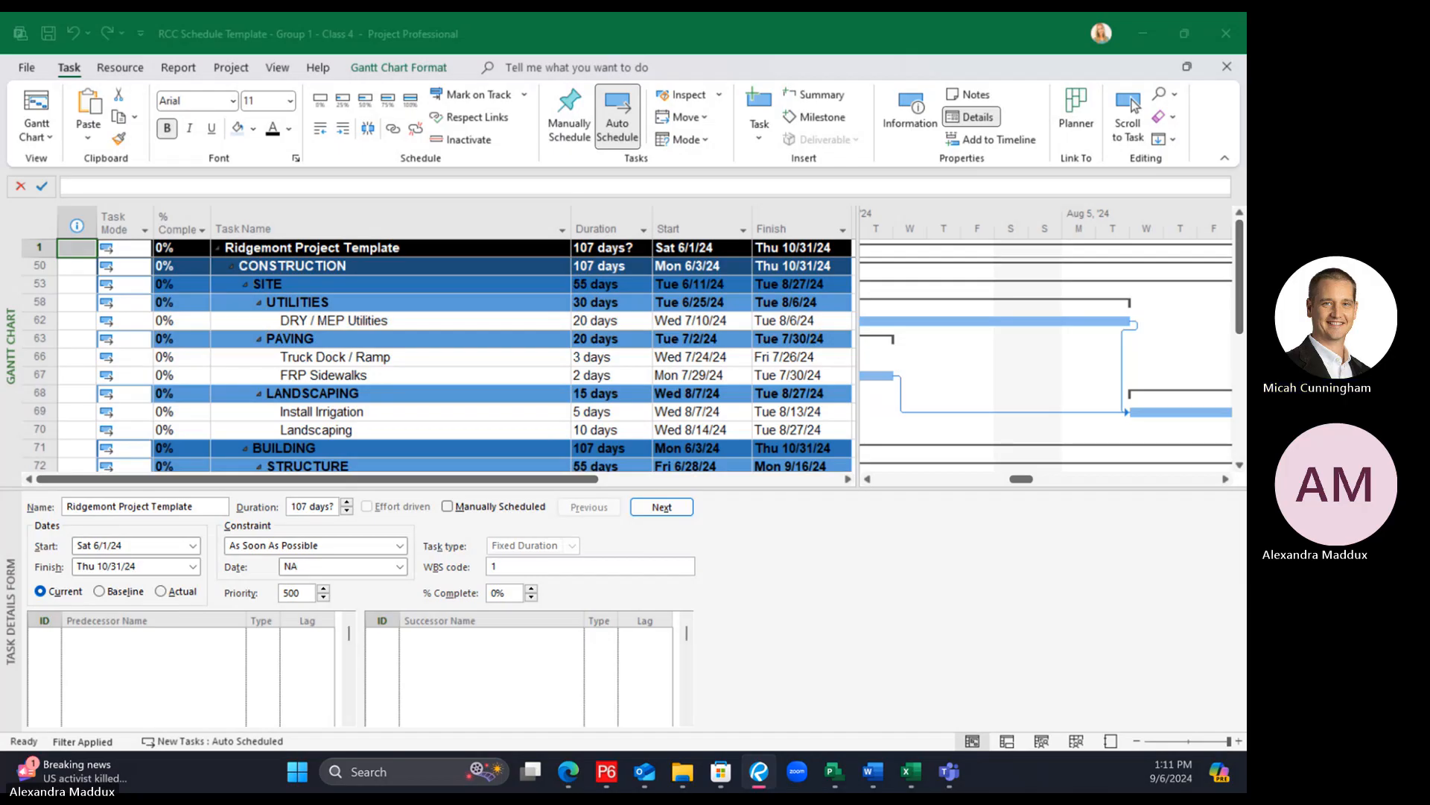
# Narrow the Task Name column and shift the divider to give the Gantt chart more width beside the task table
pyautogui.click(869, 304)
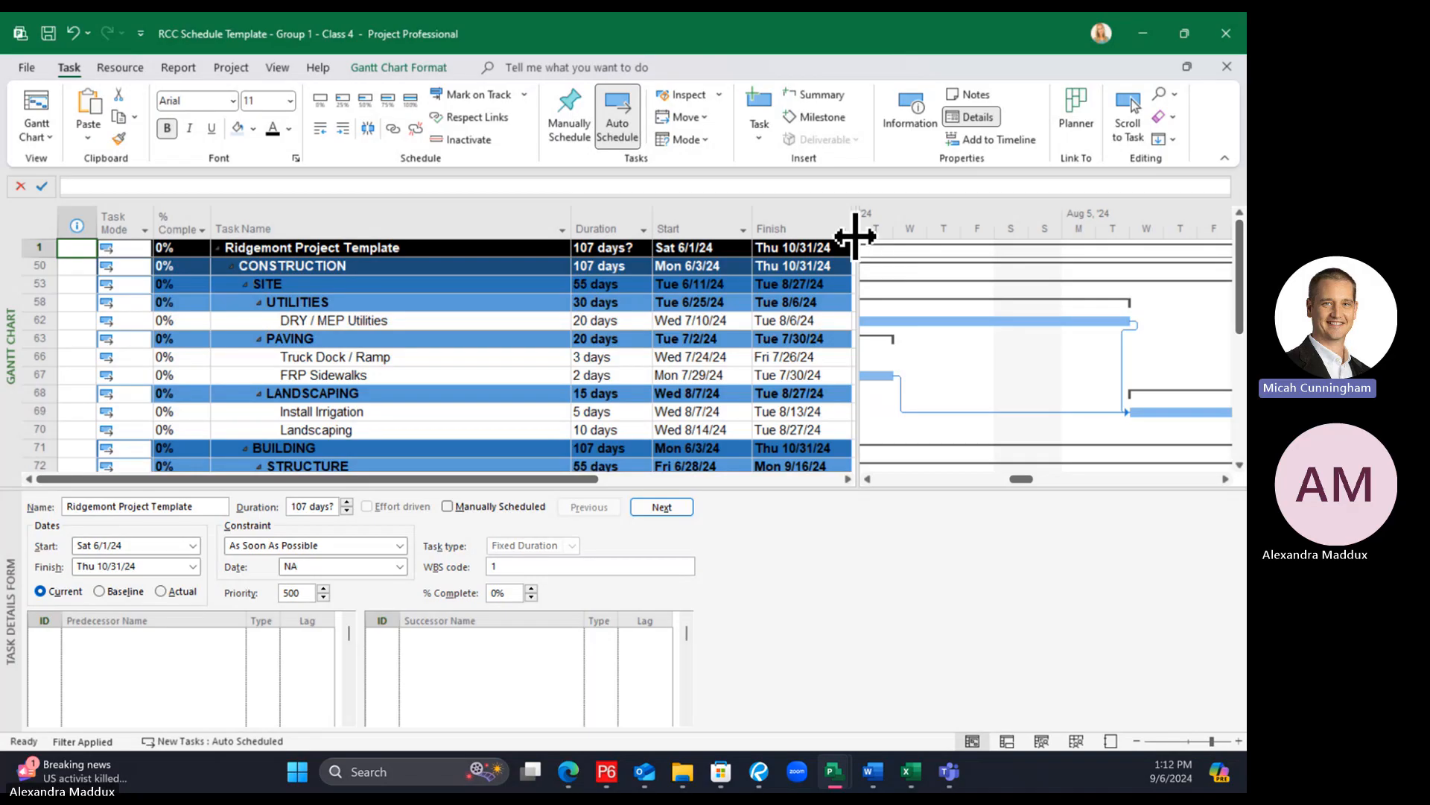
pyautogui.moveTo(572, 223); pyautogui.dragTo(525, 230)
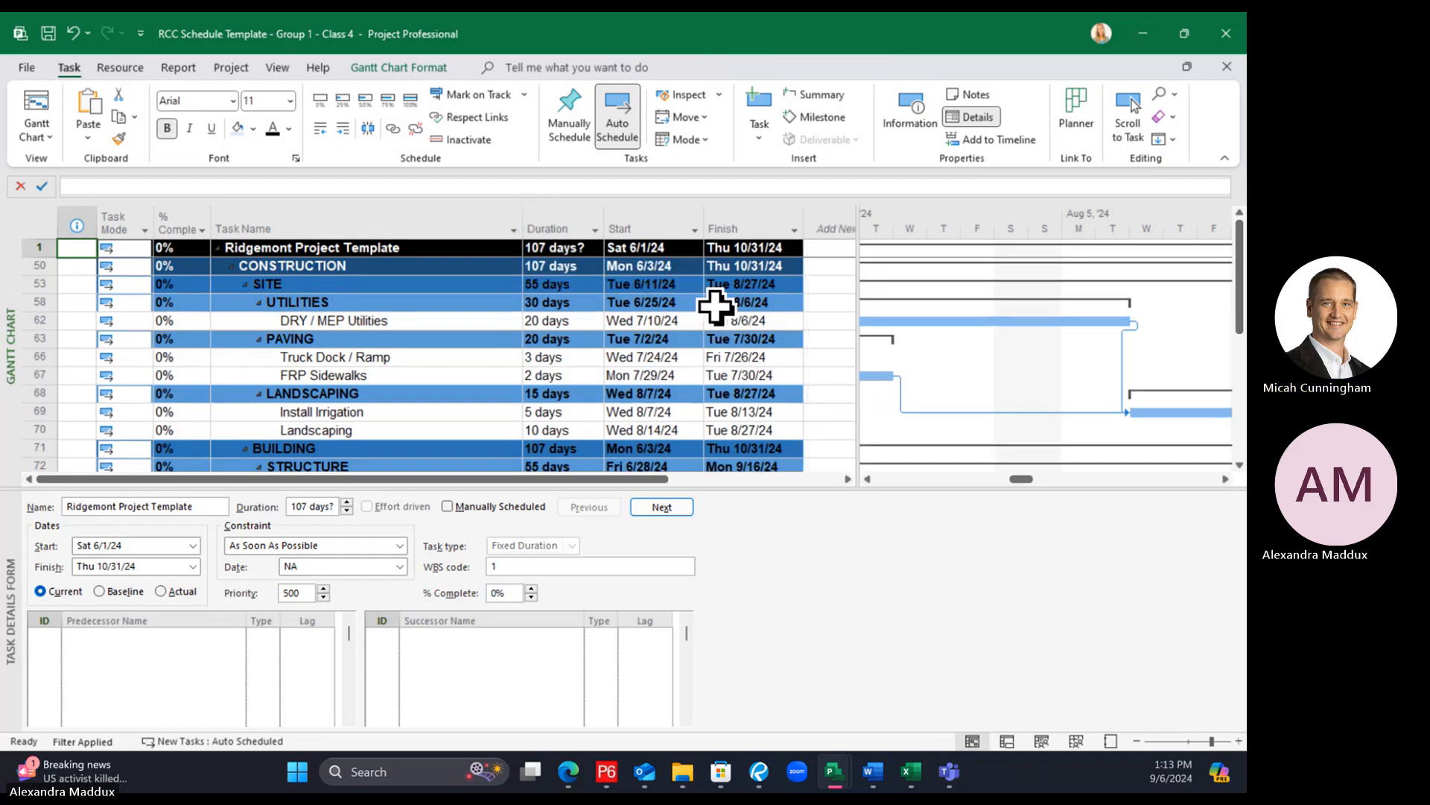
pyautogui.moveTo(837, 340); pyautogui.dragTo(820, 341)
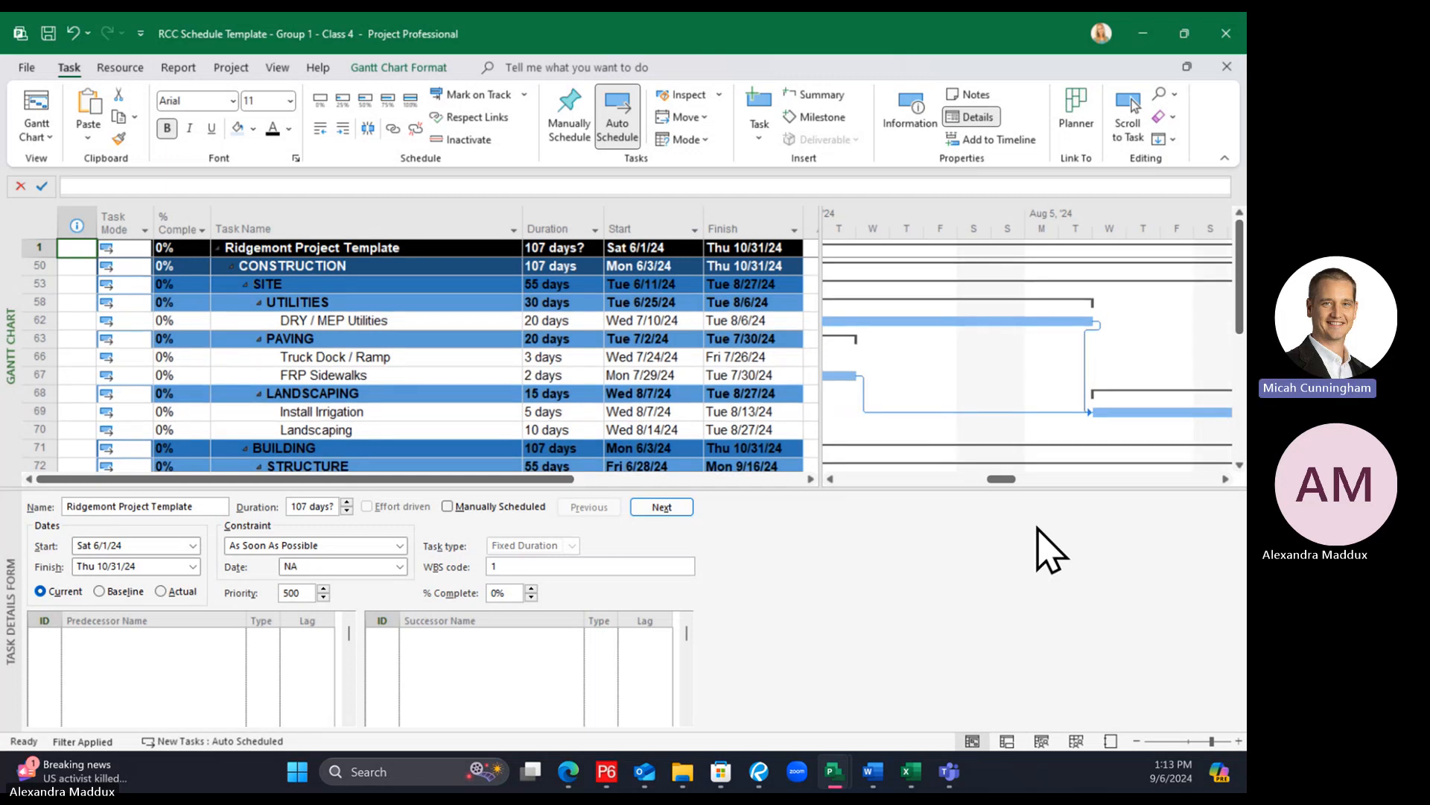
# Remove the Date Range filter by setting the task filter to No Filter
pyautogui.click(277, 68)
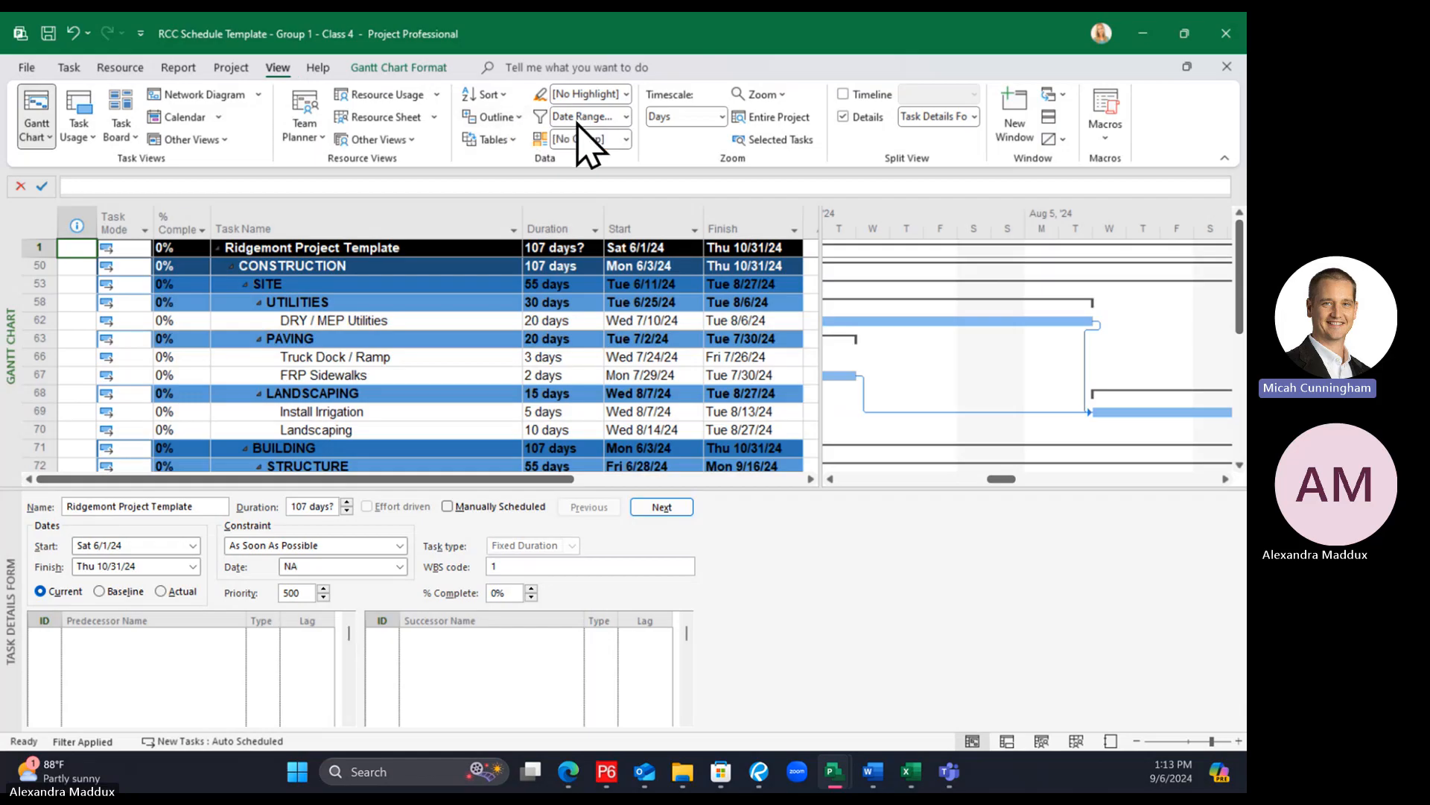
pyautogui.click(625, 117)
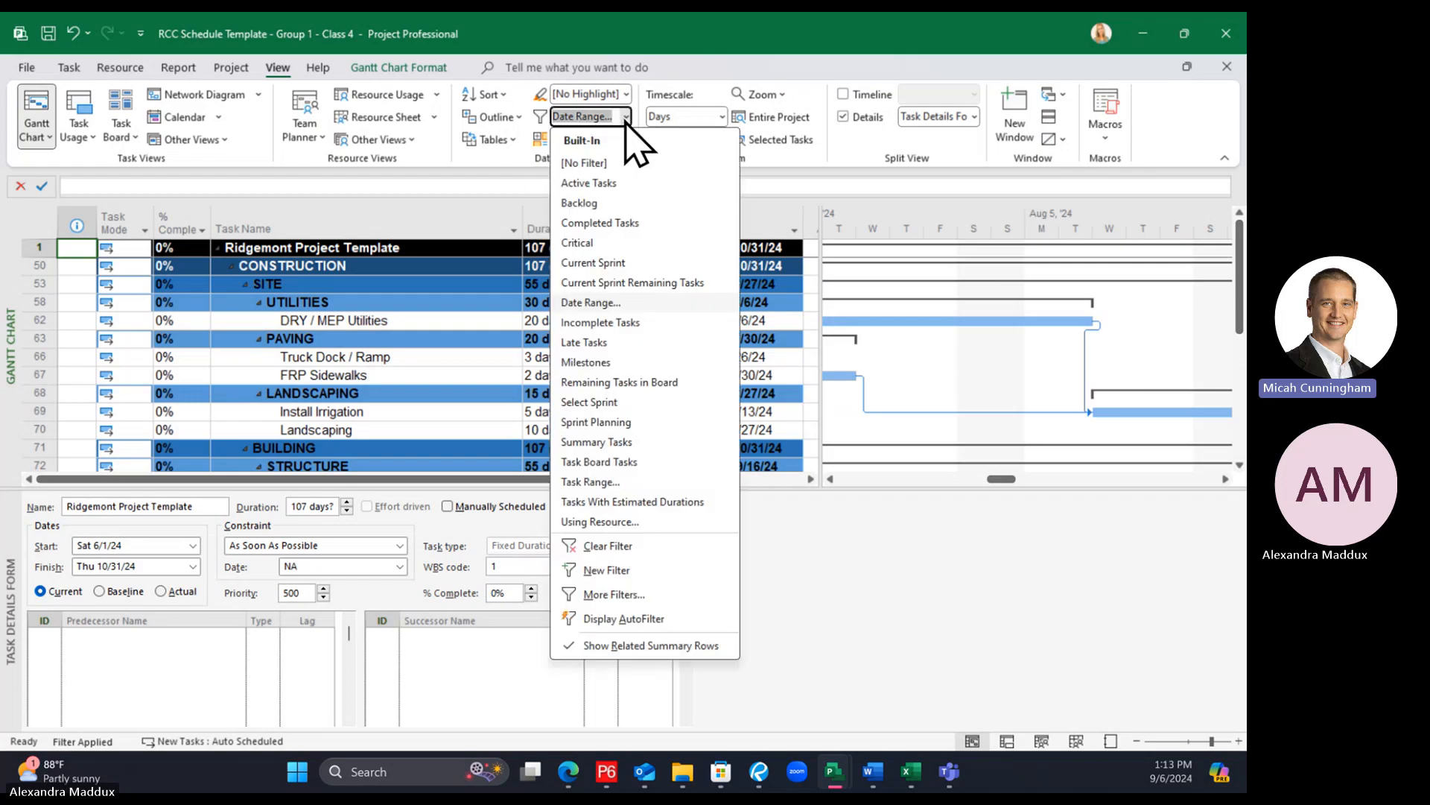
pyautogui.click(593, 164)
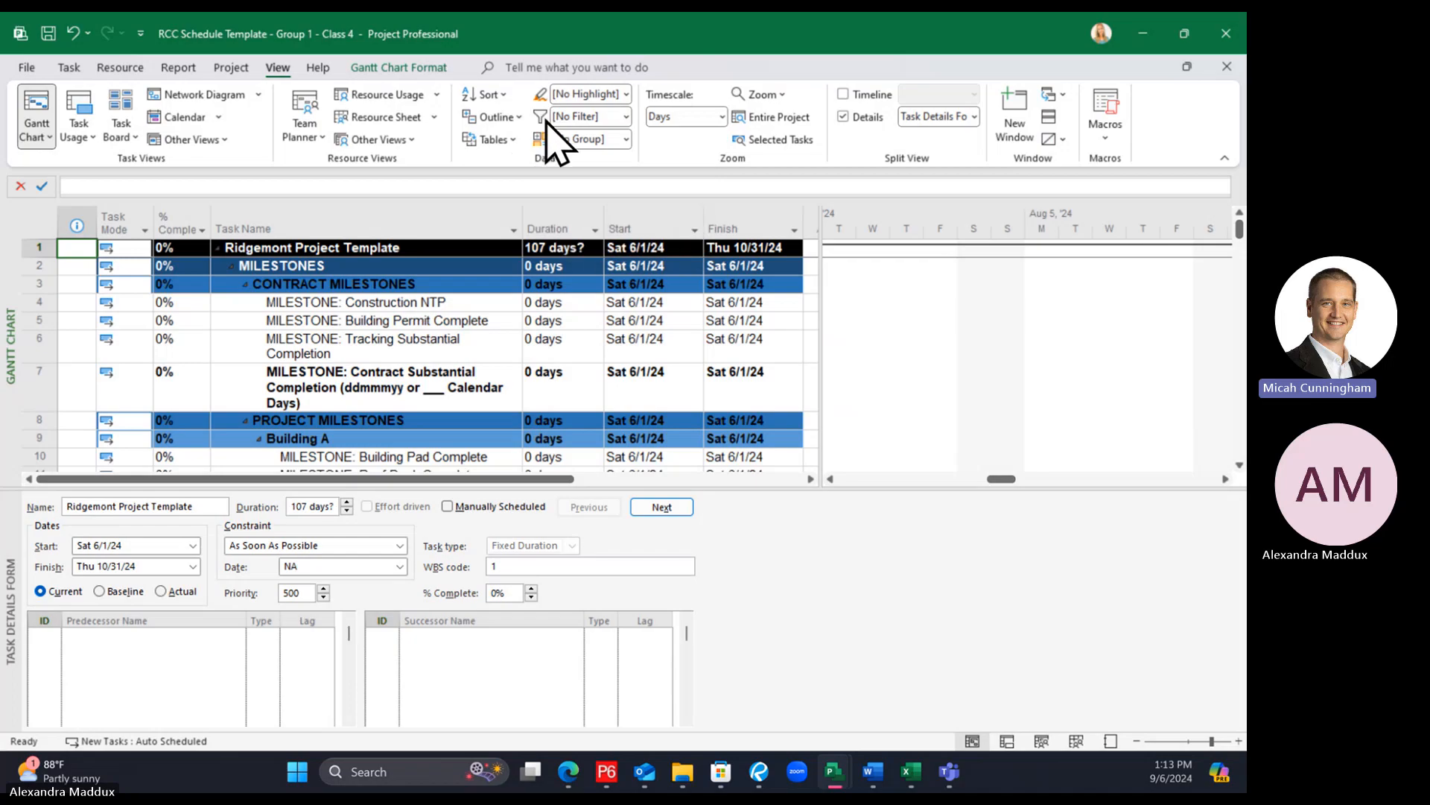
pyautogui.click(626, 119)
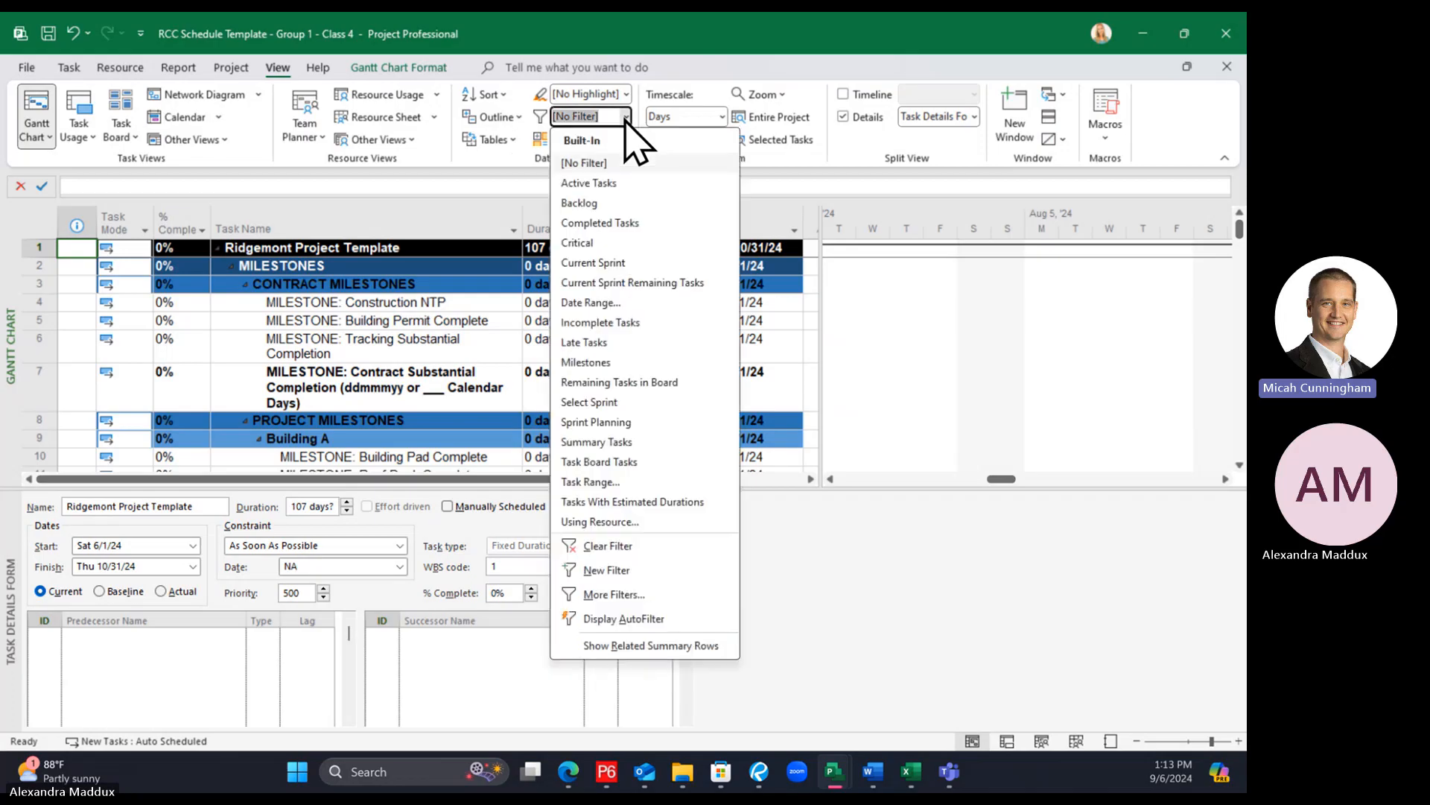
pyautogui.click(580, 163)
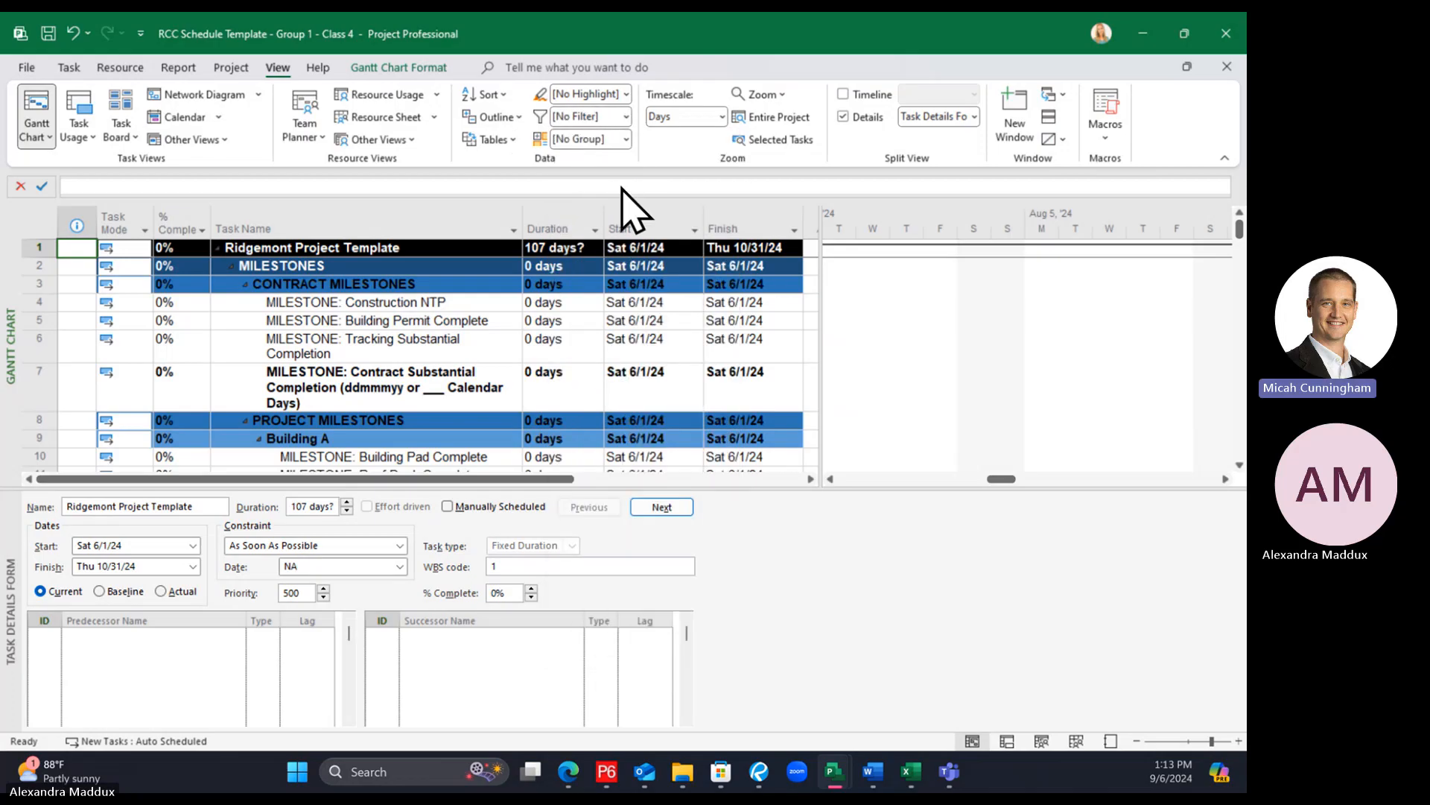
# Filter the schedule to Critical tasks and zoom the Gantt timescale out to months to cover the construction period
pyautogui.click(625, 117)
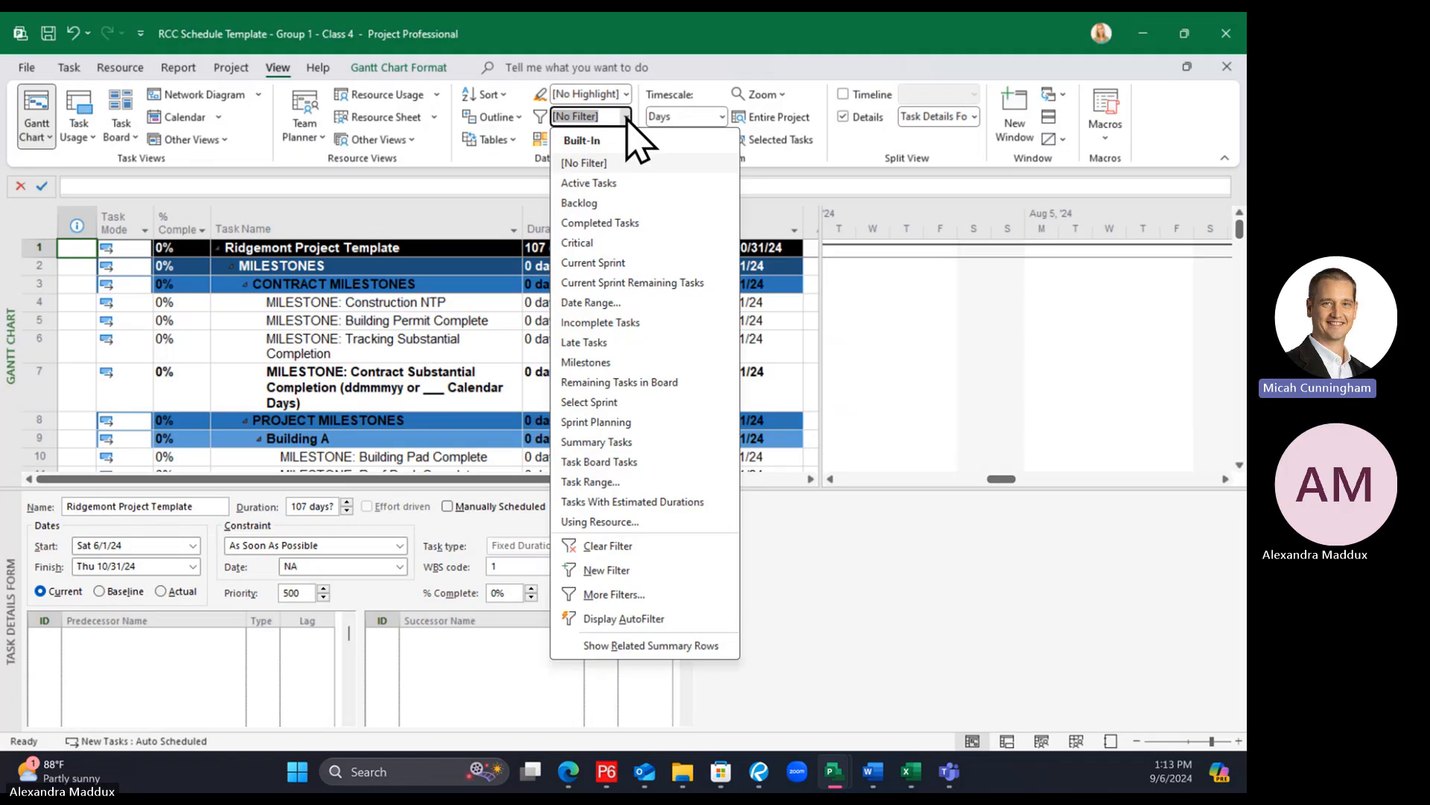
pyautogui.click(585, 246)
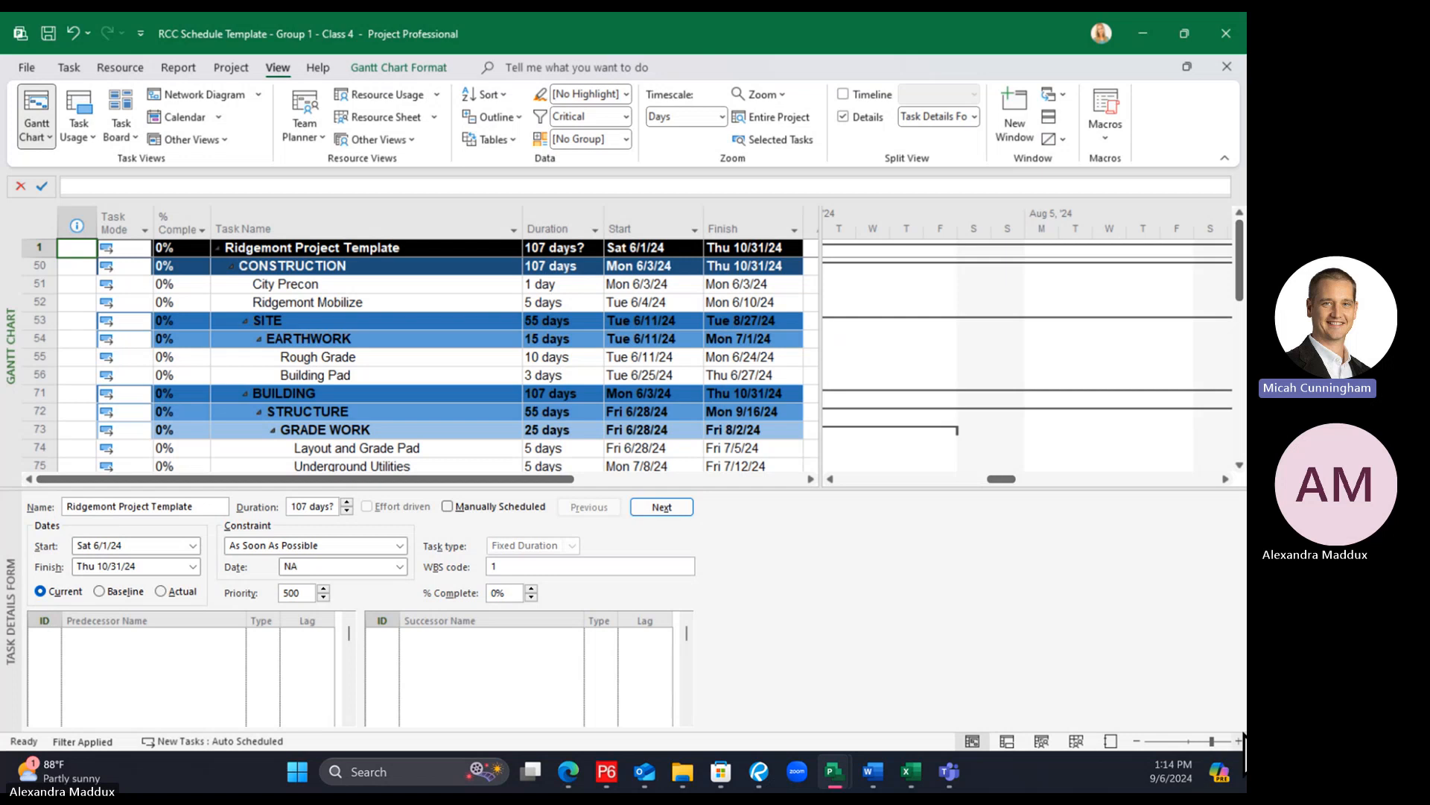
pyautogui.click(1136, 742)
pyautogui.click(1136, 741)
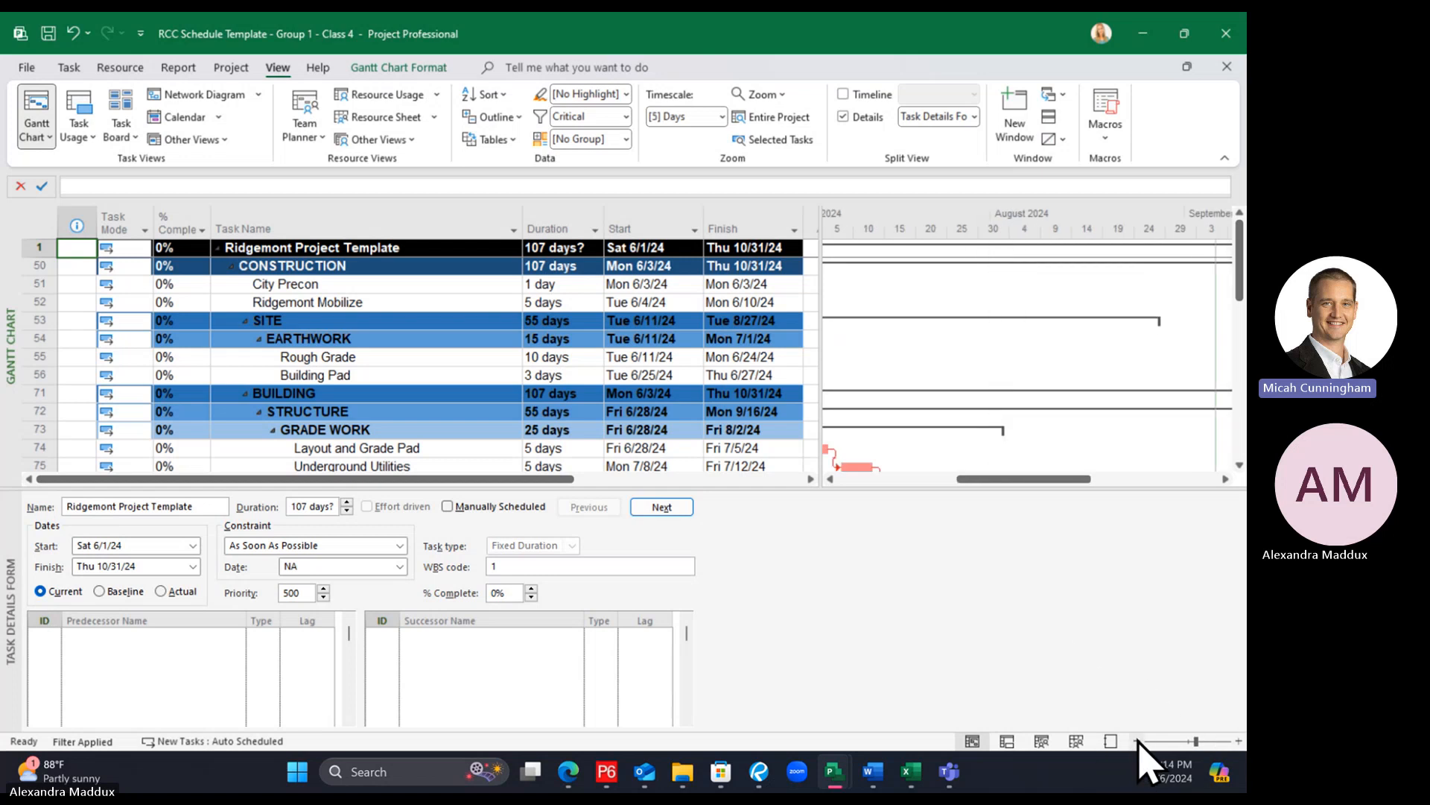
pyautogui.click(1136, 741)
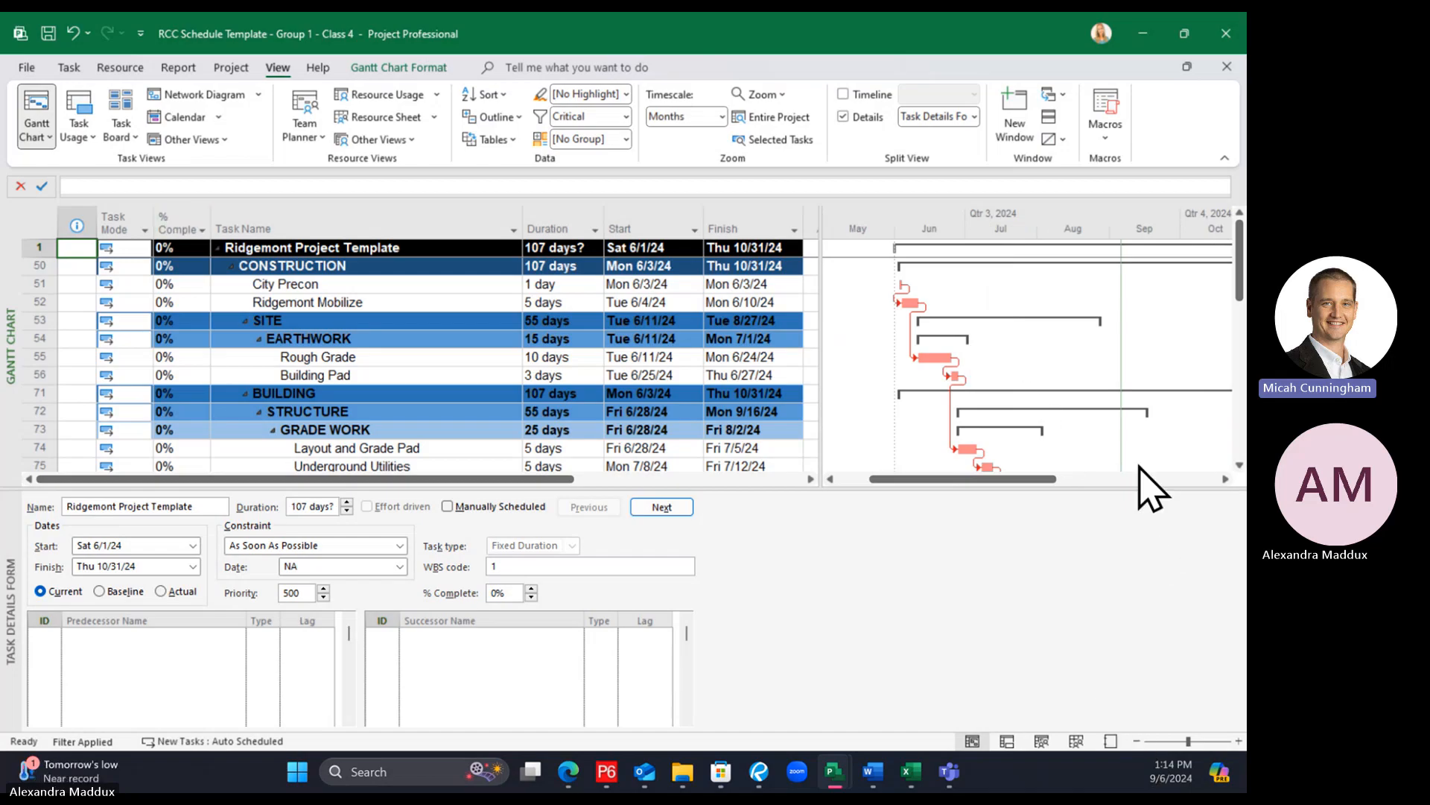
pyautogui.moveTo(1013, 481); pyautogui.dragTo(1031, 495)
# Examine the critical path from the first construction tasks through the interiors, including the predecessors of Tape, Bed, and Paint
pyautogui.scroll(-5, 868, 390)
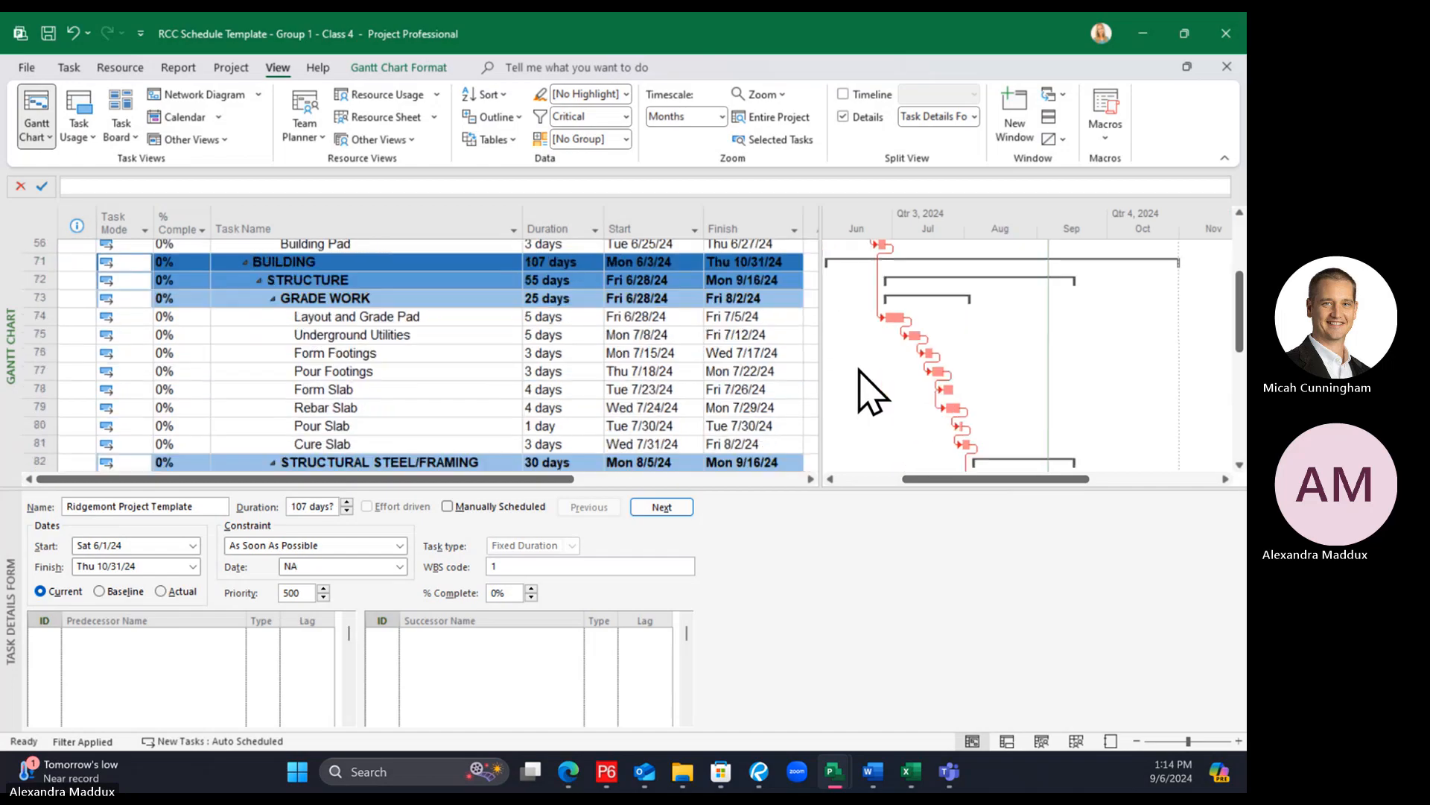
pyautogui.scroll(-7, 868, 388)
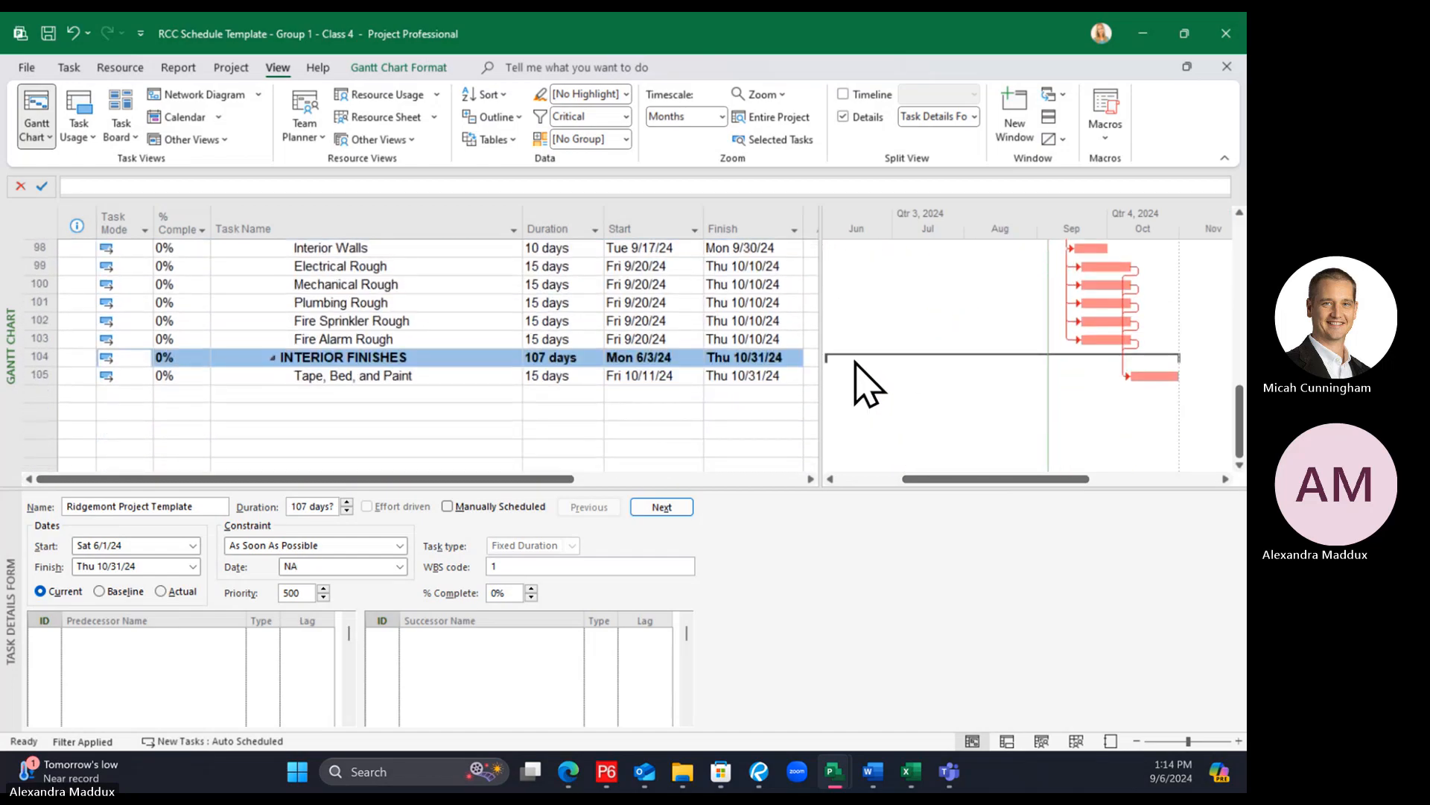
pyautogui.scroll(4, 869, 385)
pyautogui.scroll(-2, 869, 388)
pyautogui.scroll(8, 870, 390)
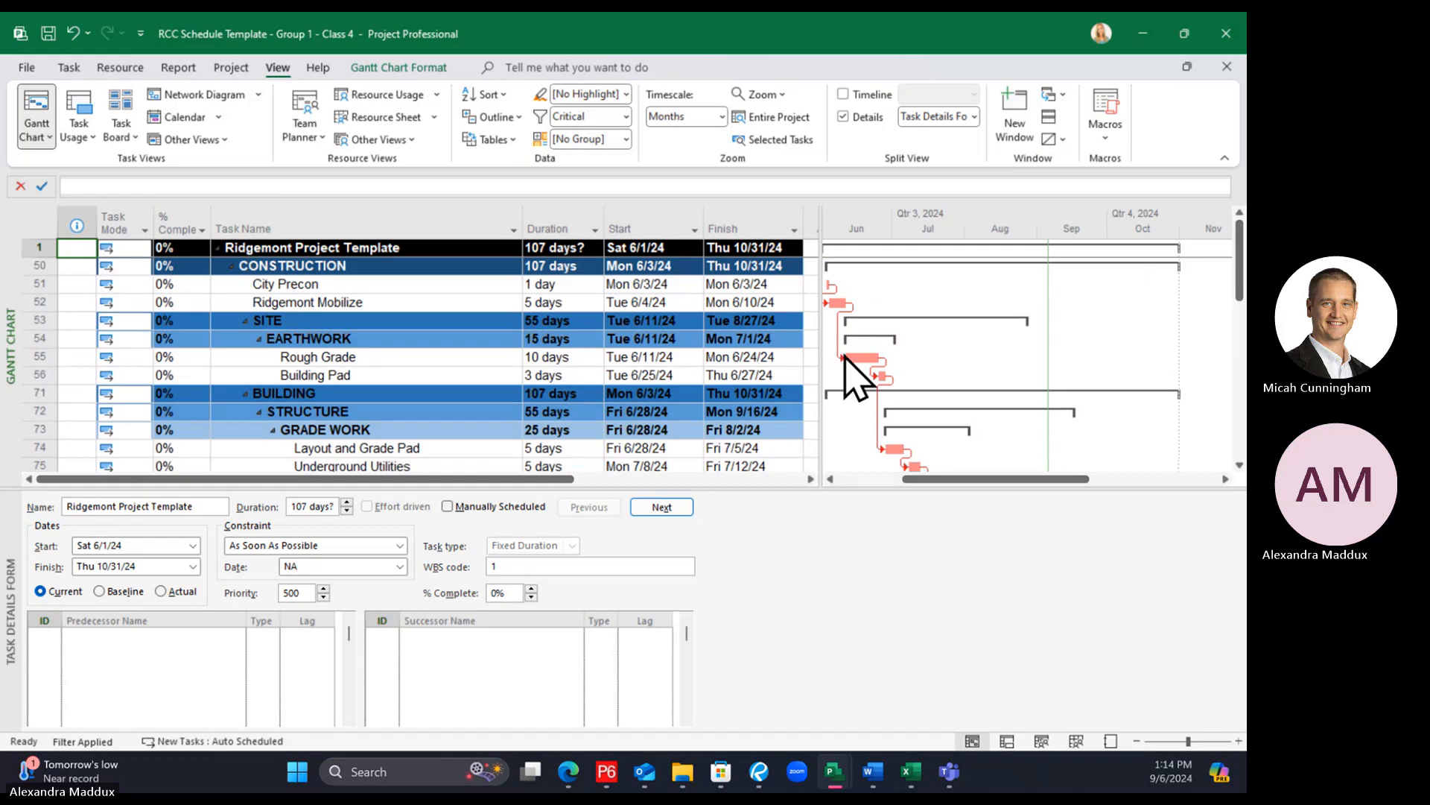
pyautogui.click(626, 116)
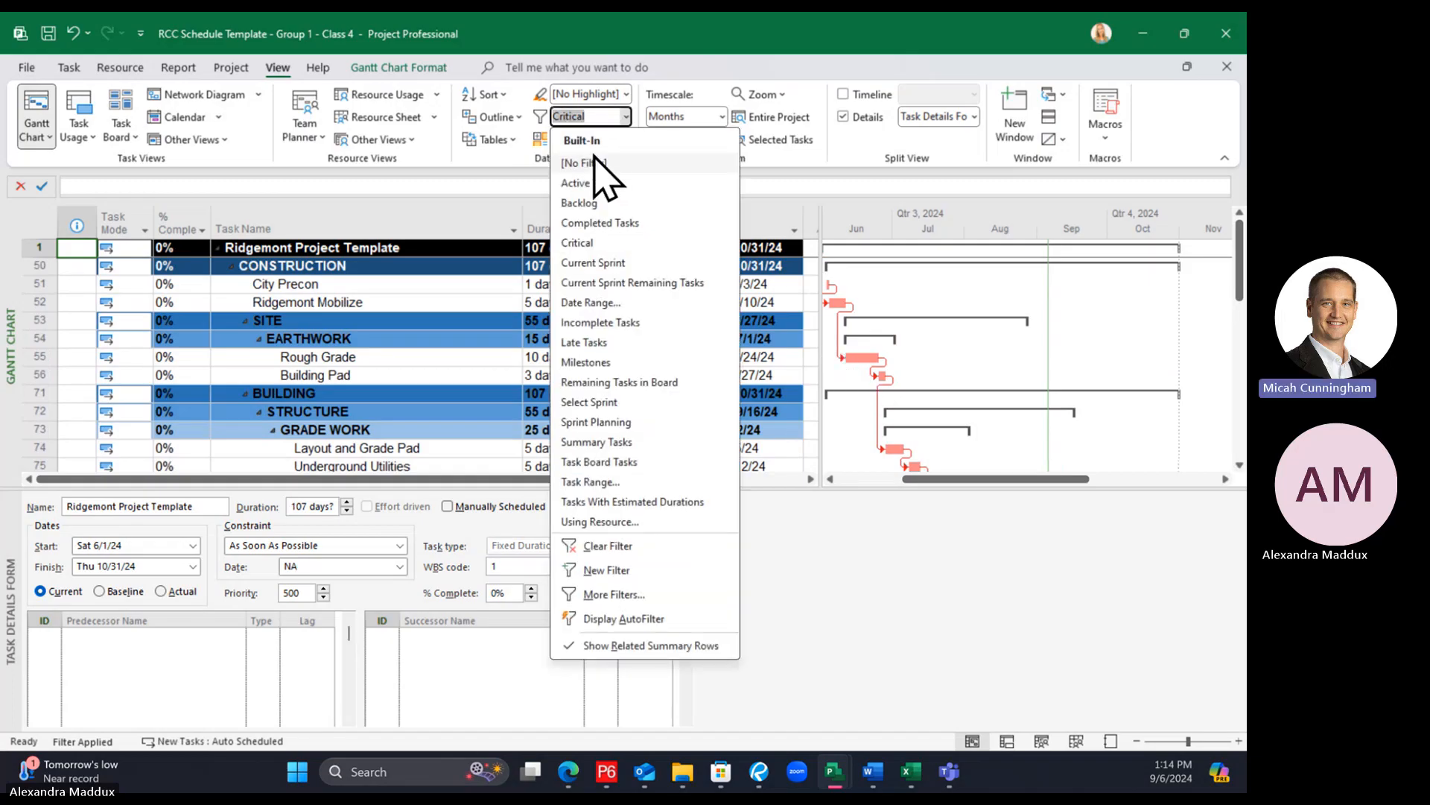
pyautogui.click(393, 323)
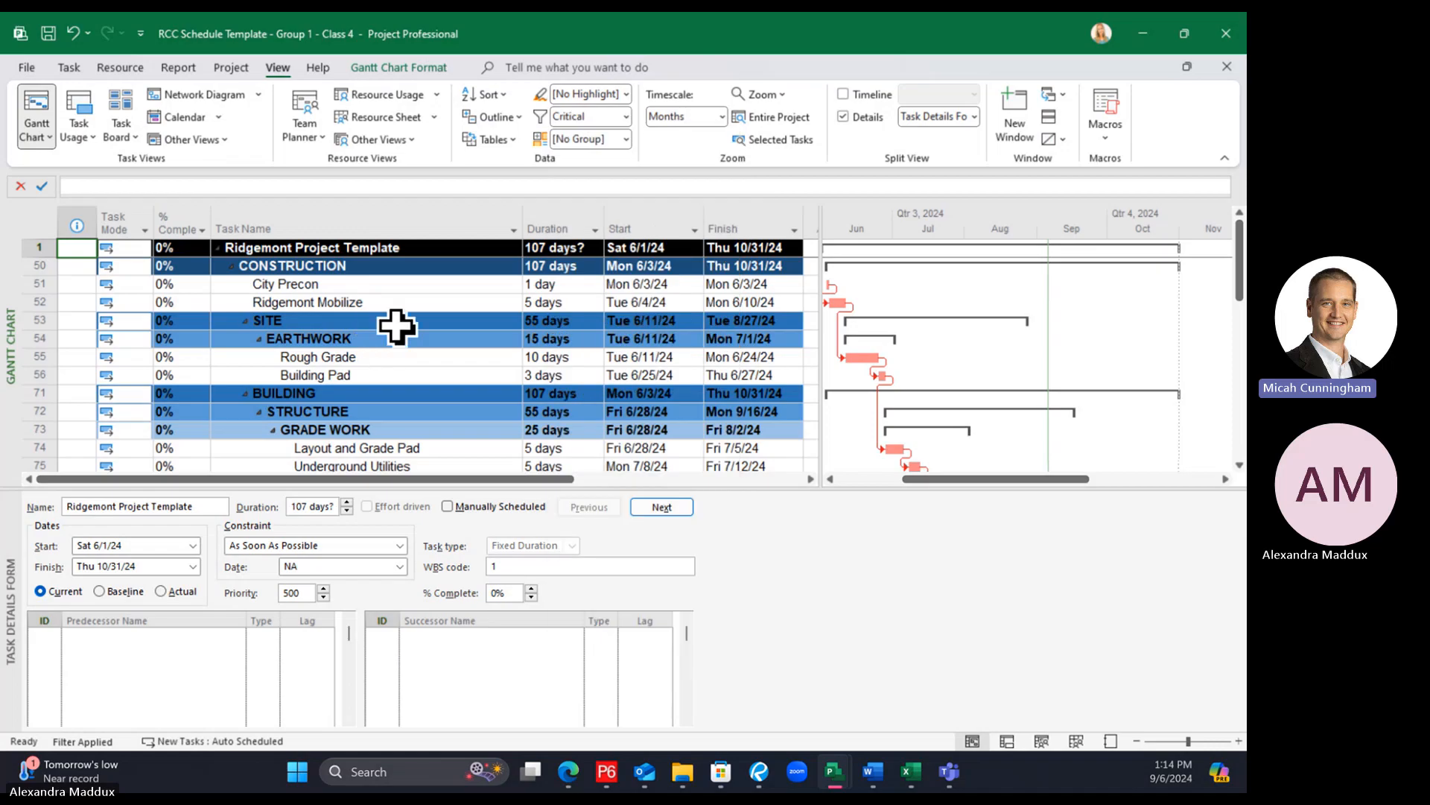
pyautogui.scroll(-2, 397, 326)
pyautogui.scroll(-5, 397, 325)
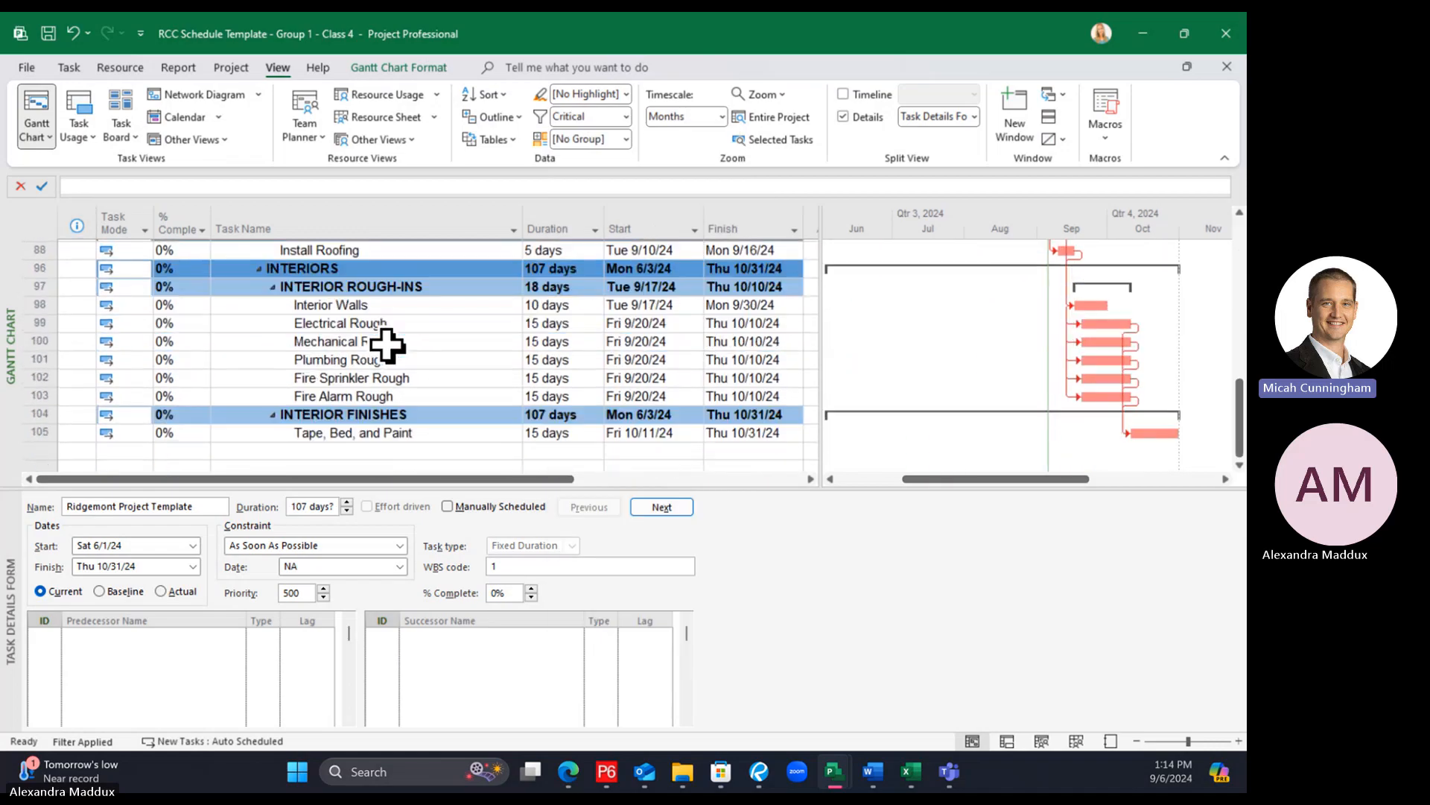
pyautogui.click(351, 429)
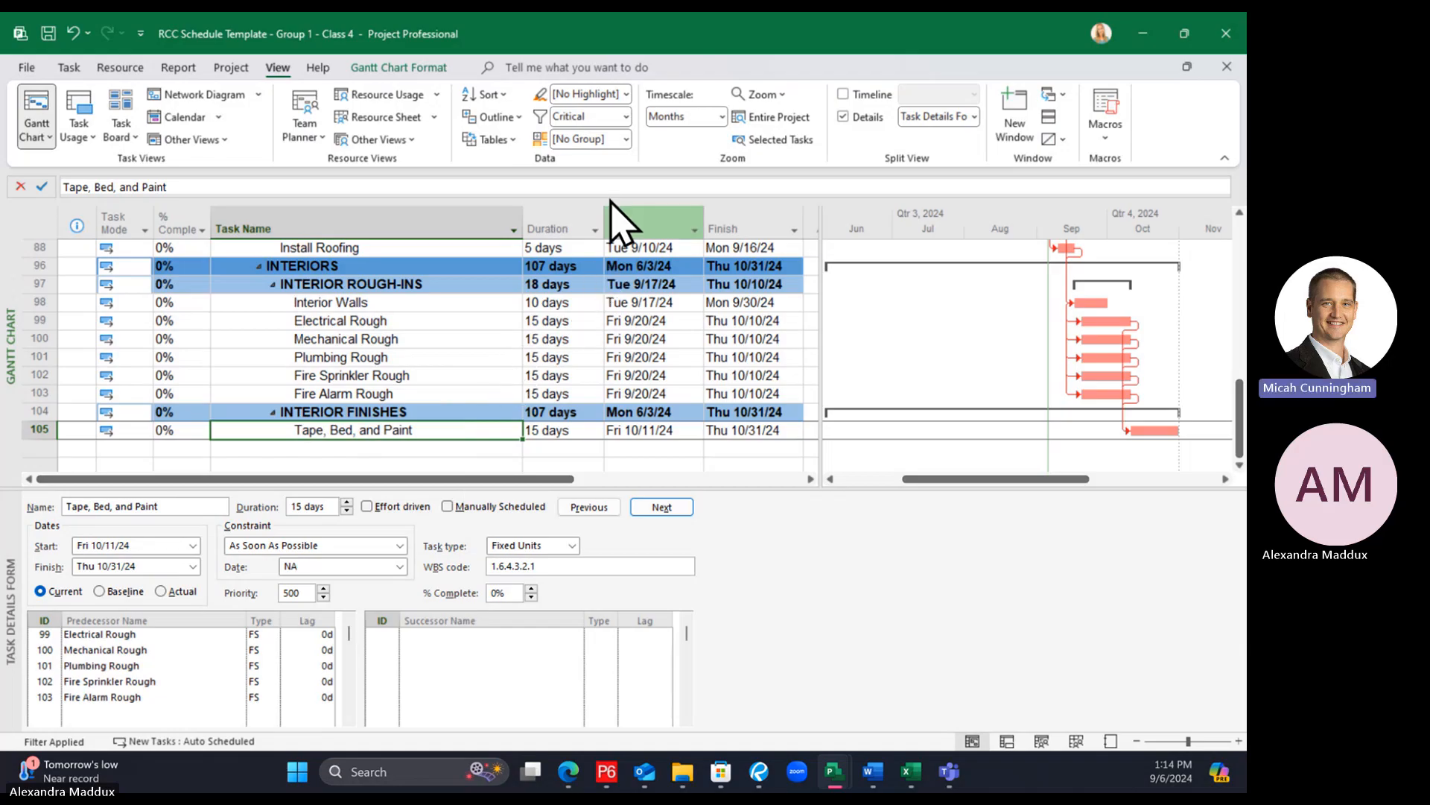
# Remove the Critical filter to list every task in the schedule
pyautogui.click(626, 117)
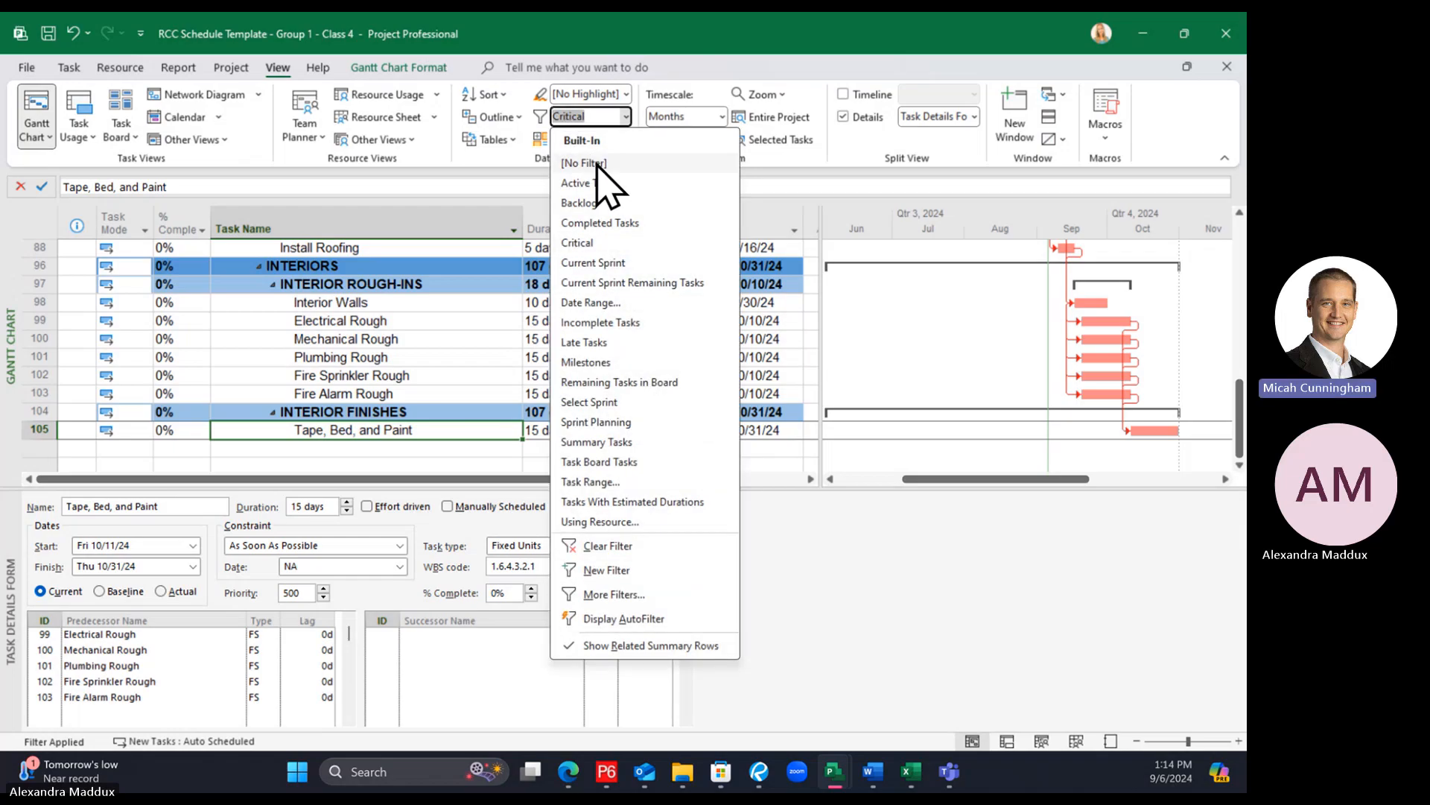
pyautogui.click(596, 163)
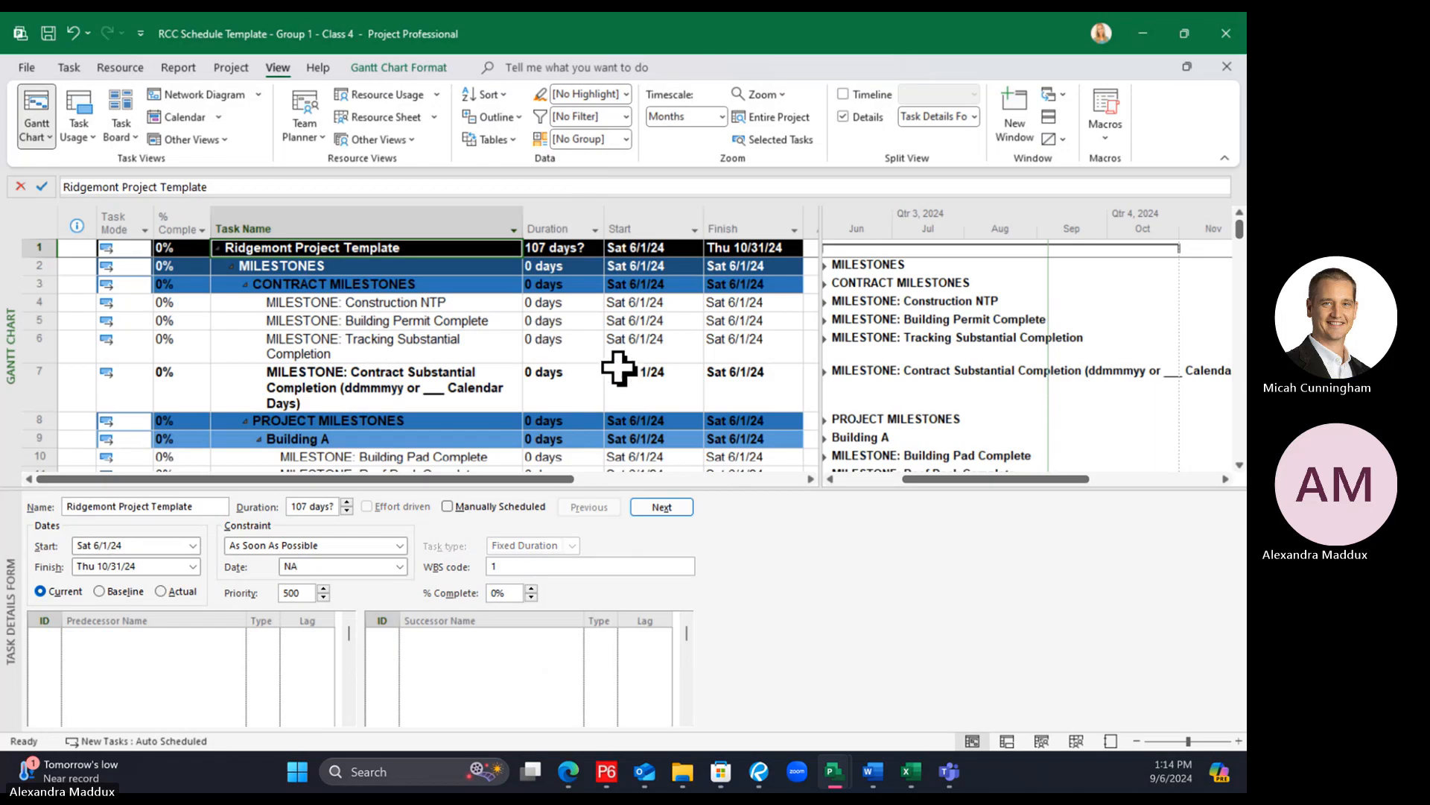
# Examine the critical and non-critical bars across the full schedule, from the milestones to the interior finishes and closeouts
pyautogui.scroll(-2, 942, 372)
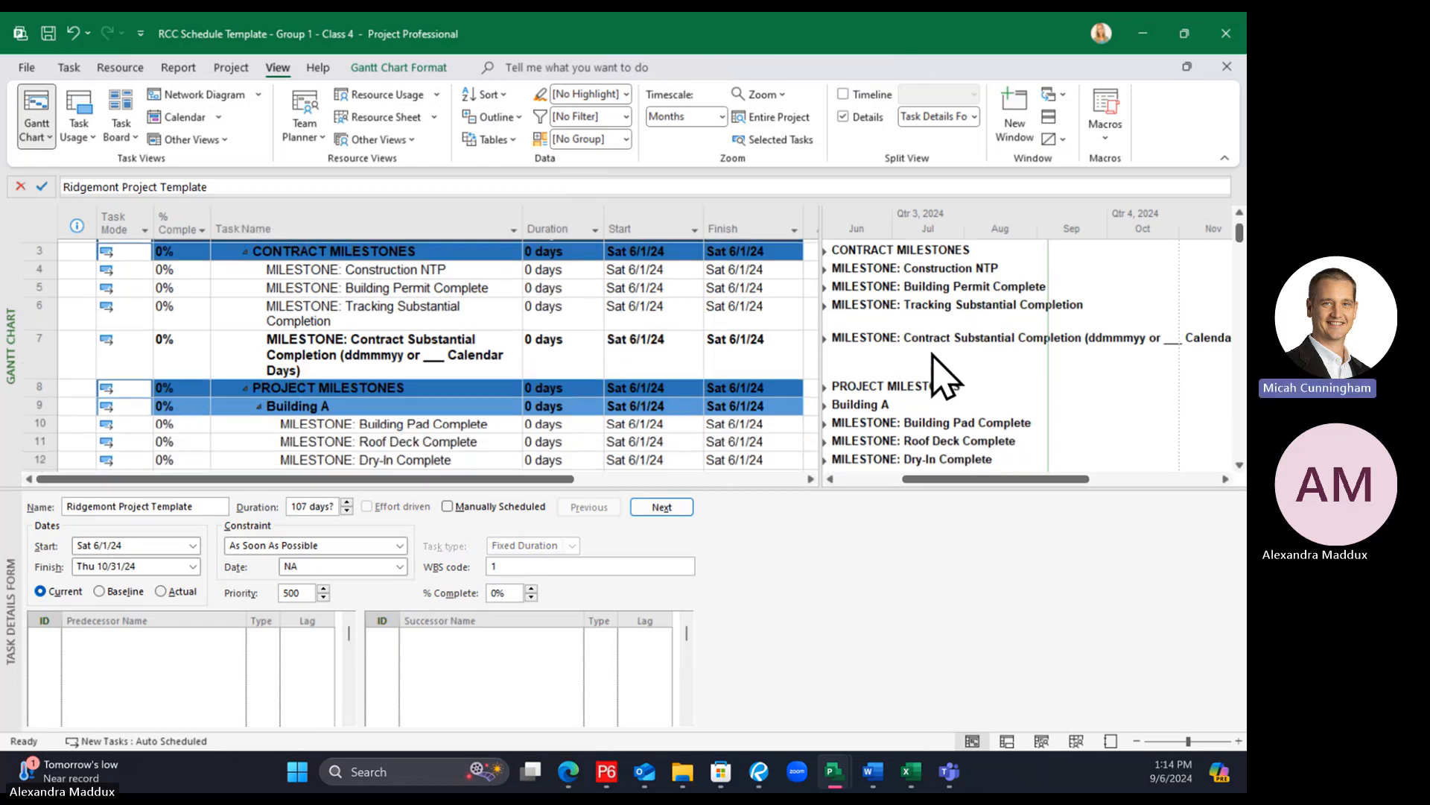
pyautogui.scroll(-15, 931, 339)
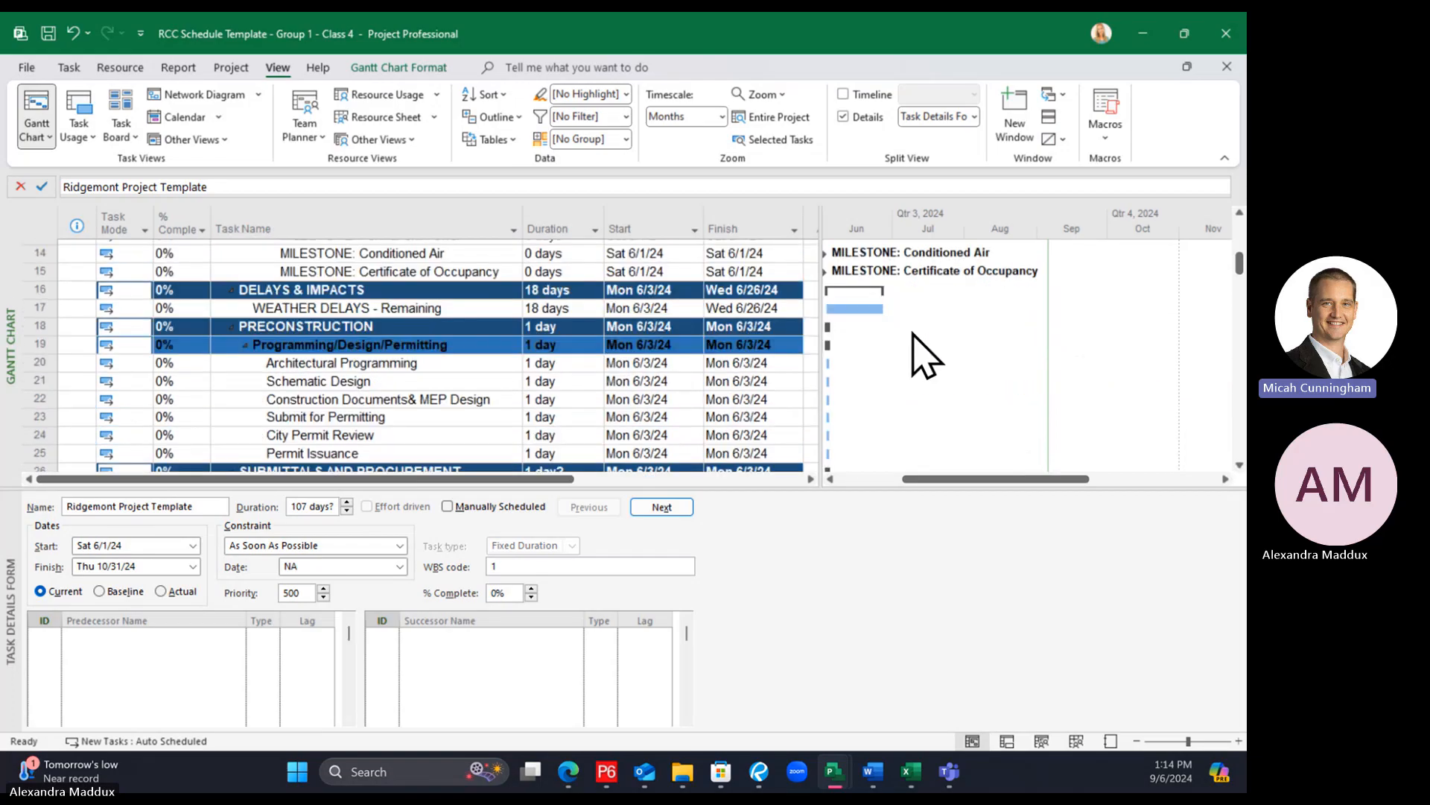
pyautogui.scroll(-5, 930, 346)
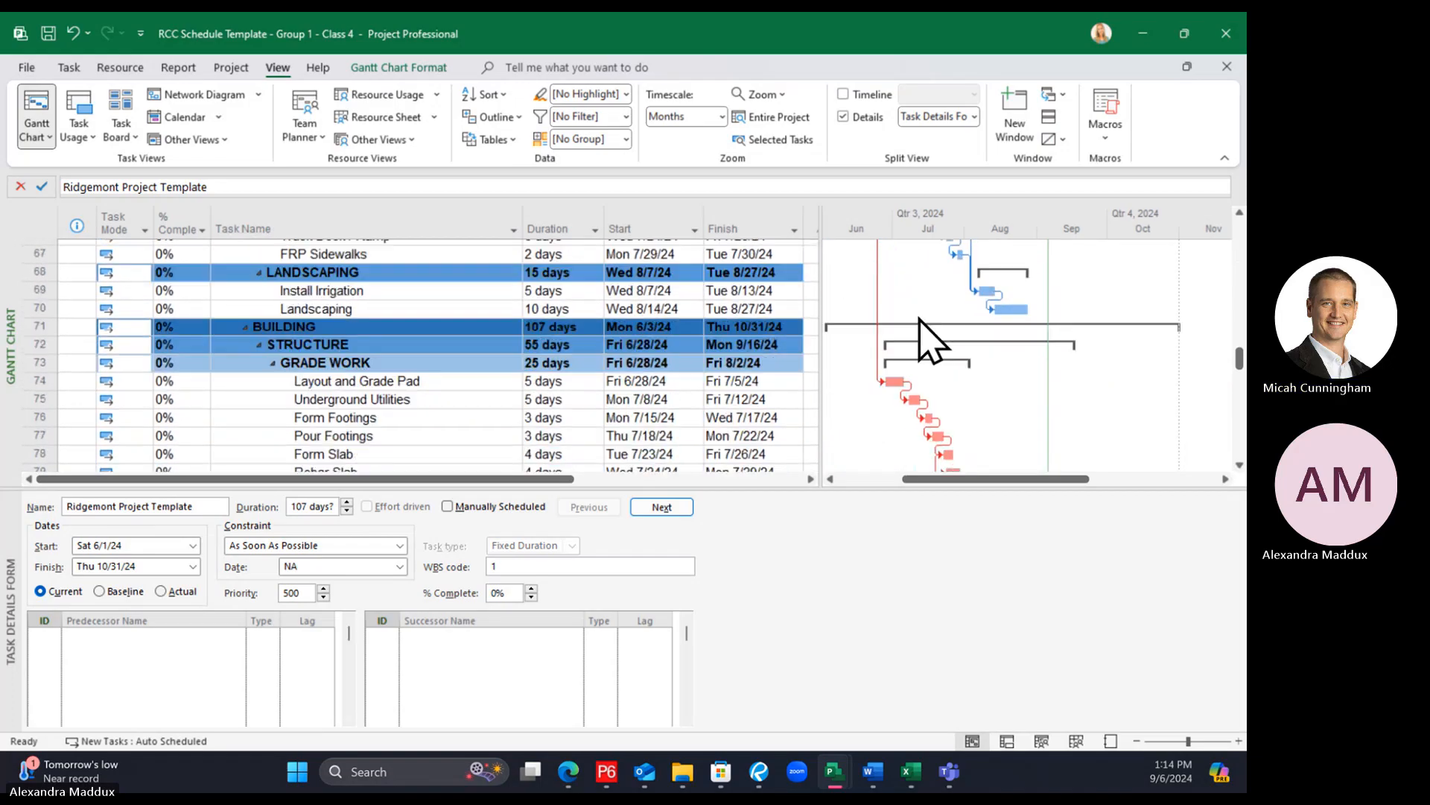
pyautogui.scroll(-4, 920, 319)
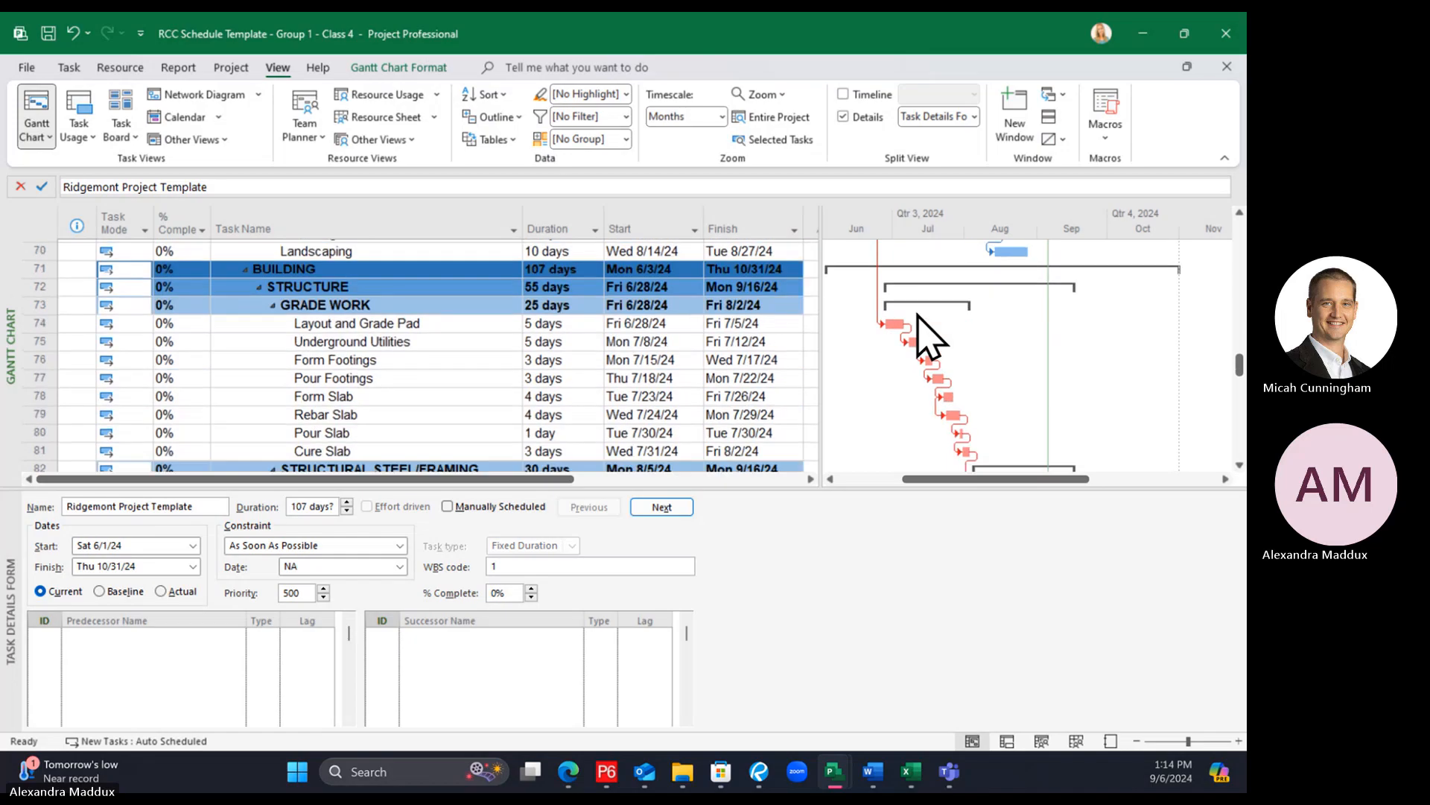
pyautogui.scroll(-3, 894, 310)
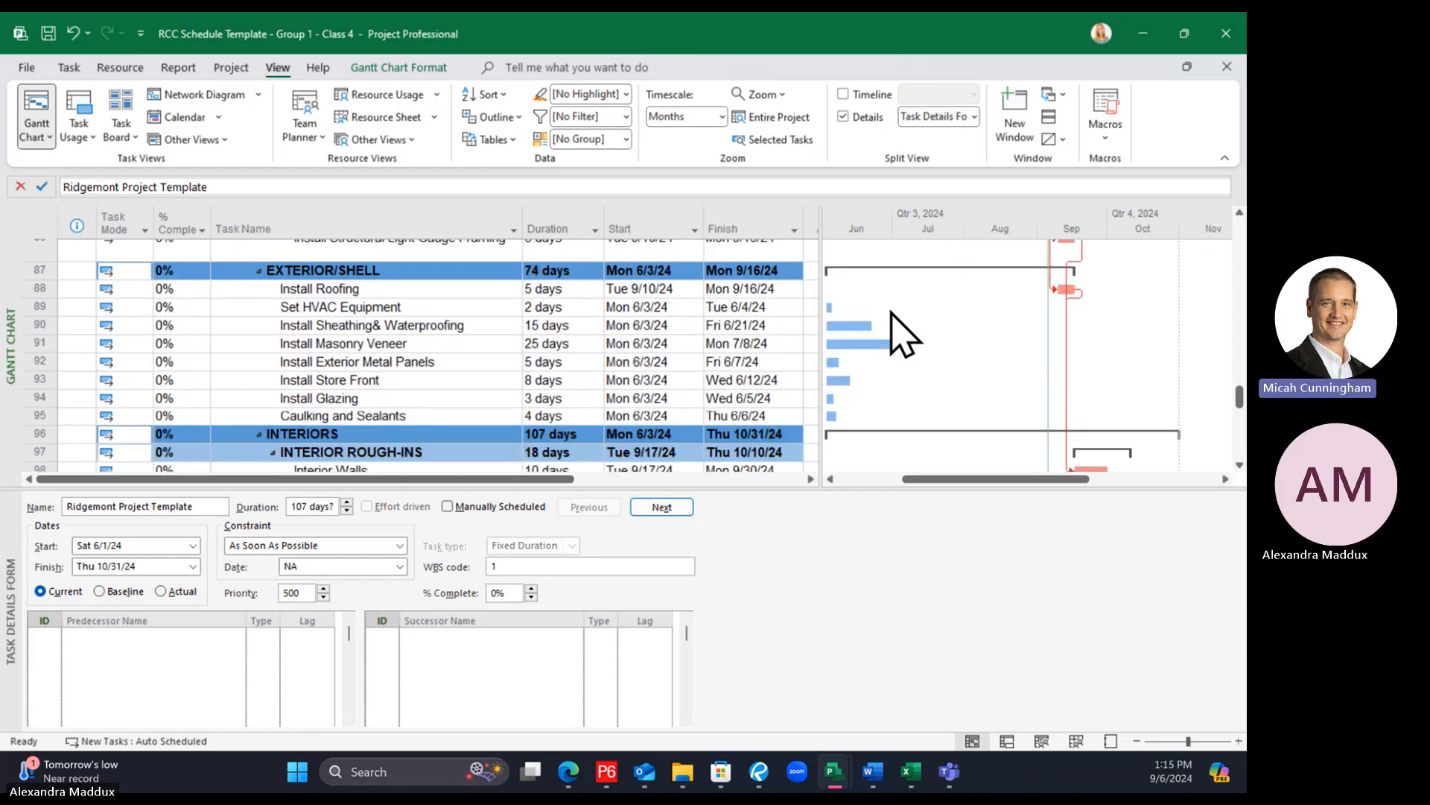
pyautogui.scroll(4, 894, 310)
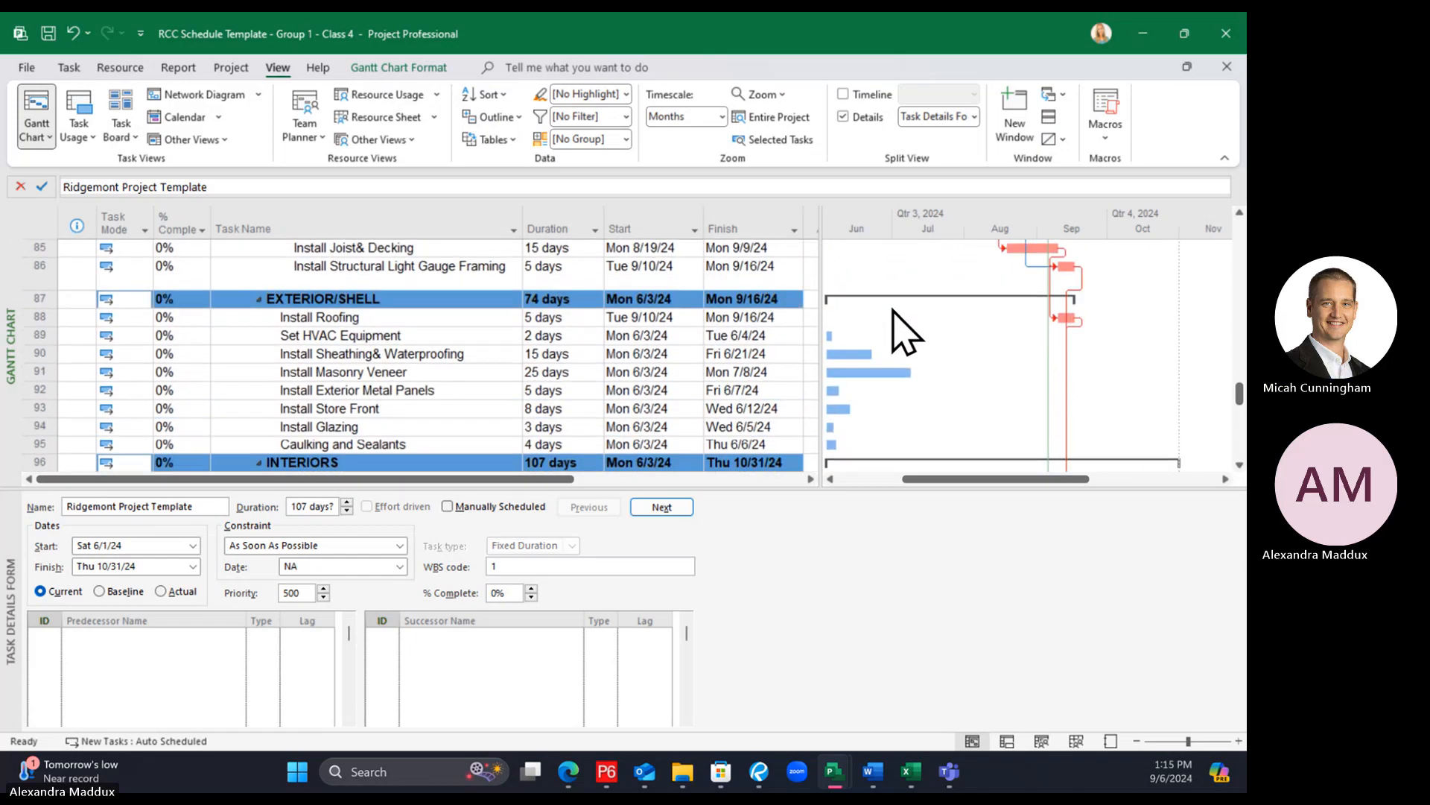
pyautogui.scroll(-1, 908, 334)
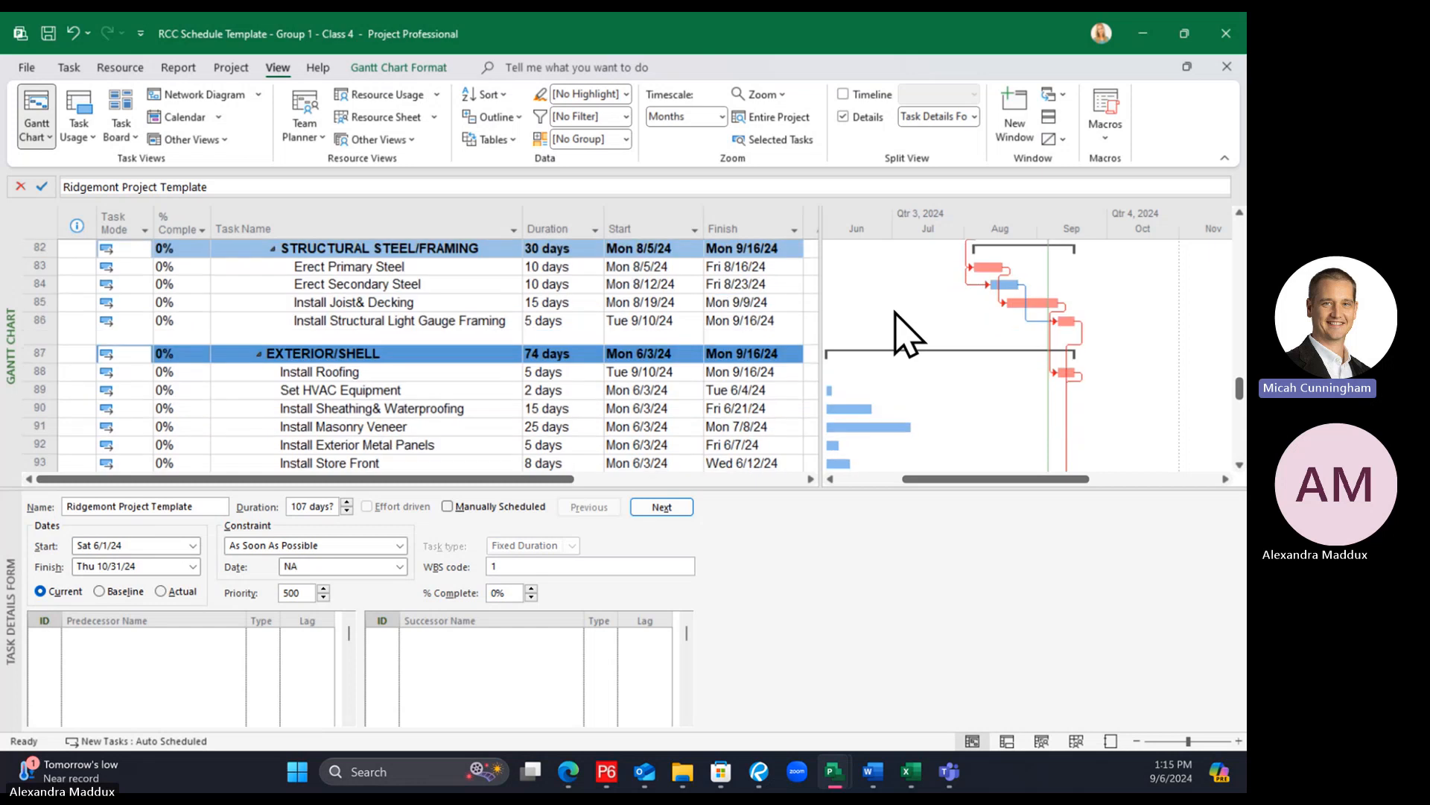
pyautogui.scroll(-5, 908, 335)
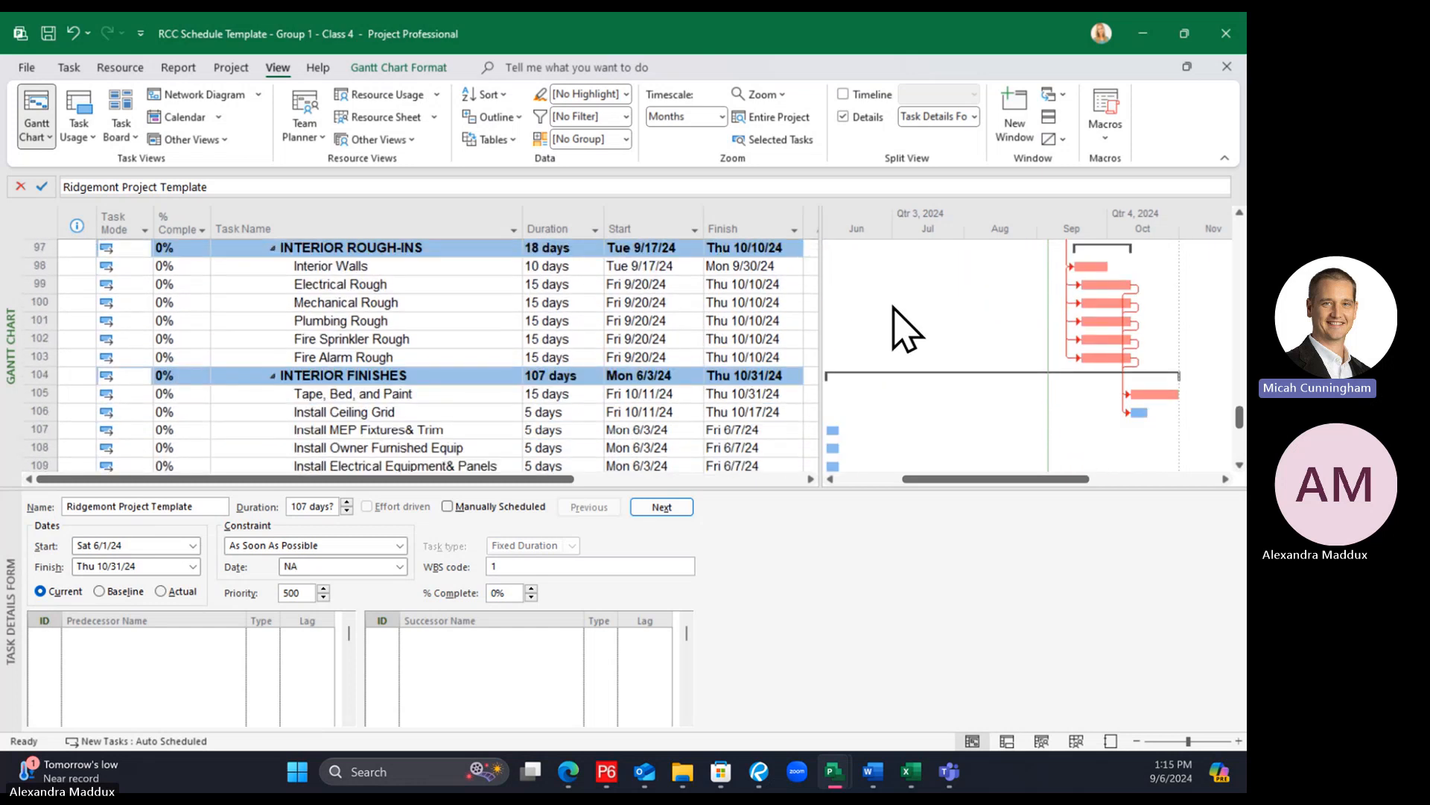
pyautogui.scroll(-2, 907, 331)
pyautogui.scroll(-3, 908, 330)
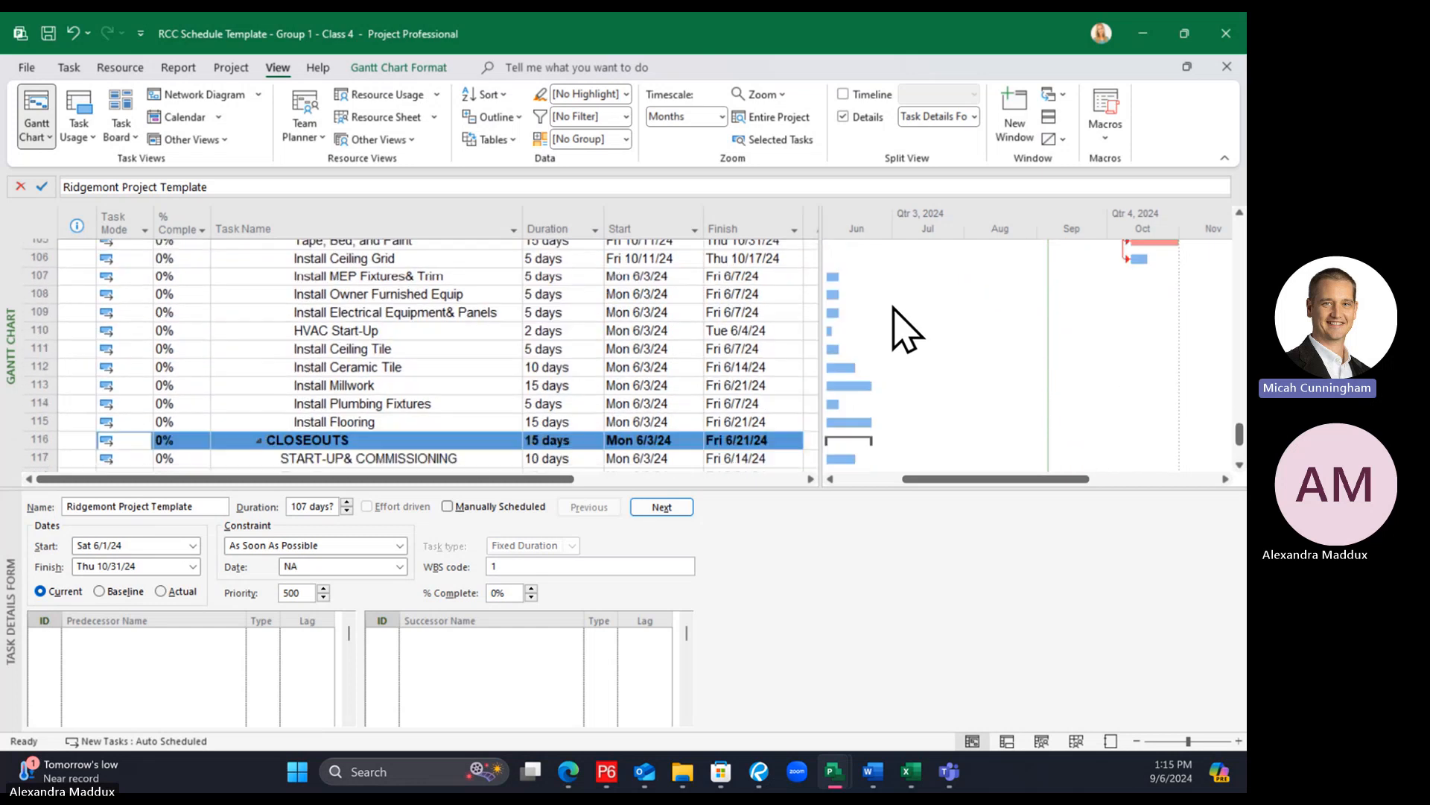
pyautogui.scroll(2, 906, 332)
pyautogui.scroll(3, 905, 332)
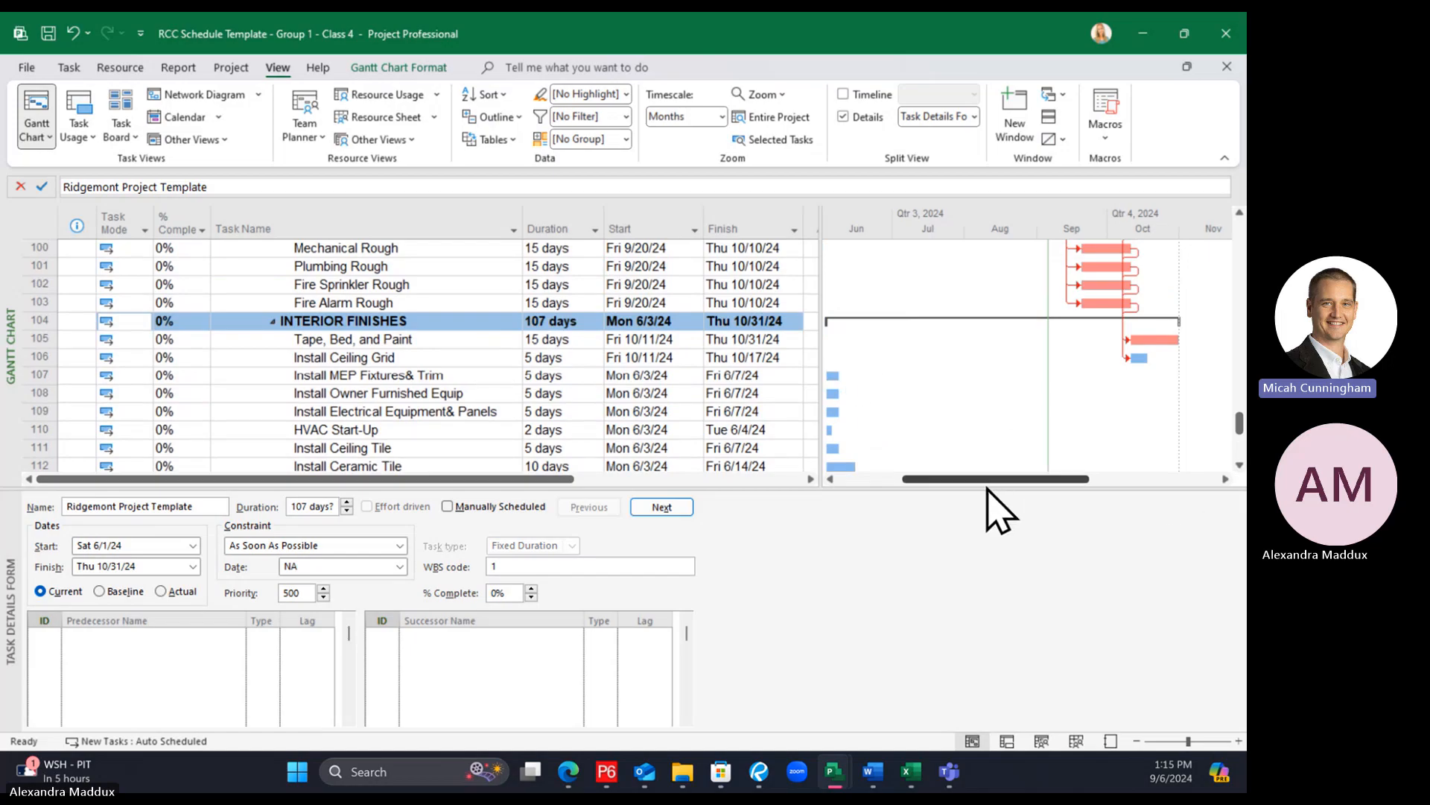
# Enlarge the Gantt Chart pane's height and review the details of Install Ceiling Grid, Interior Finishes, and Tape, Bed, and Paint
pyautogui.moveTo(988, 489); pyautogui.dragTo(990, 538)
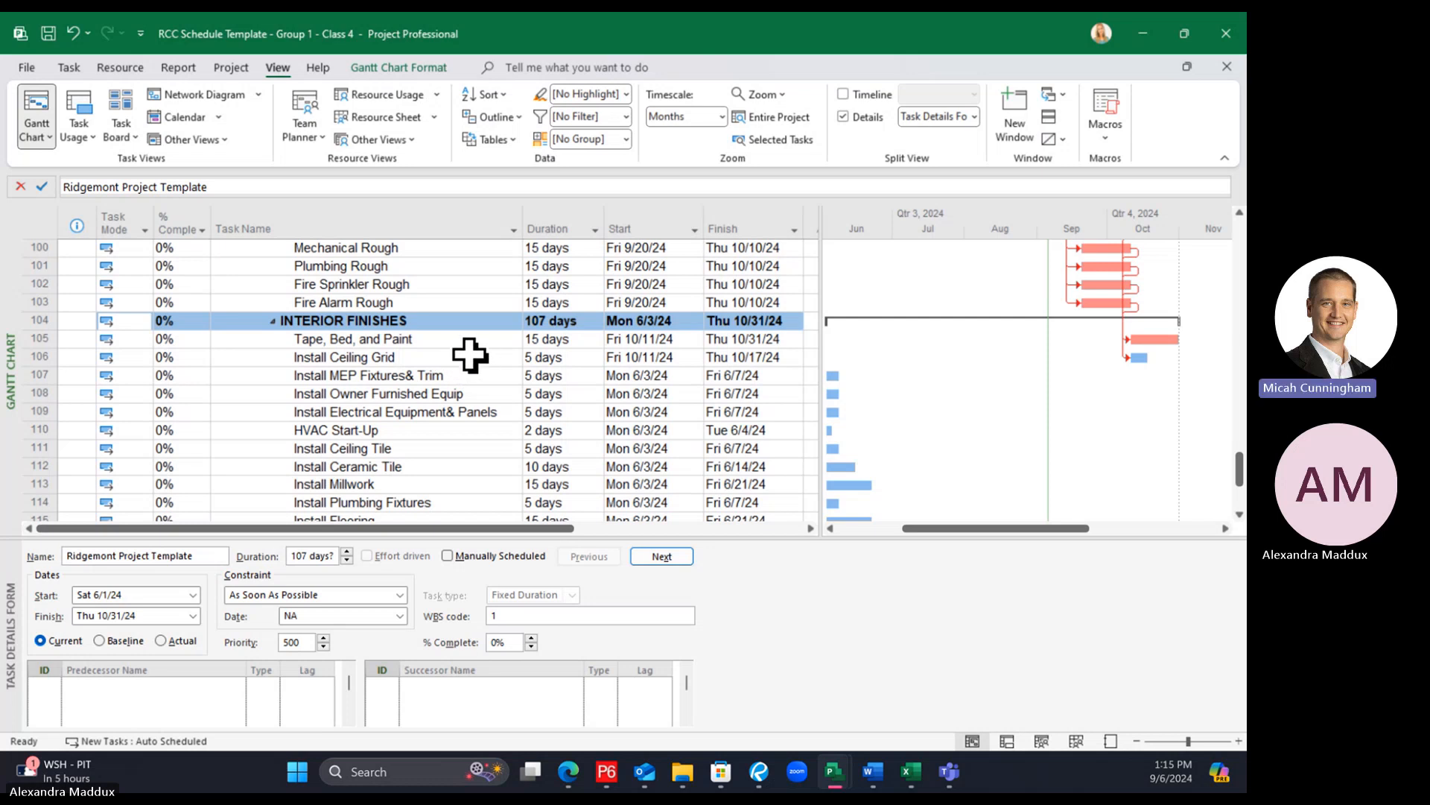
pyautogui.click(470, 357)
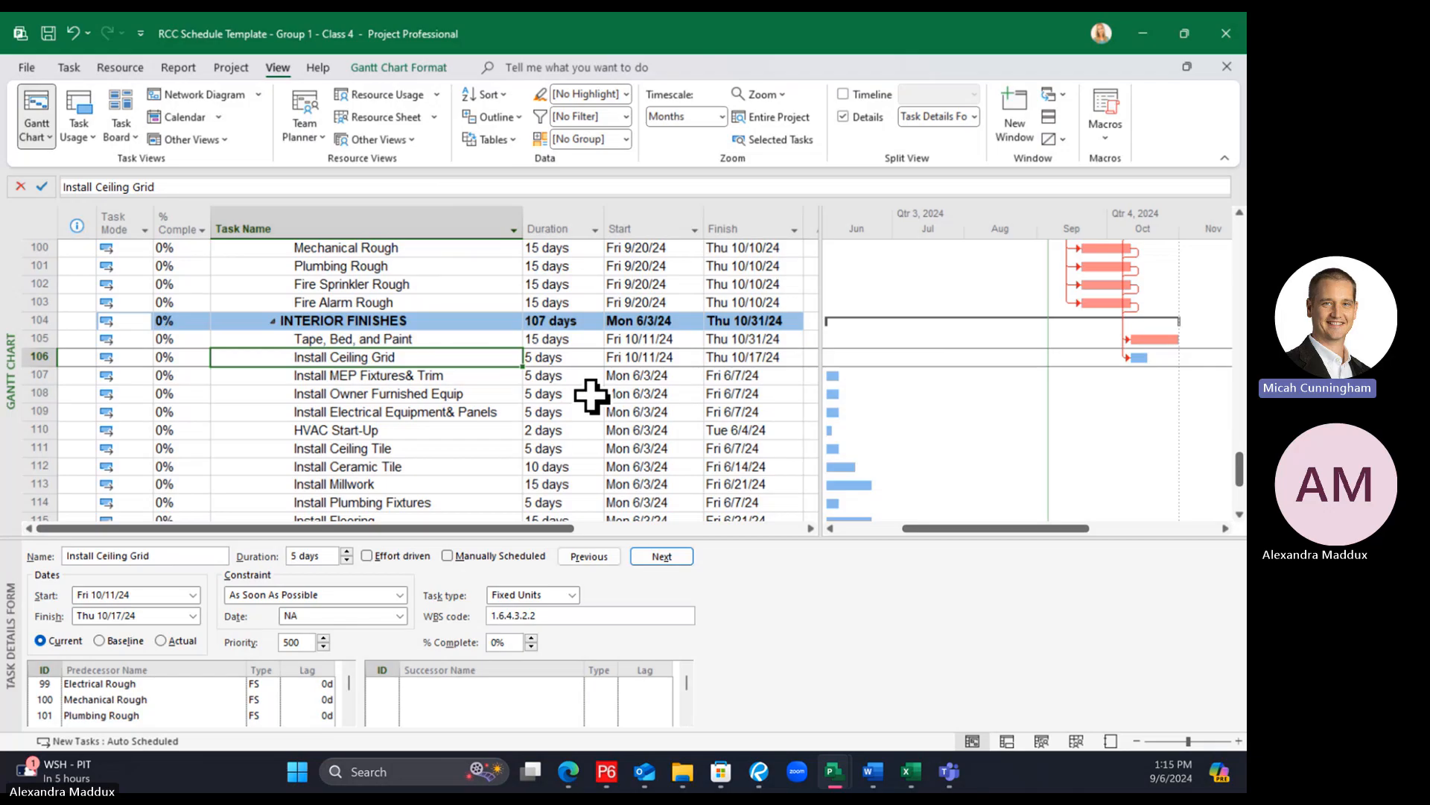
pyautogui.click(452, 319)
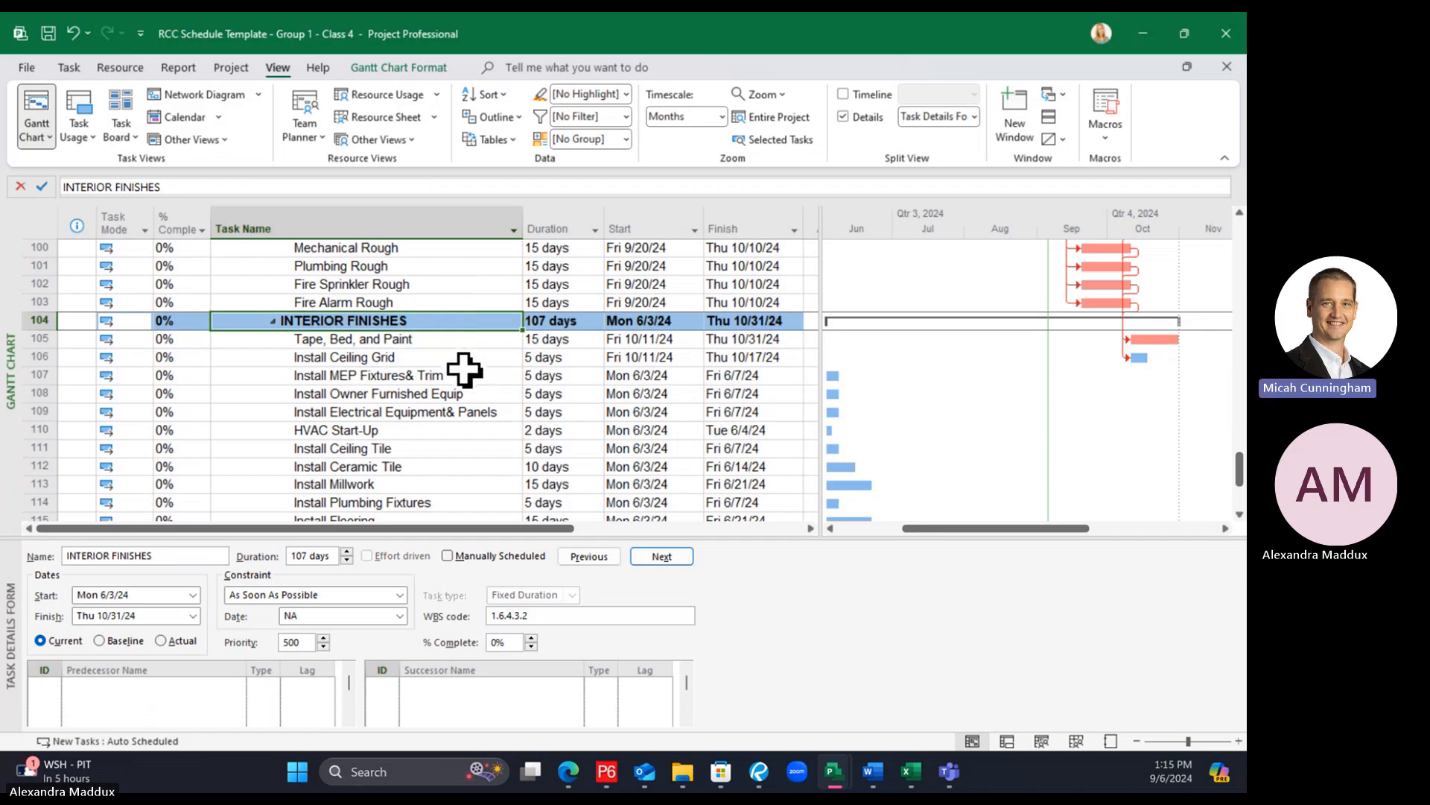
pyautogui.click(413, 341)
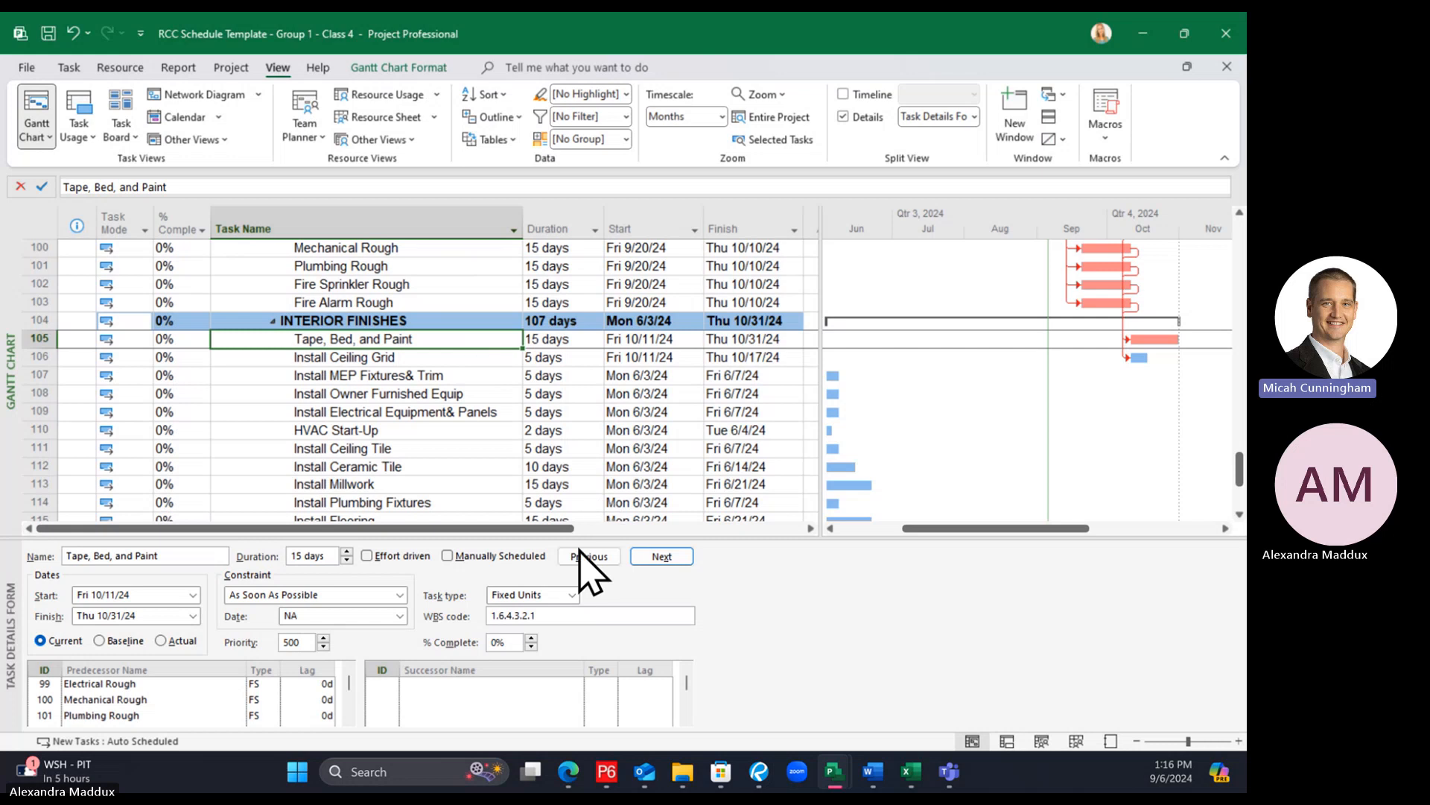
# Enlarge the Gantt Chart pane above the Task Details Form and show the interior rough-in and interior finish tasks
pyautogui.moveTo(575, 537); pyautogui.dragTo(588, 608)
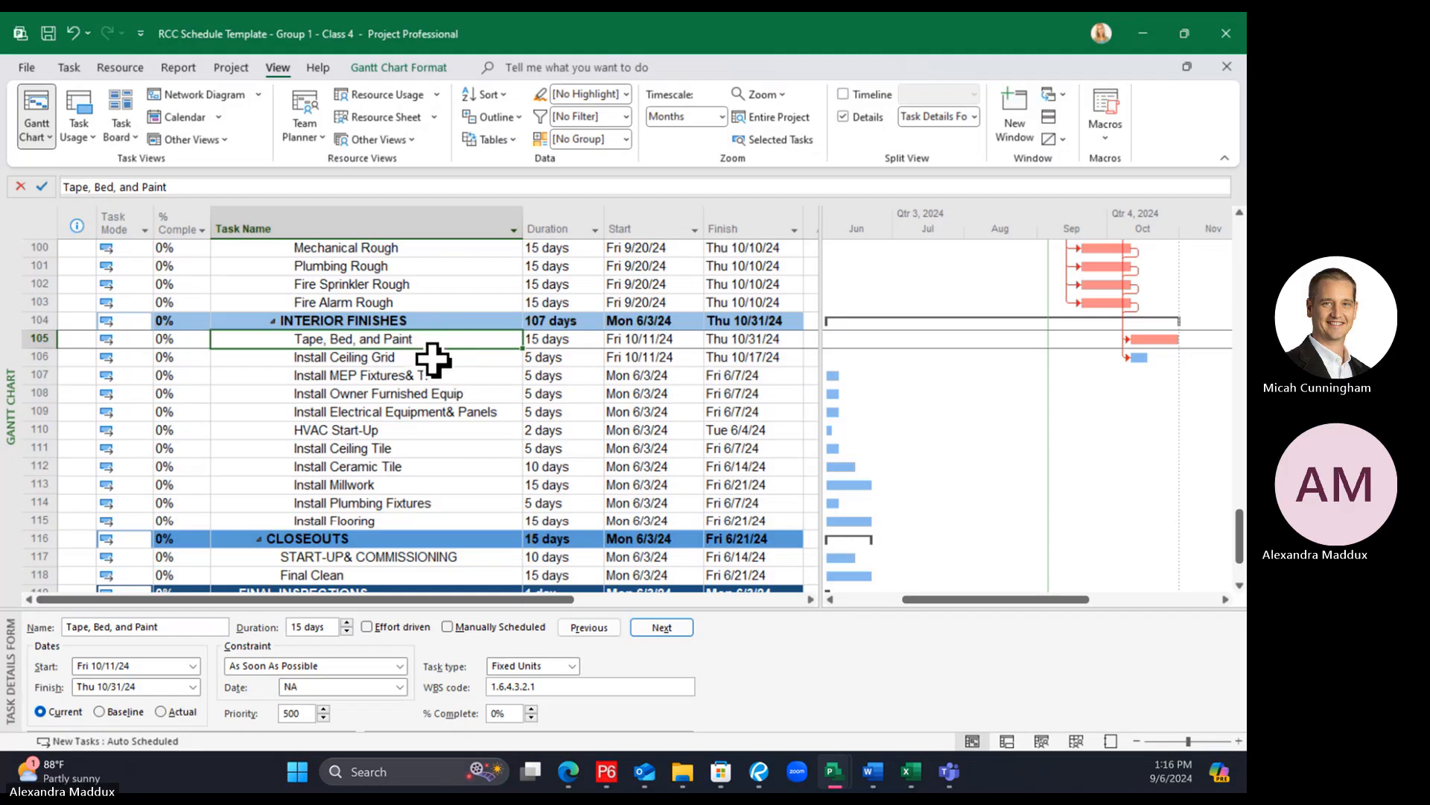
pyautogui.scroll(2, 431, 361)
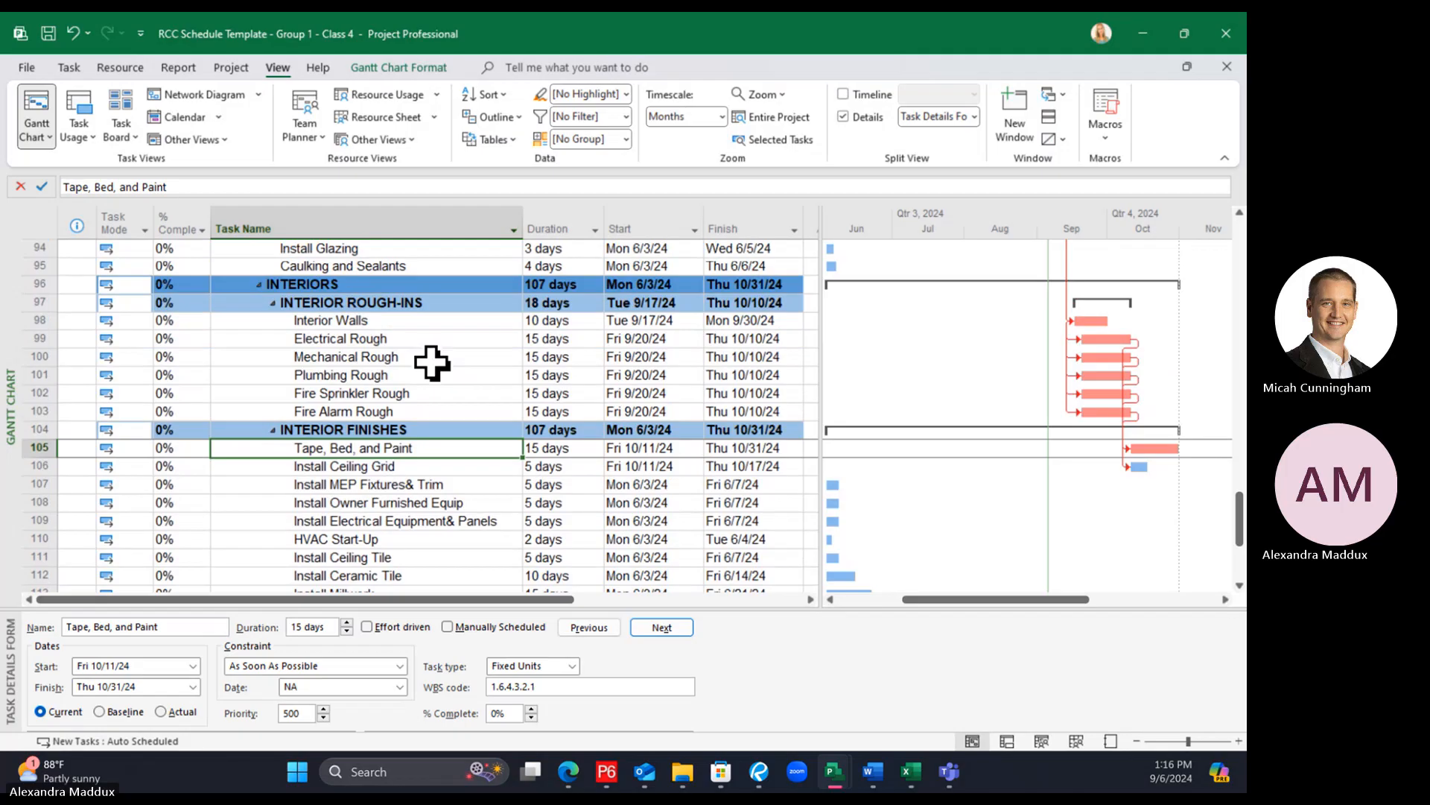
pyautogui.scroll(3, 431, 363)
pyautogui.scroll(-3, 431, 363)
pyautogui.scroll(-1, 434, 387)
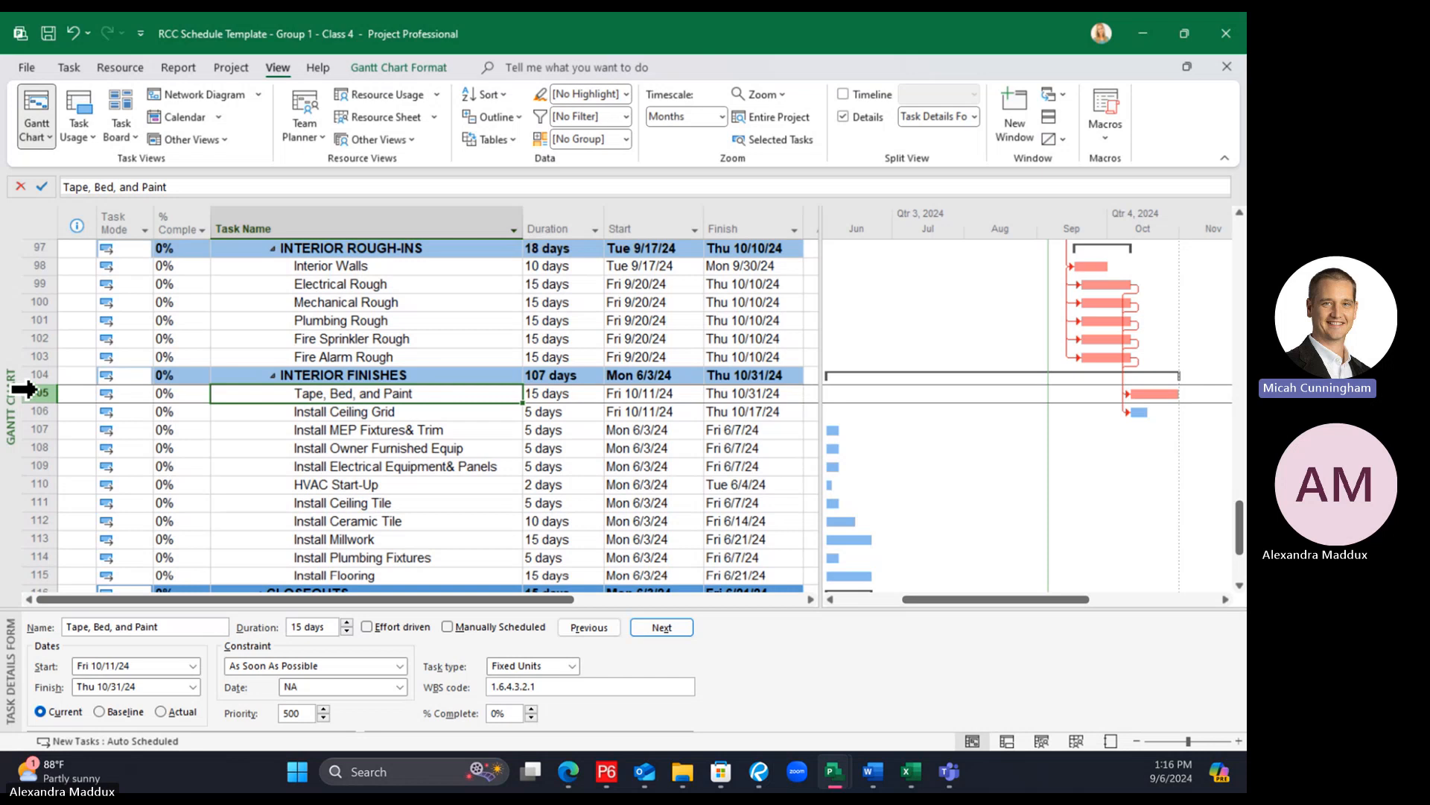
# Insert a new task named Sheetrock directly above Tape, Bed, and Paint under Interior Finishes
pyautogui.rightClick(31, 390)
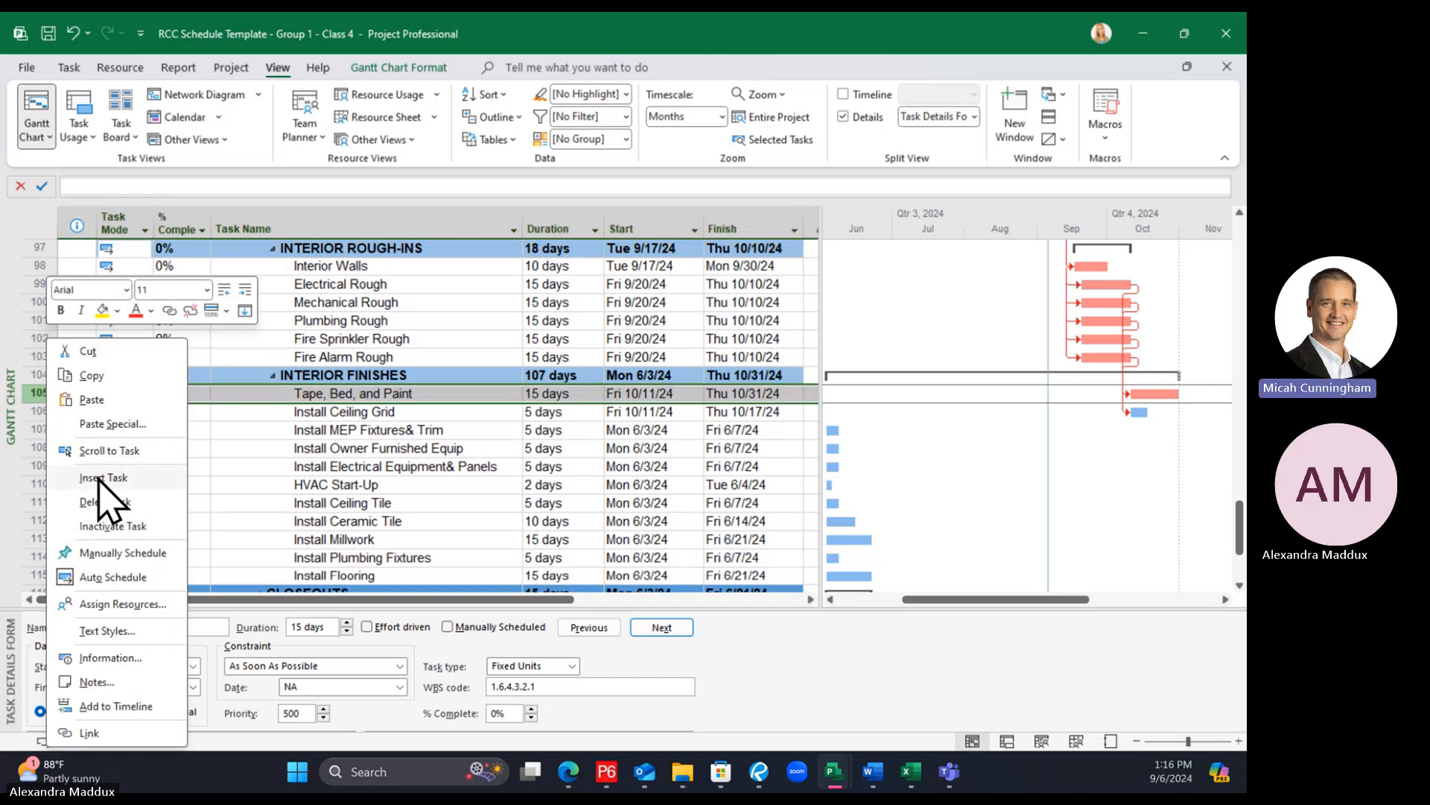
pyautogui.click(372, 485)
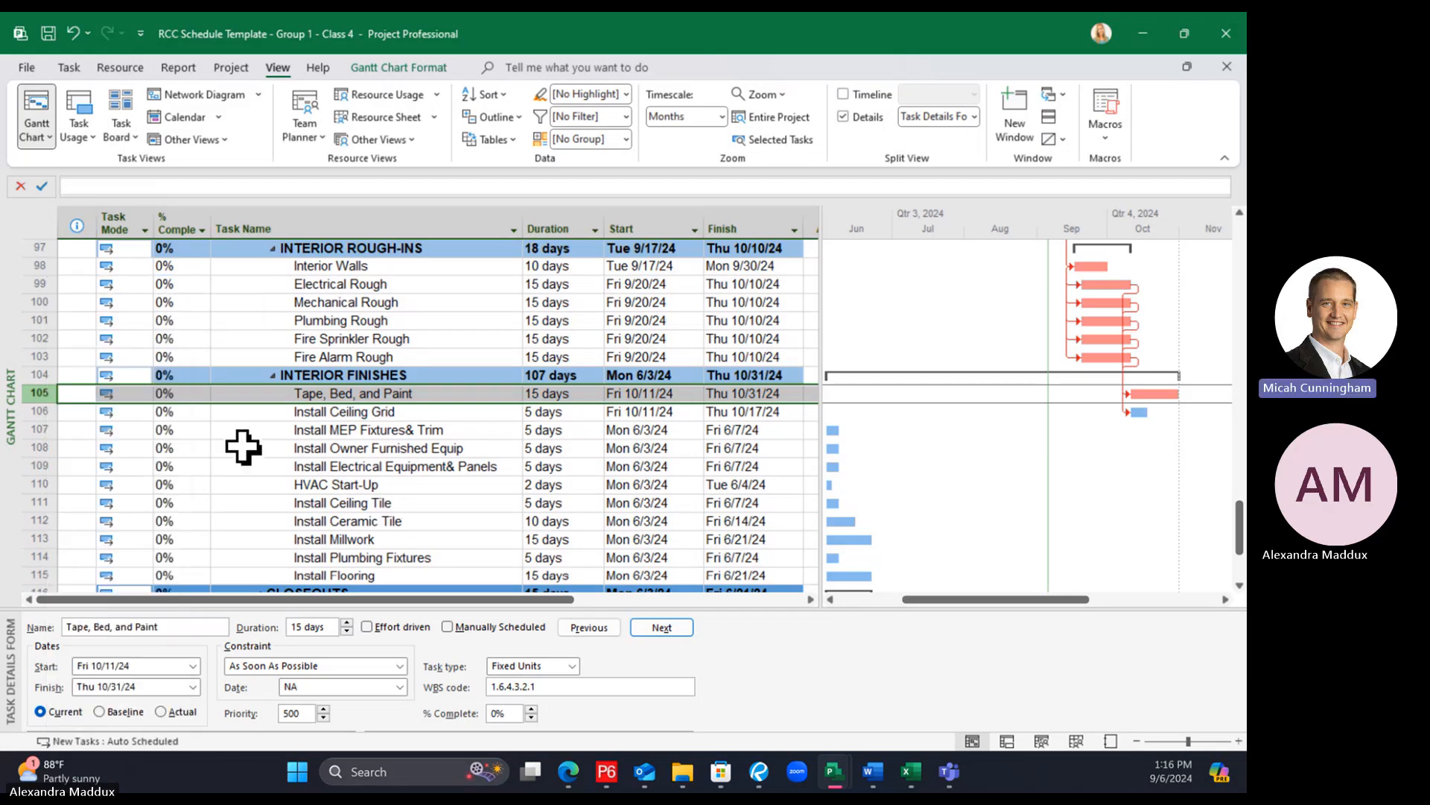
pyautogui.rightClick(37, 394)
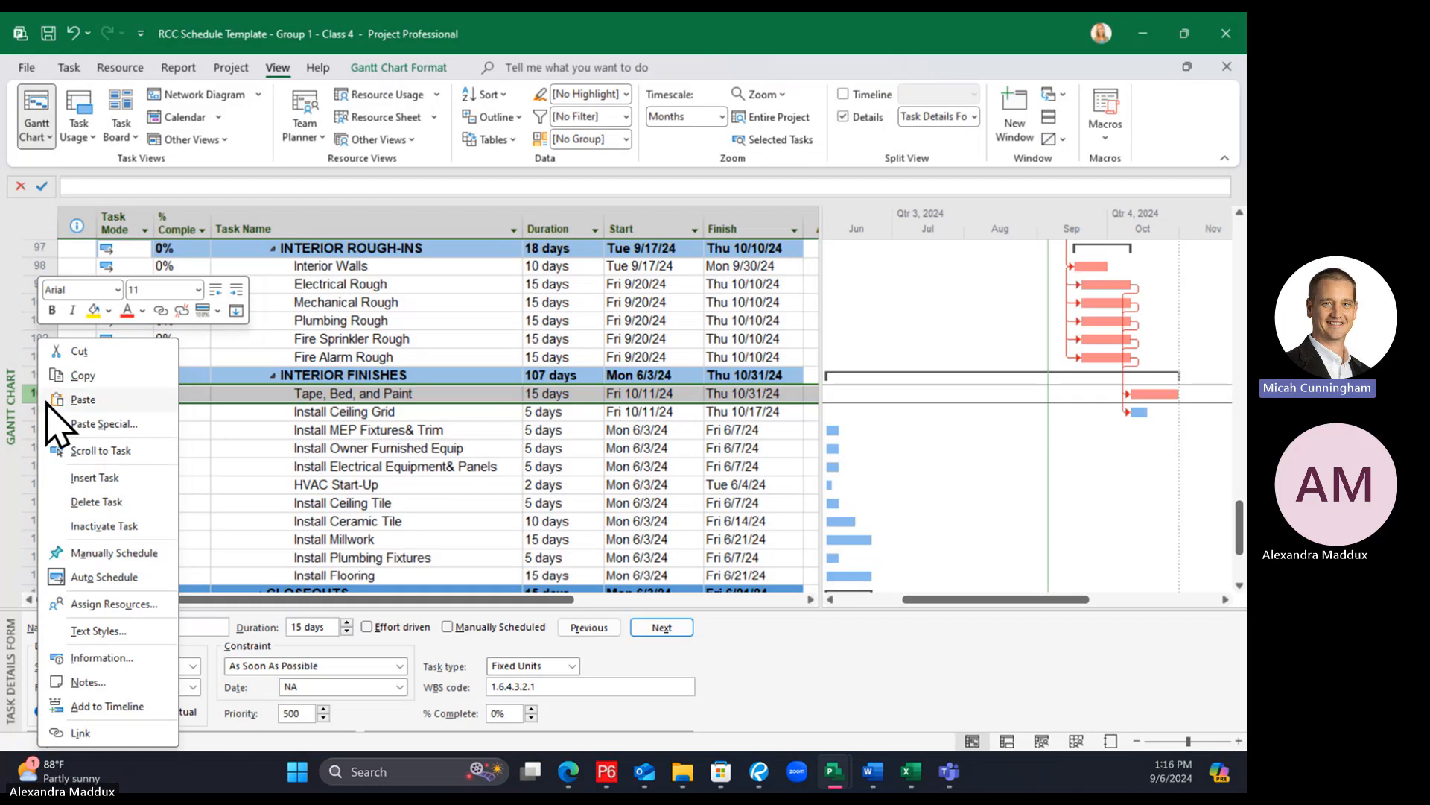
pyautogui.click(94, 478)
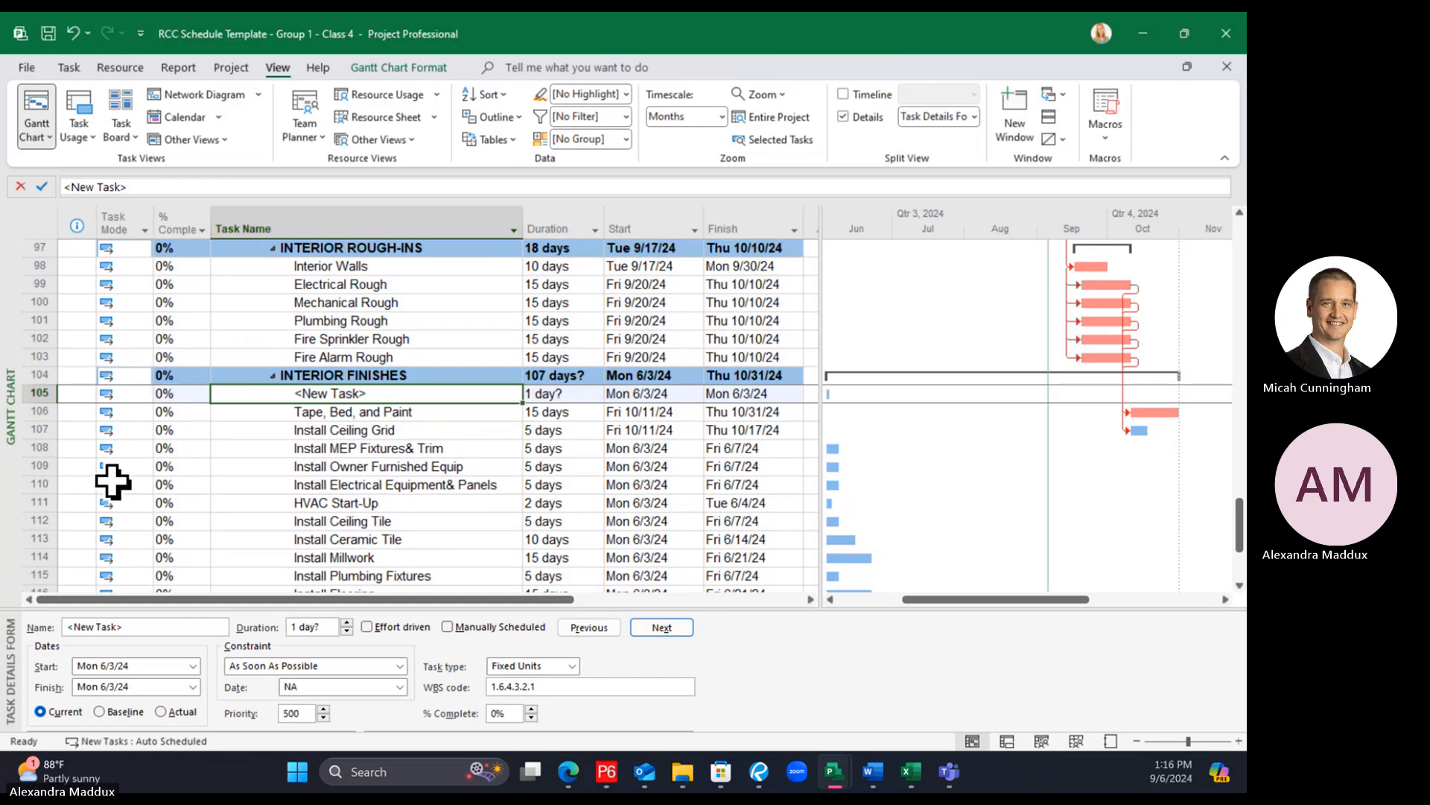
pyautogui.write('SHeet')
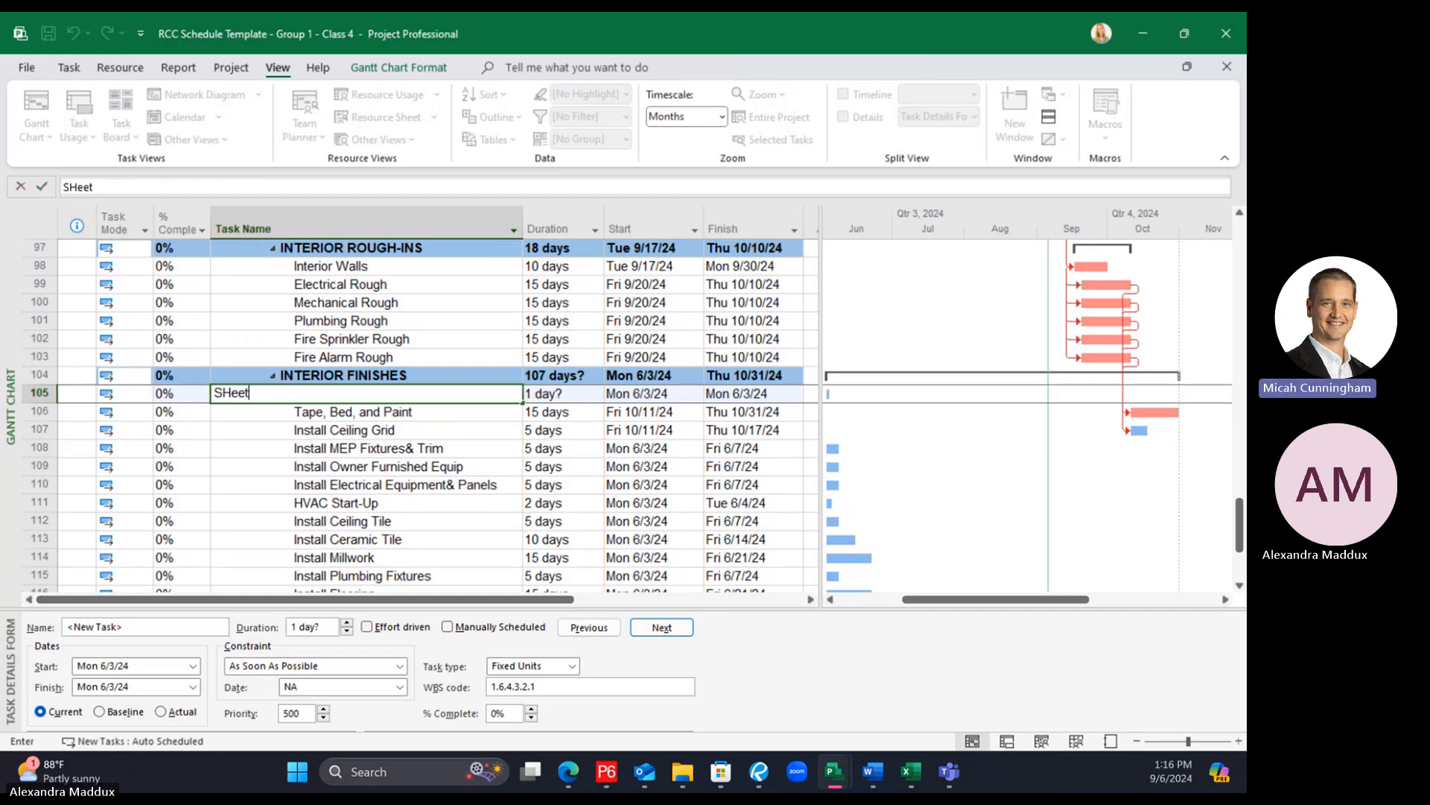
pyautogui.write('rock')
pyautogui.press('Return')
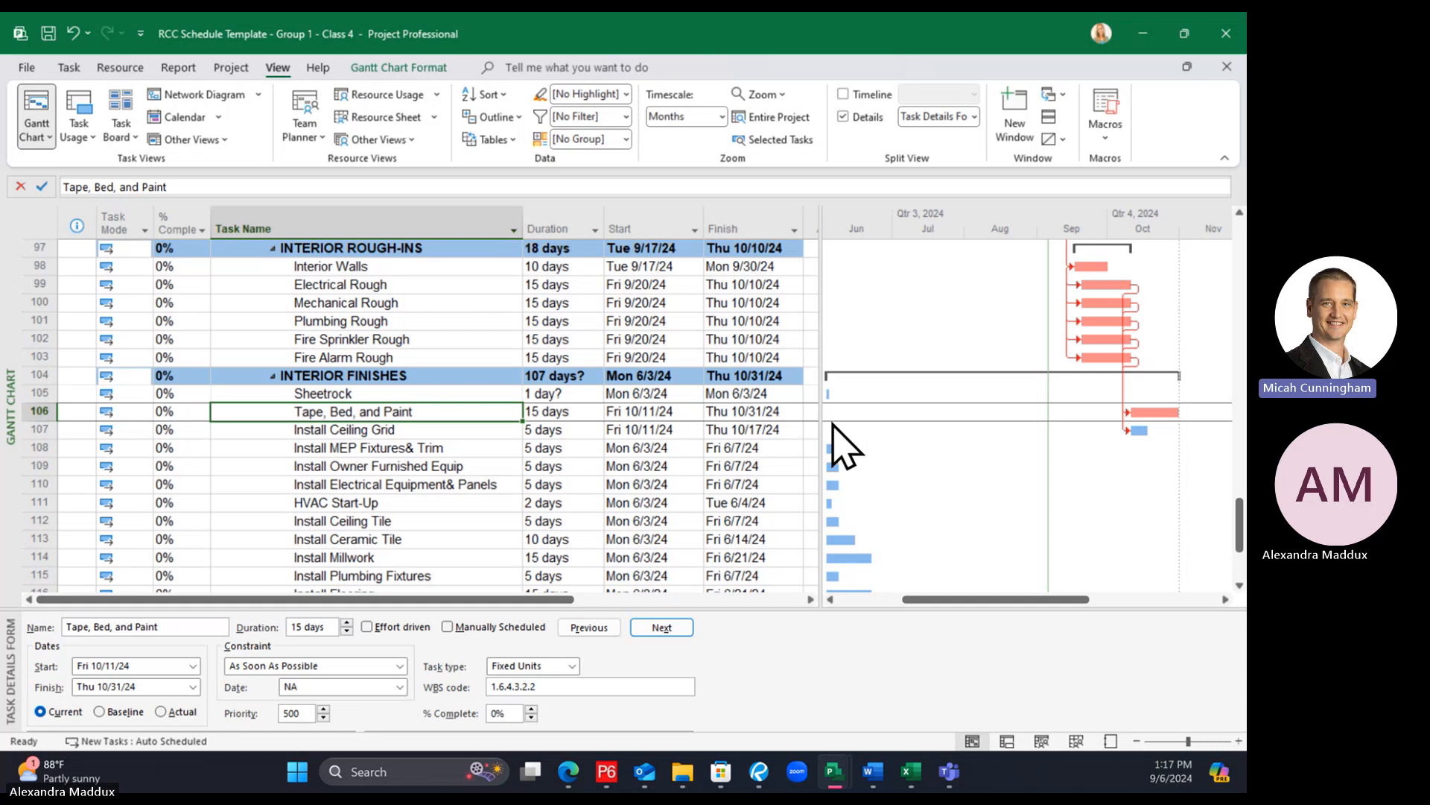
# Widen the task table and add a Predecessors column after Finish
pyautogui.moveTo(822, 388); pyautogui.dragTo(937, 397)
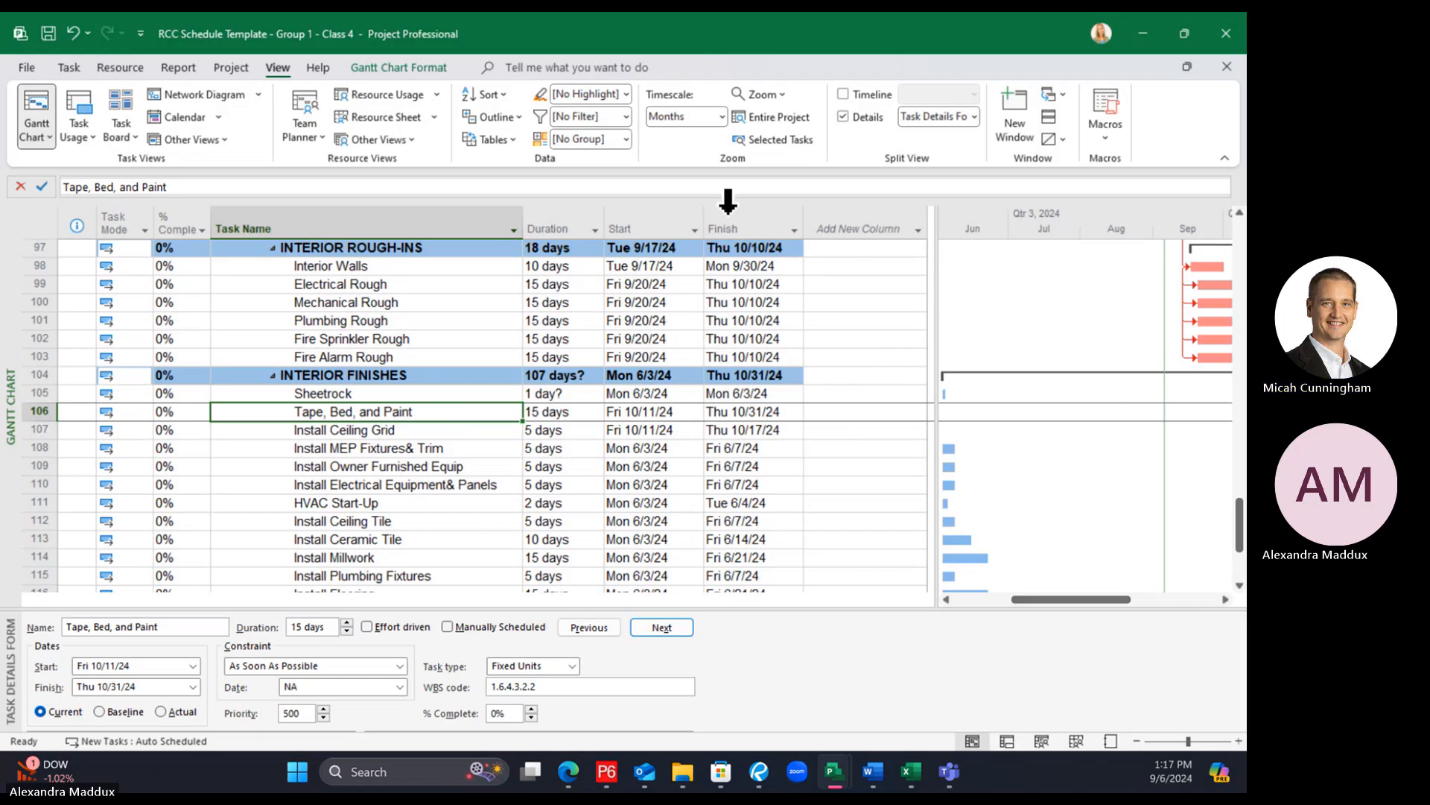
pyautogui.click(851, 218)
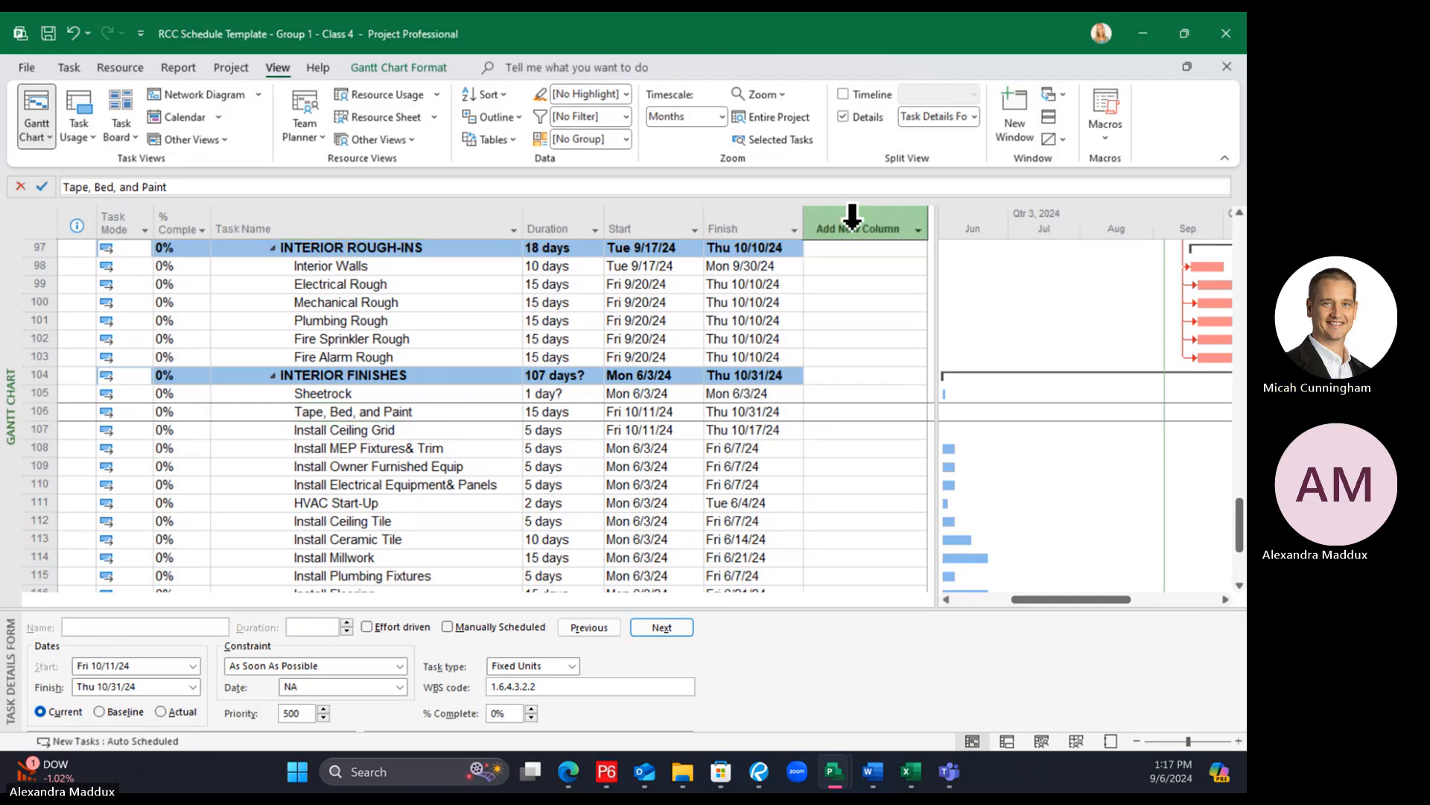
pyautogui.write('predecessors')
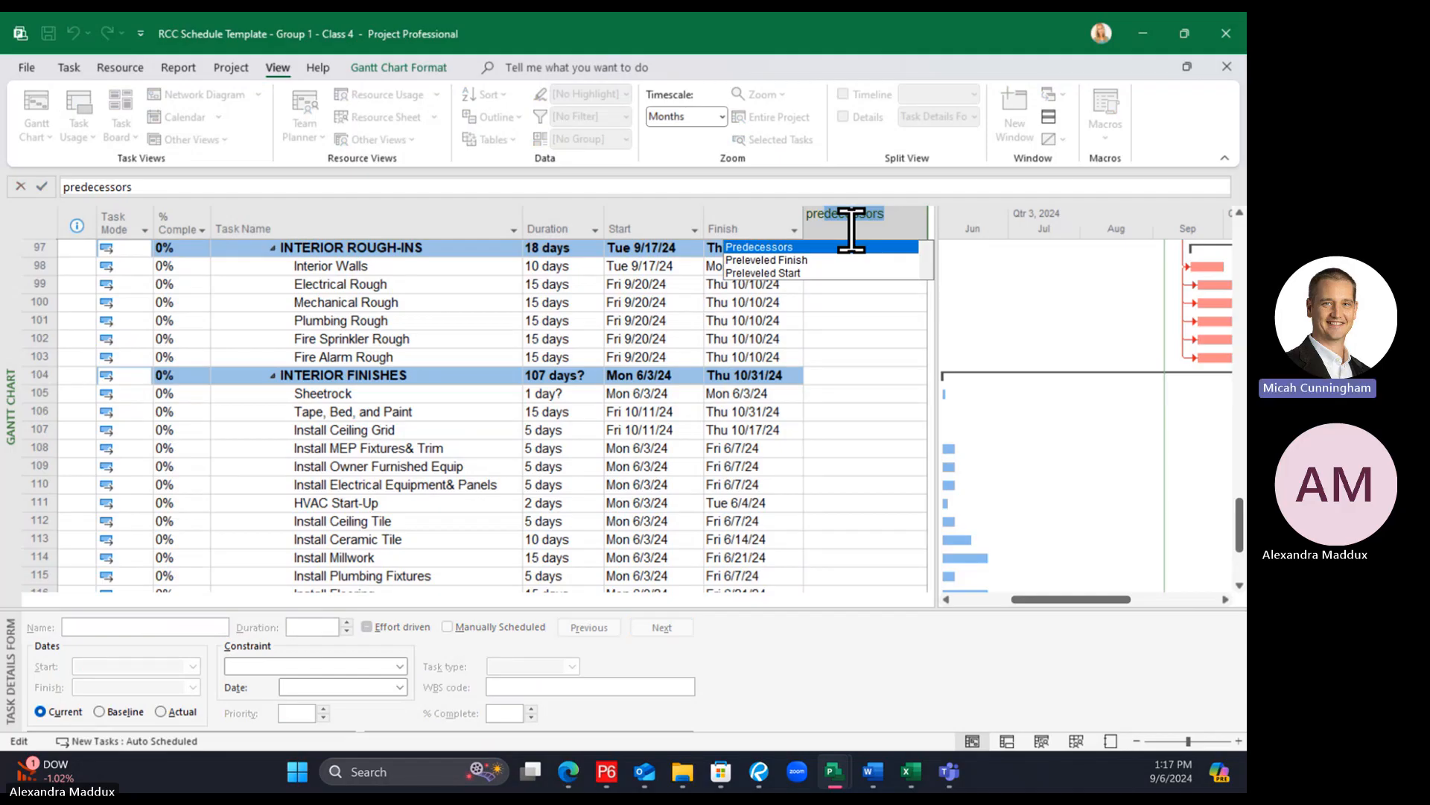
pyautogui.press('Return')
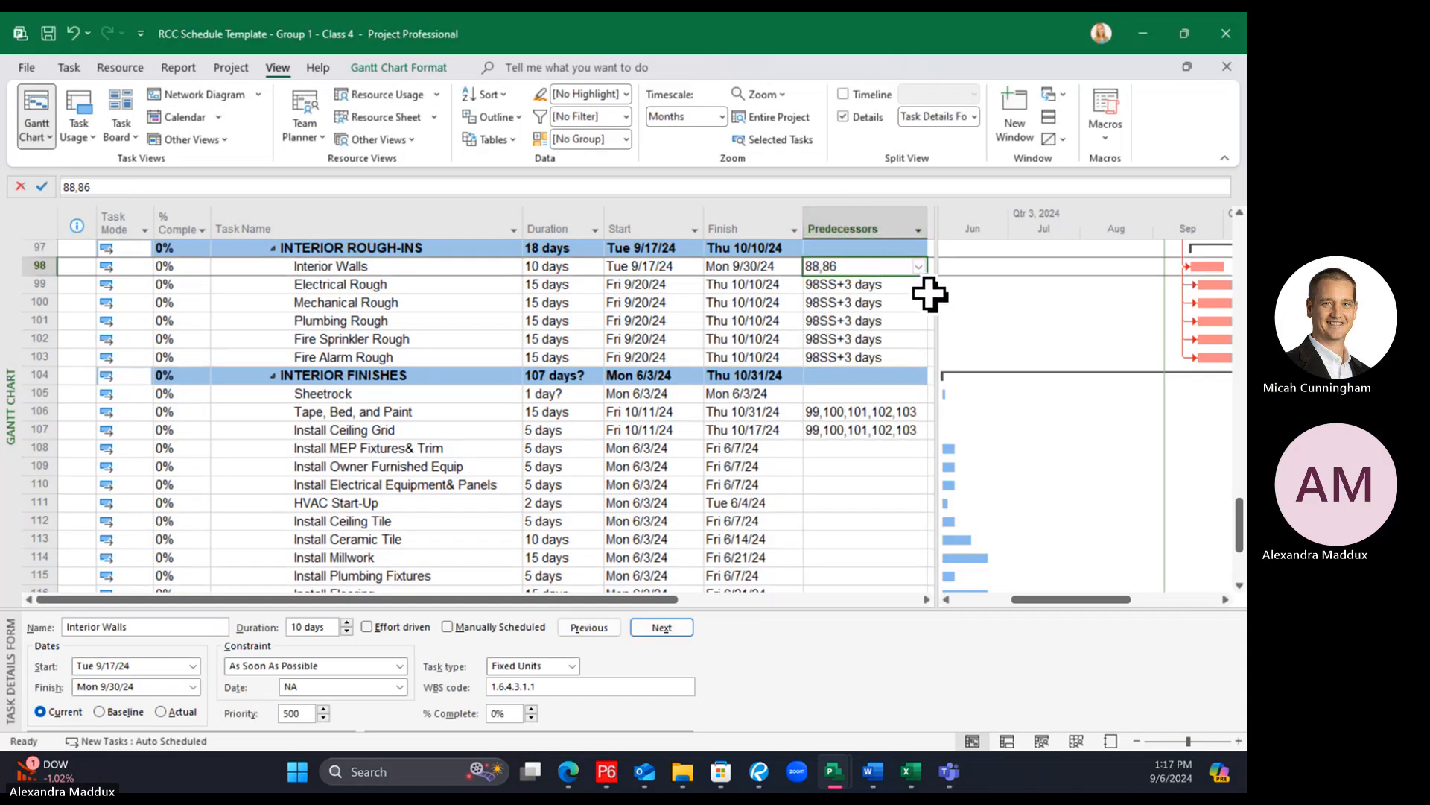
# Extend the task table farther over the chart and add a Successors column after Predecessors
pyautogui.moveTo(936, 286); pyautogui.dragTo(1076, 293)
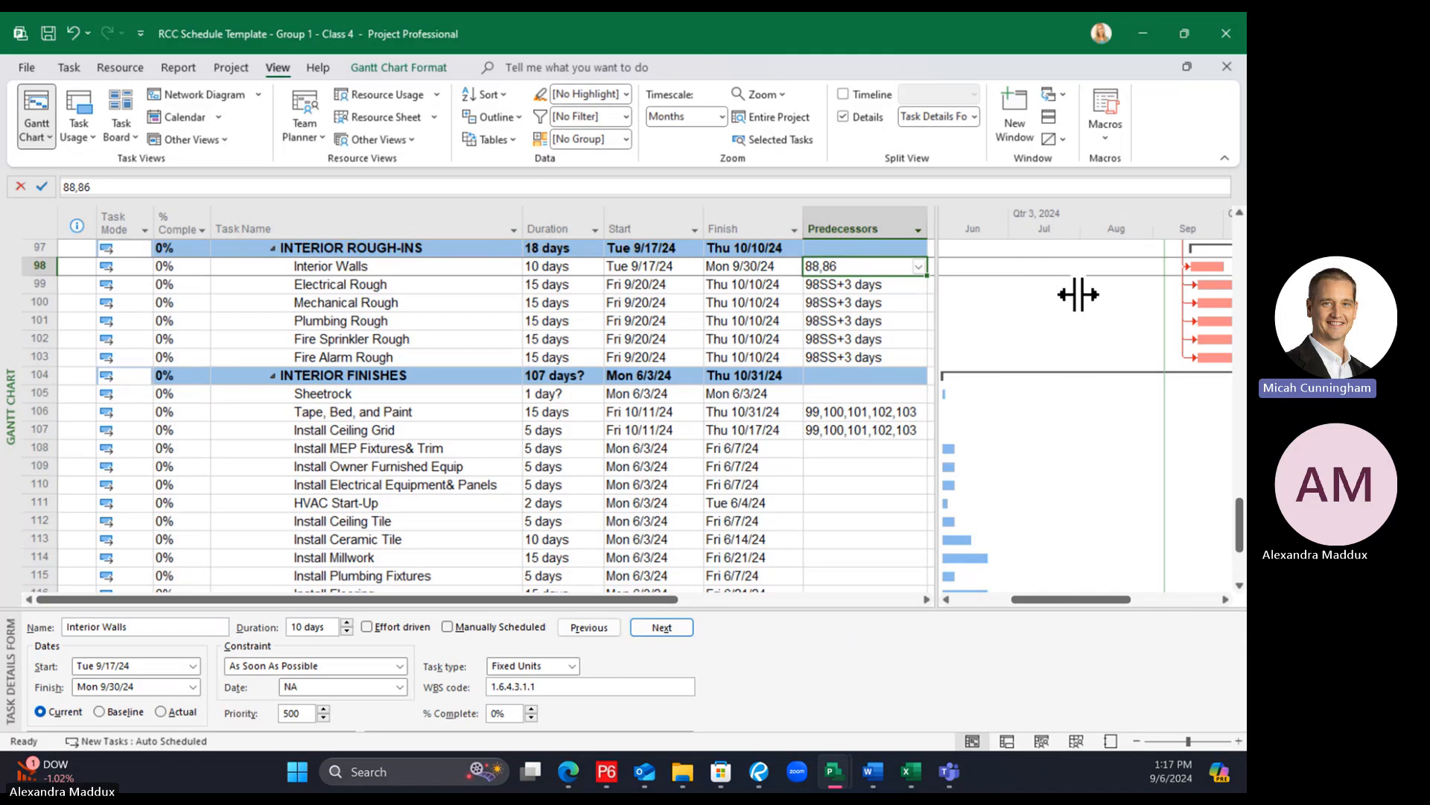
pyautogui.click(993, 224)
pyautogui.write('successors')
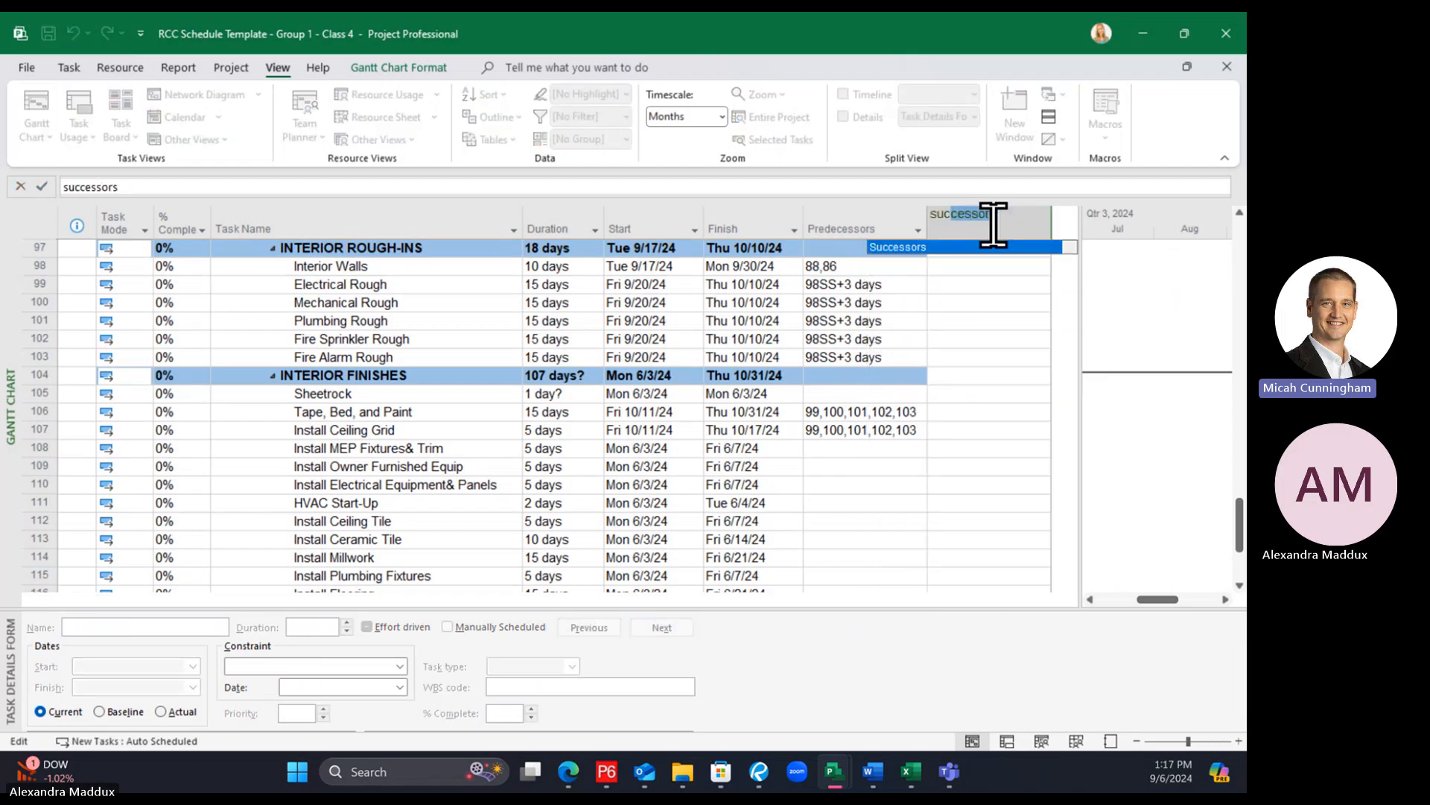
pyautogui.press('Return')
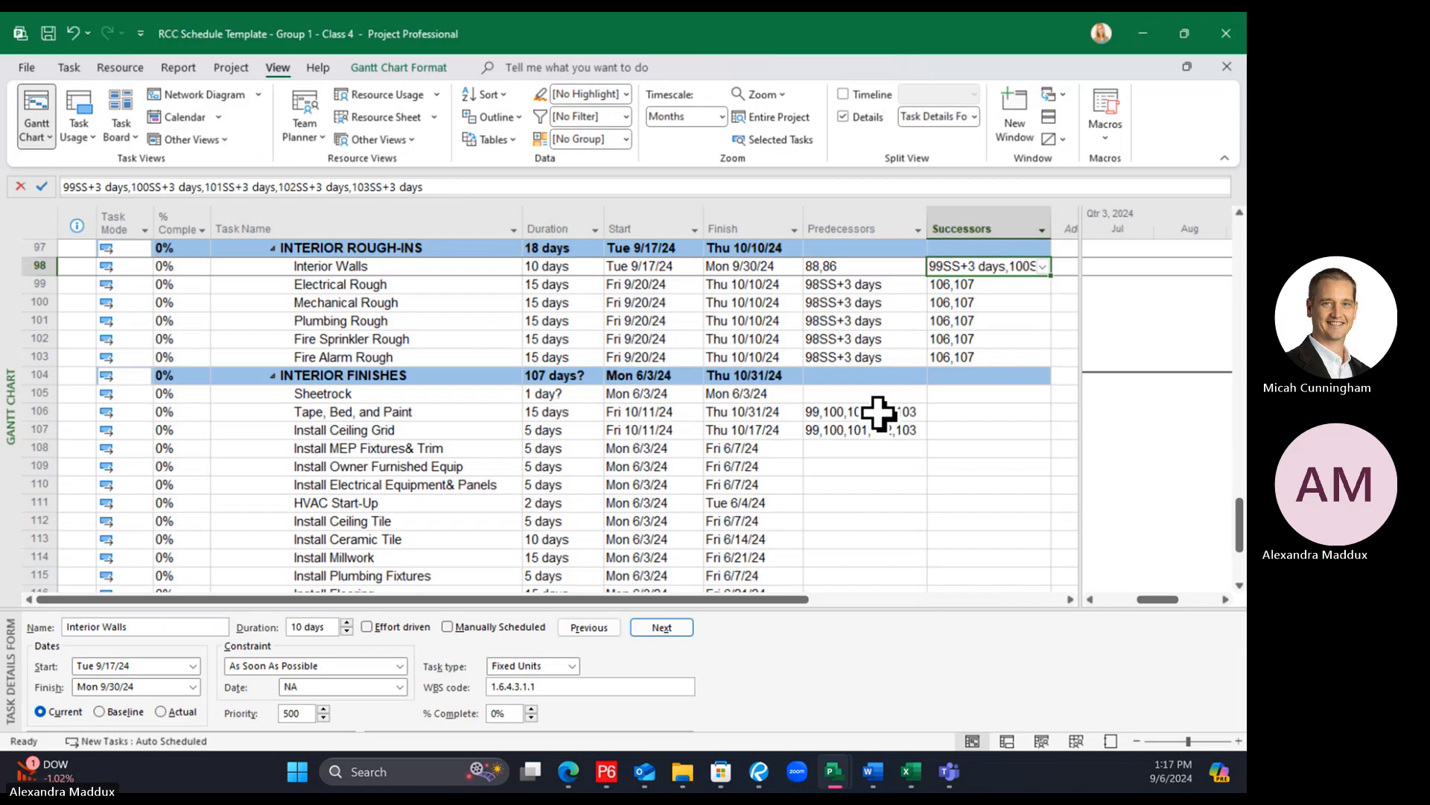
# Examine the Predecessors and Successors columns for the interior rough-ins, Sheetrock, and Tape, Bed, and Paint
pyautogui.click(1069, 599)
pyautogui.click(1070, 599)
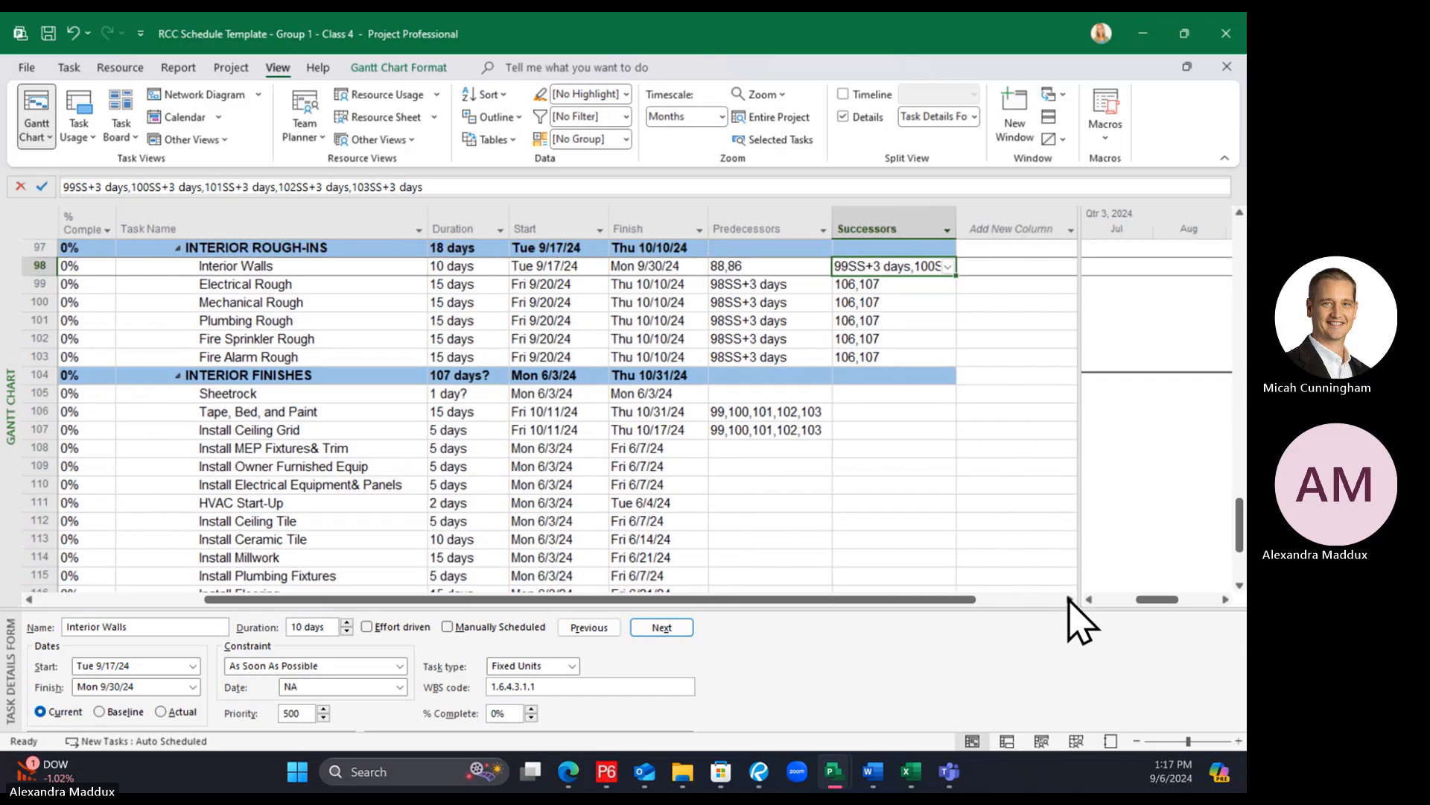
pyautogui.click(1070, 599)
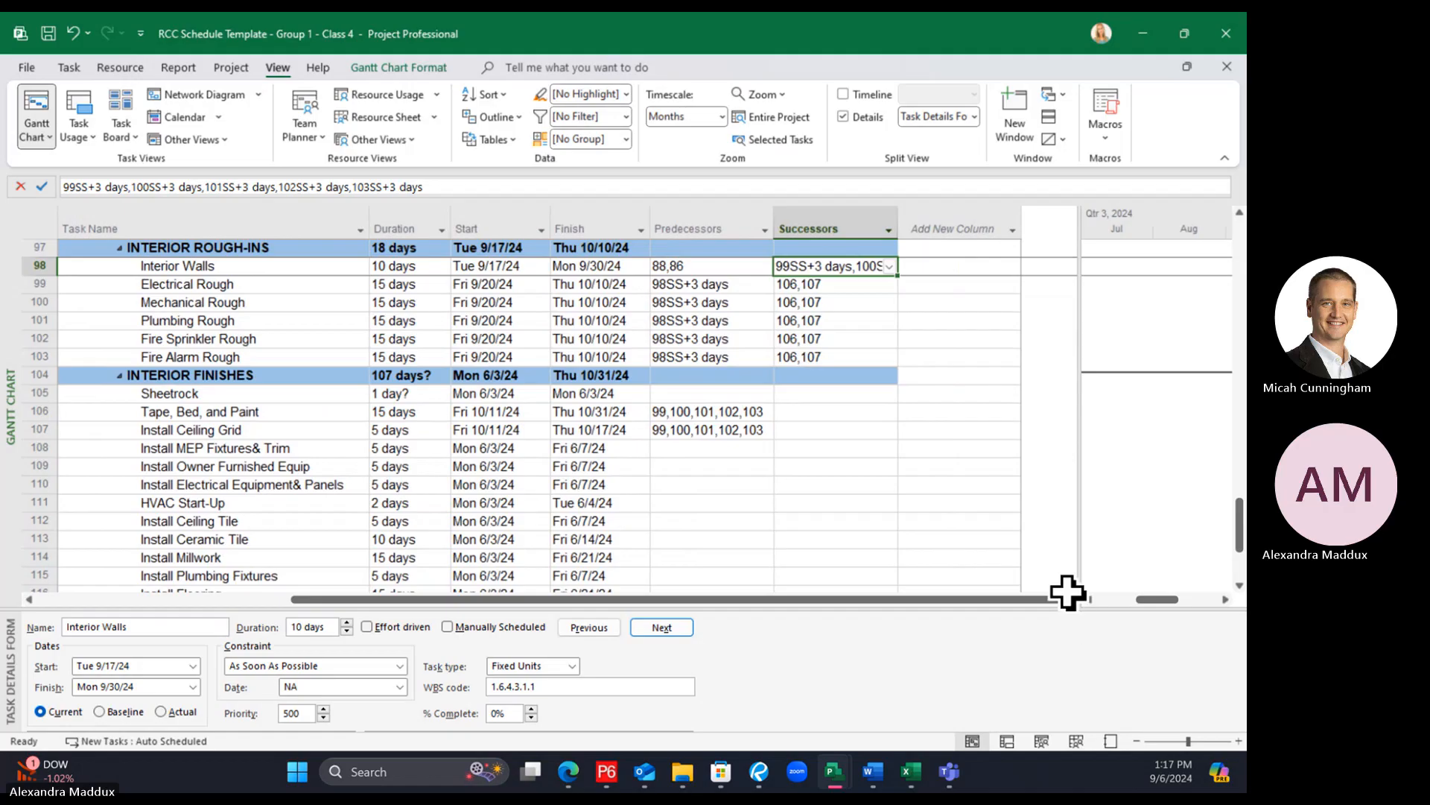
pyautogui.moveTo(1002, 598); pyautogui.dragTo(894, 583)
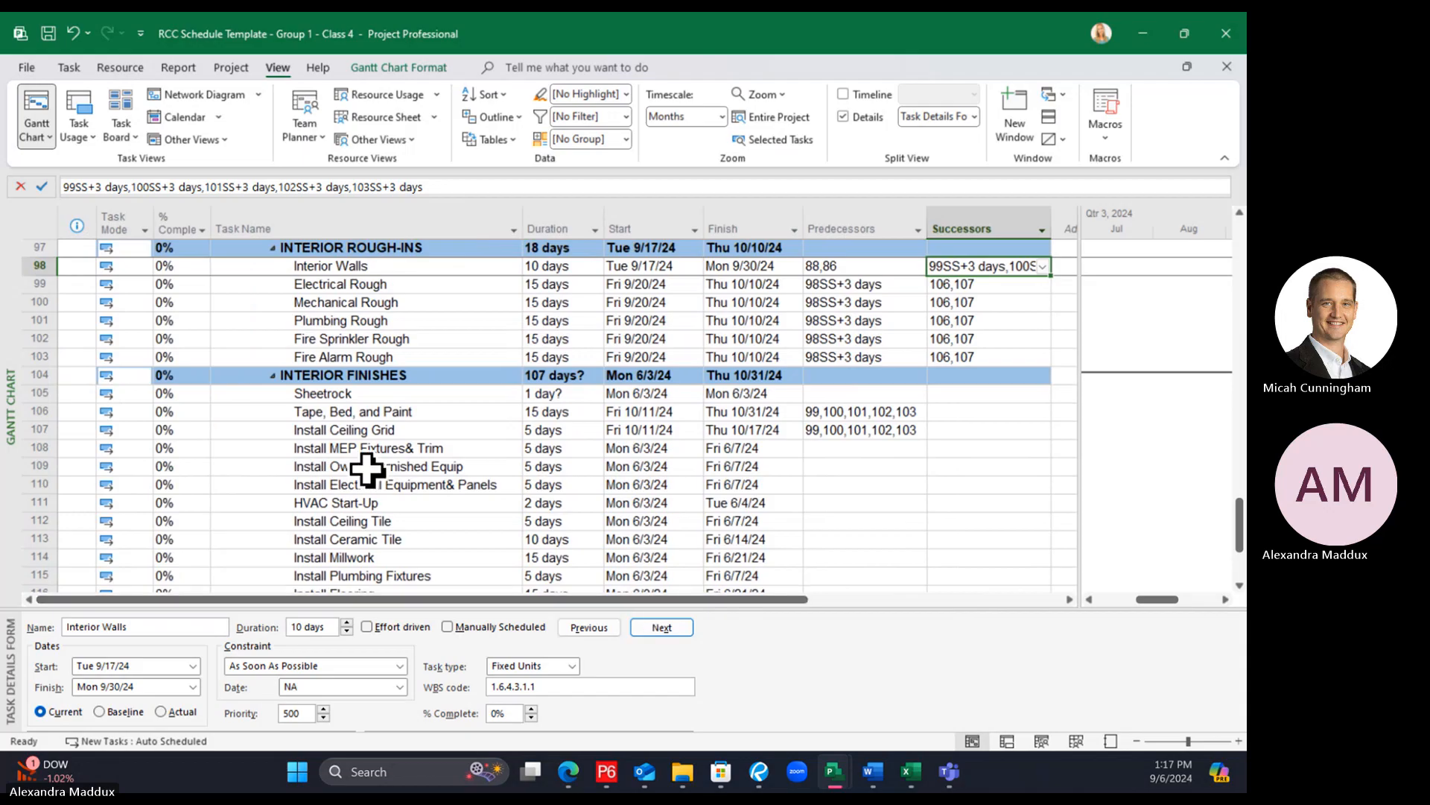
pyautogui.click(221, 395)
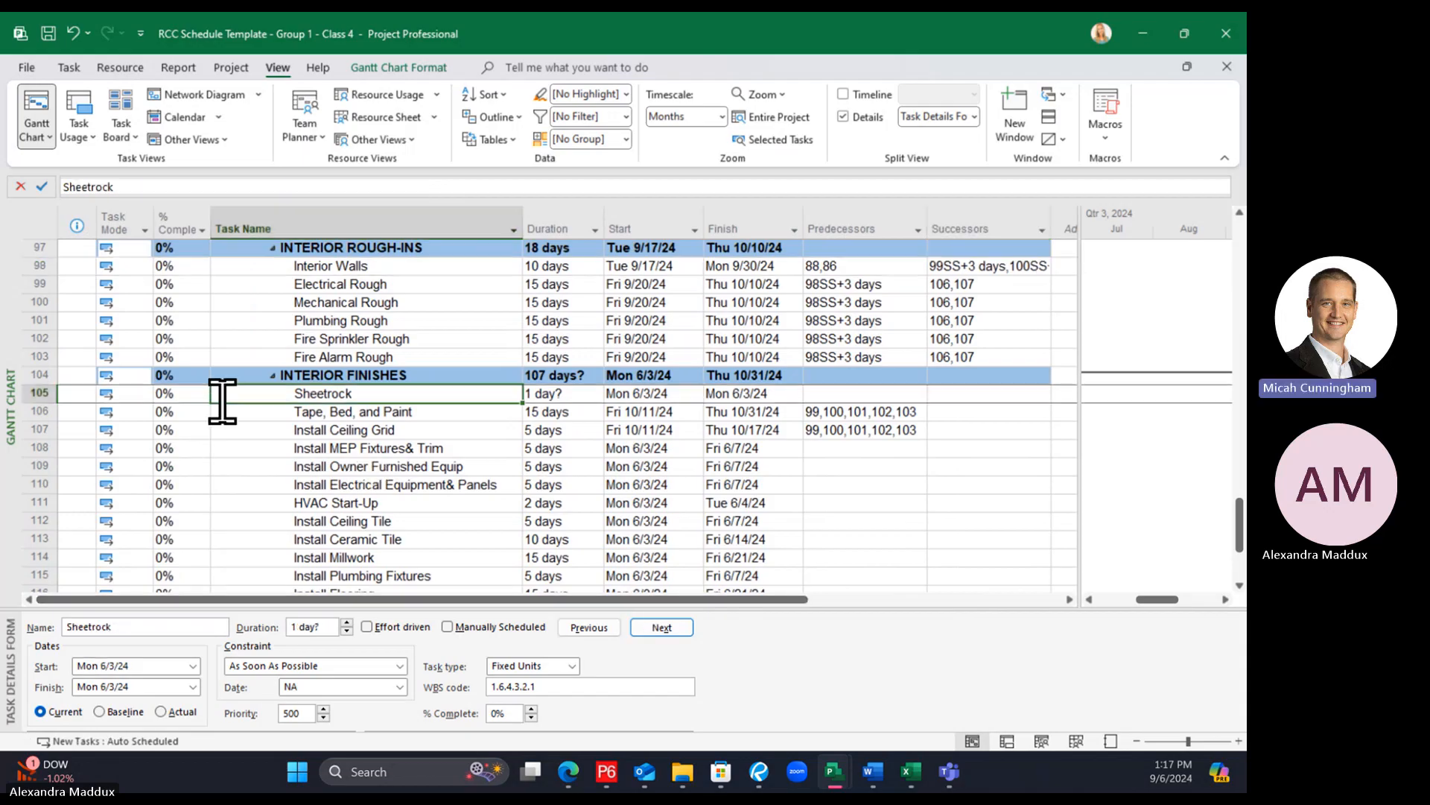
pyautogui.click(44, 417)
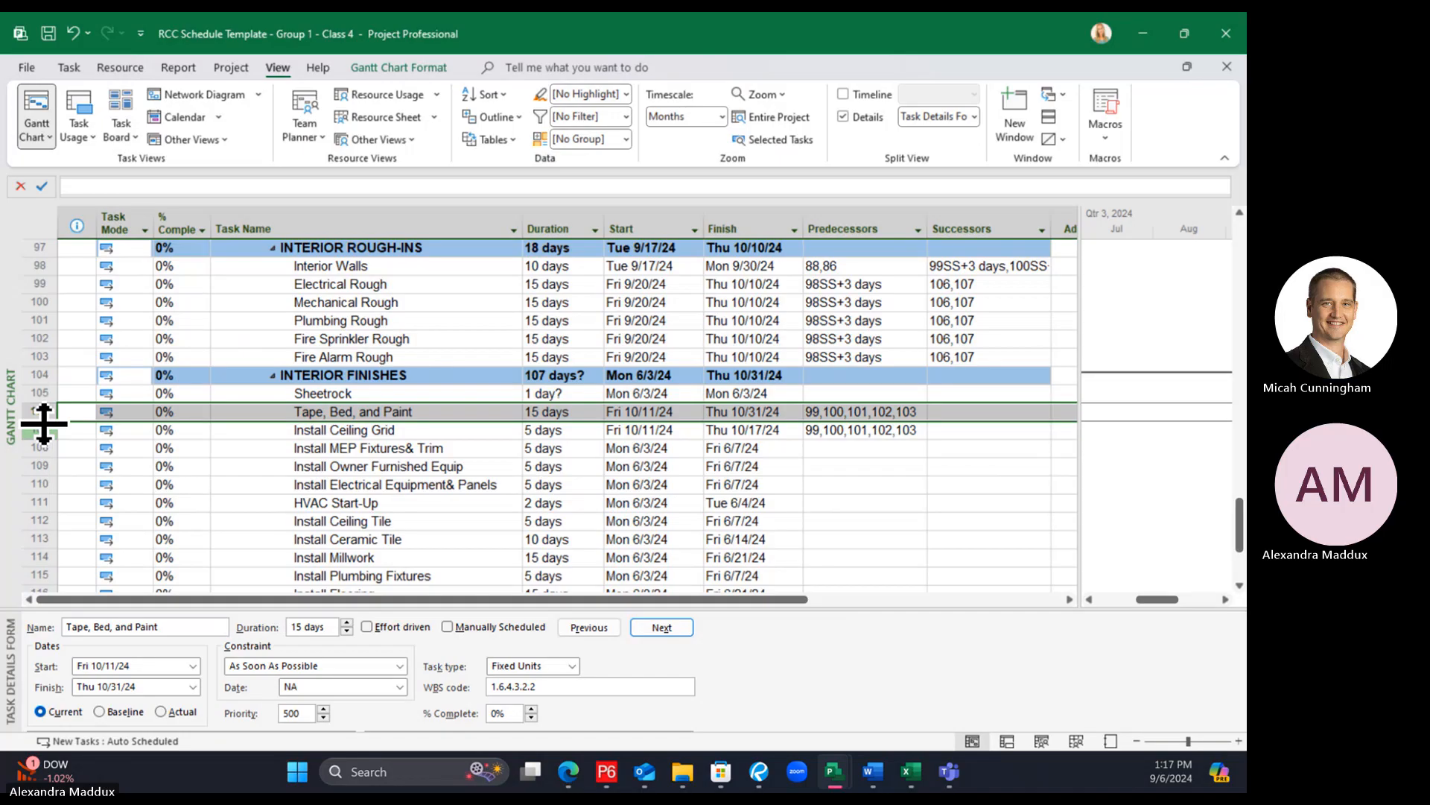
pyautogui.click(923, 376)
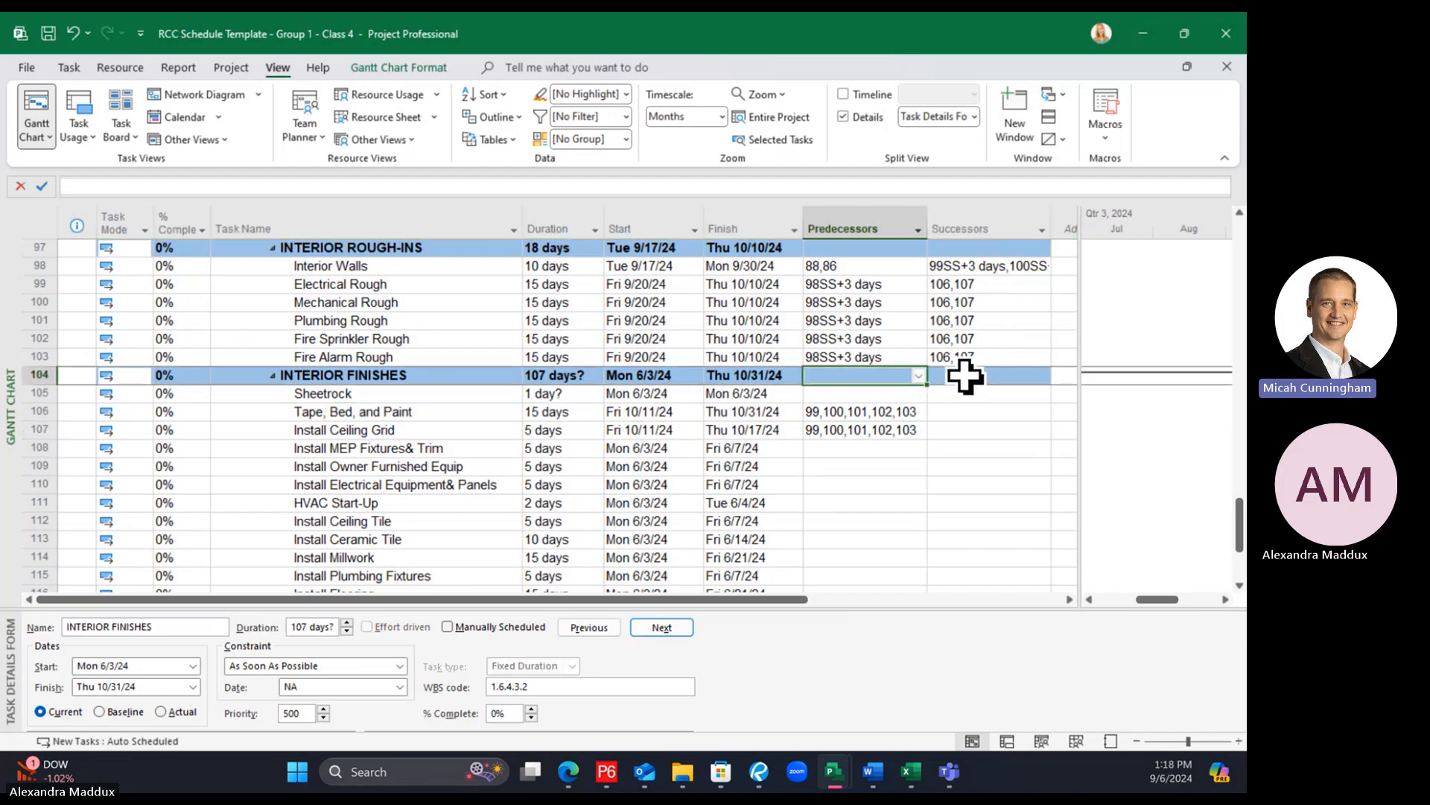
pyautogui.click(864, 219)
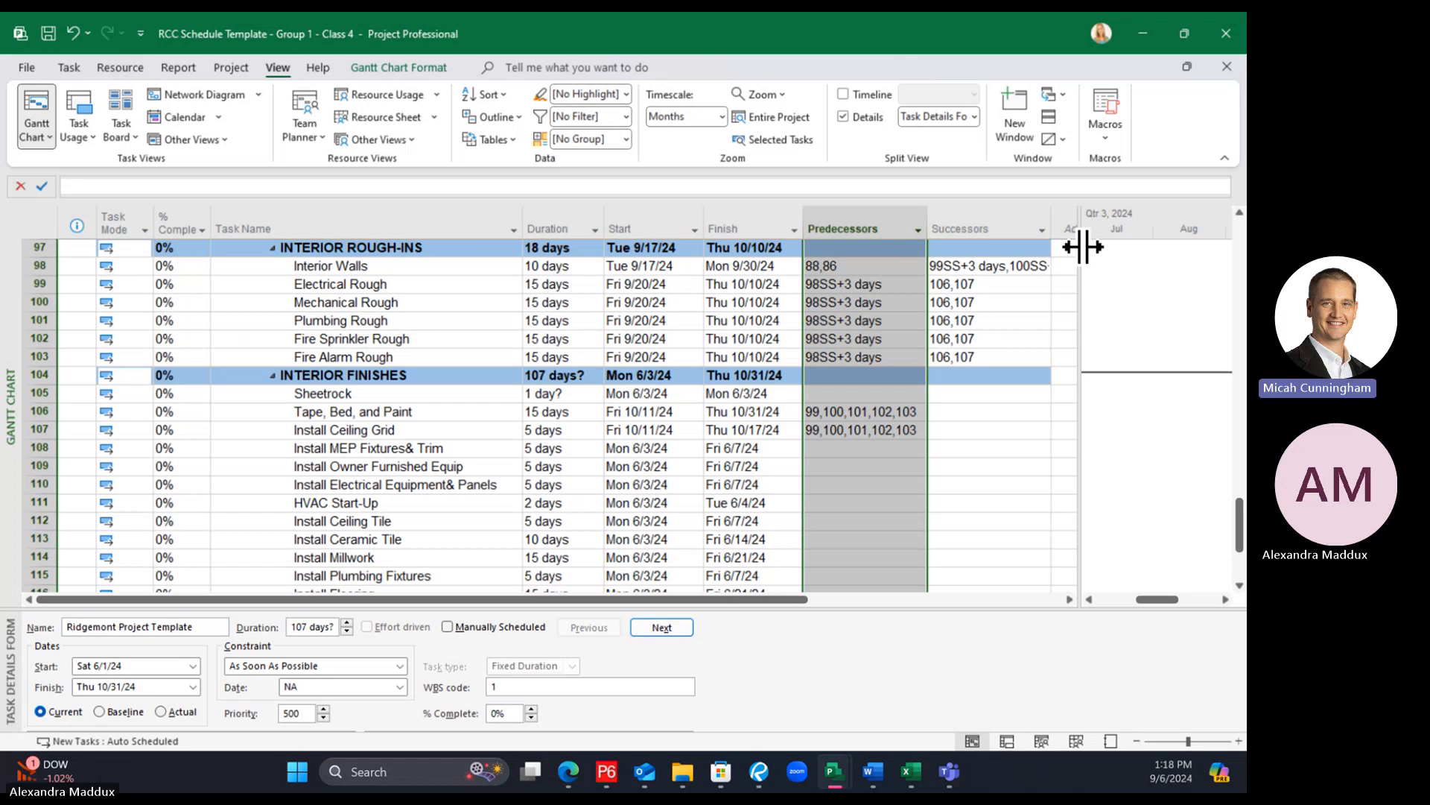
pyautogui.moveTo(1079, 246); pyautogui.dragTo(1190, 258)
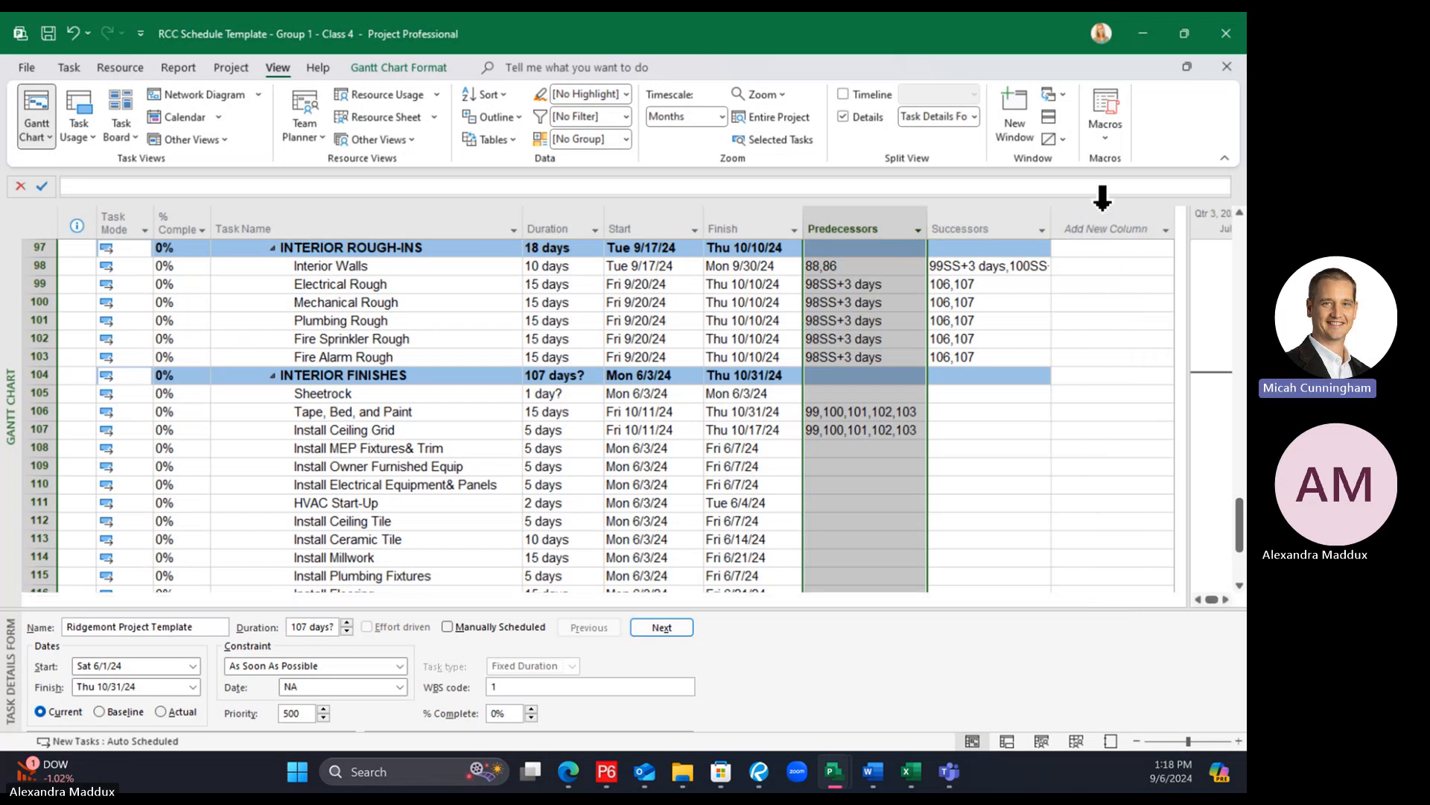
pyautogui.click(1101, 320)
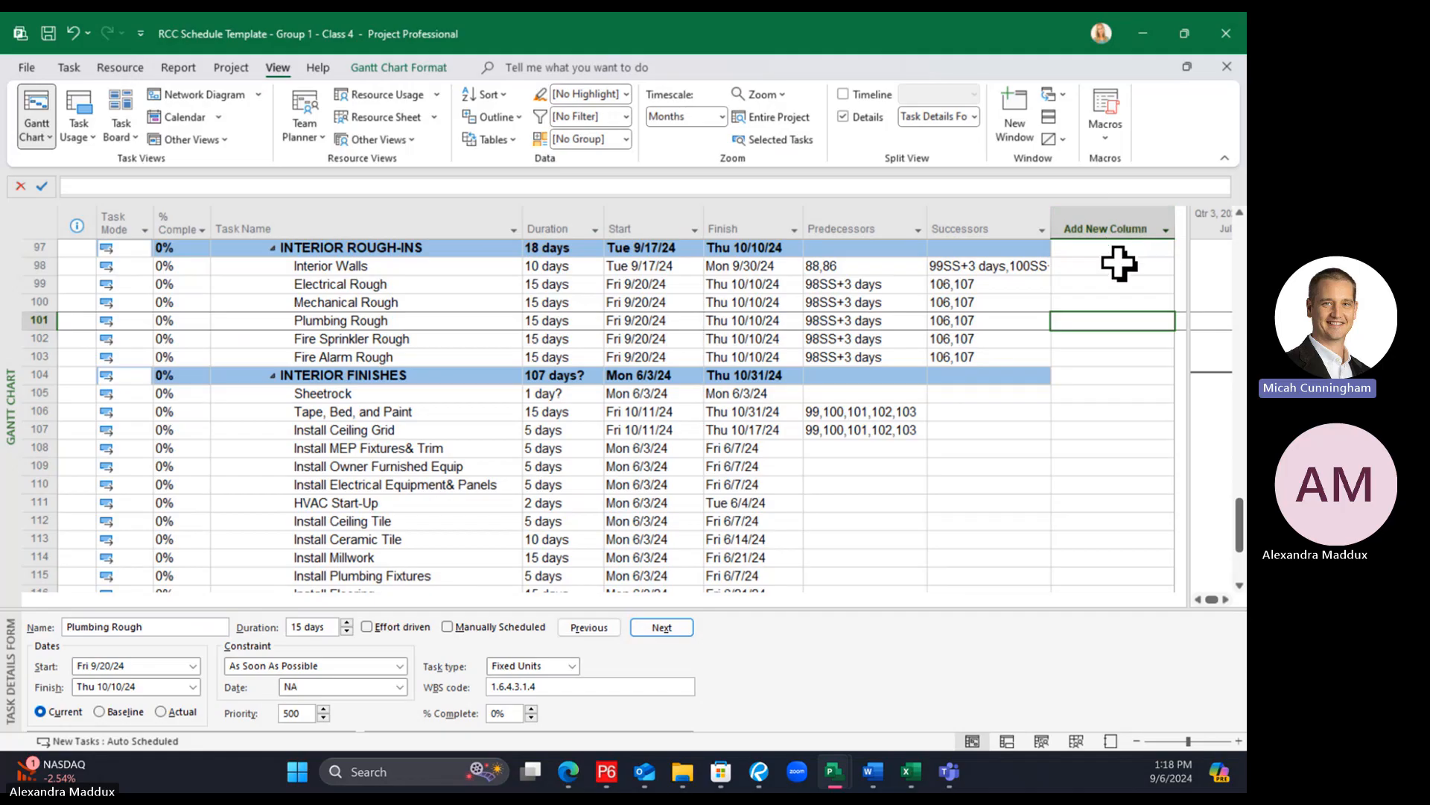
pyautogui.click(985, 375)
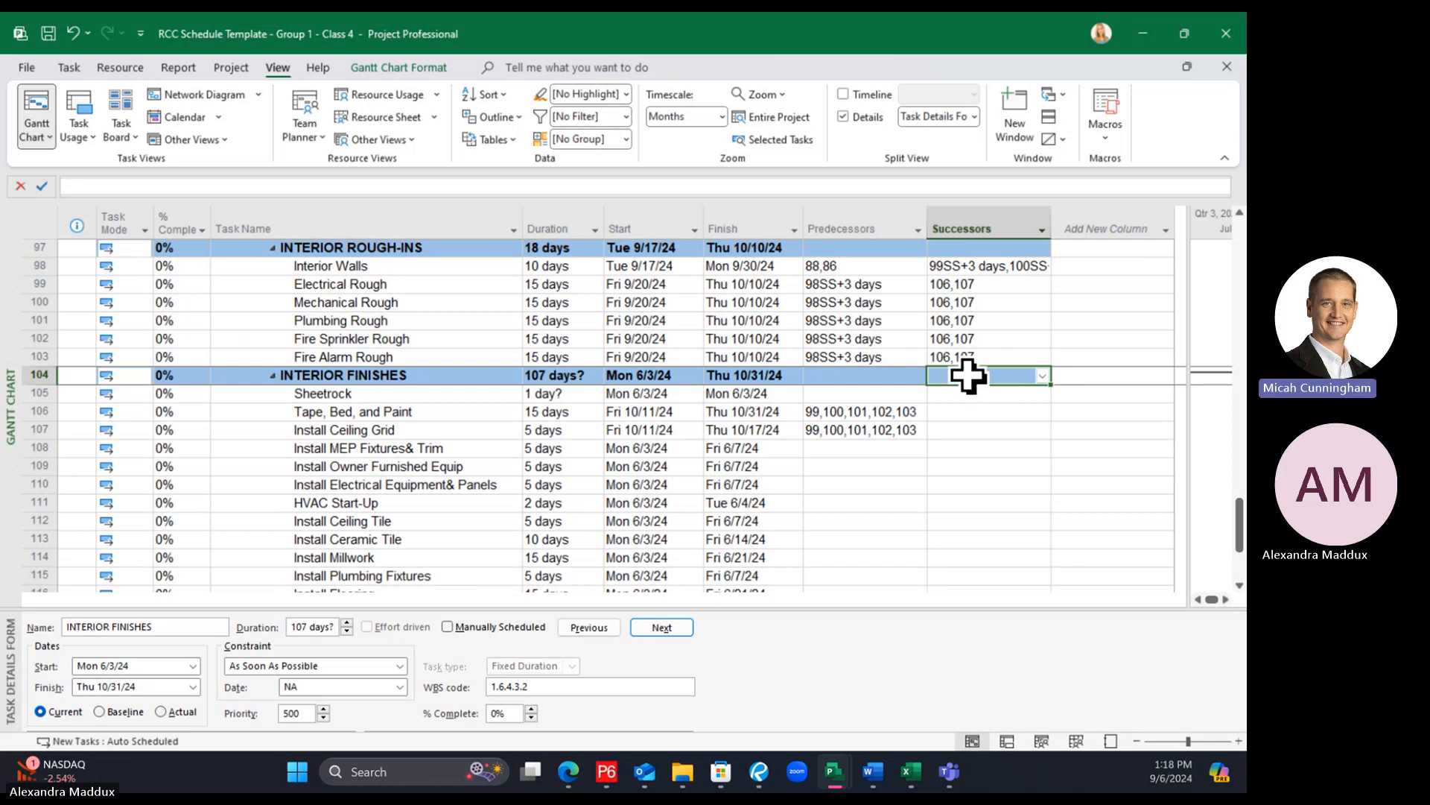
pyautogui.click(879, 373)
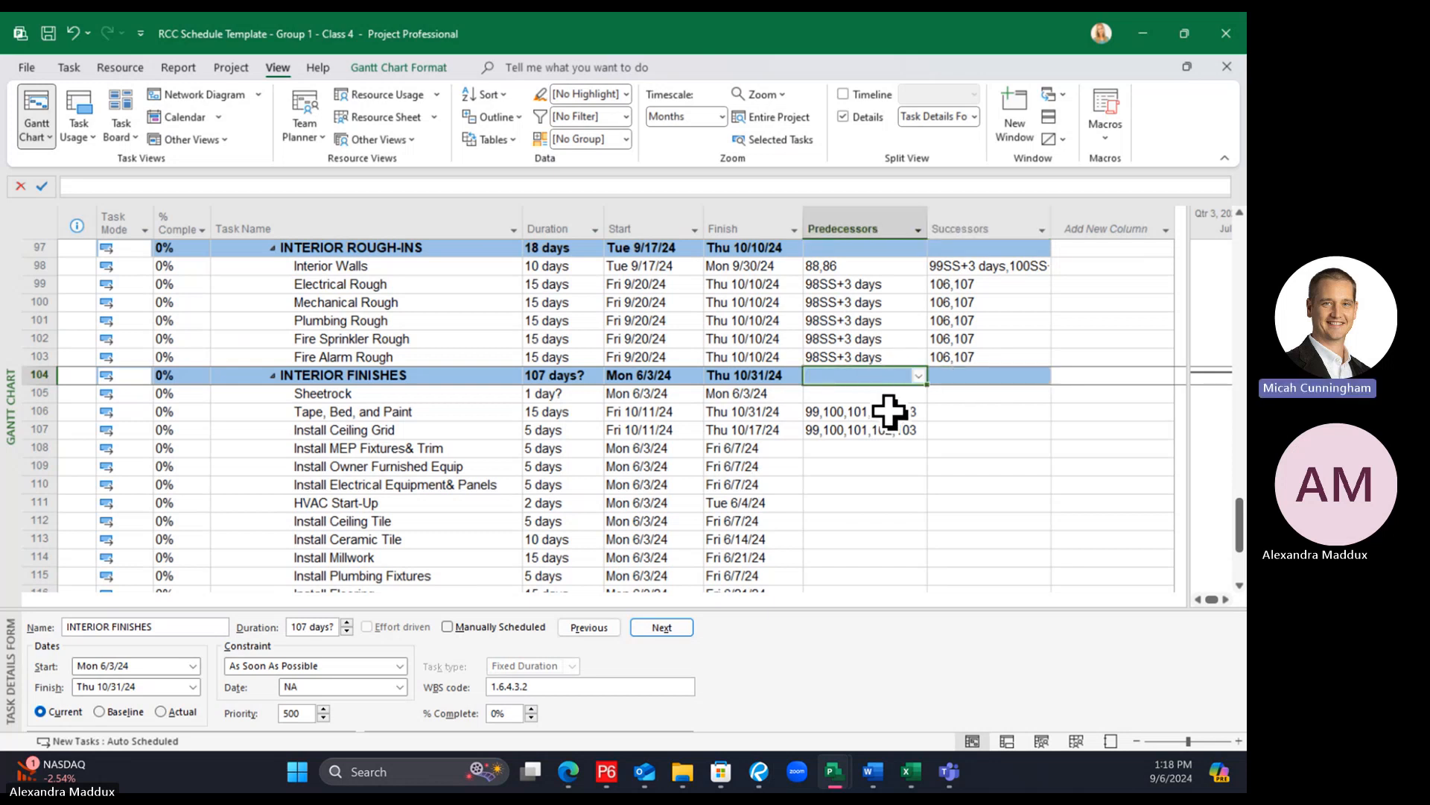
pyautogui.click(889, 410)
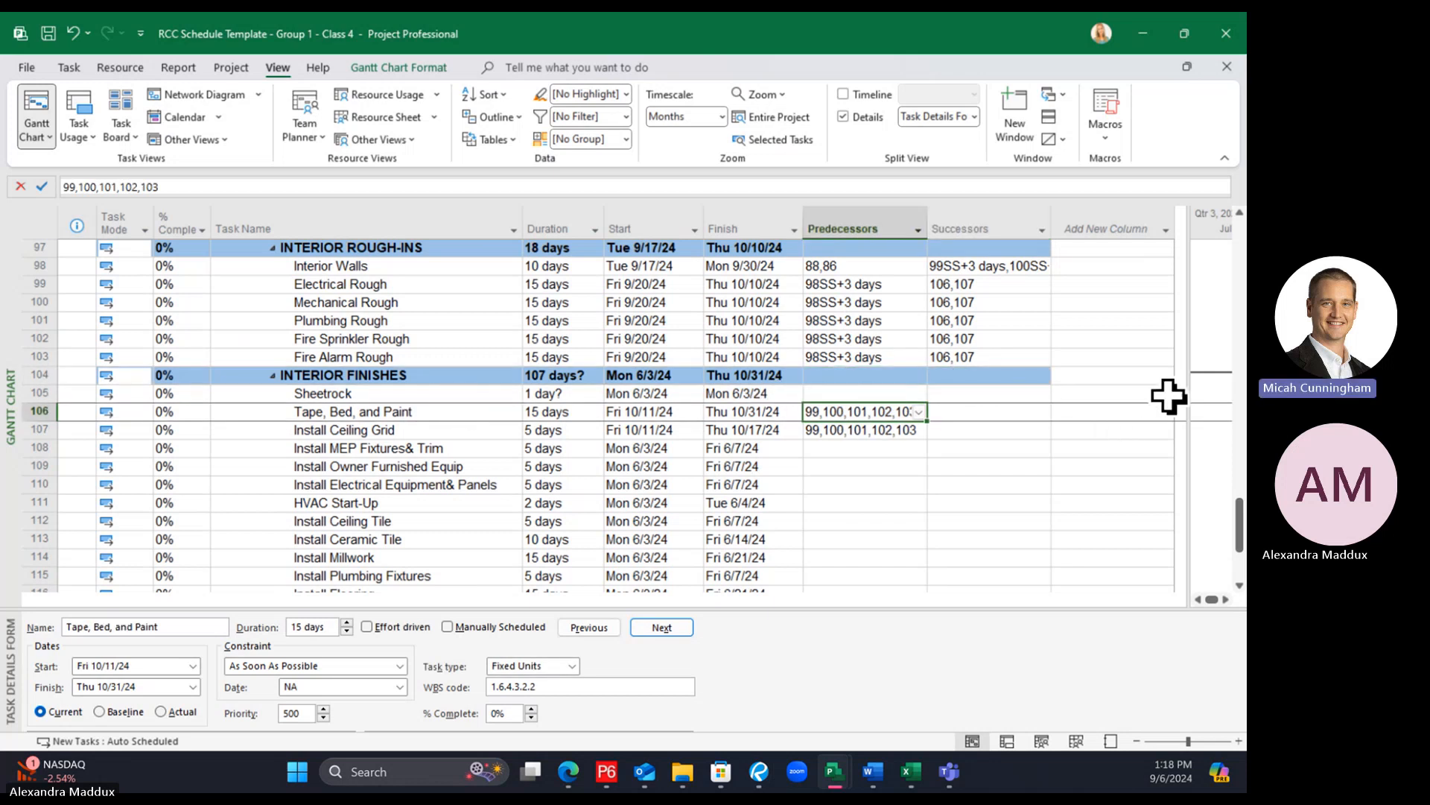
# Narrow the task table to end at Successors and show the September and October bars of the interior tasks
pyautogui.moveTo(1187, 383); pyautogui.dragTo(1054, 377)
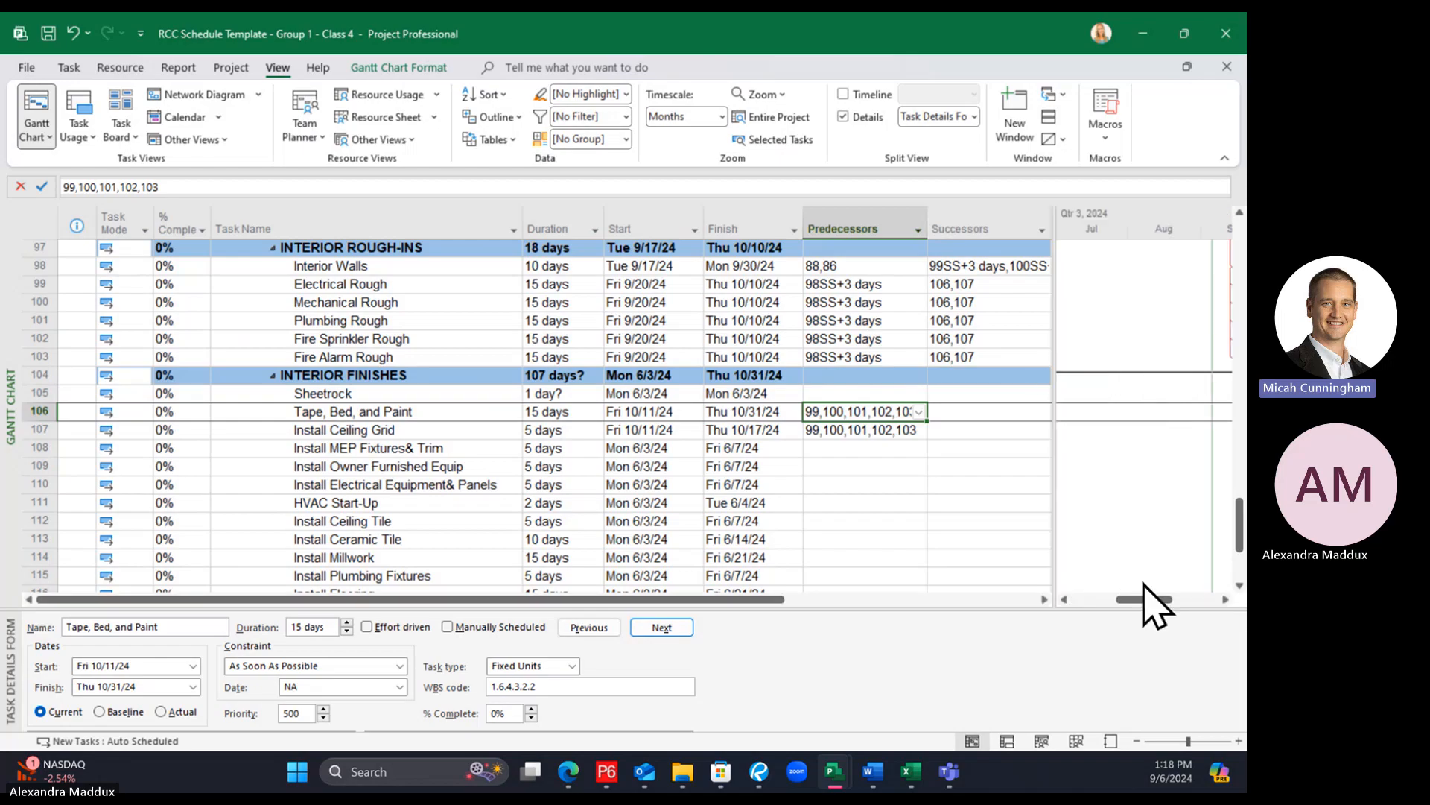
pyautogui.moveTo(1143, 598); pyautogui.dragTo(1167, 602)
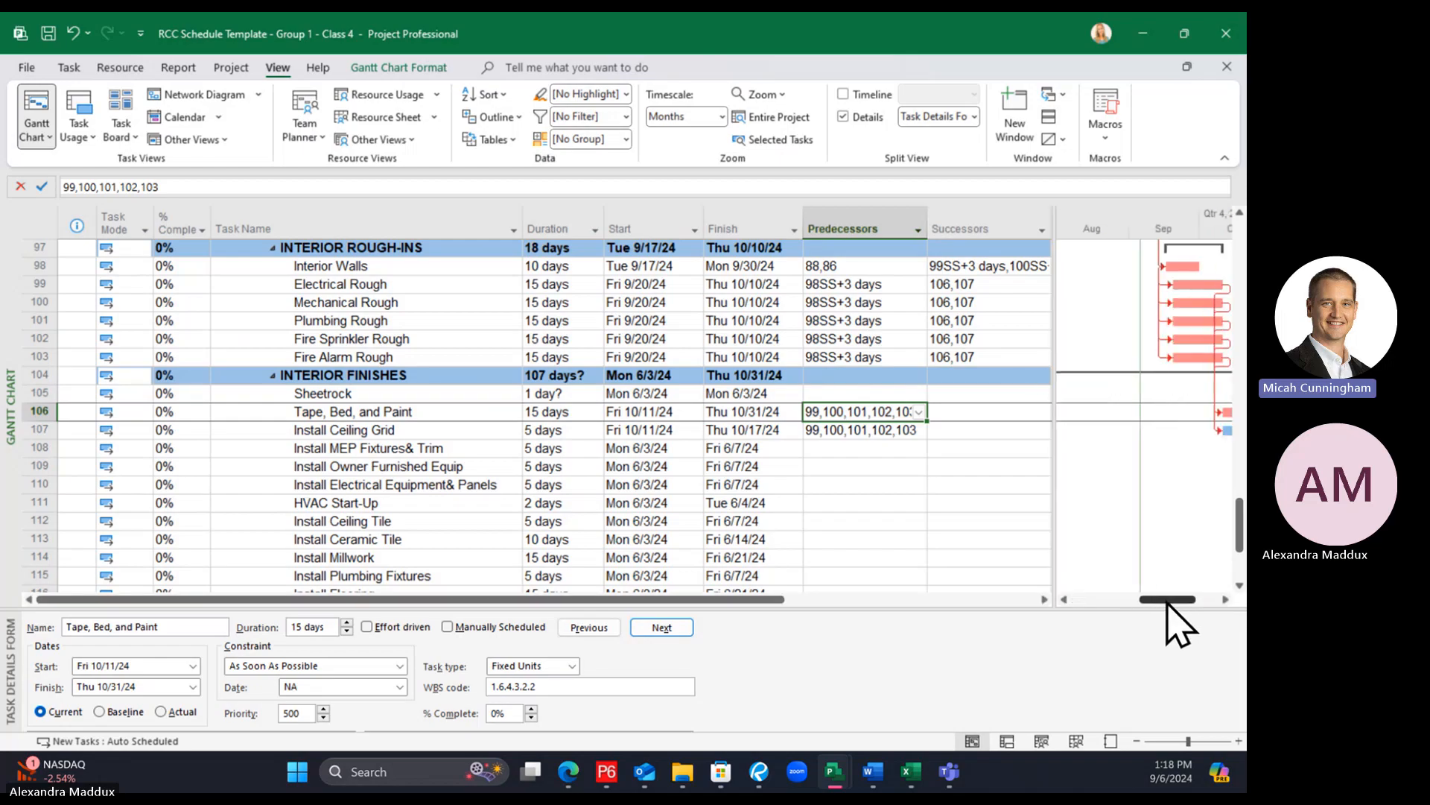
pyautogui.click(1227, 599)
pyautogui.click(1227, 599)
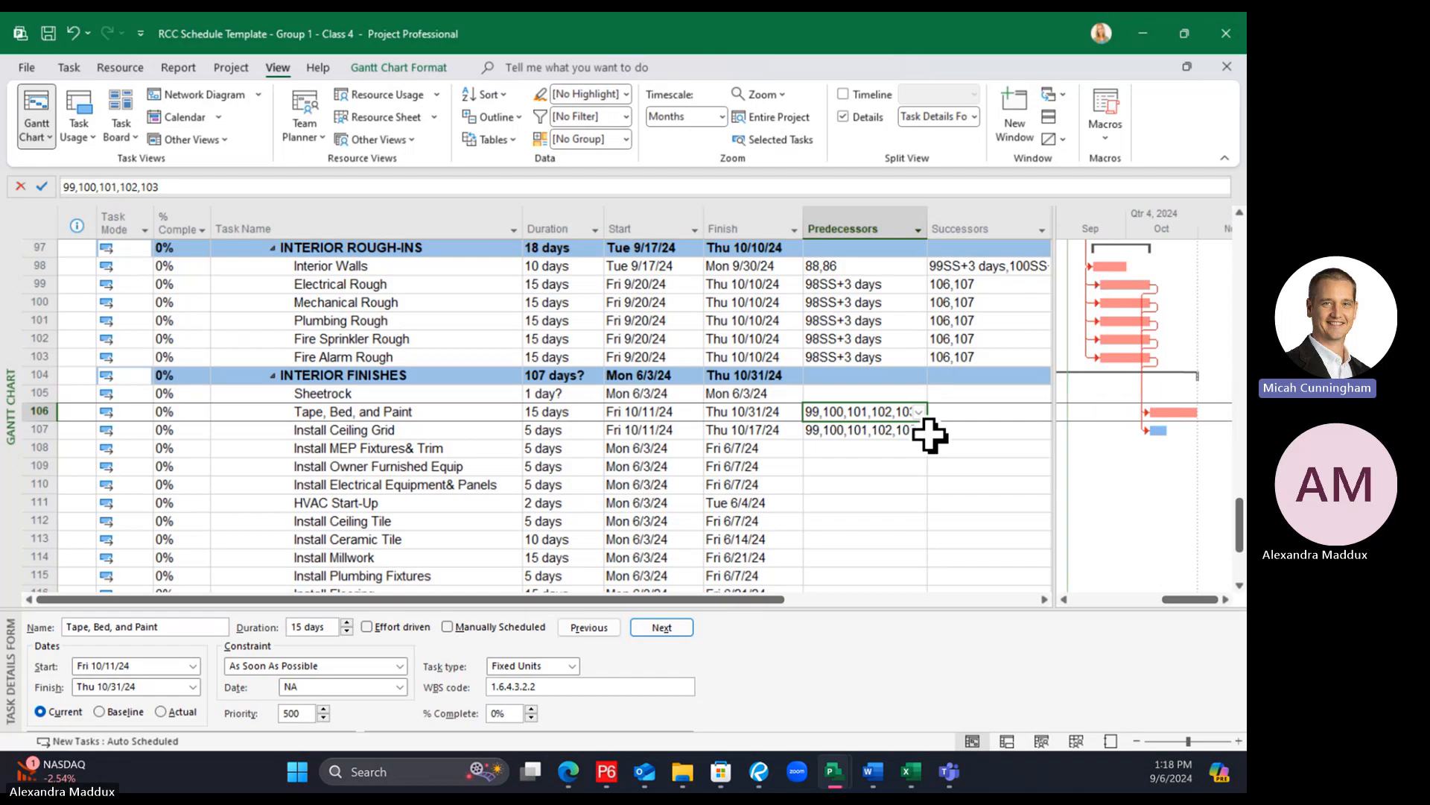
# Try filling the predecessors of Tape, Bed, and Paint up into Sheetrock, and undo the fill
pyautogui.click(865, 430)
pyautogui.click(846, 409)
pyautogui.moveTo(932, 406); pyautogui.dragTo(931, 387)
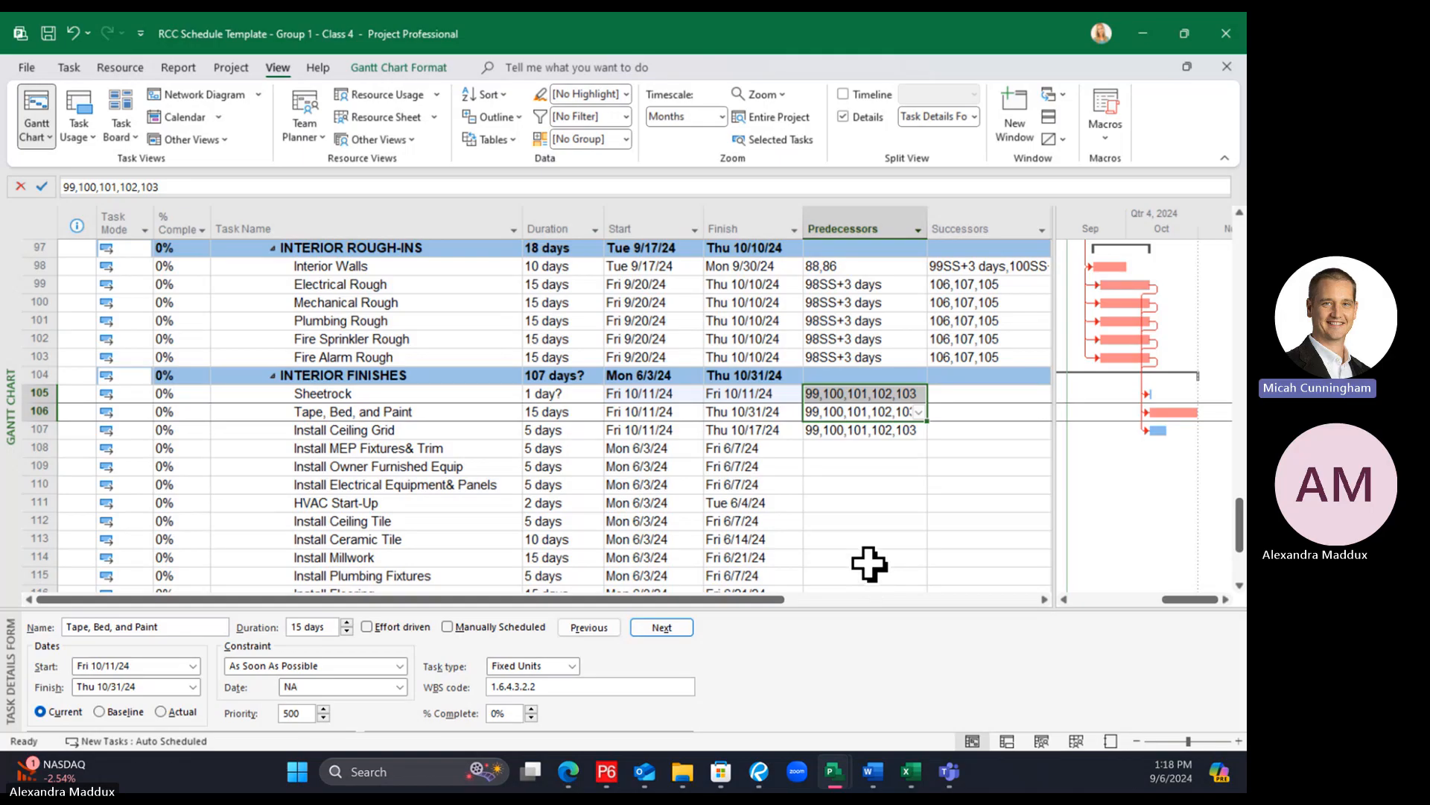
pyautogui.hotkey('ctrl', 'z')
# Fill the predecessors 99,100,101,102,103 from Tape, Bed, and Paint up into the Sheetrock task
pyautogui.click(877, 499)
pyautogui.click(866, 412)
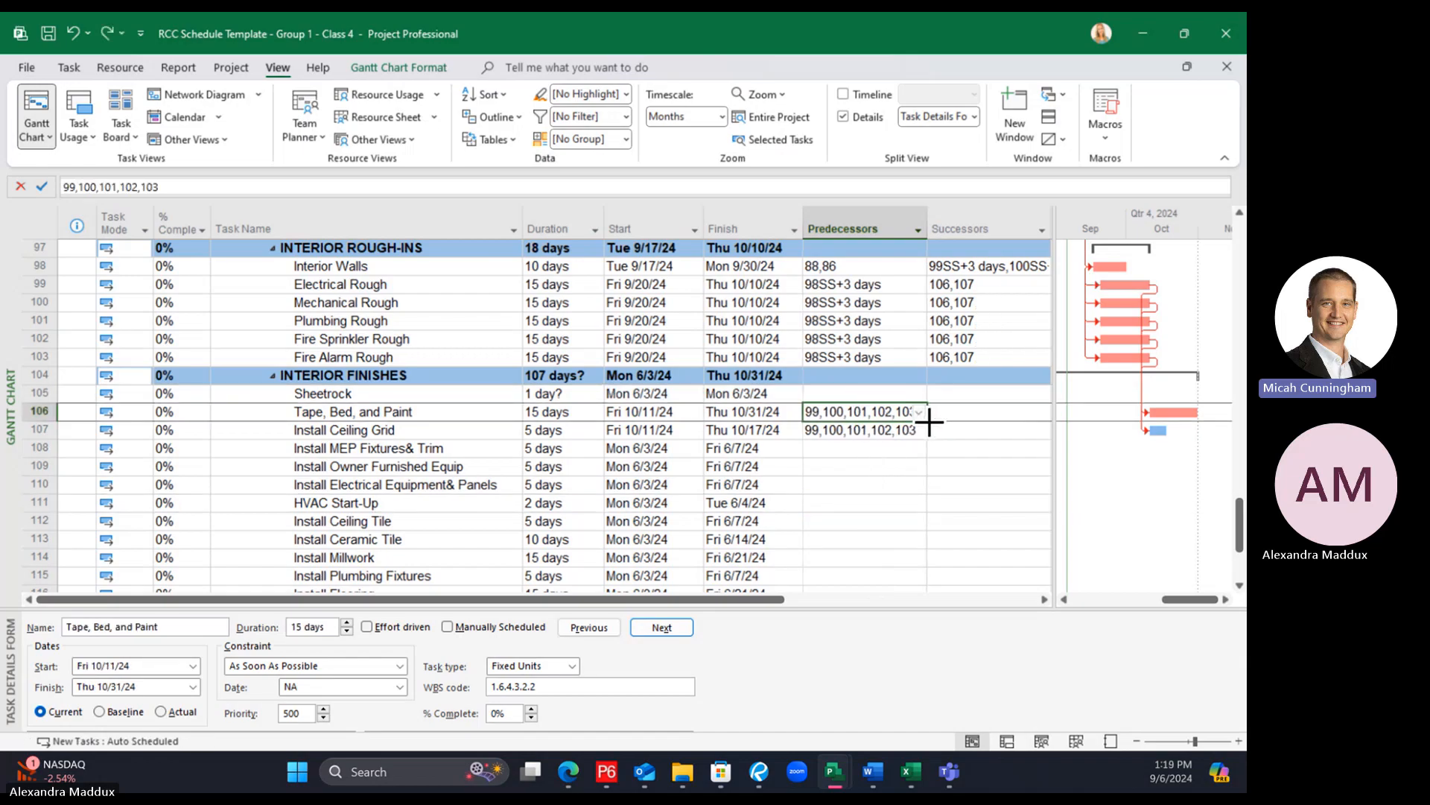
pyautogui.moveTo(929, 421); pyautogui.dragTo(927, 387)
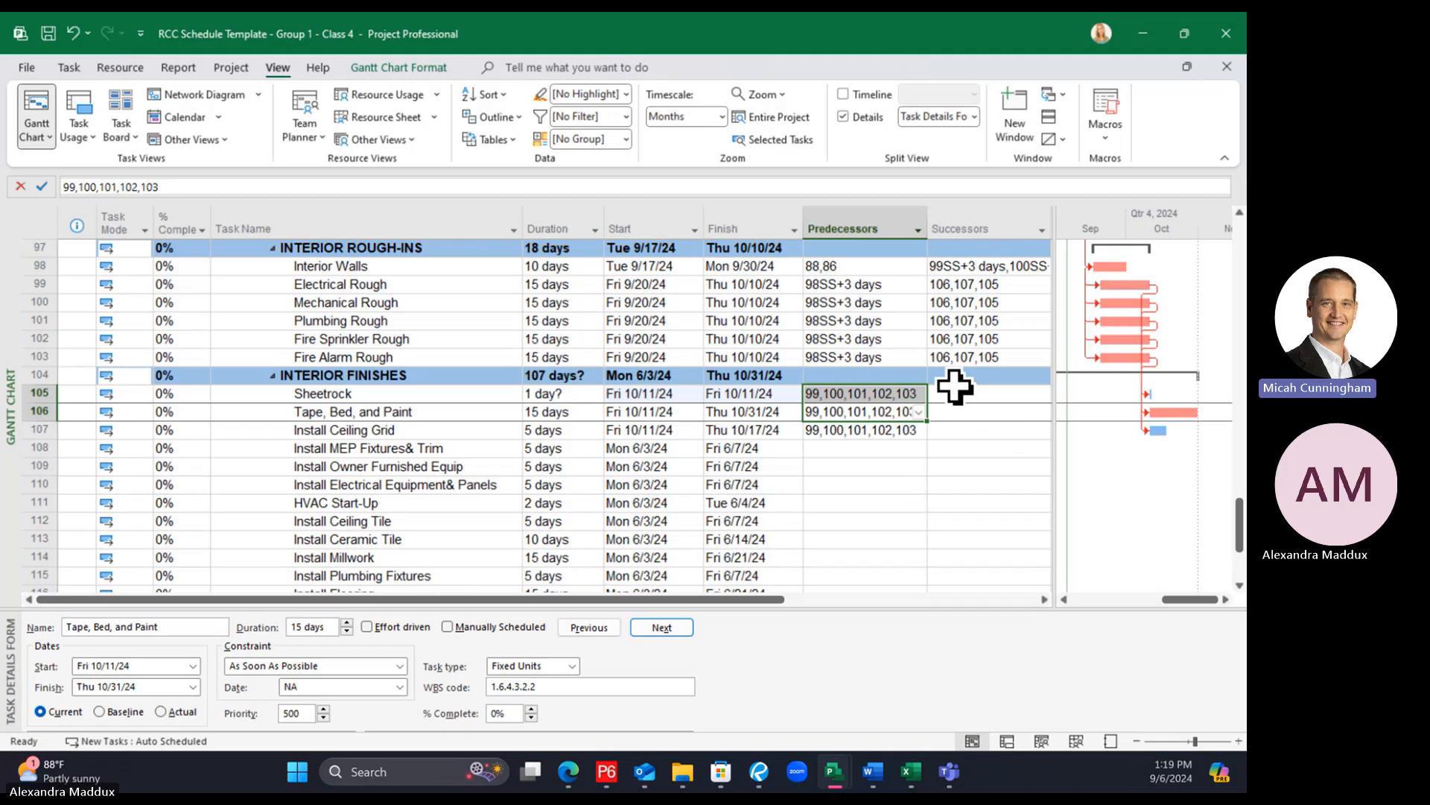
pyautogui.click(885, 438)
pyautogui.click(869, 412)
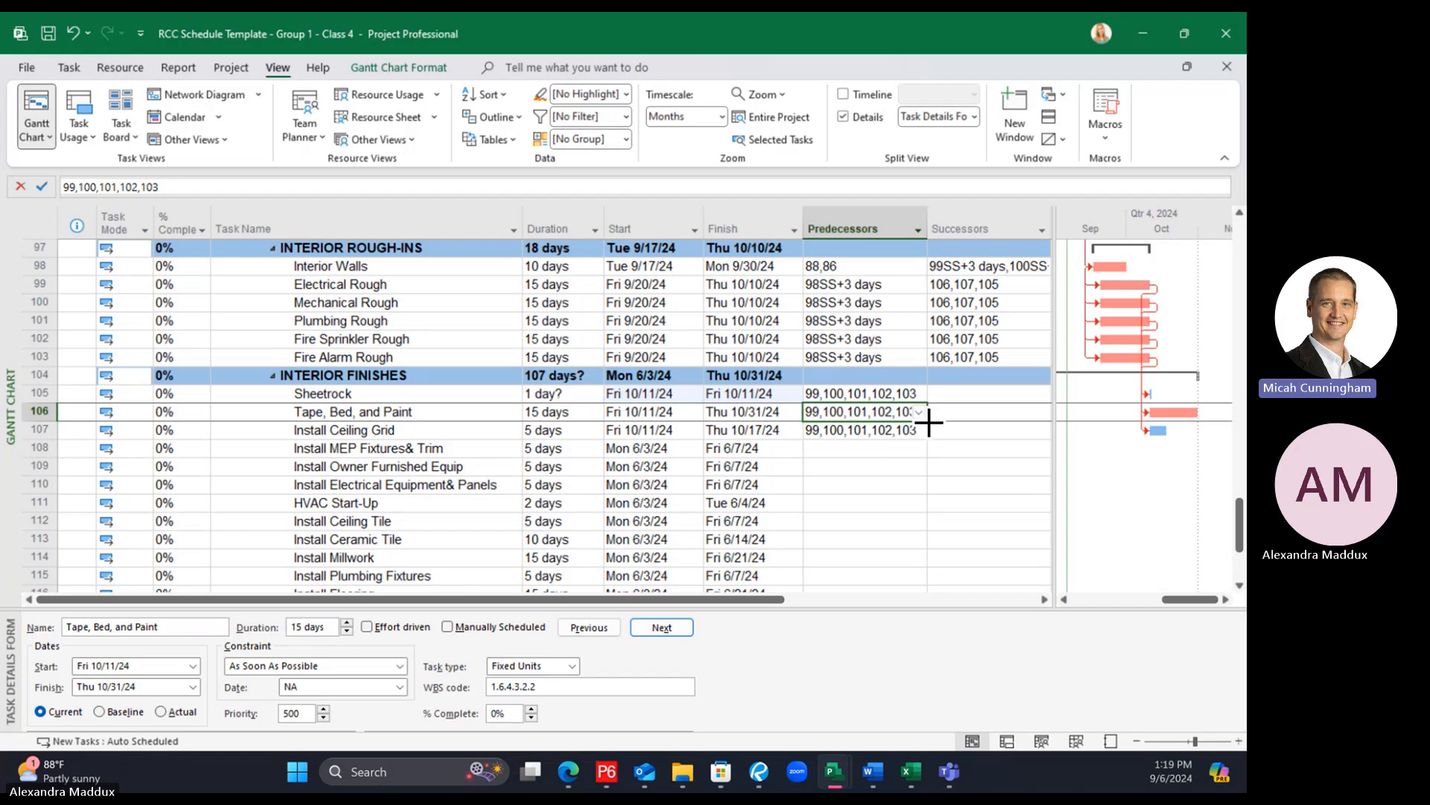
# Repeat the upward predecessor fill into Sheetrock and review the predecessors of Sheetrock, Tape, Bed, and Paint, and Install Ceiling Grid
pyautogui.moveTo(928, 410); pyautogui.dragTo(928, 388)
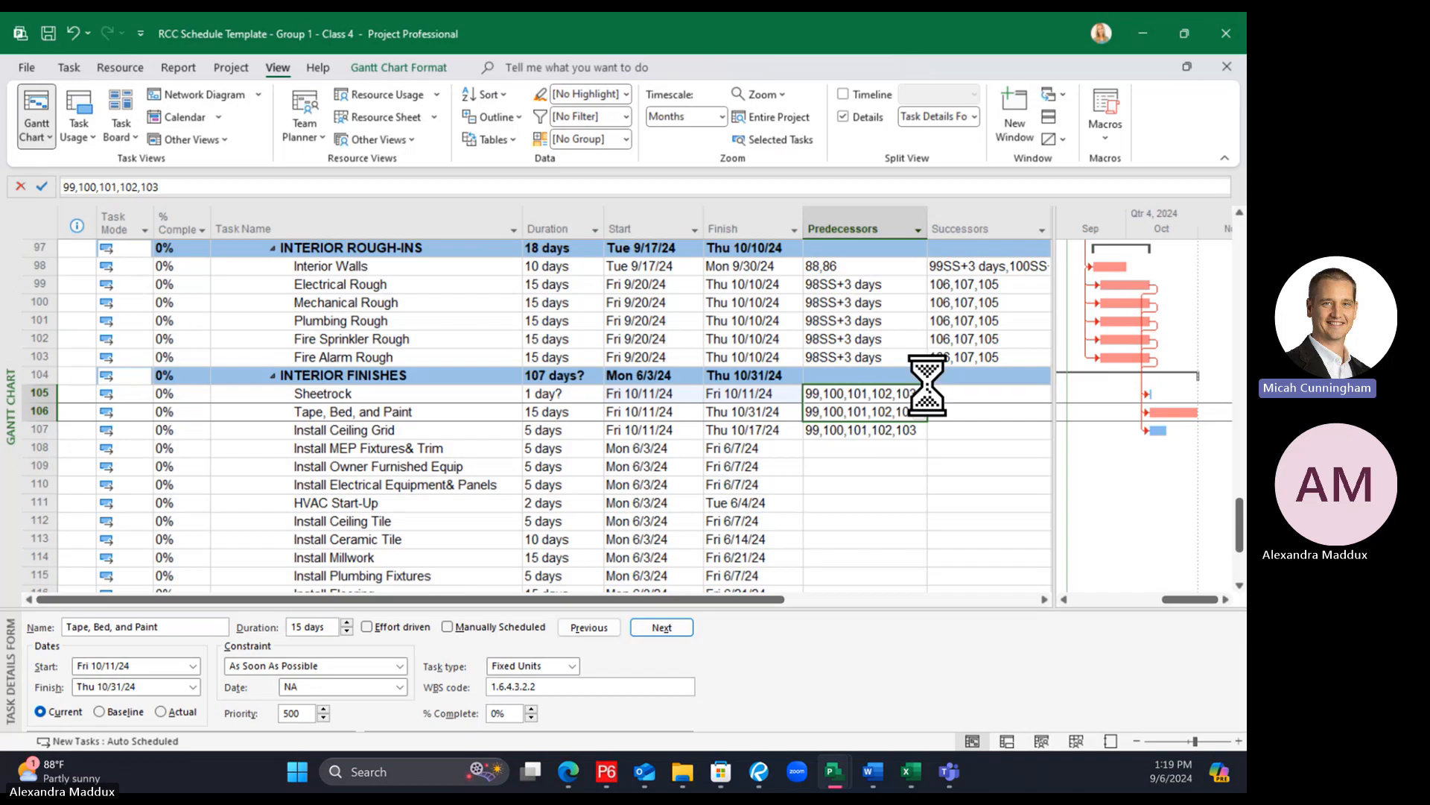
pyautogui.click(970, 400)
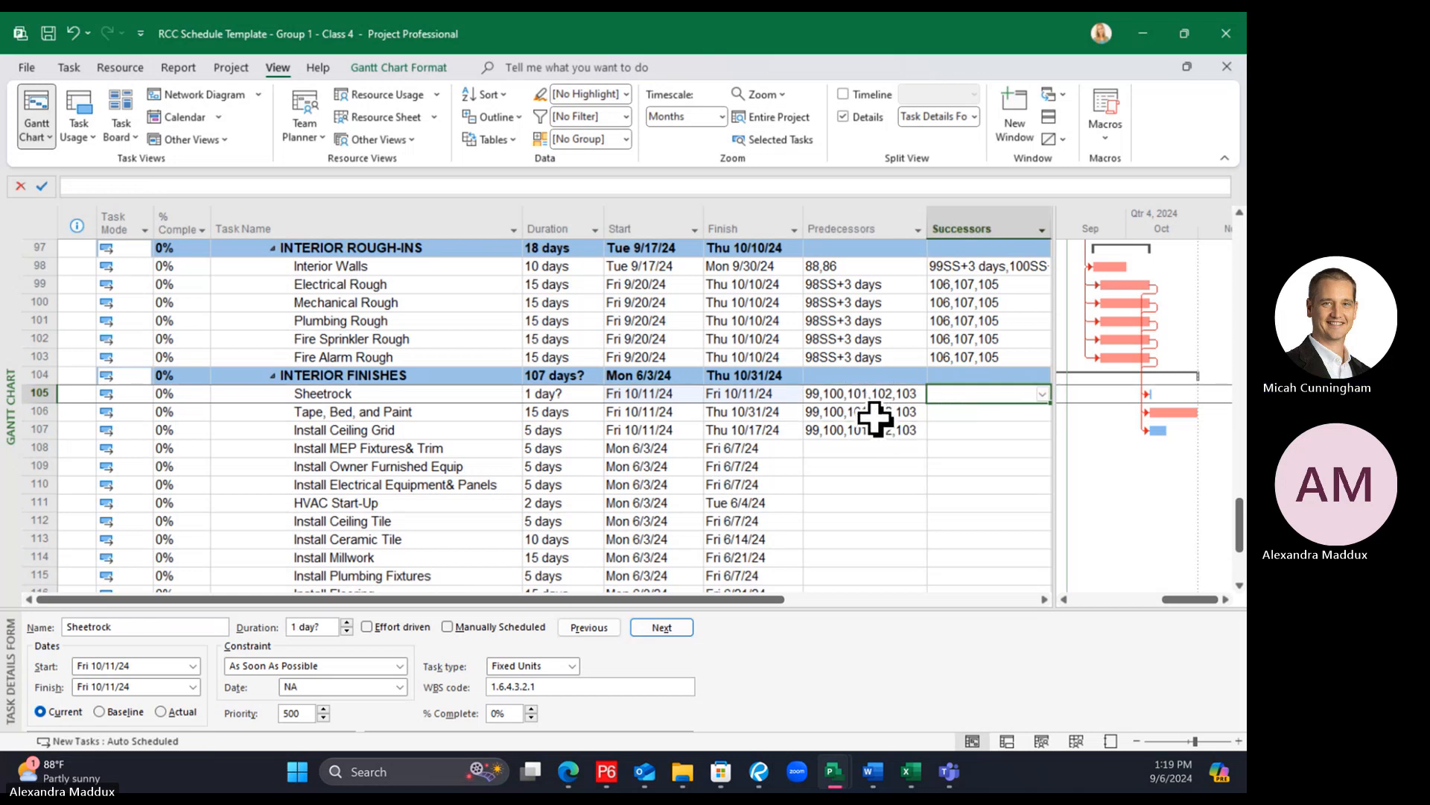
pyautogui.click(831, 412)
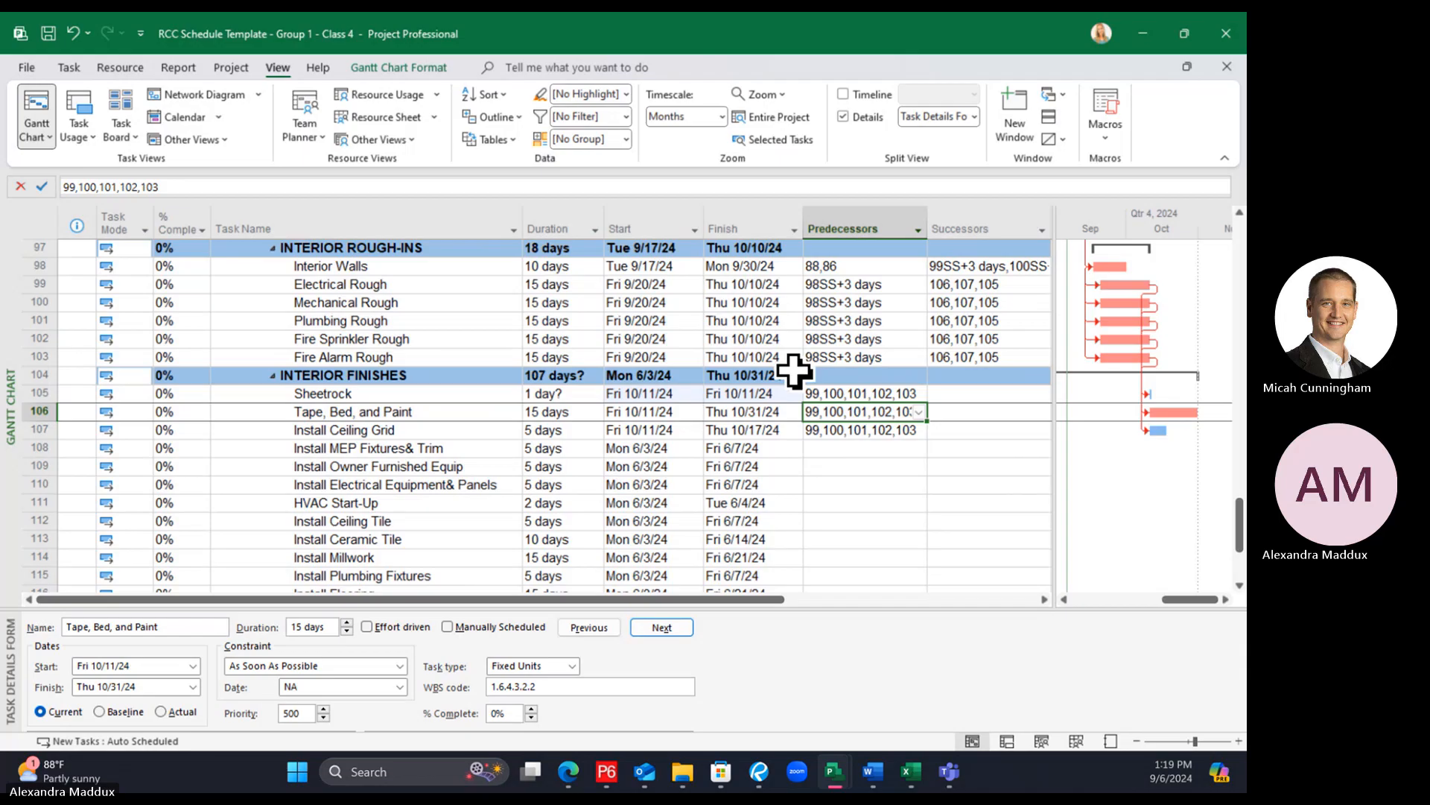
pyautogui.click(863, 432)
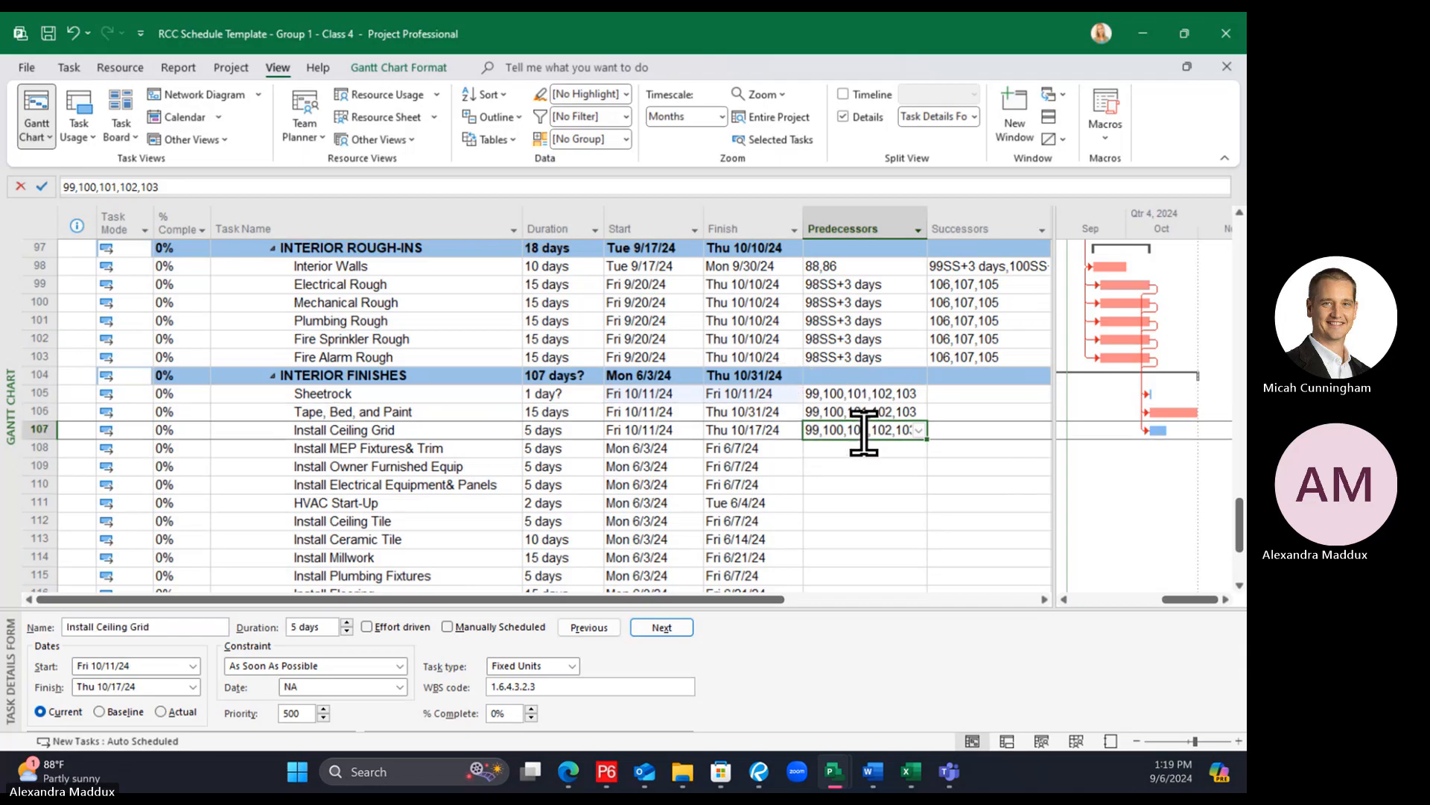
pyautogui.click(860, 395)
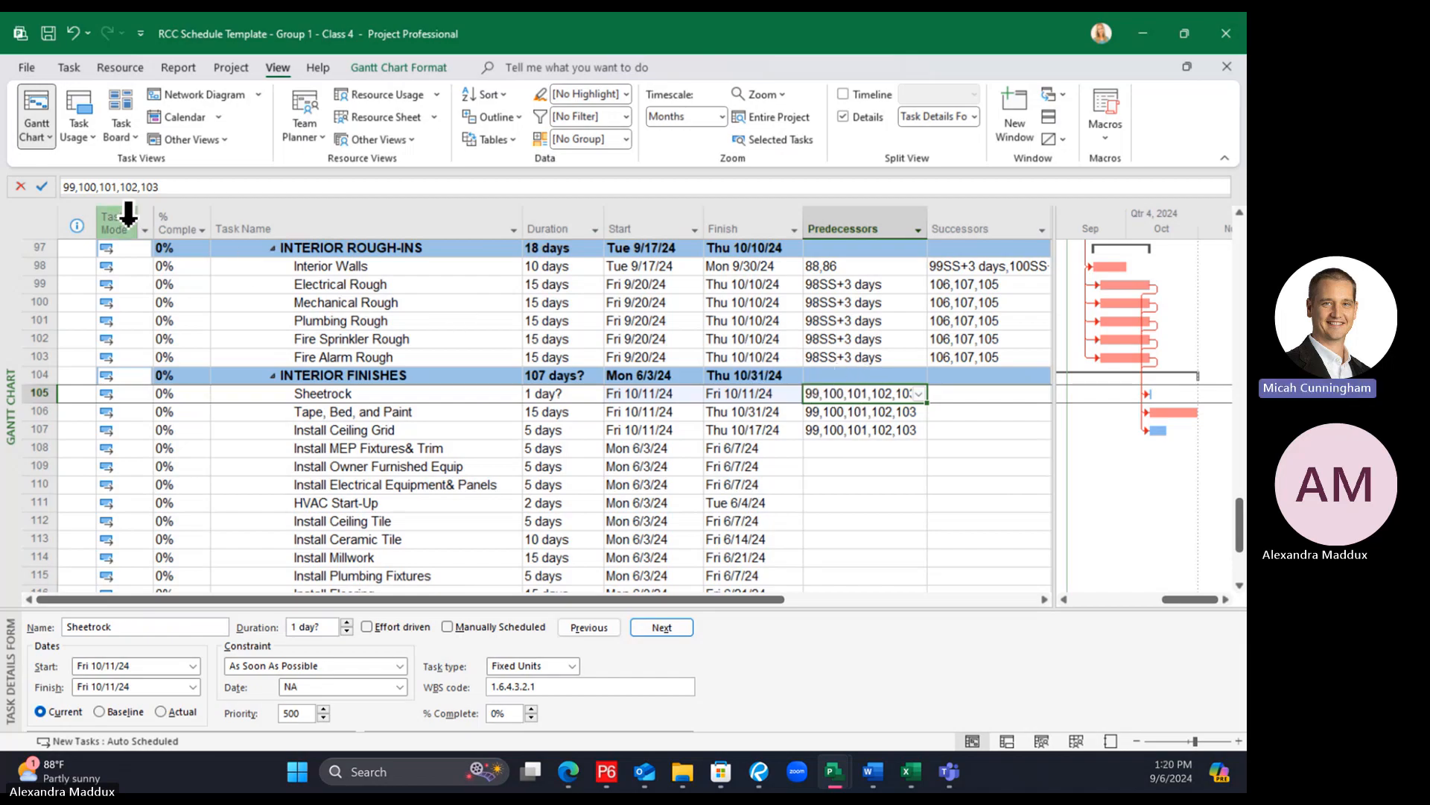
# Narrow the indicators, Task Mode, and % Complete columns of the task table
pyautogui.moveTo(96, 216)
pyautogui.mouseDown()
pyautogui.moveTo(80, 216)
pyautogui.moveTo(142, 217)
pyautogui.moveTo(123, 220)
pyautogui.mouseUp()
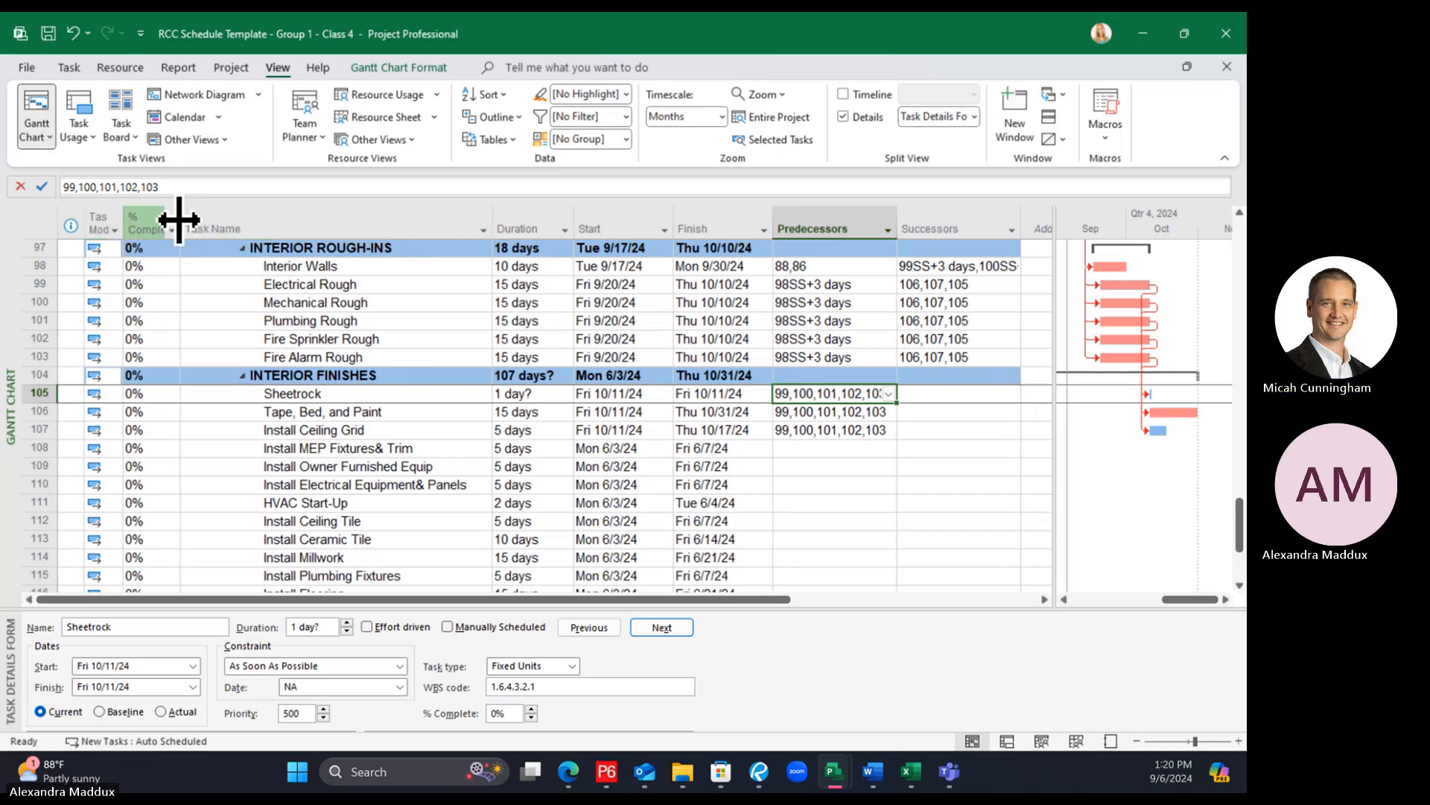
pyautogui.click(857, 483)
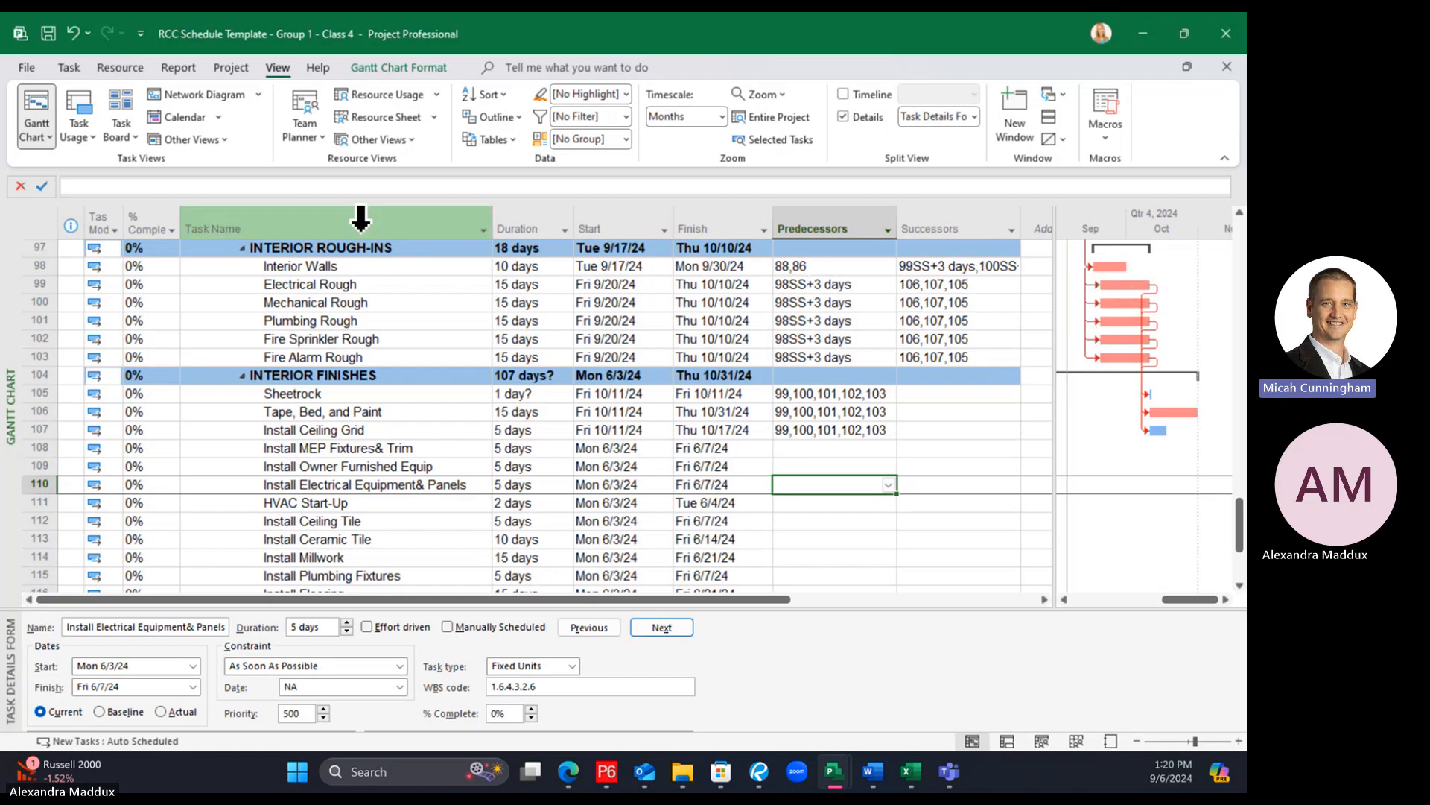
# Link Interior Walls to Sheetrock with the Link the Selected Tasks command
pyautogui.click(347, 270)
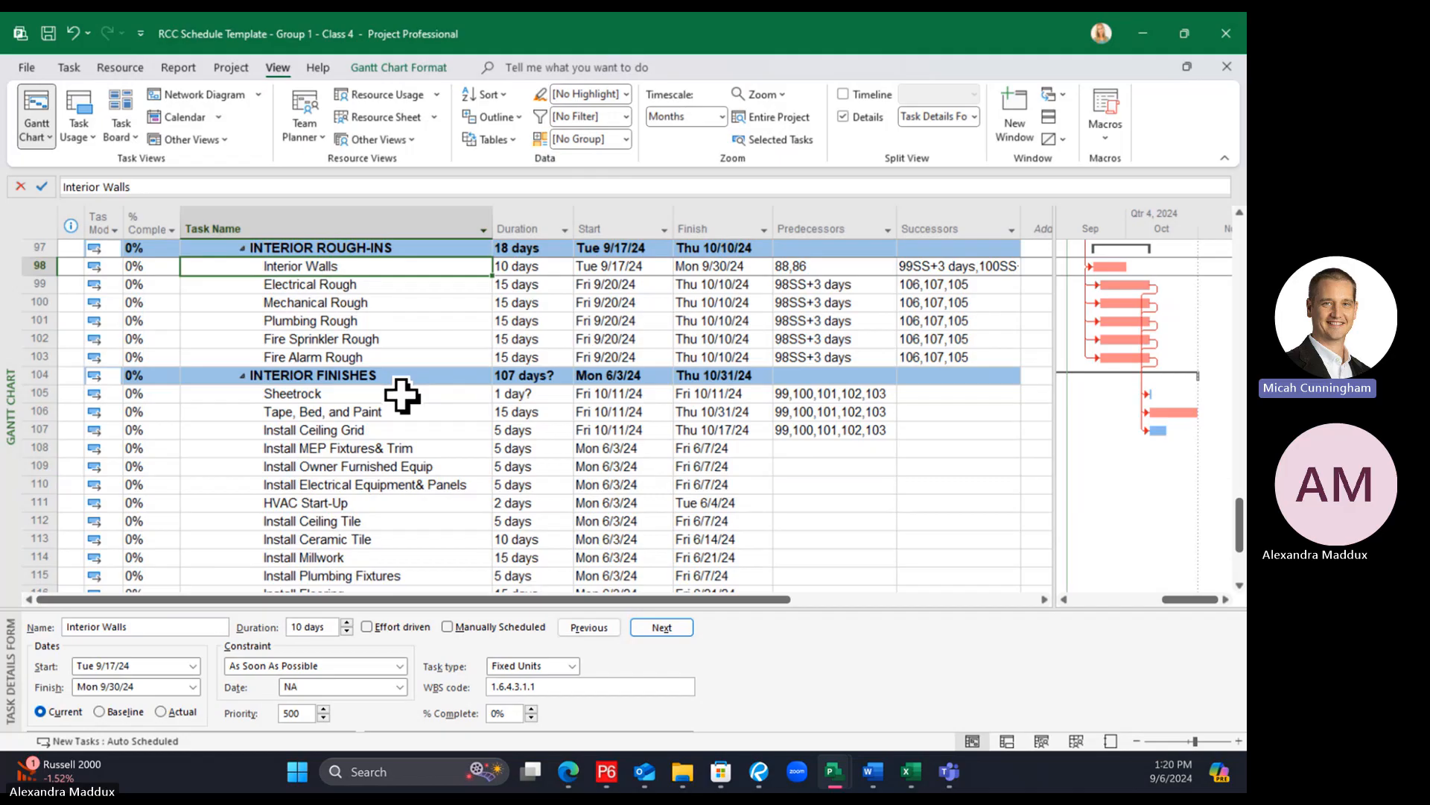
pyautogui.click(409, 359)
pyautogui.click(400, 270)
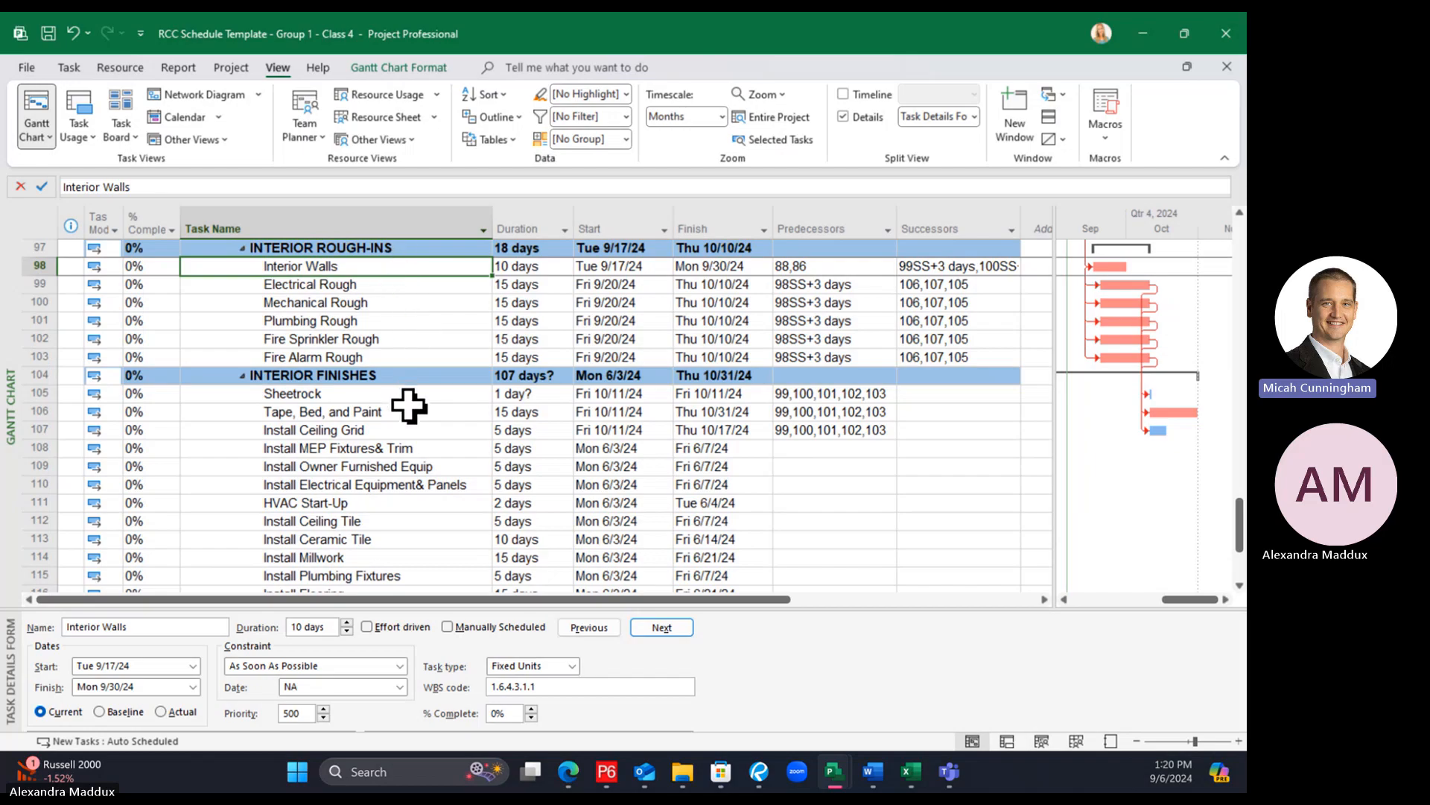
pyautogui.click(347, 396)
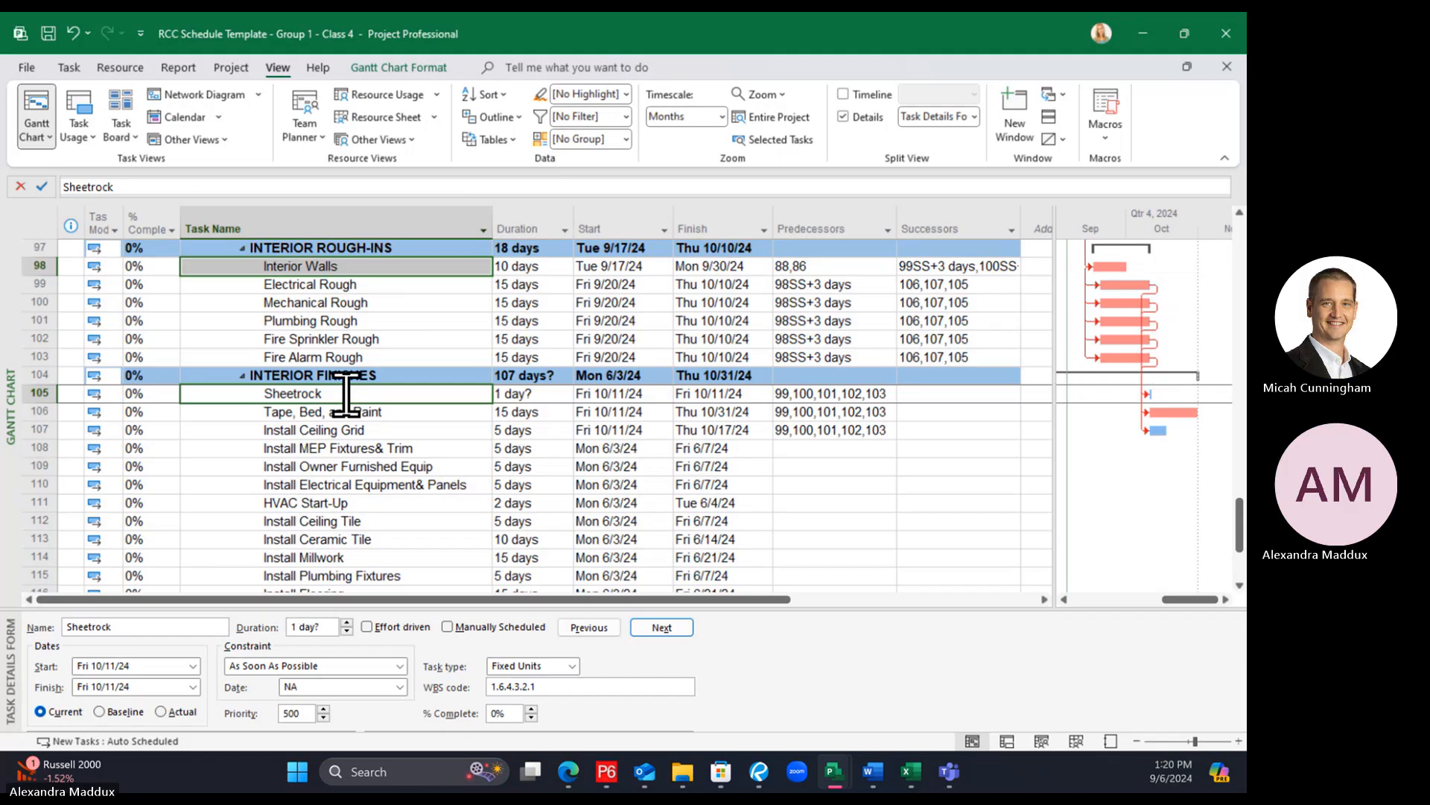
pyautogui.click(70, 69)
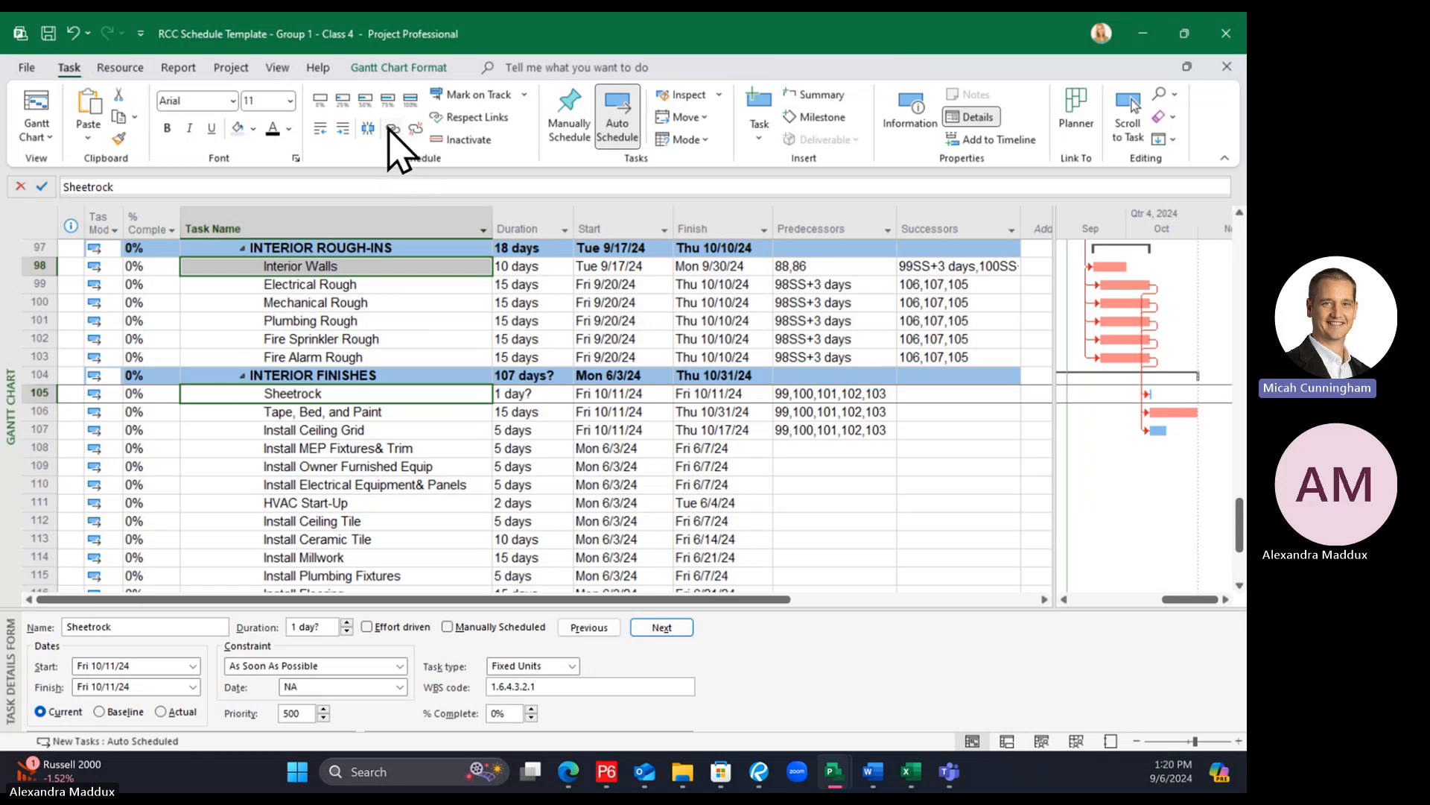
pyautogui.click(383, 373)
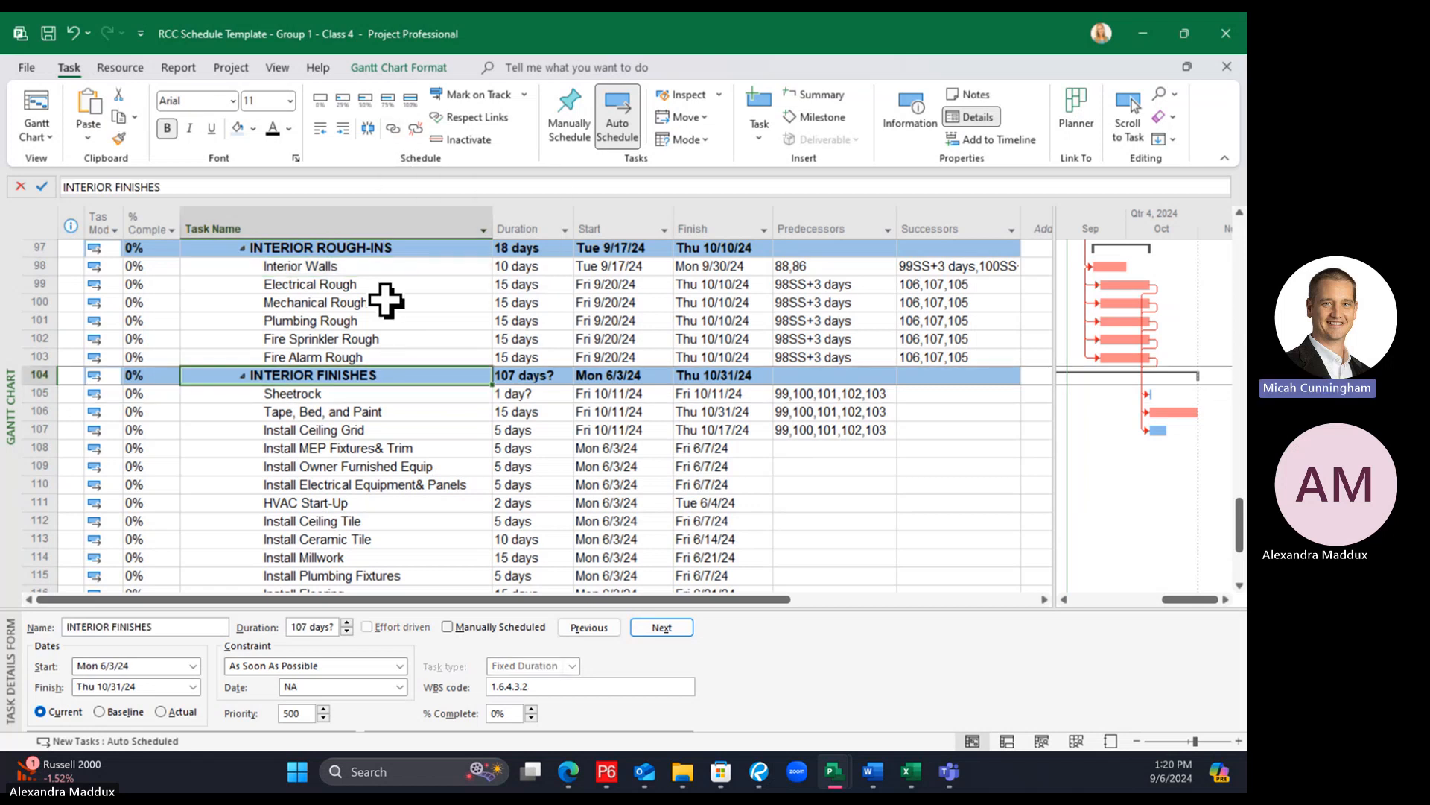
pyautogui.click(365, 266)
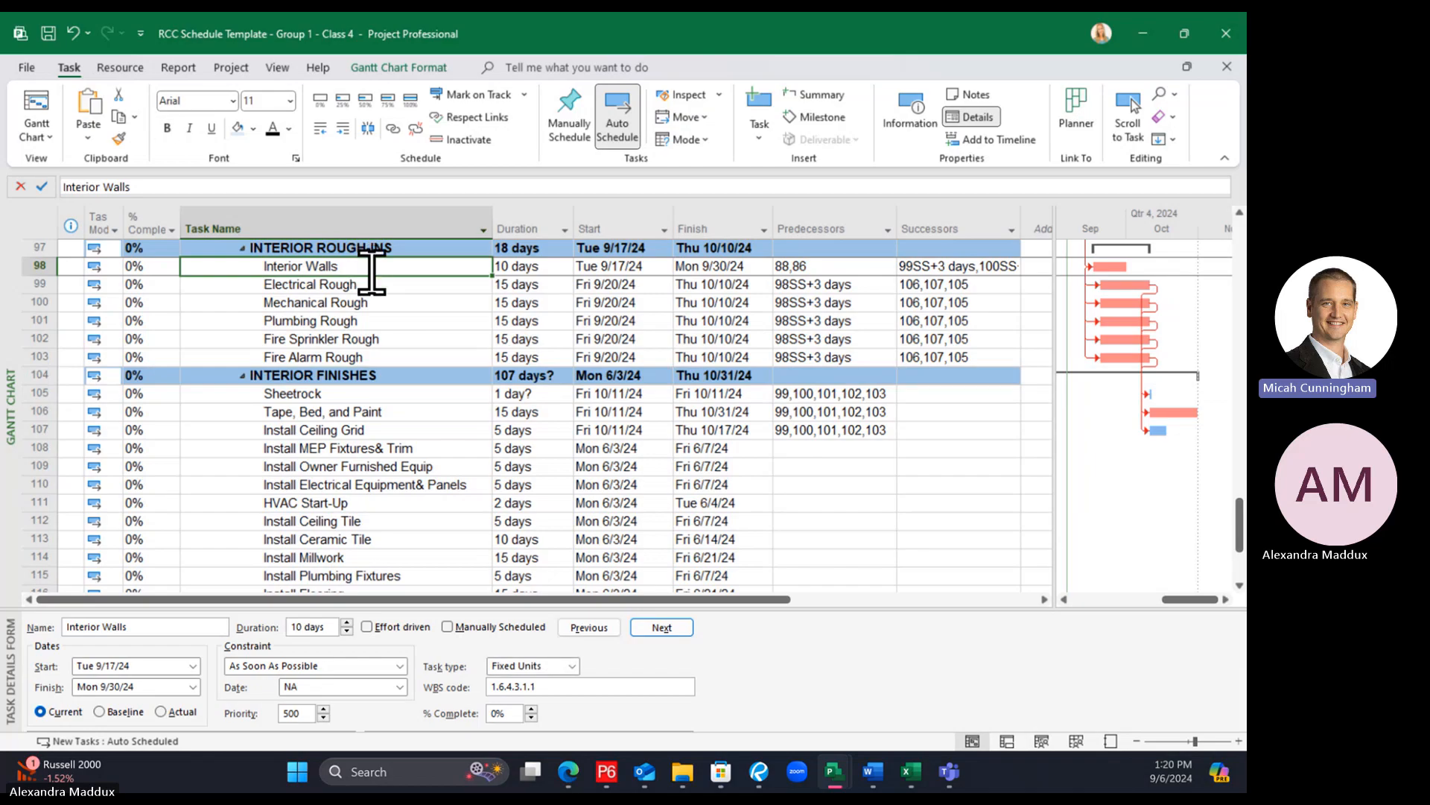
pyautogui.keyDown('ctrl'); pyautogui.click(371, 396); pyautogui.keyUp('ctrl')
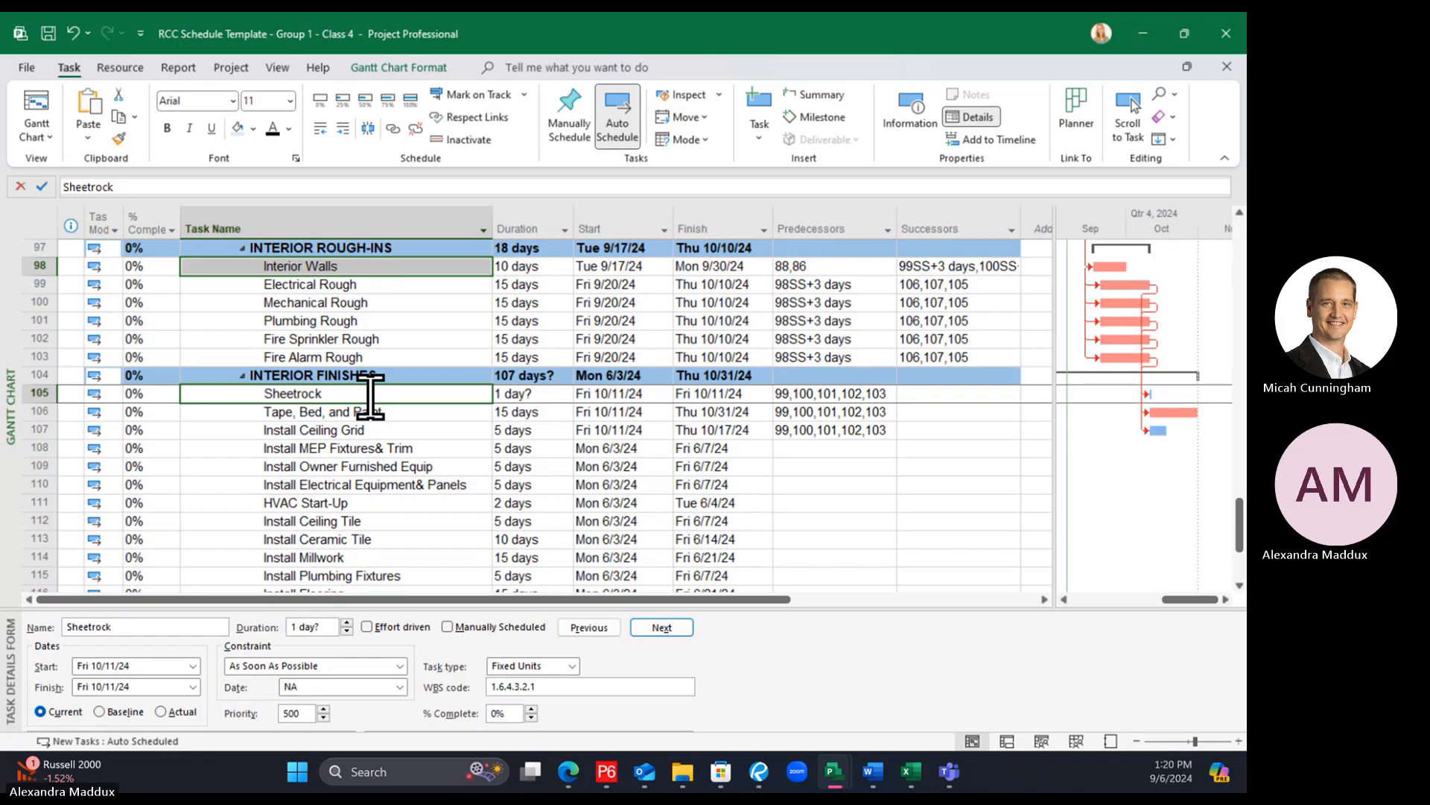
pyautogui.click(394, 136)
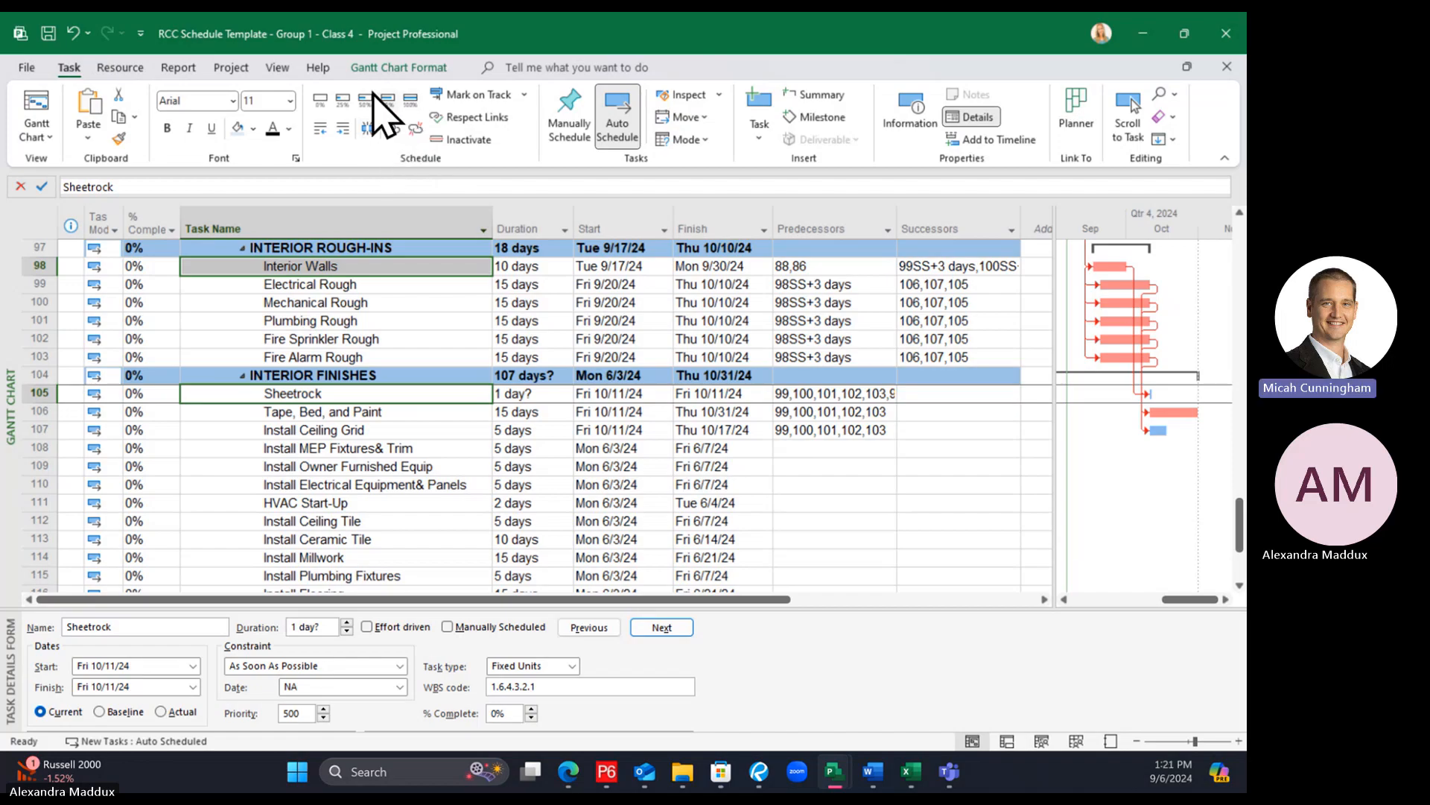
# Undo the link between Interior Walls and Sheetrock and the last column-width change
pyautogui.click(526, 304)
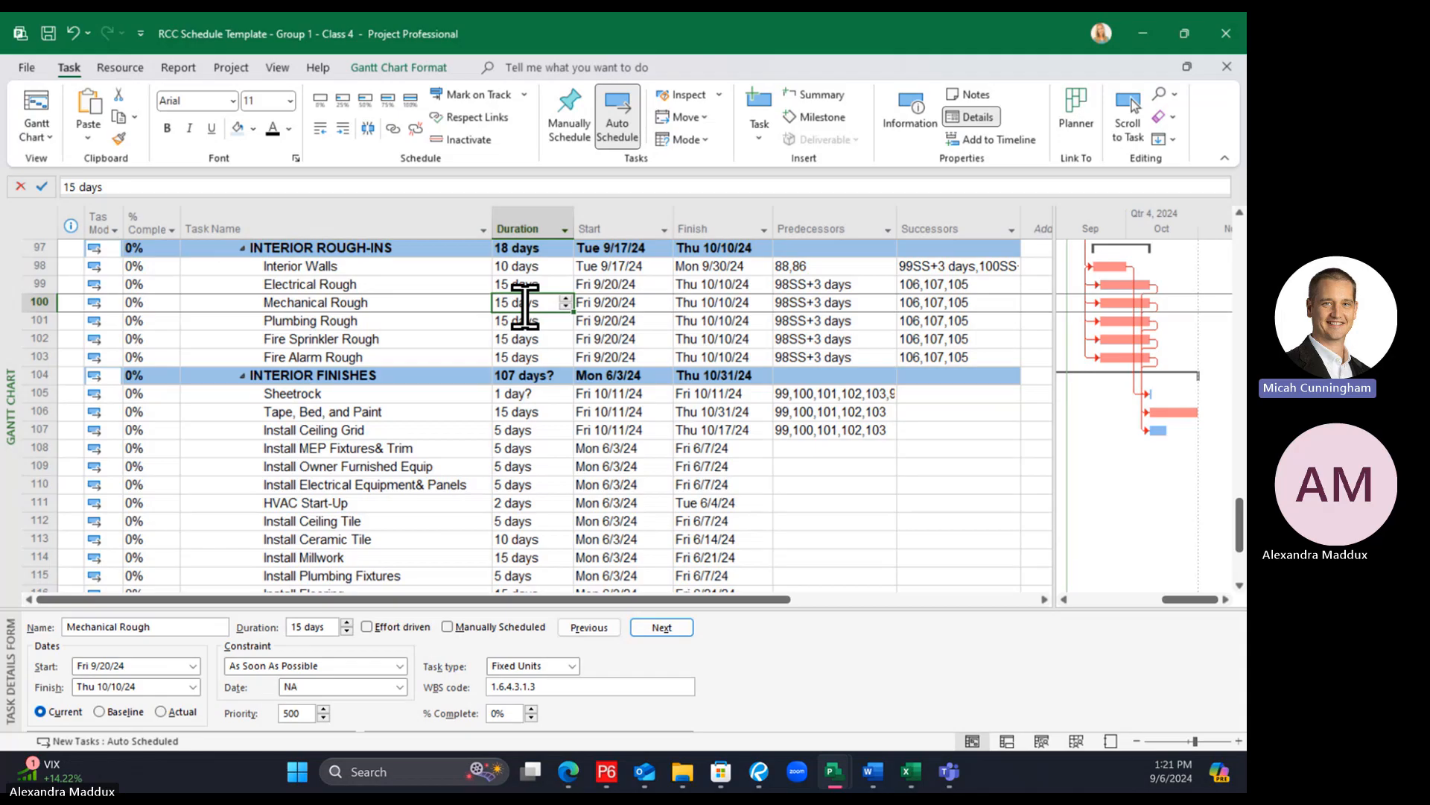
pyautogui.click(458, 268)
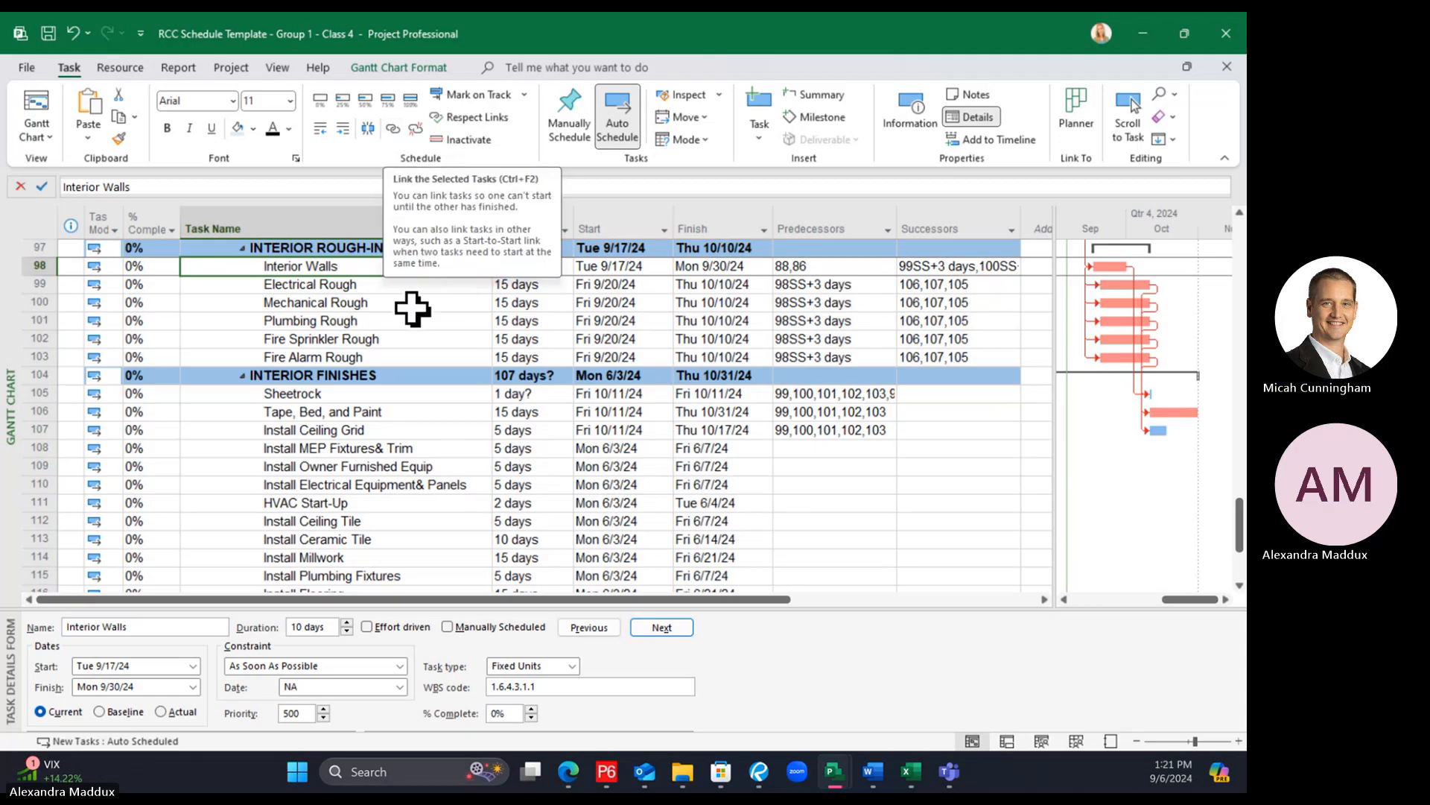
pyautogui.click(420, 370)
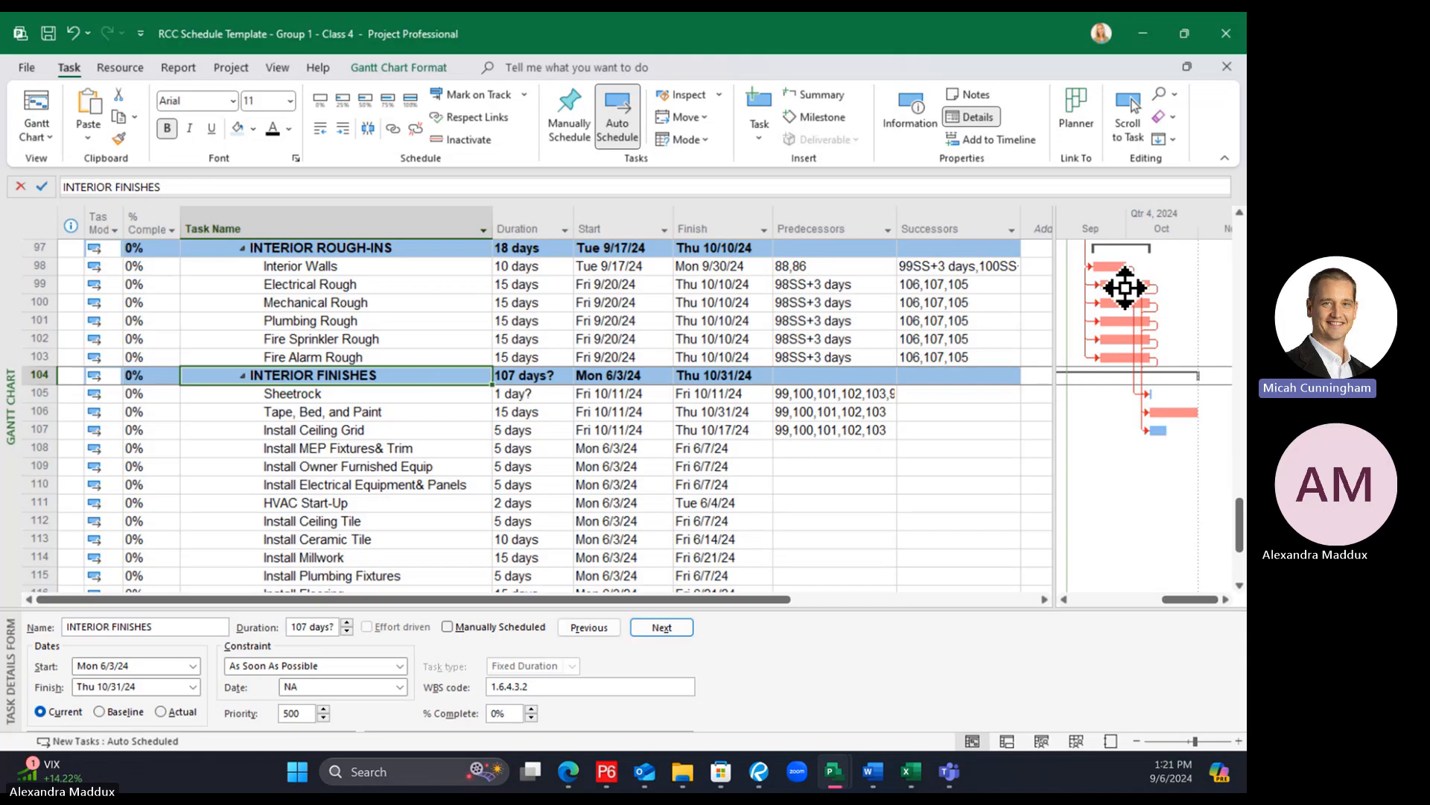
pyautogui.hotkey('ctrl', 'z')
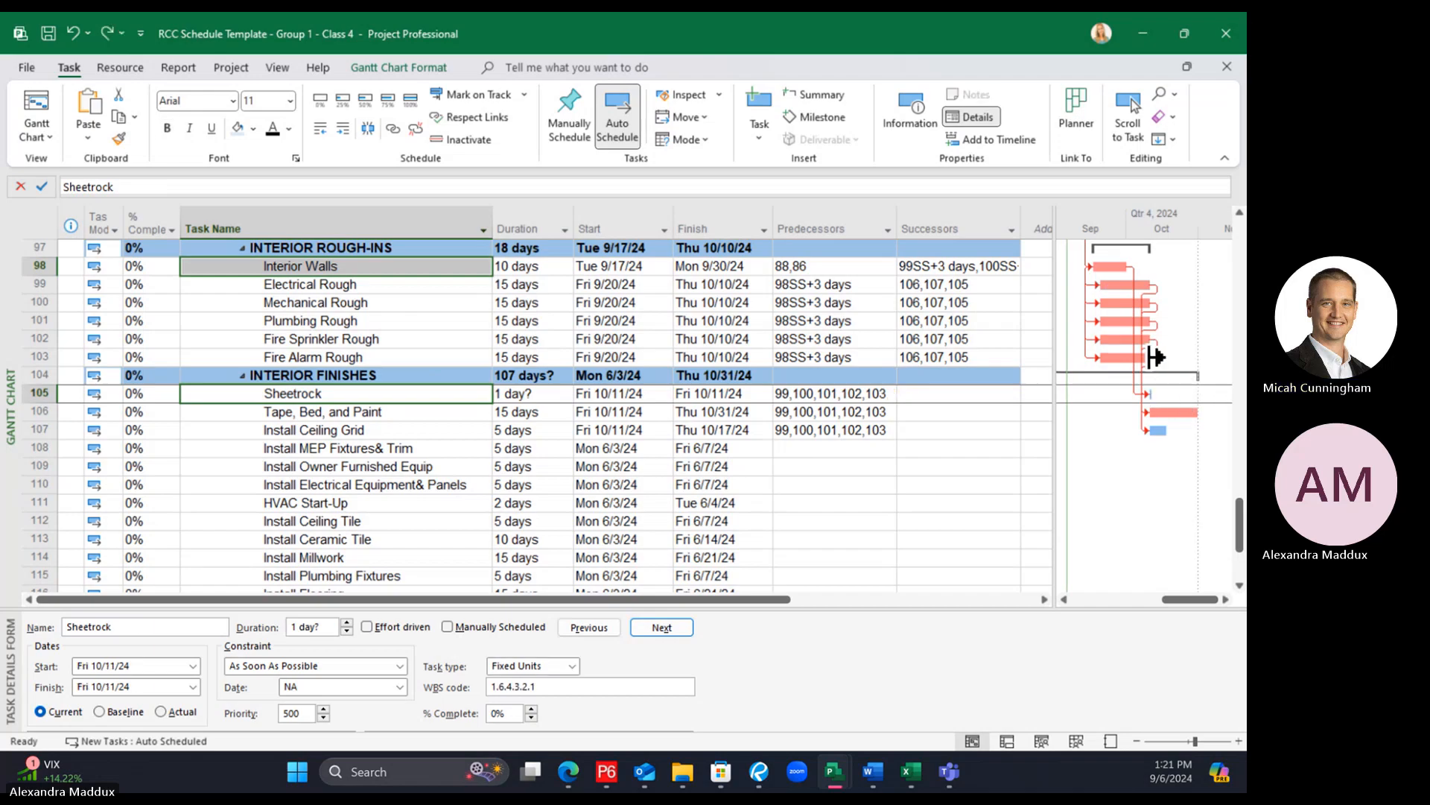
pyautogui.hotkey('ctrl', 'z')
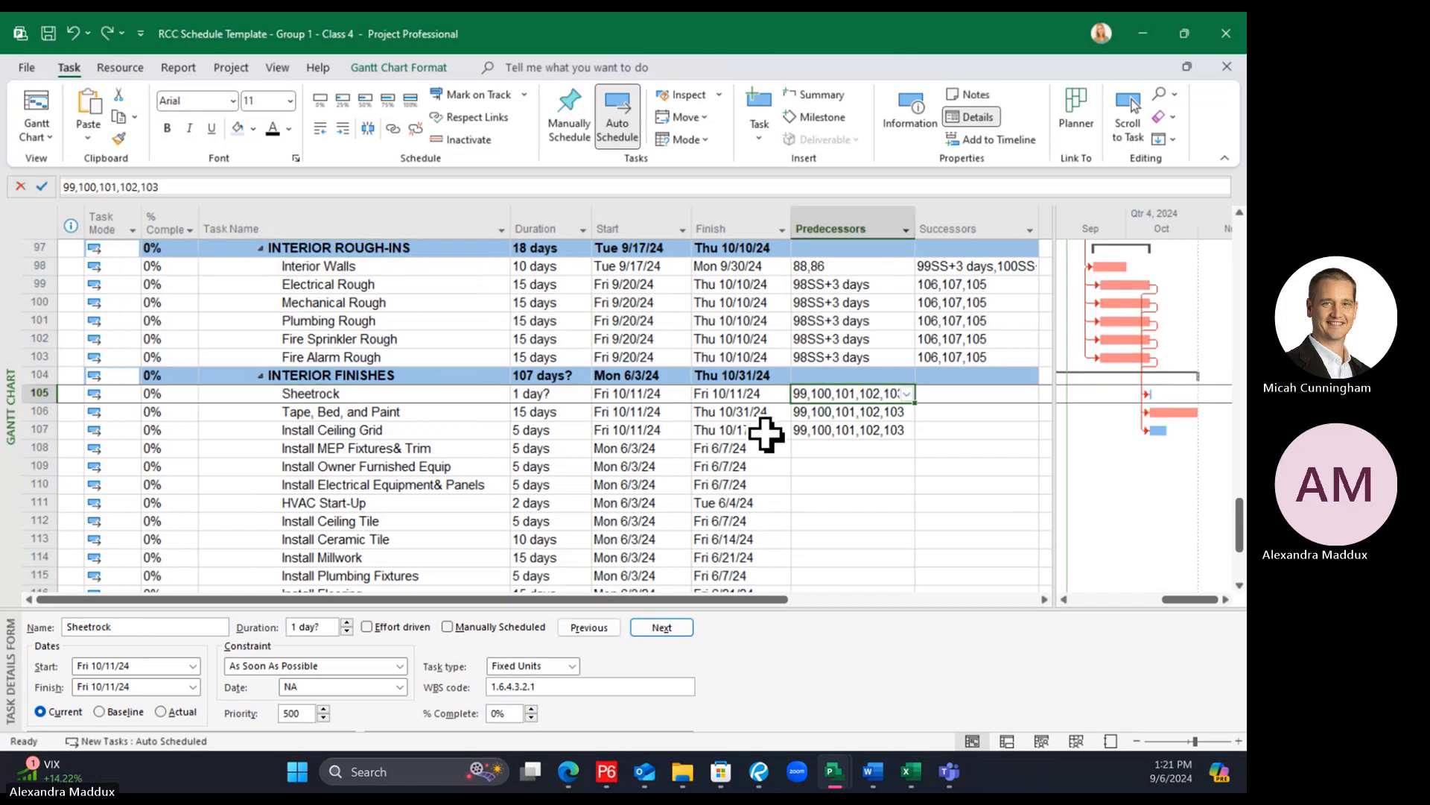
# Link Interior Walls to Sheetrock again, adding task 98 to Sheetrock's predecessors
pyautogui.click(764, 430)
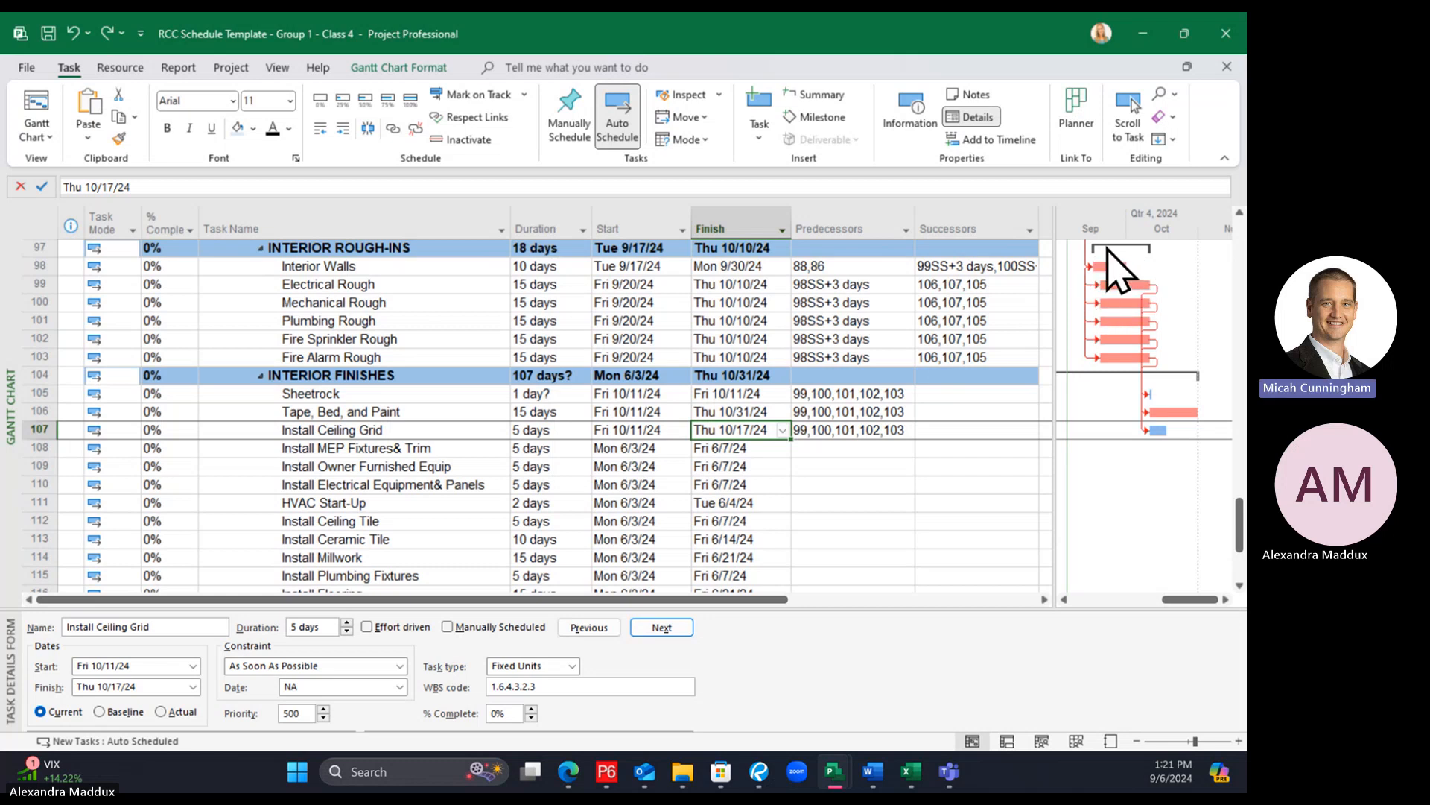
pyautogui.click(395, 267)
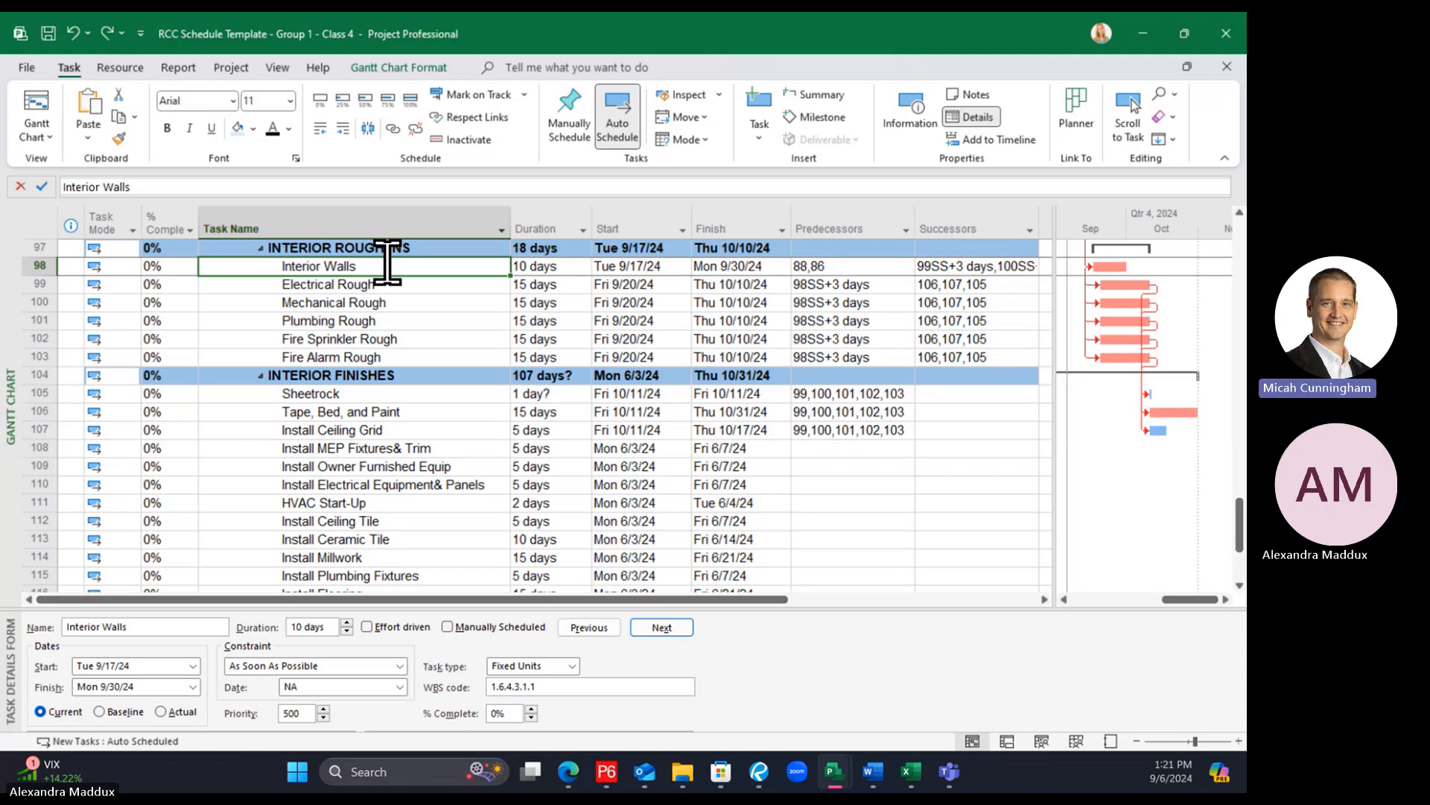
pyautogui.click(390, 394)
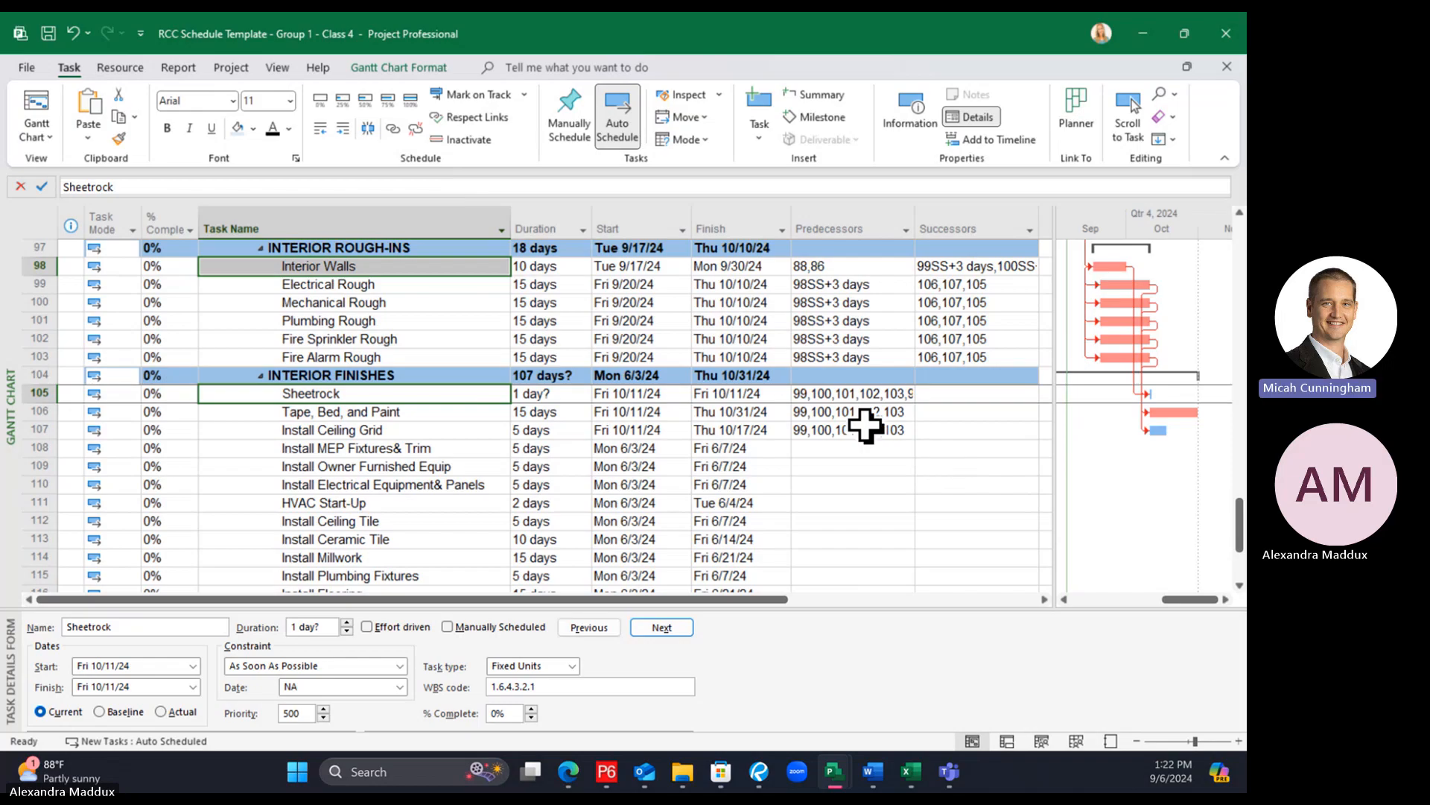
# Review the remaining interior finishes, closeouts, and final inspections tasks, and the durations of Sheetrock and Tape, Bed, and Paint
pyautogui.scroll(-1, 865, 466)
pyautogui.scroll(-3, 857, 462)
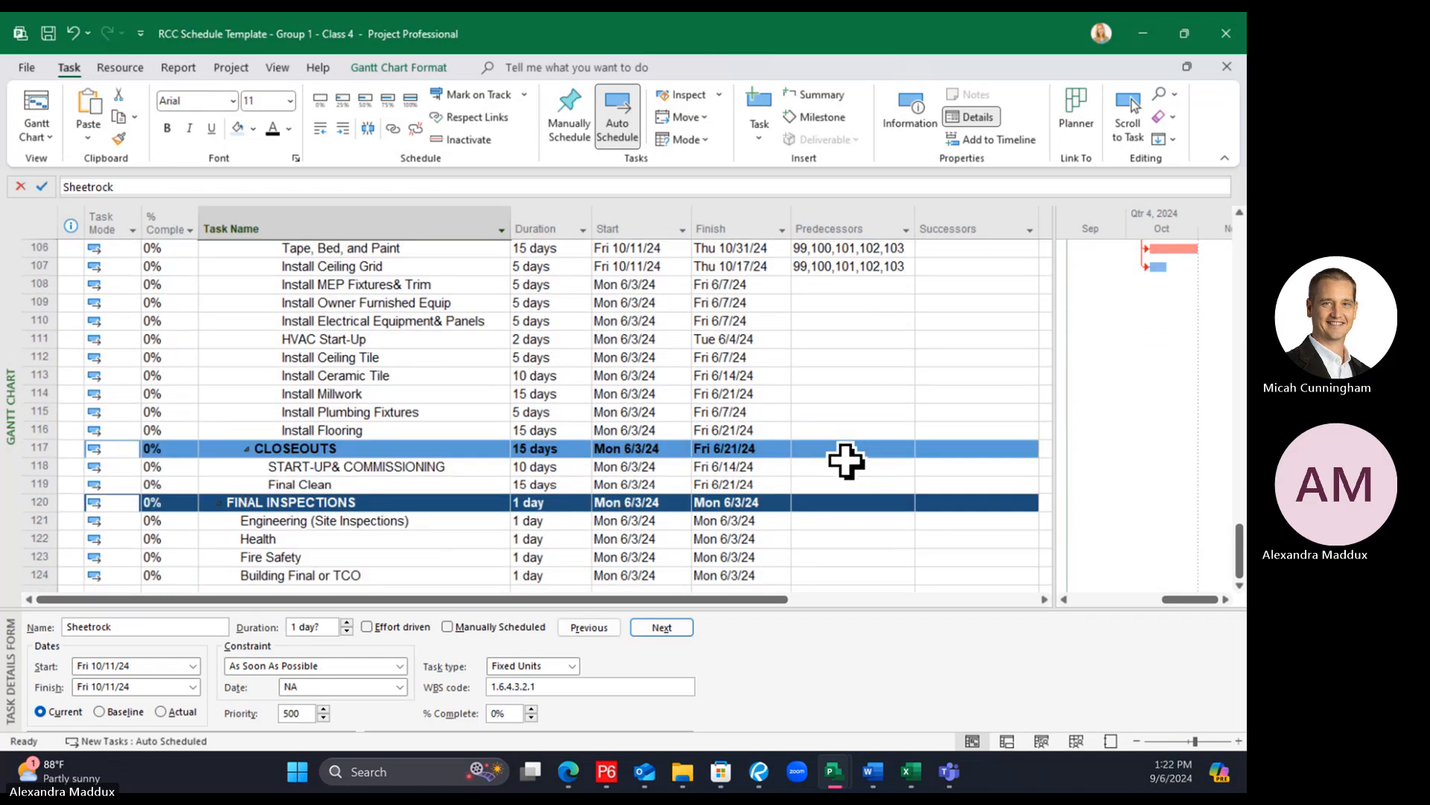
pyautogui.scroll(2, 848, 459)
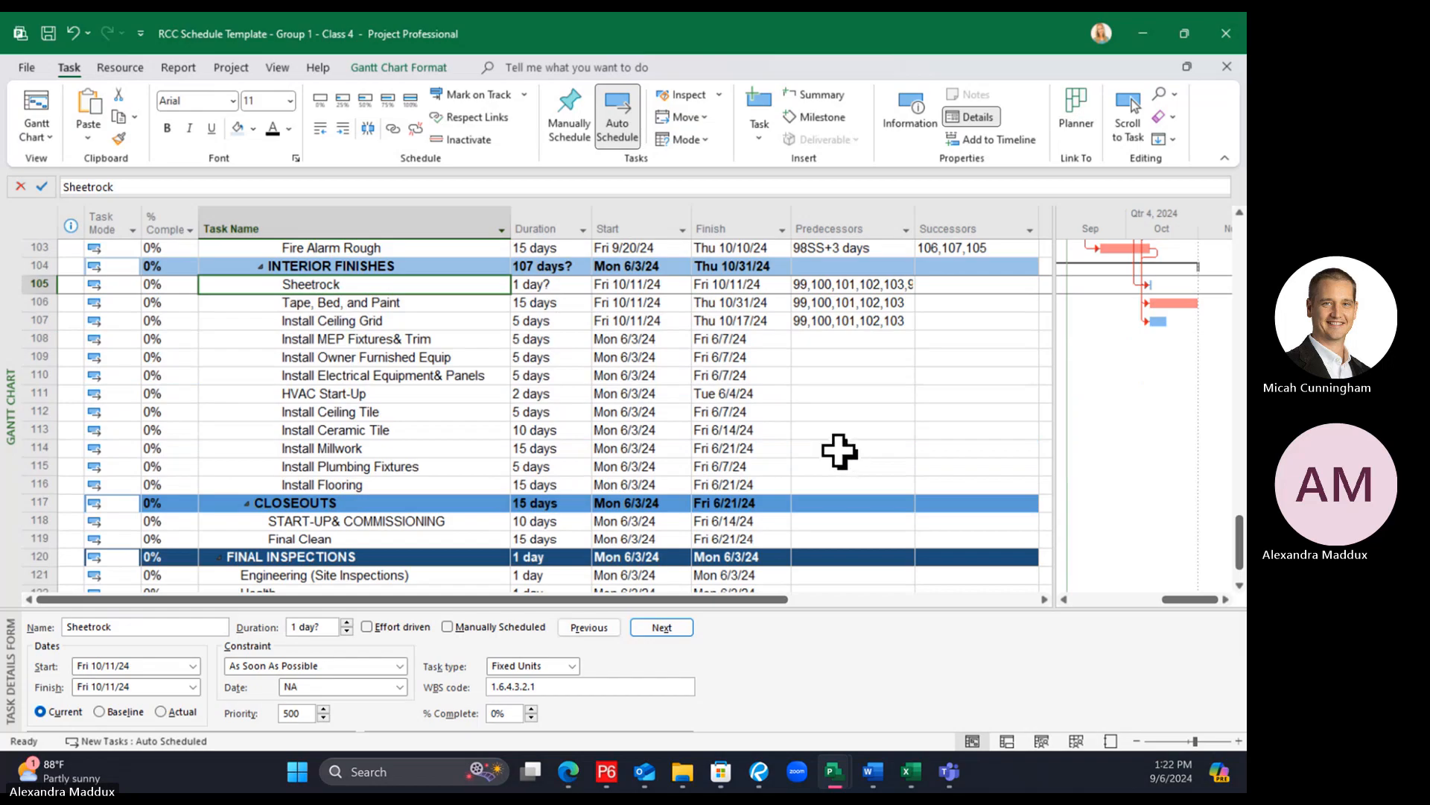
pyautogui.scroll(2, 837, 448)
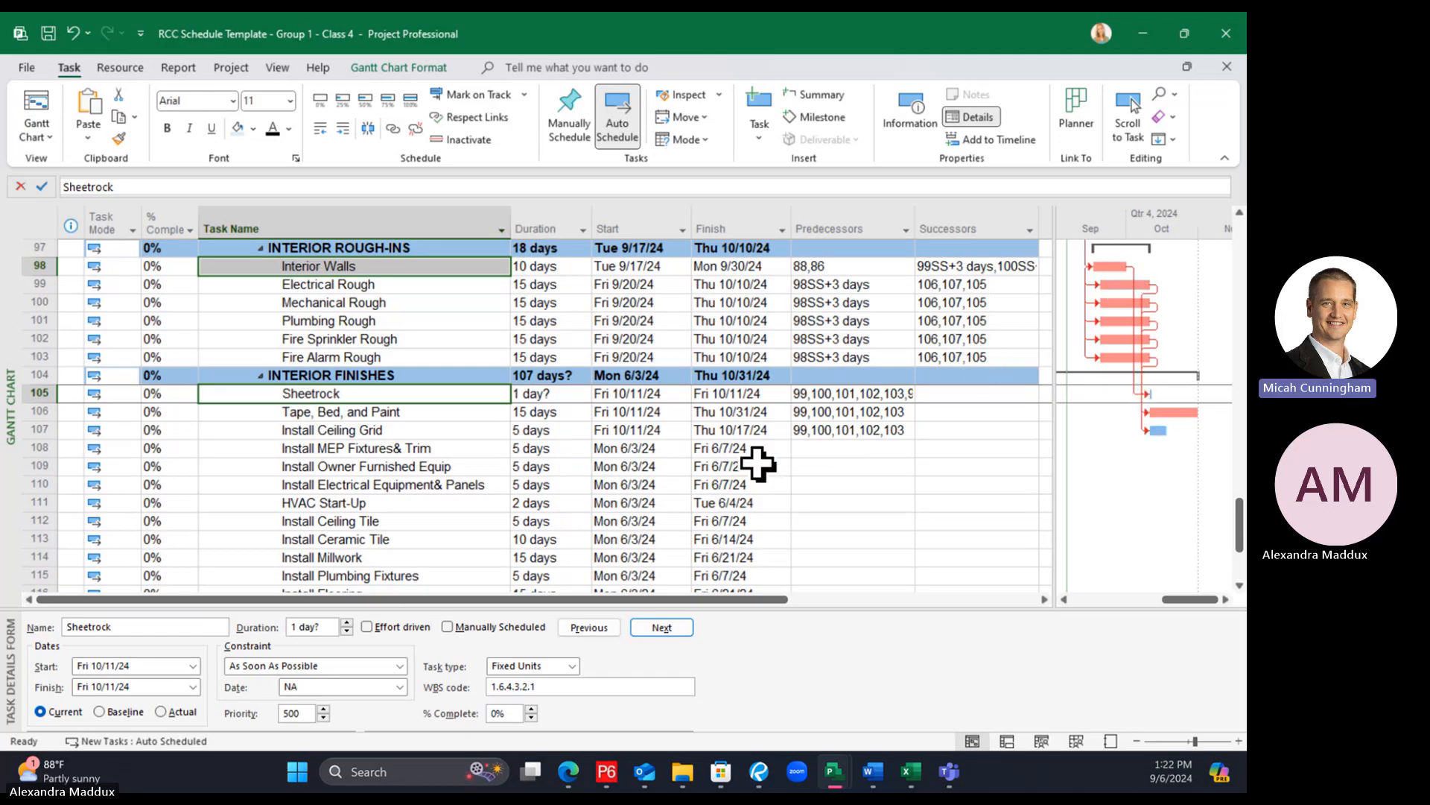
pyautogui.click(529, 412)
pyautogui.click(555, 394)
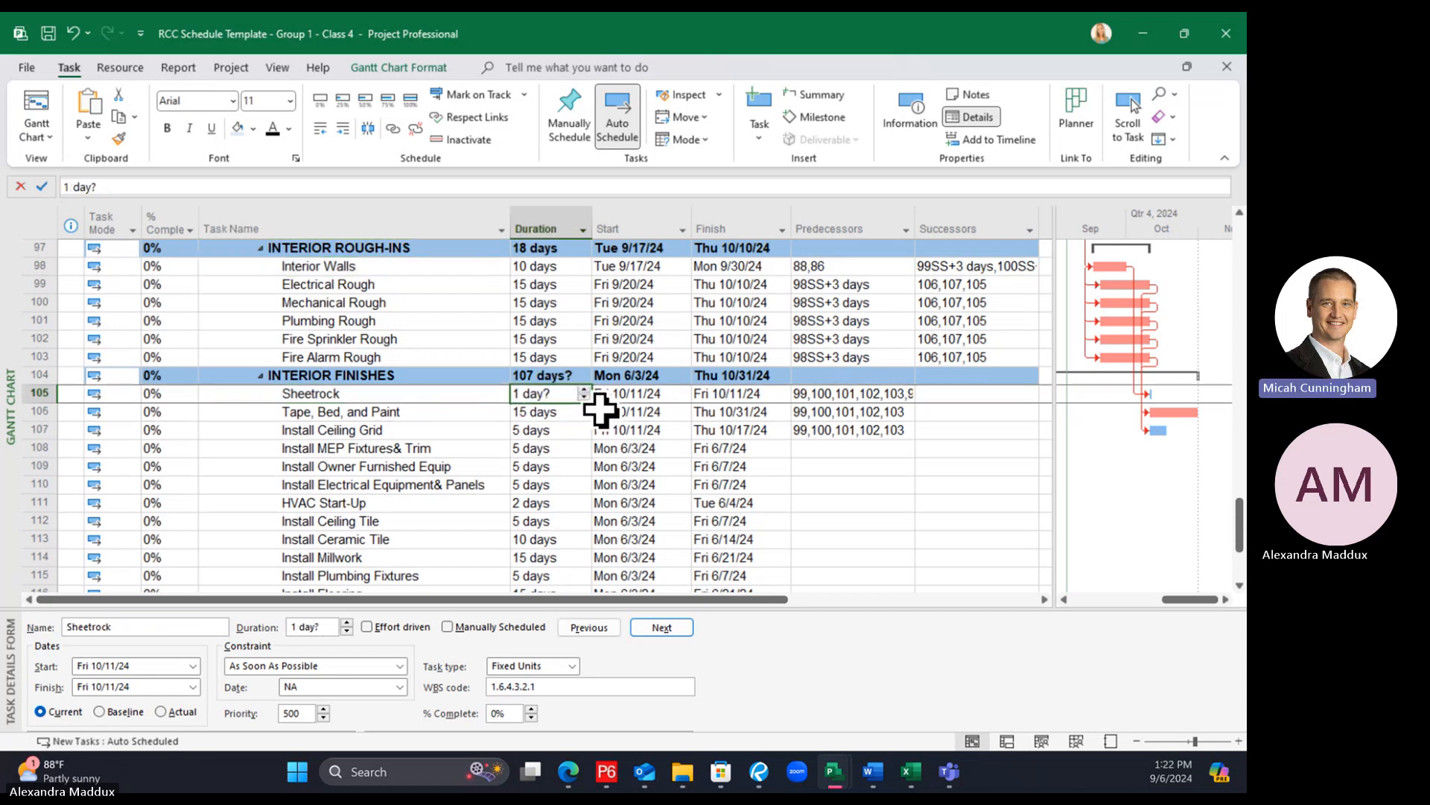
# Select Interior Walls and Sheetrock together and view the description of the Link the Selected Tasks command
pyautogui.click(380, 268)
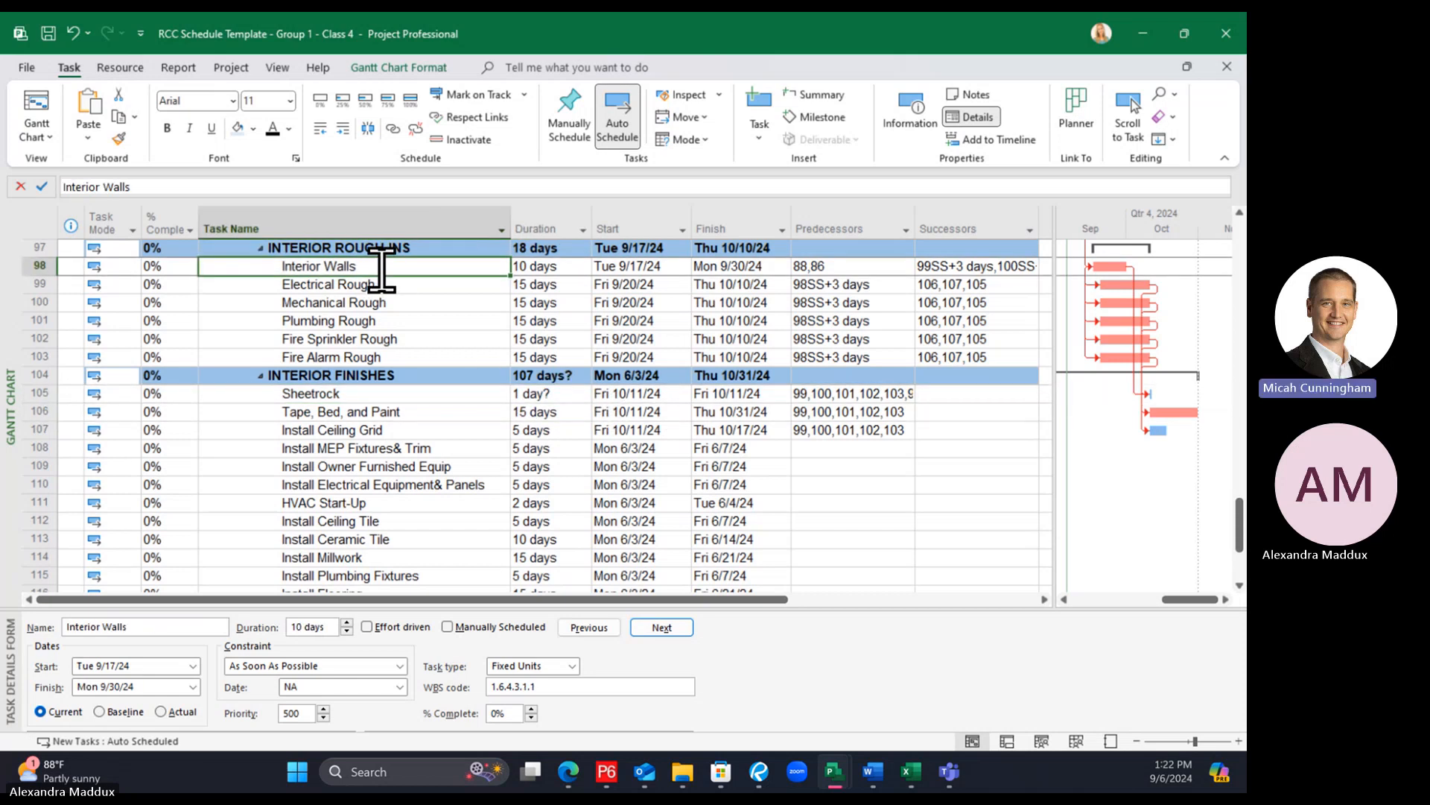
pyautogui.keyDown('ctrl'); pyautogui.click(383, 397); pyautogui.keyUp('ctrl')
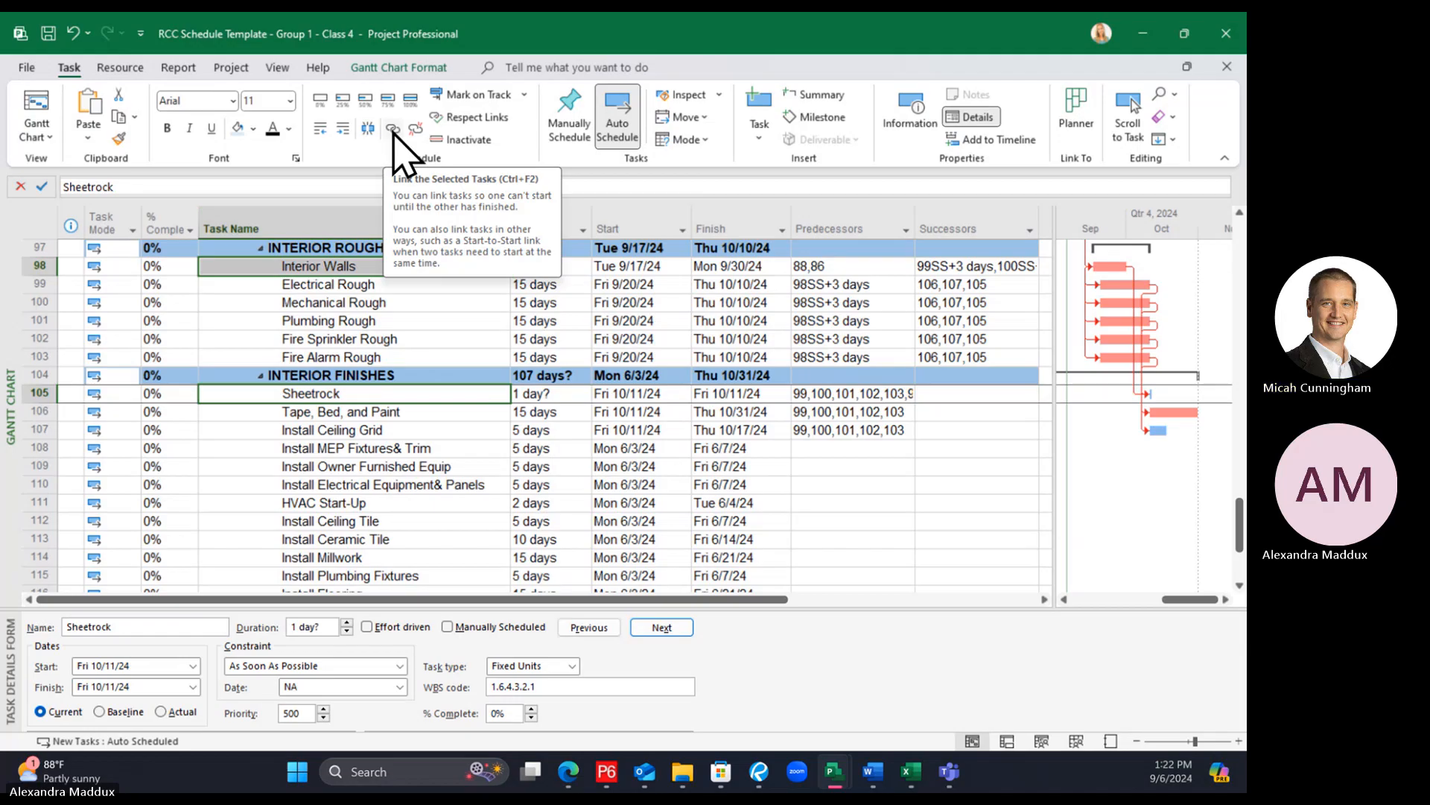
pyautogui.click(342, 374)
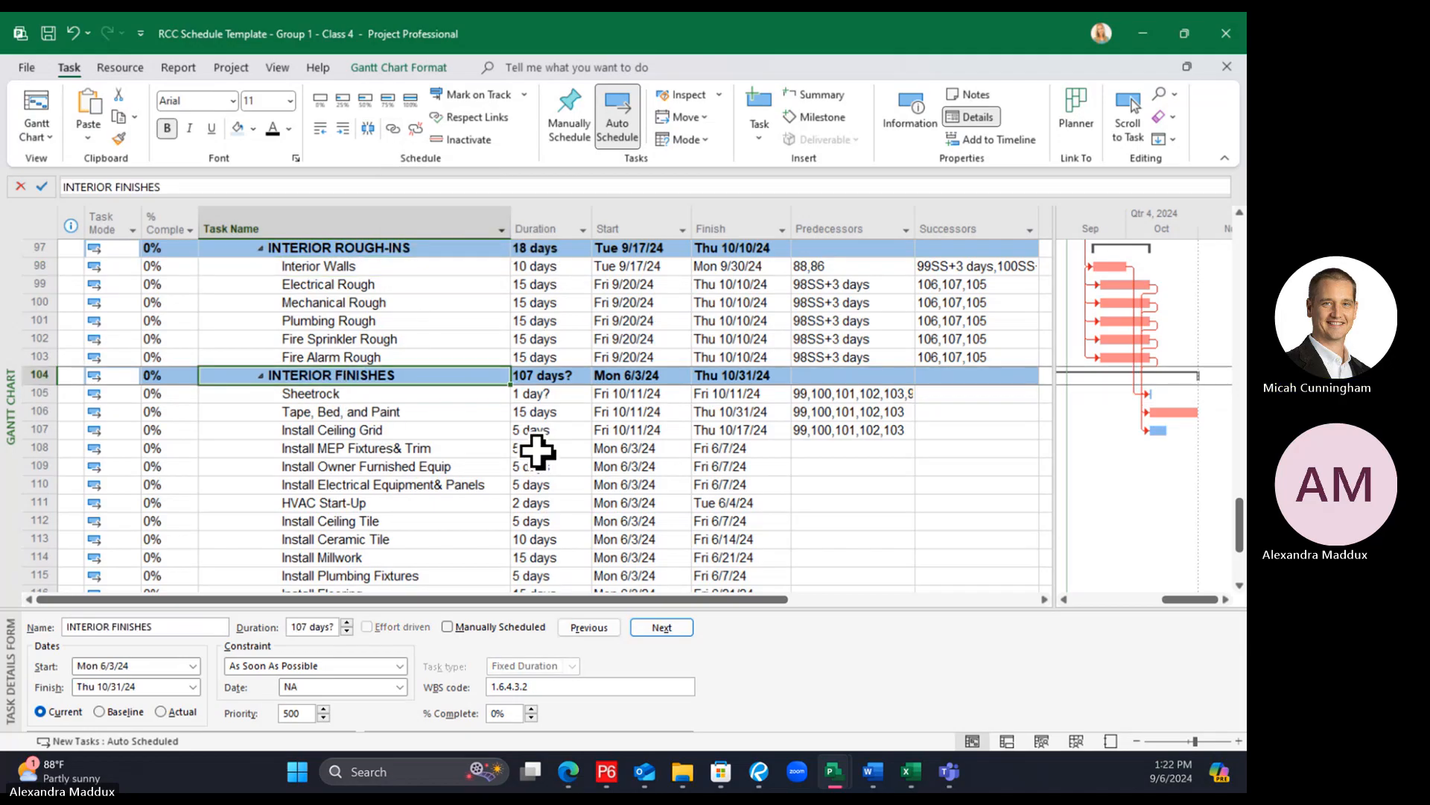
# Set the duration of the Sheetrock task to 10 days
pyautogui.click(540, 393)
pyautogui.write('10')
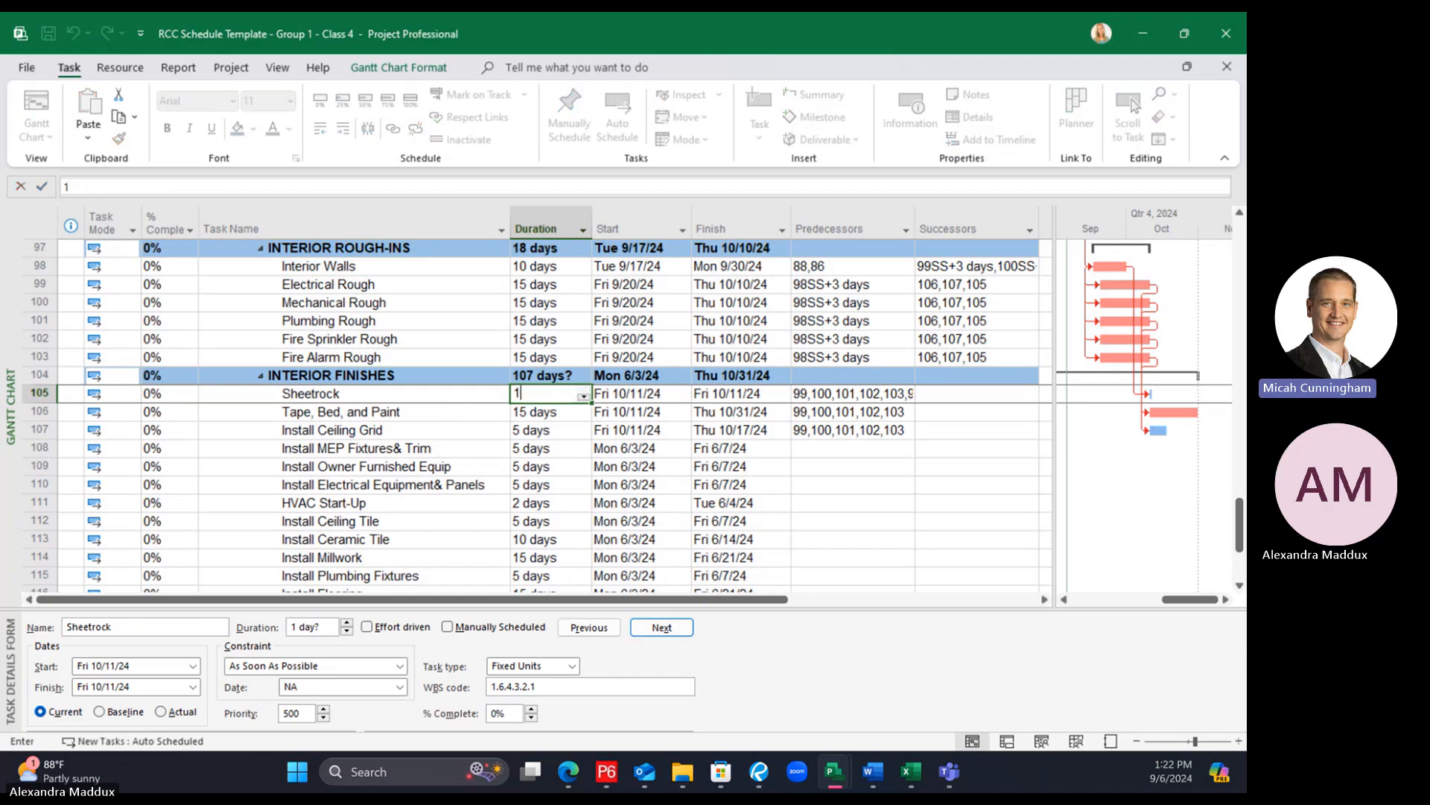
pyautogui.press('Return')
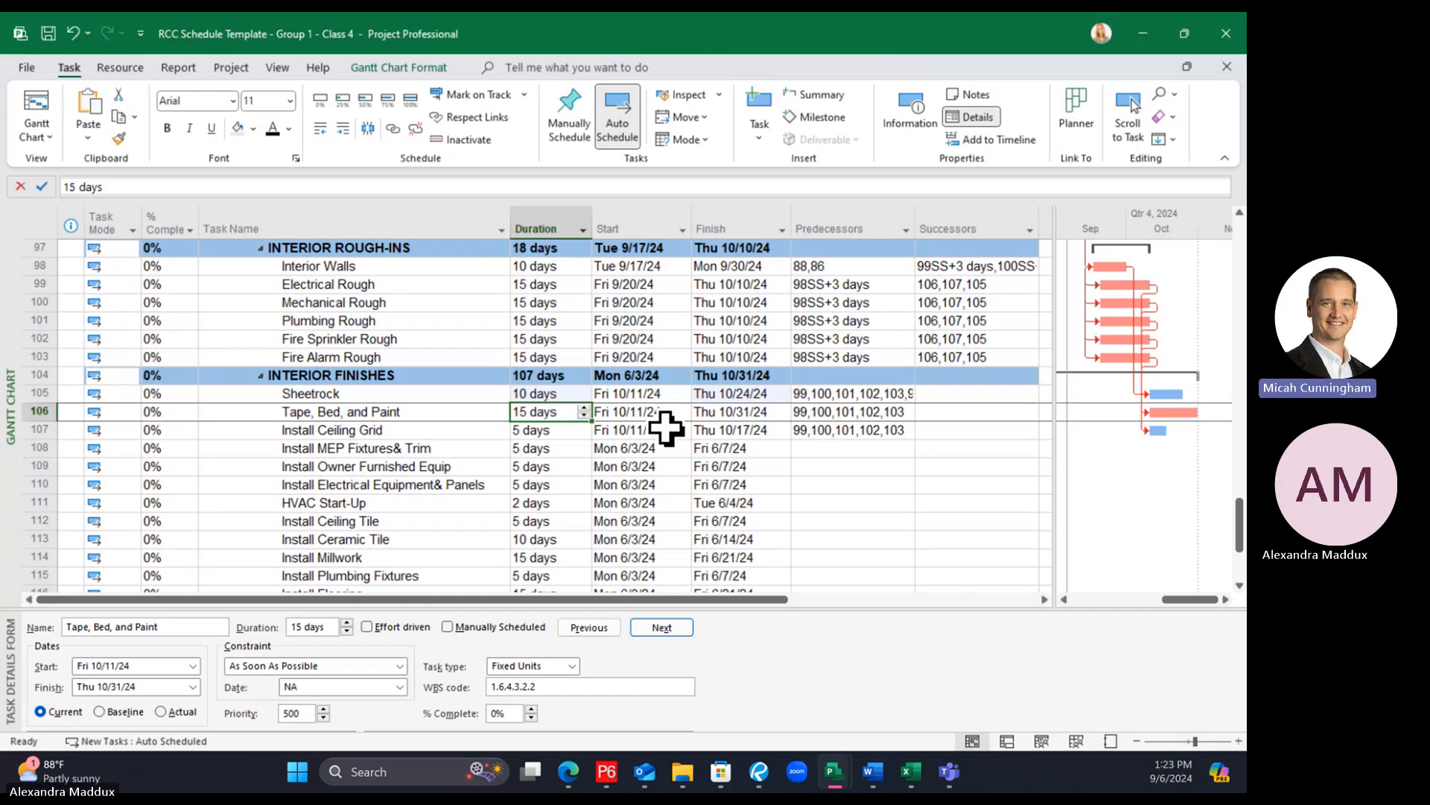
# Set task 106, Tape, Bed, and Paint, as the successor of the Sheetrock task
pyautogui.click(475, 393)
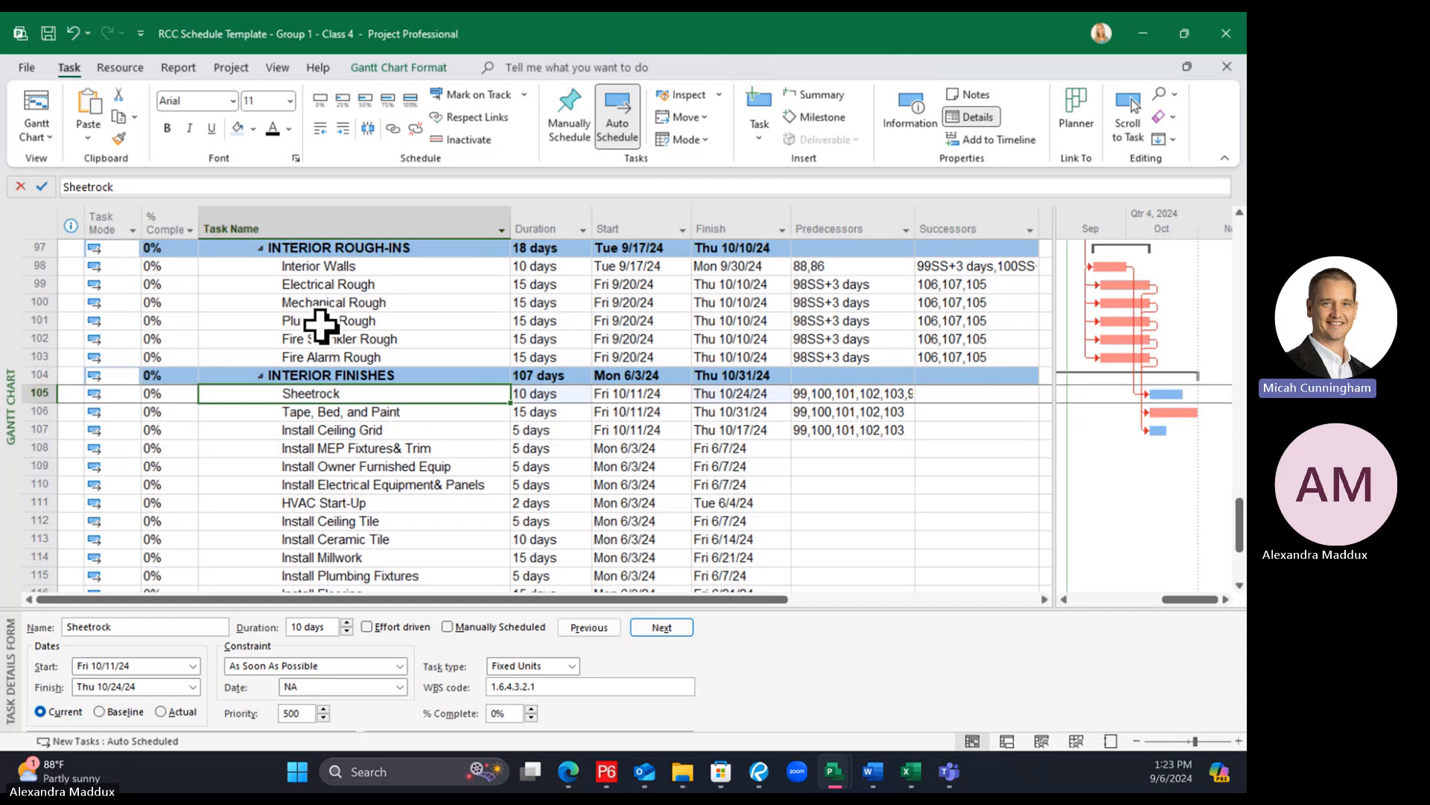
pyautogui.click(960, 395)
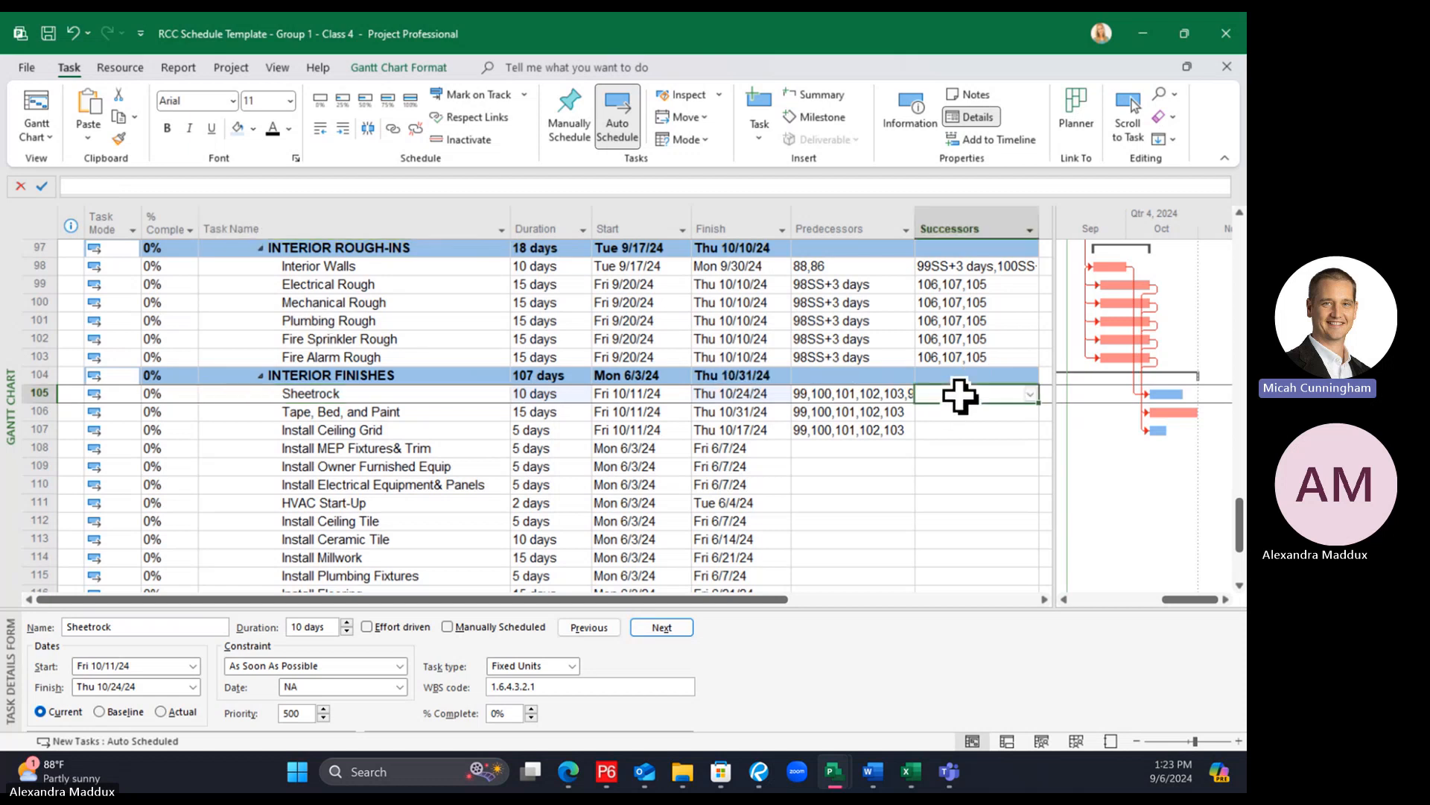
pyautogui.click(1009, 411)
pyautogui.click(993, 392)
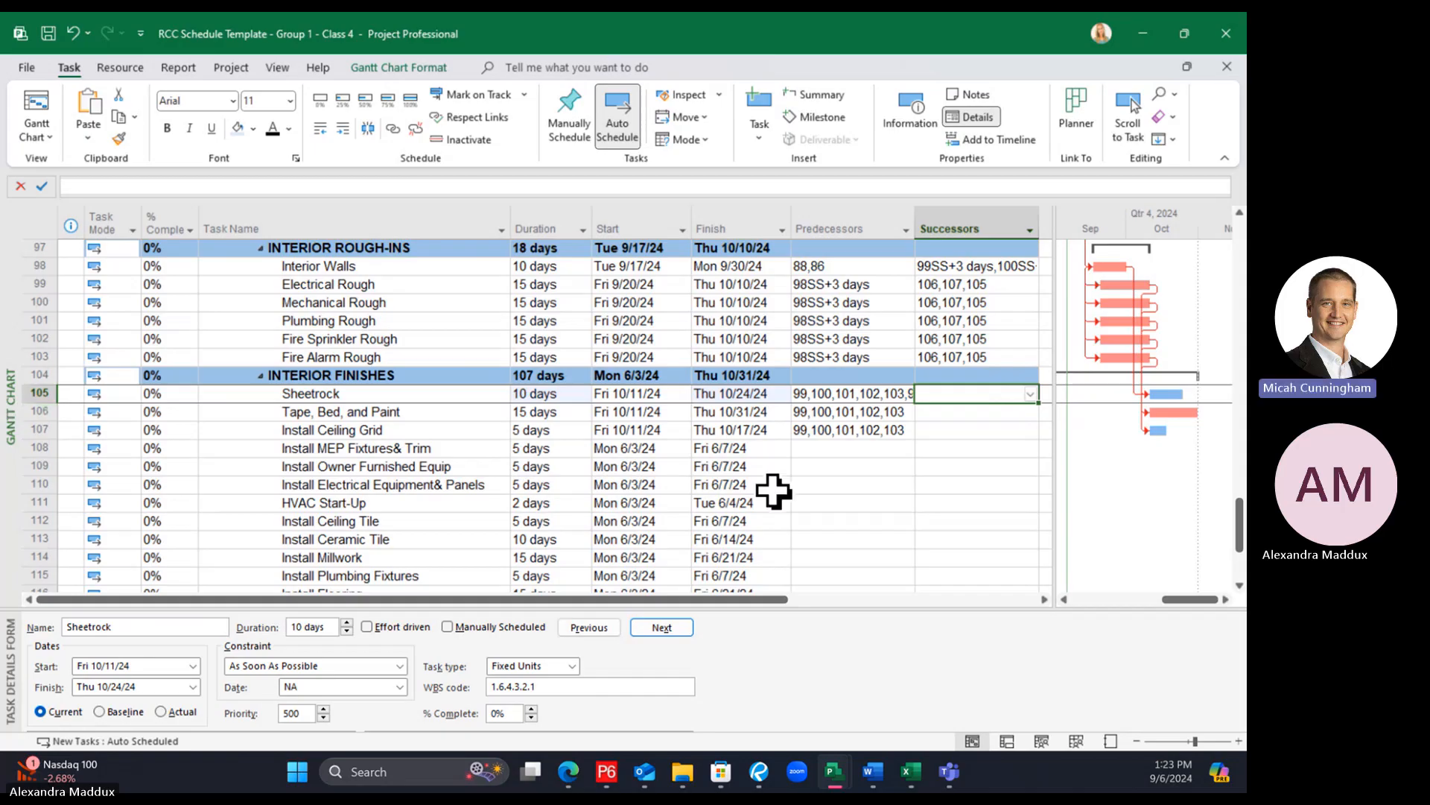
pyautogui.click(942, 414)
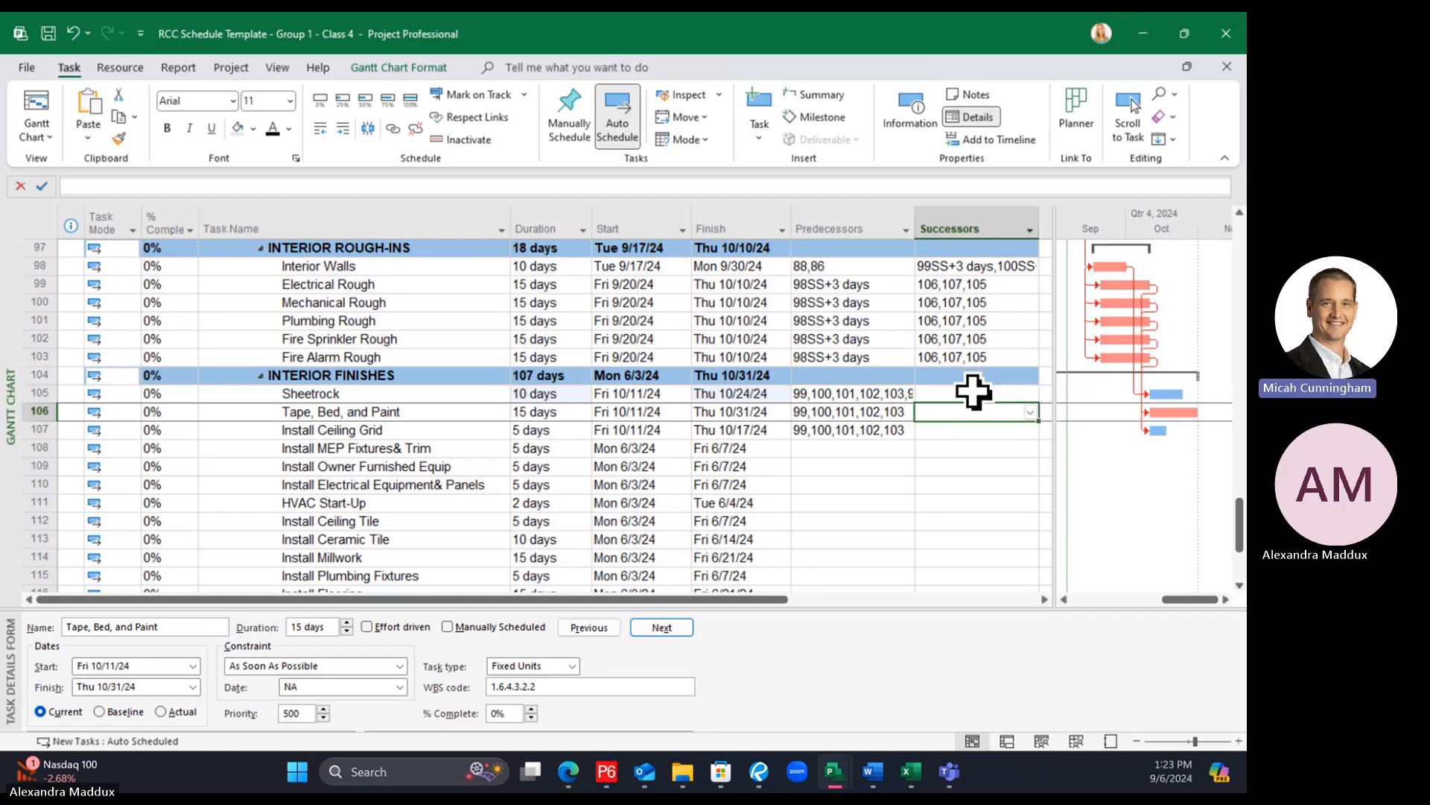
pyautogui.click(968, 392)
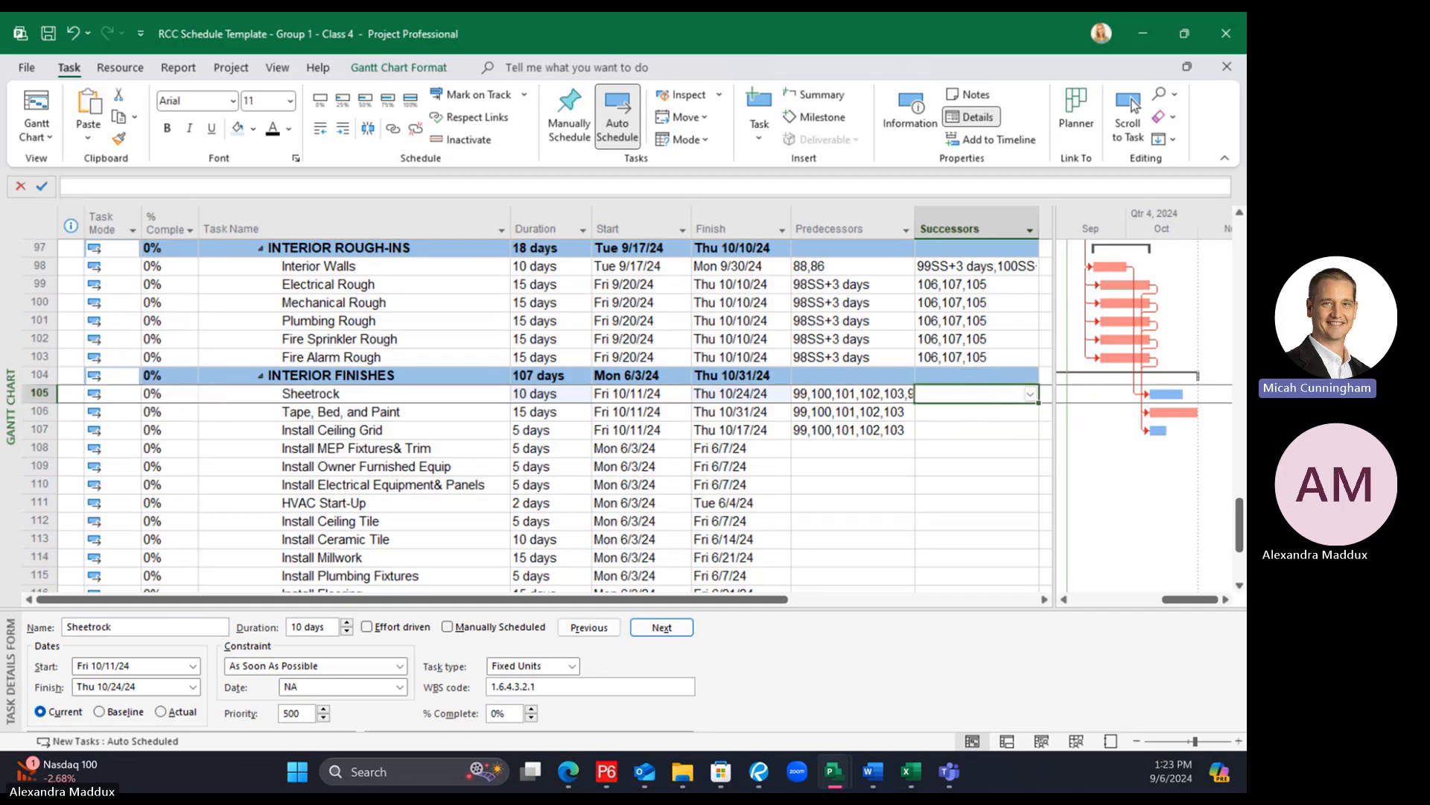
pyautogui.write('10')
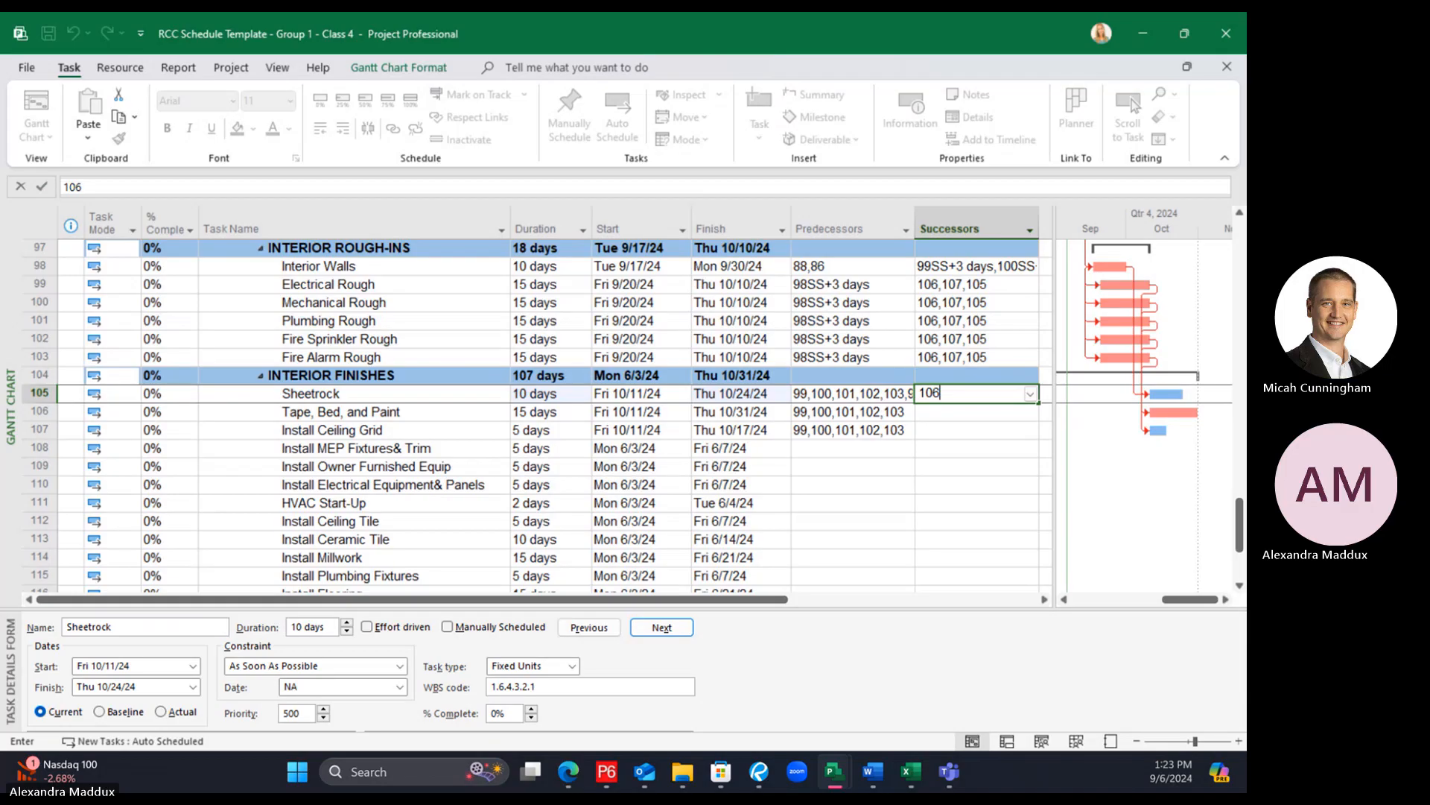
pyautogui.write('6')
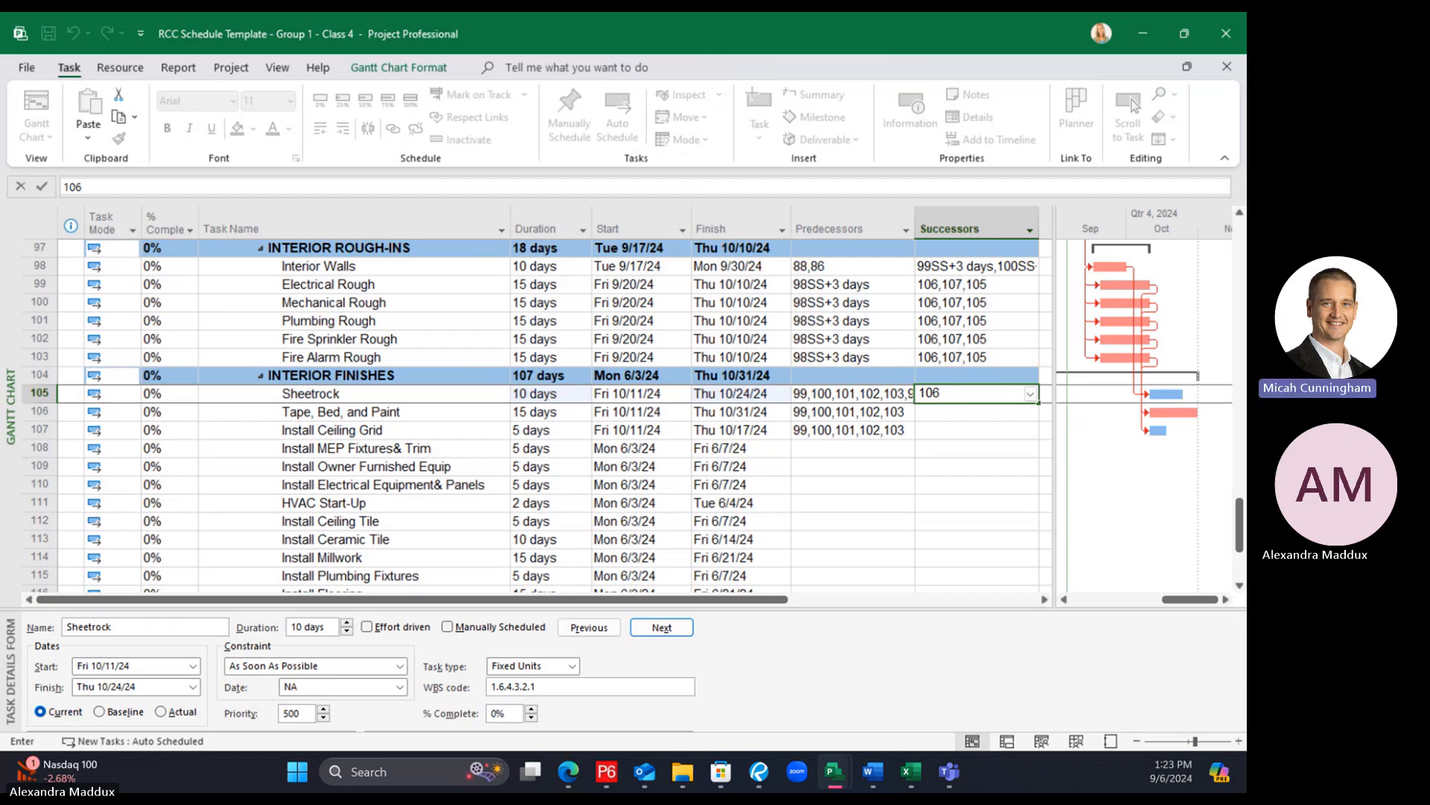
pyautogui.press('Return')
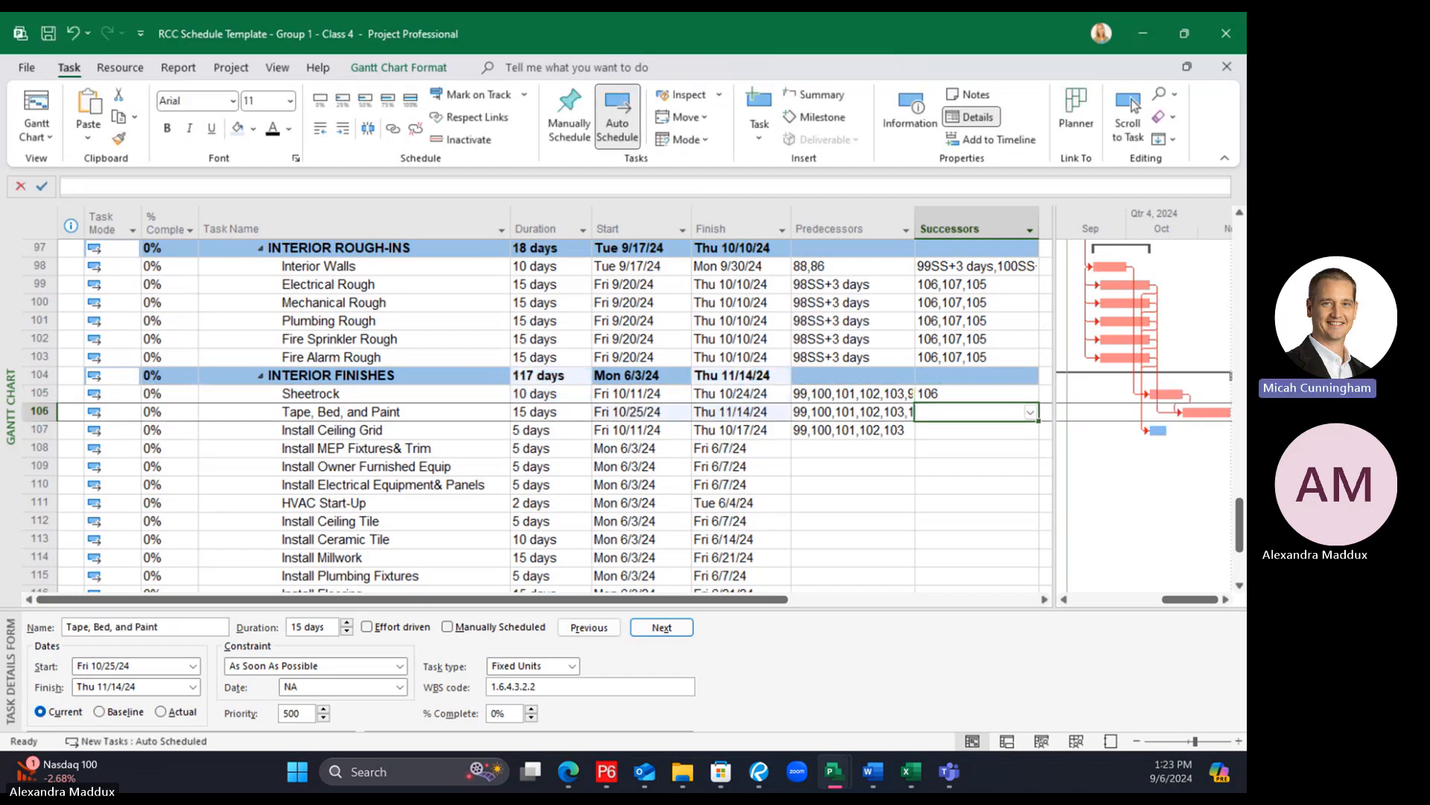
# Set task 107, Install Ceiling Grid, as the successor of Tape, Bed, and Paint
pyautogui.click(1226, 599)
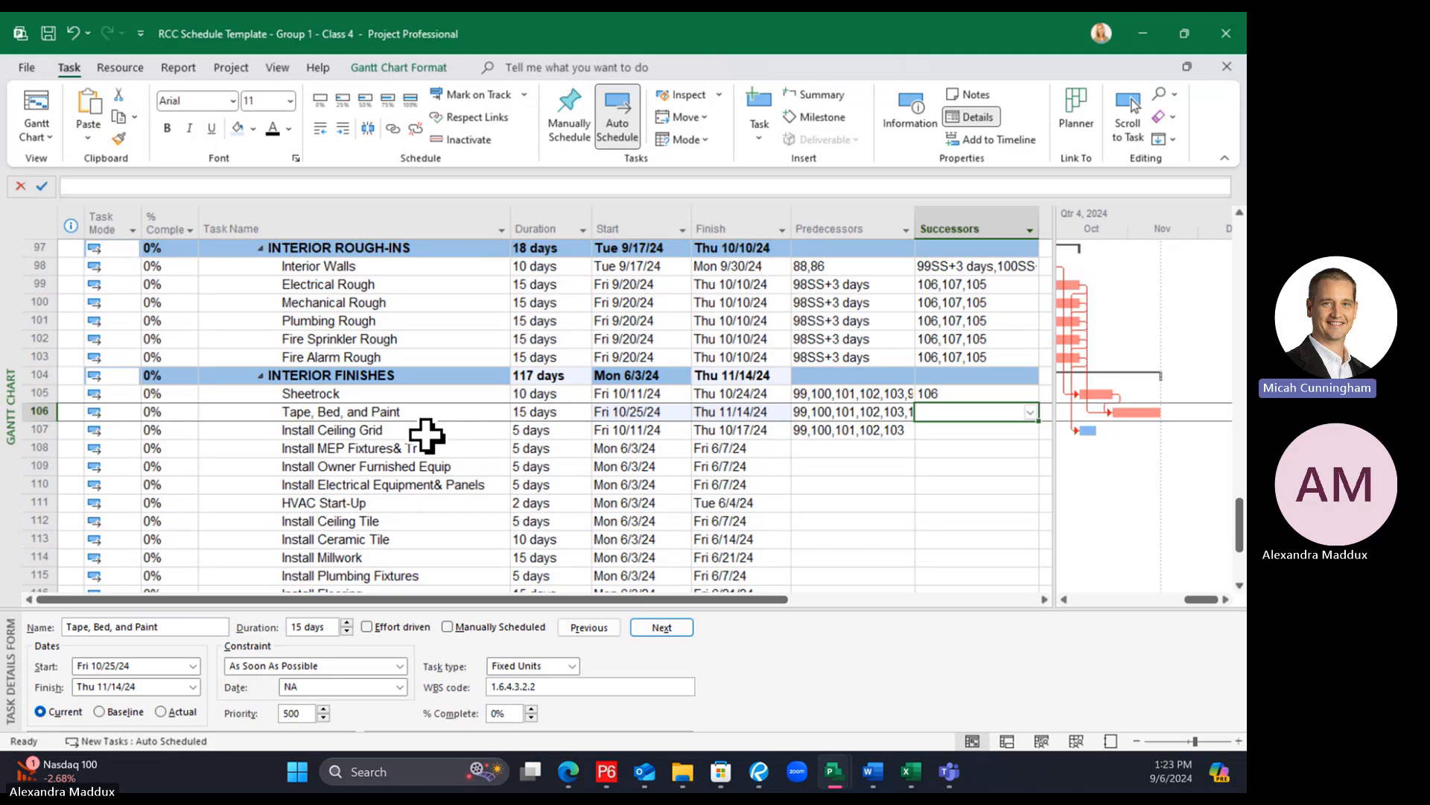
pyautogui.click(943, 434)
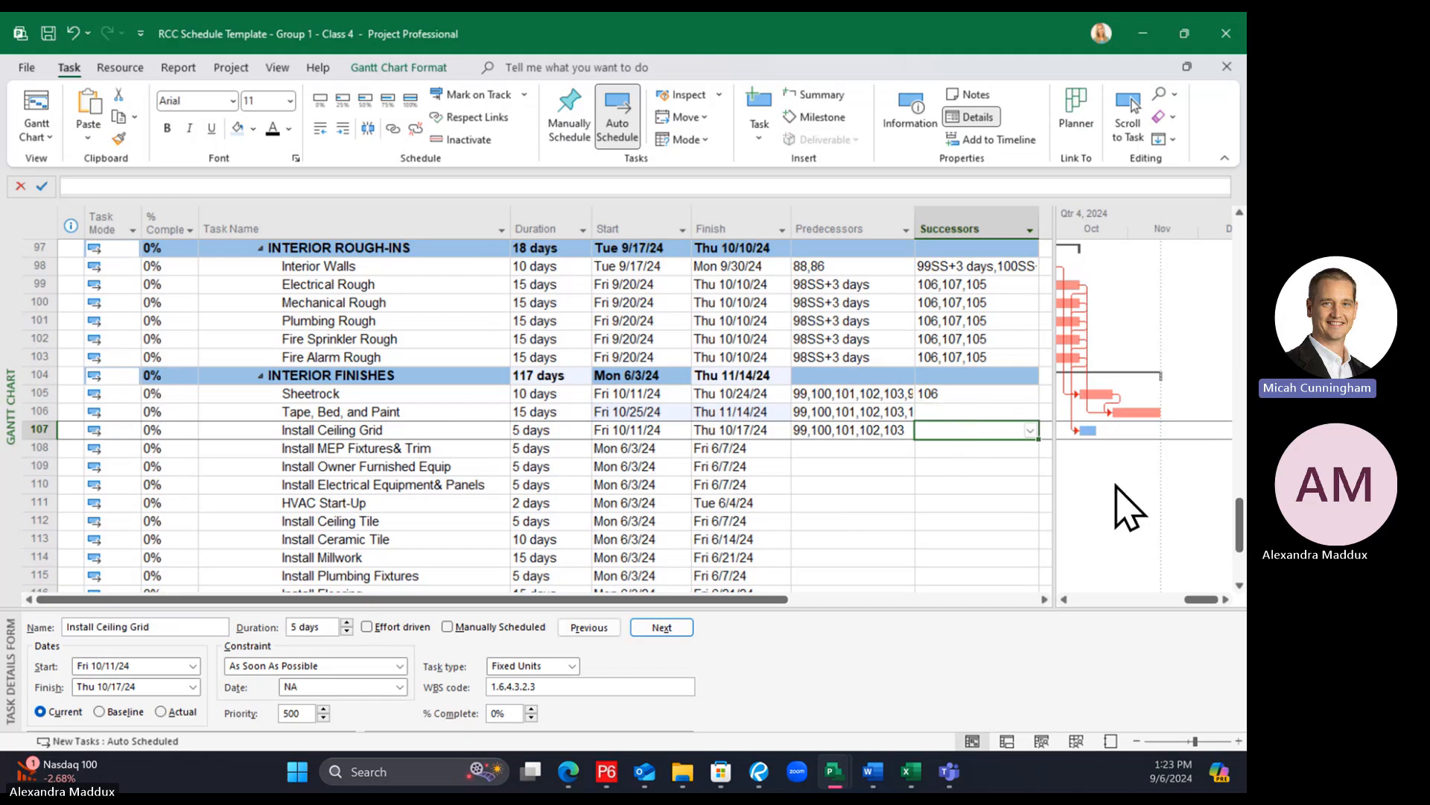
pyautogui.click(967, 414)
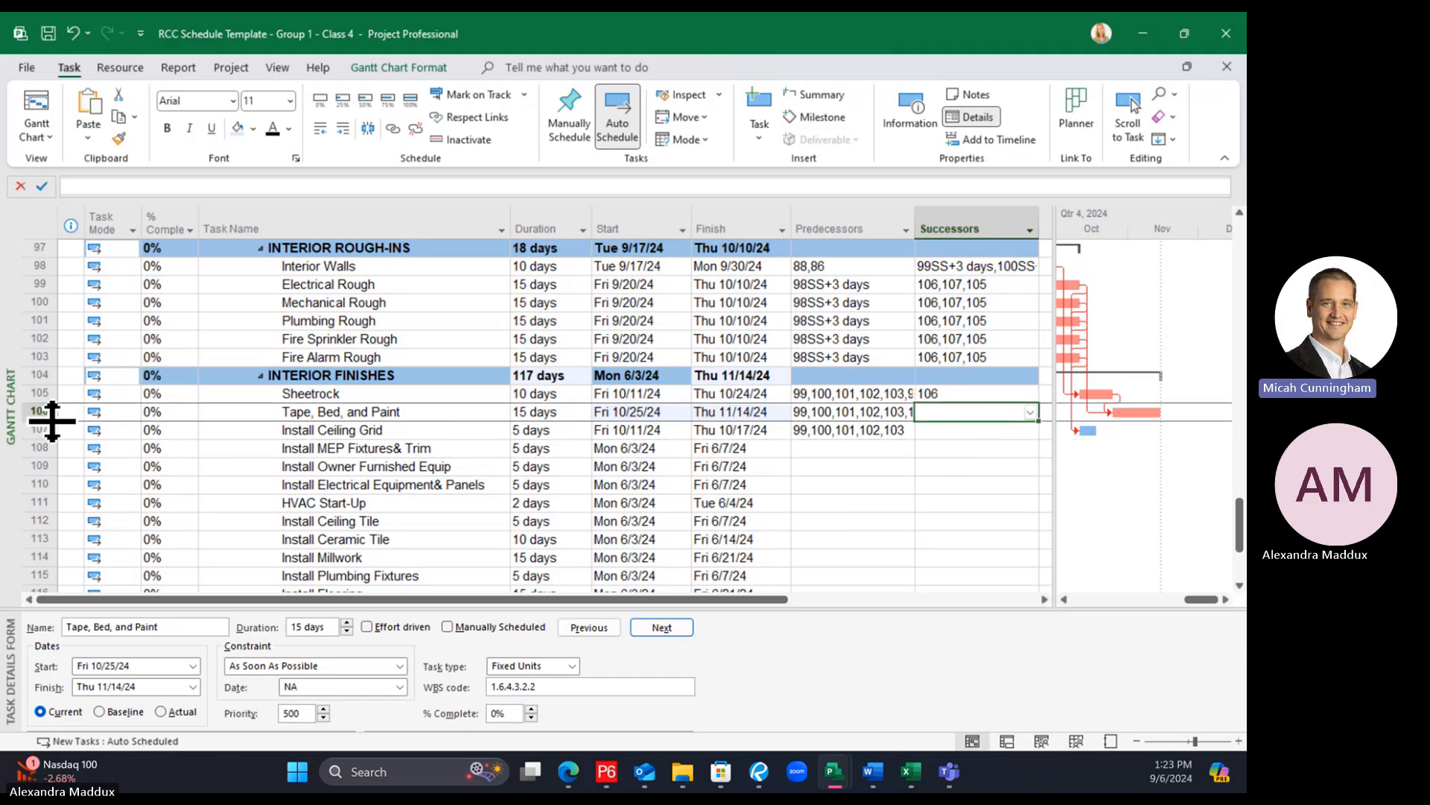
pyautogui.write('107')
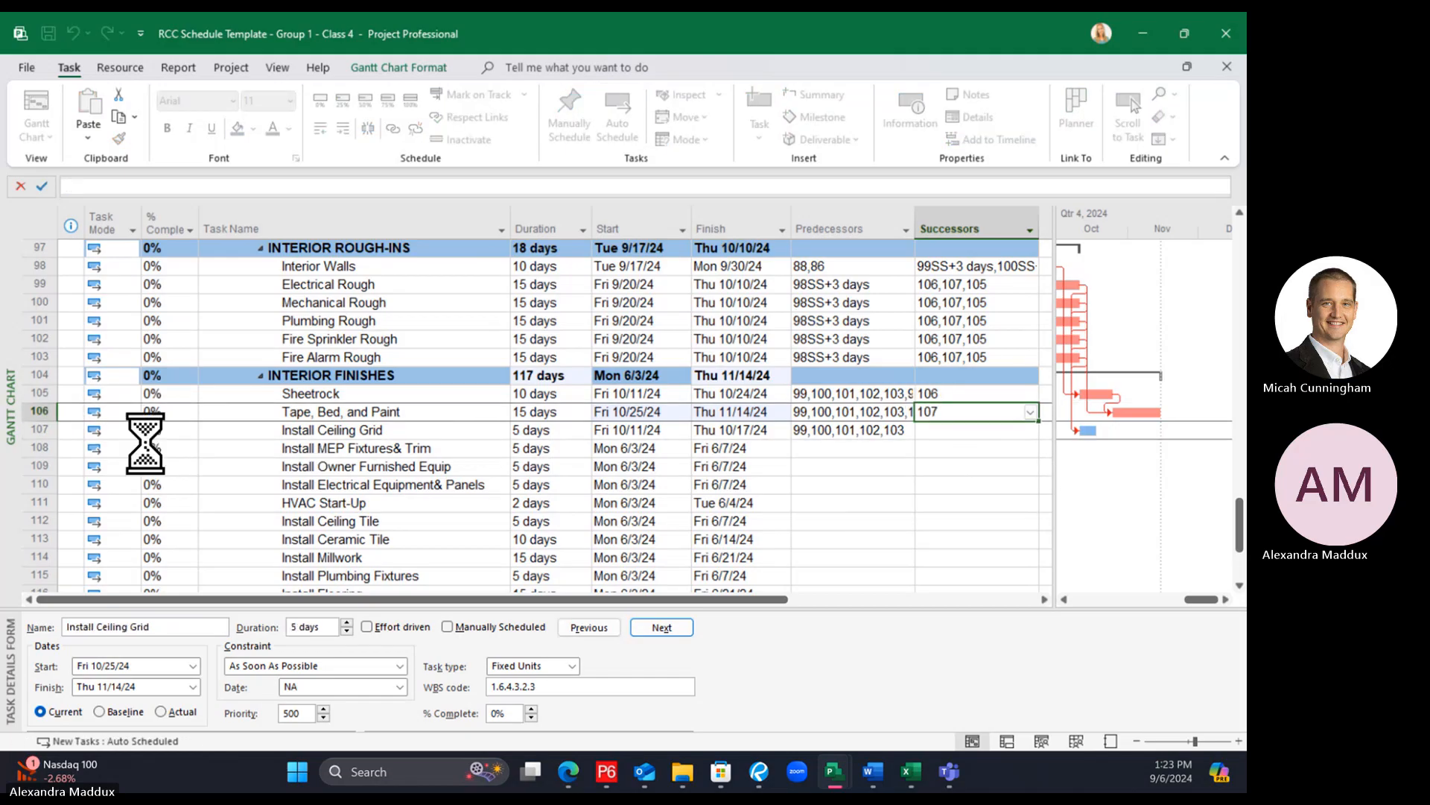
pyautogui.press('Return')
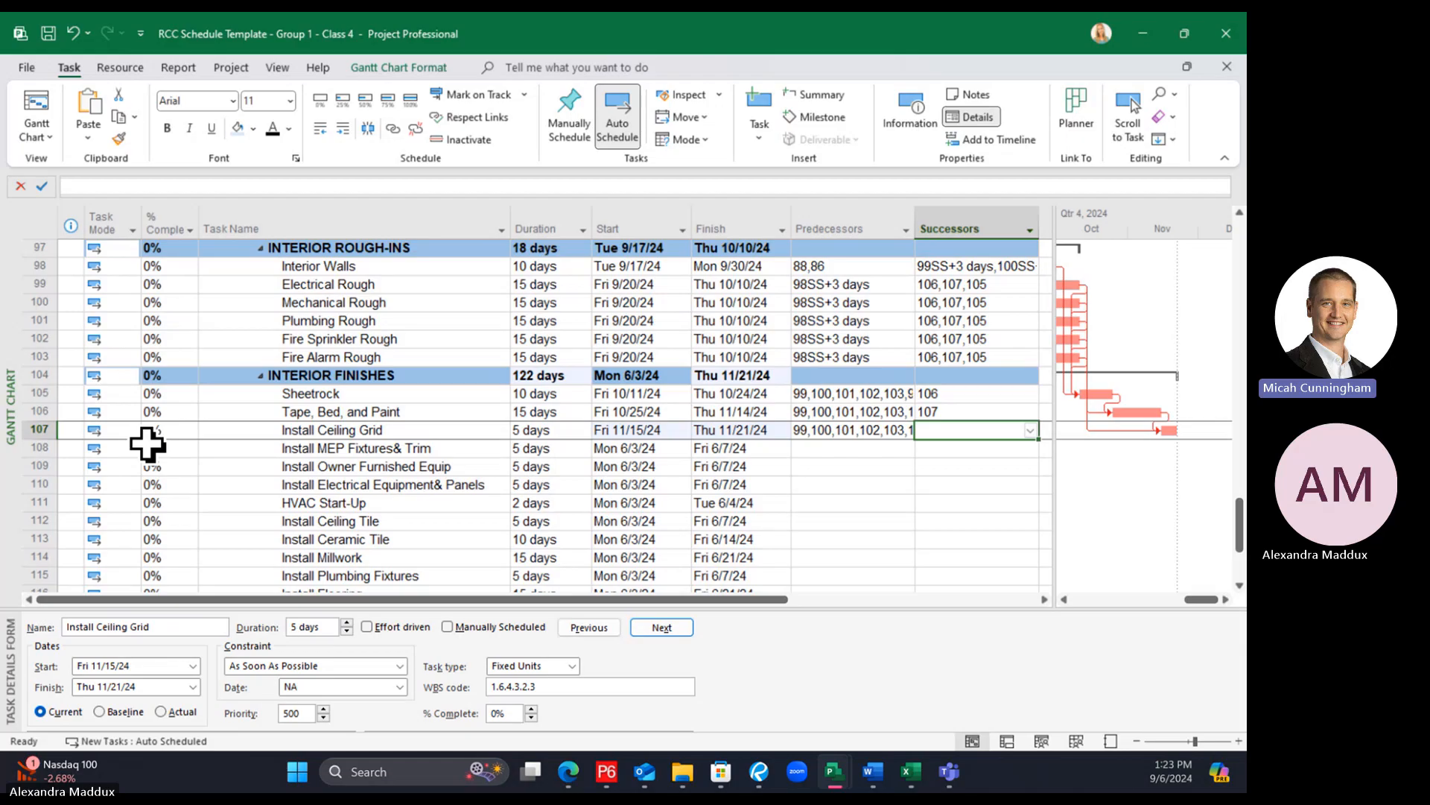
pyautogui.scroll(-1, 321, 451)
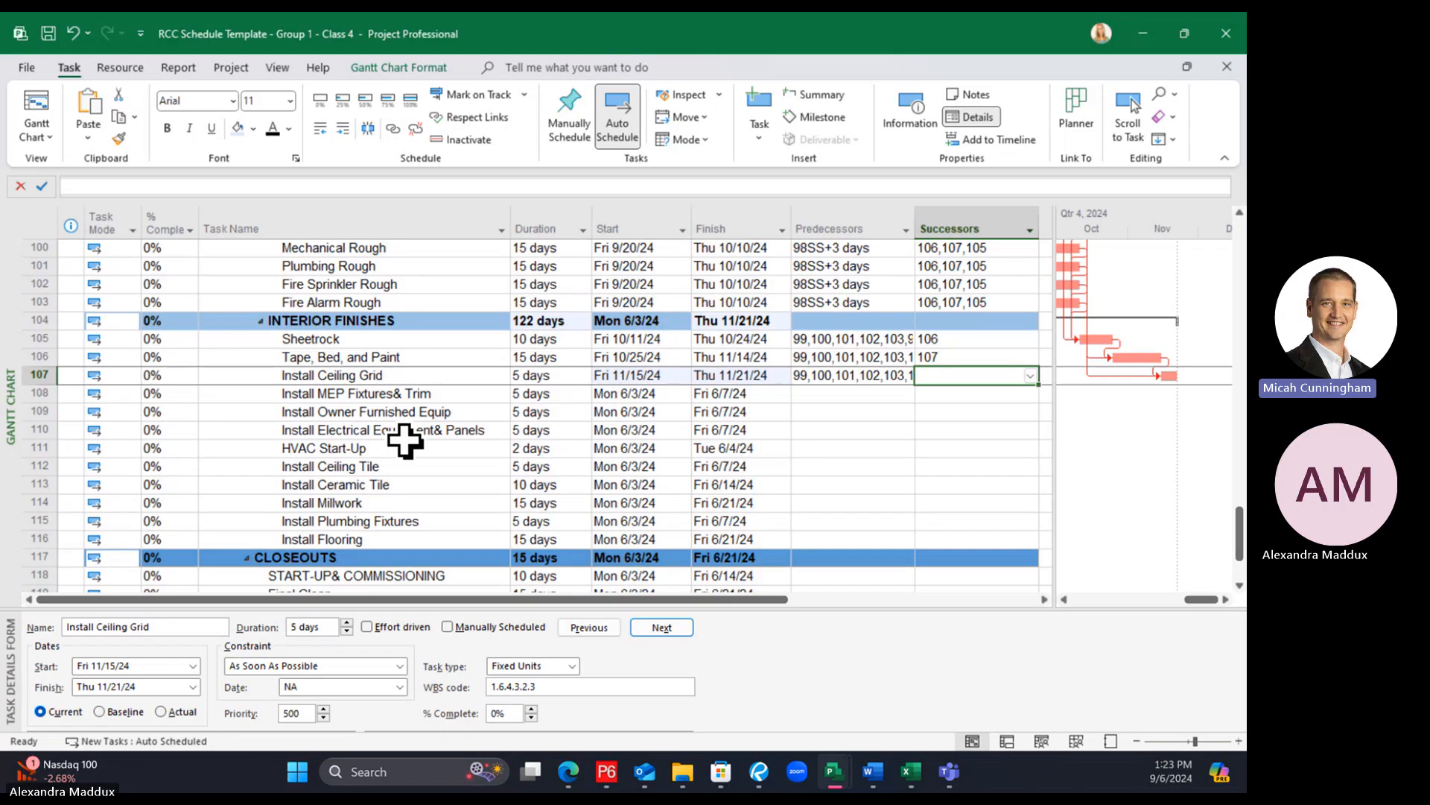
pyautogui.click(405, 444)
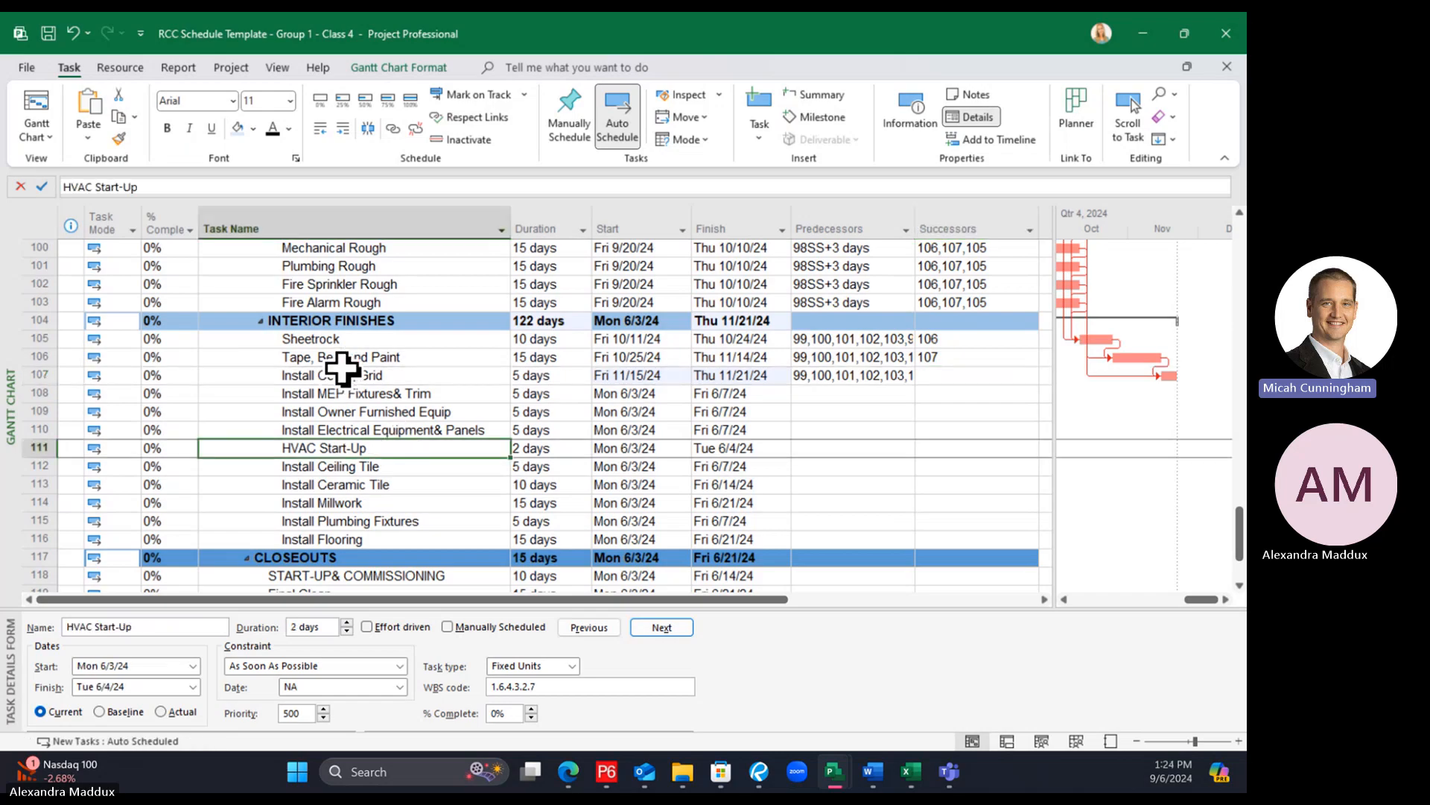
pyautogui.click(349, 376)
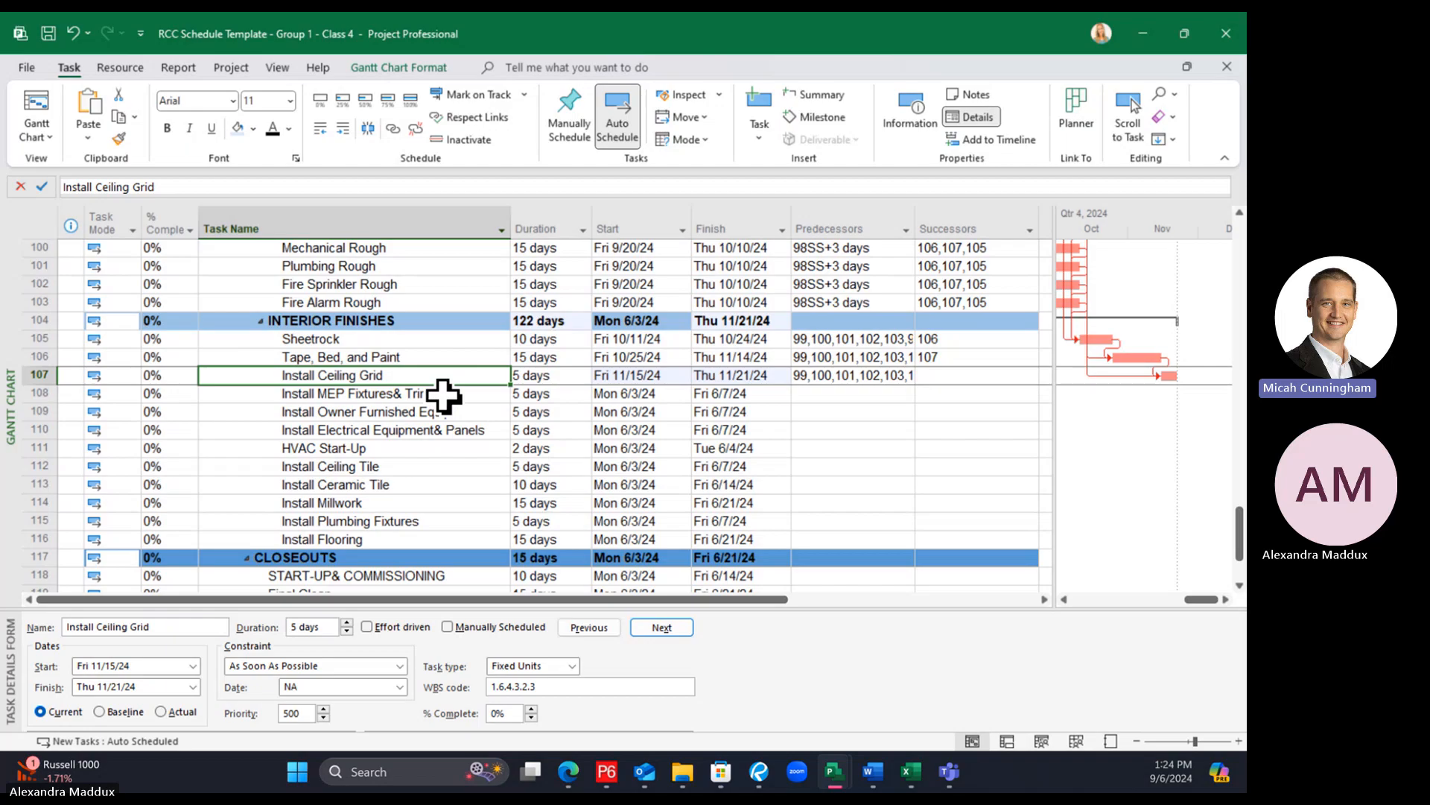
pyautogui.click(444, 395)
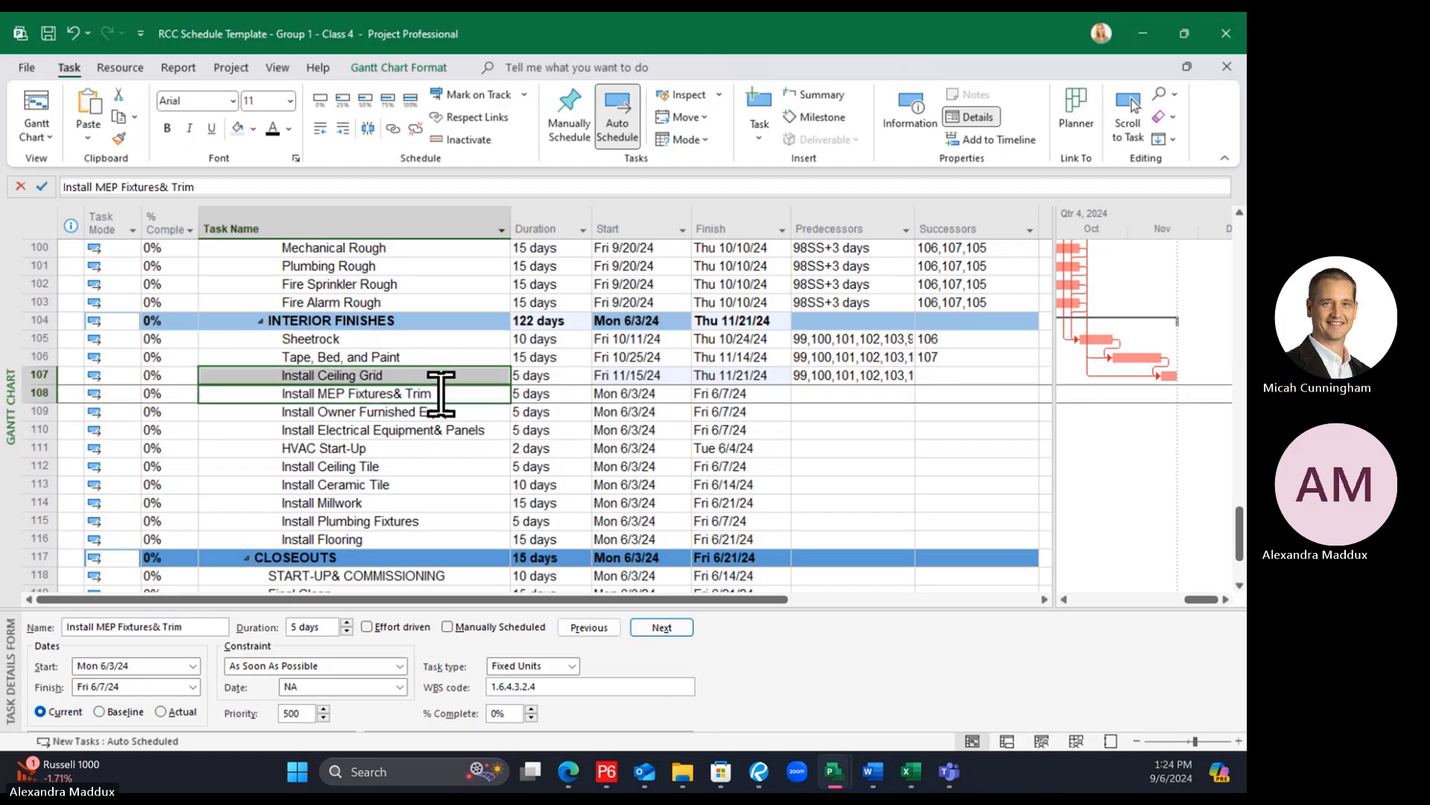
pyautogui.keyDown('ctrl'); pyautogui.click(390, 467); pyautogui.keyUp('ctrl')
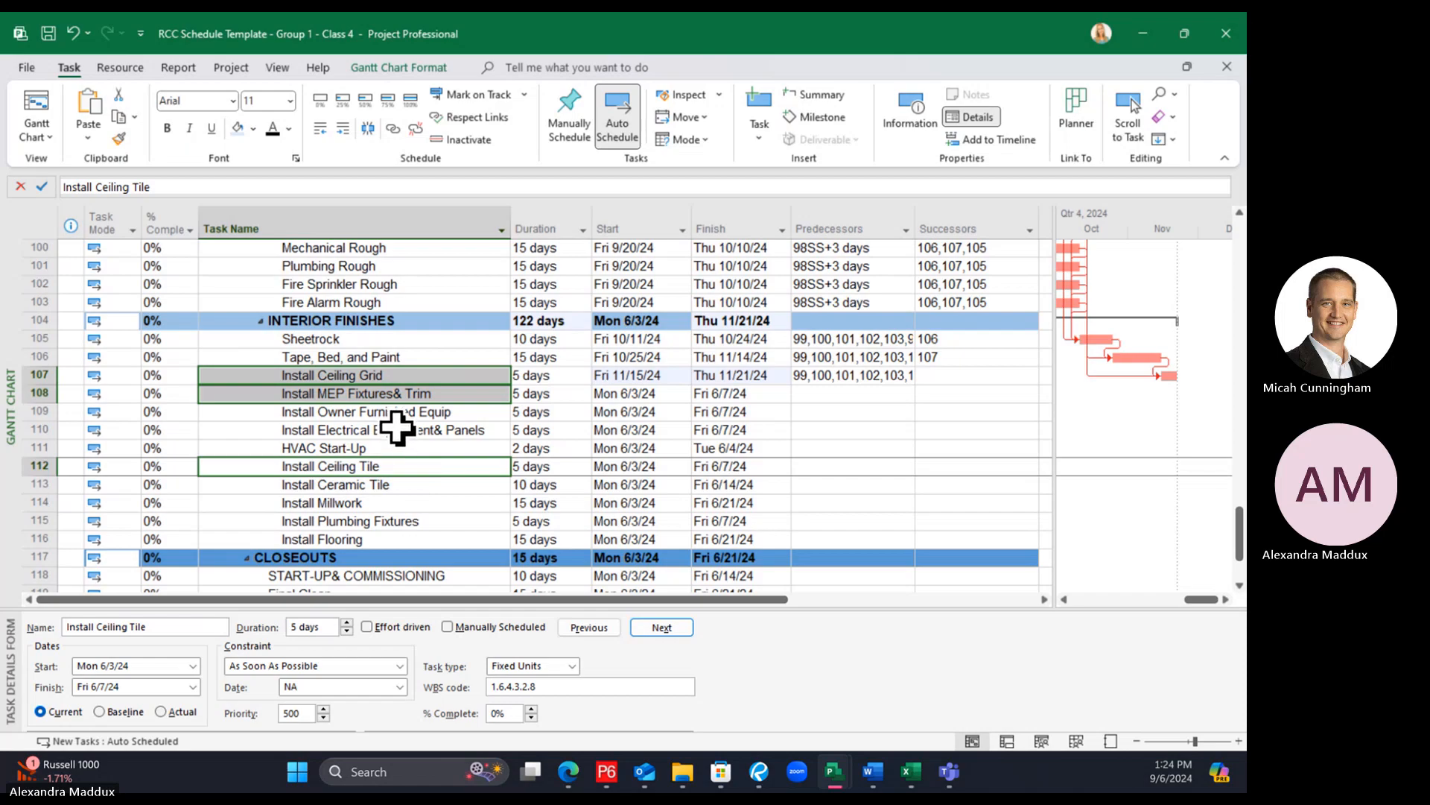
# Link Install Ceiling Grid, Install MEP Fixtures & Trim, and Install Ceiling Tile in that order
pyautogui.moveTo(382, 377); pyautogui.dragTo(380, 376)
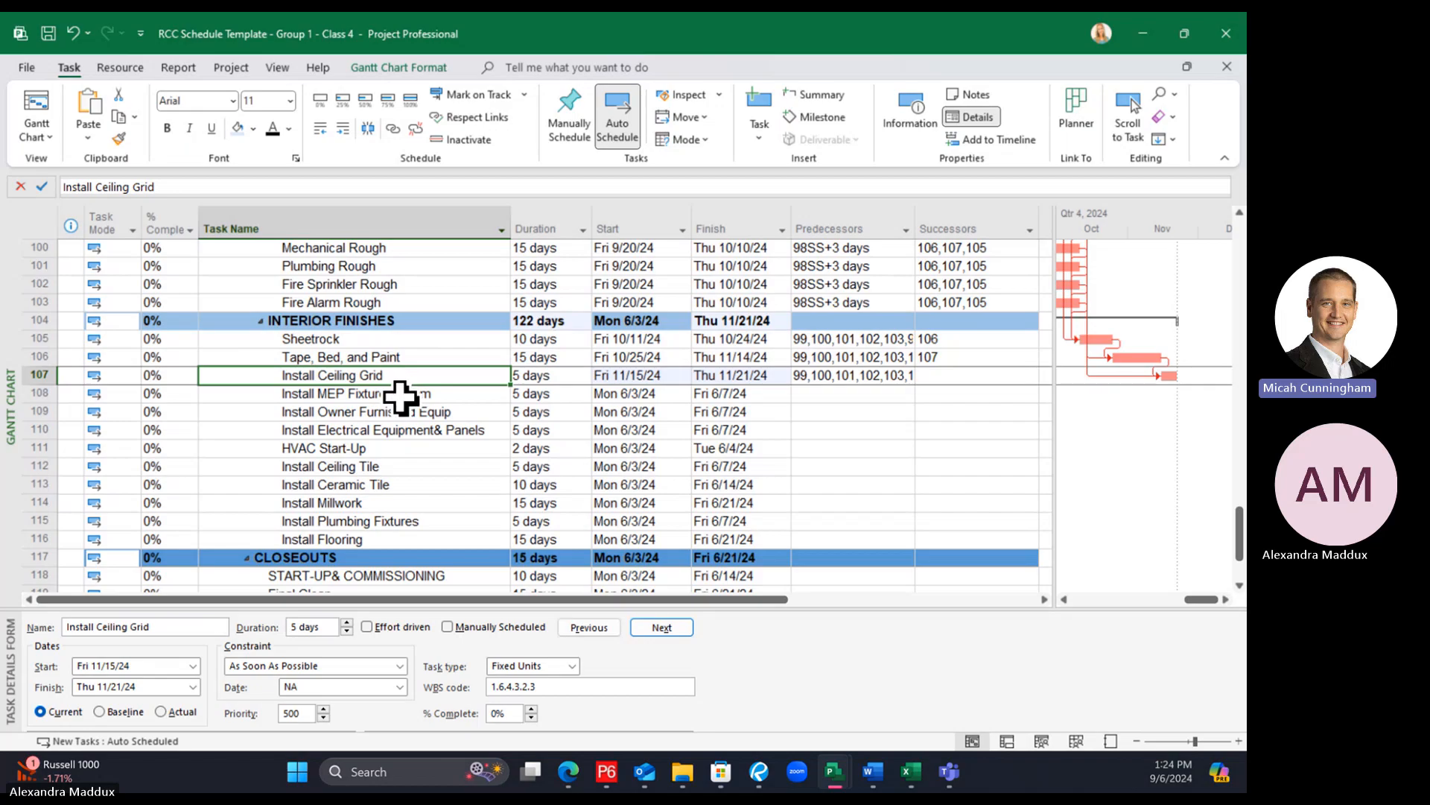
pyautogui.click(401, 397)
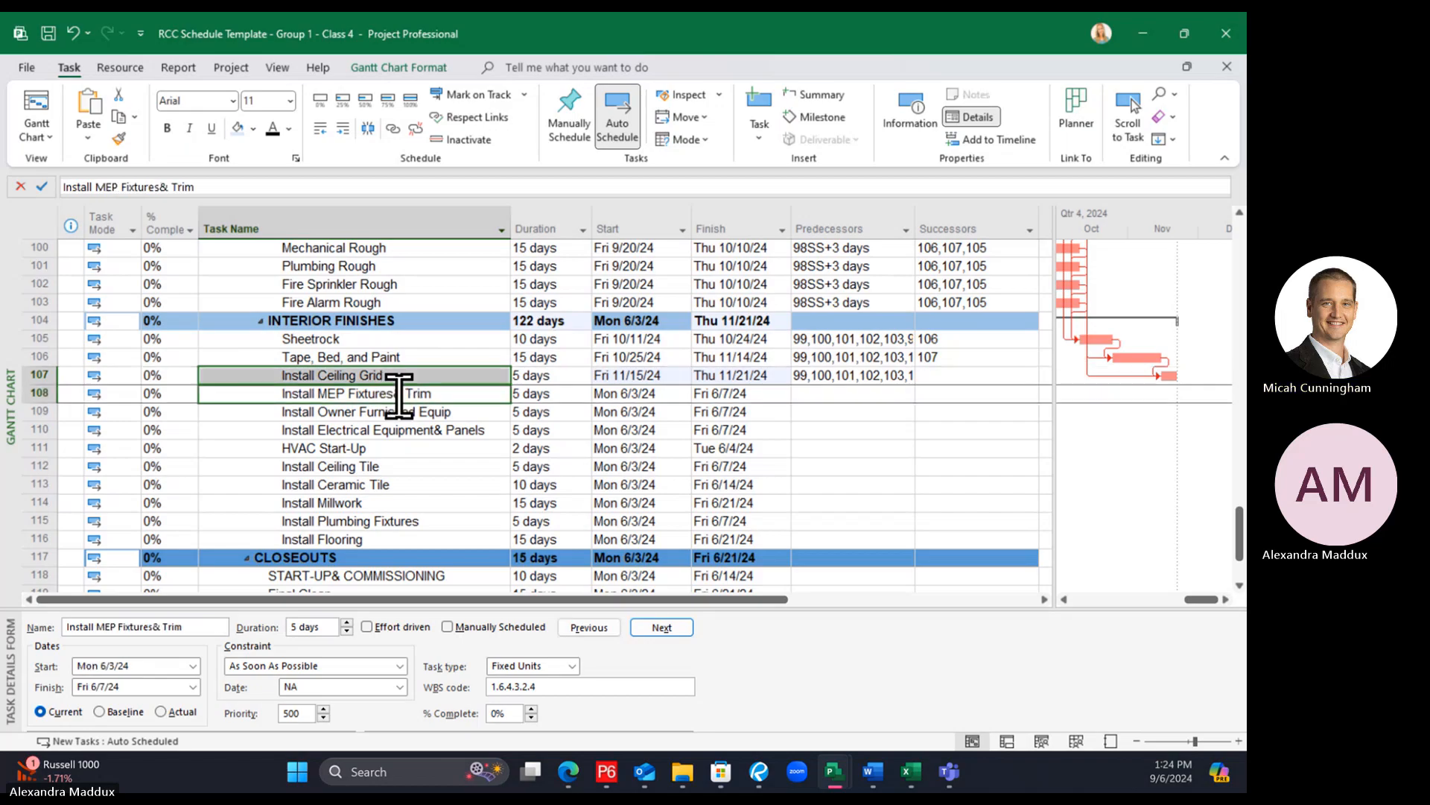
pyautogui.keyDown('ctrl'); pyautogui.click(380, 467); pyautogui.keyUp('ctrl')
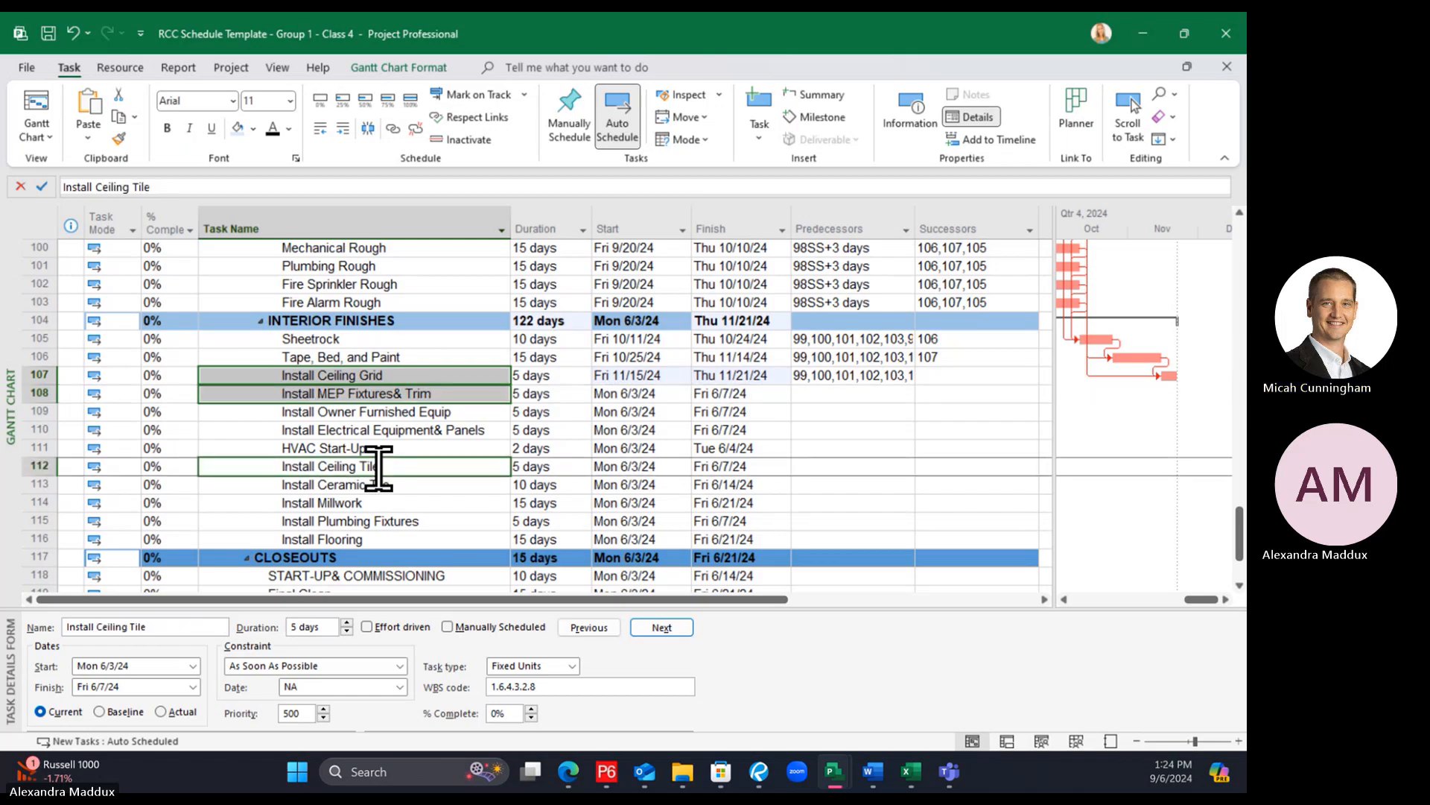
pyautogui.click(393, 129)
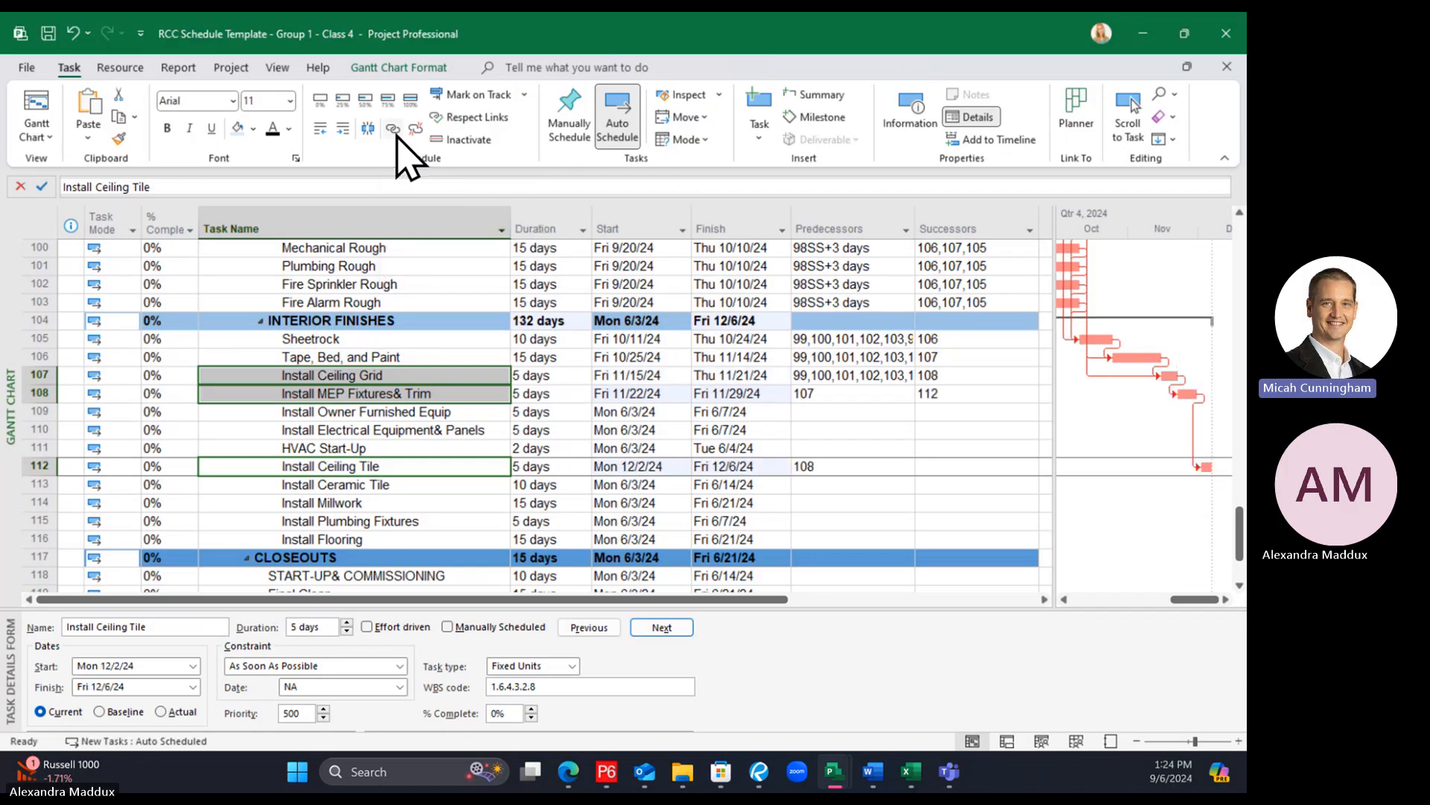
pyautogui.click(1226, 600)
pyautogui.click(1064, 600)
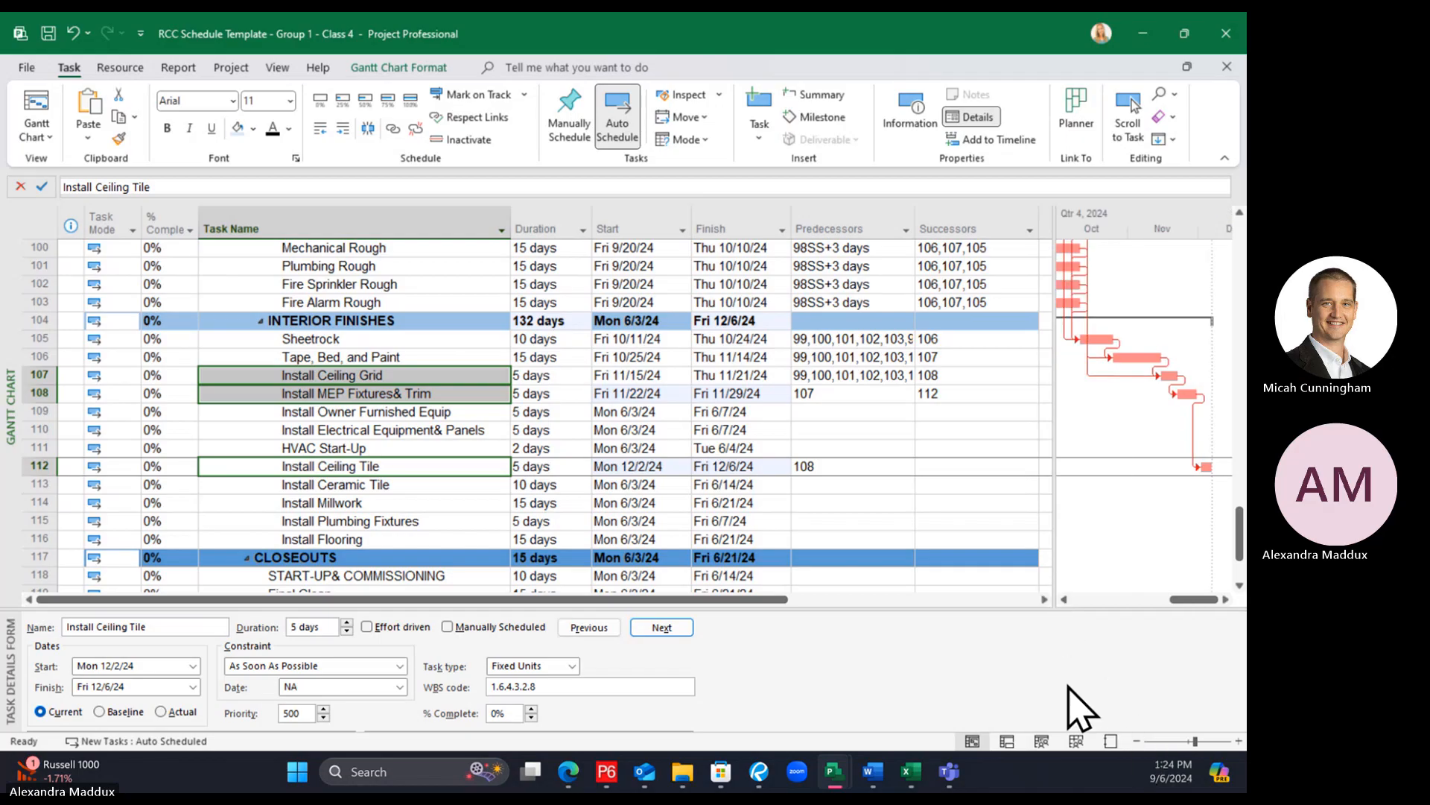
pyautogui.click(396, 485)
pyautogui.click(388, 469)
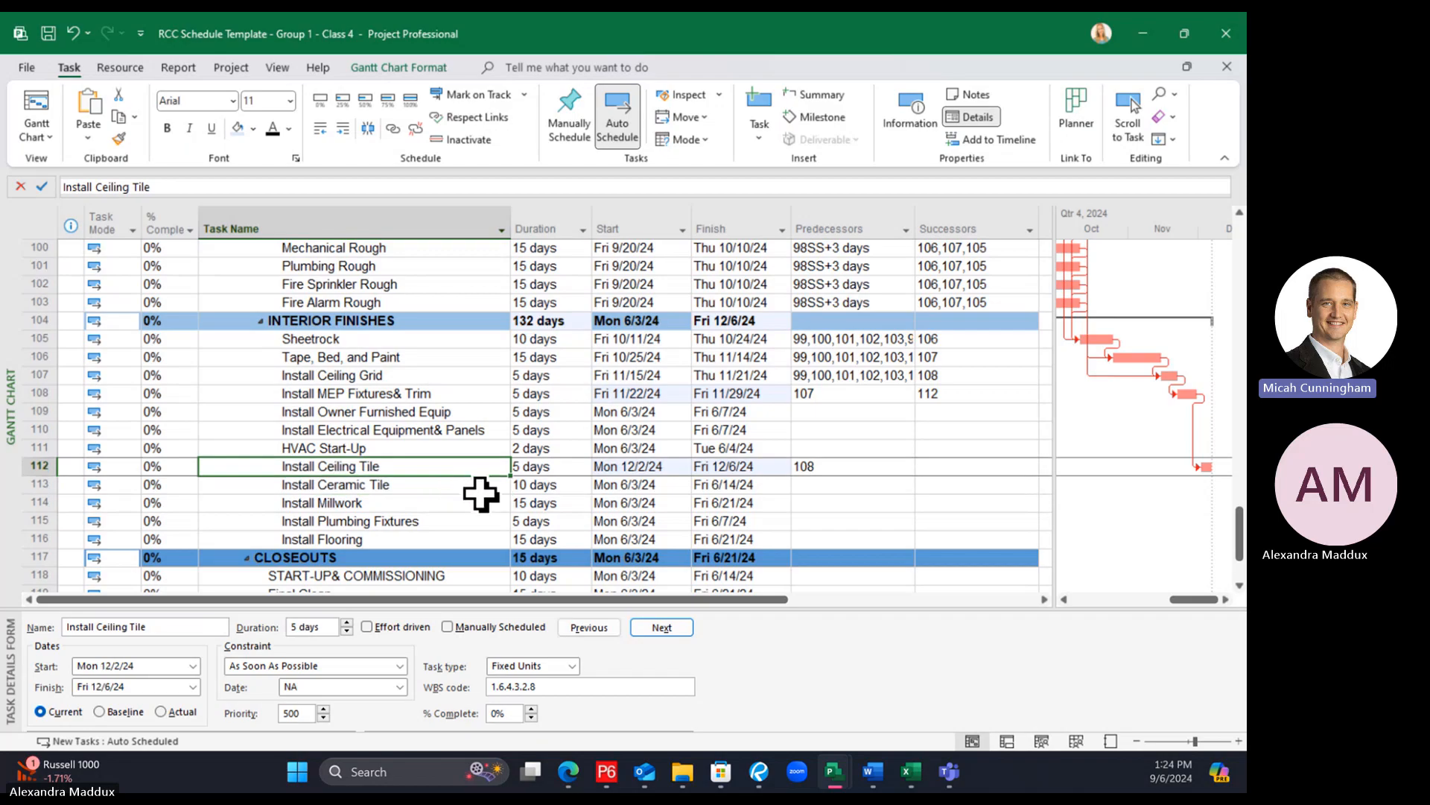
pyautogui.click(402, 504)
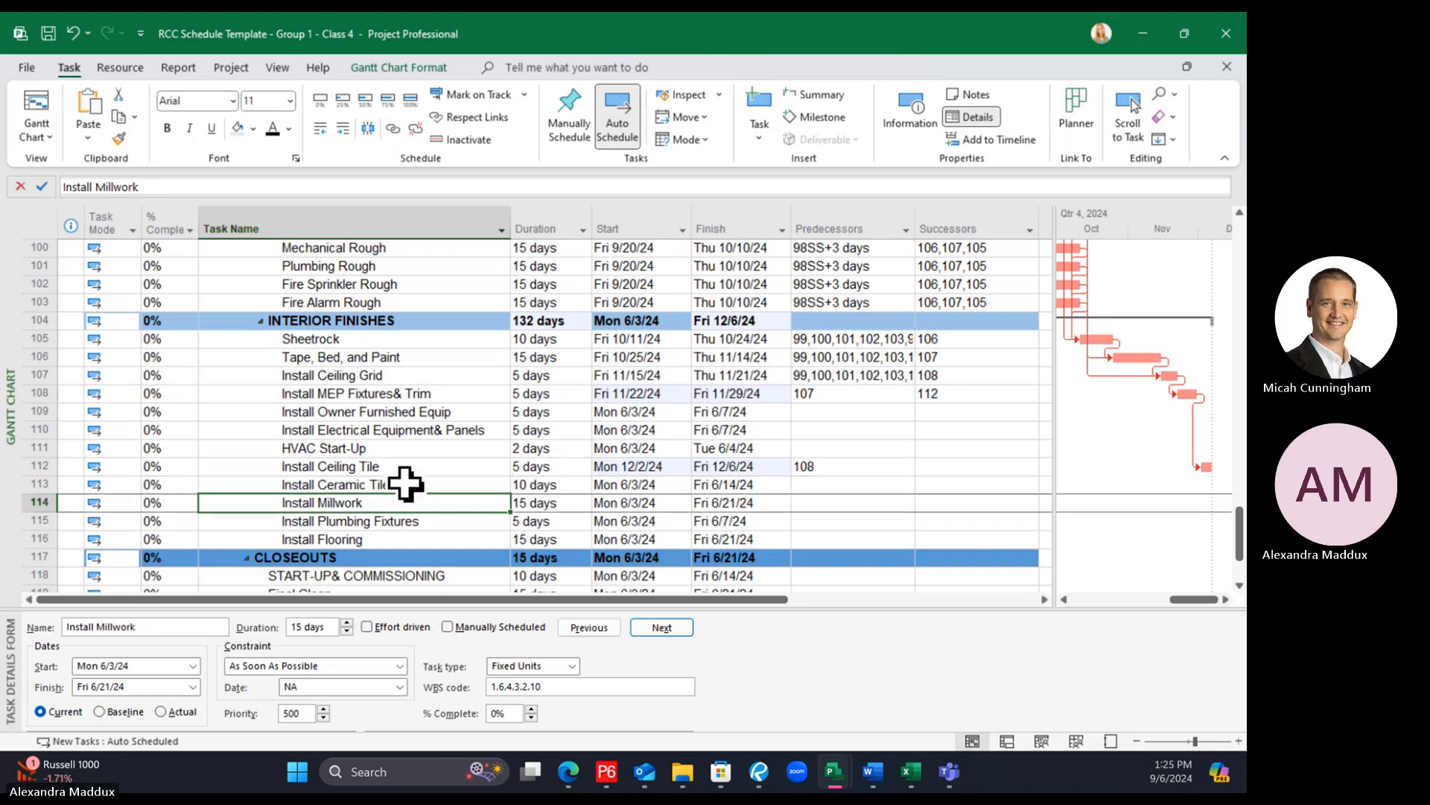
pyautogui.click(406, 467)
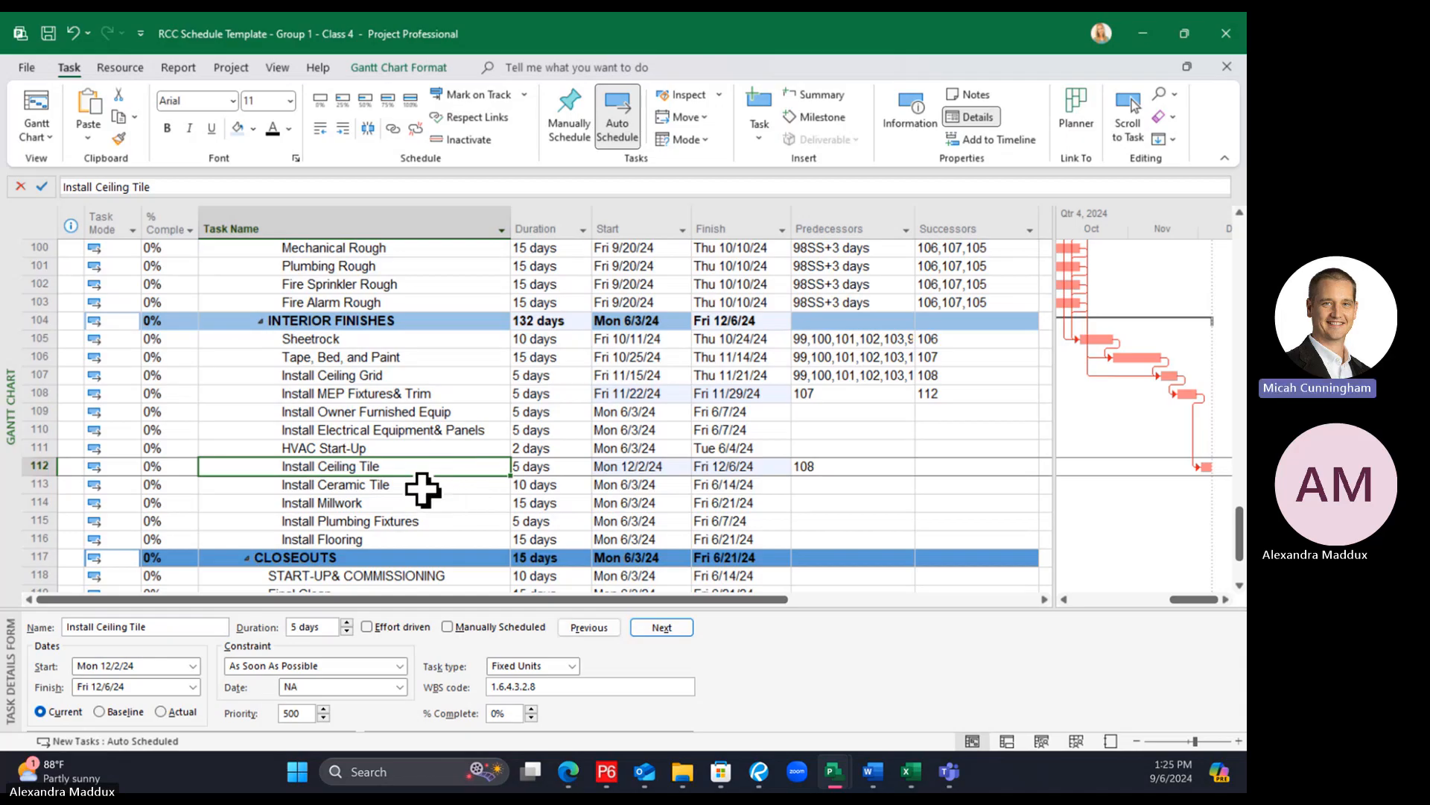
pyautogui.keyDown('shift'); pyautogui.click(398, 489); pyautogui.keyUp('shift')
pyautogui.click(408, 518)
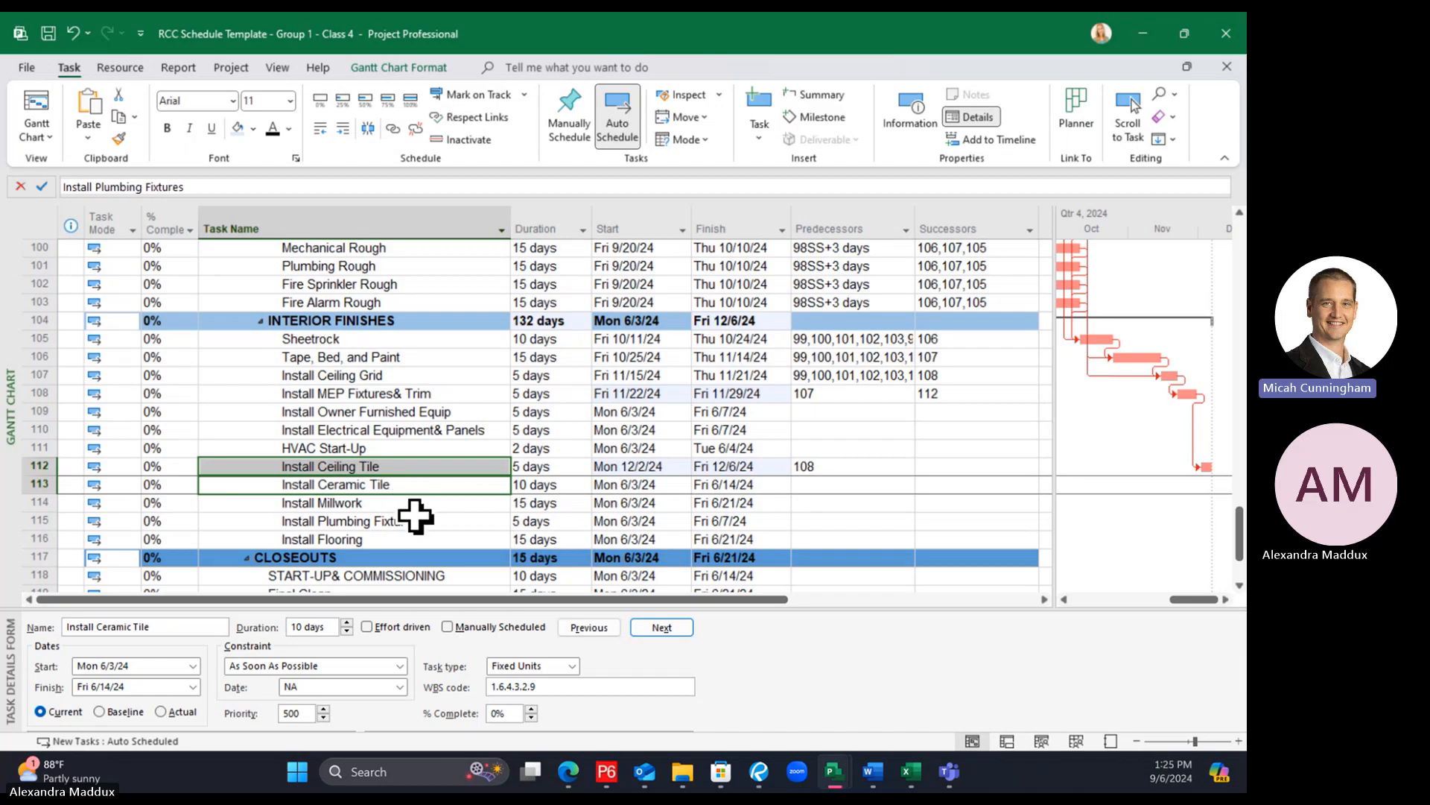
# Link Install Ceiling Tile, Install Ceramic Tile, Install Millwork, Install Plumbing Fixtures, and Install Flooring in that order
pyautogui.click(409, 469)
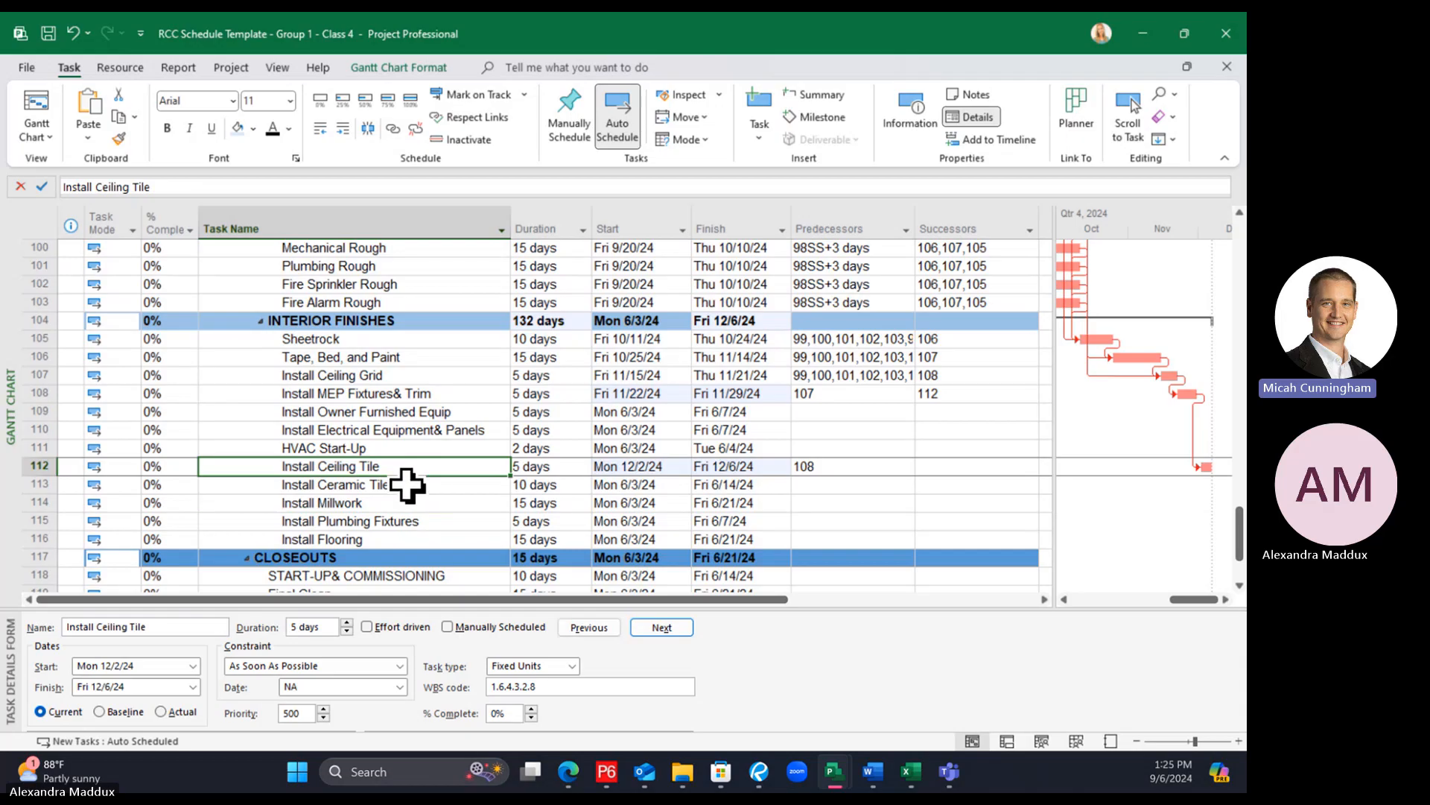
pyautogui.keyDown('ctrl'); pyautogui.click(407, 485); pyautogui.keyUp('ctrl')
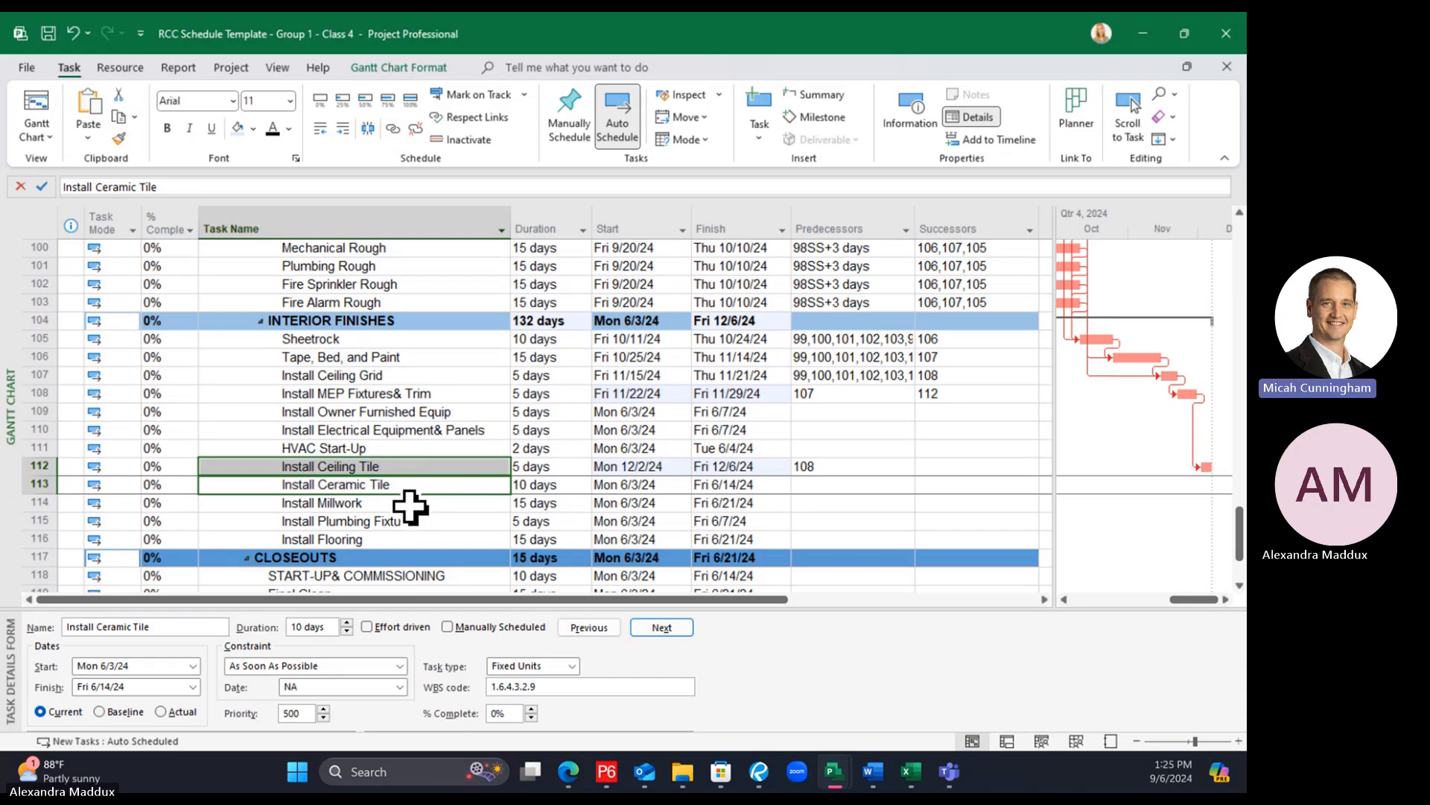
pyautogui.keyDown('ctrl'); pyautogui.click(410, 505); pyautogui.keyUp('ctrl')
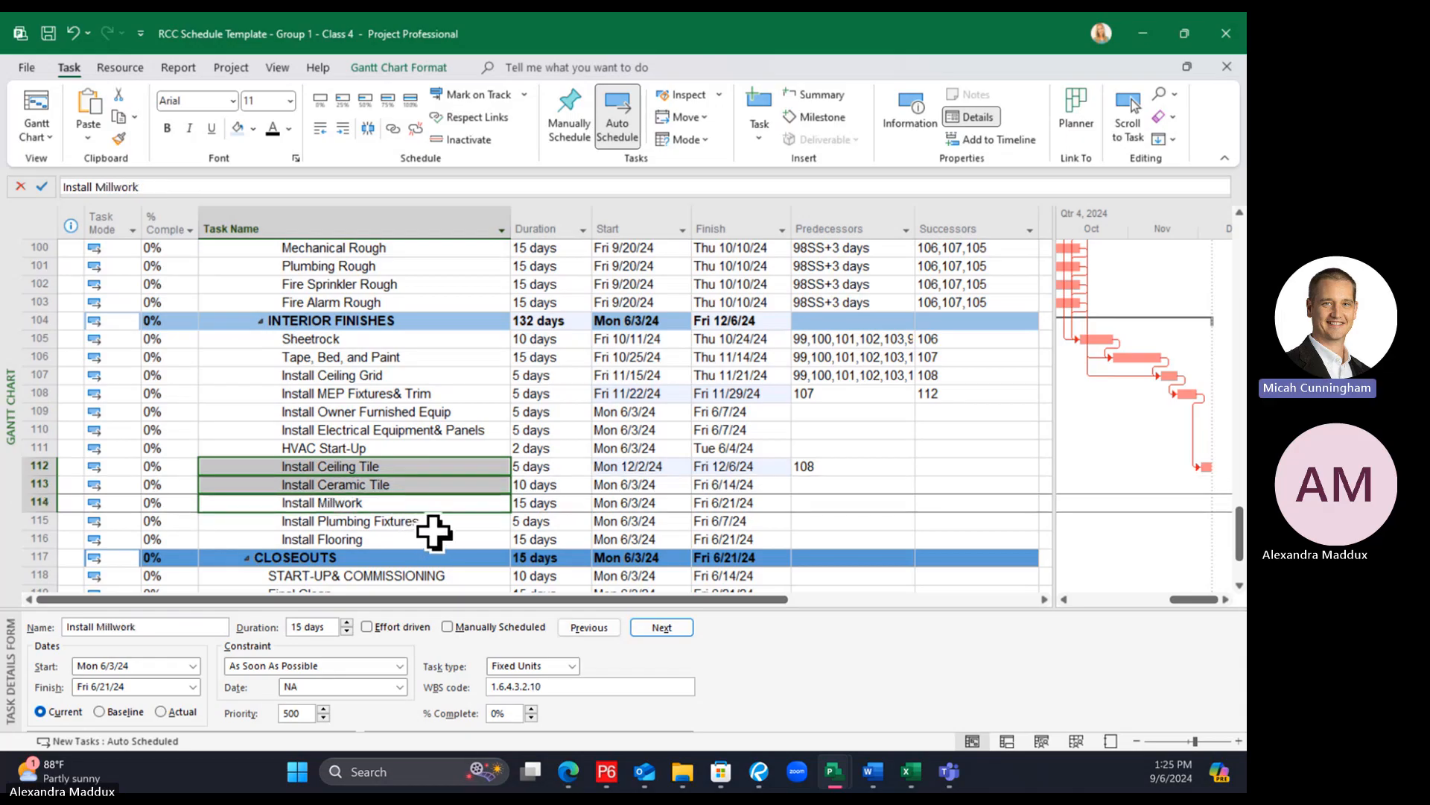
pyautogui.keyDown('ctrl'); pyautogui.click(437, 521); pyautogui.keyUp('ctrl')
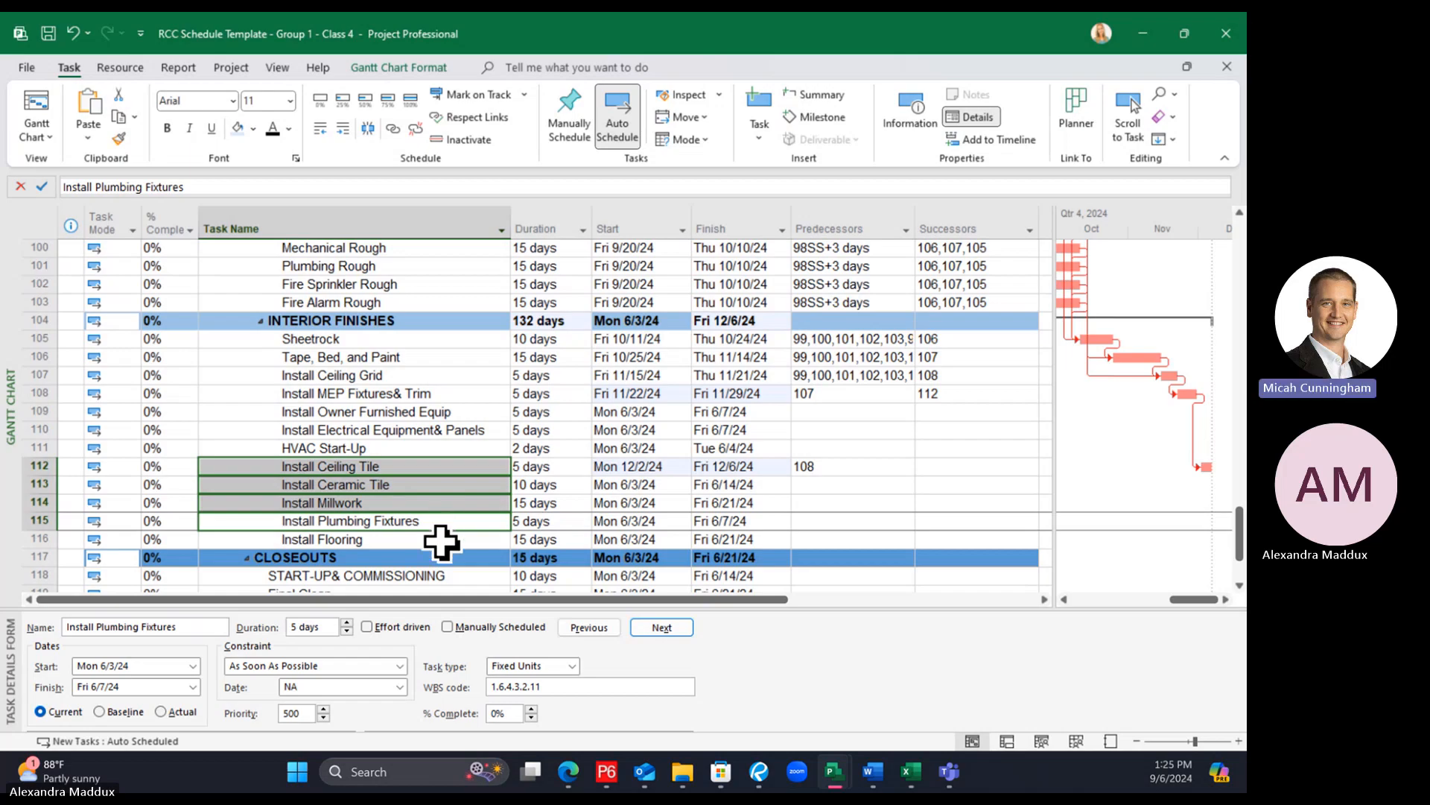
pyautogui.keyDown('ctrl'); pyautogui.click(440, 539); pyautogui.keyUp('ctrl')
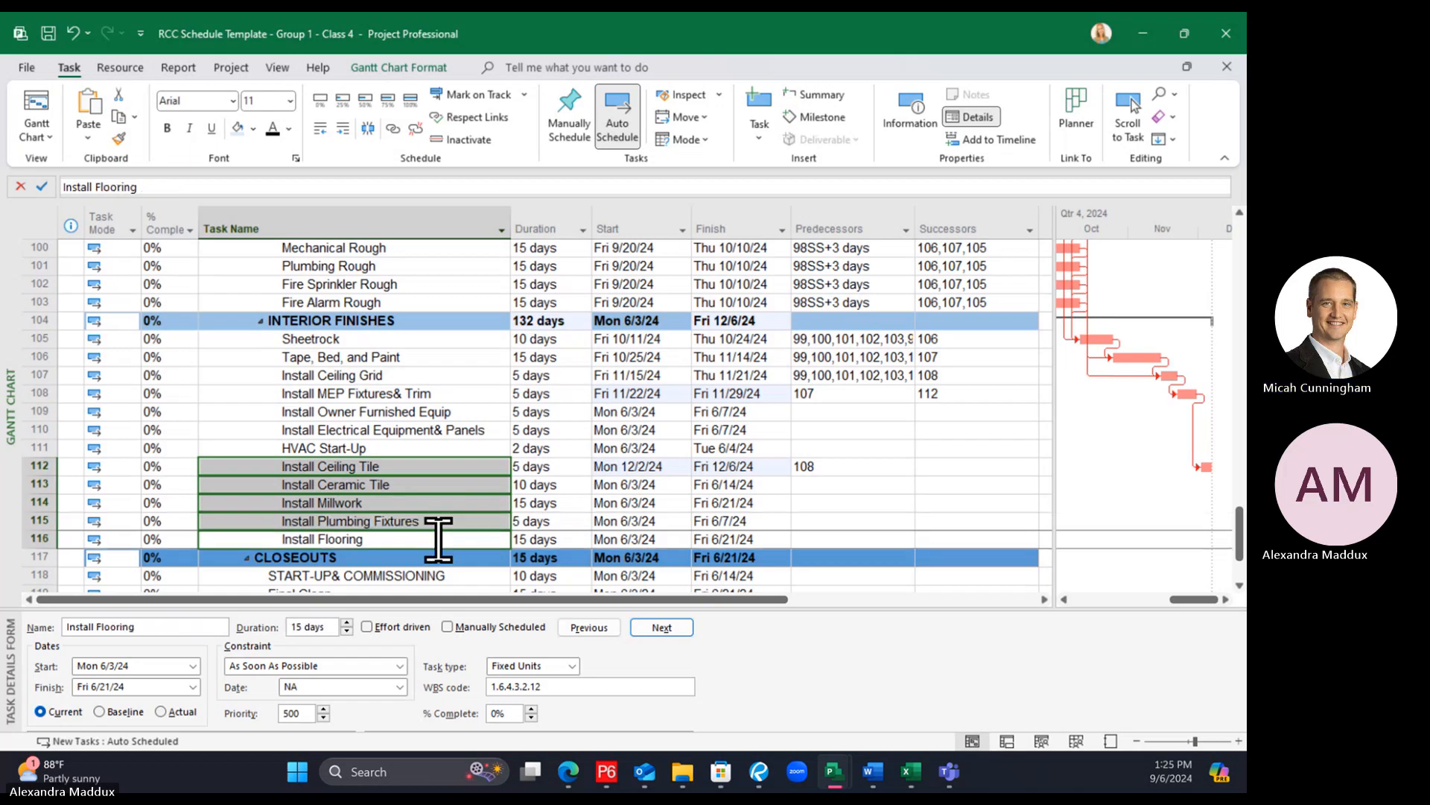
pyautogui.click(393, 131)
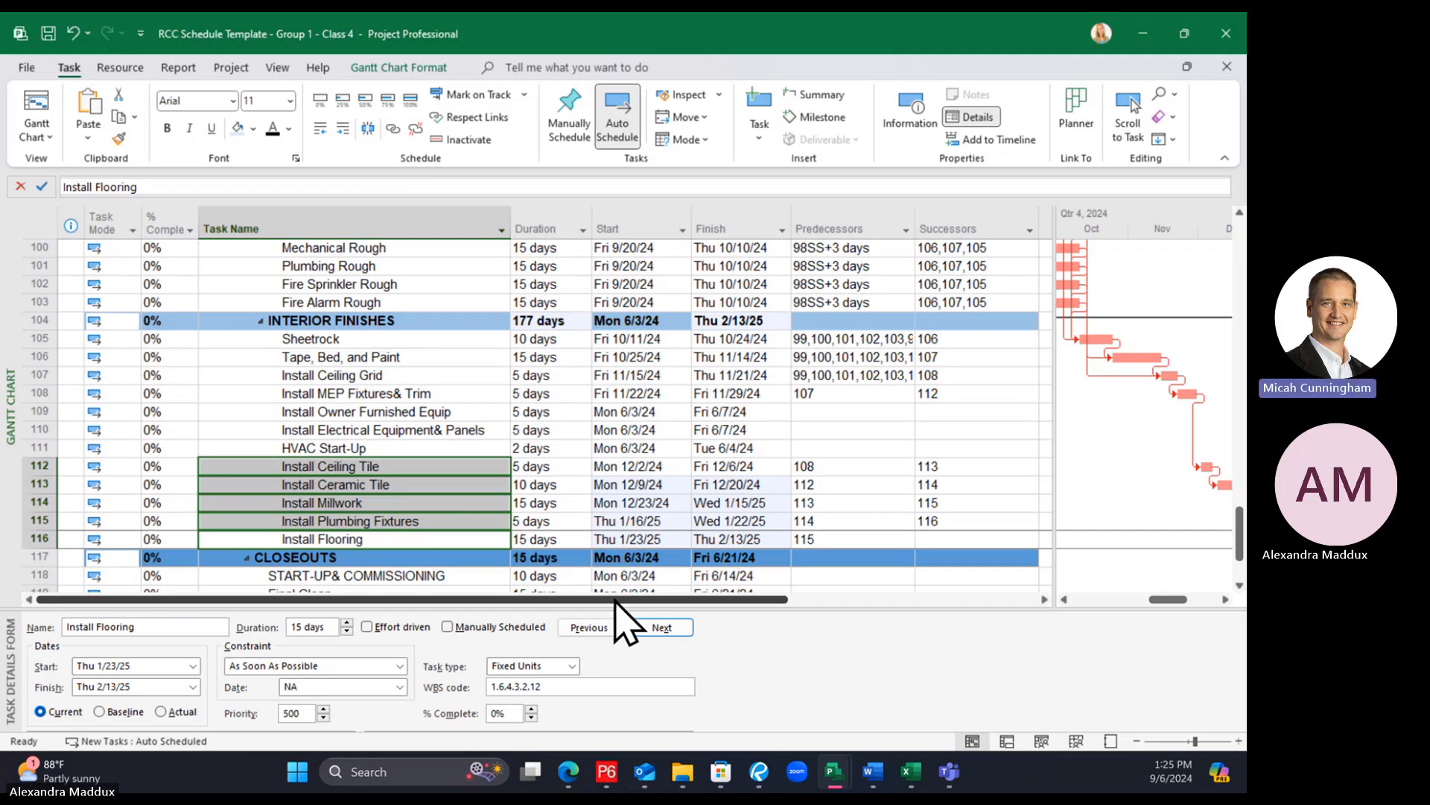
# Link Install Flooring to Install Owner Furnished Equip as its successor
pyautogui.click(542, 538)
pyautogui.click(431, 536)
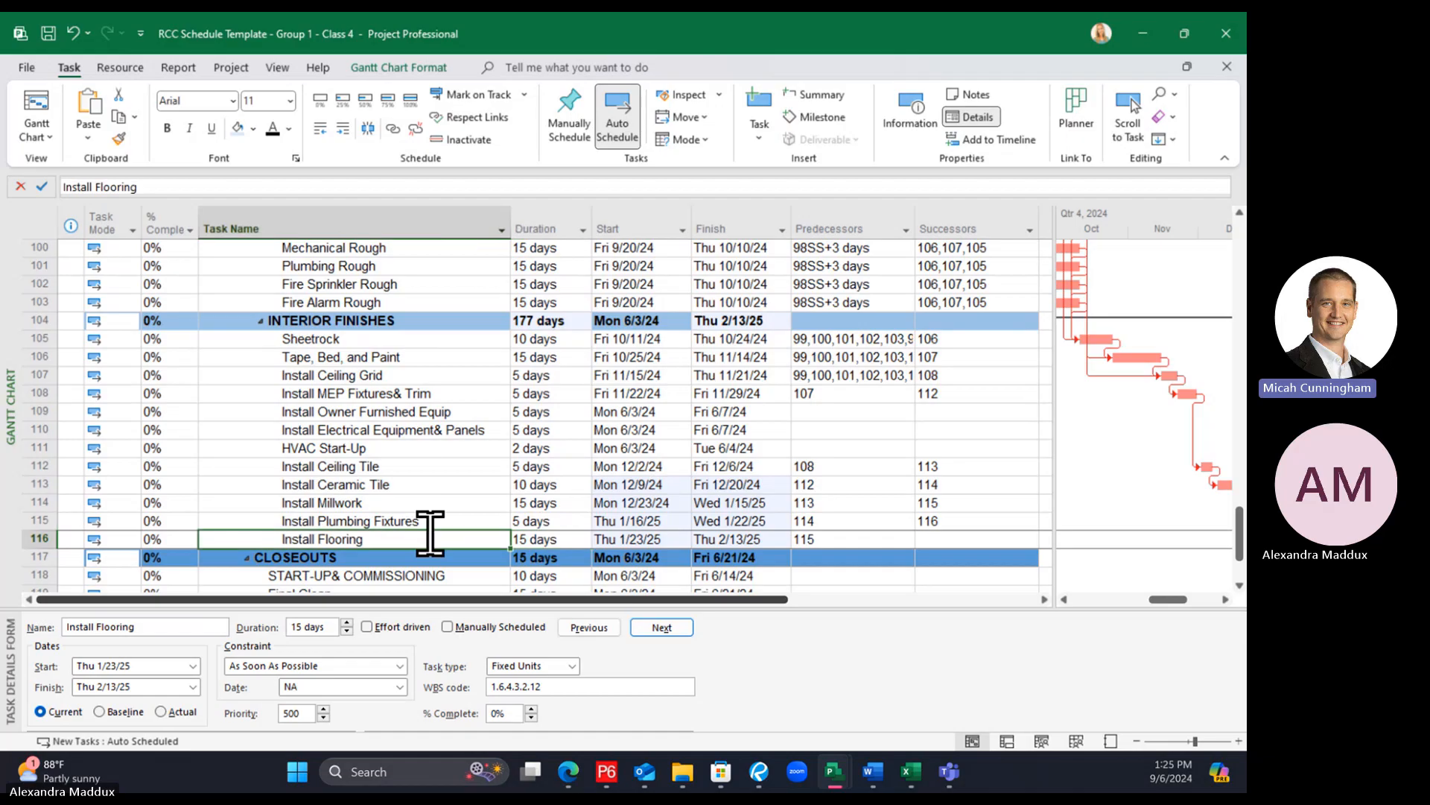
pyautogui.click(470, 410)
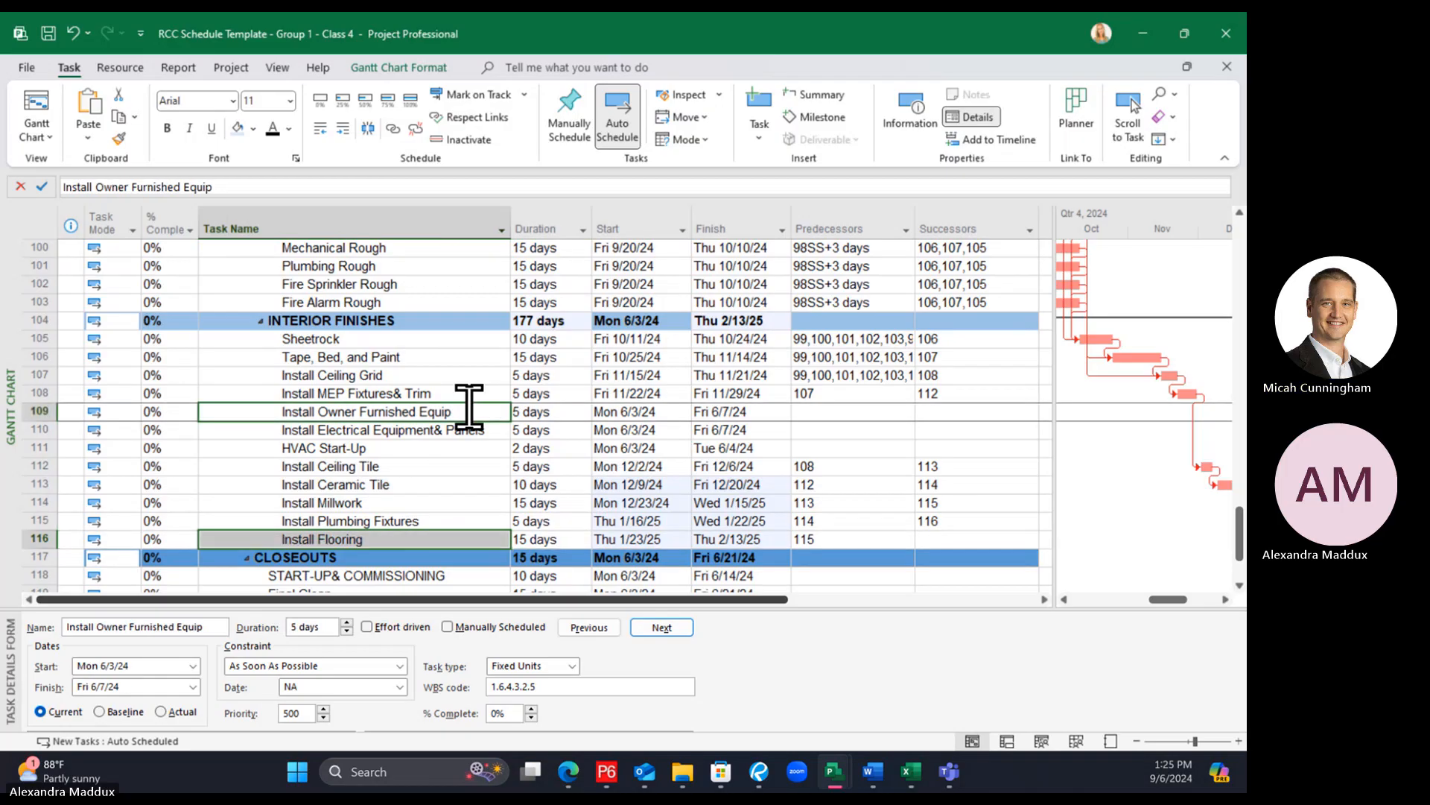
pyautogui.click(393, 128)
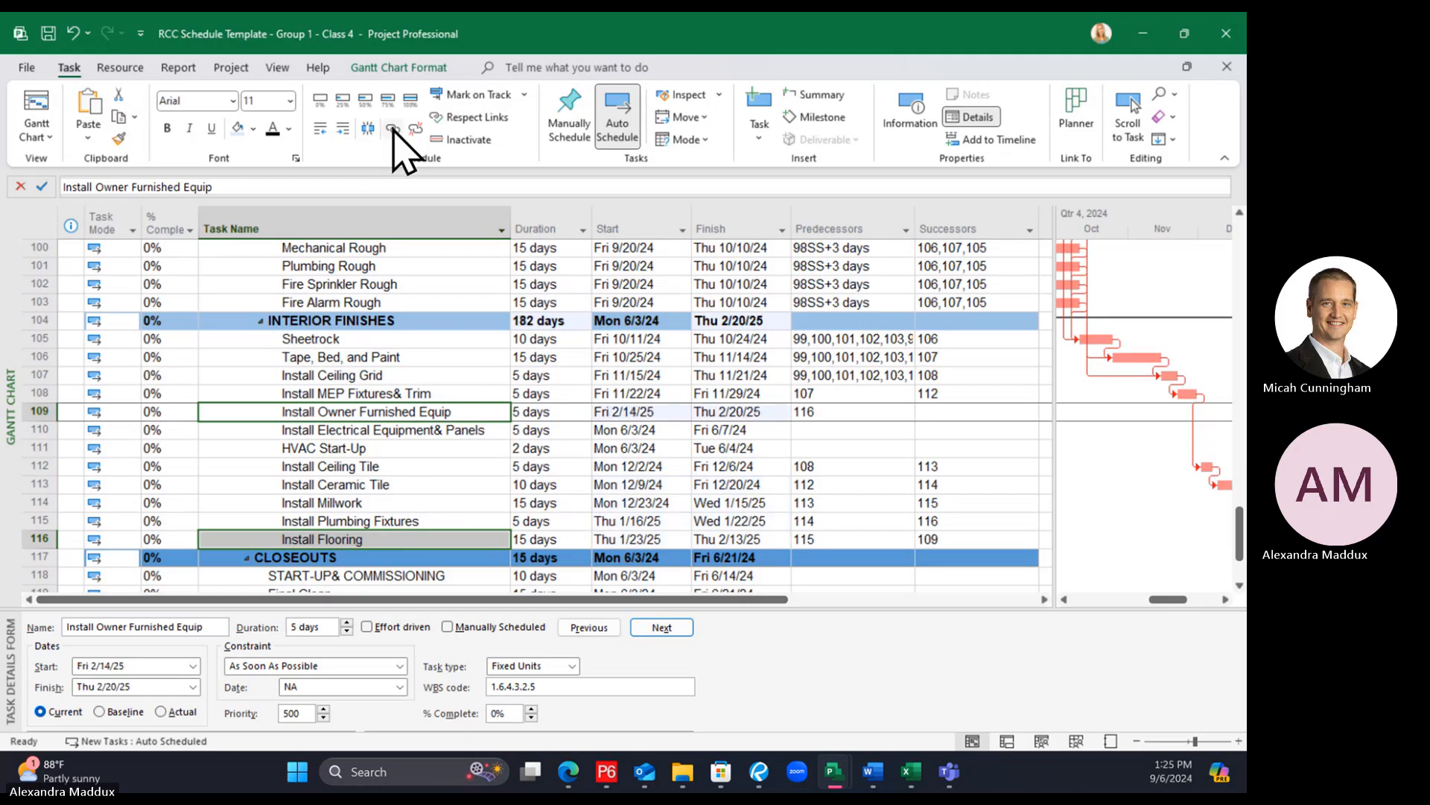
pyautogui.click(405, 517)
pyautogui.click(409, 537)
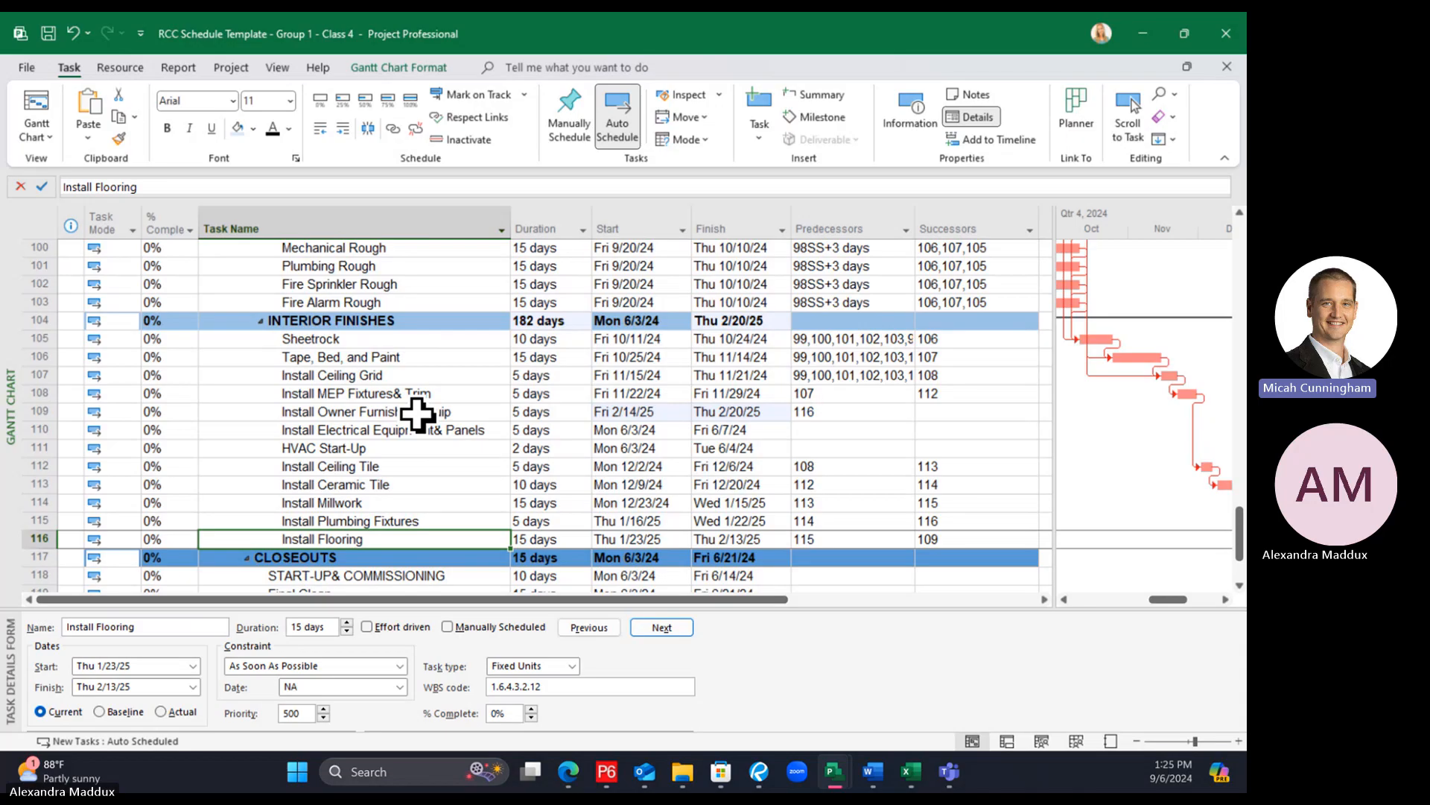
pyautogui.click(402, 506)
pyautogui.click(409, 536)
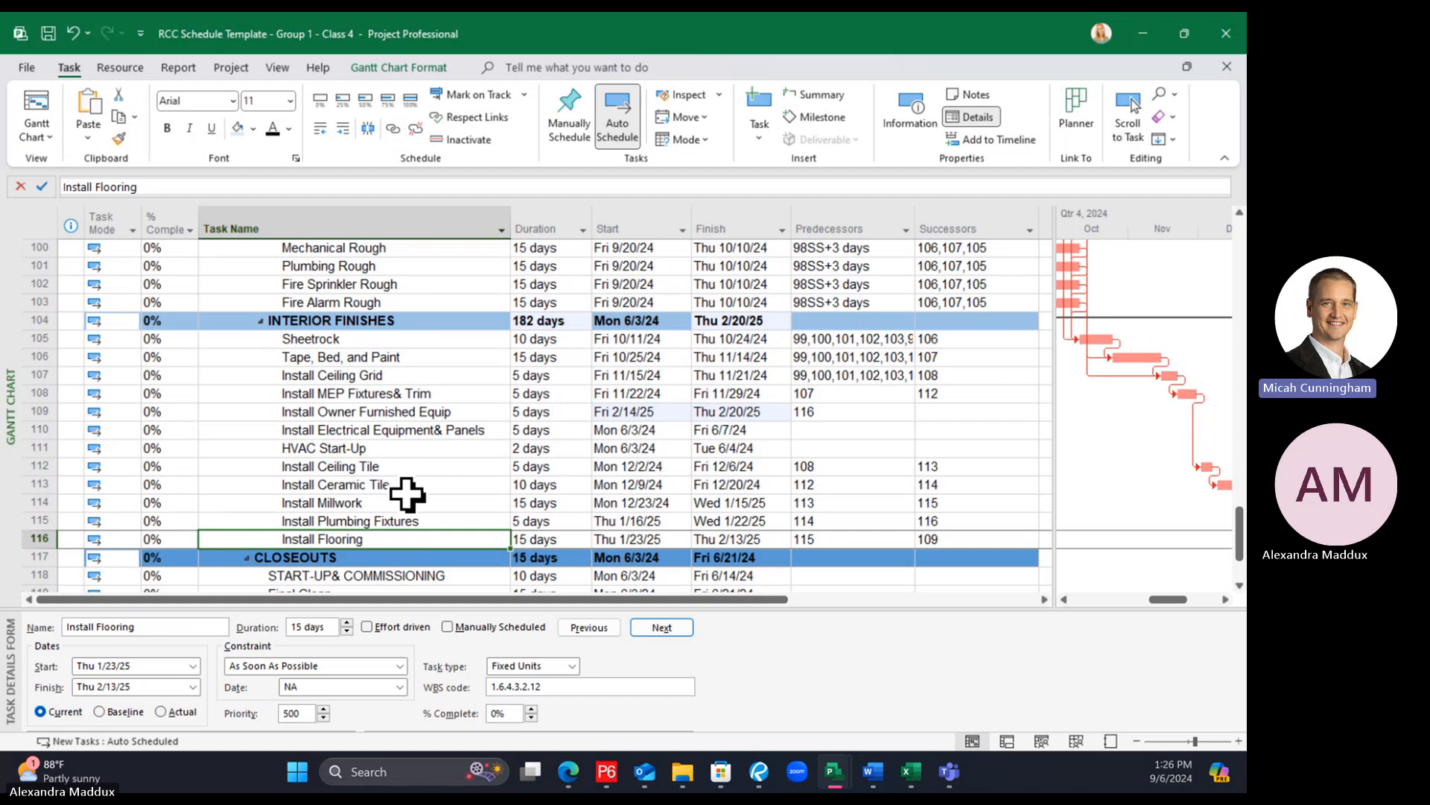
pyautogui.click(409, 412)
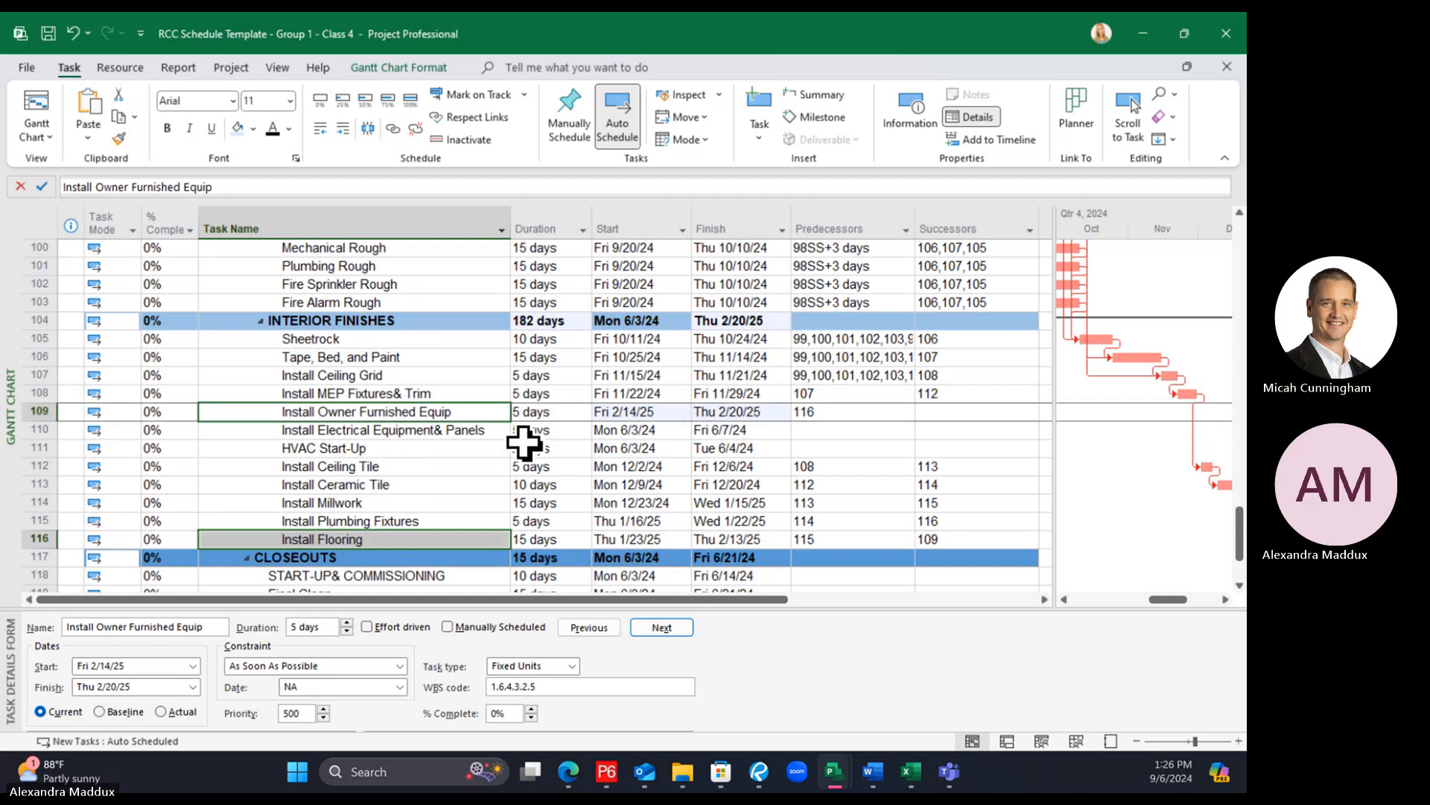
pyautogui.click(454, 430)
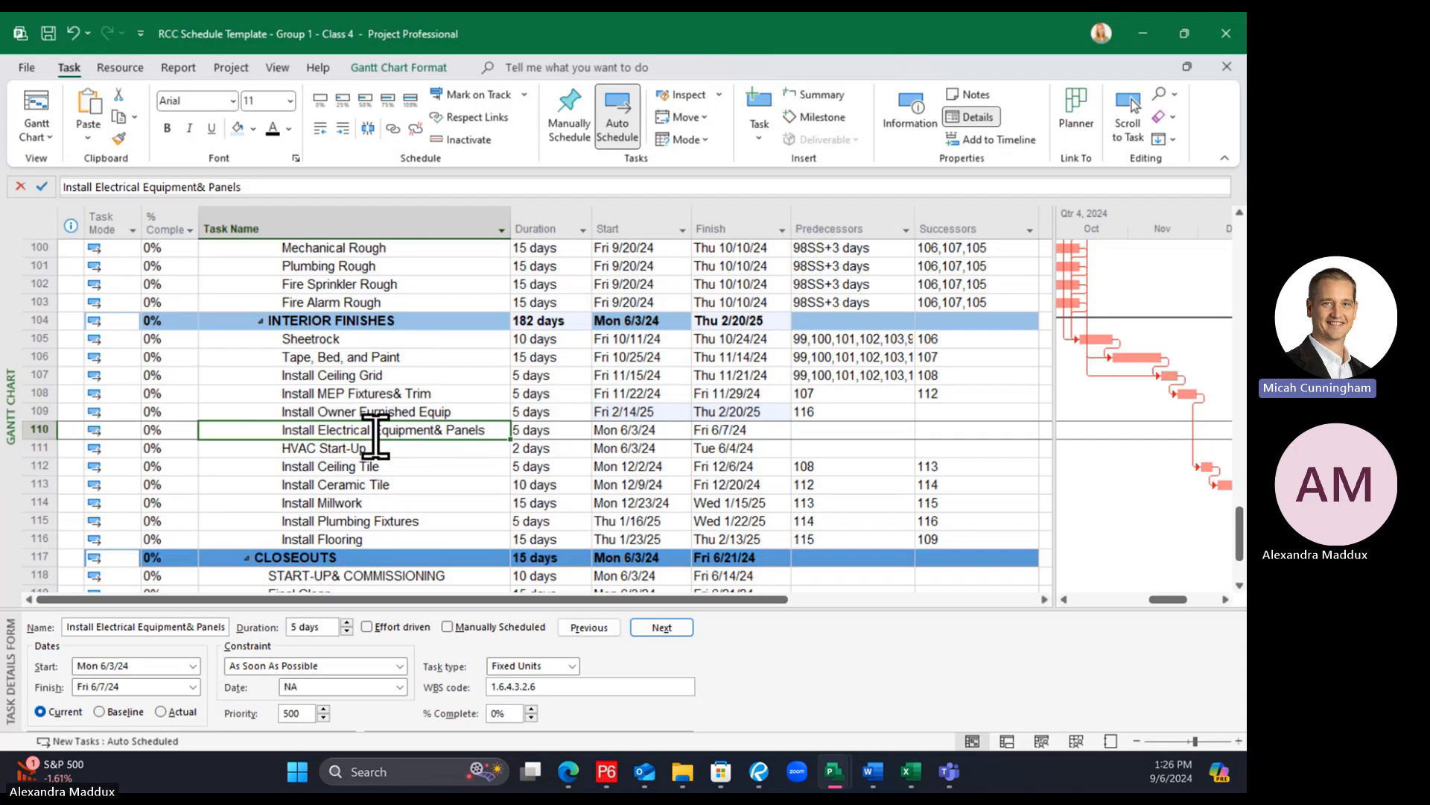
# Try moving the Install Owner Furnished Equip task row below Install Flooring, and undo each move
pyautogui.click(284, 411)
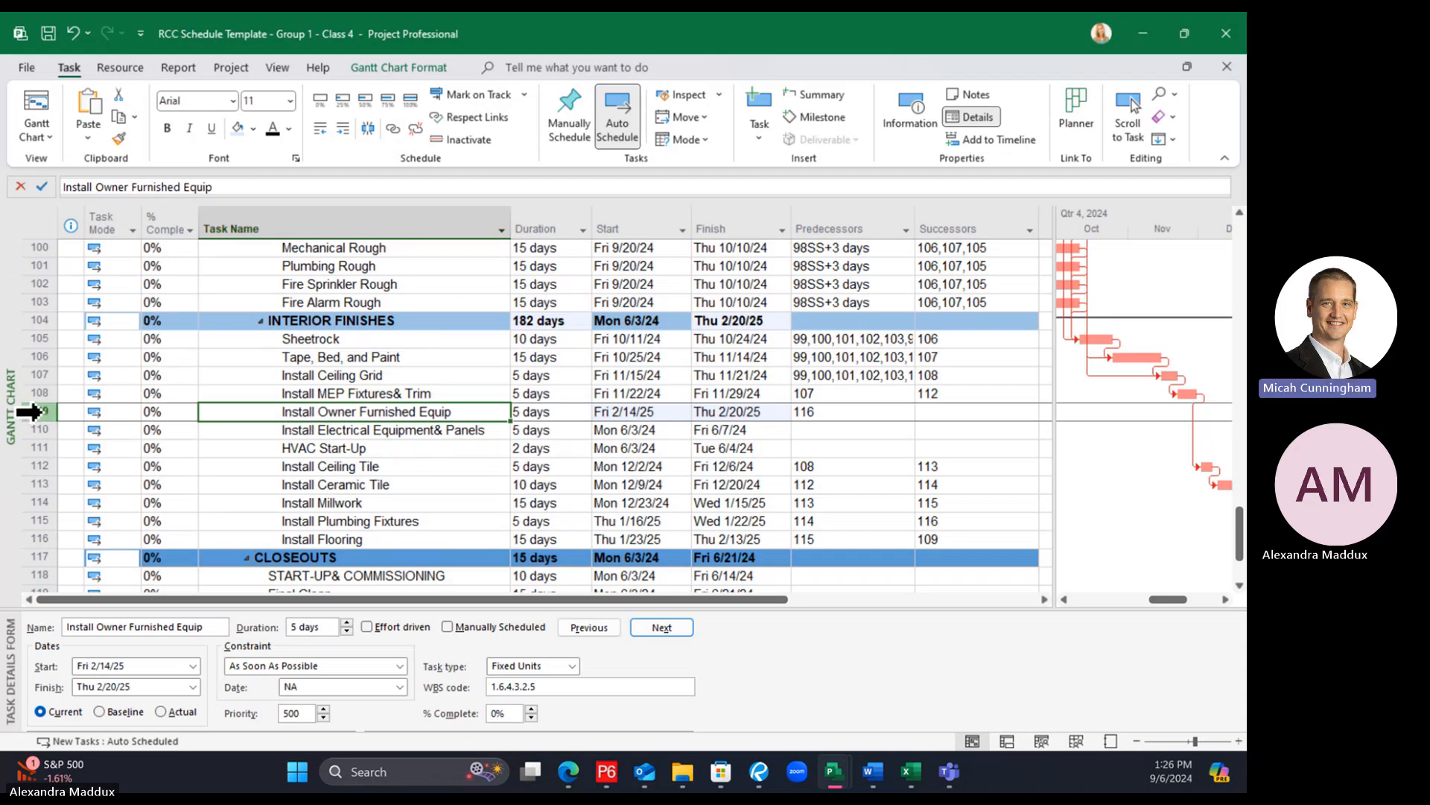
pyautogui.click(29, 411)
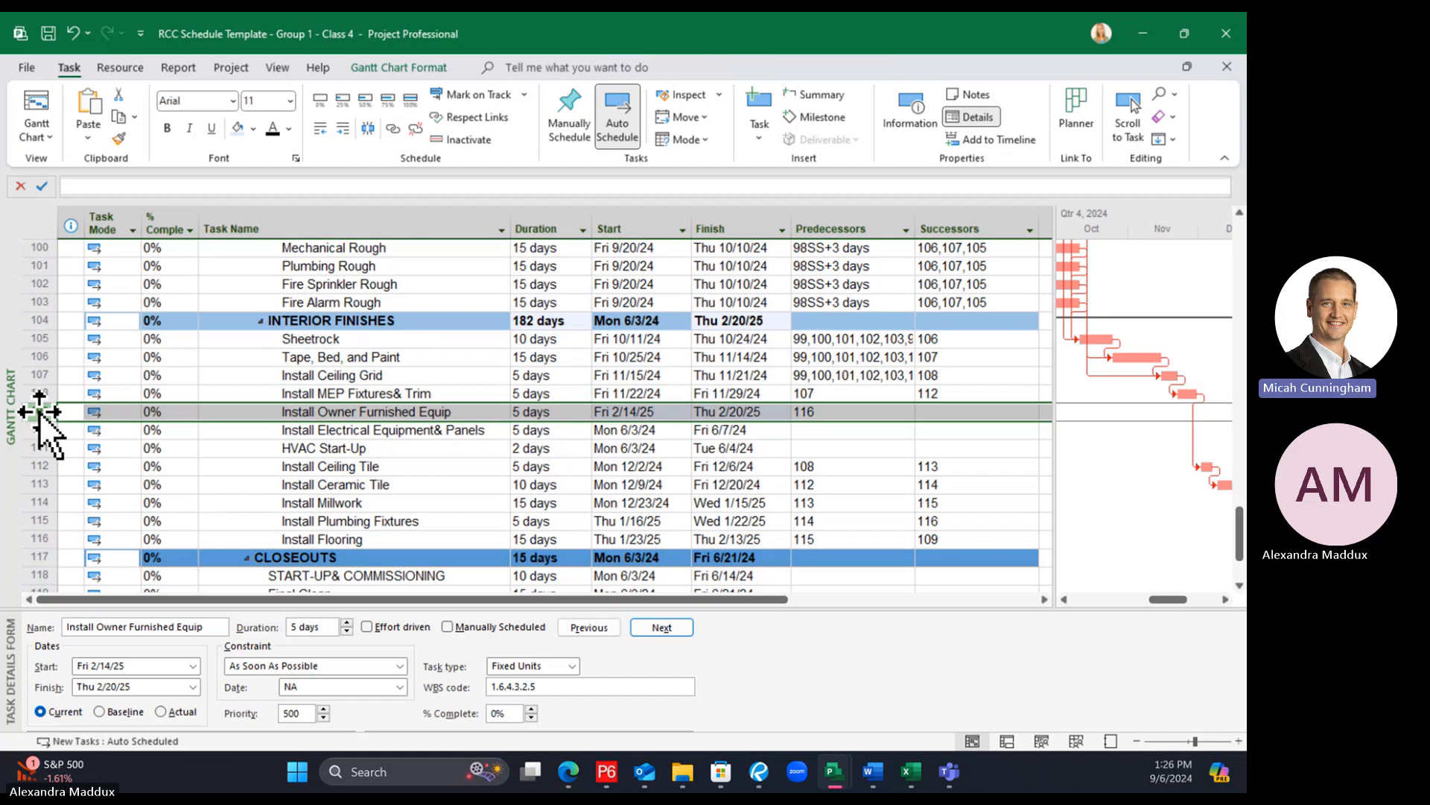
pyautogui.moveTo(40, 412); pyautogui.dragTo(35, 533)
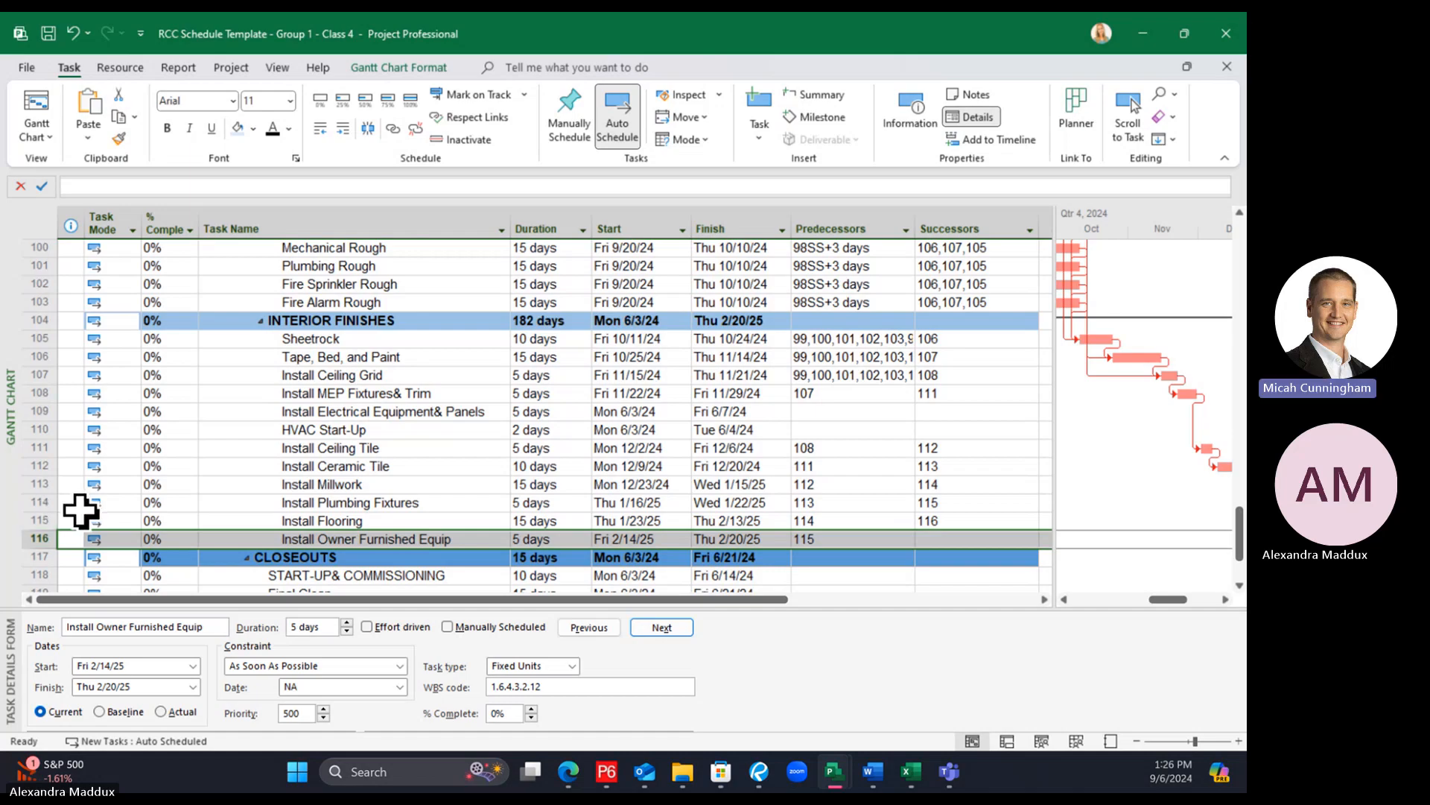
pyautogui.click(303, 502)
pyautogui.hotkey('ctrl', 'z')
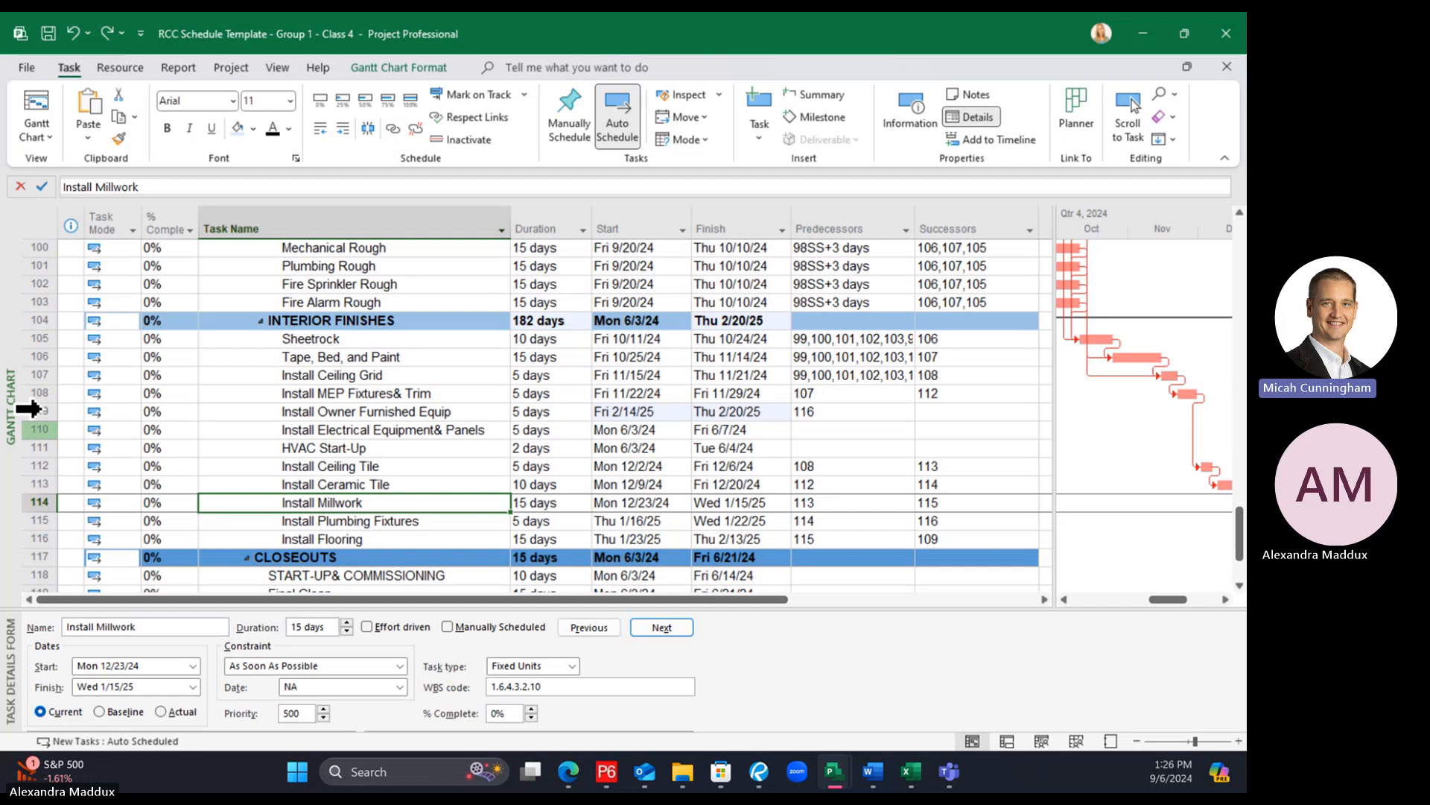
pyautogui.click(37, 411)
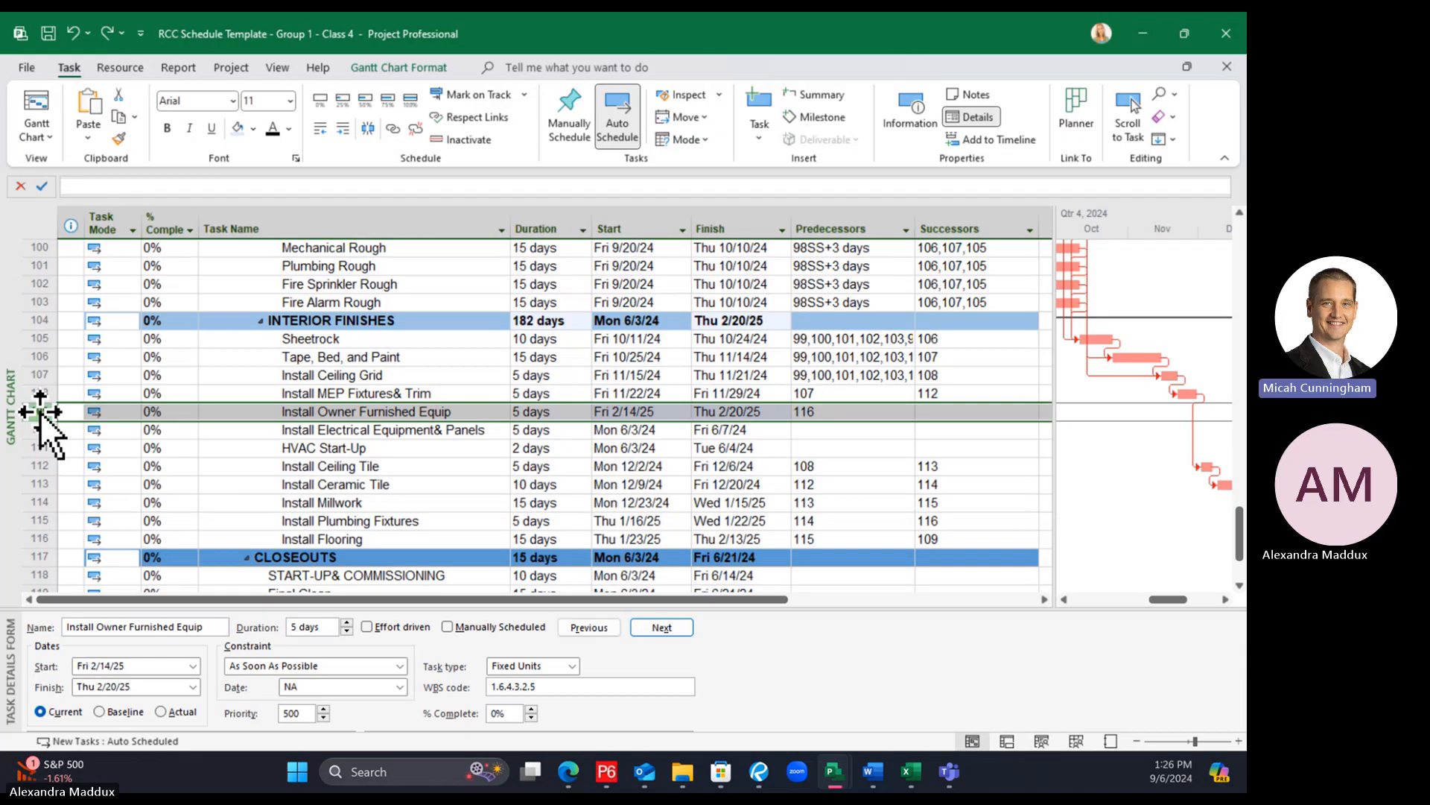
pyautogui.moveTo(40, 411); pyautogui.dragTo(33, 532)
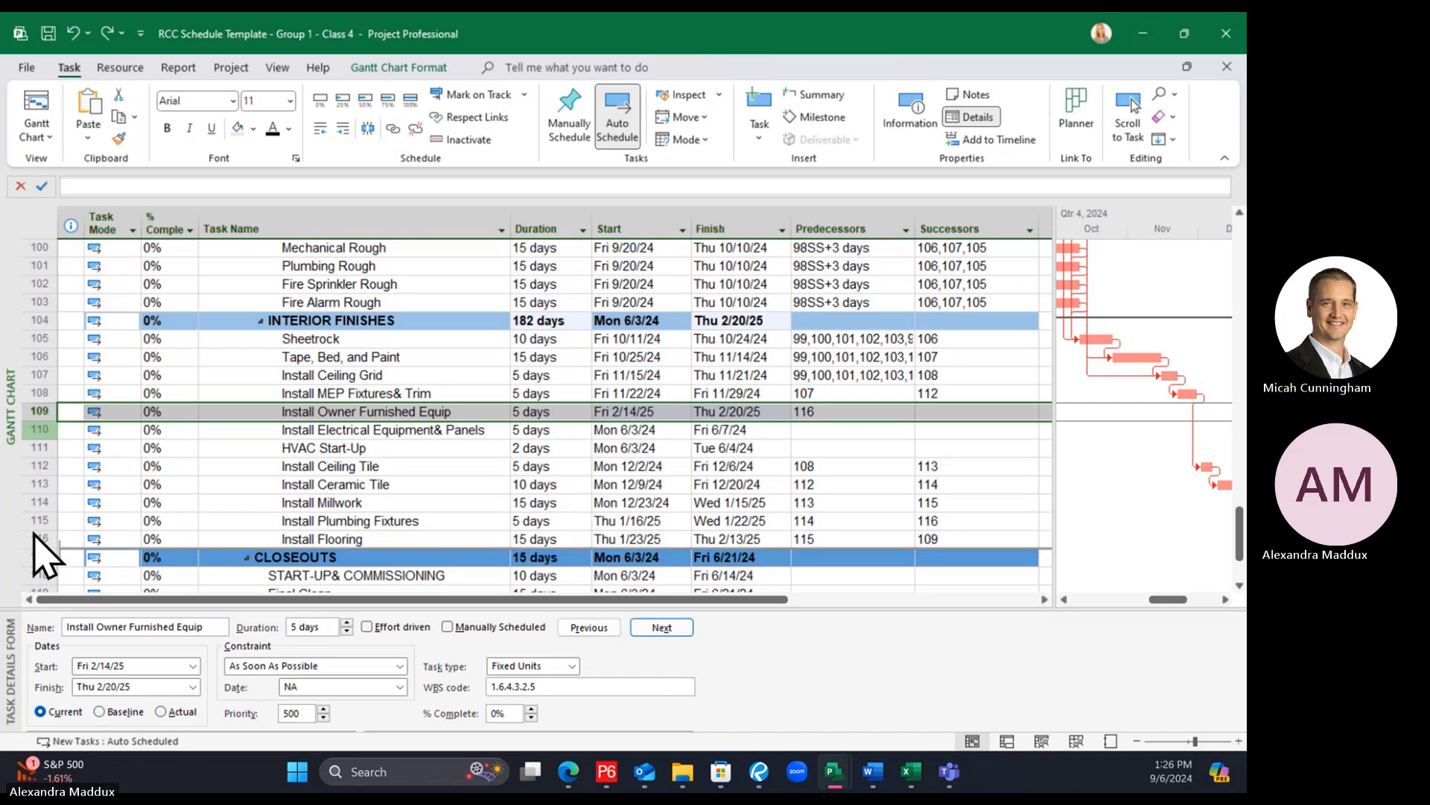
pyautogui.moveTo(34, 532); pyautogui.dragTo(33, 531)
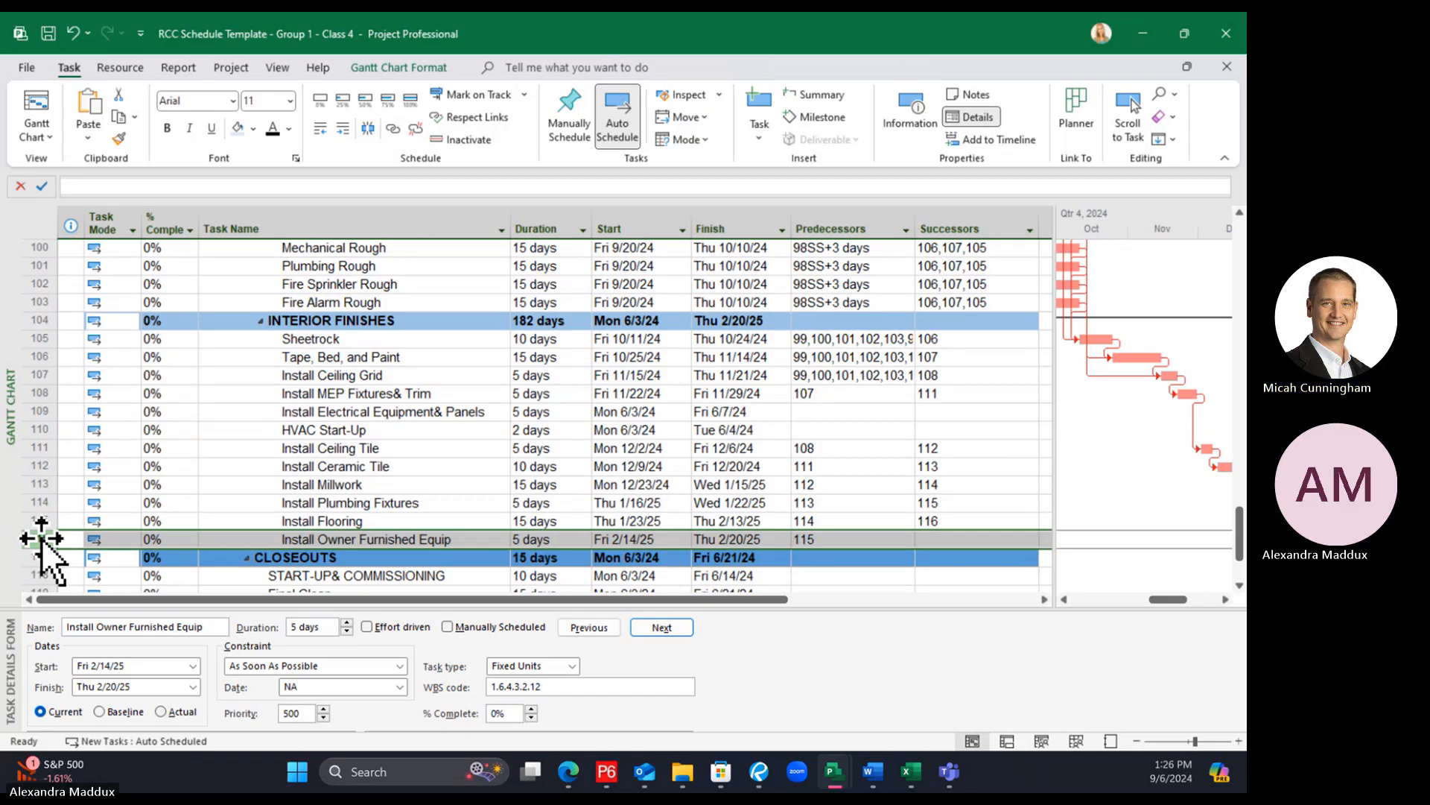
pyautogui.hotkey('ctrl', 'z')
pyautogui.click(345, 503)
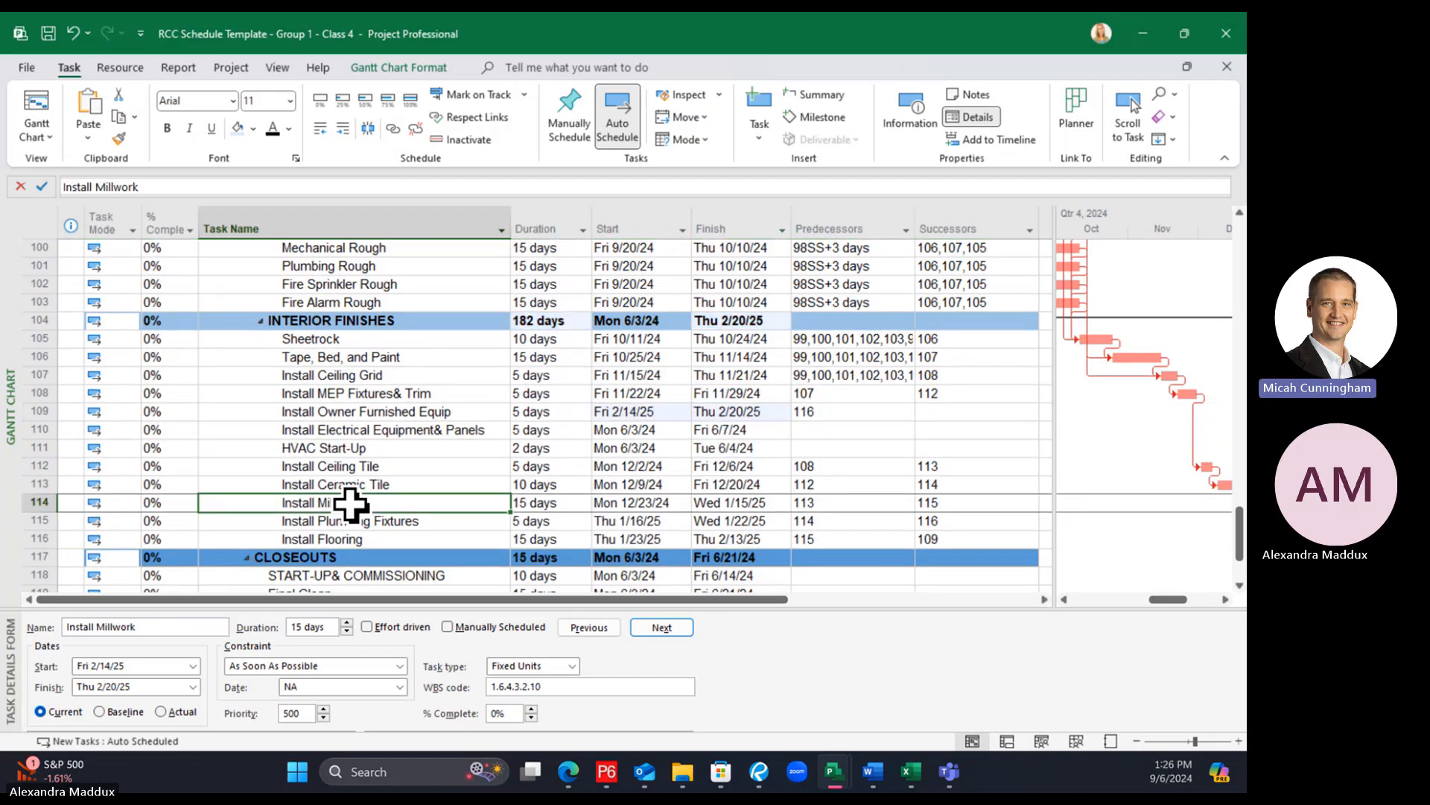
# Move the Install Owner Furnished Equip task row below Install Flooring, to the end of the INTERIOR FINISHES group
pyautogui.click(39, 412)
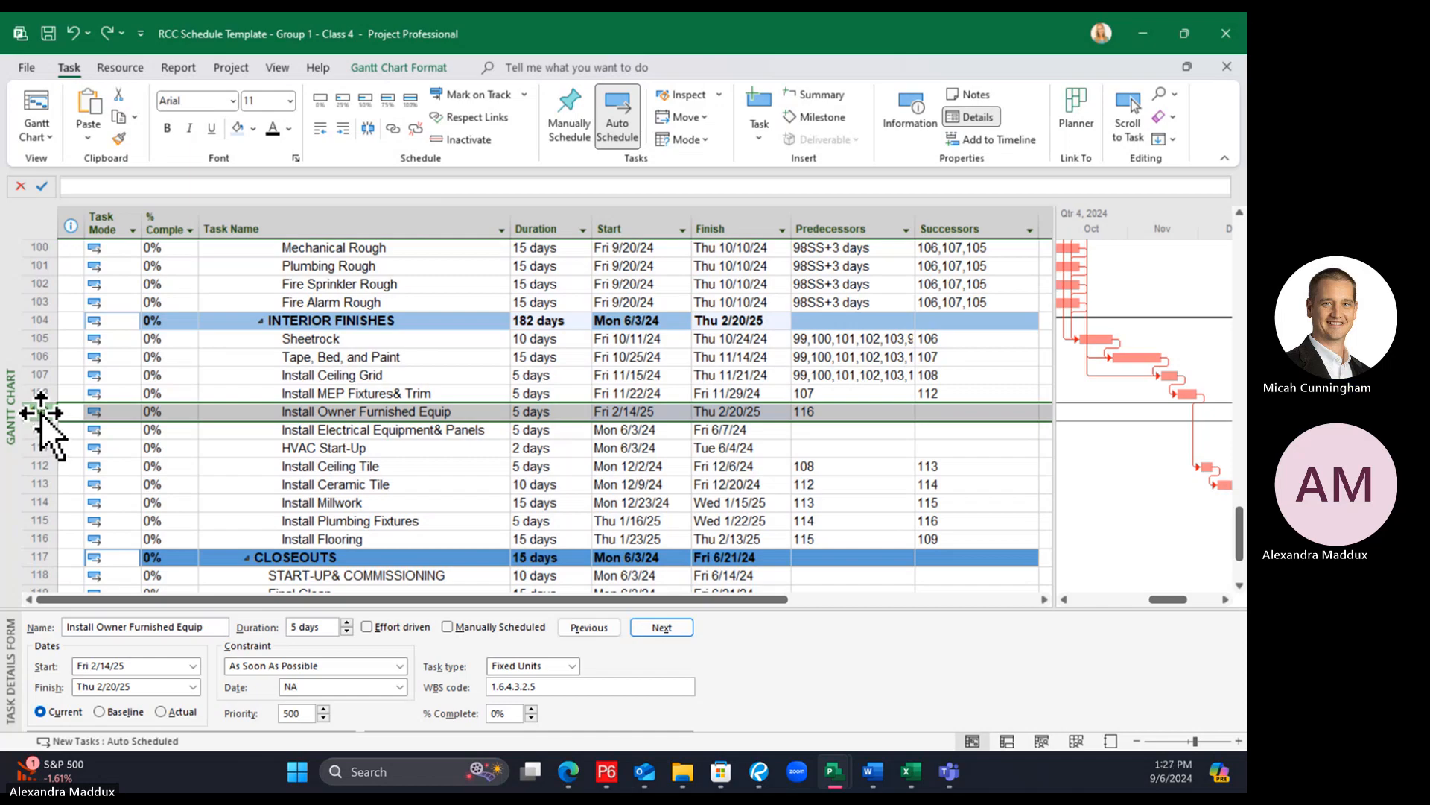
pyautogui.moveTo(41, 413)
pyautogui.mouseDown()
pyautogui.moveTo(43, 535)
pyautogui.moveTo(42, 412)
pyautogui.mouseUp()
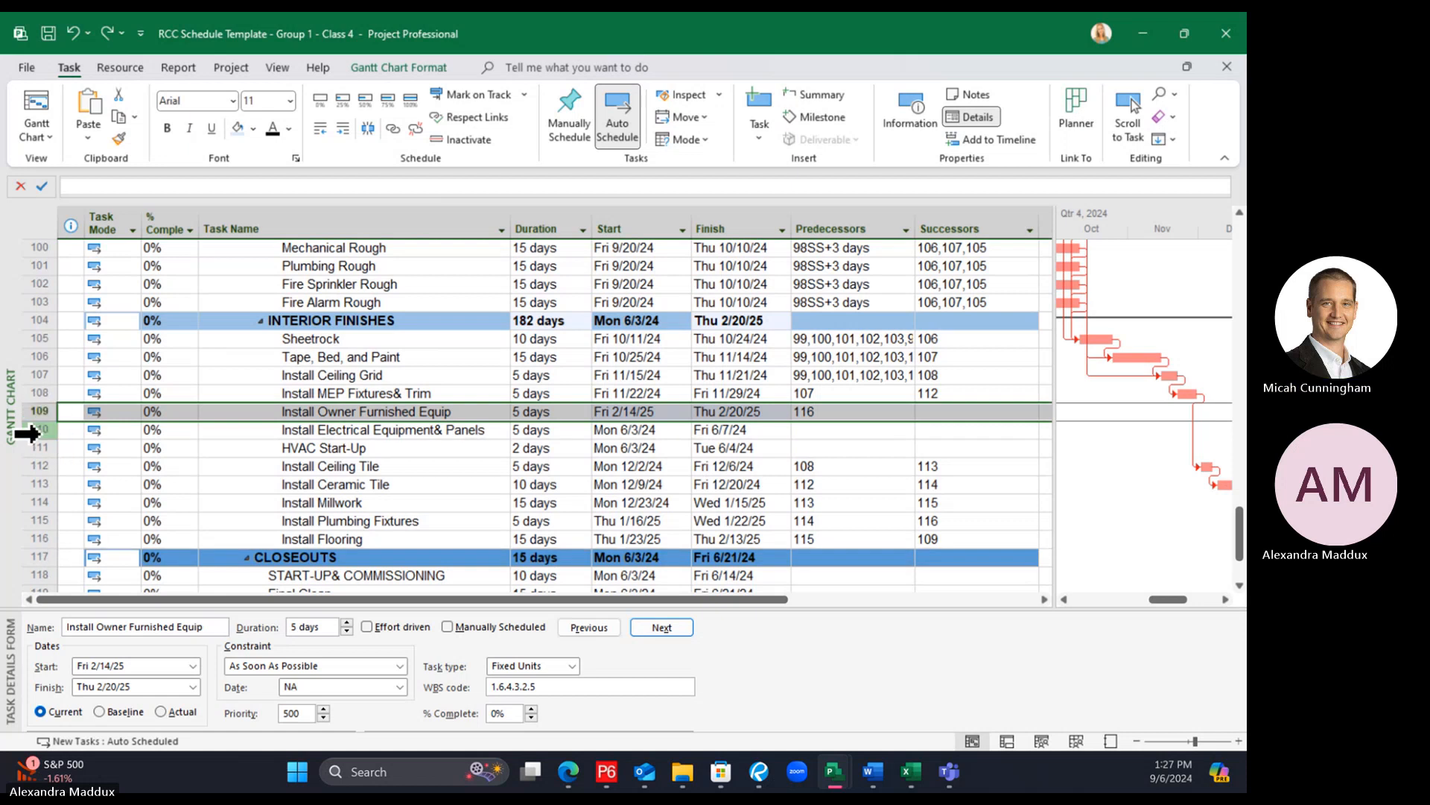
pyautogui.click(35, 431)
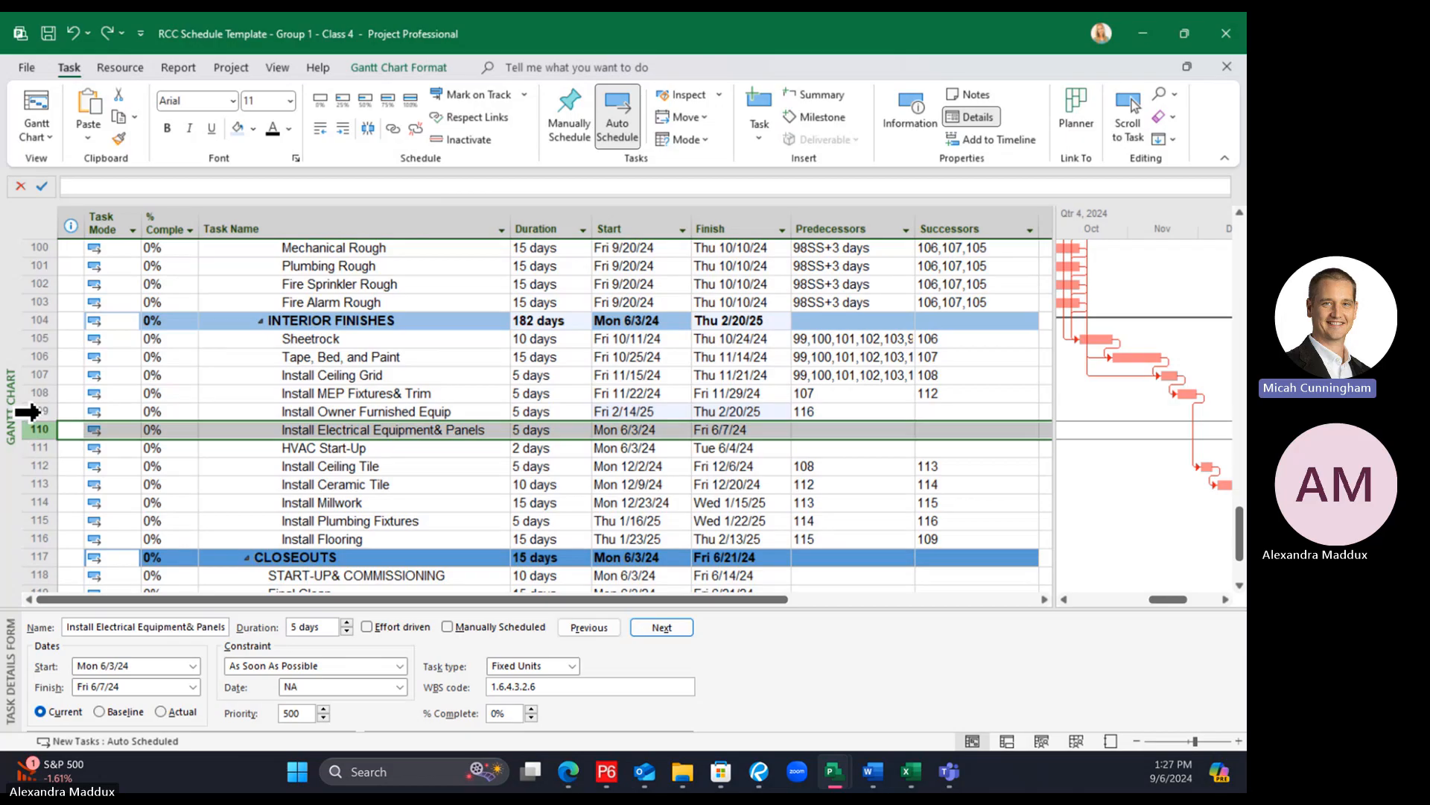
pyautogui.click(30, 412)
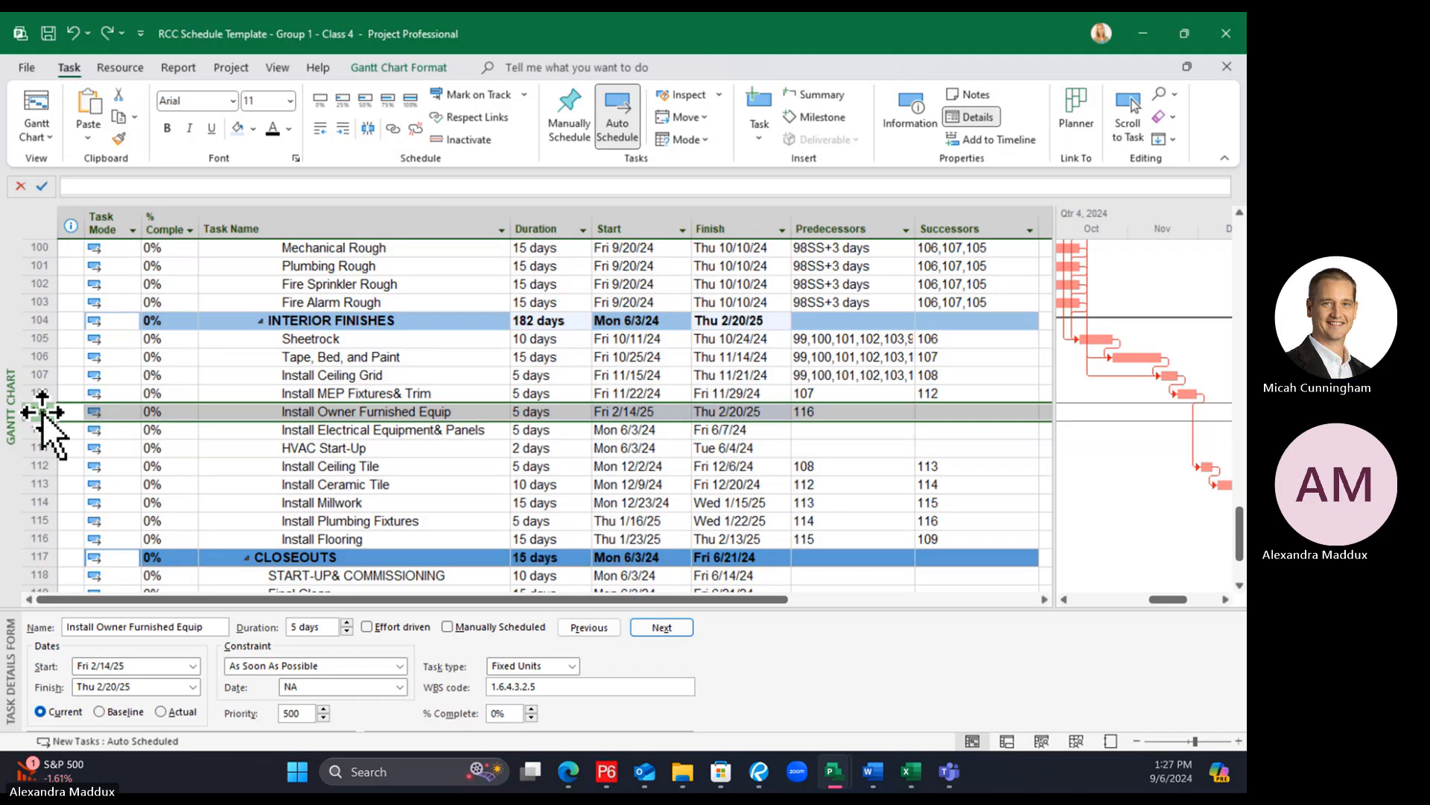
pyautogui.moveTo(43, 411); pyautogui.dragTo(51, 549)
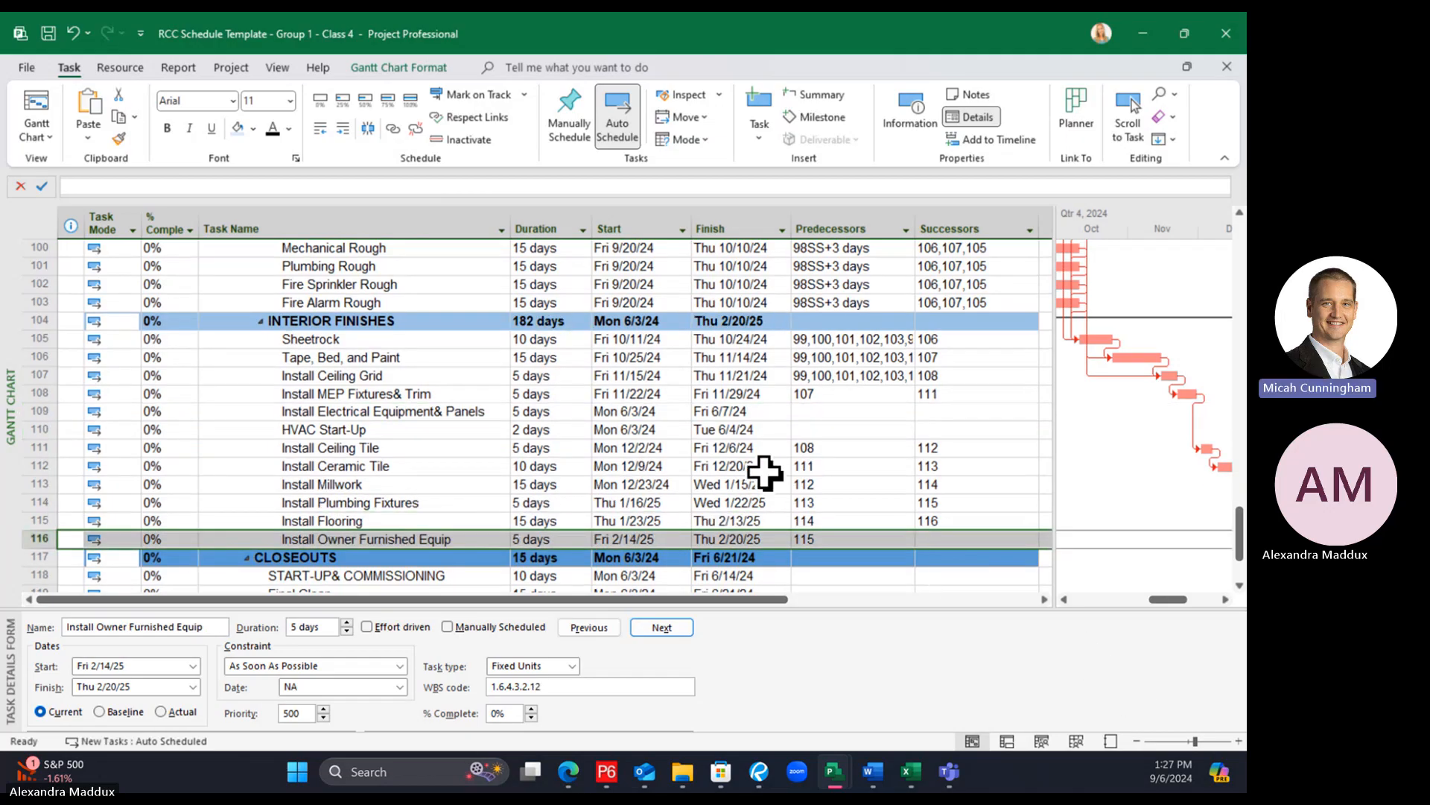
pyautogui.click(651, 482)
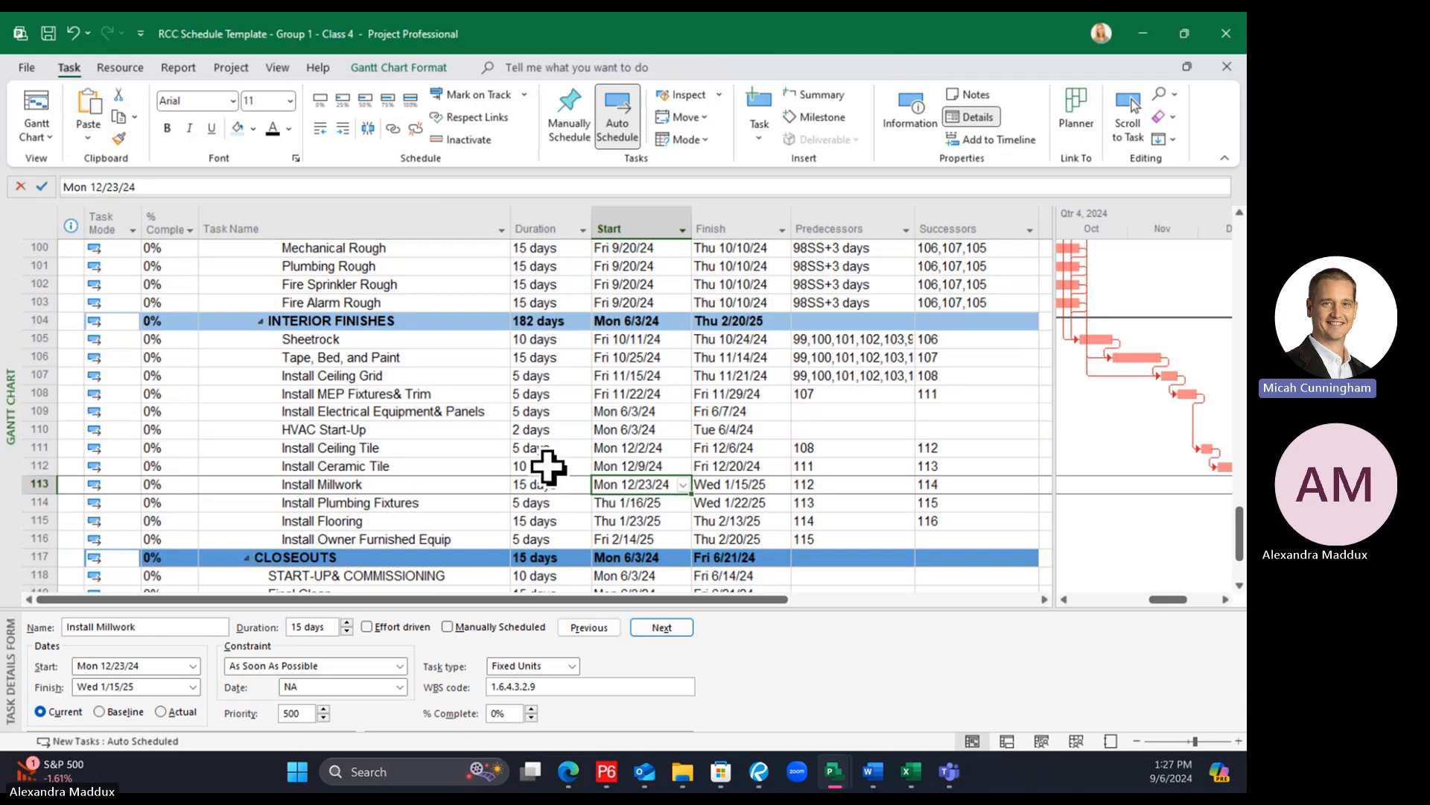
# Link Install MEP Fixtures & Trim to HVAC Start-Up as its successor
pyautogui.click(386, 412)
pyautogui.click(398, 429)
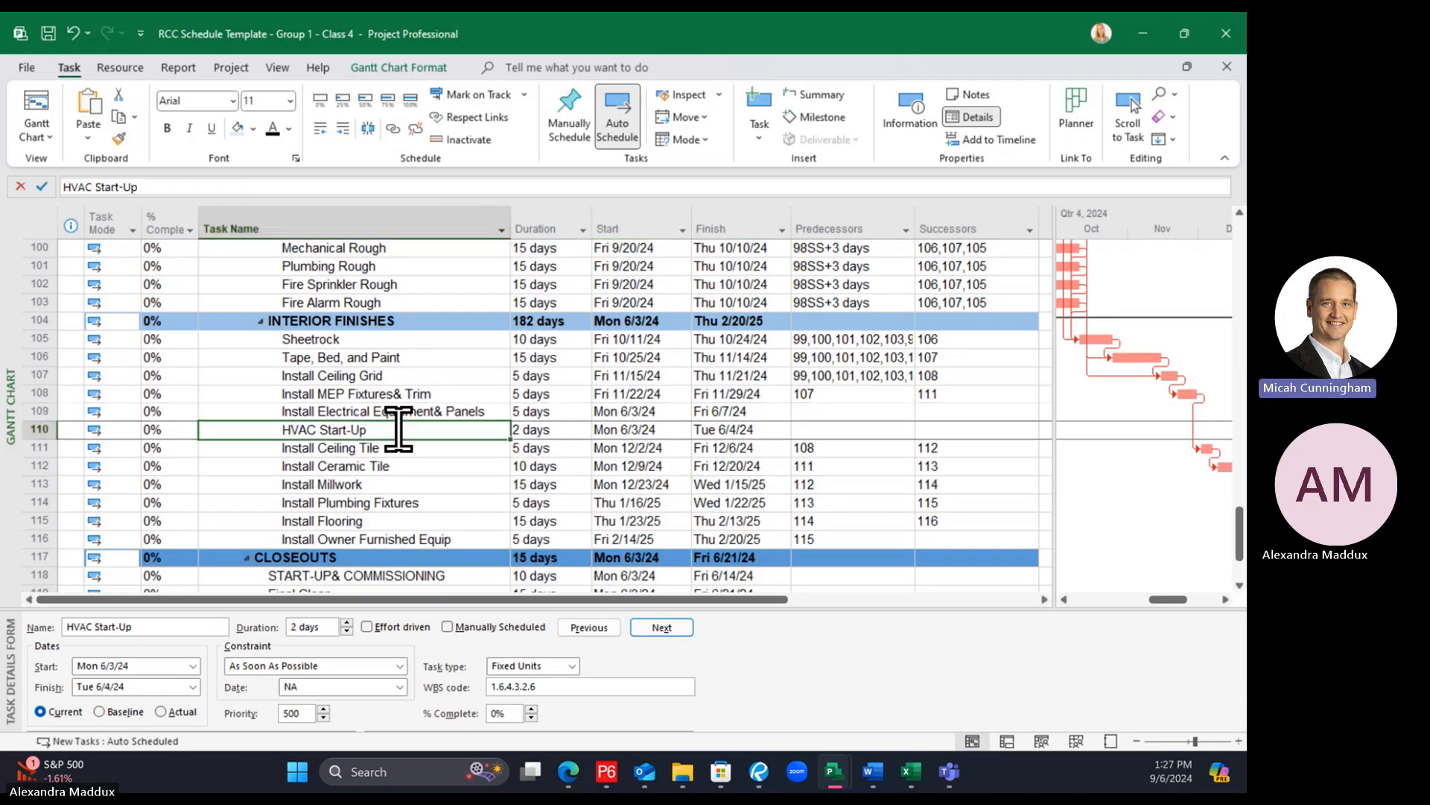
pyautogui.click(450, 413)
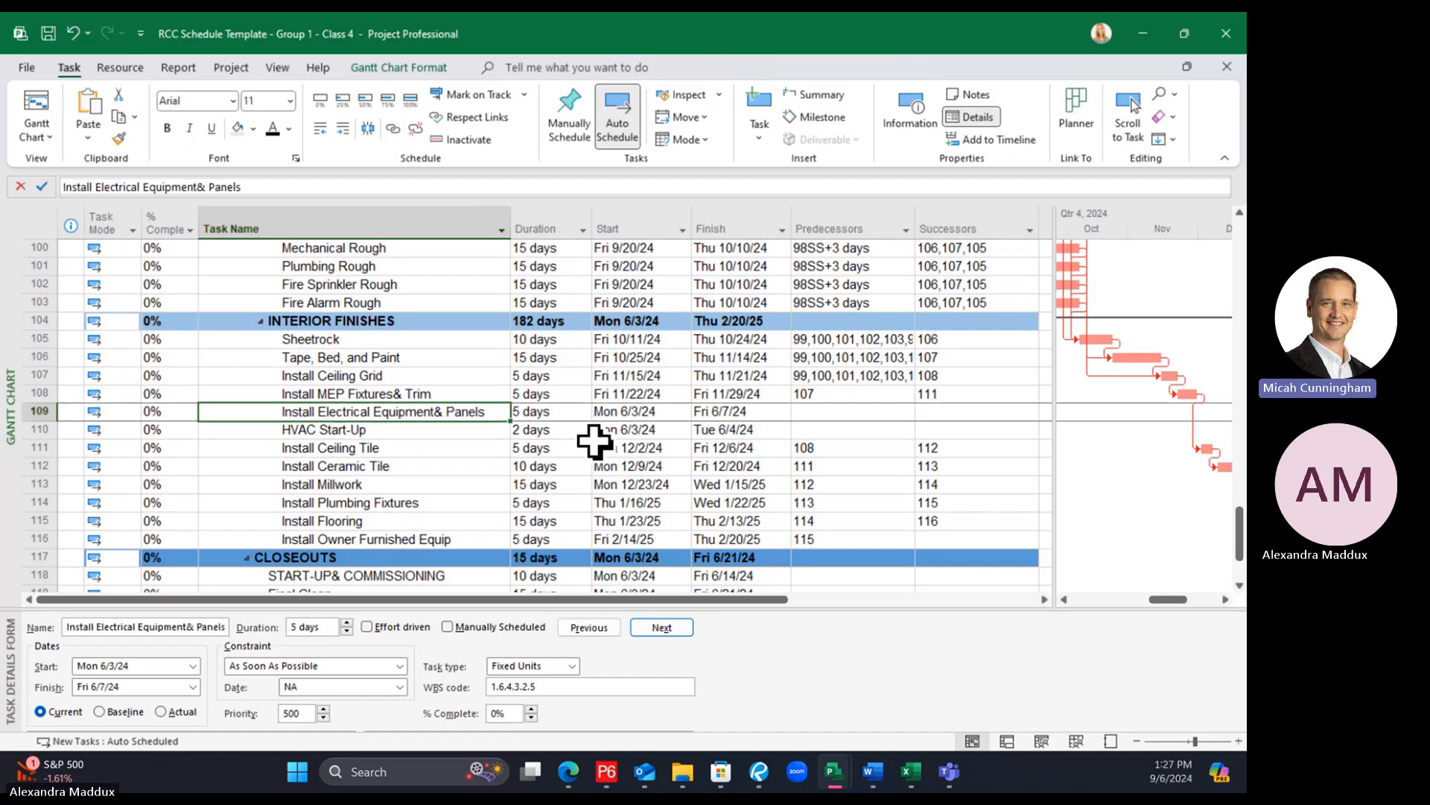
pyautogui.click(447, 428)
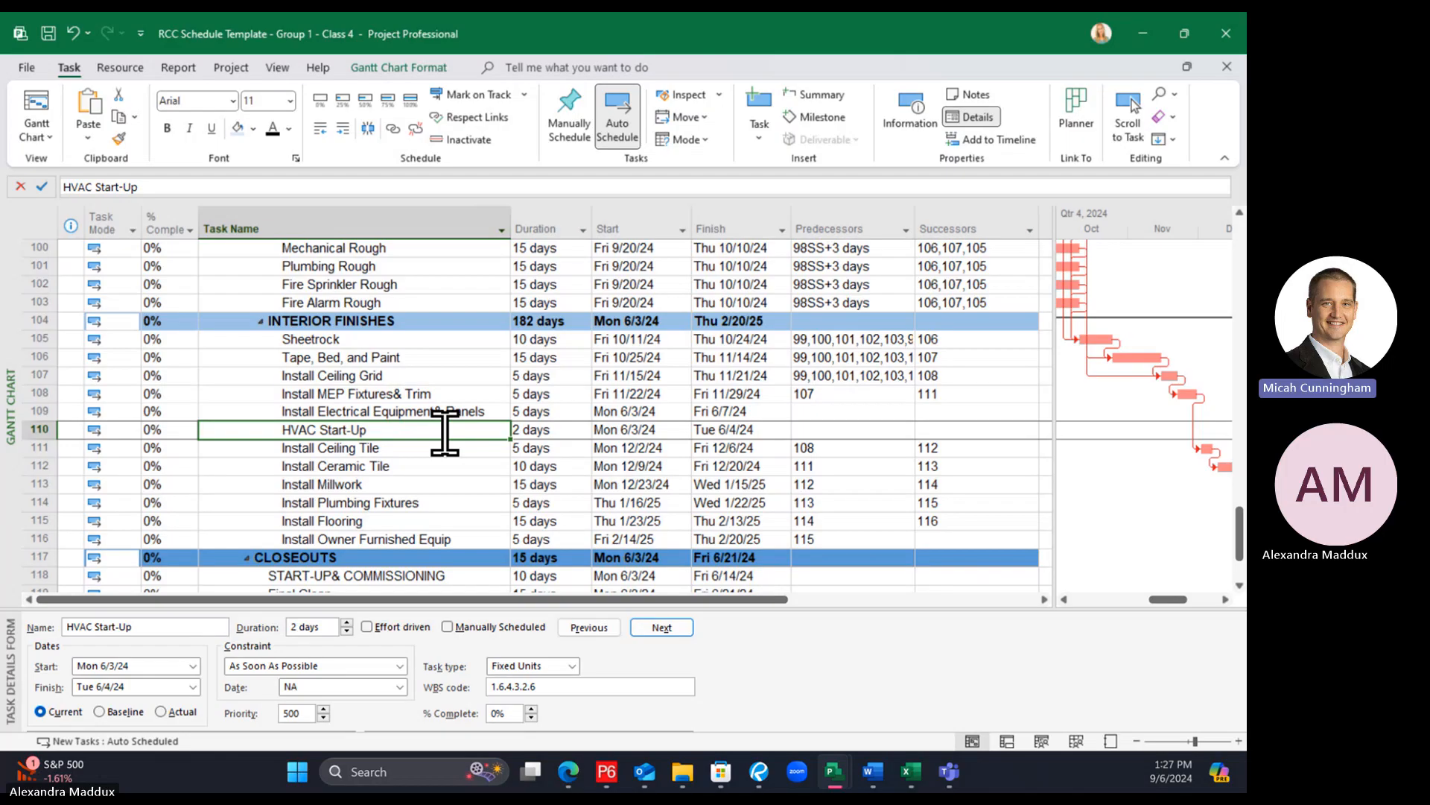
pyautogui.click(416, 395)
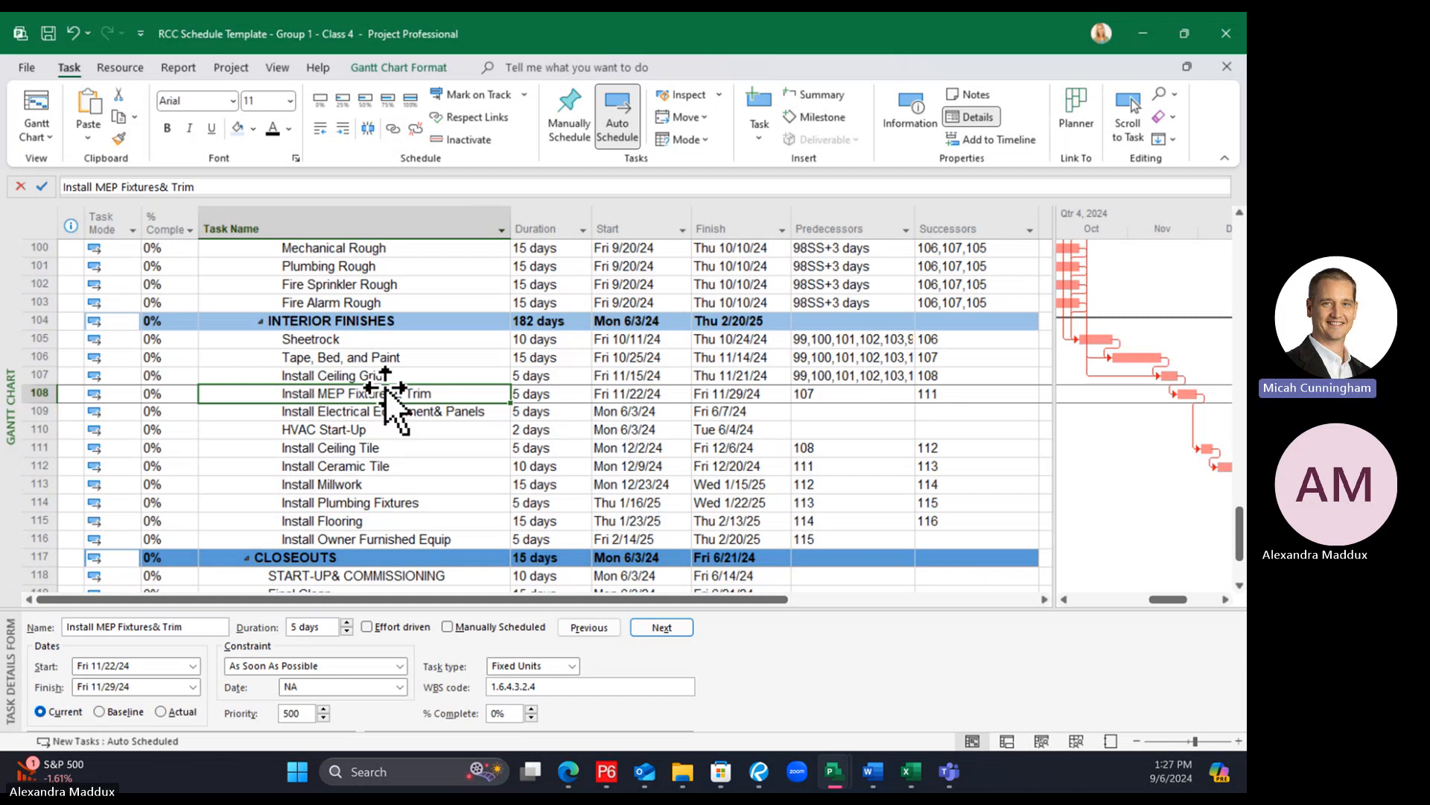
pyautogui.click(387, 435)
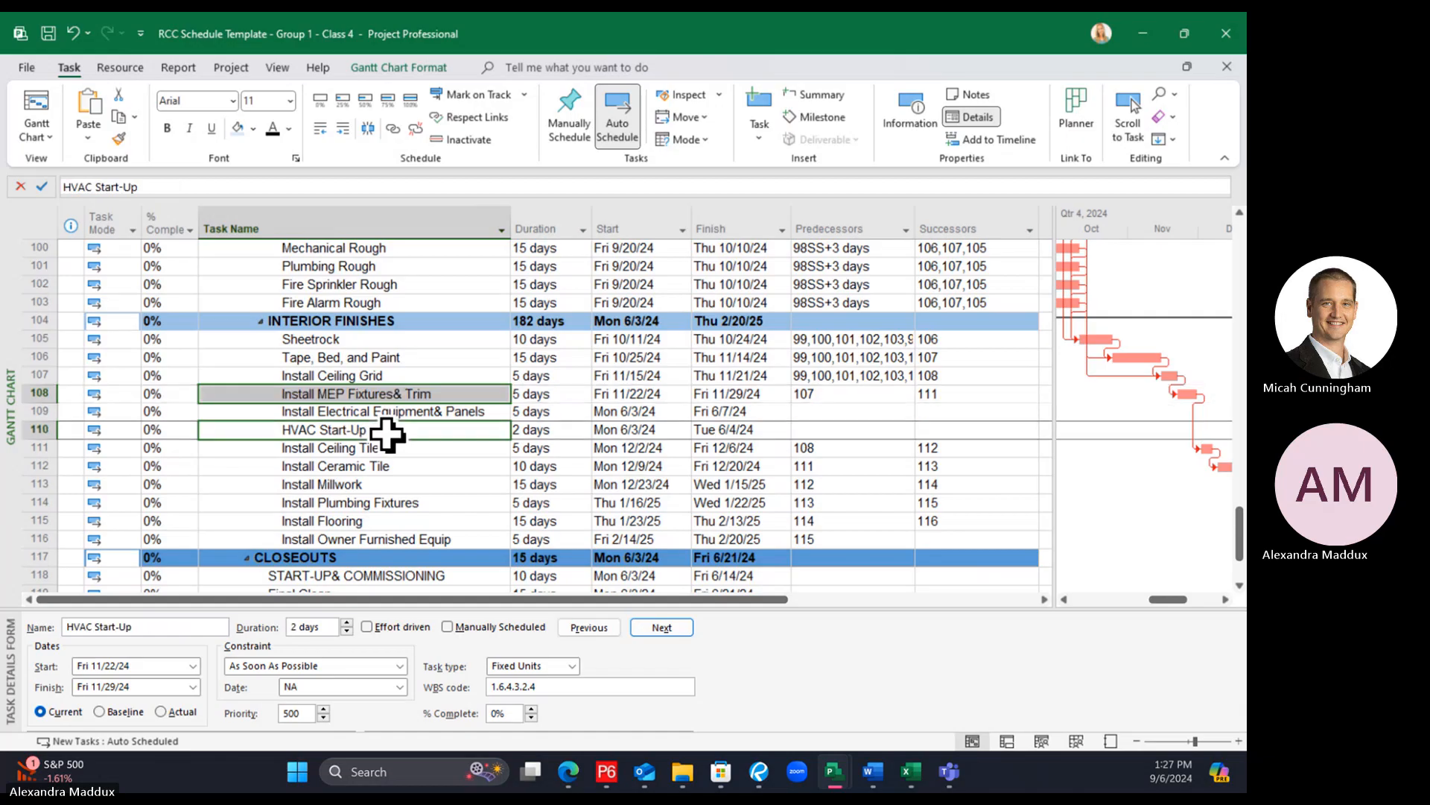
pyautogui.click(393, 130)
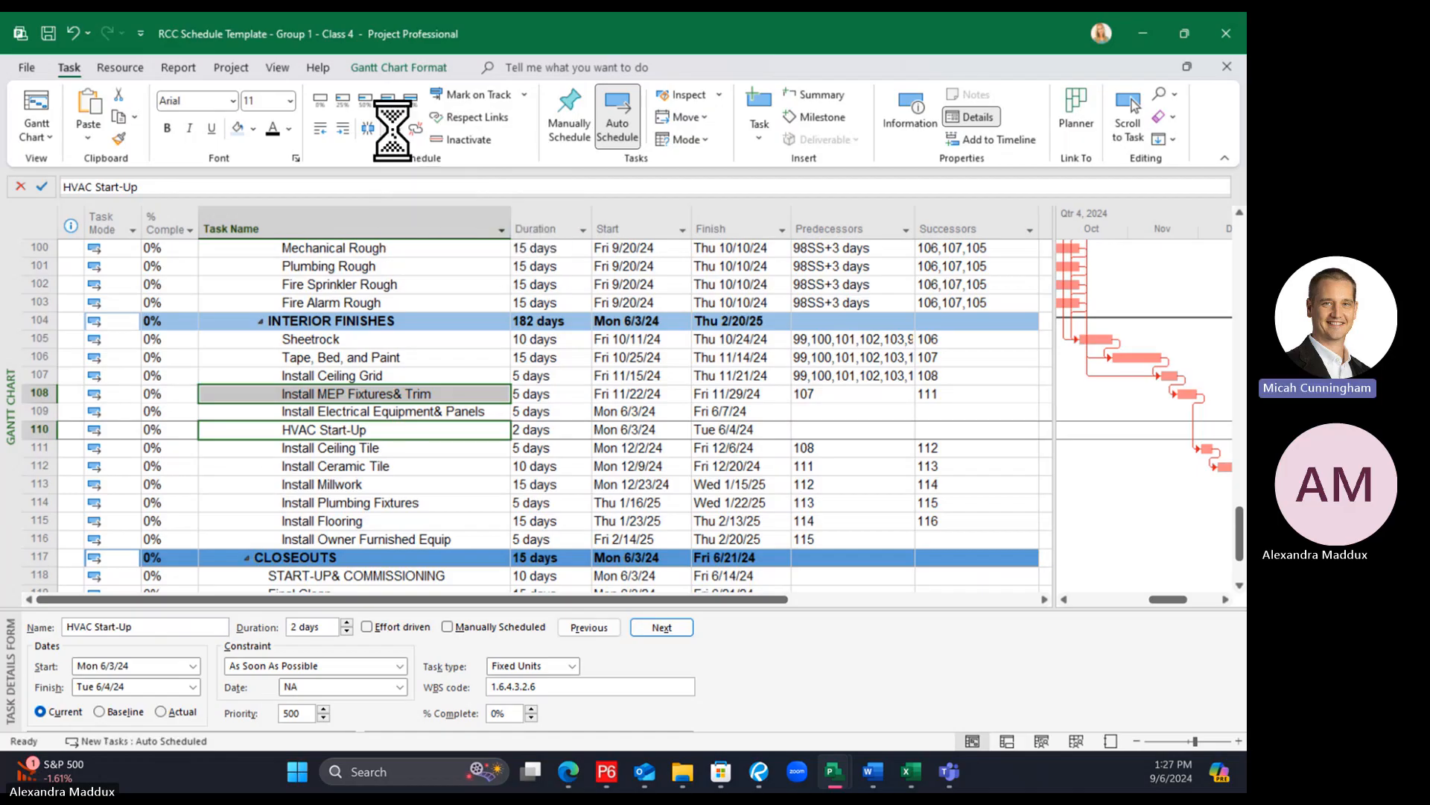
# Link Install Electrical Equipment & Panels as an additional predecessor of HVAC Start-Up
pyautogui.click(387, 411)
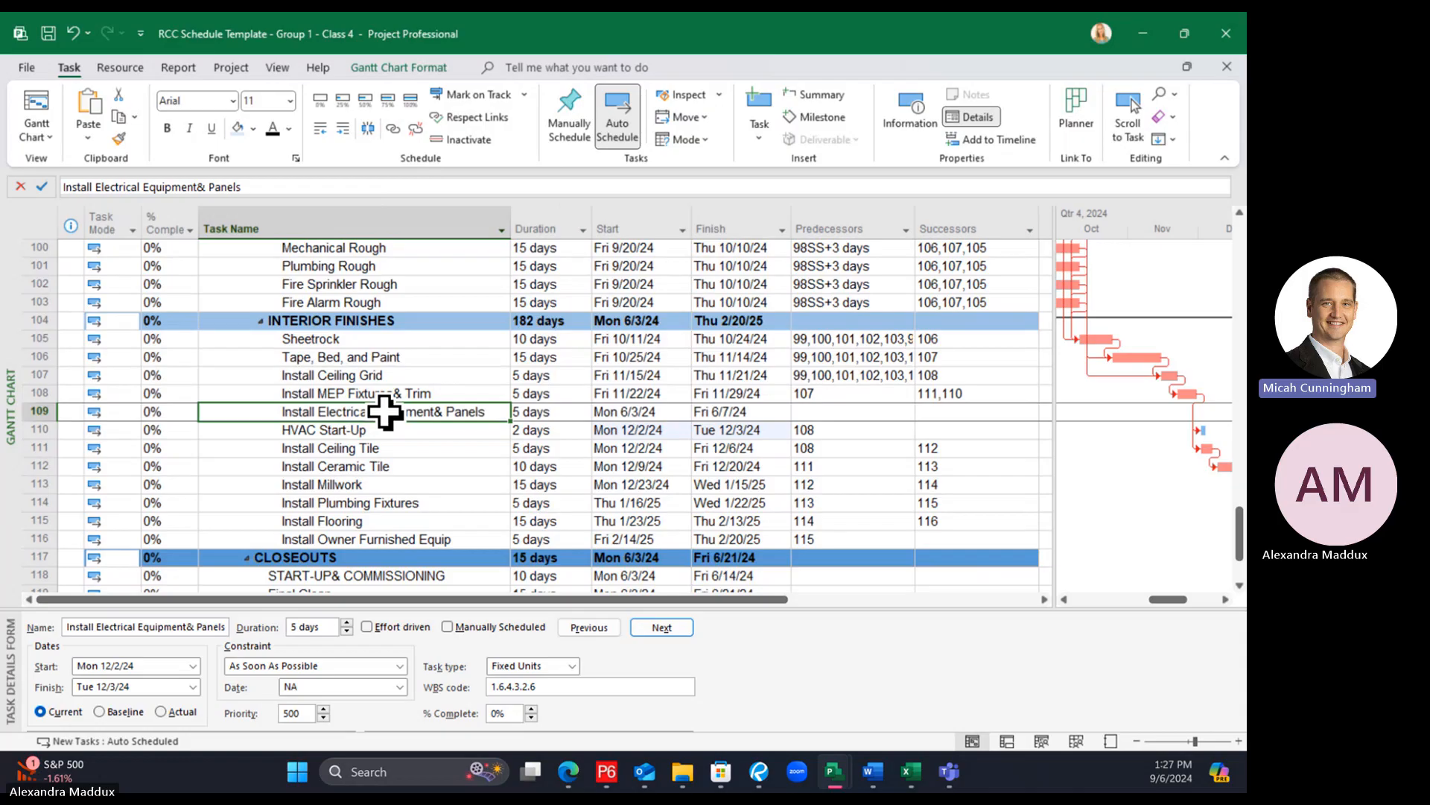
pyautogui.click(410, 448)
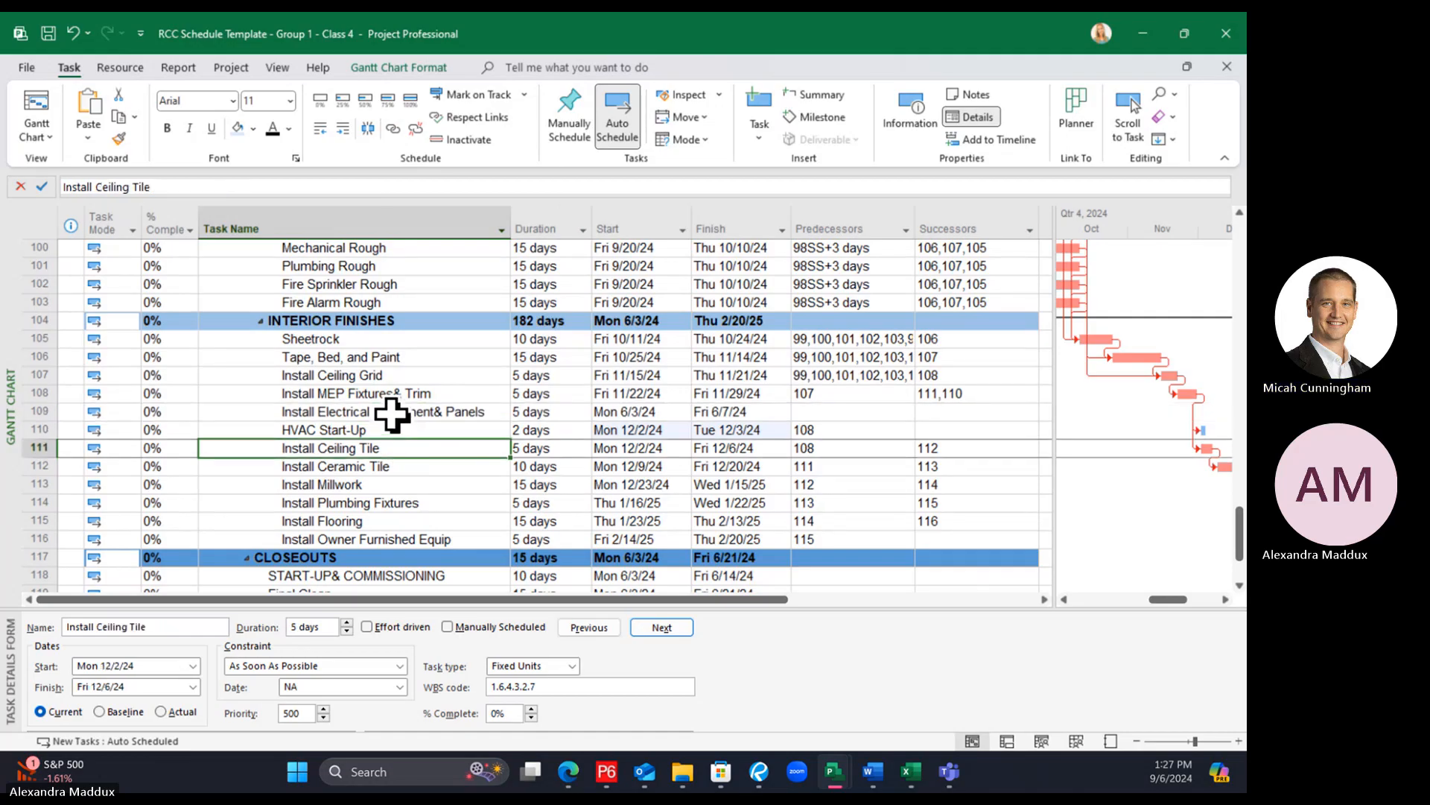
pyautogui.click(385, 393)
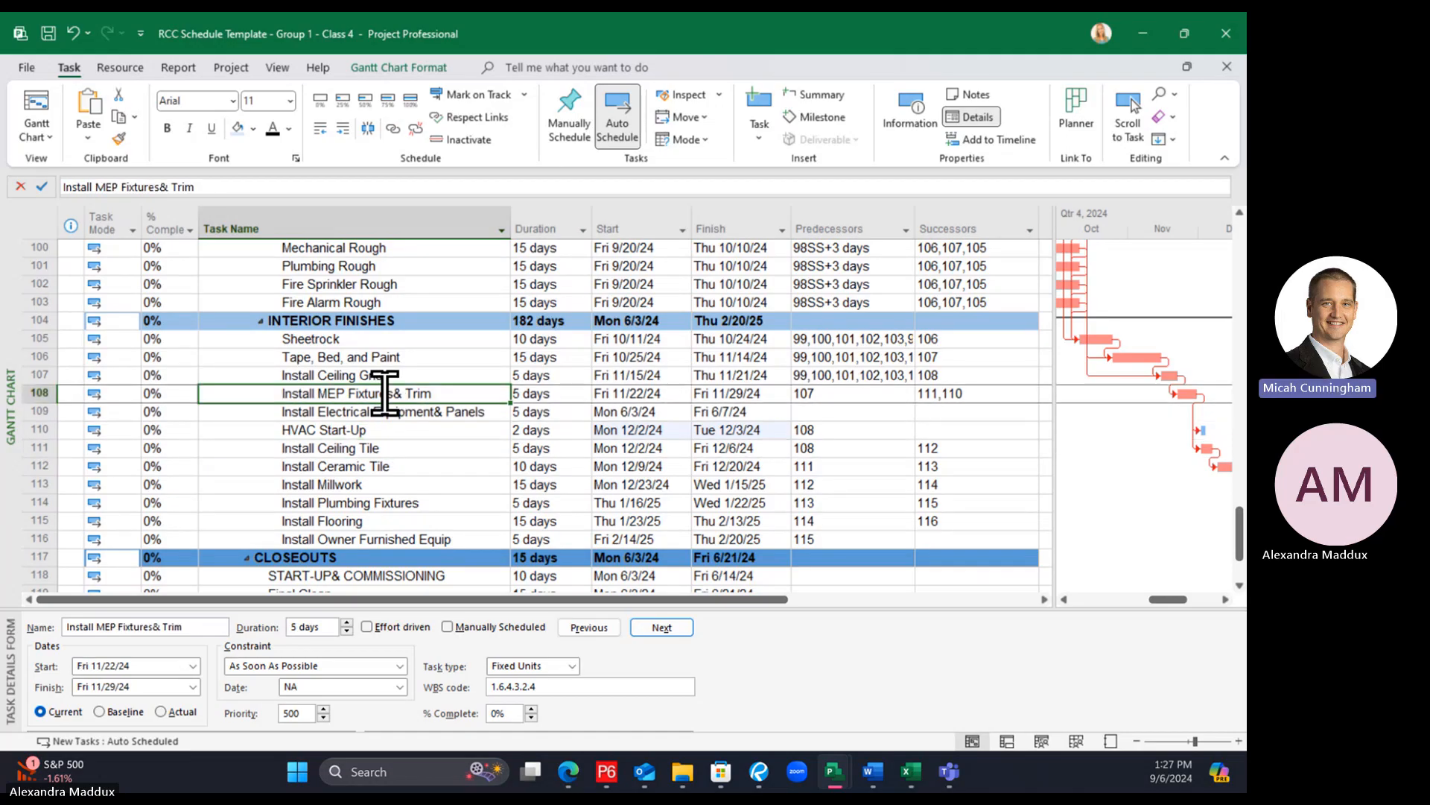
pyautogui.click(381, 430)
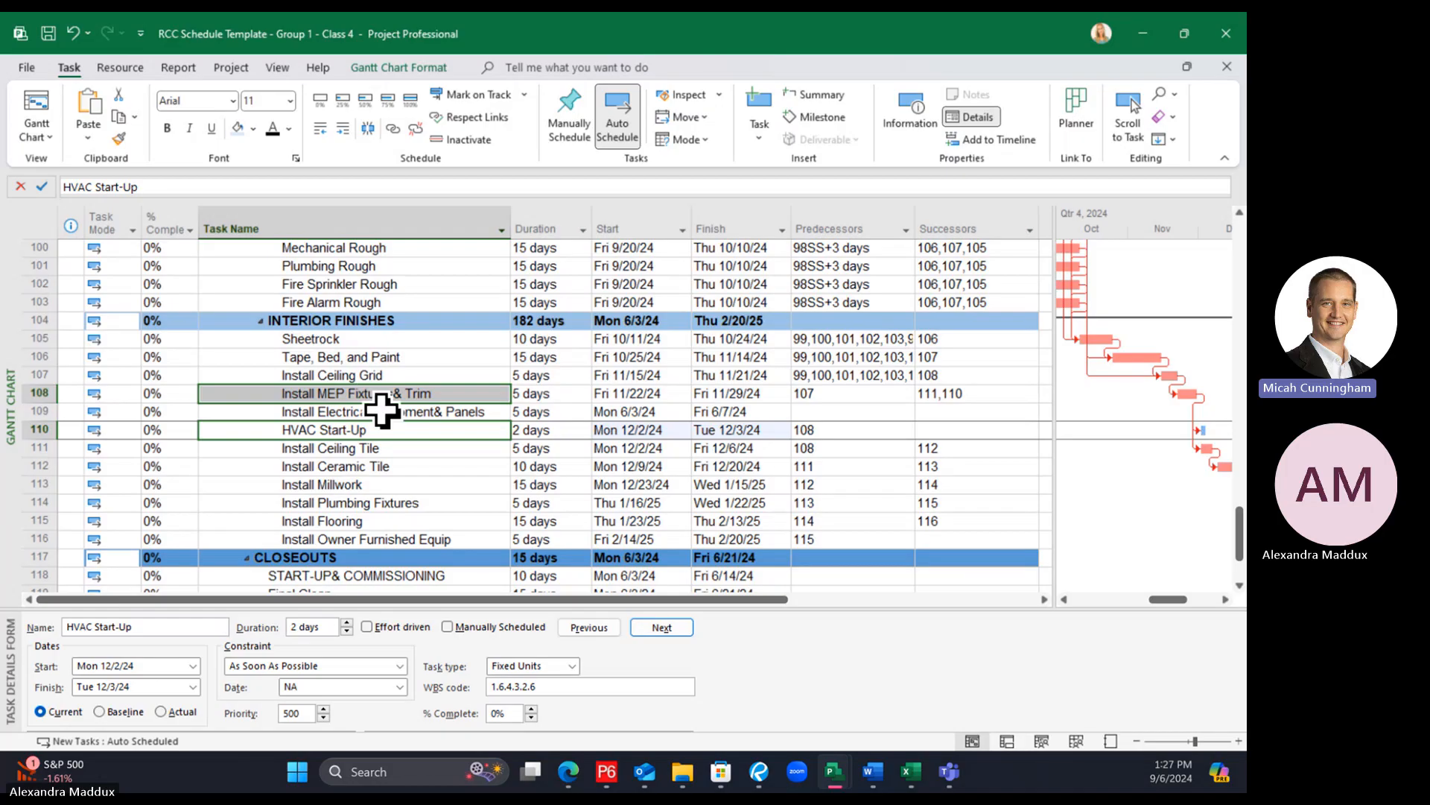
pyautogui.click(384, 412)
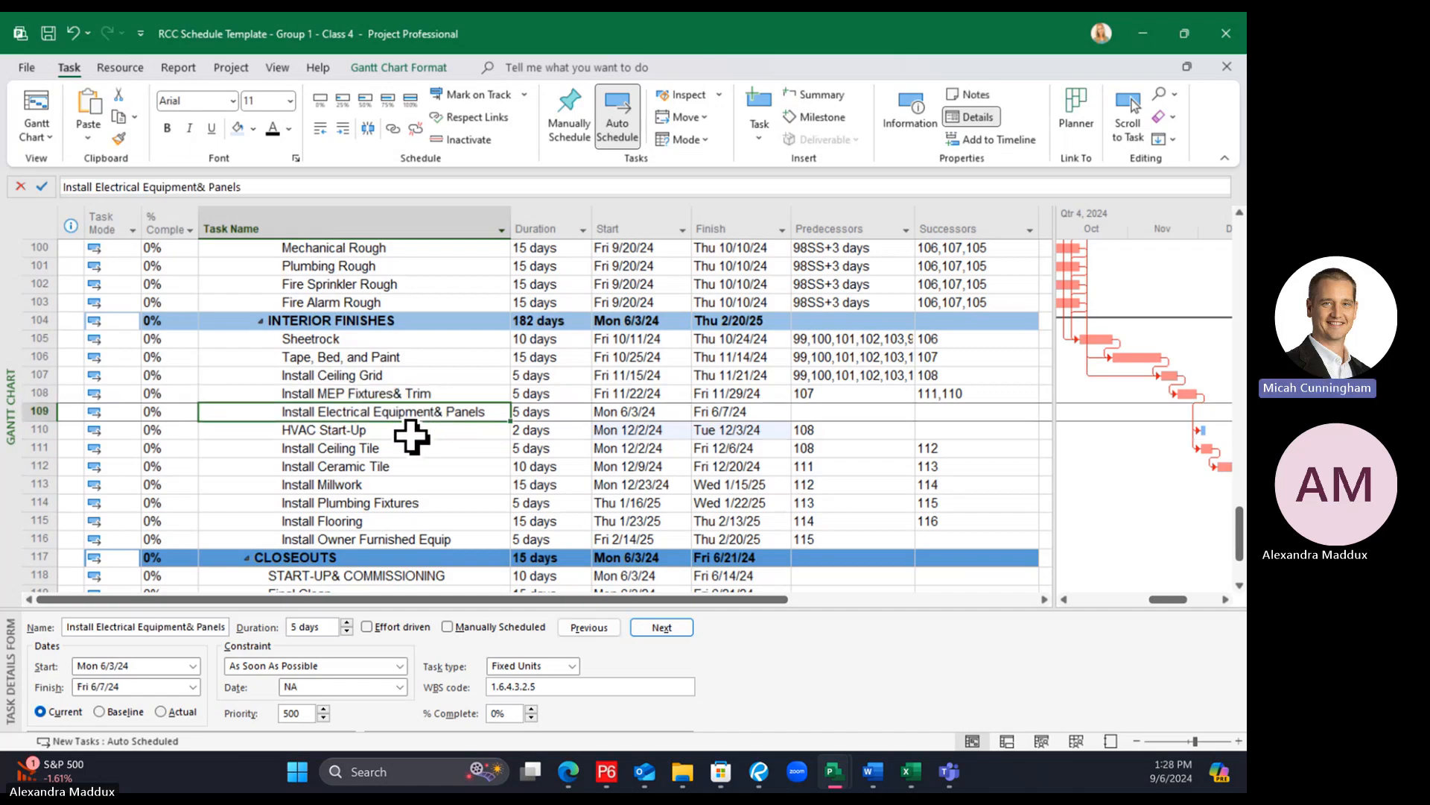
pyautogui.keyDown('ctrl'); pyautogui.click(411, 434); pyautogui.keyUp('ctrl')
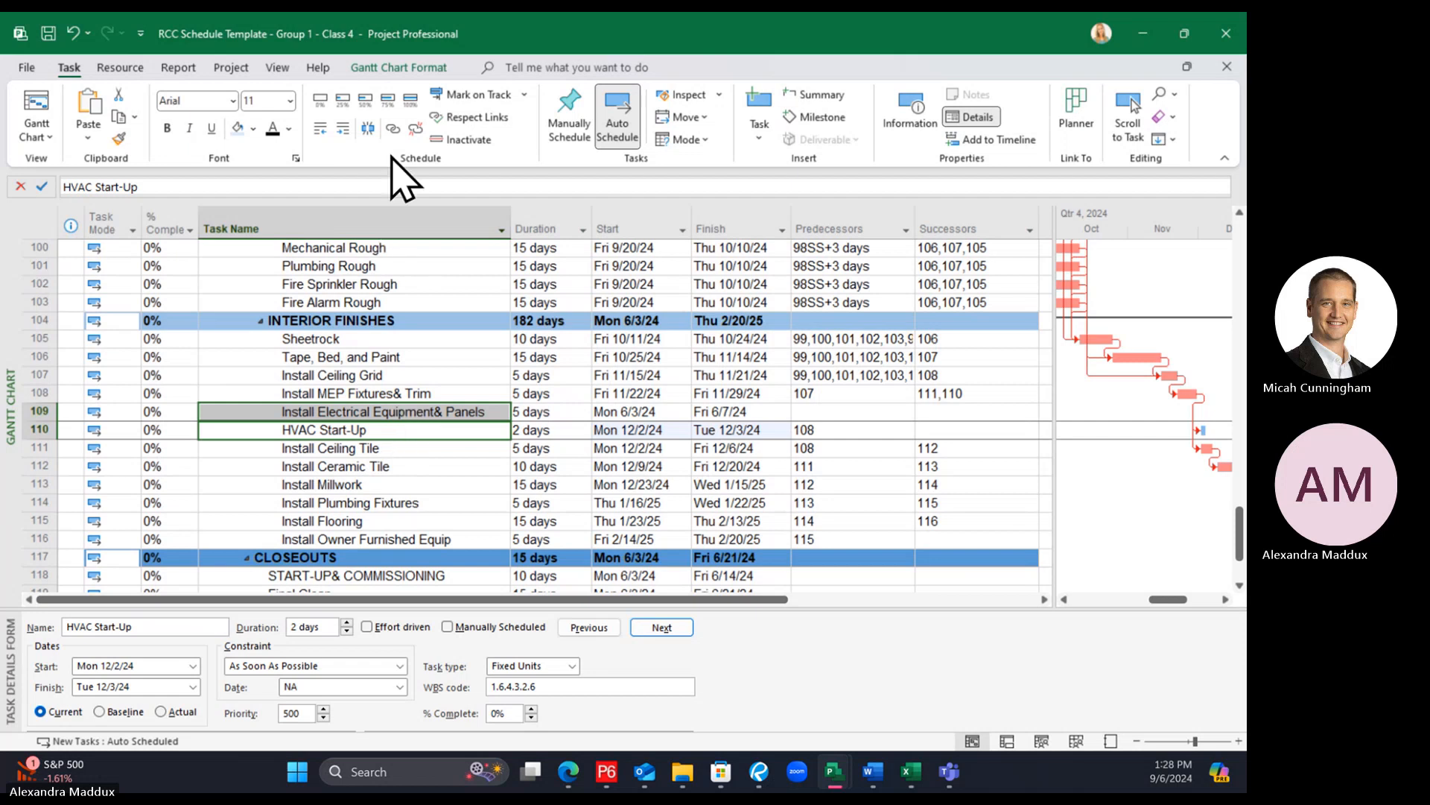
pyautogui.click(393, 129)
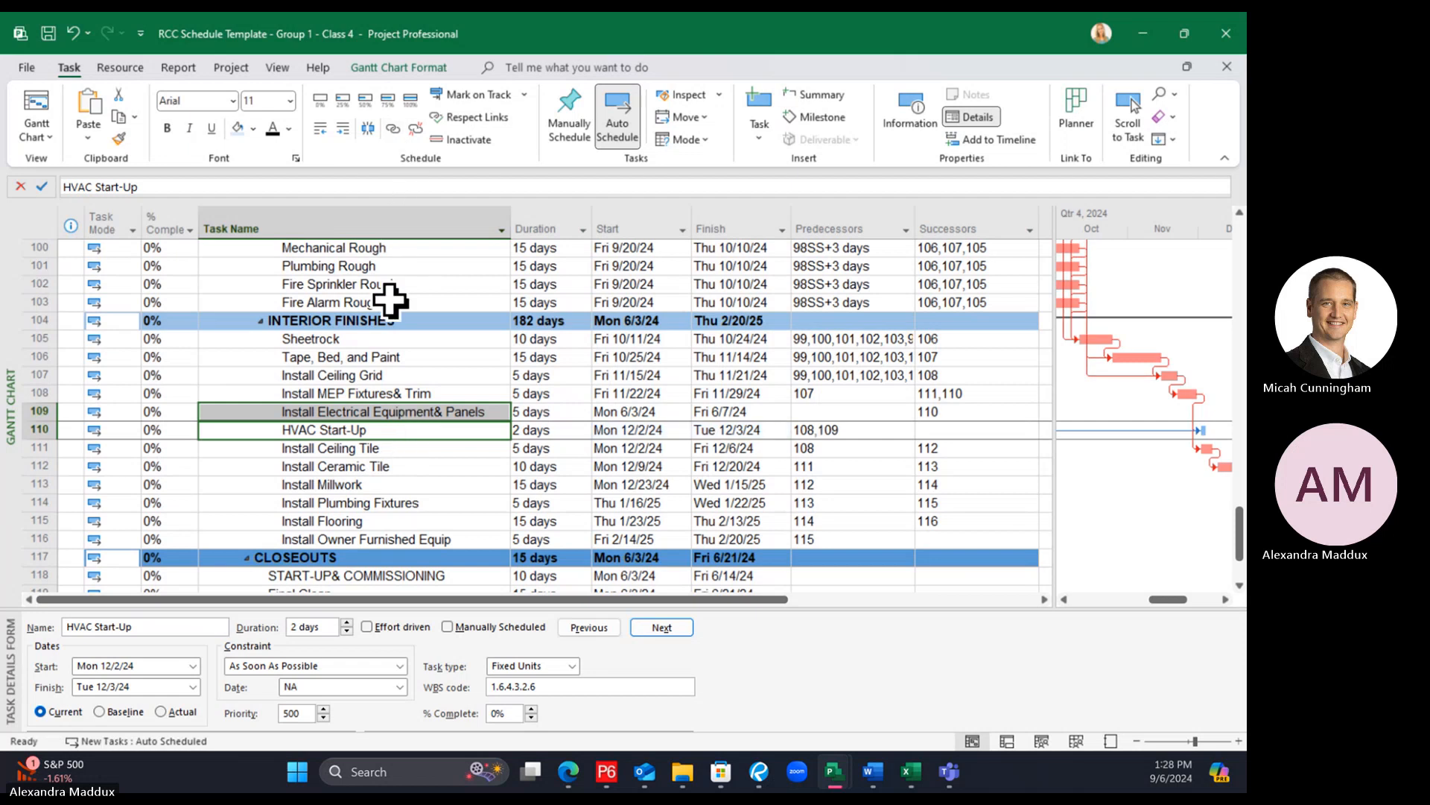
pyautogui.click(403, 389)
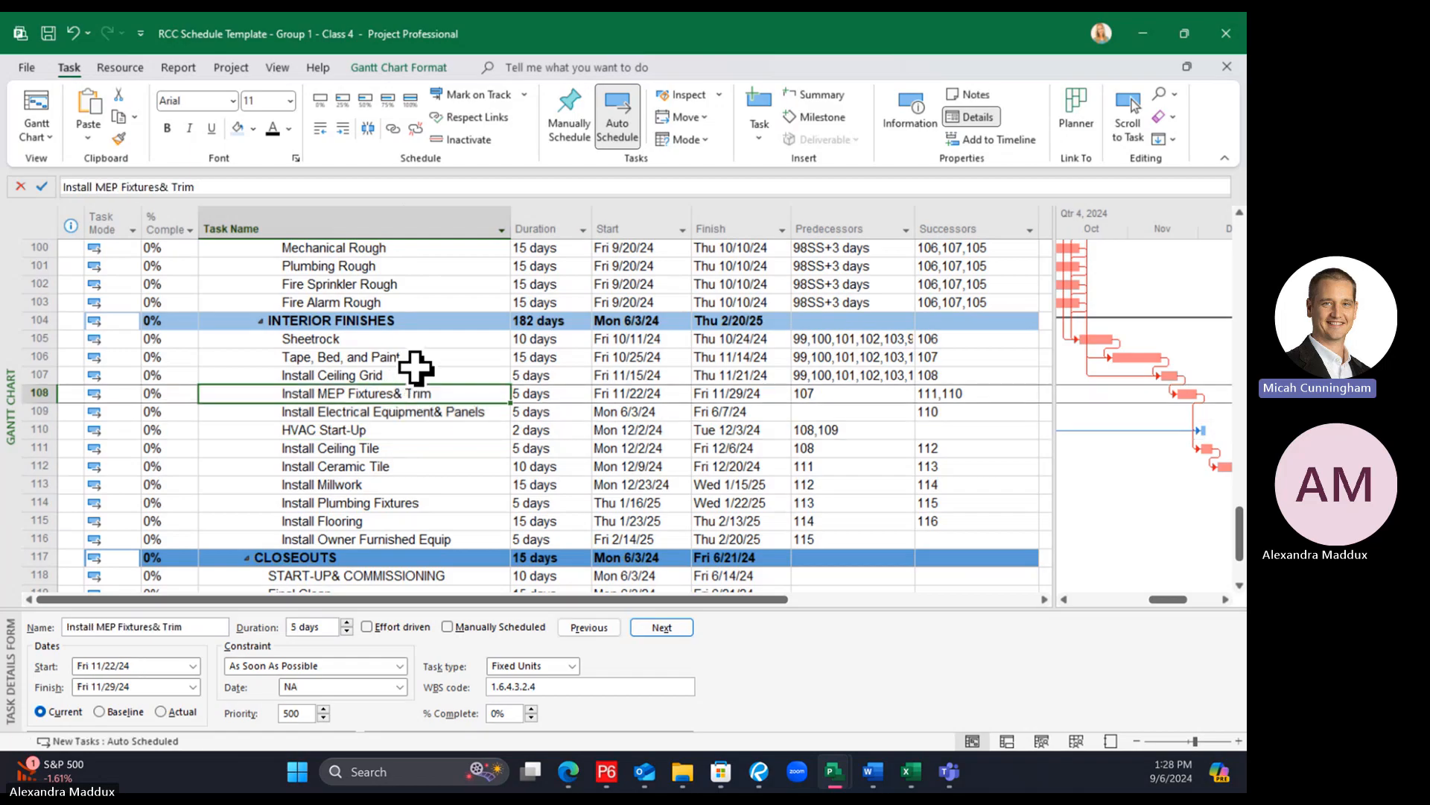
# Link Install MEP Fixtures & Trim to Install Electrical Equipment & Panels as its successor
pyautogui.keyDown('shift'); pyautogui.click(460, 412); pyautogui.keyUp('shift')
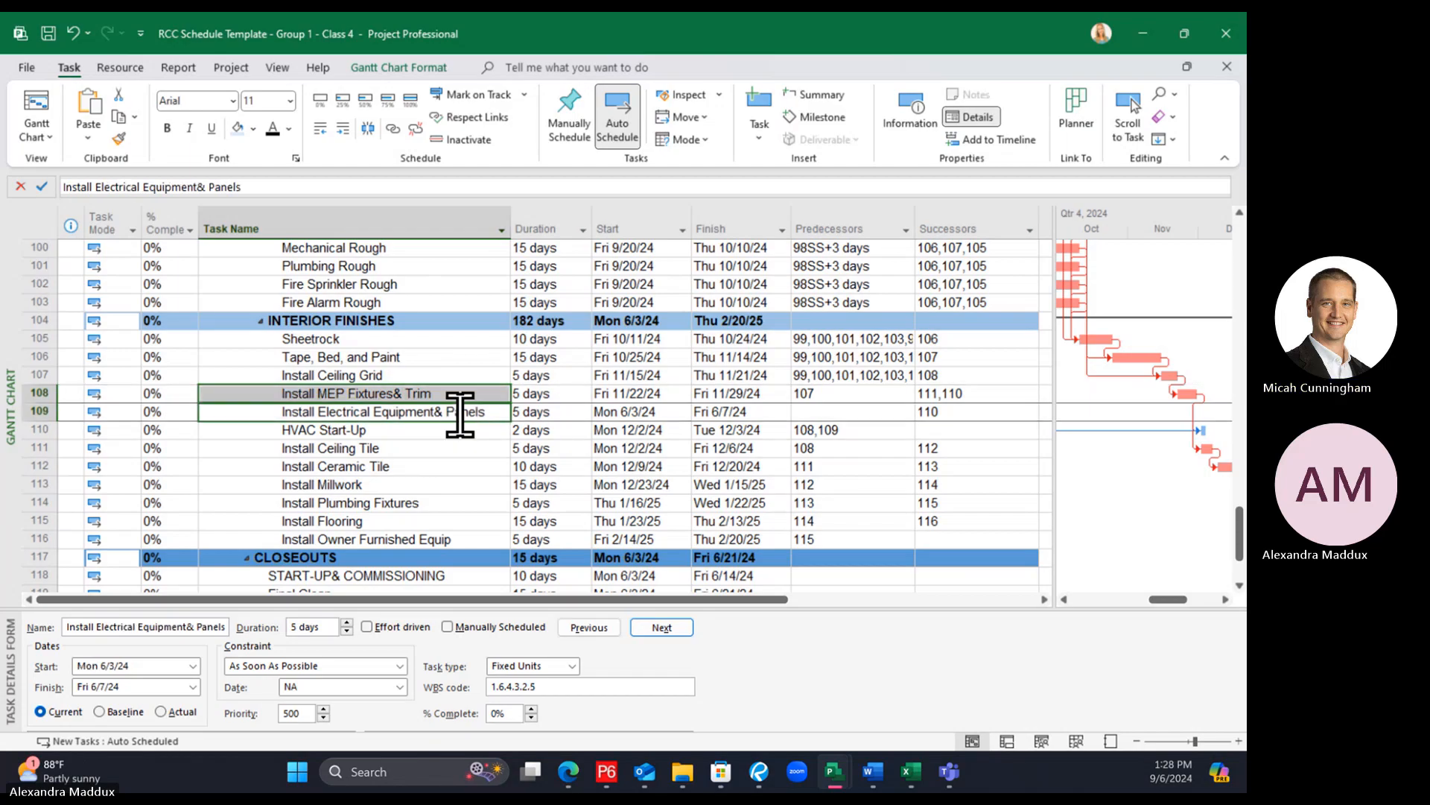
pyautogui.click(449, 375)
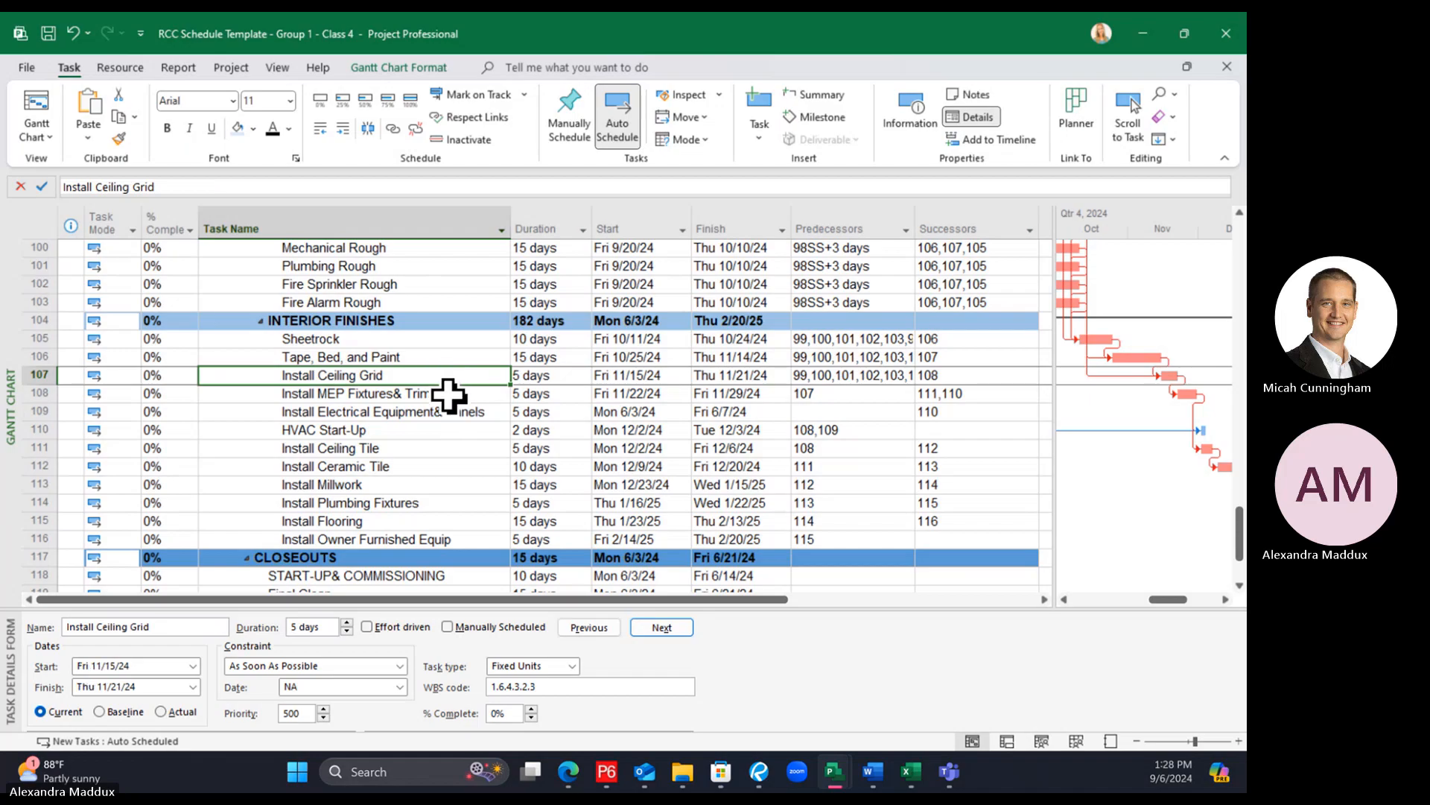
pyautogui.click(449, 394)
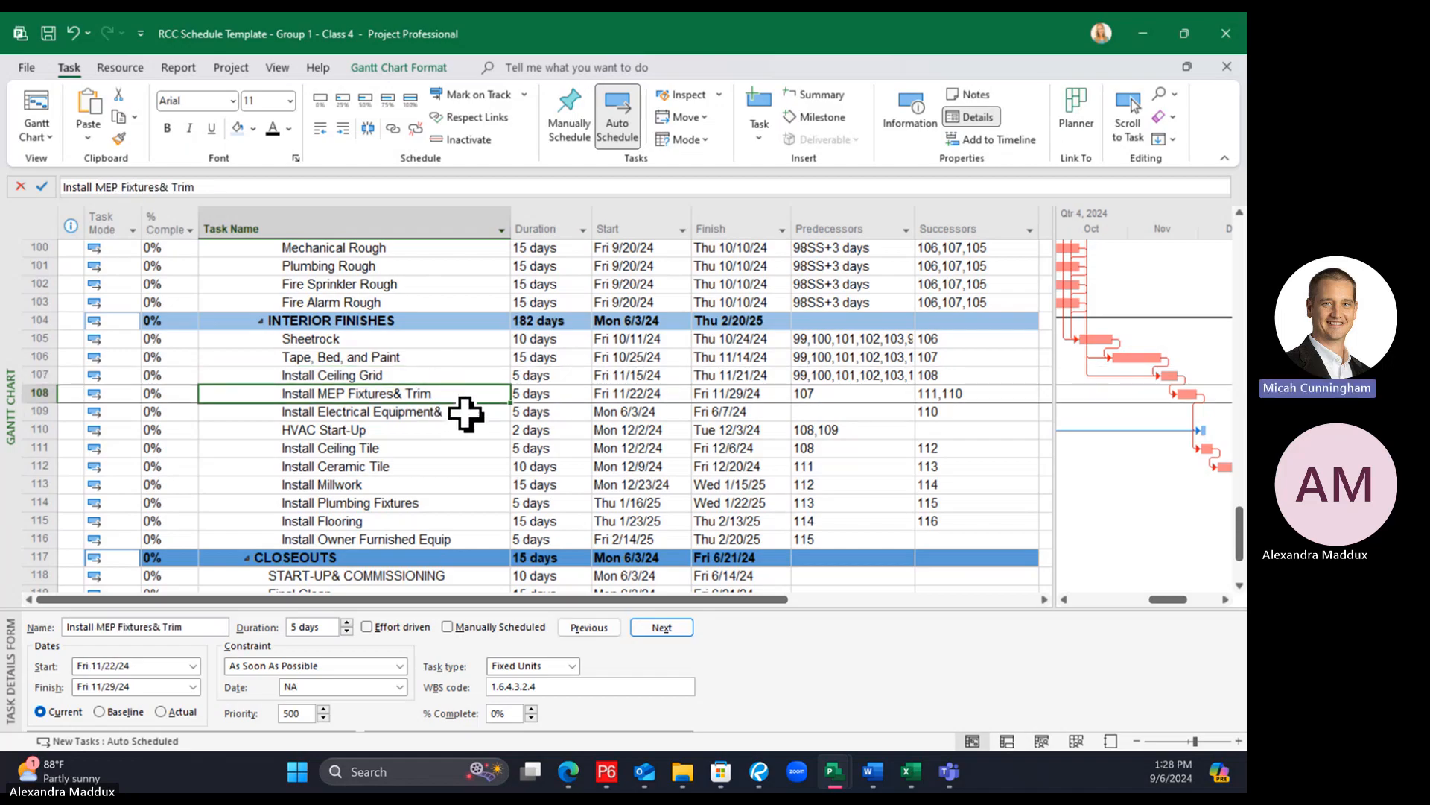
pyautogui.keyDown('shift'); pyautogui.click(465, 412); pyautogui.keyUp('shift')
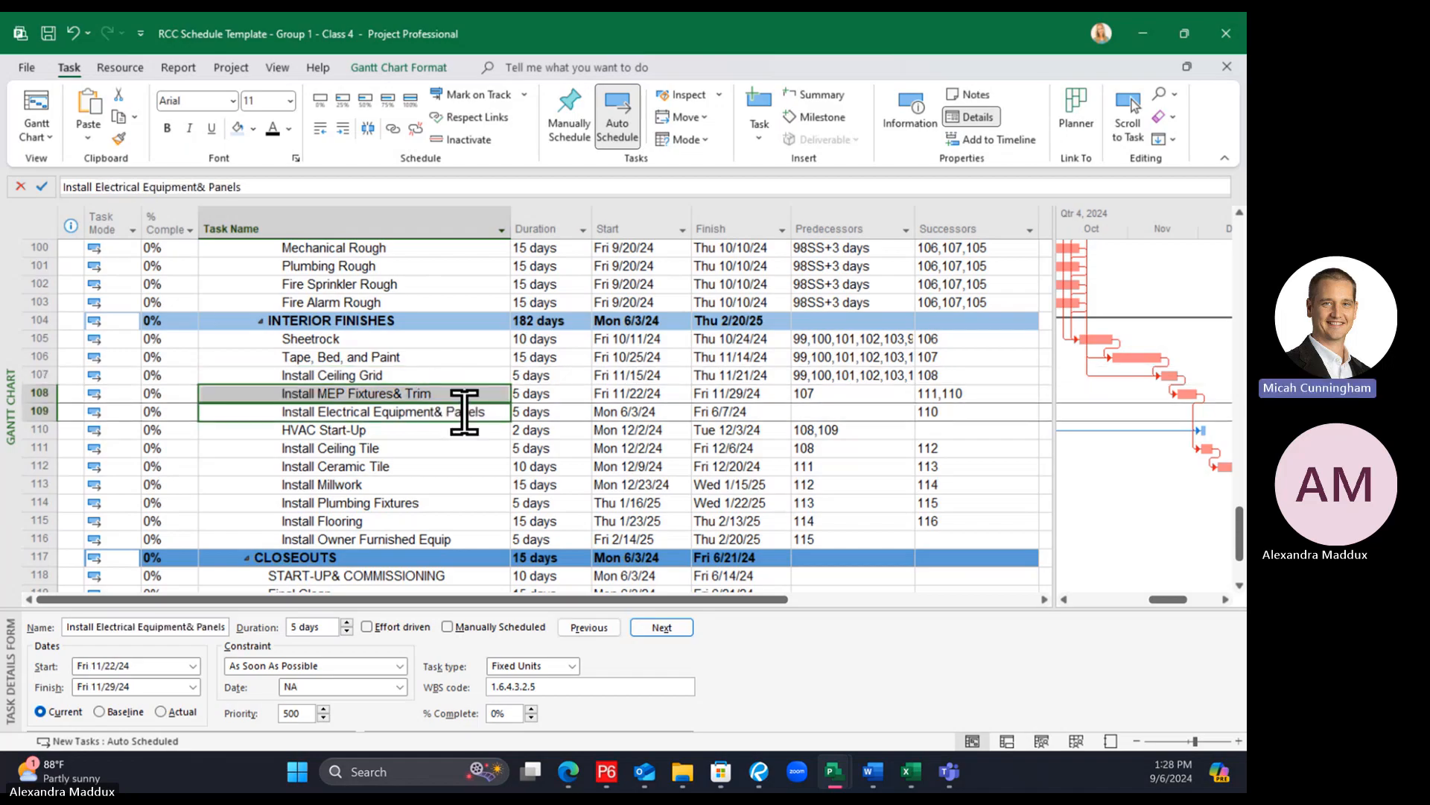
pyautogui.click(394, 129)
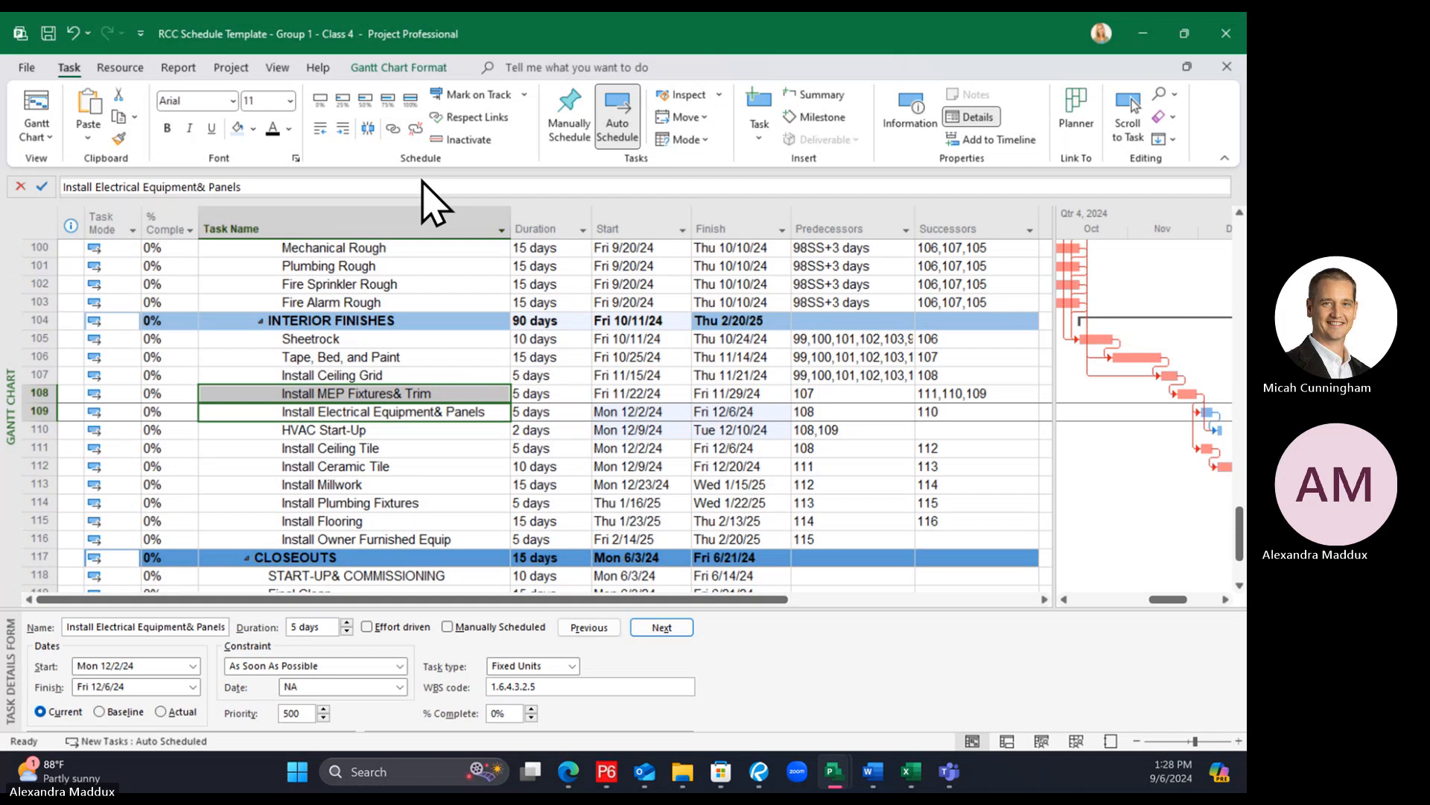
# Review the sequence of Install MEP Fixtures & Trim, Install Electrical Equipment & Panels and HVAC Start-Up by selecting the linked tasks in pairs
pyautogui.click(388, 389)
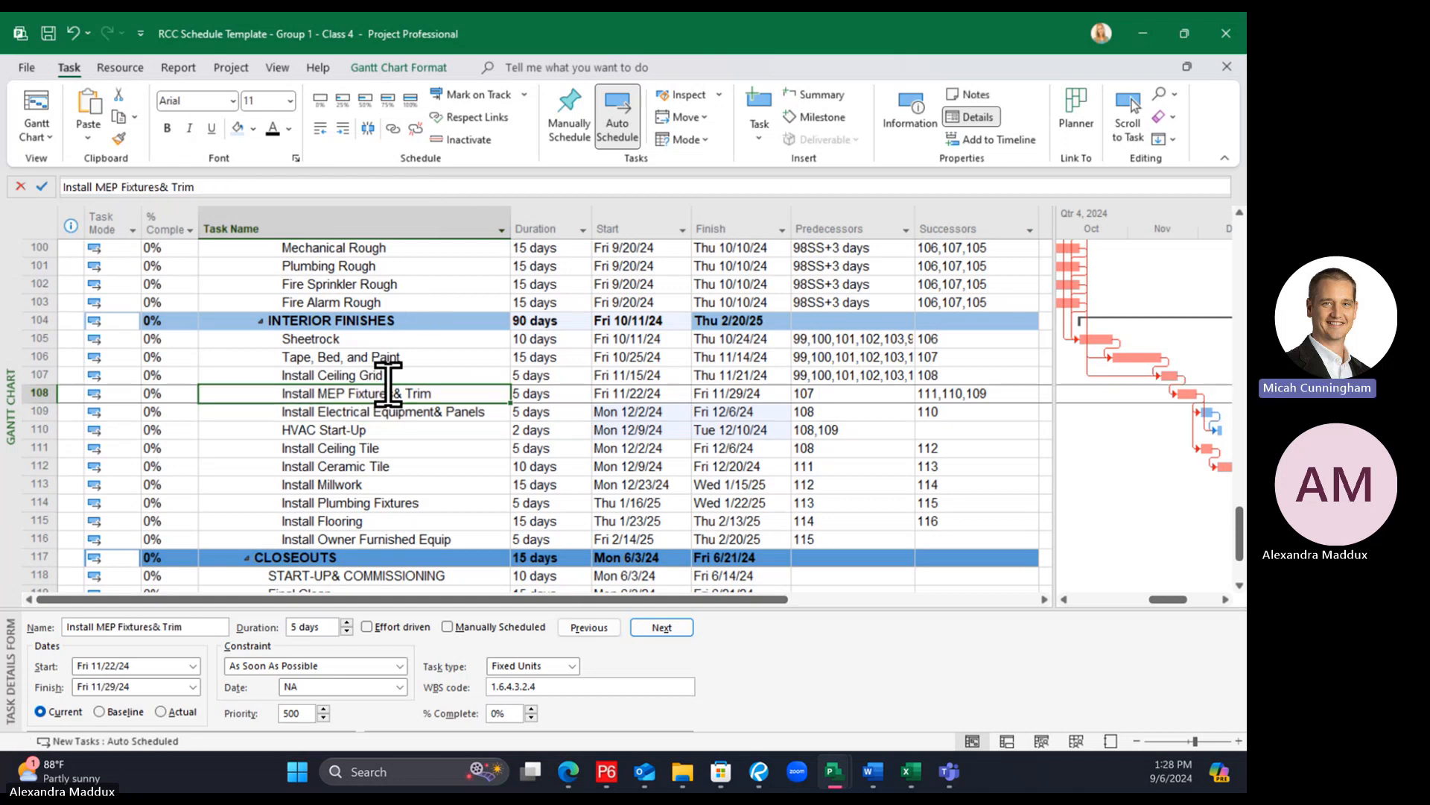
pyautogui.keyDown('ctrl'); pyautogui.click(403, 429); pyautogui.keyUp('ctrl')
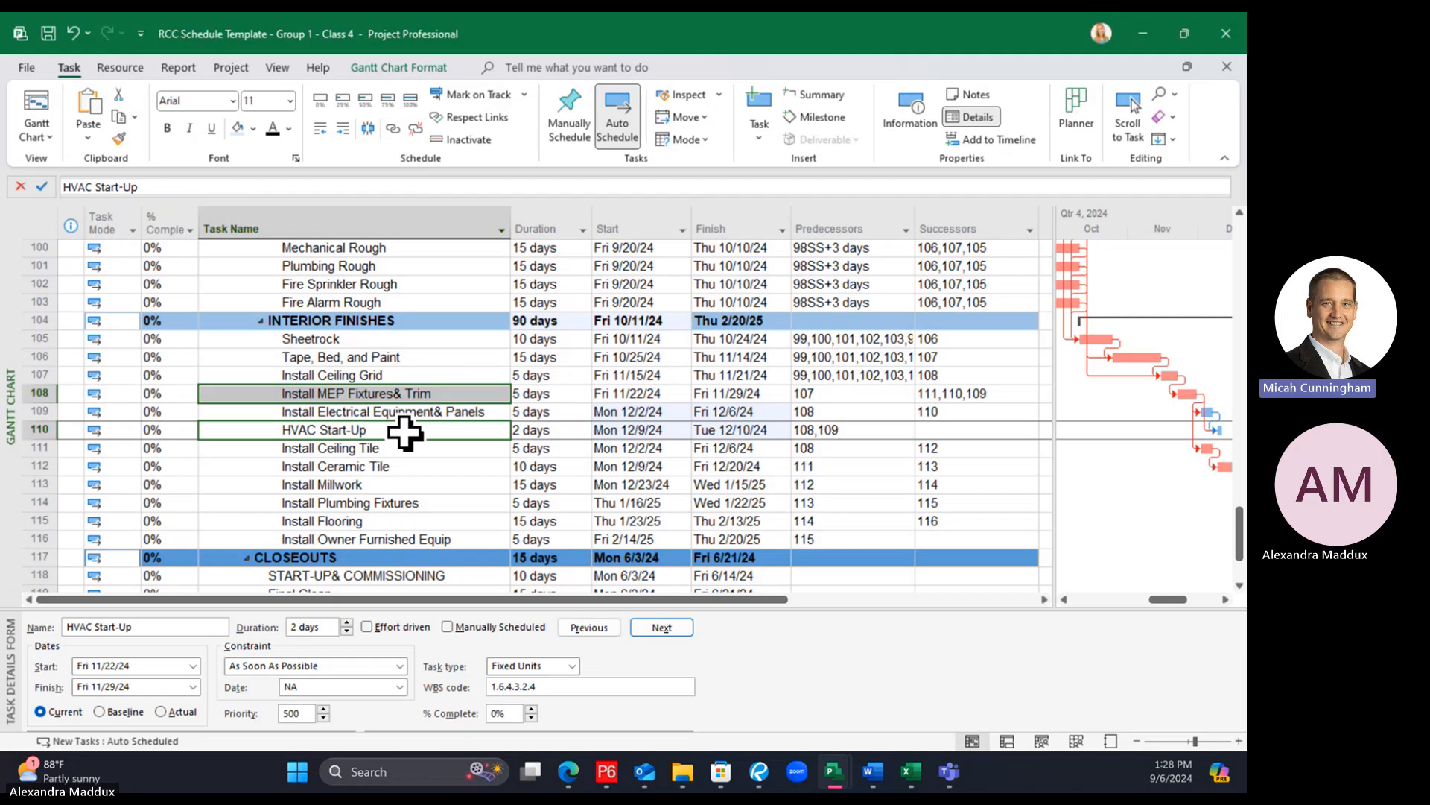
pyautogui.click(393, 393)
pyautogui.keyDown('ctrl'); pyautogui.click(433, 418); pyautogui.keyUp('ctrl')
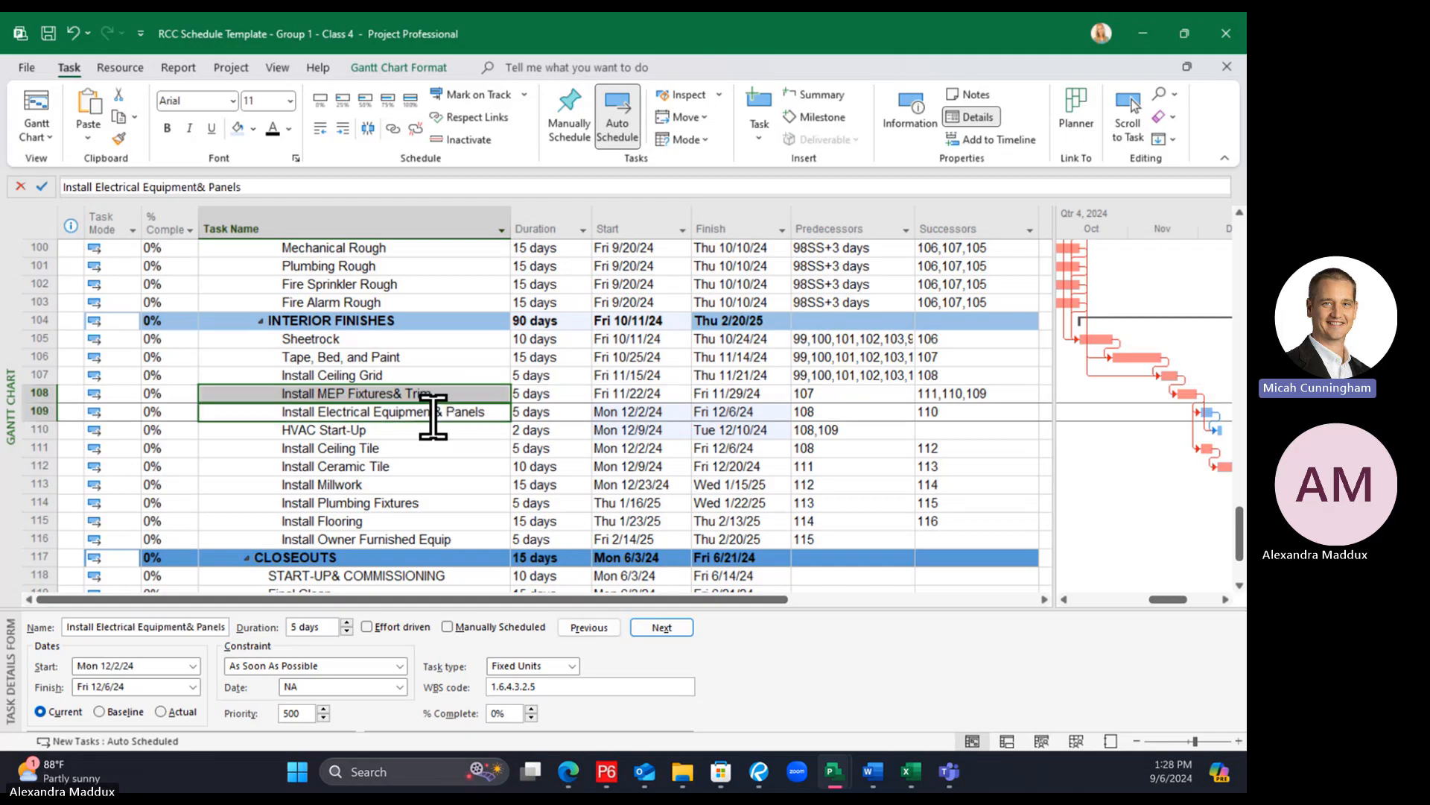
pyautogui.click(431, 432)
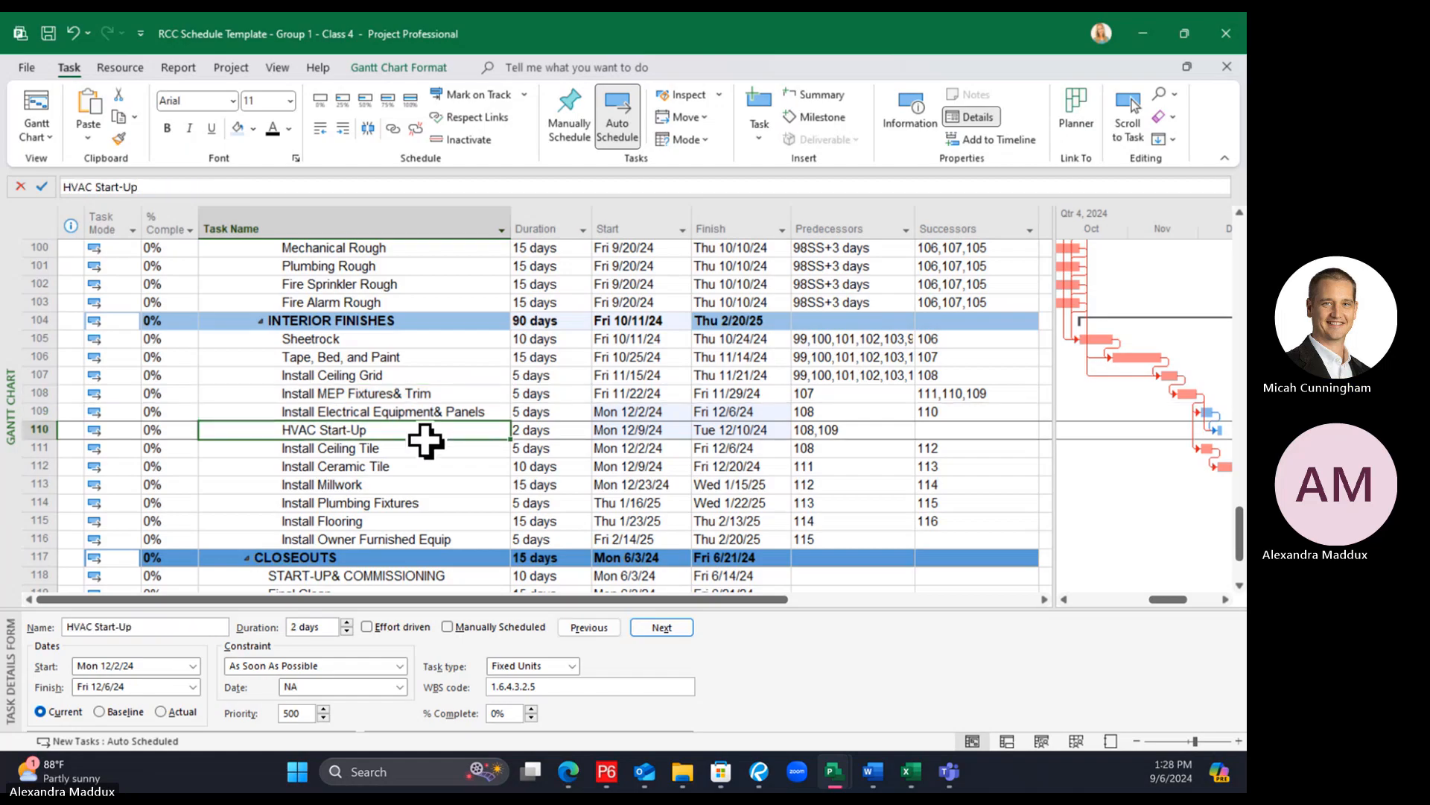
pyautogui.click(429, 412)
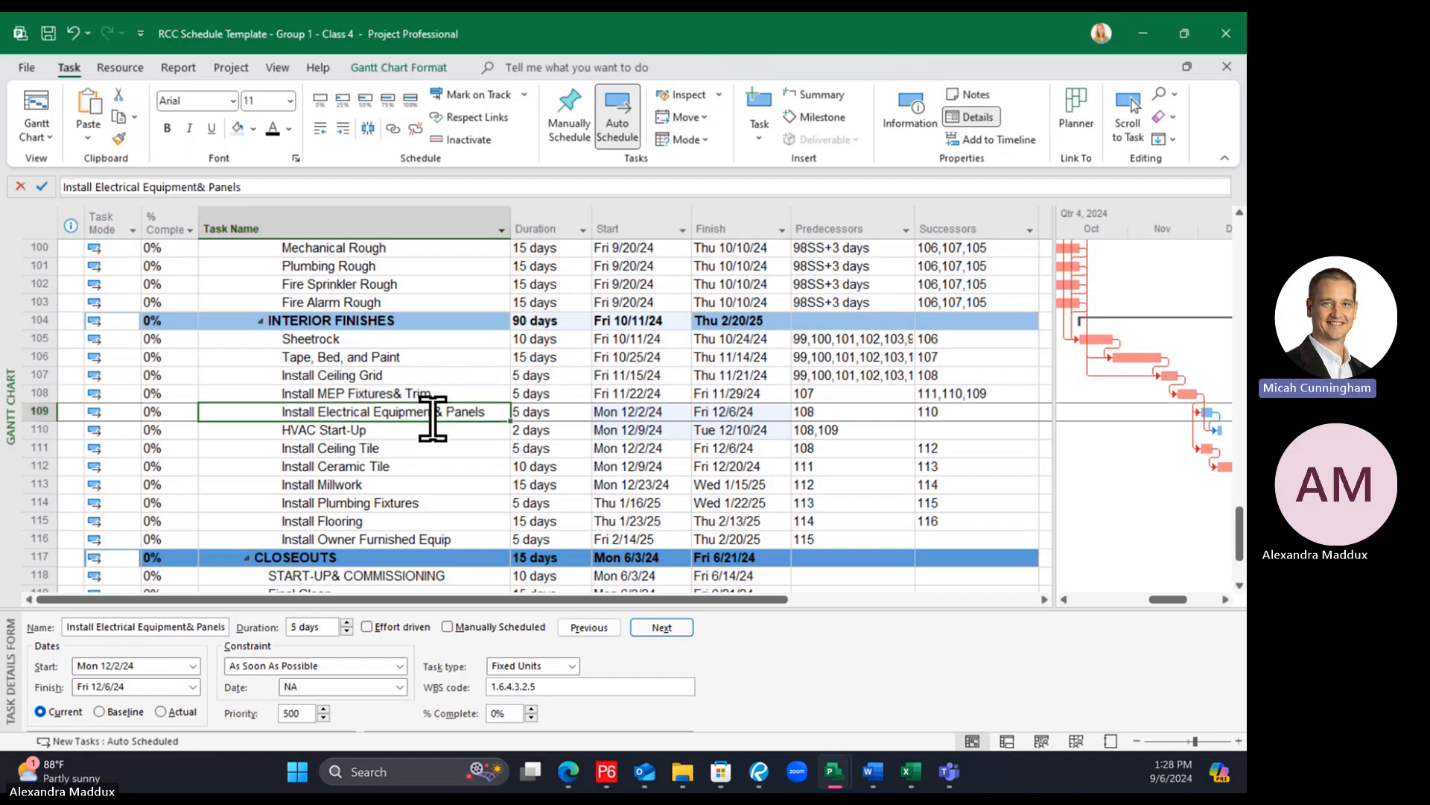
pyautogui.keyDown('ctrl'); pyautogui.click(436, 431); pyautogui.keyUp('ctrl')
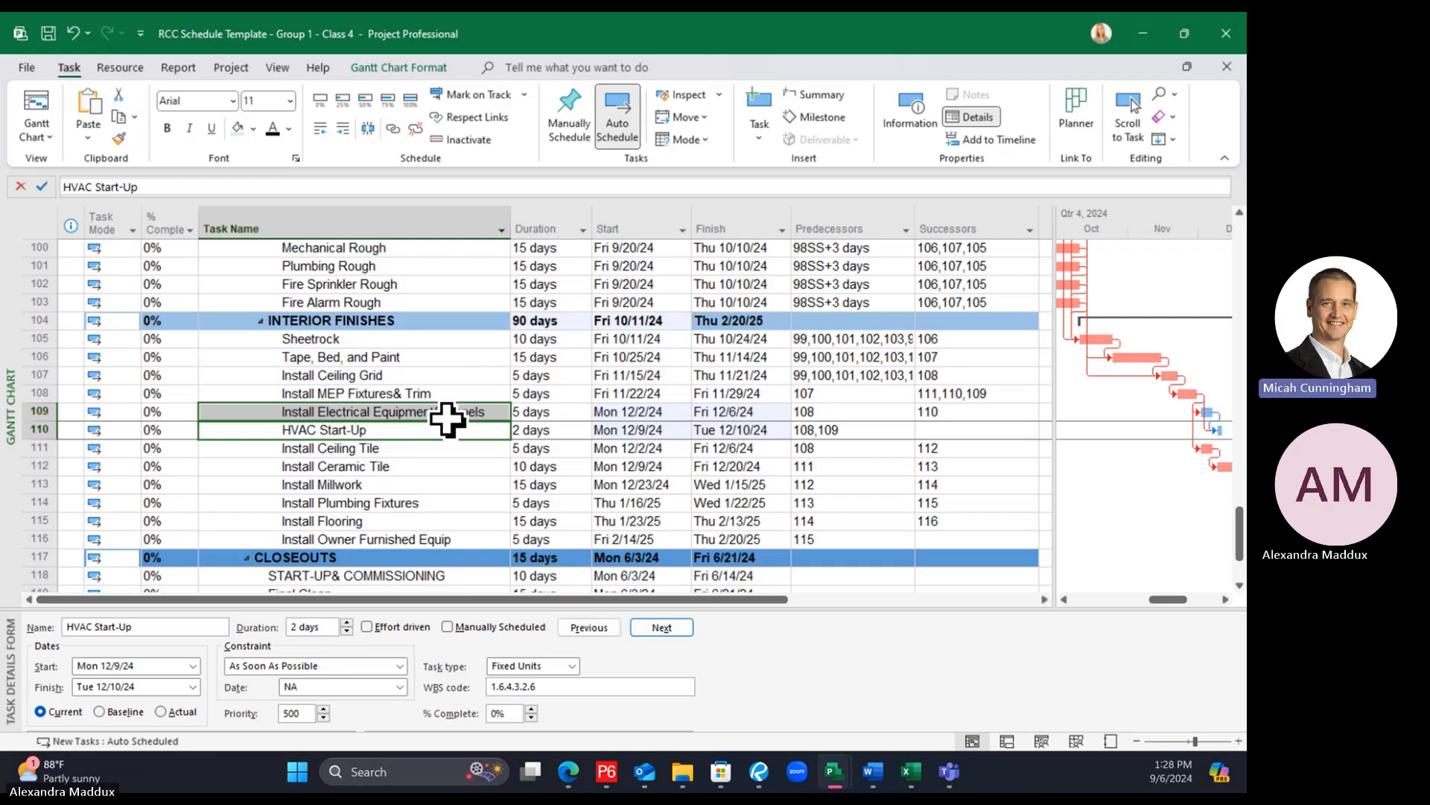
pyautogui.click(446, 414)
# Link HVAC Start-Up to Install Millwork as an additional predecessor
pyautogui.click(409, 430)
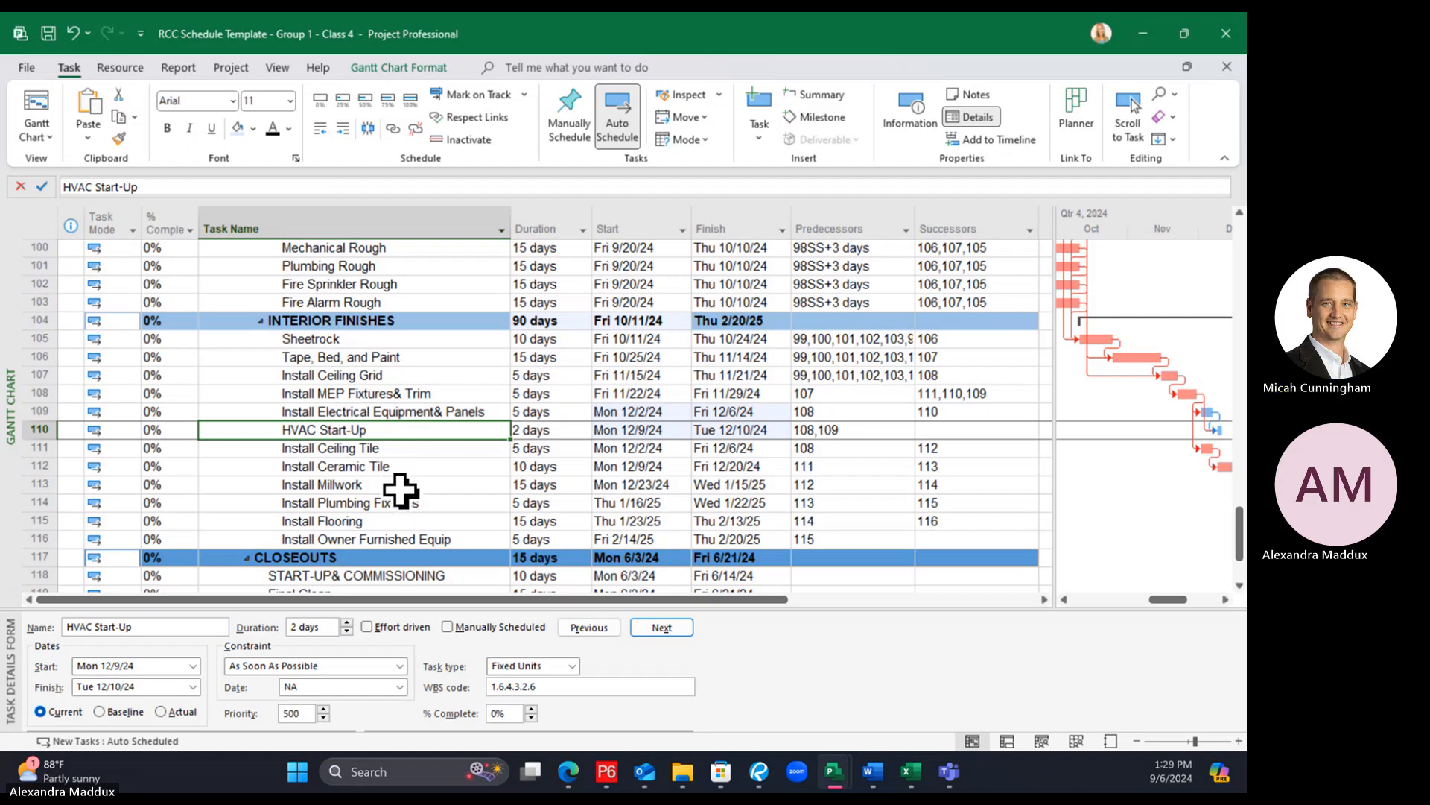
pyautogui.click(406, 468)
pyautogui.click(380, 431)
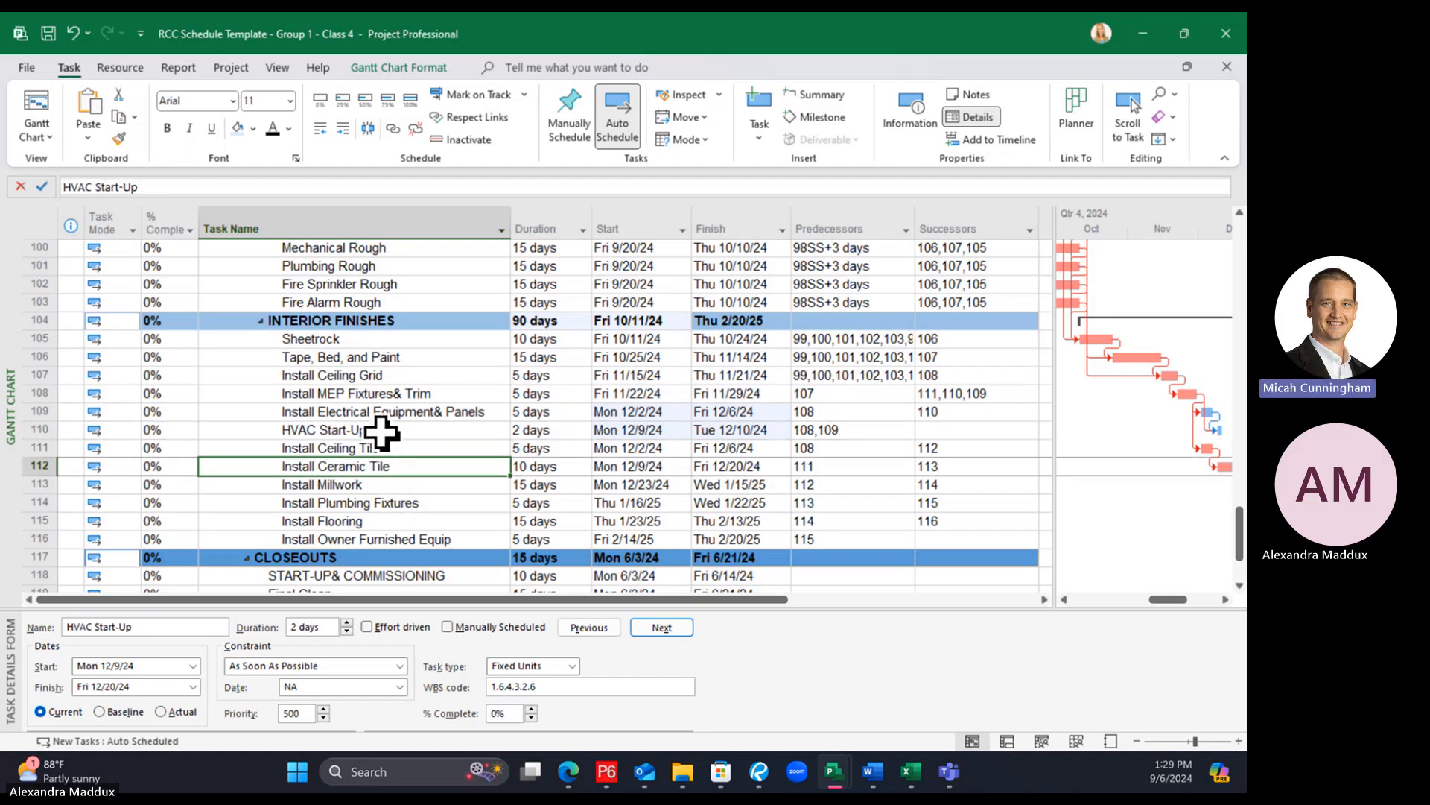
pyautogui.keyDown('ctrl'); pyautogui.click(387, 485); pyautogui.keyUp('ctrl')
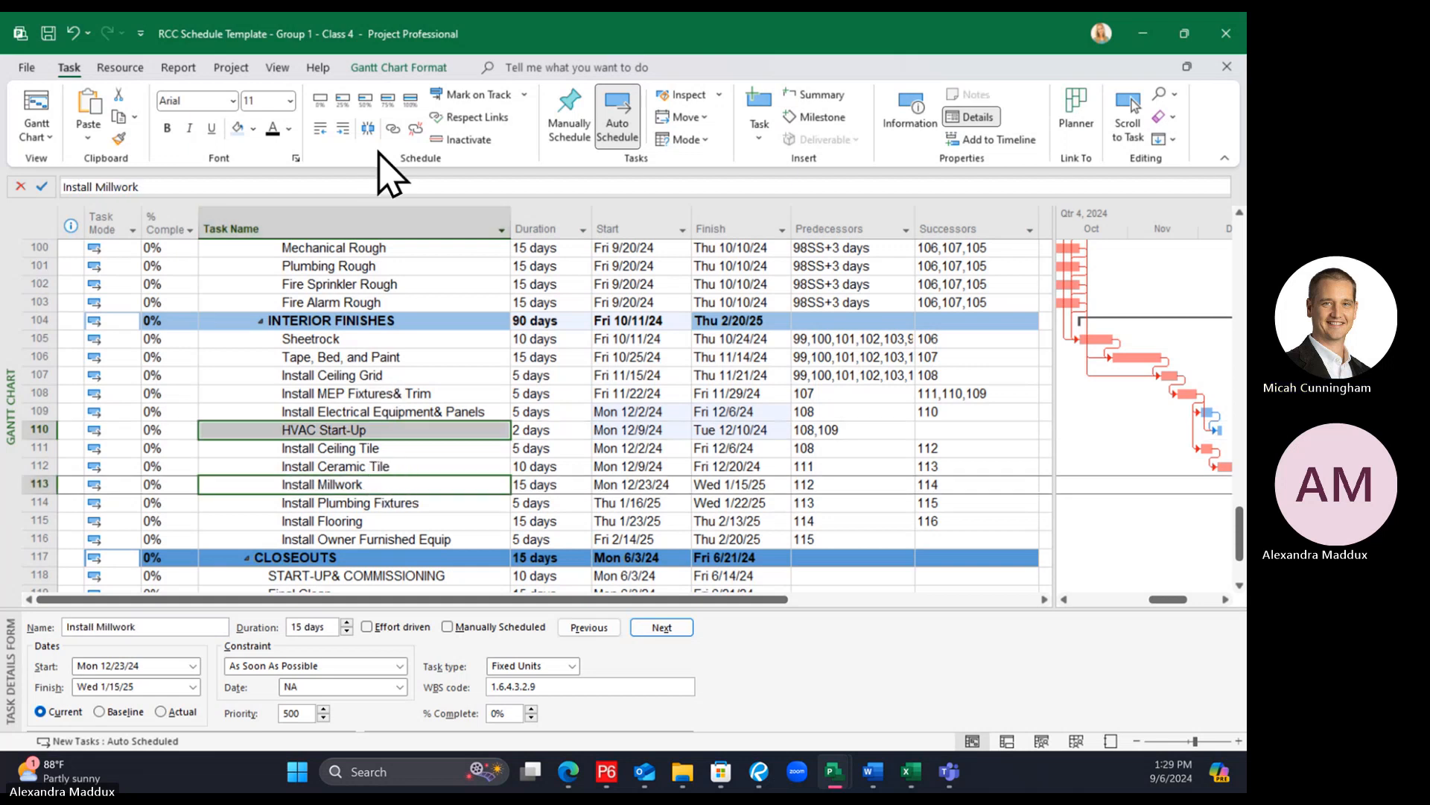
pyautogui.click(392, 130)
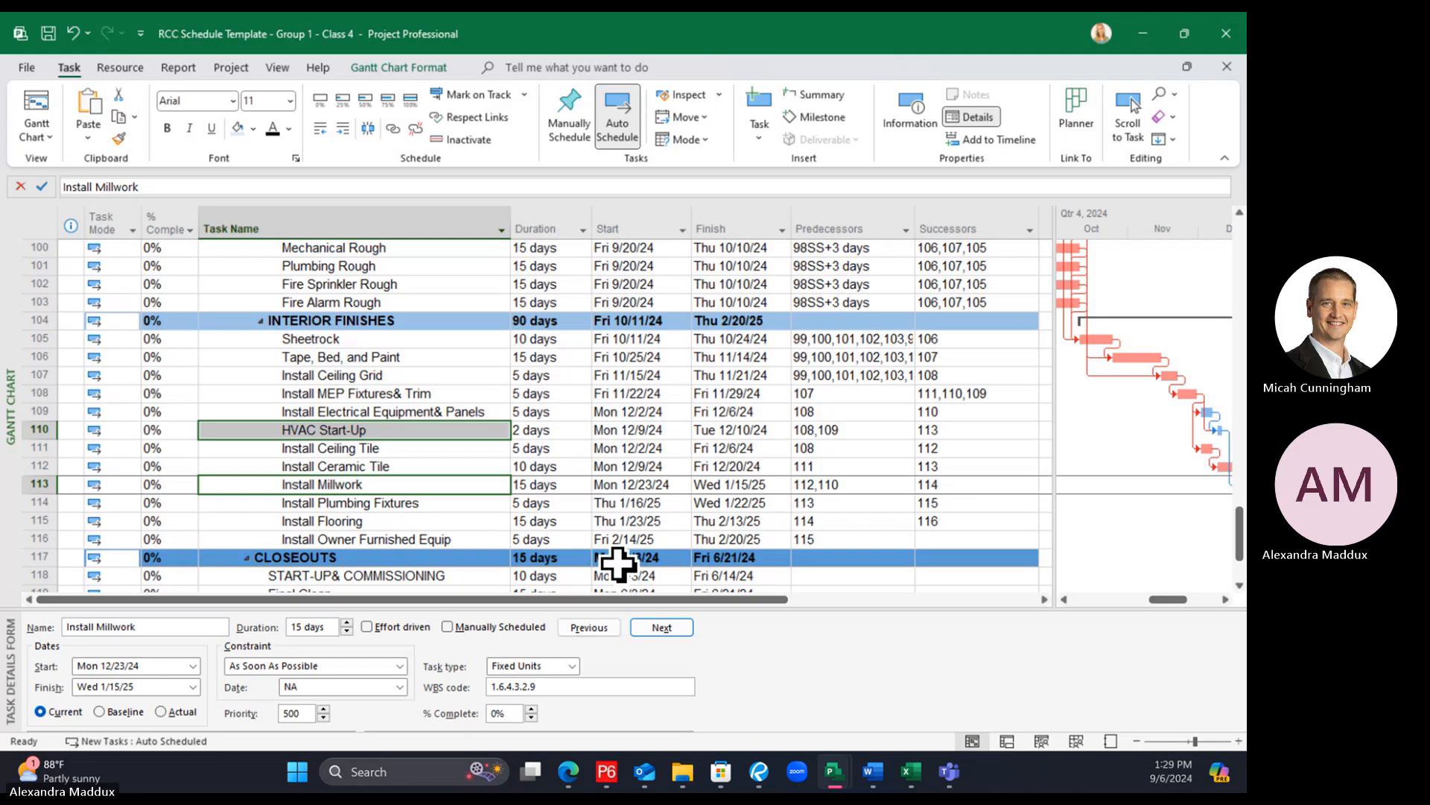
# Link Install Owner Furnished Equip to Final Clean in the CLOSEOUTS group as its successor
pyautogui.scroll(-2, 596, 496)
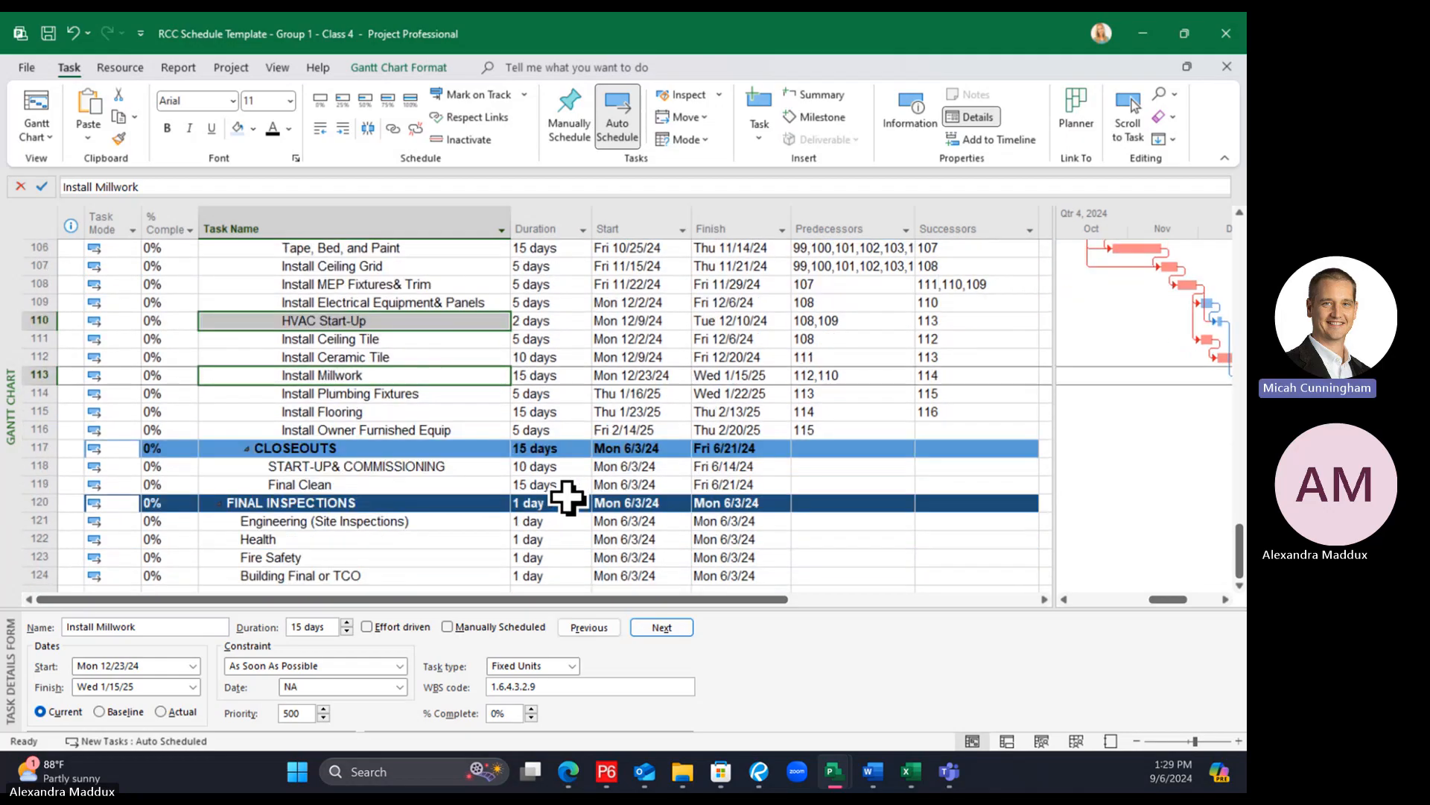
pyautogui.click(453, 430)
pyautogui.click(969, 430)
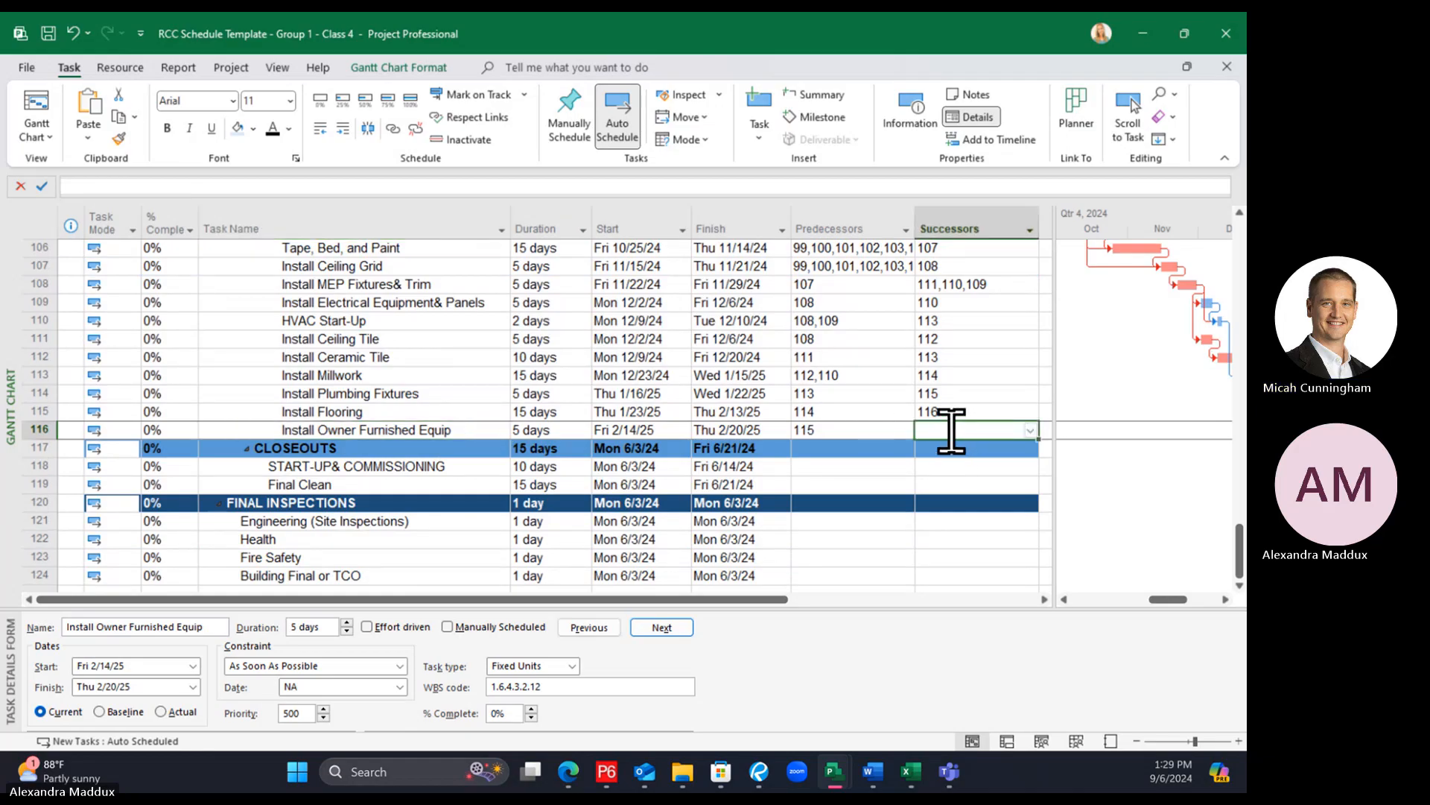
pyautogui.click(946, 449)
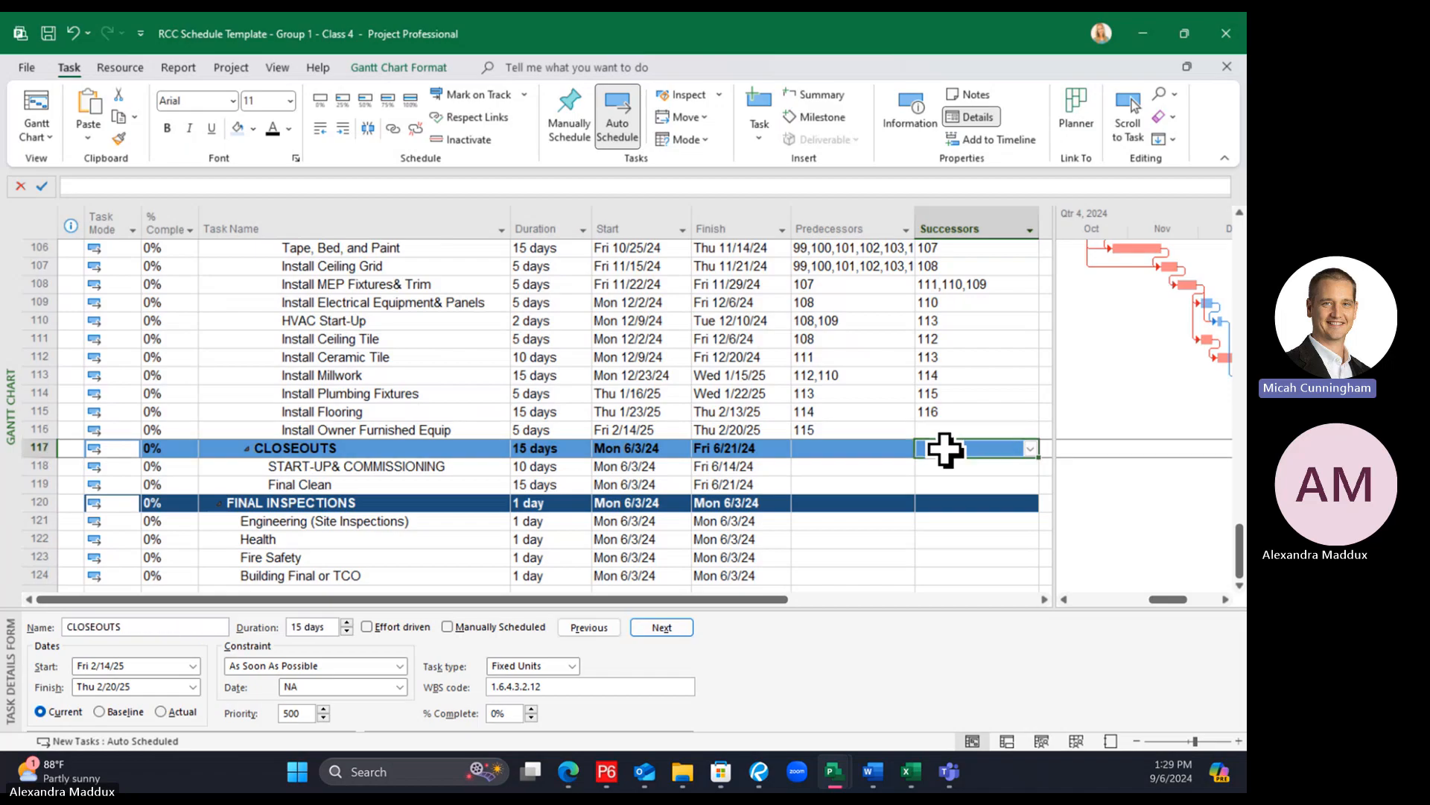
pyautogui.click(946, 428)
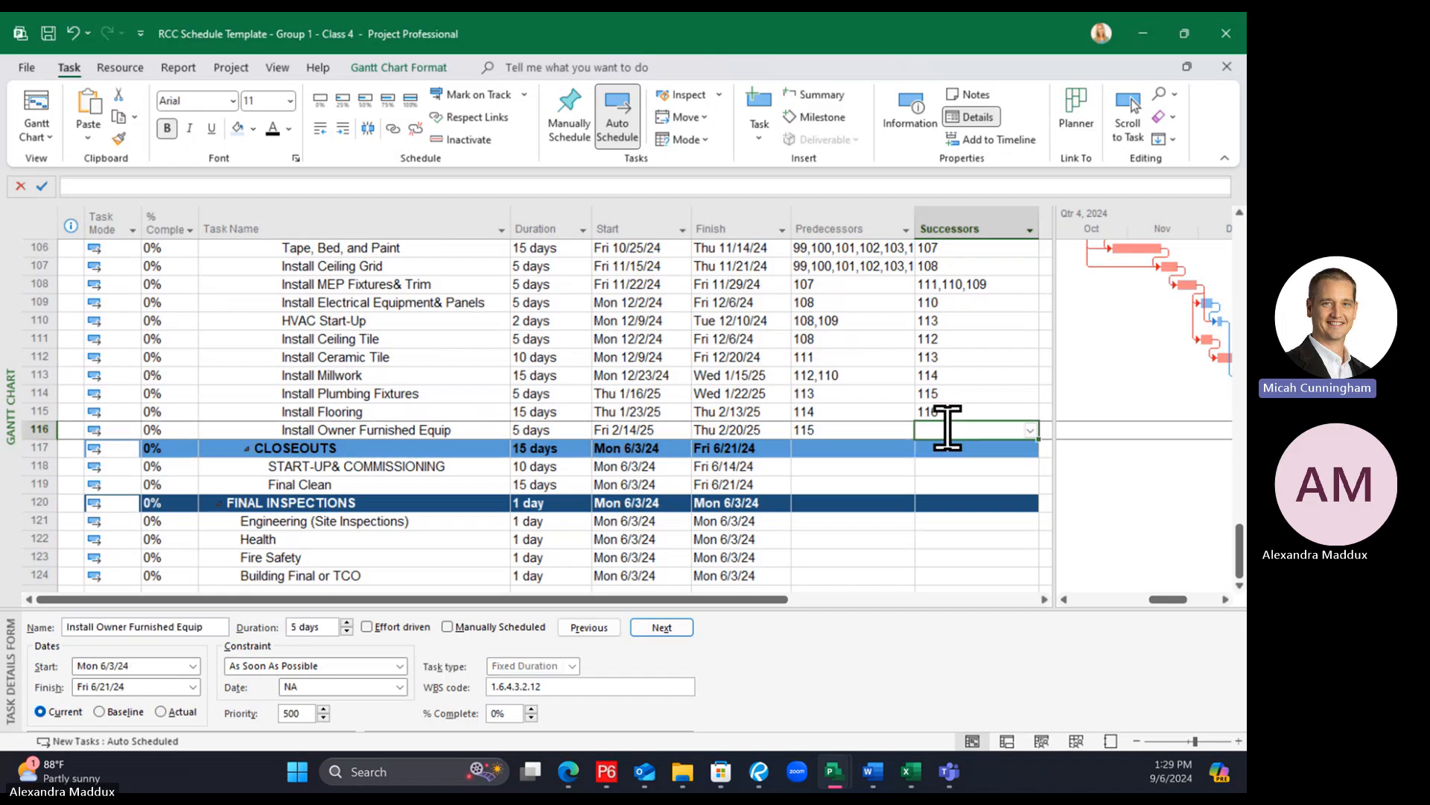
pyautogui.click(440, 432)
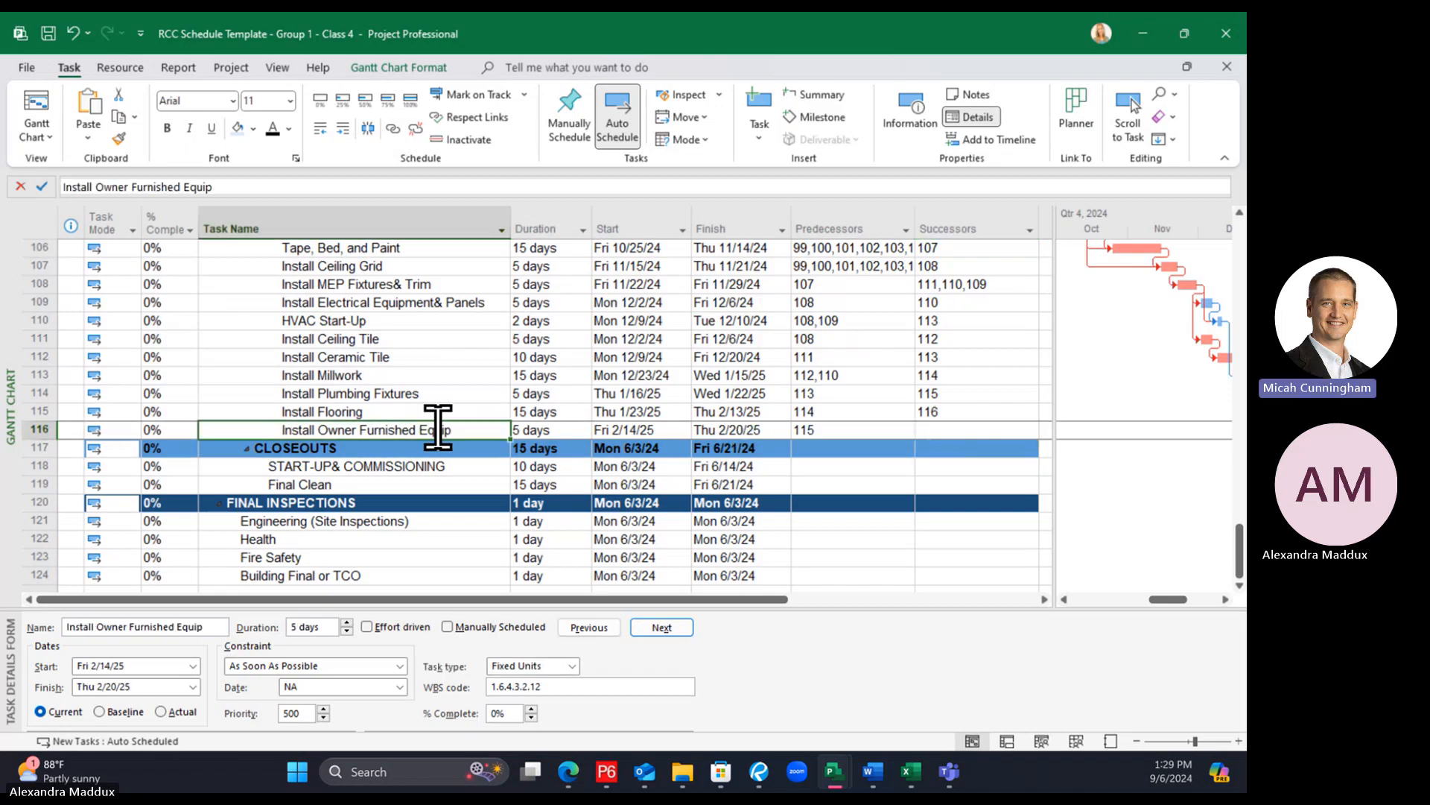
pyautogui.keyDown('ctrl'); pyautogui.click(427, 485); pyautogui.keyUp('ctrl')
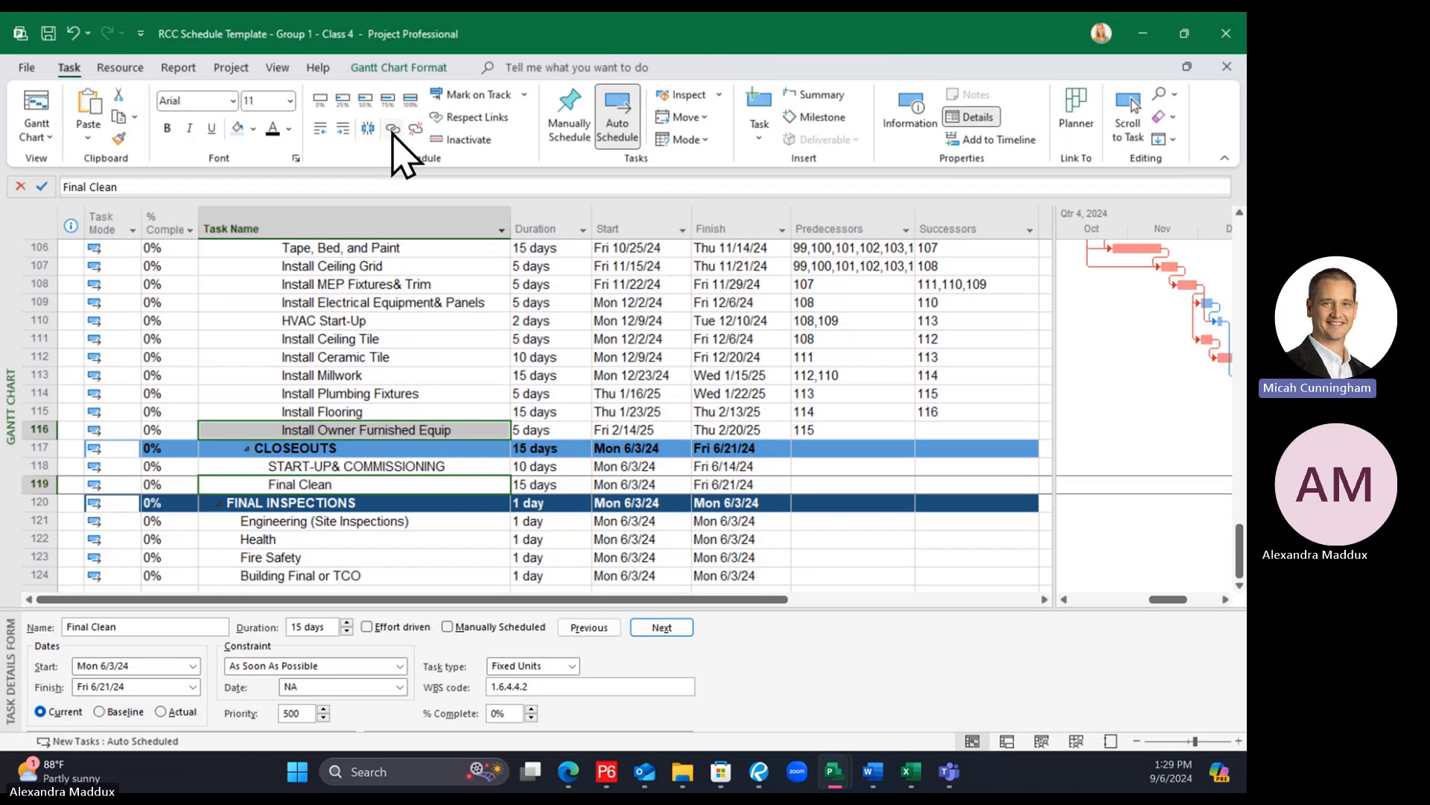
pyautogui.click(393, 130)
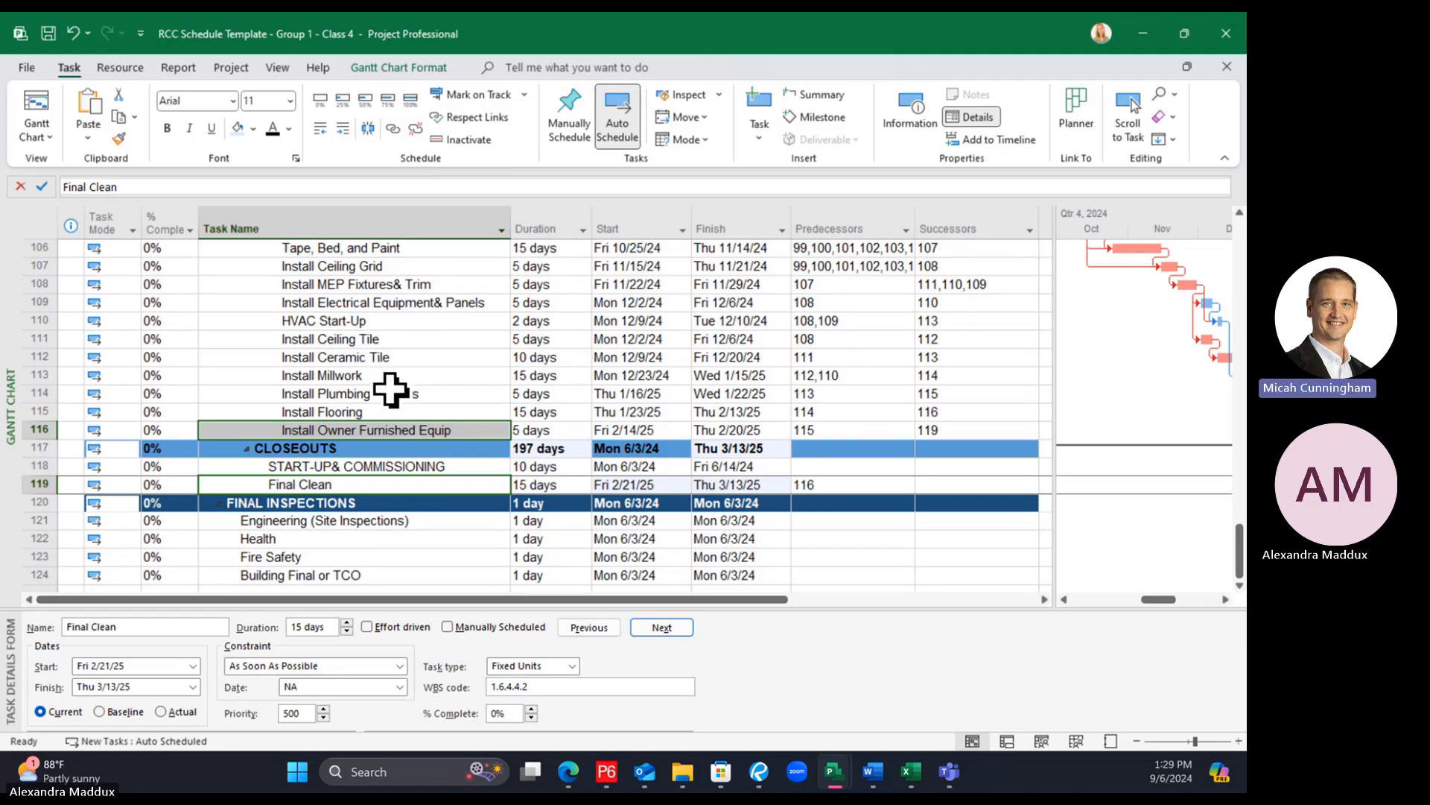
# Link HVAC Start-Up, START-UP & COMMISSIONING and Final Clean in sequence
pyautogui.click(382, 323)
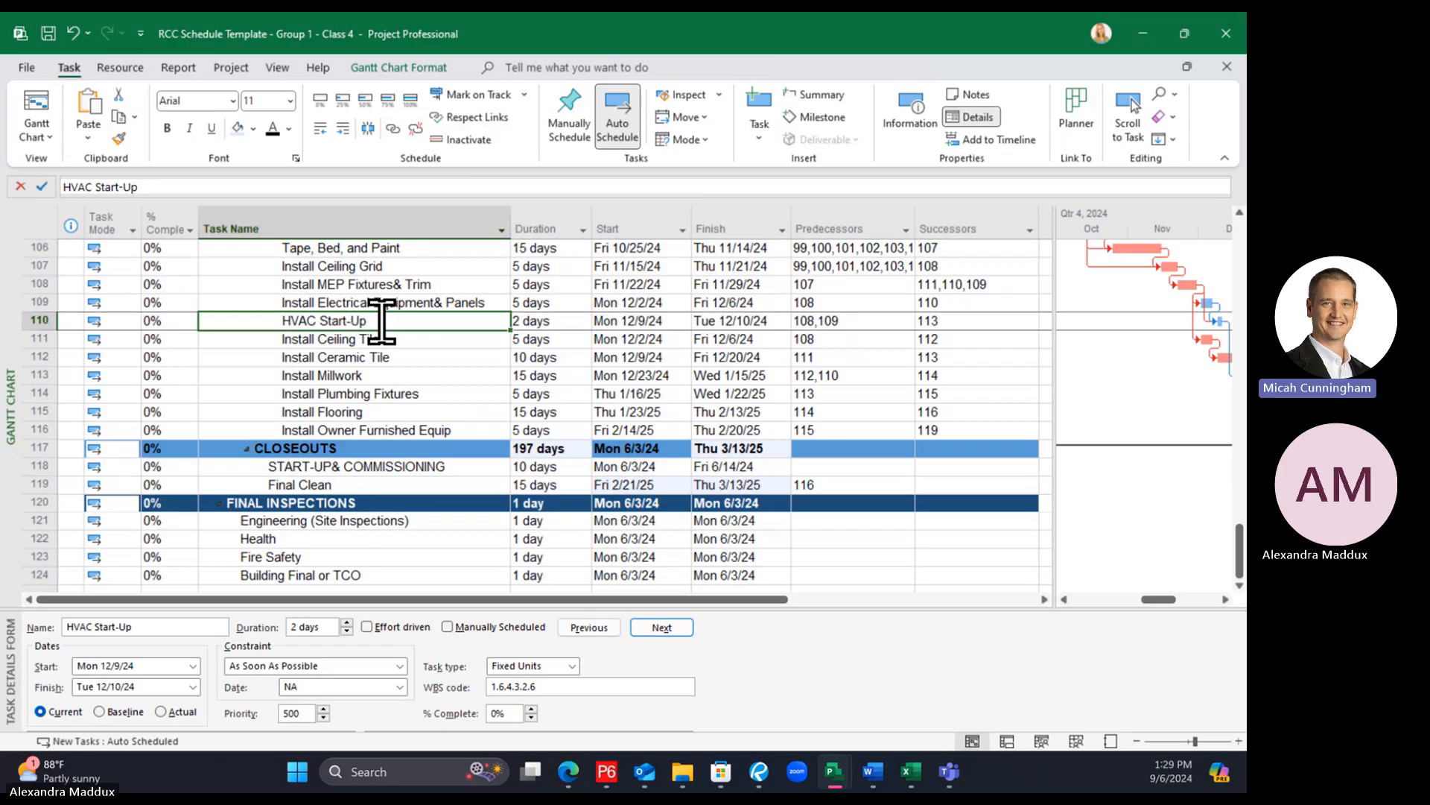
pyautogui.click(412, 467)
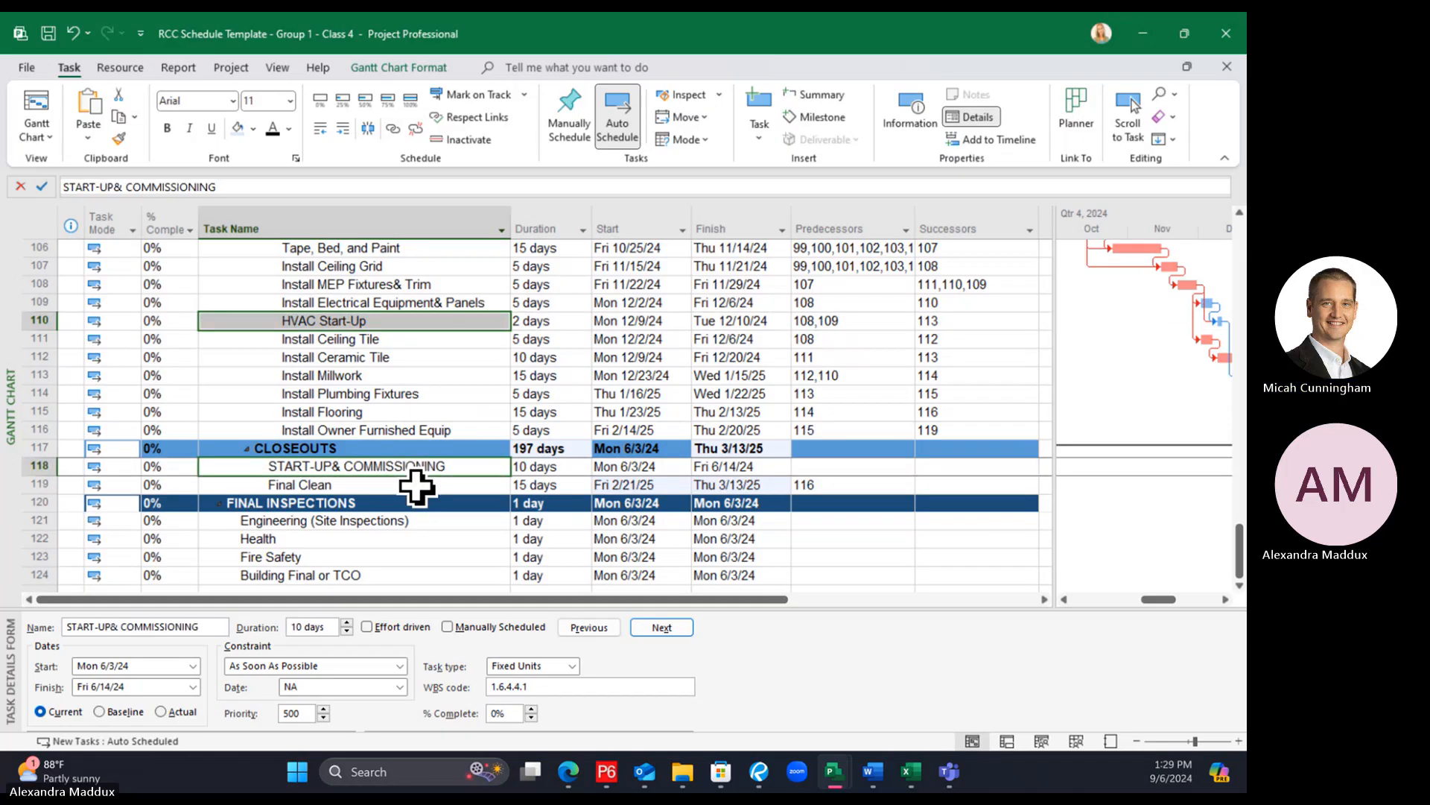
pyautogui.click(416, 486)
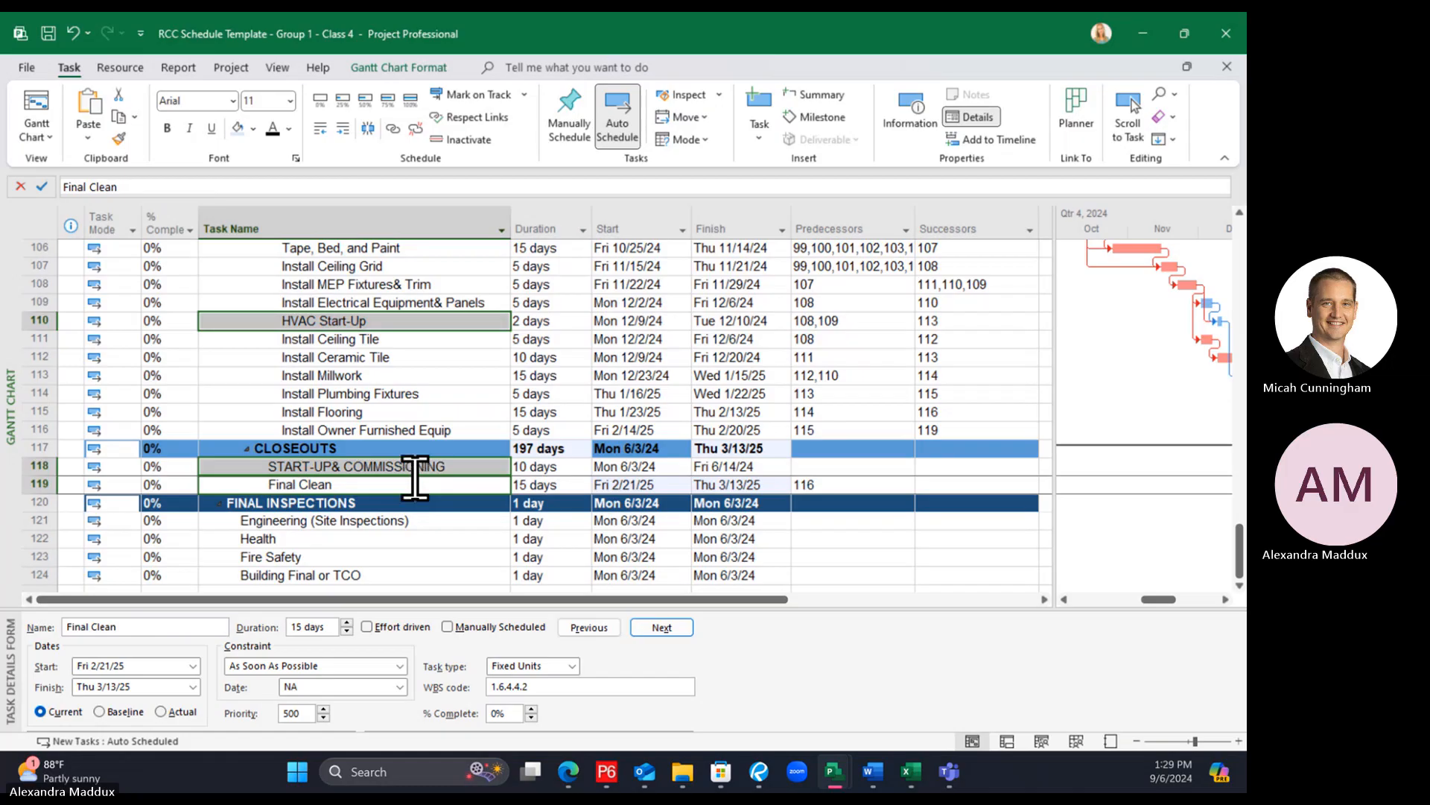
pyautogui.click(409, 337)
pyautogui.click(403, 322)
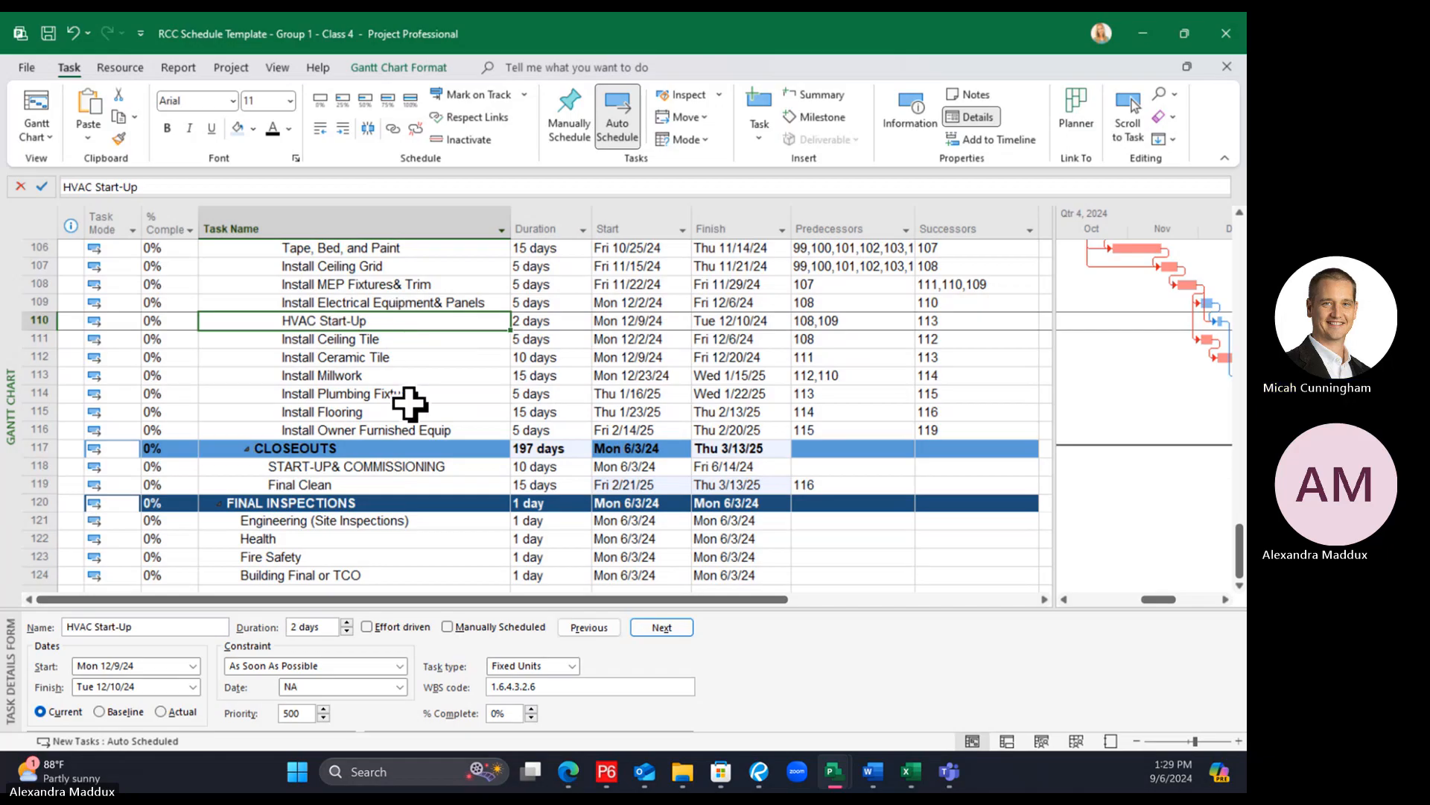
pyautogui.click(406, 468)
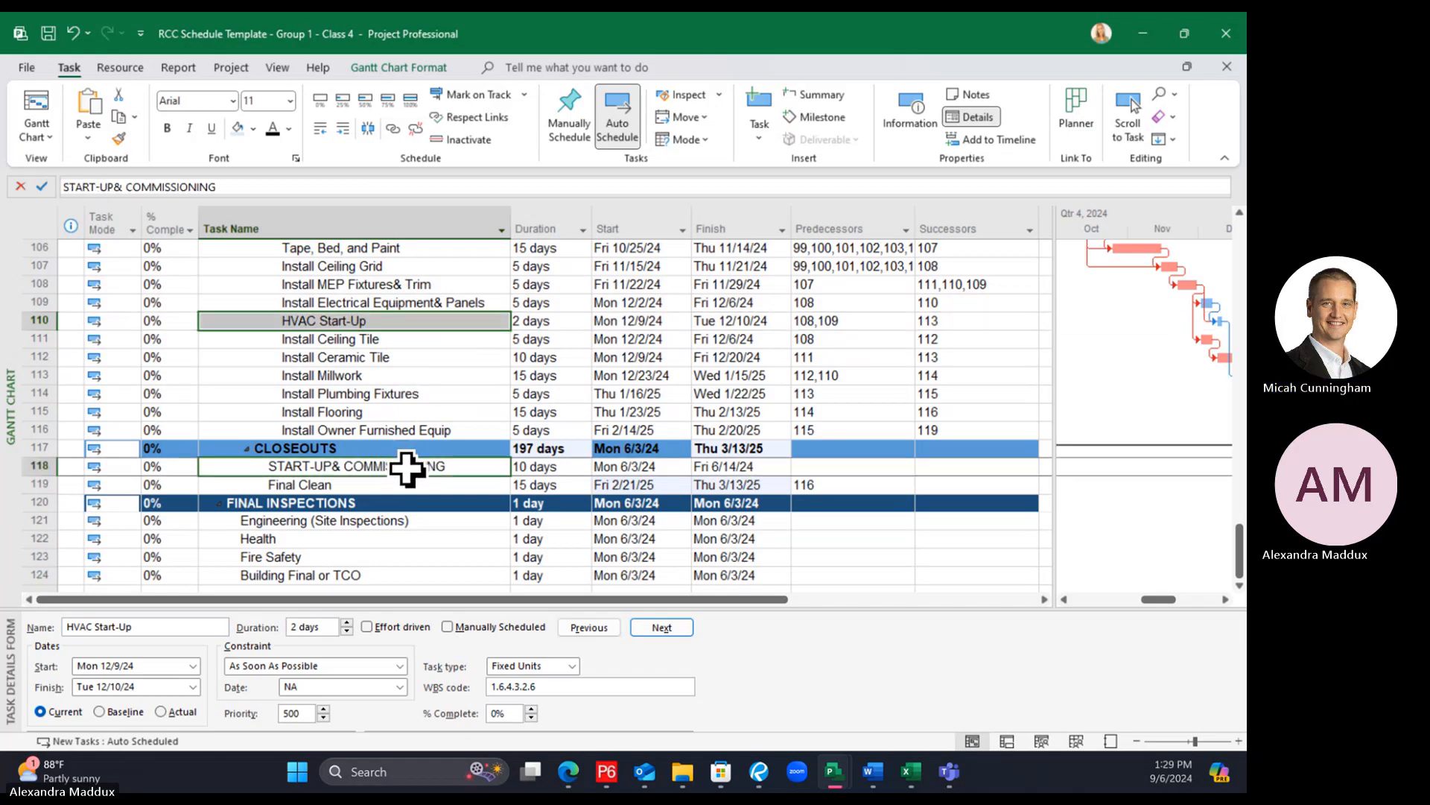
pyautogui.keyDown('ctrl'); pyautogui.click(406, 486); pyautogui.keyUp('ctrl')
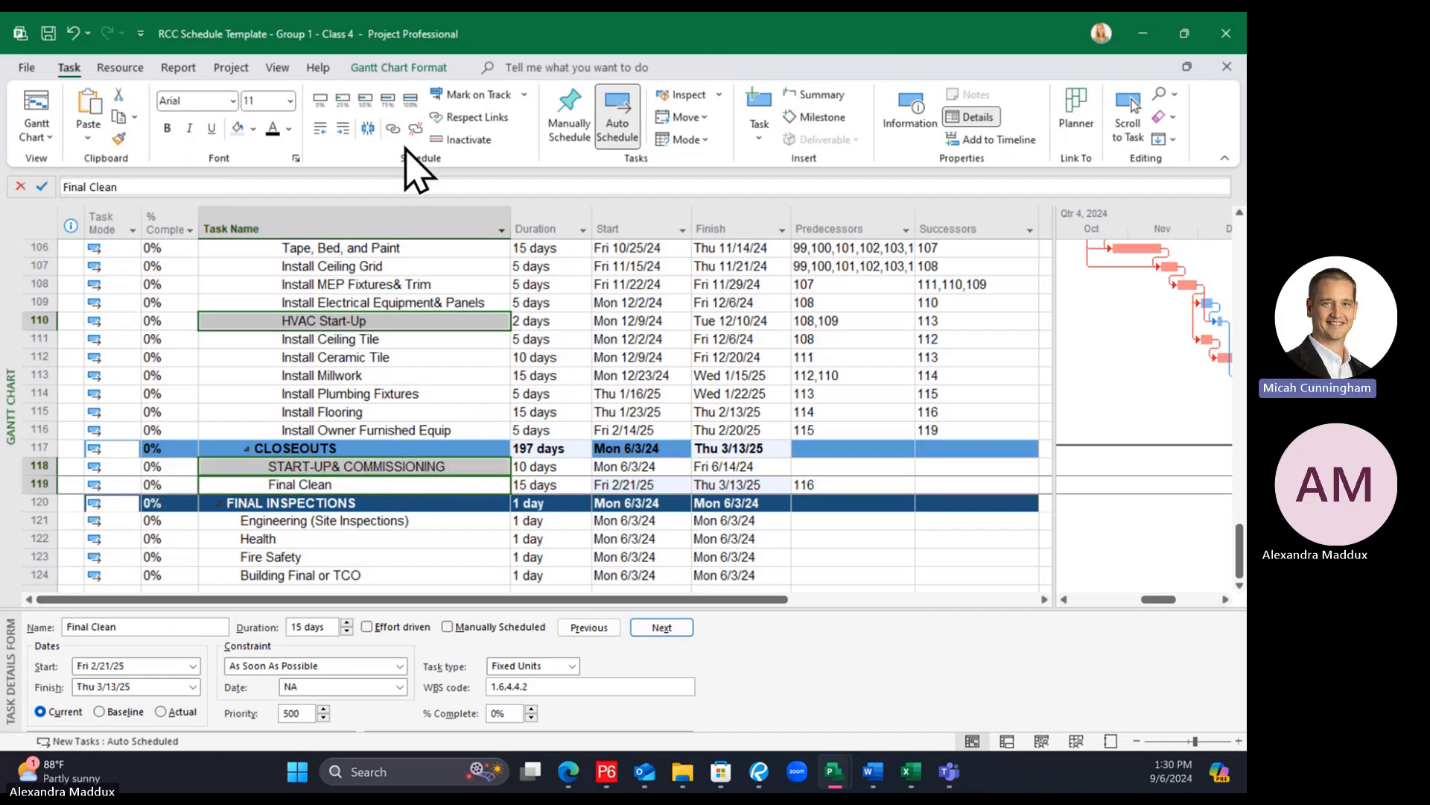
pyautogui.click(393, 128)
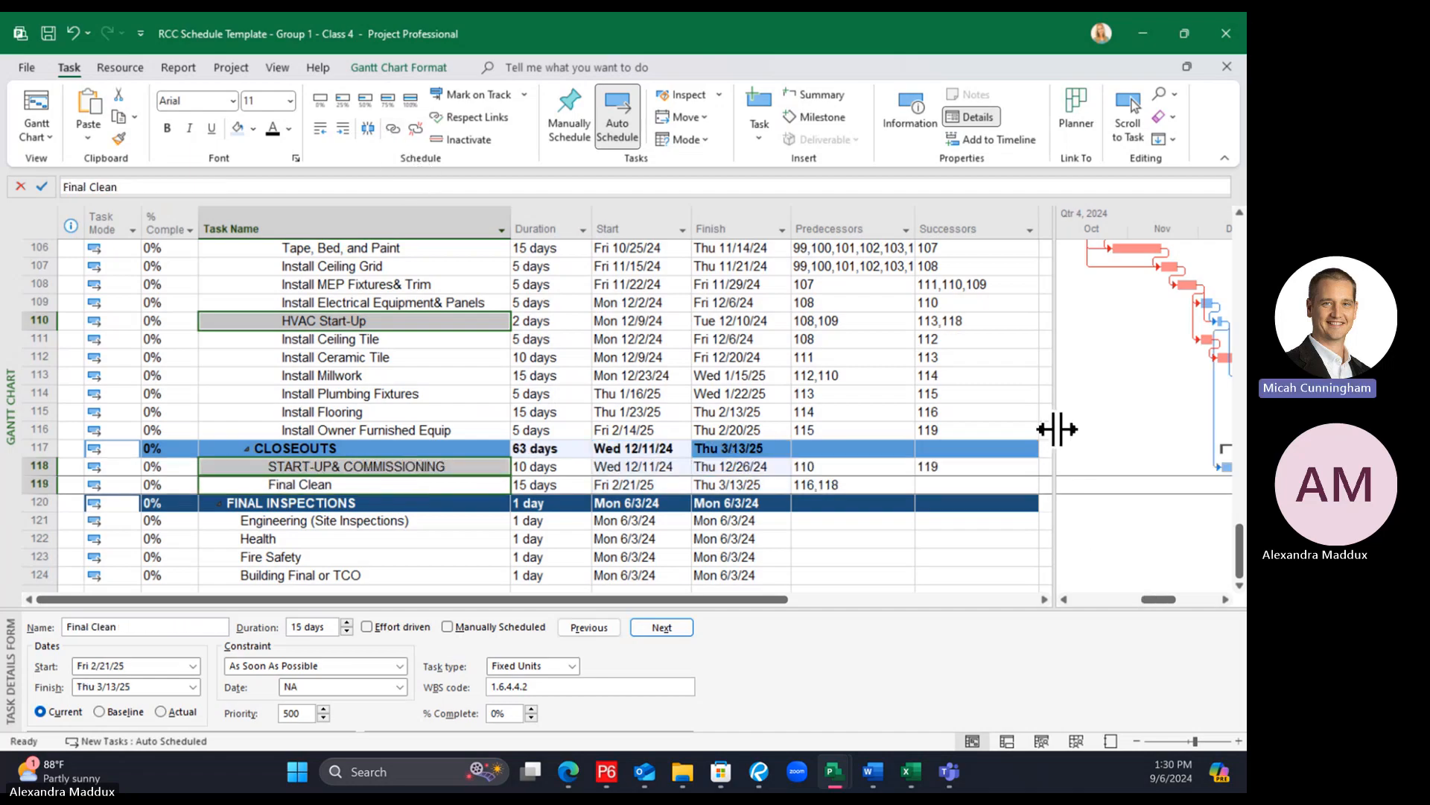
# Widen the Gantt chart area and review the chain from HVAC Start-Up through START-UP & COMMISSIONING to Final Clean
pyautogui.moveTo(1053, 428); pyautogui.dragTo(944, 431)
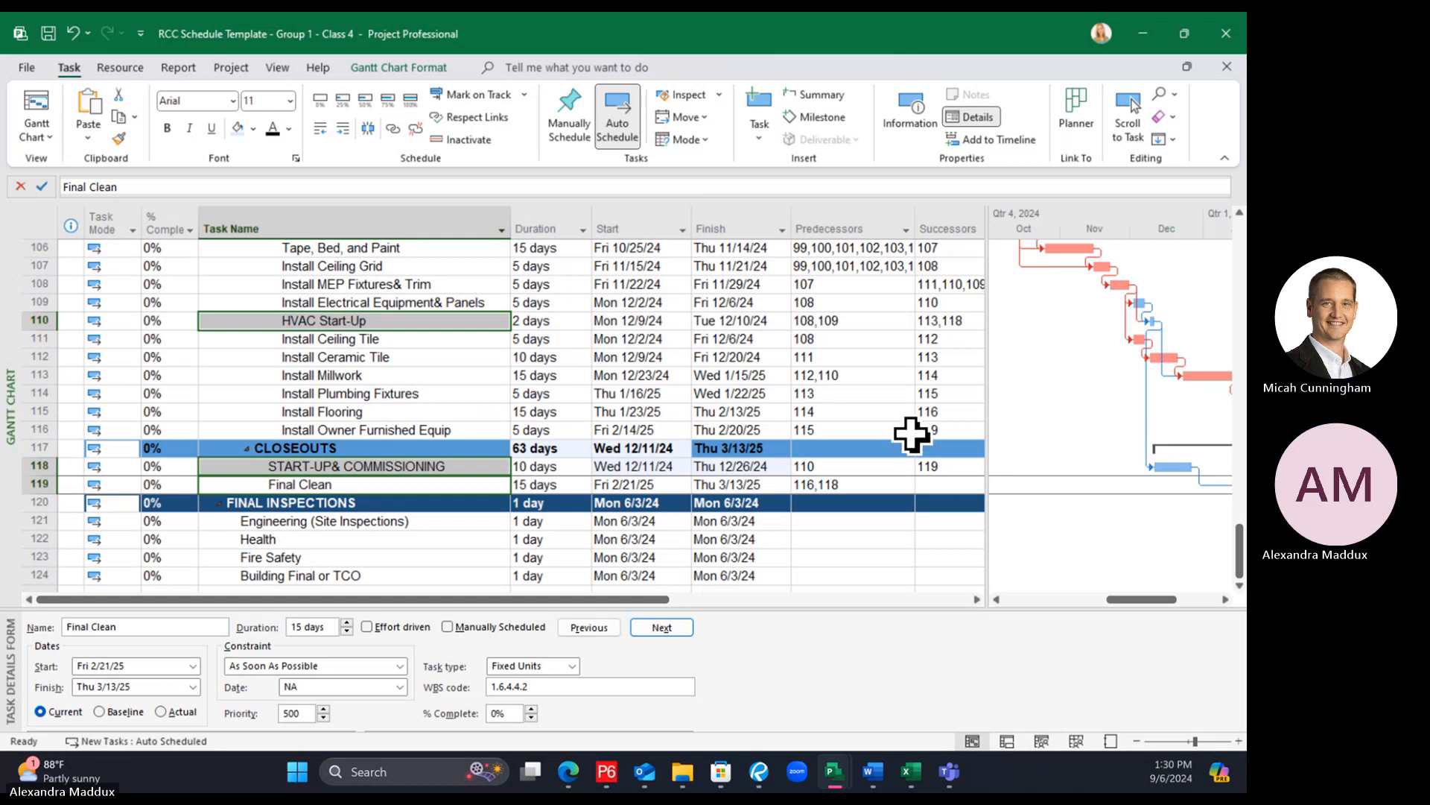
pyautogui.click(457, 377)
pyautogui.click(410, 320)
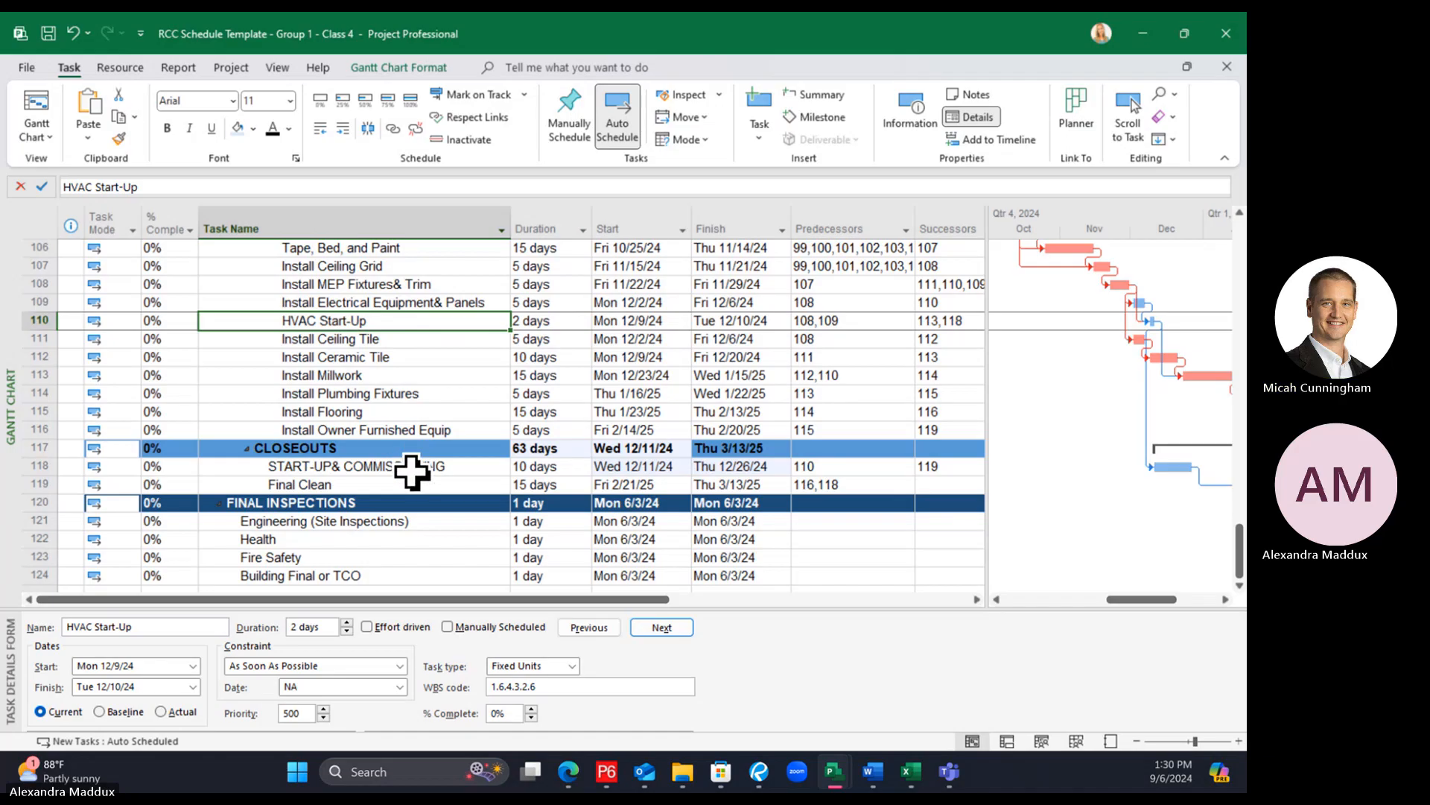
pyautogui.click(387, 395)
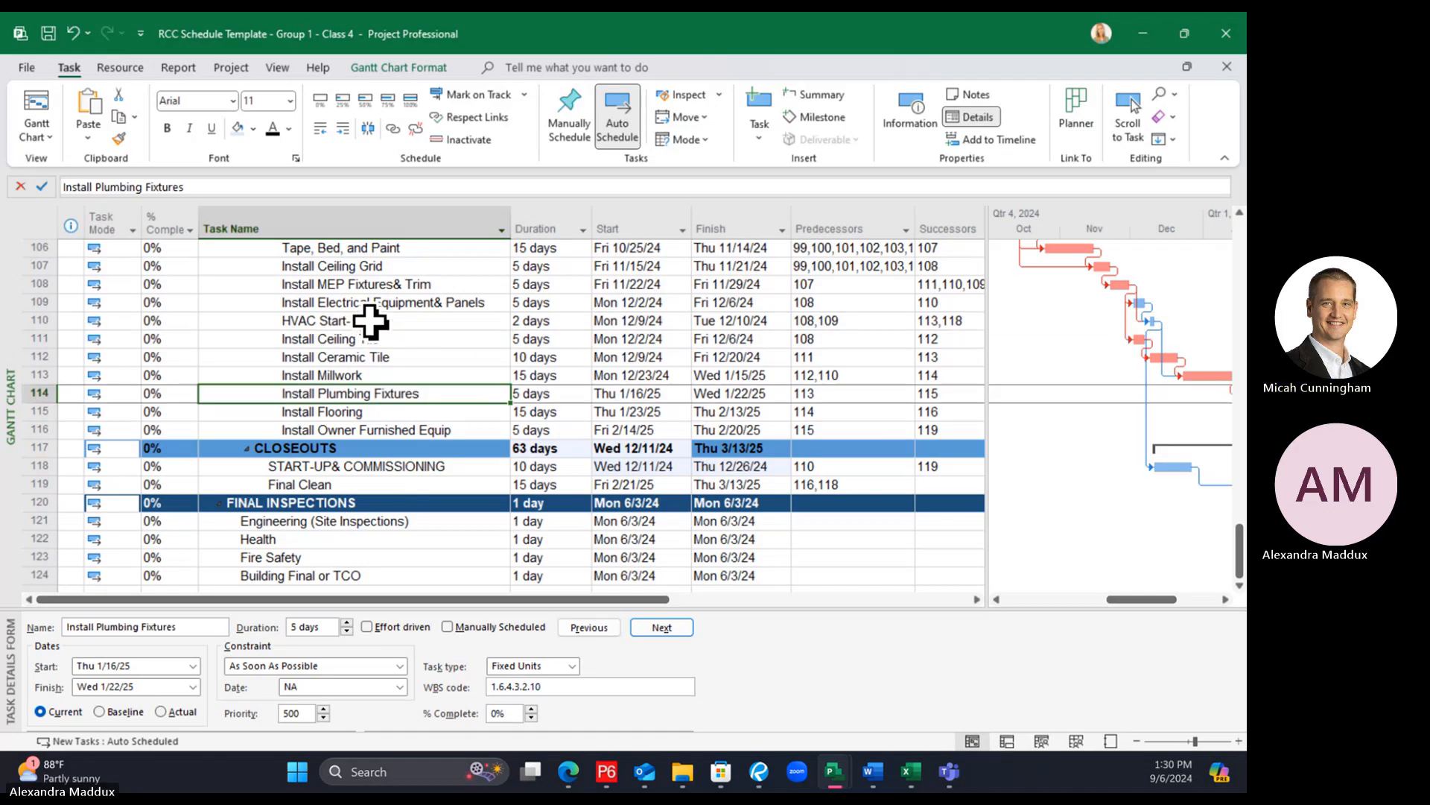
pyautogui.click(372, 322)
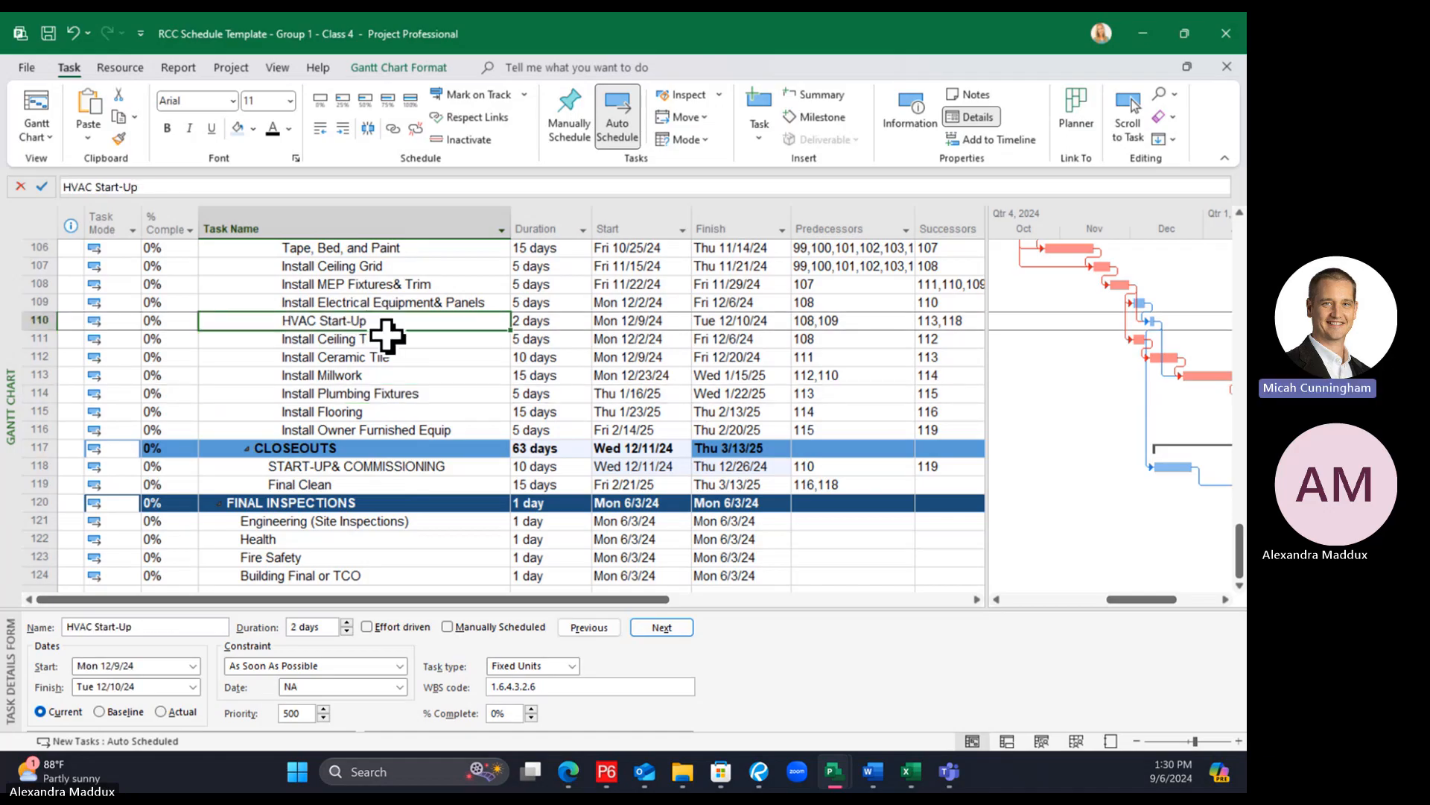
pyautogui.keyDown('ctrl'); pyautogui.click(365, 467); pyautogui.keyUp('ctrl')
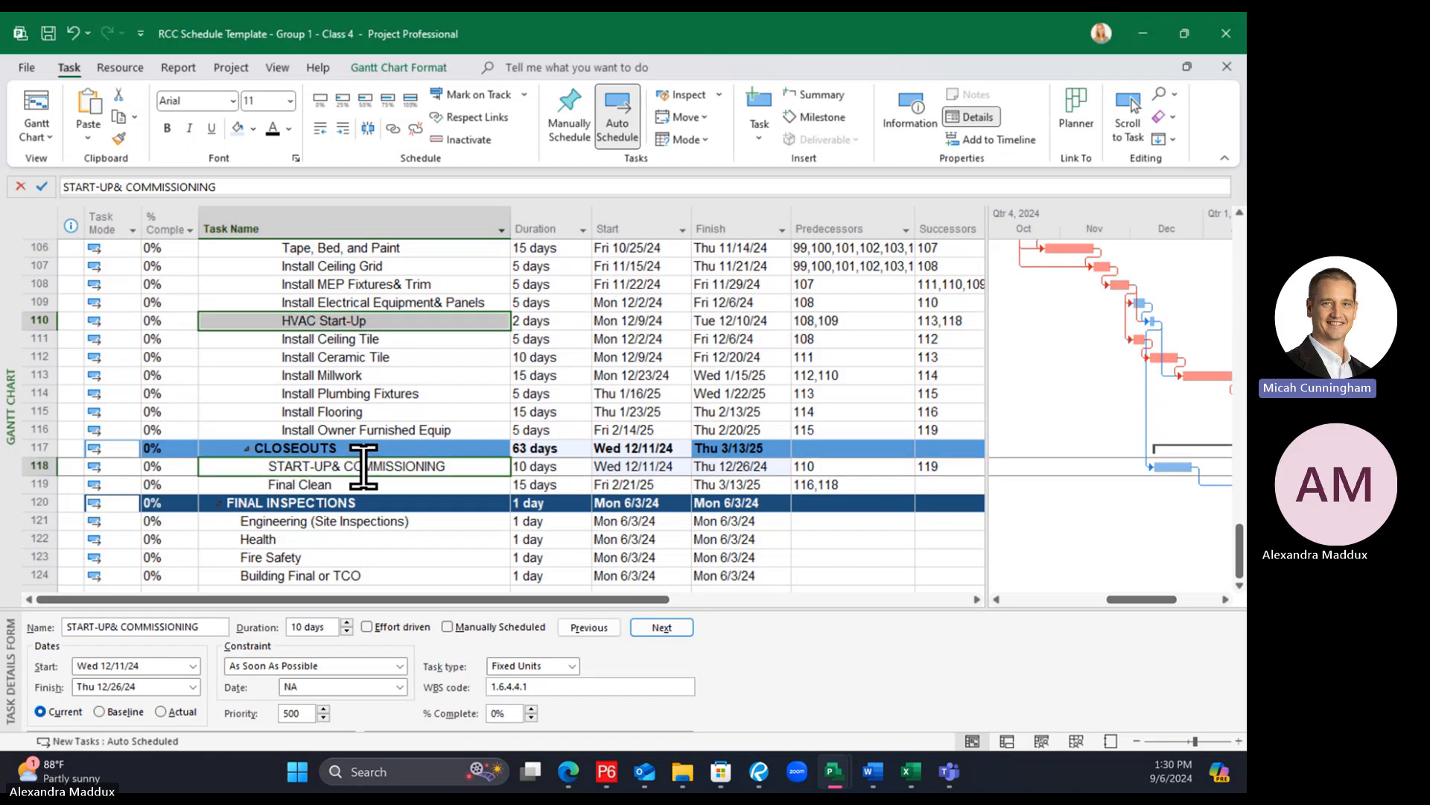
pyautogui.keyDown('ctrl'); pyautogui.click(333, 486); pyautogui.keyUp('ctrl')
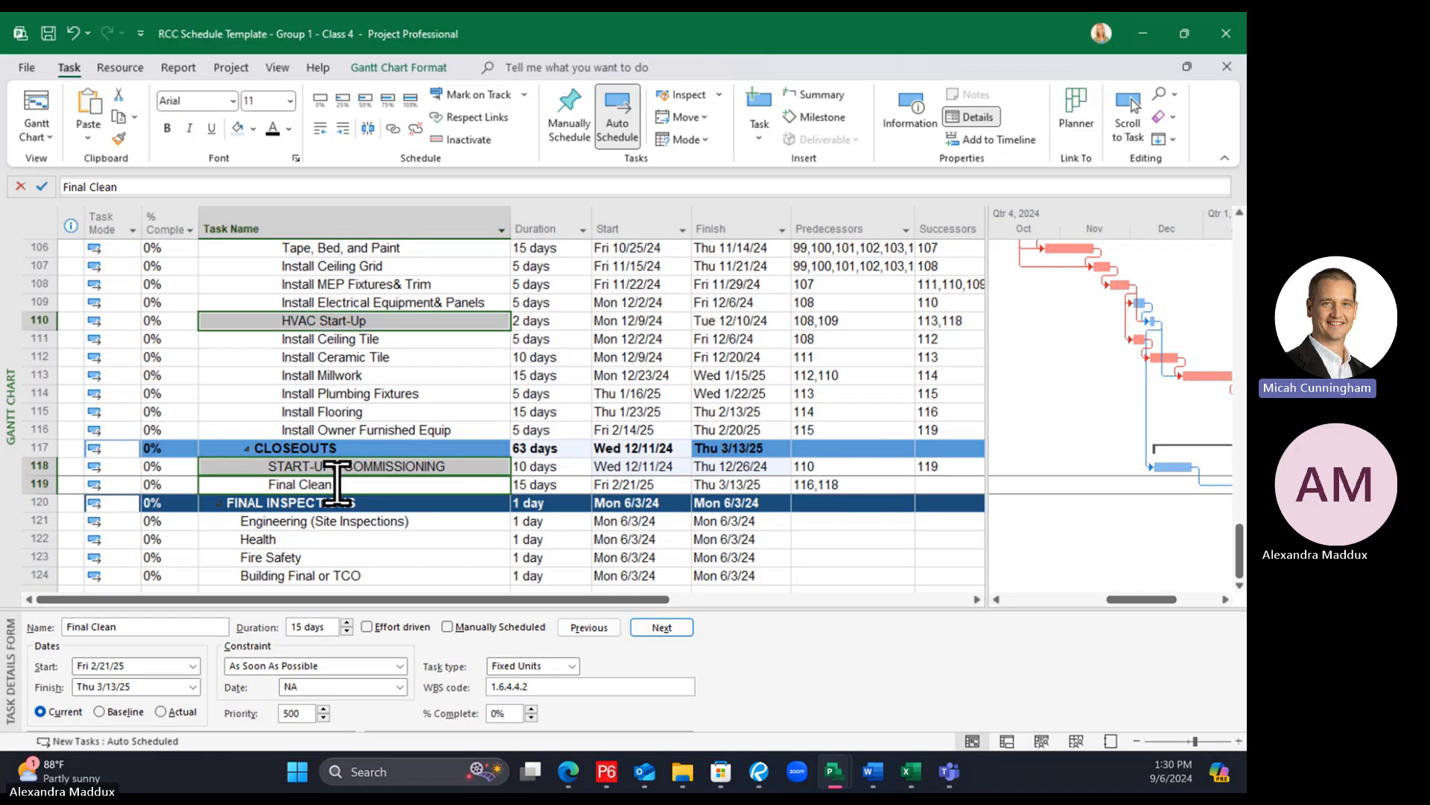
# Hide the % Complete column in the task table and widen the Gantt chart area
pyautogui.click(496, 520)
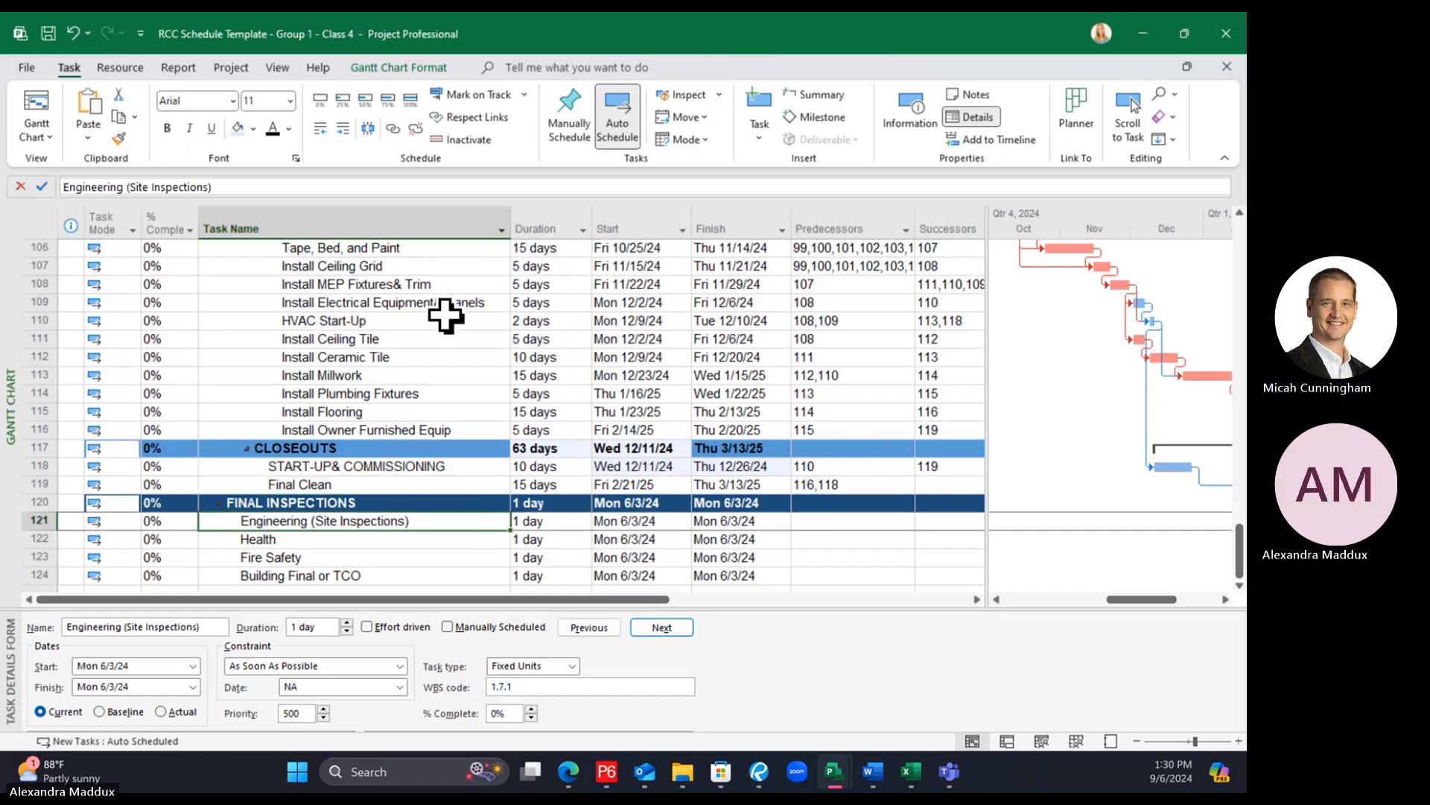
pyautogui.click(161, 214)
pyautogui.rightClick(164, 216)
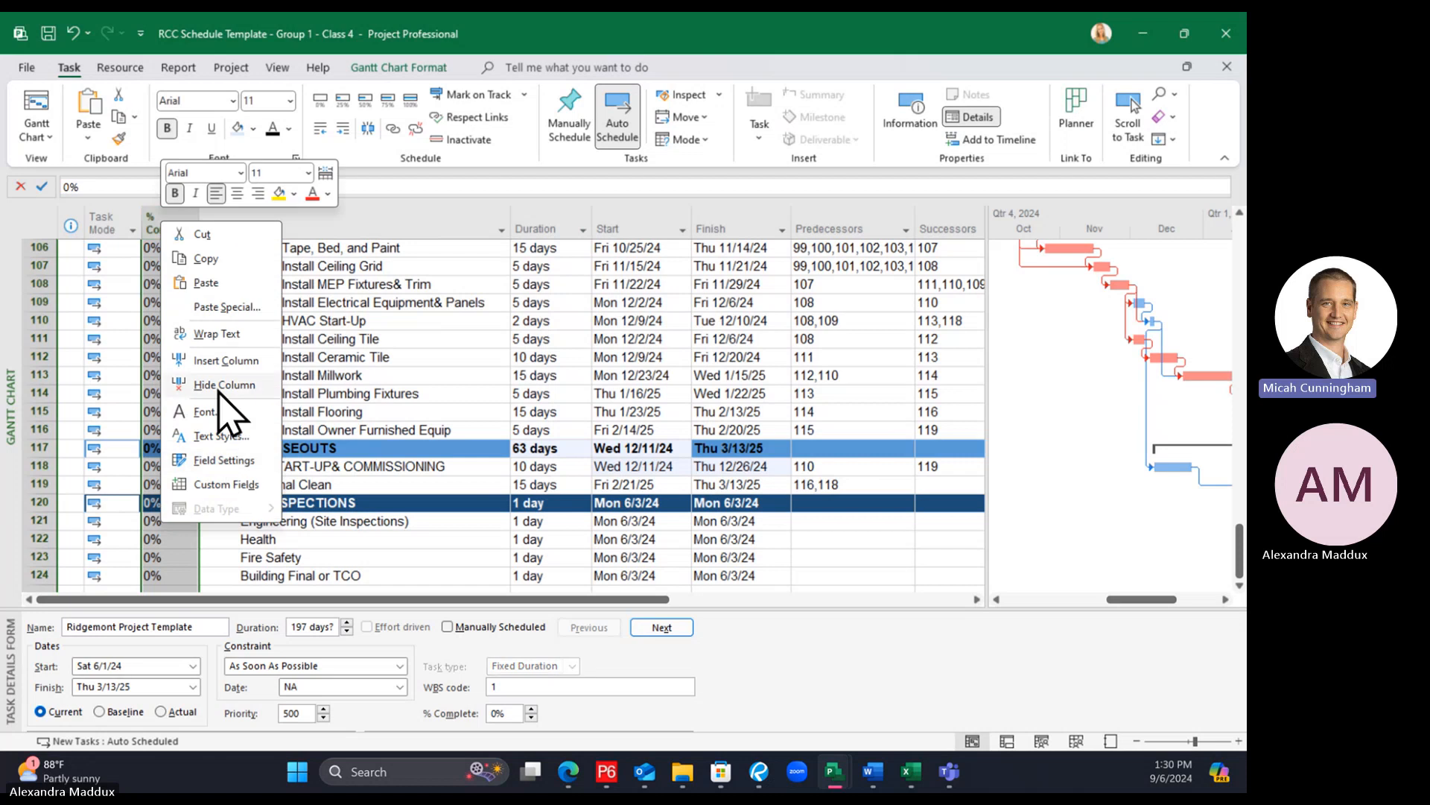
pyautogui.click(231, 389)
pyautogui.moveTo(1133, 601); pyautogui.dragTo(1180, 613)
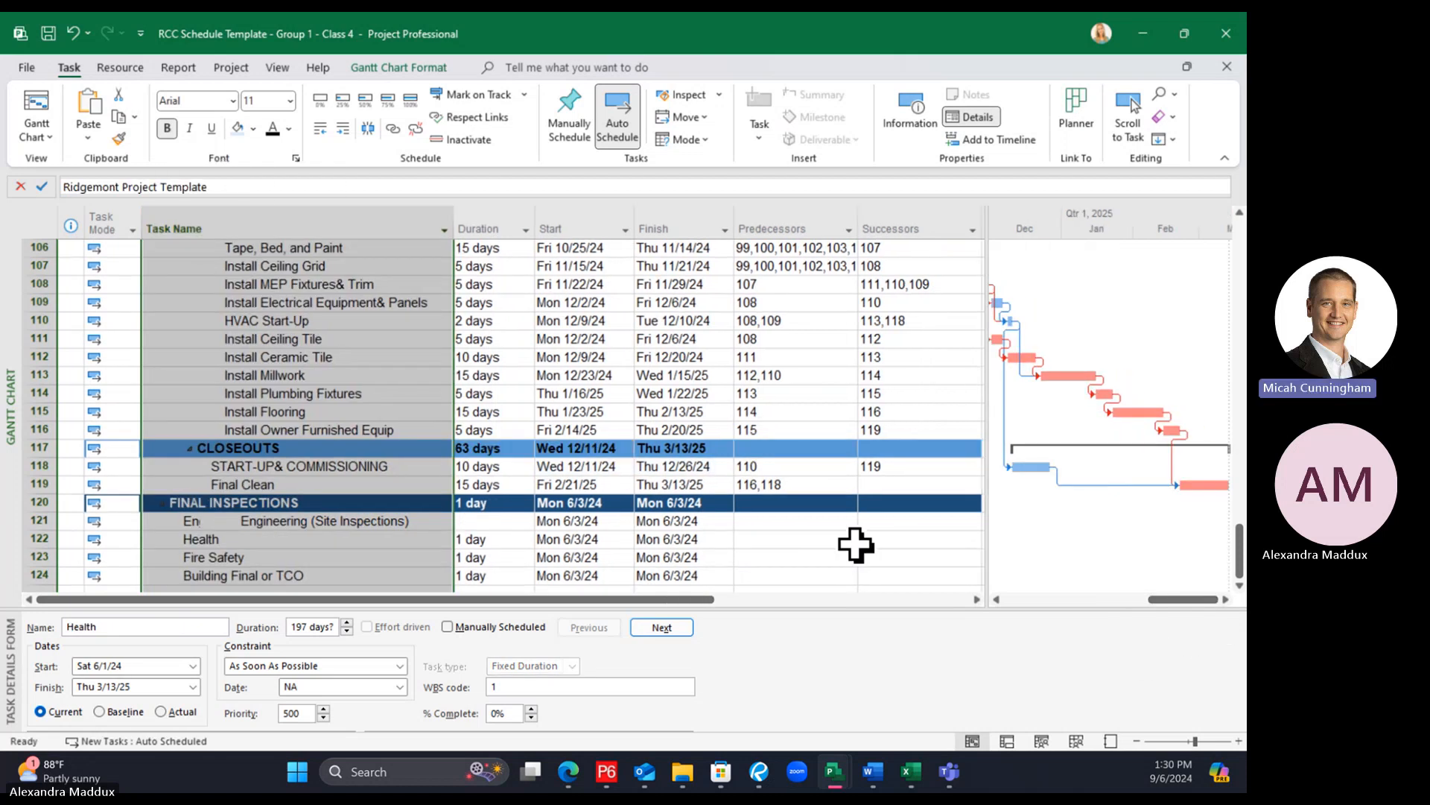
pyautogui.click(615, 501)
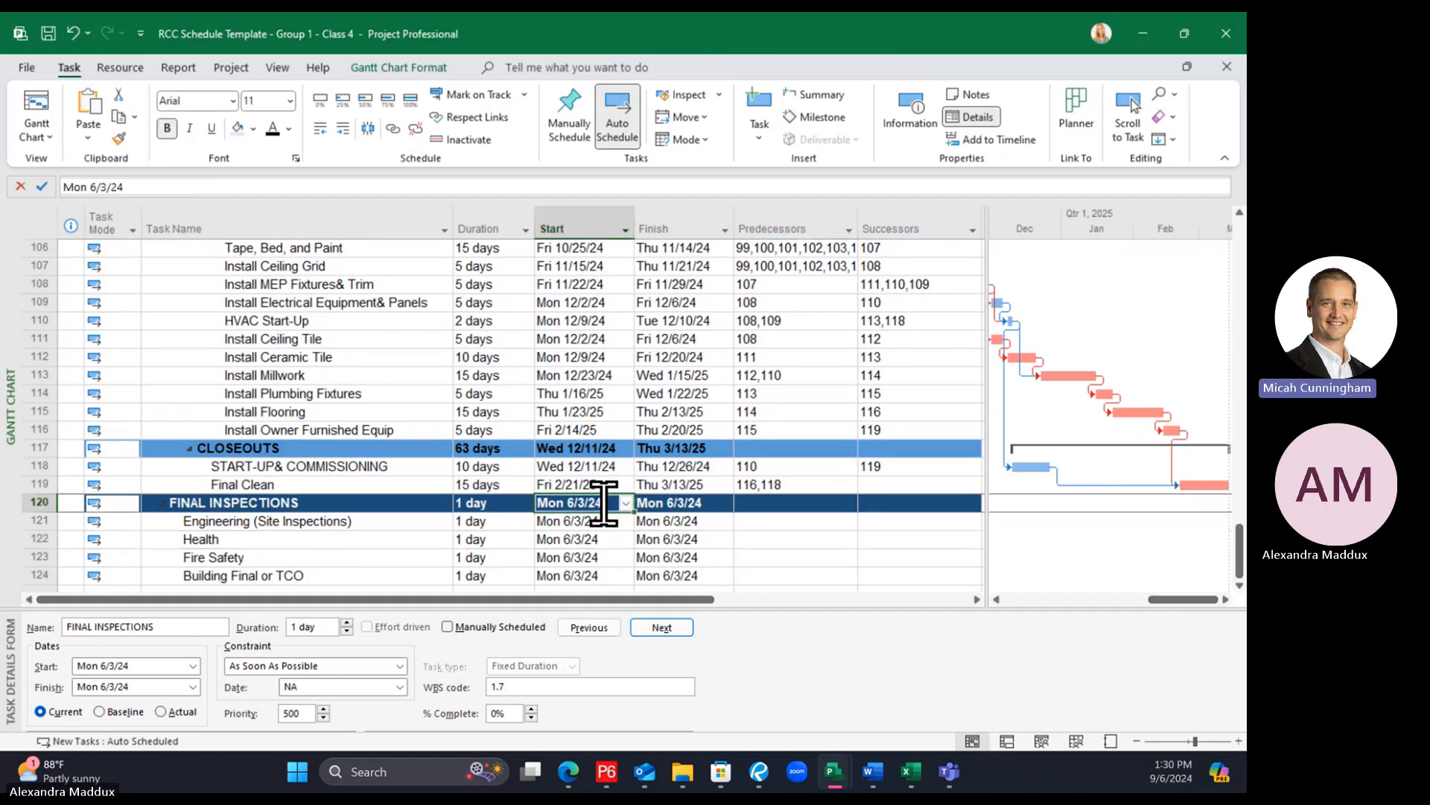
pyautogui.scroll(-1, 605, 505)
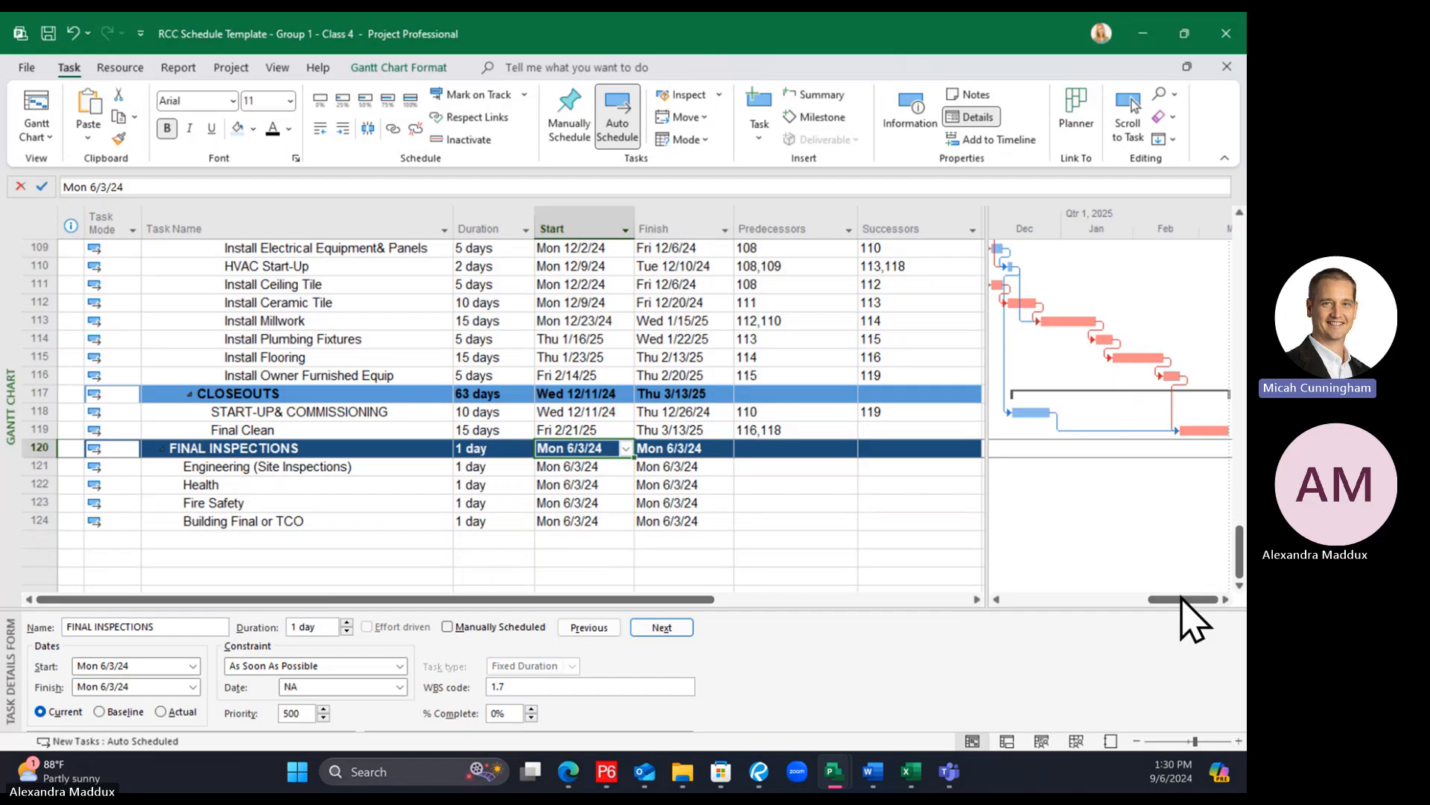
pyautogui.moveTo(988, 478); pyautogui.dragTo(950, 477)
# Set Final Clean (119) as the predecessor of Engineering (Site Inspections) under FINAL INSPECTIONS
pyautogui.click(356, 430)
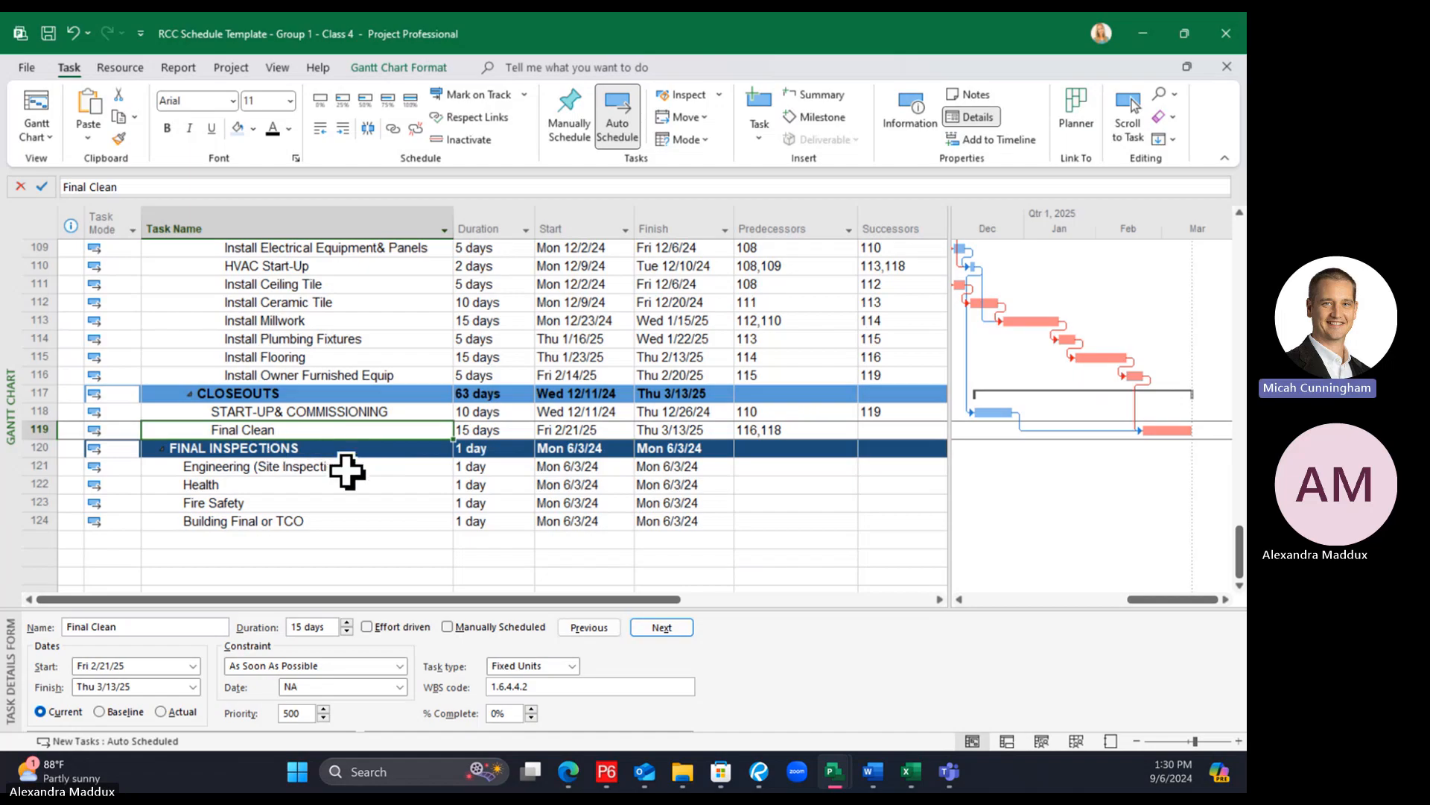
pyautogui.moveTo(343, 469); pyautogui.dragTo(341, 530)
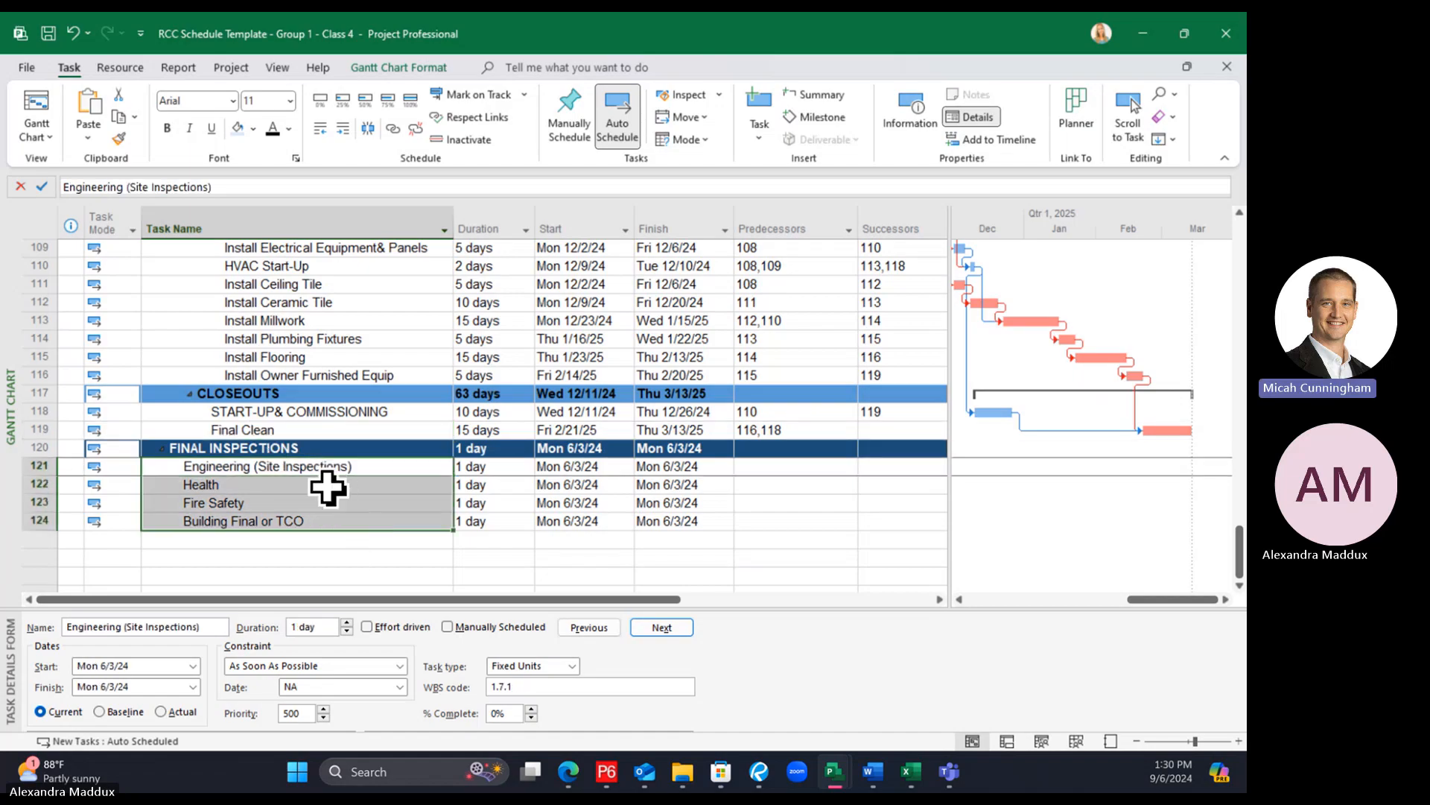
pyautogui.click(306, 502)
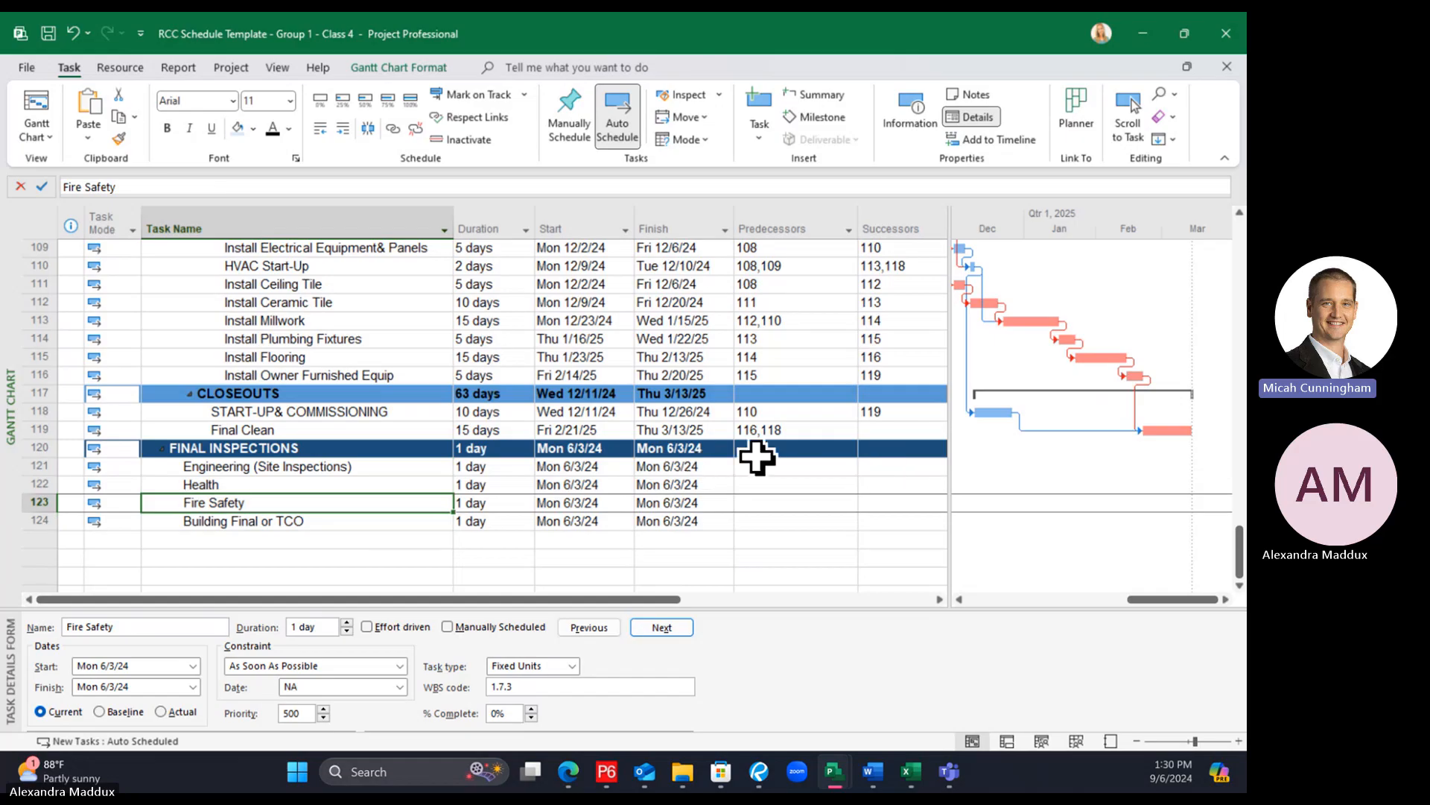
pyautogui.click(773, 467)
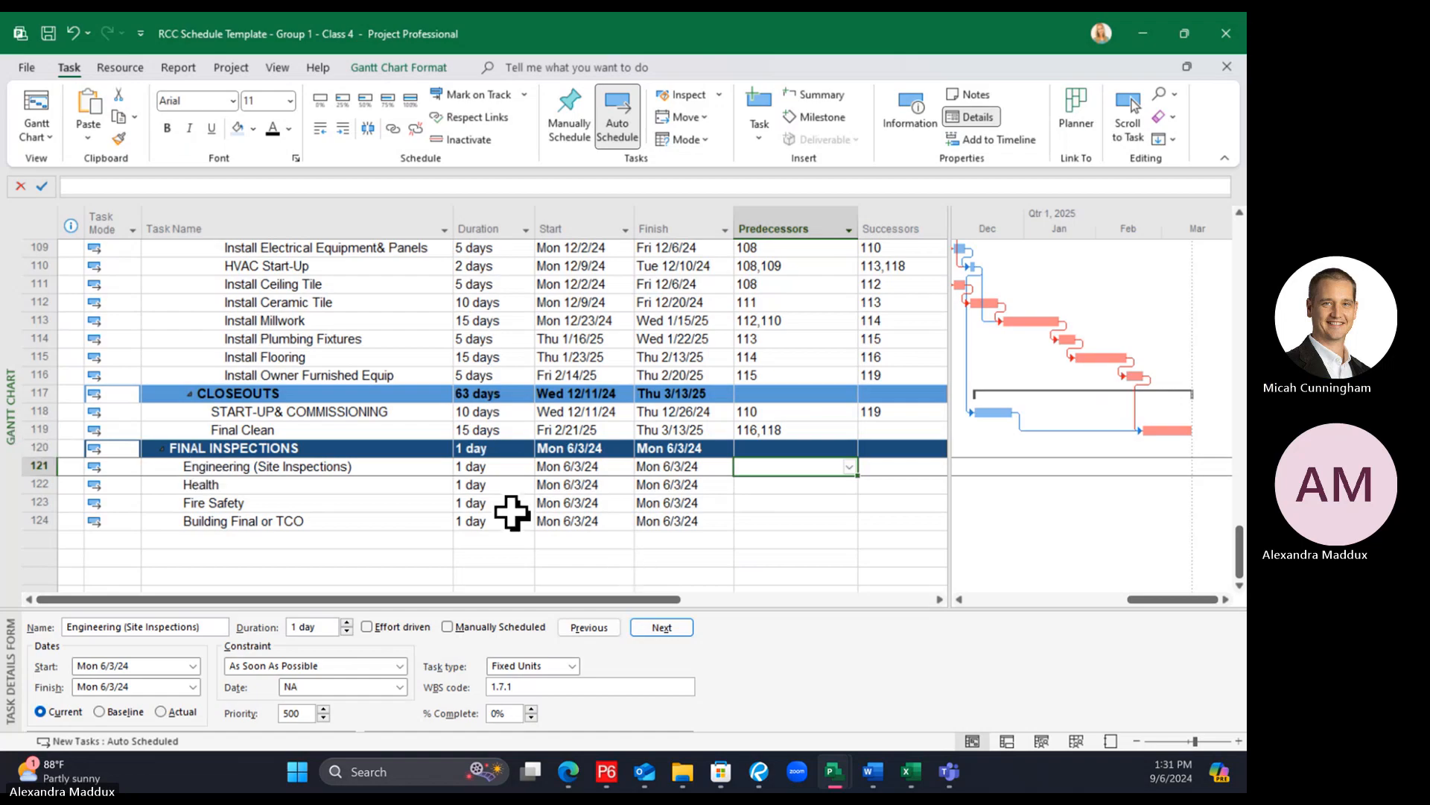
pyautogui.click(772, 485)
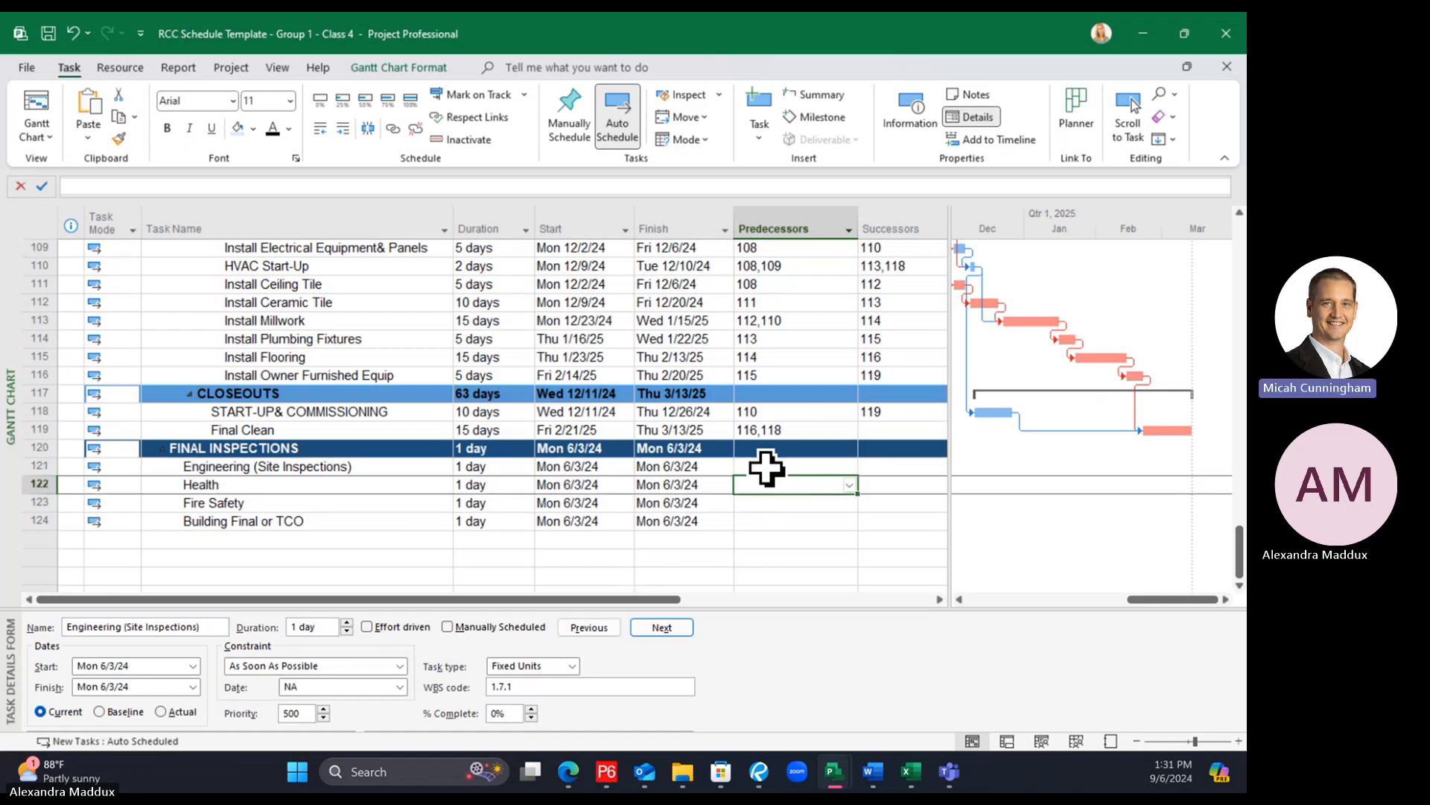
pyautogui.click(766, 468)
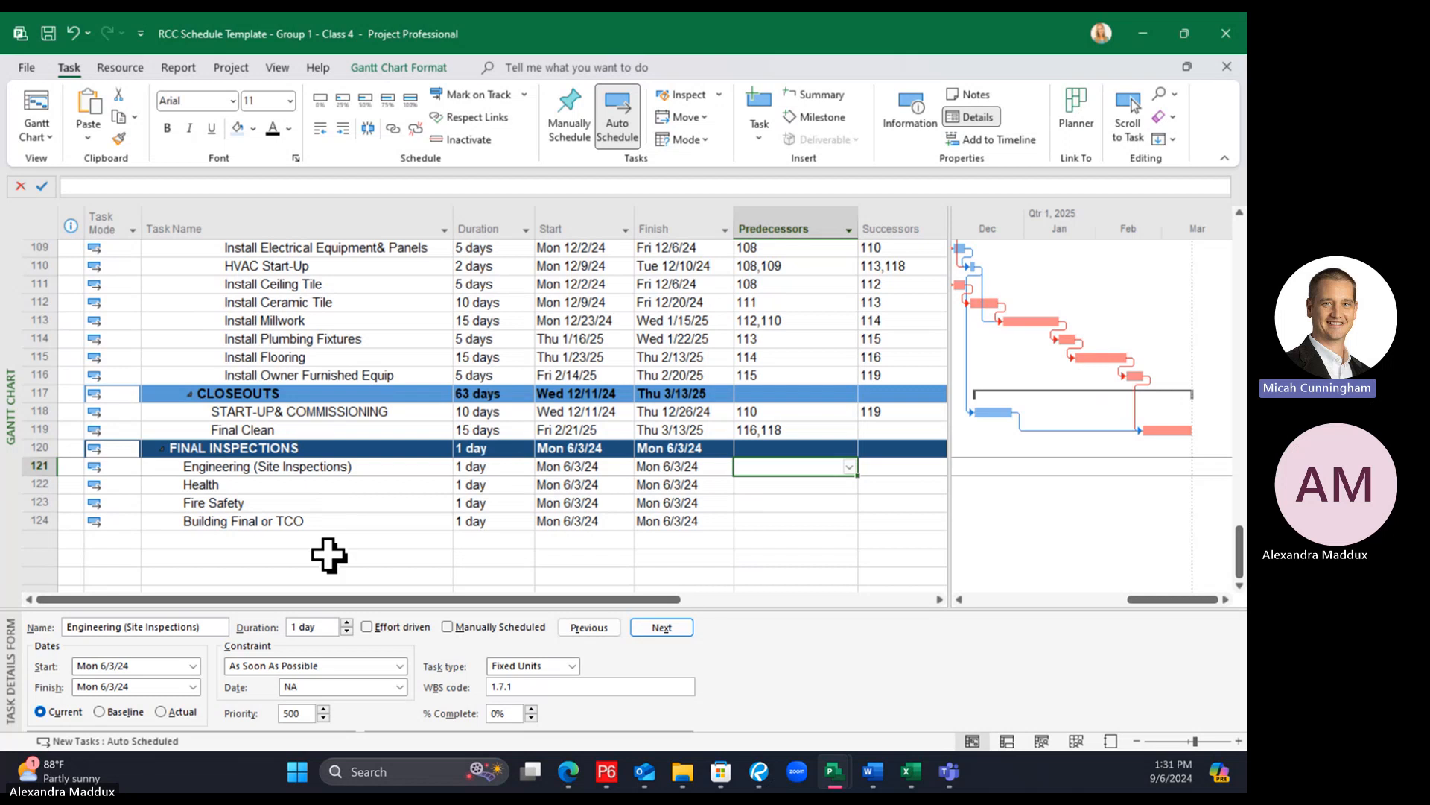
pyautogui.click(785, 502)
pyautogui.click(772, 469)
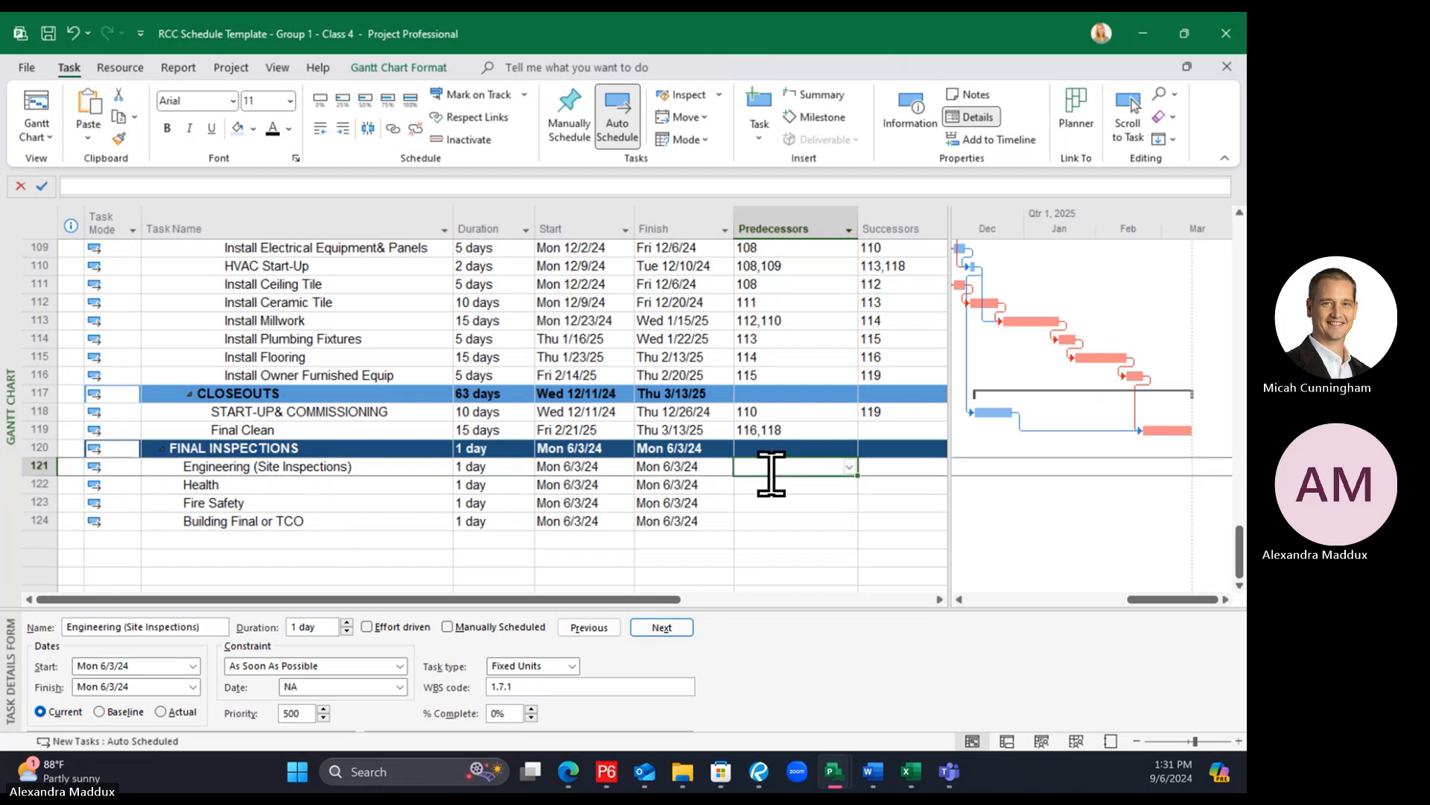
pyautogui.write('1')
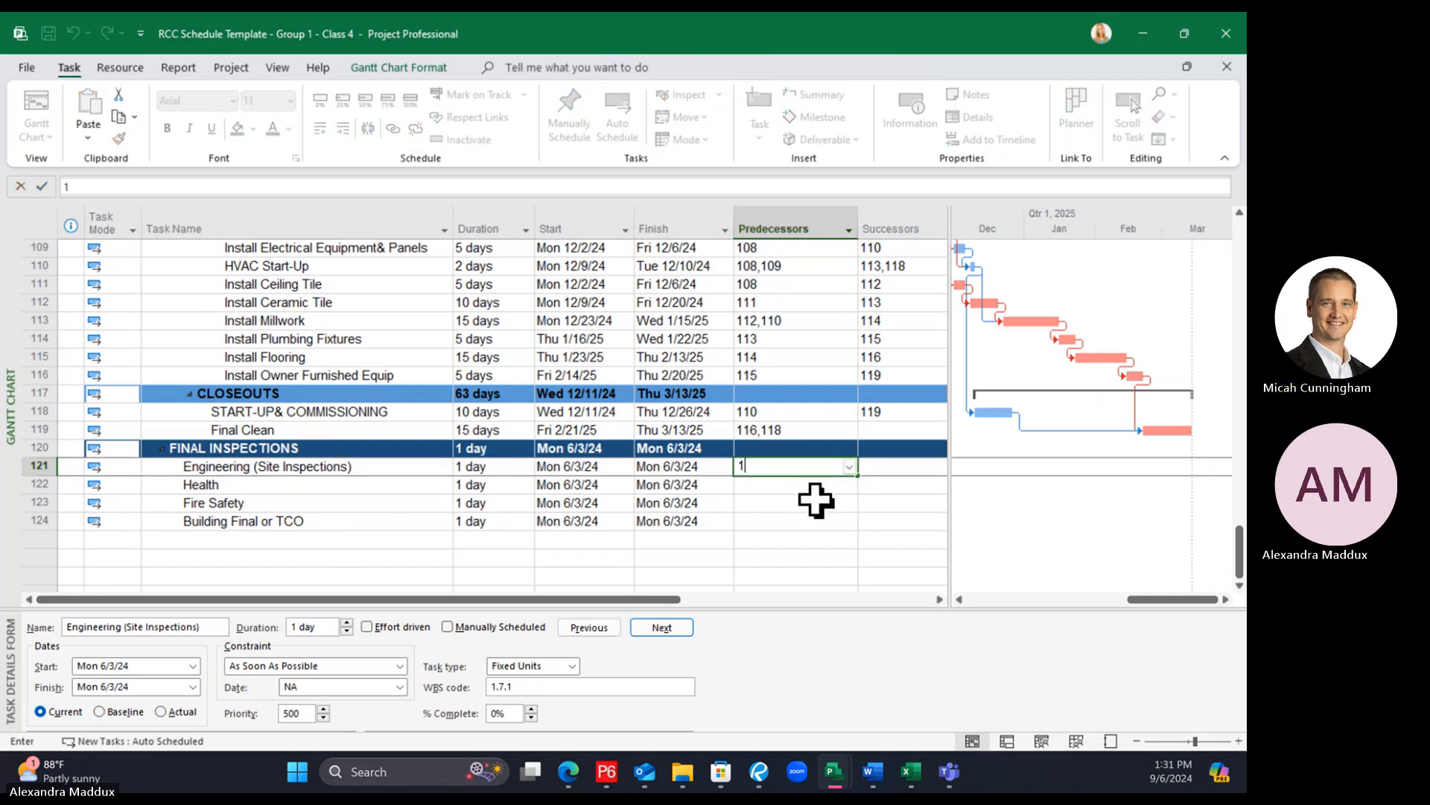
pyautogui.write('19')
pyautogui.press('Return')
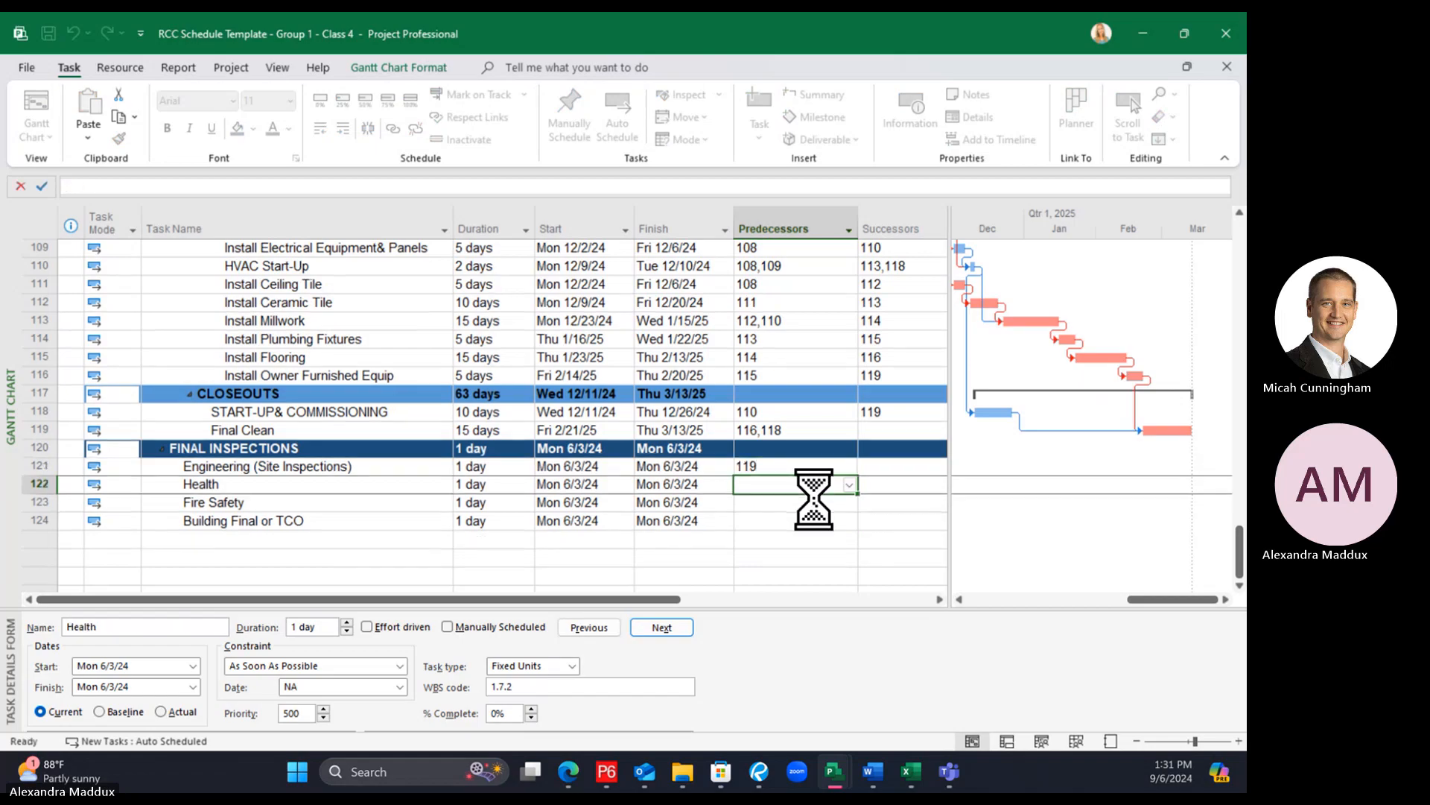
# Set Final Clean (119) as the predecessor of the Health, Fire Safety and Building Final or TCO inspections
pyautogui.write('119')
pyautogui.press('Return')
pyautogui.write('119')
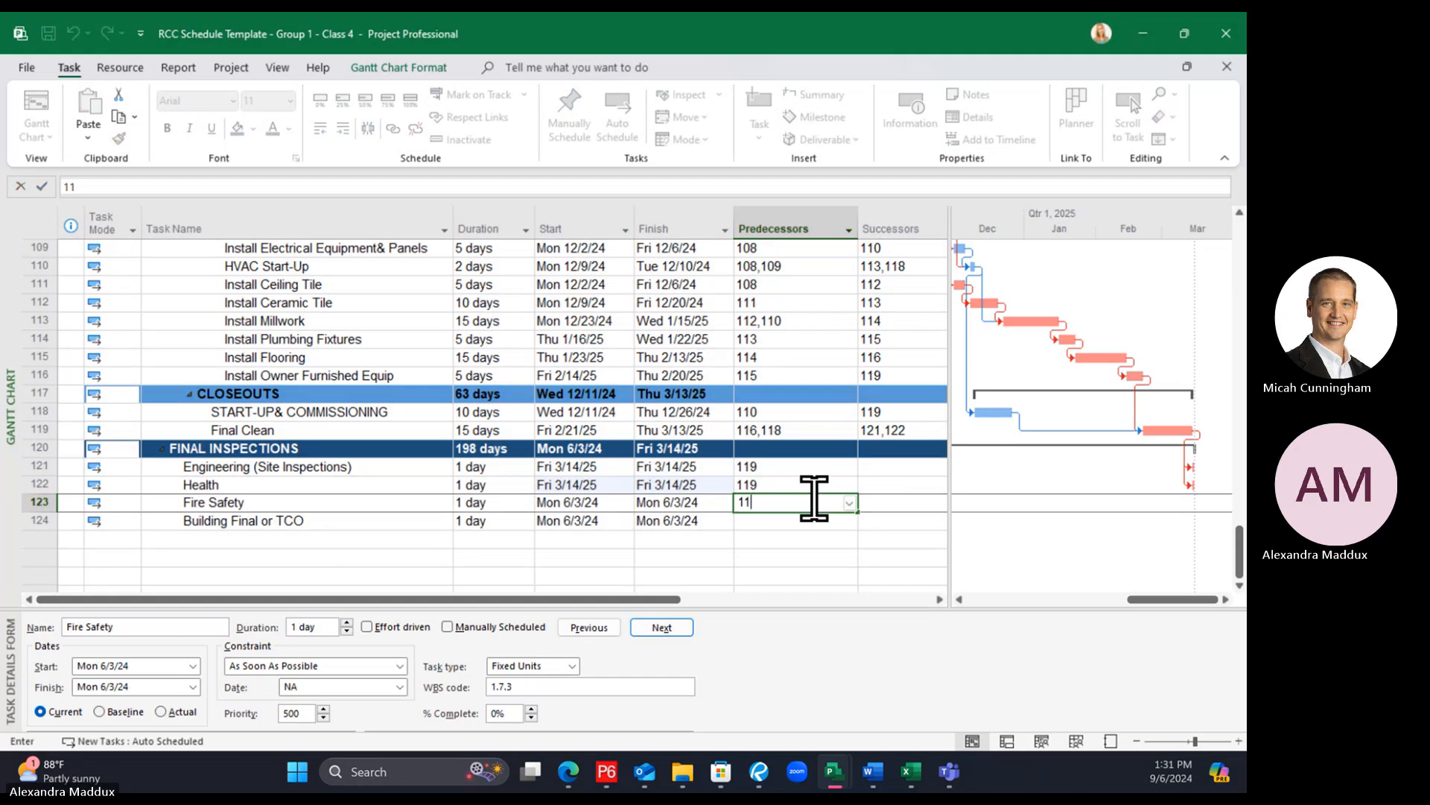
pyautogui.press('Return')
pyautogui.write('119')
pyautogui.press('Return')
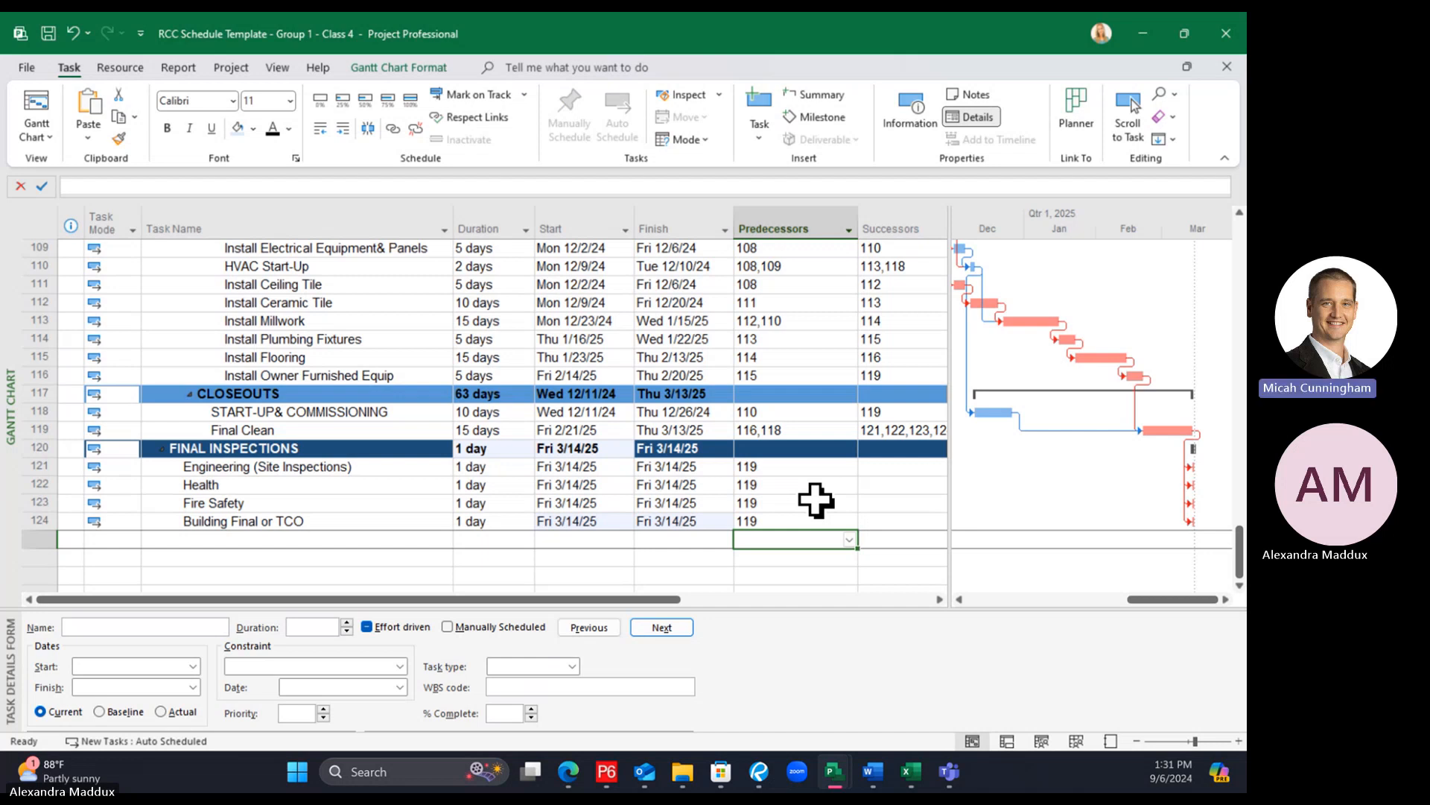
pyautogui.click(789, 447)
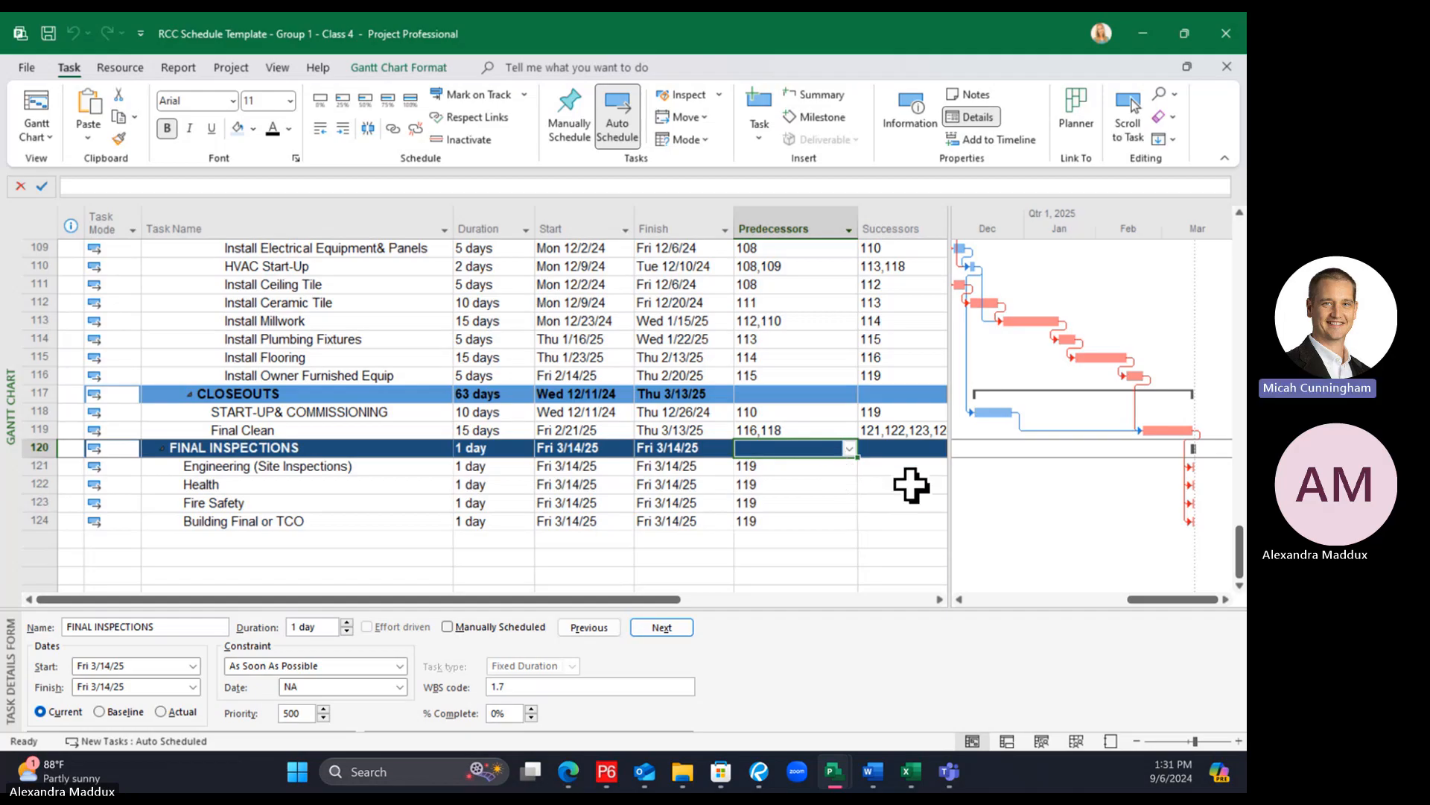
pyautogui.click(910, 469)
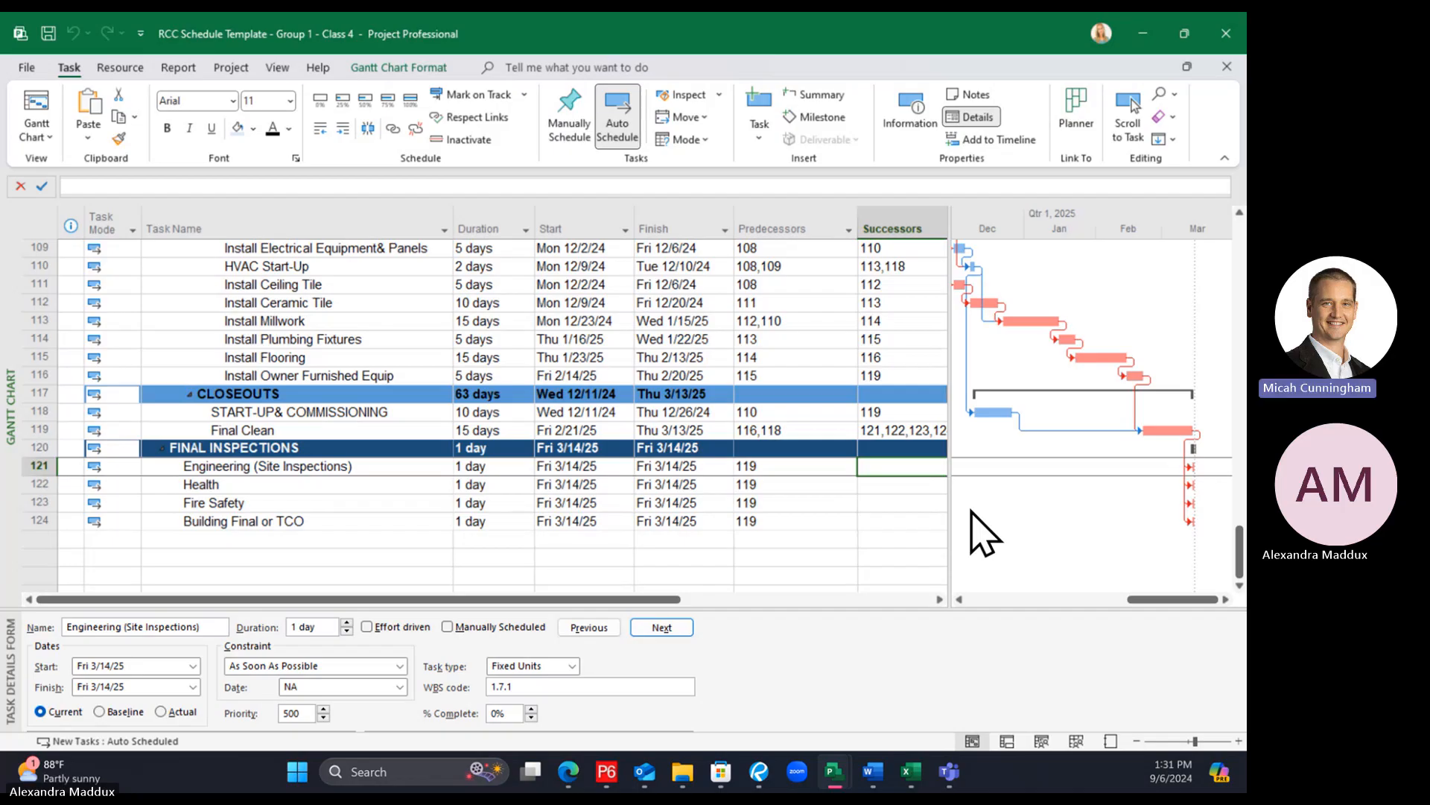
pyautogui.click(897, 490)
pyautogui.click(887, 464)
pyautogui.moveTo(884, 522); pyautogui.dragTo(876, 468)
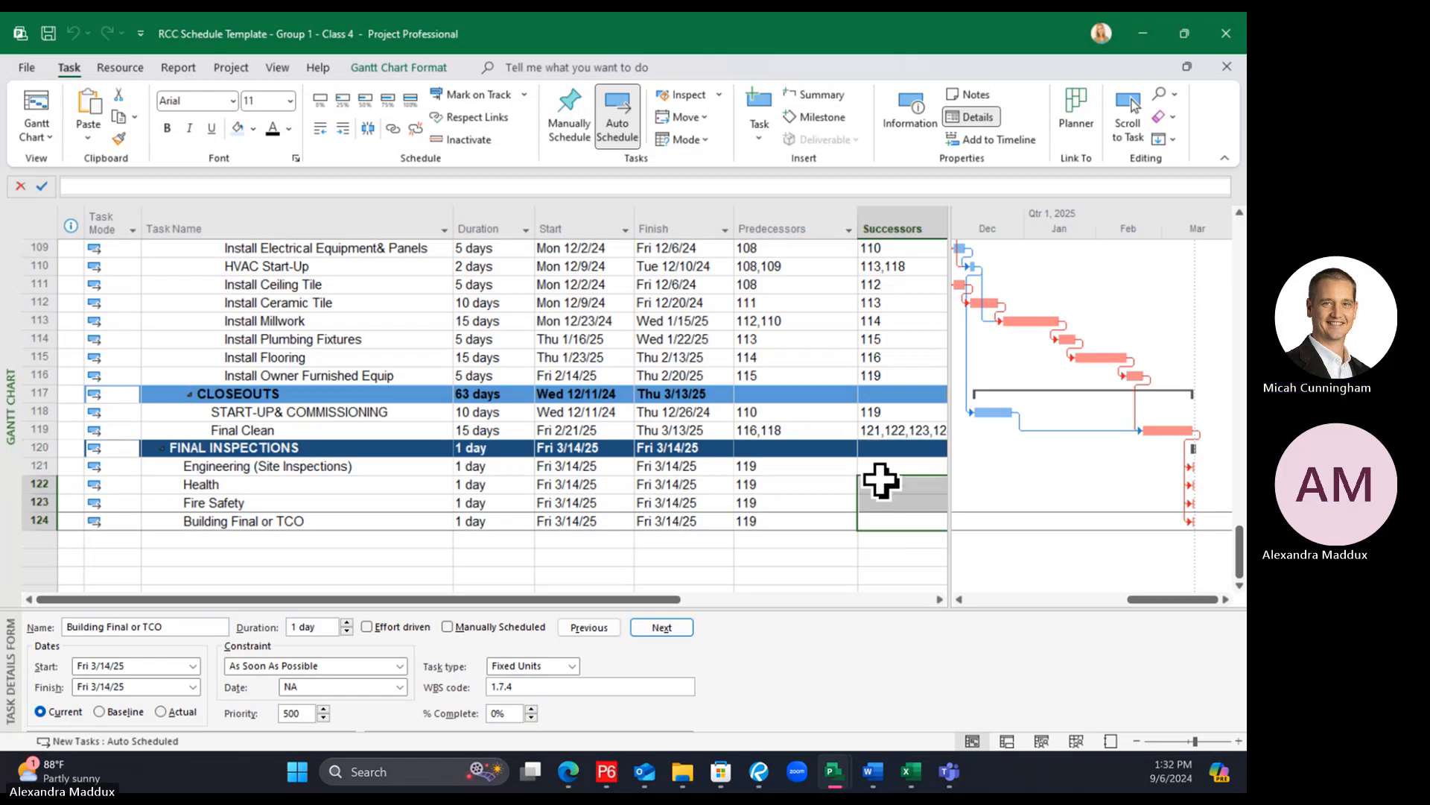
pyautogui.click(792, 448)
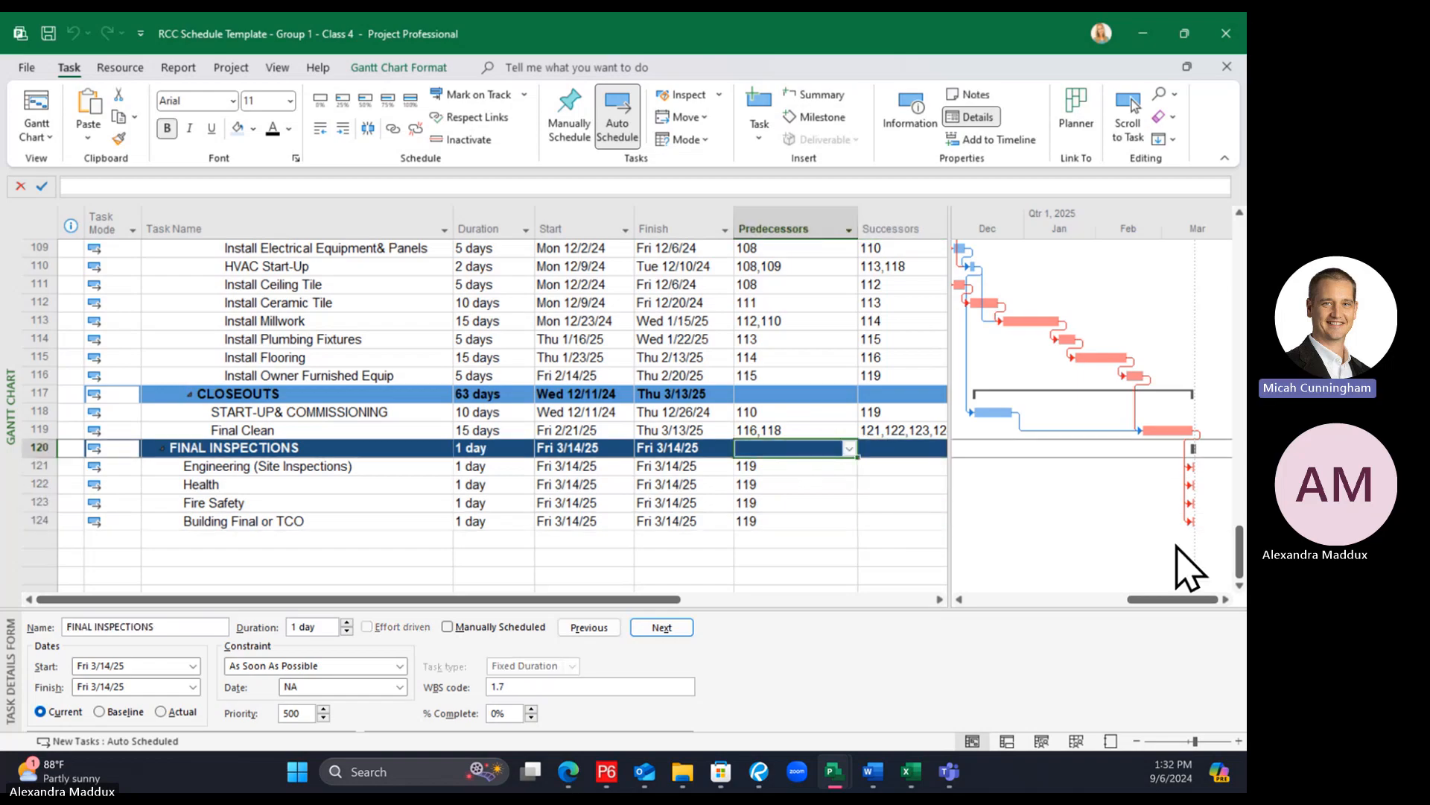
pyautogui.click(884, 466)
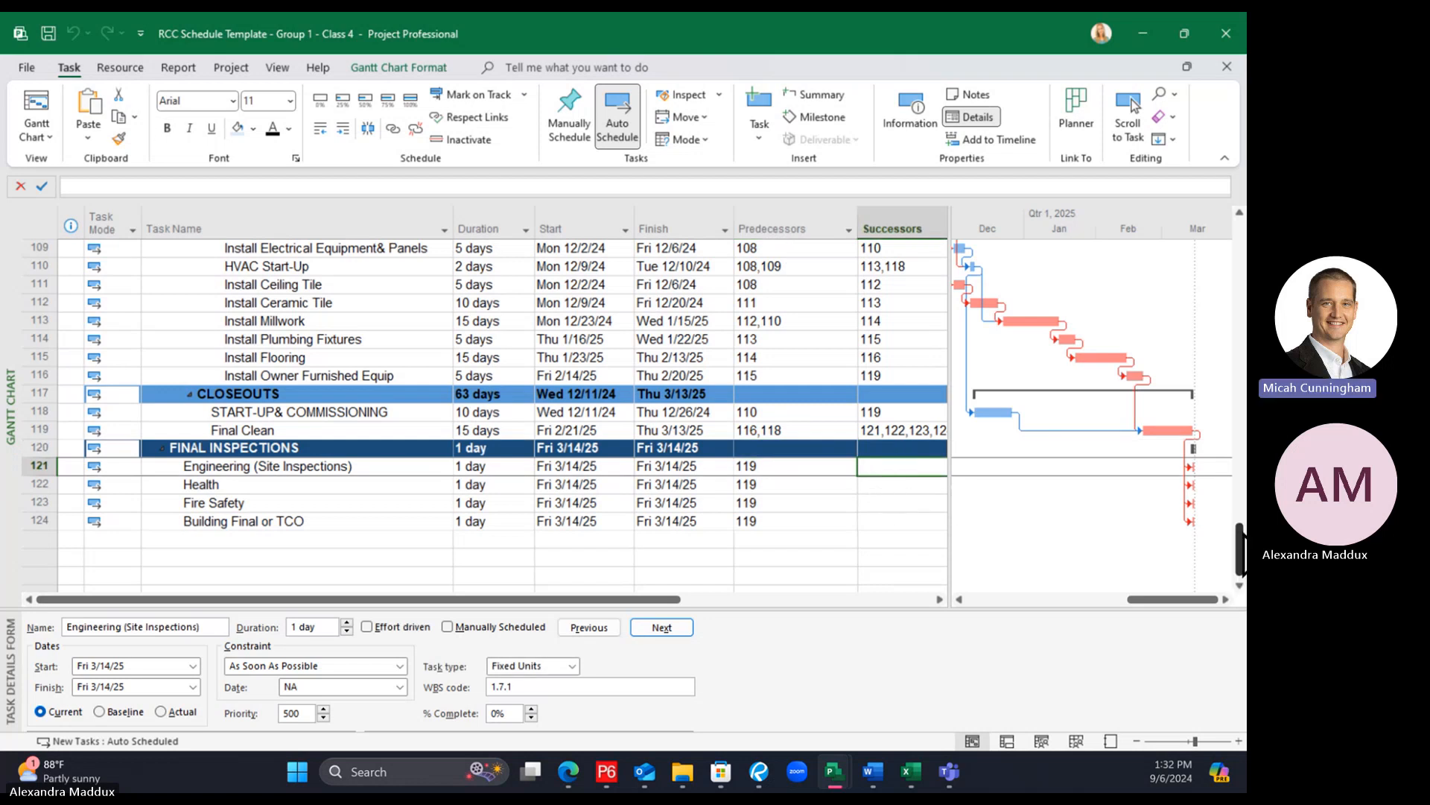
# Look up the MILESTONE: Tracking Substantial Completion row and set it (6) as the successor of all four FINAL INSPECTIONS tasks
pyautogui.moveTo(1239, 566); pyautogui.dragTo(1227, 249)
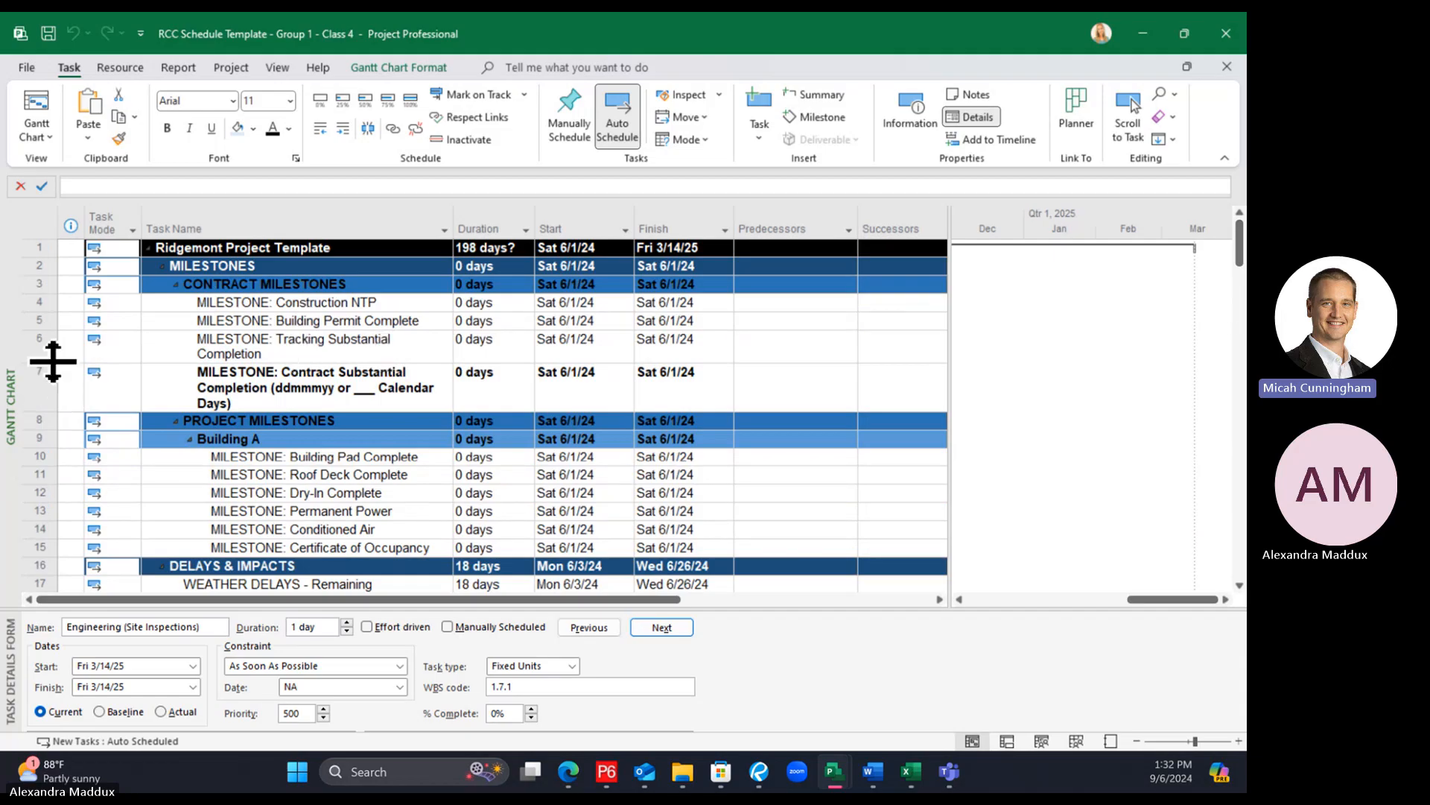
pyautogui.click(34, 345)
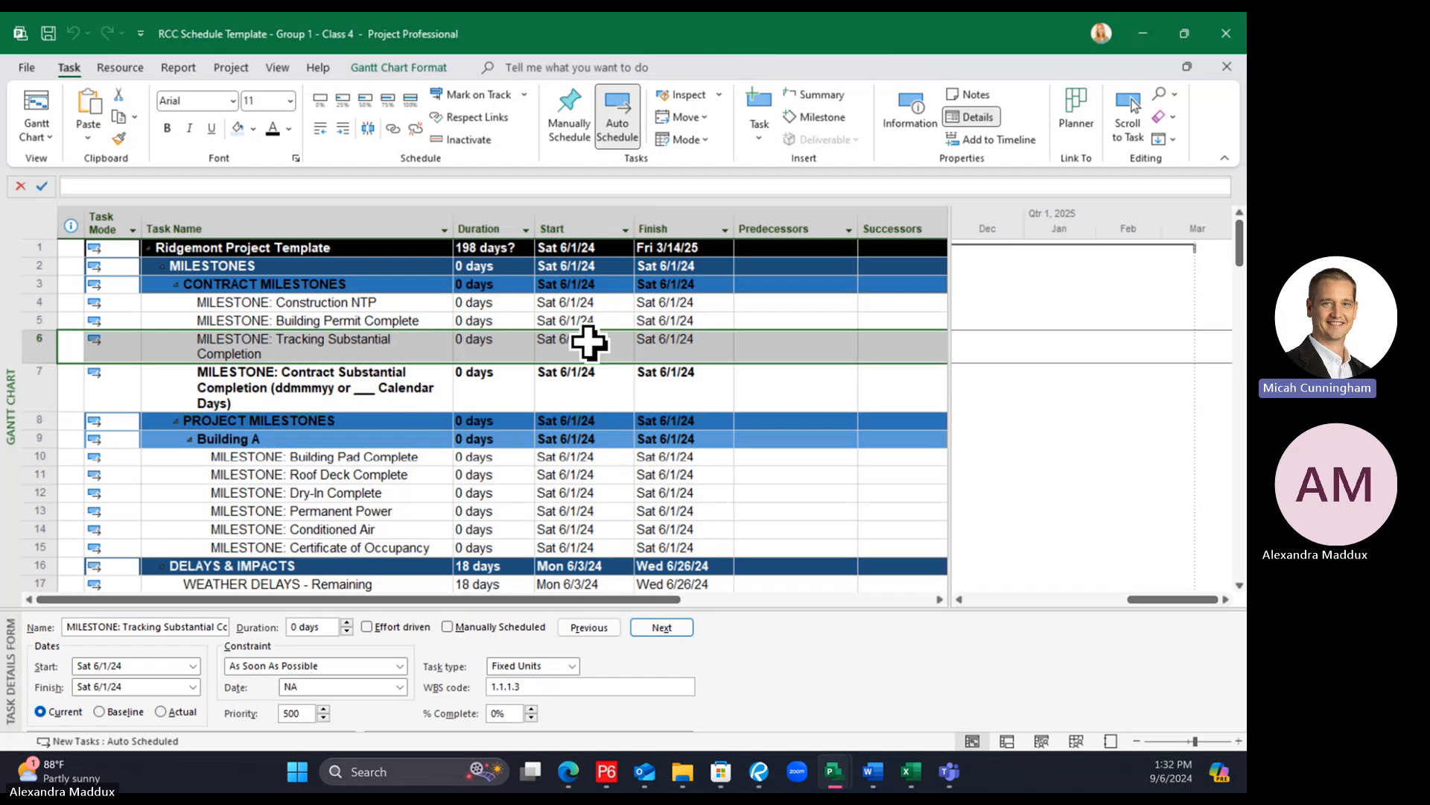
pyautogui.moveTo(1241, 246); pyautogui.dragTo(1231, 581)
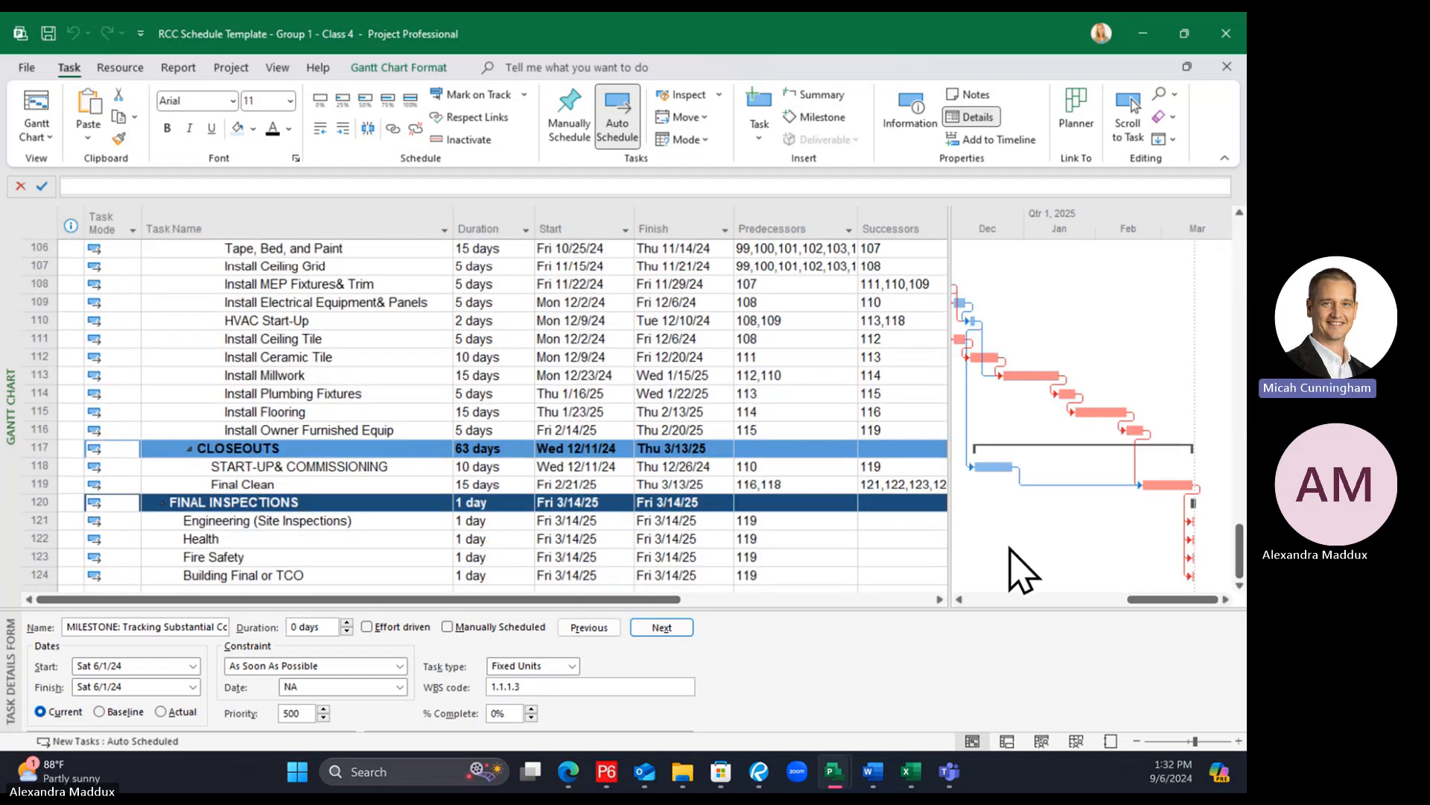
pyautogui.click(874, 519)
pyautogui.write('6')
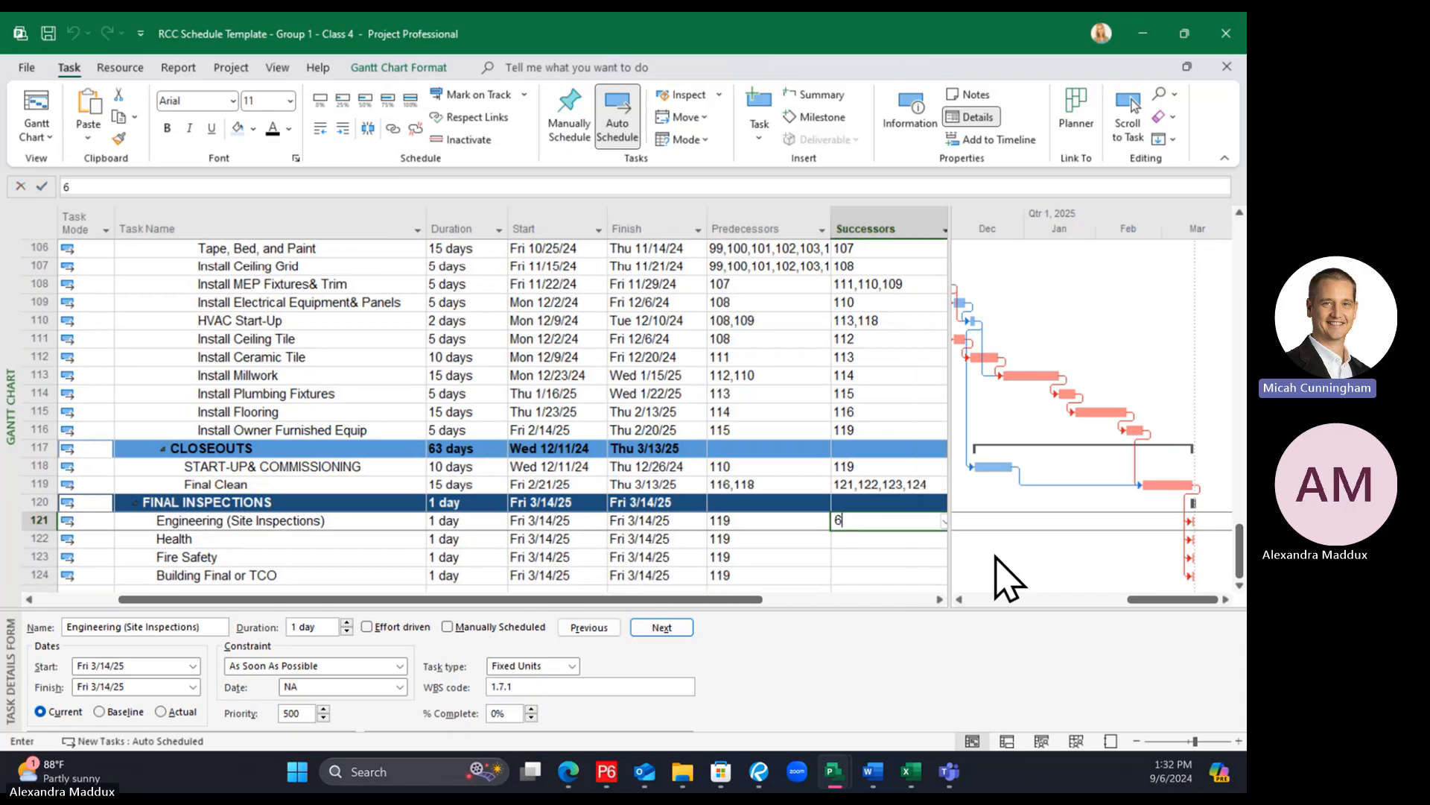
pyautogui.press('Return')
pyautogui.press('Return')
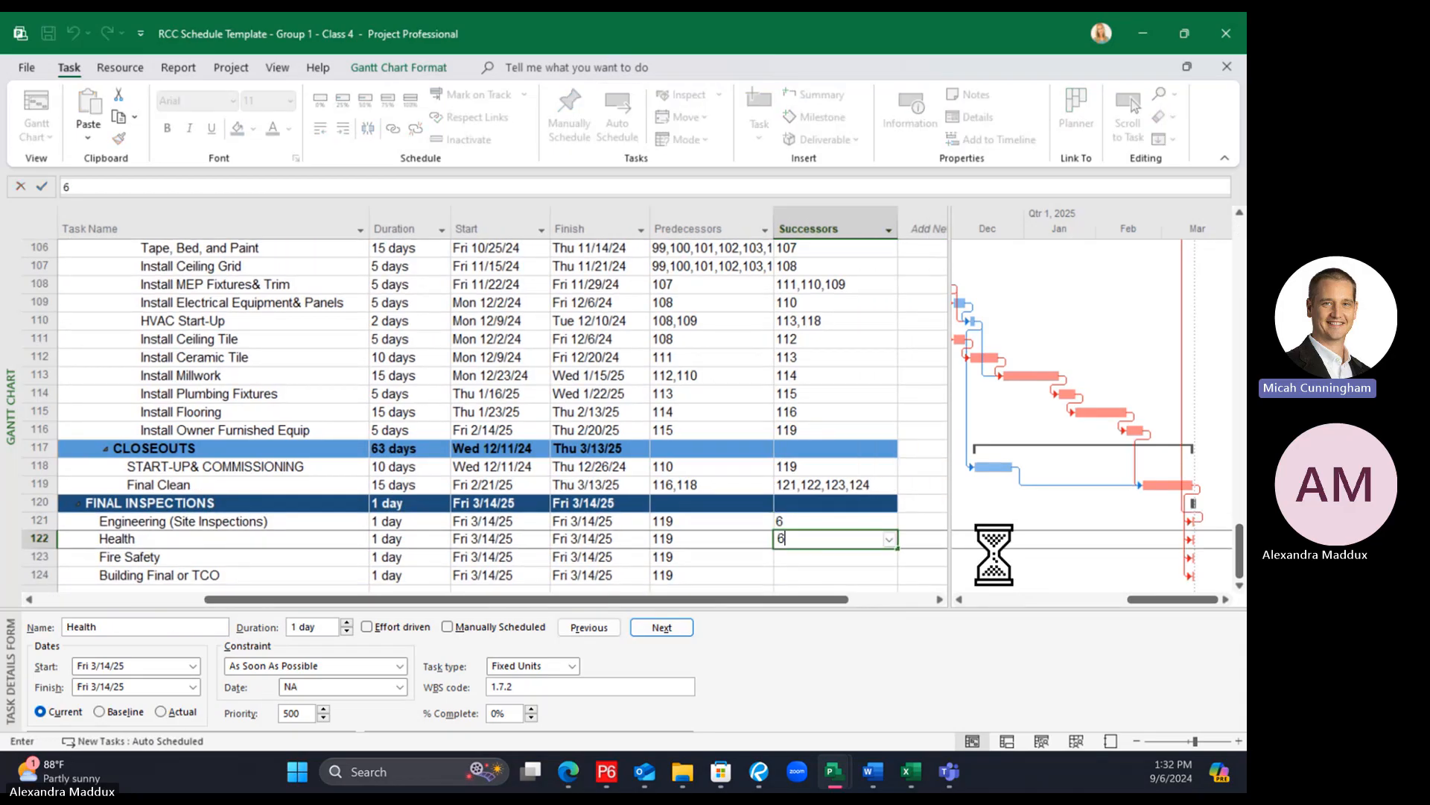
pyautogui.write('6')
pyautogui.press('Return')
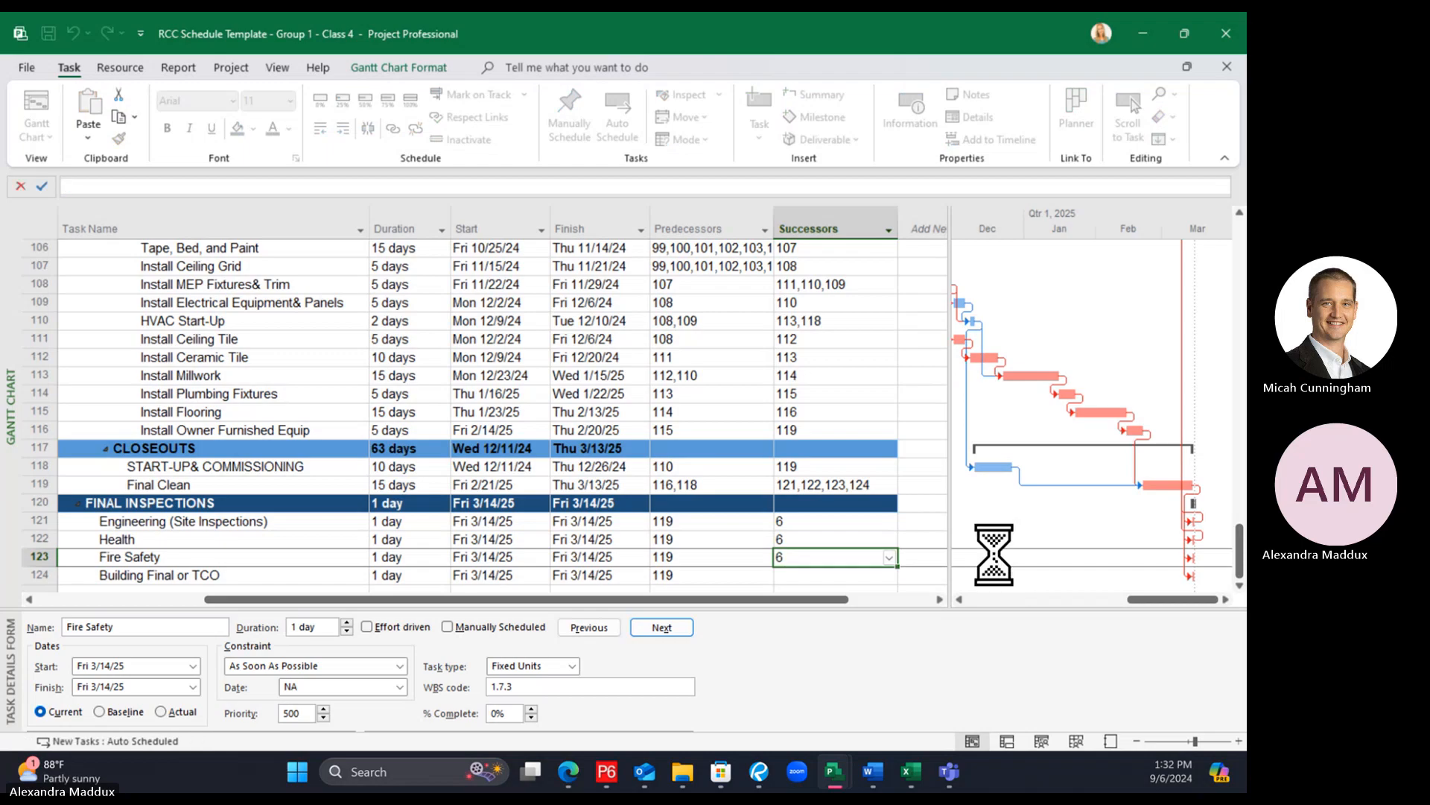
pyautogui.write('6')
pyautogui.press('Return')
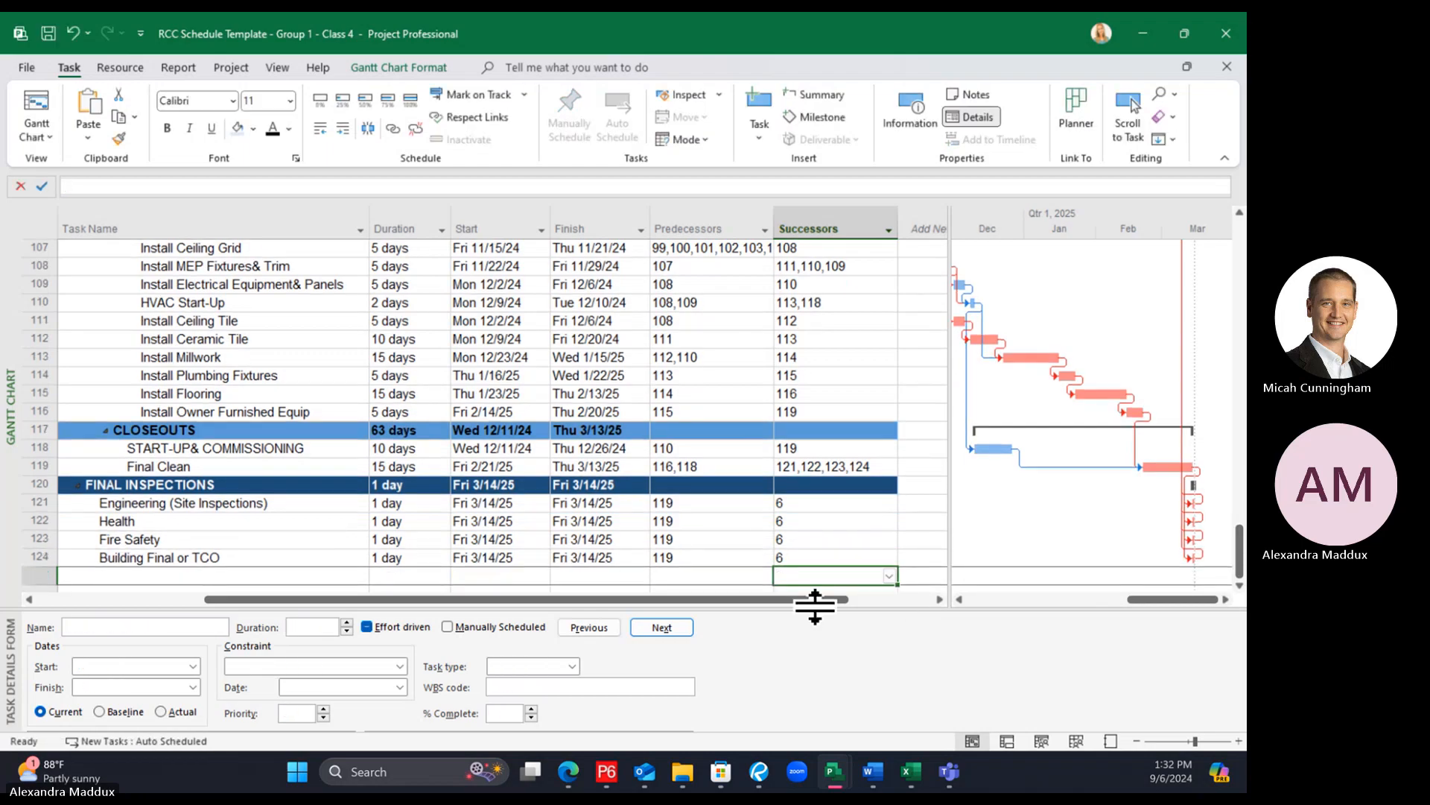
# Widen the task table and check the Predecessors and Successors columns from FINAL INSPECTIONS back to the procurement tasks for missing links
pyautogui.moveTo(798, 600); pyautogui.dragTo(740, 520)
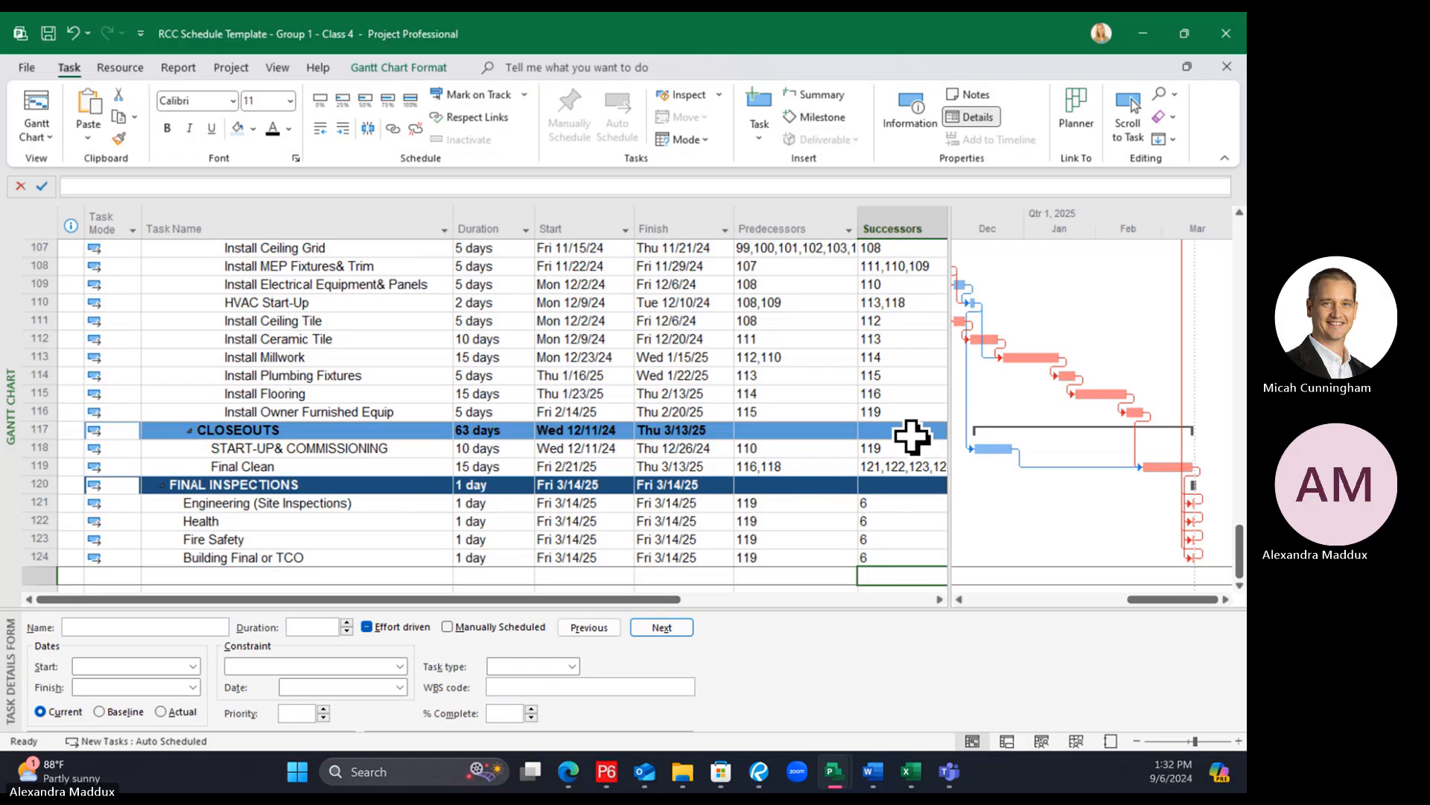
pyautogui.moveTo(950, 405); pyautogui.dragTo(1006, 412)
pyautogui.click(585, 486)
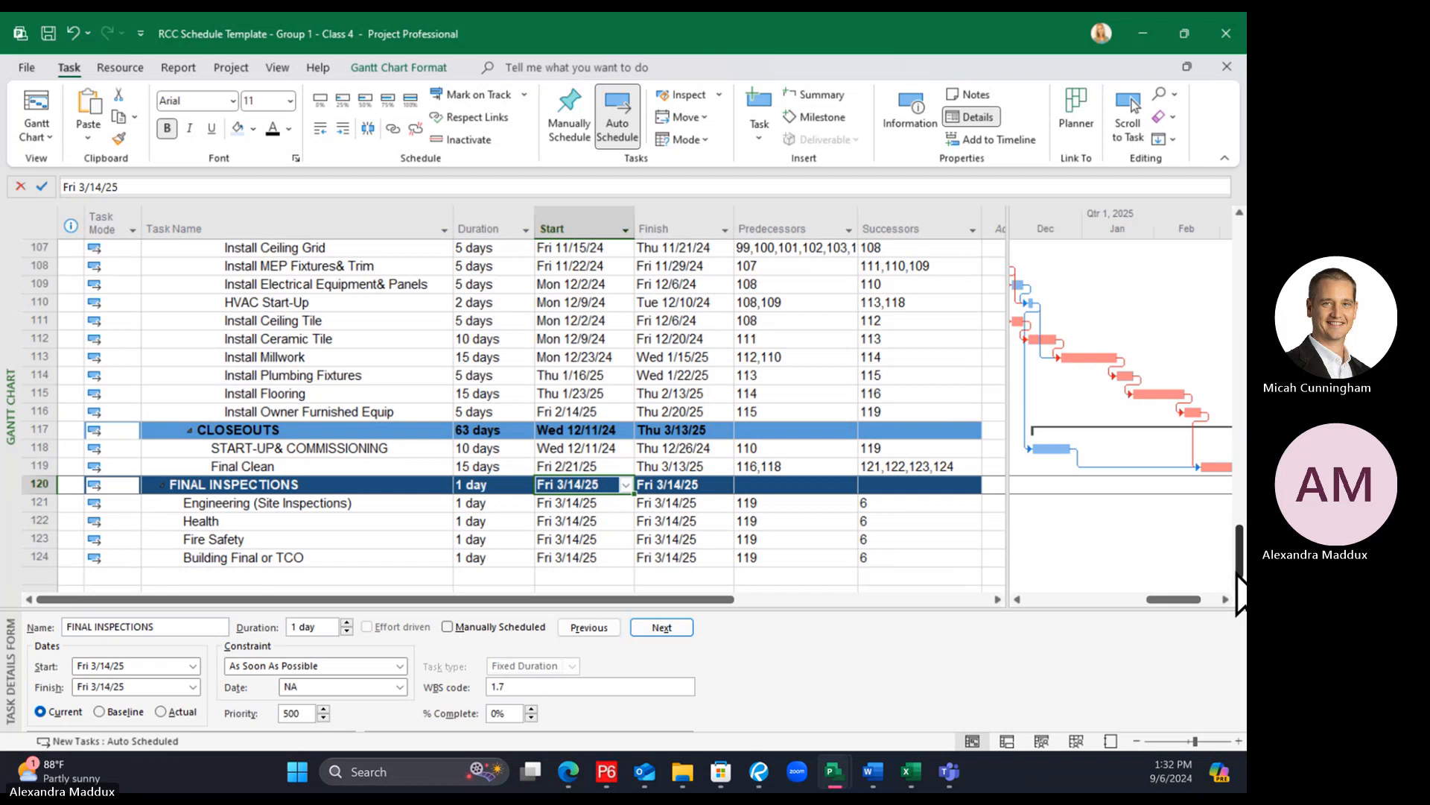
pyautogui.moveTo(1237, 564); pyautogui.dragTo(1231, 520)
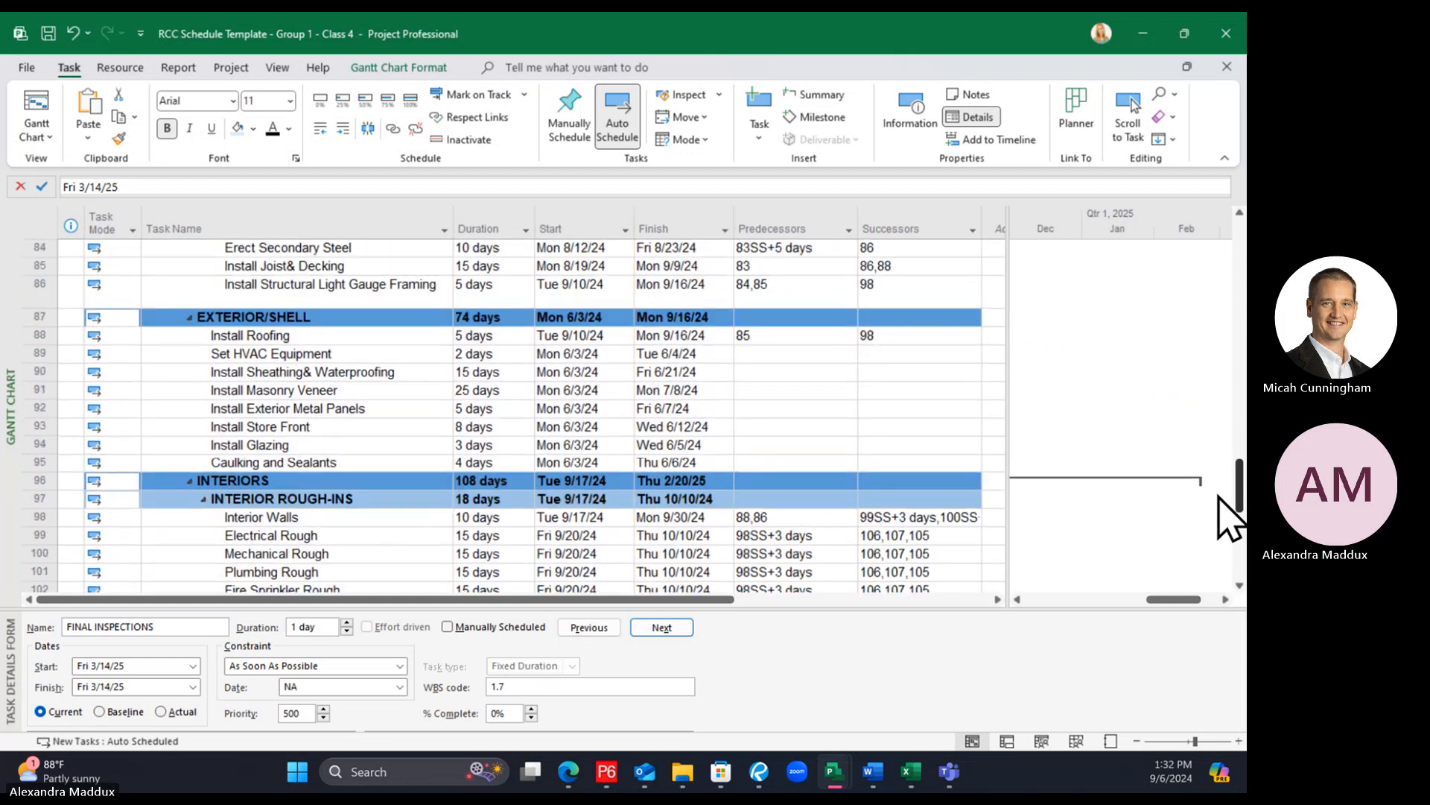
pyautogui.click(1018, 599)
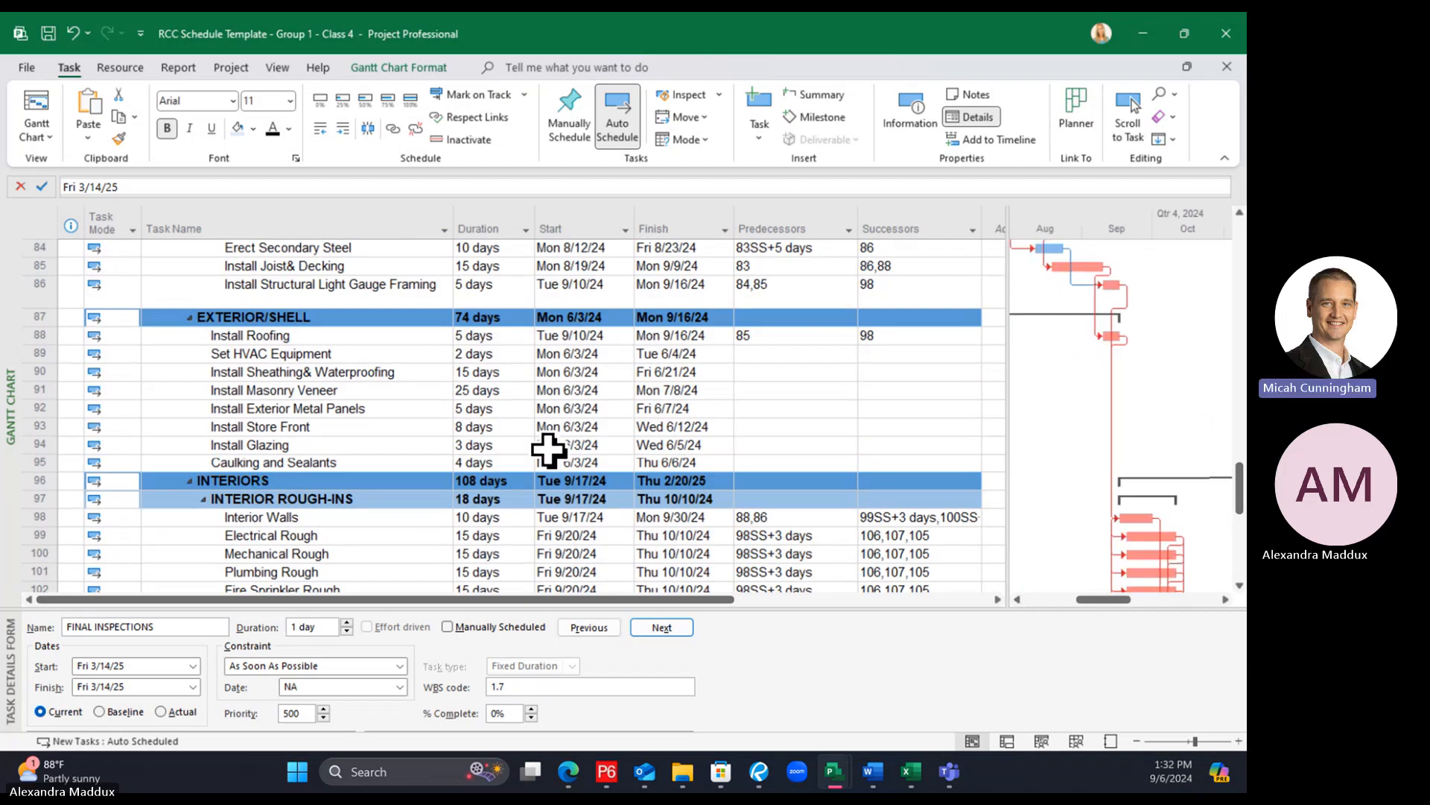
pyautogui.scroll(5, 533, 430)
pyautogui.scroll(4, 532, 429)
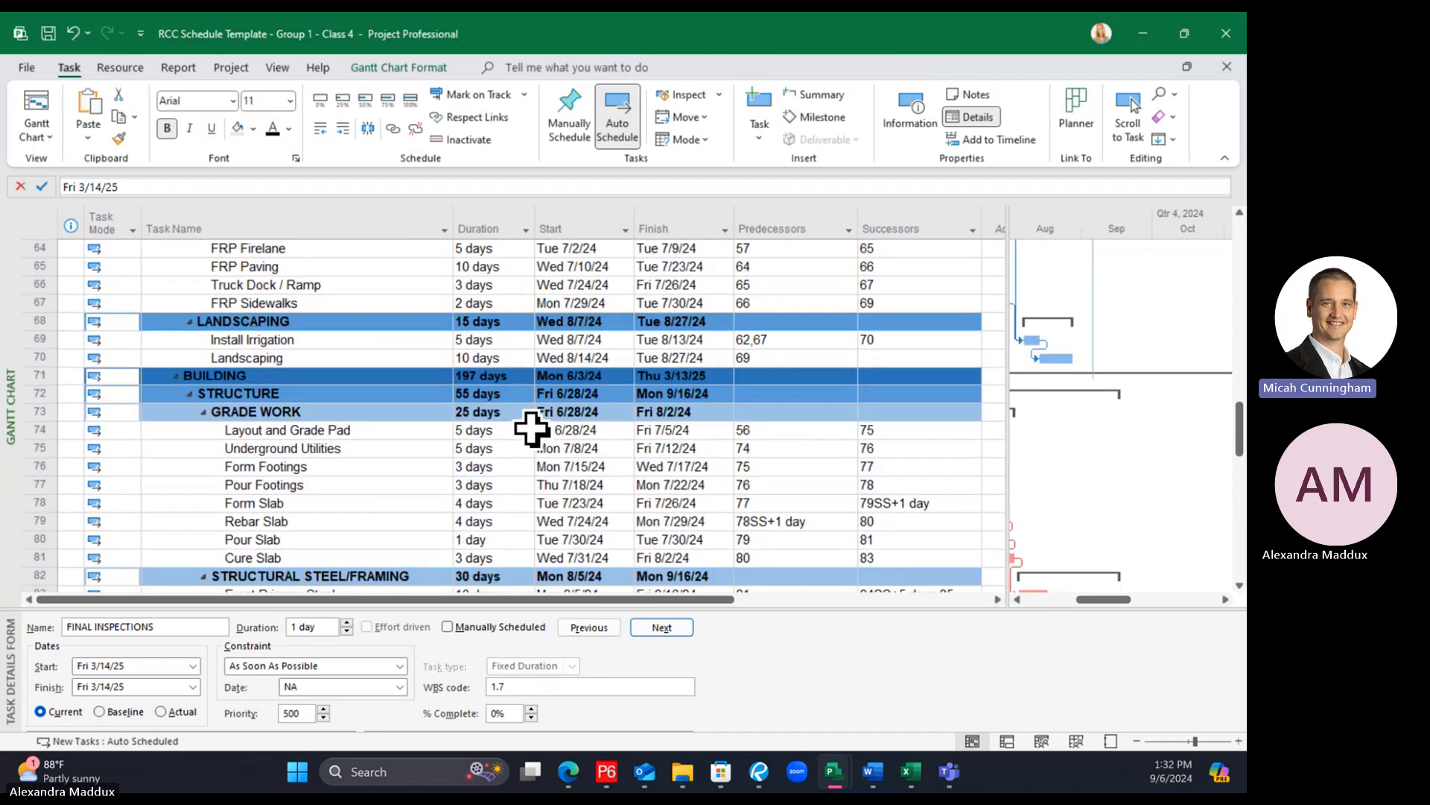
pyautogui.scroll(7, 532, 436)
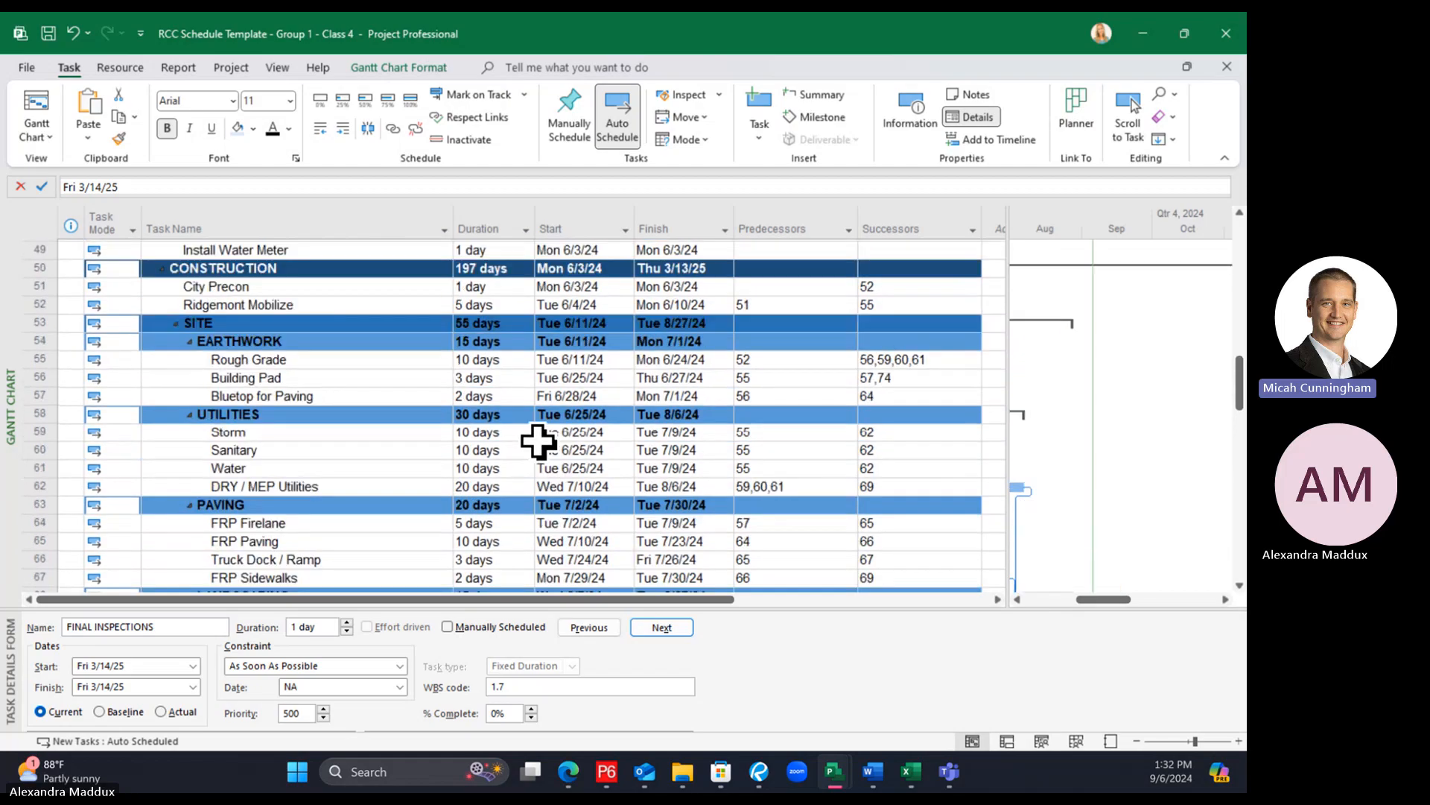
pyautogui.scroll(1, 542, 444)
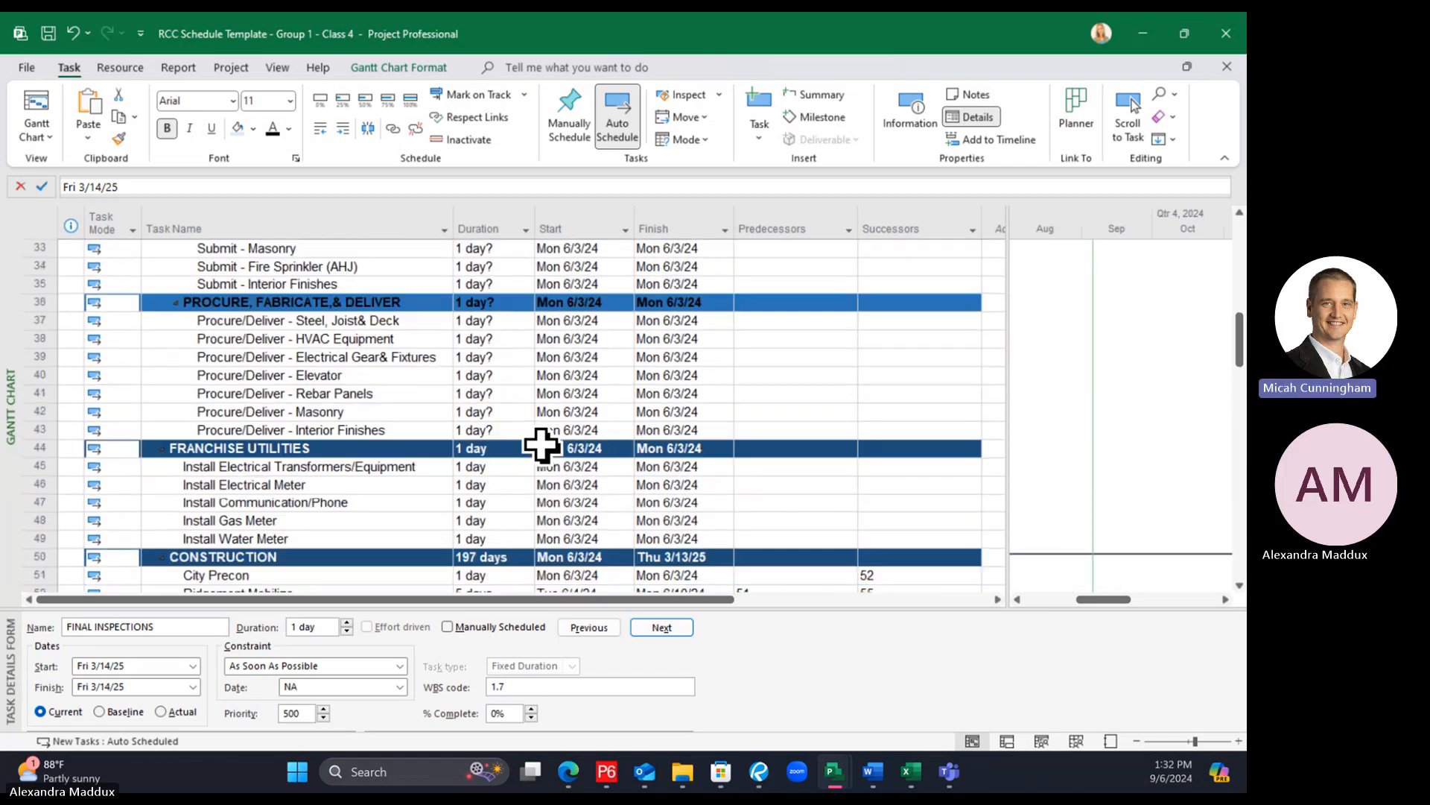
pyautogui.scroll(-7, 544, 447)
pyautogui.scroll(-1, 548, 457)
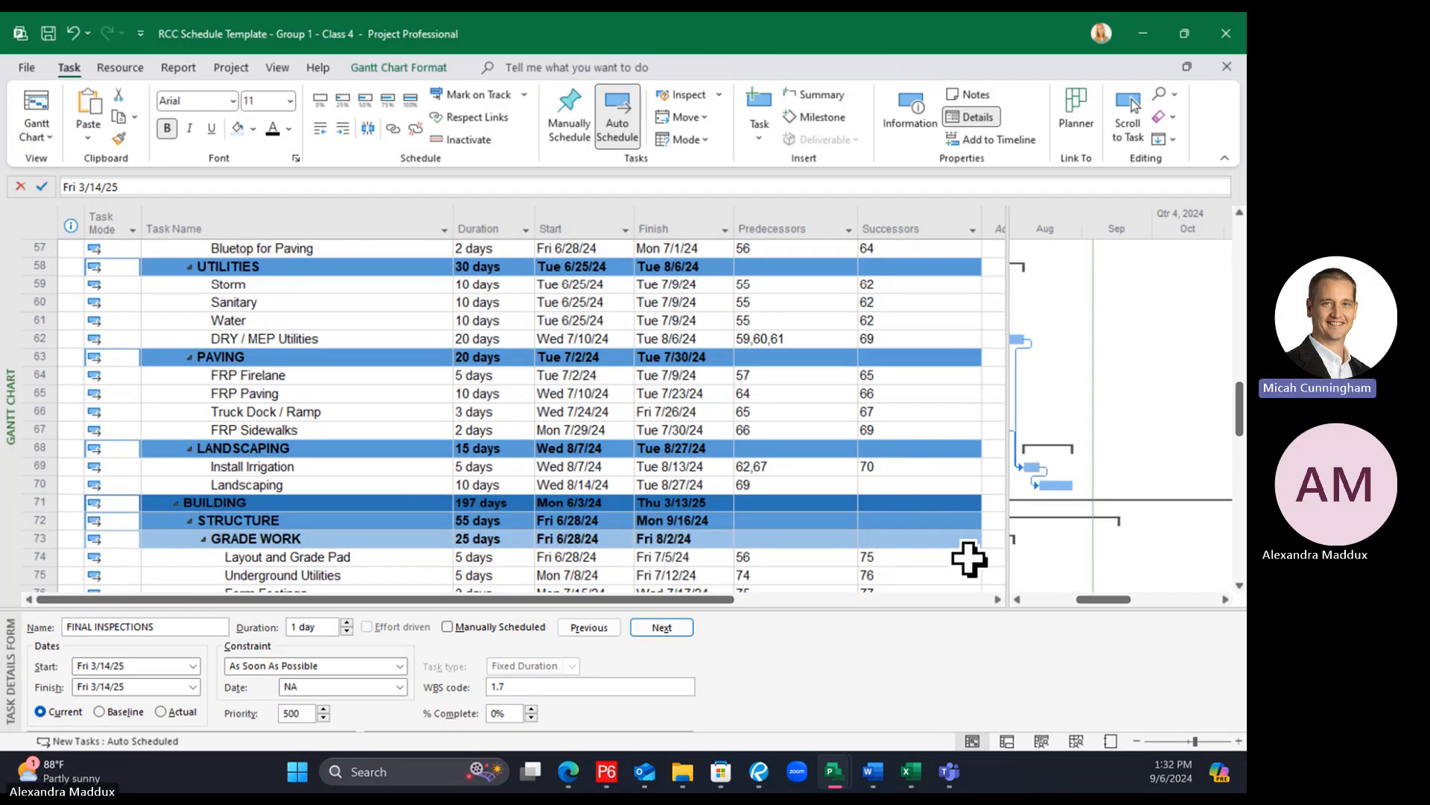
# Set the Tracking Substantial Completion milestone (6) as the successor of the Landscaping task
pyautogui.click(893, 494)
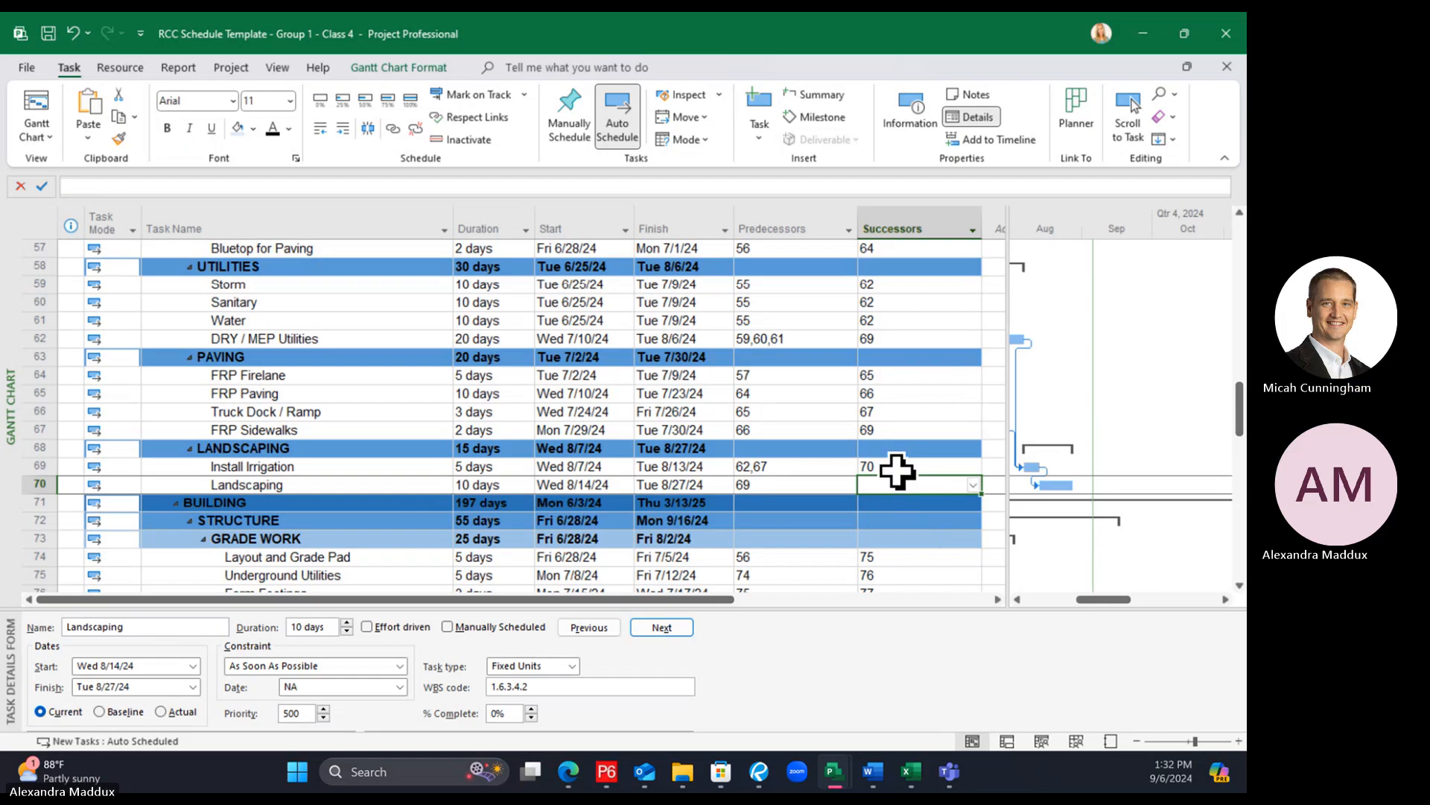
pyautogui.write('6')
pyautogui.click(976, 505)
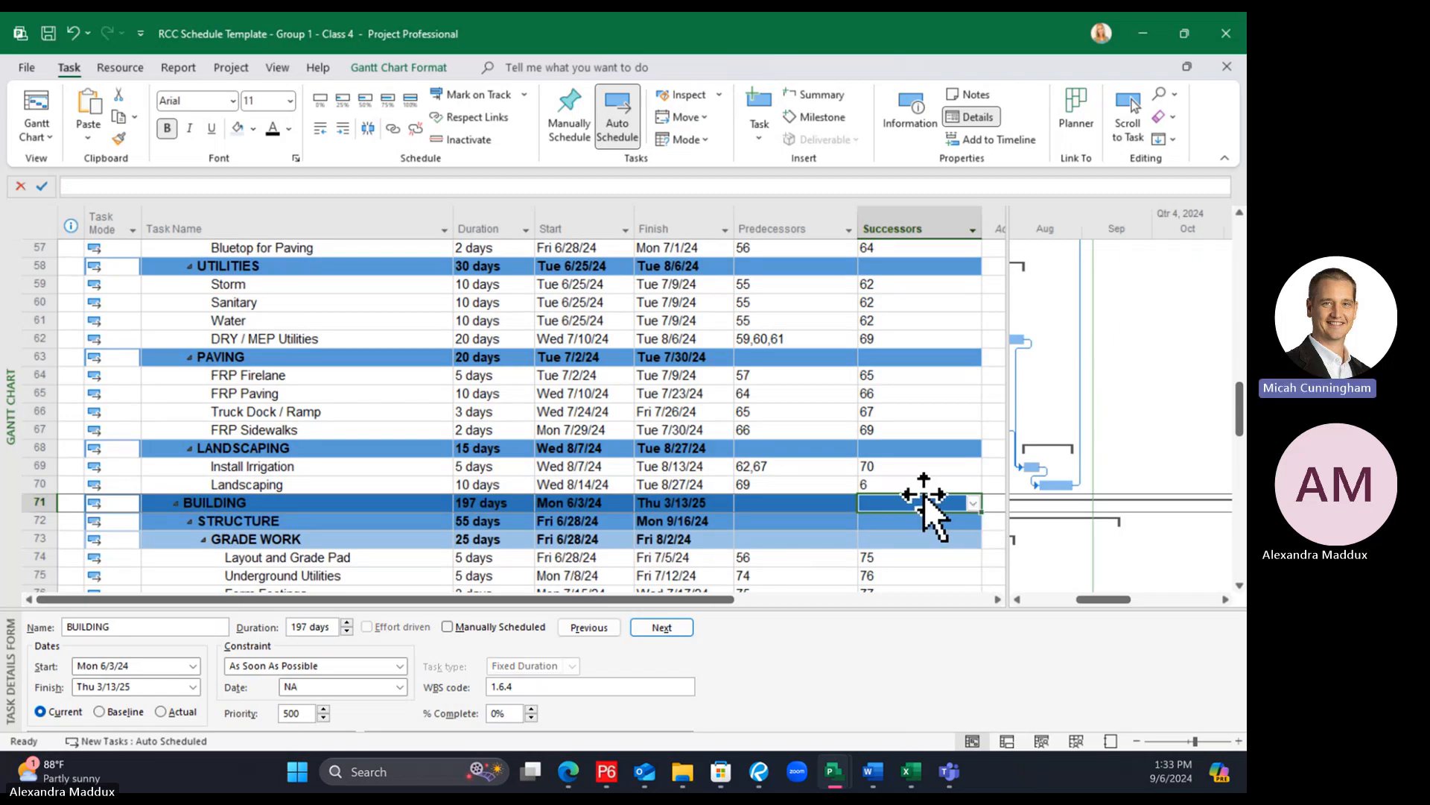
# Link the EXTERIOR/SHELL tasks in sequence from Install Roofing through Caulking and Sealants
pyautogui.scroll(-2, 849, 470)
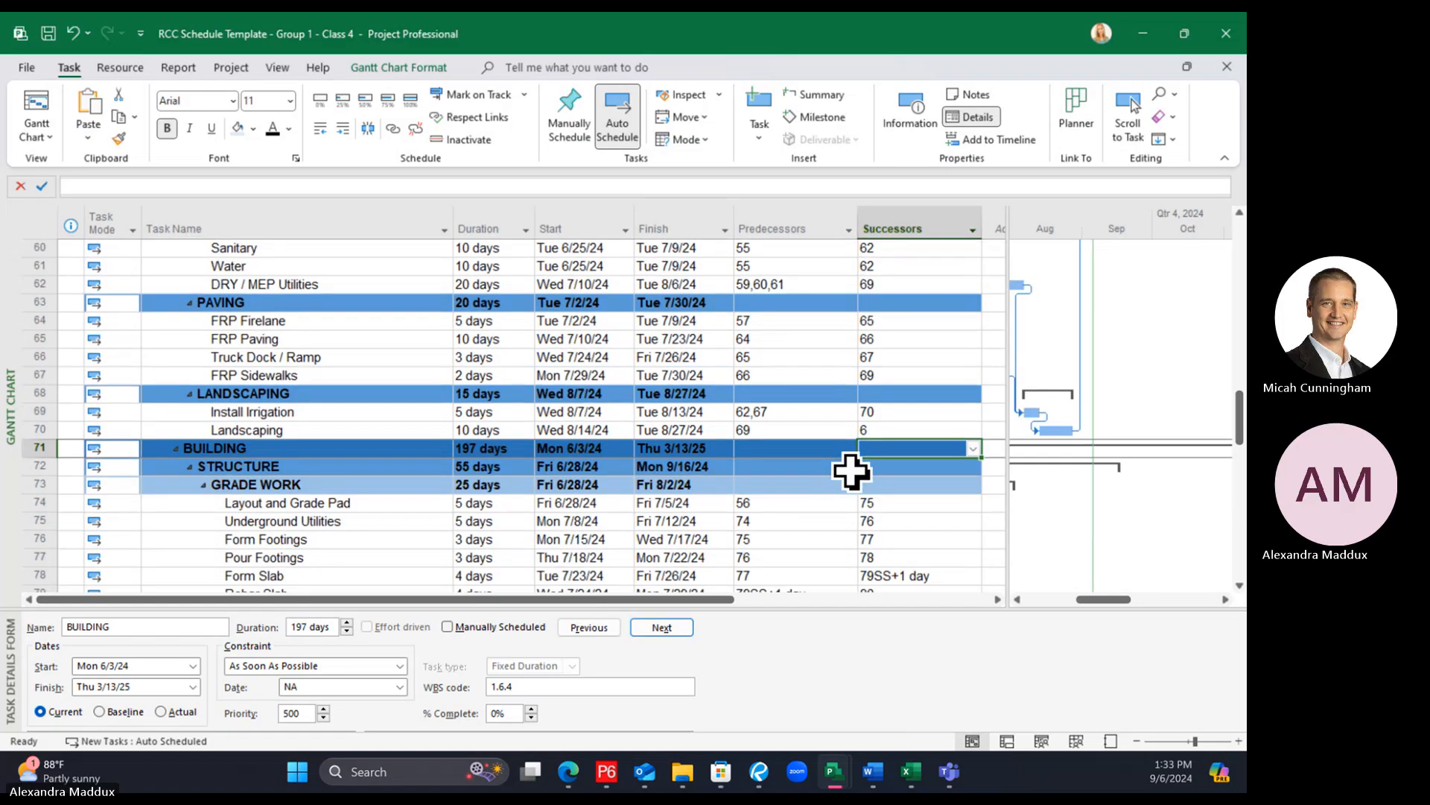
pyautogui.scroll(-7, 849, 470)
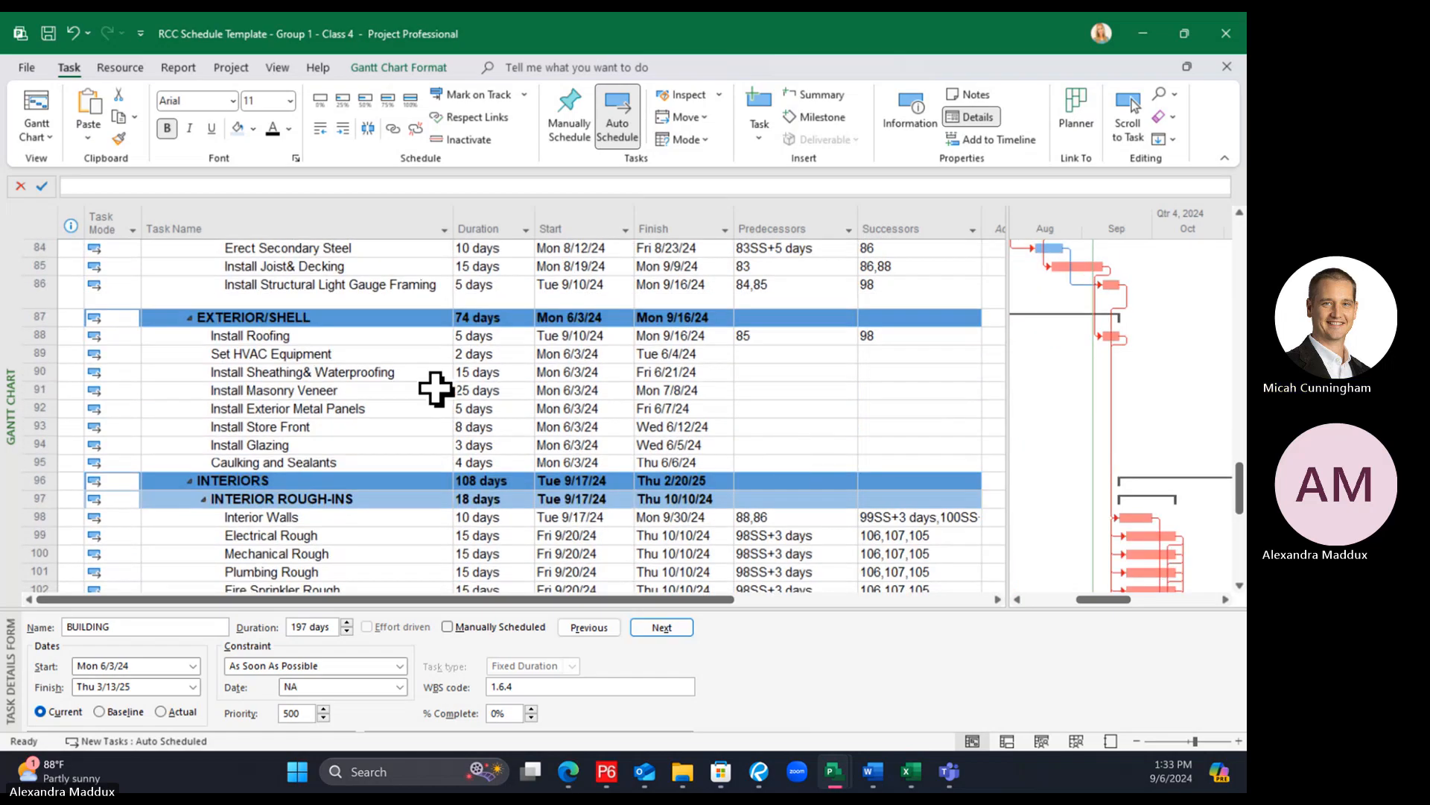
pyautogui.click(385, 334)
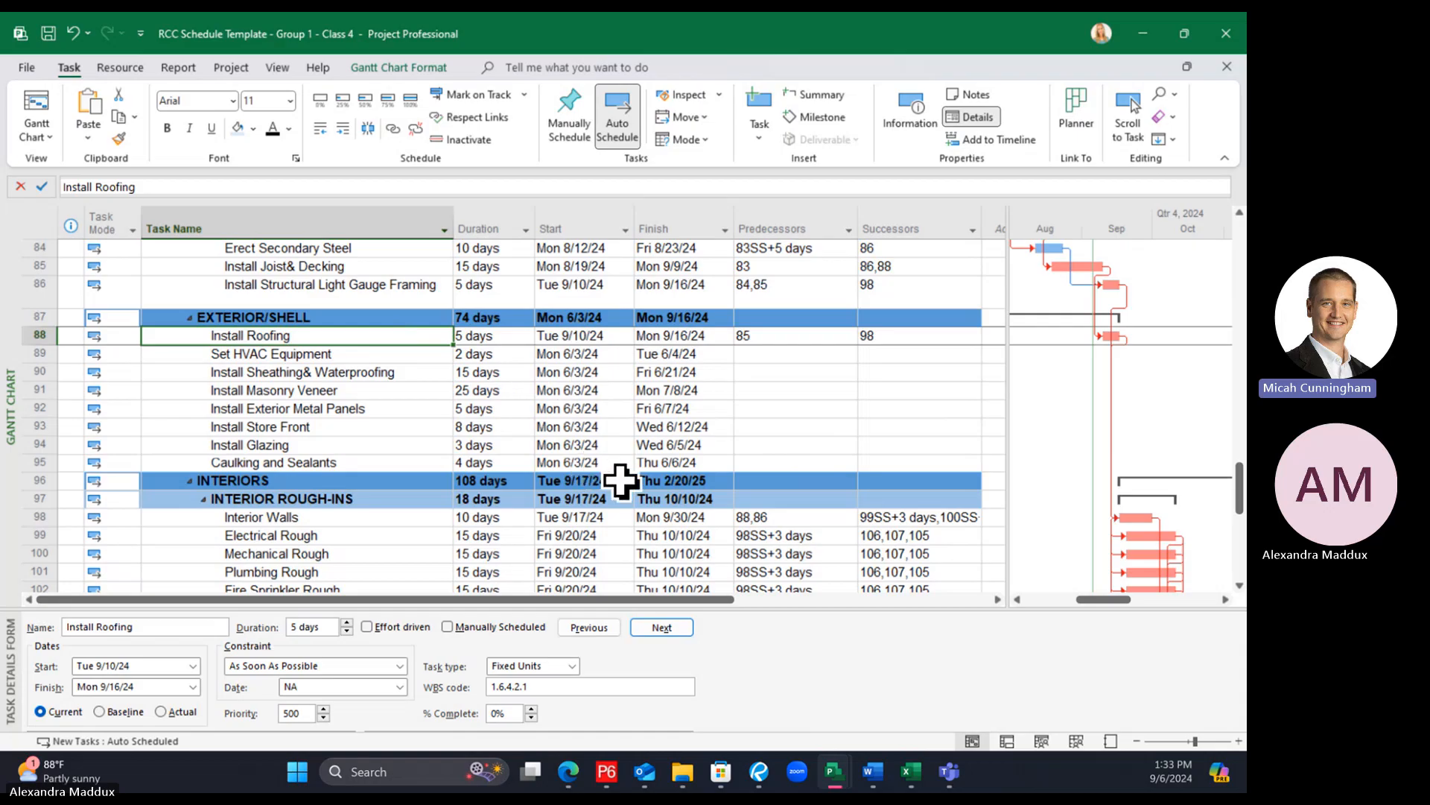
pyautogui.click(354, 463)
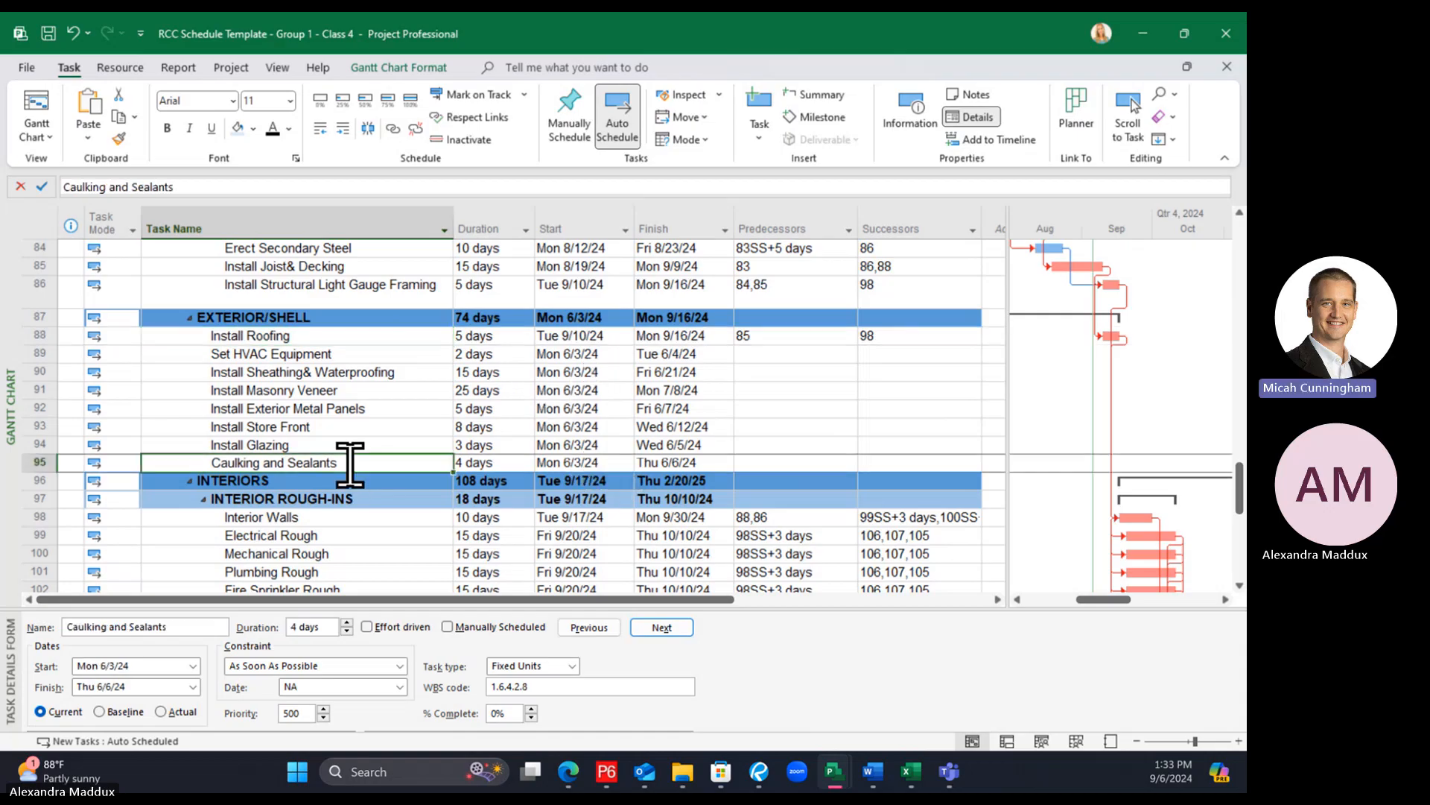
pyautogui.click(324, 336)
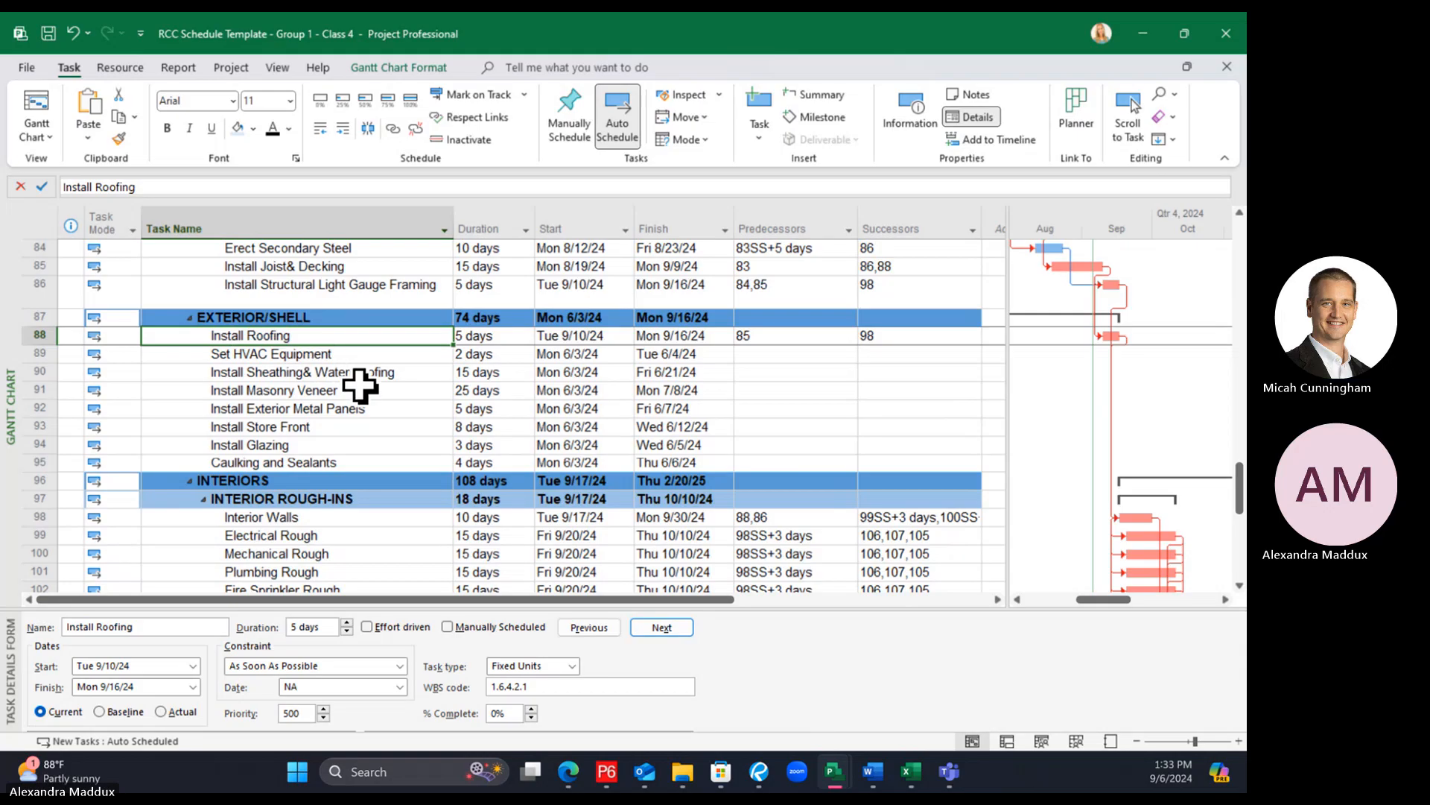
pyautogui.click(356, 372)
pyautogui.click(332, 337)
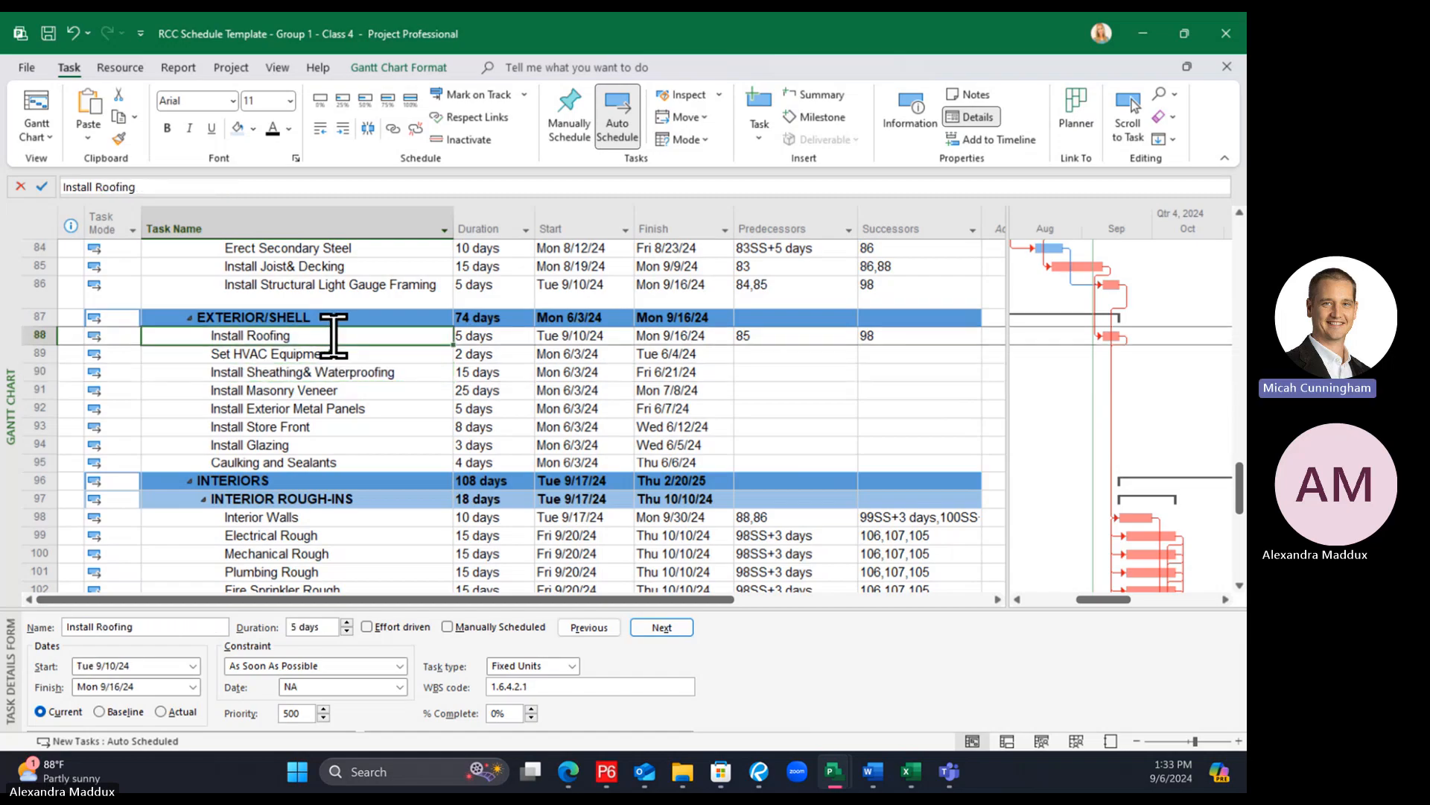
pyautogui.keyDown('shift'); pyautogui.click(347, 462); pyautogui.keyUp('shift')
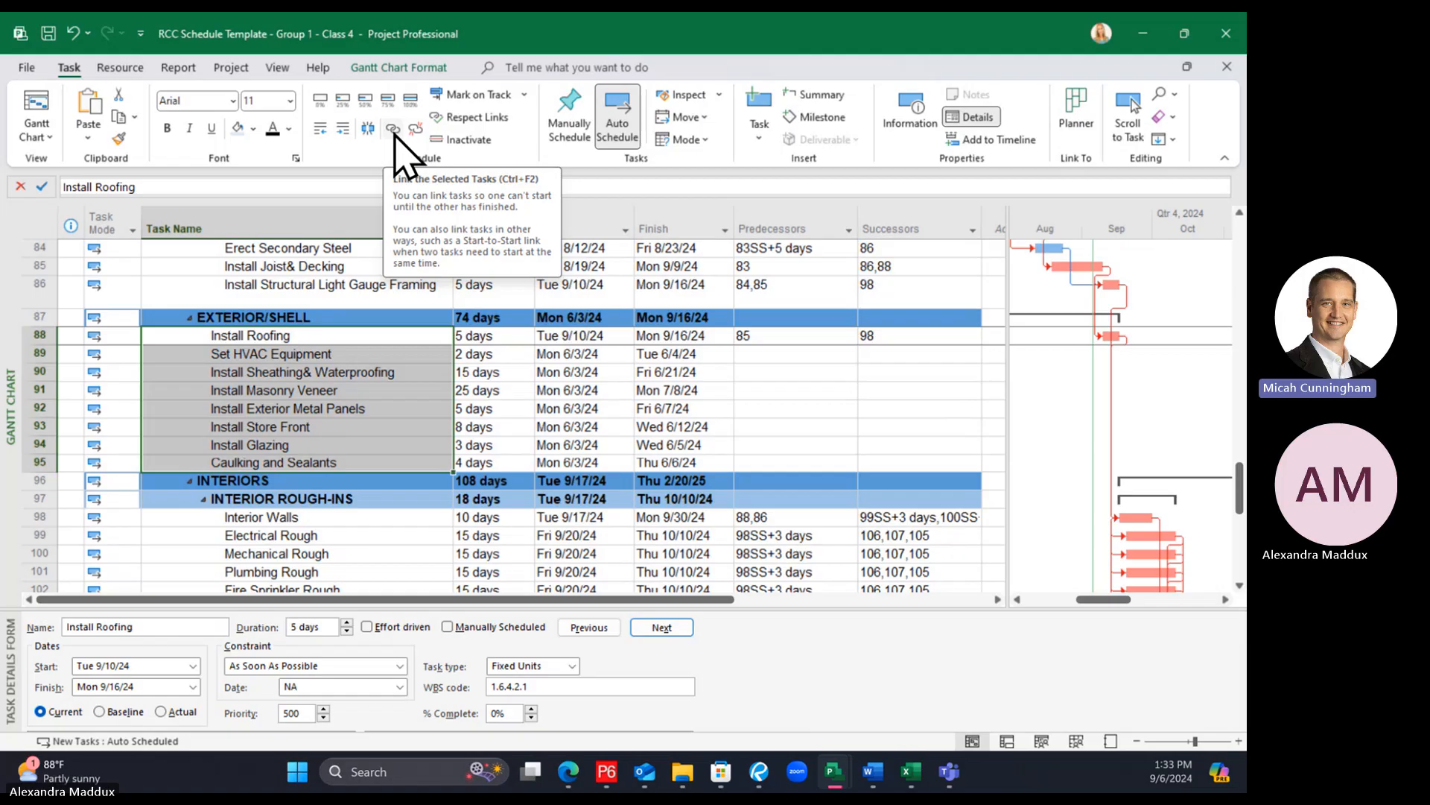
pyautogui.click(347, 319)
pyautogui.click(343, 337)
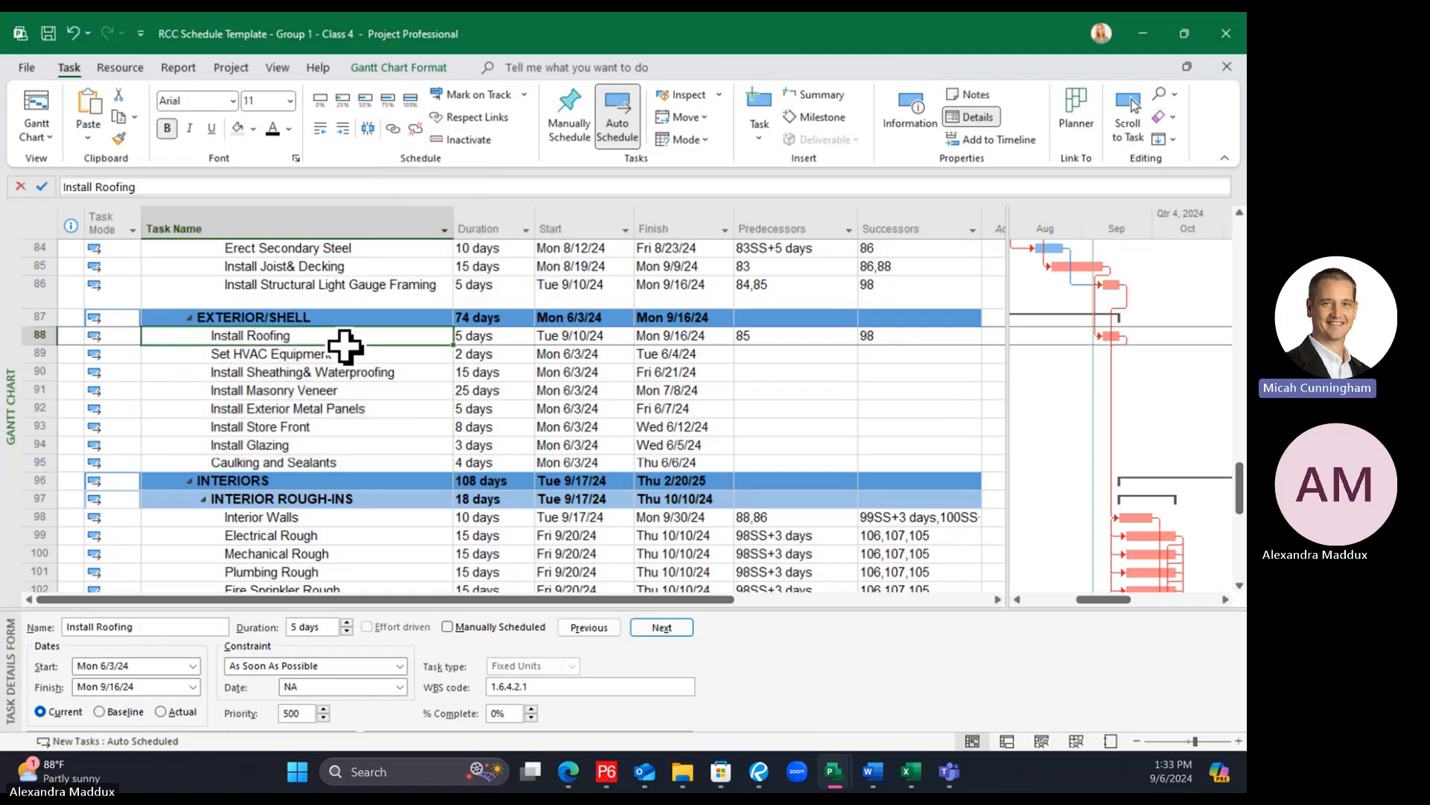
pyautogui.click(324, 354)
pyautogui.click(313, 337)
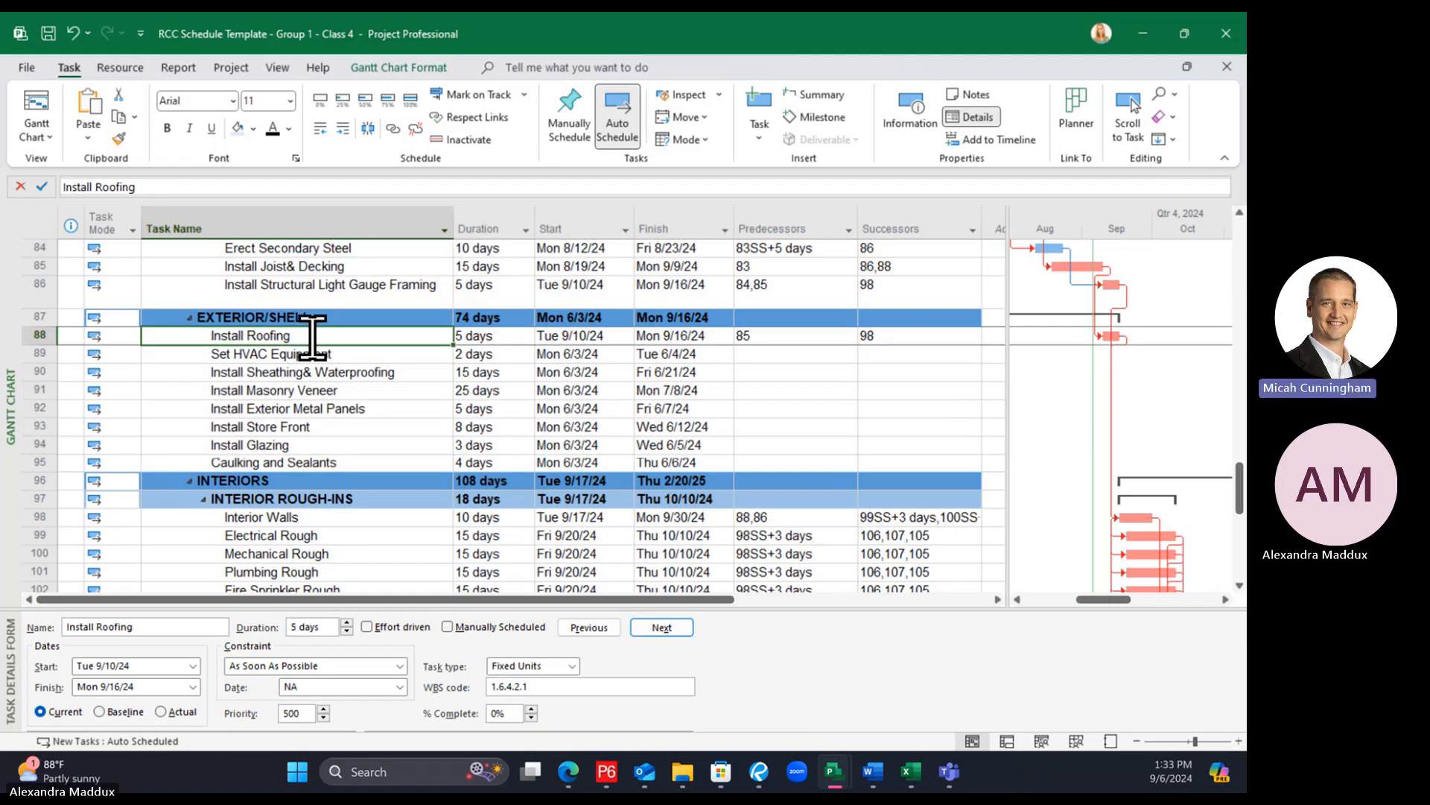
pyautogui.keyDown('shift'); pyautogui.click(348, 464); pyautogui.keyUp('shift')
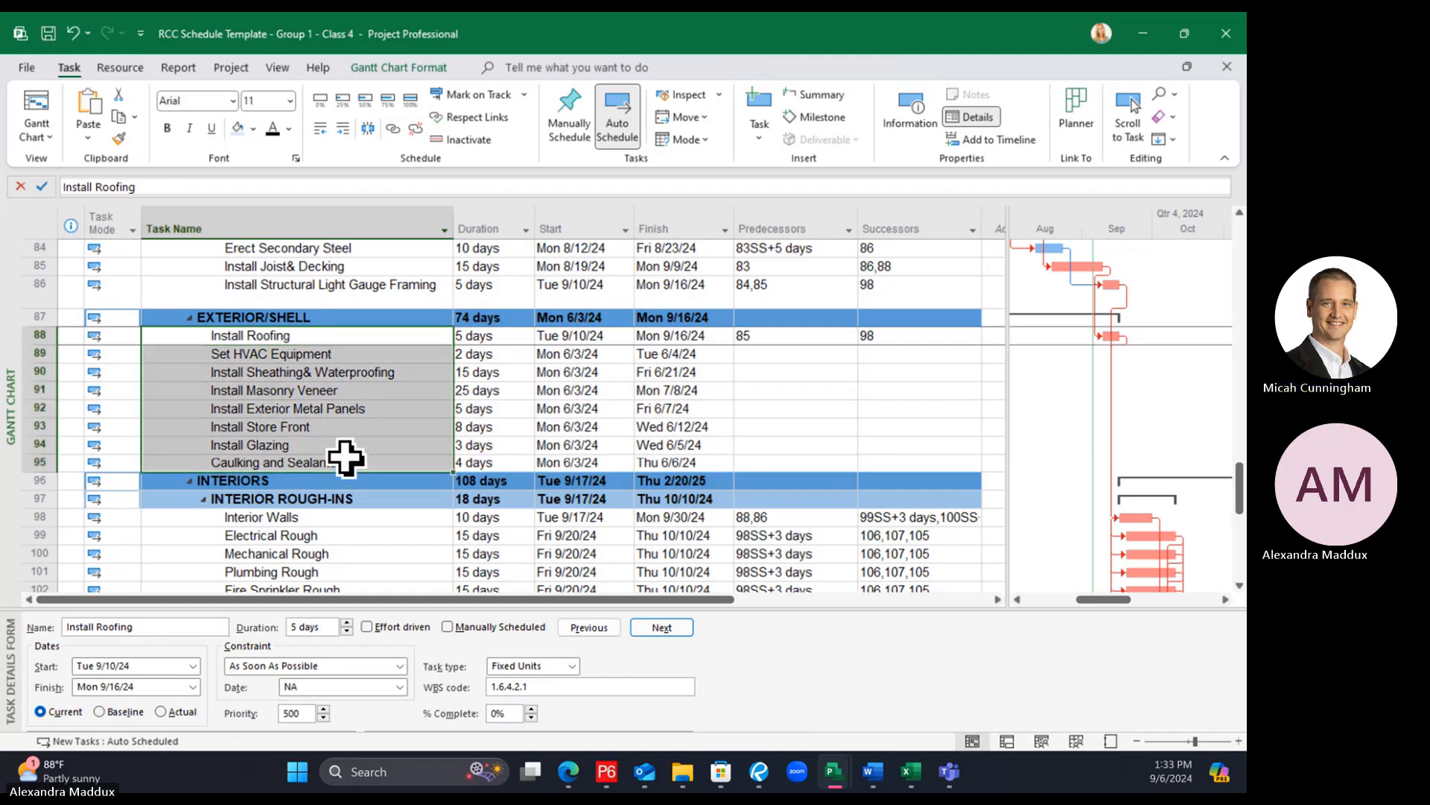
pyautogui.click(392, 128)
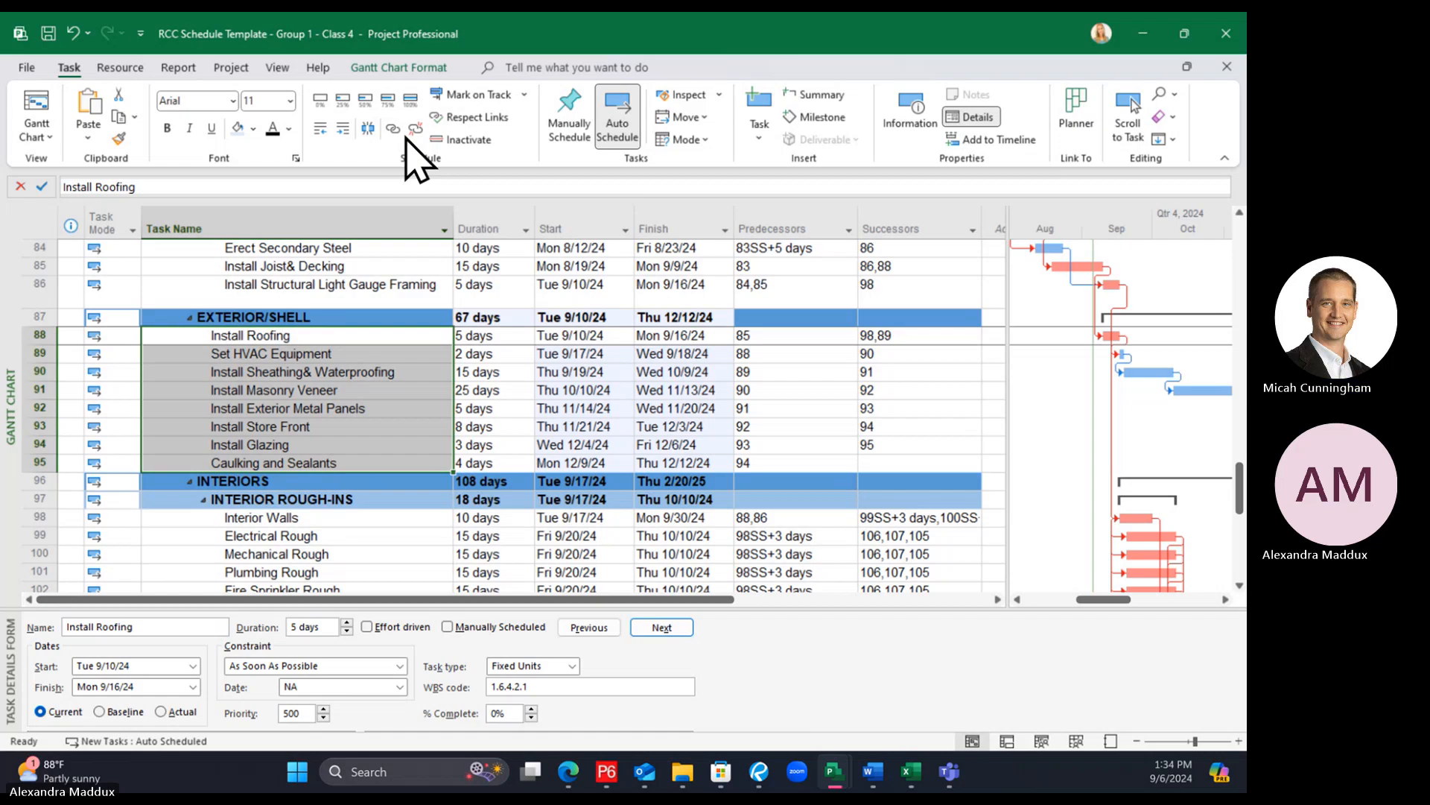
# Look up the Final Clean row and set it (119) as the successor of Caulking and Sealants
pyautogui.click(912, 463)
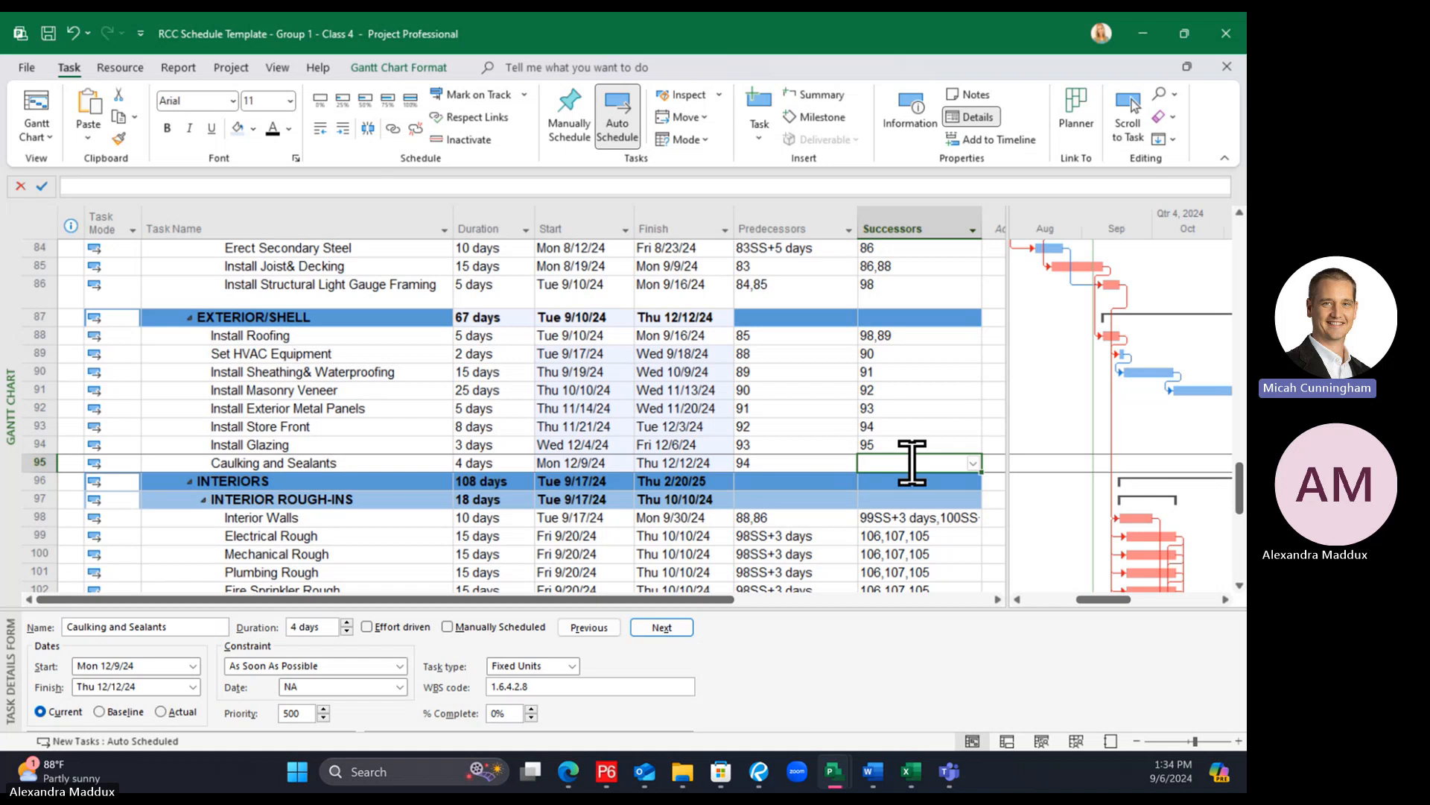
pyautogui.scroll(-1, 913, 466)
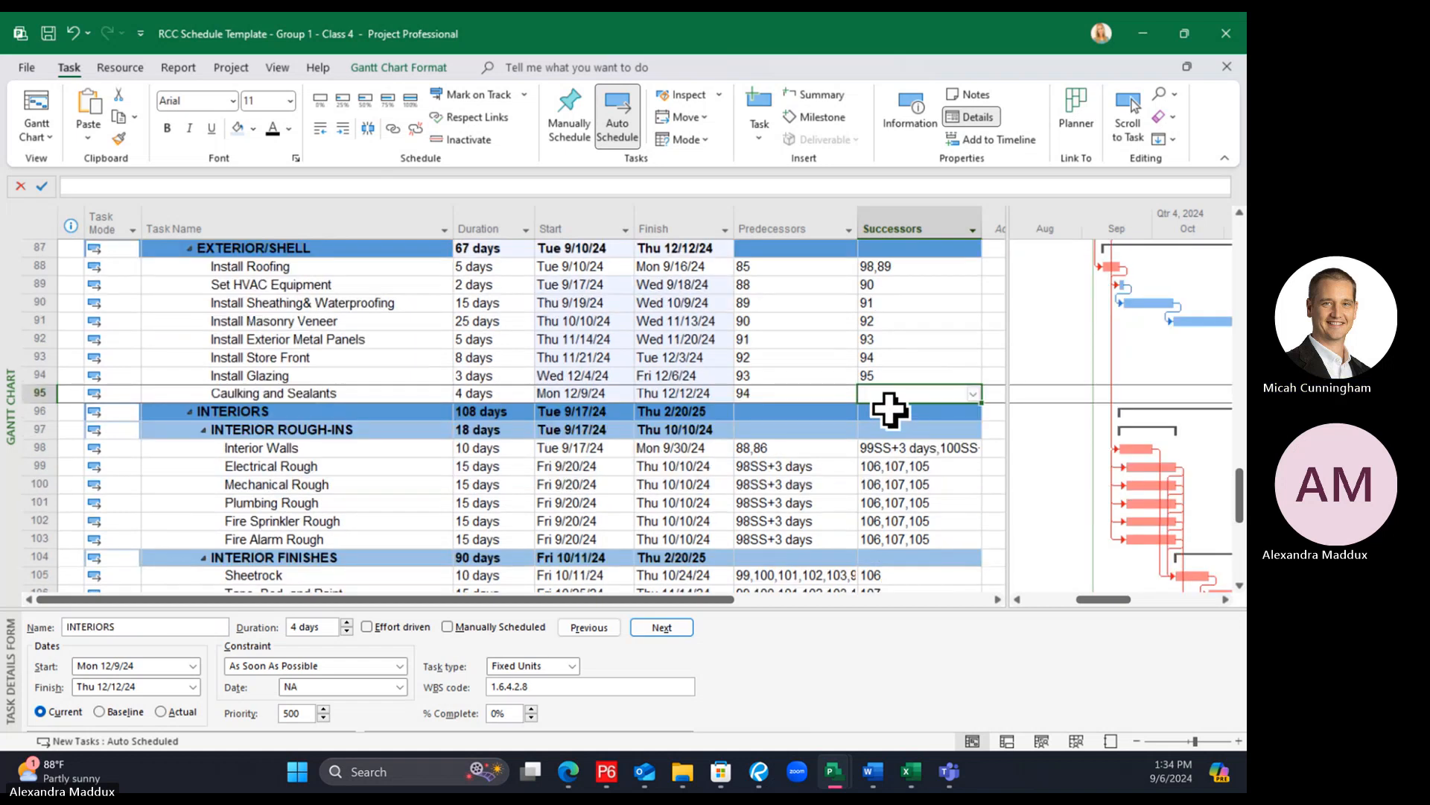
pyautogui.click(893, 405)
pyautogui.click(892, 396)
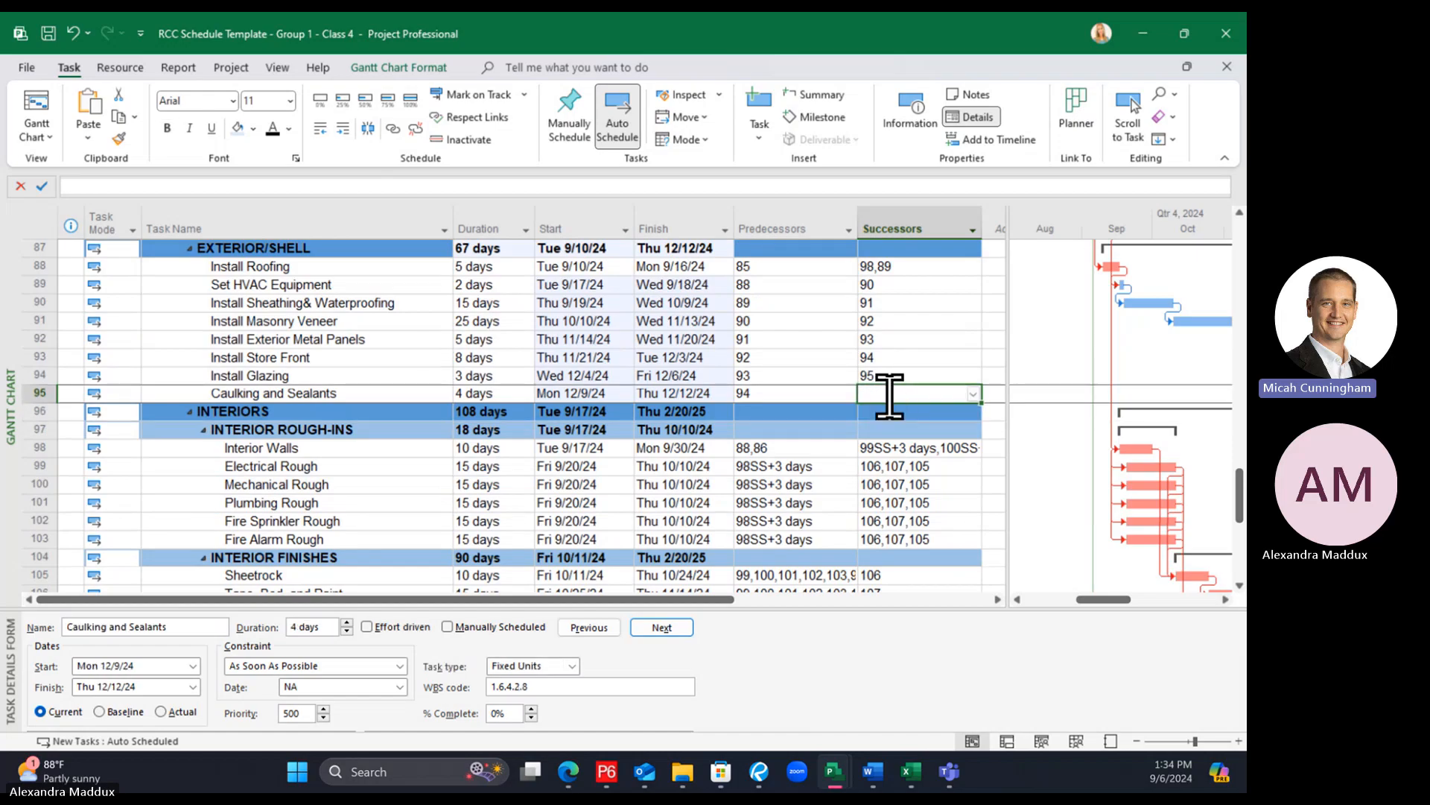
pyautogui.scroll(-7, 889, 396)
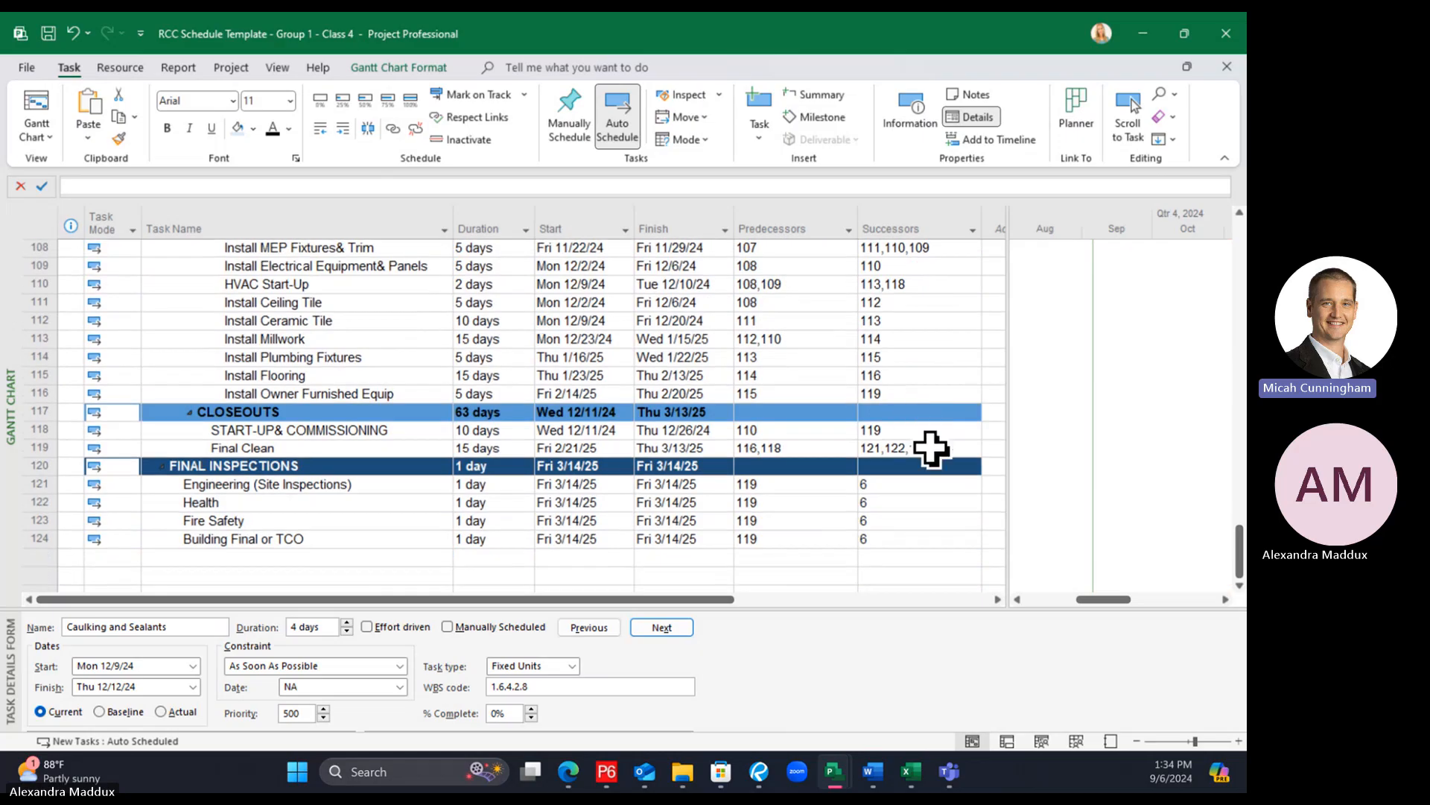
pyautogui.click(928, 447)
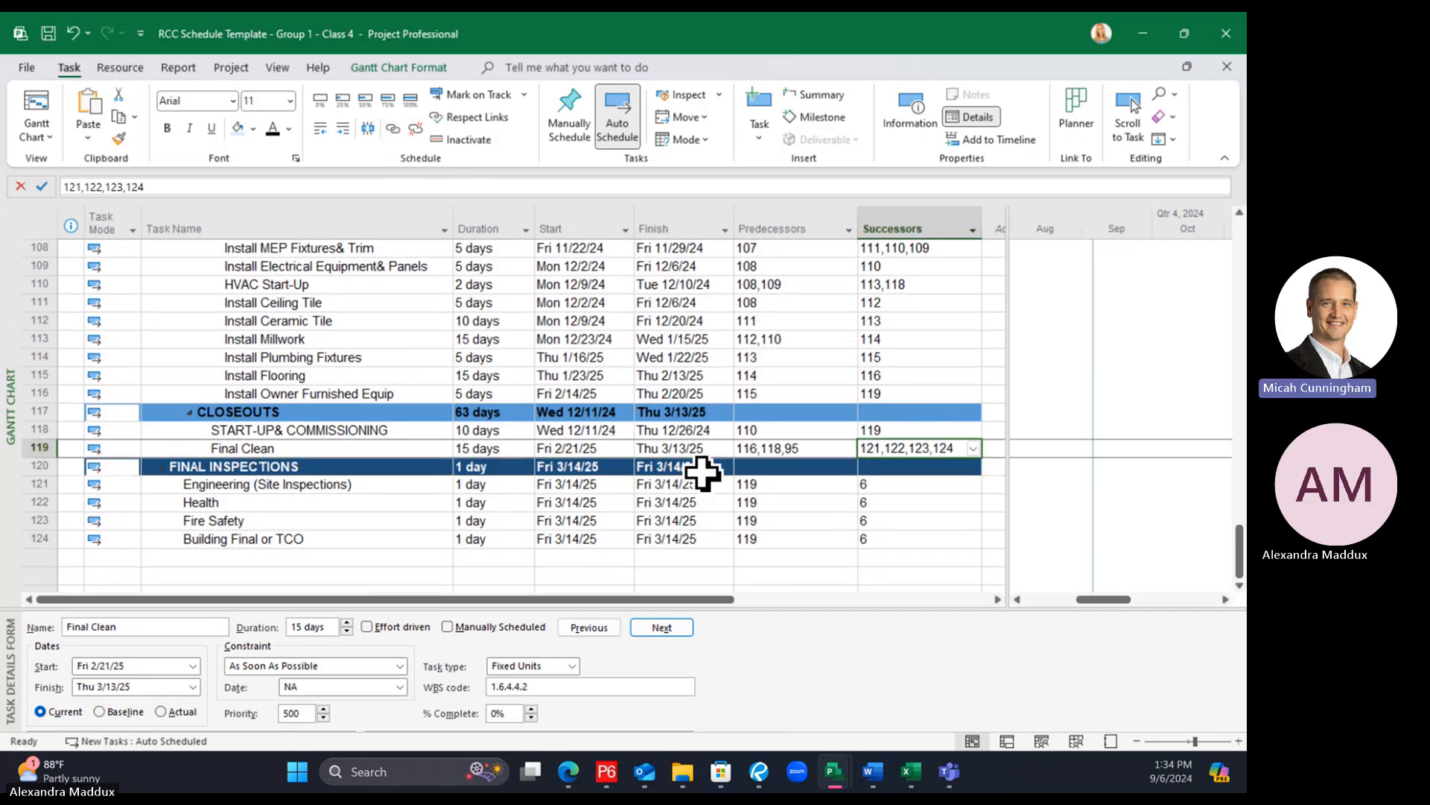
# Review the predecessor and successor links from EXTERIOR/SHELL through FINAL INSPECTIONS, and examine the rows back up to MILESTONES
pyautogui.scroll(7, 693, 462)
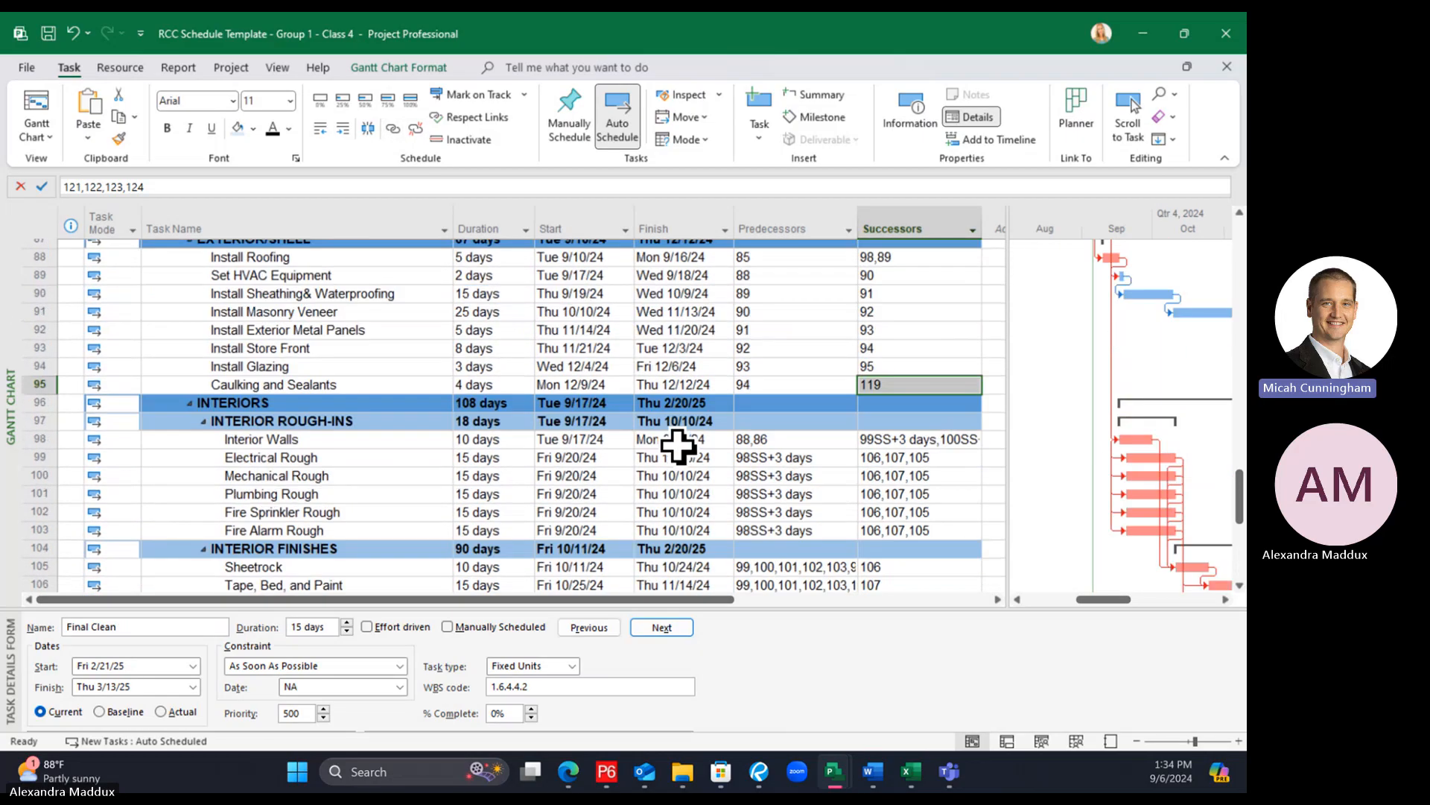
pyautogui.scroll(2, 678, 447)
pyautogui.click(684, 468)
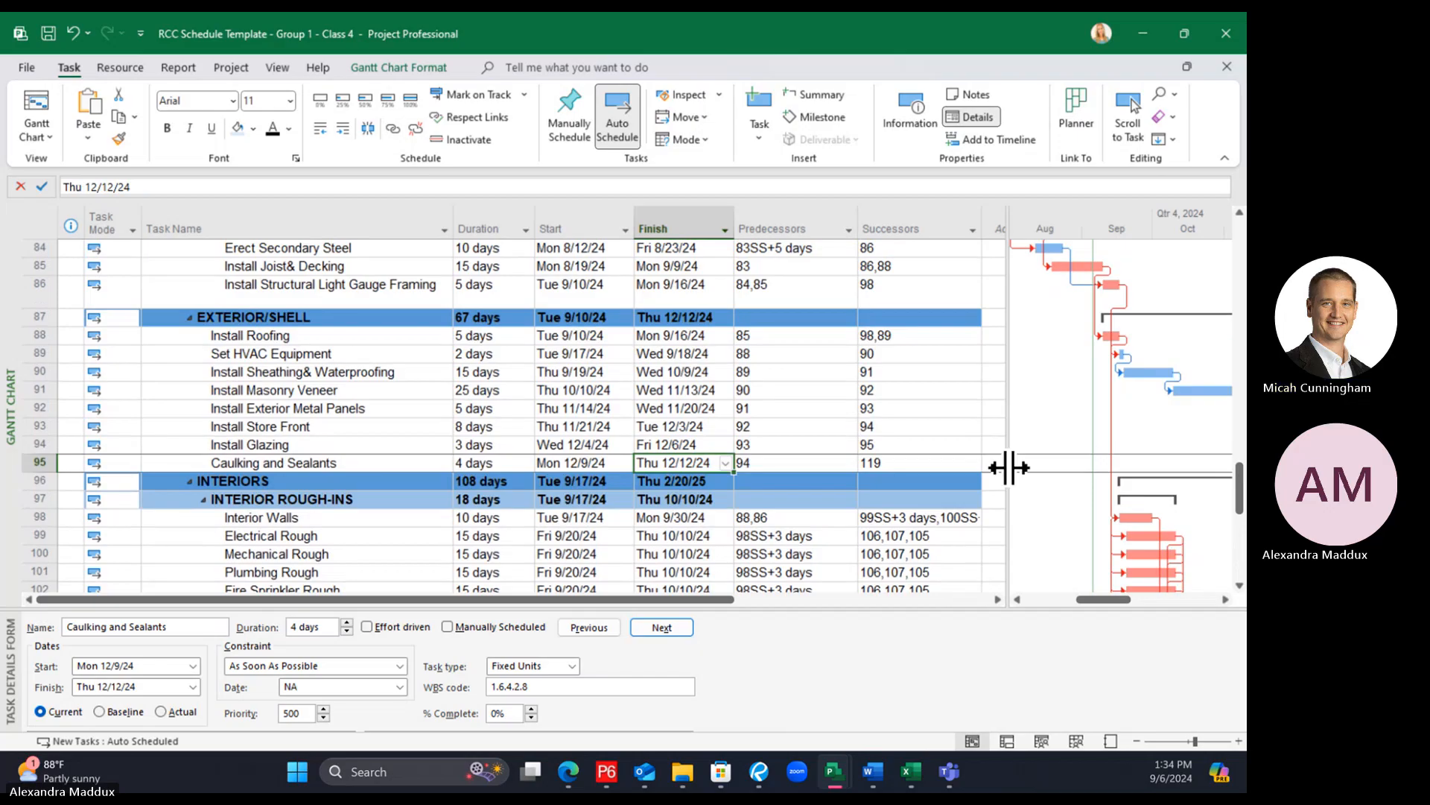
pyautogui.moveTo(1009, 467); pyautogui.dragTo(988, 467)
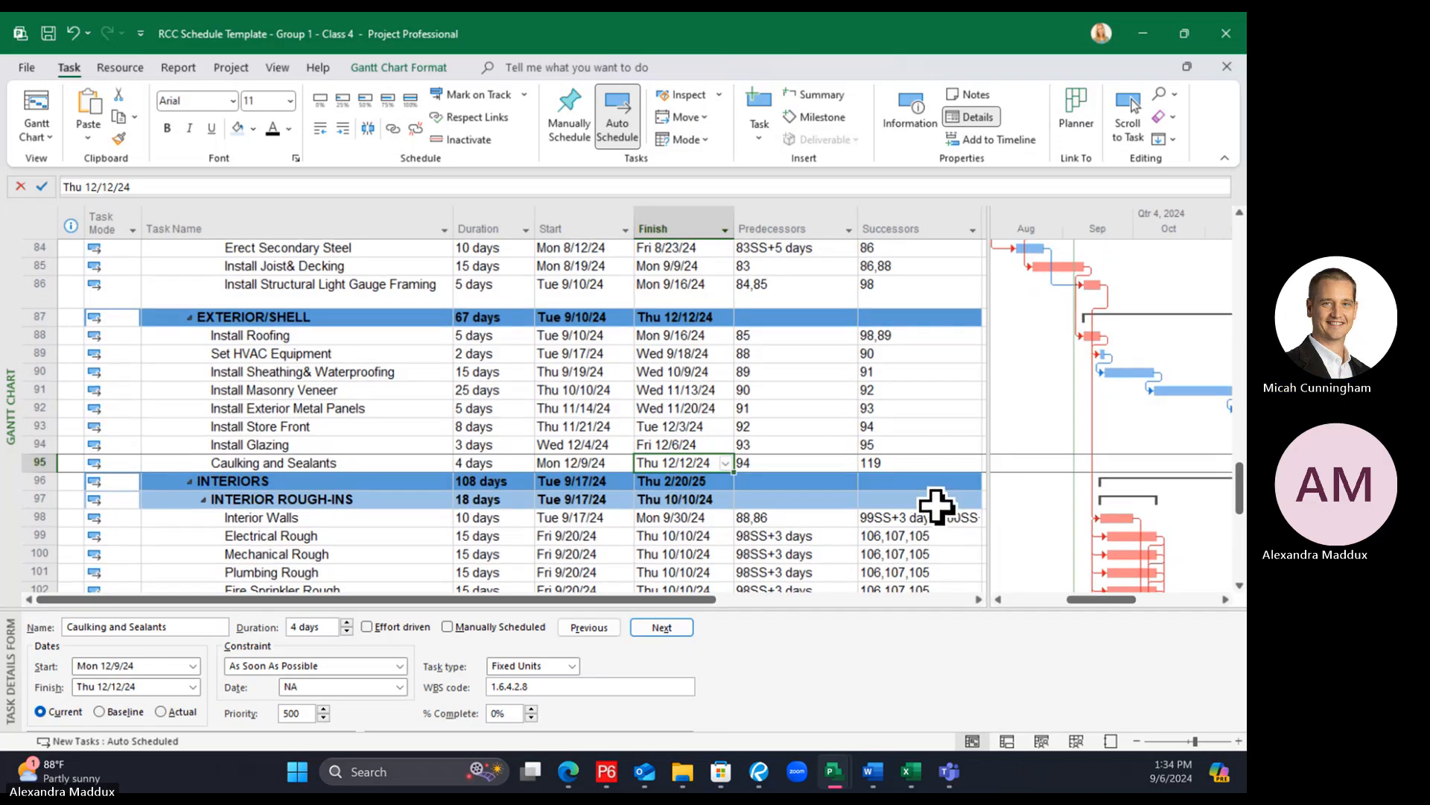
pyautogui.scroll(-2, 935, 509)
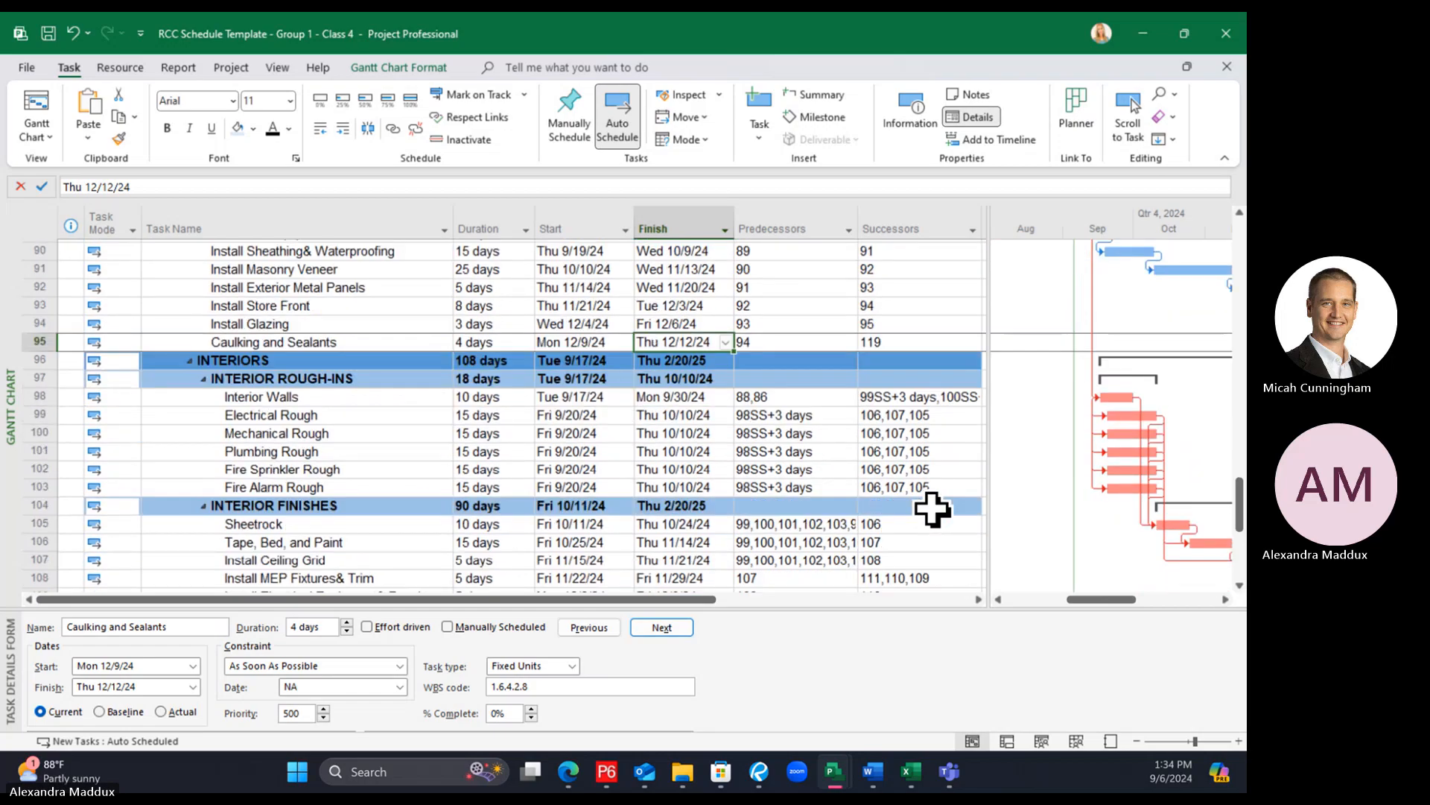
pyautogui.scroll(-2, 932, 507)
pyautogui.scroll(-1, 924, 495)
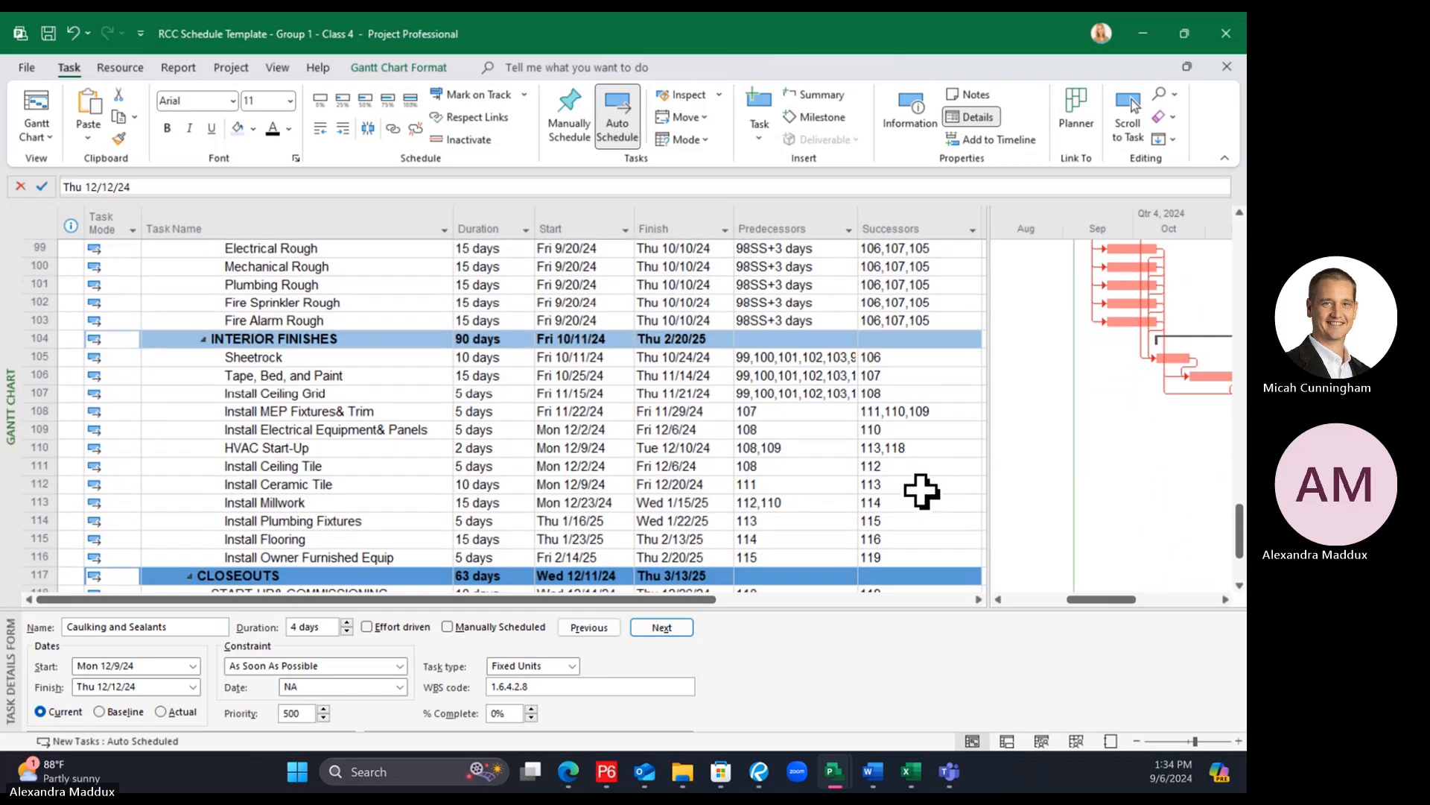
pyautogui.scroll(-1, 922, 491)
pyautogui.scroll(-1, 920, 493)
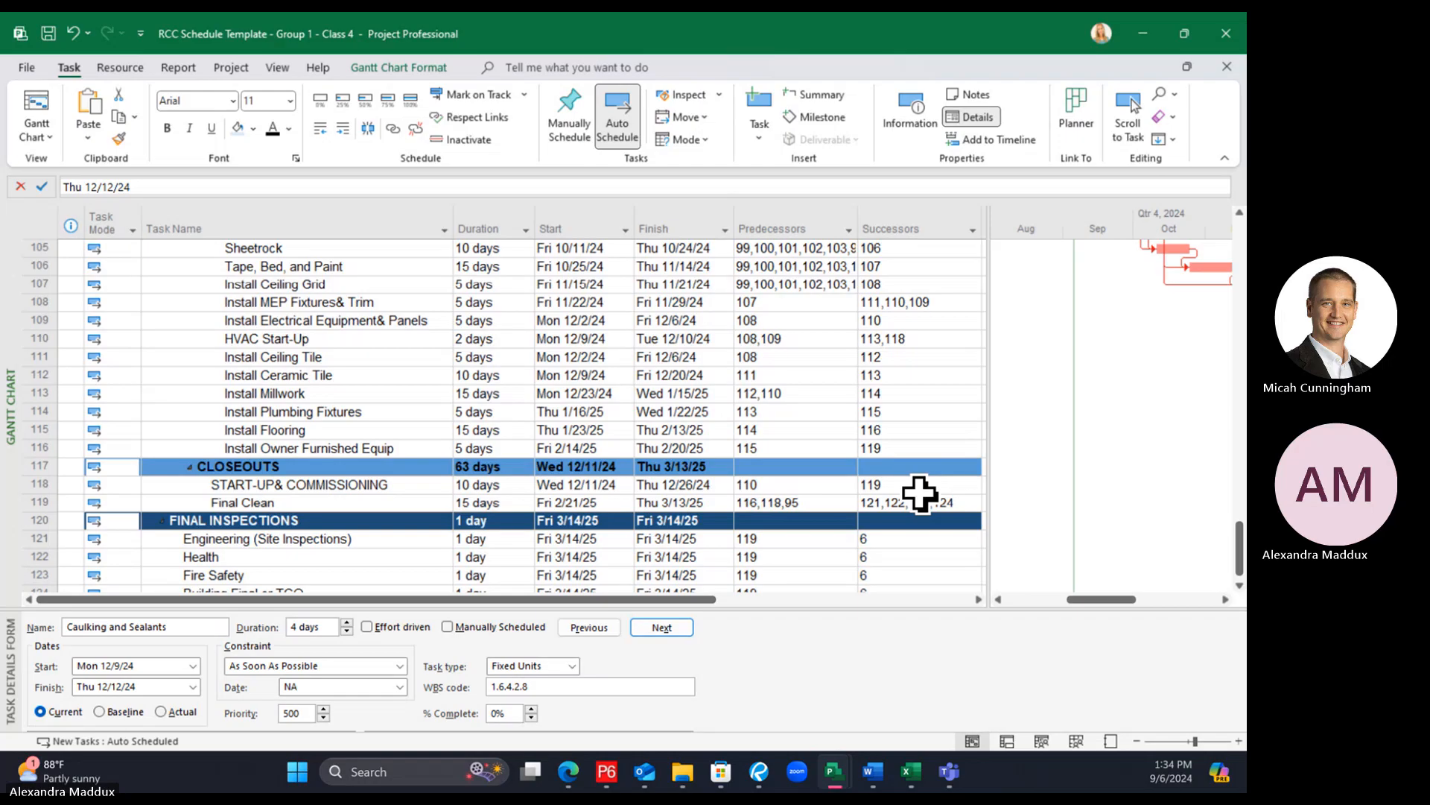
pyautogui.scroll(-1, 921, 493)
pyautogui.scroll(2, 915, 493)
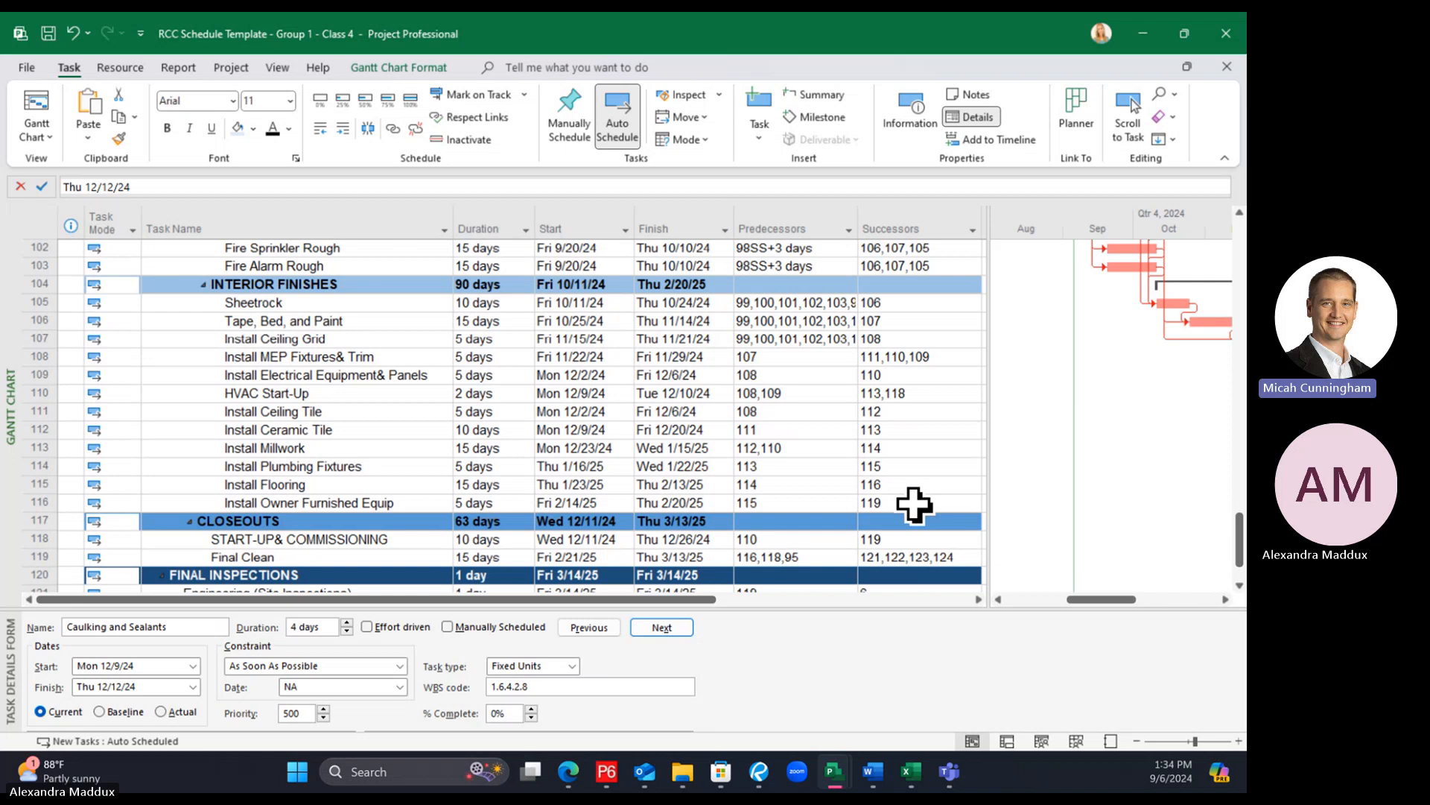
pyautogui.scroll(7, 915, 505)
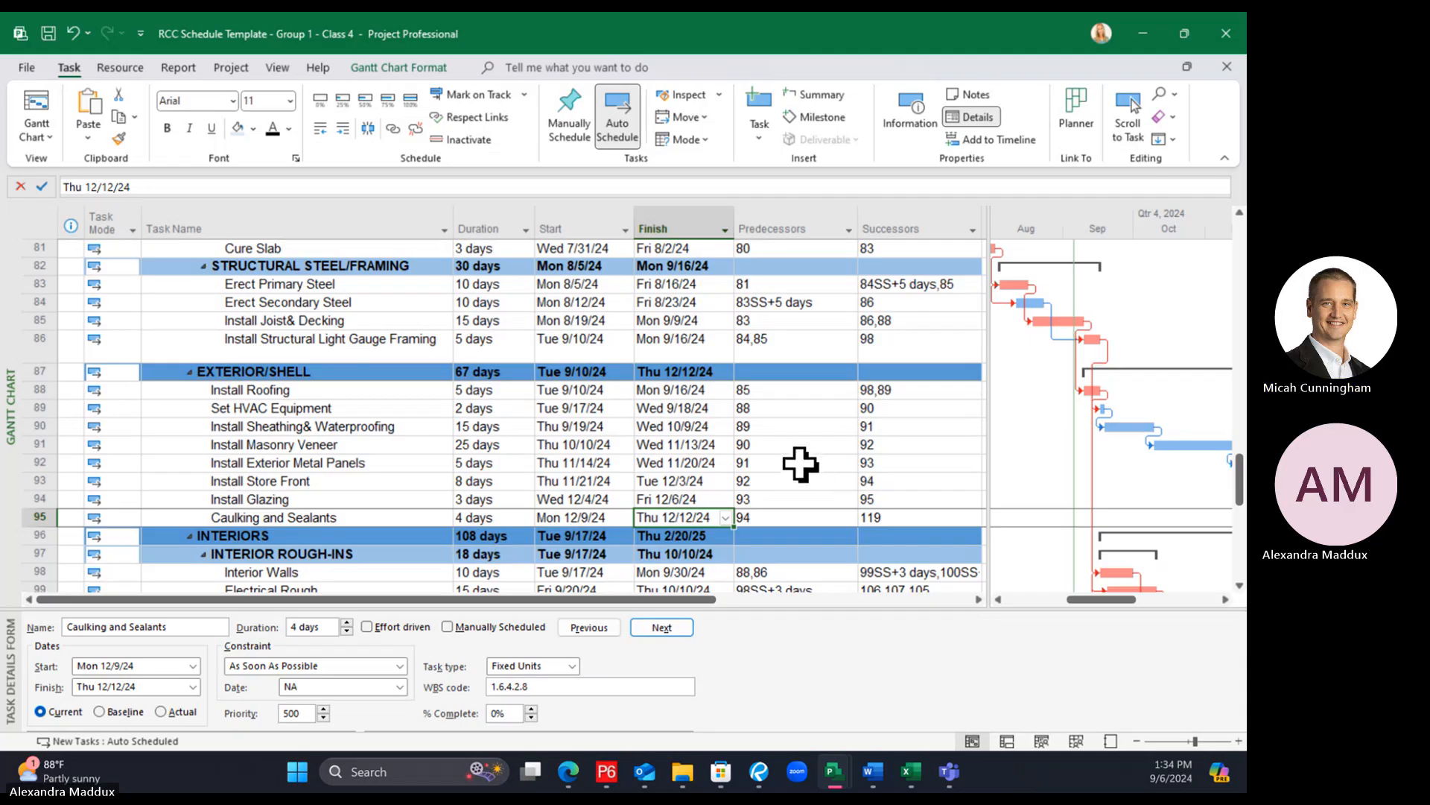
pyautogui.scroll(12, 801, 465)
pyautogui.scroll(15, 832, 464)
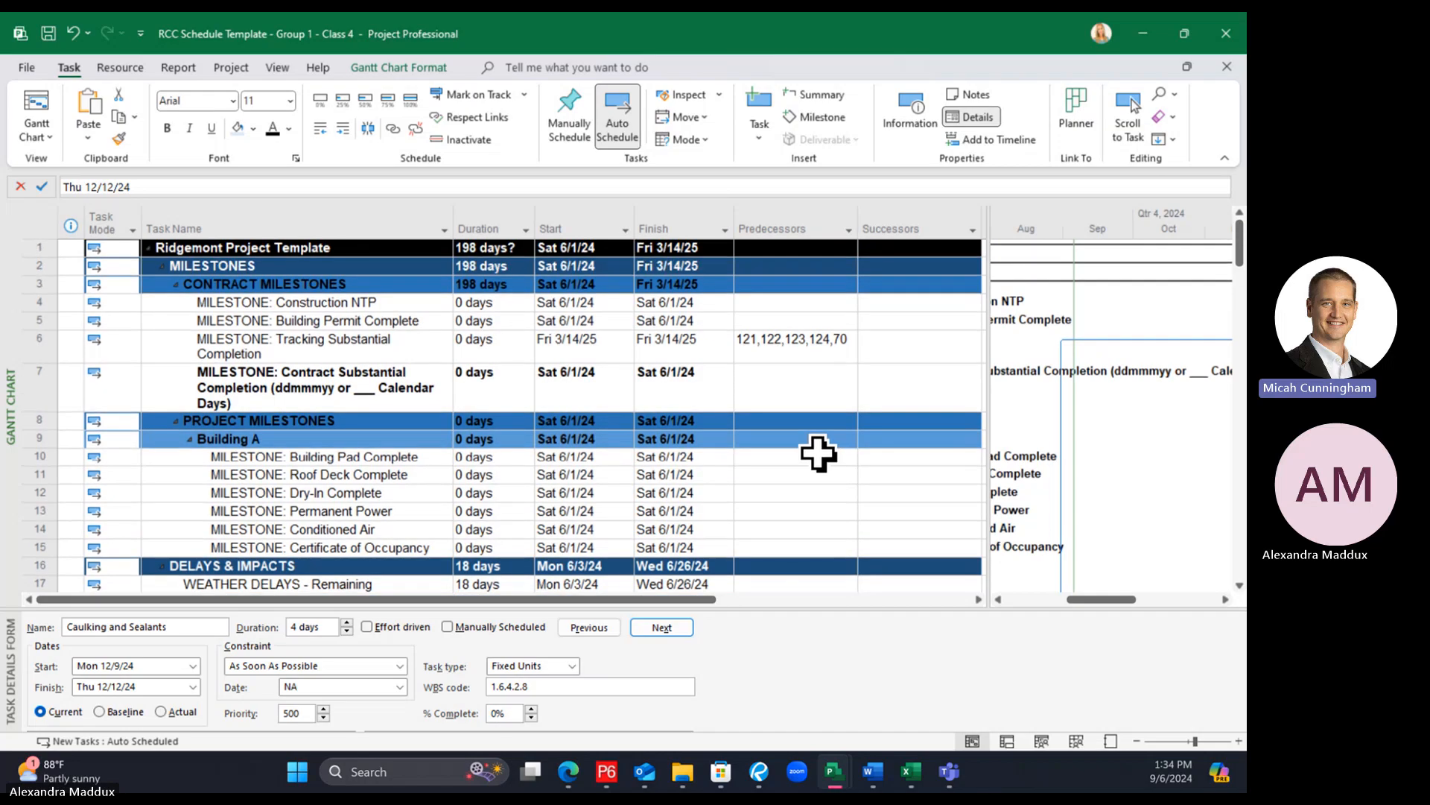
pyautogui.click(421, 363)
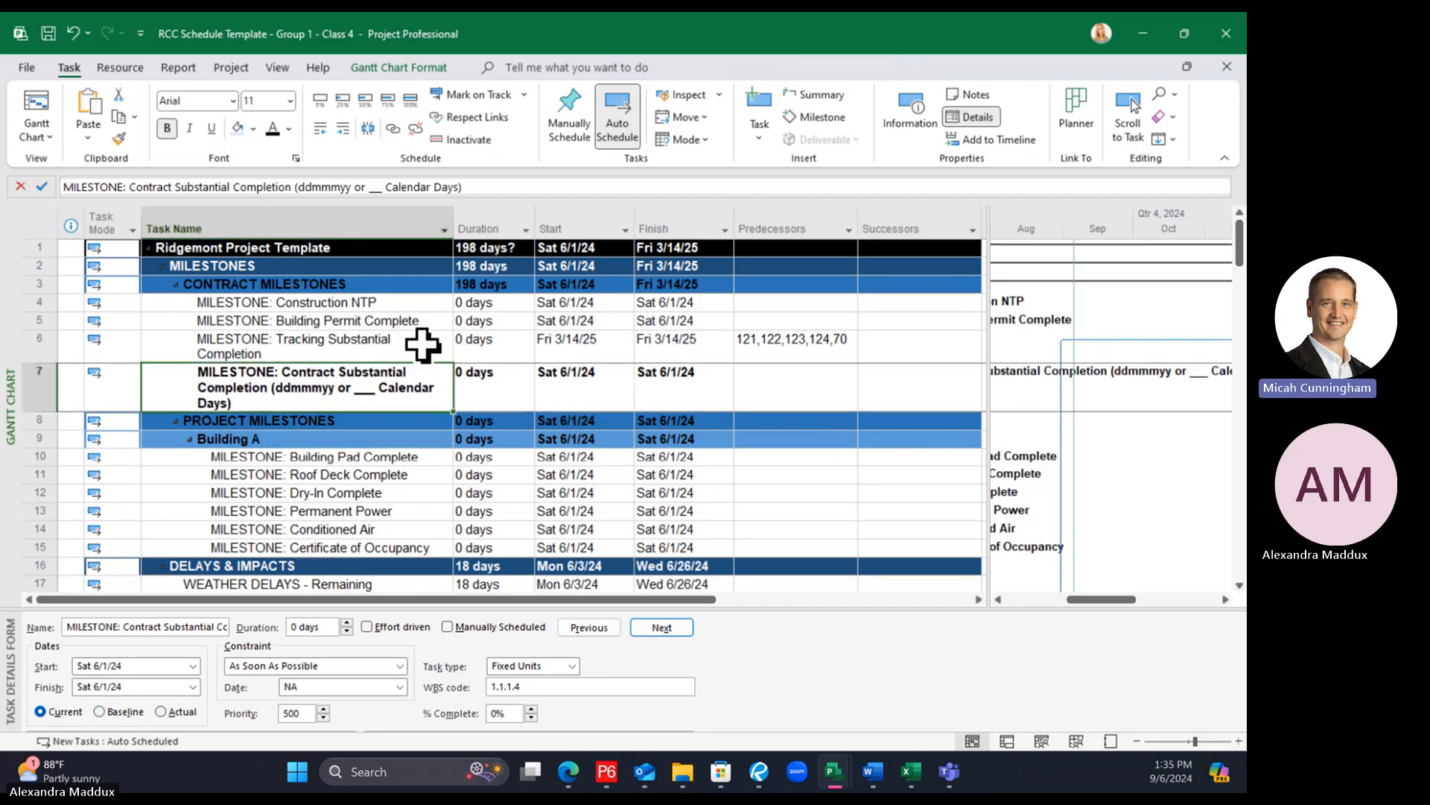
pyautogui.click(424, 346)
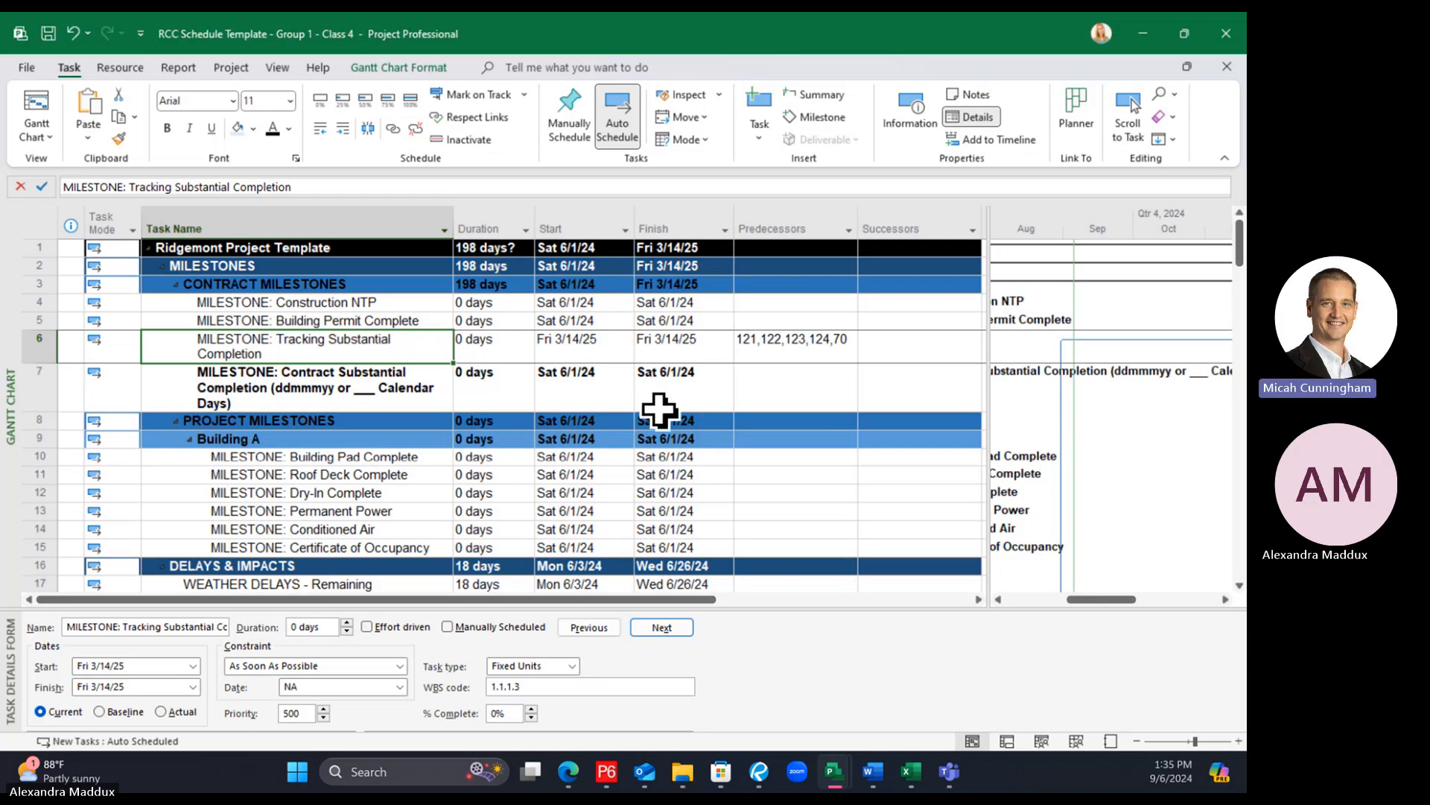
pyautogui.click(680, 391)
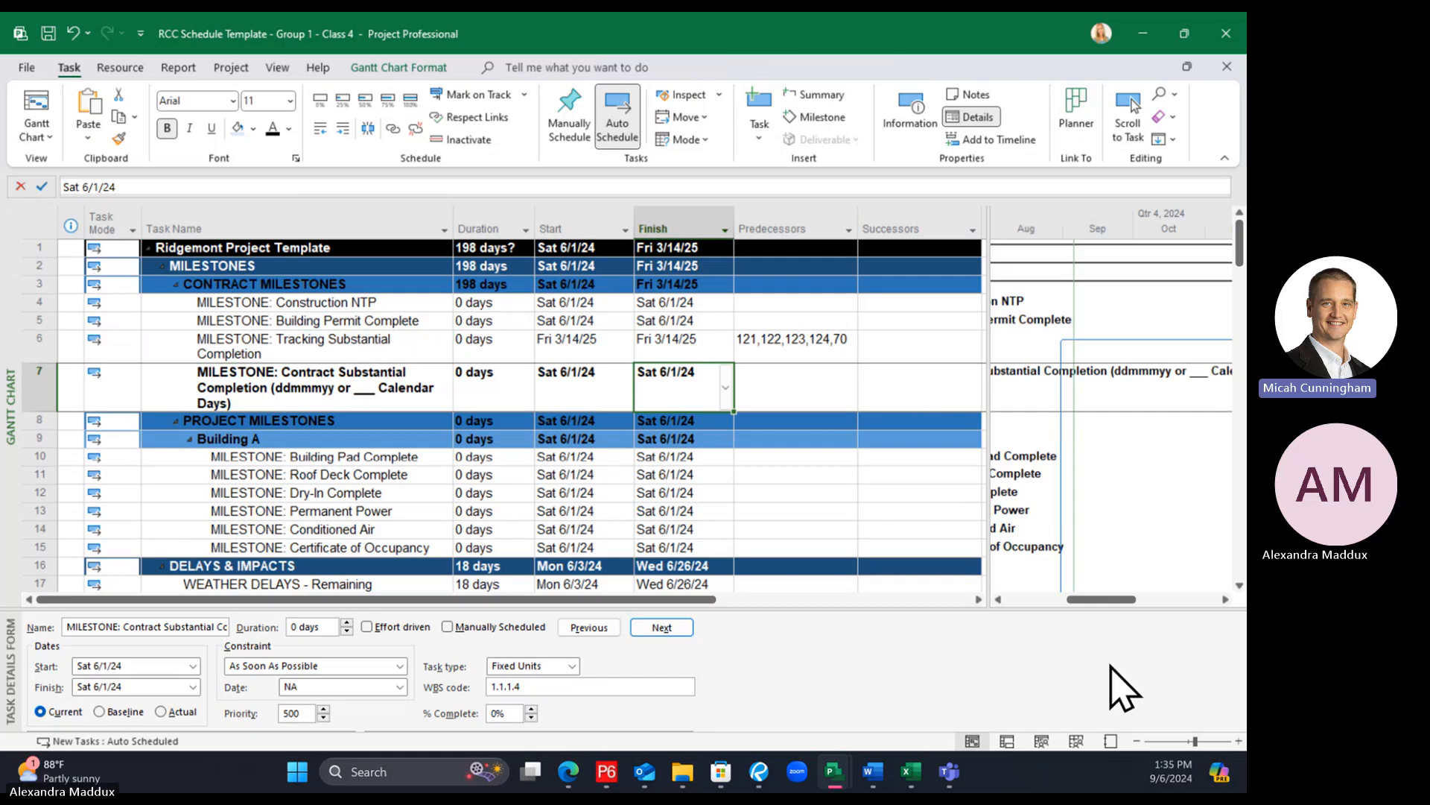
# Give the Gantt chart more room beside the table and filter the schedule to show only Critical tasks
pyautogui.moveTo(988, 534); pyautogui.dragTo(751, 529)
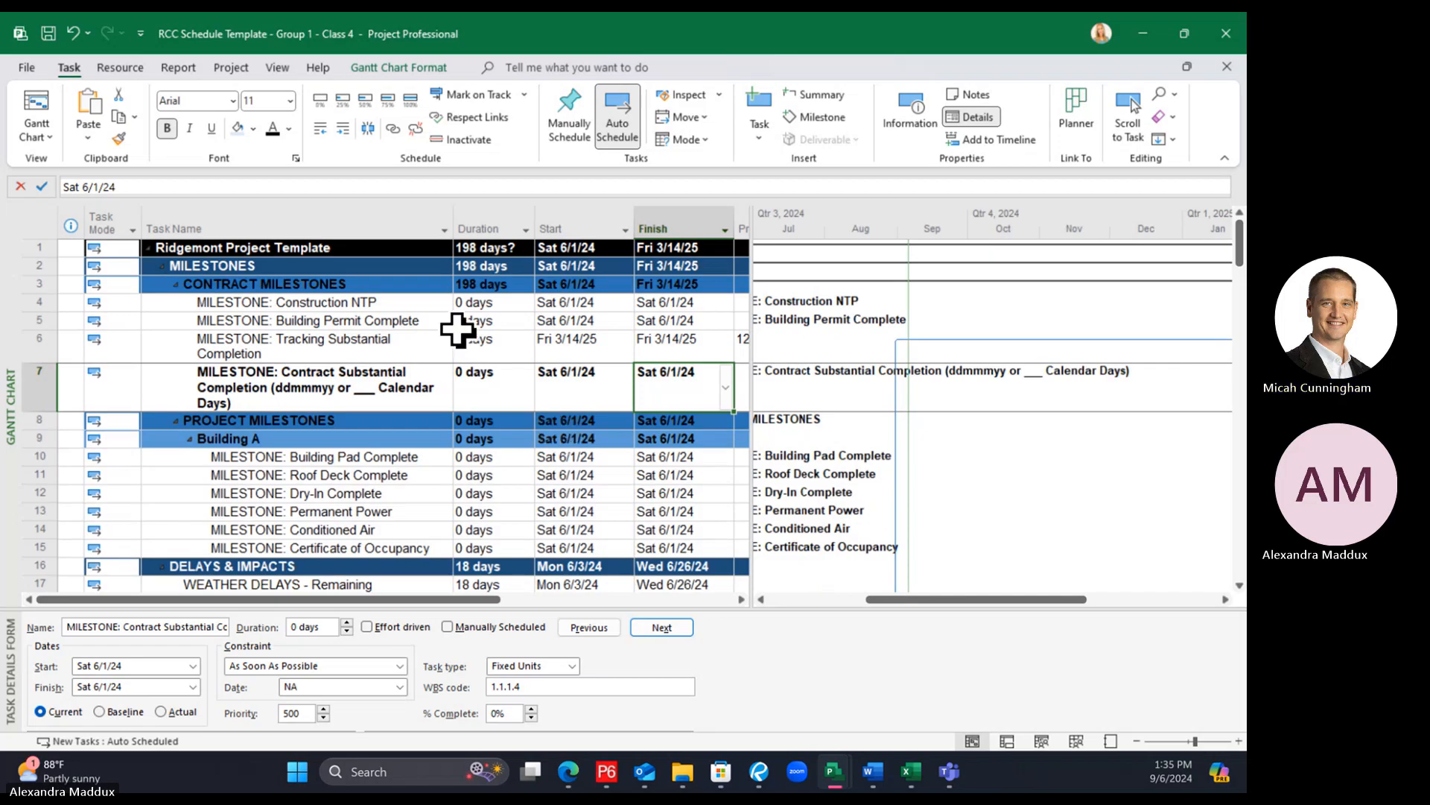
pyautogui.click(278, 68)
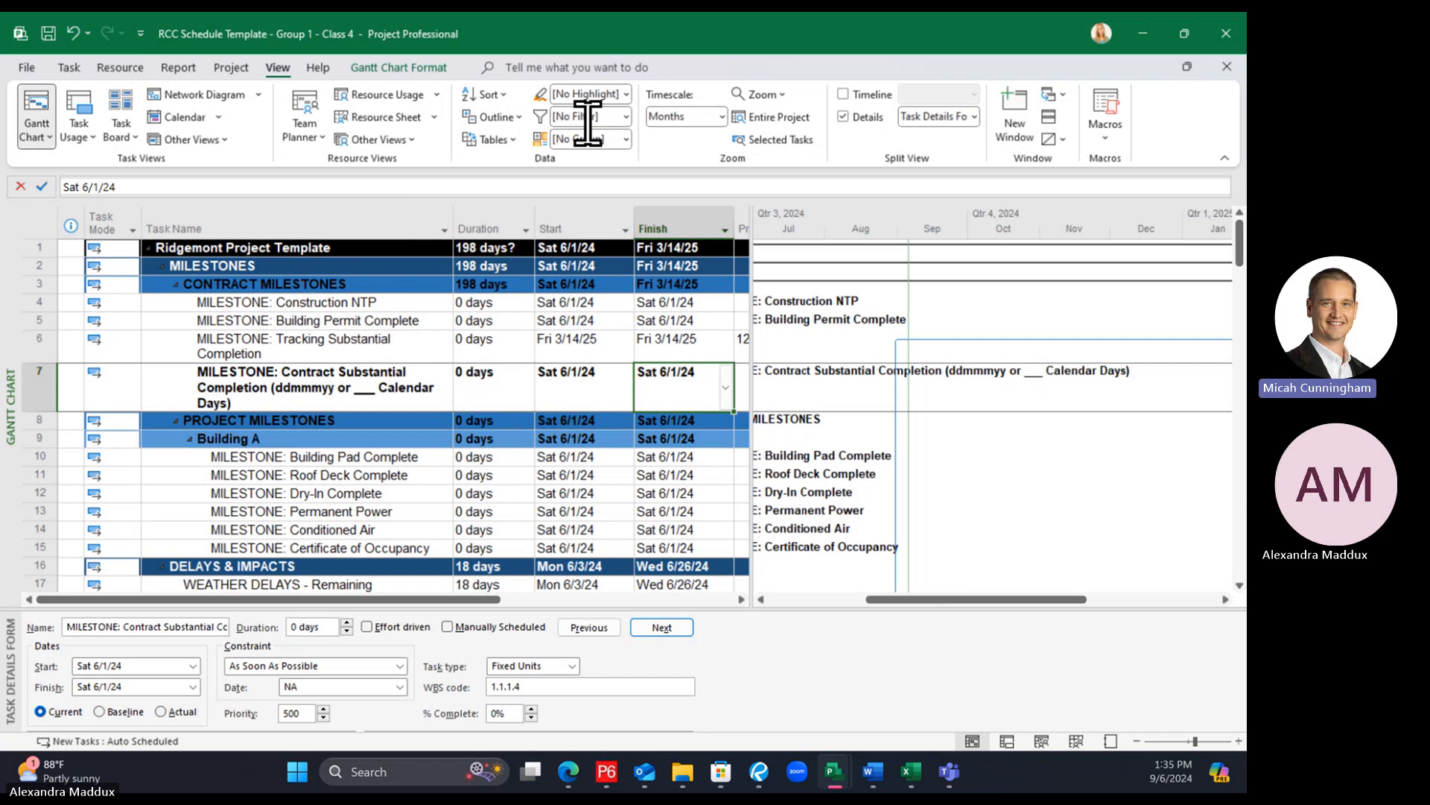
pyautogui.click(626, 117)
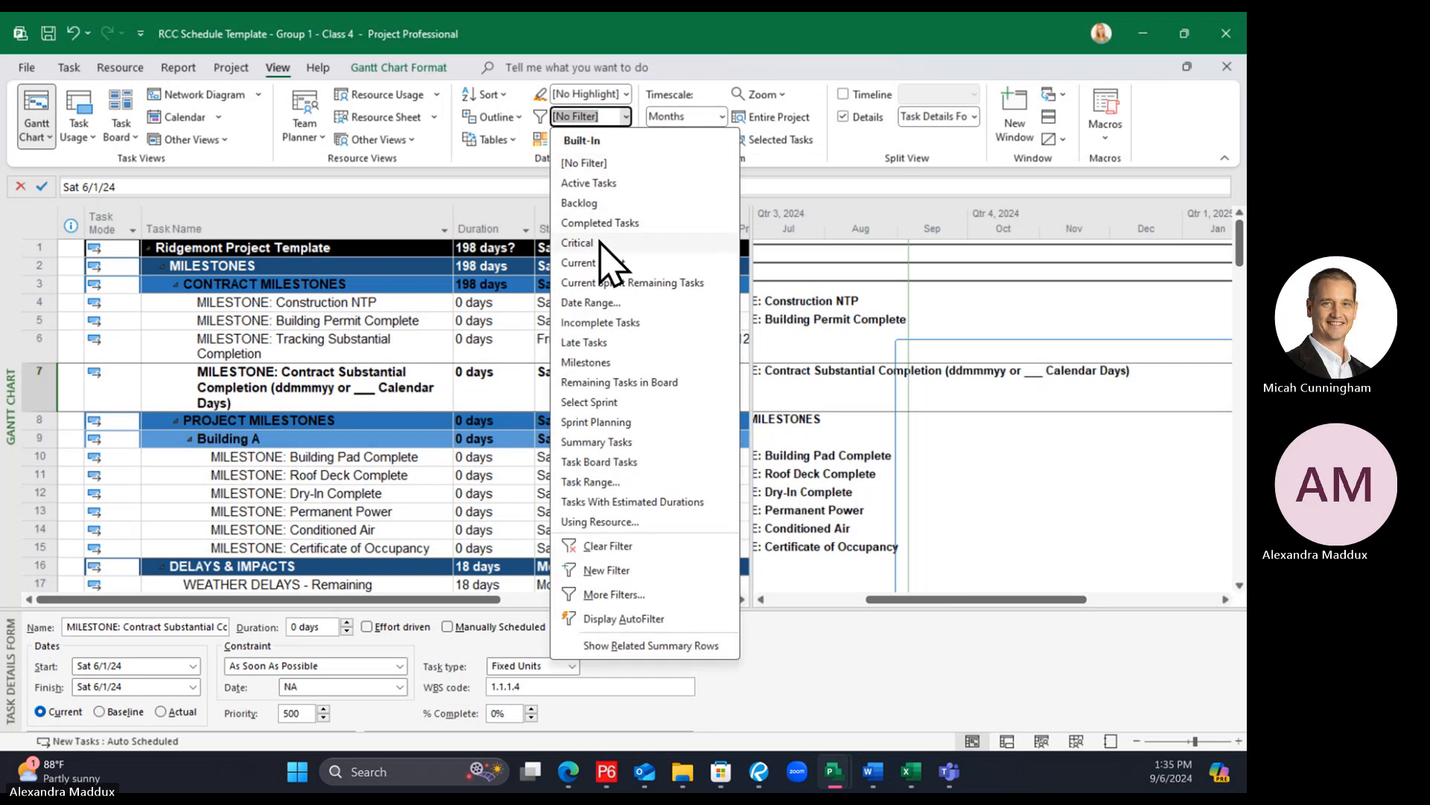
pyautogui.click(283, 72)
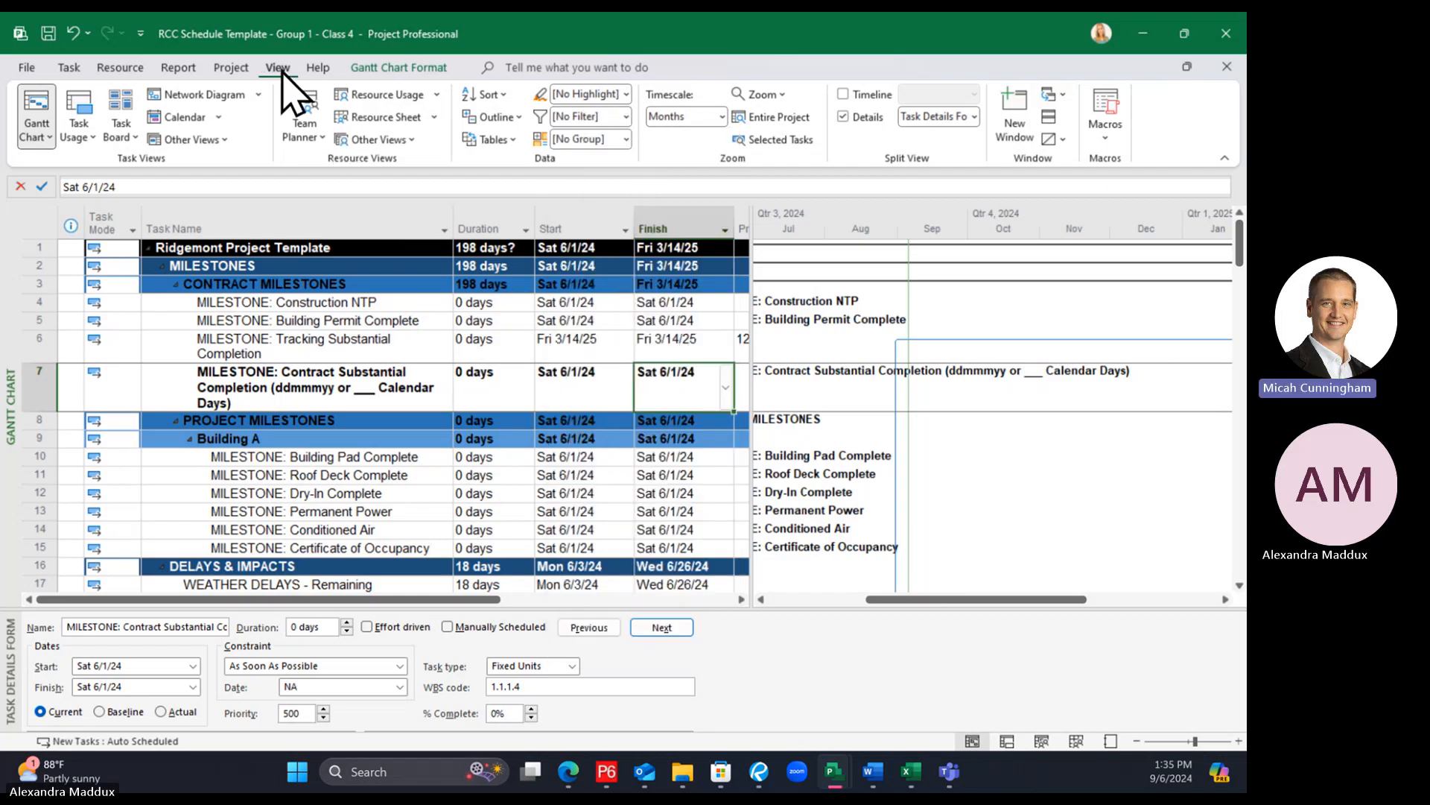
pyautogui.click(626, 116)
pyautogui.click(585, 242)
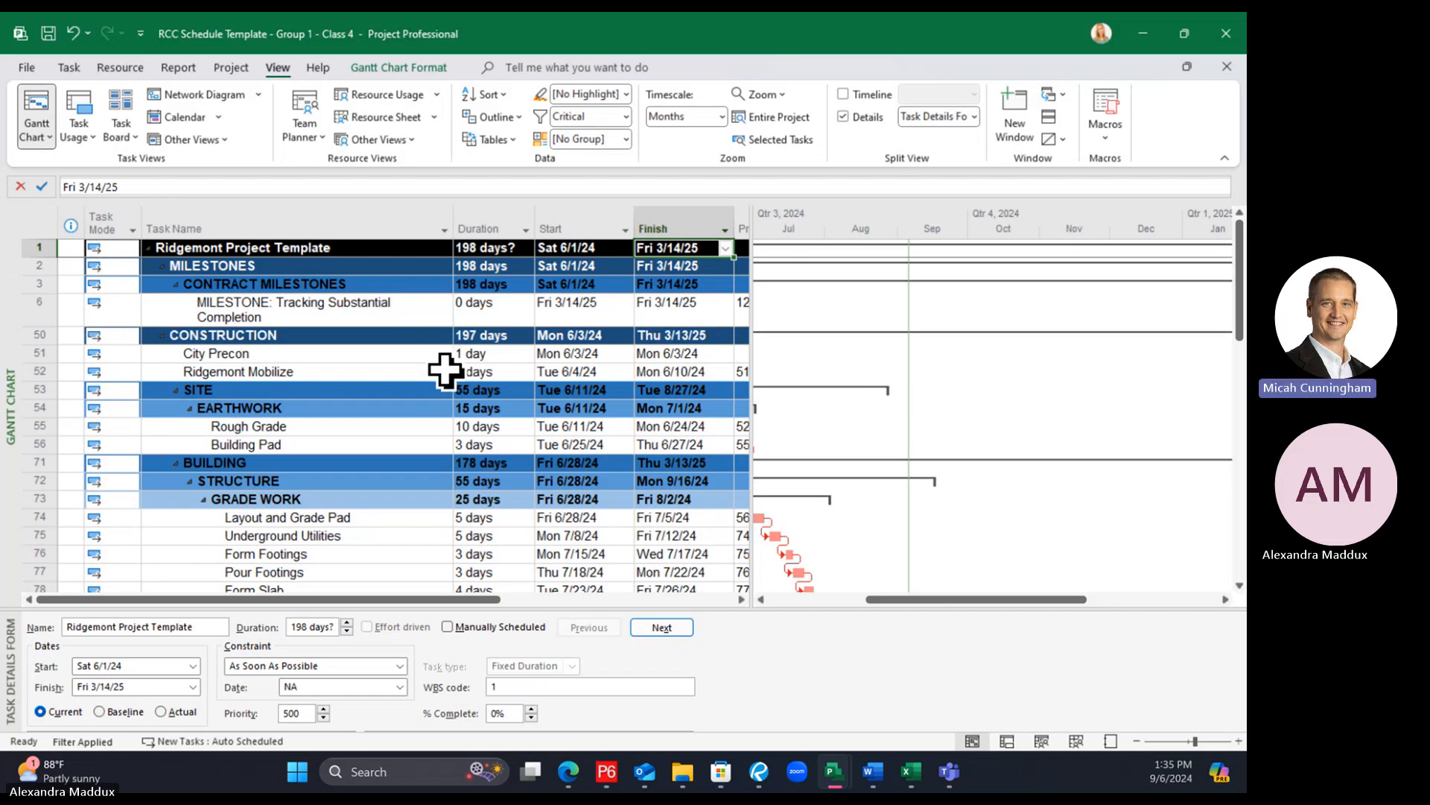
# Review the filtered critical path from the Tracking Substantial Completion milestone through the CONSTRUCTION tasks to FINAL INSPECTIONS
pyautogui.scroll(-4, 450, 368)
pyautogui.scroll(-3, 450, 368)
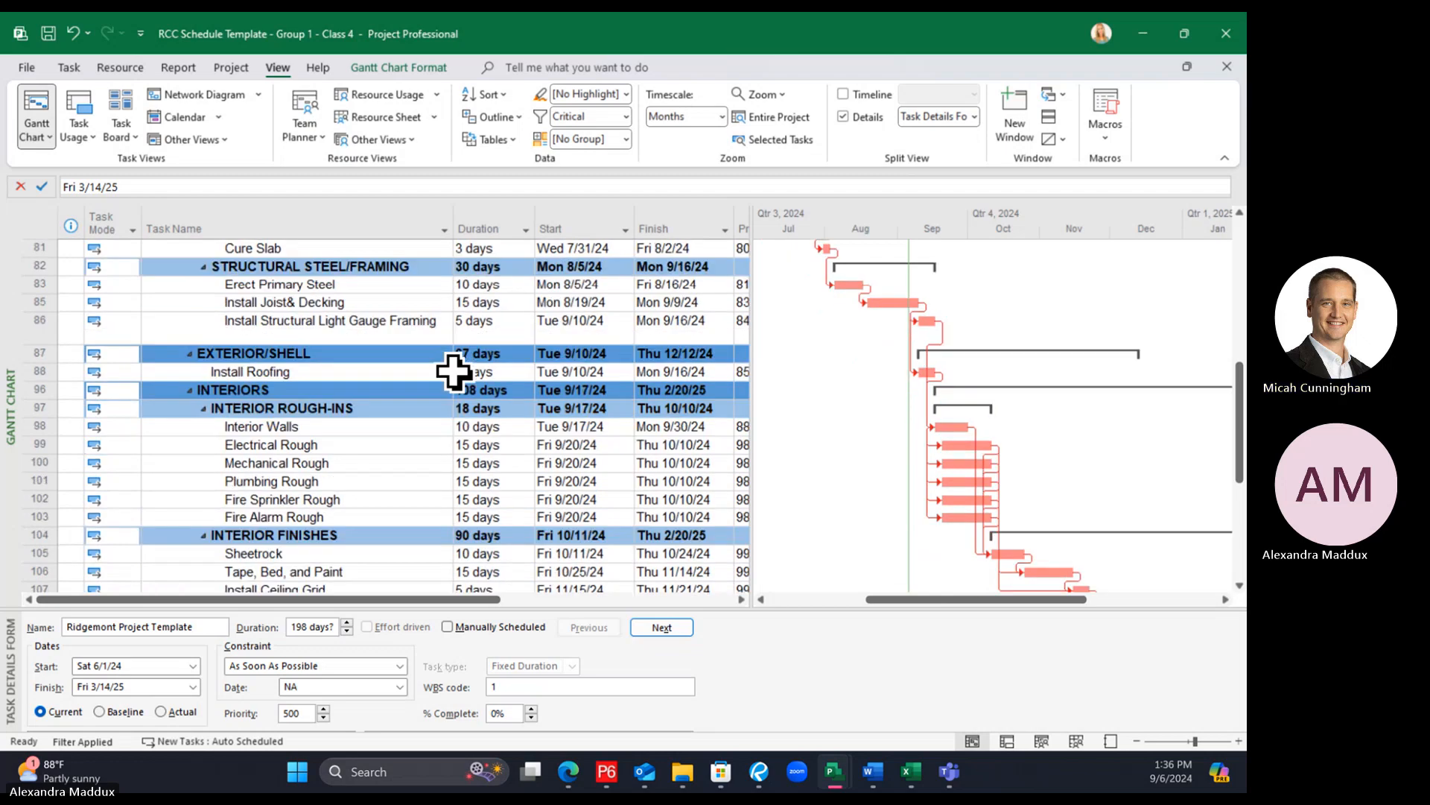
pyautogui.scroll(-8, 453, 372)
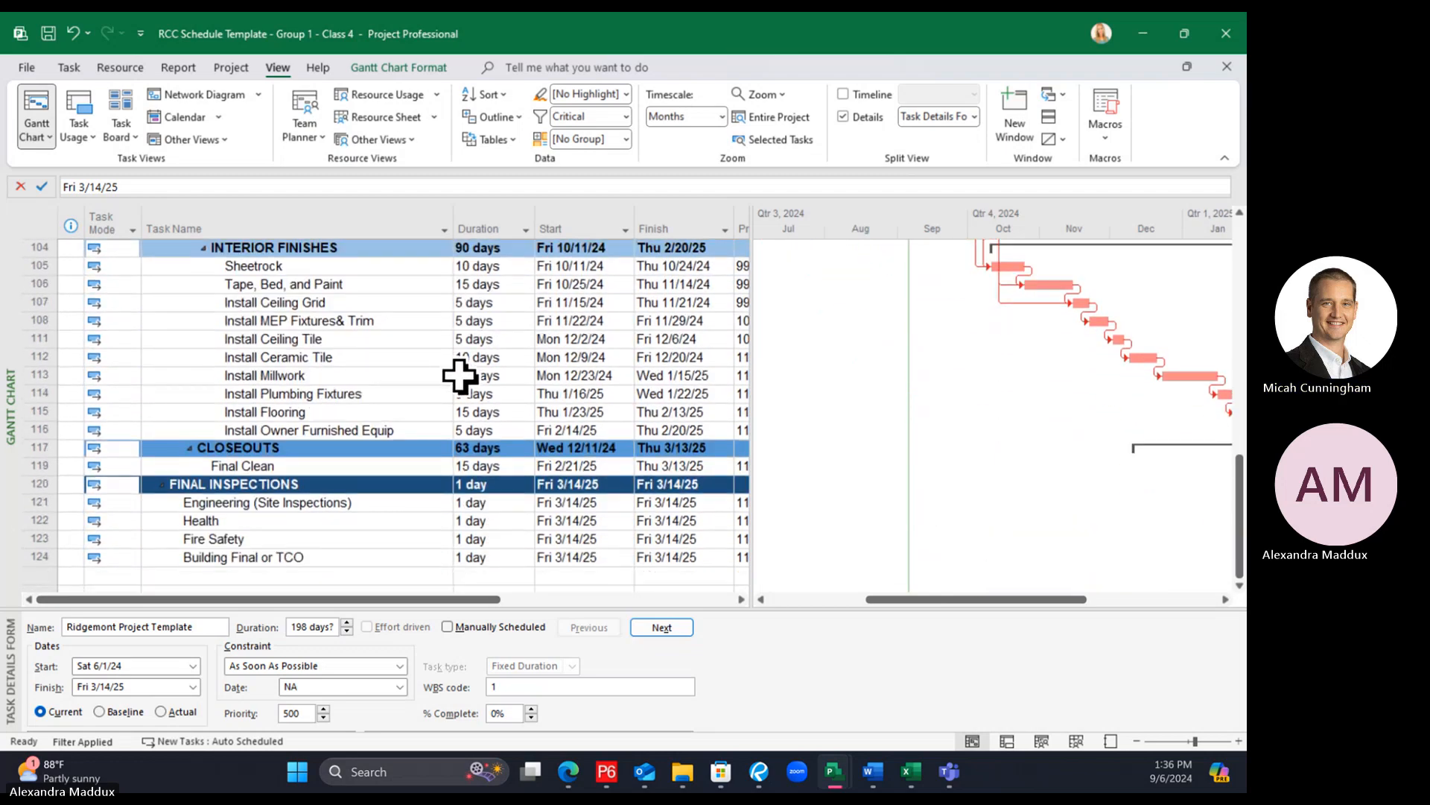
pyautogui.scroll(8, 460, 376)
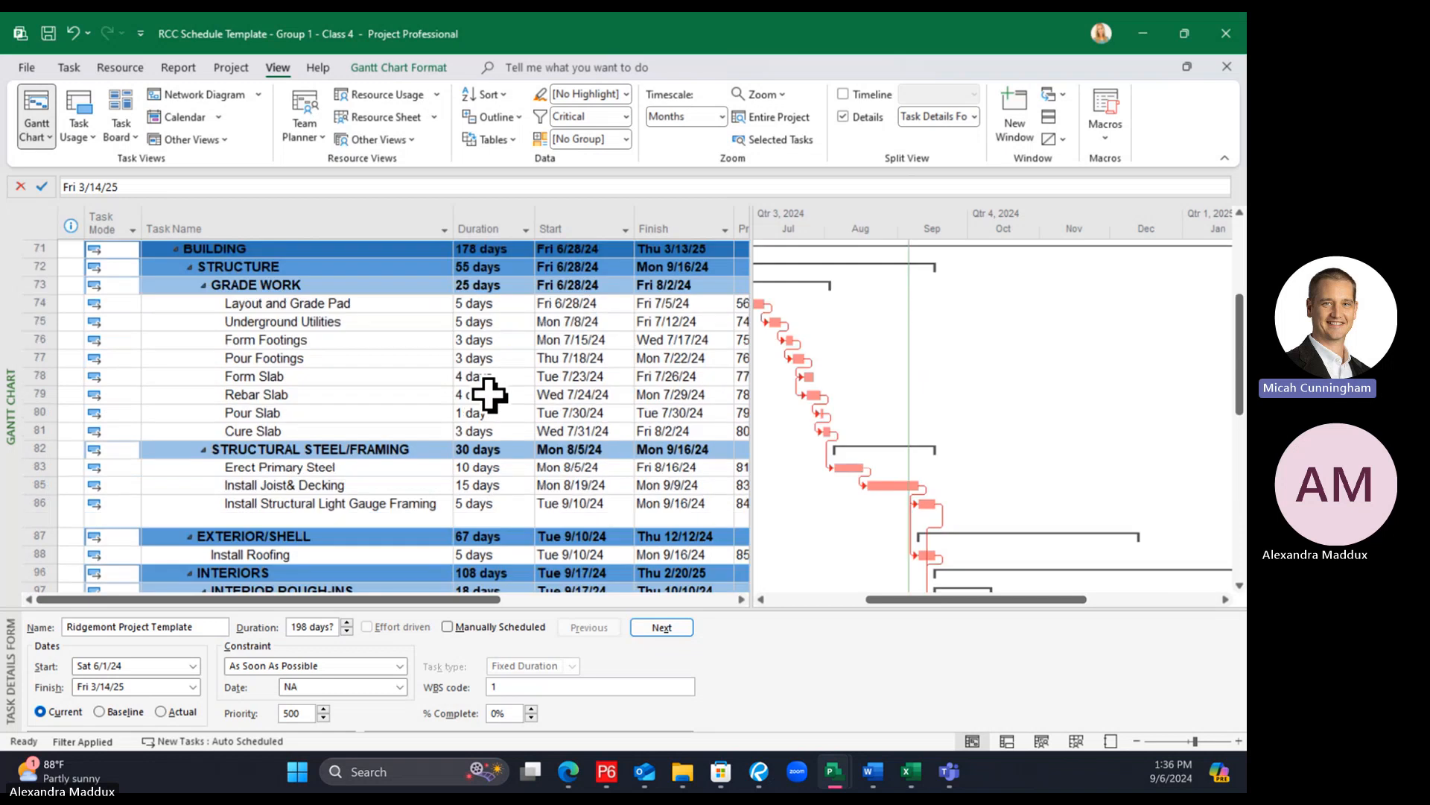
pyautogui.scroll(4, 488, 394)
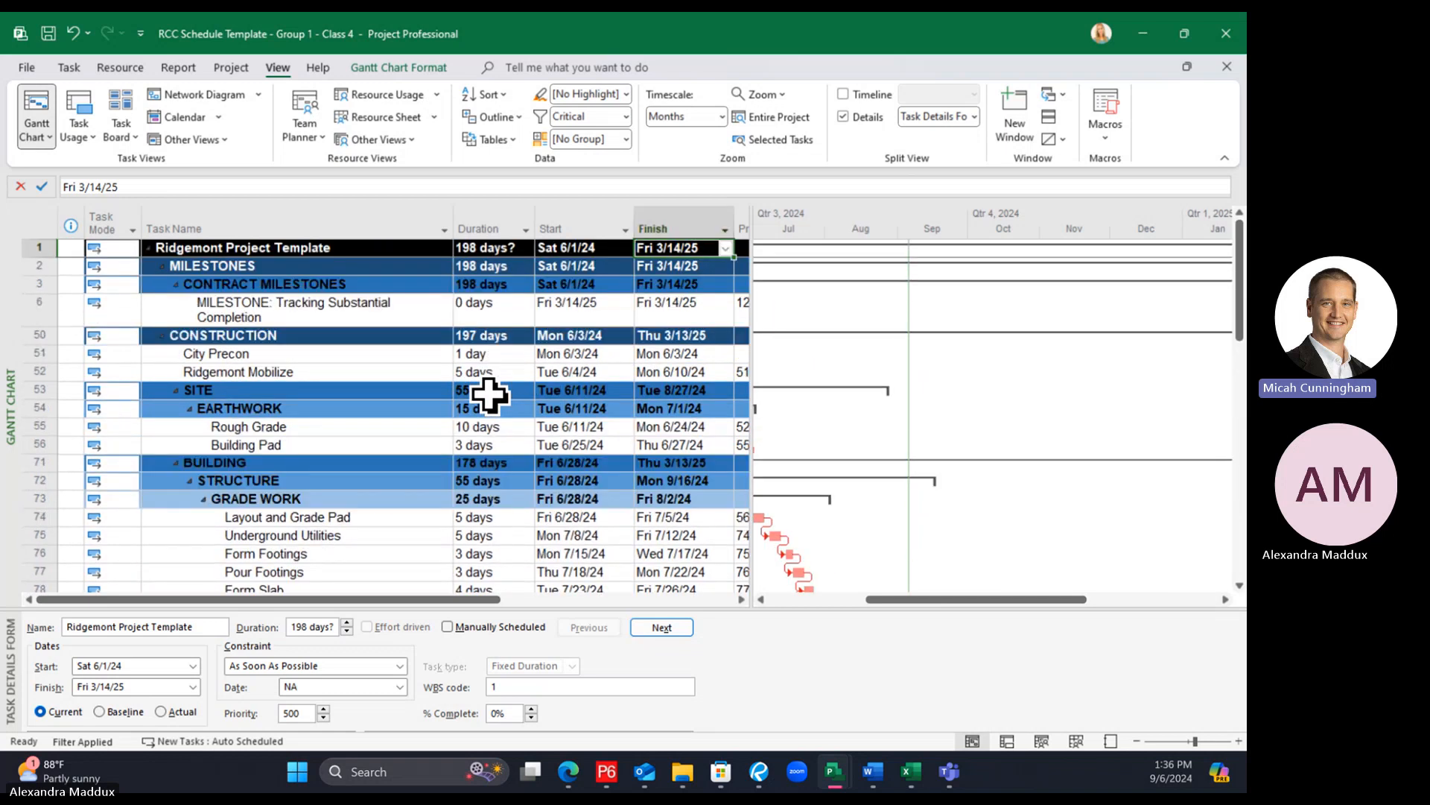
pyautogui.click(328, 321)
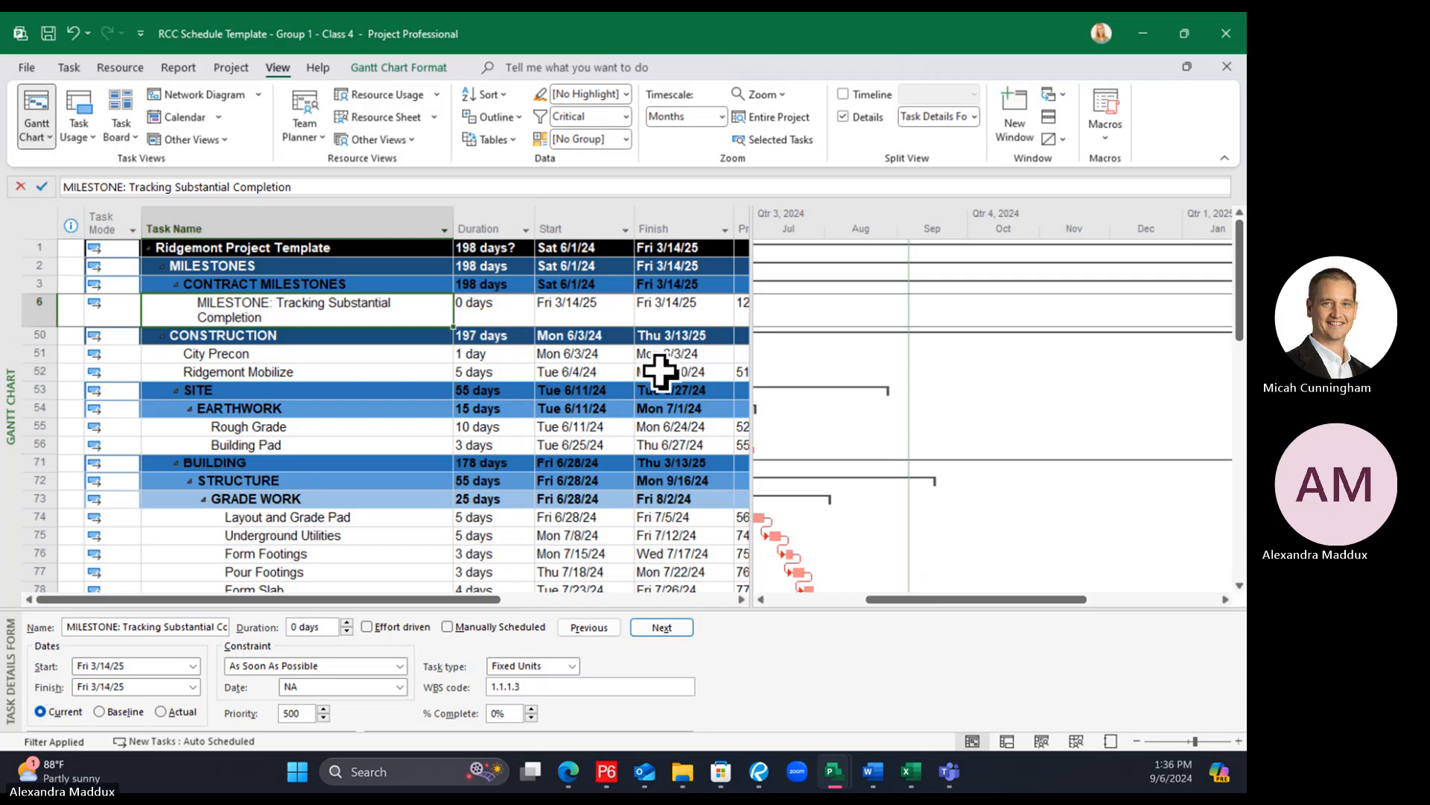
# Widen the task table and hide its Predecessors and Successors columns
pyautogui.moveTo(751, 329); pyautogui.dragTo(931, 368)
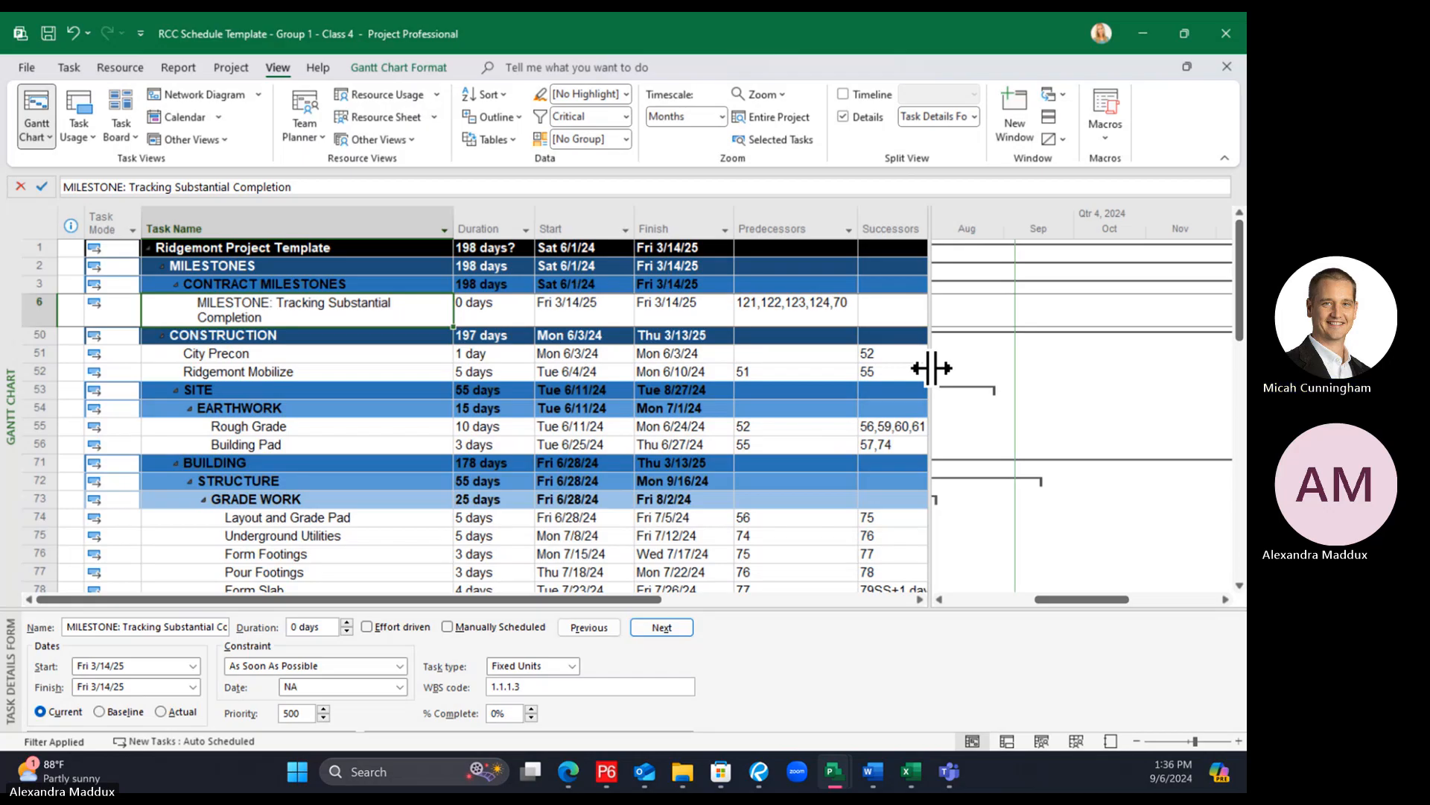
pyautogui.moveTo(931, 368); pyautogui.dragTo(1021, 386)
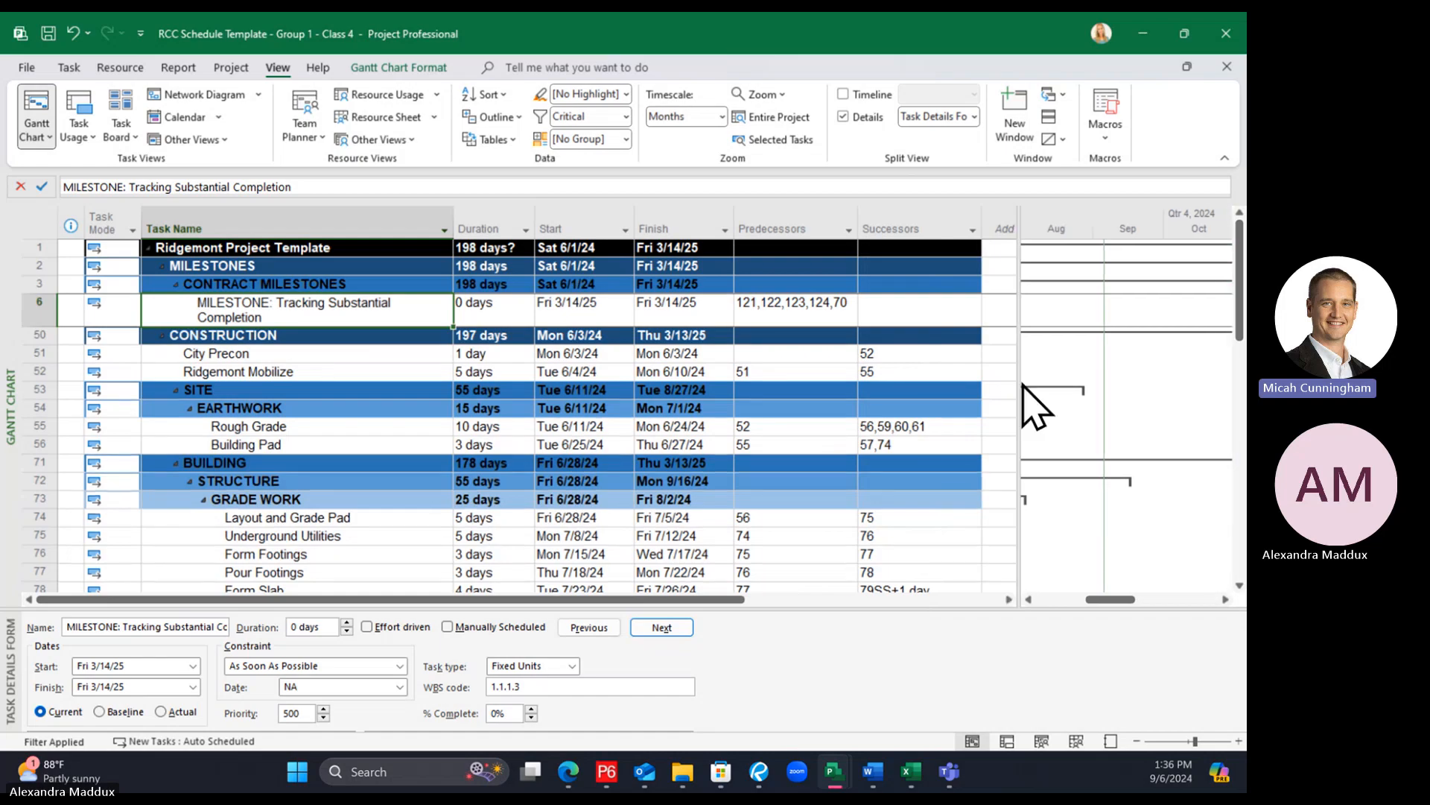
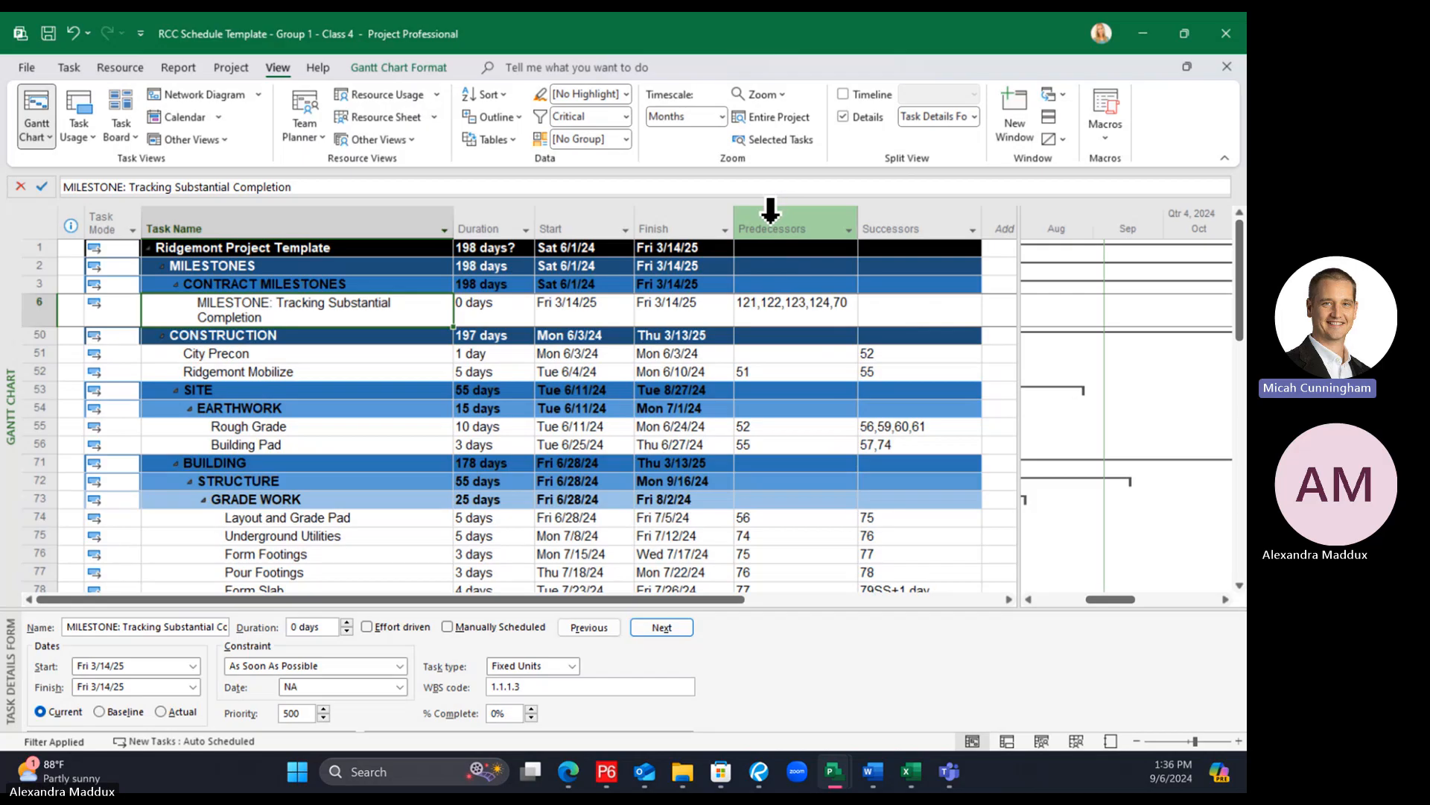
pyautogui.rightClick(783, 214)
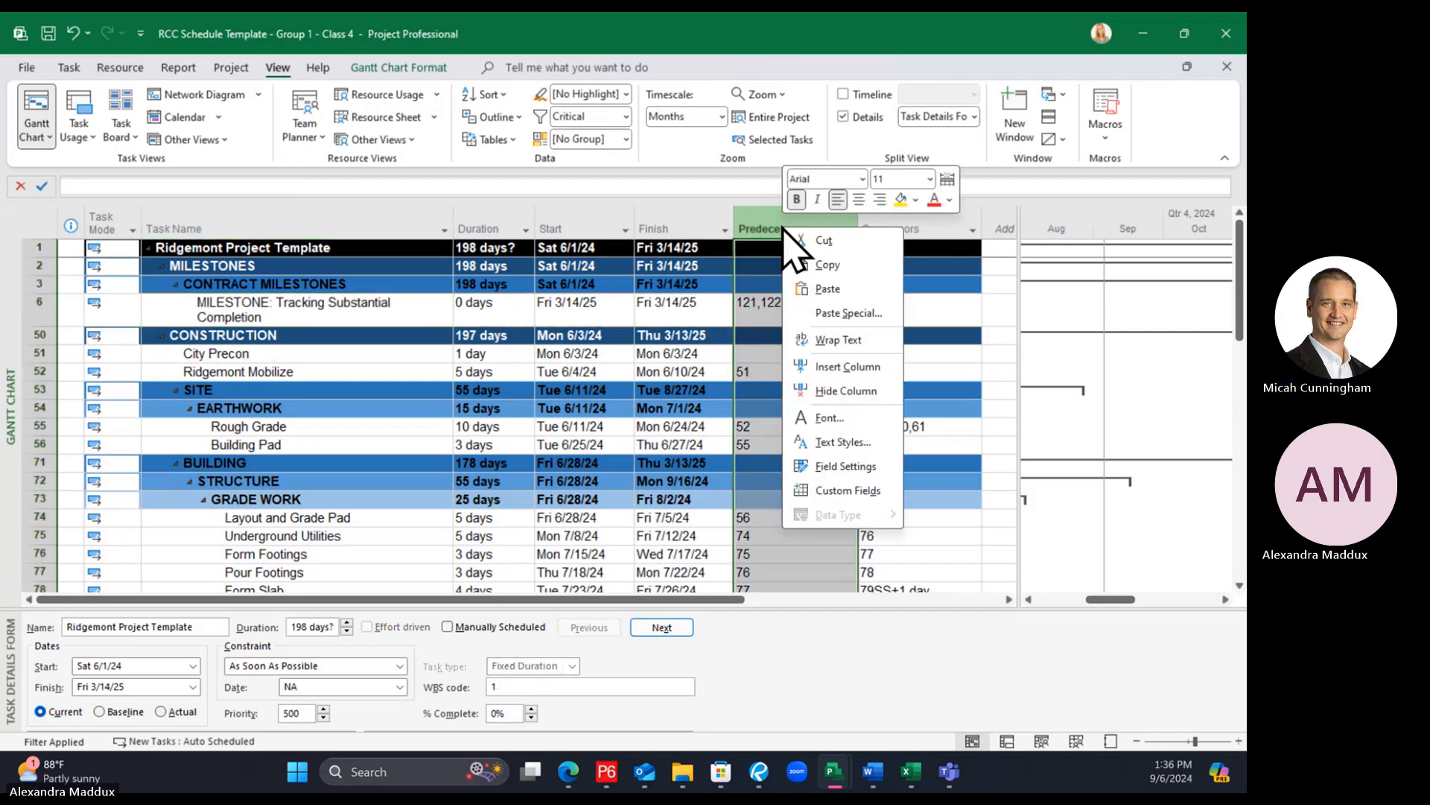
pyautogui.click(820, 390)
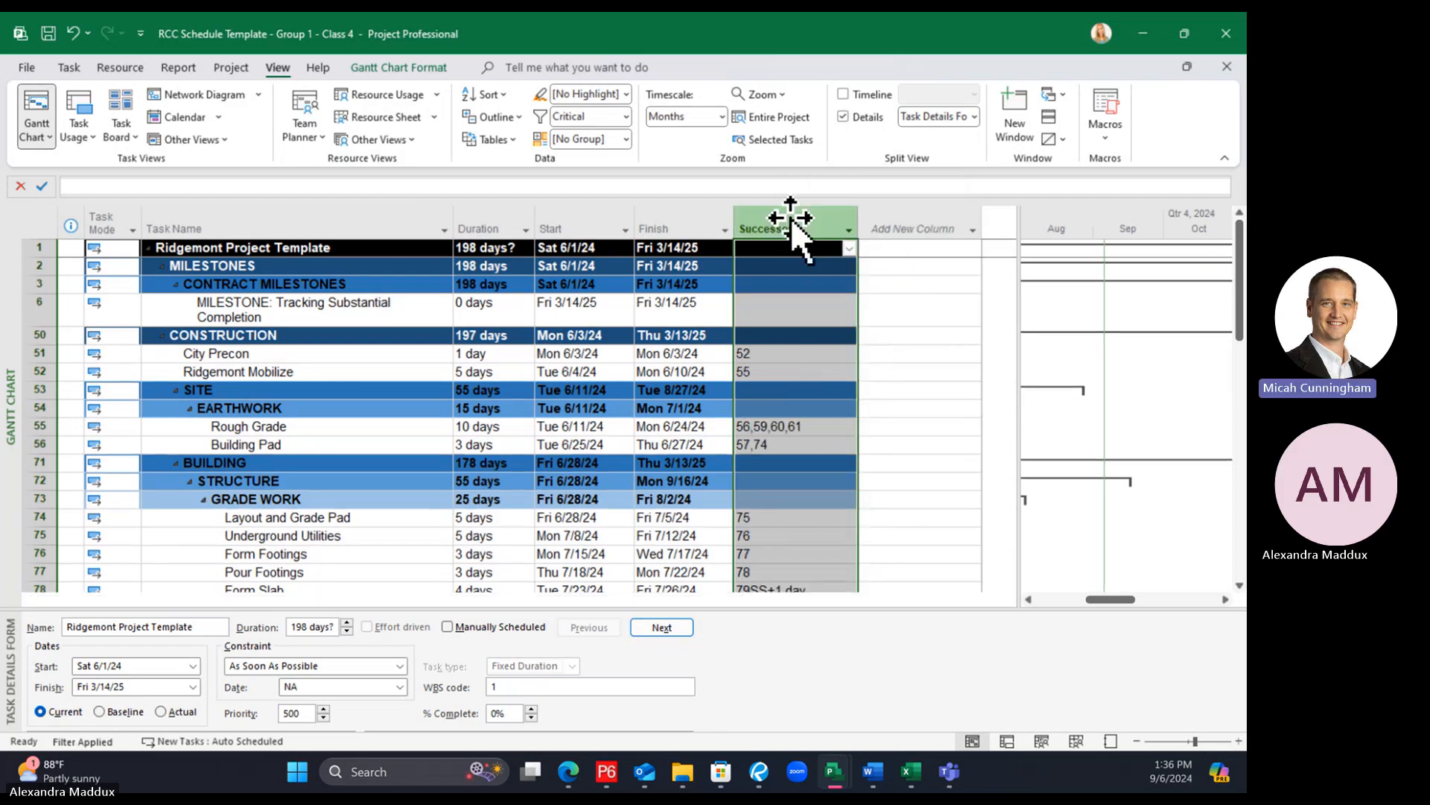
pyautogui.rightClick(788, 225)
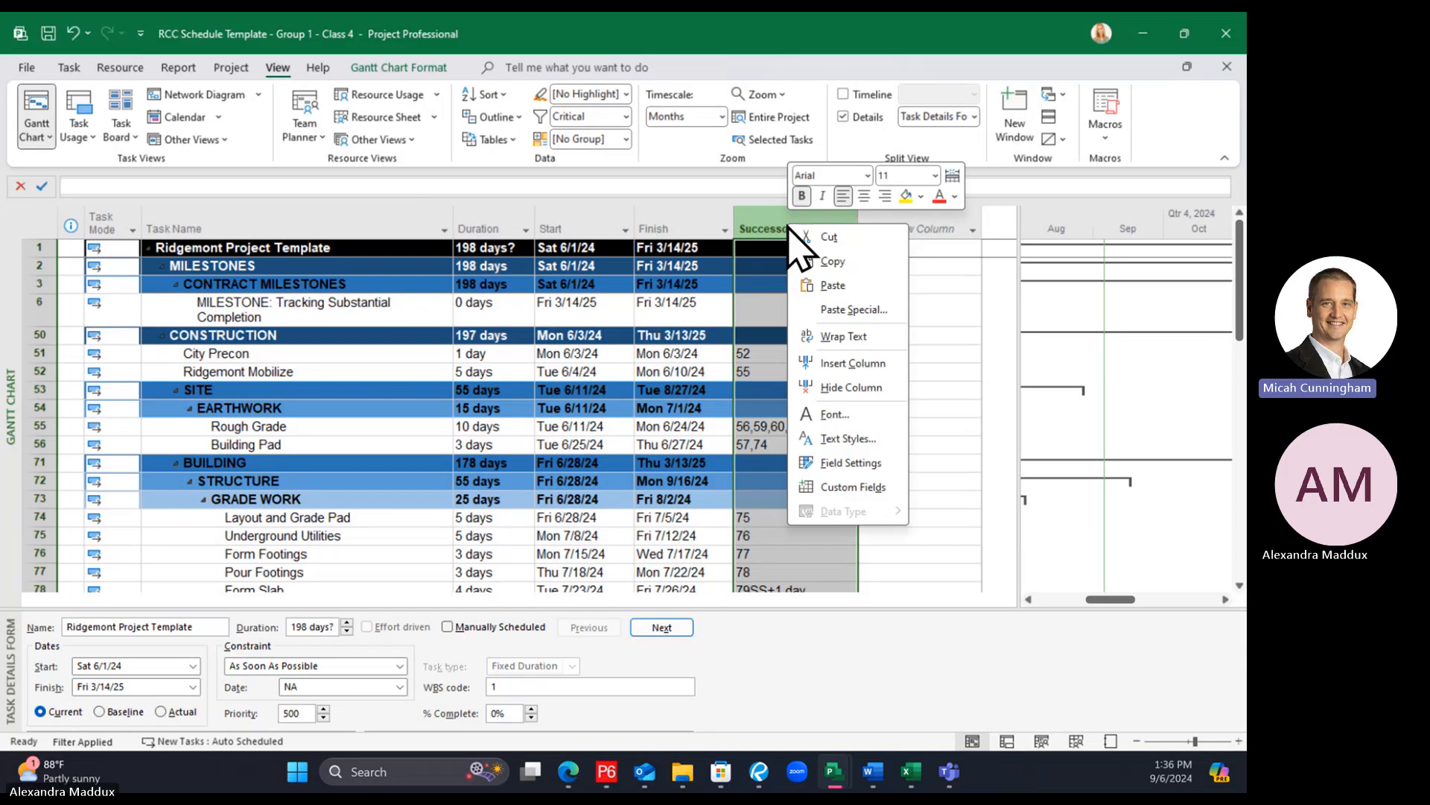
pyautogui.click(850, 388)
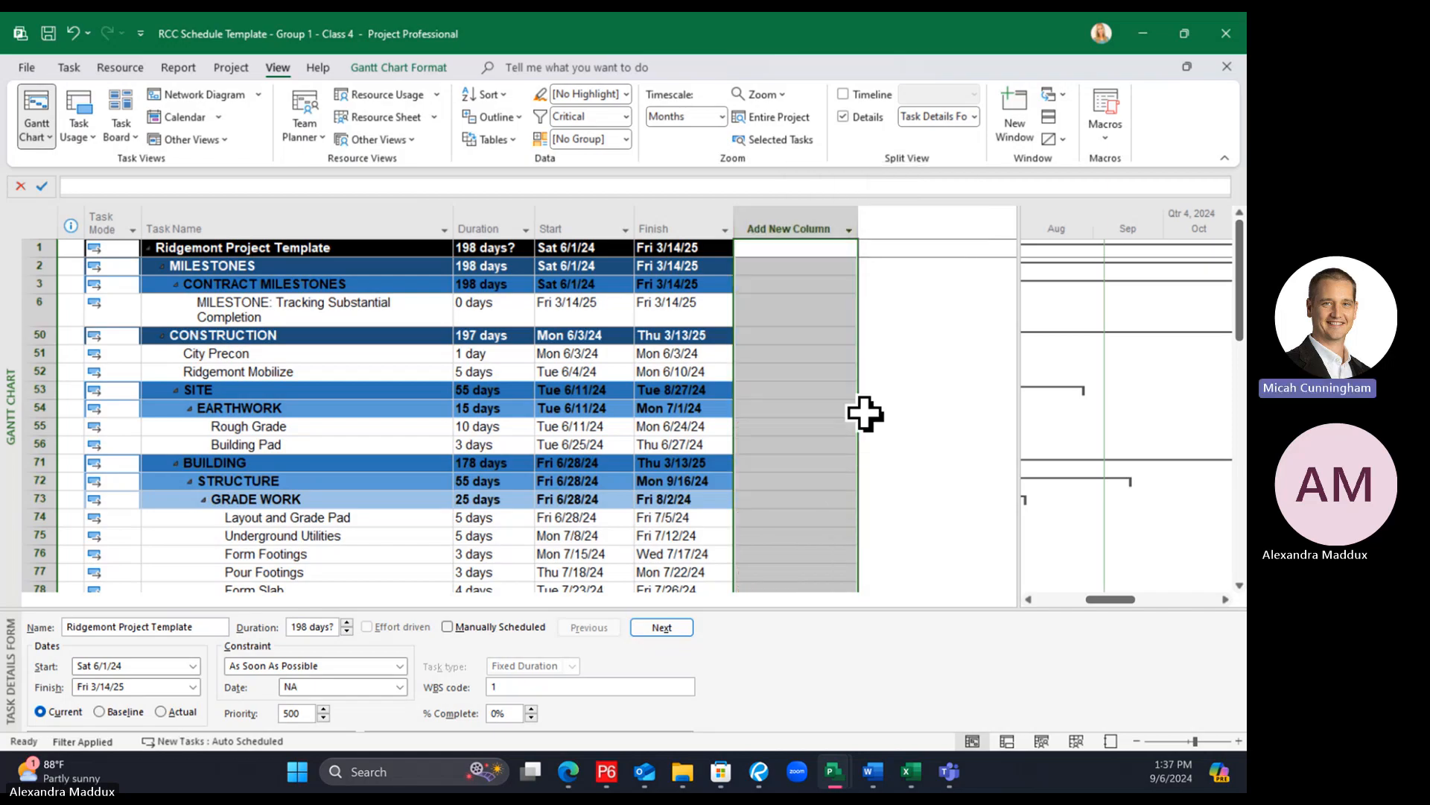
pyautogui.click(605, 390)
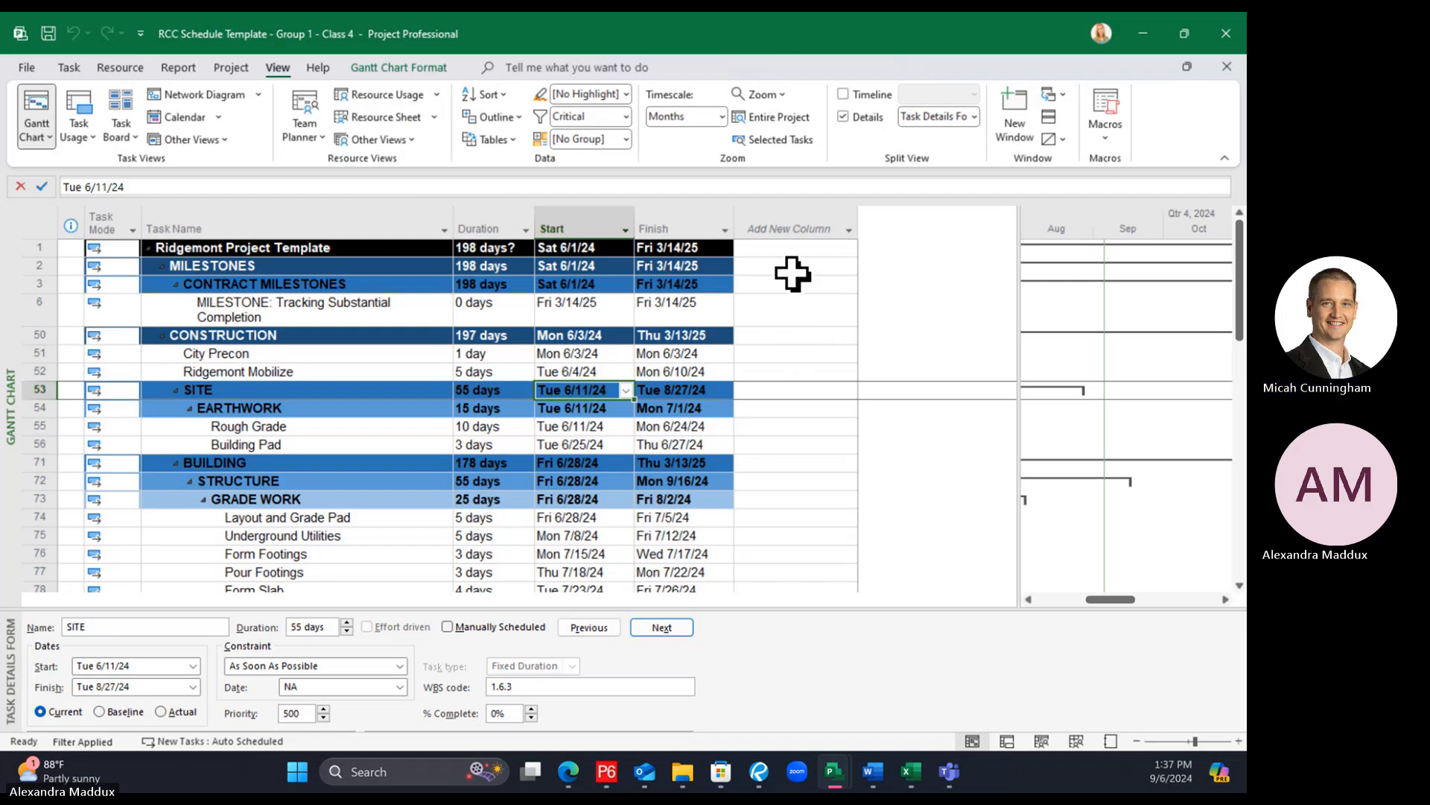
# Add Baseline Start and Baseline Finish columns after the Finish column in the task table
pyautogui.click(773, 213)
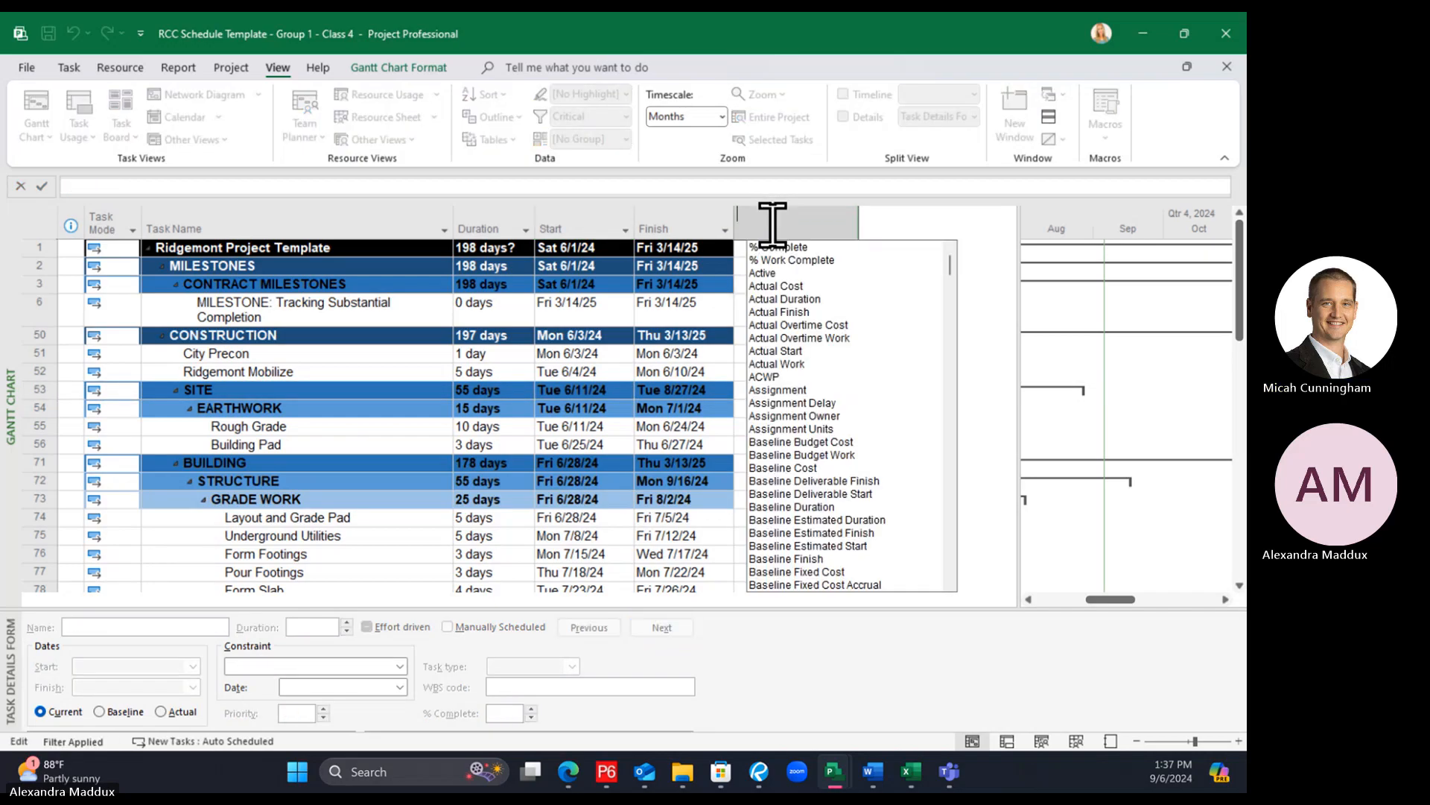
pyautogui.write('baseline Budget Cost')
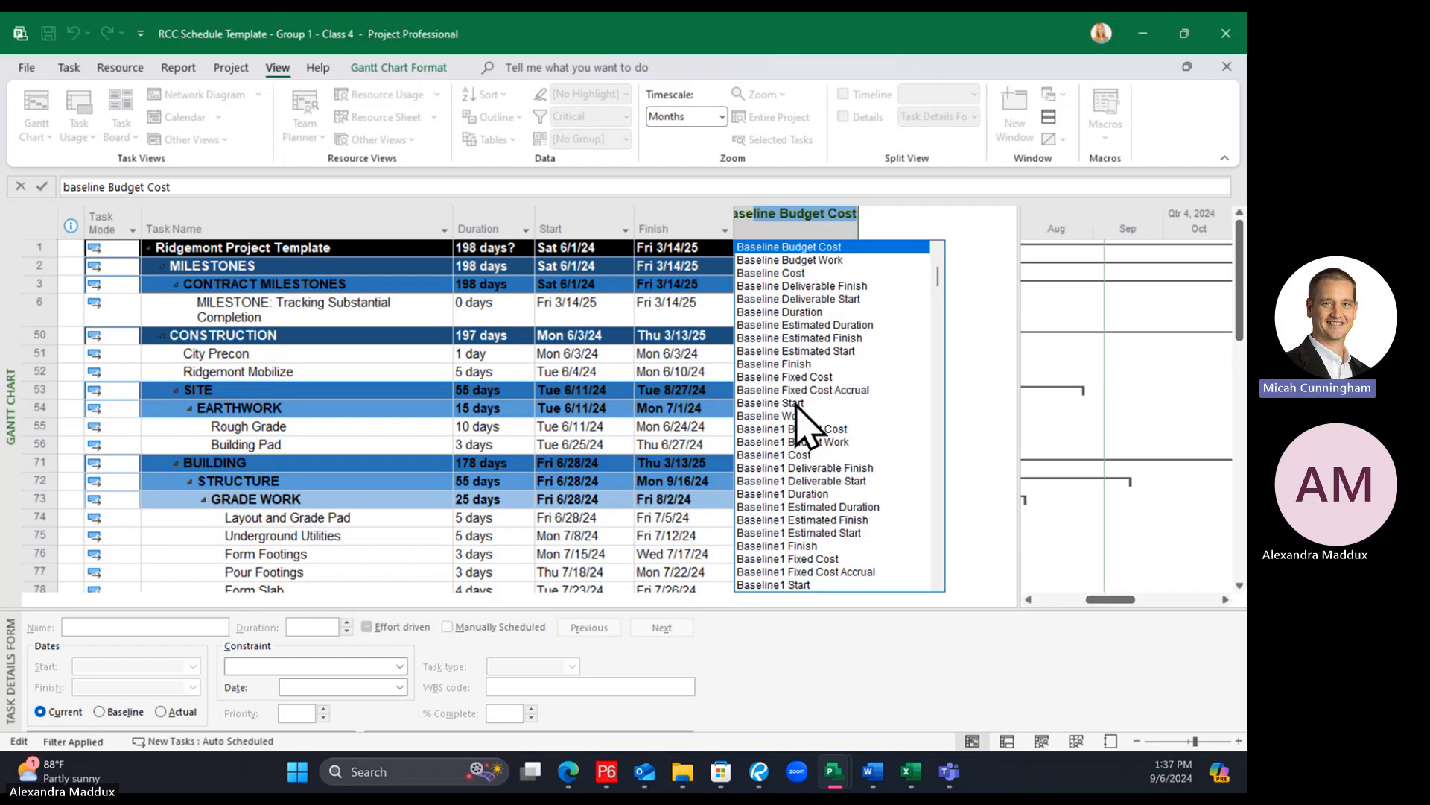
pyautogui.click(767, 403)
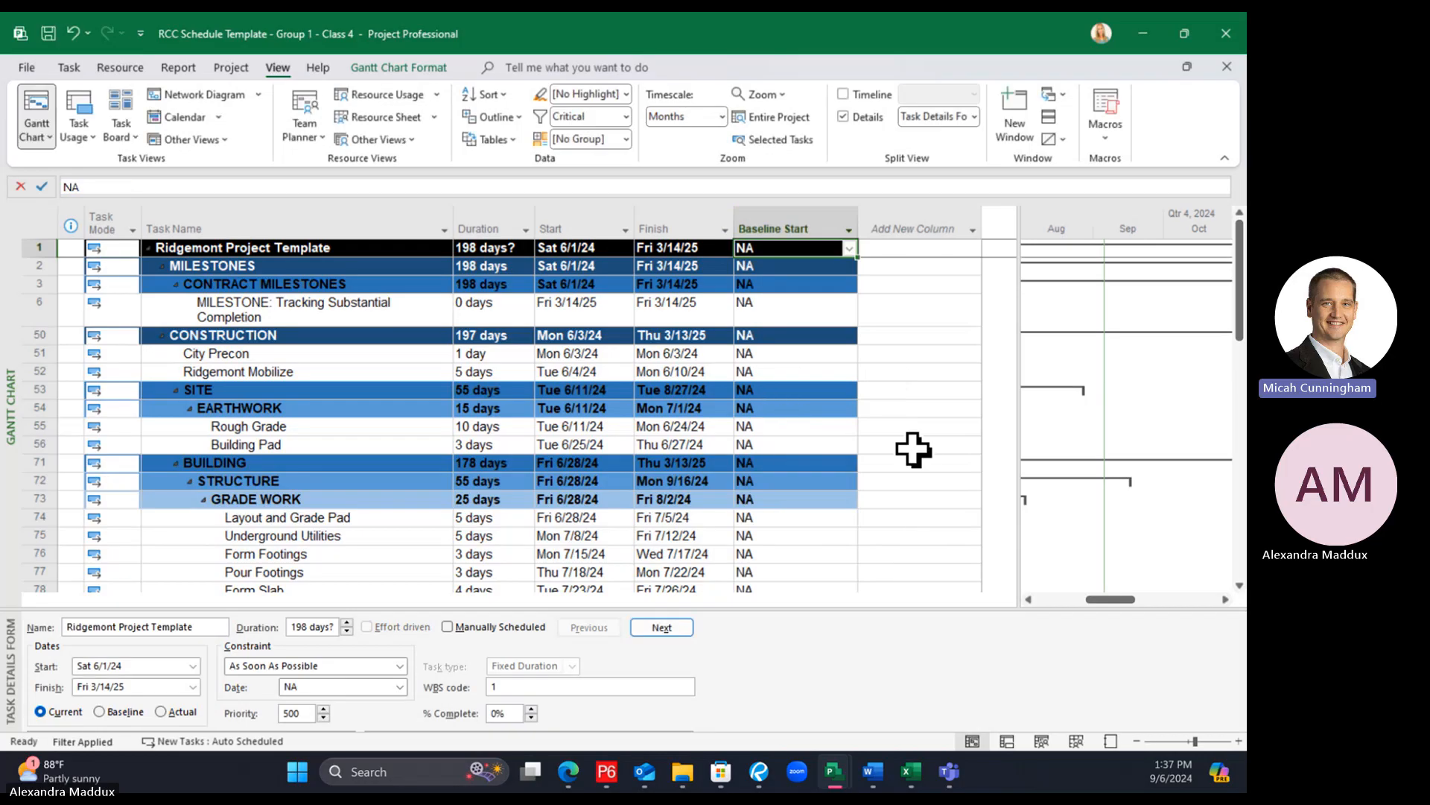
pyautogui.click(913, 371)
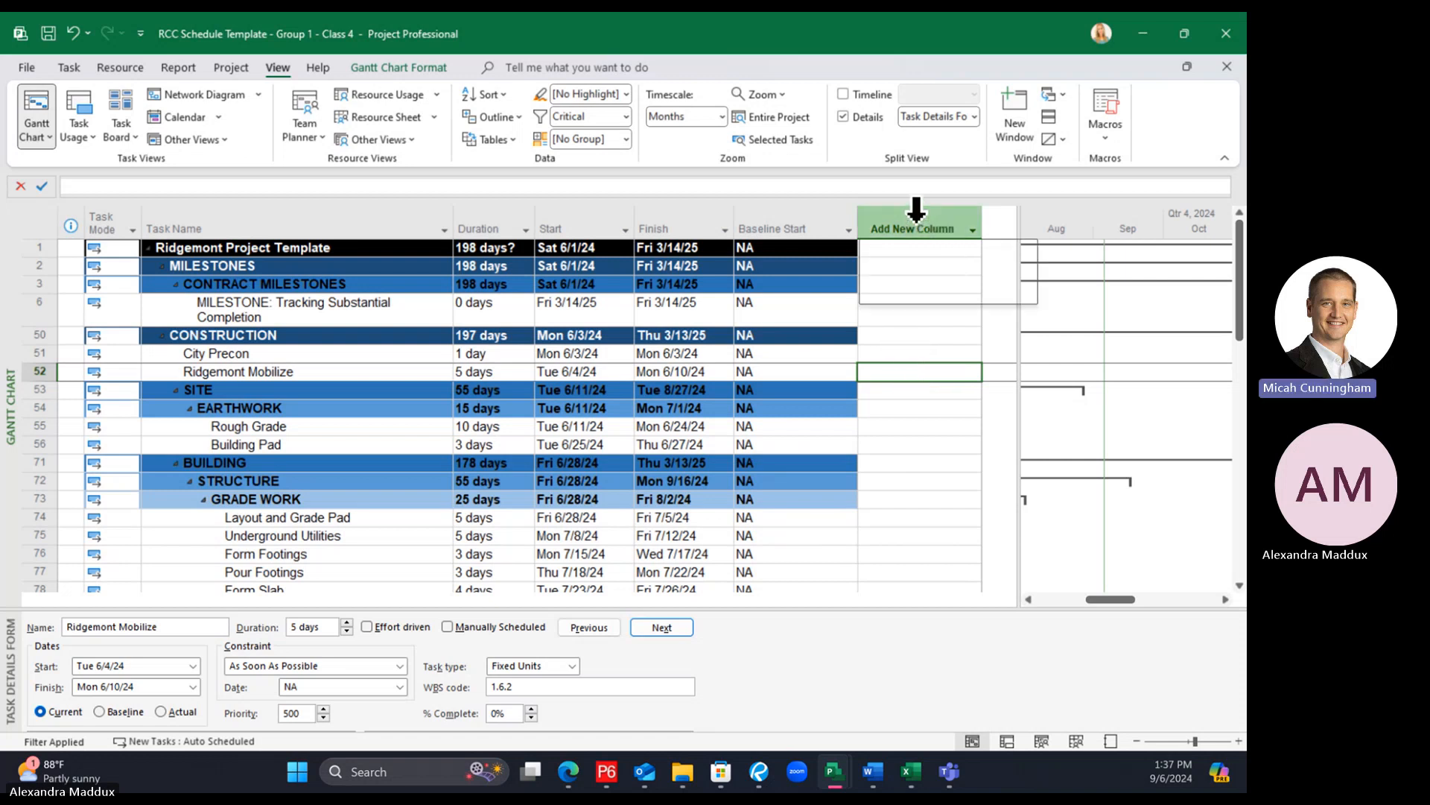
pyautogui.click(915, 223)
pyautogui.write('baseline Budget Cost')
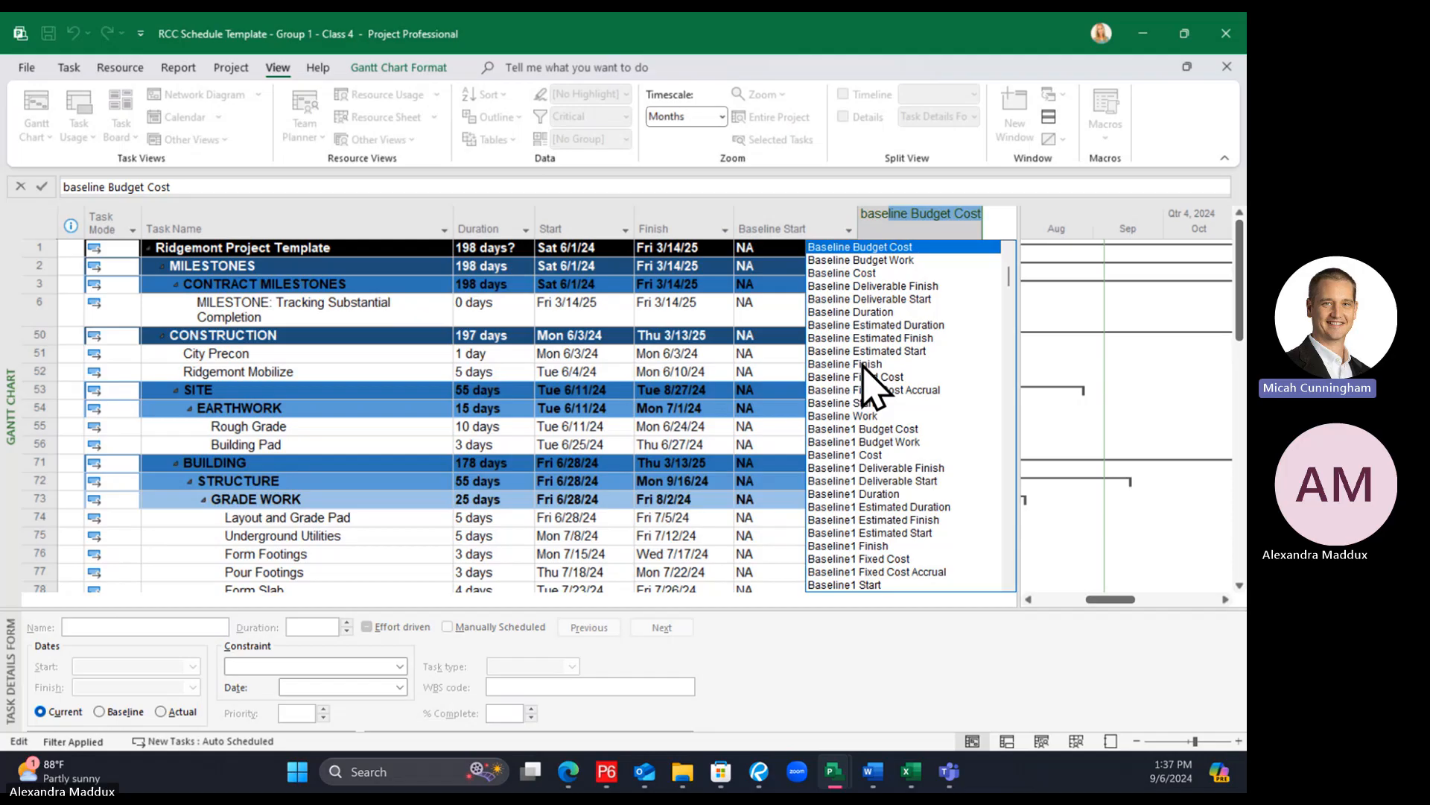
pyautogui.click(864, 364)
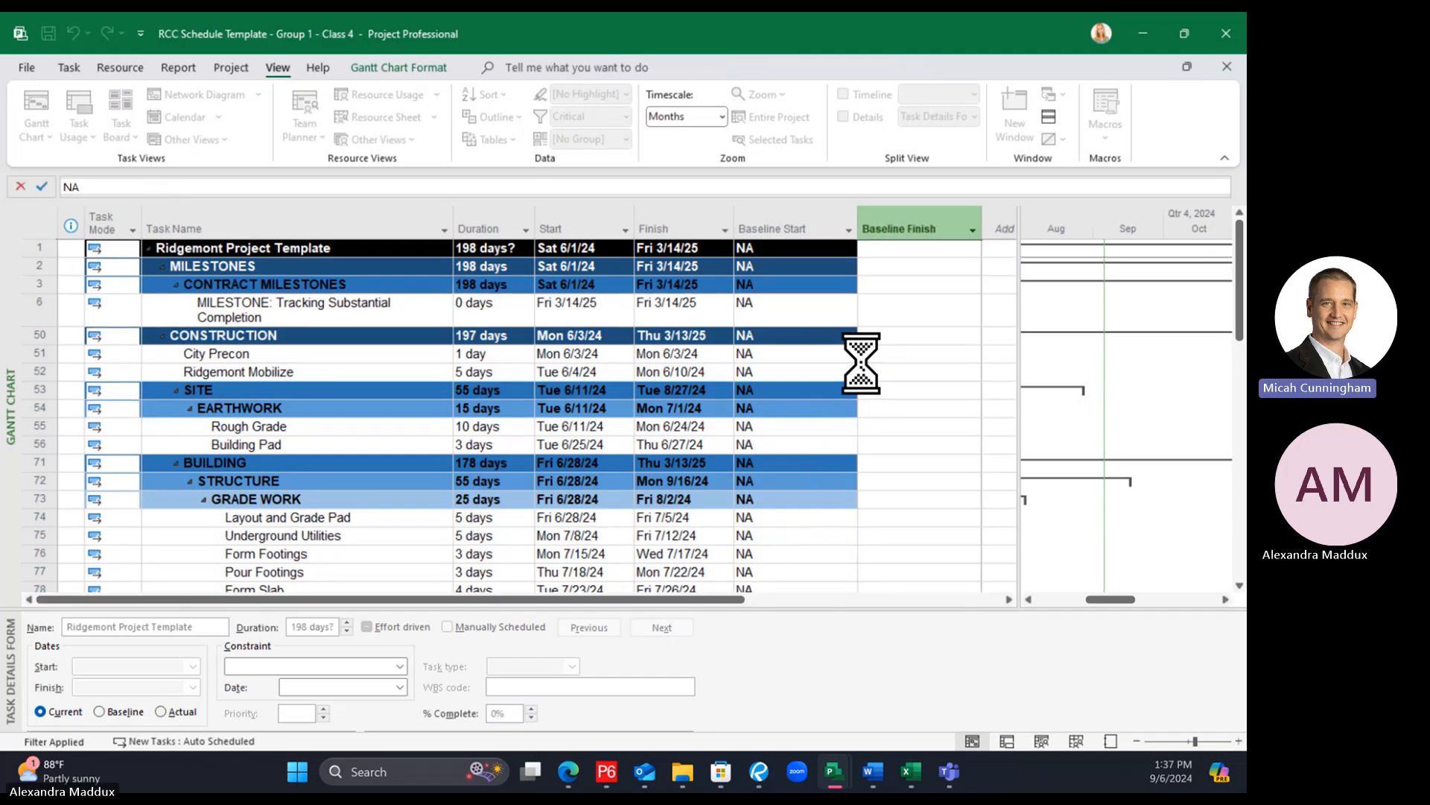
# Narrow the Baseline Start and Baseline Finish columns so their headings still fit on one line
pyautogui.moveTo(856, 223); pyautogui.dragTo(827, 224)
pyautogui.moveTo(951, 225); pyautogui.dragTo(932, 226)
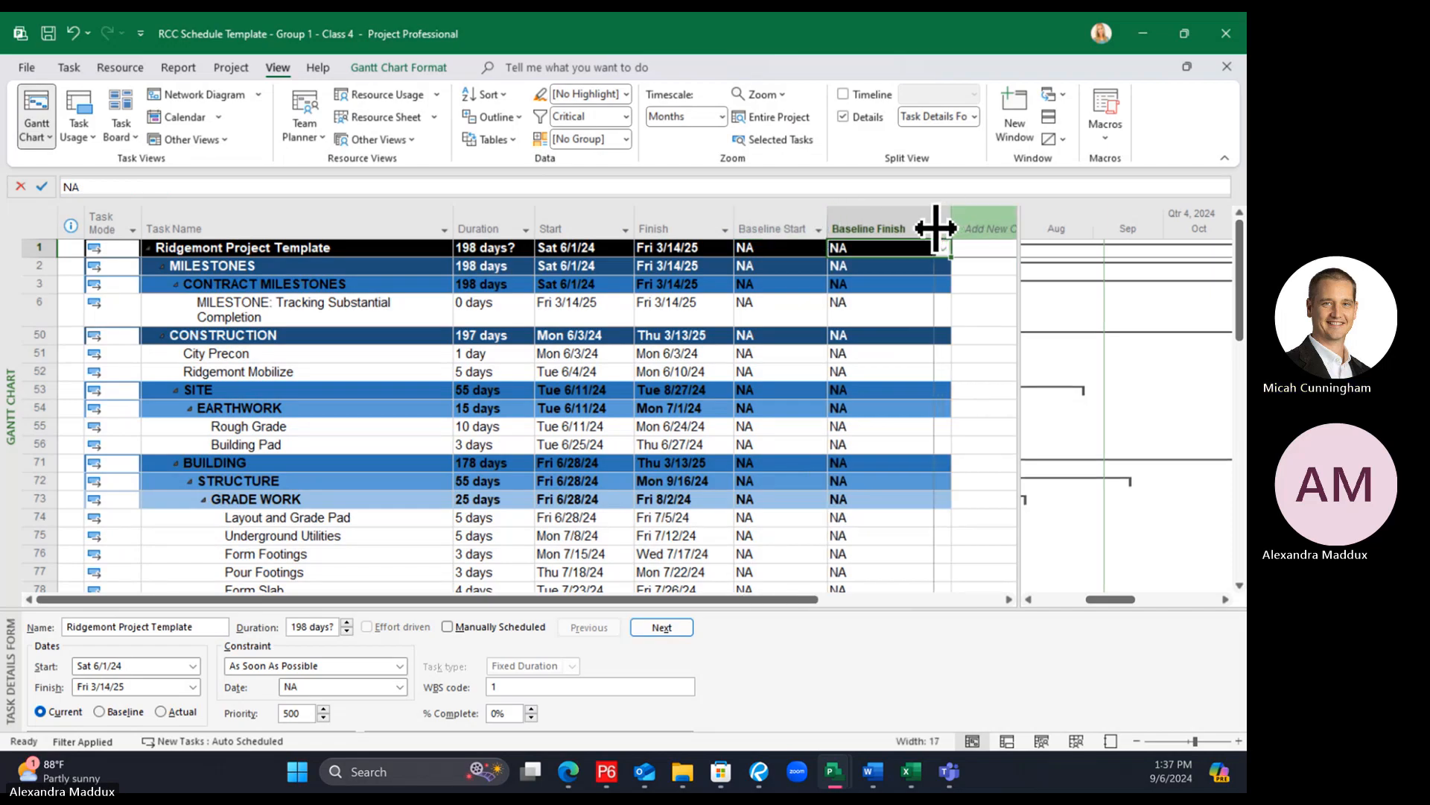
pyautogui.moveTo(827, 223); pyautogui.dragTo(835, 223)
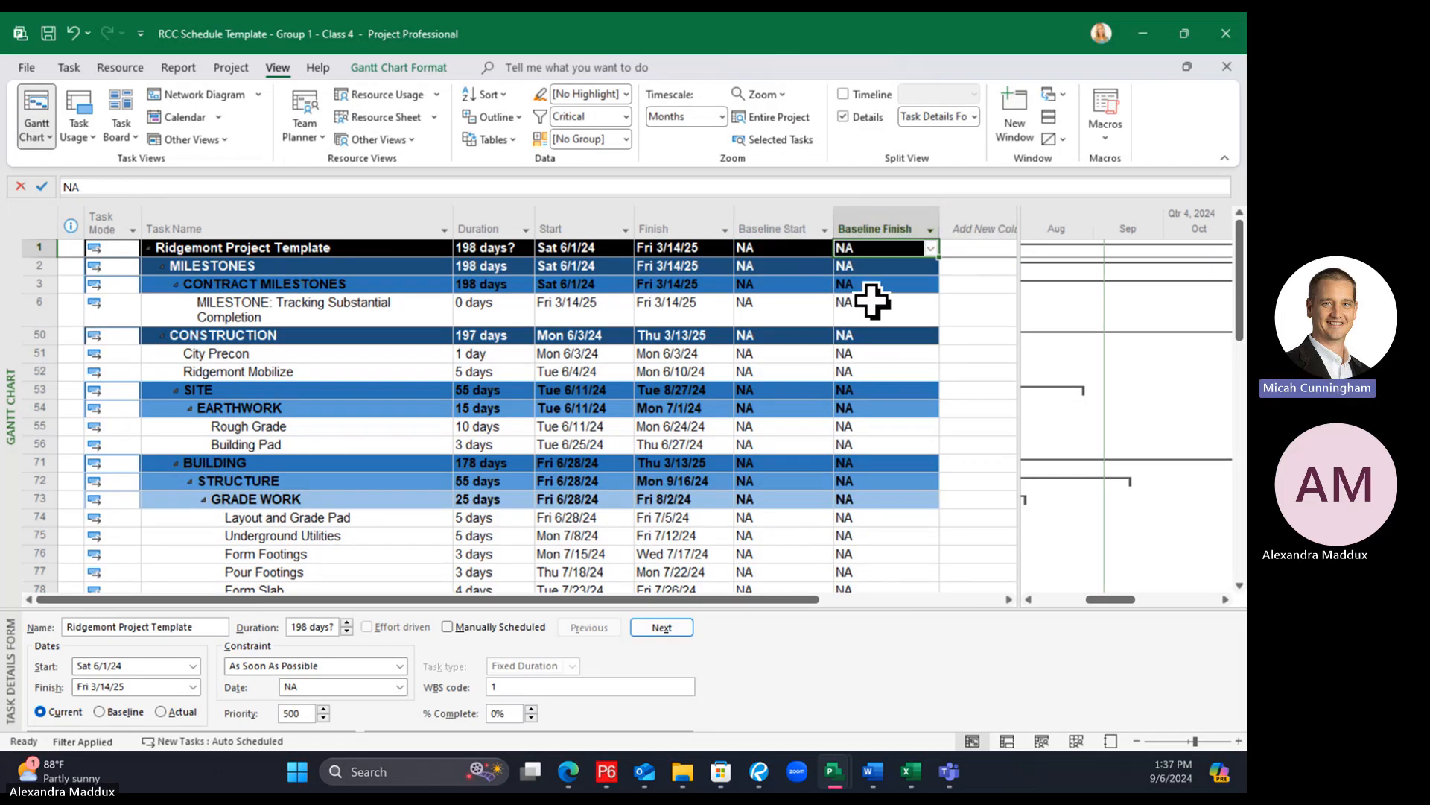
# Extend the table area and add a Finish Variance column after Baseline Finish
pyautogui.moveTo(1017, 230); pyautogui.dragTo(1127, 257)
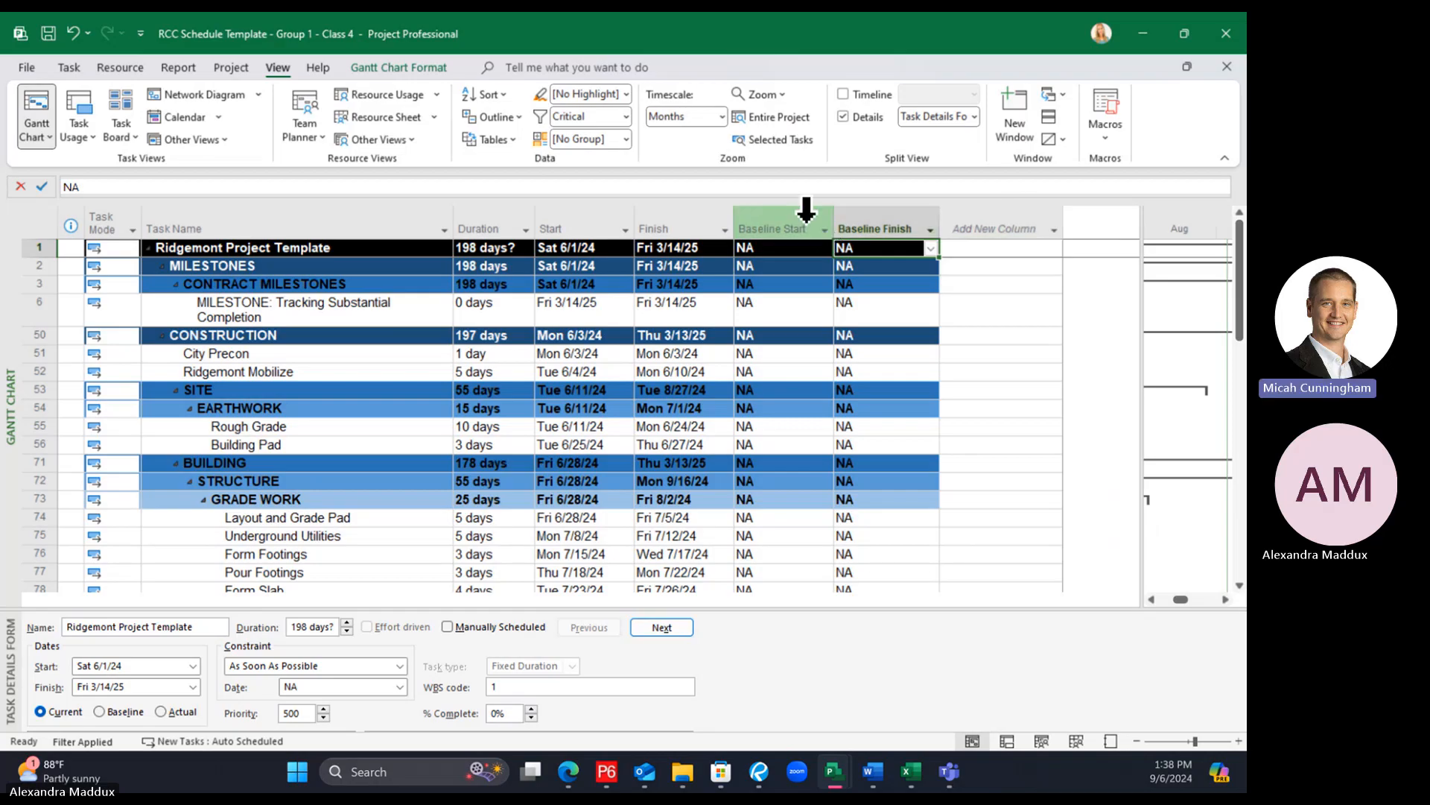
pyautogui.click(989, 217)
pyautogui.write('finish')
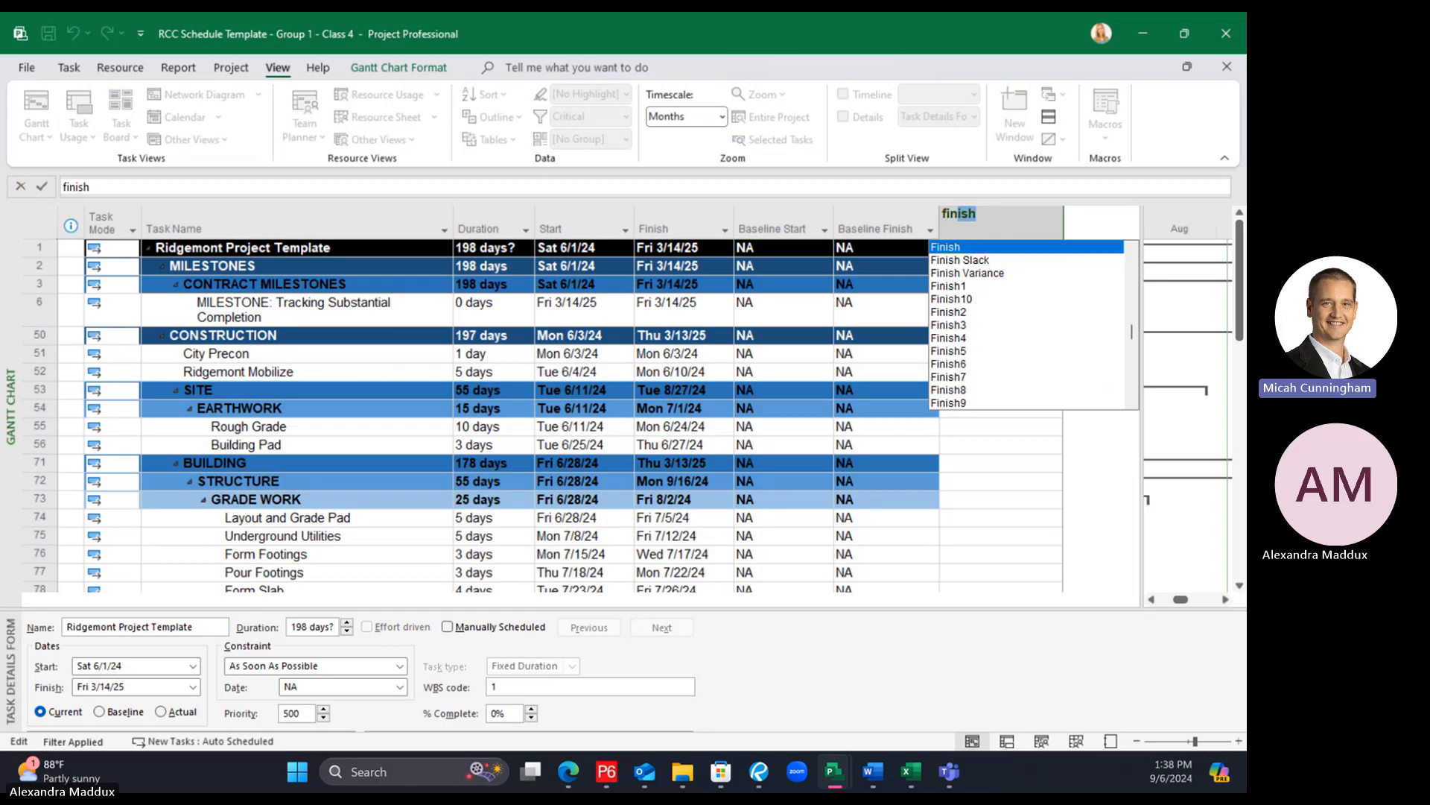
pyautogui.click(982, 275)
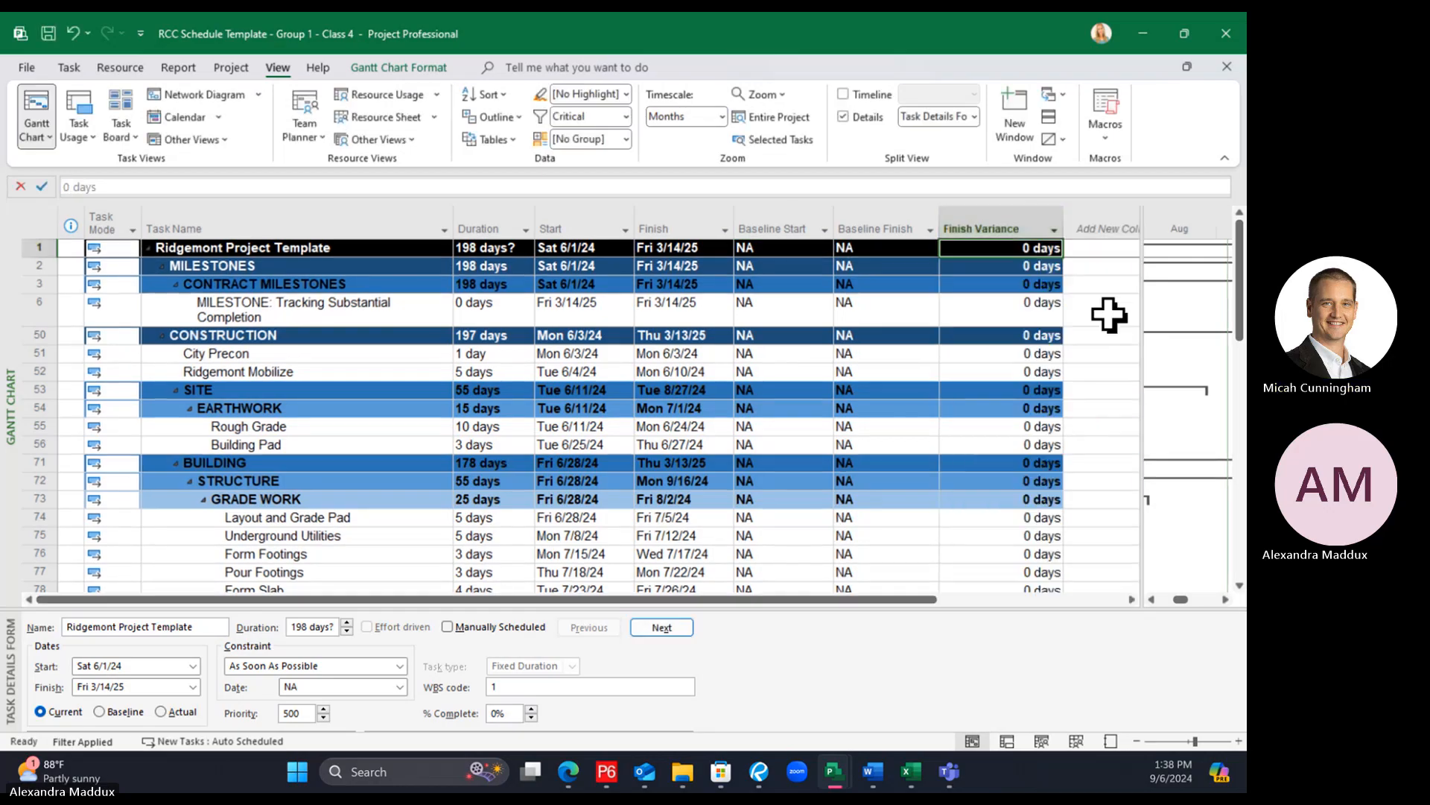
# Narrow the Finish Variance column and the table area, and fit the Baseline Finish column to its one-line heading
pyautogui.moveTo(1070, 227); pyautogui.dragTo(1011, 253)
pyautogui.moveTo(1138, 269); pyautogui.dragTo(1038, 310)
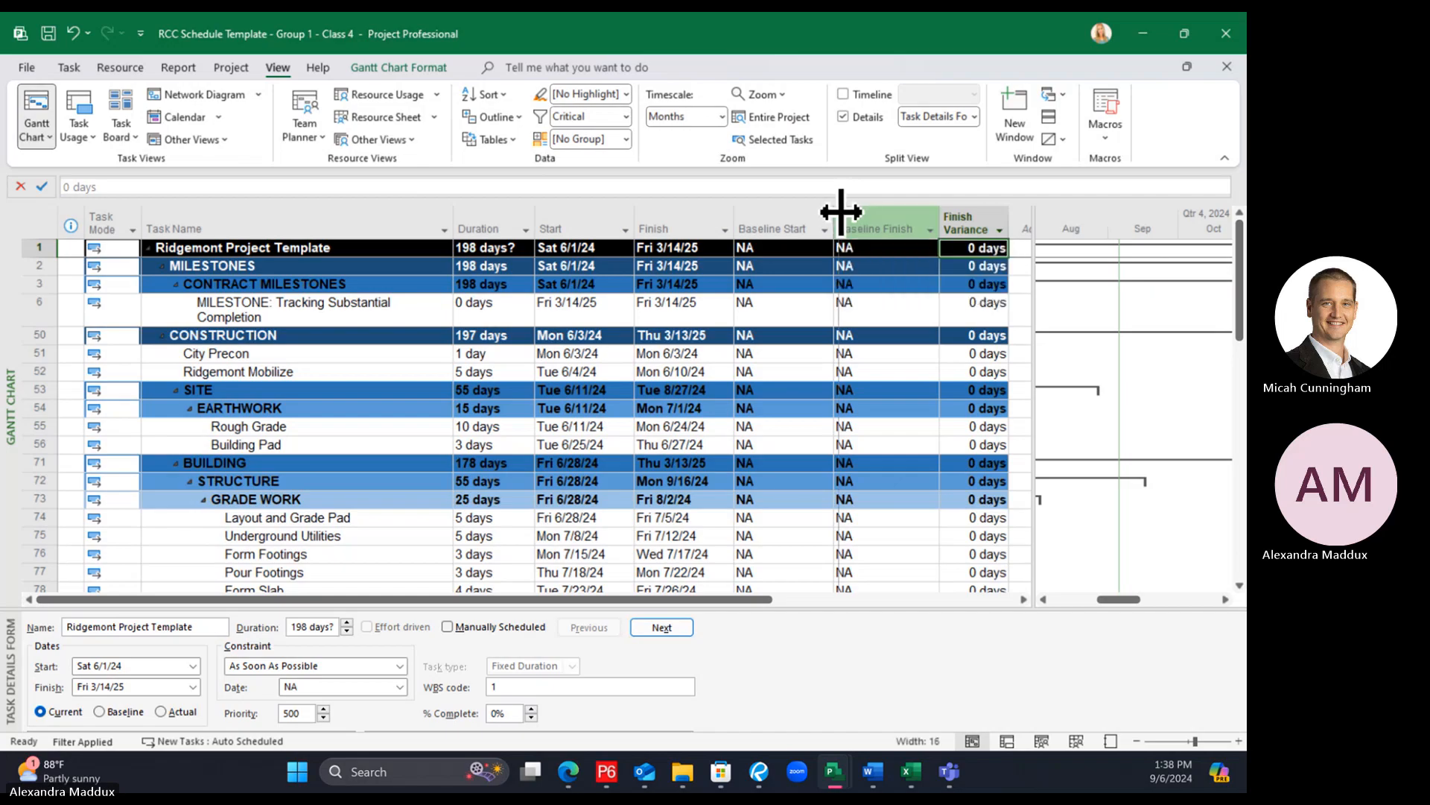
pyautogui.doubleClick(936, 227)
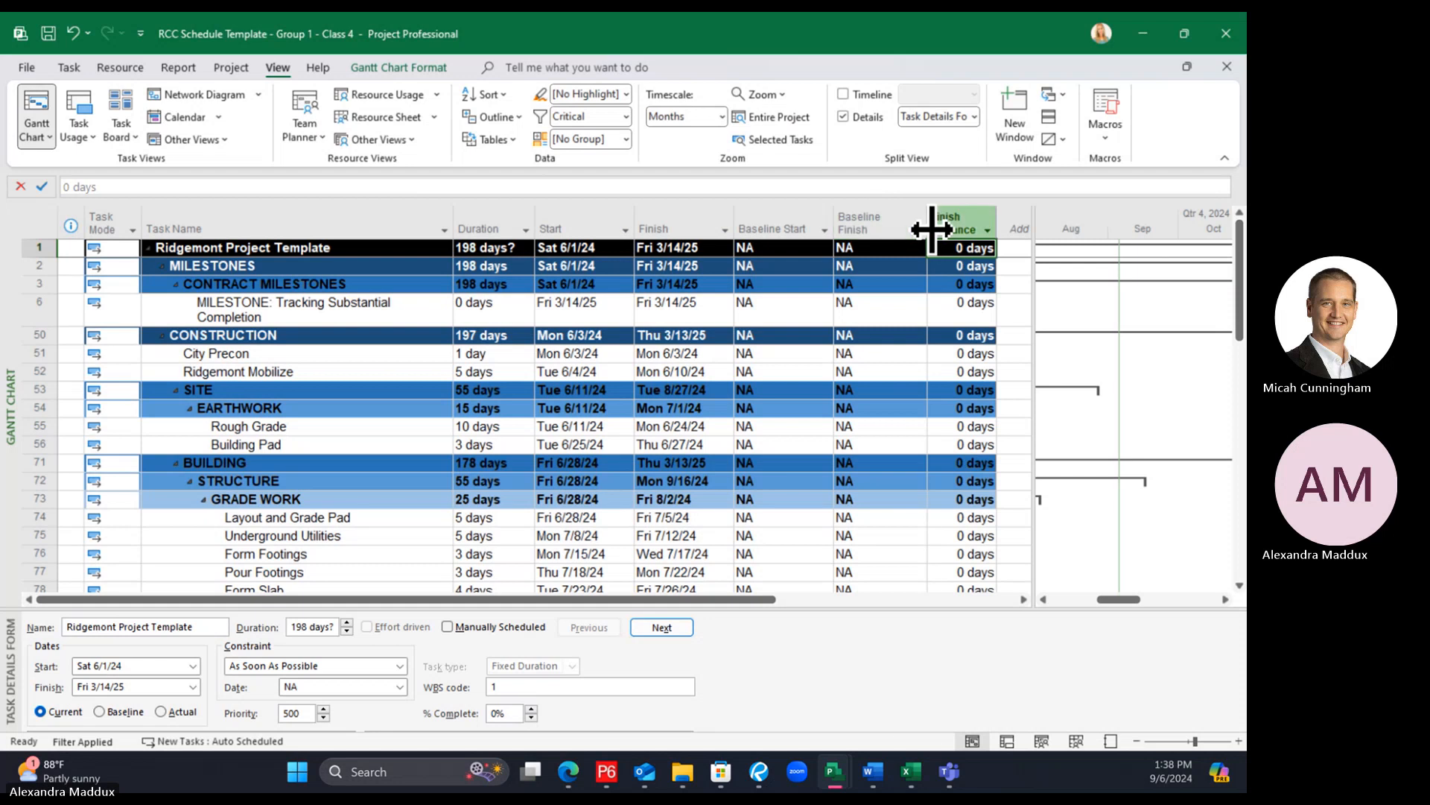
pyautogui.moveTo(929, 223); pyautogui.dragTo(936, 231)
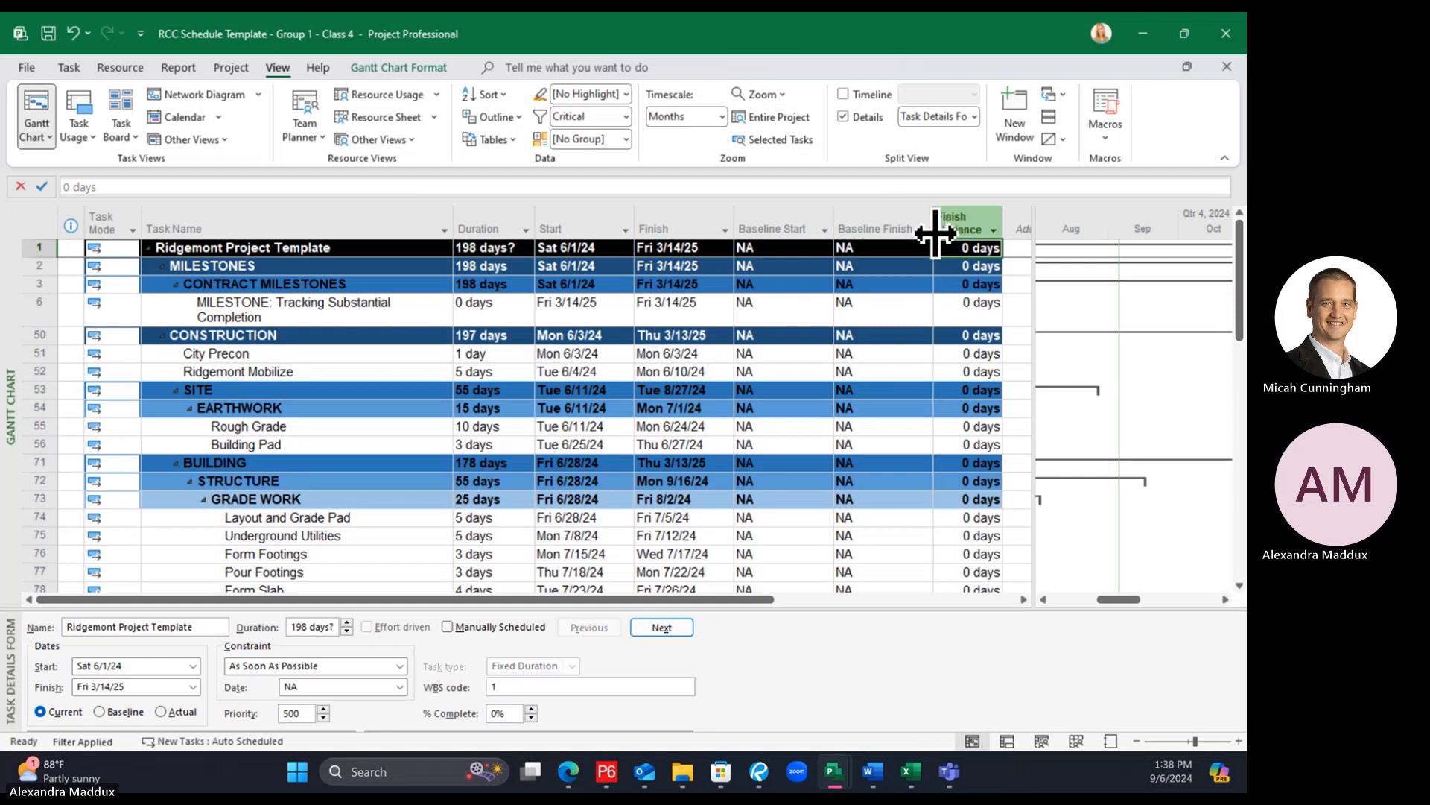
# Move the Baseline Start column after Baseline Finish, and return it to its place before Baseline Finish
pyautogui.click(872, 322)
pyautogui.click(885, 337)
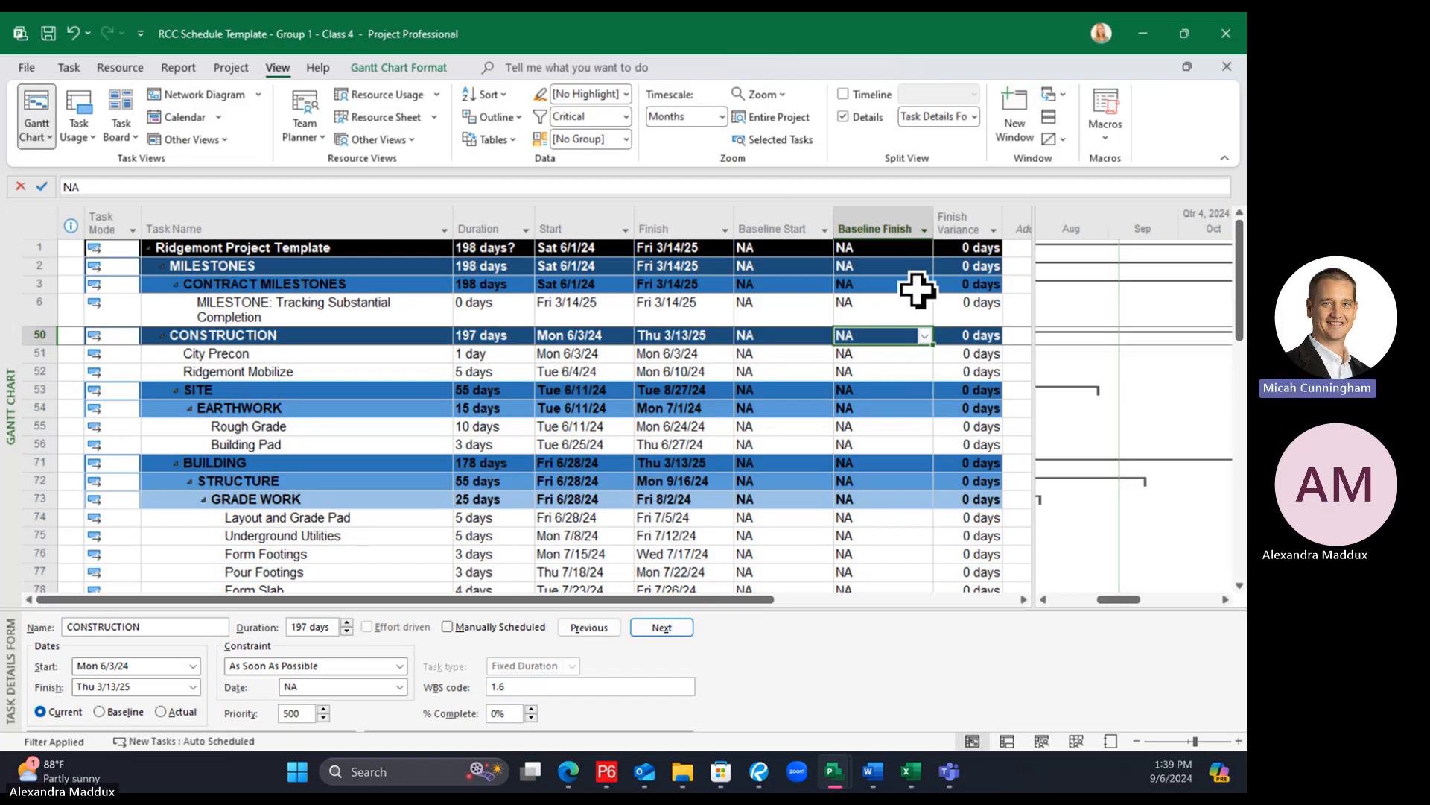
pyautogui.click(784, 222)
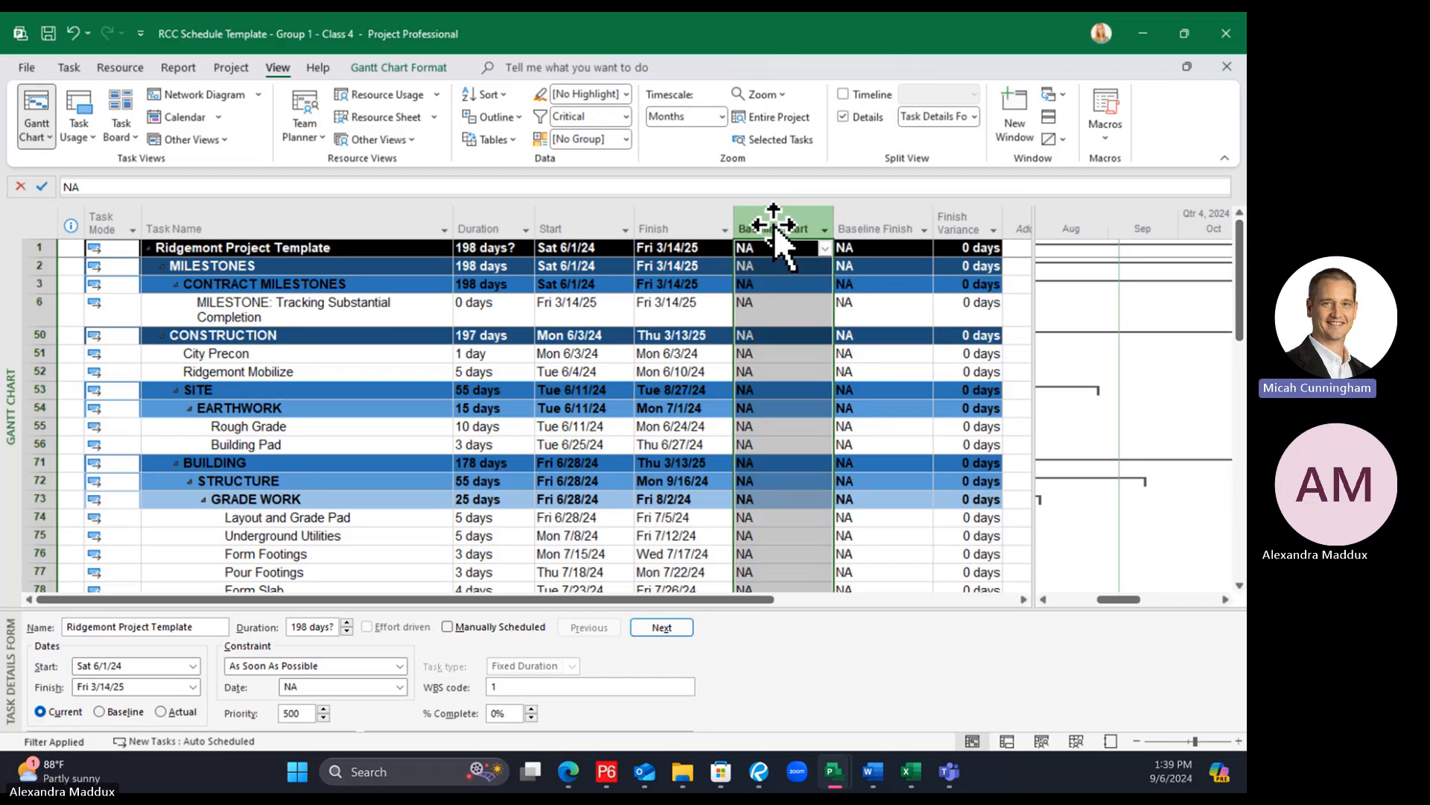
pyautogui.moveTo(772, 225); pyautogui.dragTo(920, 229)
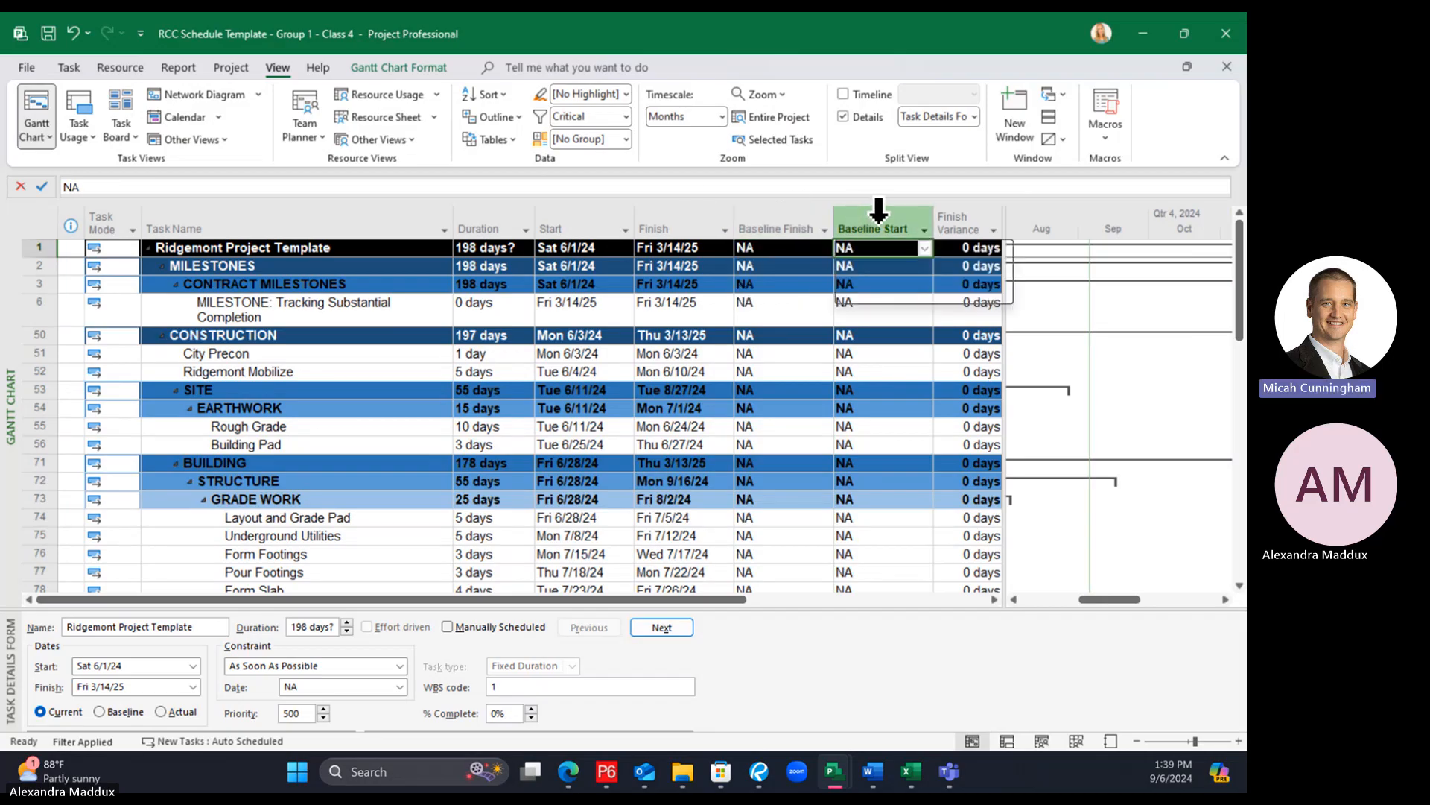
pyautogui.click(879, 212)
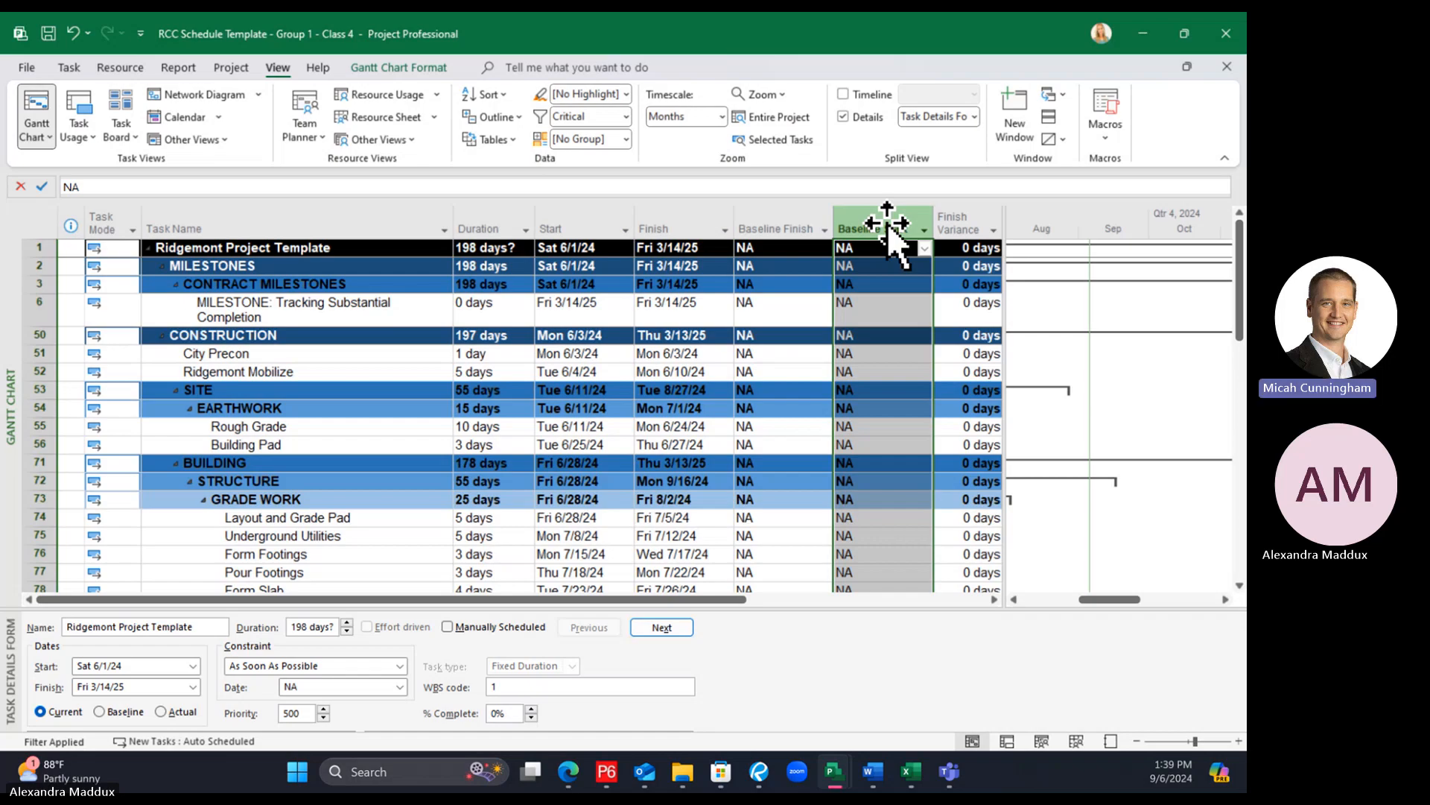
pyautogui.moveTo(879, 224); pyautogui.dragTo(731, 224)
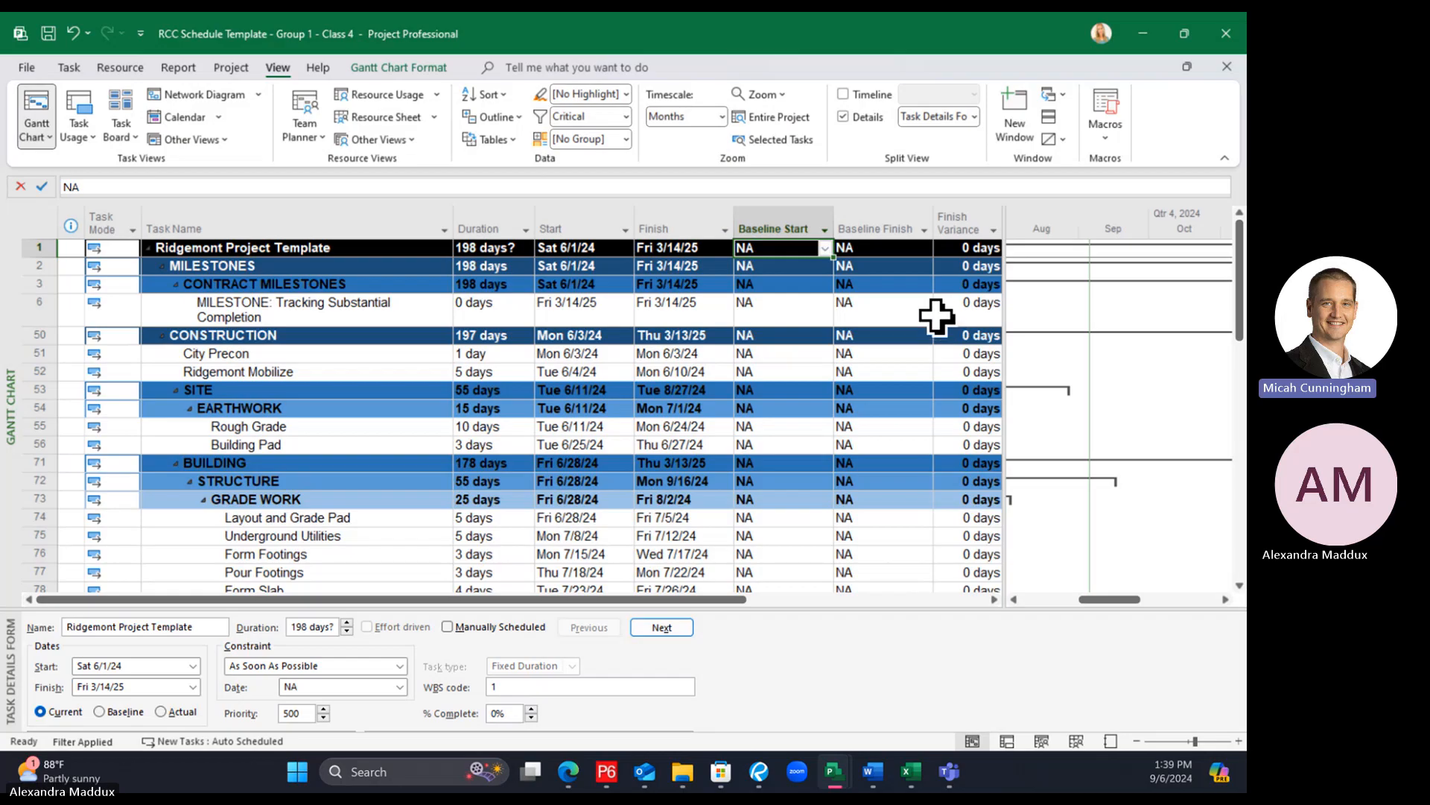
pyautogui.click(868, 266)
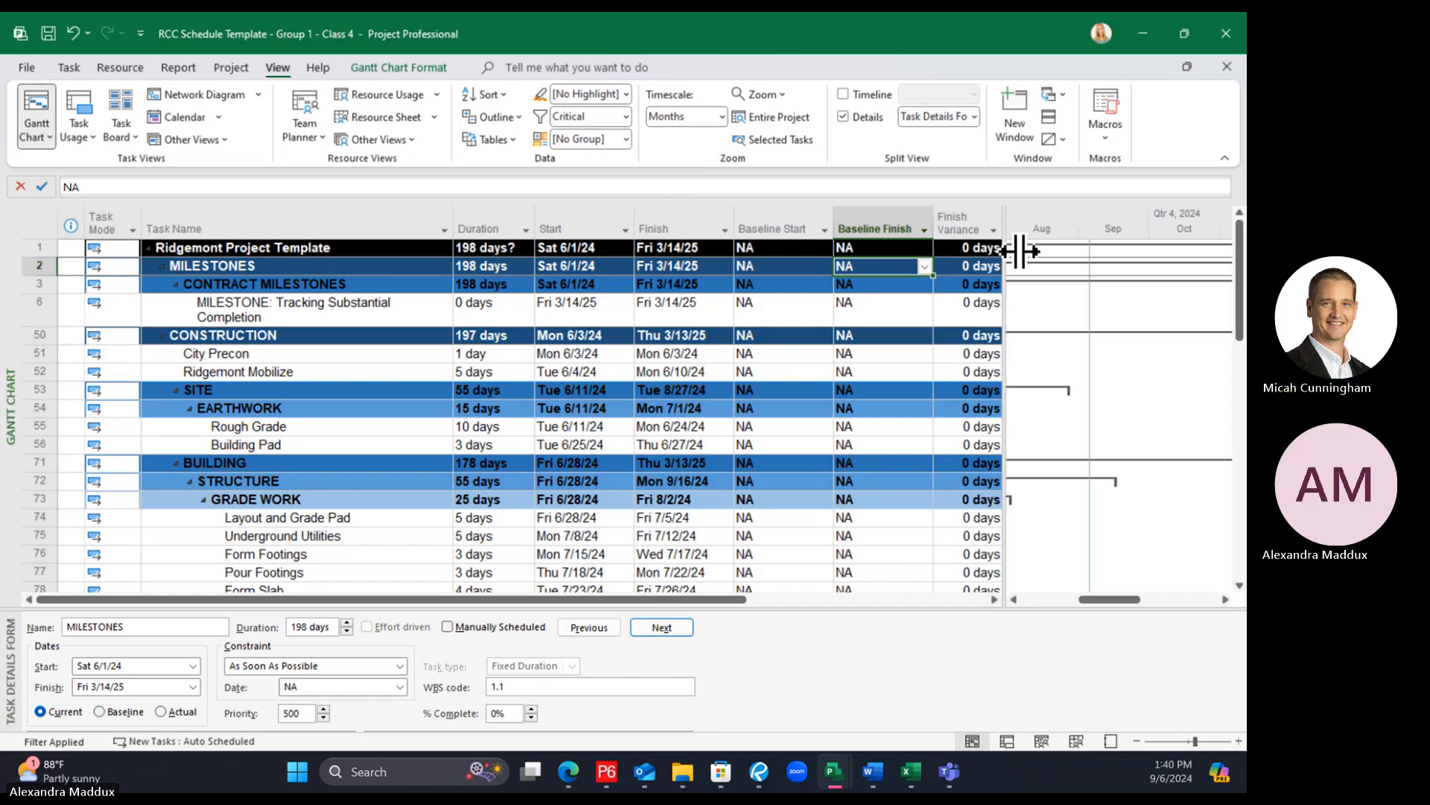
# Narrow the Duration column and adjust the table area to end just after the Finish Variance column
pyautogui.moveTo(1018, 252); pyautogui.dragTo(1033, 281)
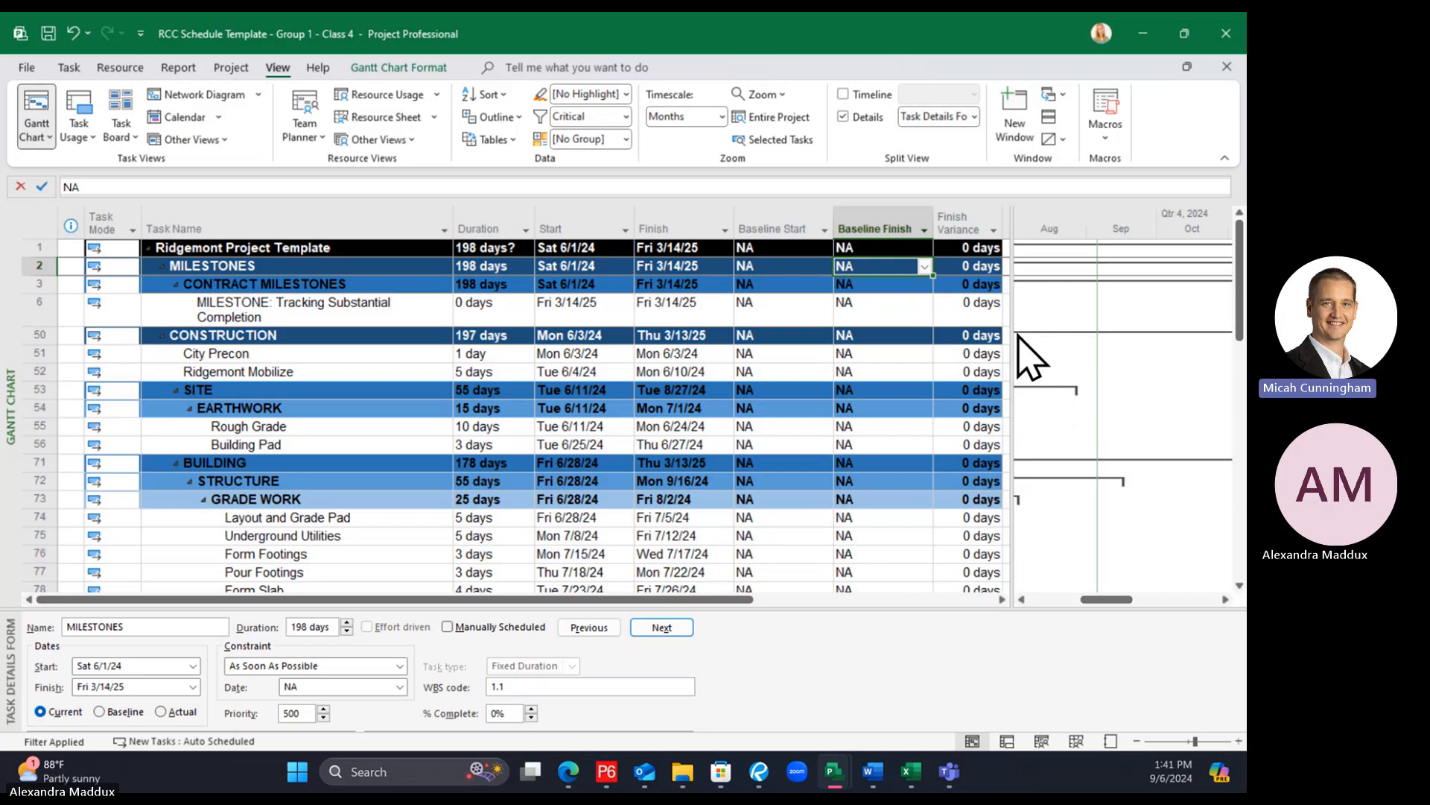
pyautogui.click(998, 335)
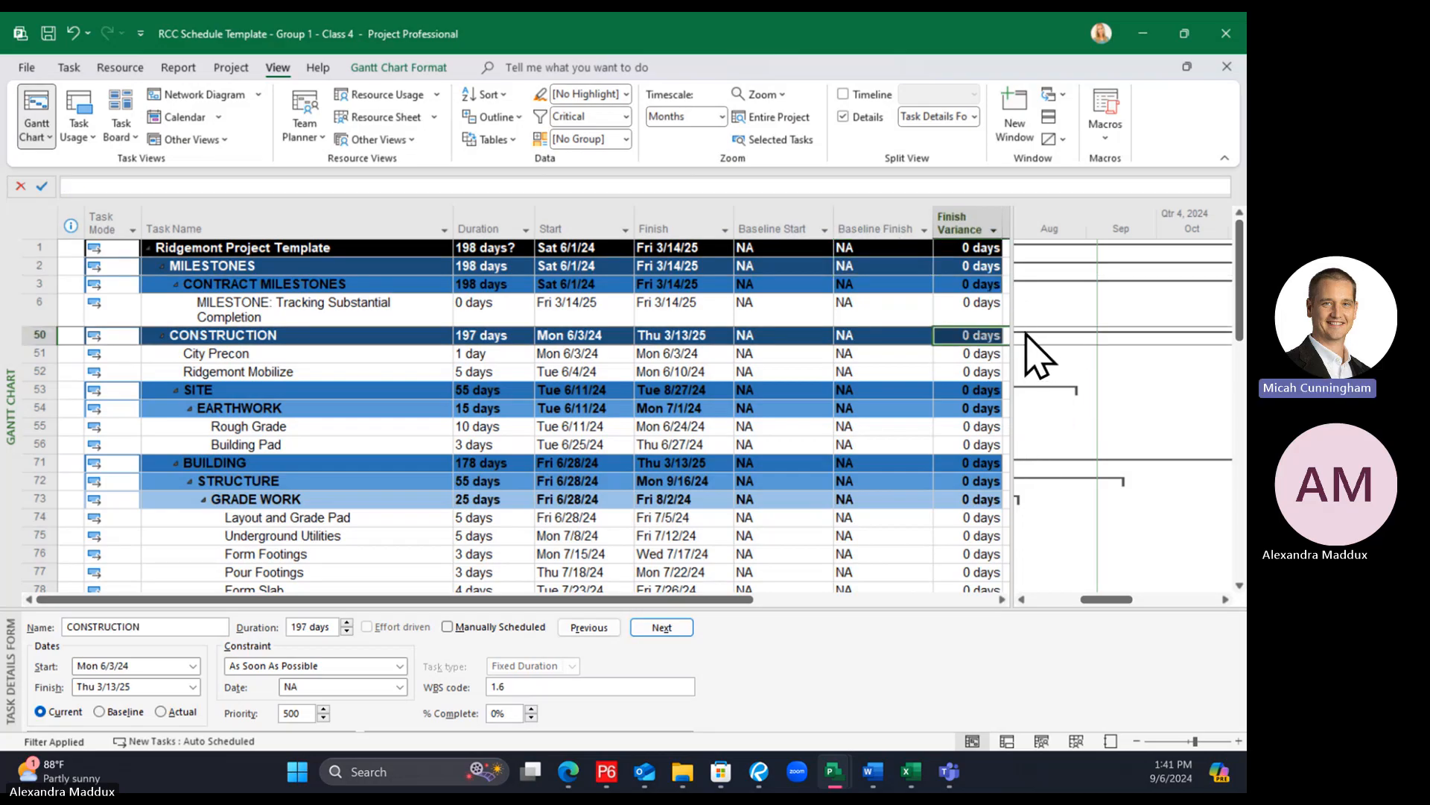
pyautogui.click(926, 387)
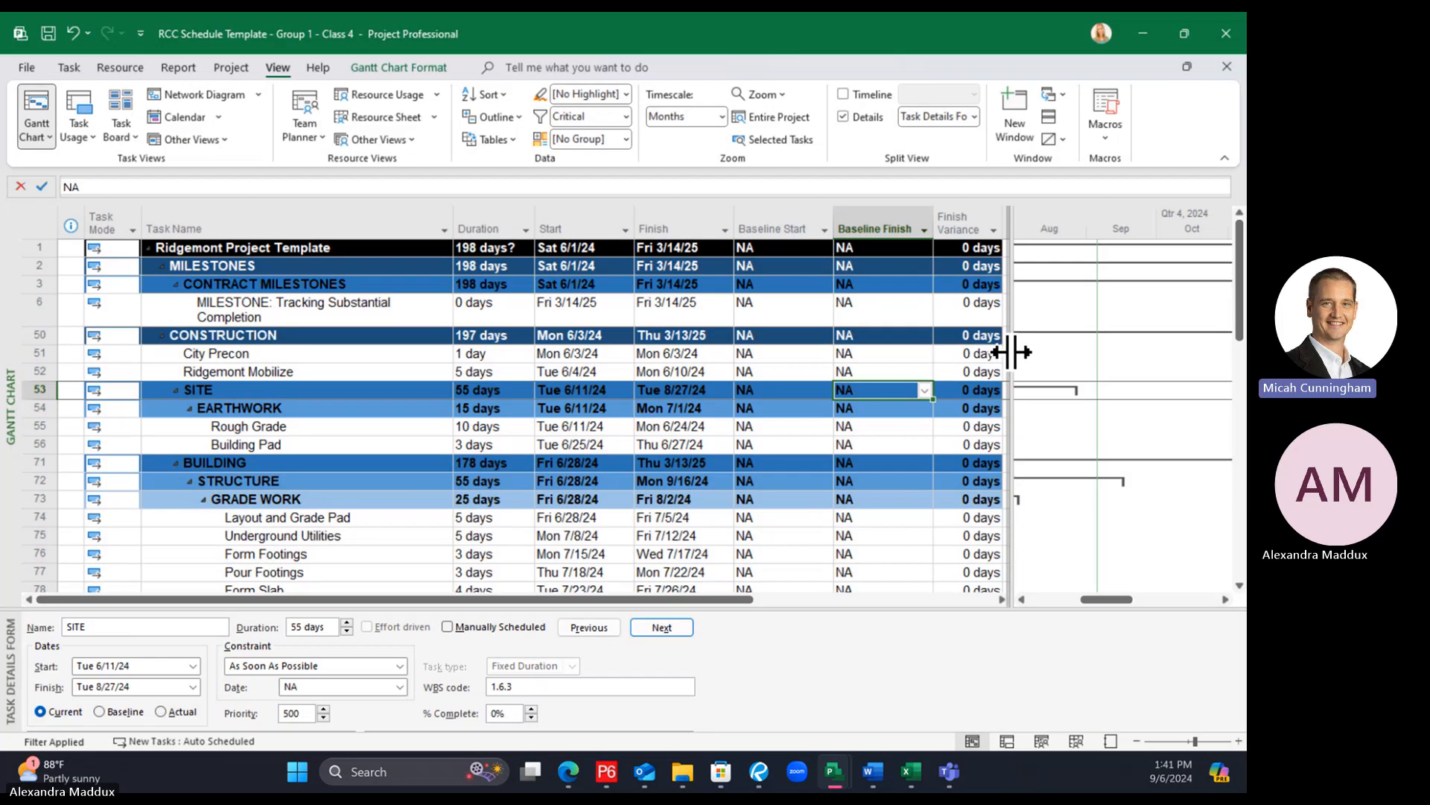
pyautogui.moveTo(1011, 352); pyautogui.dragTo(977, 367)
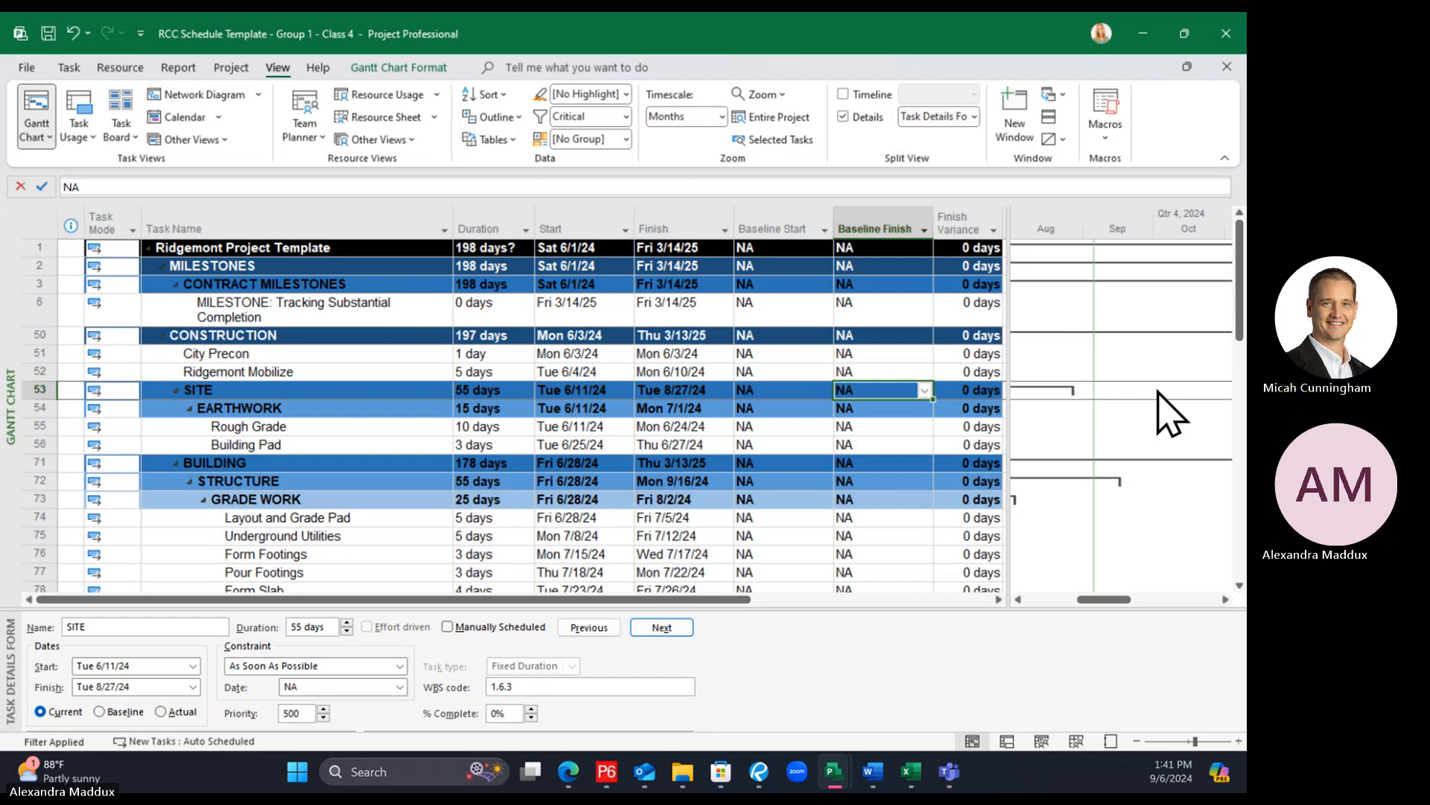
pyautogui.moveTo(533, 220); pyautogui.dragTo(516, 222)
pyautogui.moveTo(1007, 369); pyautogui.dragTo(994, 345)
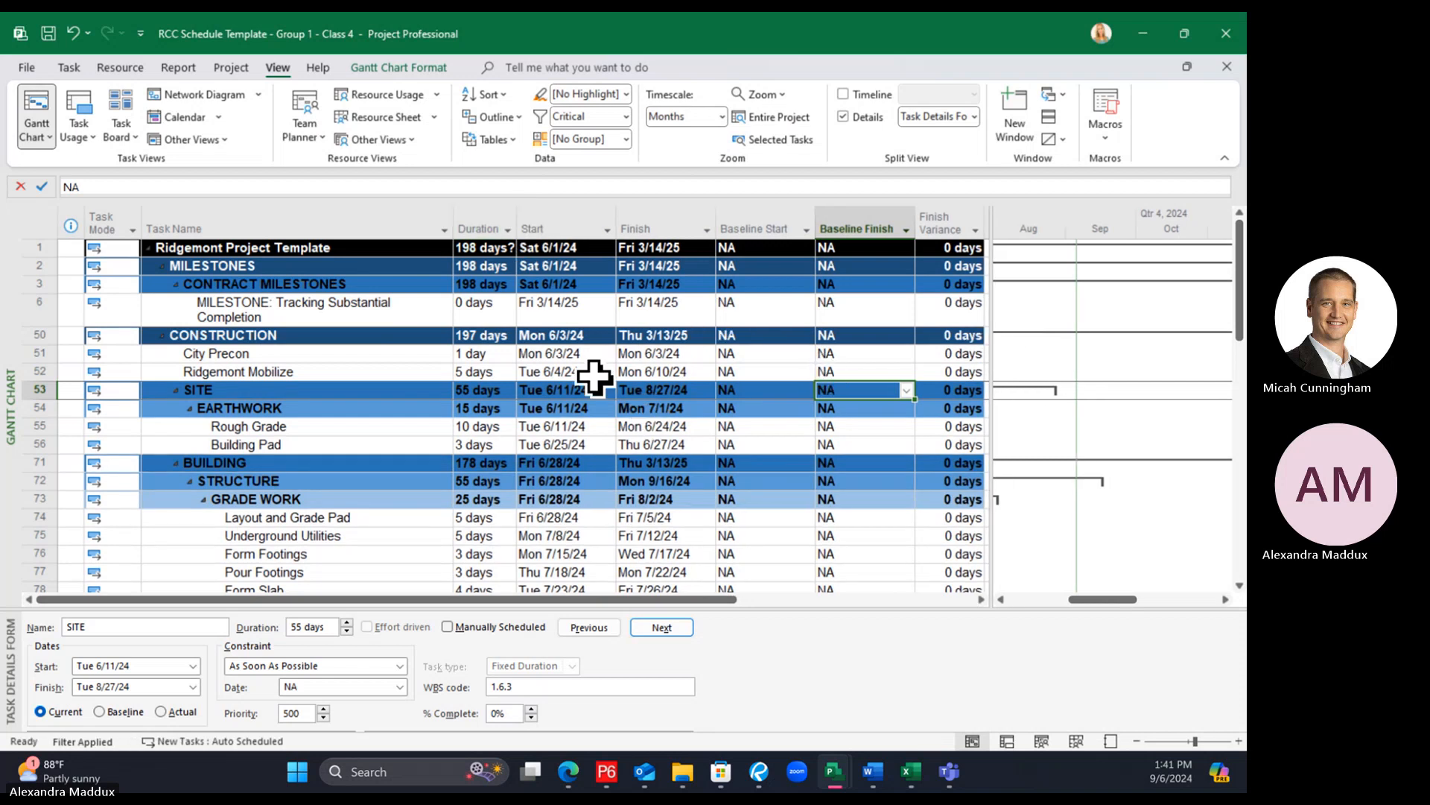
# Remove the Critical filter from the task list
pyautogui.click(578, 334)
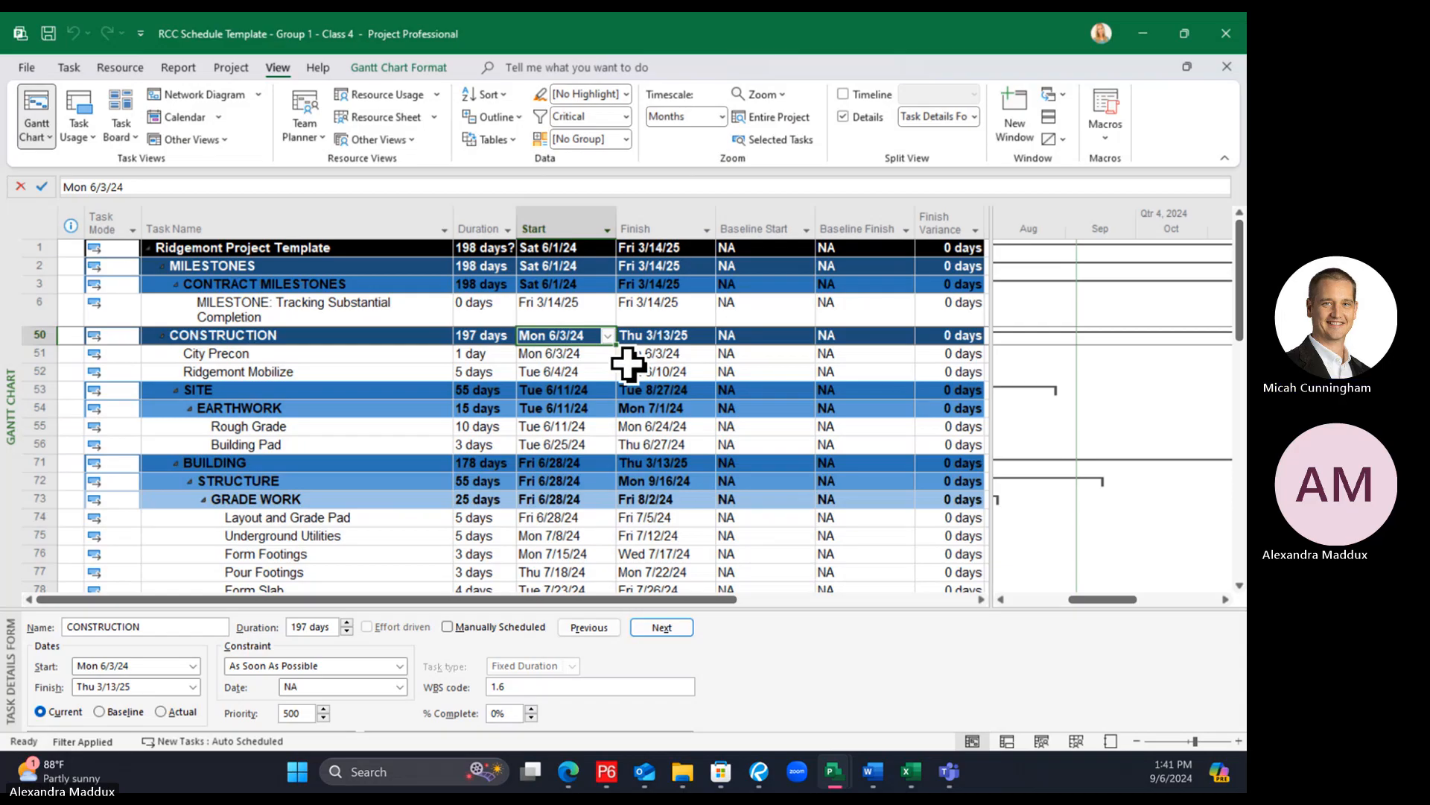
pyautogui.click(889, 336)
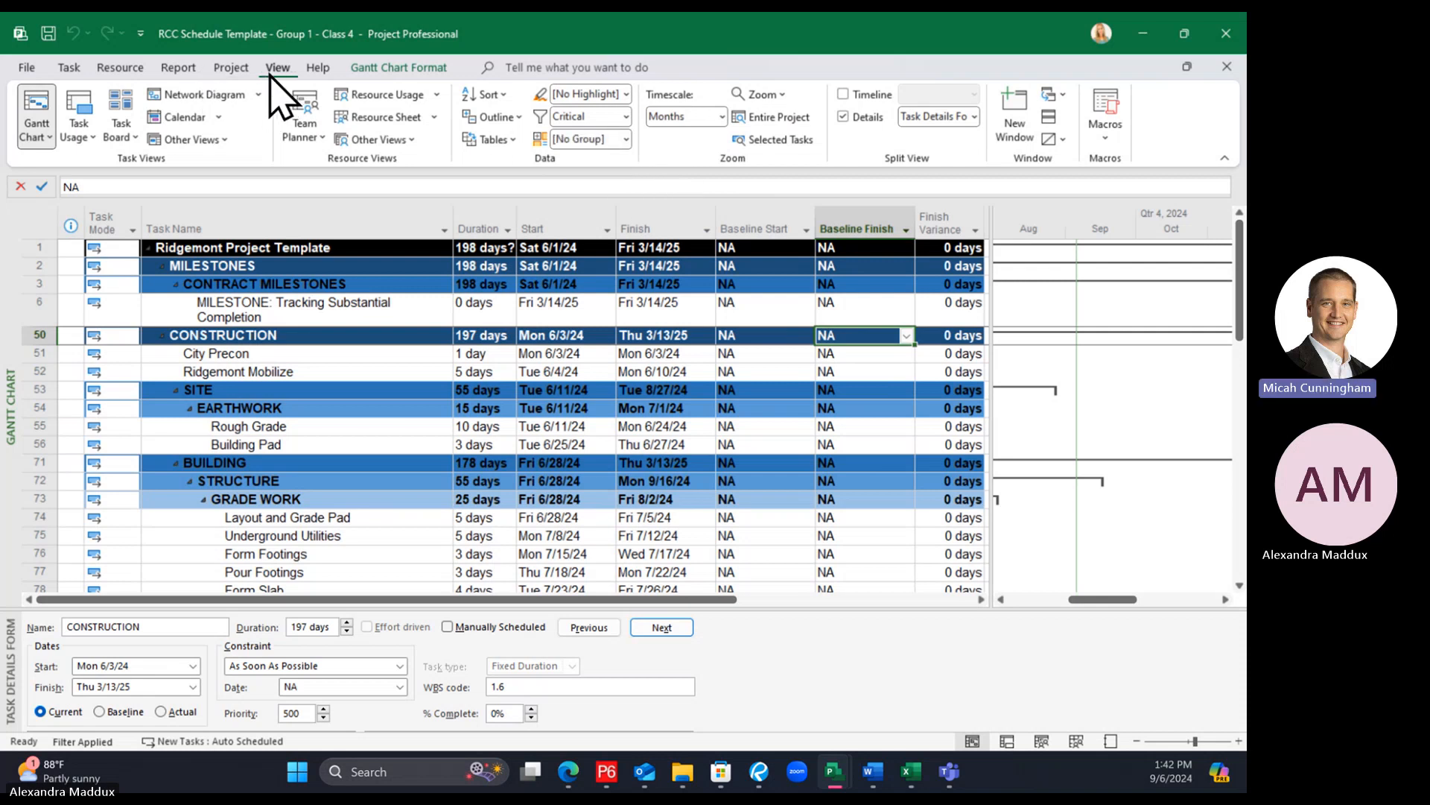
pyautogui.click(624, 117)
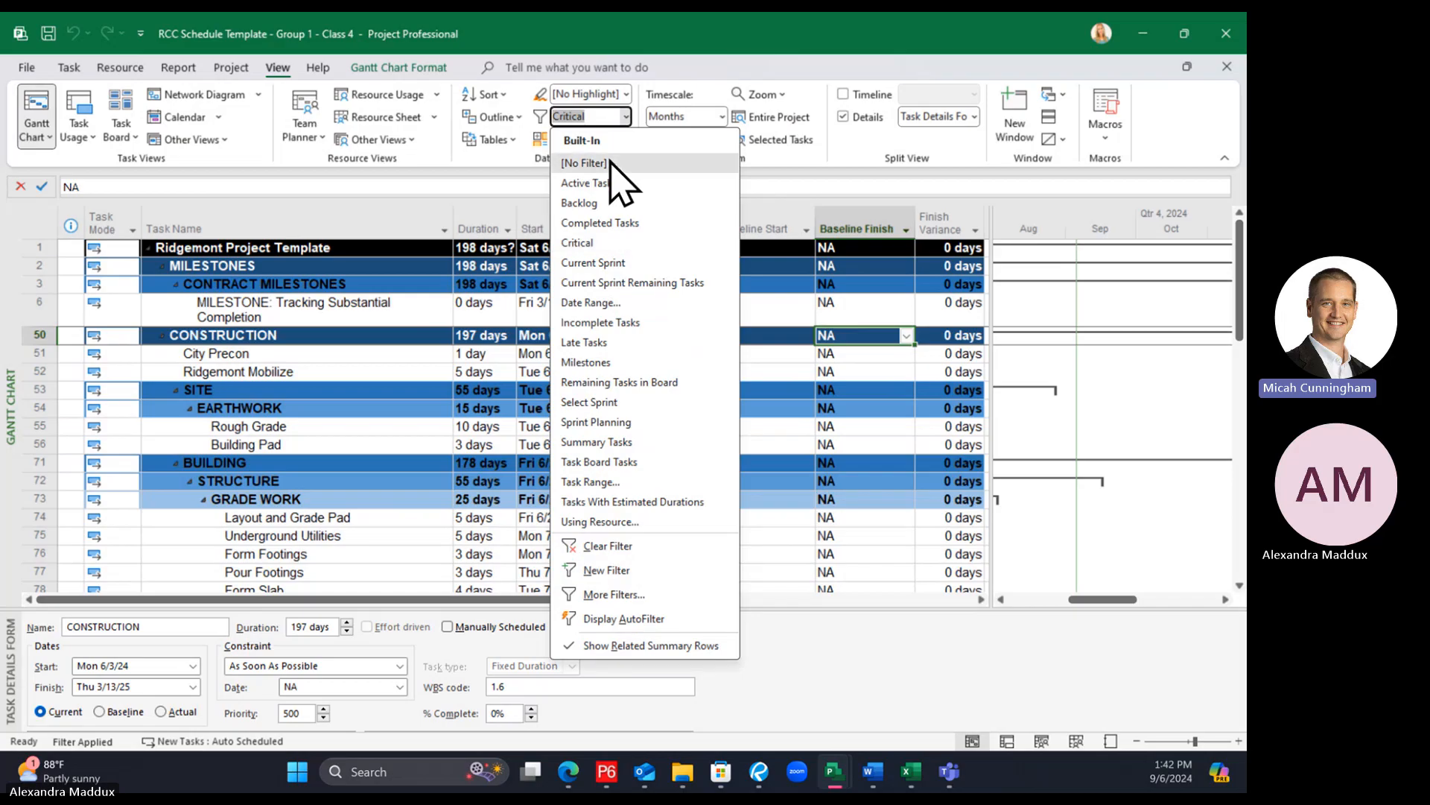
pyautogui.click(615, 162)
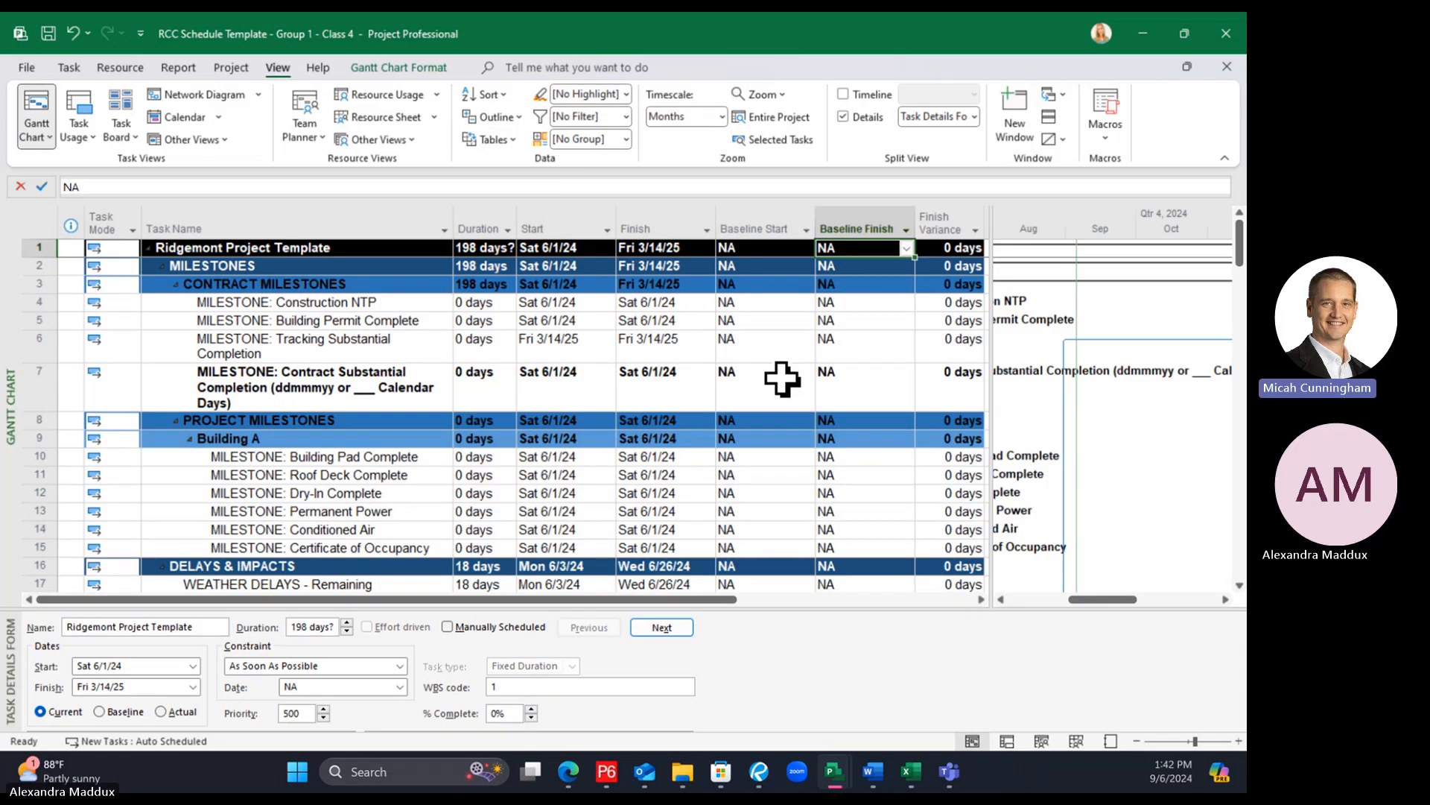
# Look through the unfiltered tasks' current and baseline date columns, and select the Tracking Substantial Completion milestone
pyautogui.scroll(-5, 797, 413)
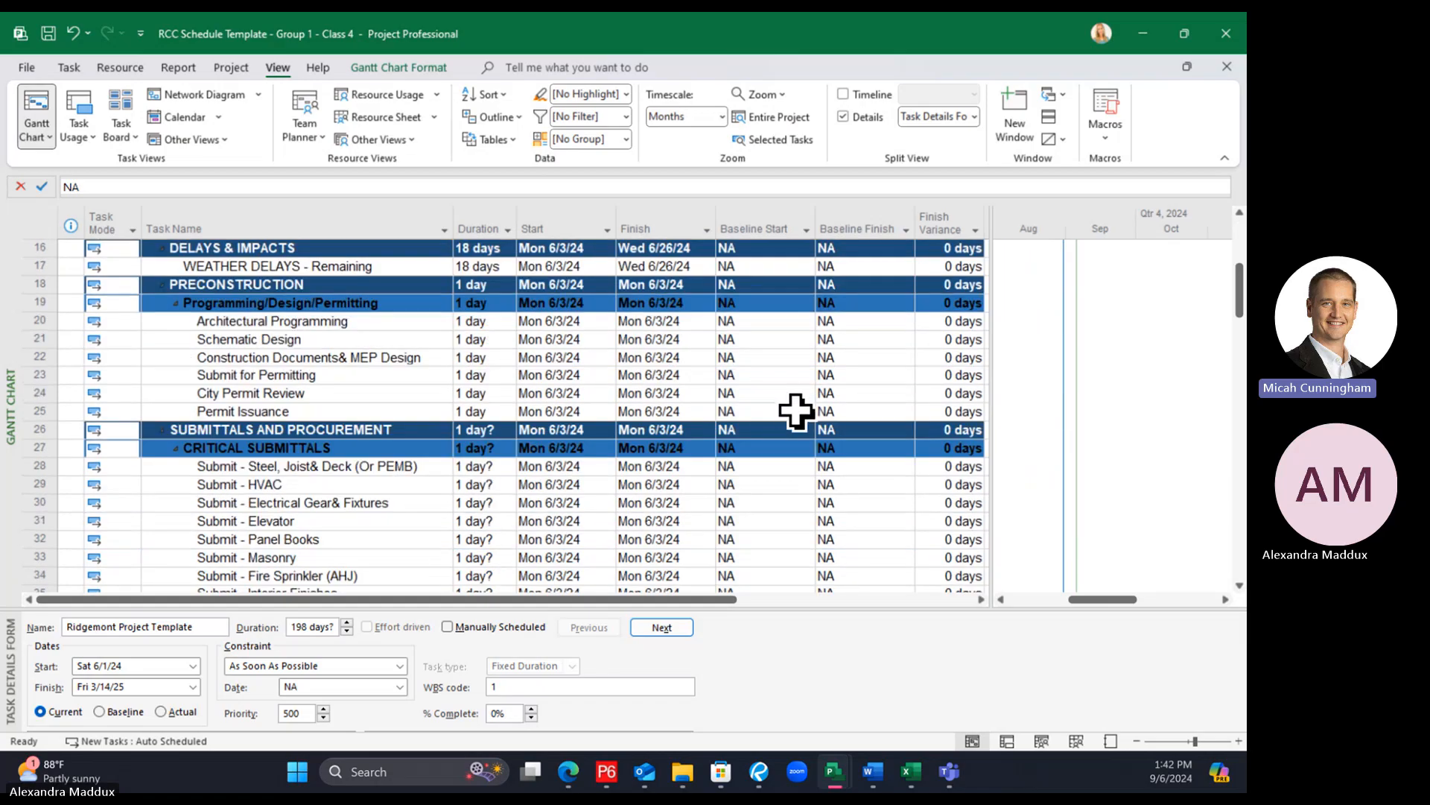
pyautogui.scroll(-1, 790, 395)
pyautogui.scroll(1, 797, 388)
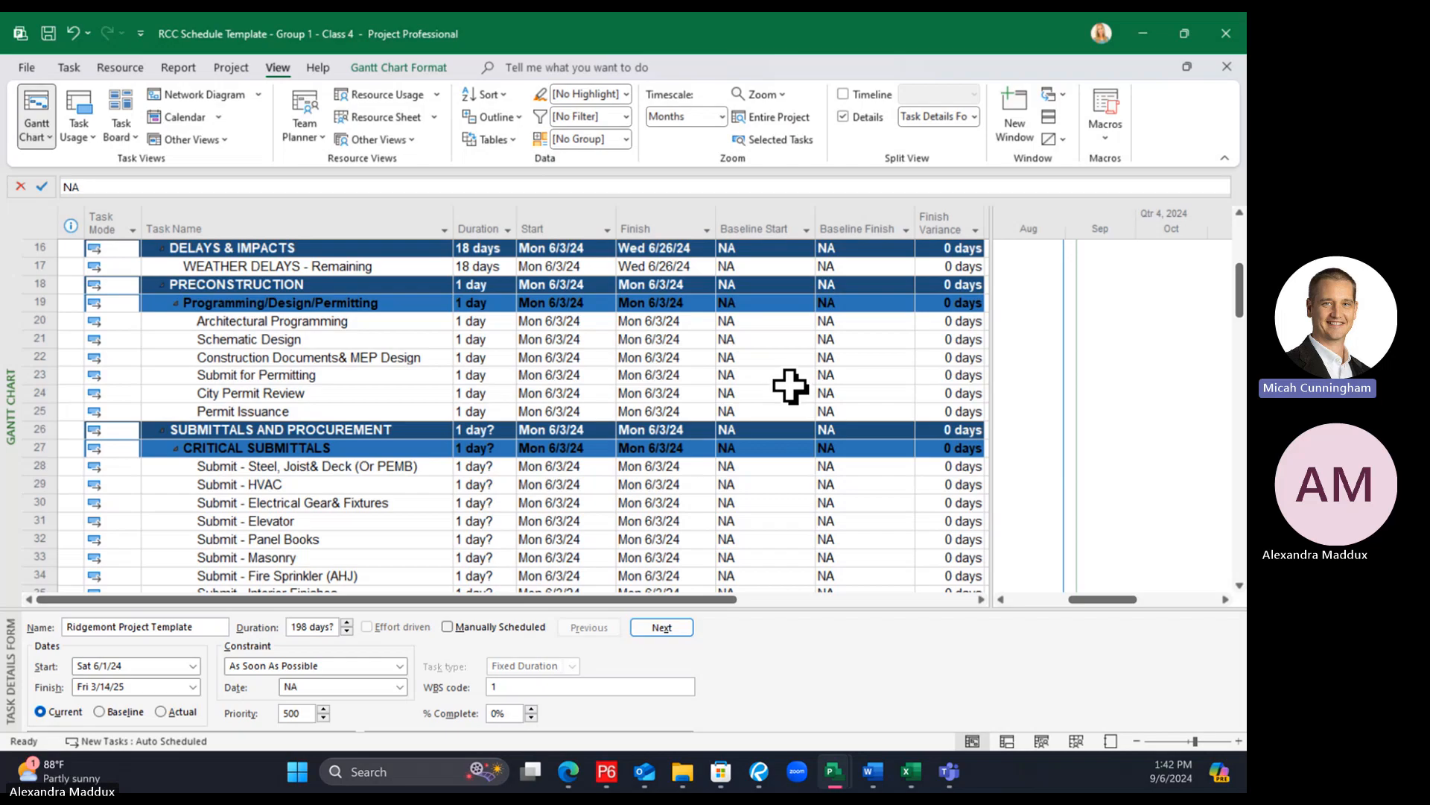
pyautogui.scroll(-1, 775, 390)
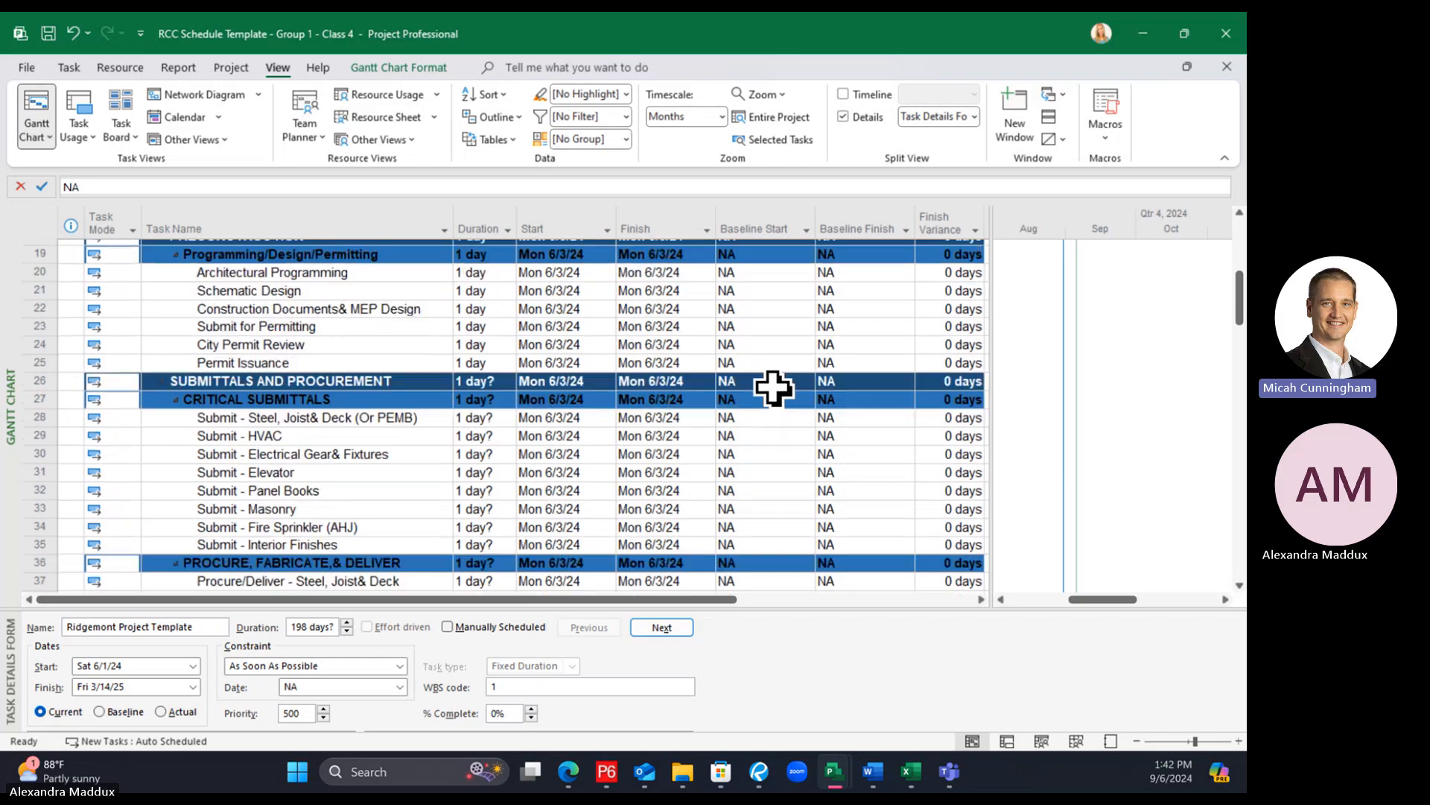
pyautogui.scroll(-2, 597, 460)
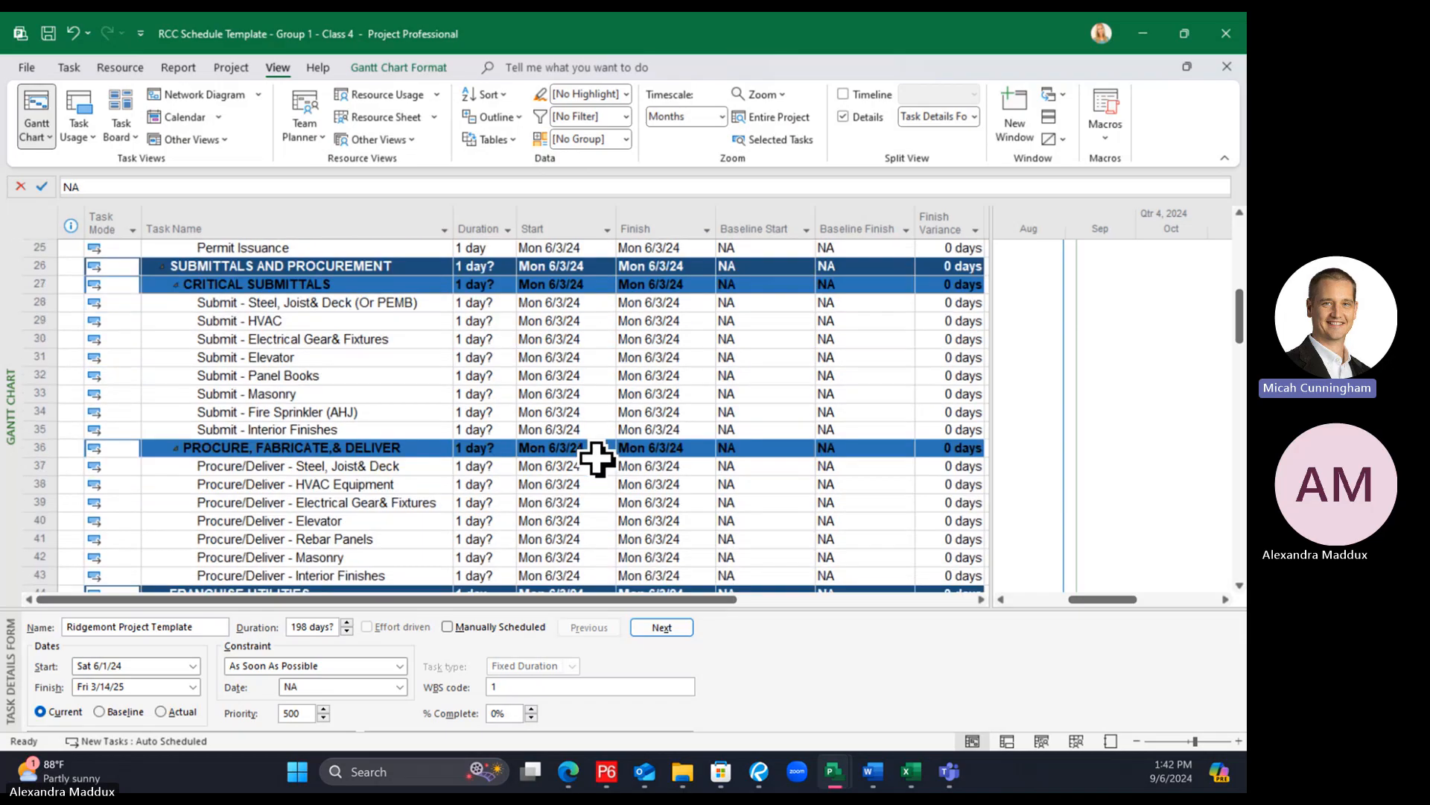
pyautogui.scroll(8, 596, 460)
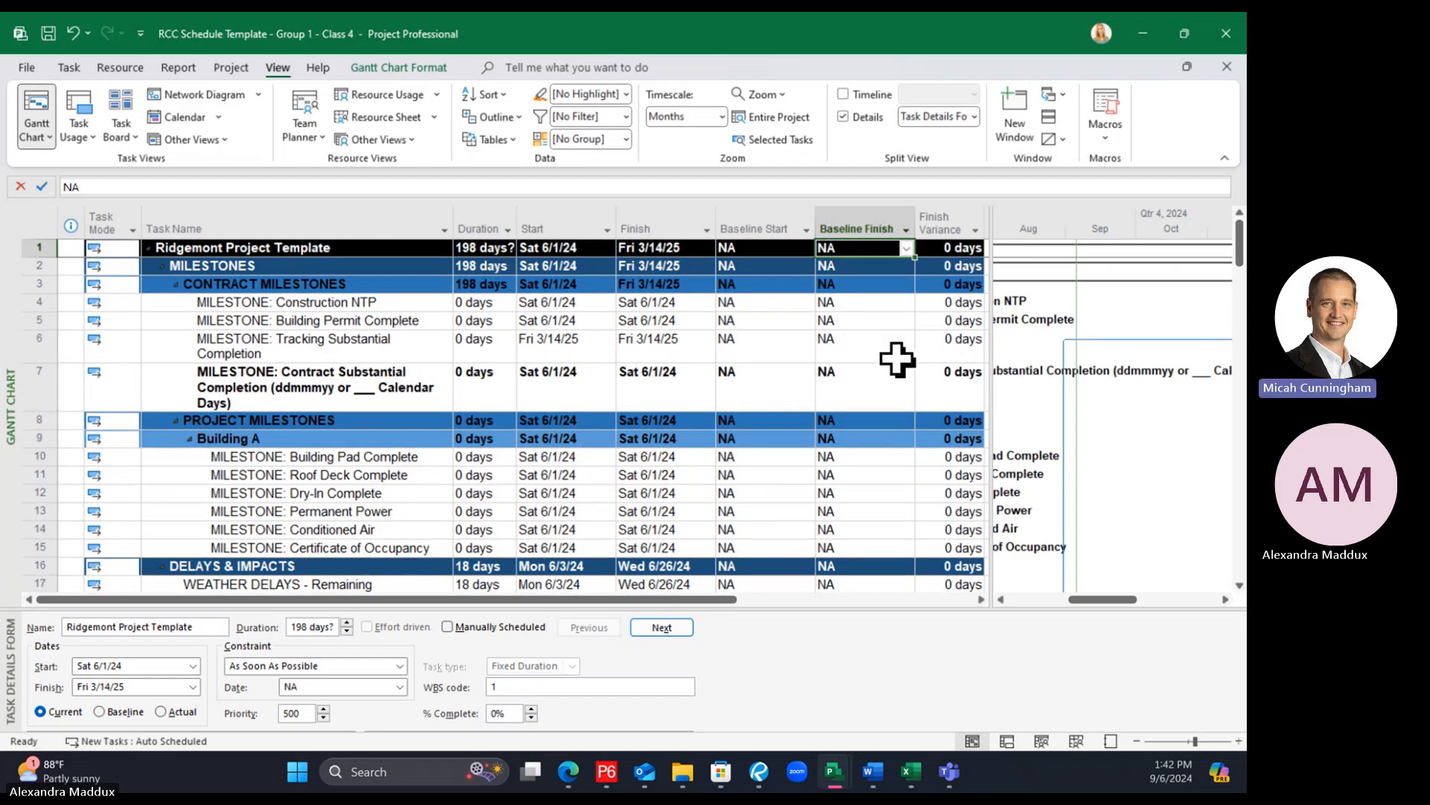
pyautogui.click(675, 350)
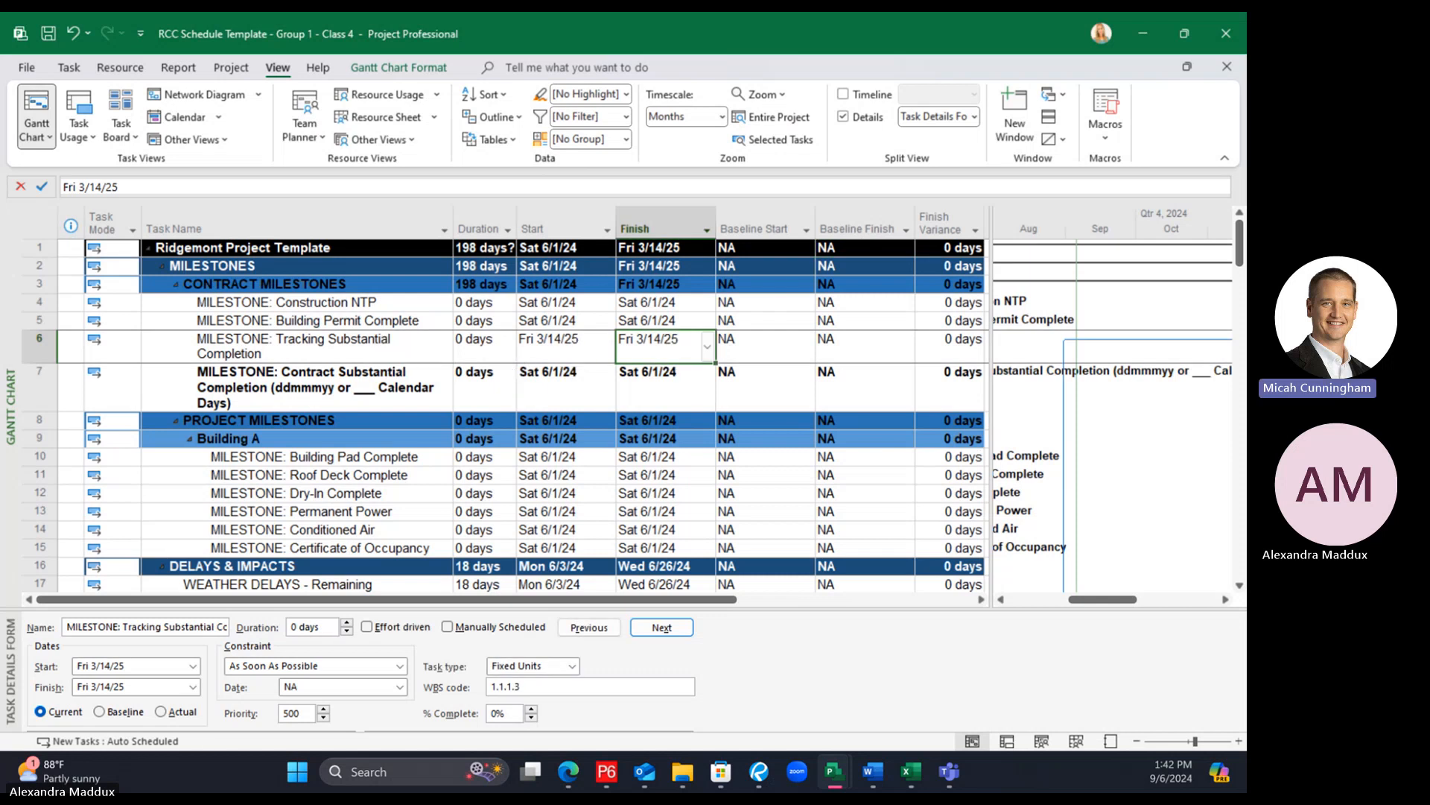
pyautogui.click(365, 351)
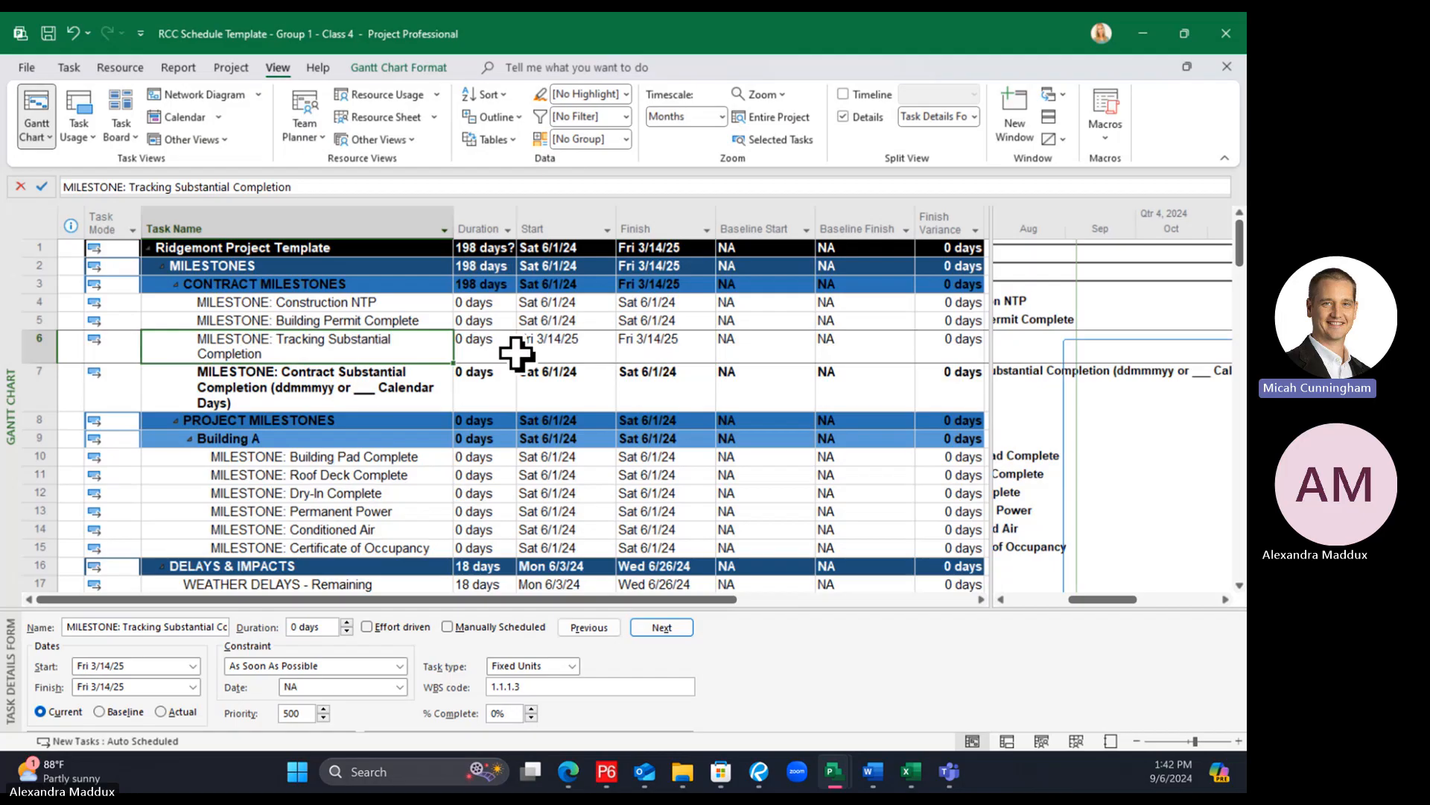
# Rename the contract substantial completion milestone in row 7 to "MILESTONE: Contract Substantial Completion (03-14-2025)"
pyautogui.click(415, 376)
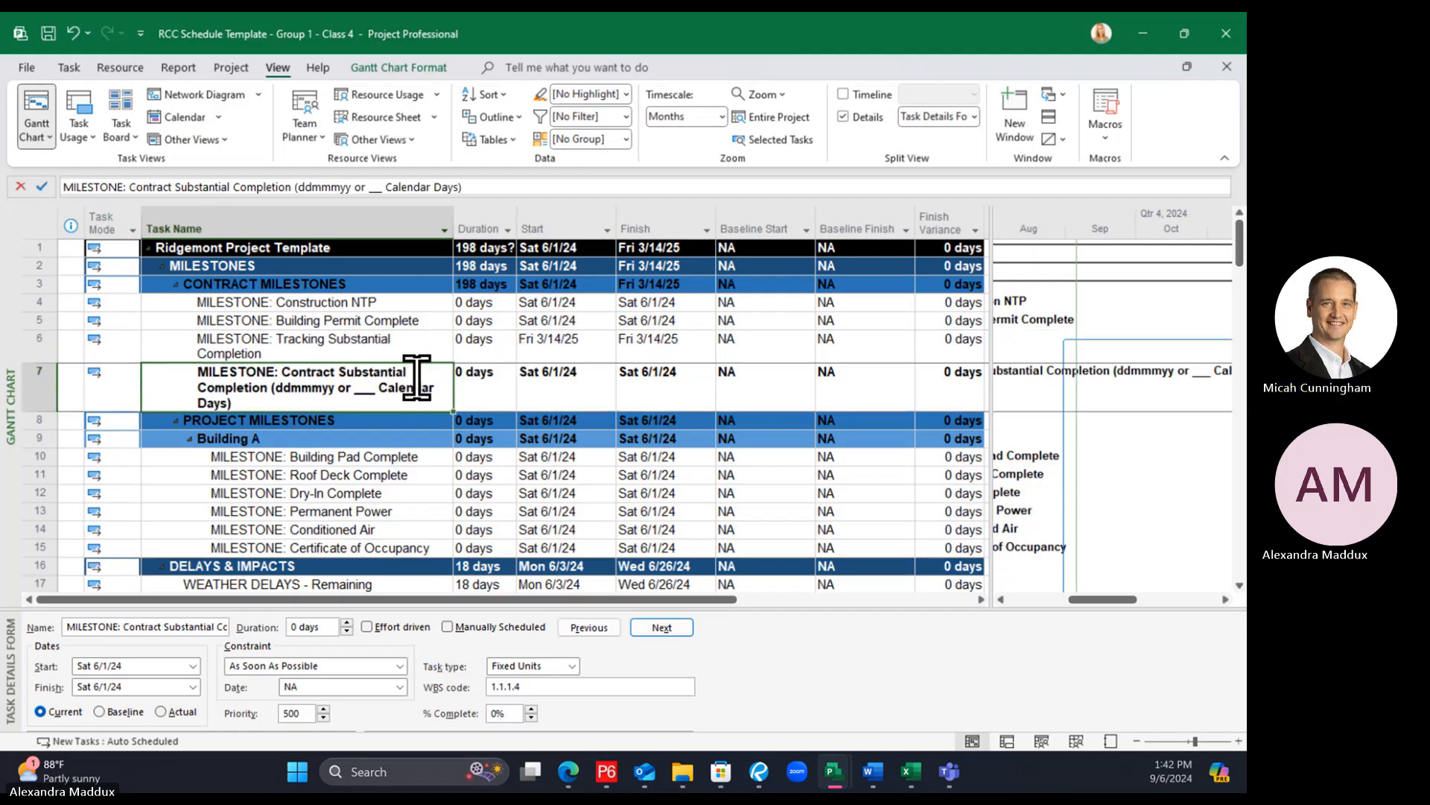
pyautogui.click(415, 339)
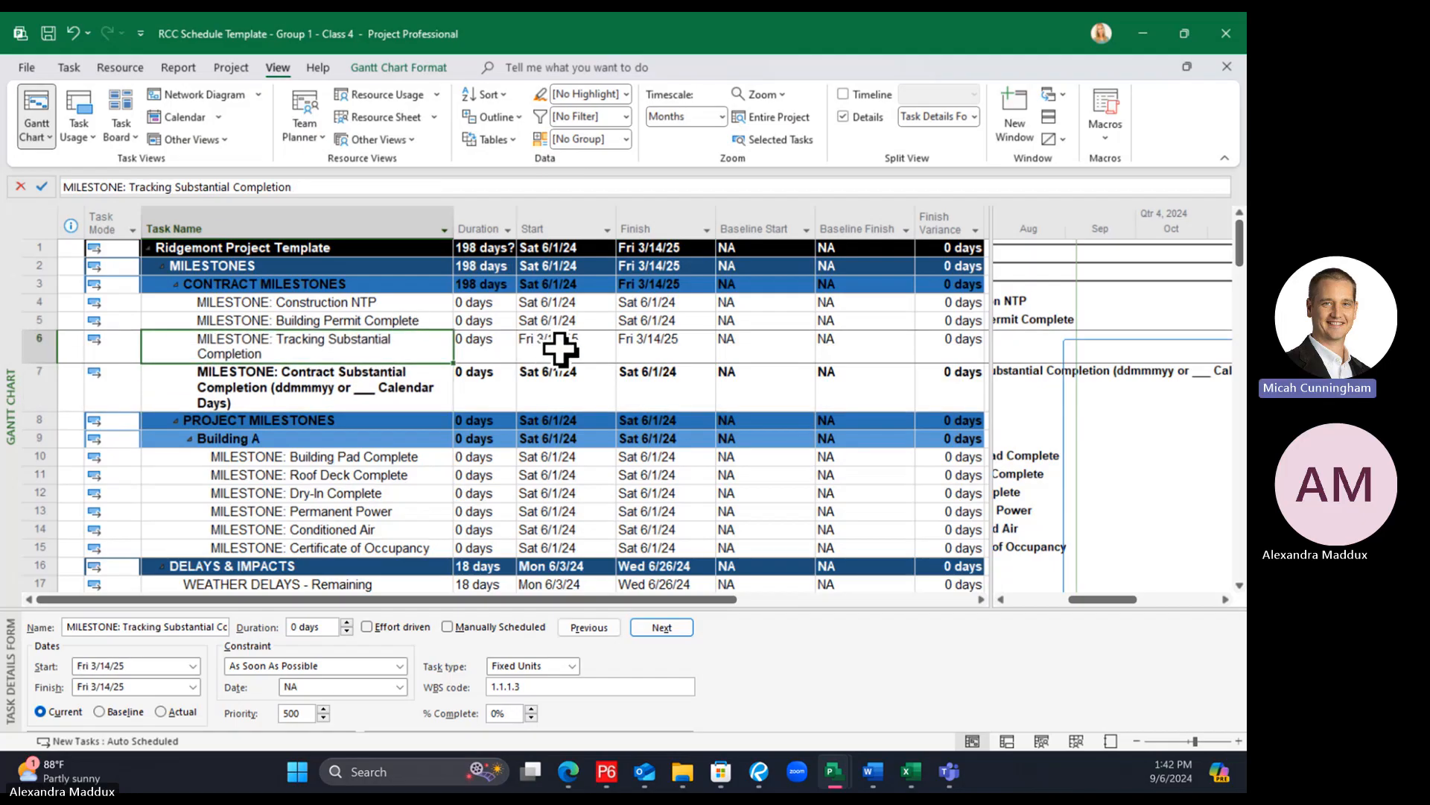
pyautogui.click(376, 387)
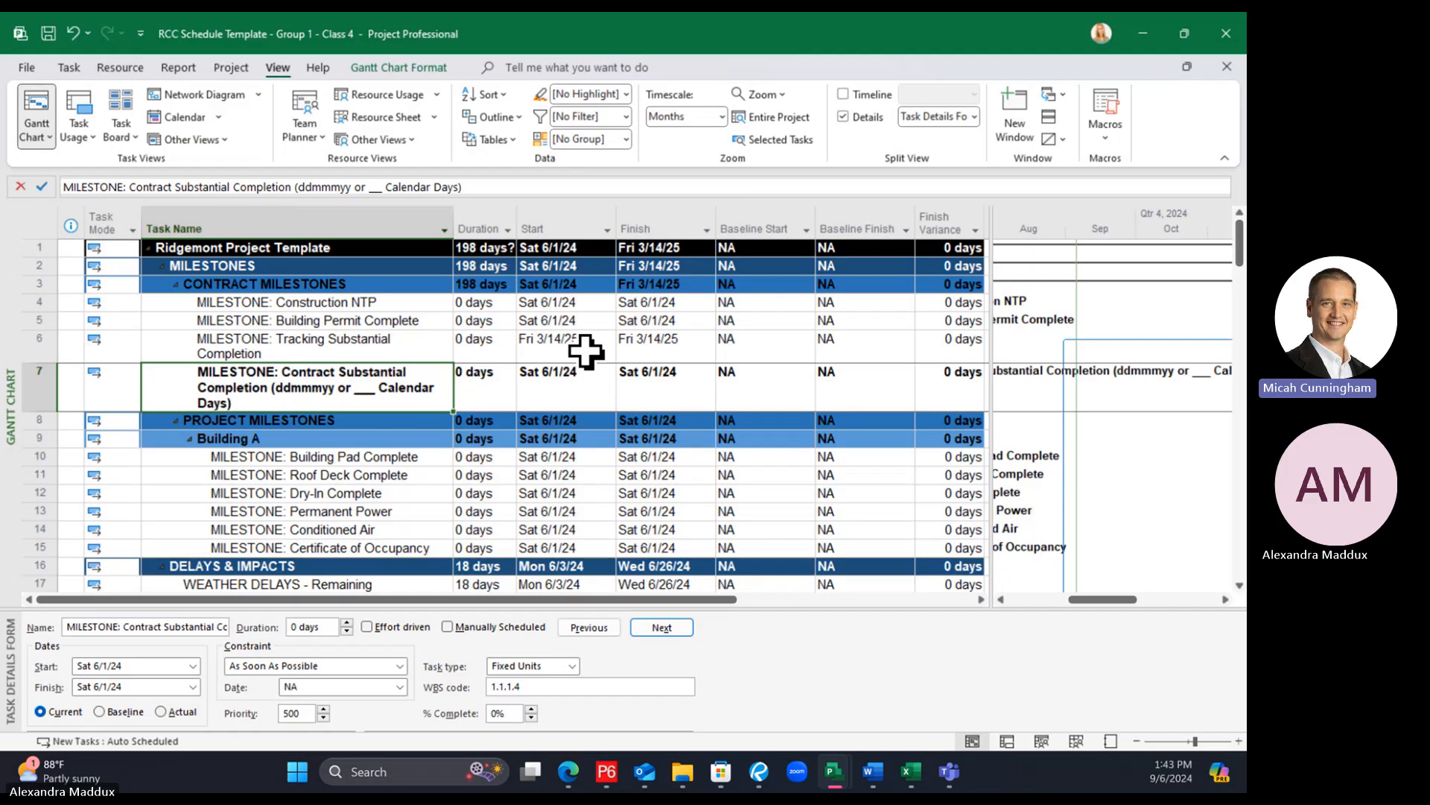
pyautogui.click(559, 405)
pyautogui.click(390, 403)
pyautogui.moveTo(301, 187); pyautogui.dragTo(596, 204)
pyautogui.press('BackSpace')
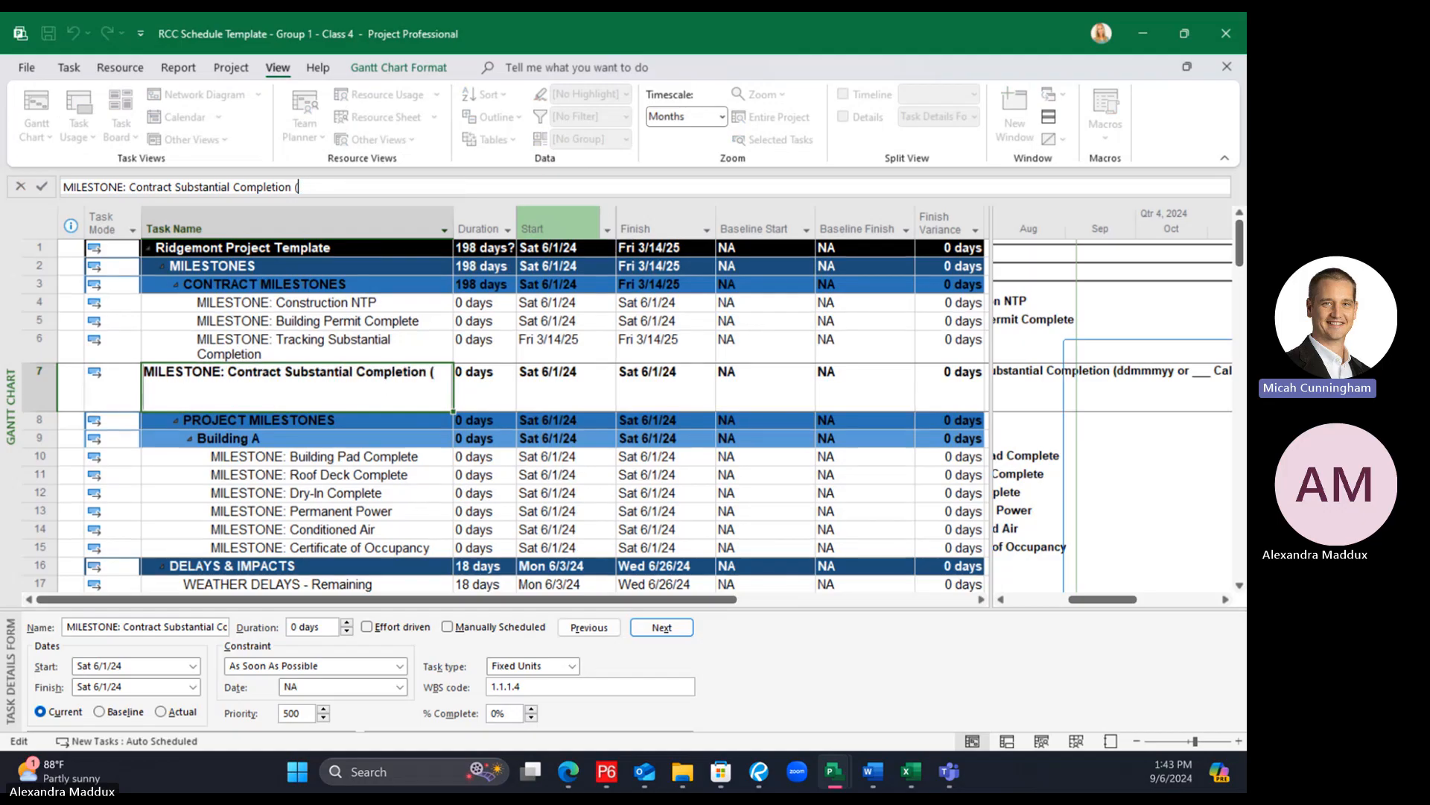
pyautogui.write('03-14-2')
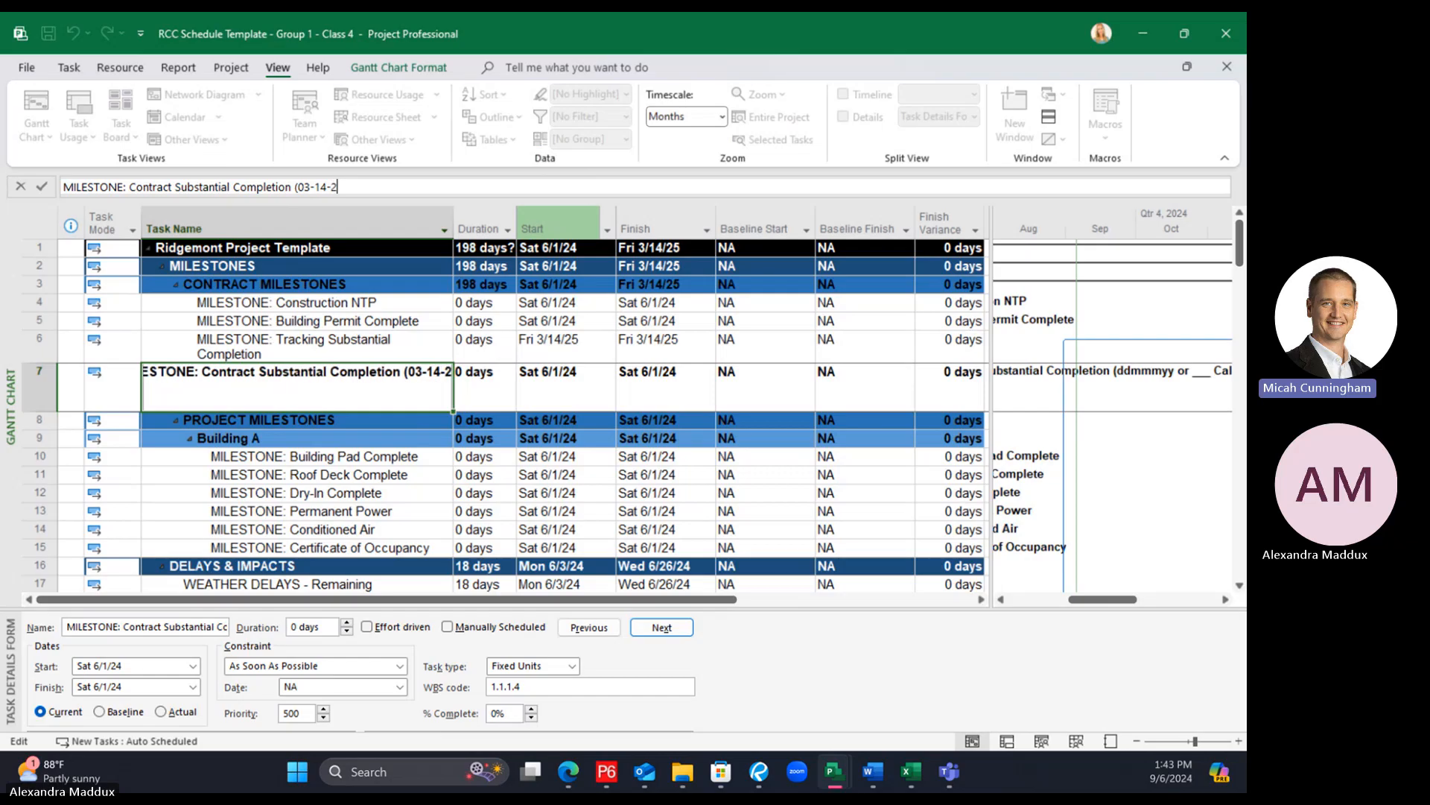
pyautogui.write('025)')
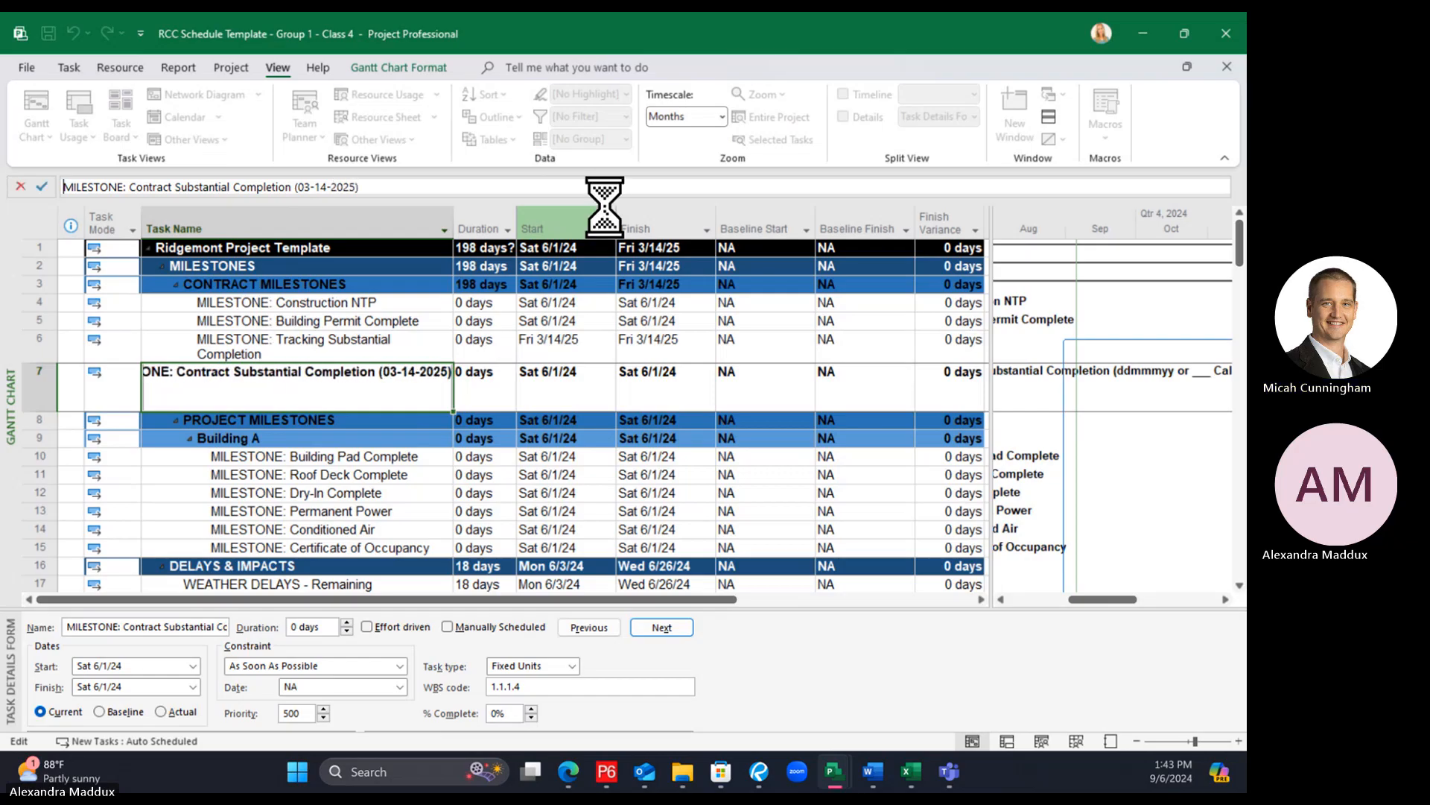
pyautogui.press('Return')
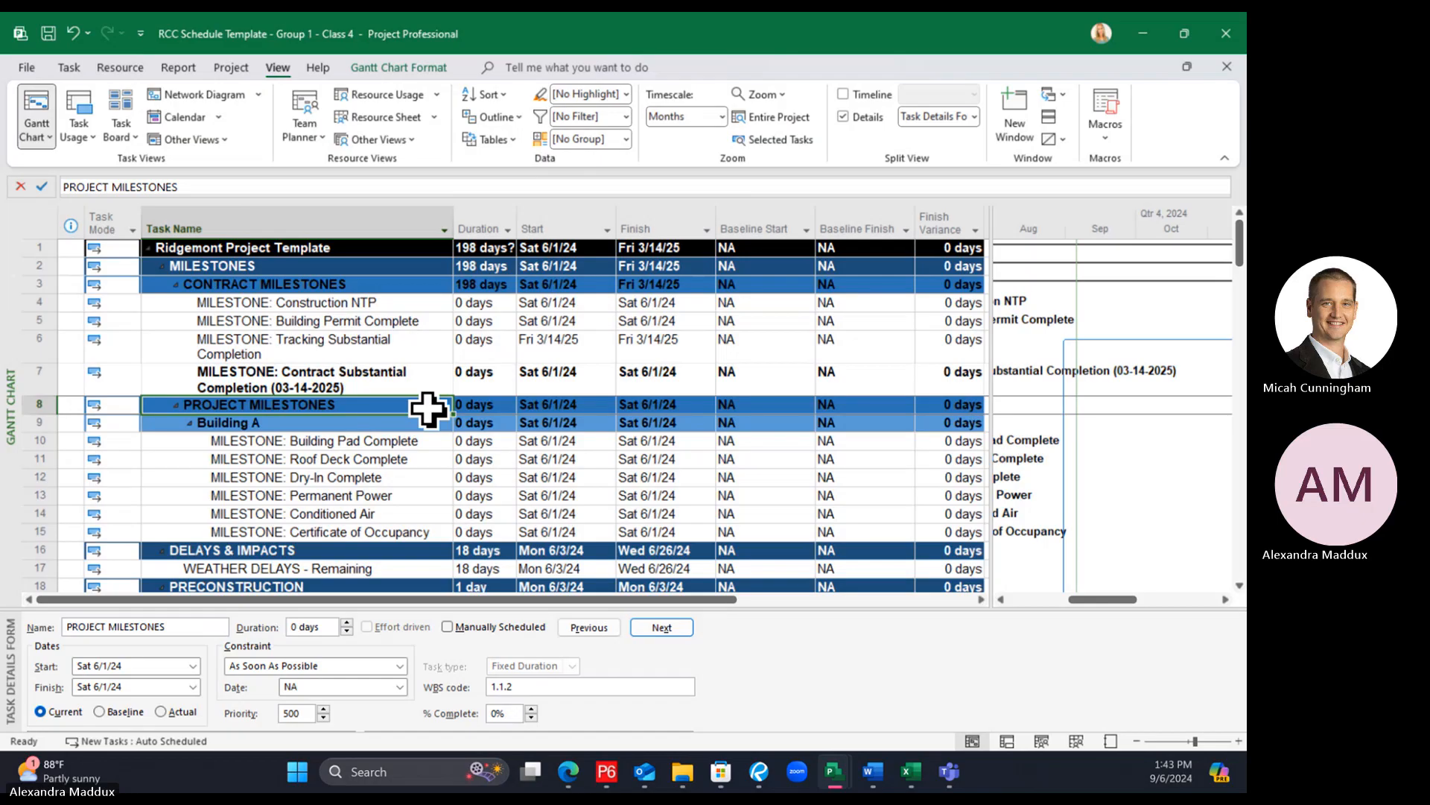
pyautogui.click(578, 381)
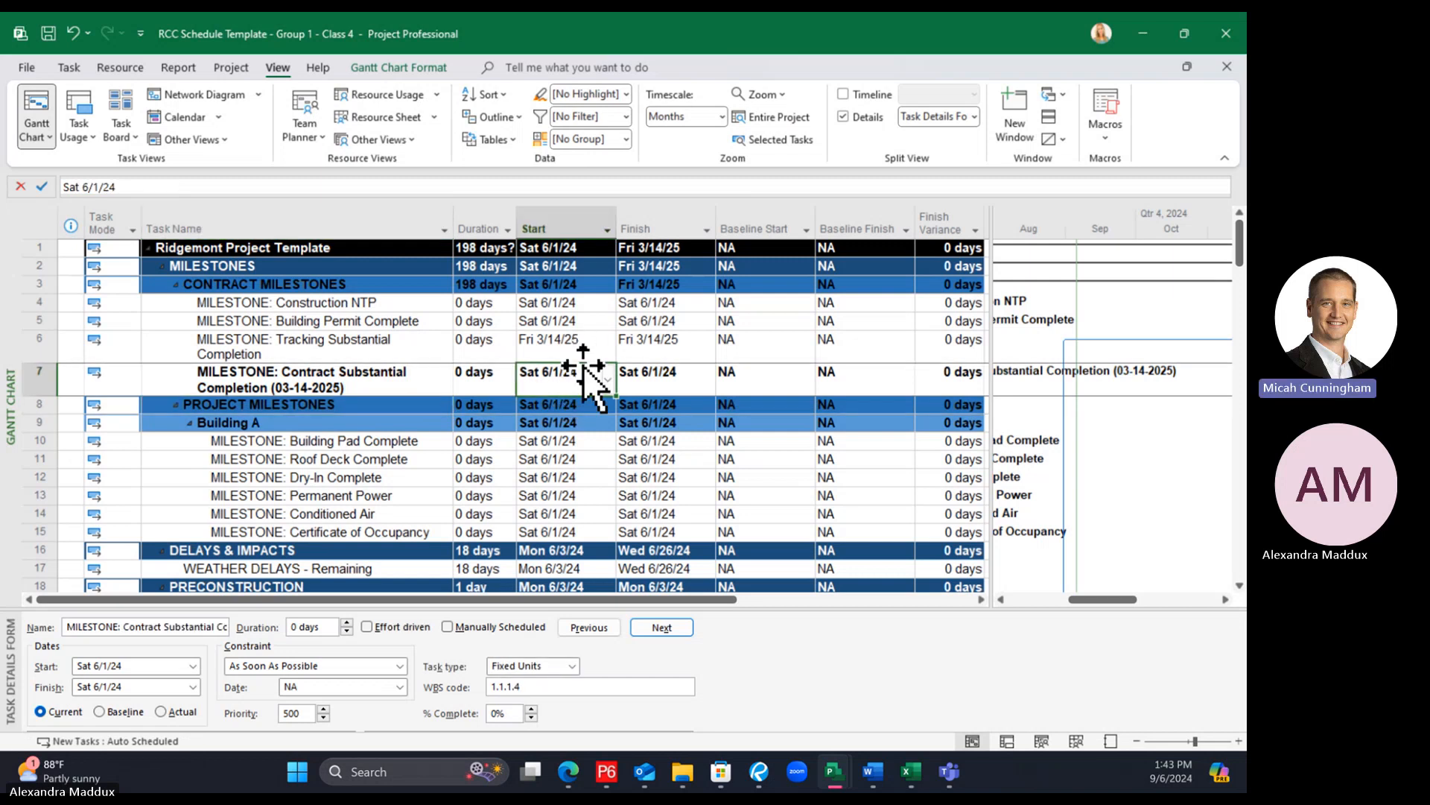
# Examine the WEATHER DELAYS - Remaining task under DELAYS & IMPACTS alongside the Tracking Substantial Completion milestone
pyautogui.click(385, 567)
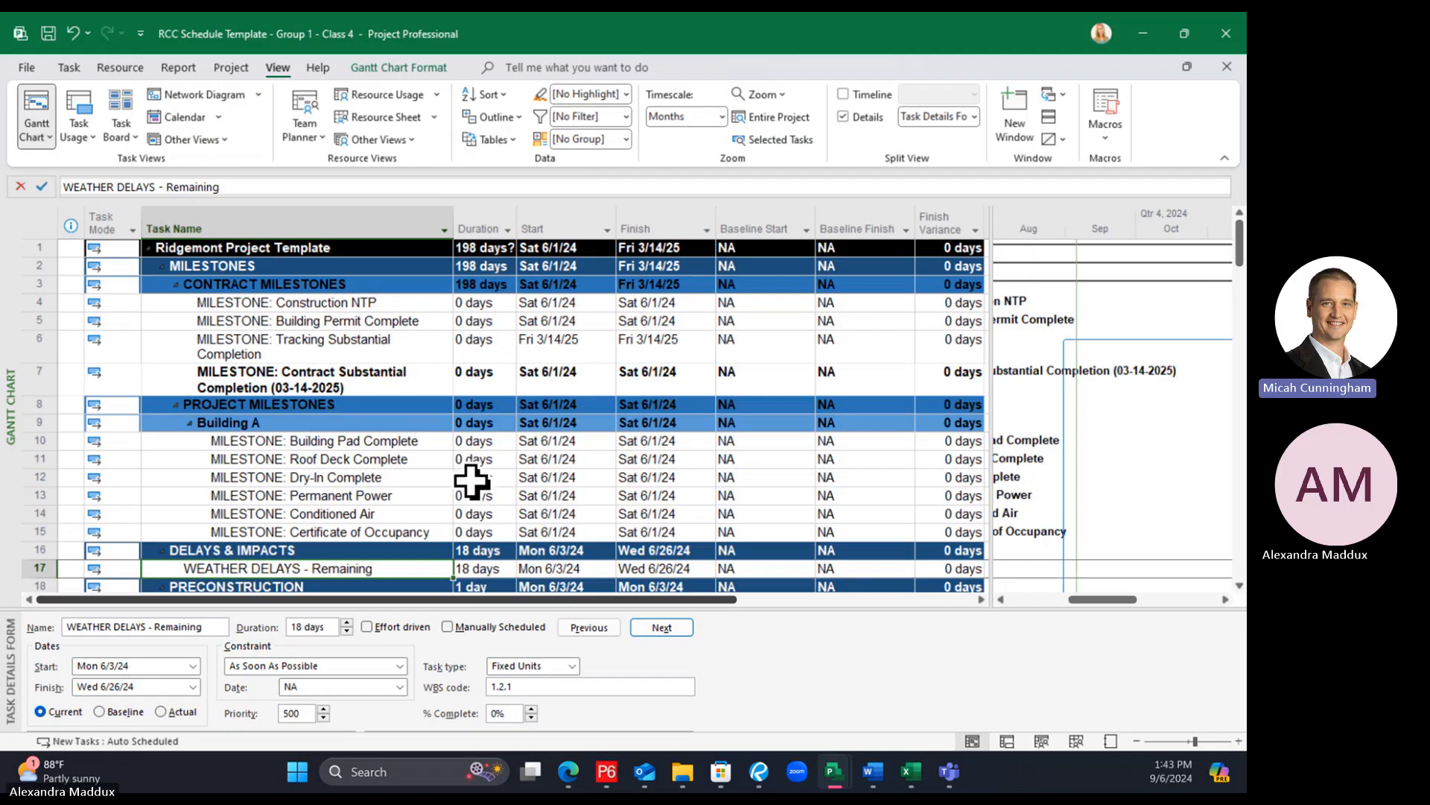
pyautogui.scroll(-1, 470, 481)
pyautogui.click(409, 495)
pyautogui.click(396, 514)
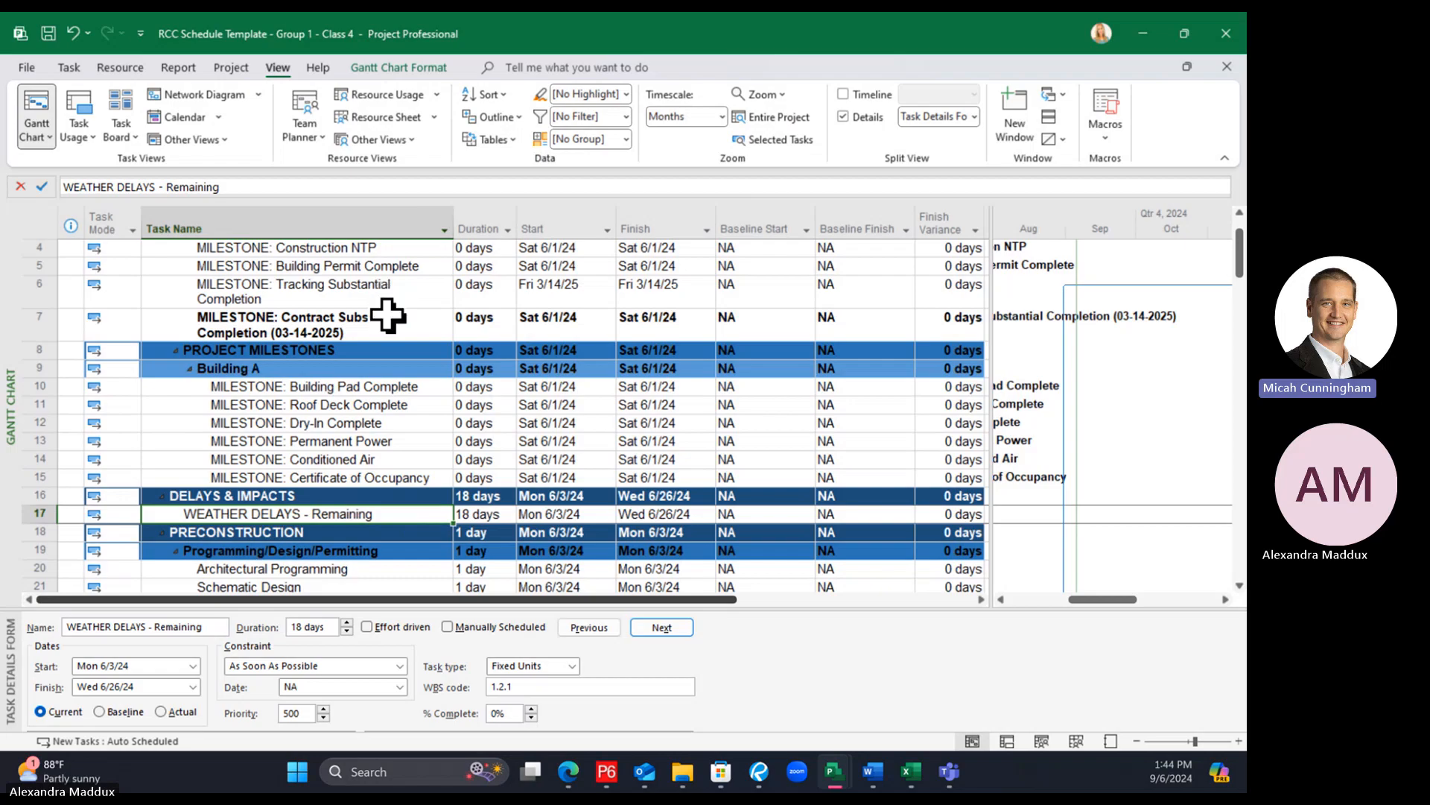
pyautogui.click(341, 492)
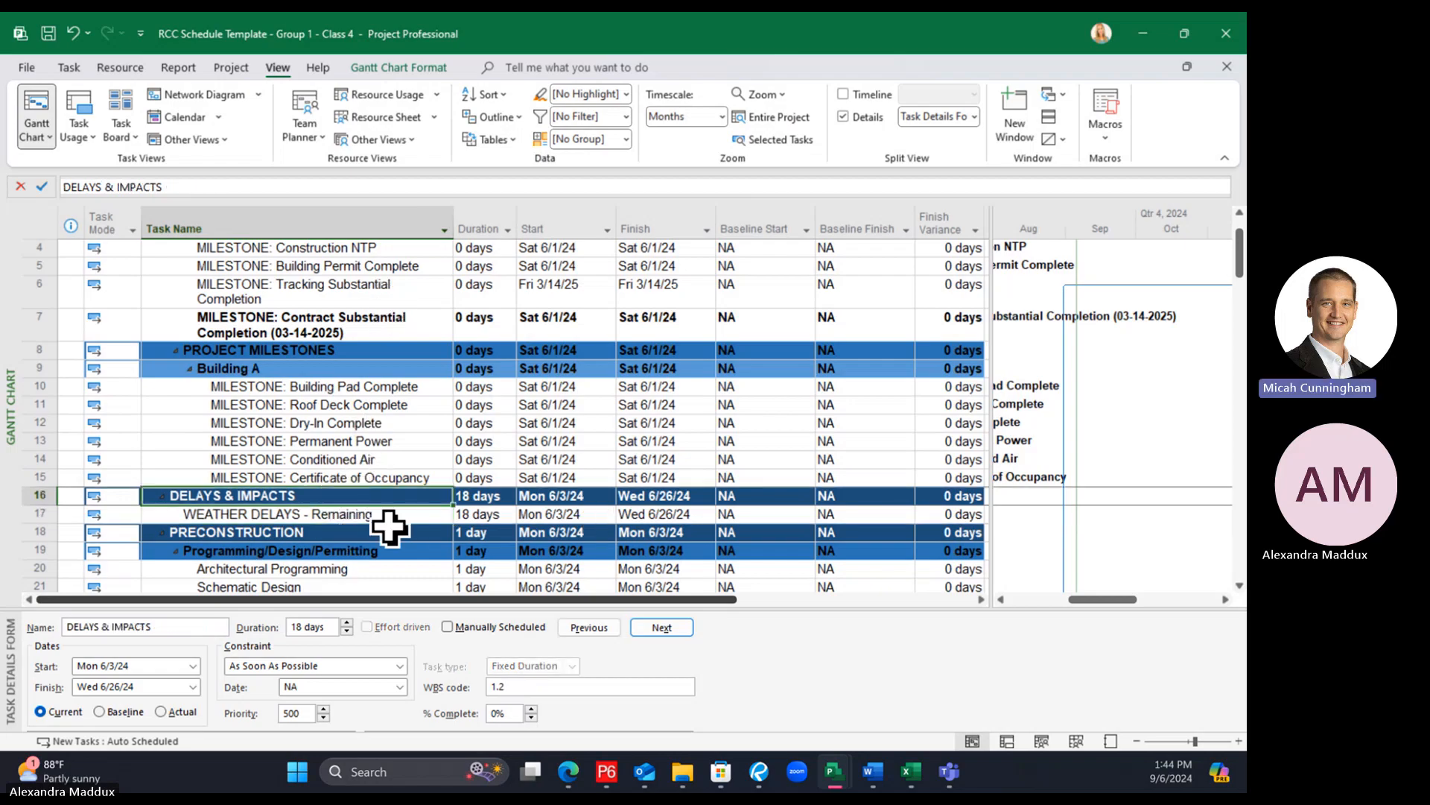
pyautogui.click(342, 514)
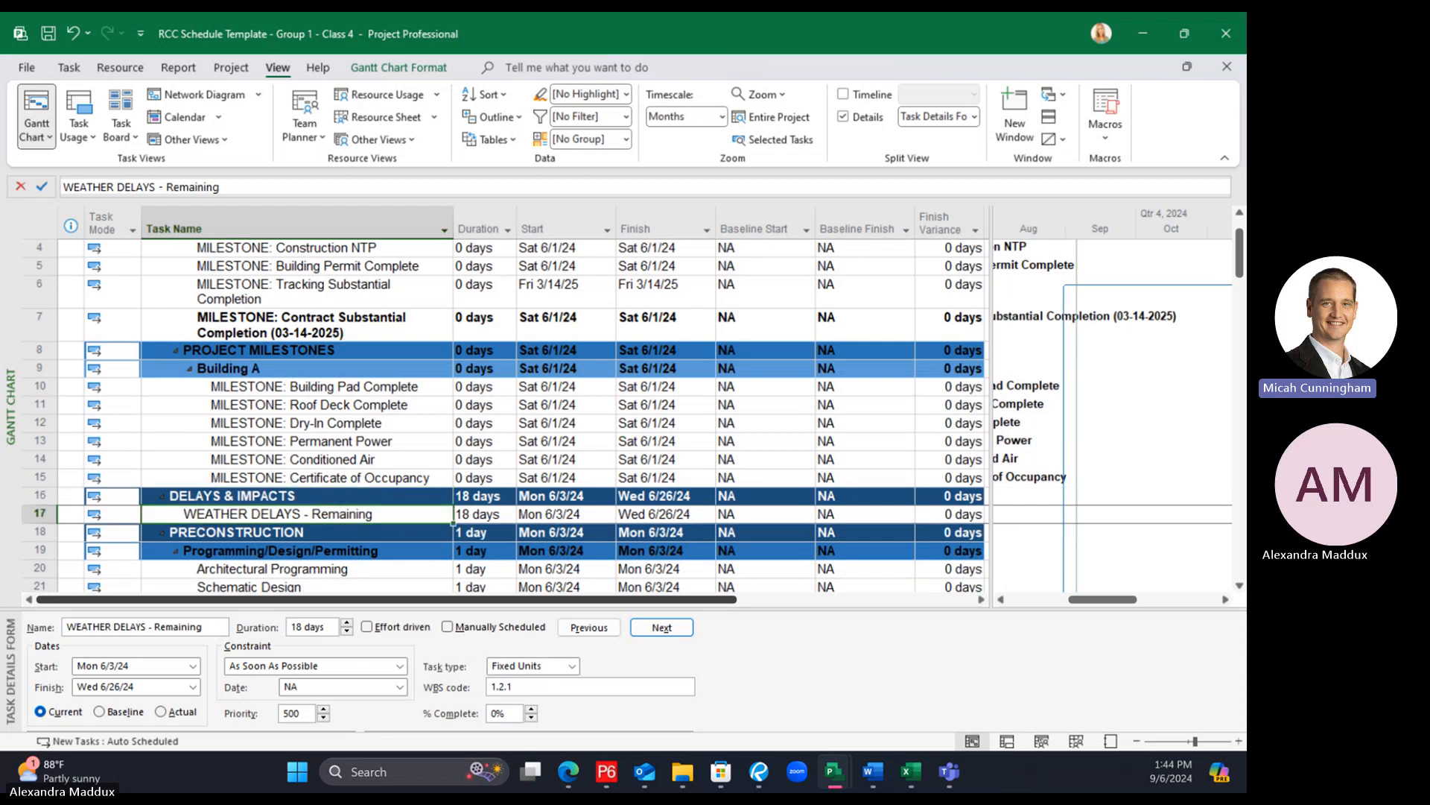
pyautogui.click(324, 551)
pyautogui.click(310, 514)
pyautogui.click(296, 293)
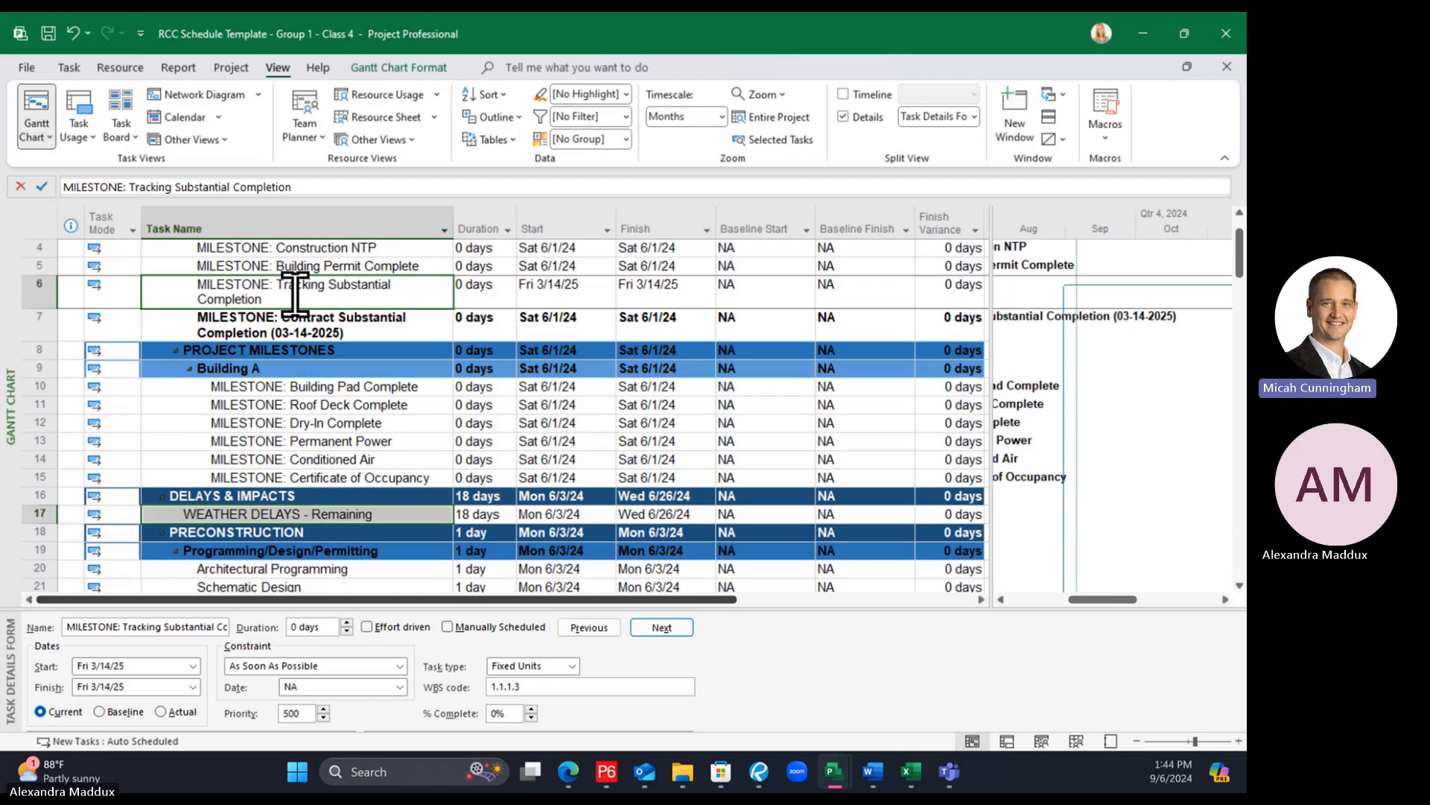
pyautogui.click(67, 65)
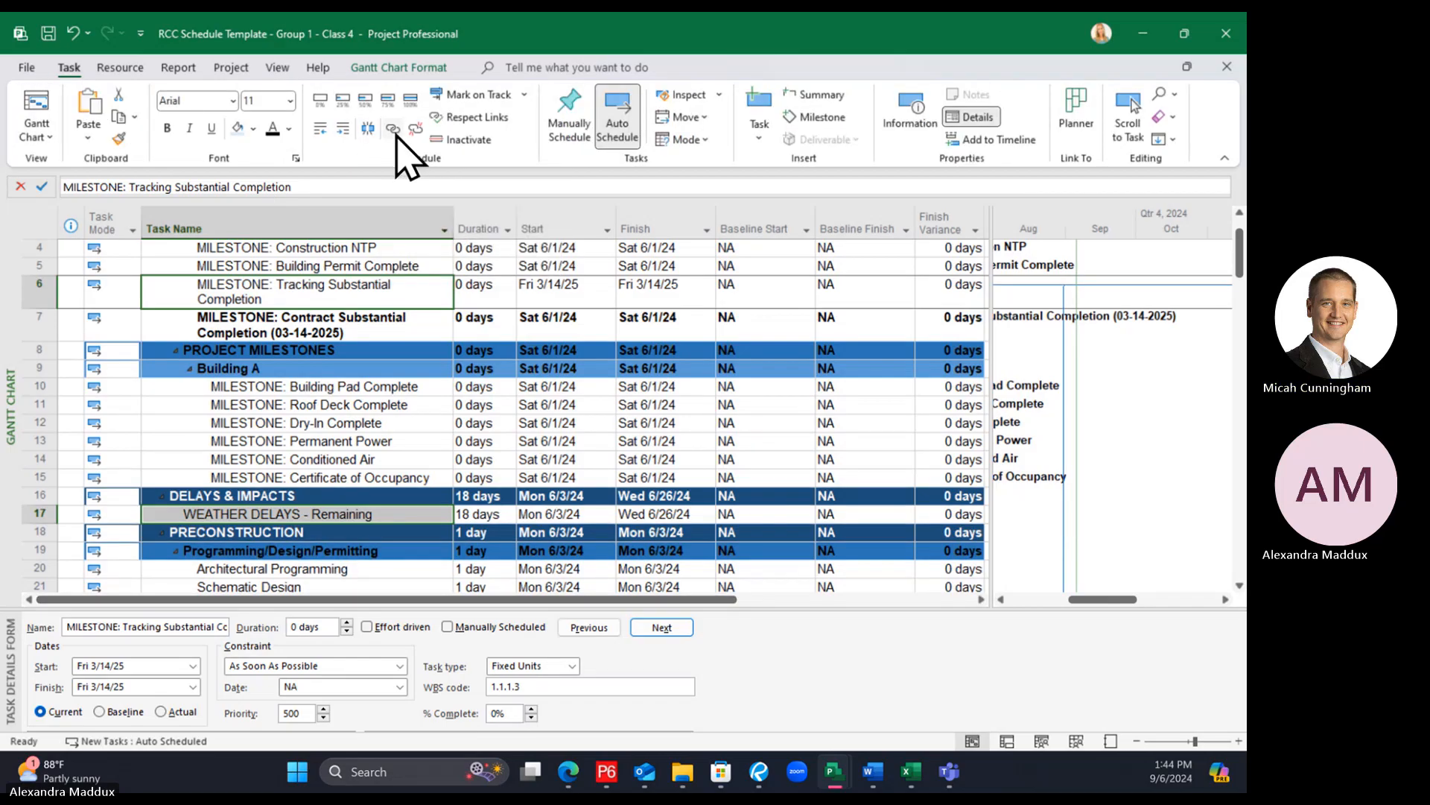
pyautogui.click(381, 498)
pyautogui.click(365, 513)
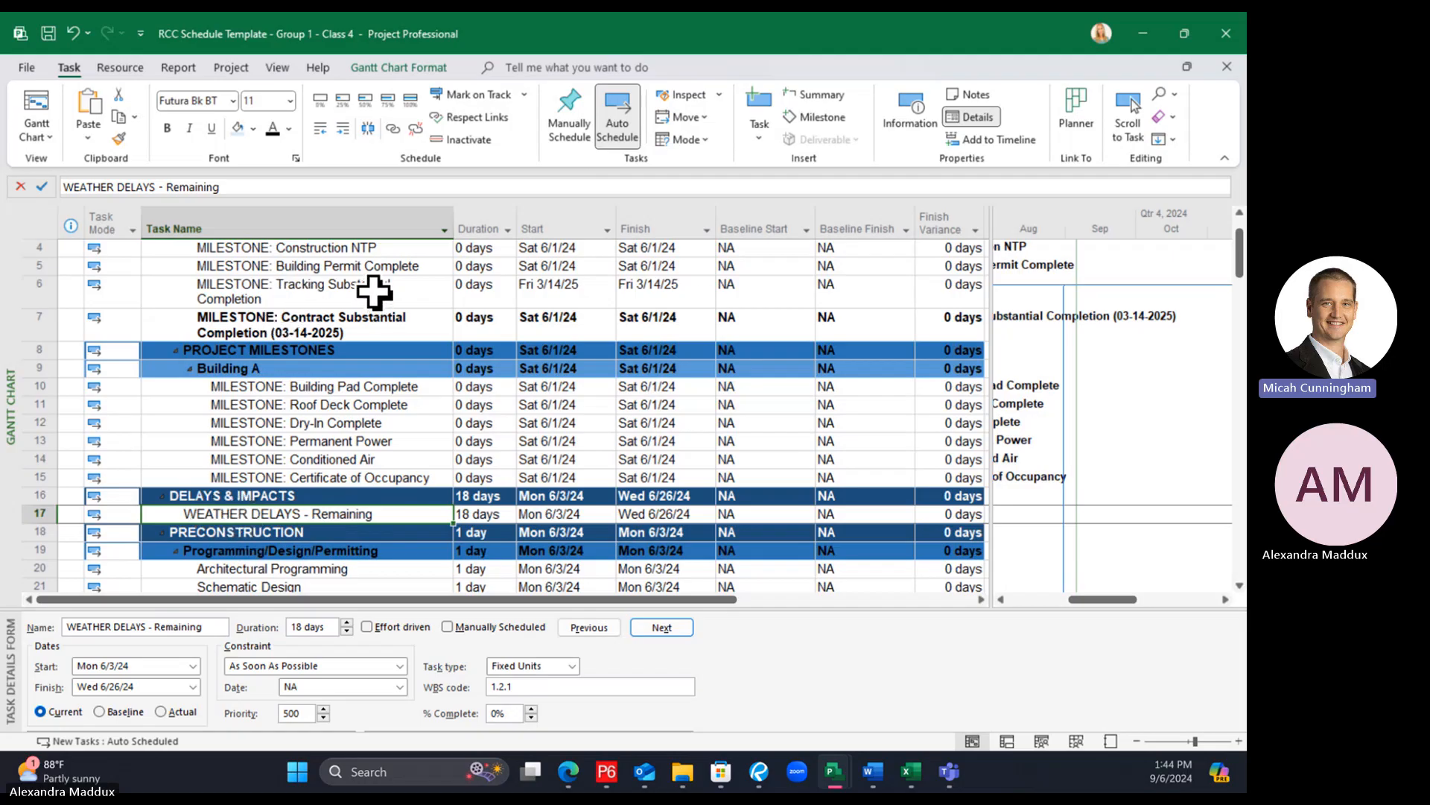
pyautogui.click(277, 298)
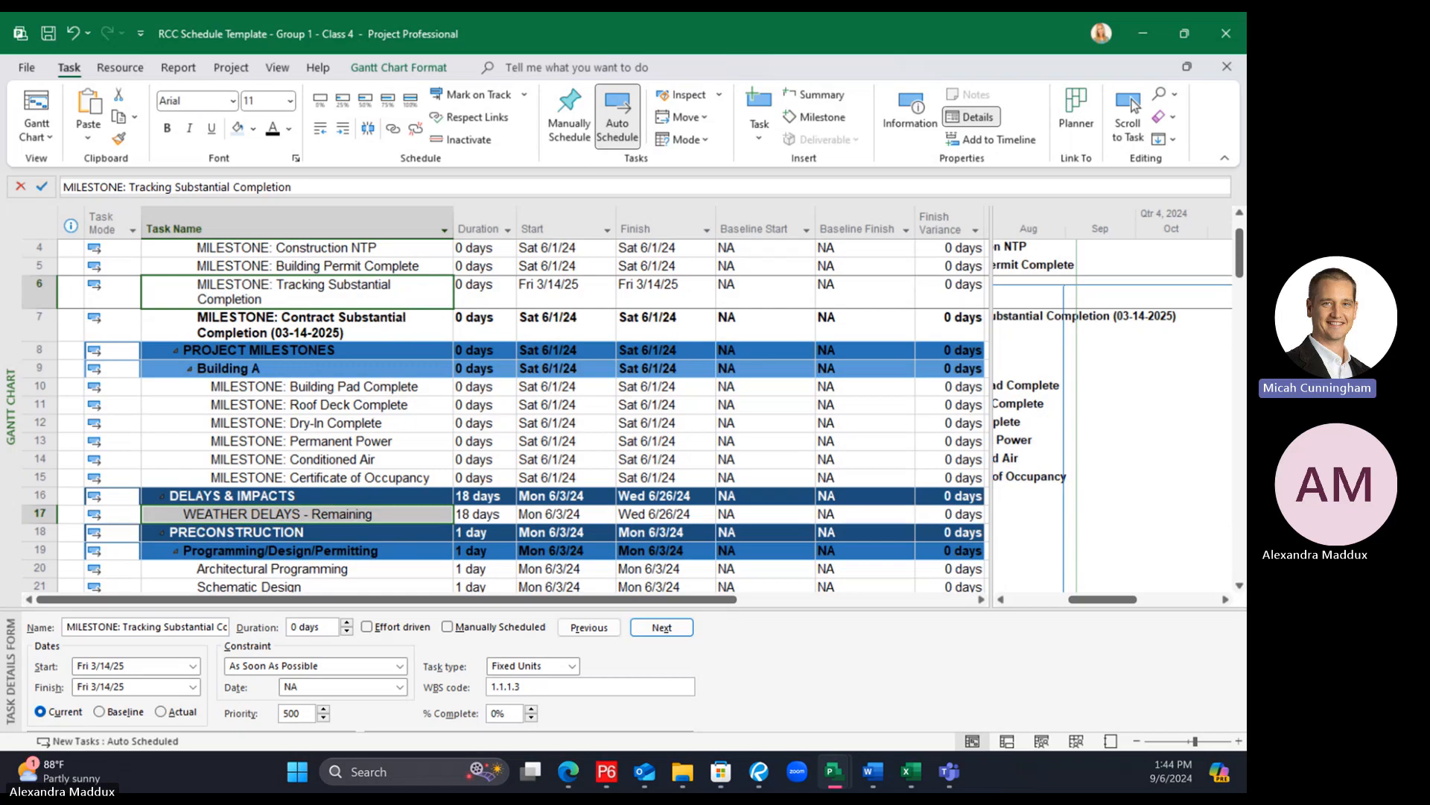
pyautogui.click(369, 495)
pyautogui.click(383, 514)
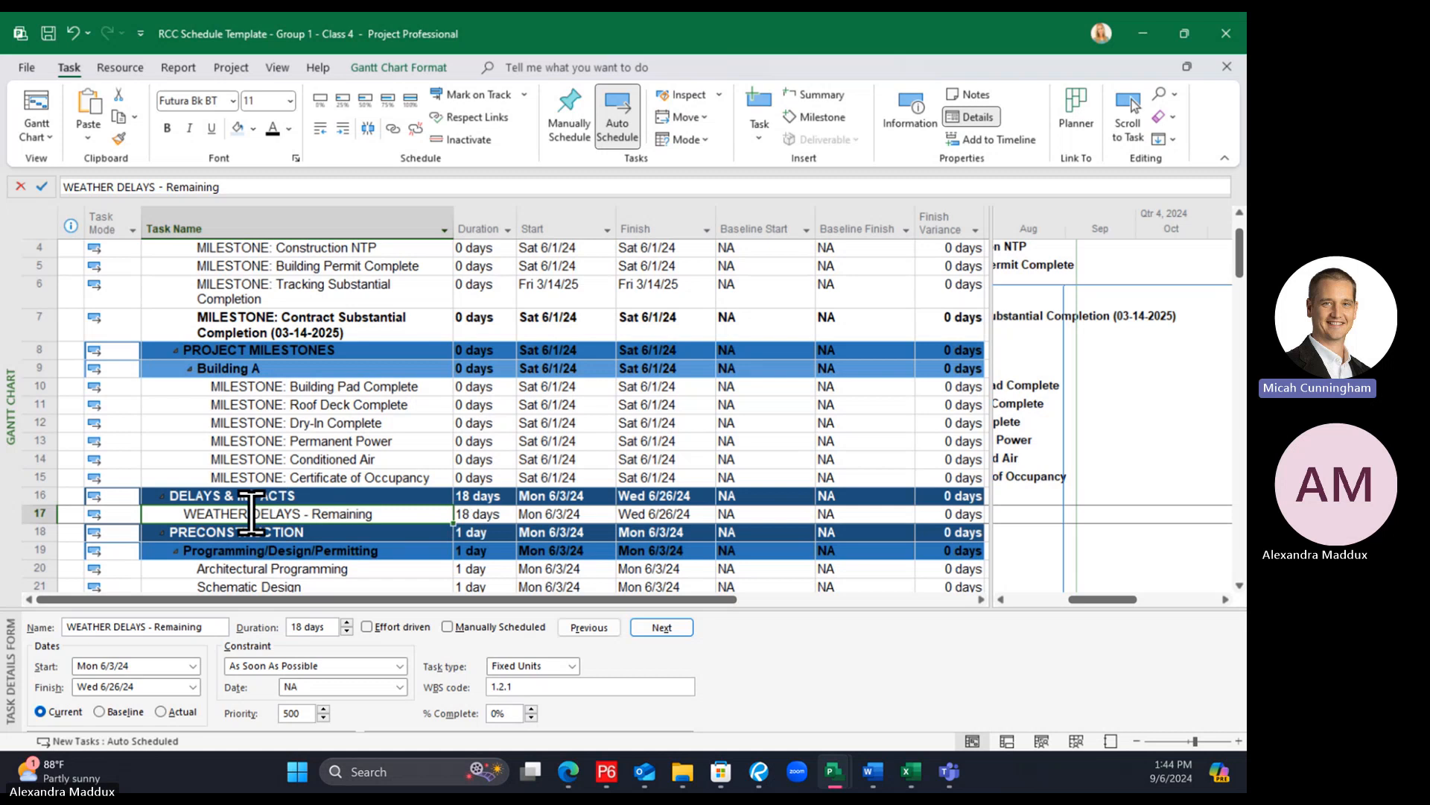
pyautogui.click(359, 495)
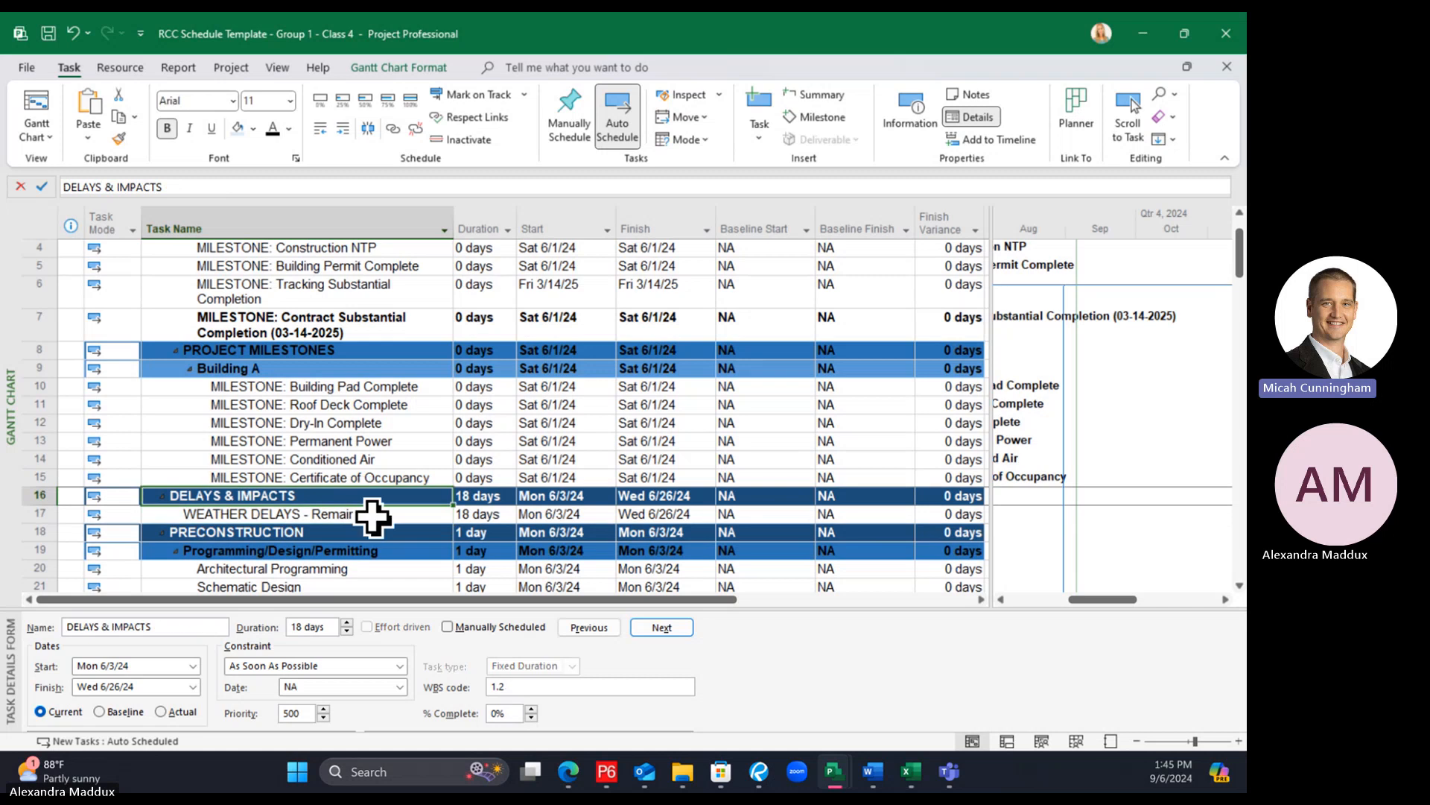
pyautogui.click(373, 517)
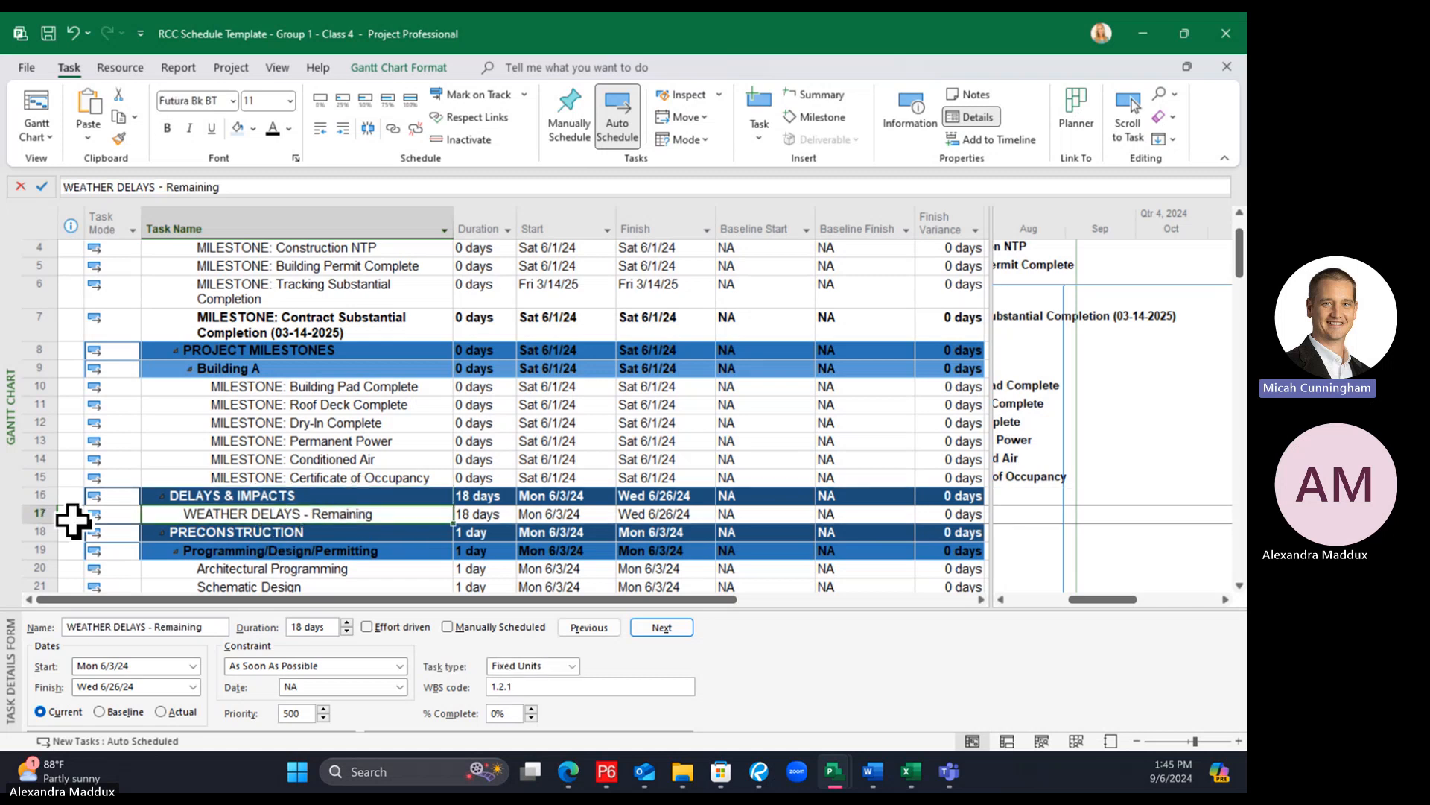
# Enlarge the task details form to show the predecessor and successor lists, and display the details of the Landscaping task
pyautogui.click(508, 609)
pyautogui.moveTo(508, 609); pyautogui.dragTo(504, 516)
pyautogui.scroll(-5, 415, 374)
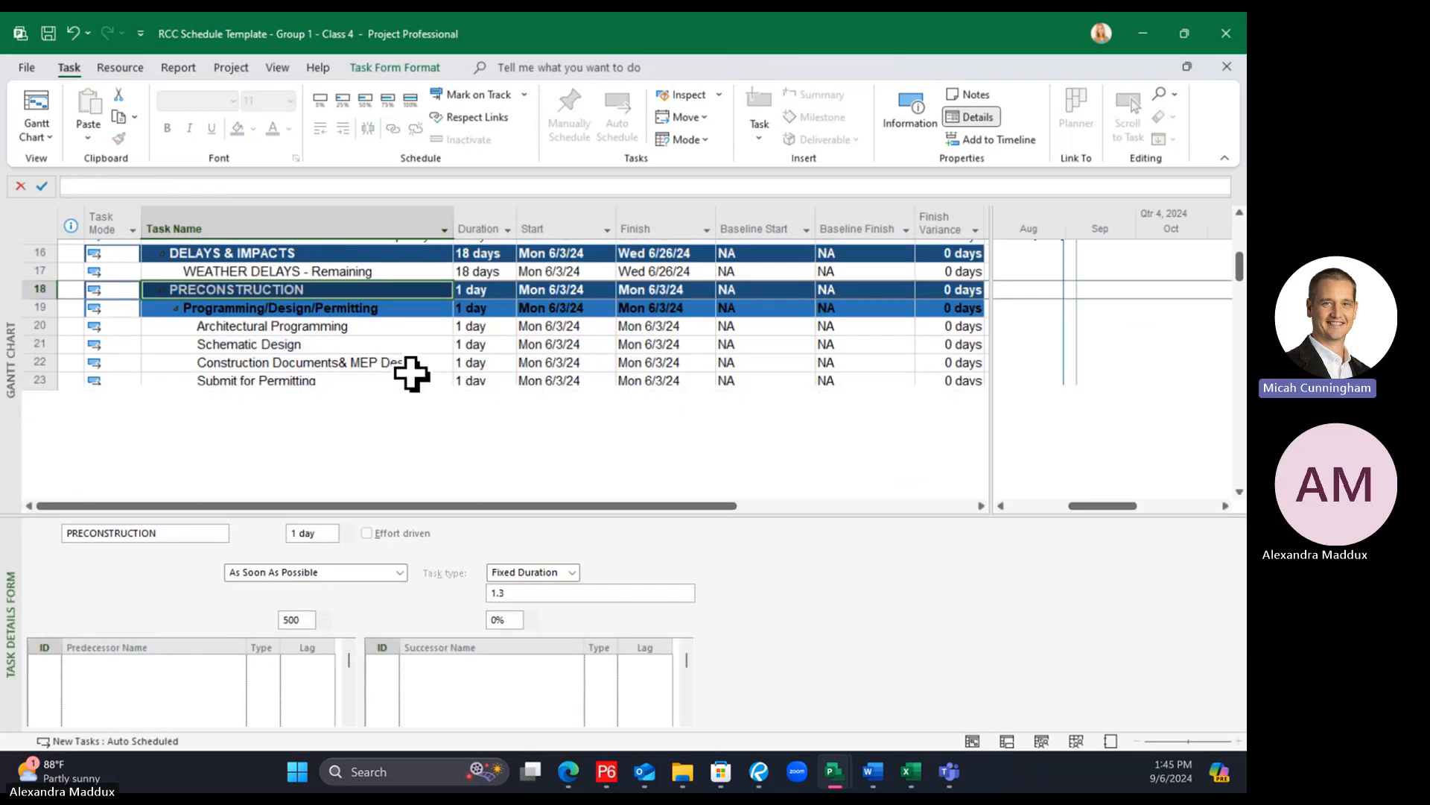
pyautogui.click(372, 362)
pyautogui.scroll(2, 365, 358)
pyautogui.scroll(-5, 403, 428)
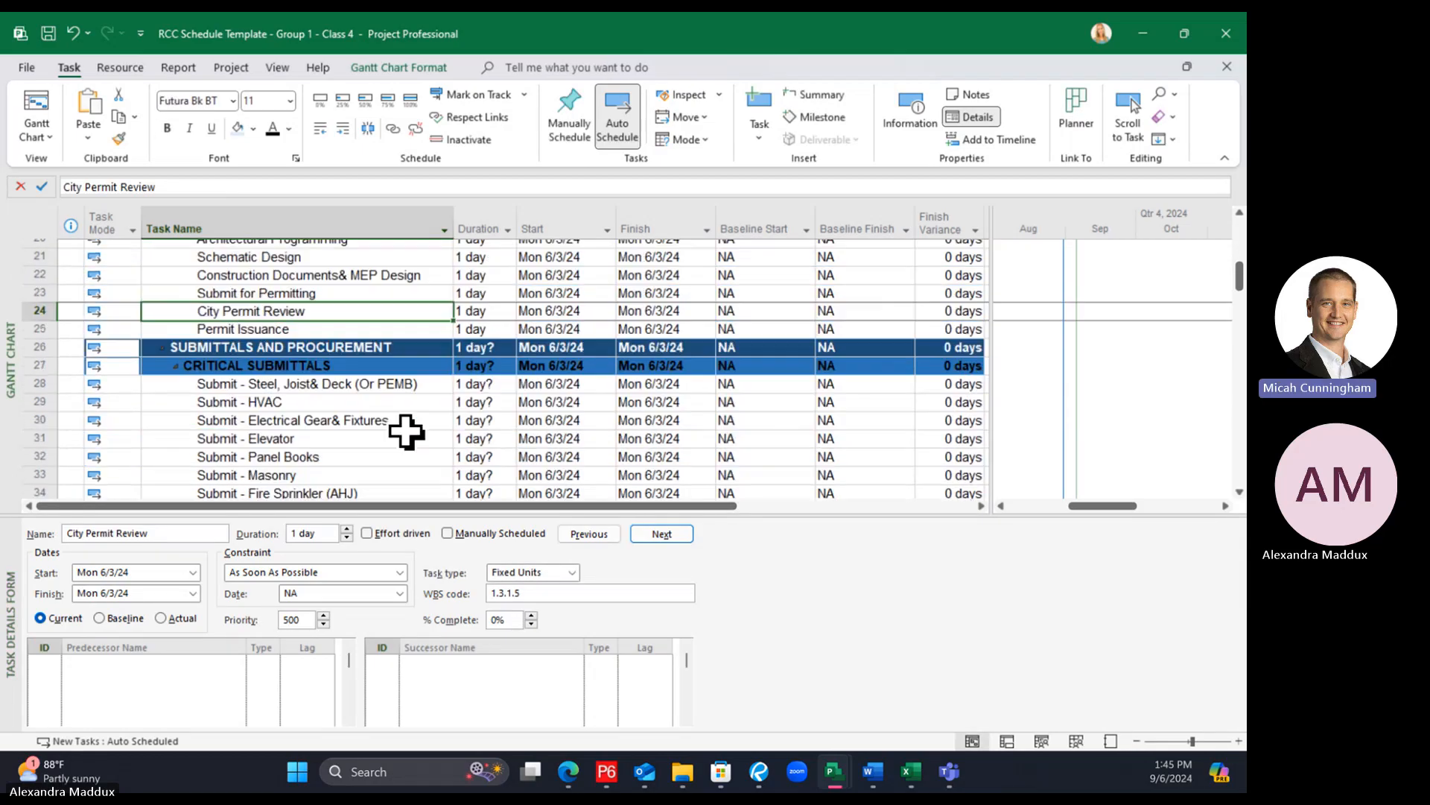
pyautogui.scroll(-11, 402, 429)
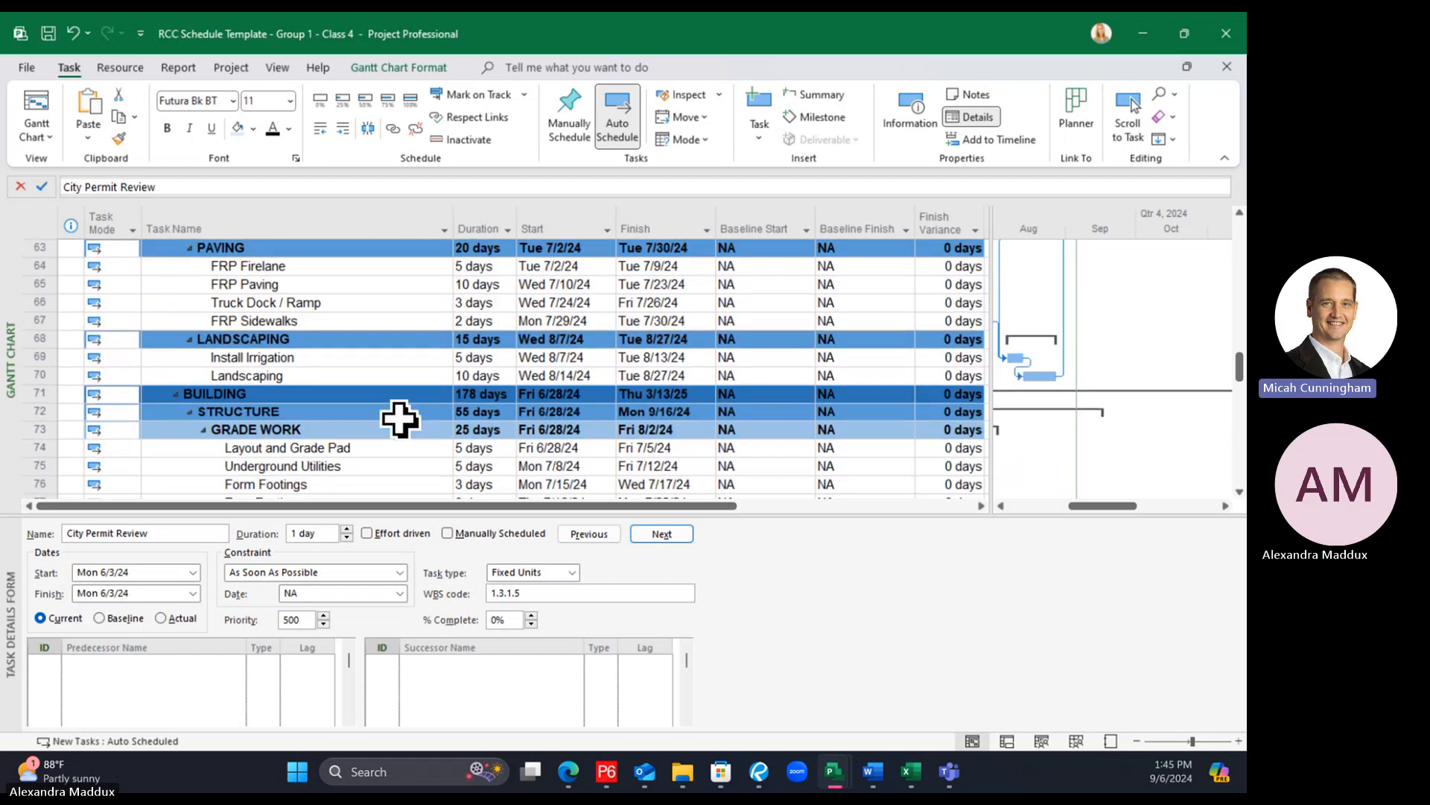
pyautogui.click(342, 375)
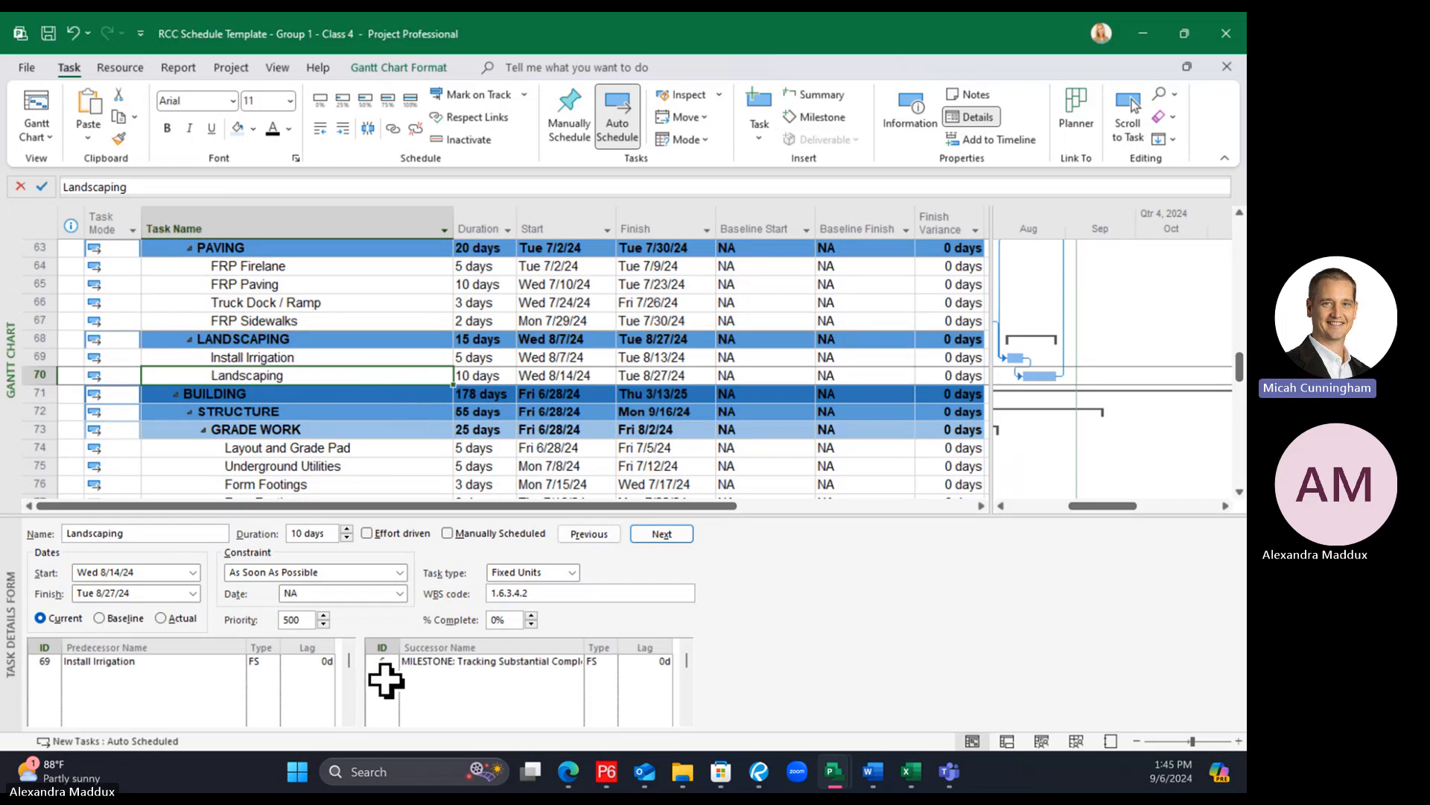
pyautogui.moveTo(437, 513); pyautogui.dragTo(441, 477)
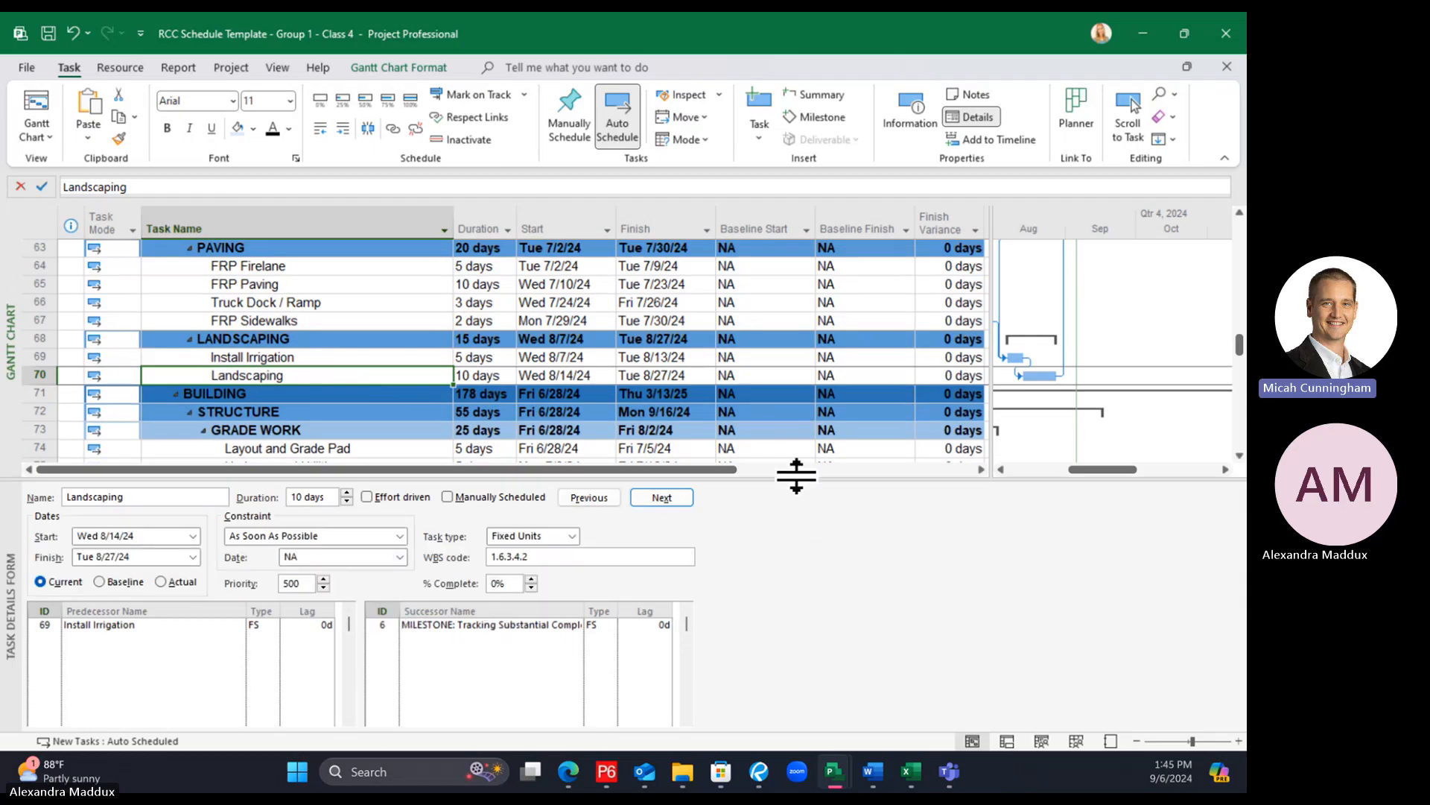
pyautogui.moveTo(797, 475)
pyautogui.mouseDown()
pyautogui.moveTo(795, 432)
pyautogui.moveTo(795, 463)
pyautogui.mouseUp()
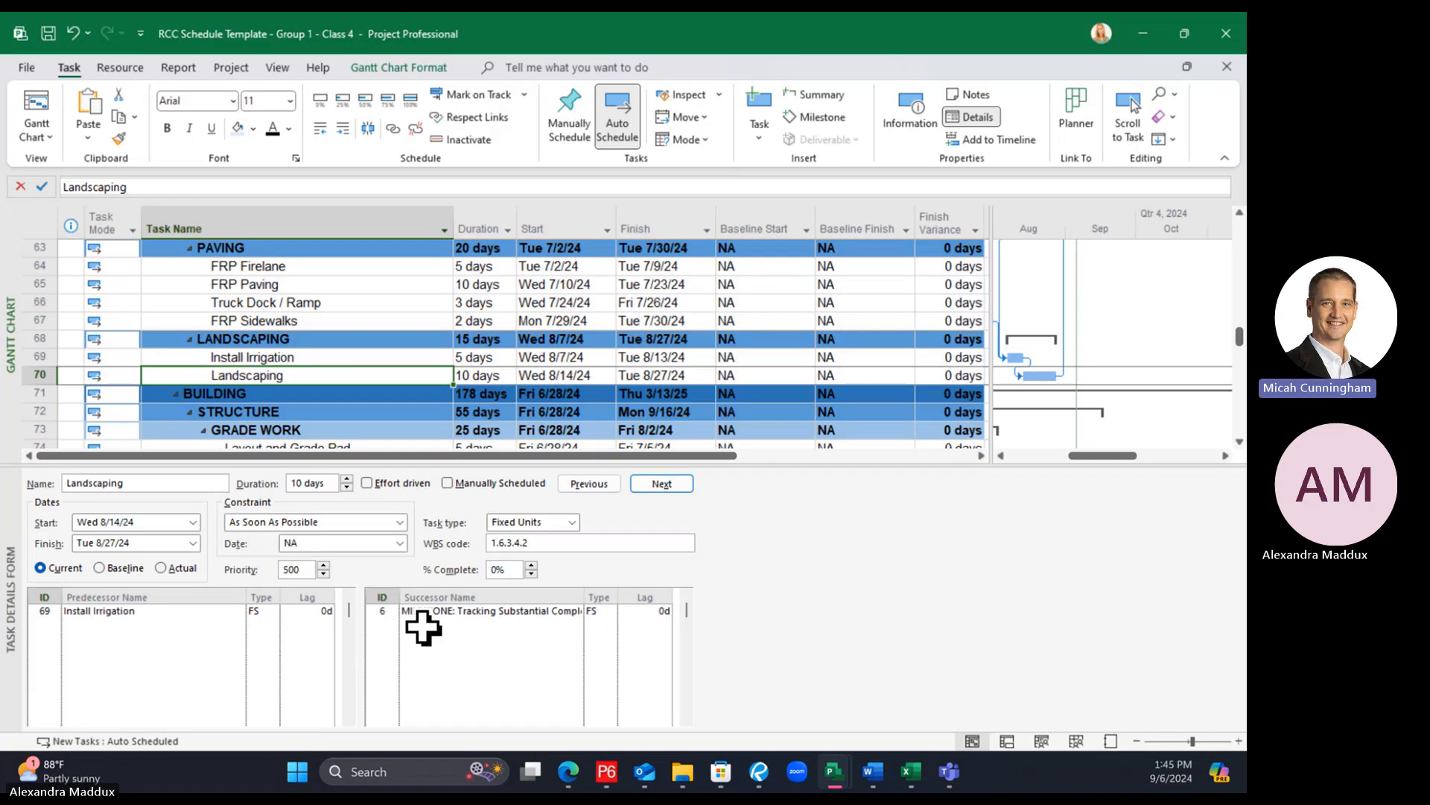
# Add task 17, WEATHER DELAYS - Remaining, as a successor of the Landscaping task and apply the change
pyautogui.click(382, 628)
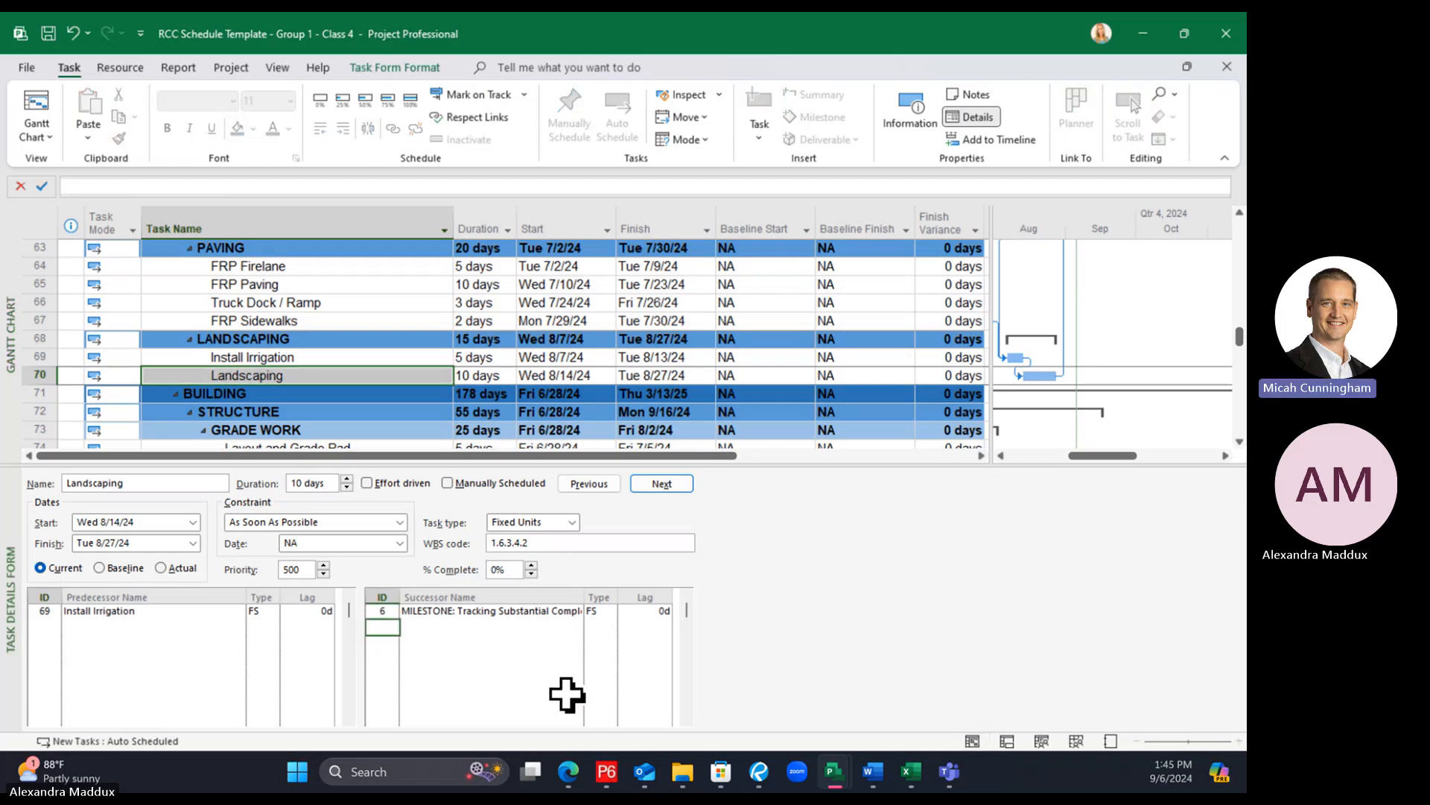
pyautogui.write('17')
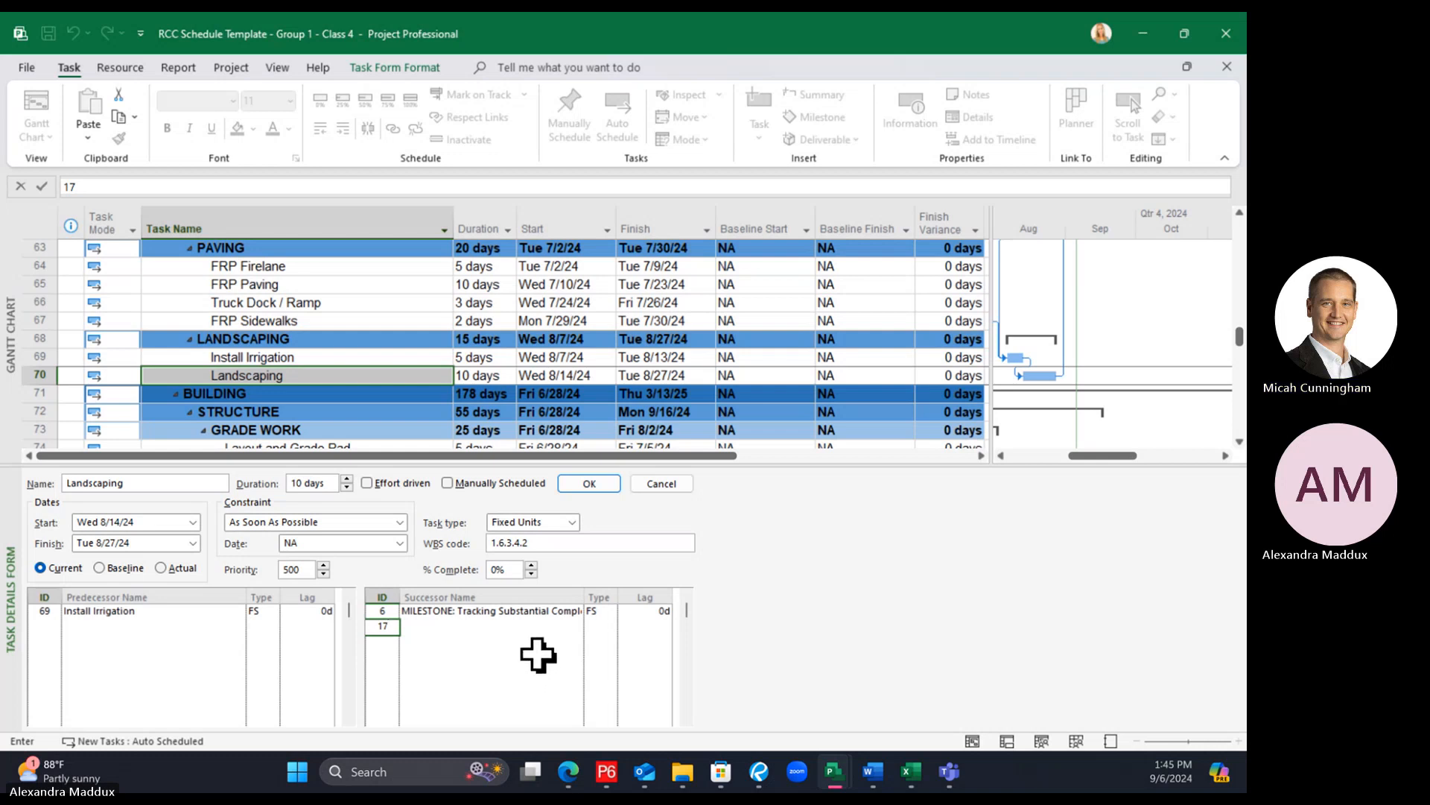
pyautogui.press('Return')
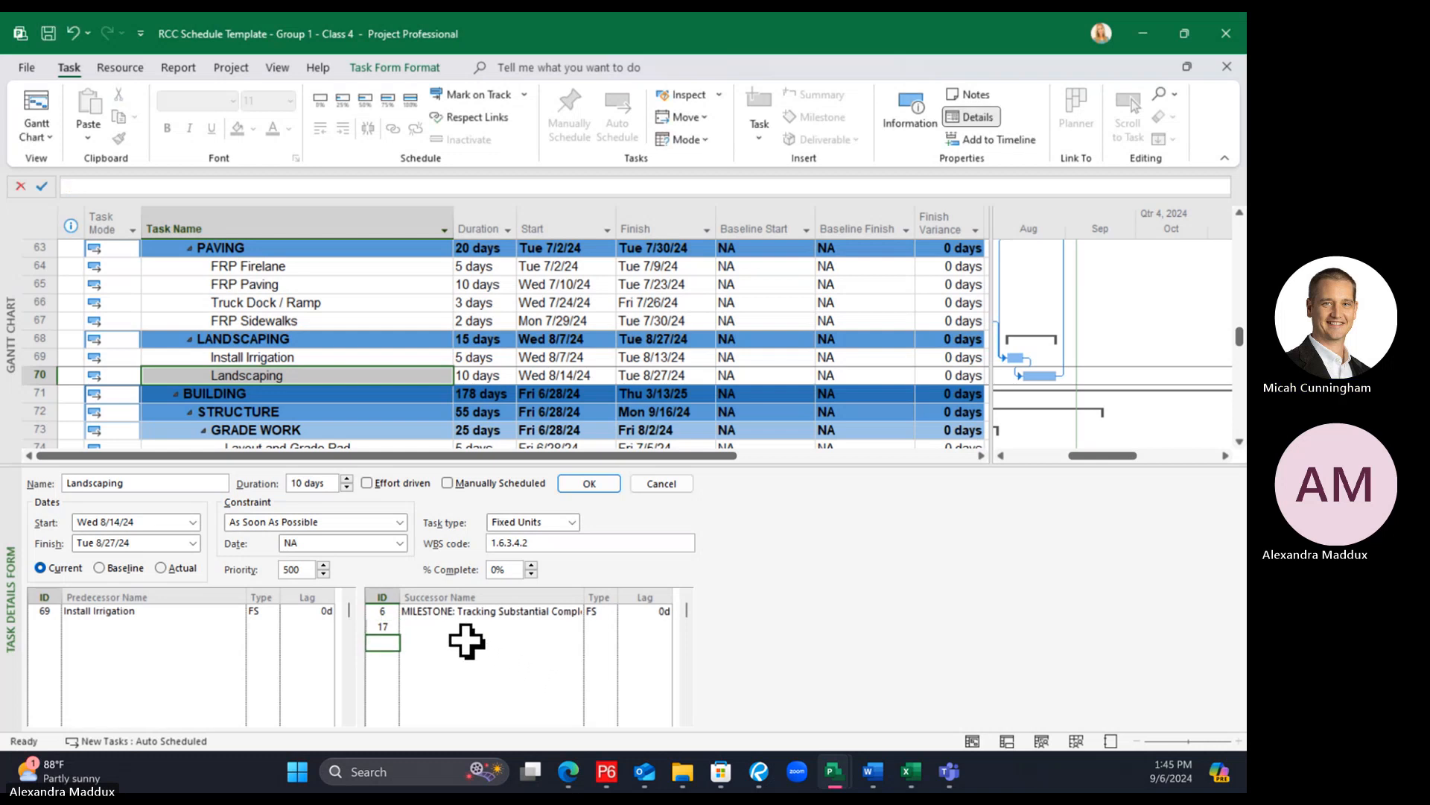
pyautogui.click(581, 482)
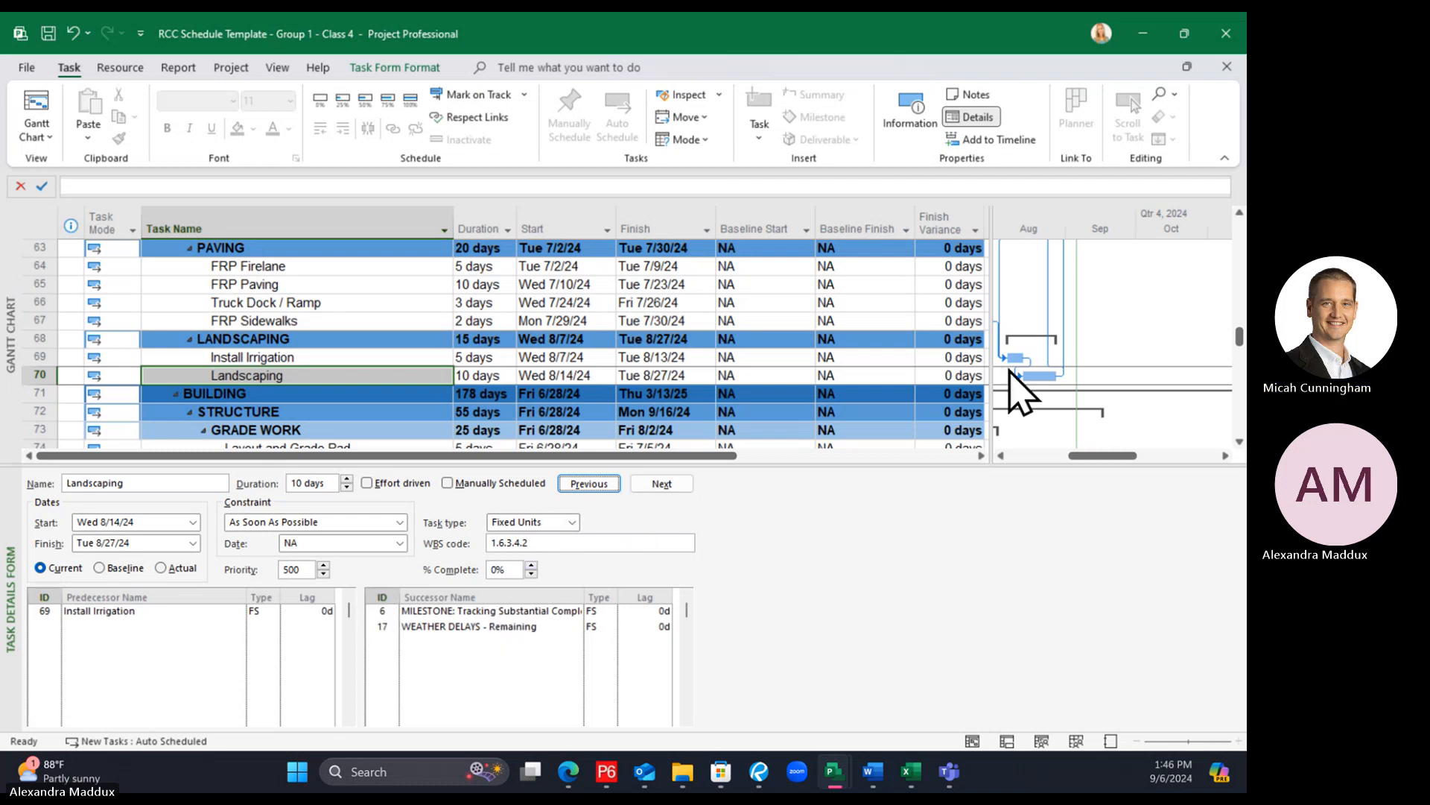
# Add task 17 as a successor of Building Final or TCO, the last task under FINAL INSPECTIONS, and apply it
pyautogui.click(1241, 349)
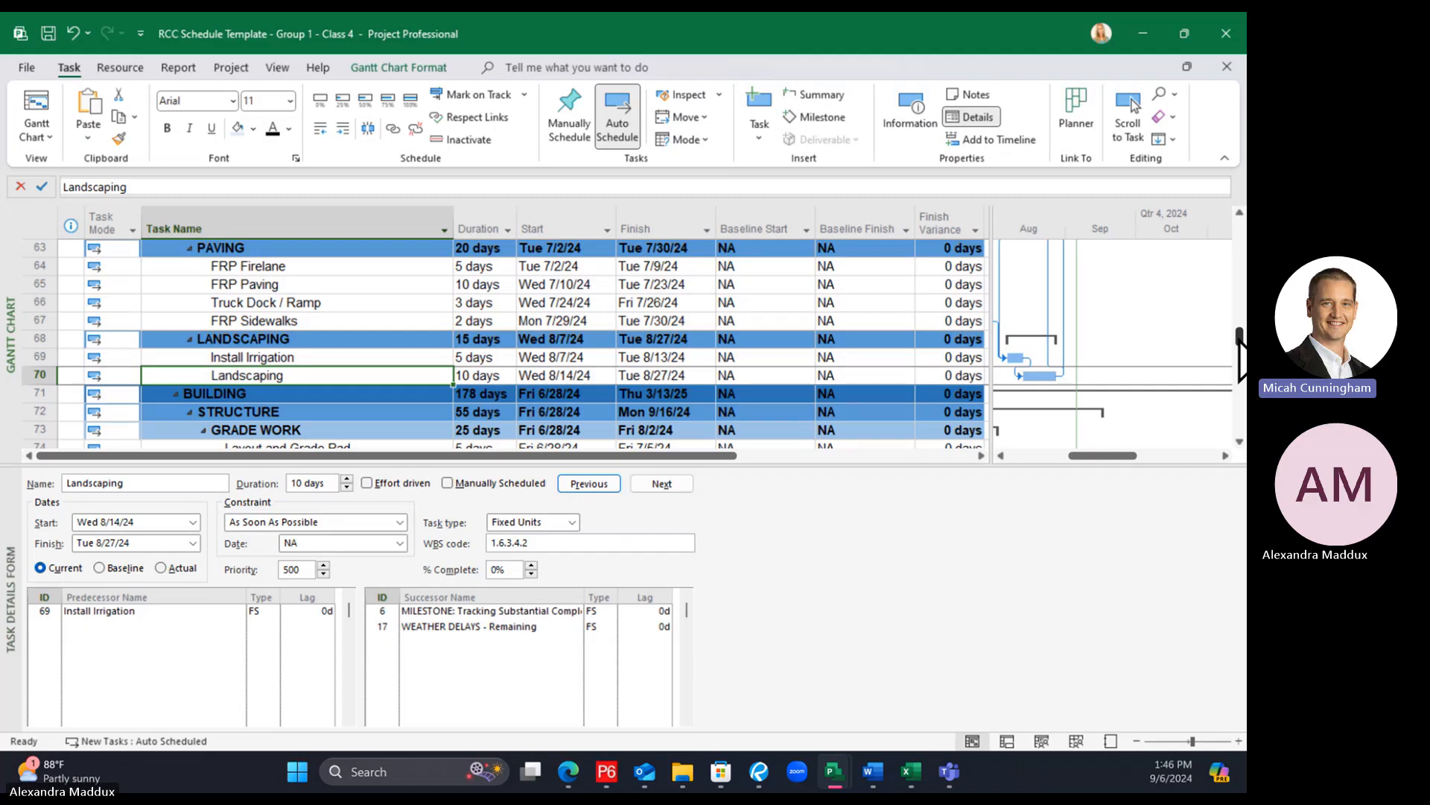
pyautogui.moveTo(1241, 348); pyautogui.dragTo(1240, 447)
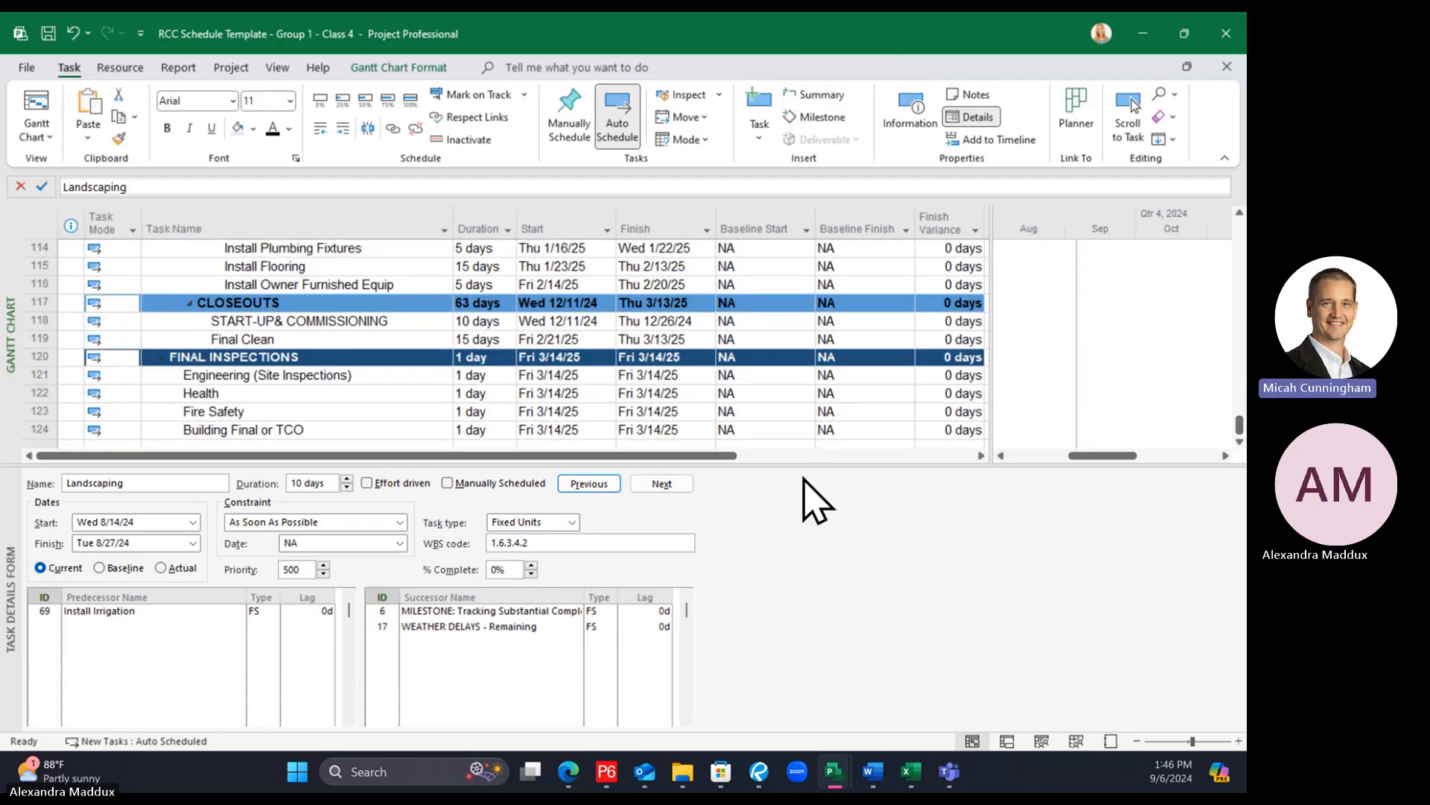
pyautogui.click(761, 429)
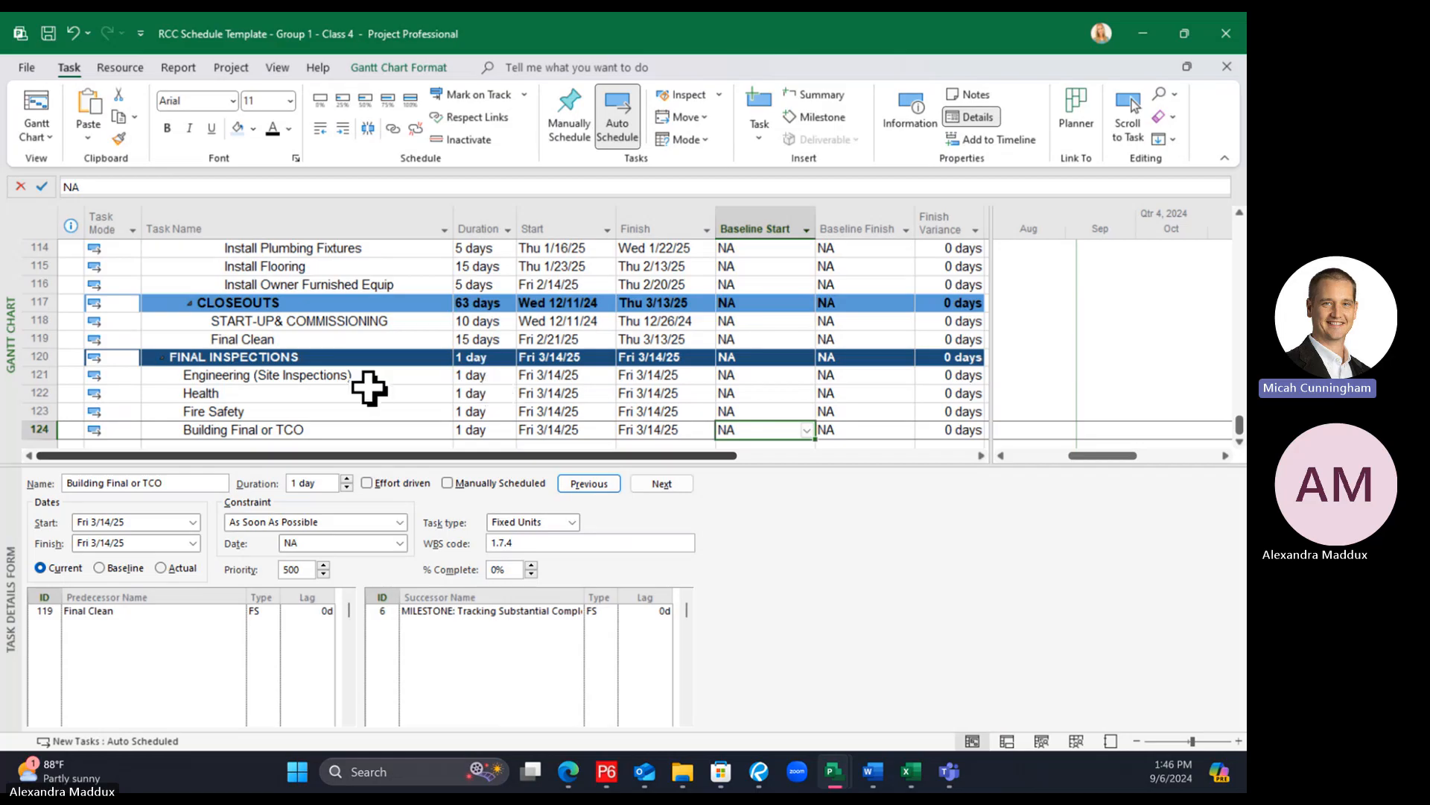
pyautogui.click(385, 630)
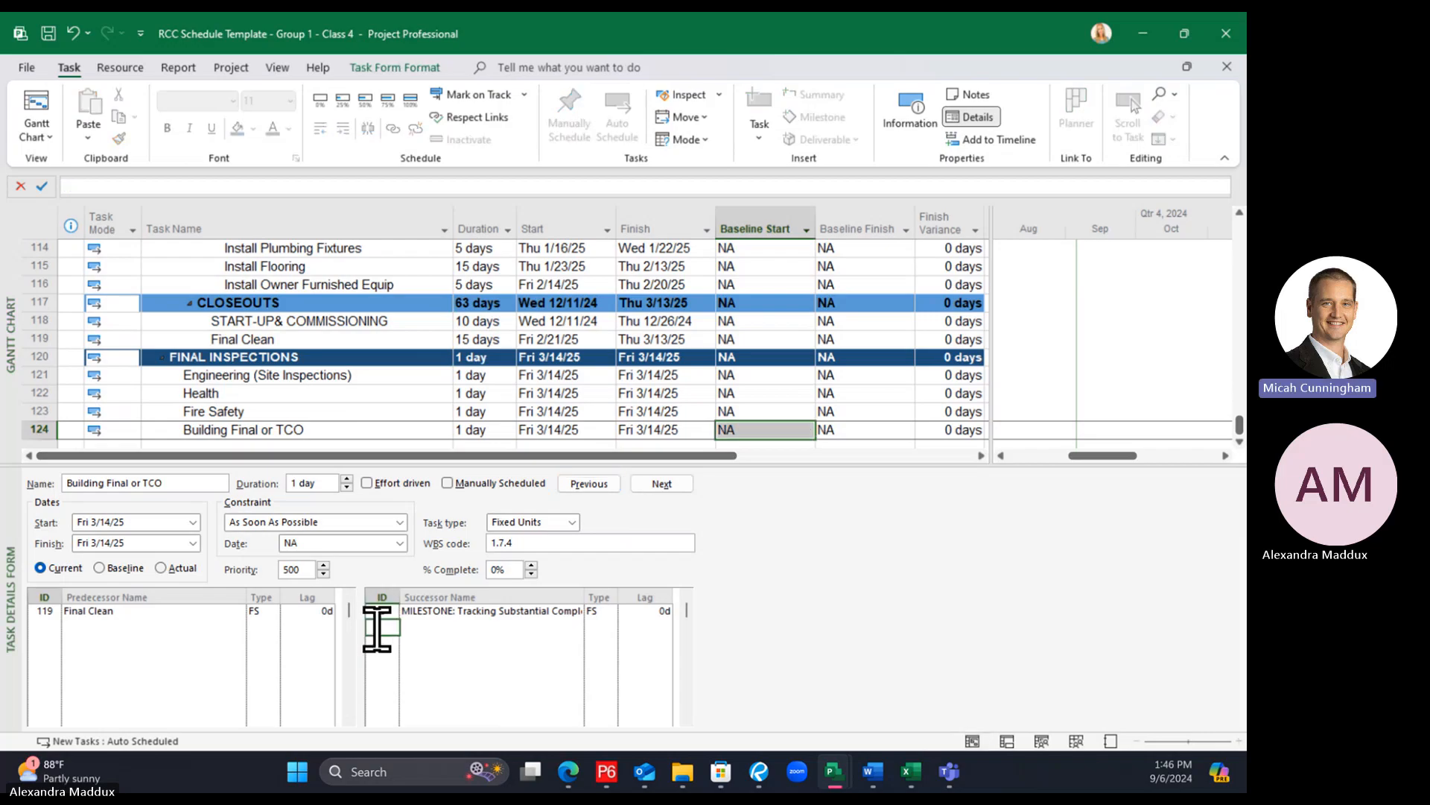
pyautogui.write('17')
pyautogui.press('Return')
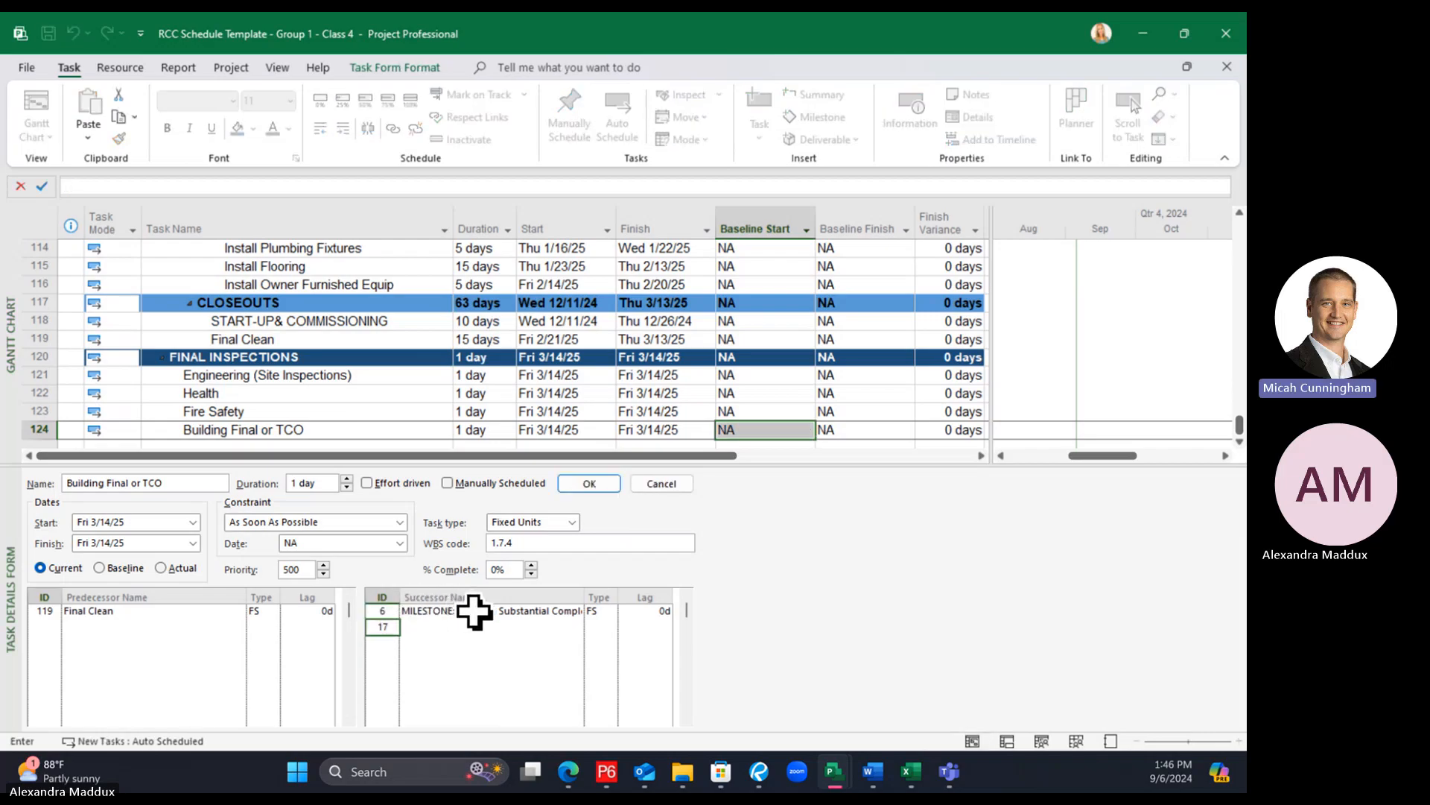
pyautogui.click(575, 486)
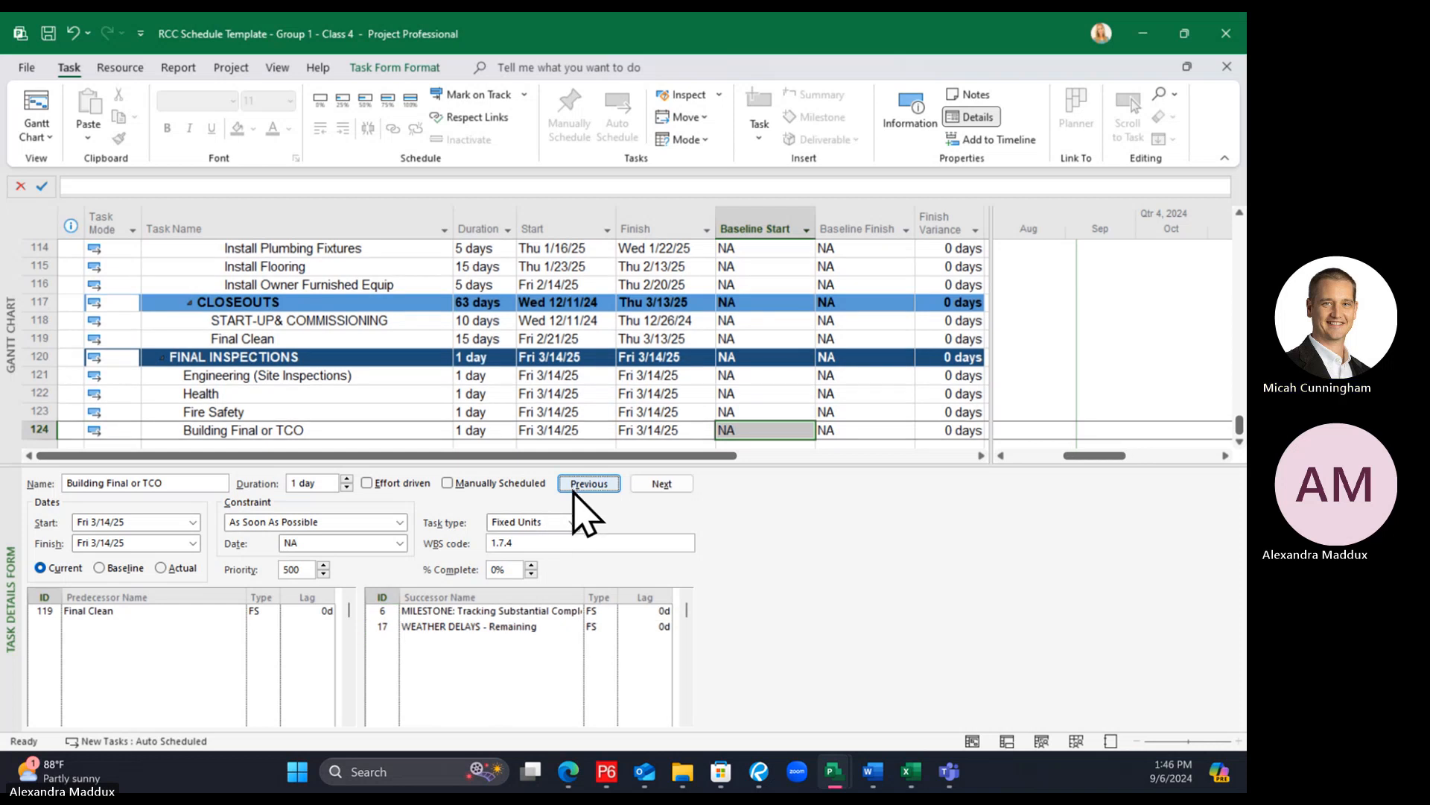
# Add task 17, WEATHER DELAYS - Remaining, as a successor of the Fire Safety inspection and apply the change
pyautogui.click(377, 412)
pyautogui.click(382, 628)
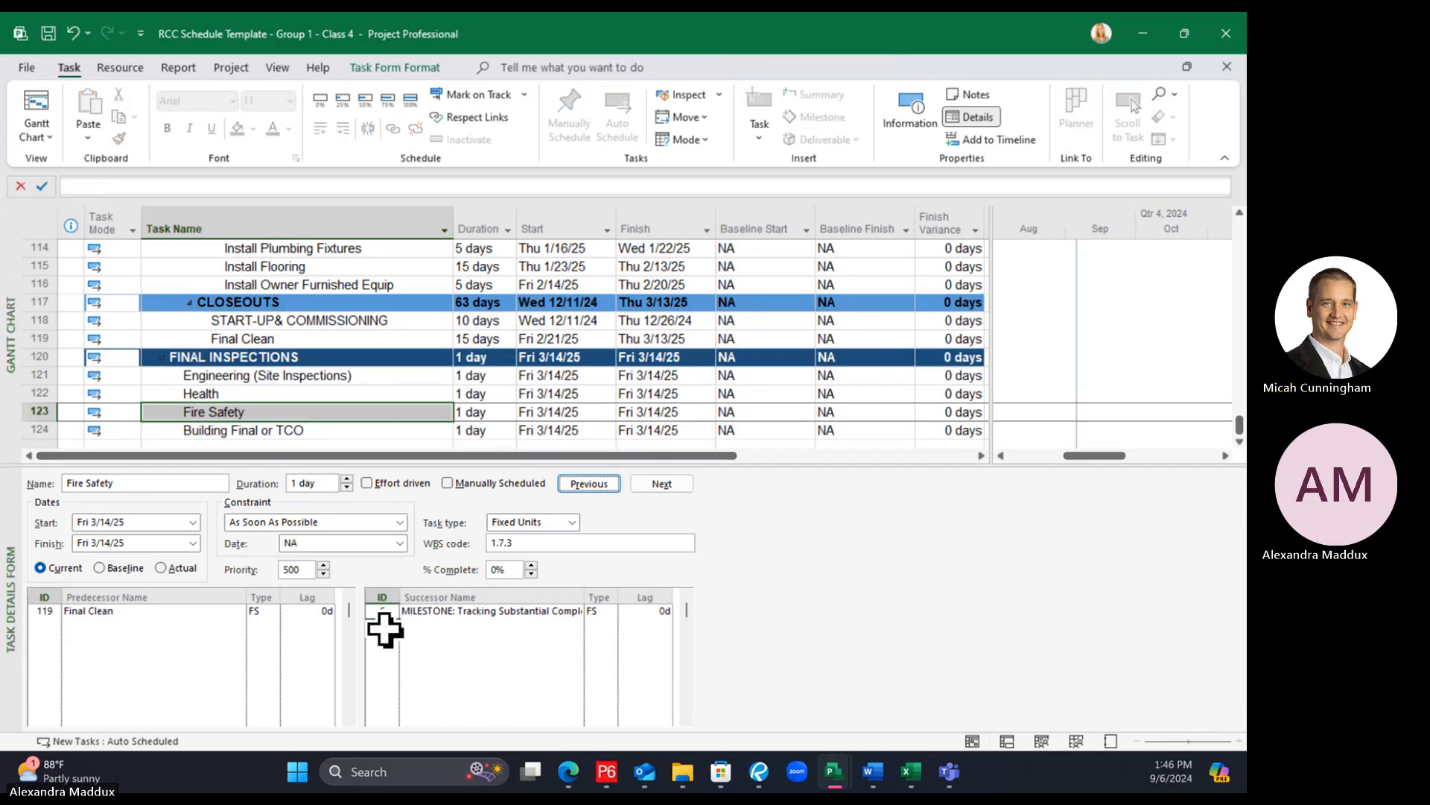
pyautogui.write('17')
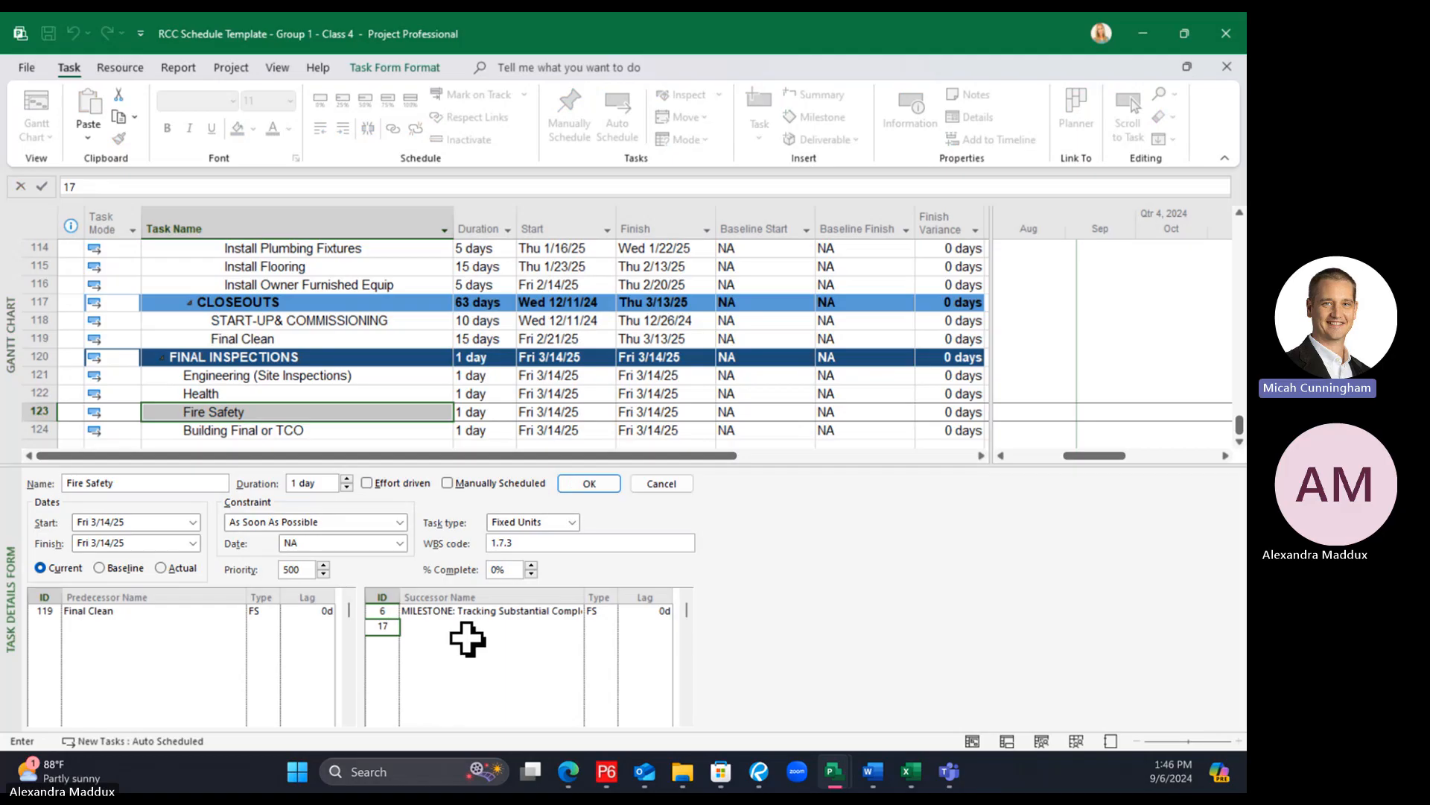
pyautogui.press('Return')
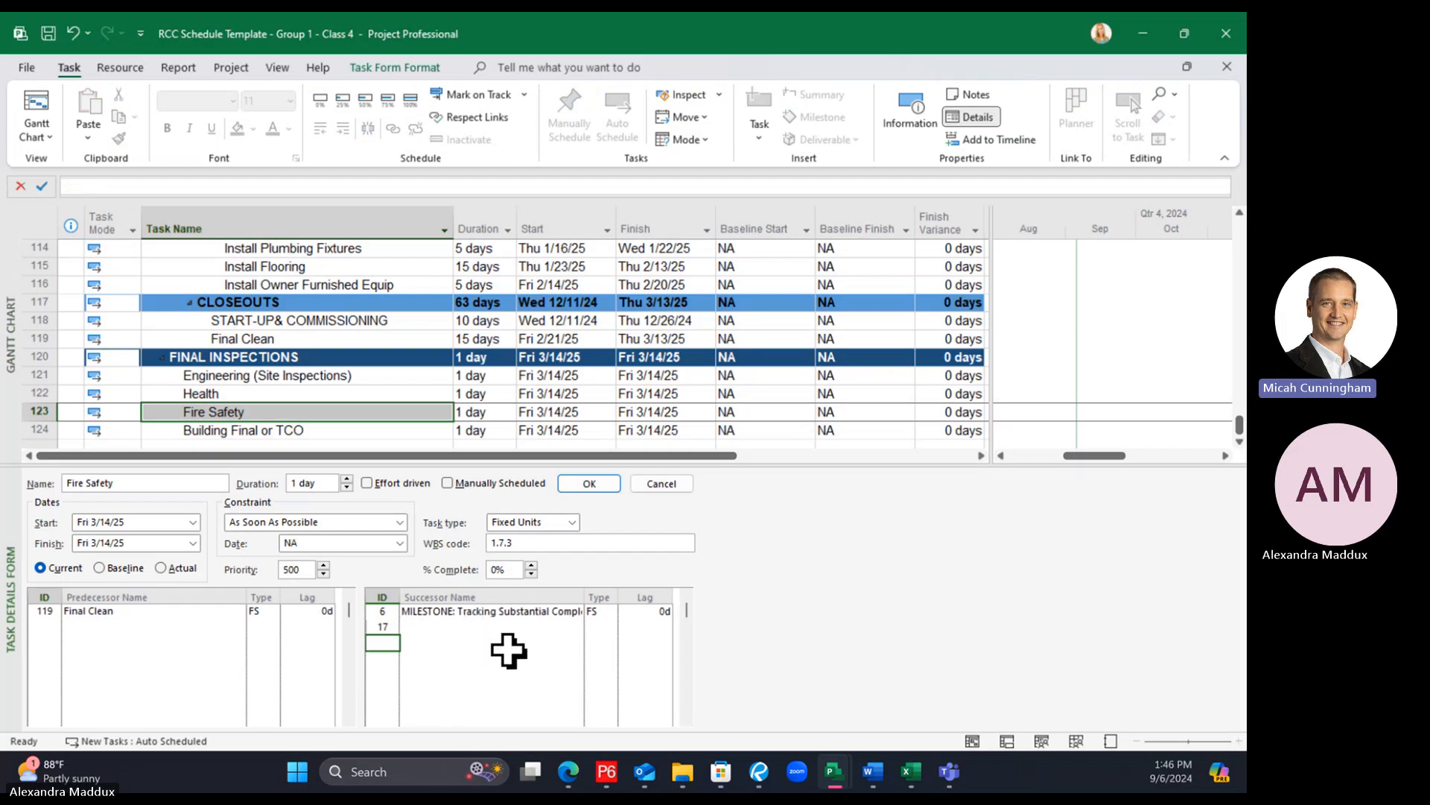
pyautogui.click(598, 486)
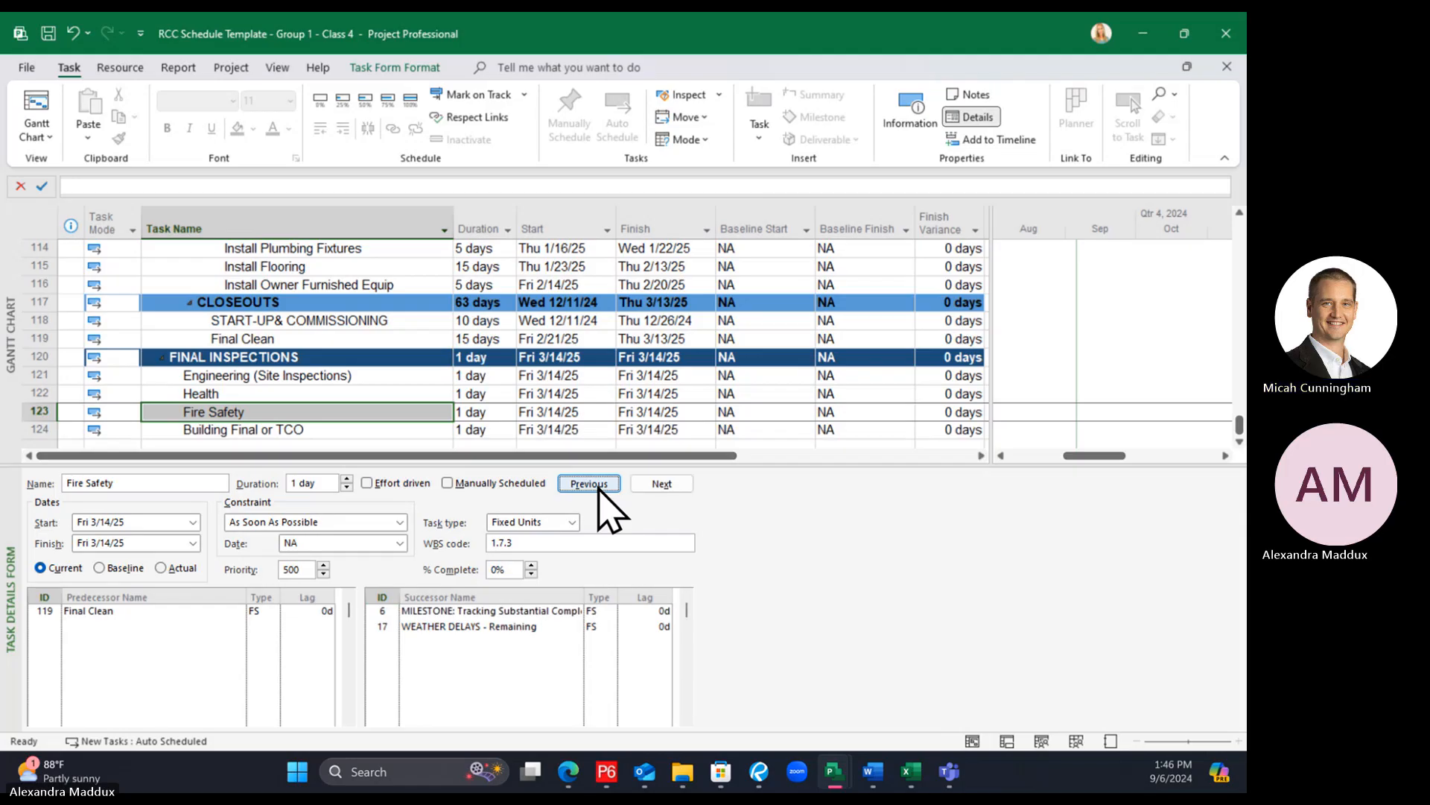
# Add task 17 as a successor of the Health inspection under FINAL INSPECTIONS and apply it
pyautogui.click(325, 393)
pyautogui.click(385, 626)
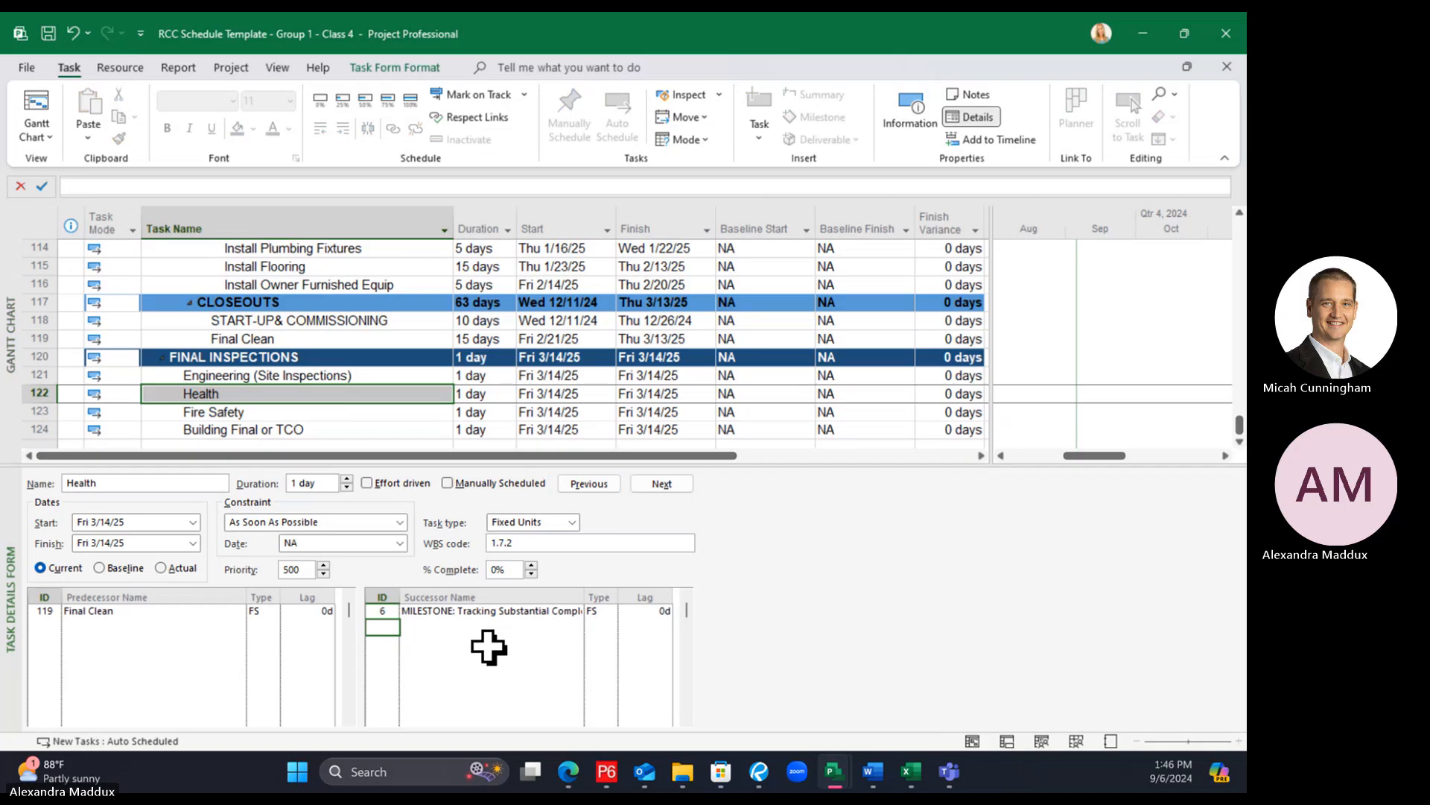
pyautogui.write('17')
pyautogui.press('Return')
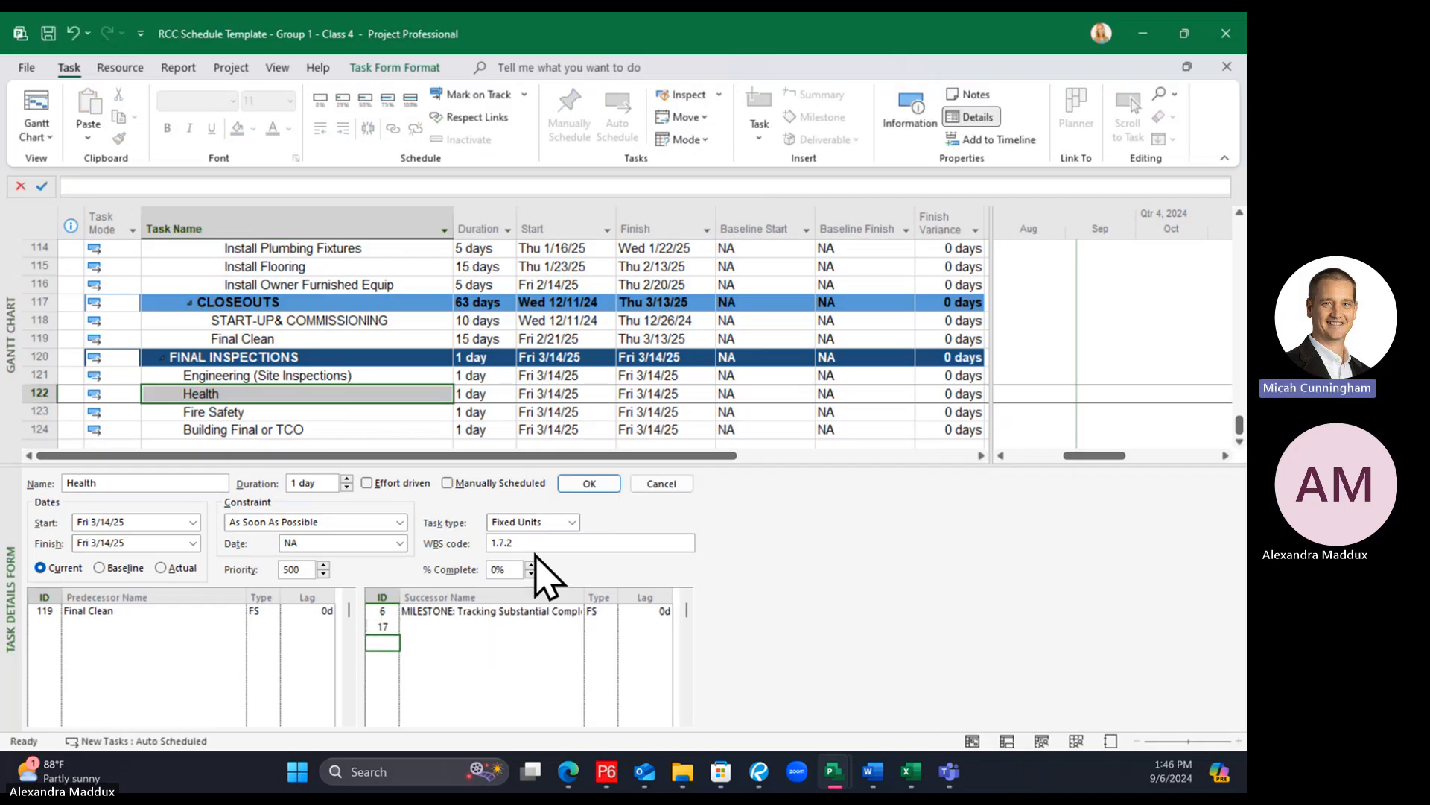
pyautogui.click(576, 486)
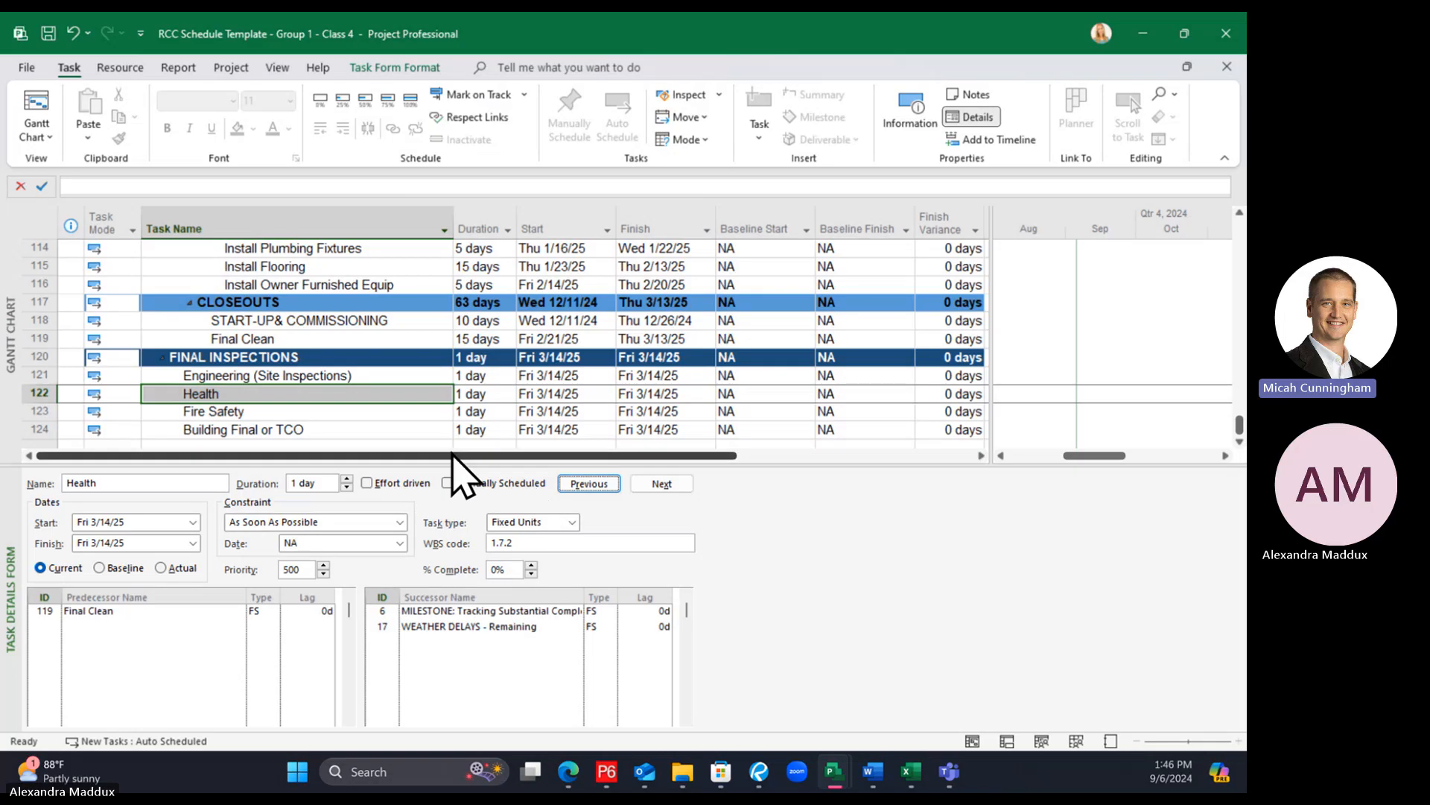
# Add task 17 as a successor of Engineering (Site Inspections), the first task under FINAL INSPECTIONS, and apply it
pyautogui.click(350, 376)
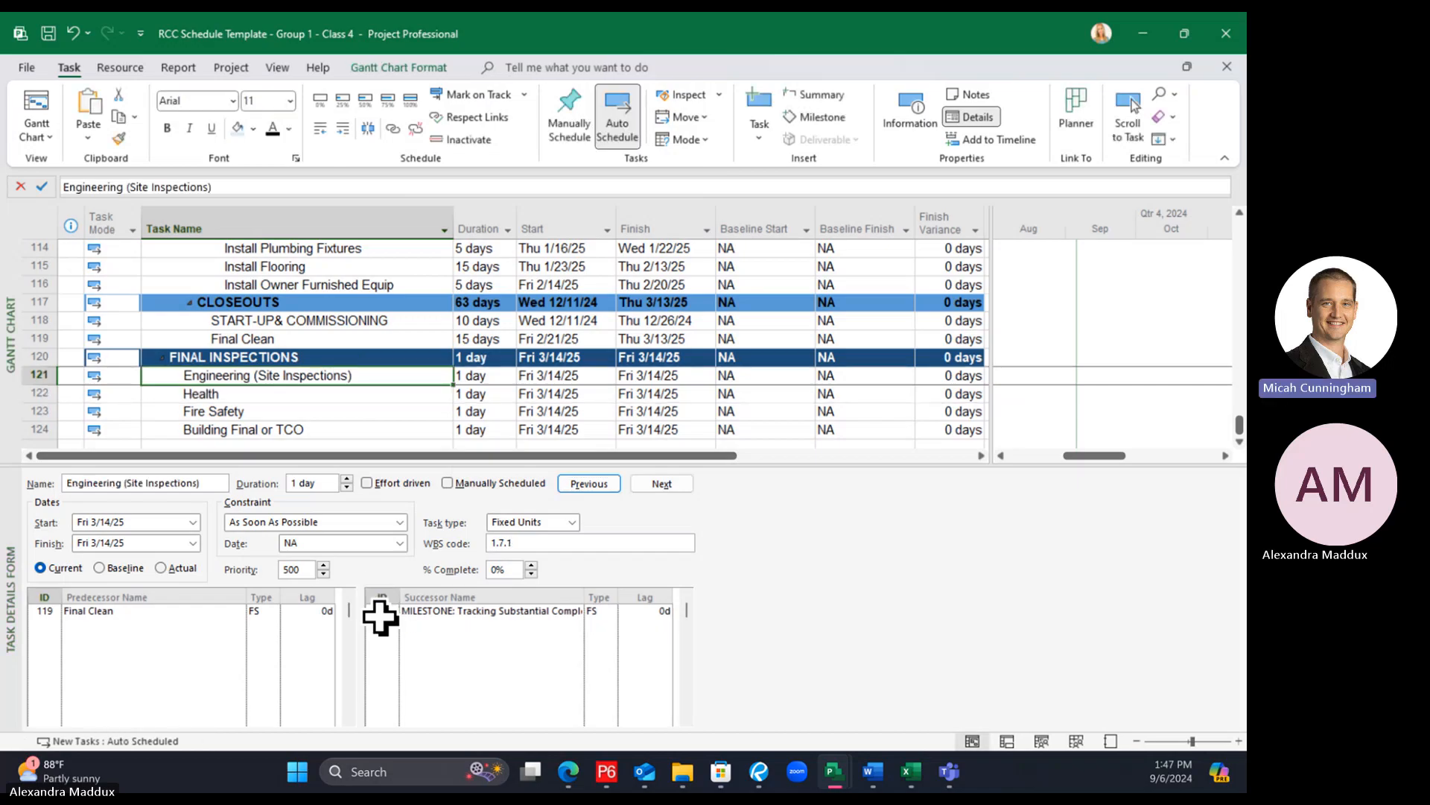
pyautogui.click(383, 627)
pyautogui.write('17')
pyautogui.press('Return')
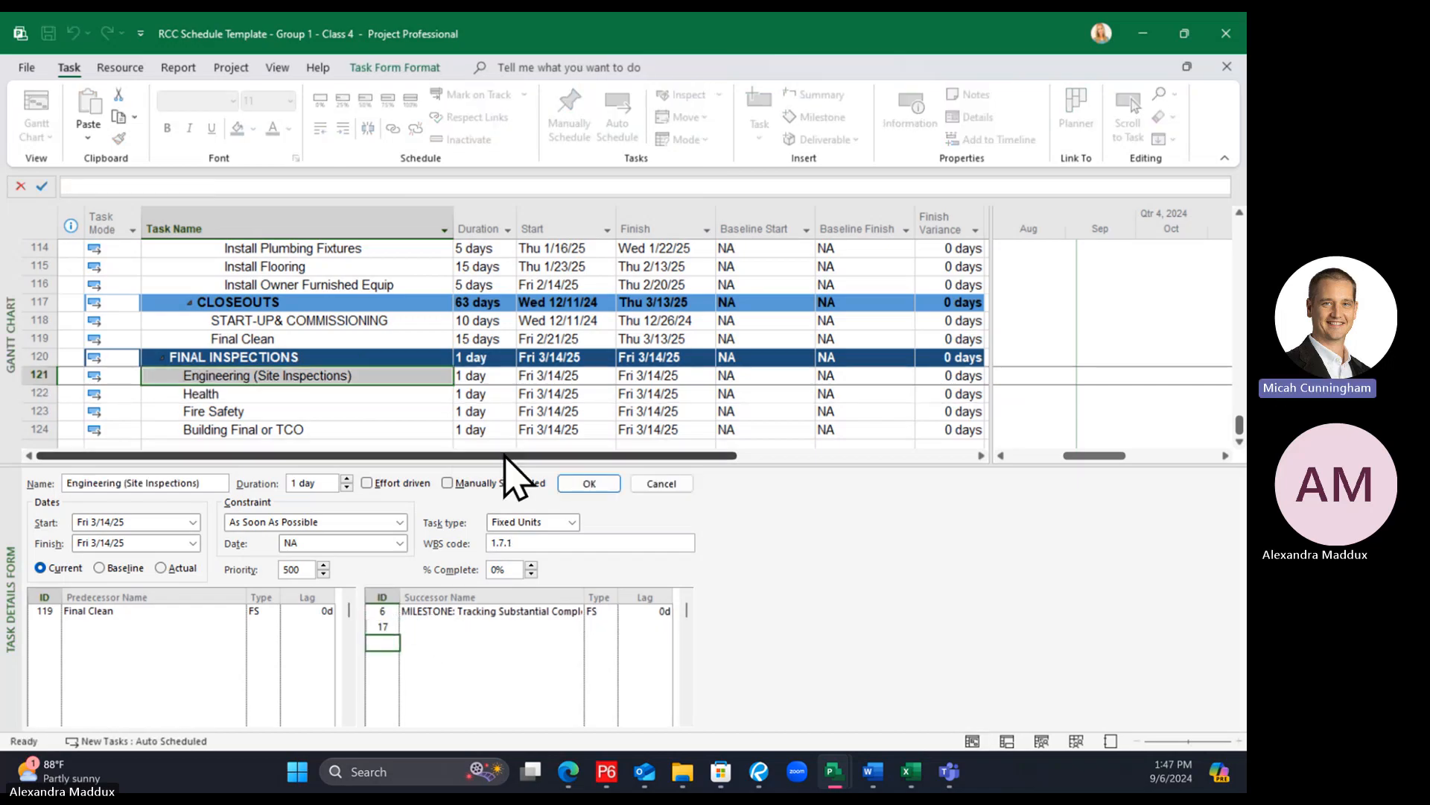
pyautogui.click(566, 484)
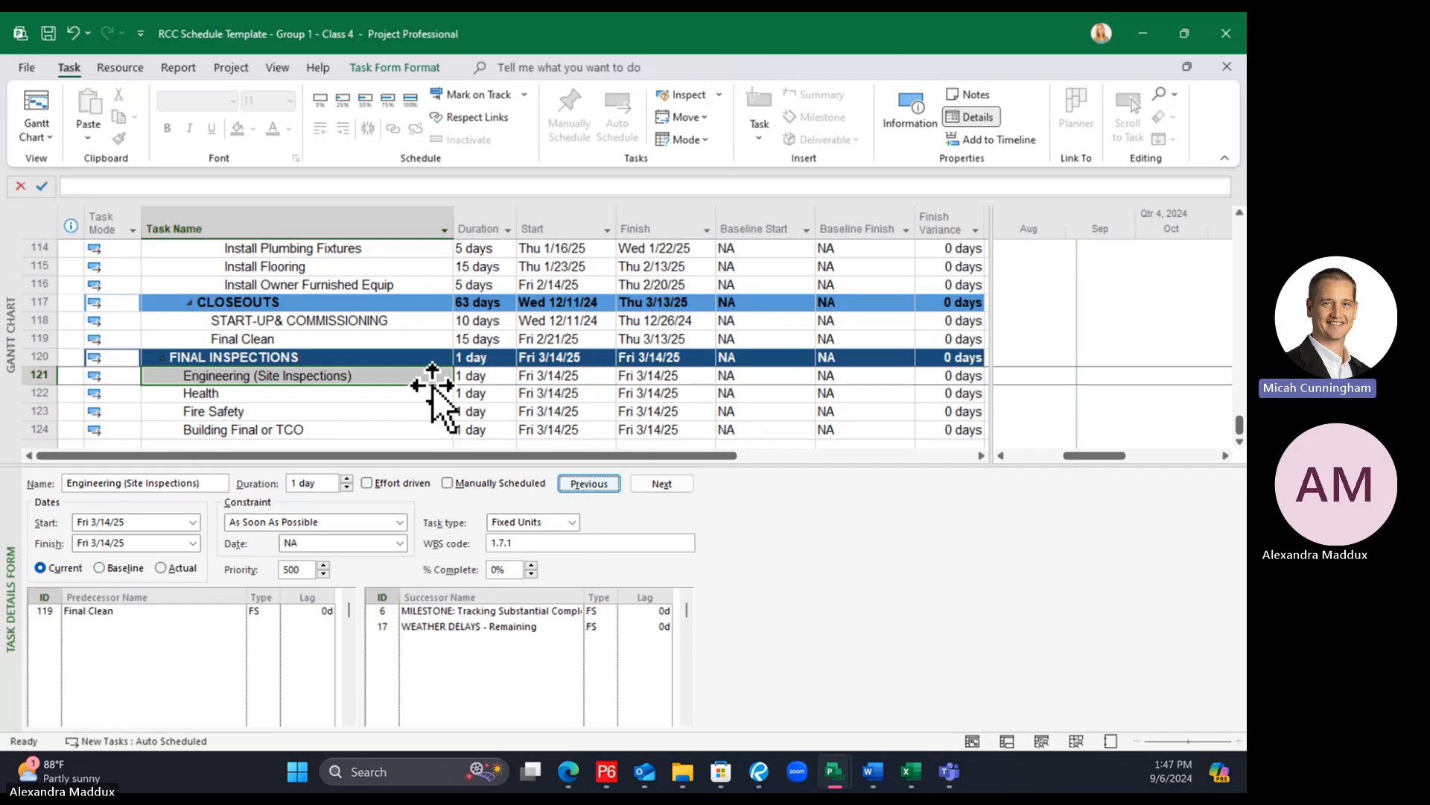
# Check the successor lists of the Health, Fire Safety and Building Final or TCO inspections for the weather delays link
pyautogui.click(405, 397)
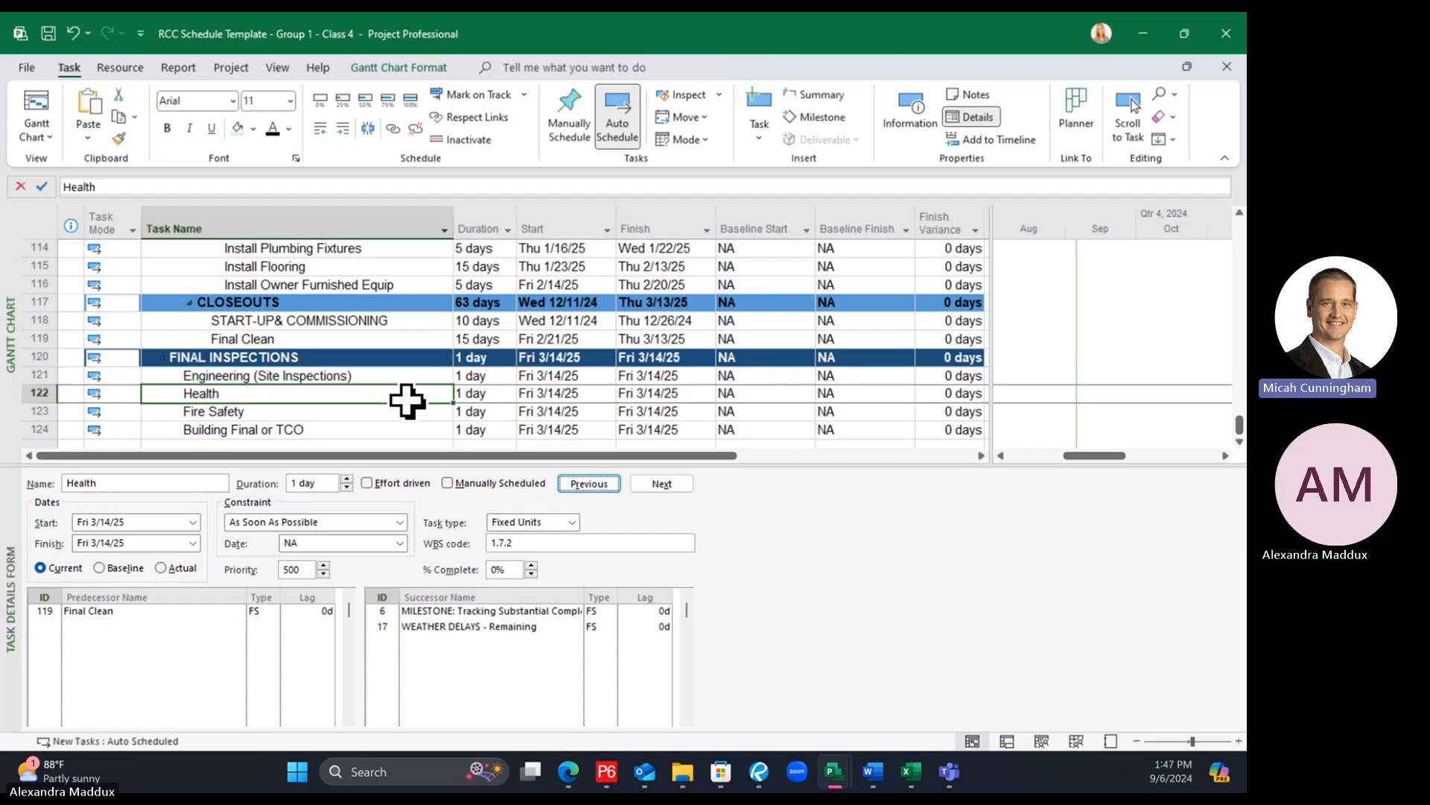
pyautogui.click(407, 412)
pyautogui.click(414, 430)
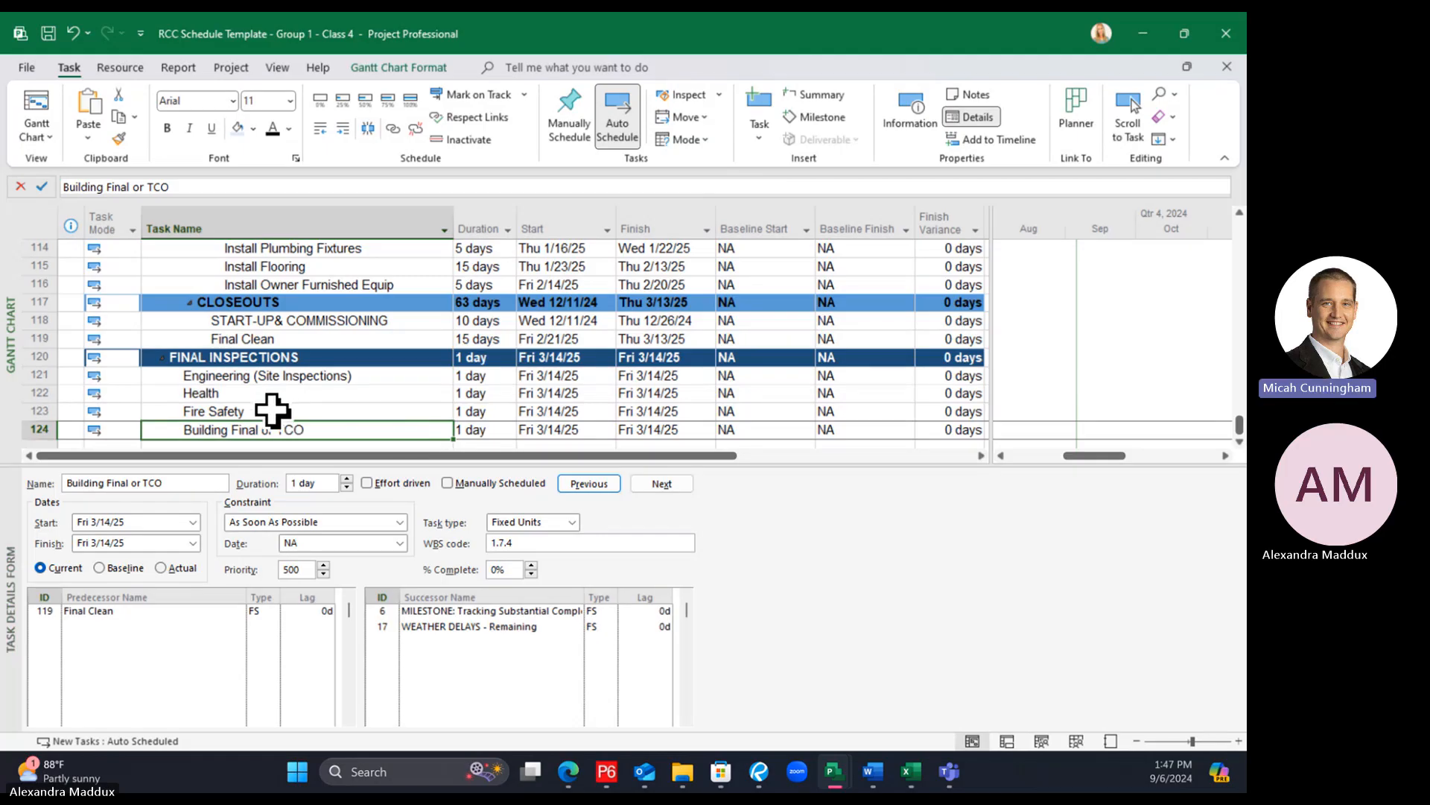
pyautogui.click(302, 414)
pyautogui.click(313, 428)
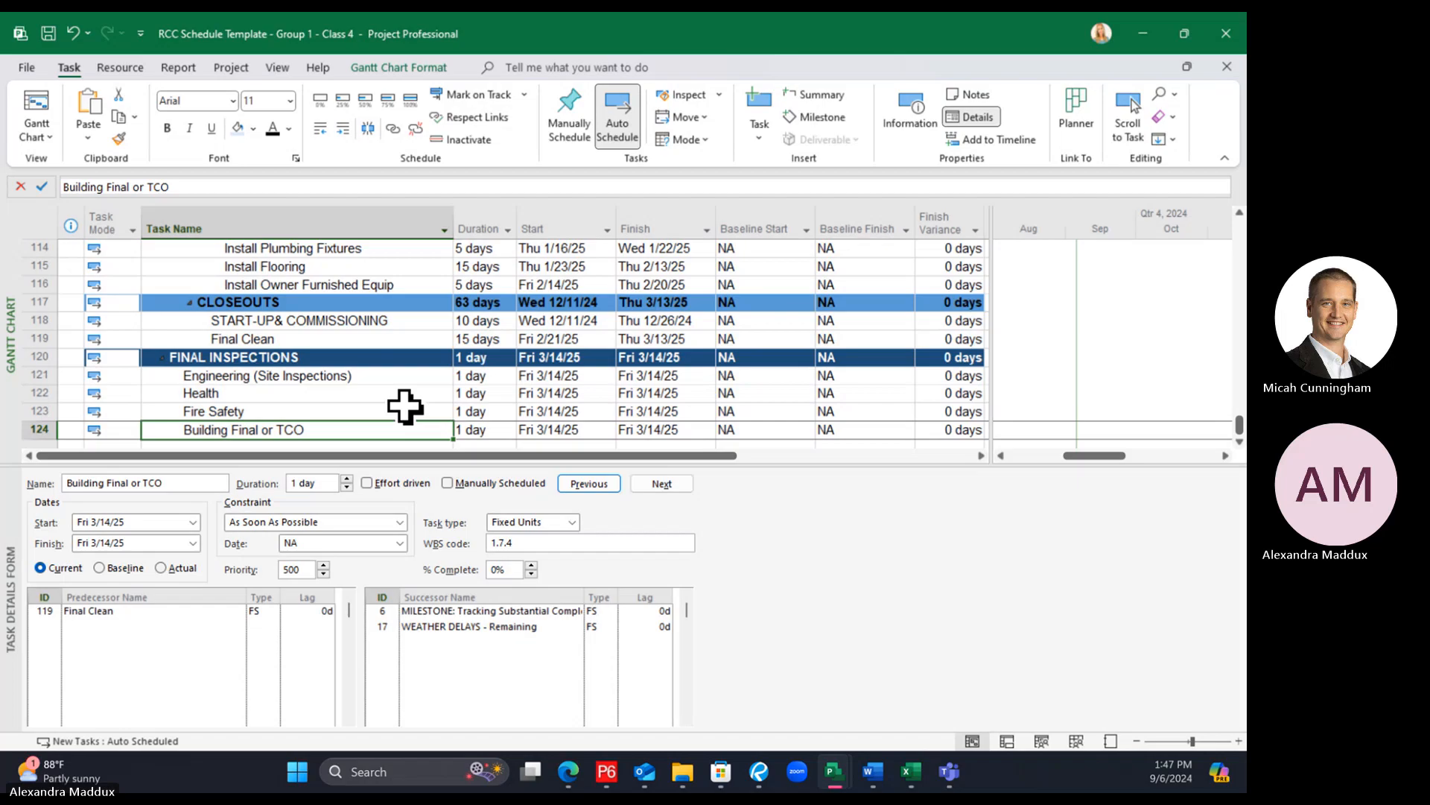
# Examine the Tracking Substantial Completion milestone's finish date and predecessors, and compare it with the Contract Substantial Completion milestone
pyautogui.scroll(2, 1243, 372)
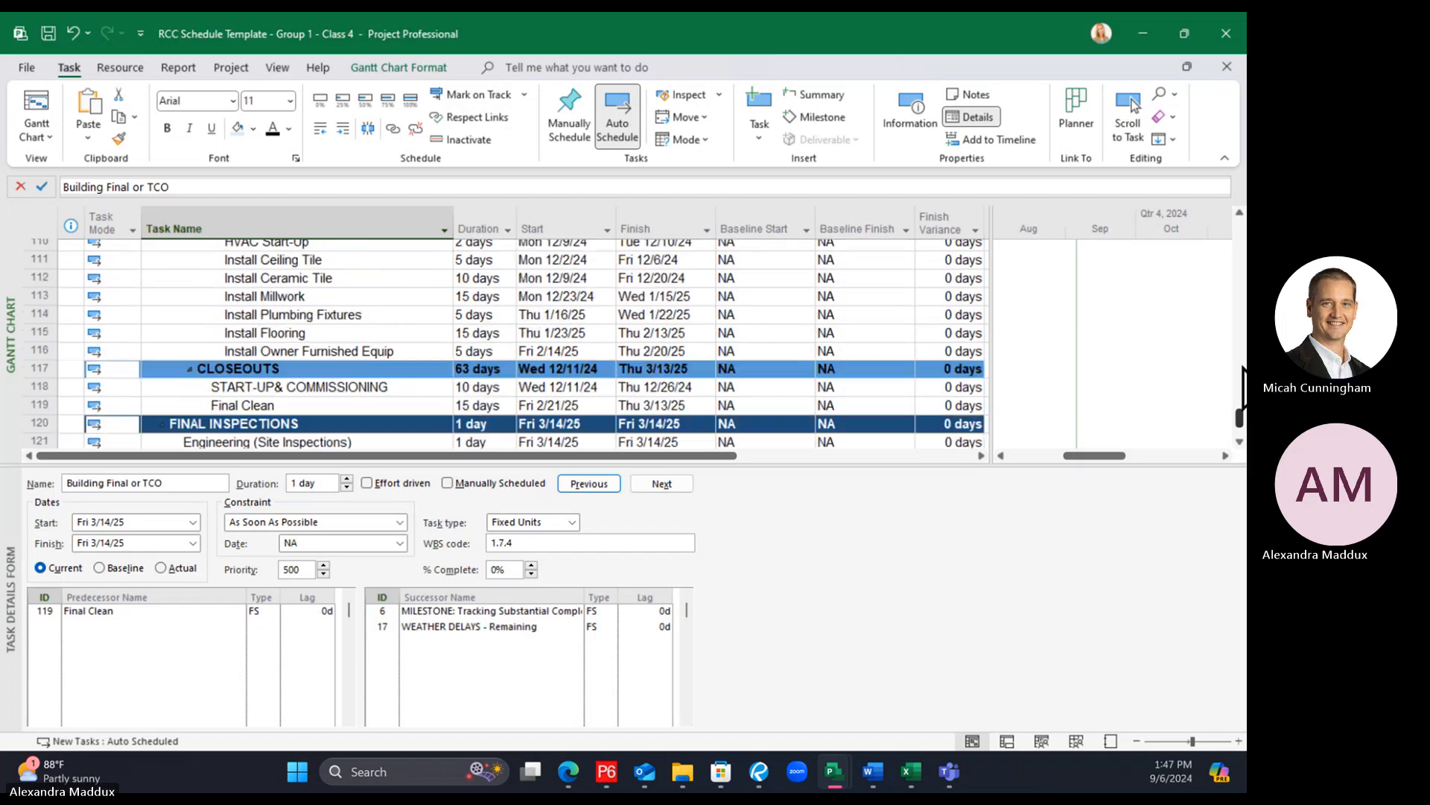
pyautogui.moveTo(1241, 384); pyautogui.dragTo(1237, 217)
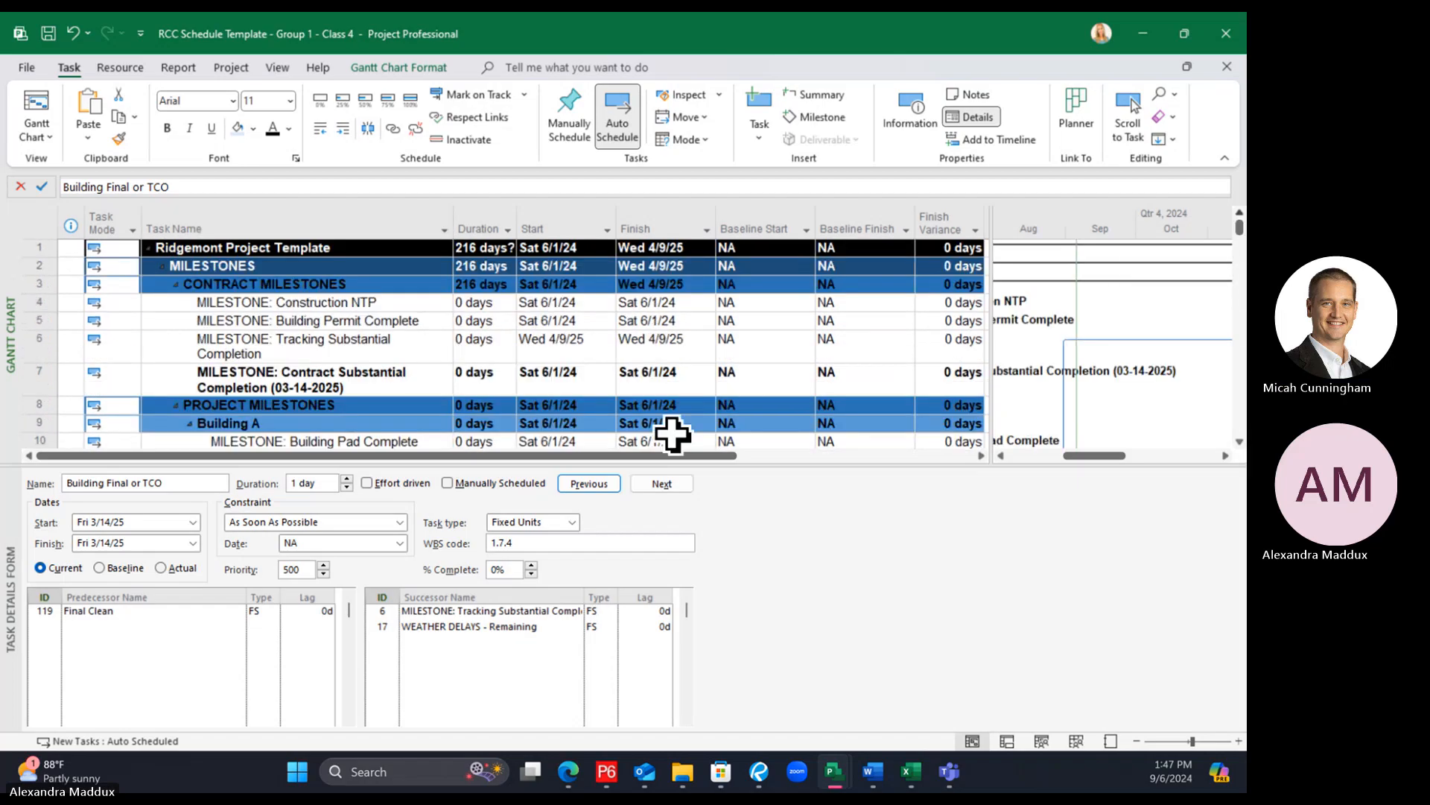
pyautogui.click(277, 343)
pyautogui.click(30, 345)
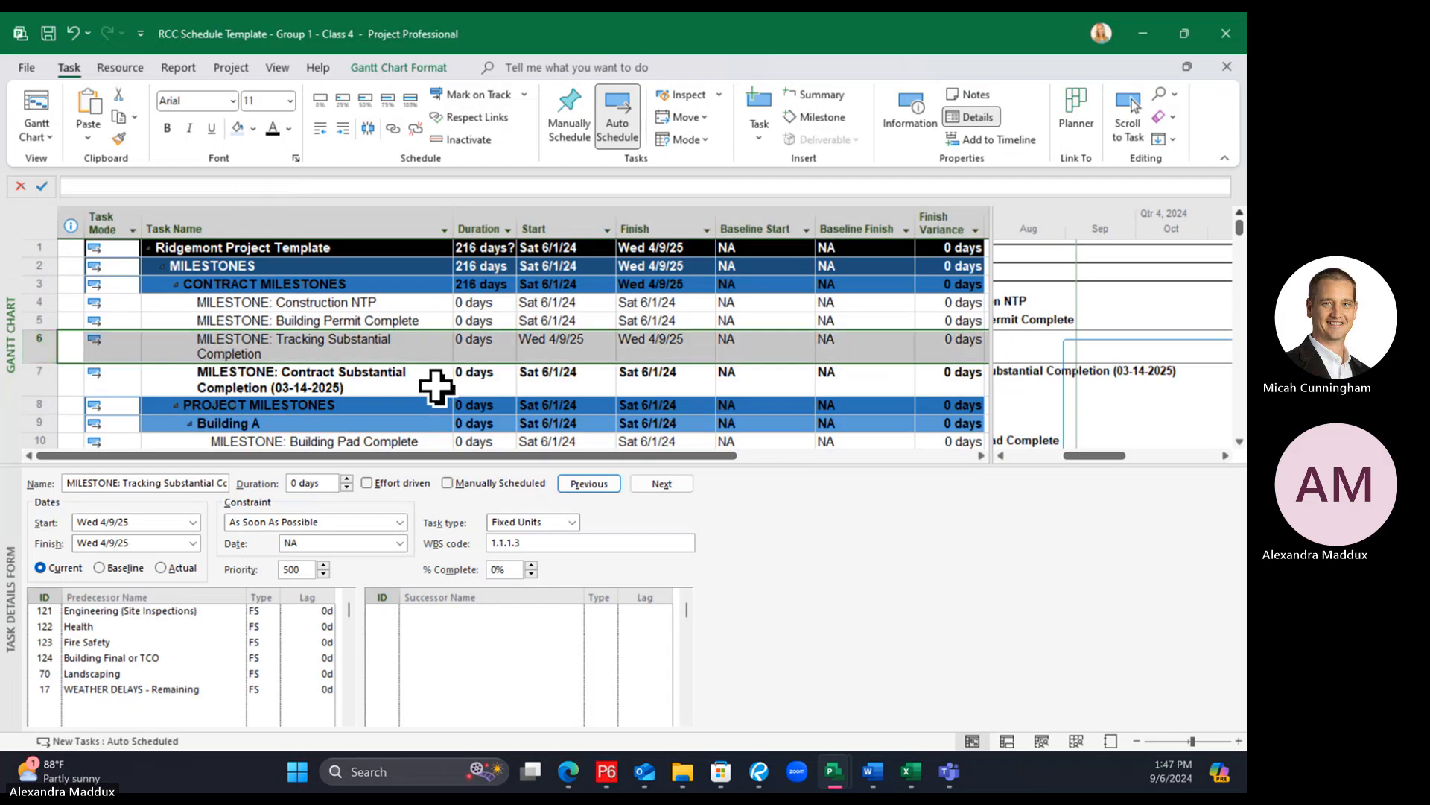
pyautogui.click(415, 382)
pyautogui.click(415, 329)
pyautogui.scroll(-1, 409, 358)
pyautogui.scroll(1, 406, 356)
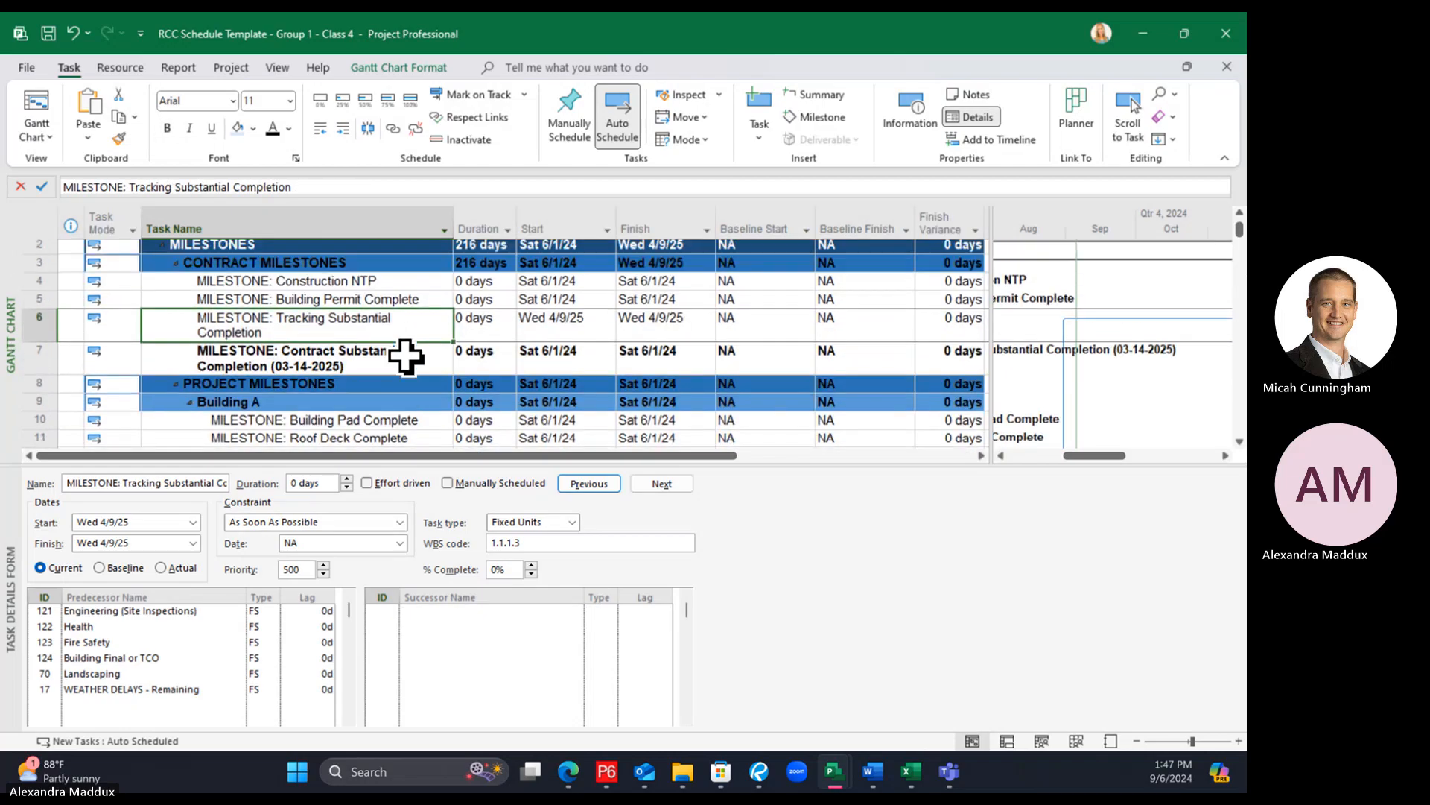
pyautogui.scroll(1, 406, 356)
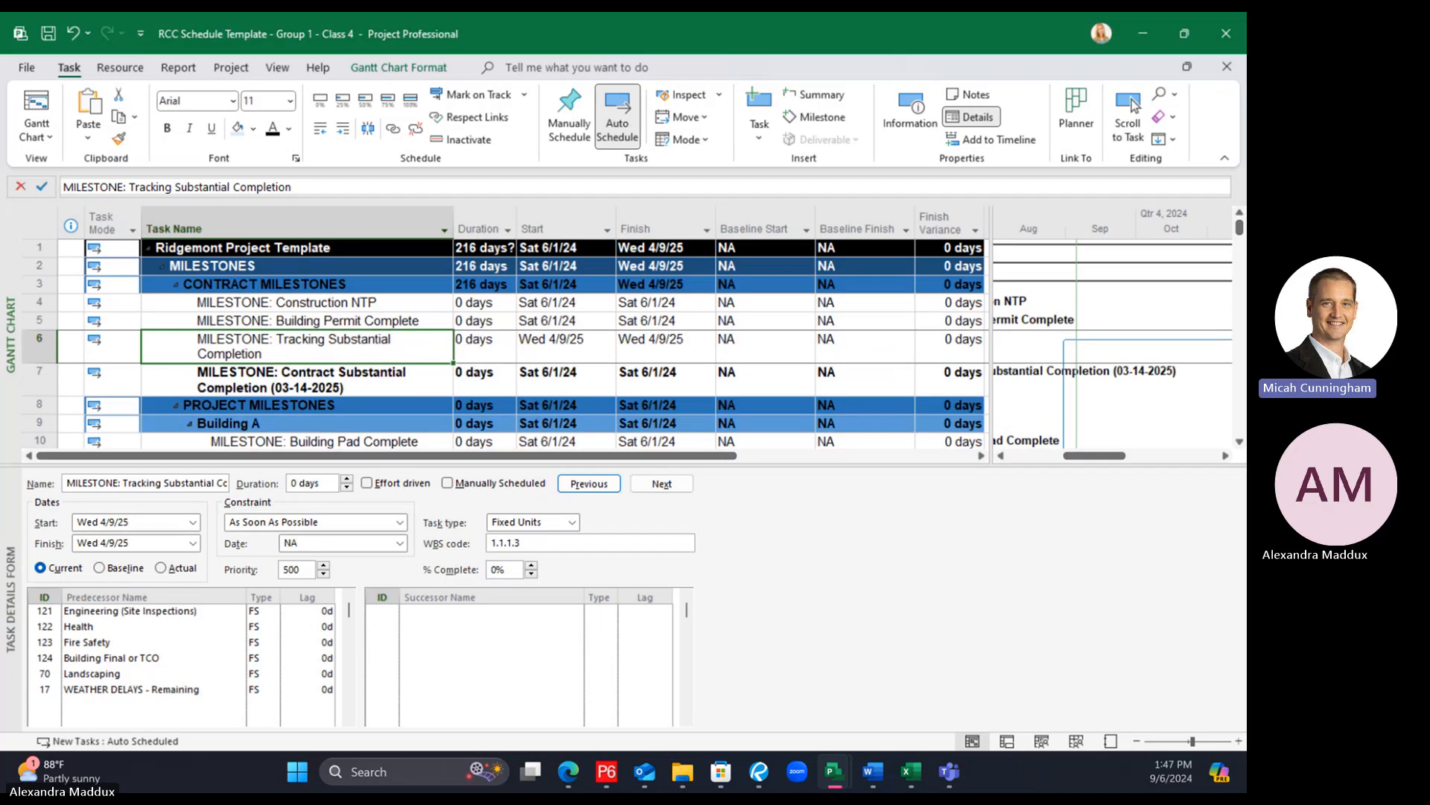
pyautogui.click(542, 369)
pyautogui.click(326, 339)
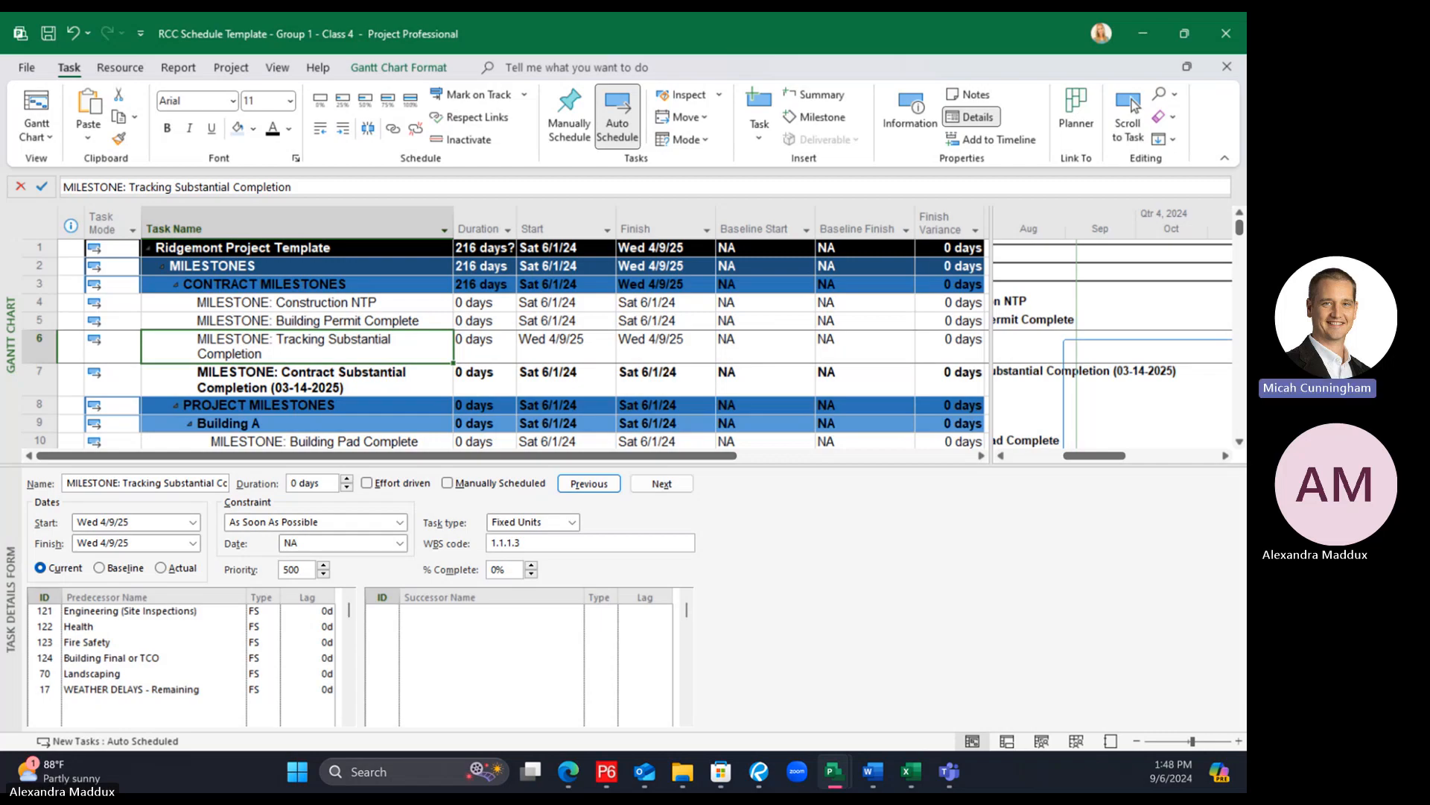
pyautogui.click(407, 383)
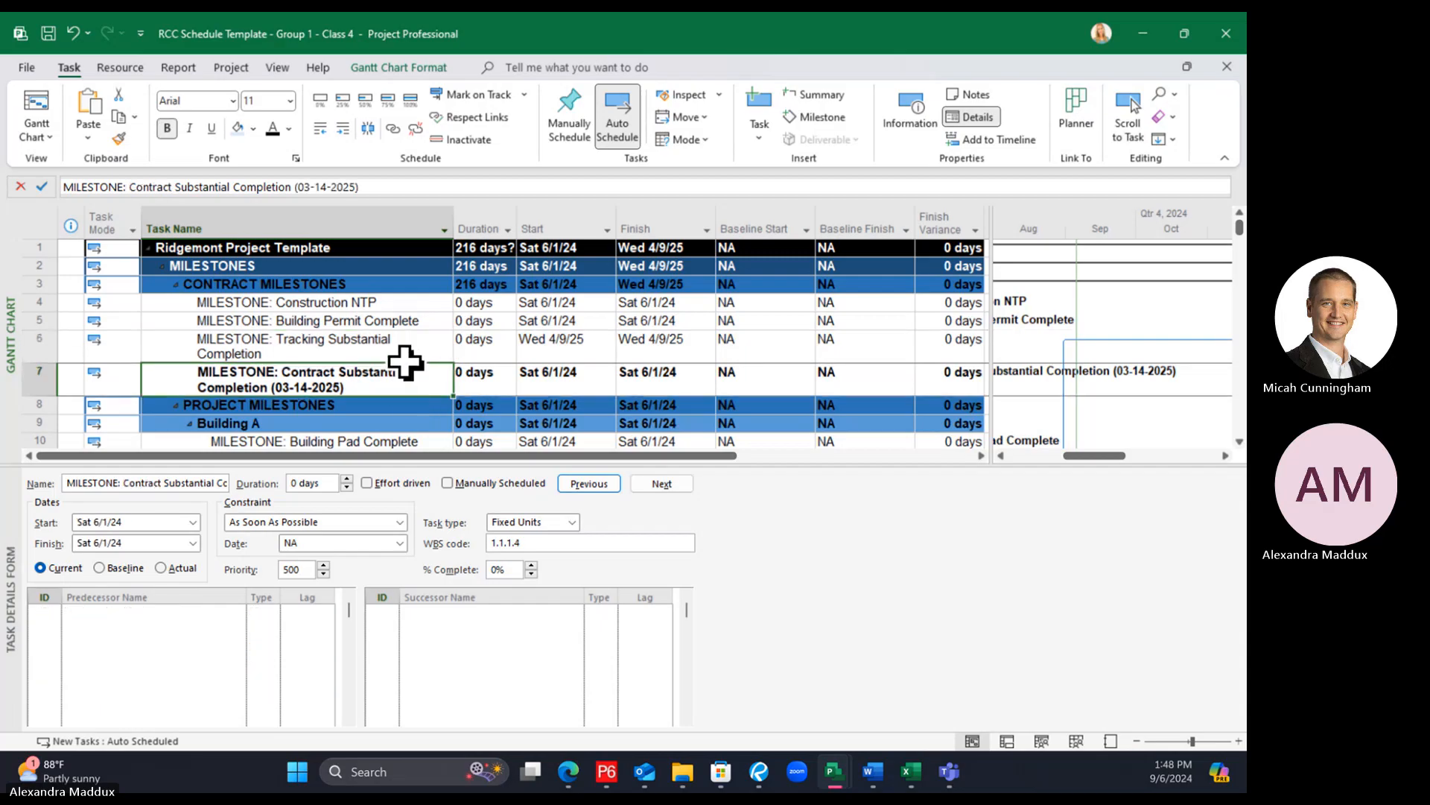
pyautogui.click(399, 350)
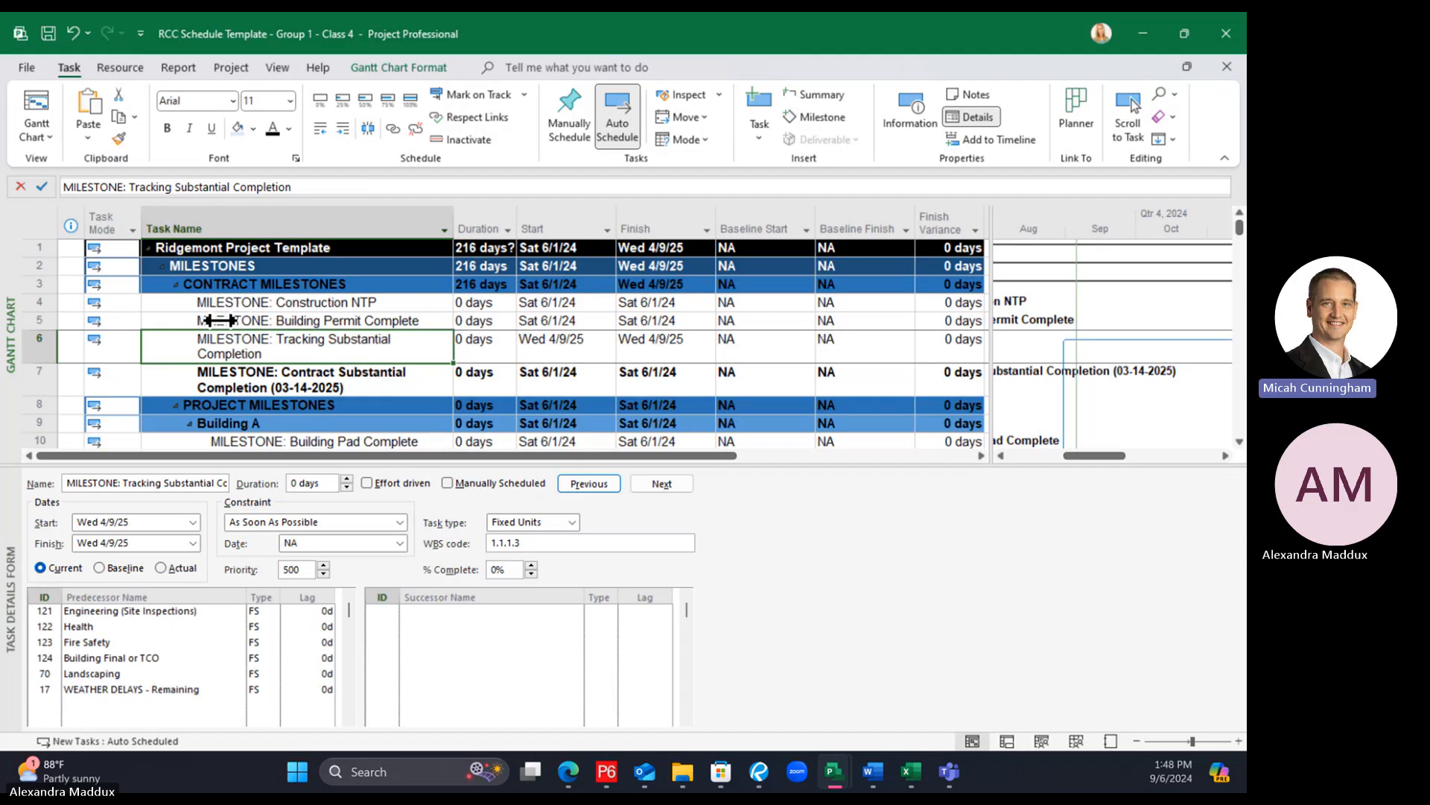
# Examine the duration, predecessors and successor of the WEATHER DELAYS - Remaining task under DELAYS & IMPACTS
pyautogui.scroll(-4, 298, 331)
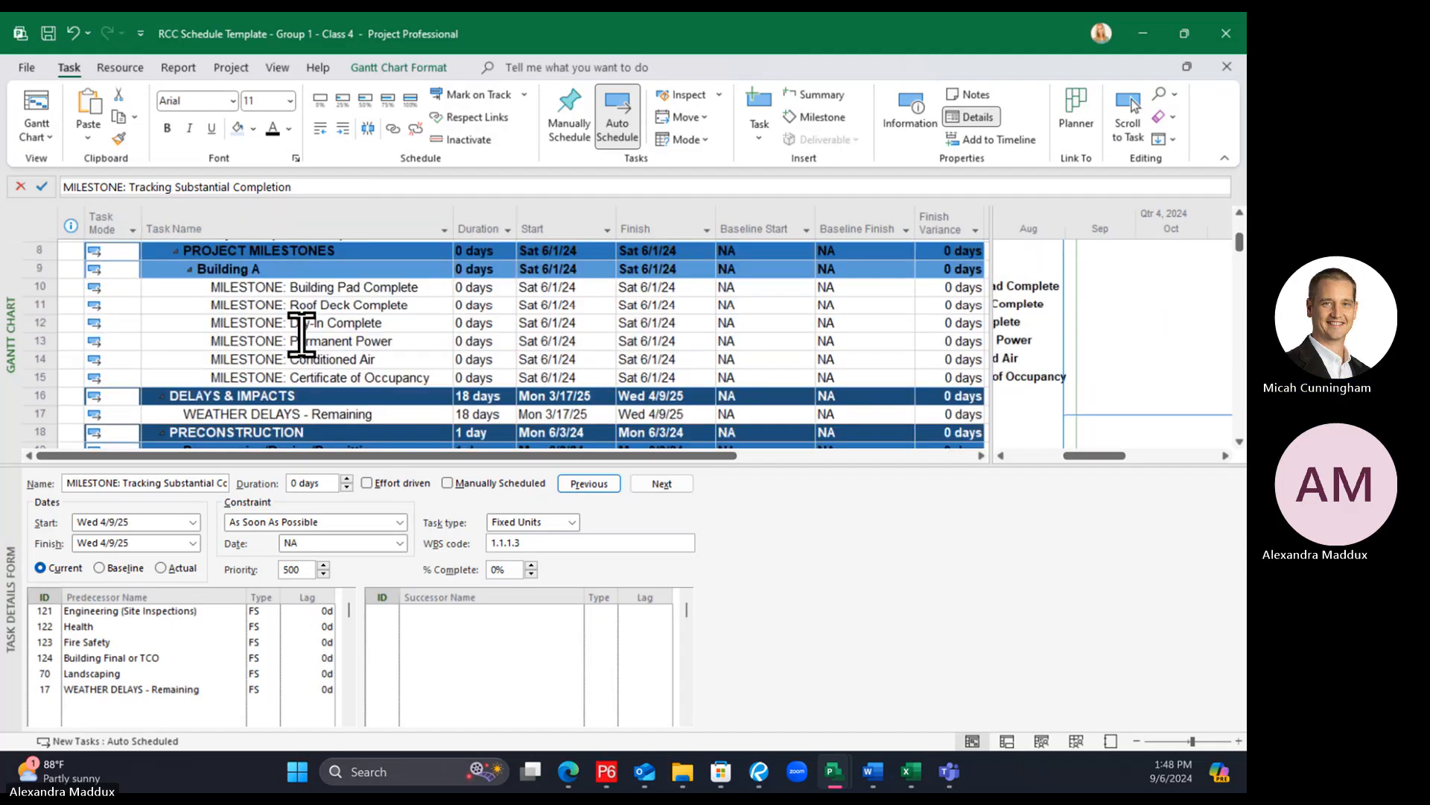
pyautogui.moveTo(254, 304); pyautogui.dragTo(245, 326)
pyautogui.click(255, 356)
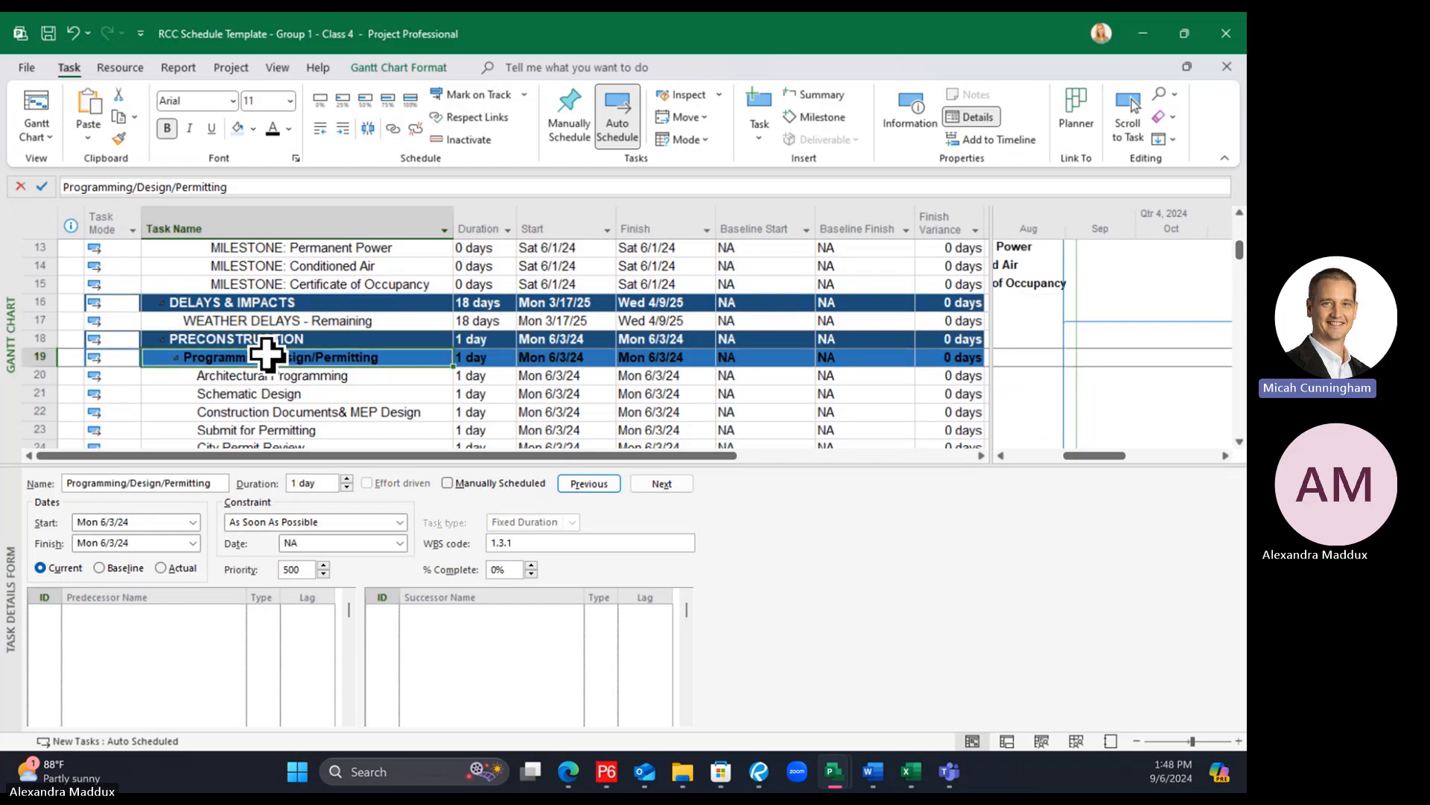
pyautogui.click(255, 320)
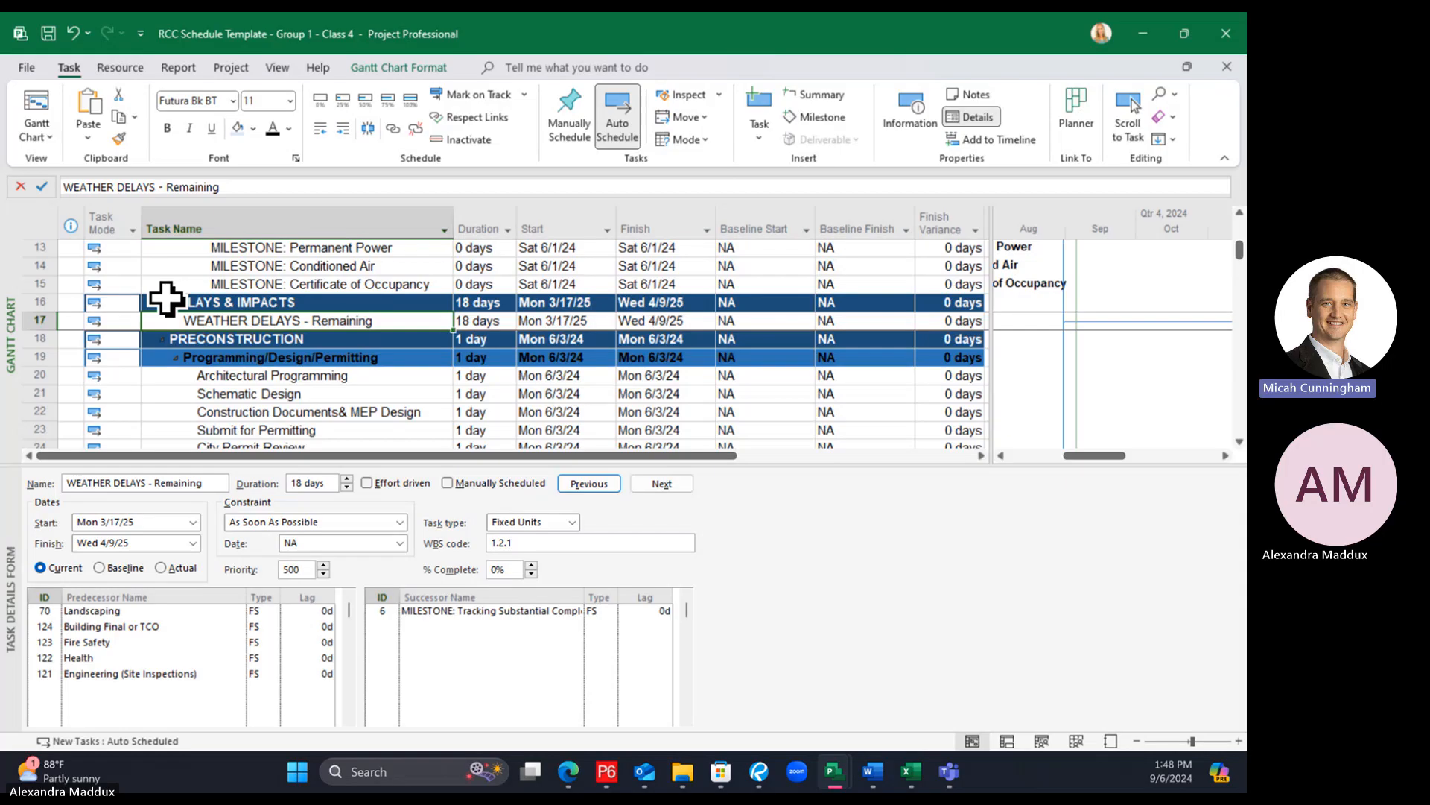
pyautogui.click(492, 326)
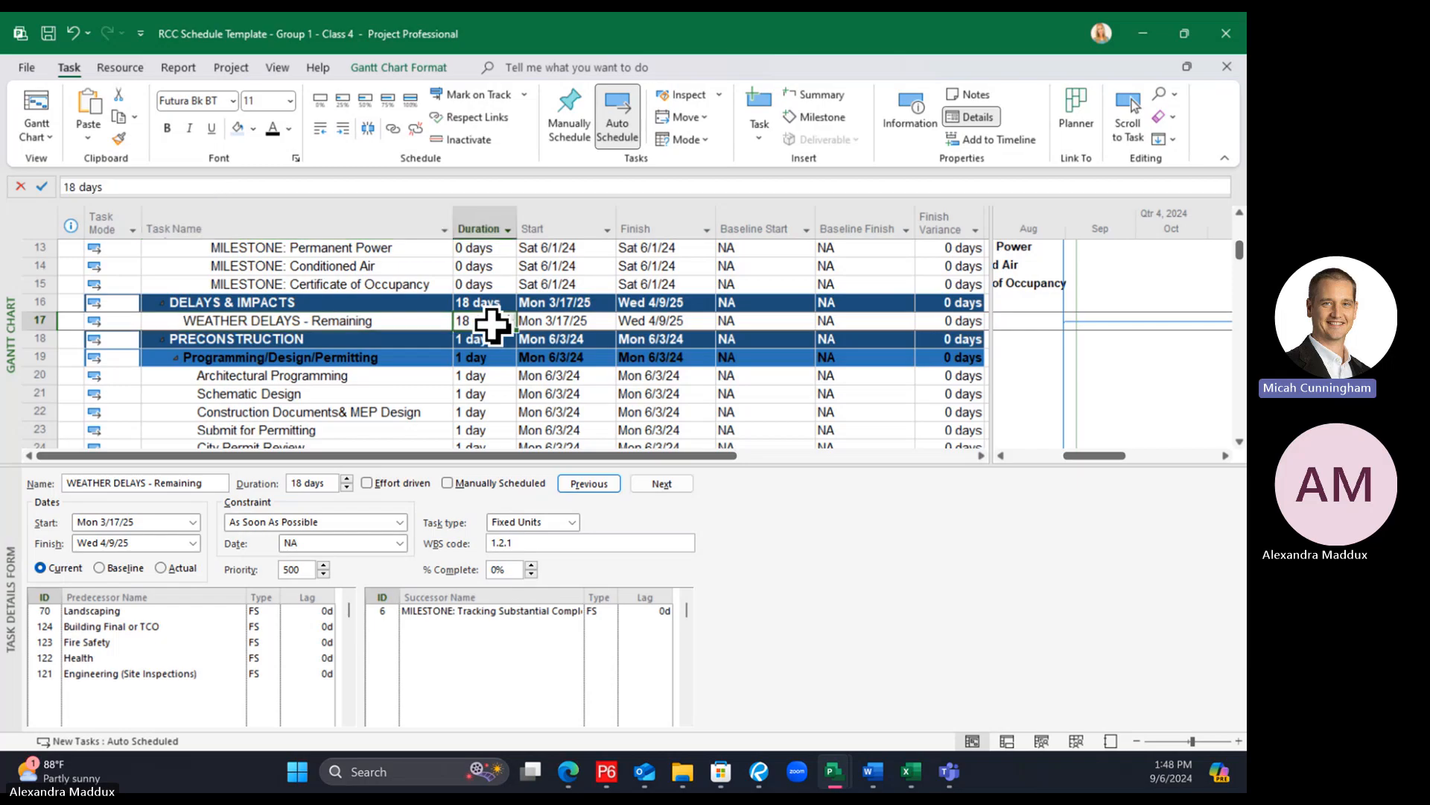
pyautogui.click(406, 323)
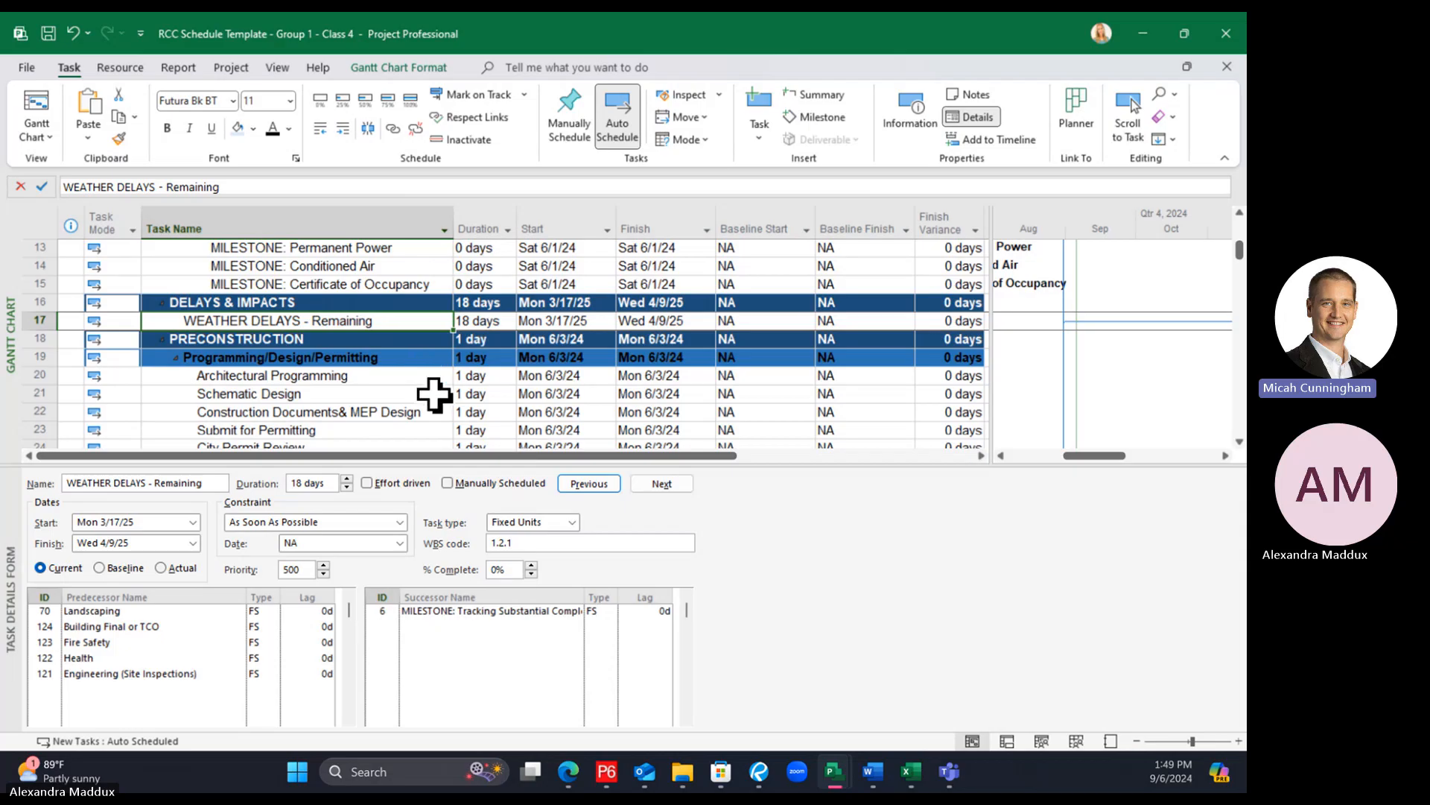
pyautogui.click(364, 304)
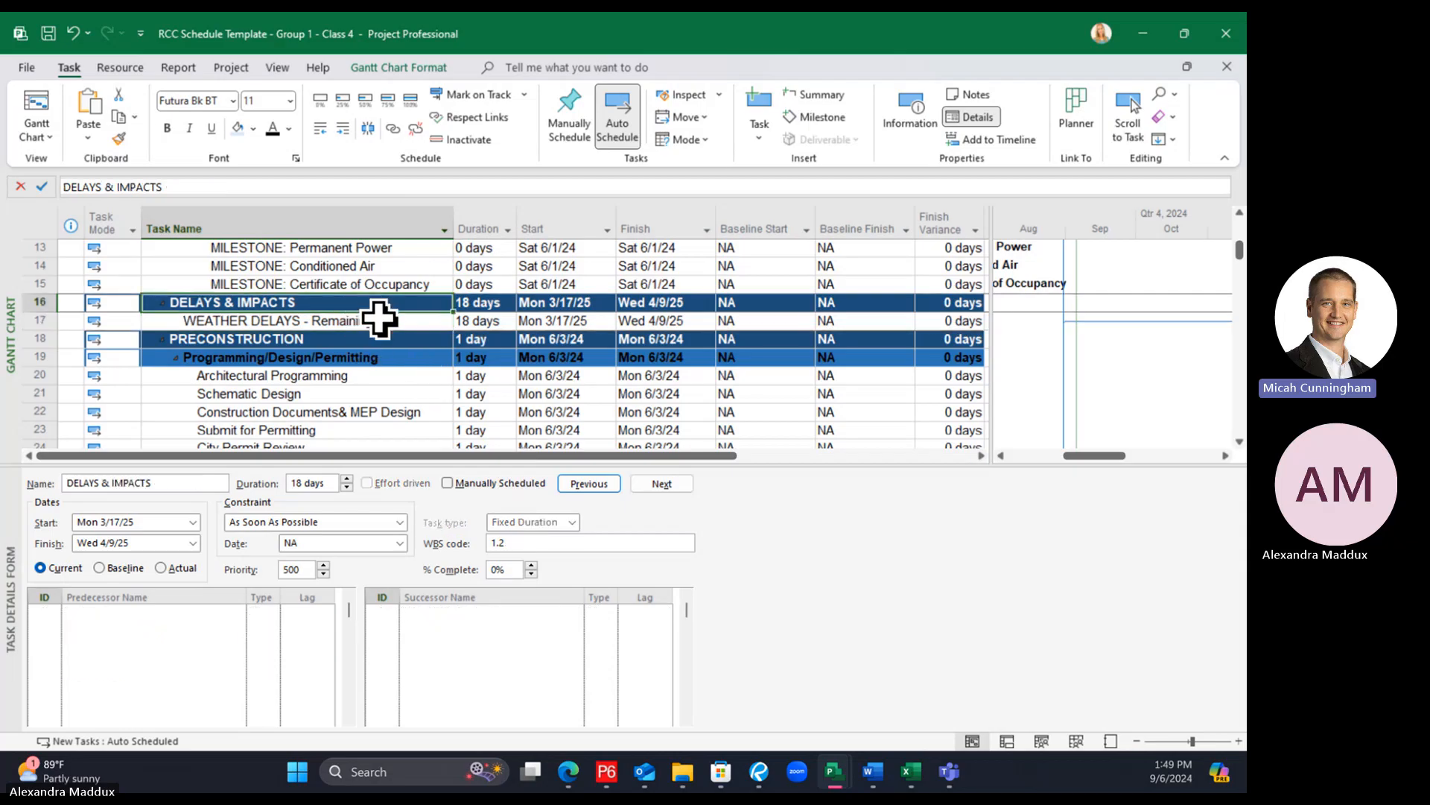
pyautogui.click(384, 322)
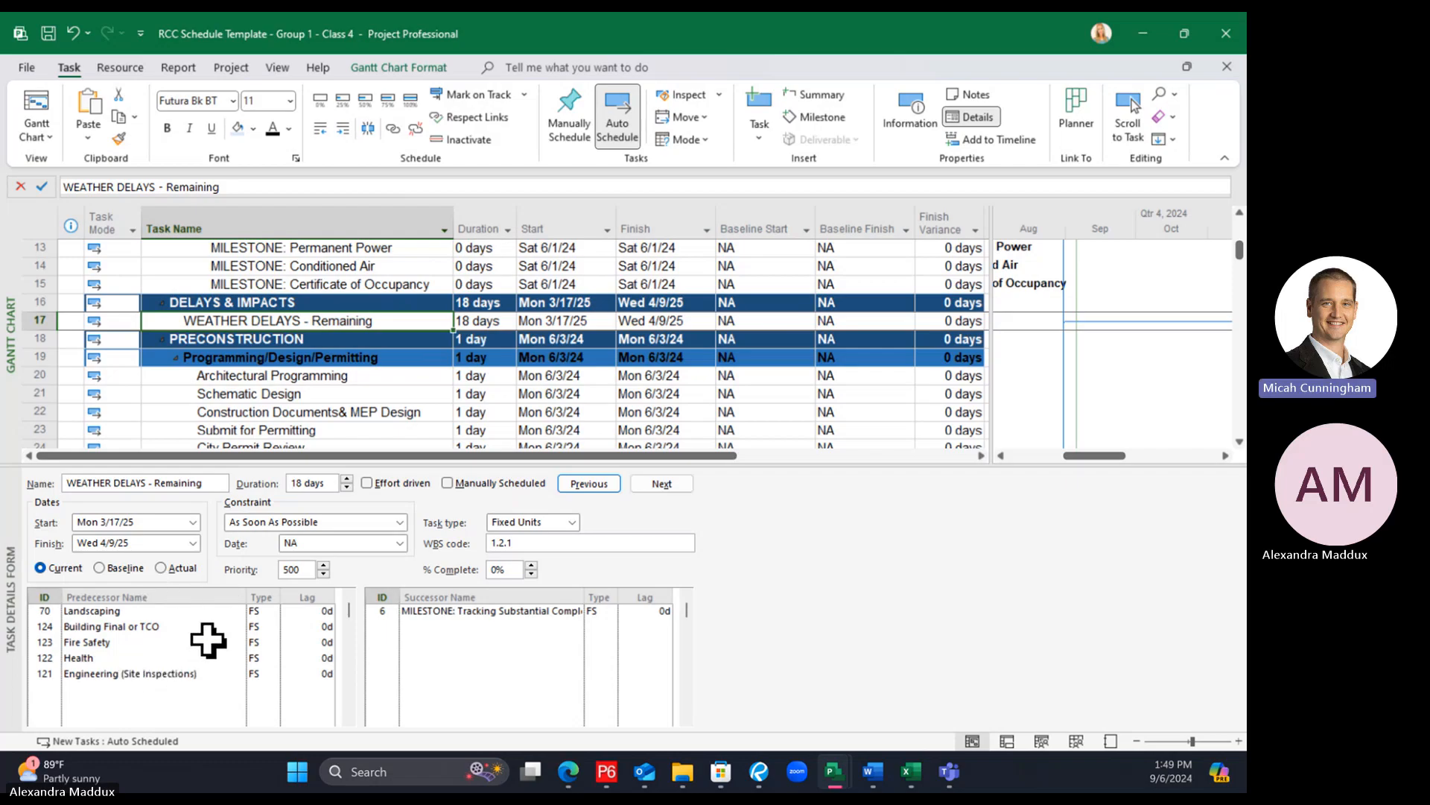
pyautogui.click(160, 673)
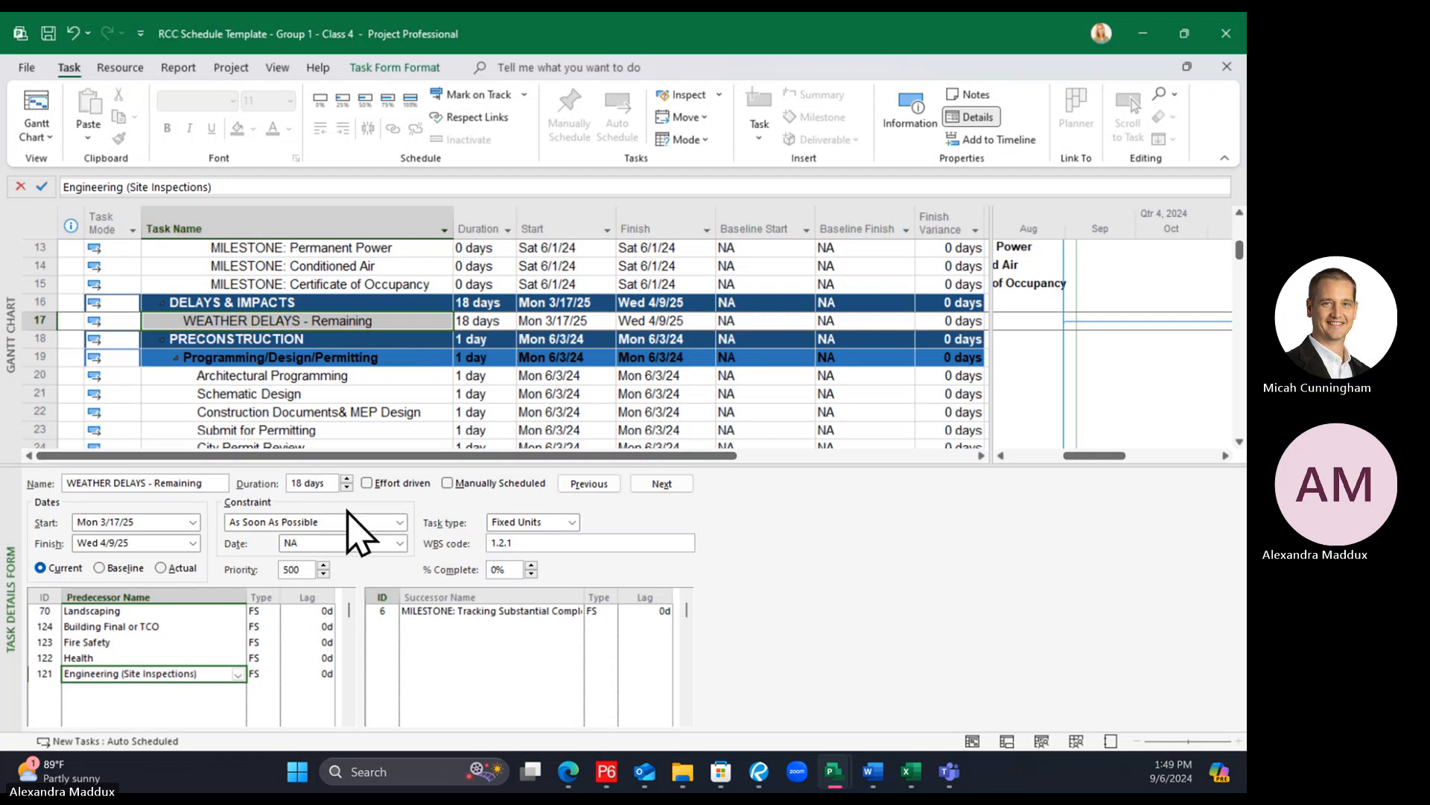
pyautogui.click(370, 352)
pyautogui.click(353, 324)
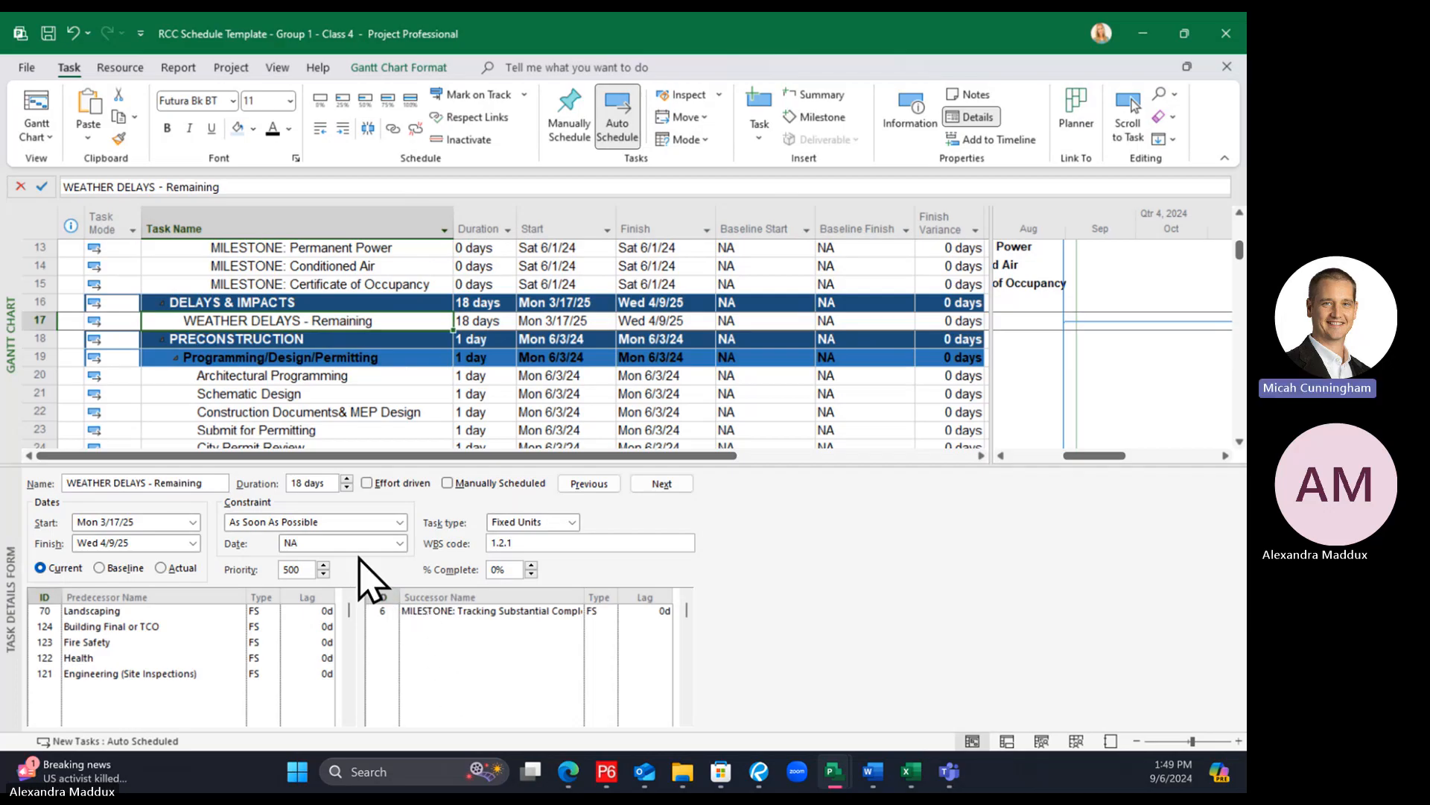
pyautogui.click(394, 357)
# Return to CONTRACT MILESTONES and compare the tracking finish date with the date in the Contract Substantial Completion milestone's name
pyautogui.scroll(4, 395, 357)
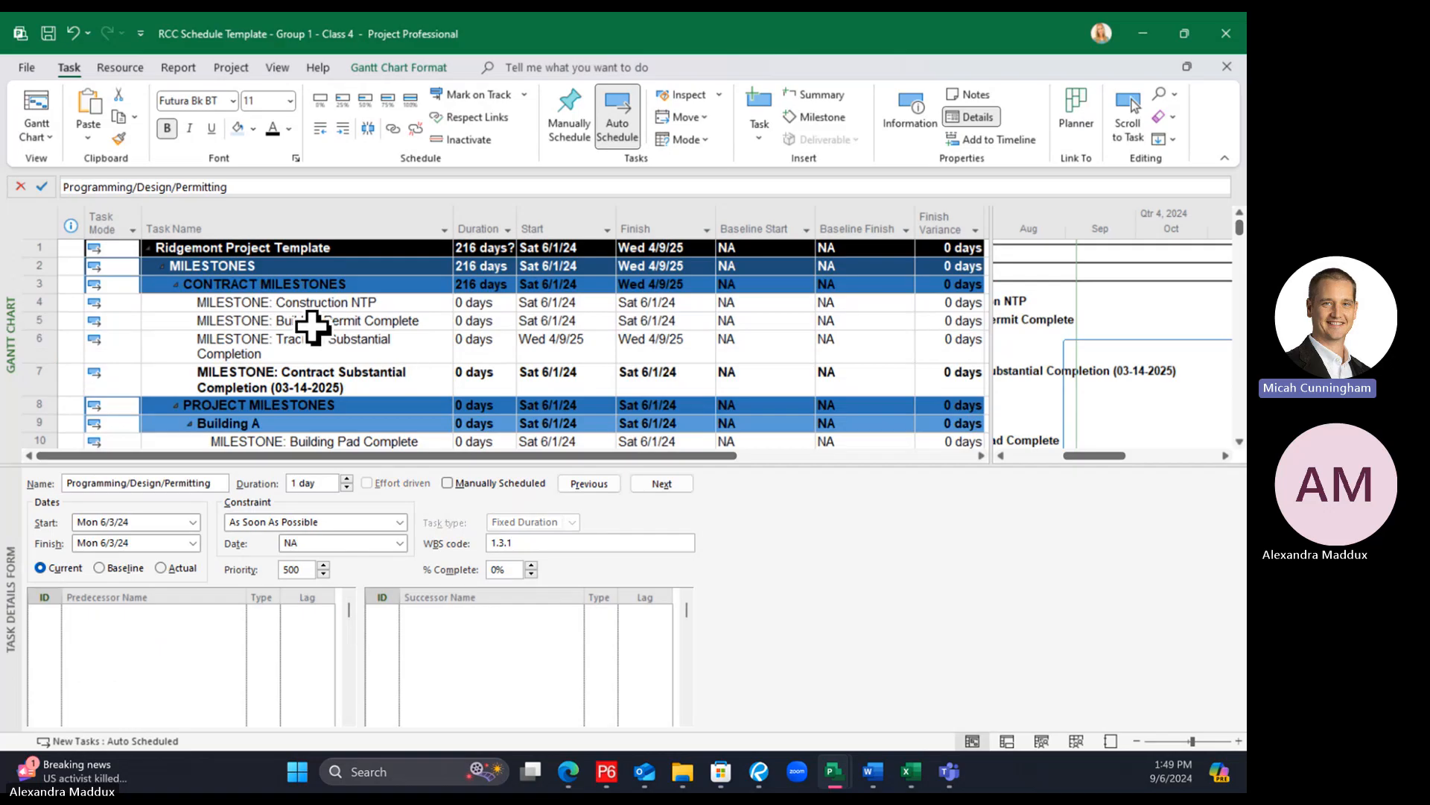
pyautogui.click(312, 339)
pyautogui.click(30, 347)
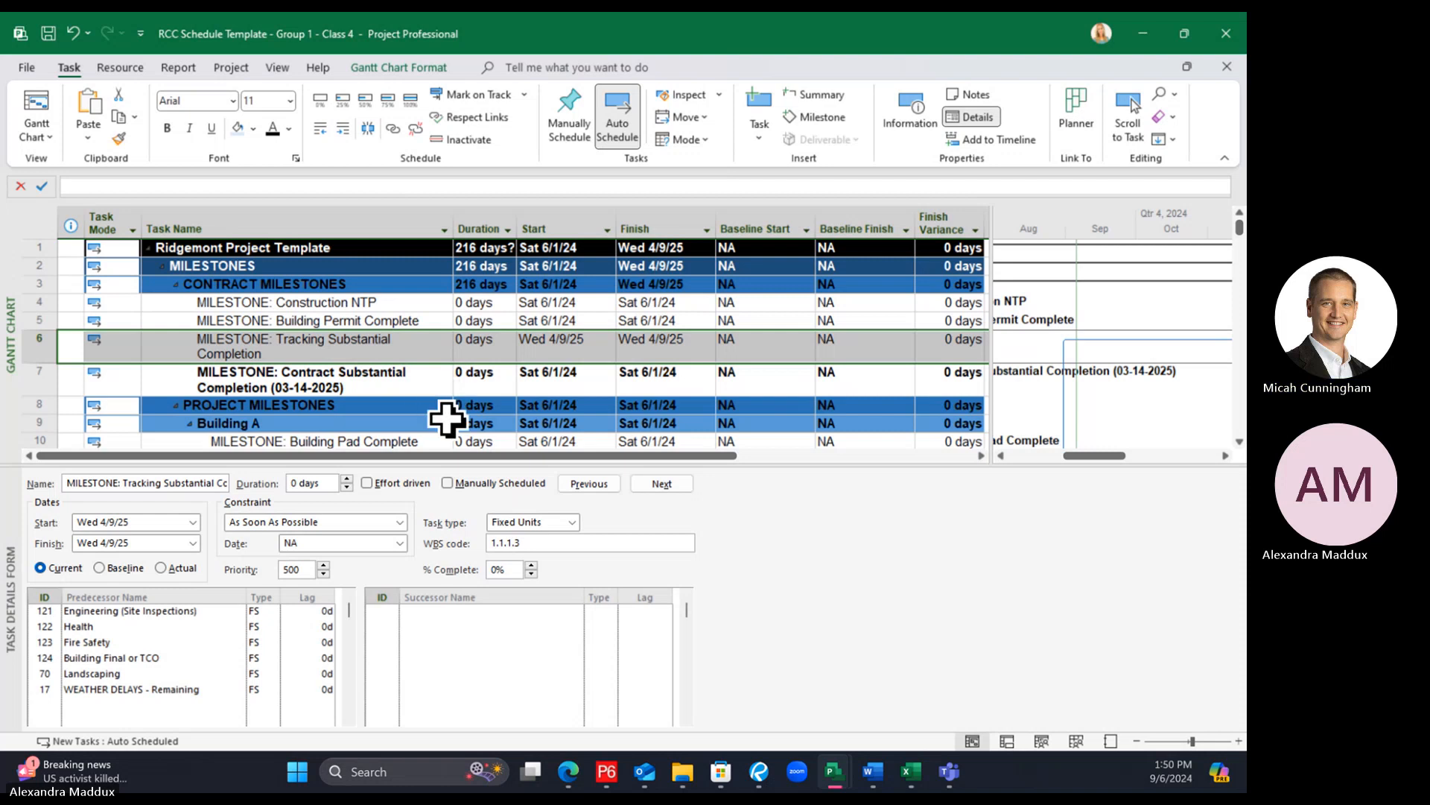
pyautogui.click(402, 384)
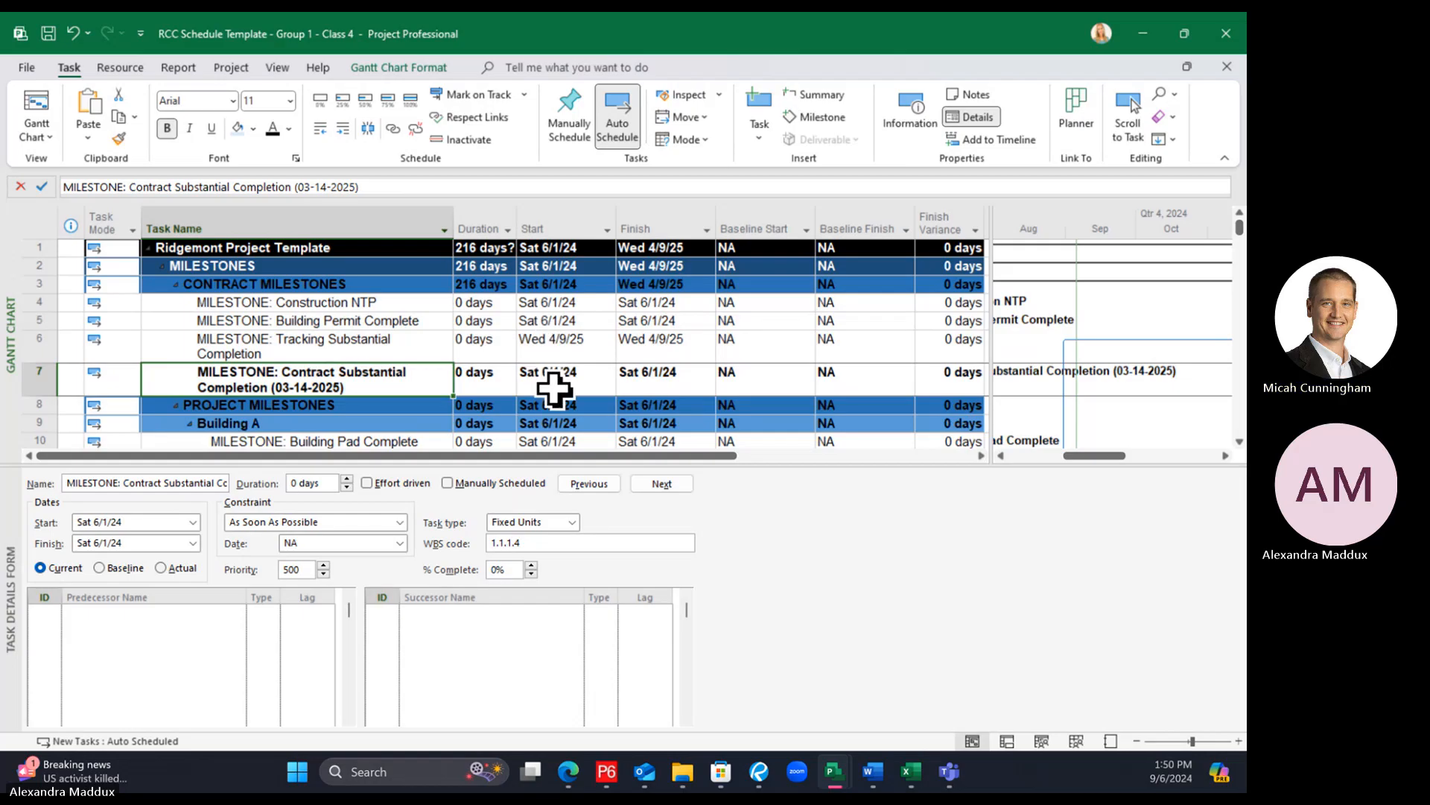
pyautogui.click(321, 352)
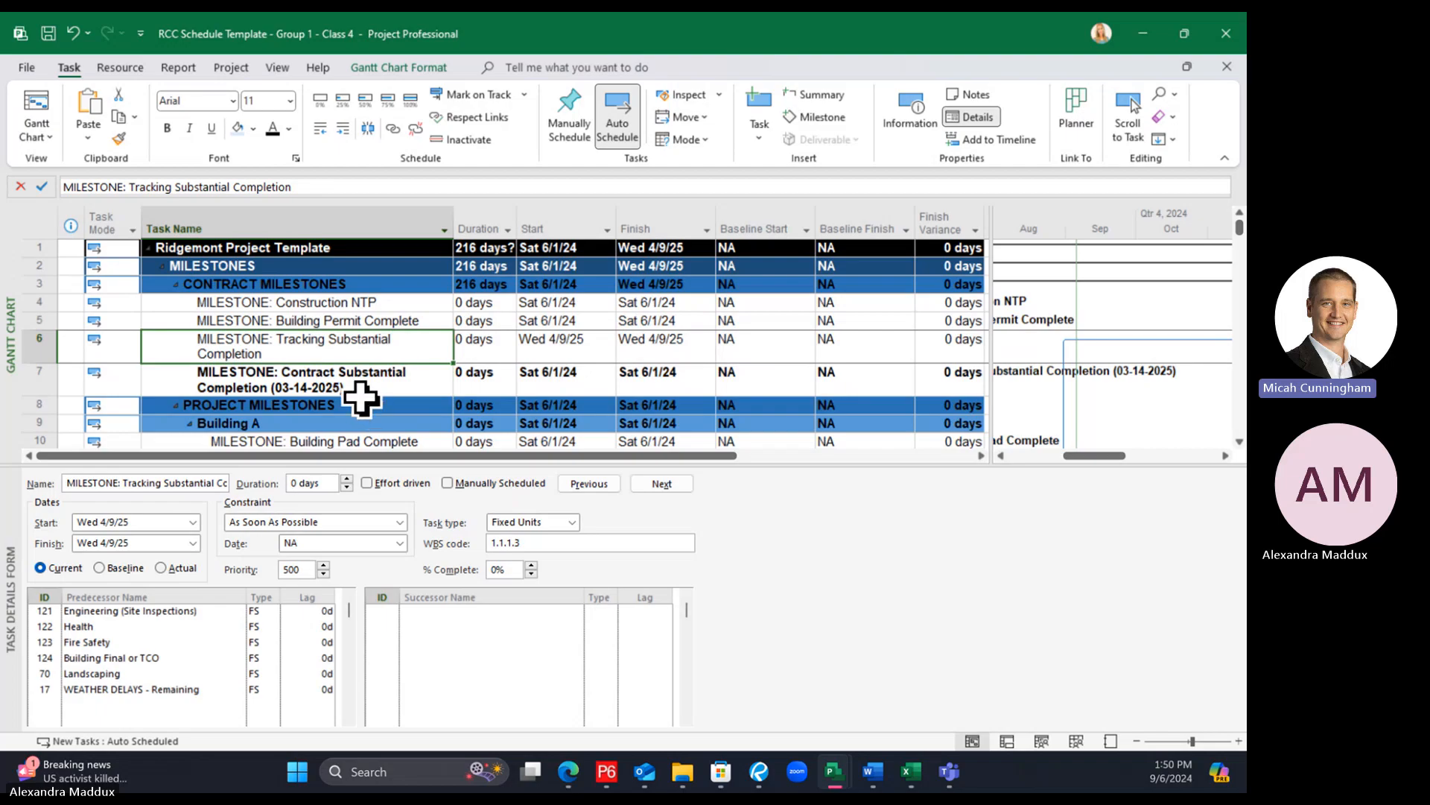
pyautogui.click(359, 386)
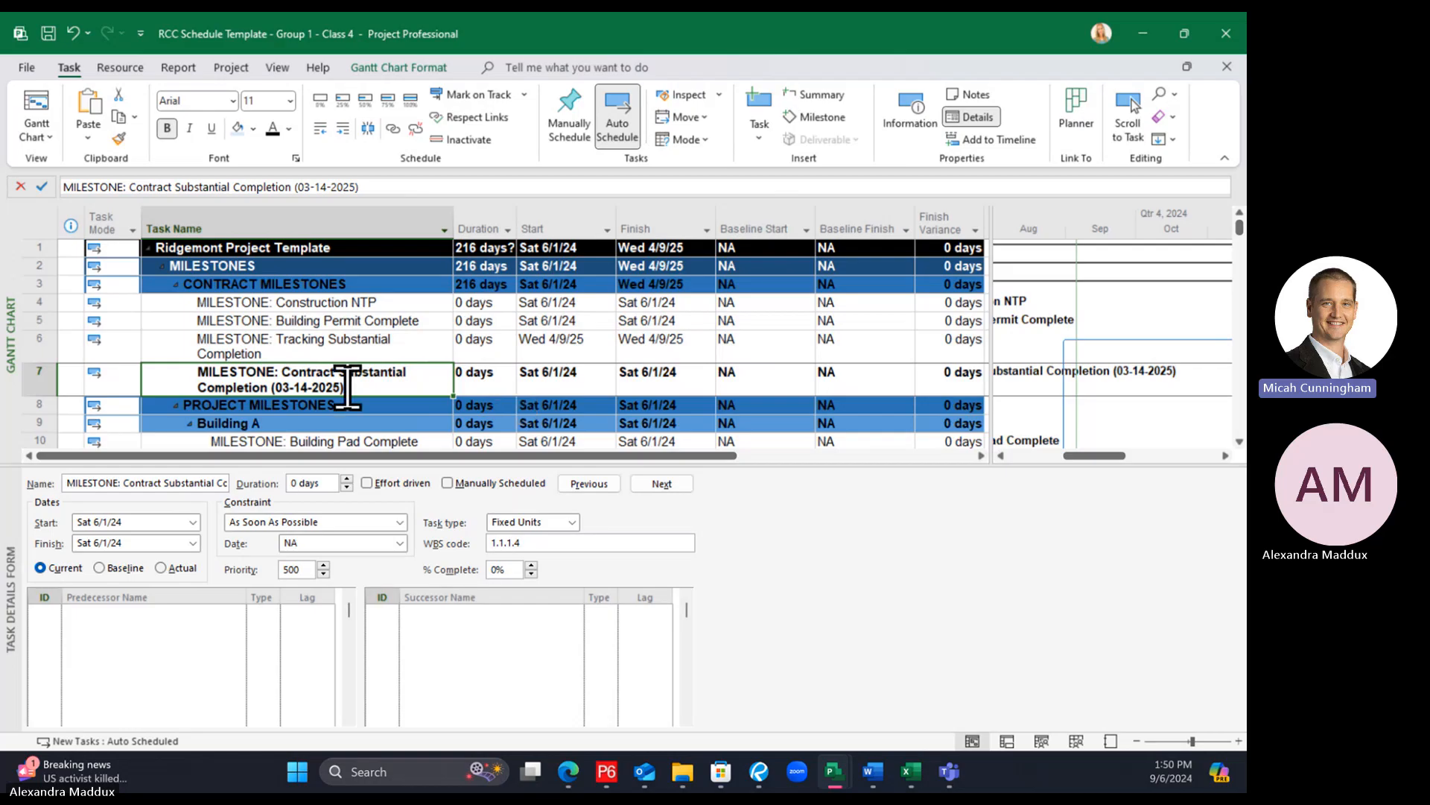
# Change the date in the Contract Substantial Completion milestone's name to 04-09-2025
pyautogui.moveTo(296, 186); pyautogui.dragTo(328, 187)
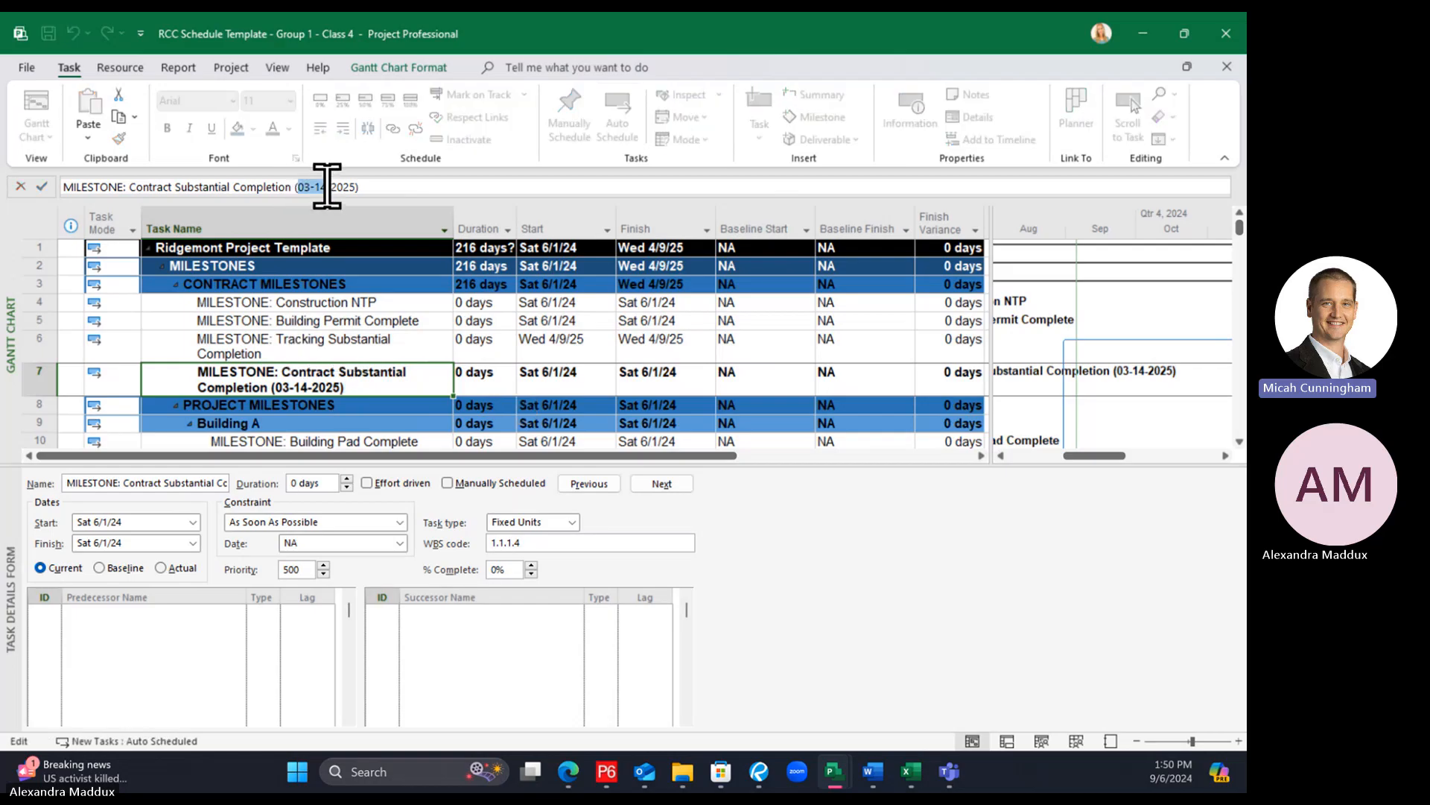
pyautogui.write('04')
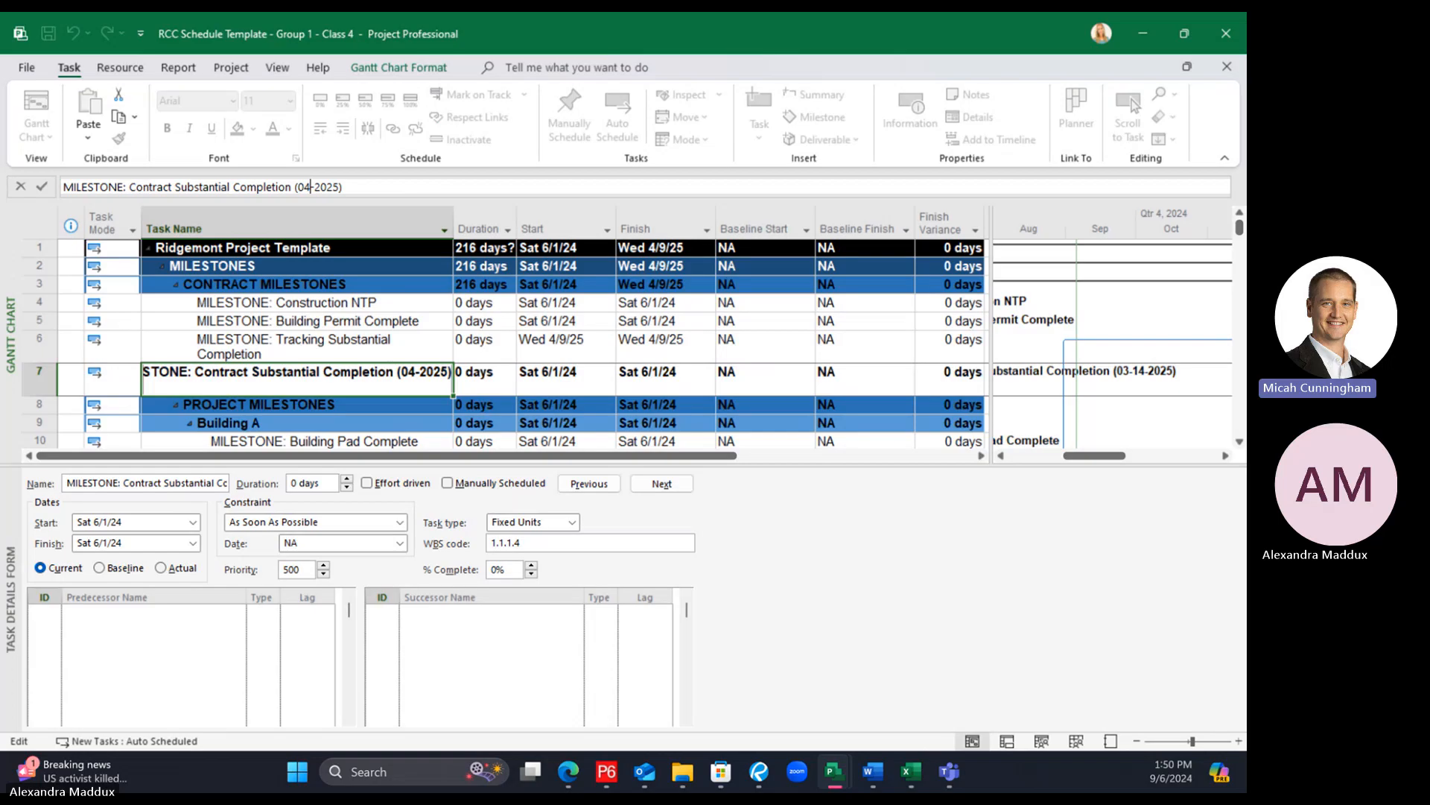
pyautogui.write('-09')
pyautogui.press('Return')
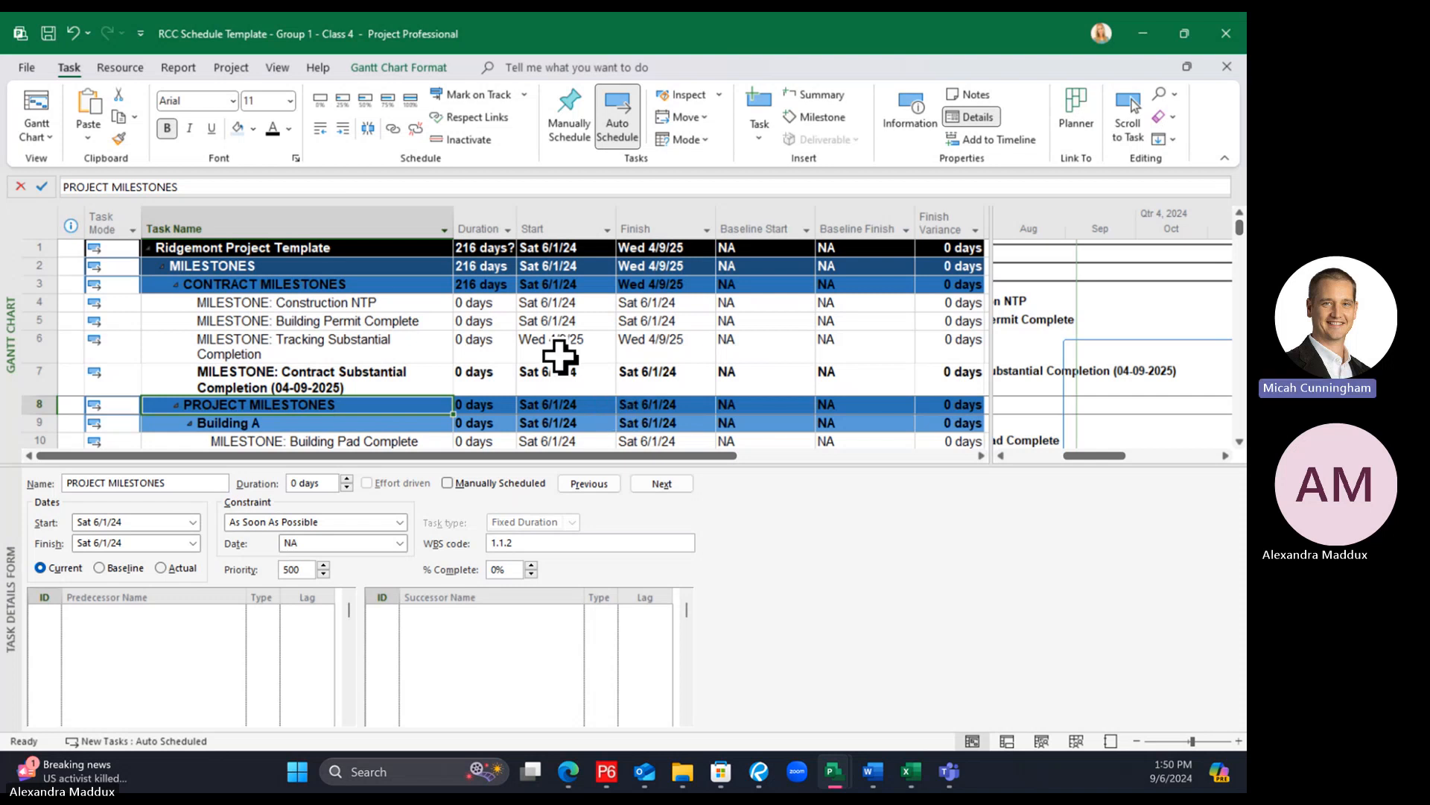
# Compare the Tracking Substantial Completion milestone's dates with the Contract Substantial Completion milestone's dates and named date
pyautogui.click(360, 377)
pyautogui.click(380, 341)
pyautogui.click(357, 383)
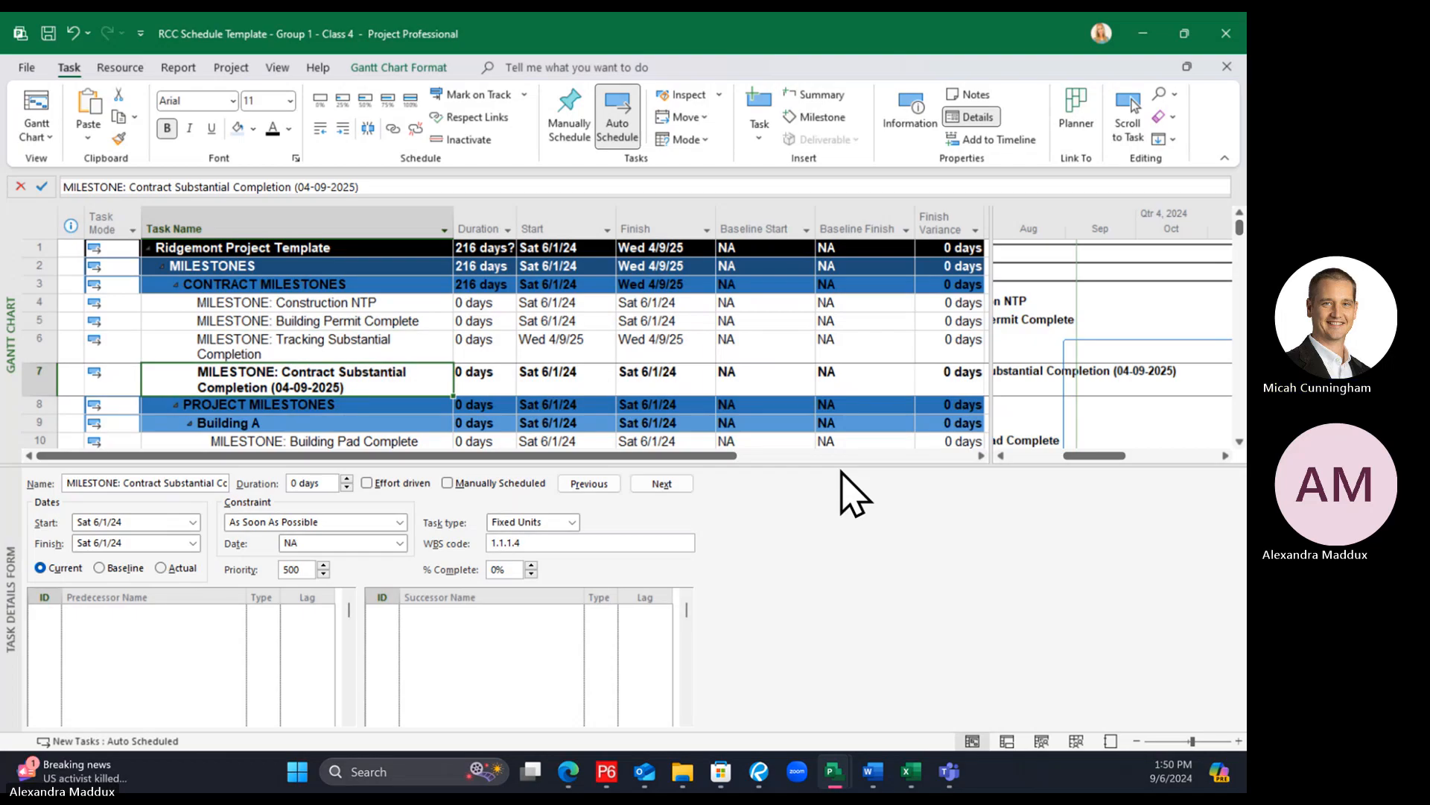
pyautogui.click(345, 347)
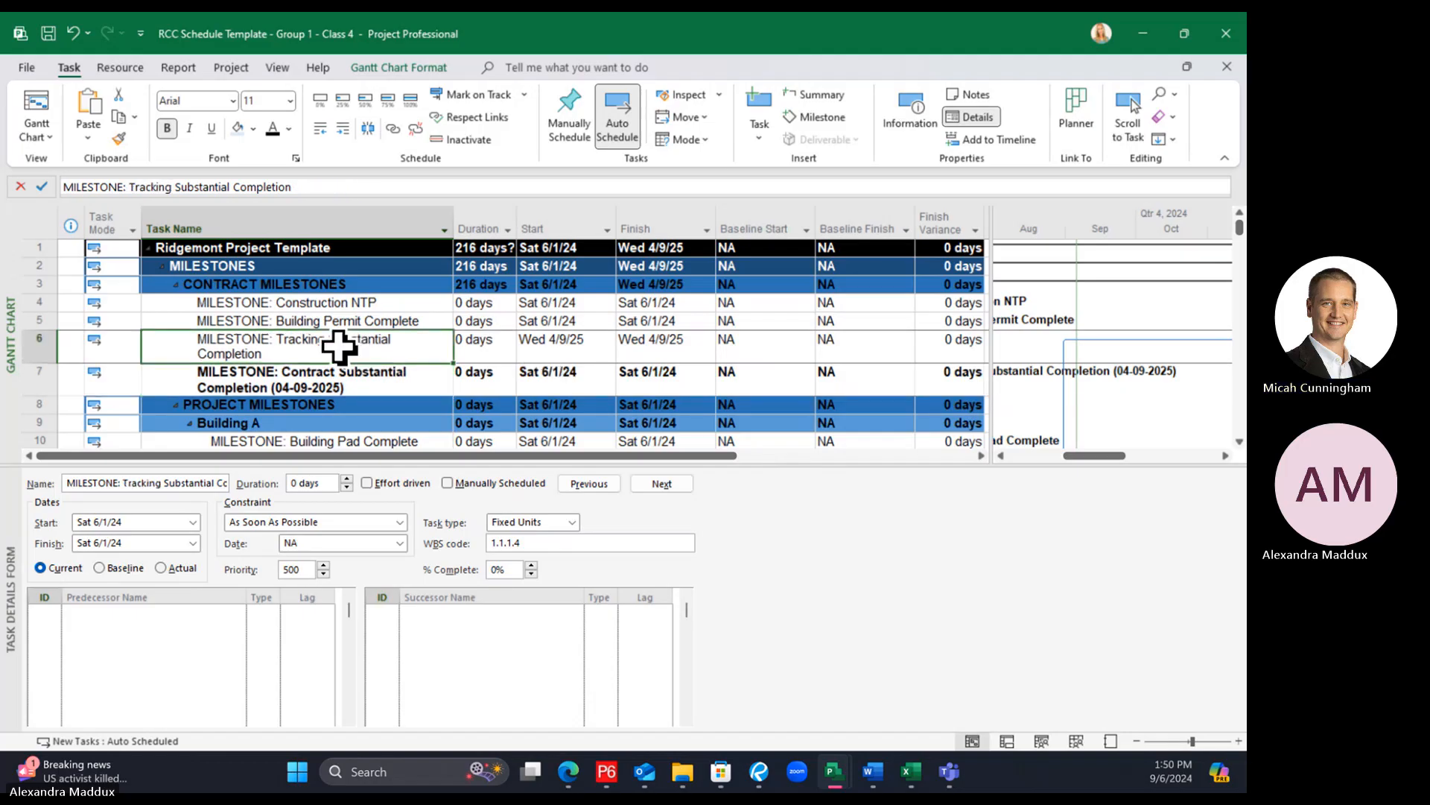
pyautogui.click(319, 382)
pyautogui.click(18, 371)
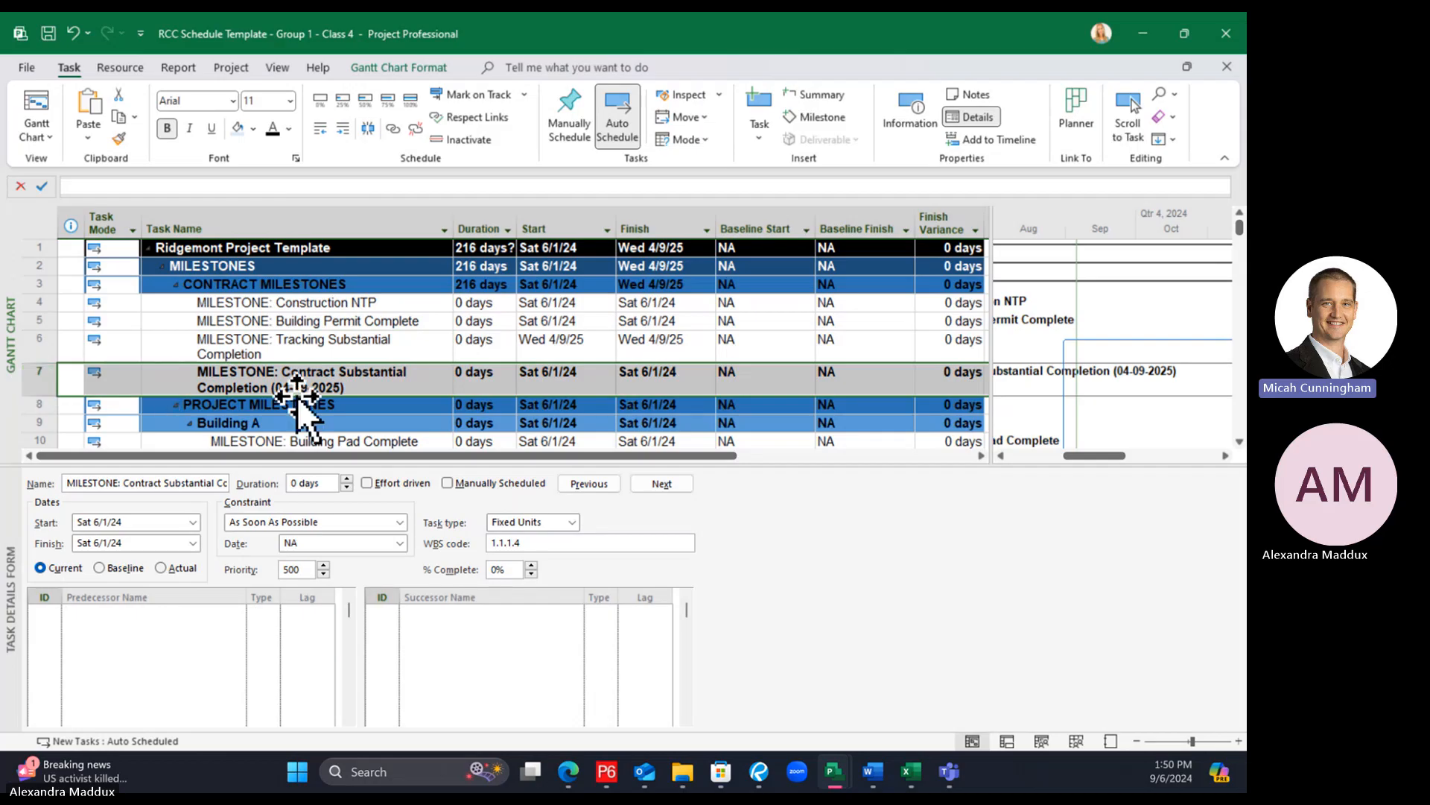
pyautogui.click(322, 407)
pyautogui.click(350, 387)
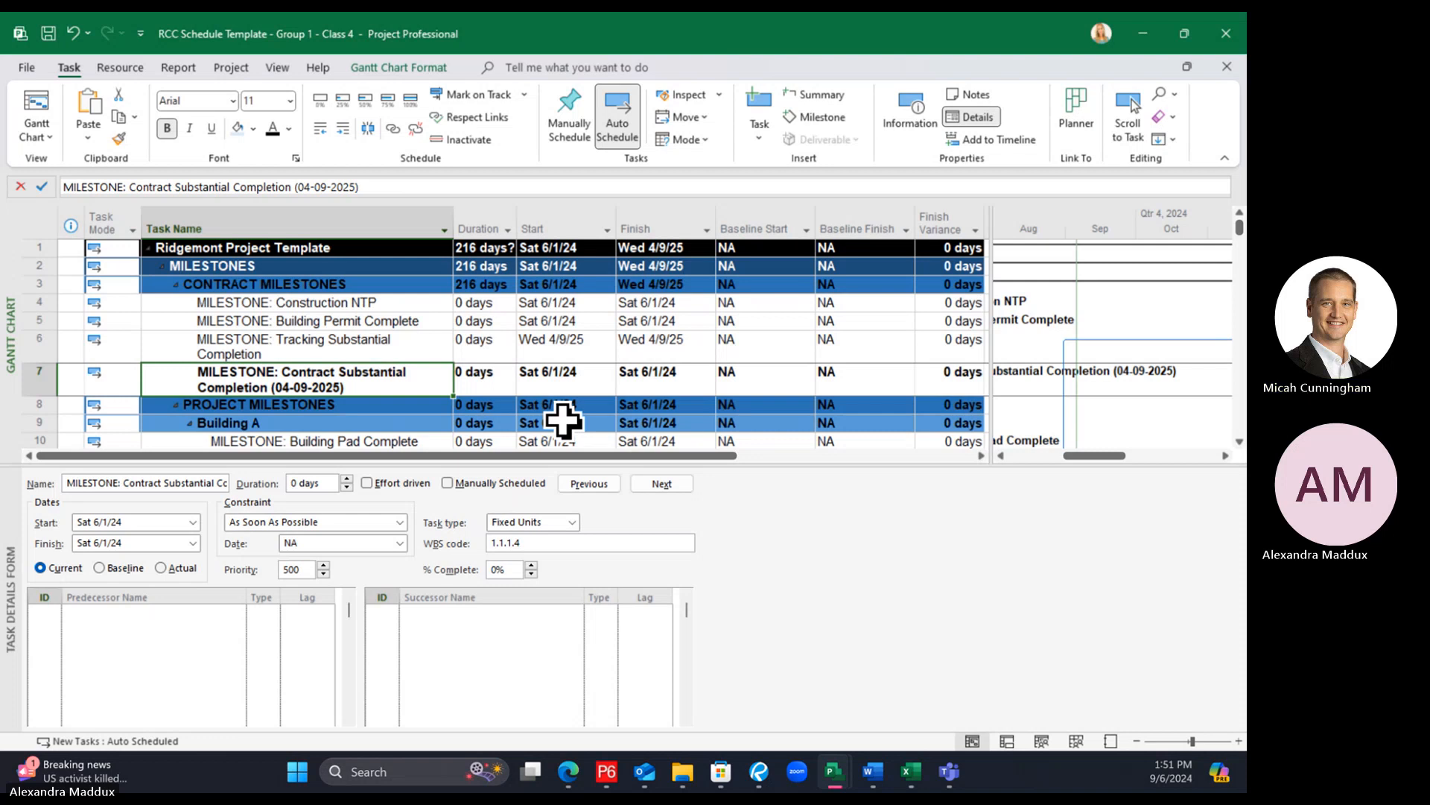
# Set the Contract Substantial Completion milestone's start date to April 9, 2025
pyautogui.click(565, 374)
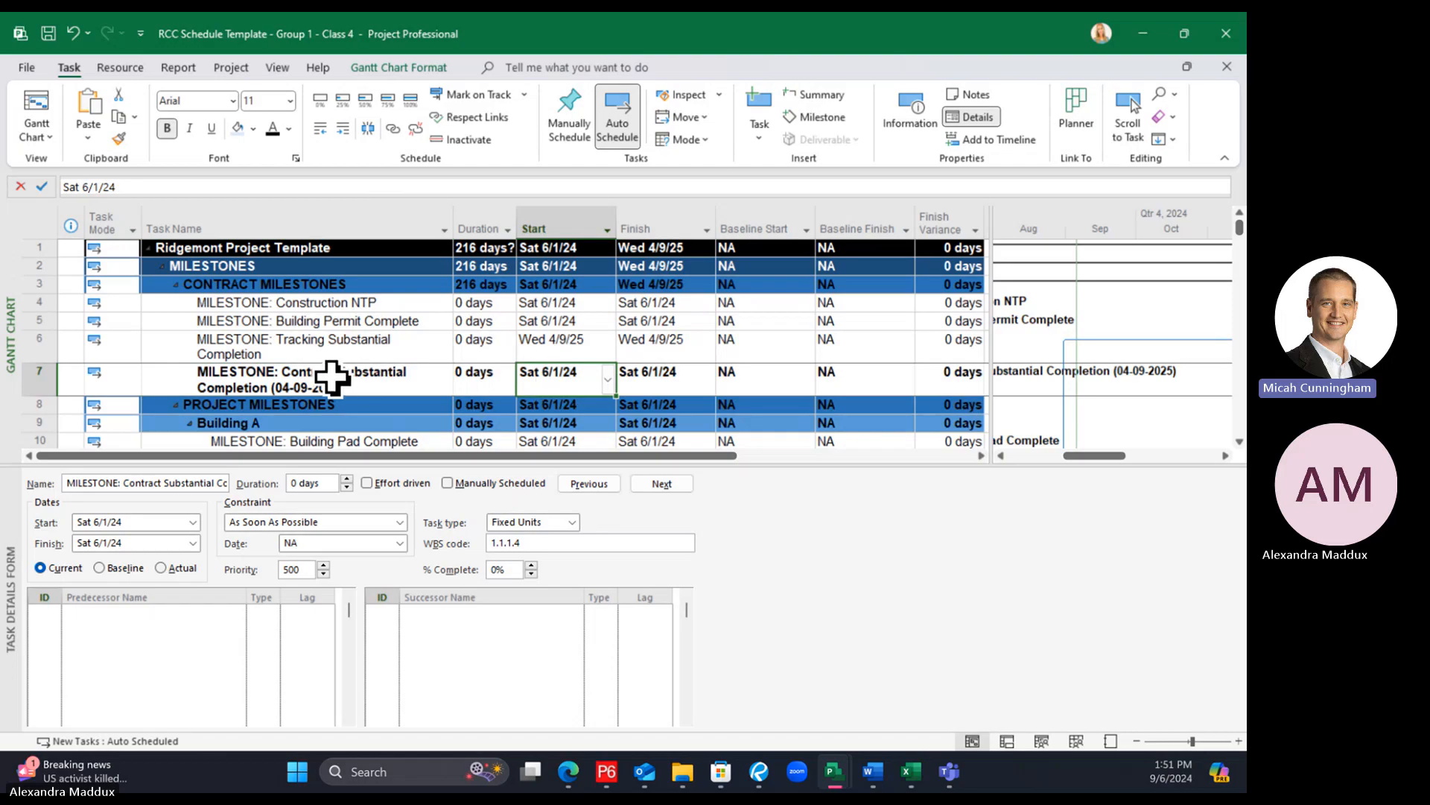
pyautogui.click(372, 385)
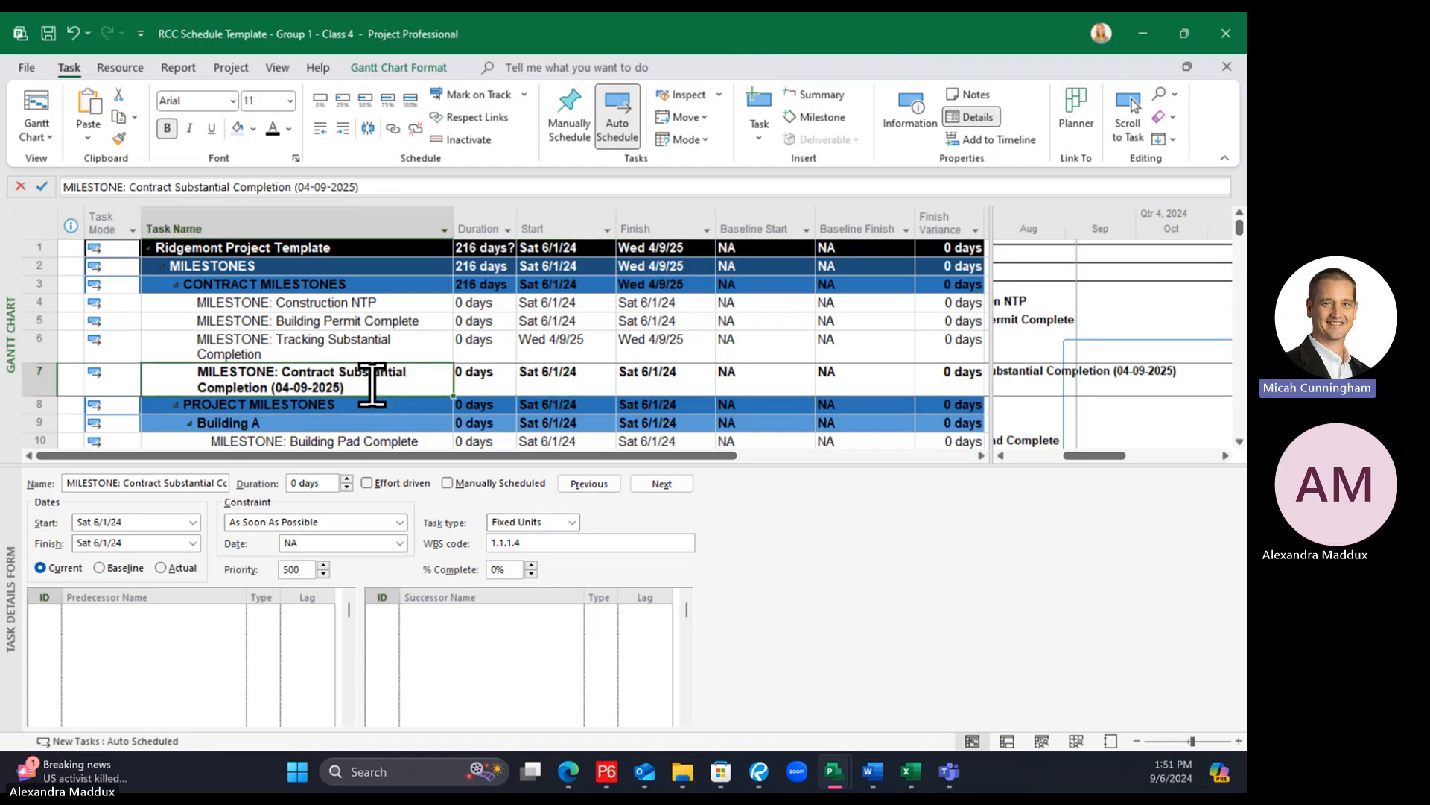
pyautogui.click(605, 388)
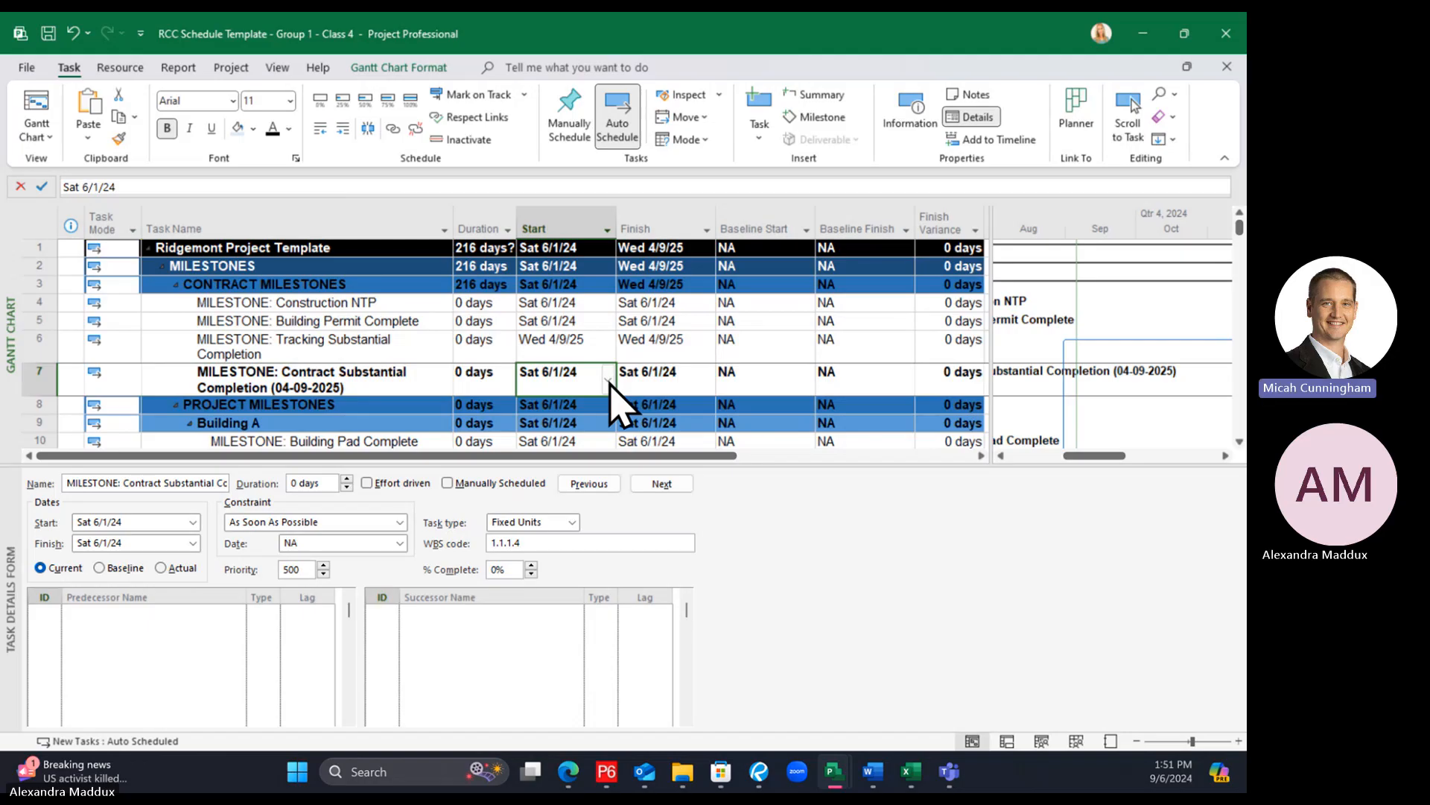
pyautogui.click(610, 381)
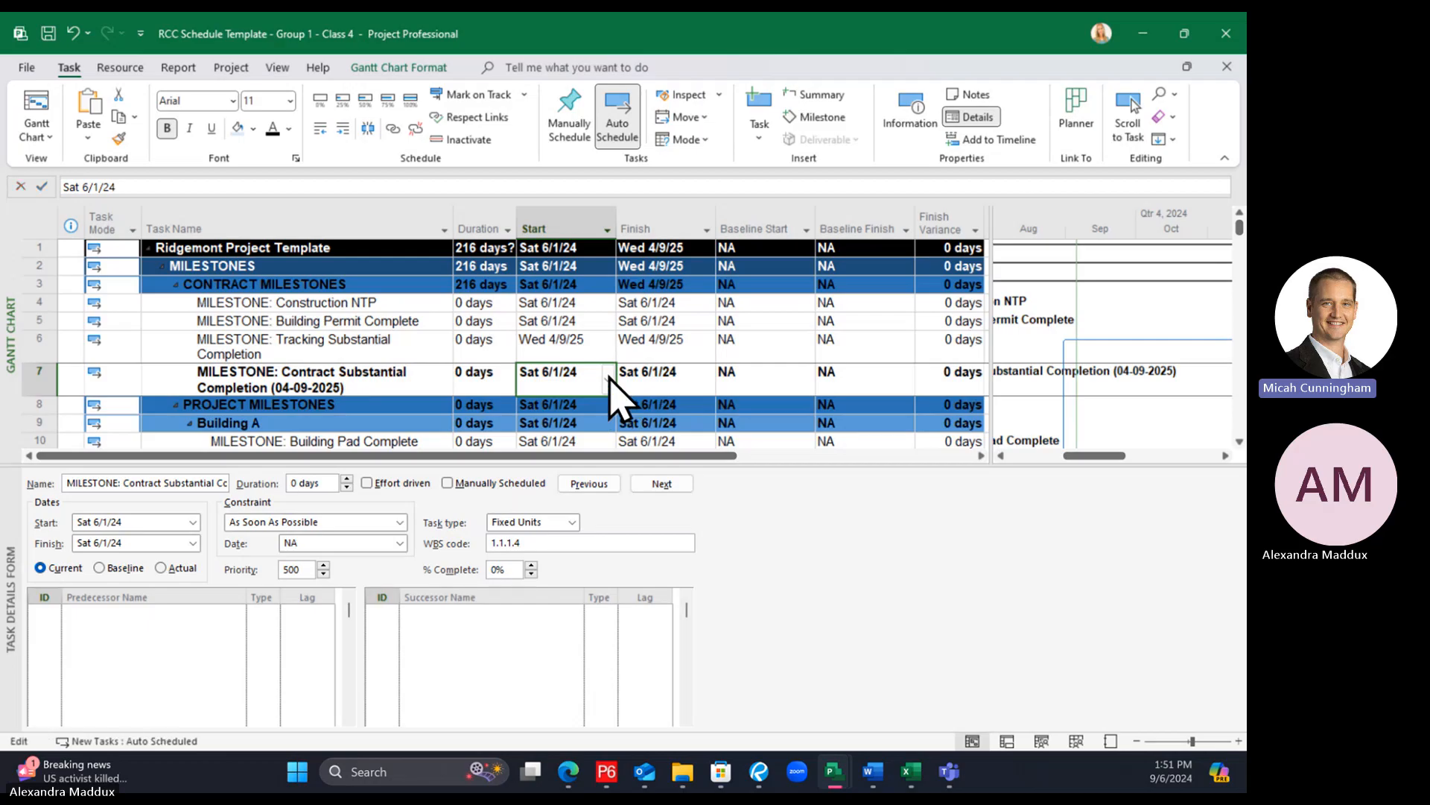
pyautogui.click(608, 379)
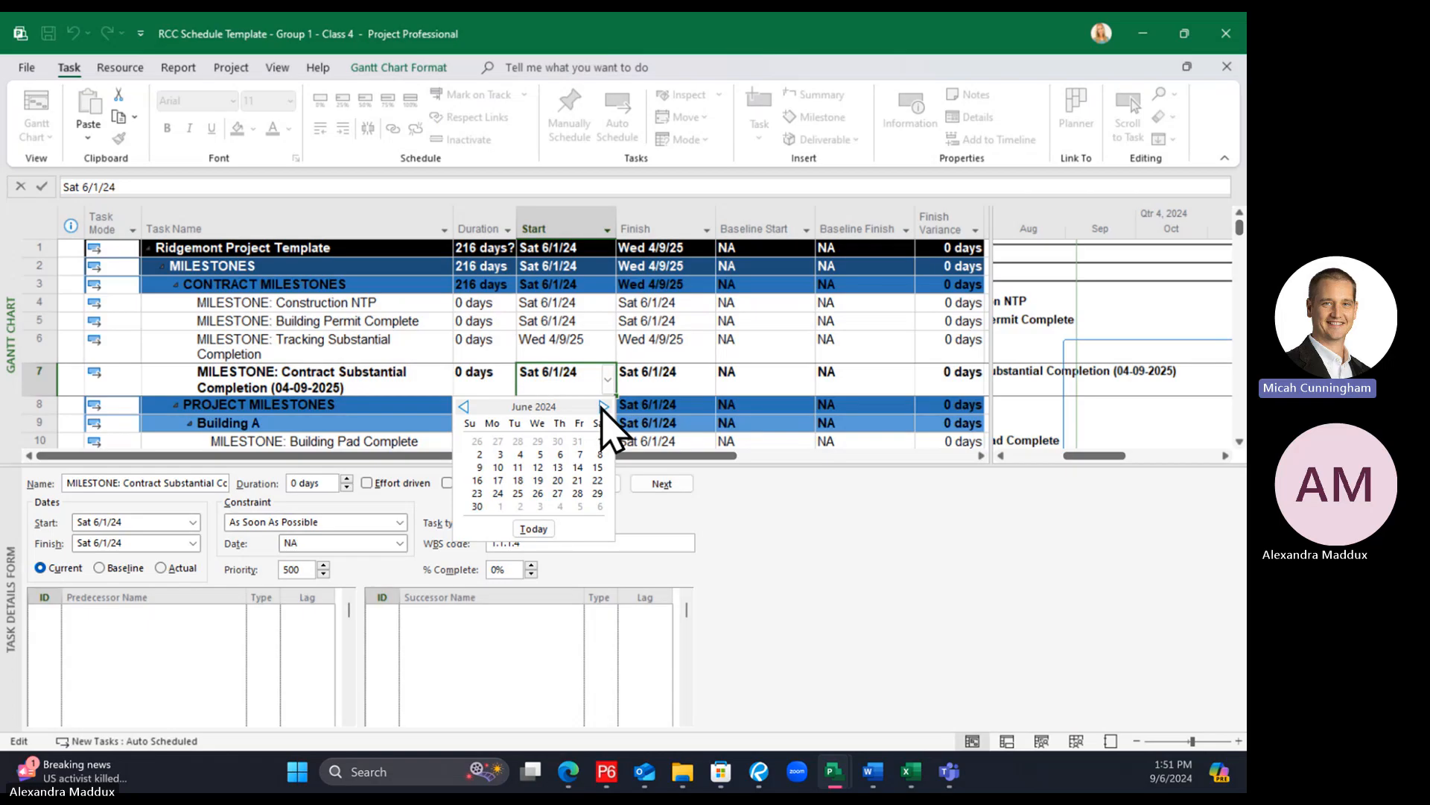
pyautogui.click(604, 407)
pyautogui.click(604, 407)
pyautogui.click(604, 407)
pyautogui.click(605, 407)
pyautogui.click(604, 406)
pyautogui.click(604, 406)
pyautogui.click(604, 407)
pyautogui.click(604, 407)
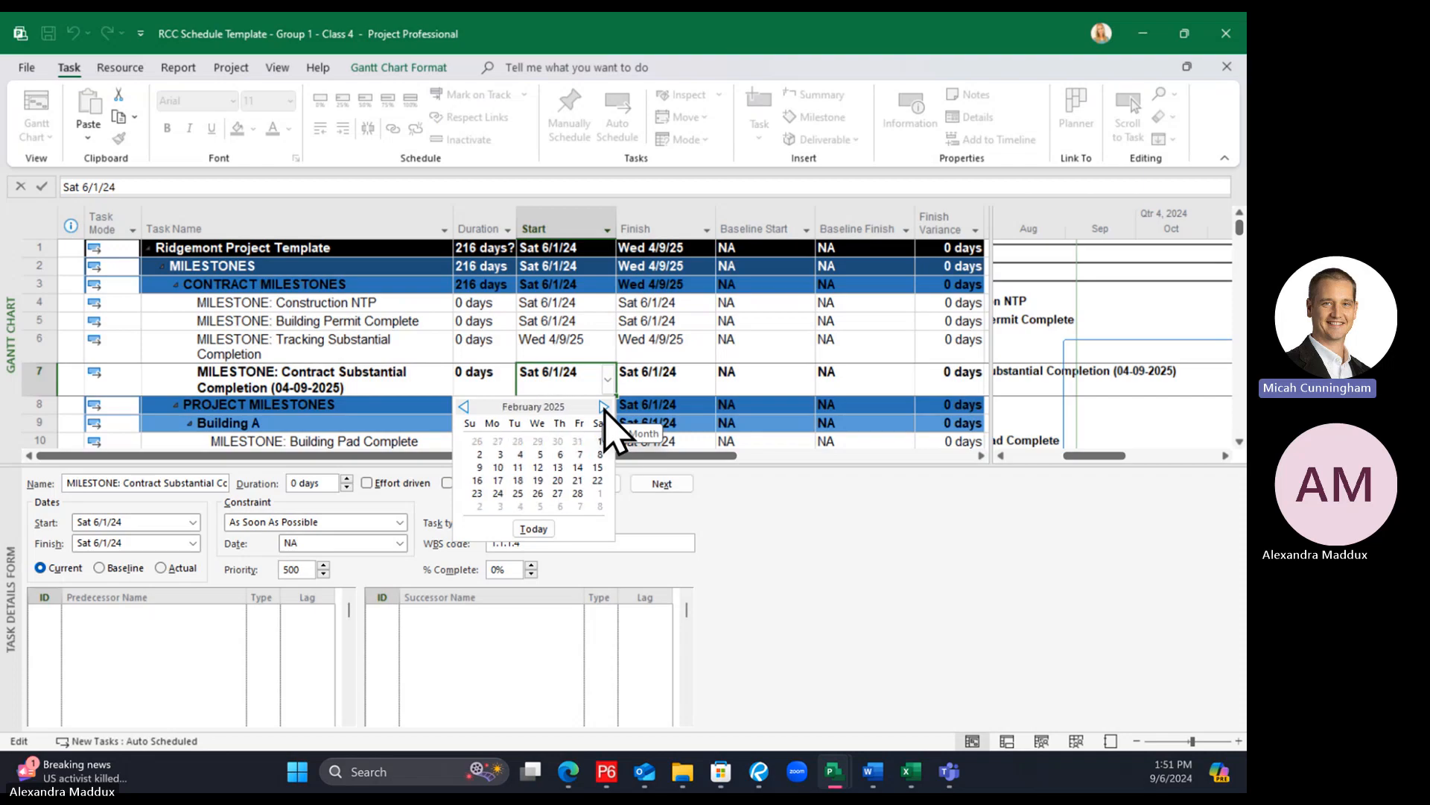
pyautogui.click(604, 407)
pyautogui.click(604, 406)
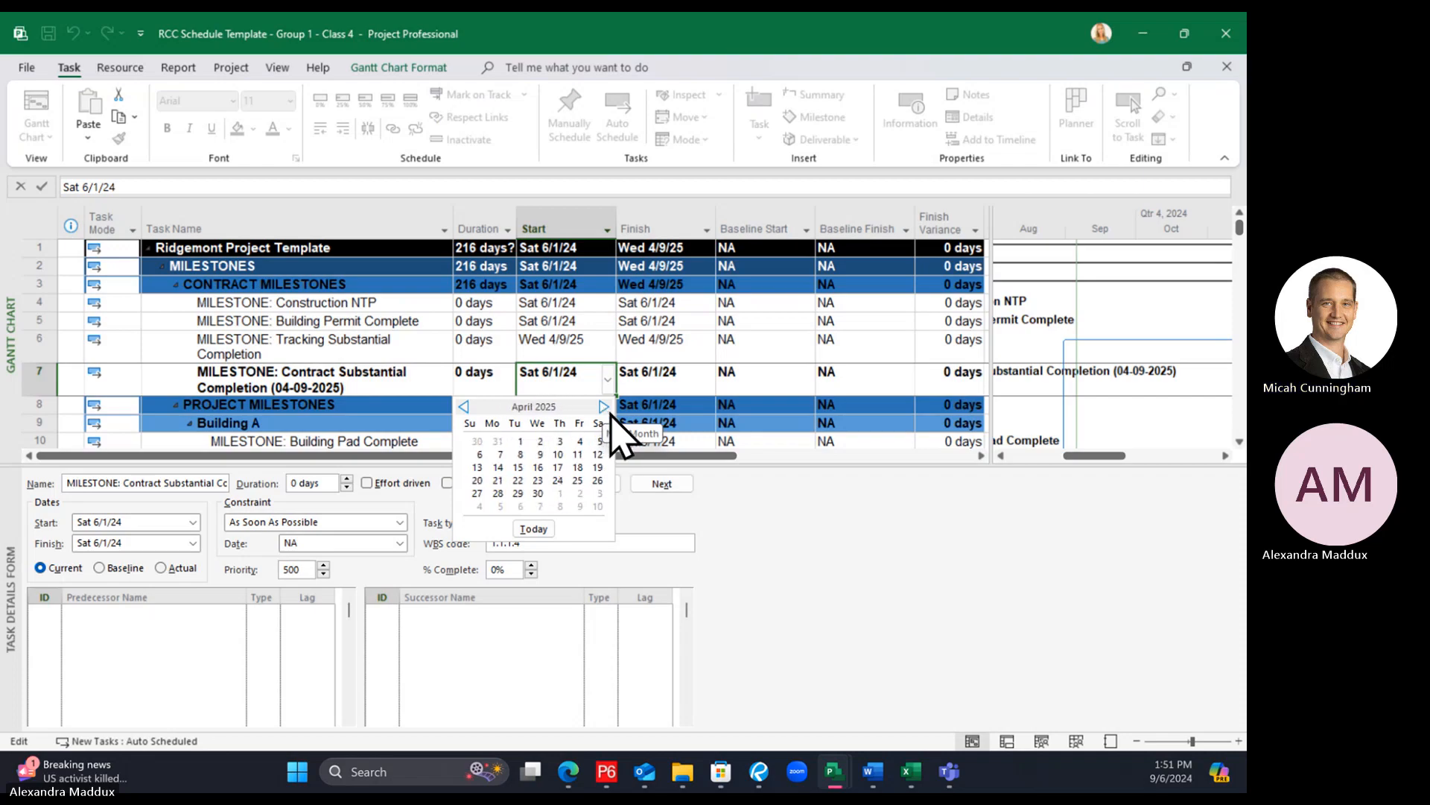
pyautogui.click(540, 455)
pyautogui.click(401, 374)
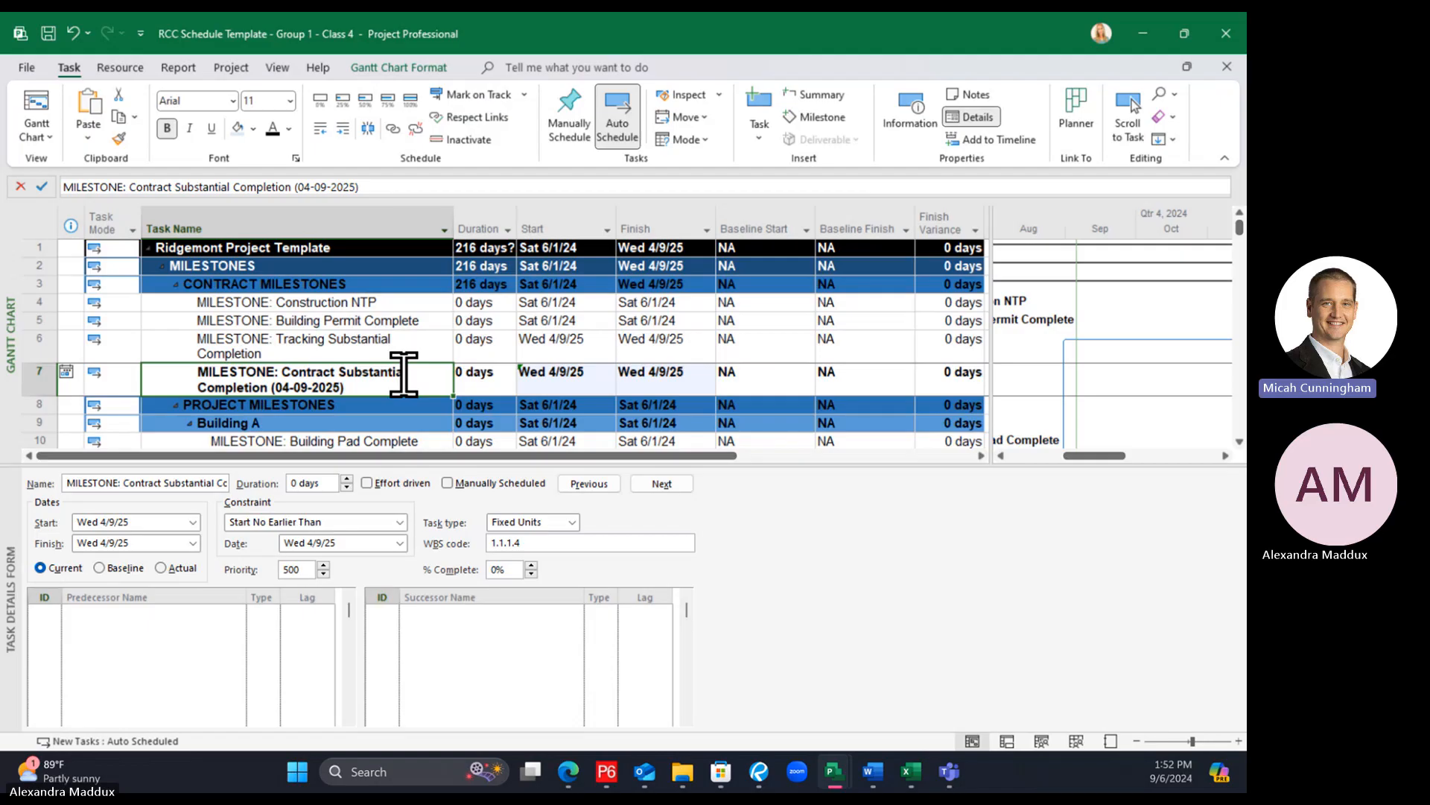
# Review the options for keeping or removing the start date constraint on the Contract Substantial Completion milestone
pyautogui.click(383, 345)
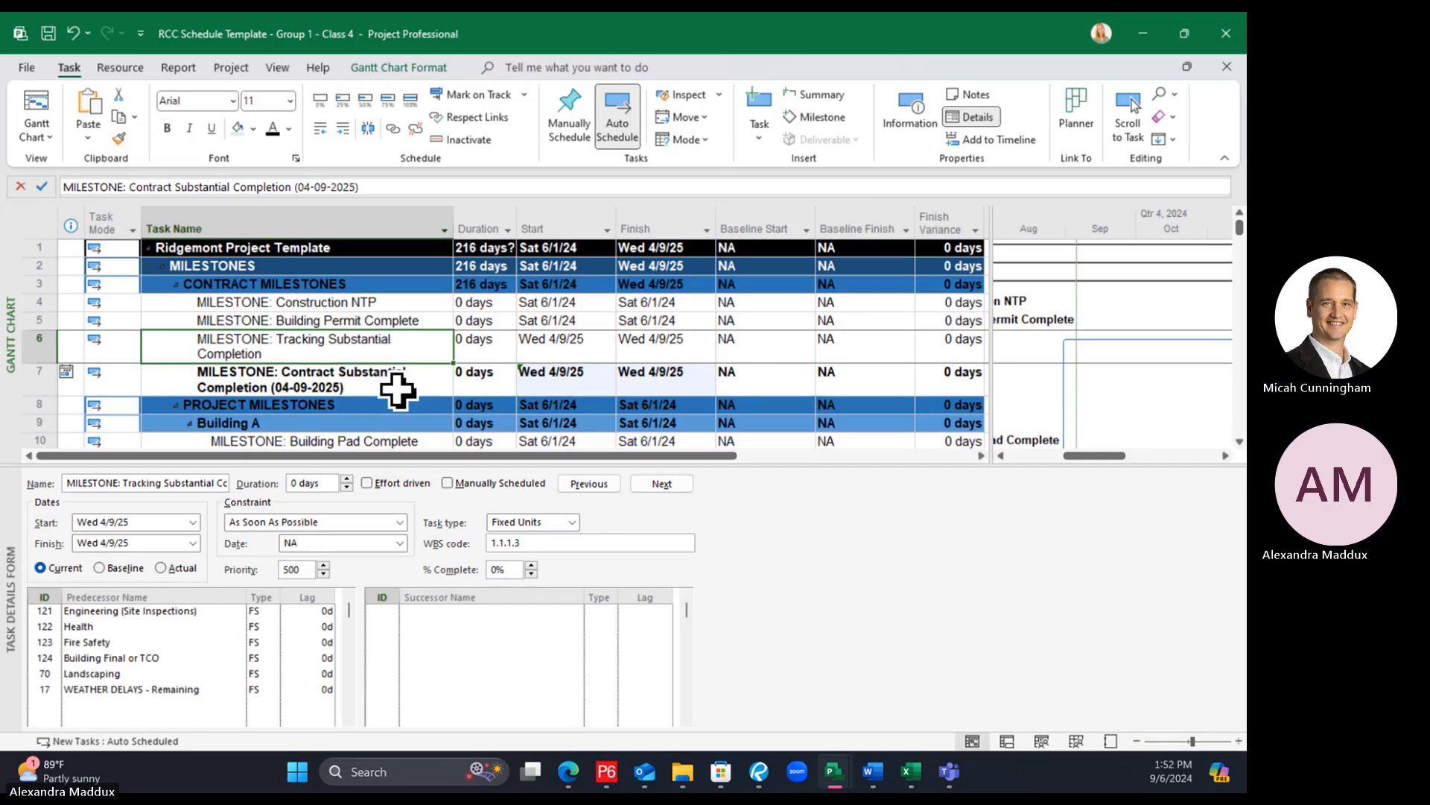
pyautogui.click(395, 391)
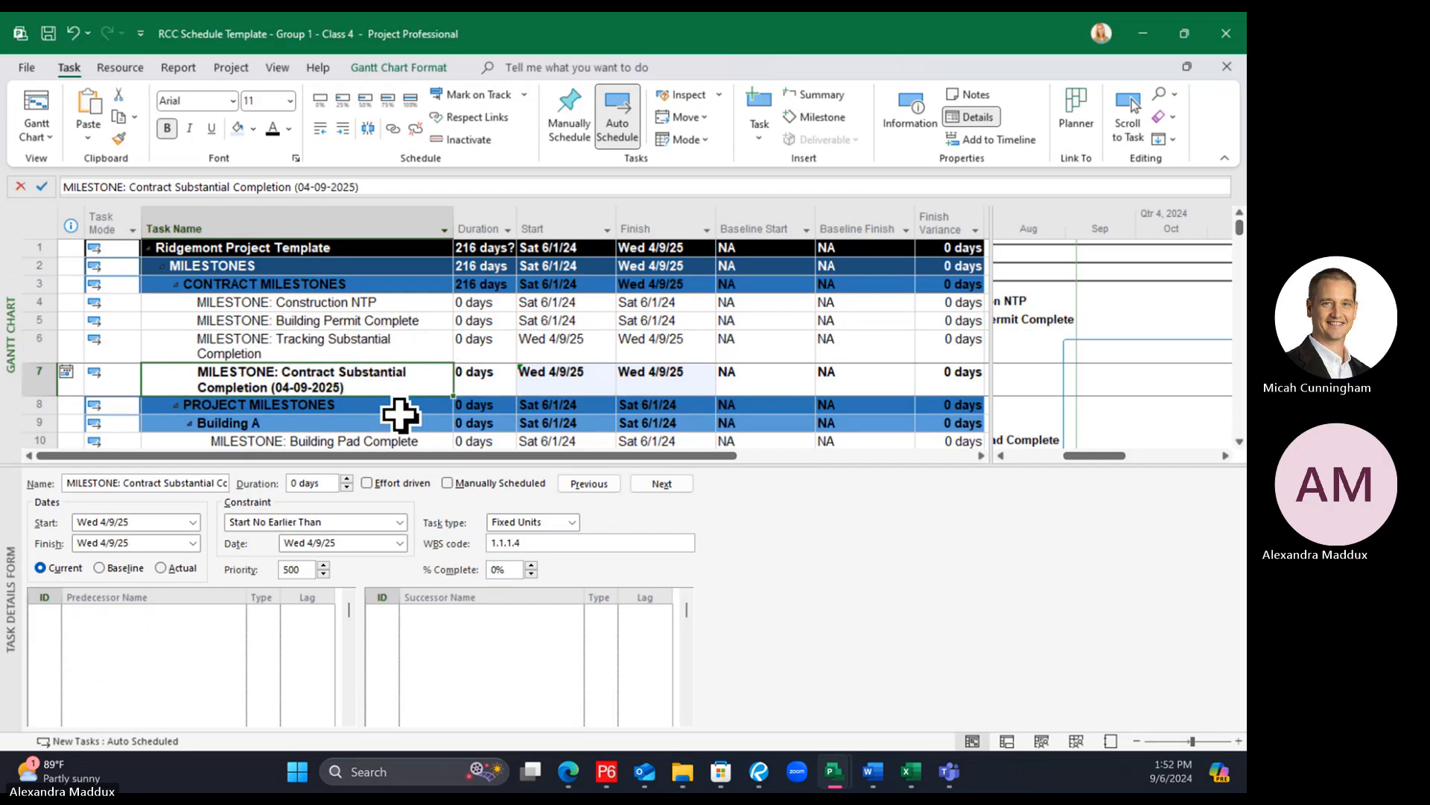
pyautogui.click(400, 415)
pyautogui.click(383, 389)
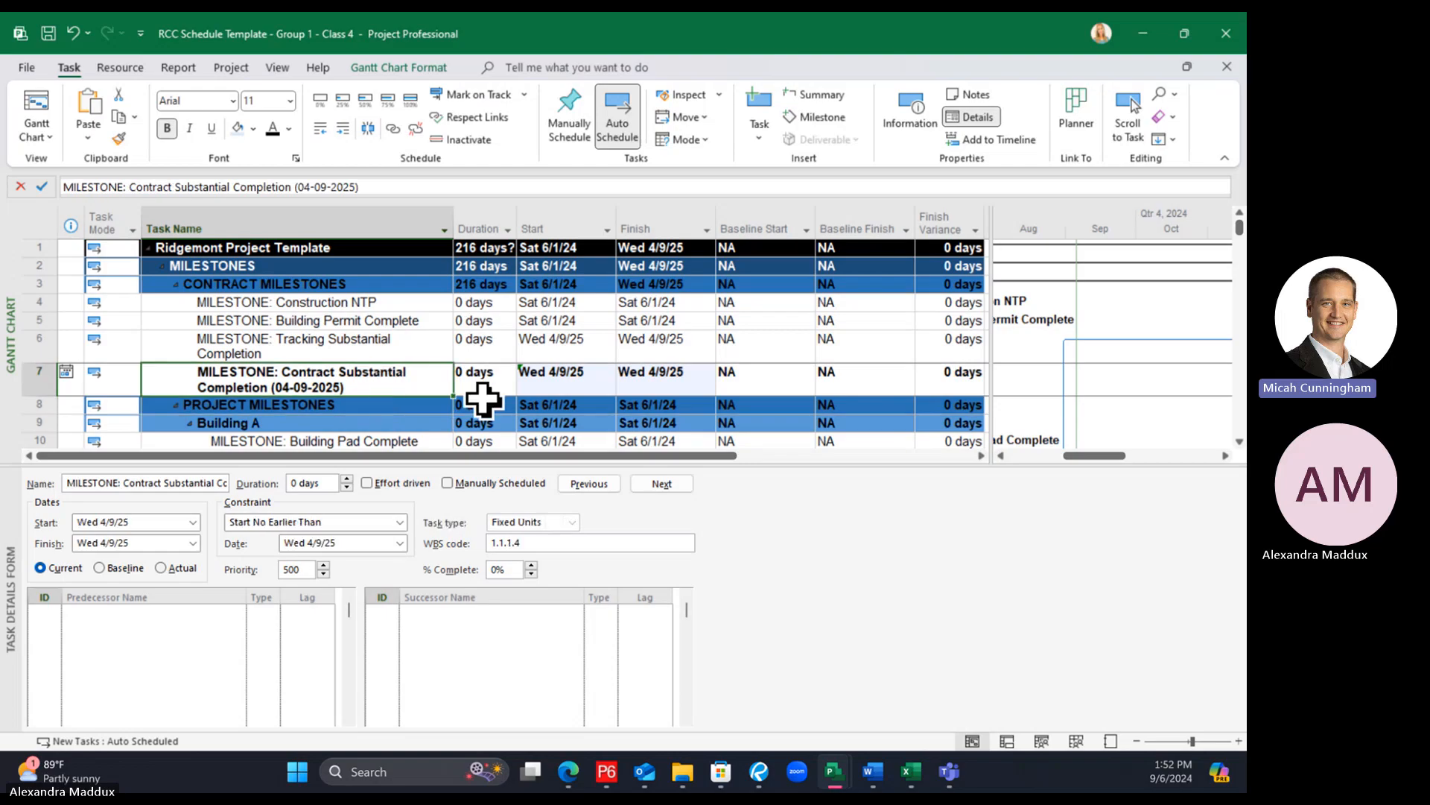
pyautogui.click(479, 383)
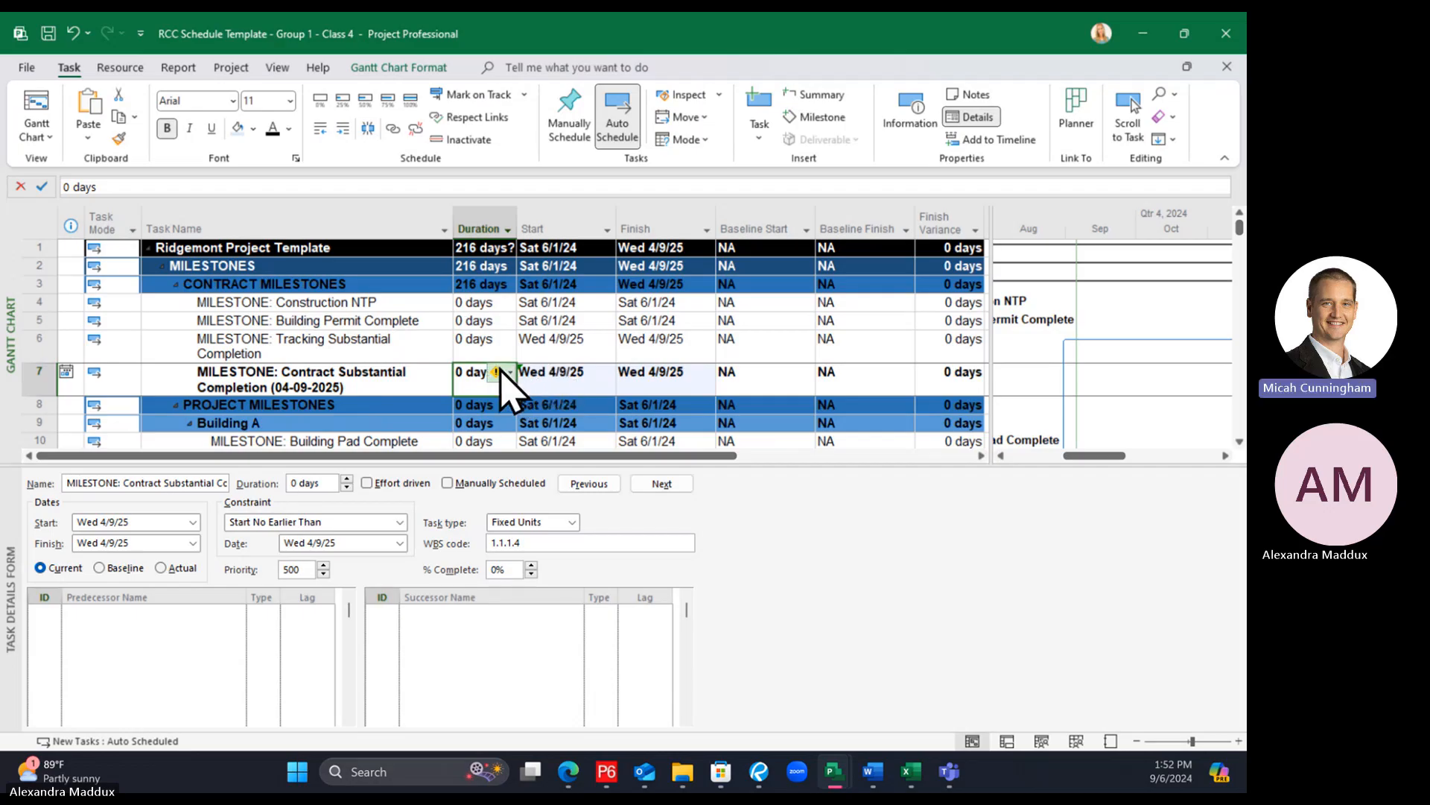
pyautogui.click(501, 372)
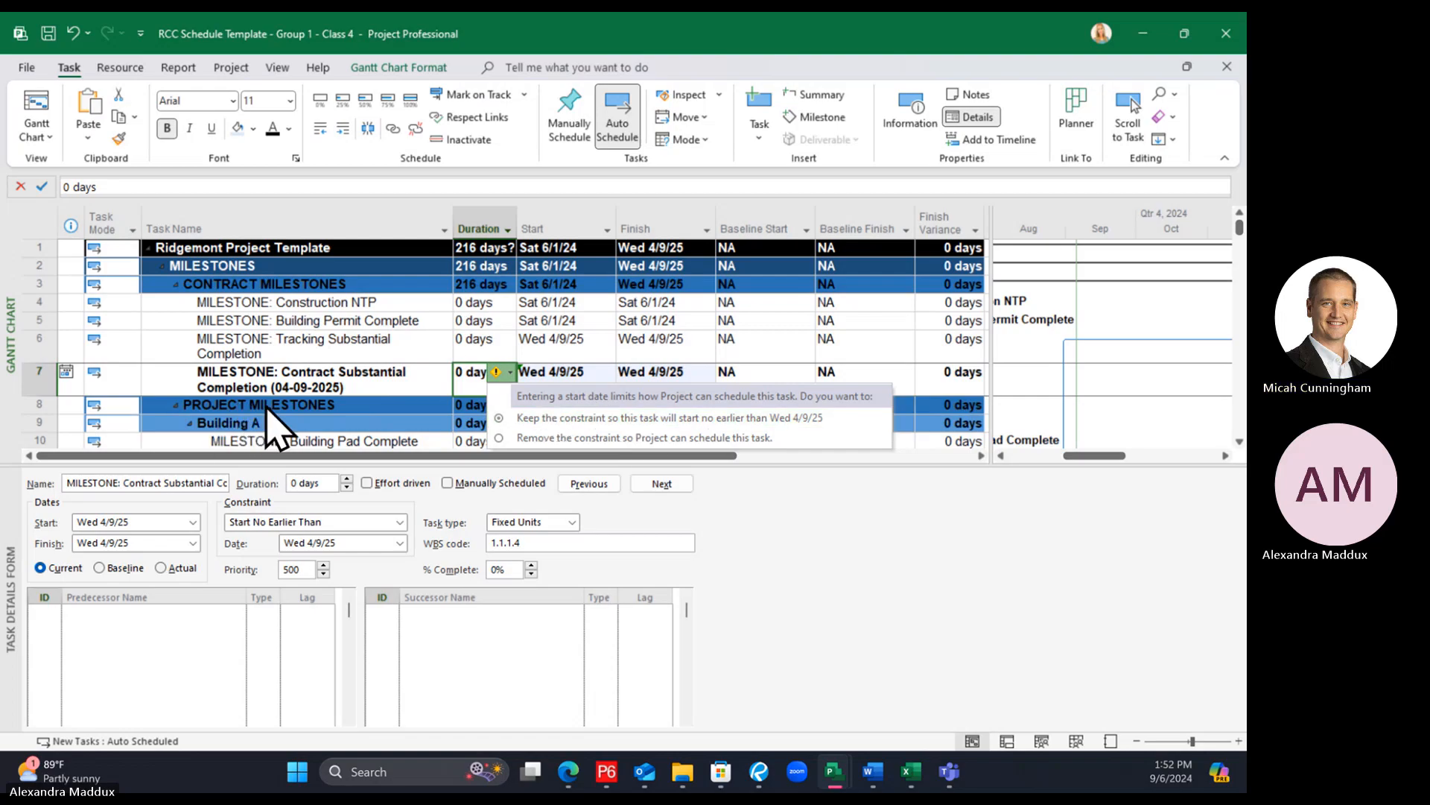
pyautogui.click(308, 386)
# Compare the predecessors, constraint types and dates of the Tracking and Contract Substantial Completion milestones
pyautogui.click(377, 349)
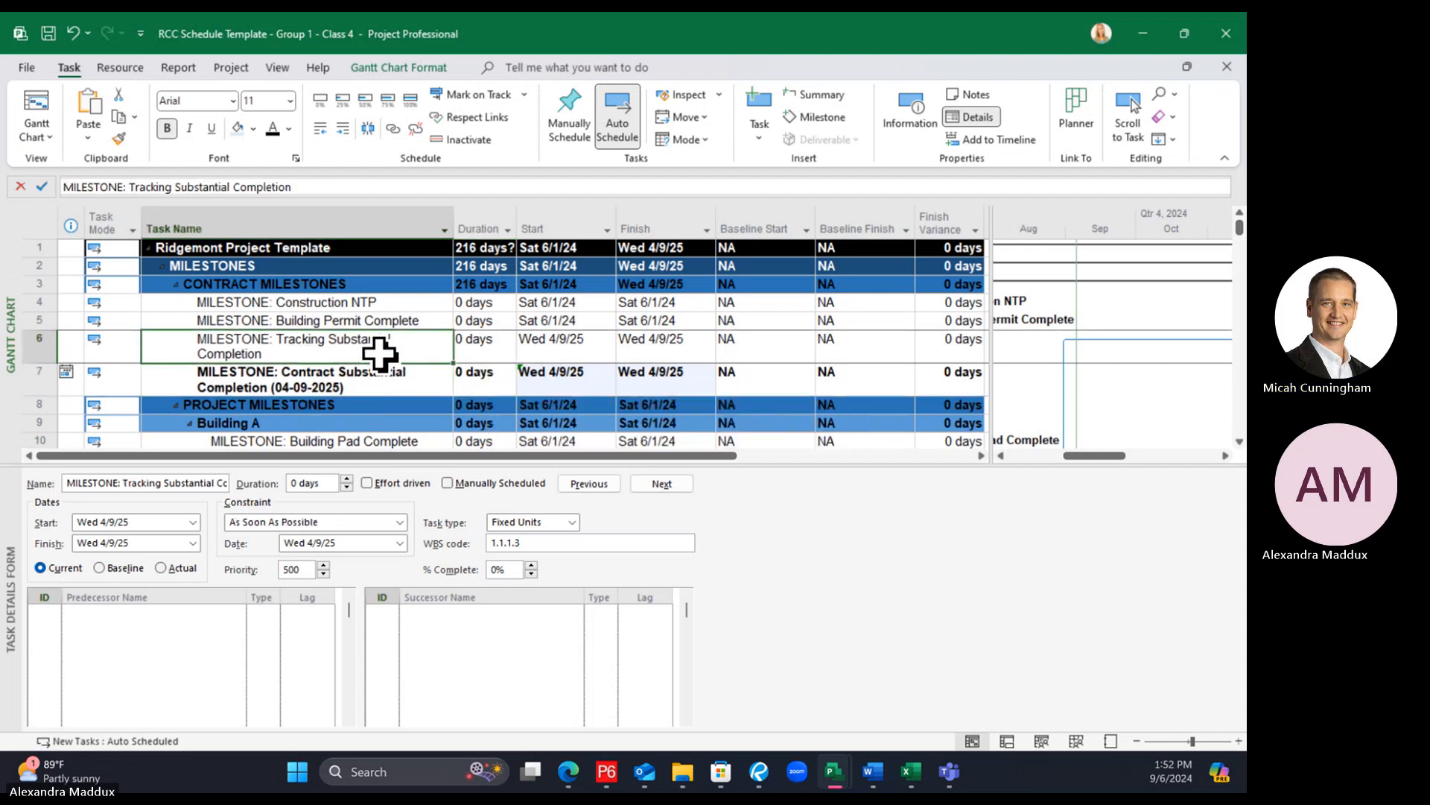
pyautogui.click(396, 402)
pyautogui.click(408, 389)
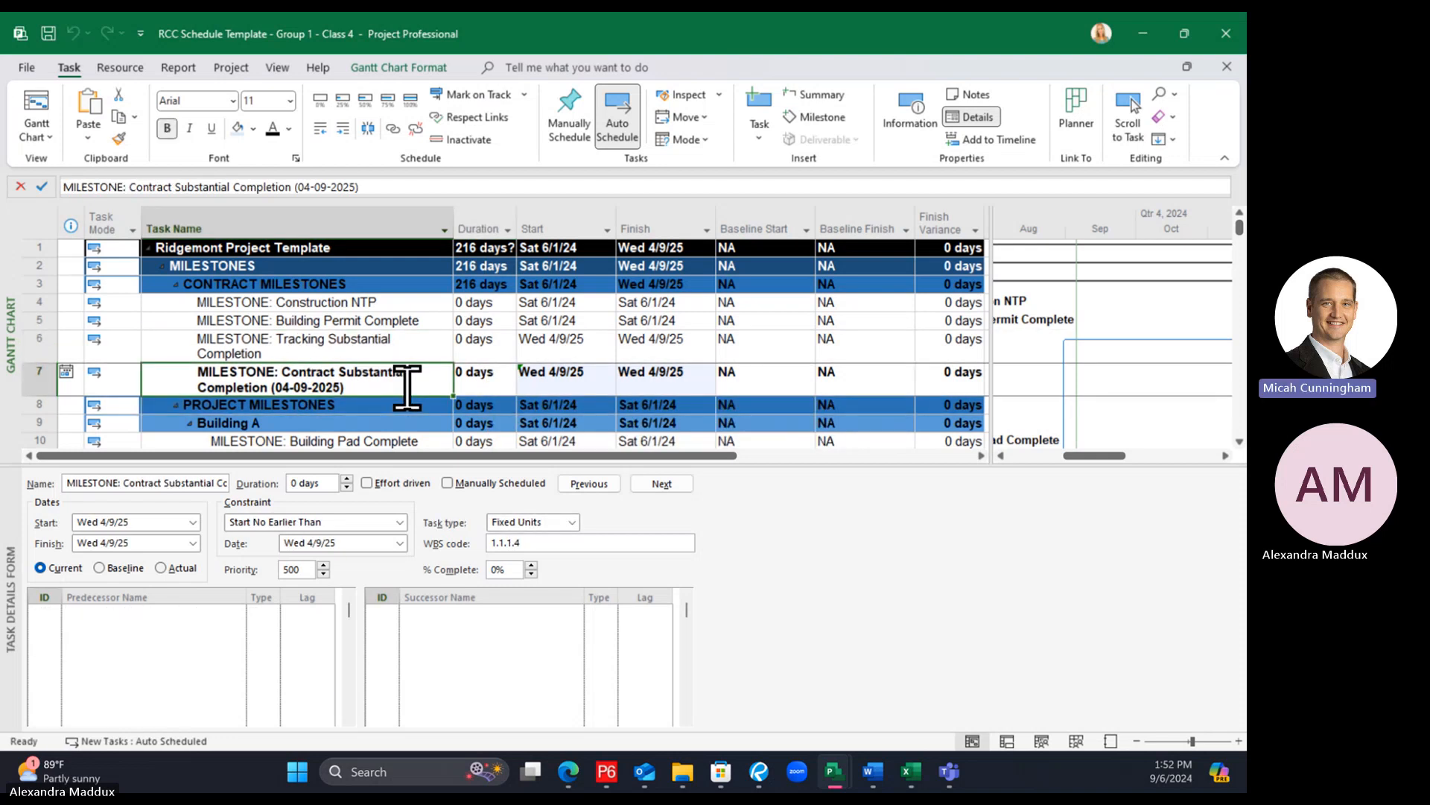
pyautogui.click(362, 344)
pyautogui.press('Down')
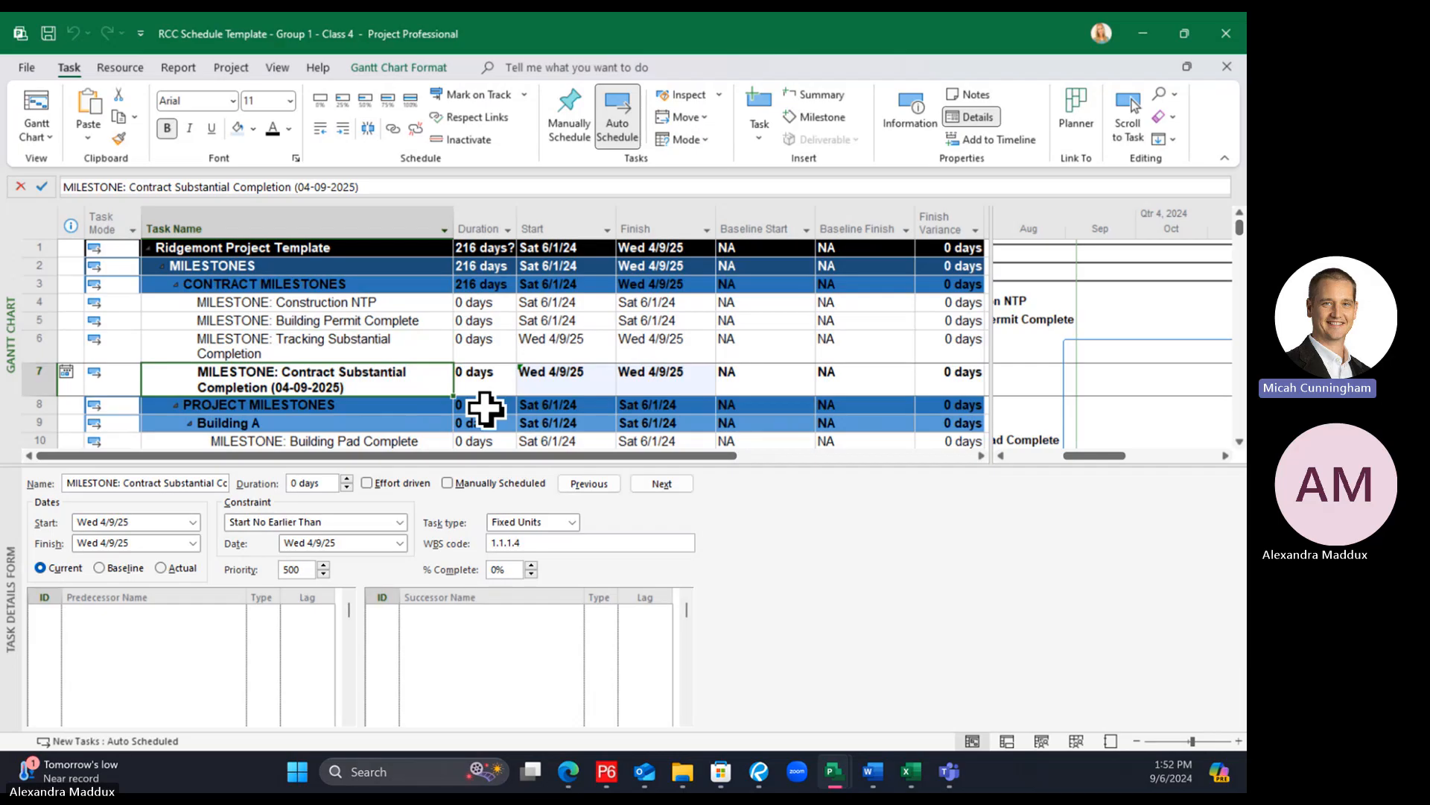
pyautogui.click(332, 345)
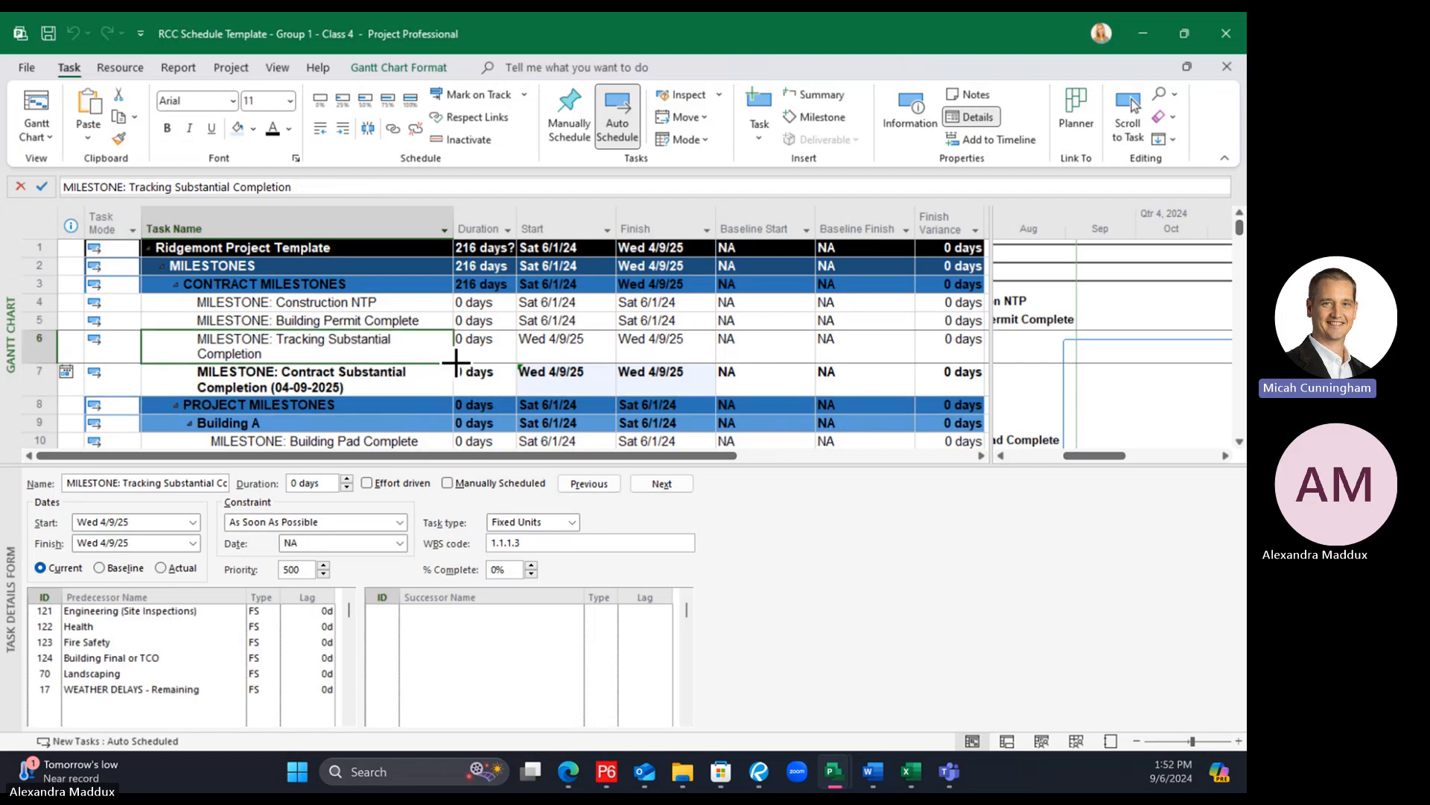
pyautogui.click(293, 375)
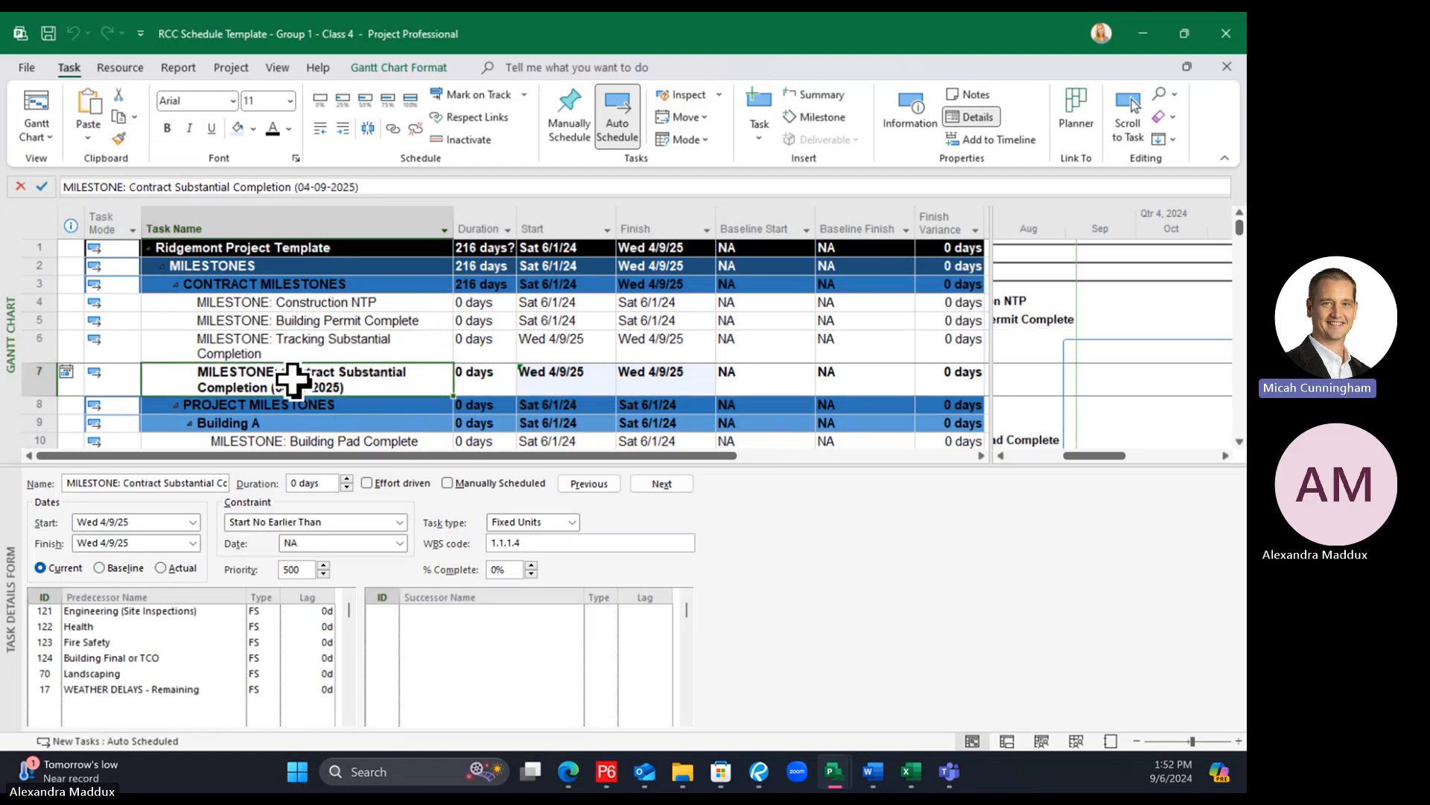
pyautogui.click(74, 376)
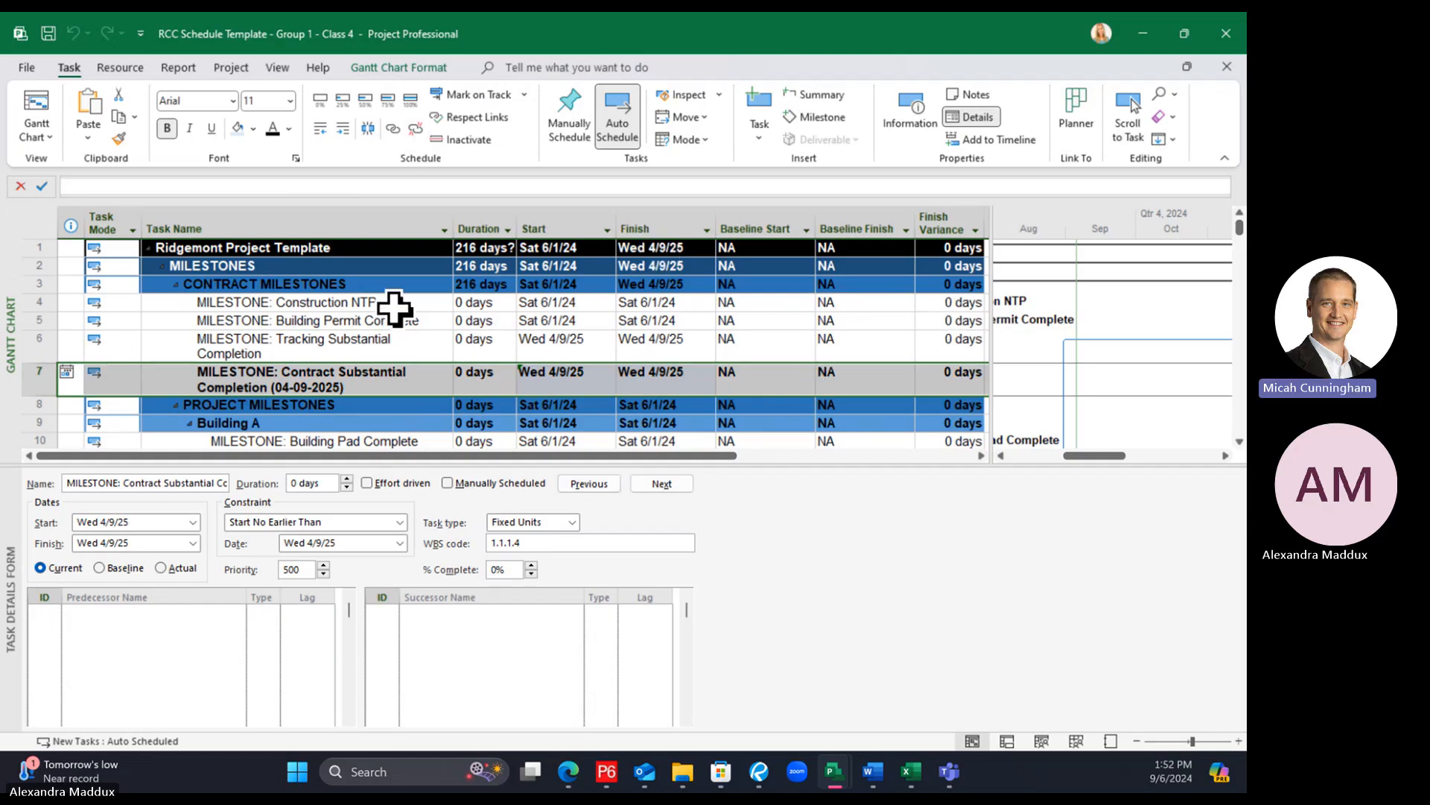
pyautogui.click(385, 347)
pyautogui.click(282, 67)
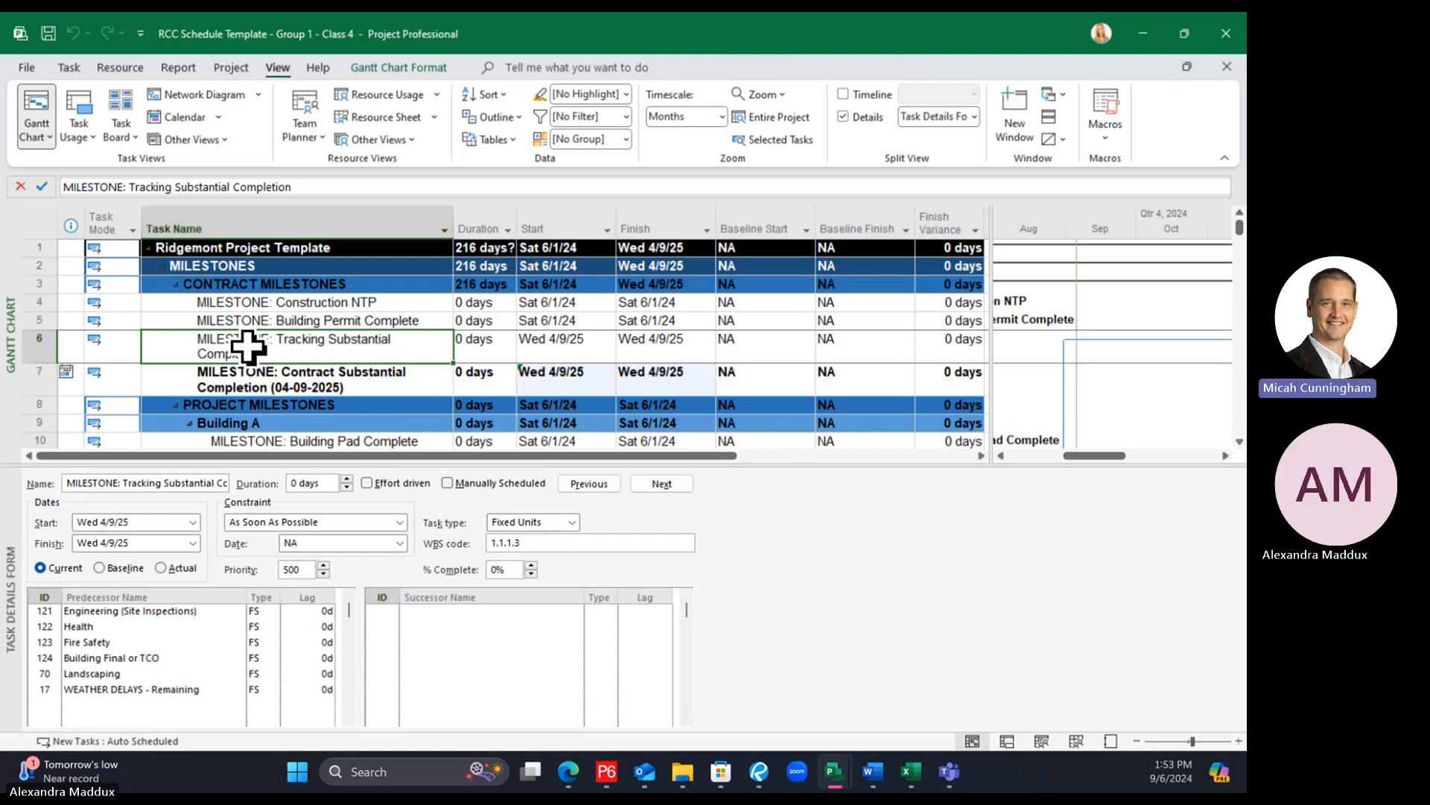
pyautogui.click(248, 382)
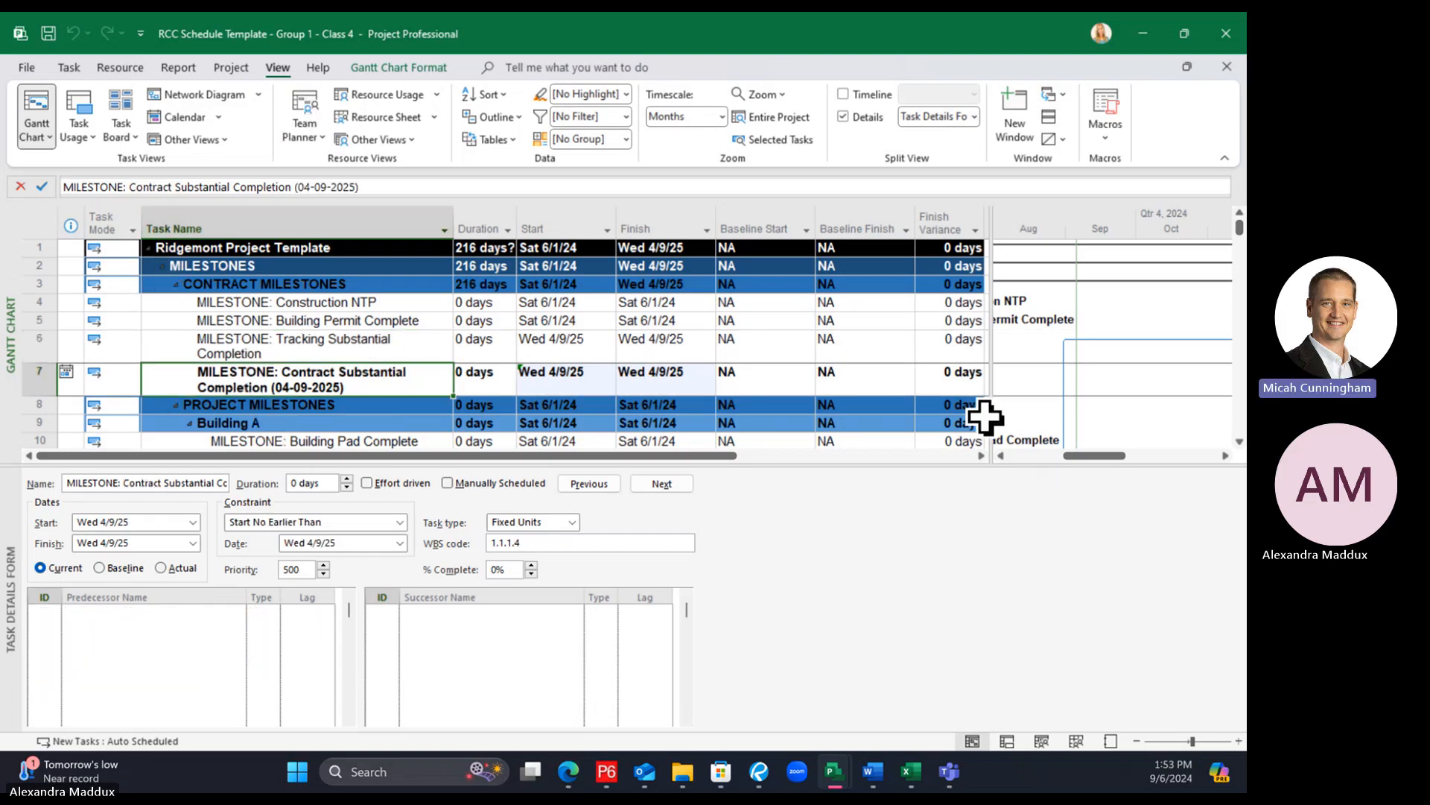
# Set the baseline for the entire project using the default Baseline option from the list of available baselines
pyautogui.click(227, 69)
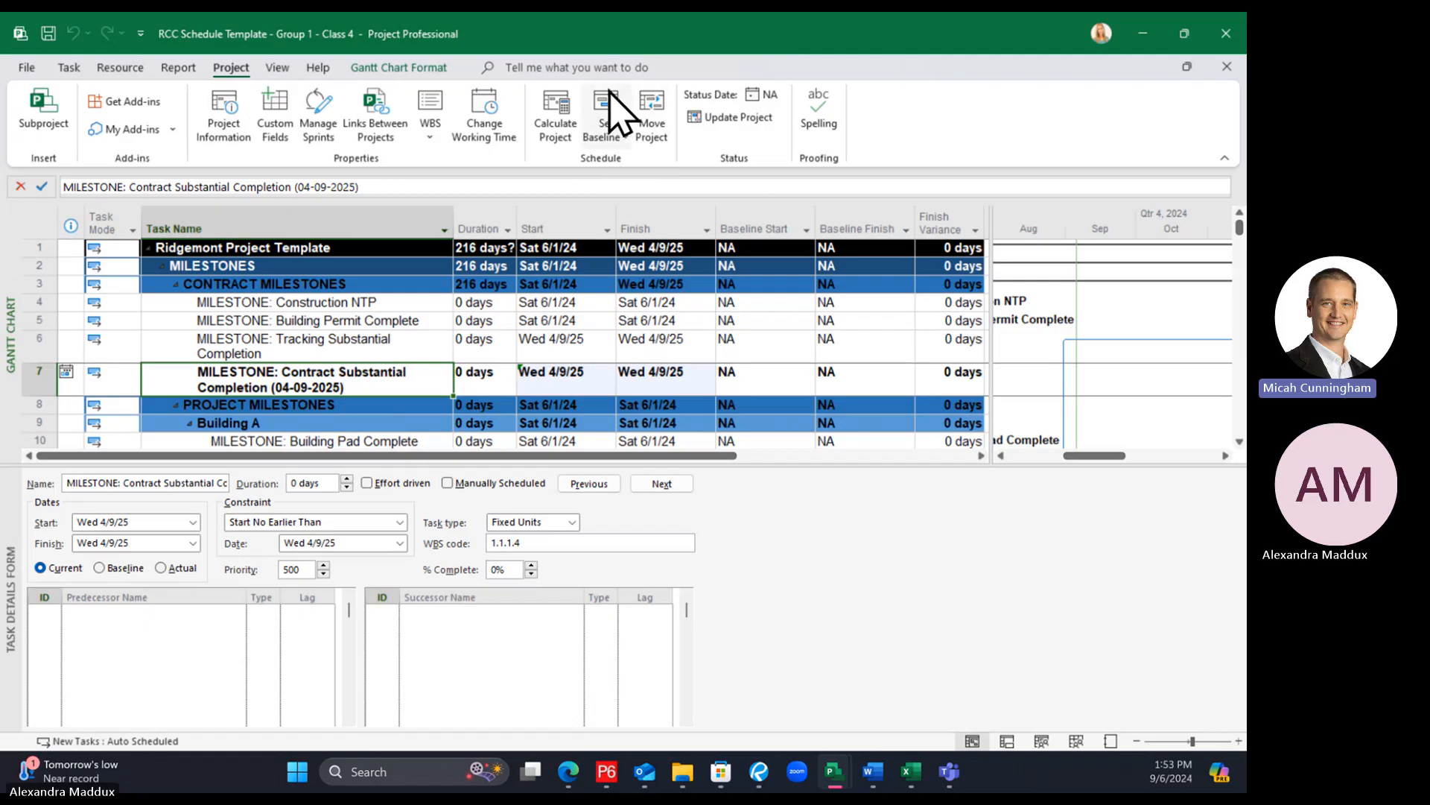
pyautogui.click(605, 137)
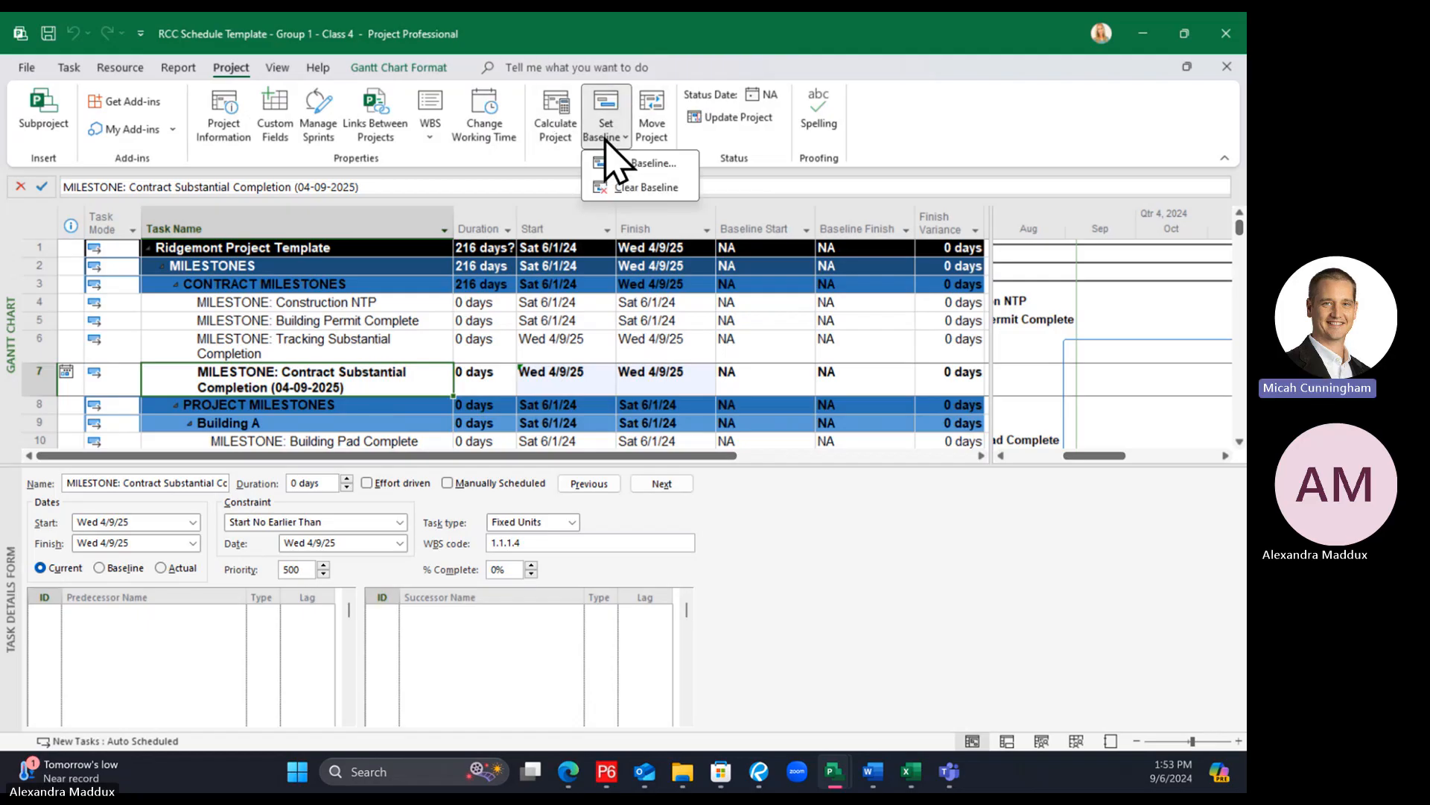
pyautogui.click(646, 164)
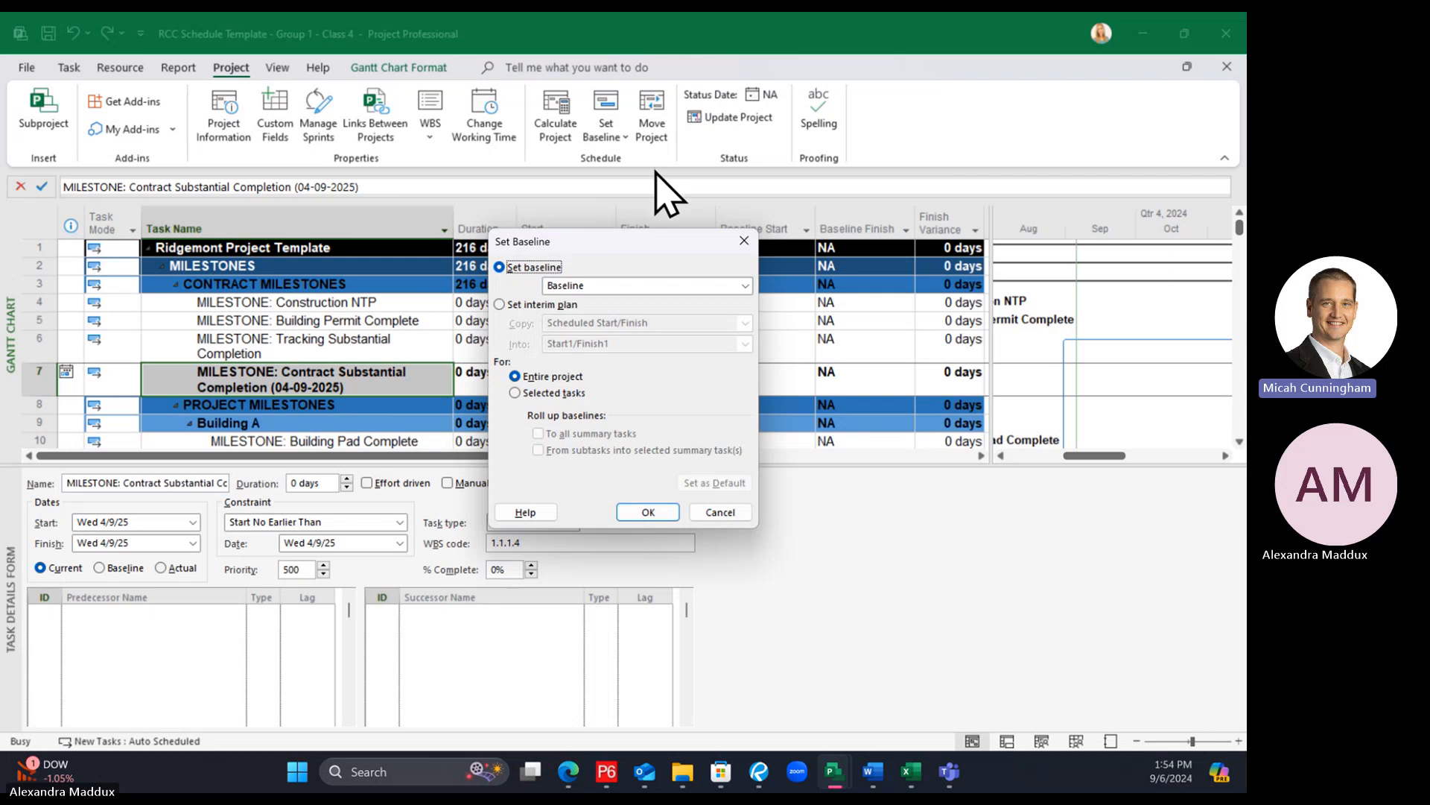
pyautogui.moveTo(725, 237); pyautogui.dragTo(752, 416)
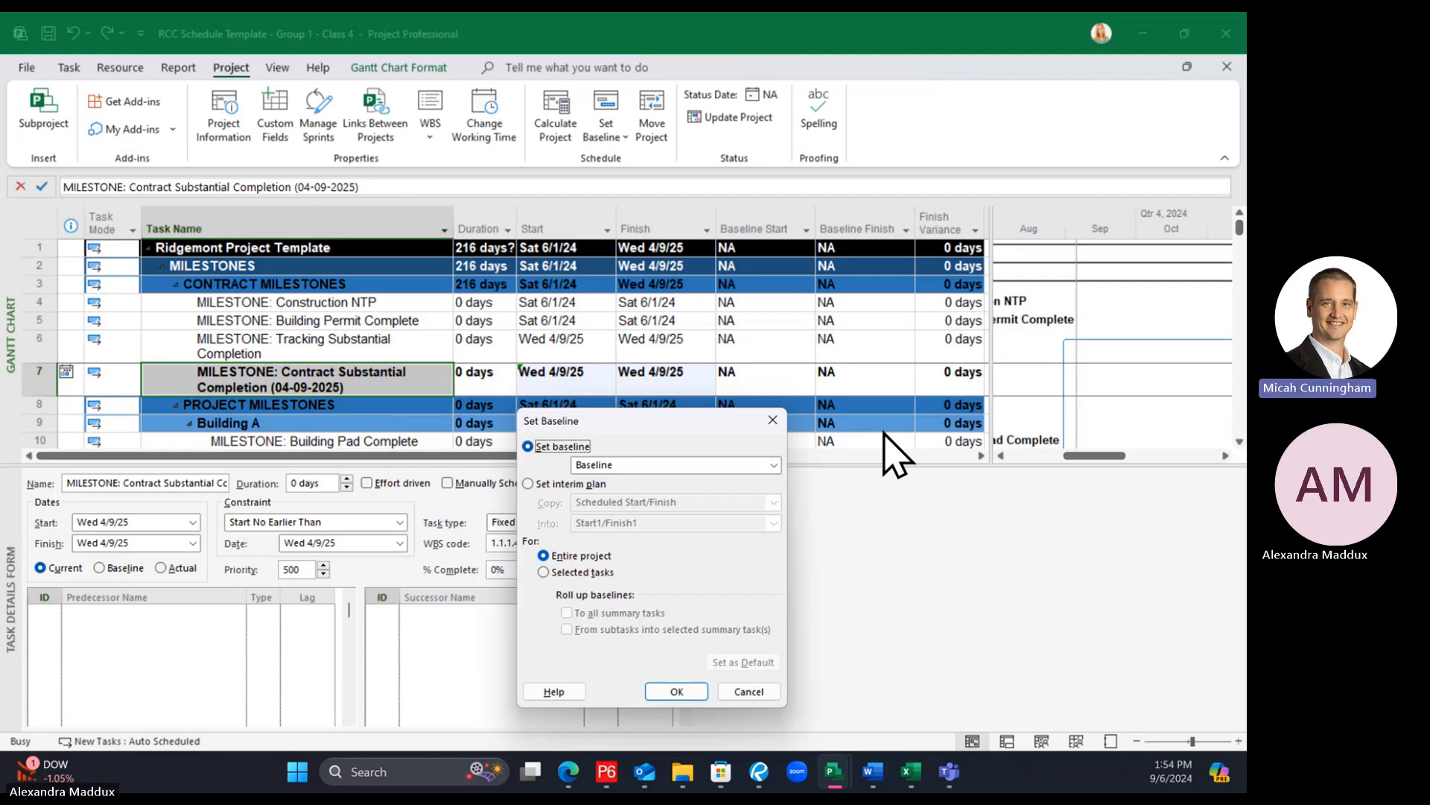
pyautogui.moveTo(696, 423); pyautogui.dragTo(681, 207)
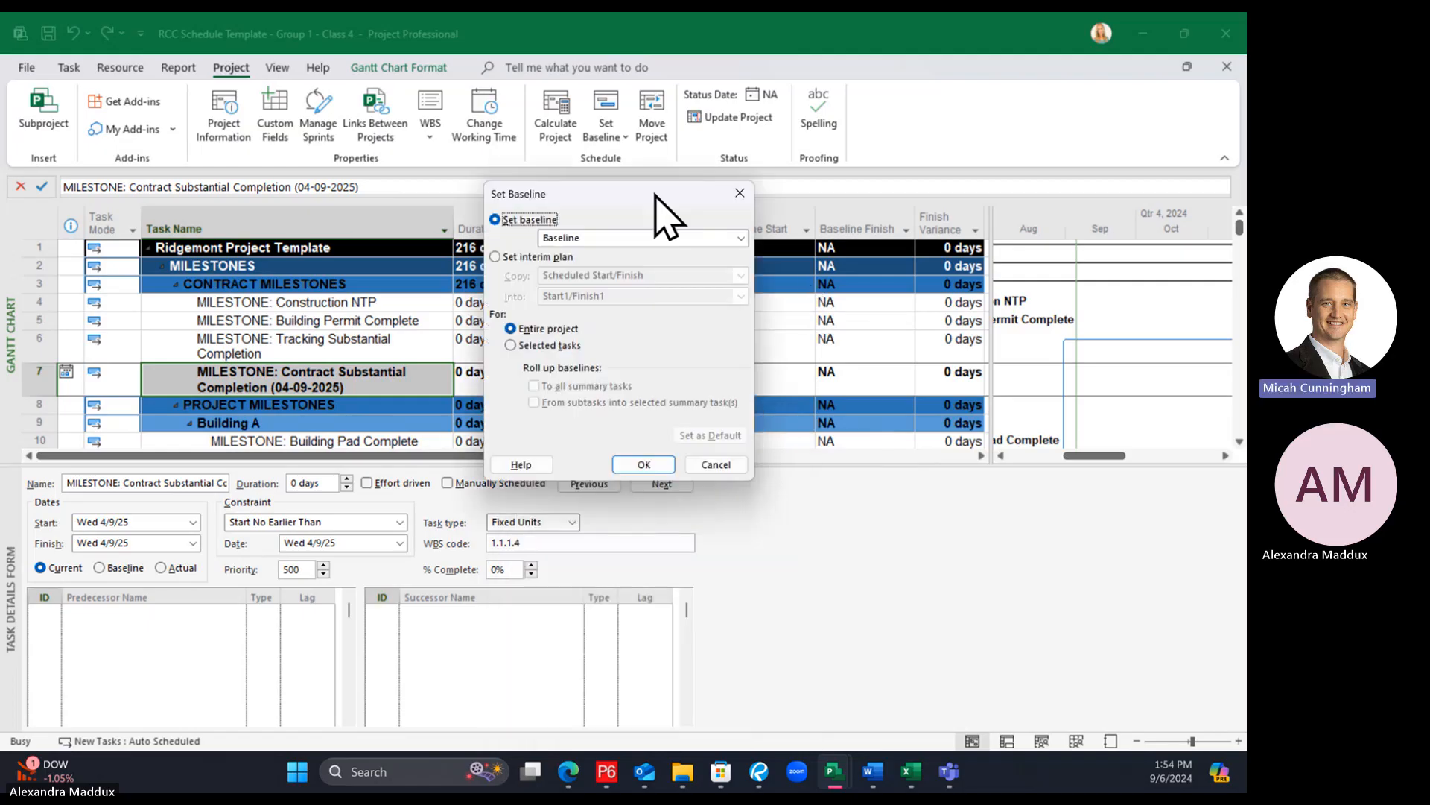
pyautogui.click(693, 249)
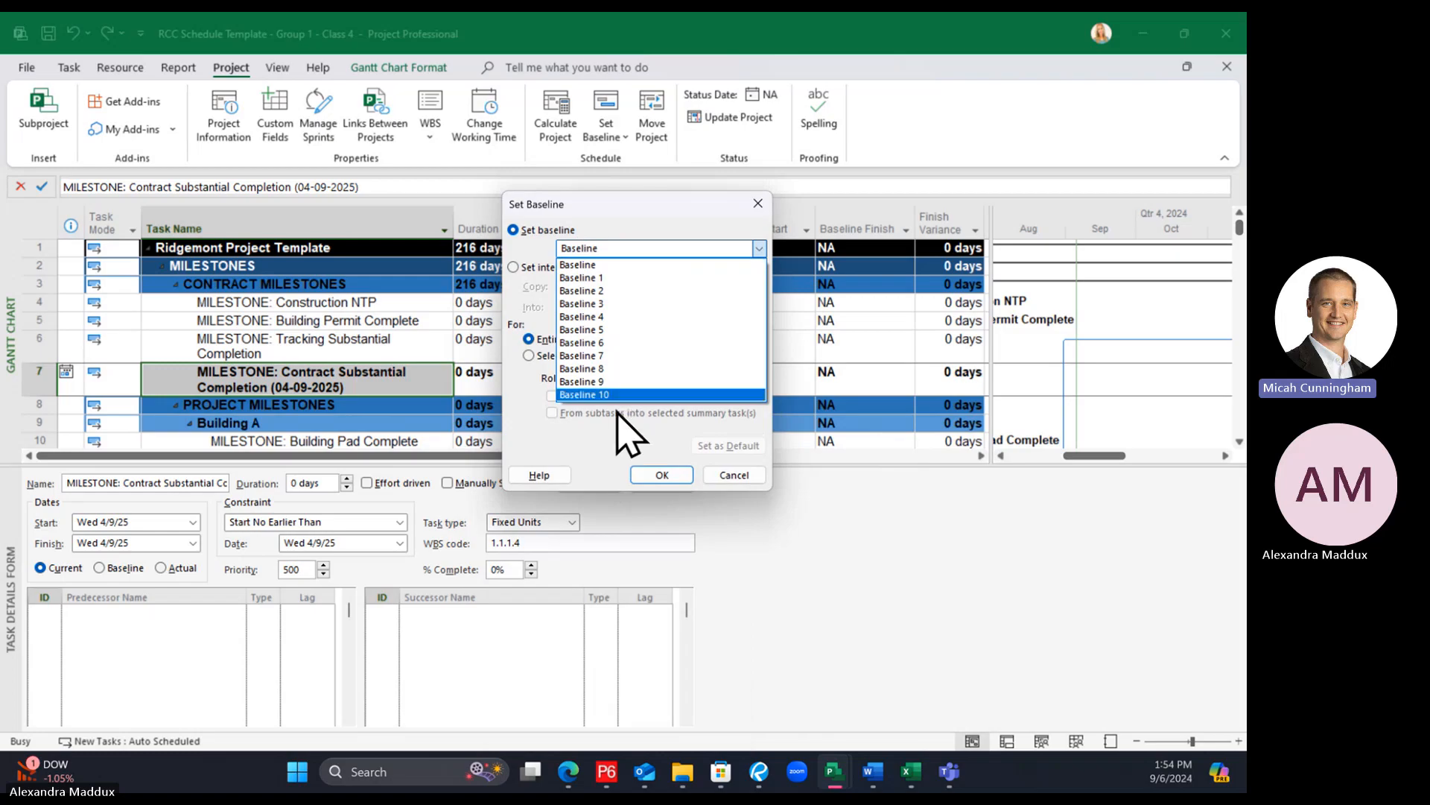
pyautogui.click(596, 265)
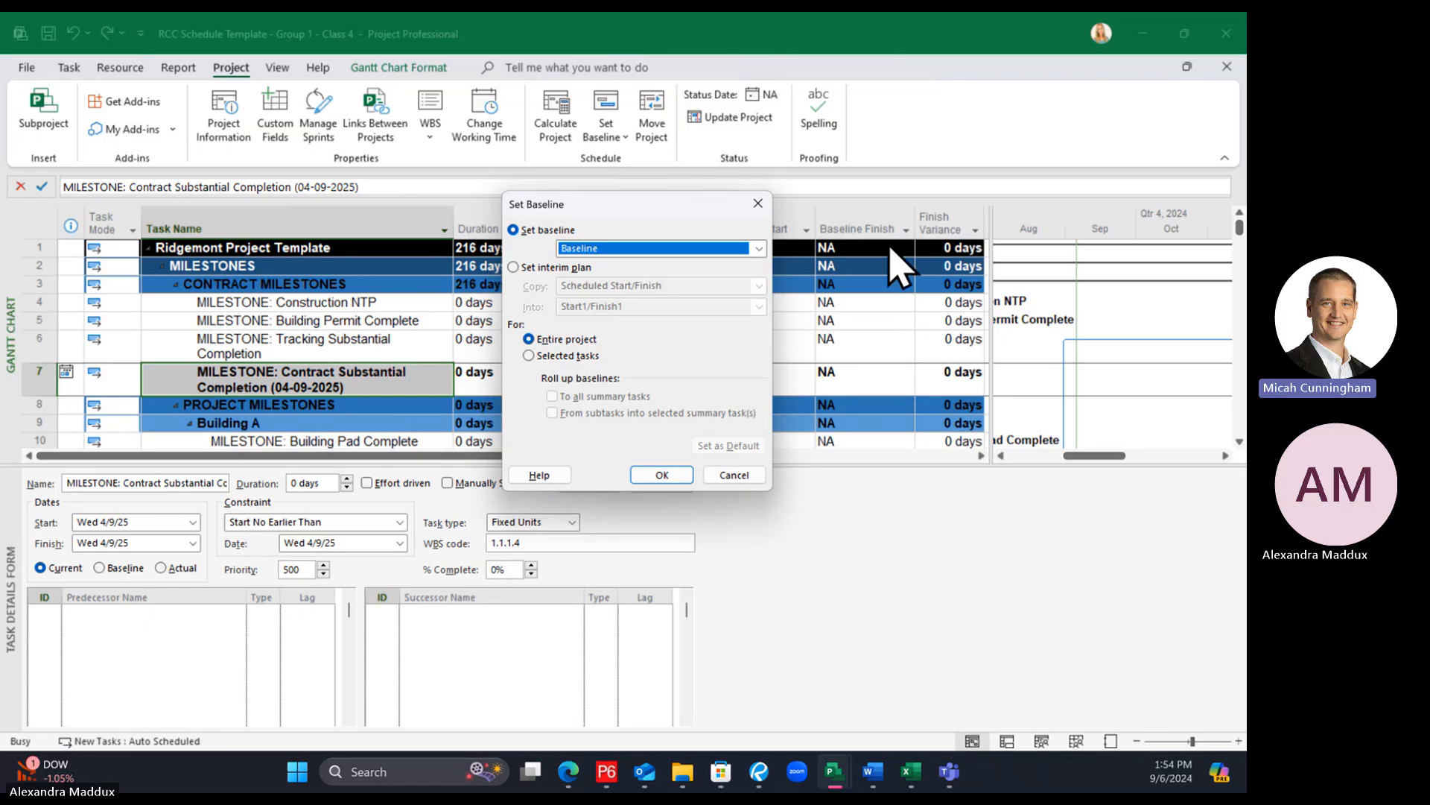
pyautogui.click(624, 250)
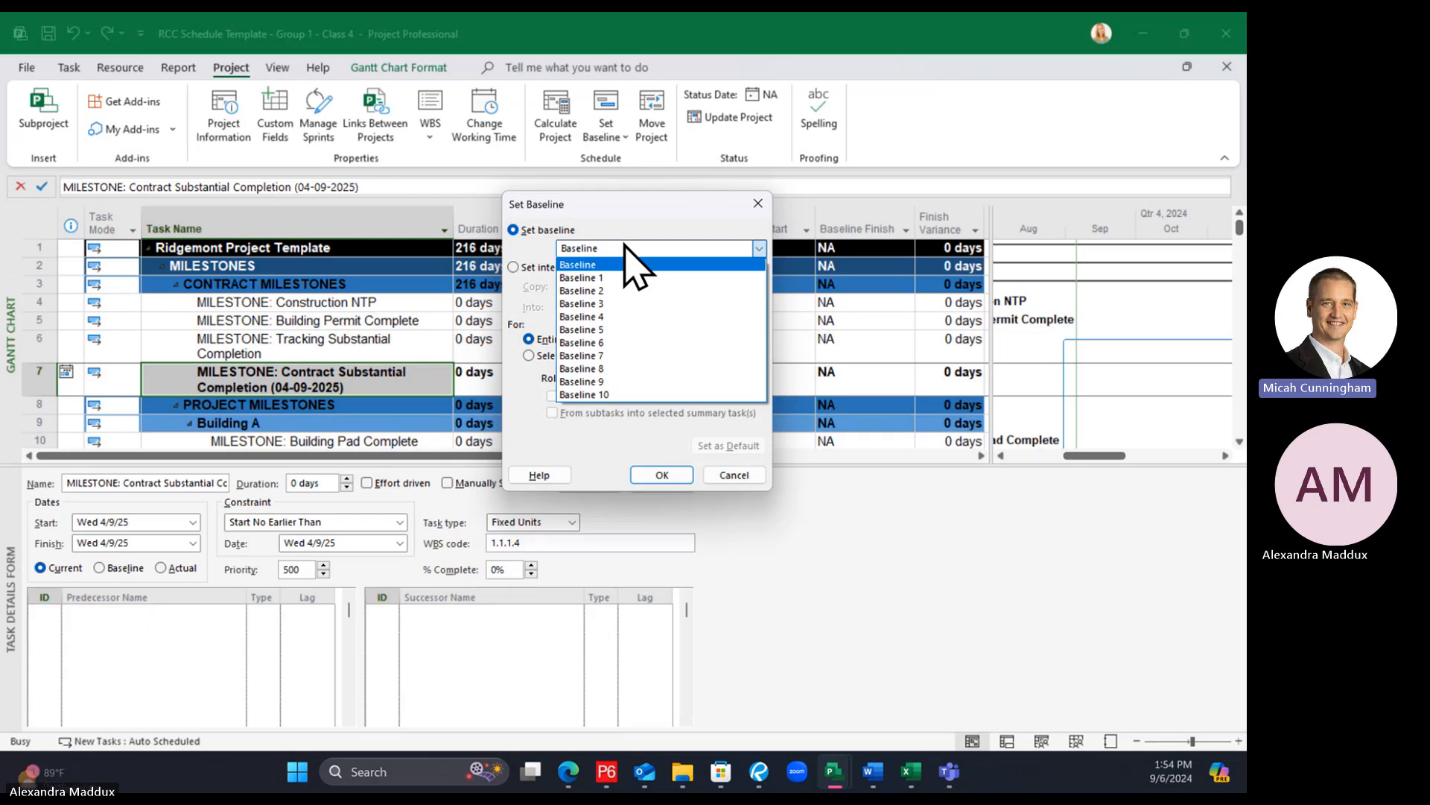
pyautogui.click(625, 244)
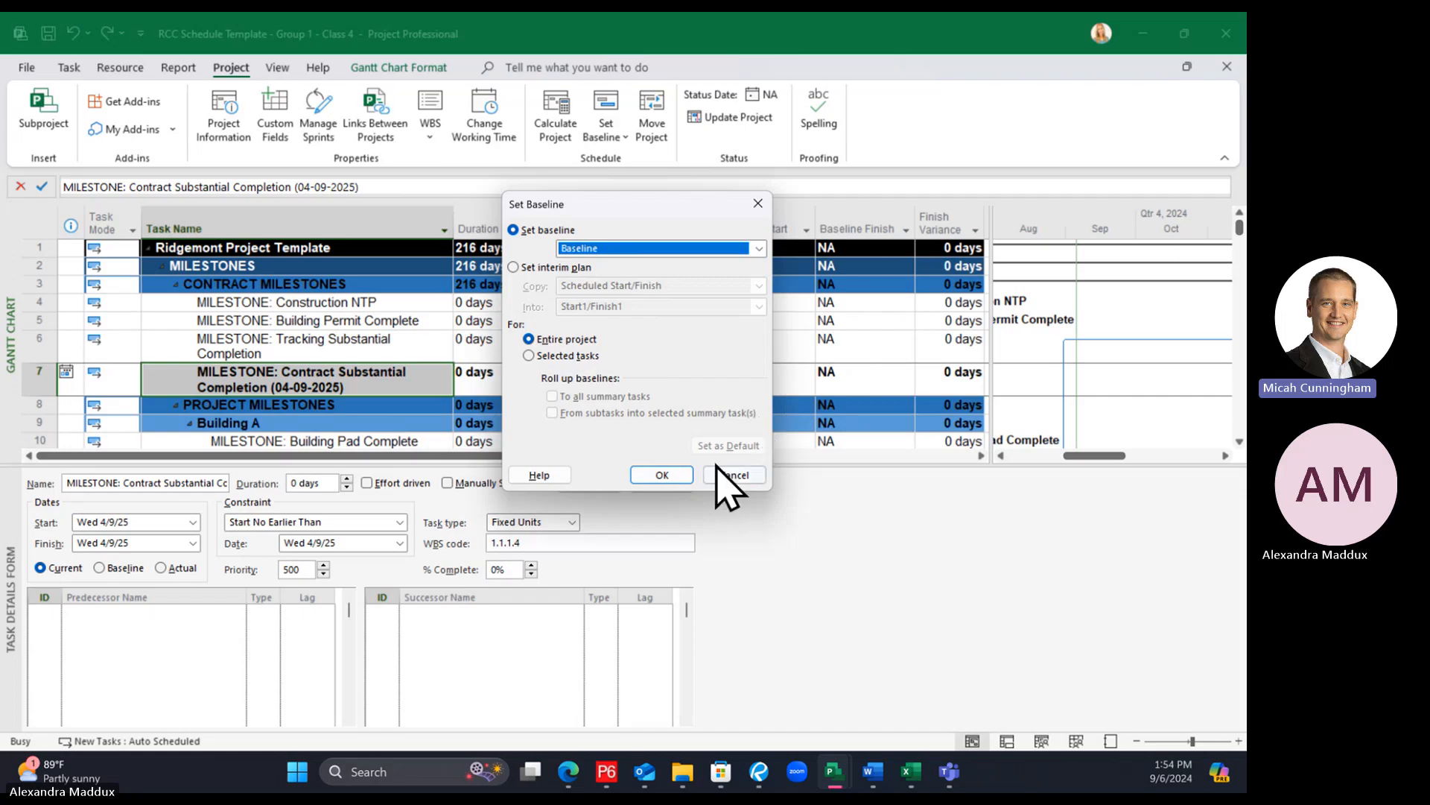
pyautogui.moveTo(619, 205); pyautogui.dragTo(393, 184)
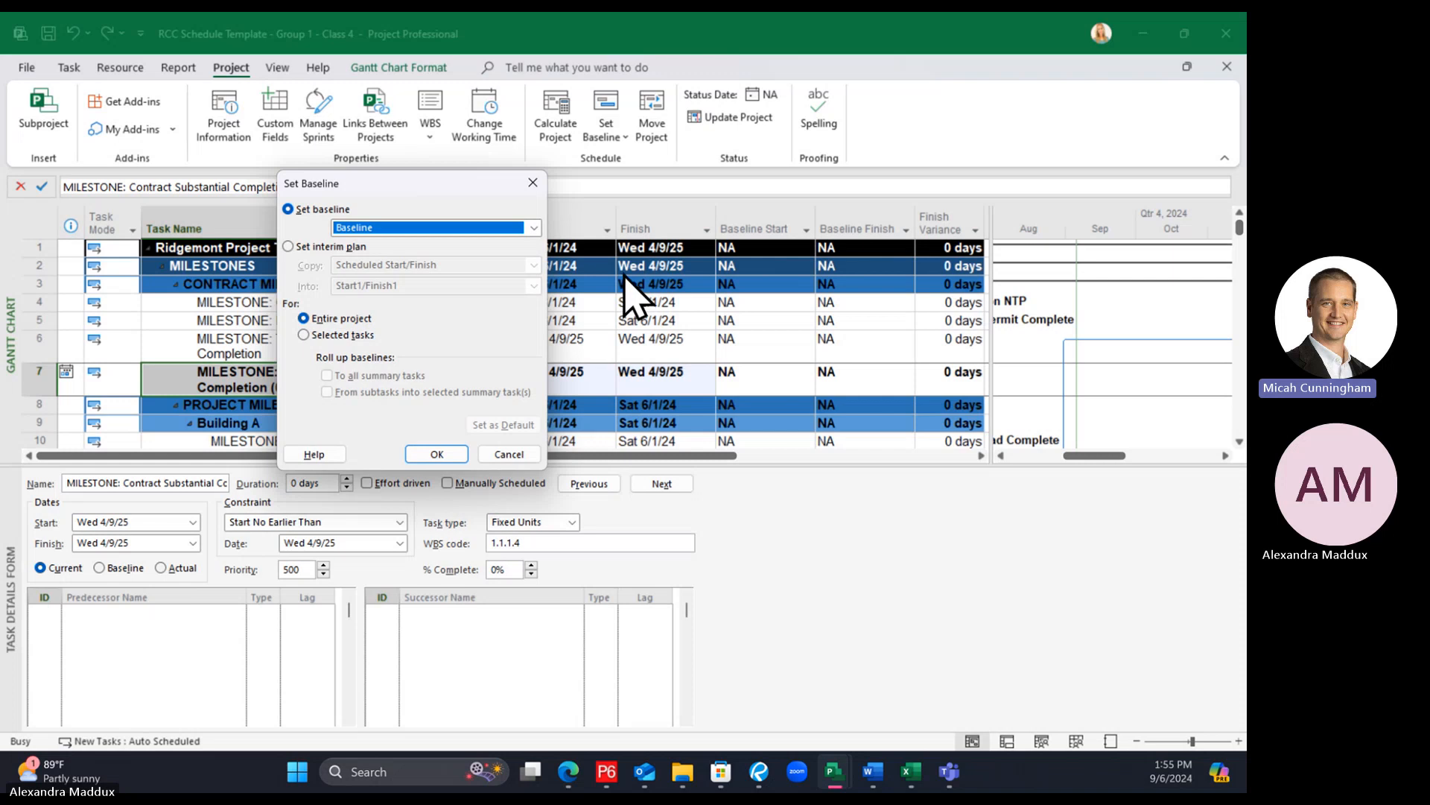
pyautogui.click(436, 455)
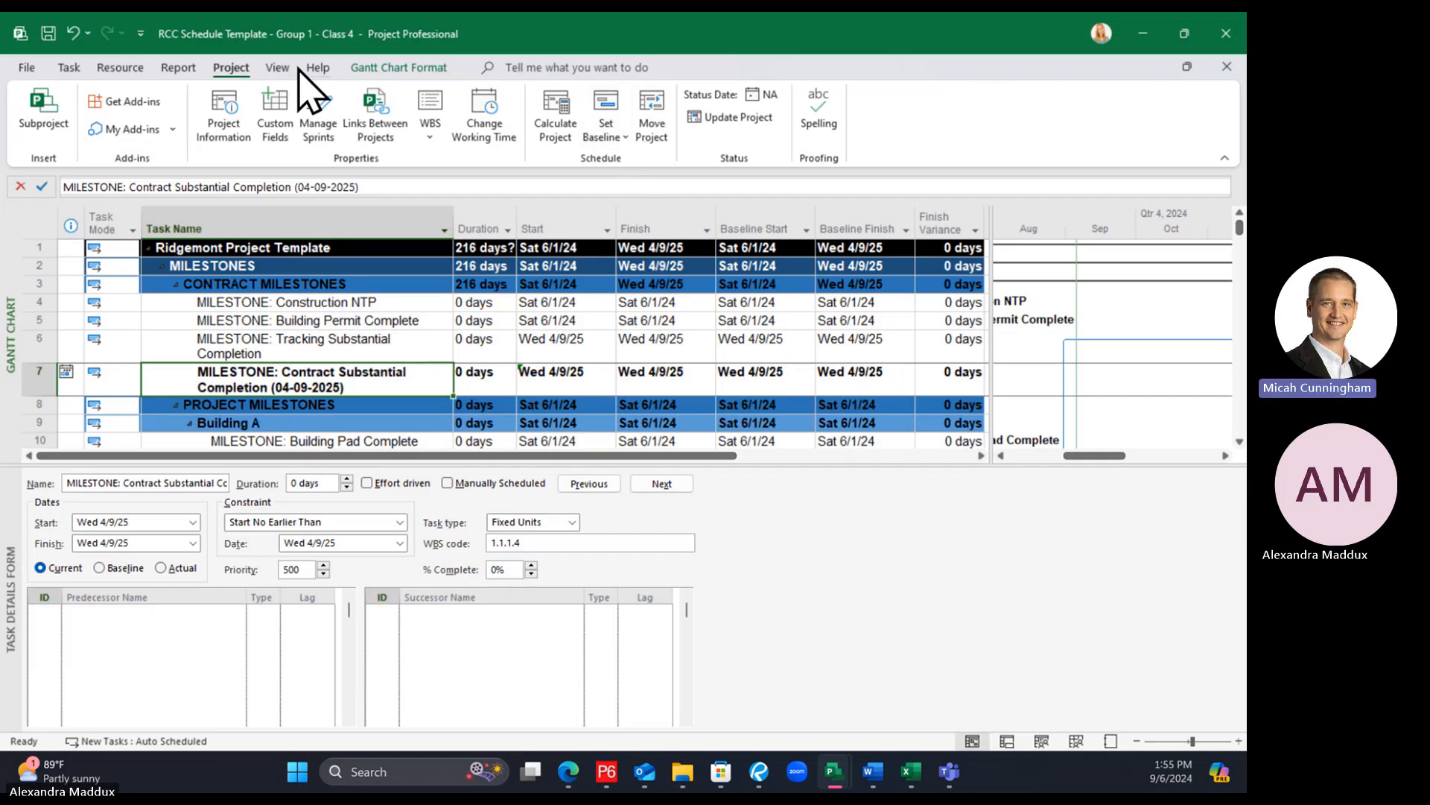
# Set the Baseline again for the entire project, overwriting the previously saved baseline data
pyautogui.click(620, 134)
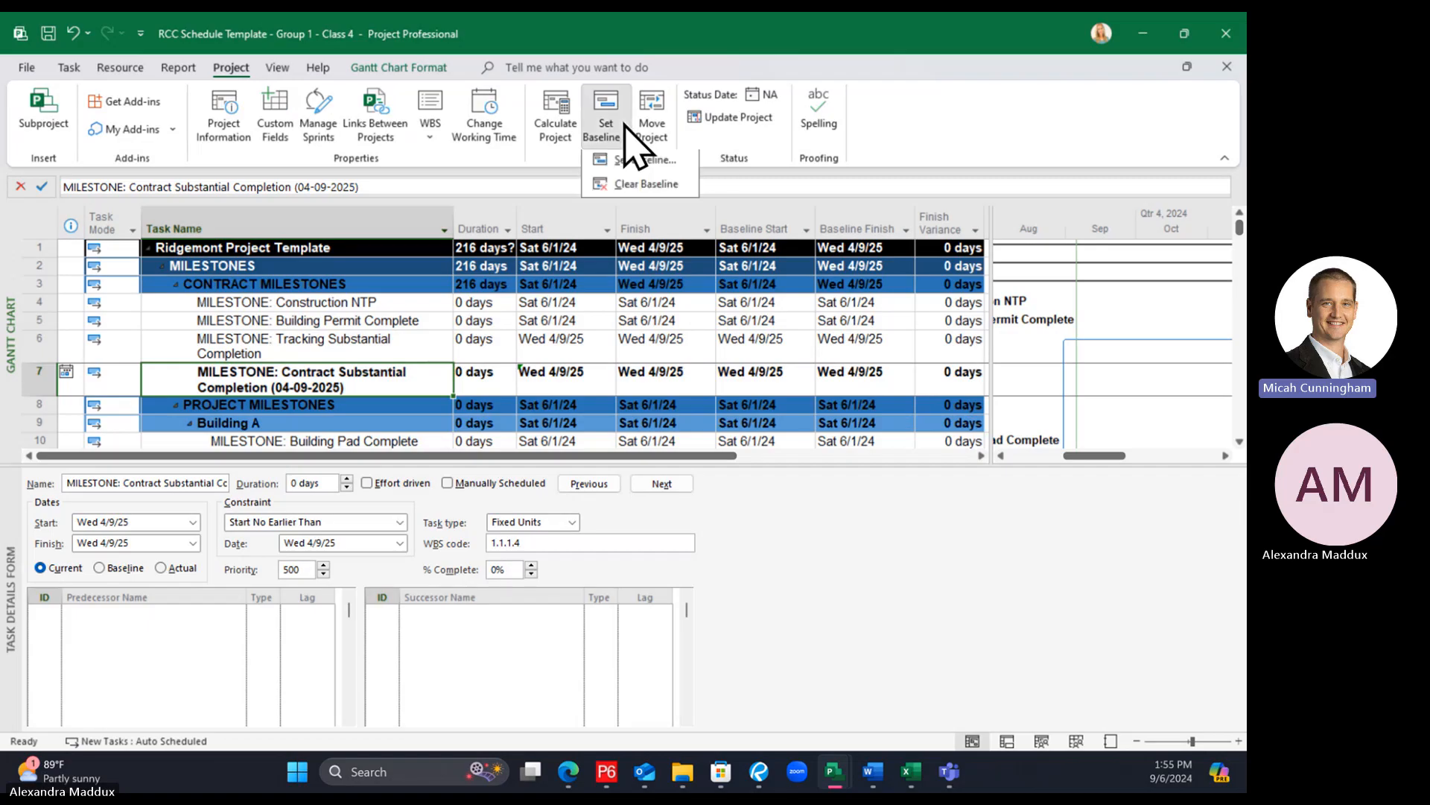
pyautogui.click(630, 164)
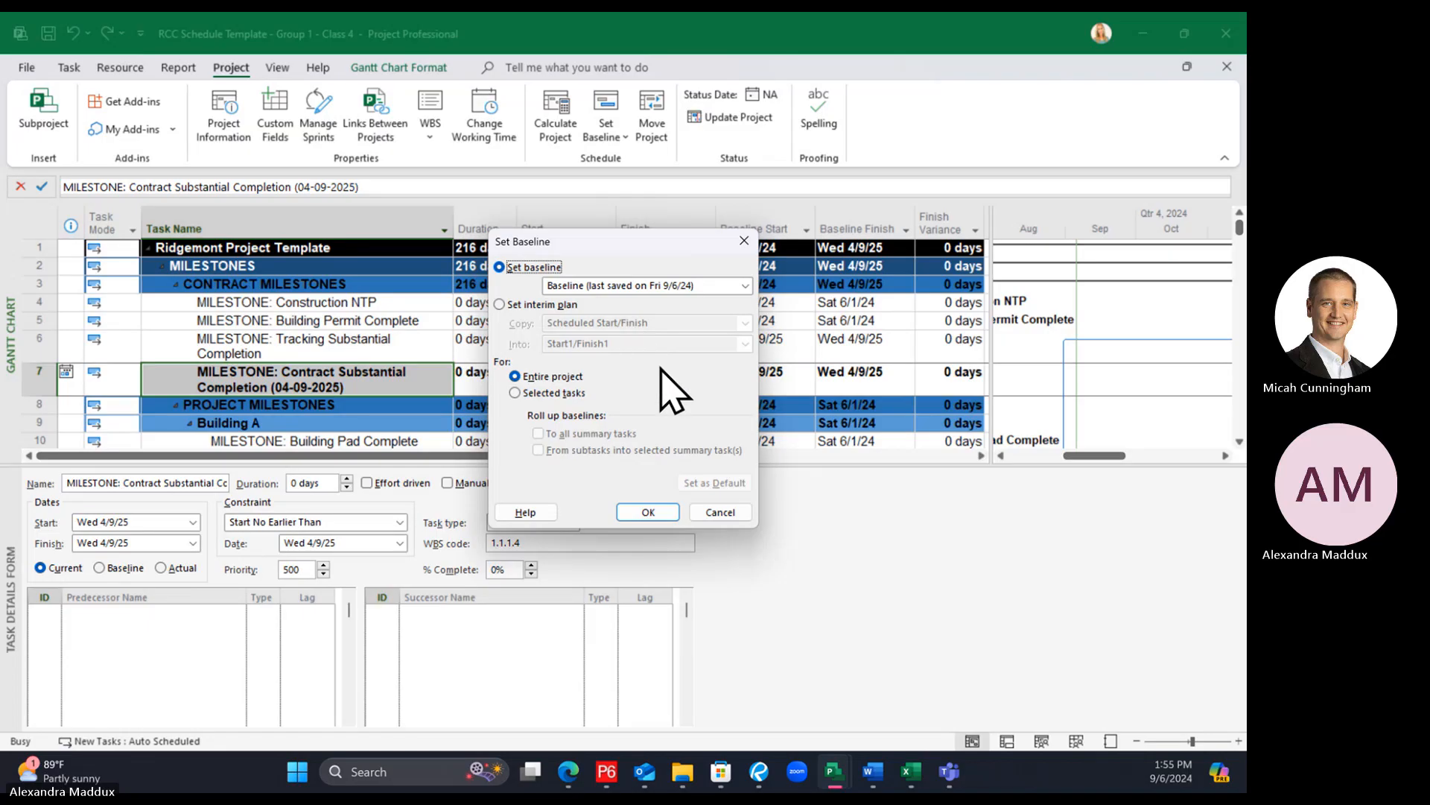
pyautogui.click(646, 513)
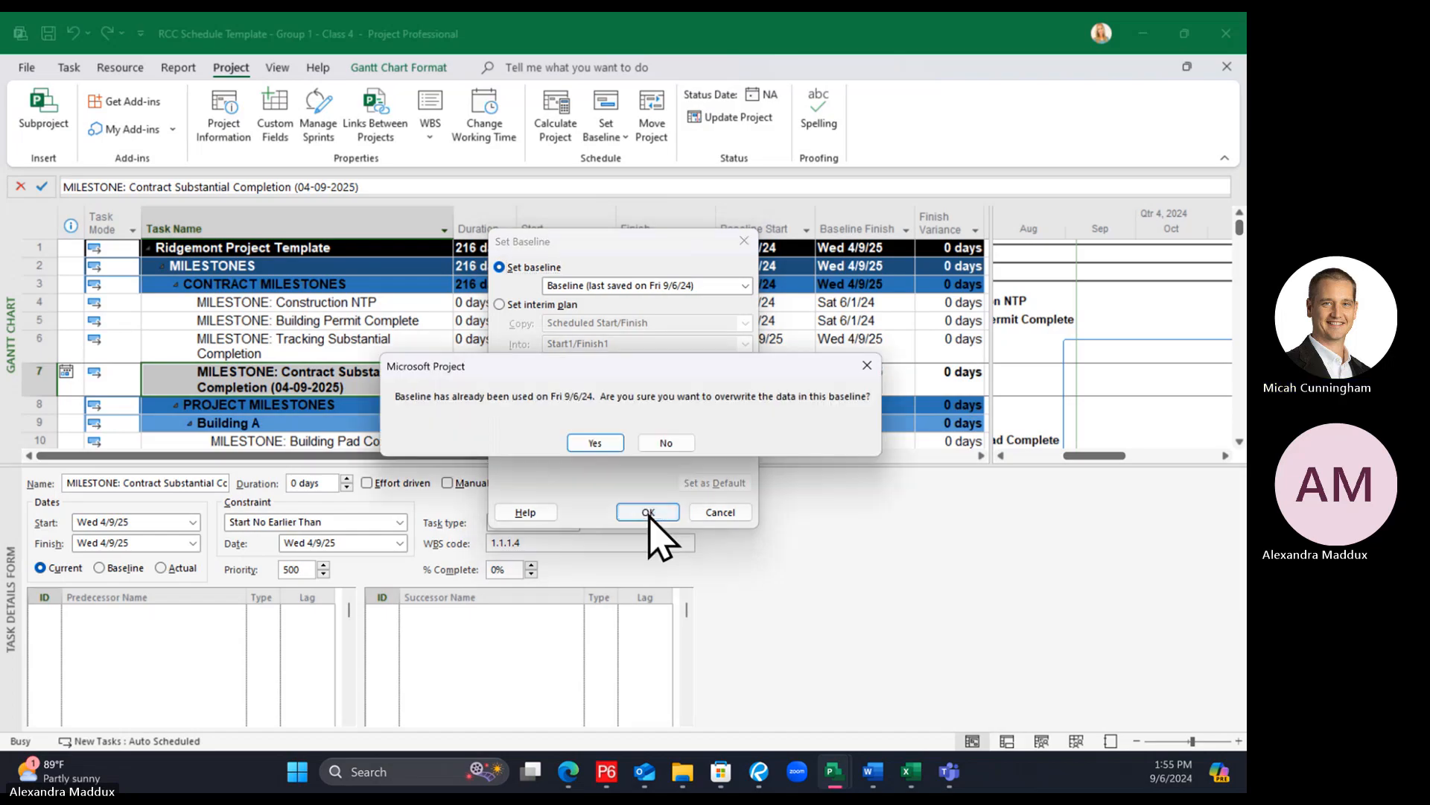
pyautogui.click(589, 441)
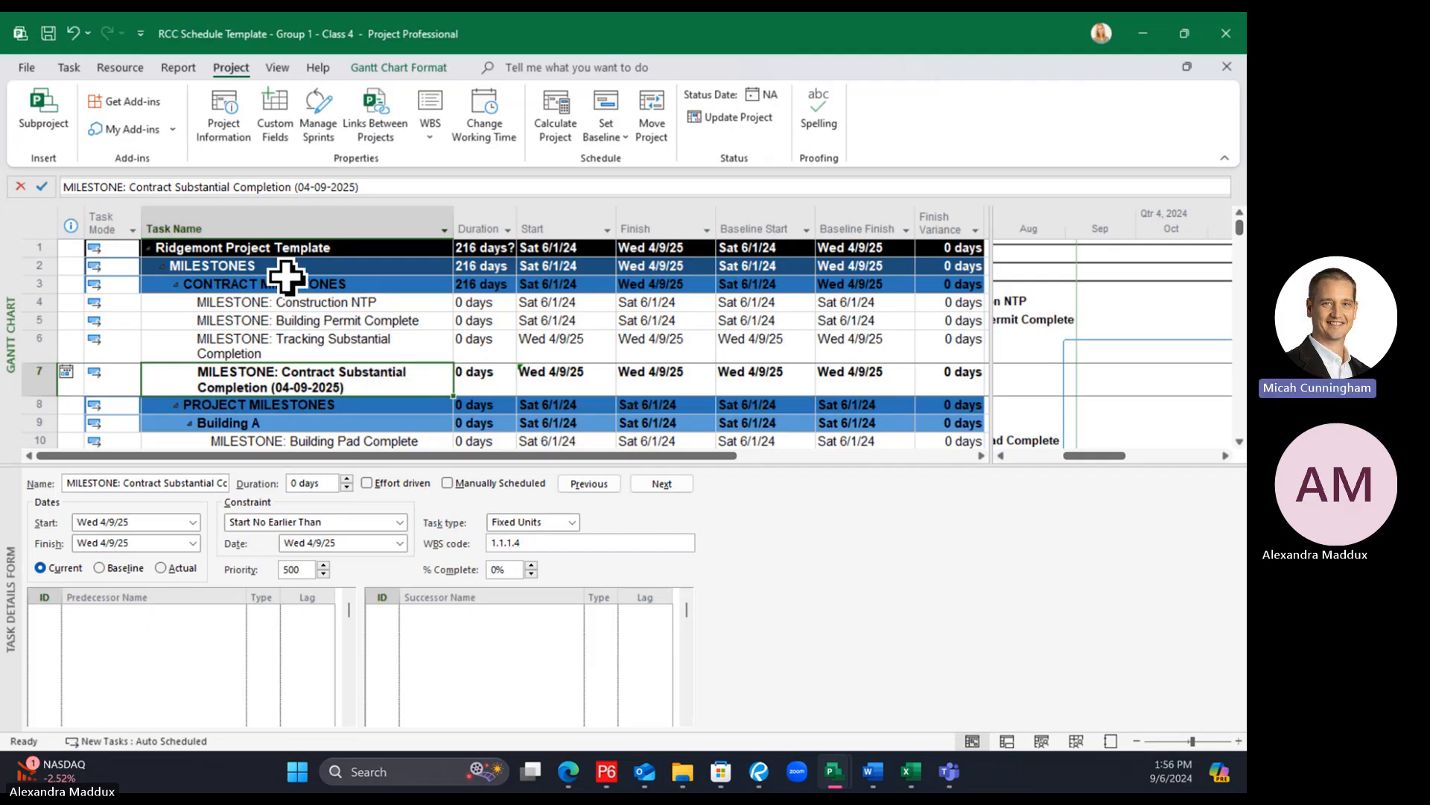
# Compare the contract milestones' Baseline Start and Baseline Finish dates with their current start and finish dates
pyautogui.click(775, 287)
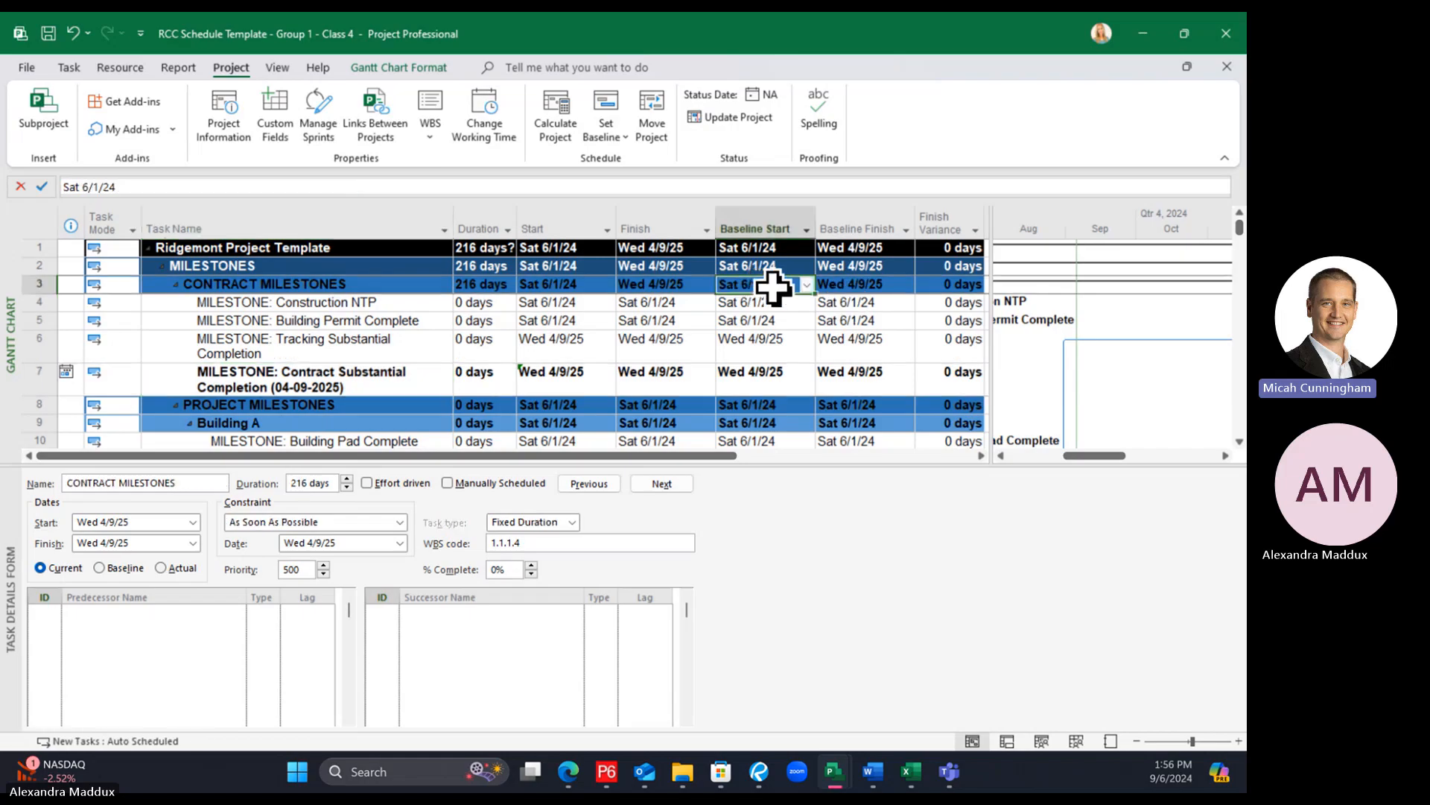
pyautogui.click(851, 320)
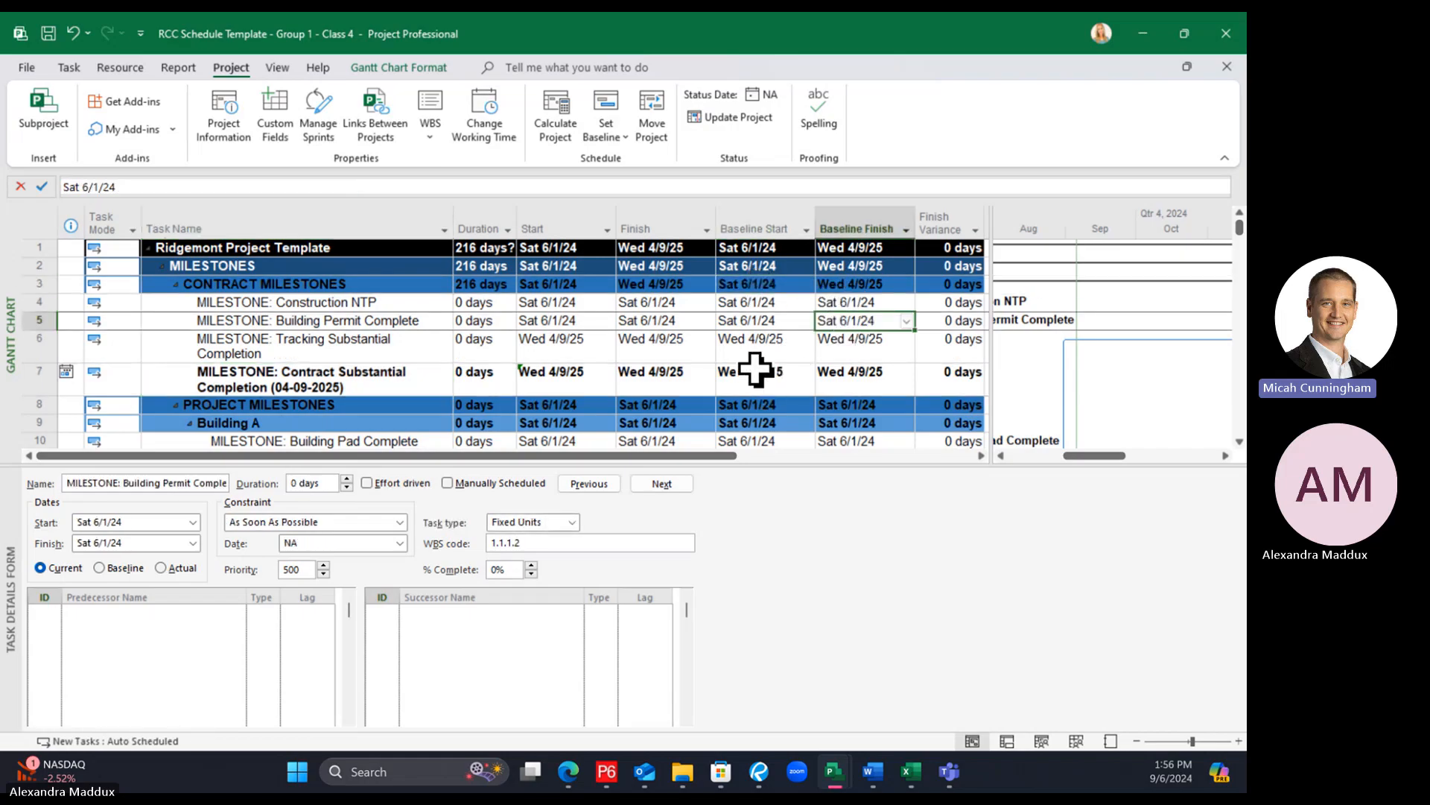
pyautogui.click(766, 351)
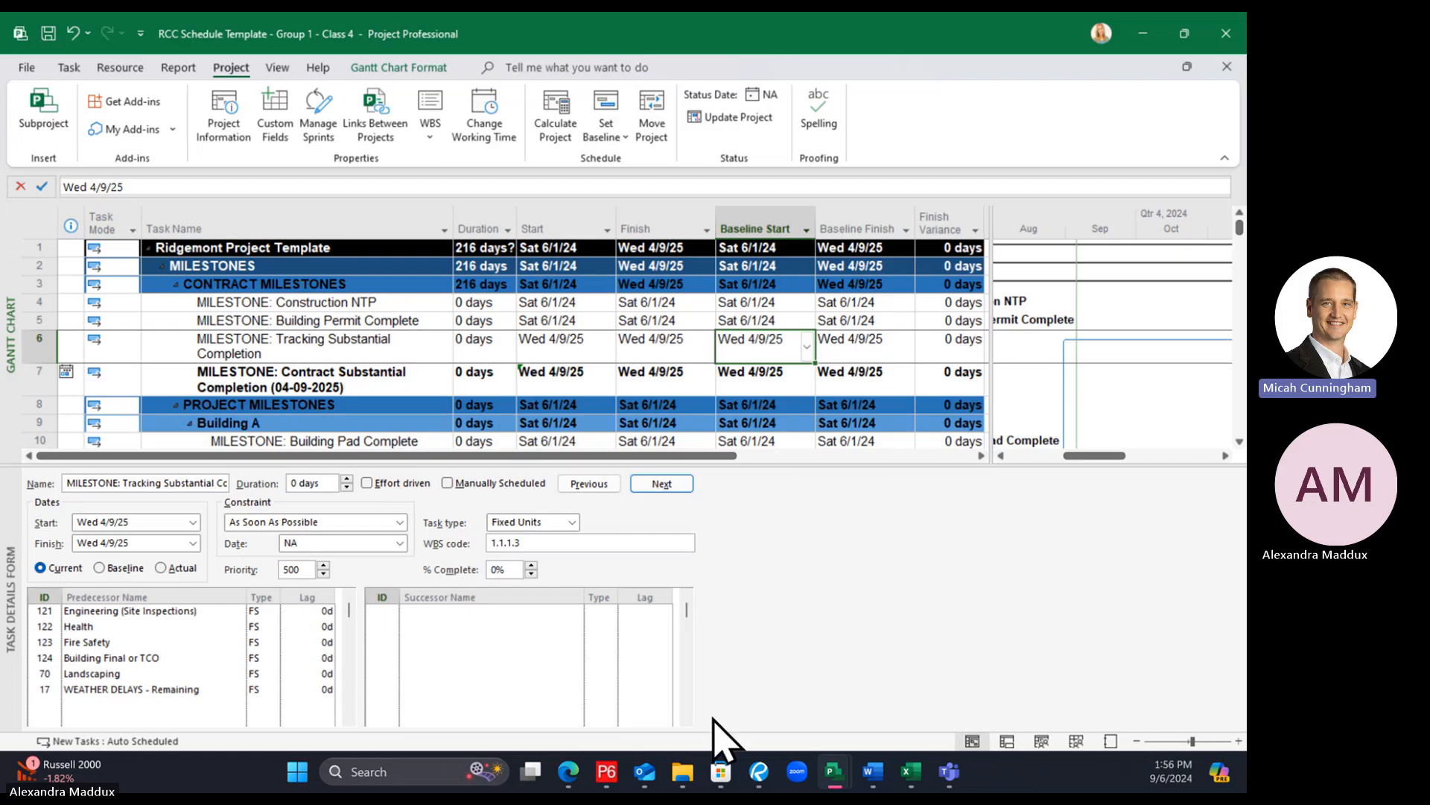
# Save the project as "RCC Schedule Template - Group 1 - Class 4" in the Group 1 folder under Training, and show that folder
pyautogui.click(681, 774)
pyautogui.moveTo(573, 166); pyautogui.dragTo(1247, 275)
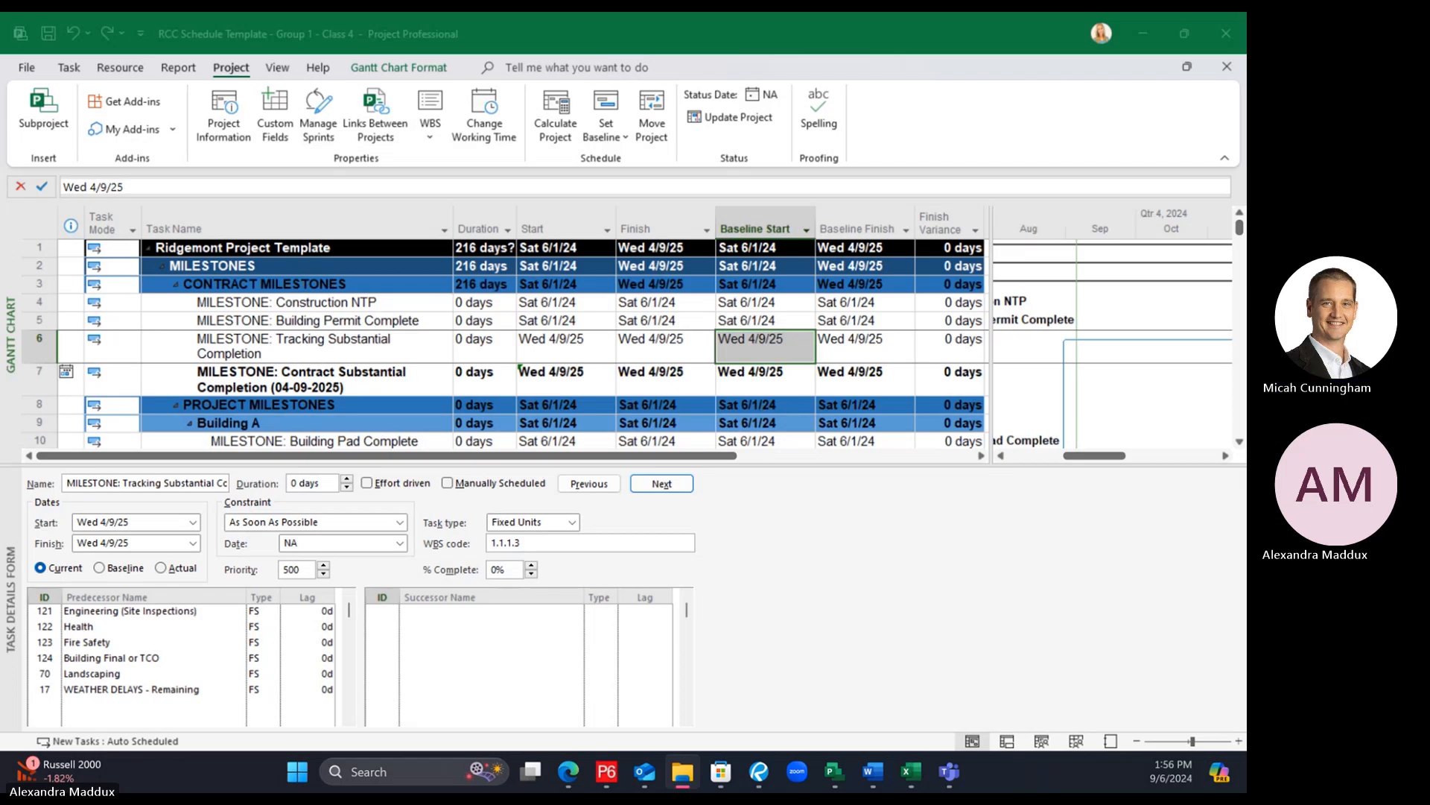
pyautogui.click(27, 67)
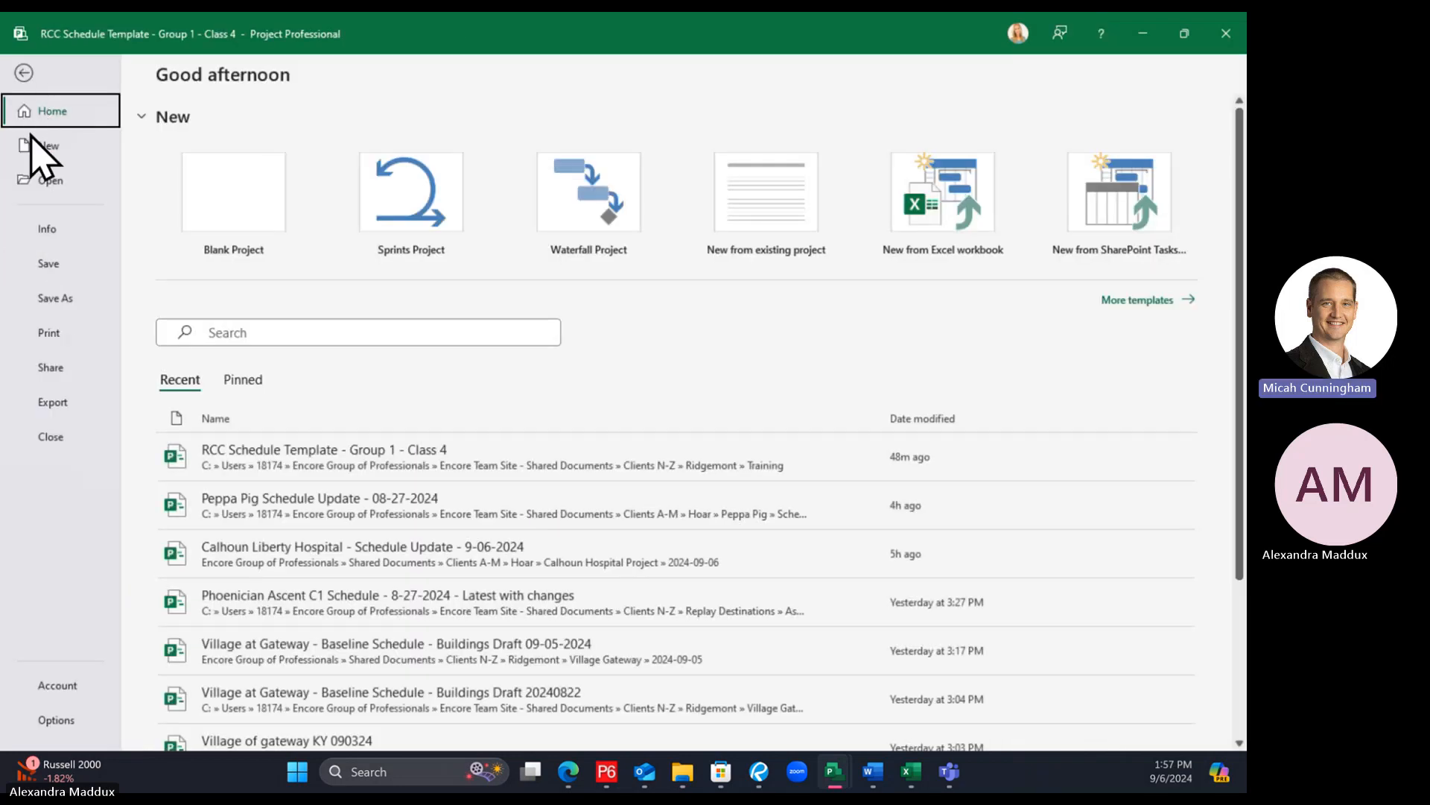
pyautogui.click(52, 298)
pyautogui.click(223, 416)
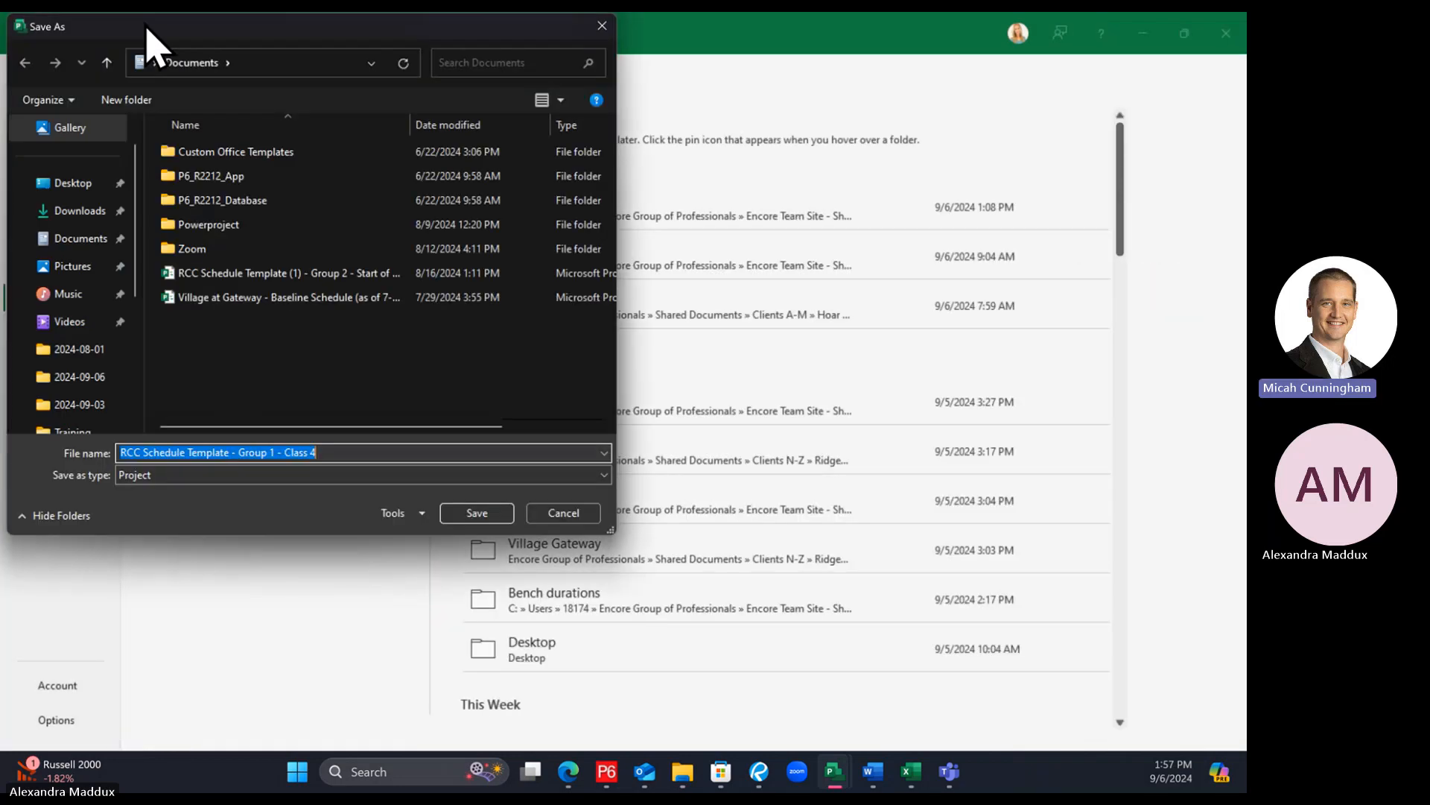
pyautogui.moveTo(145, 26); pyautogui.dragTo(1244, 186)
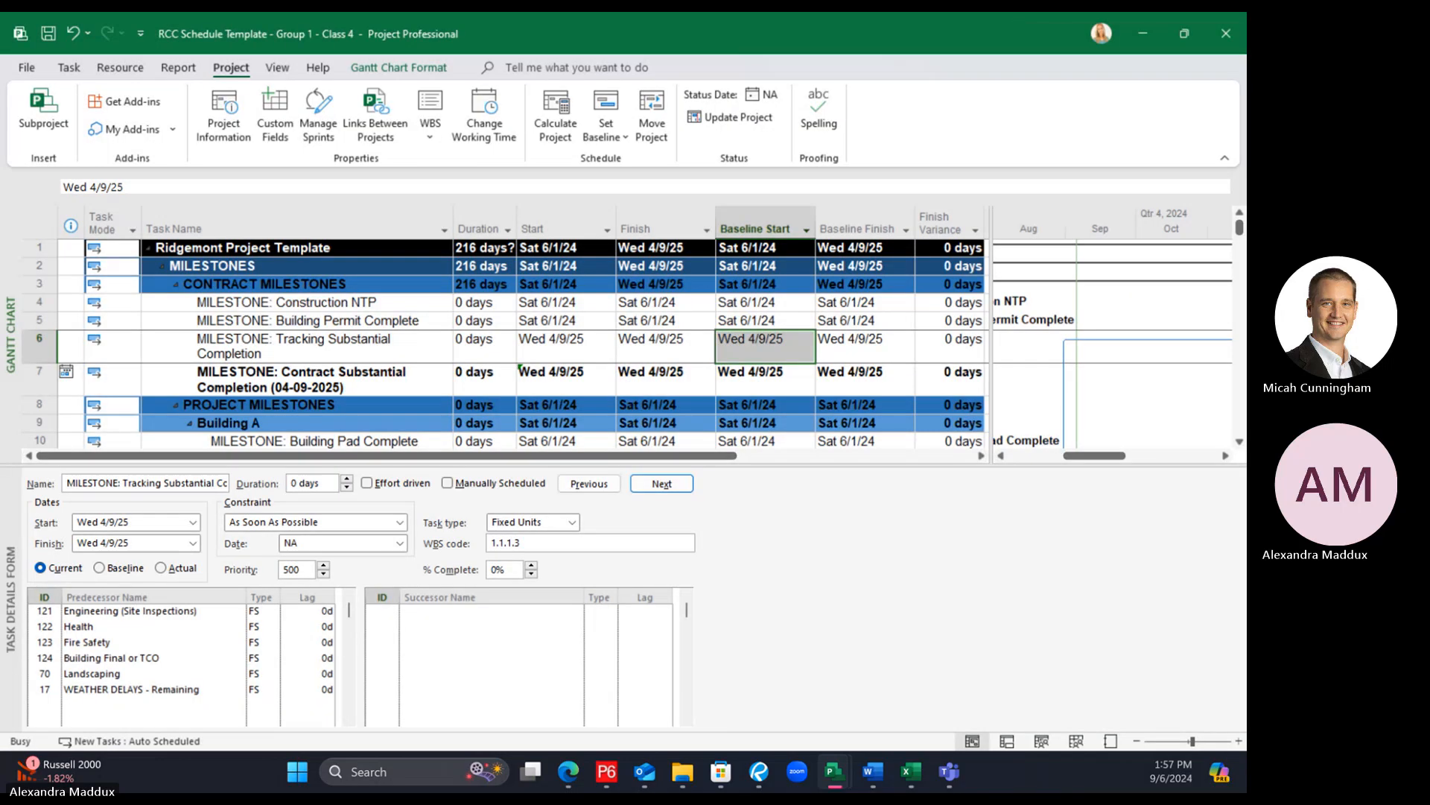
pyautogui.moveTo(1247, 82); pyautogui.dragTo(462, 76)
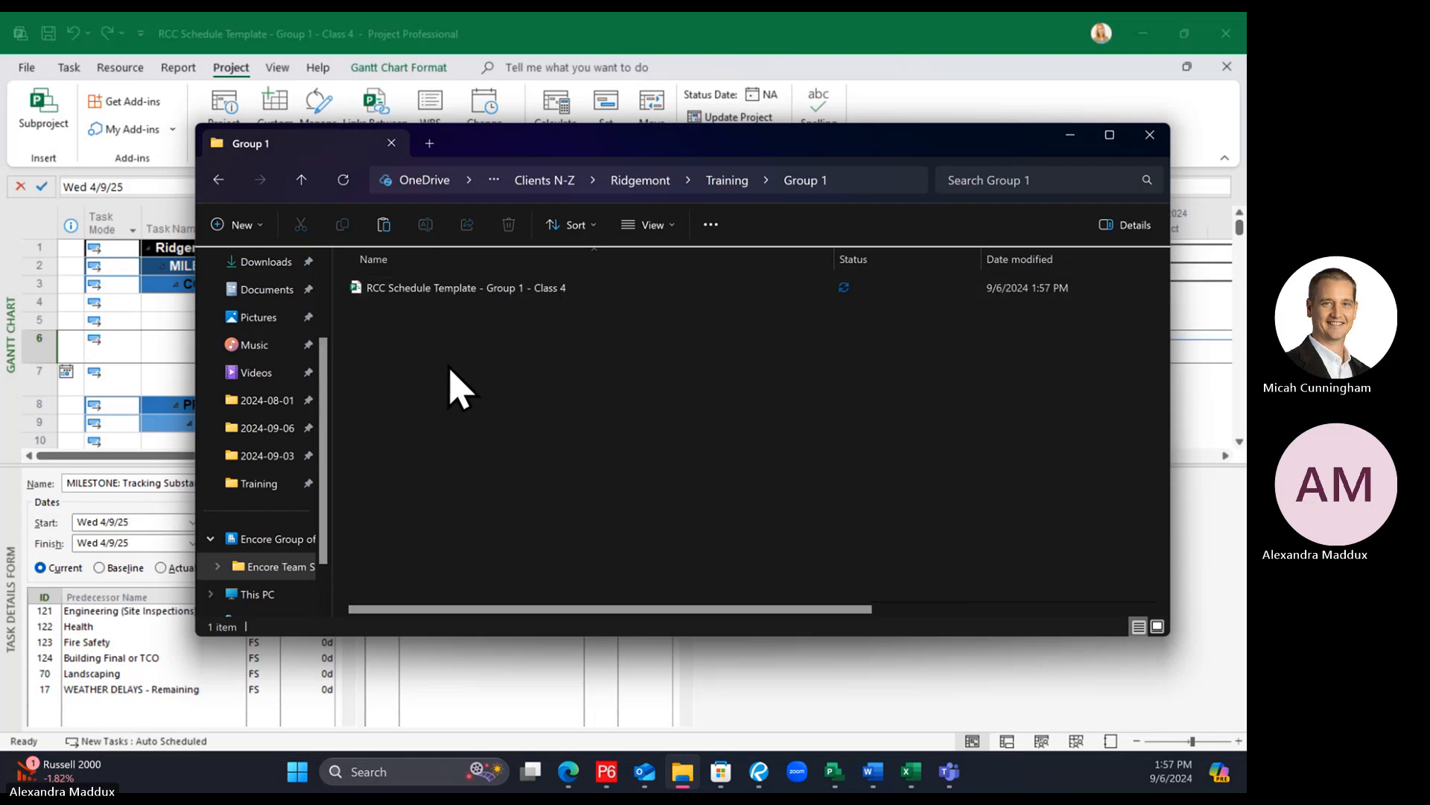
# Save a copy of the project in the Group 1 folder as "RCC Schedule Template - Group 1 - Class 4 Baseline"
pyautogui.click(24, 74)
pyautogui.click(55, 298)
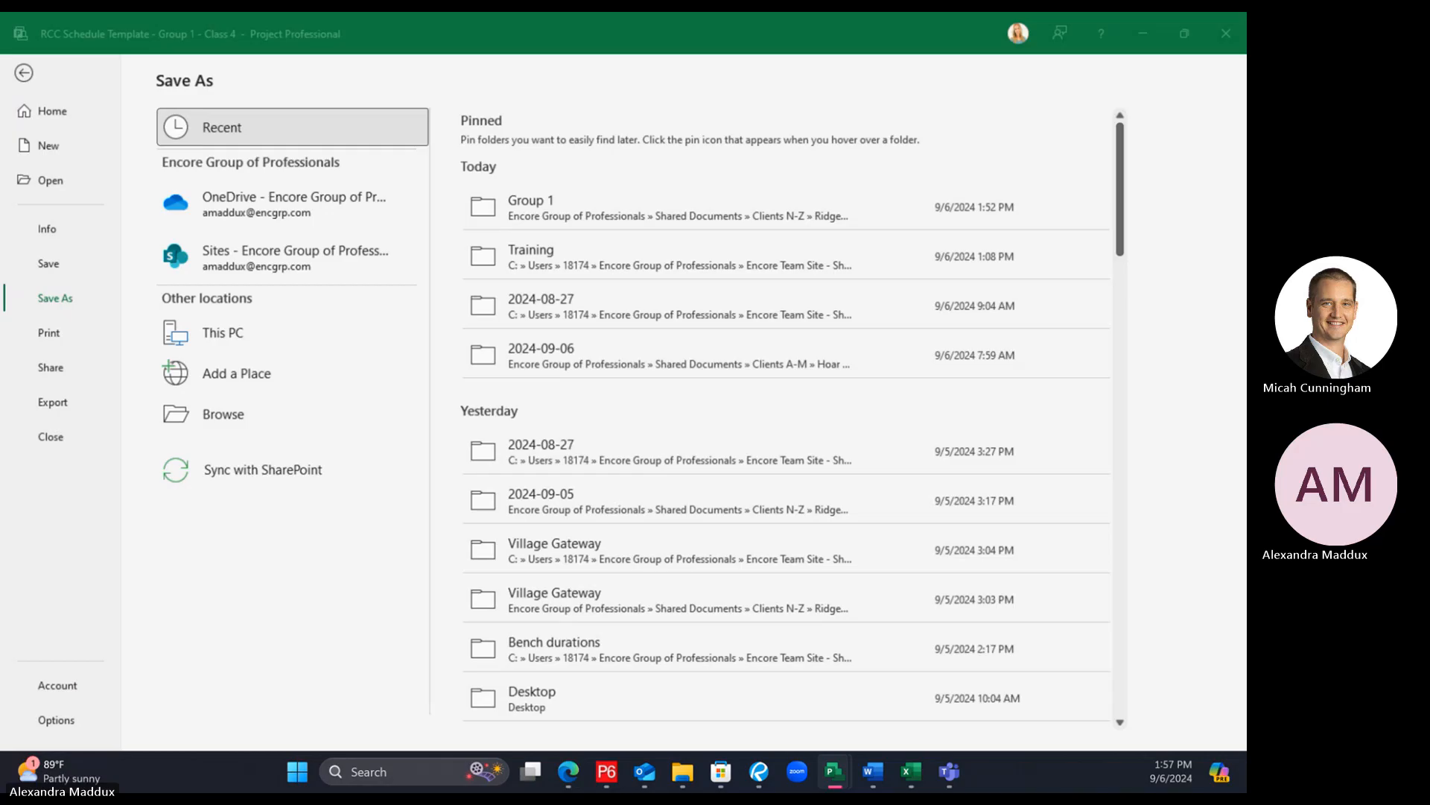
pyautogui.moveTo(447, 64); pyautogui.dragTo(514, 100)
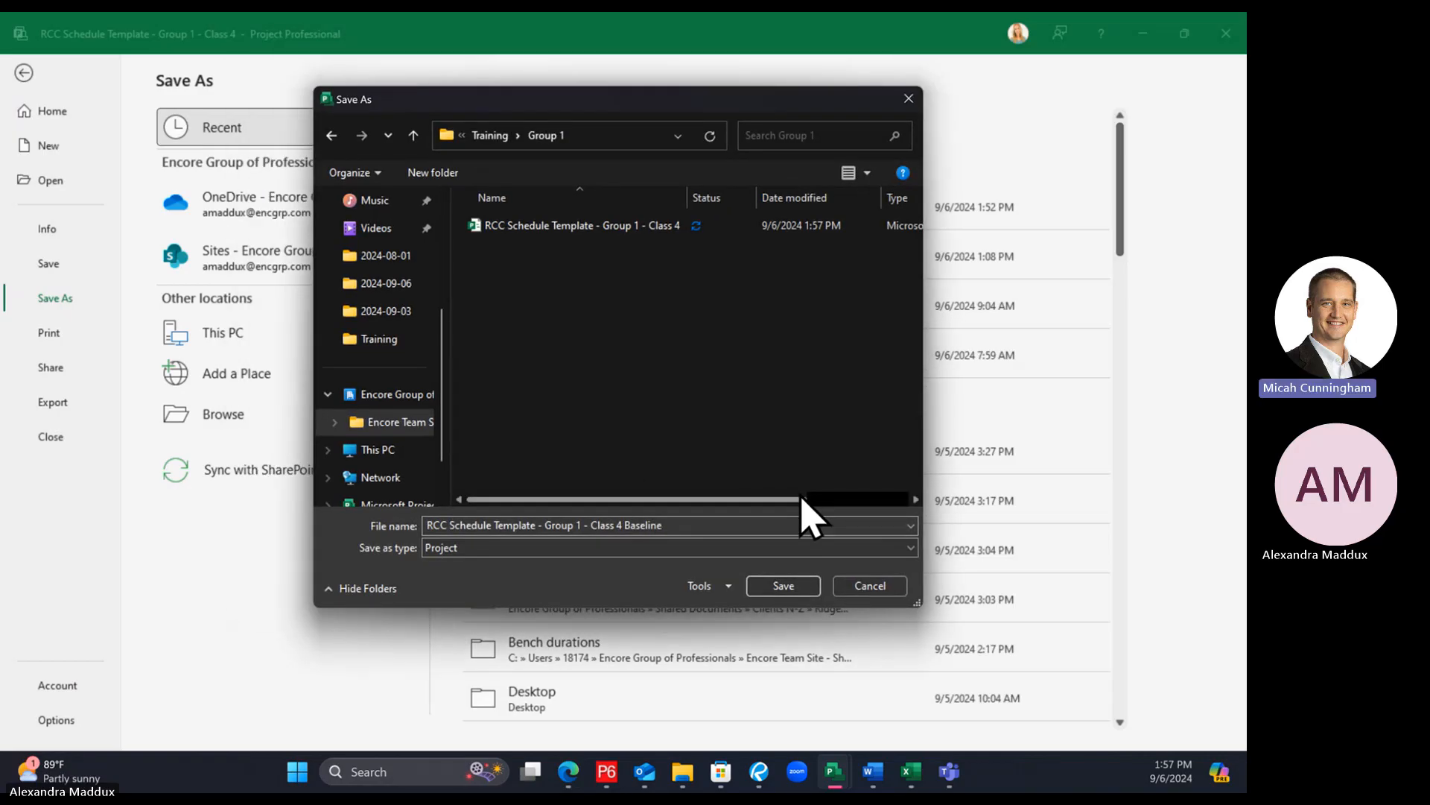
pyautogui.click(775, 587)
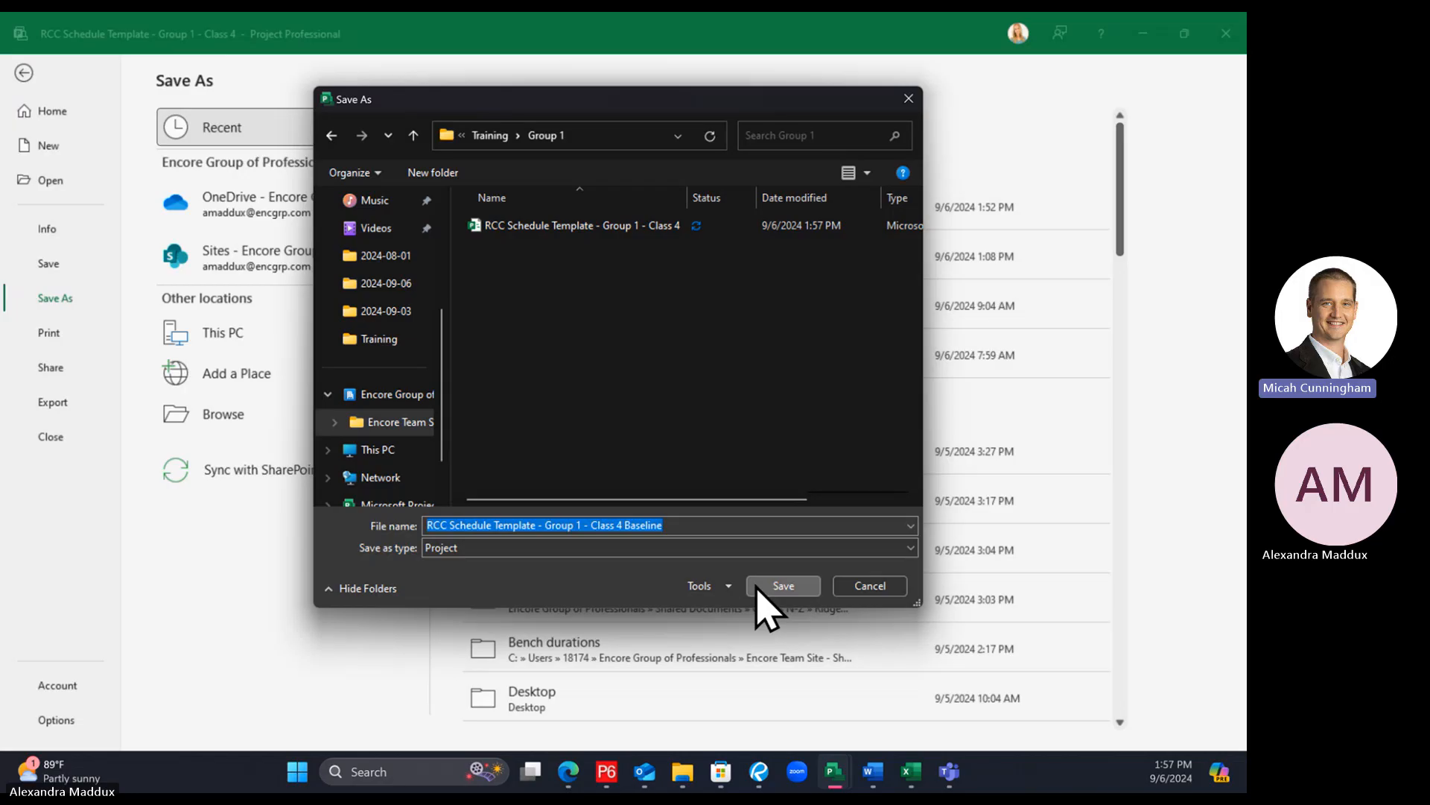
pyautogui.click(758, 587)
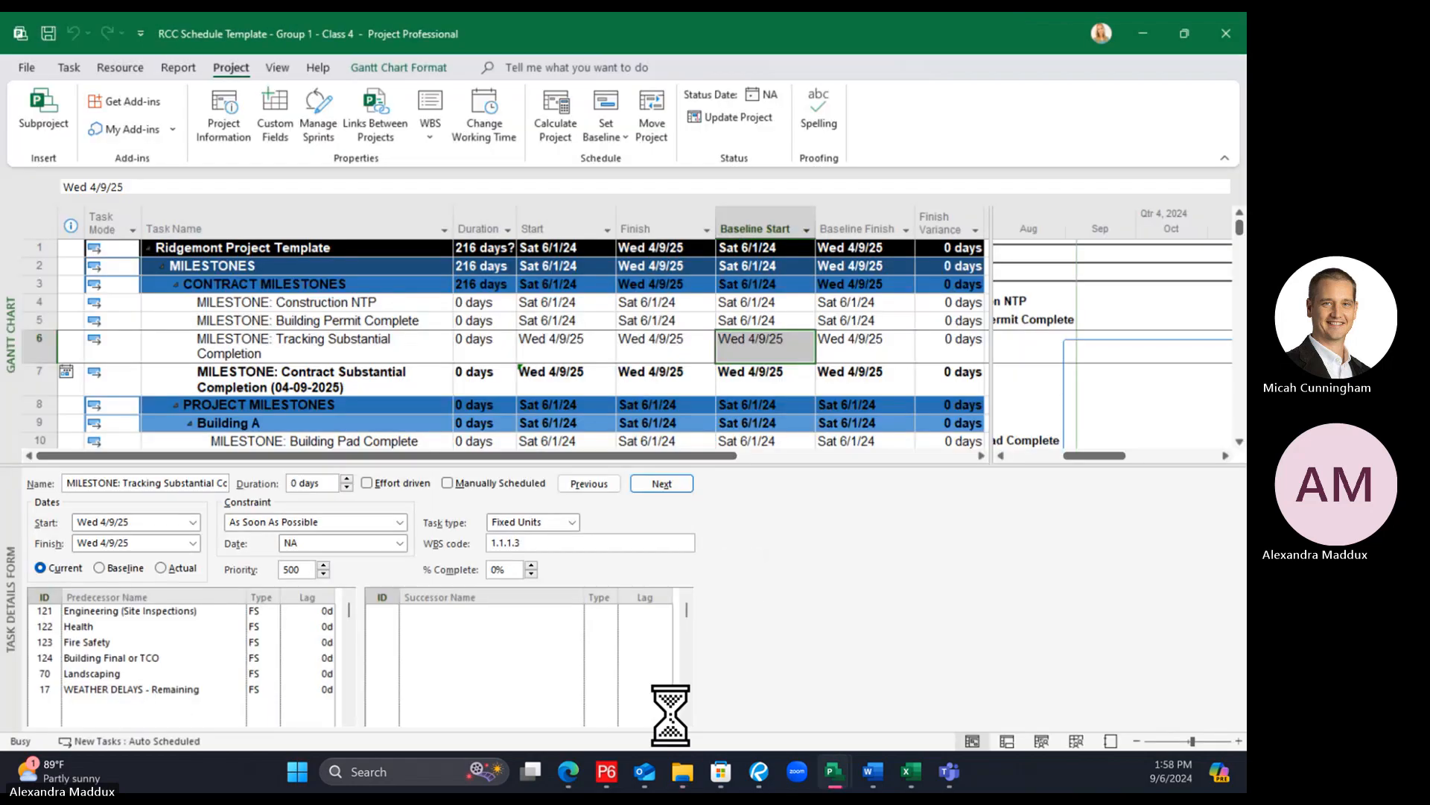
# Check the saved schedule files in the Group 1 folder, and close the Class 4 Baseline project
pyautogui.click(678, 774)
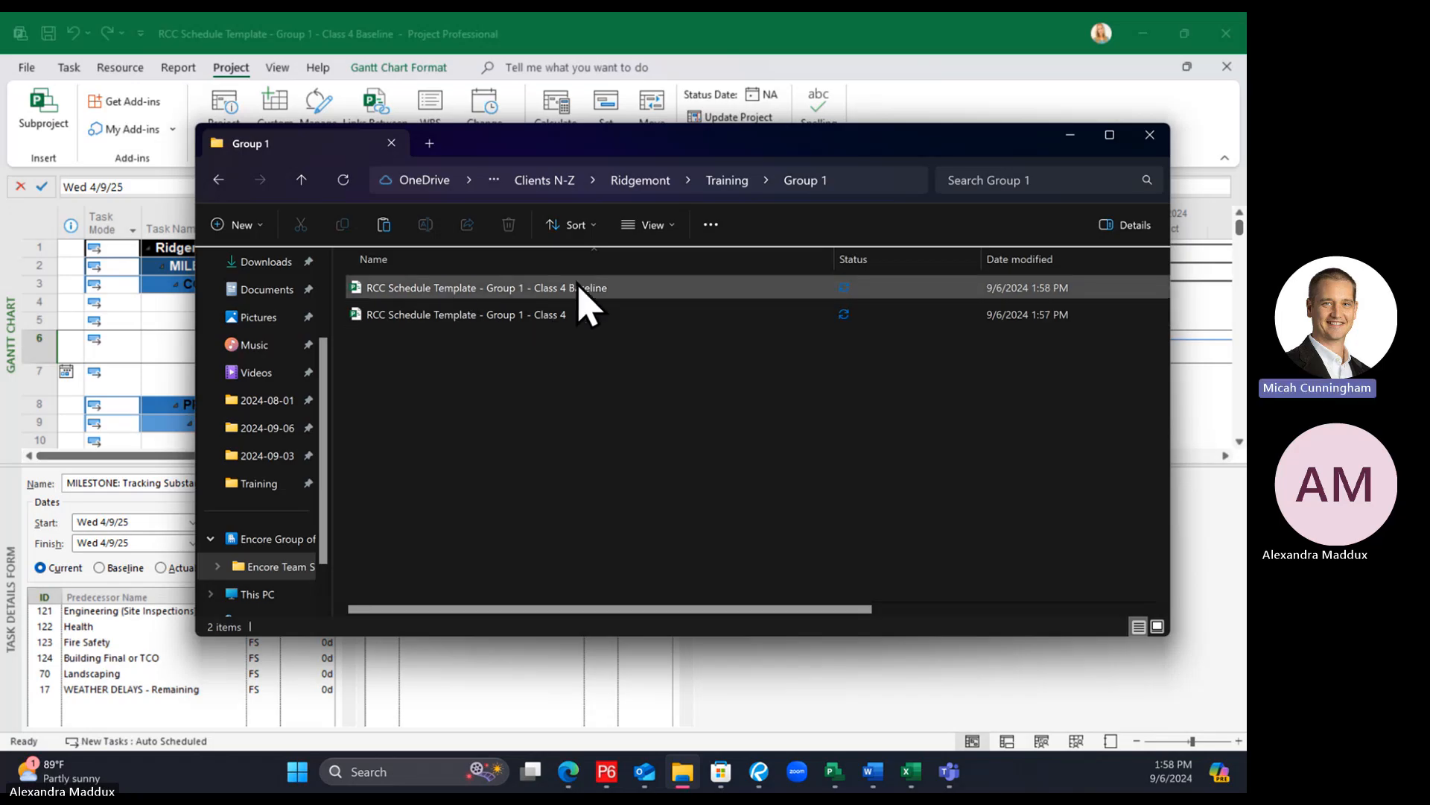
pyautogui.click(159, 345)
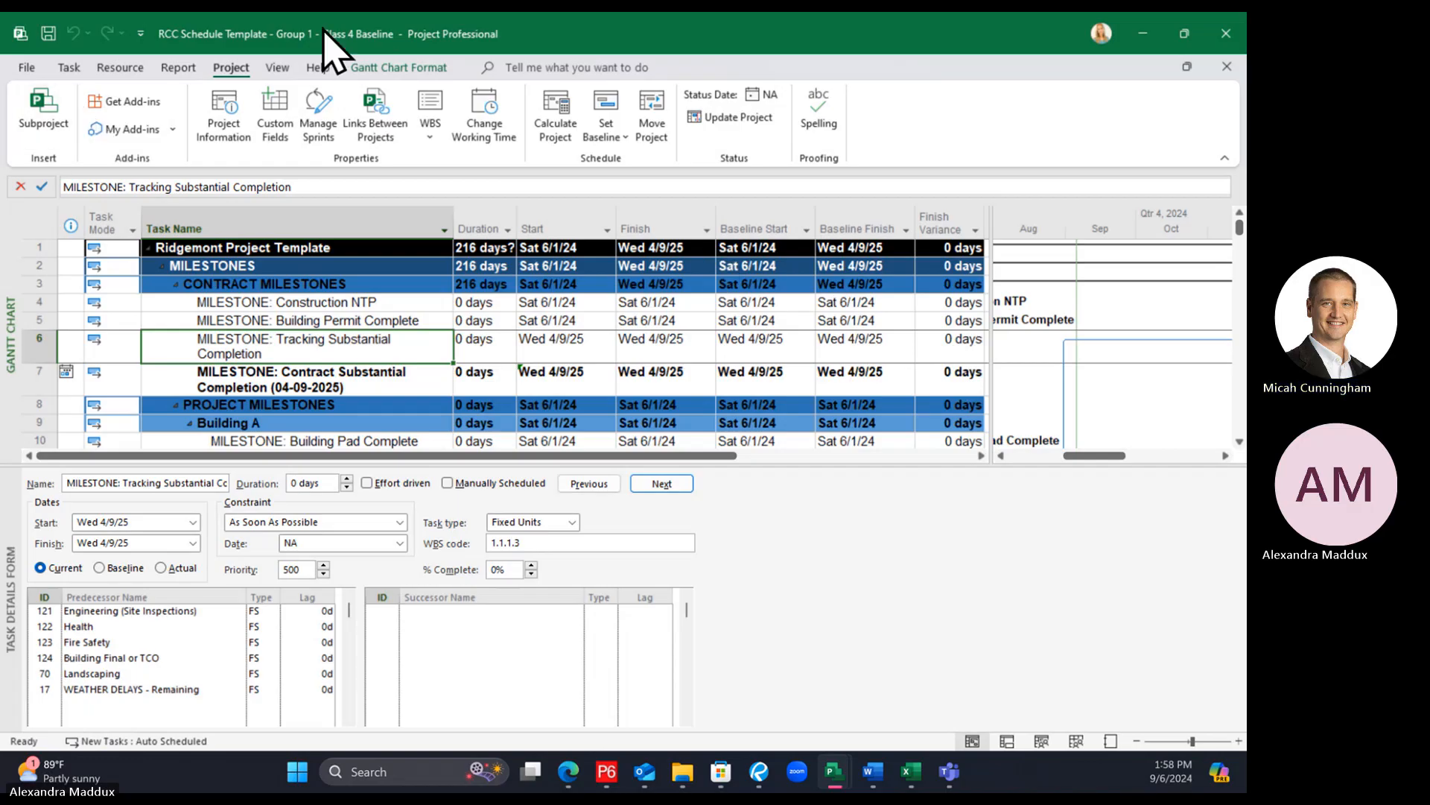
pyautogui.click(1228, 69)
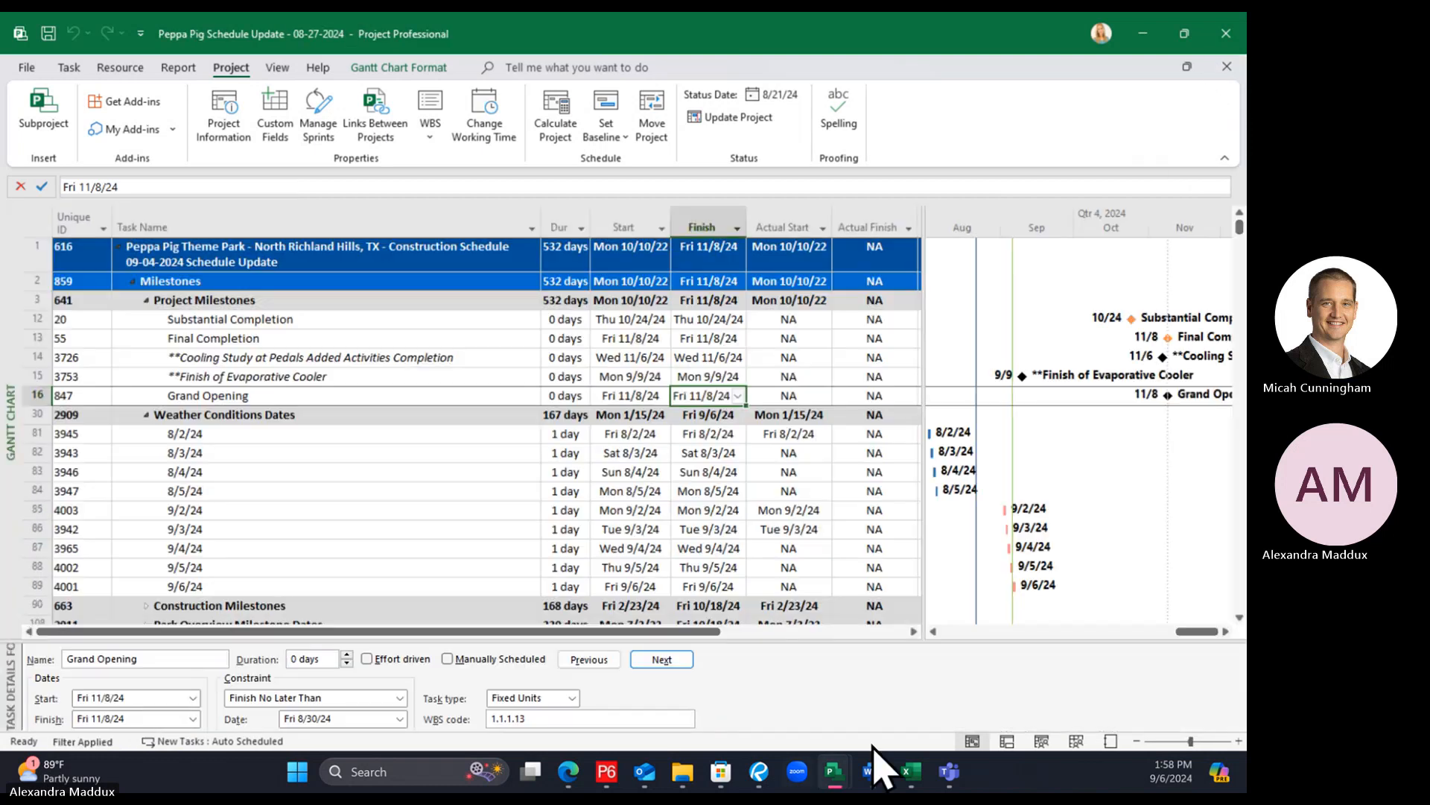
# Switch to File Explorer and duplicate the "RCC Schedule Template - Group 1 - Class 4 Baseline" file within the Group 1 folder
pyautogui.click(682, 772)
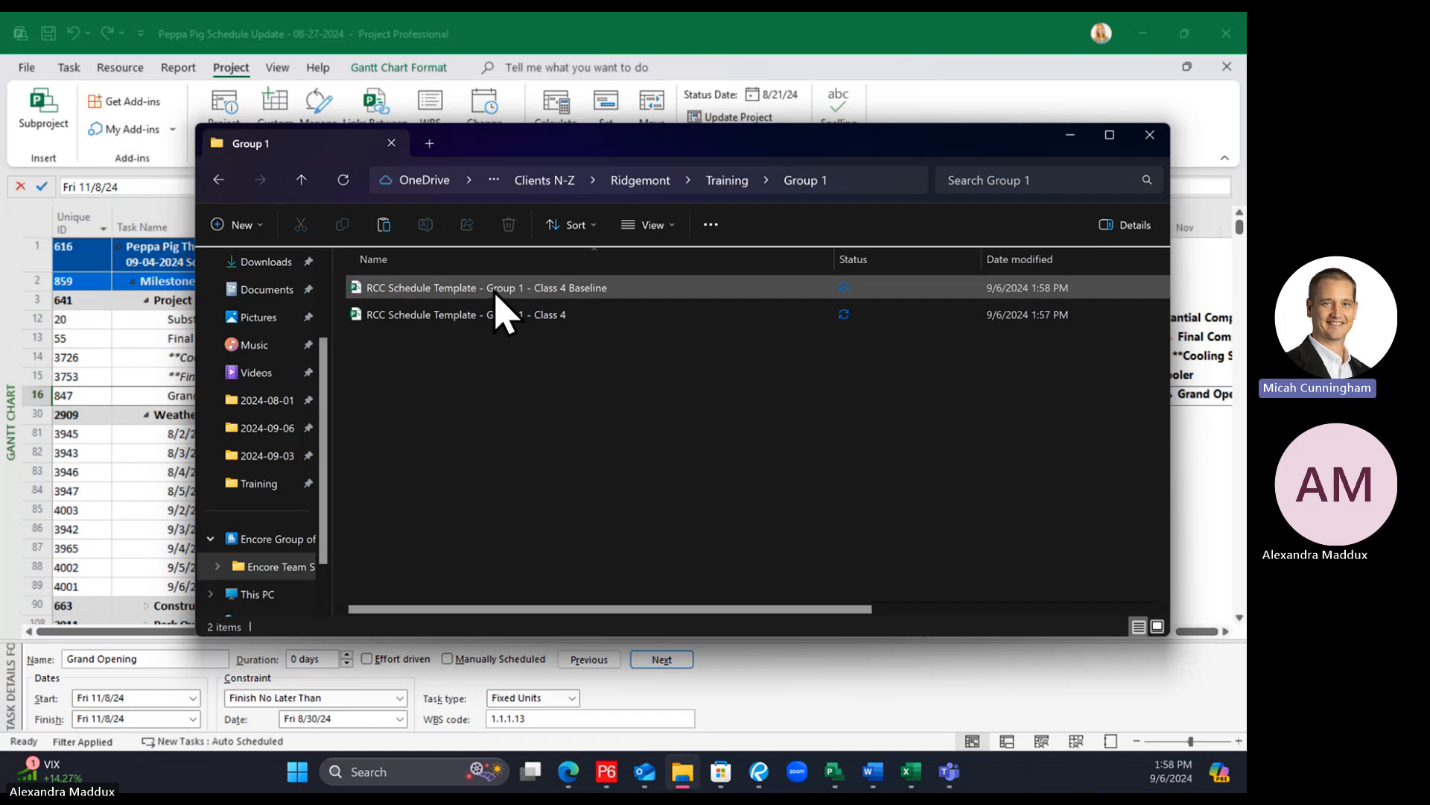
pyautogui.moveTo(564, 147); pyautogui.dragTo(531, 156)
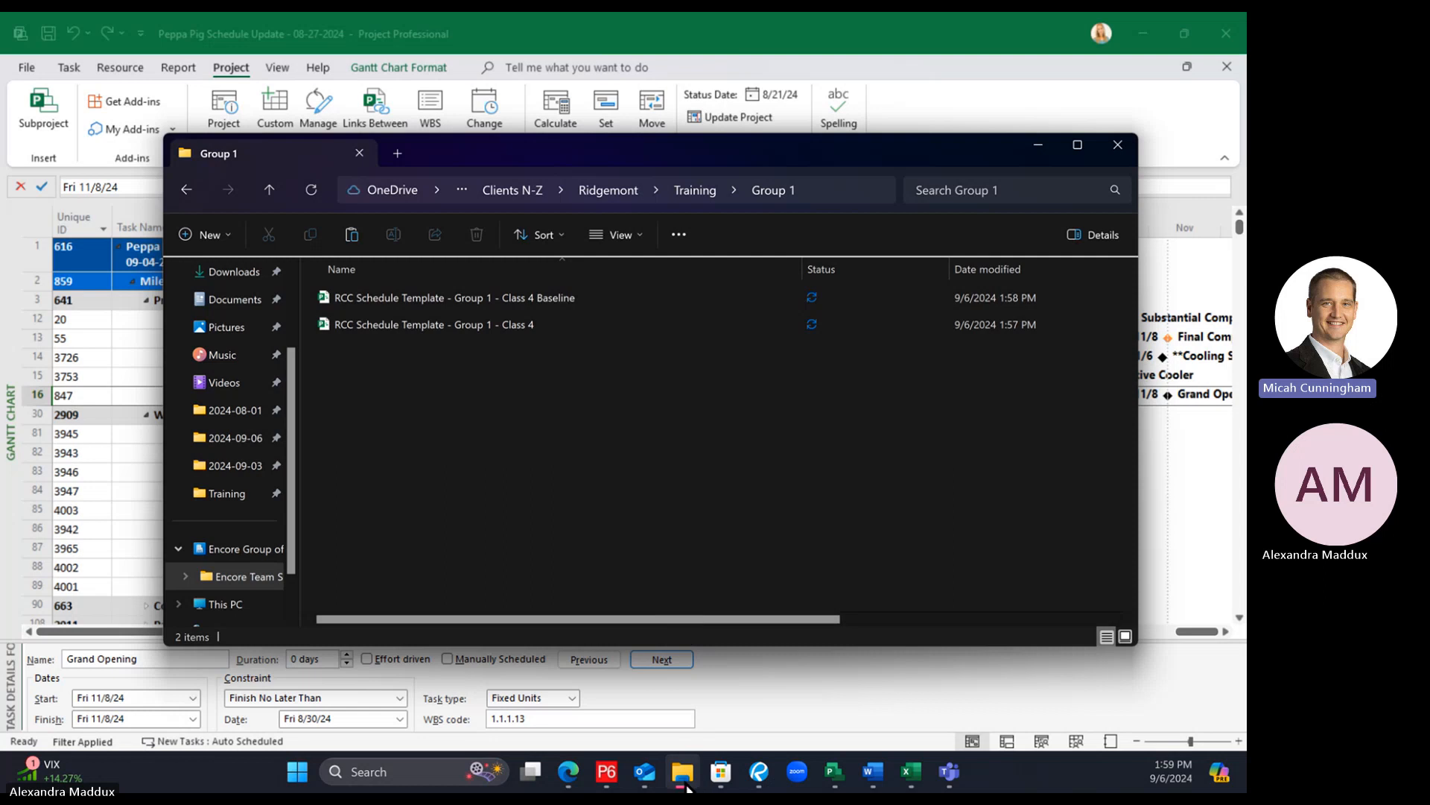
pyautogui.moveTo(684, 782)
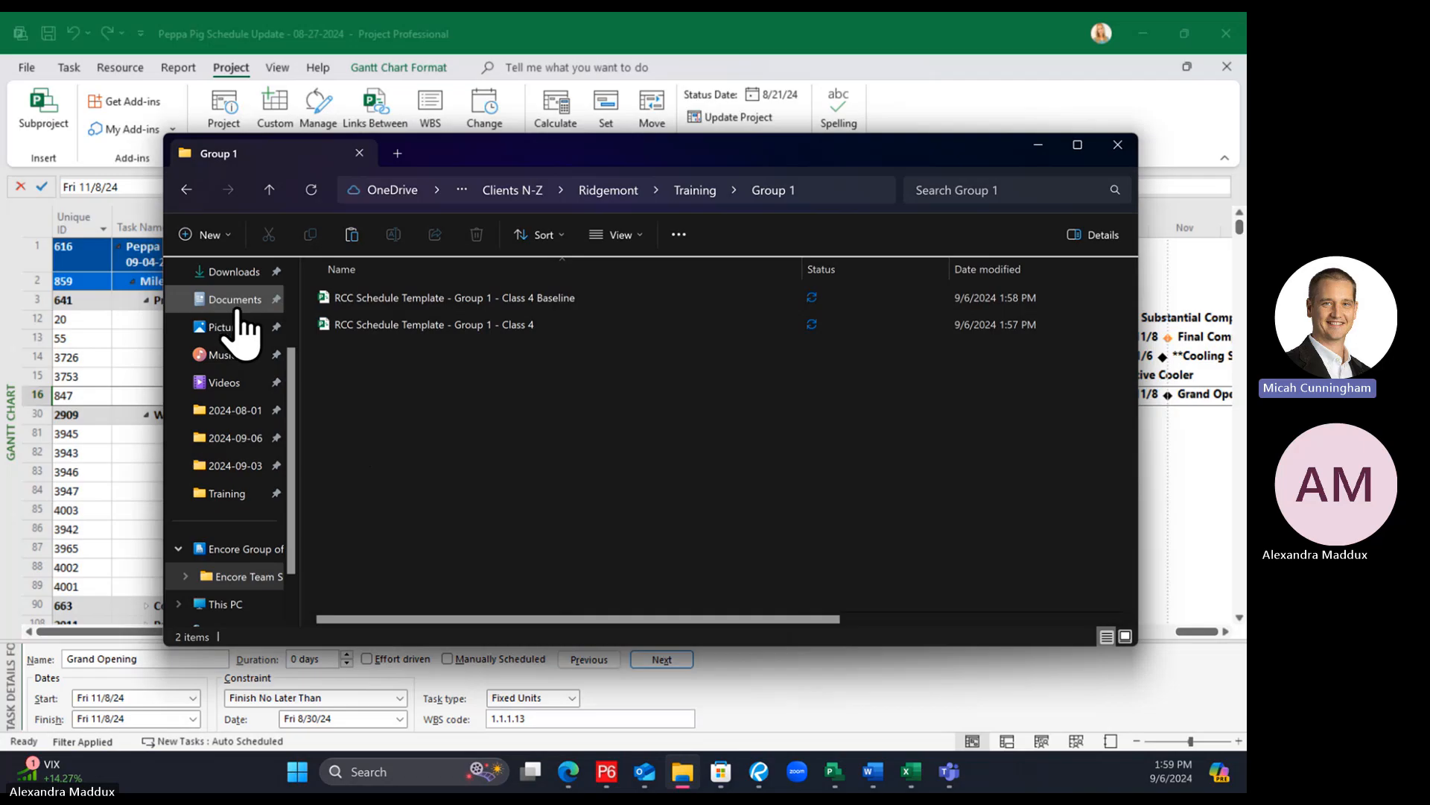
pyautogui.scroll(2, 298, 361)
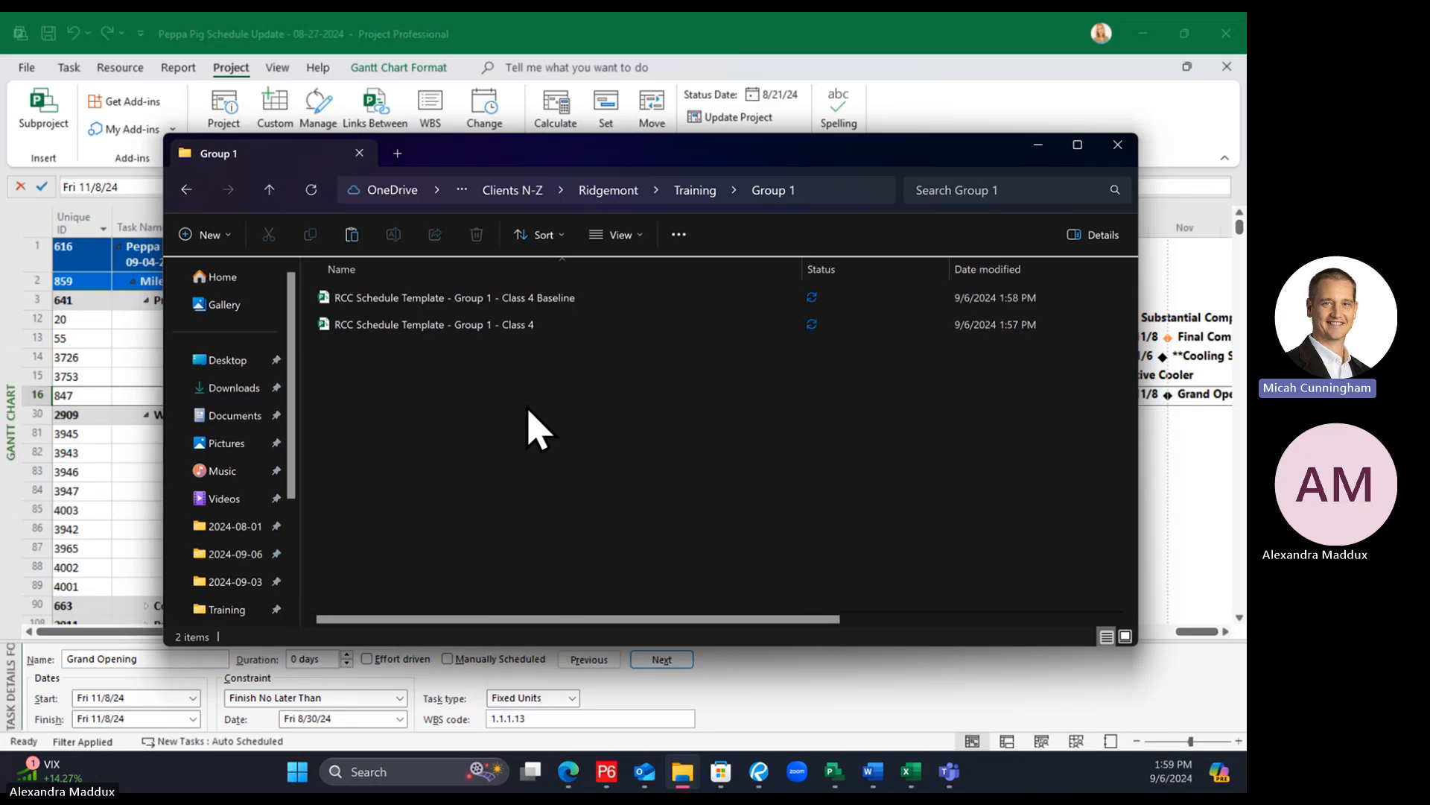
pyautogui.rightClick(378, 299)
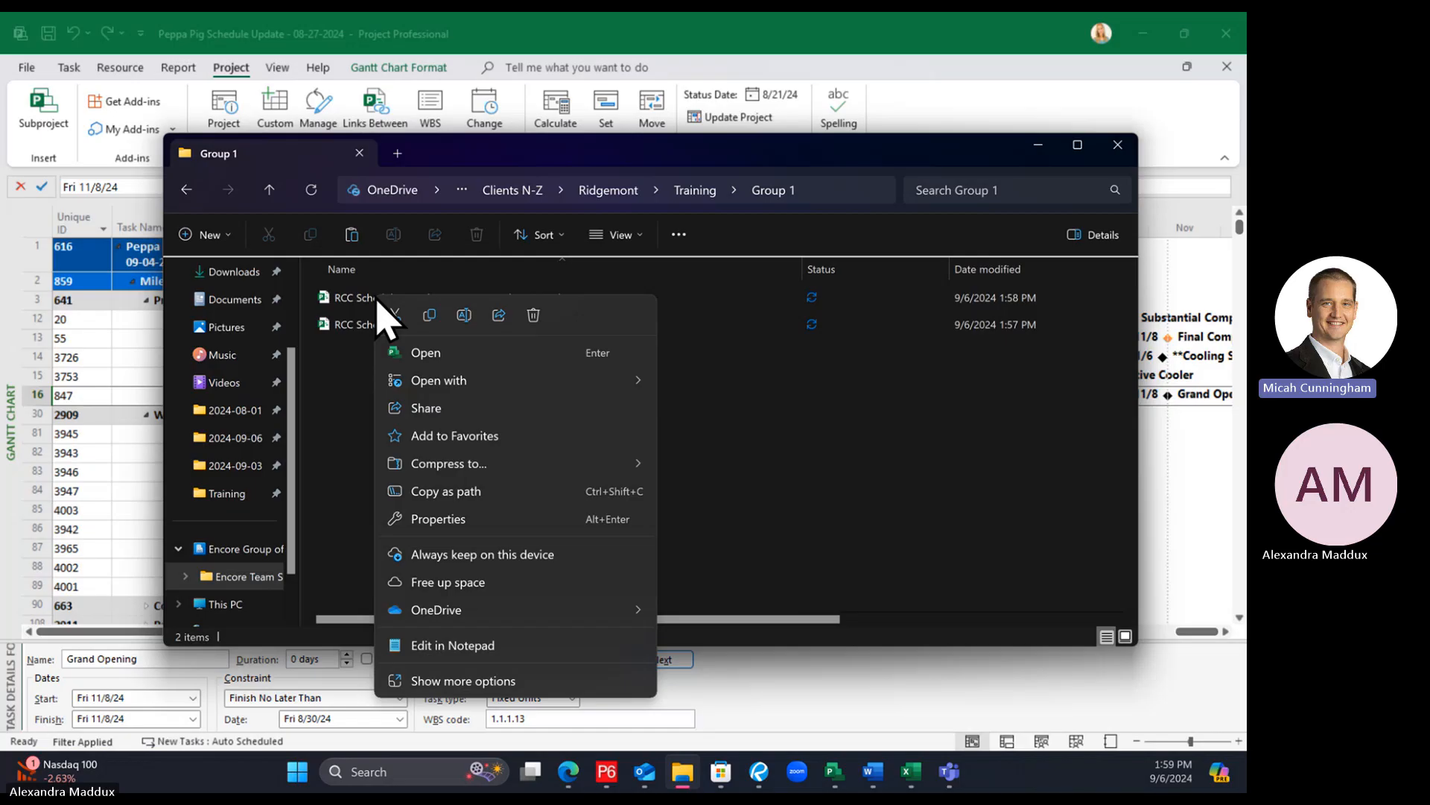
pyautogui.click(743, 458)
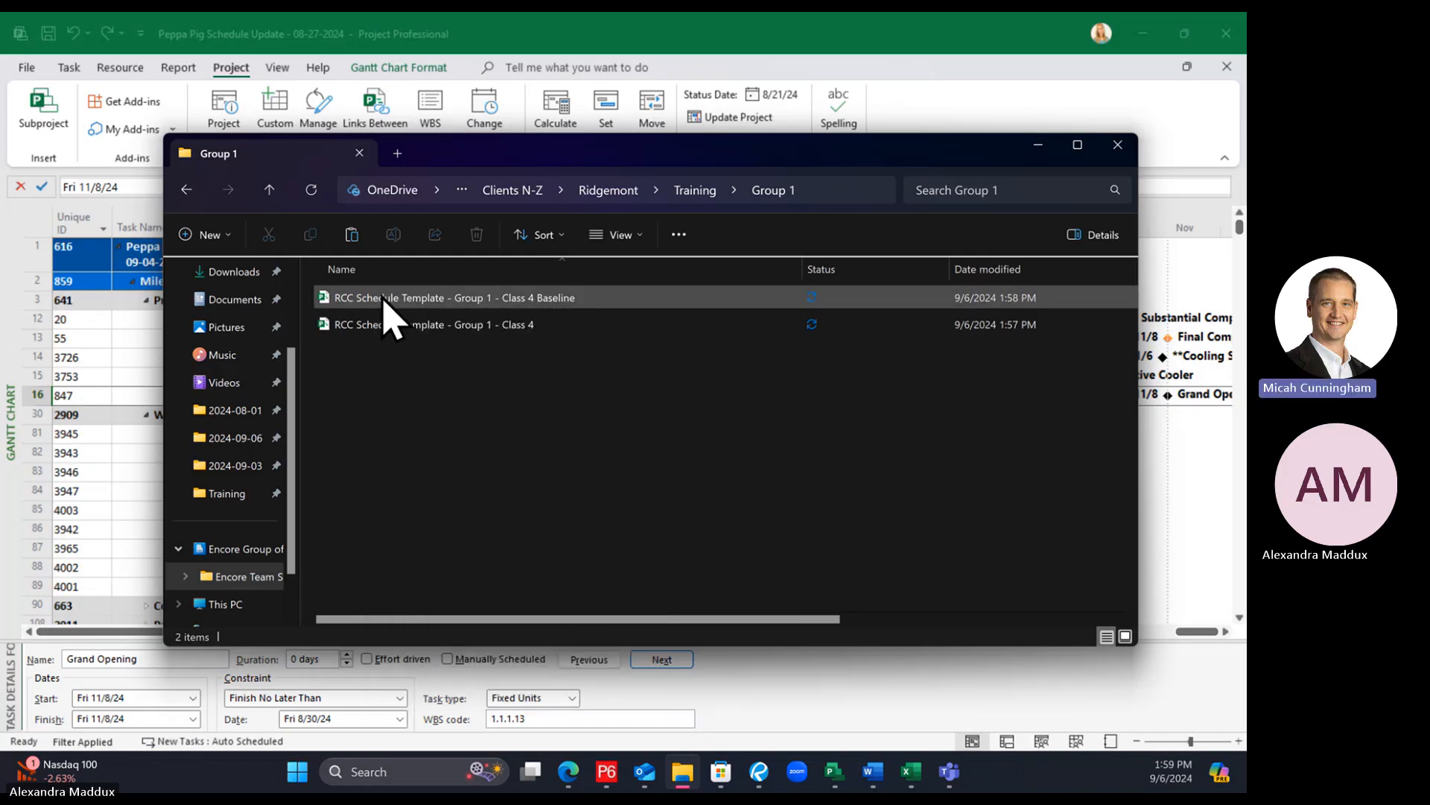
pyautogui.click(483, 302)
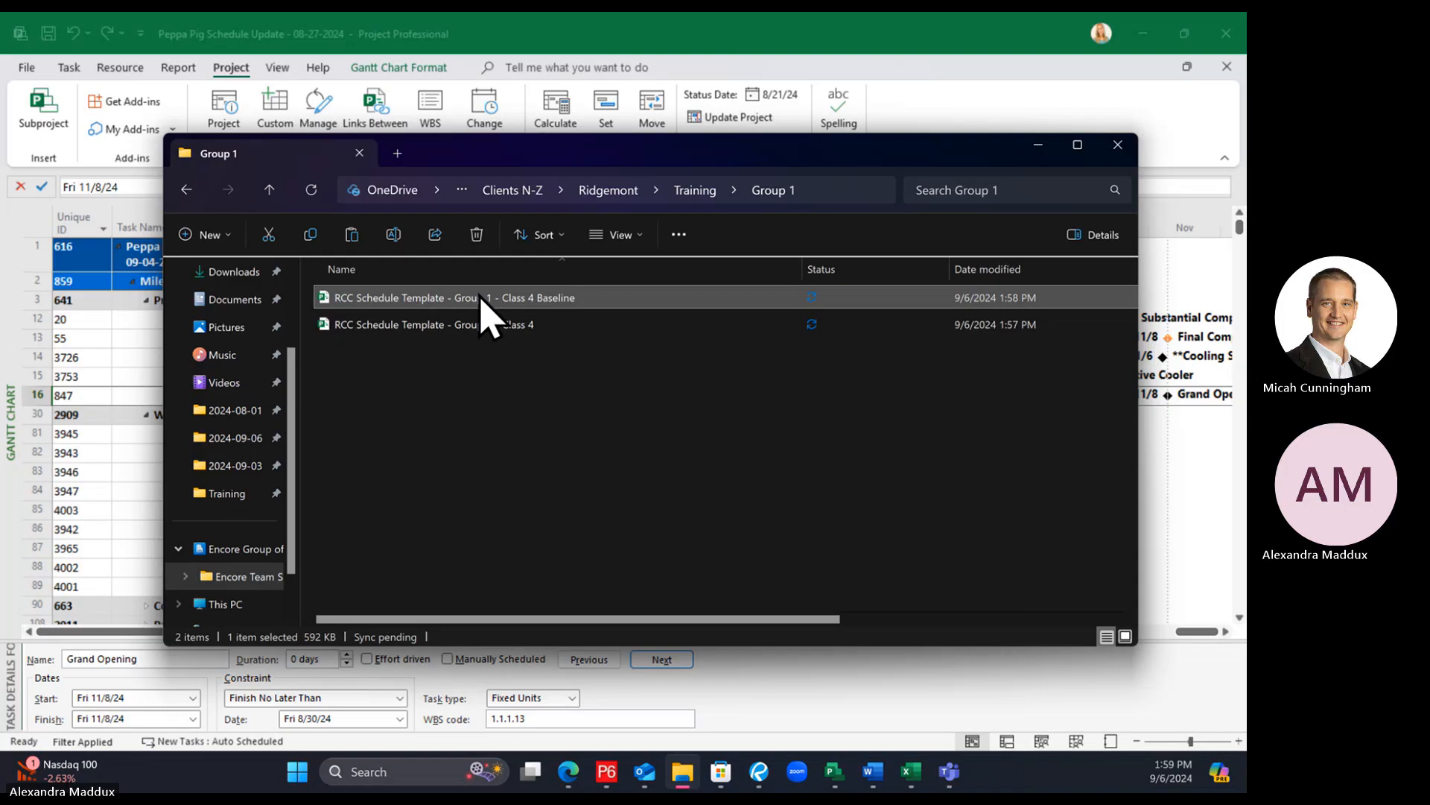
pyautogui.rightClick(481, 298)
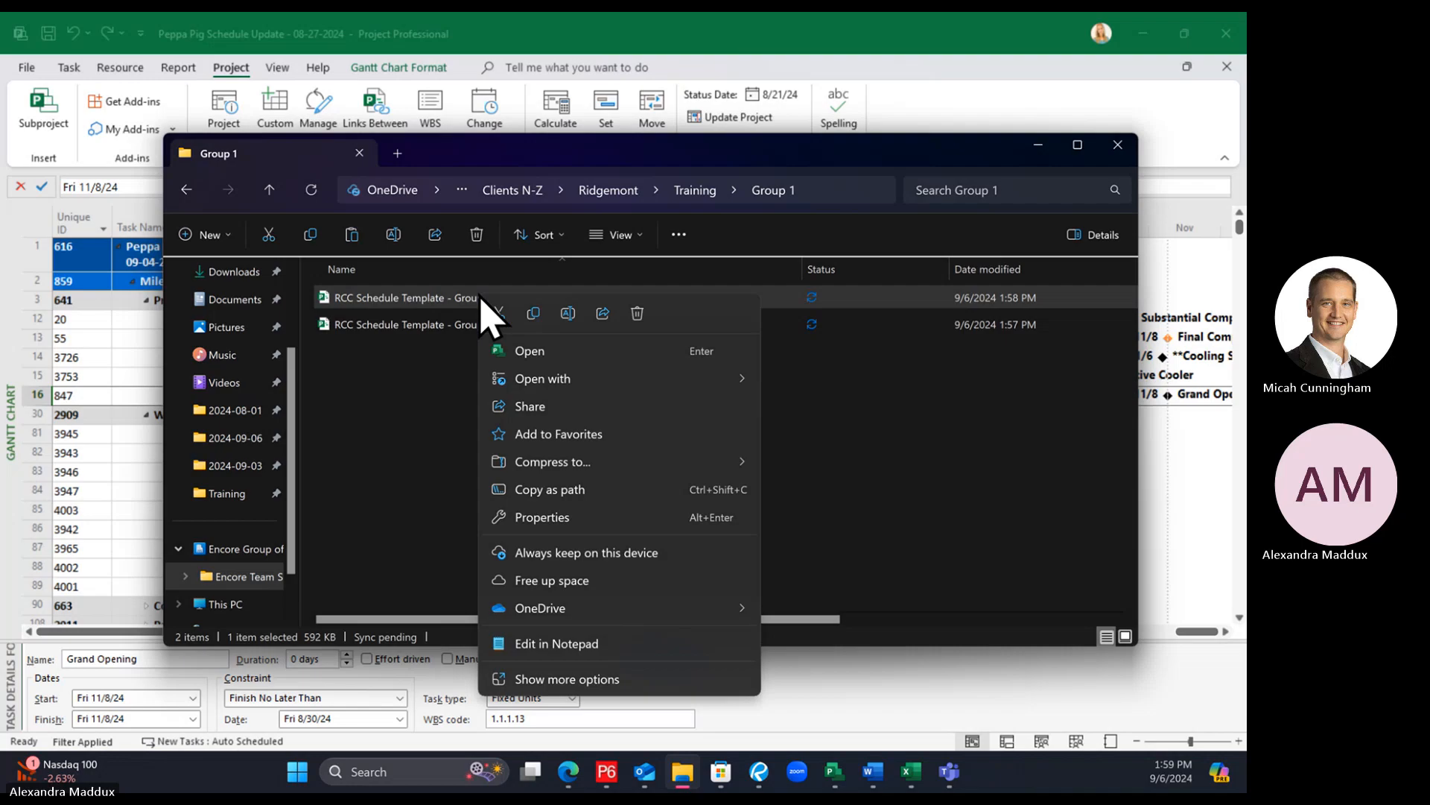
pyautogui.click(533, 316)
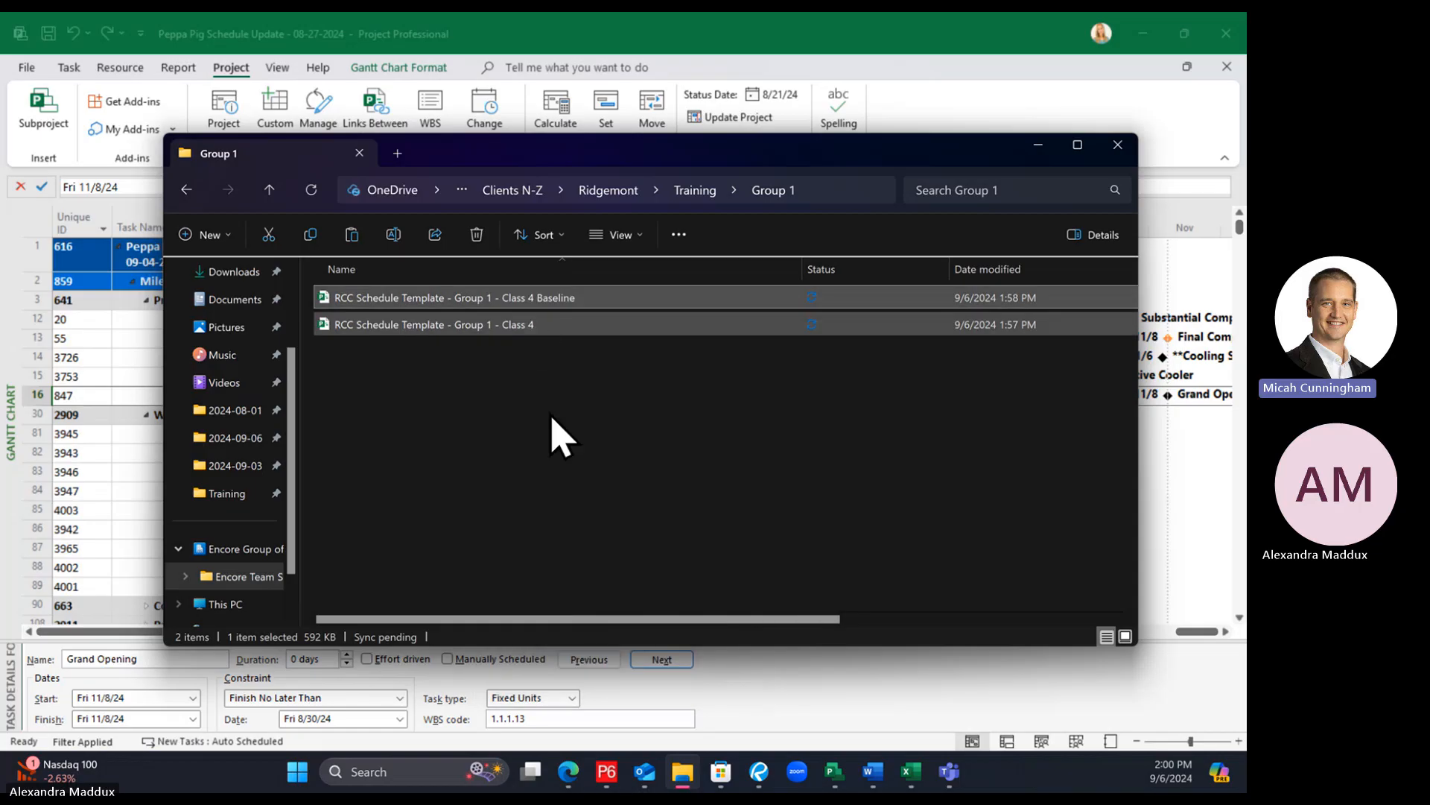
pyautogui.rightClick(437, 396)
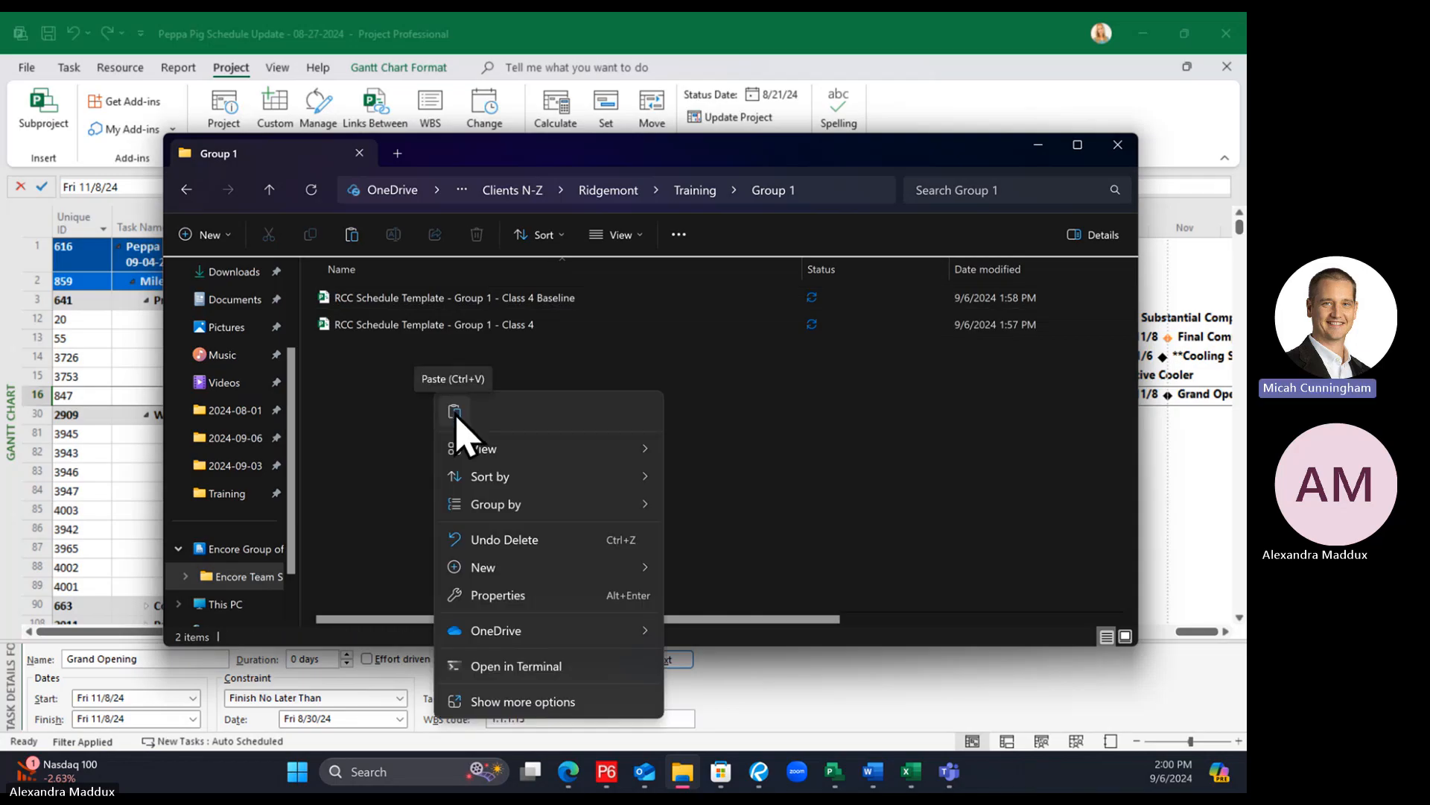
pyautogui.click(456, 411)
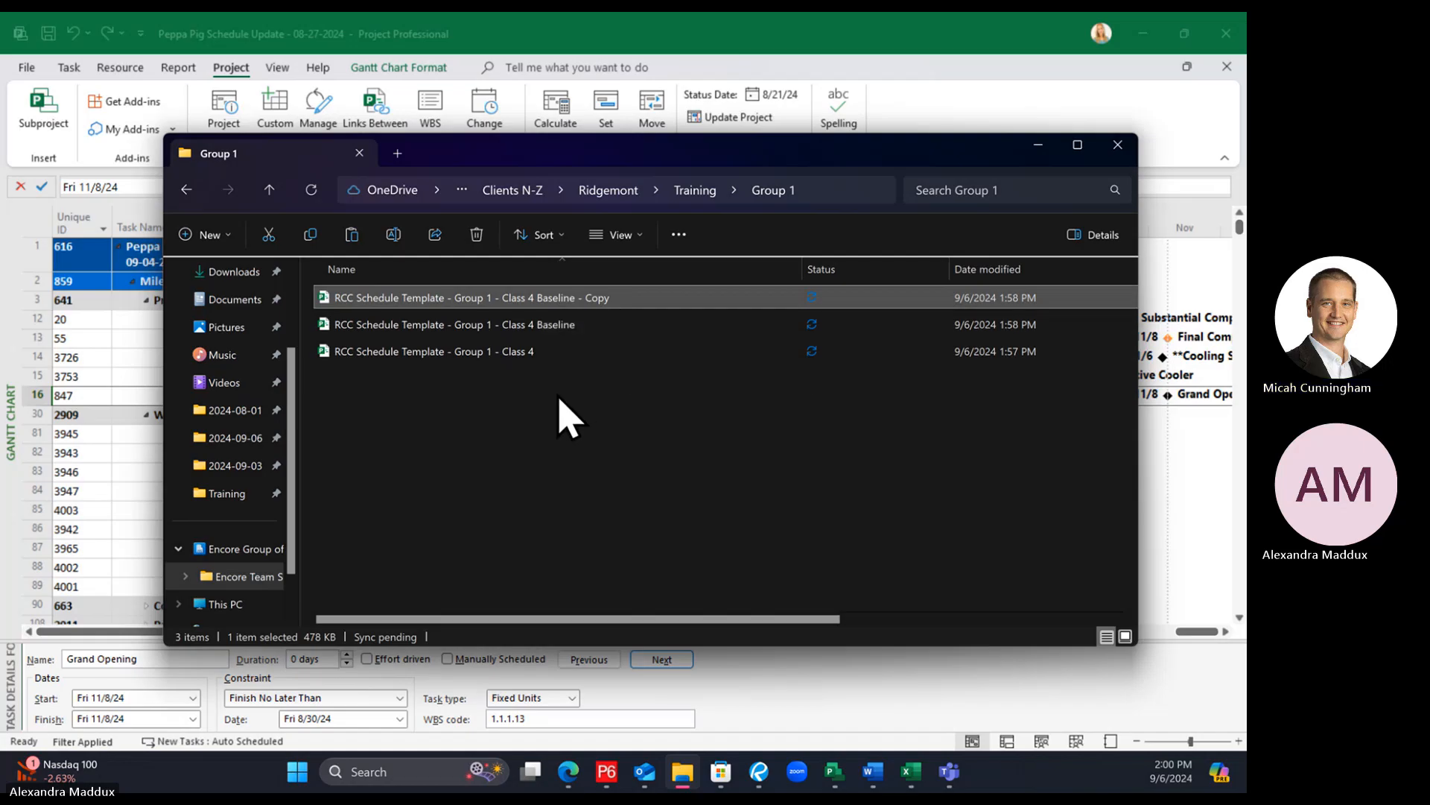
# Rename the copied baseline file to "RCC Schedule Template - Group 1 - Class 4 Update #1"
pyautogui.click(543, 297)
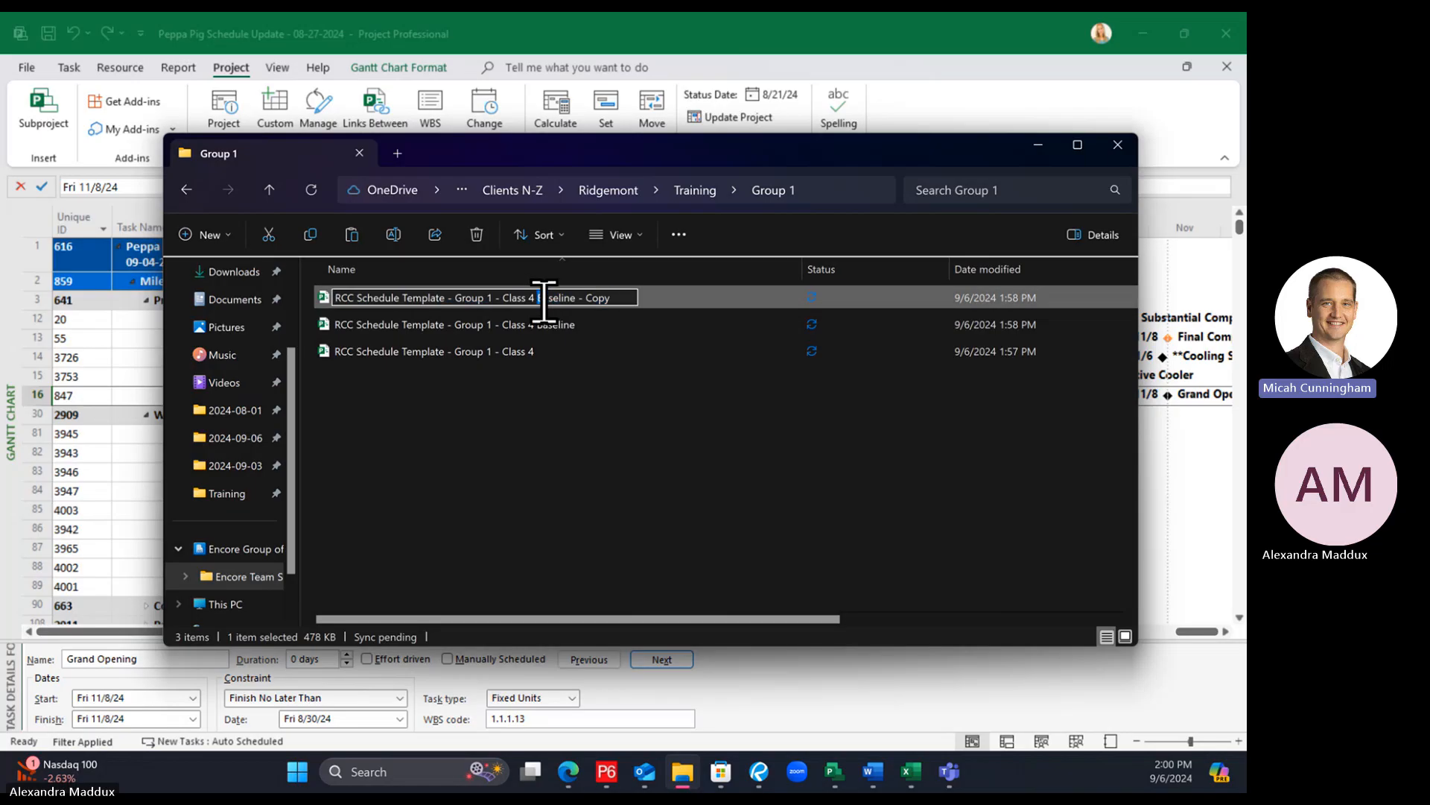
pyautogui.moveTo(538, 297); pyautogui.dragTo(670, 339)
pyautogui.write('Updat')
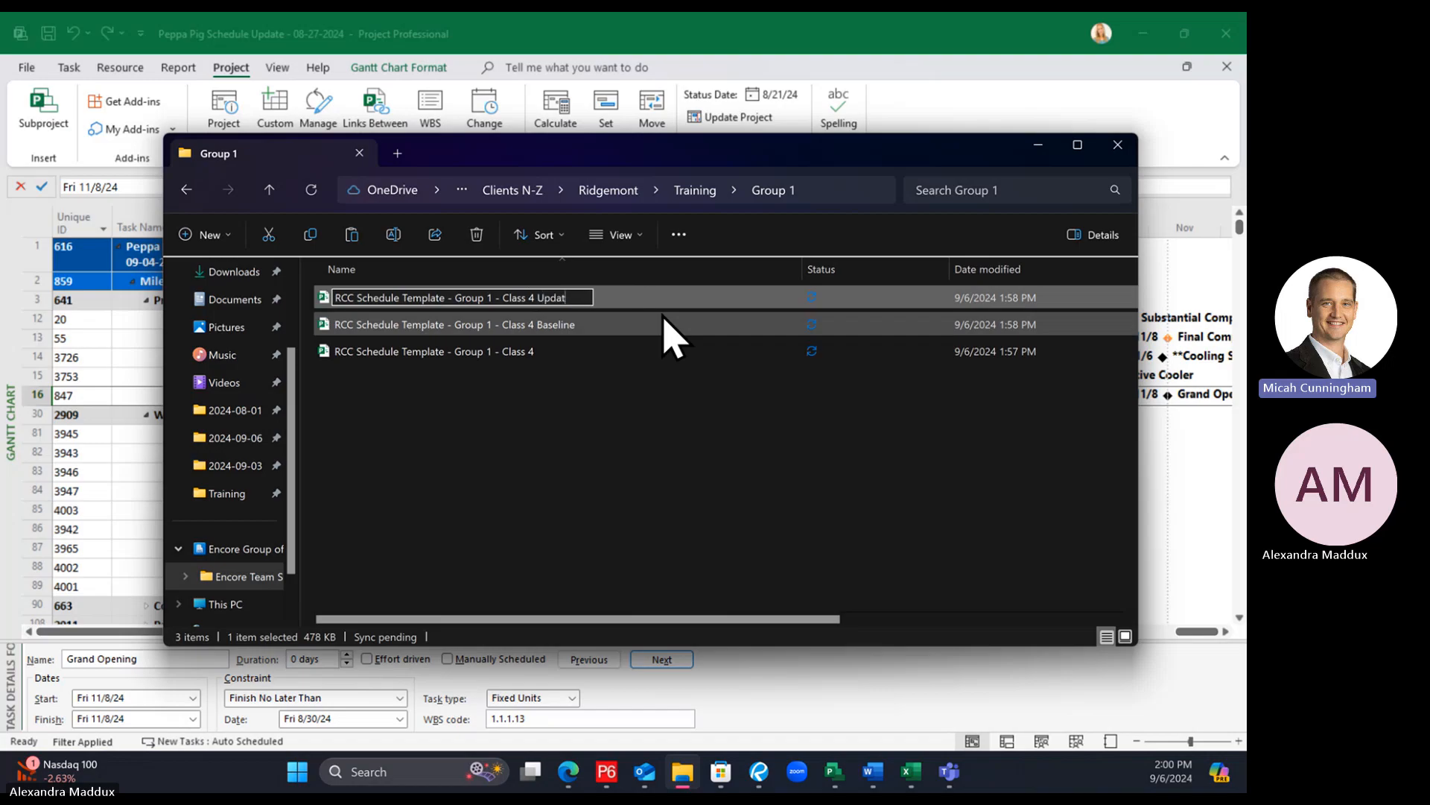
pyautogui.write('e #1')
pyautogui.press('Return')
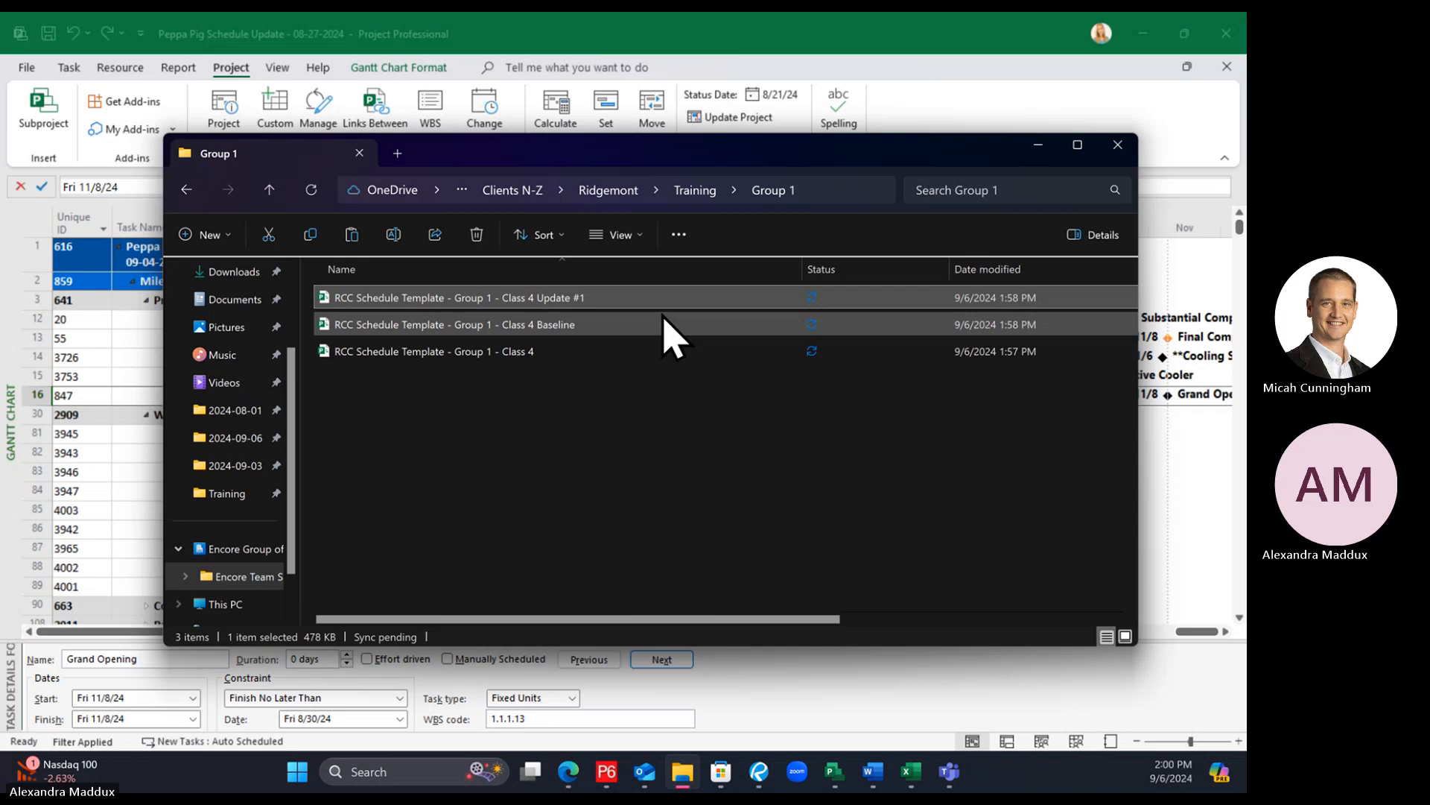
pyautogui.click(507, 434)
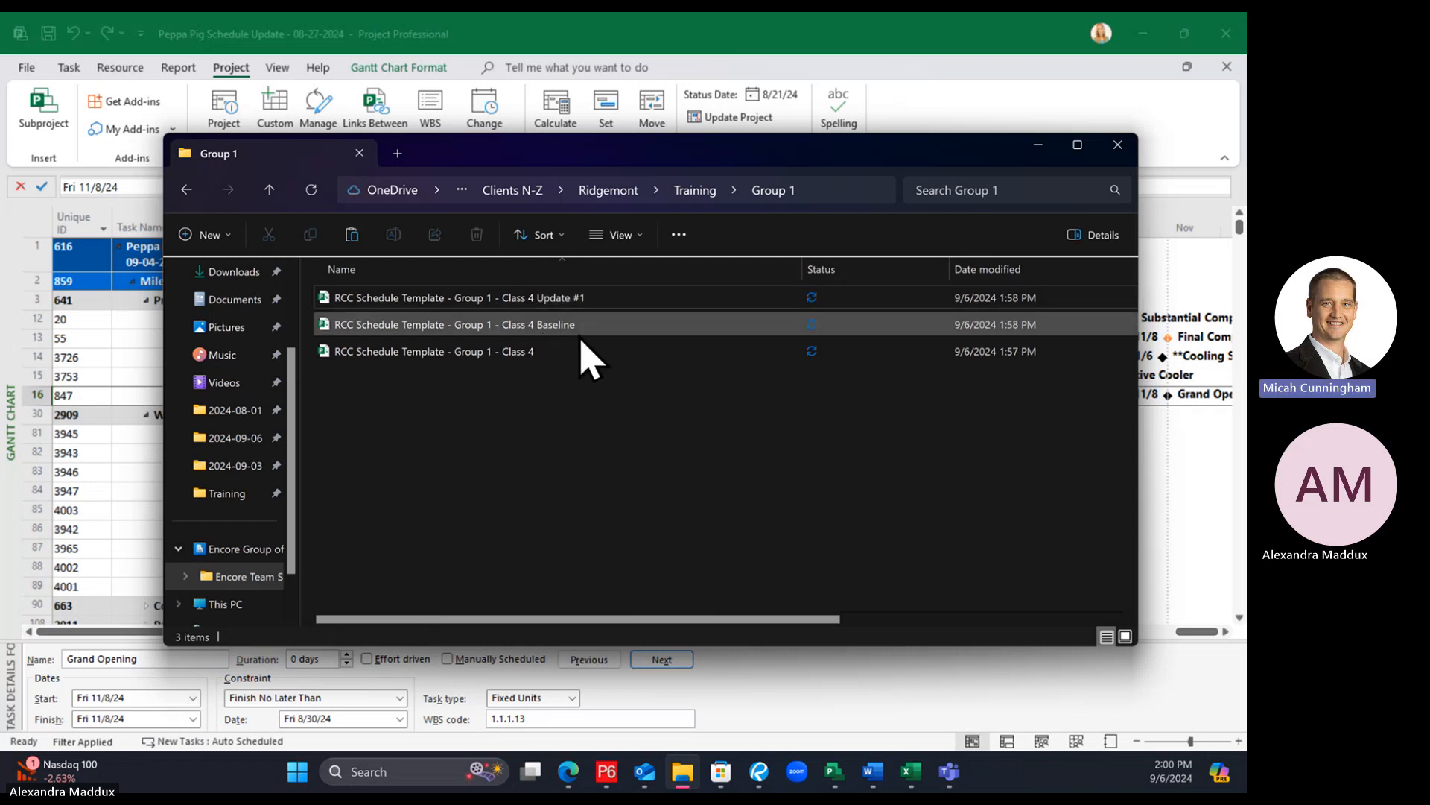
pyautogui.click(526, 304)
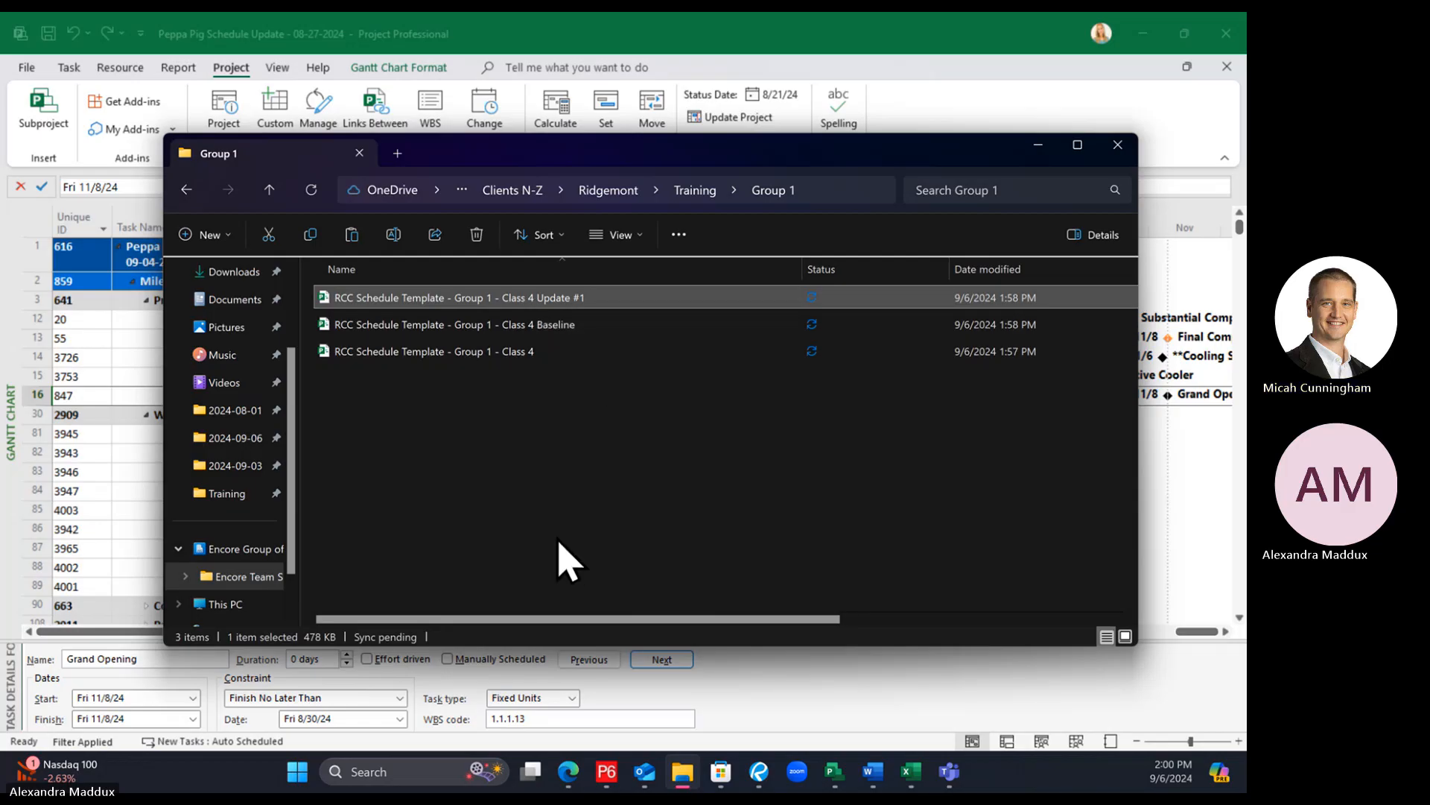
pyautogui.click(535, 500)
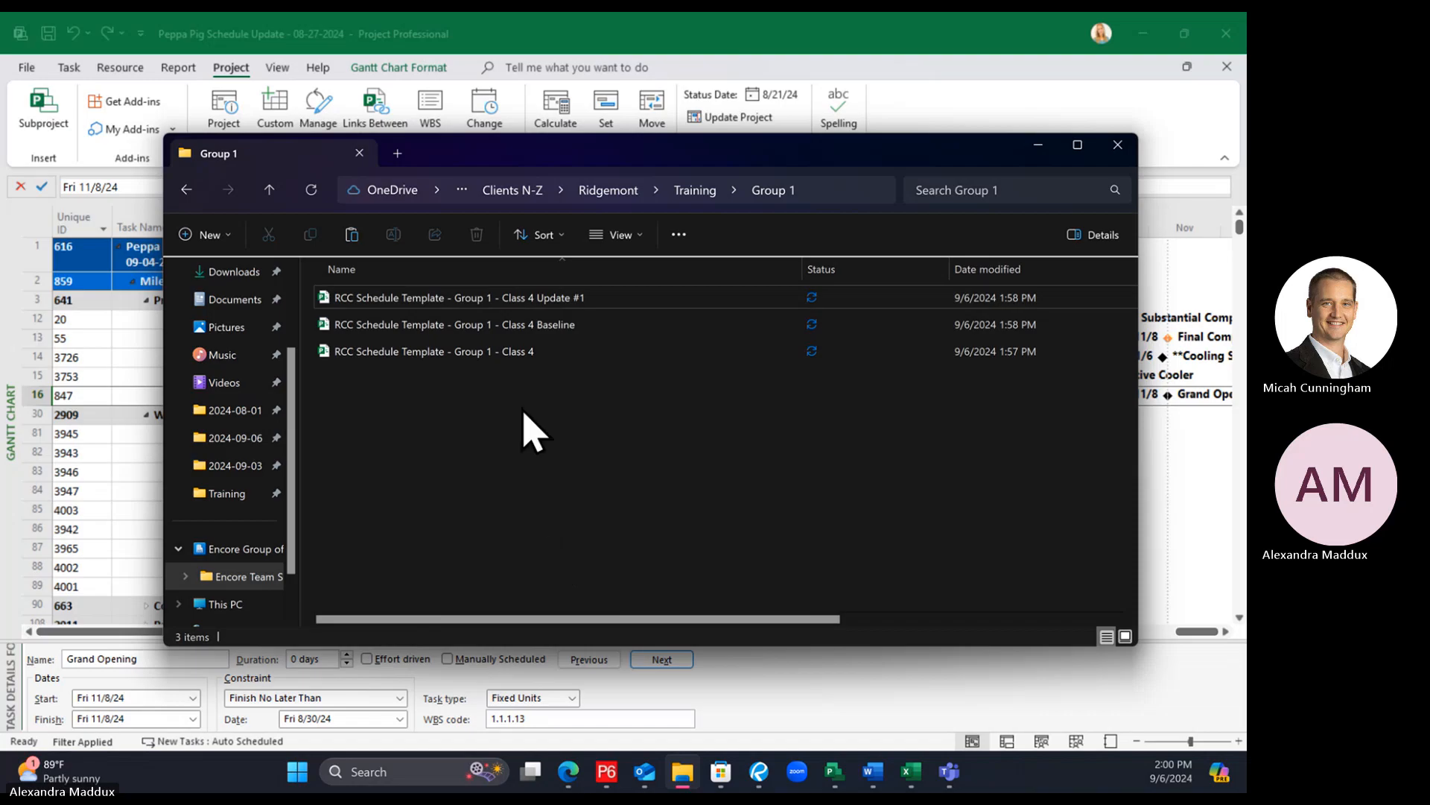
pyautogui.click(496, 328)
pyautogui.rightClick(503, 355)
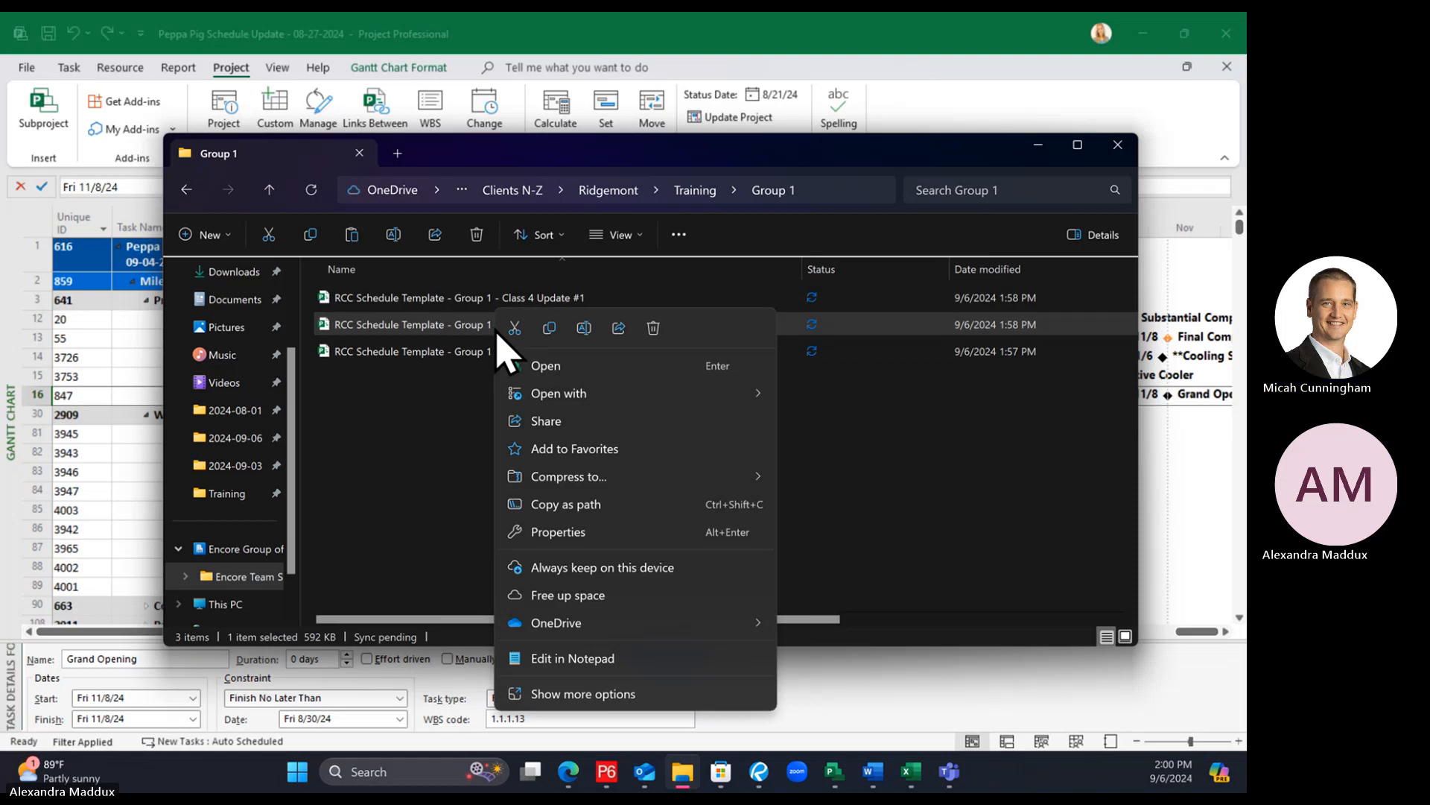
pyautogui.click(549, 327)
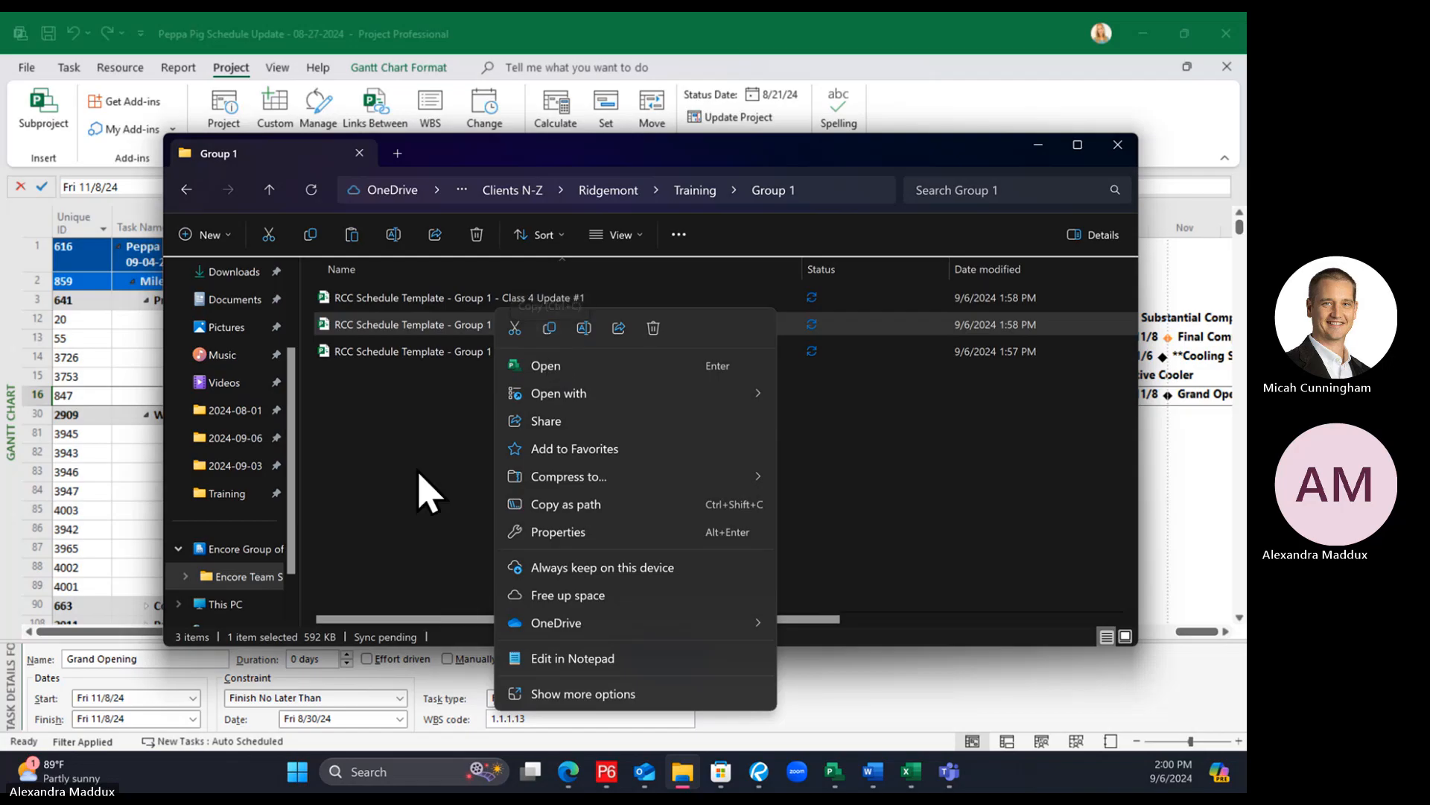
pyautogui.rightClick(387, 441)
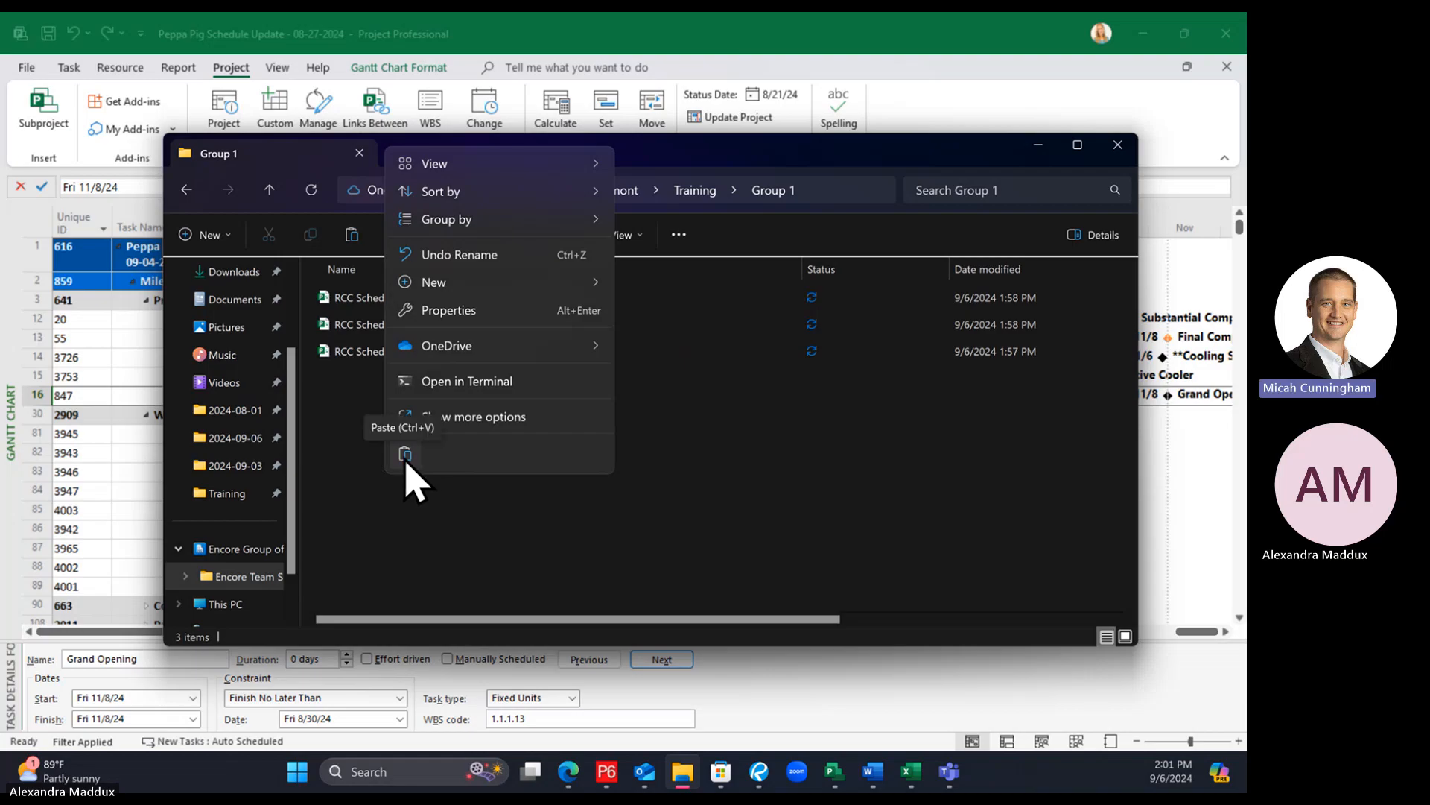
pyautogui.click(671, 511)
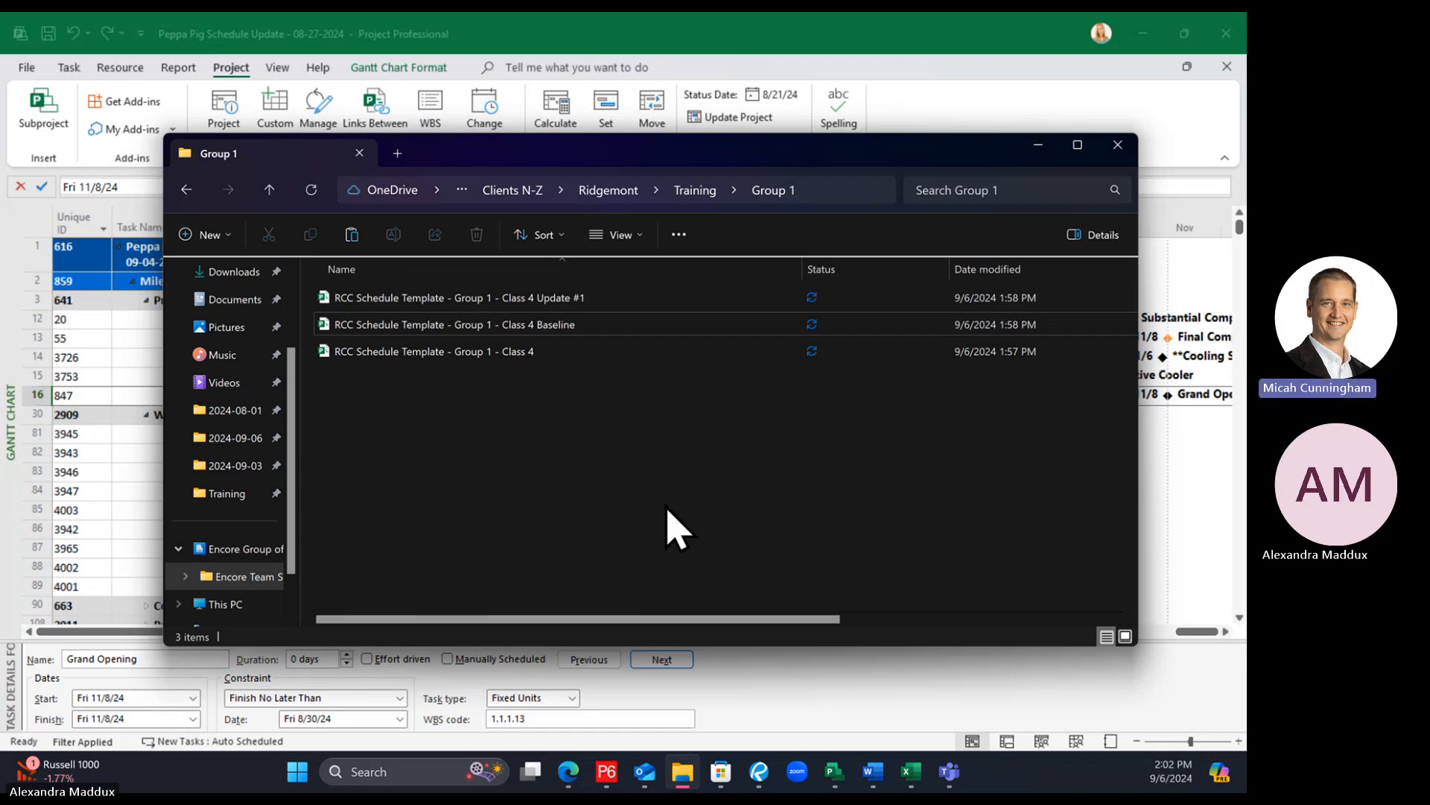
# Open the "RCC Schedule Template - Group 1 - Class 4 Update #1" project from the Group 1 folder
pyautogui.click(452, 326)
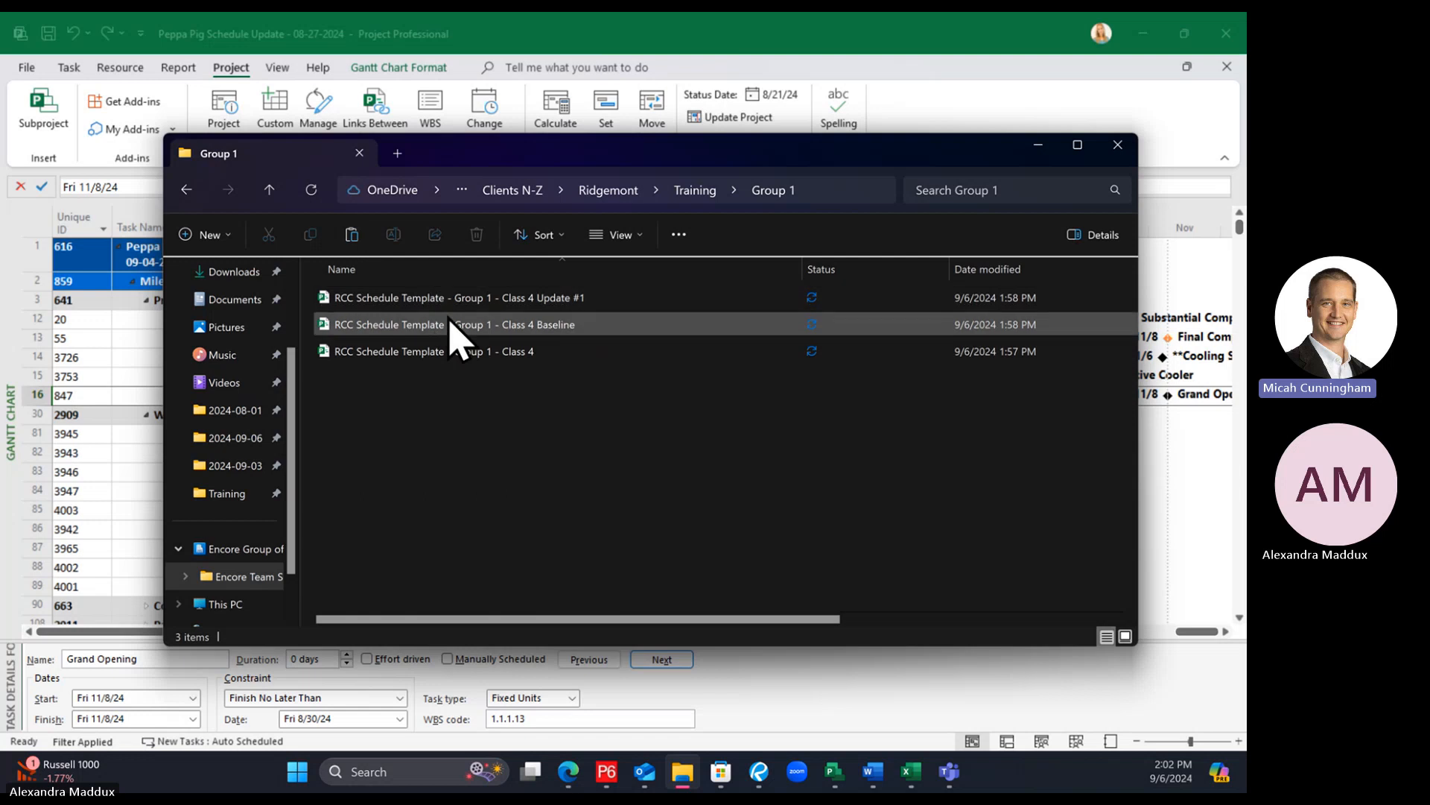
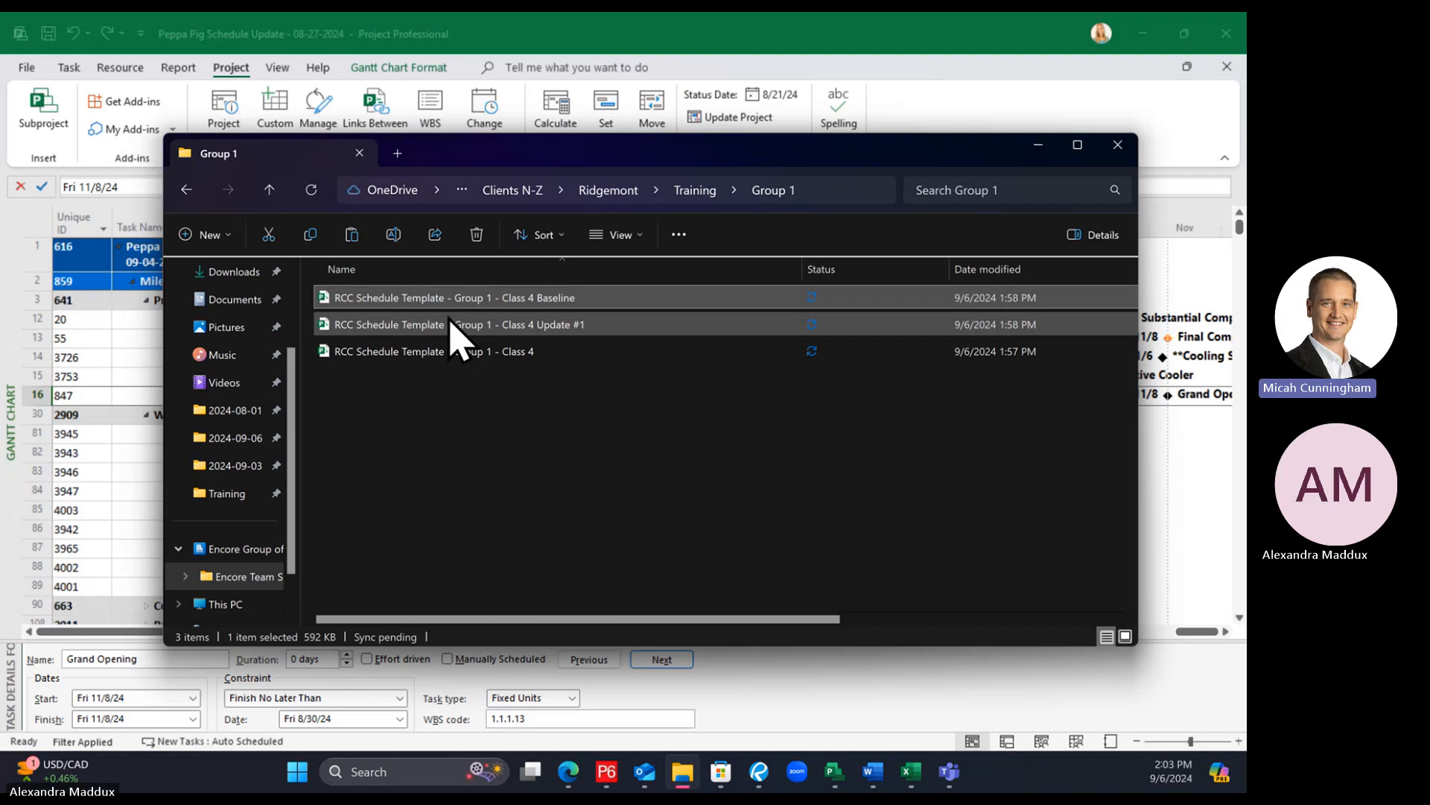
pyautogui.click(537, 427)
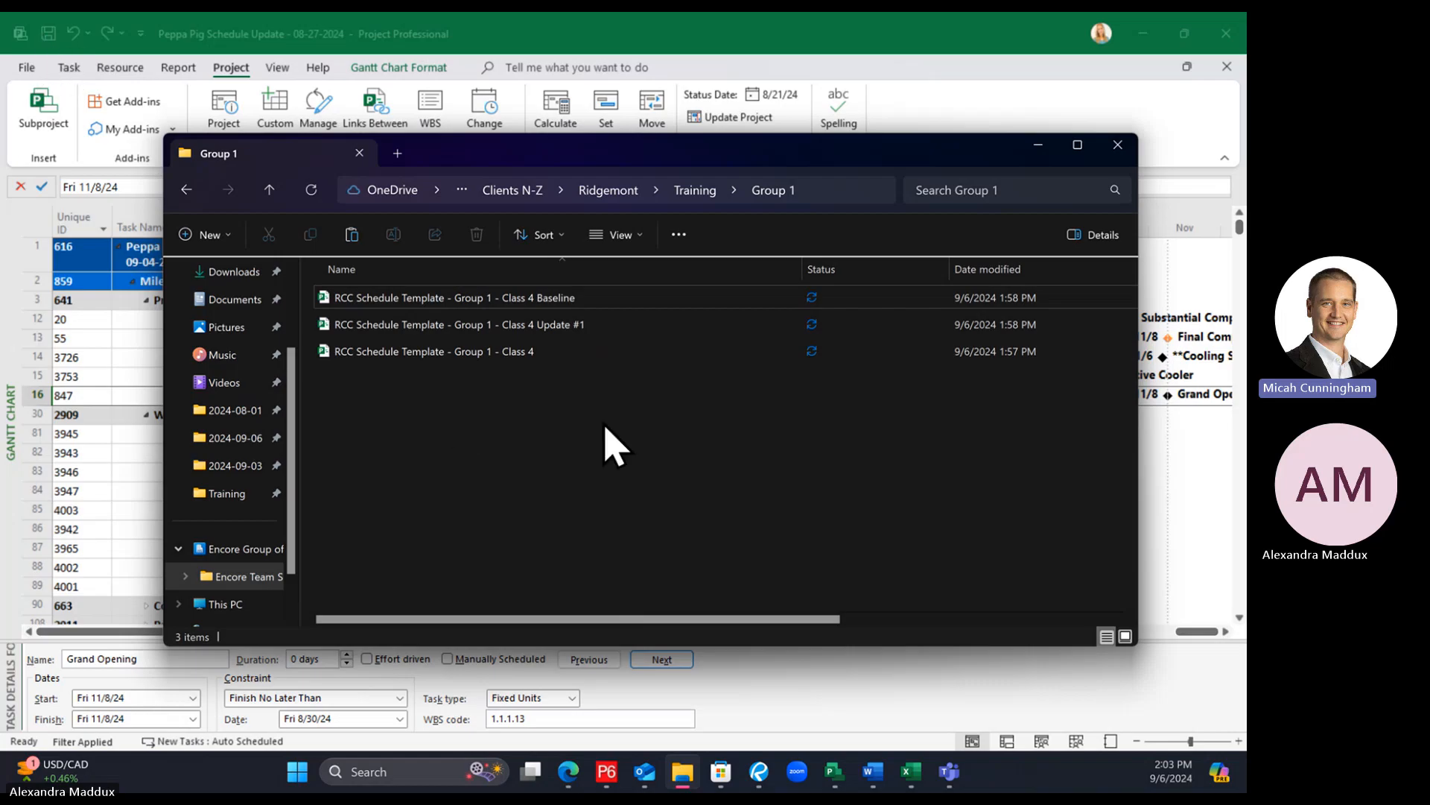
pyautogui.click(533, 332)
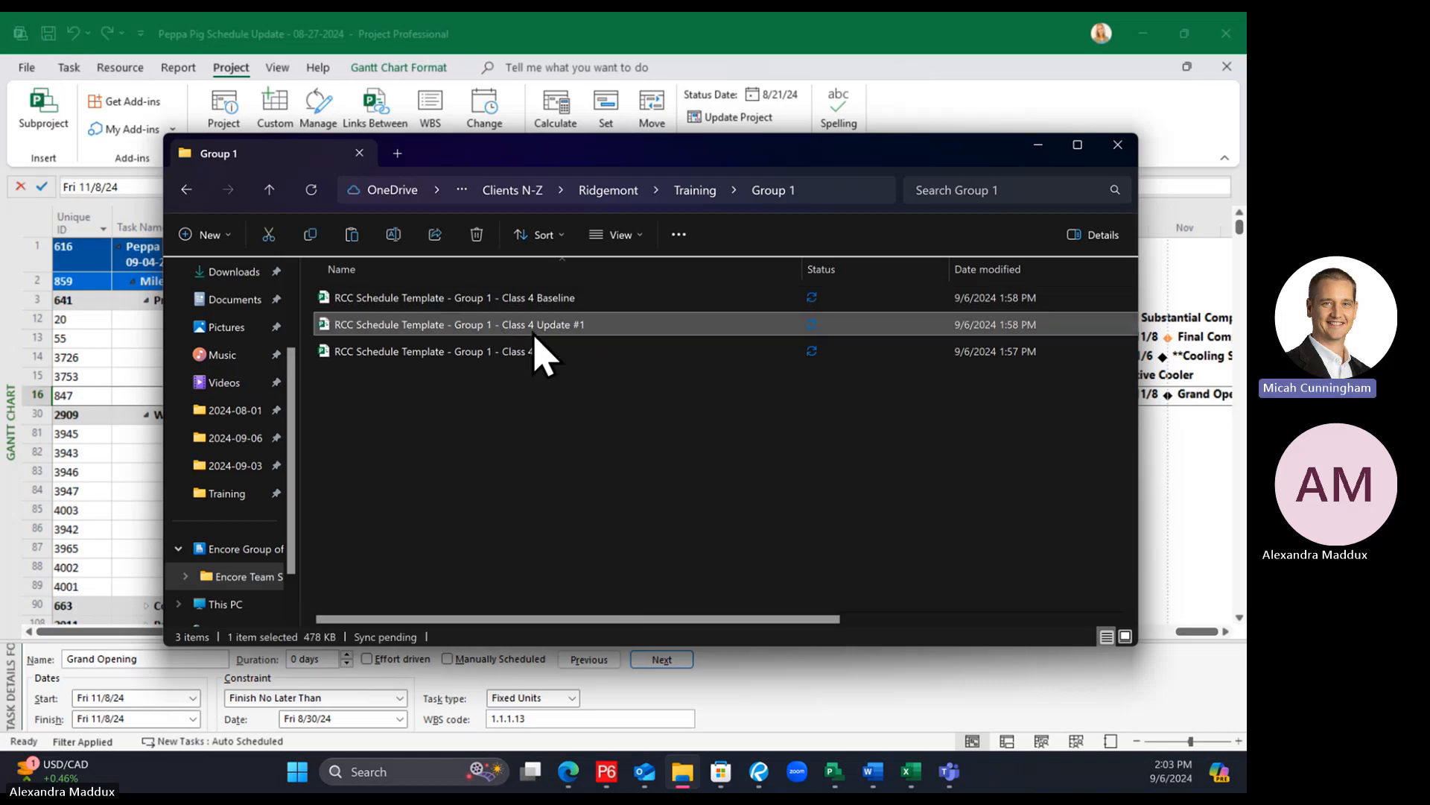
pyautogui.doubleClick(575, 328)
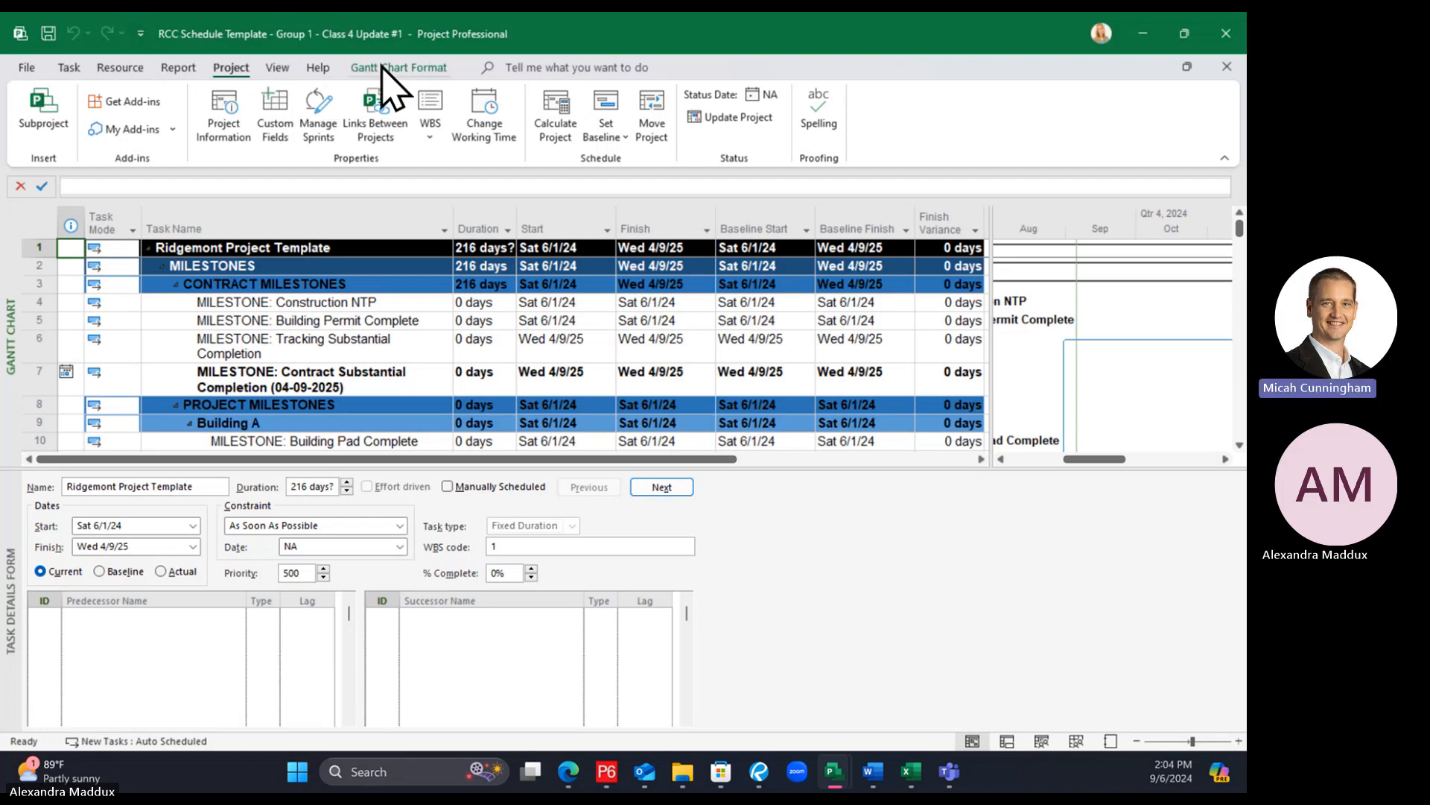
# Rename the top-level summary task as "Ridgemont Project Update #1"
pyautogui.click(395, 250)
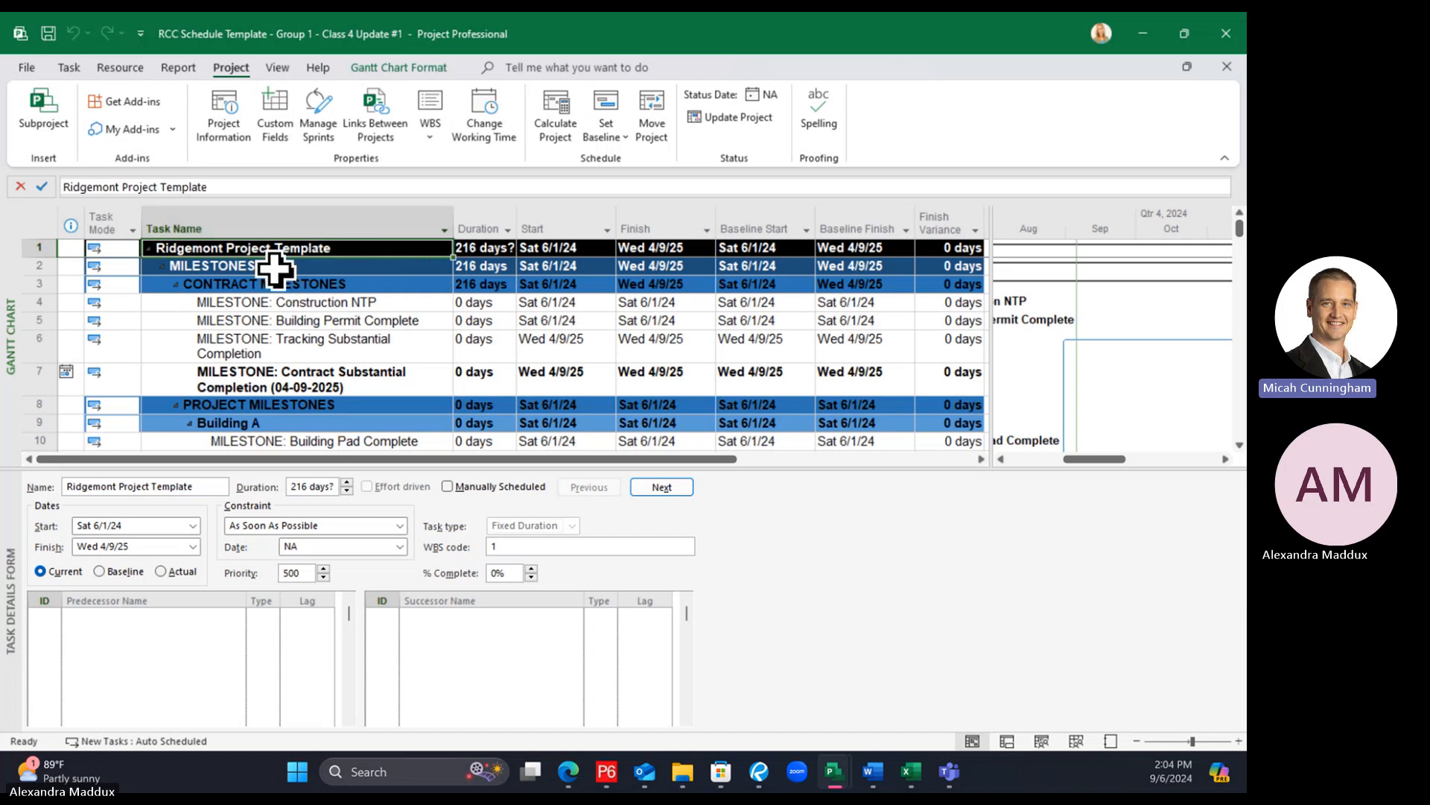
pyautogui.click(320, 299)
pyautogui.click(317, 252)
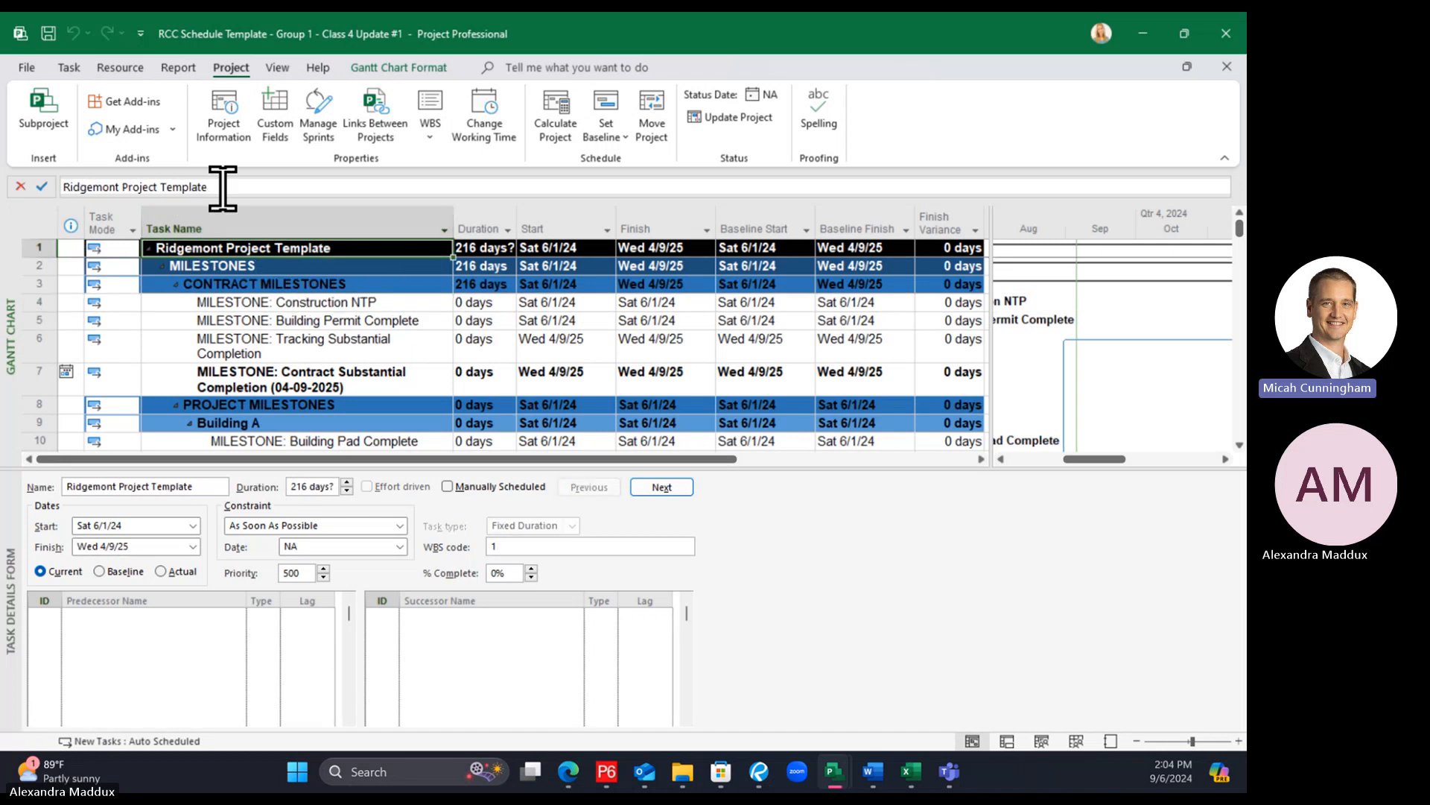
pyautogui.moveTo(159, 187); pyautogui.dragTo(208, 187)
pyautogui.write('Update #1')
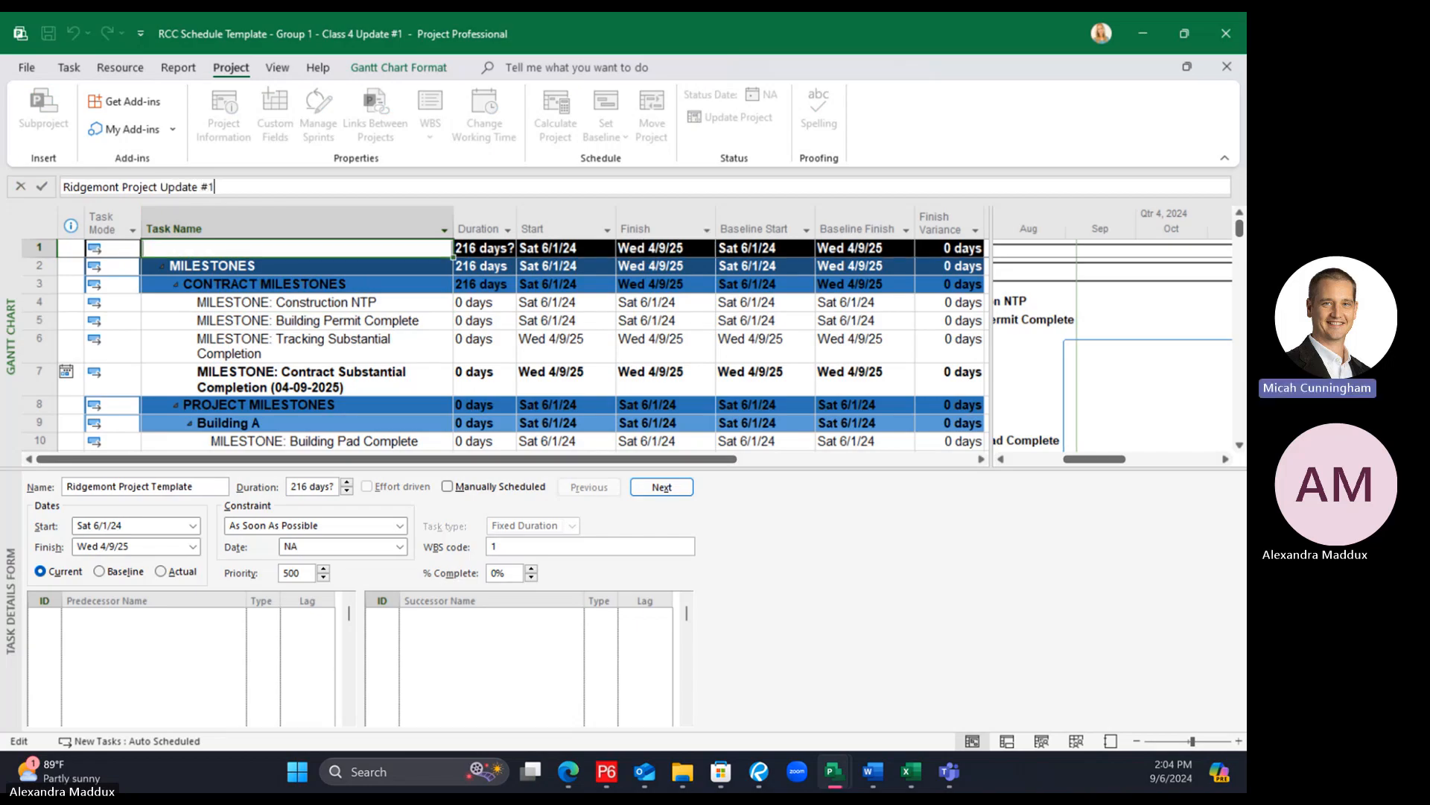
pyautogui.press('Return')
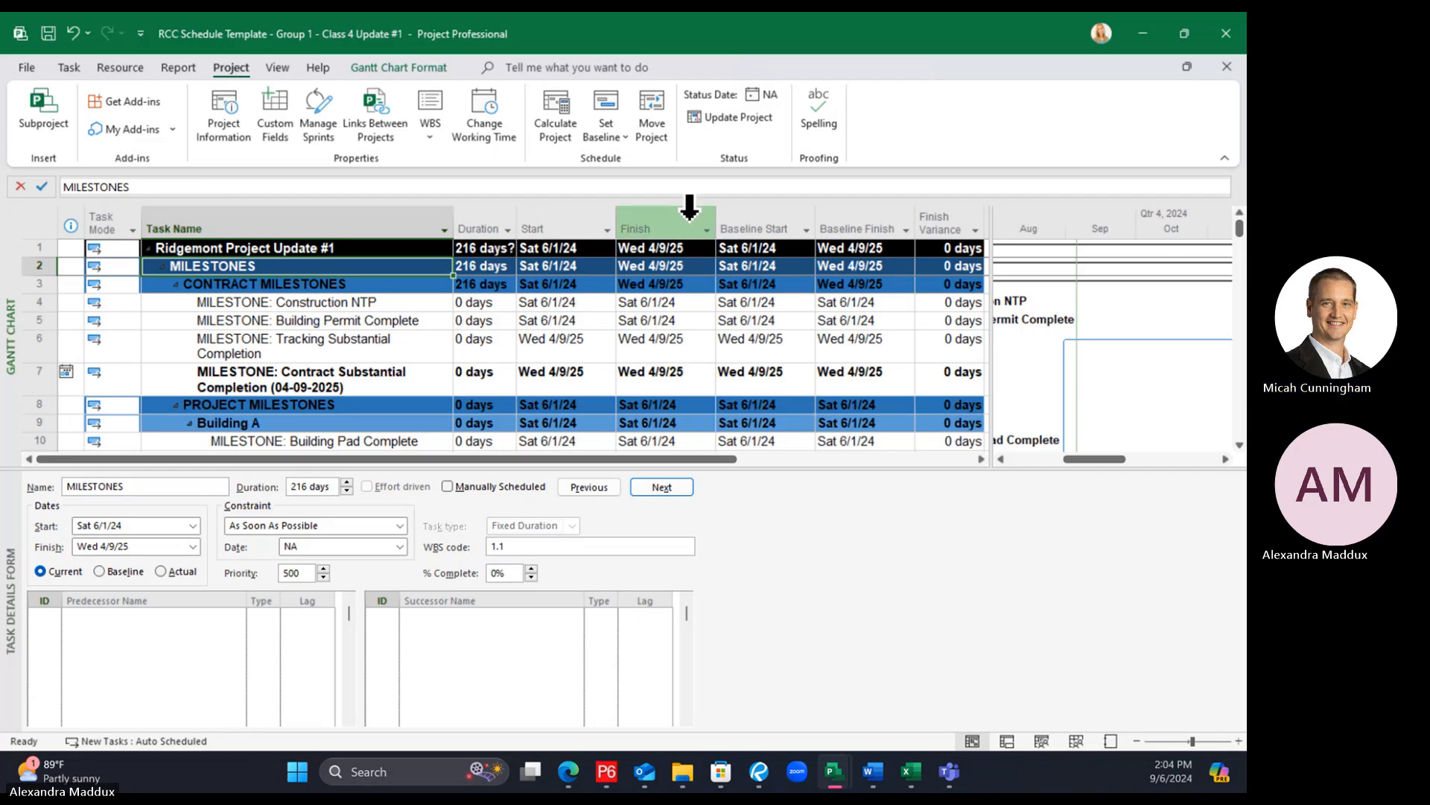
pyautogui.click(377, 347)
pyautogui.click(347, 248)
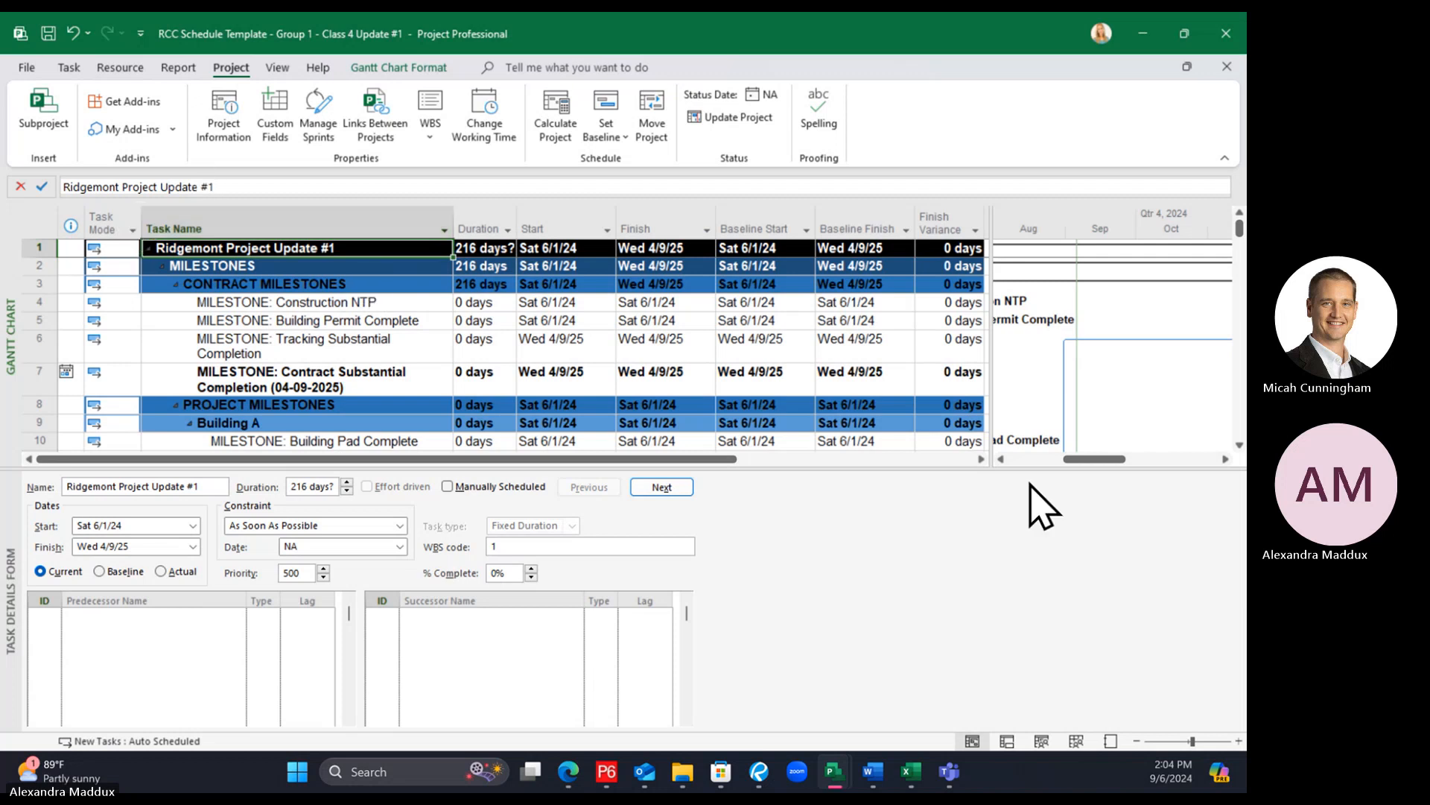
# Zoom out the Gantt timescale, enlarge the task table area, and check the Baseline Start dates of Contract Substantial Completion and PROJECT MILESTONES
pyautogui.click(1137, 741)
pyautogui.click(1137, 742)
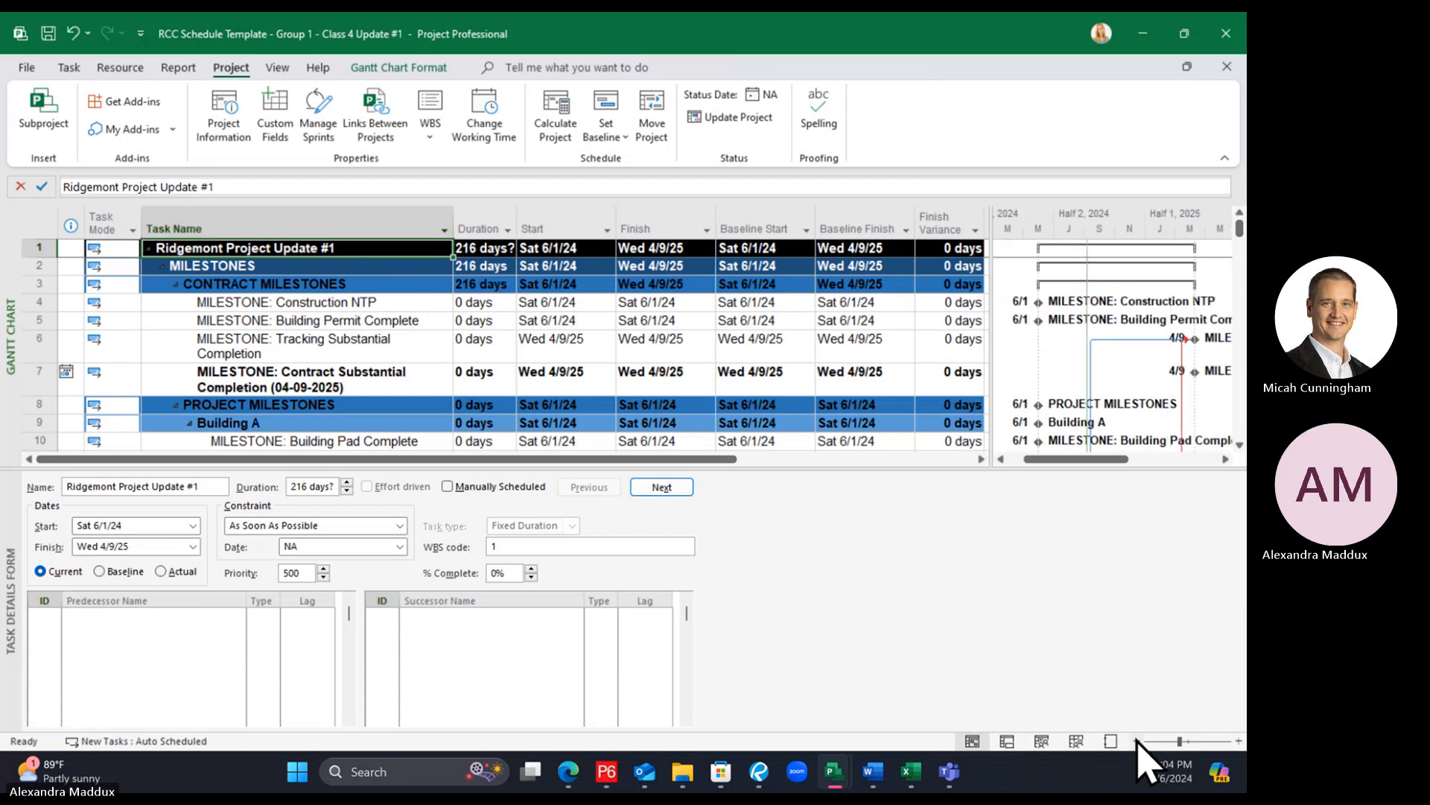
pyautogui.moveTo(1084, 471); pyautogui.dragTo(1064, 529)
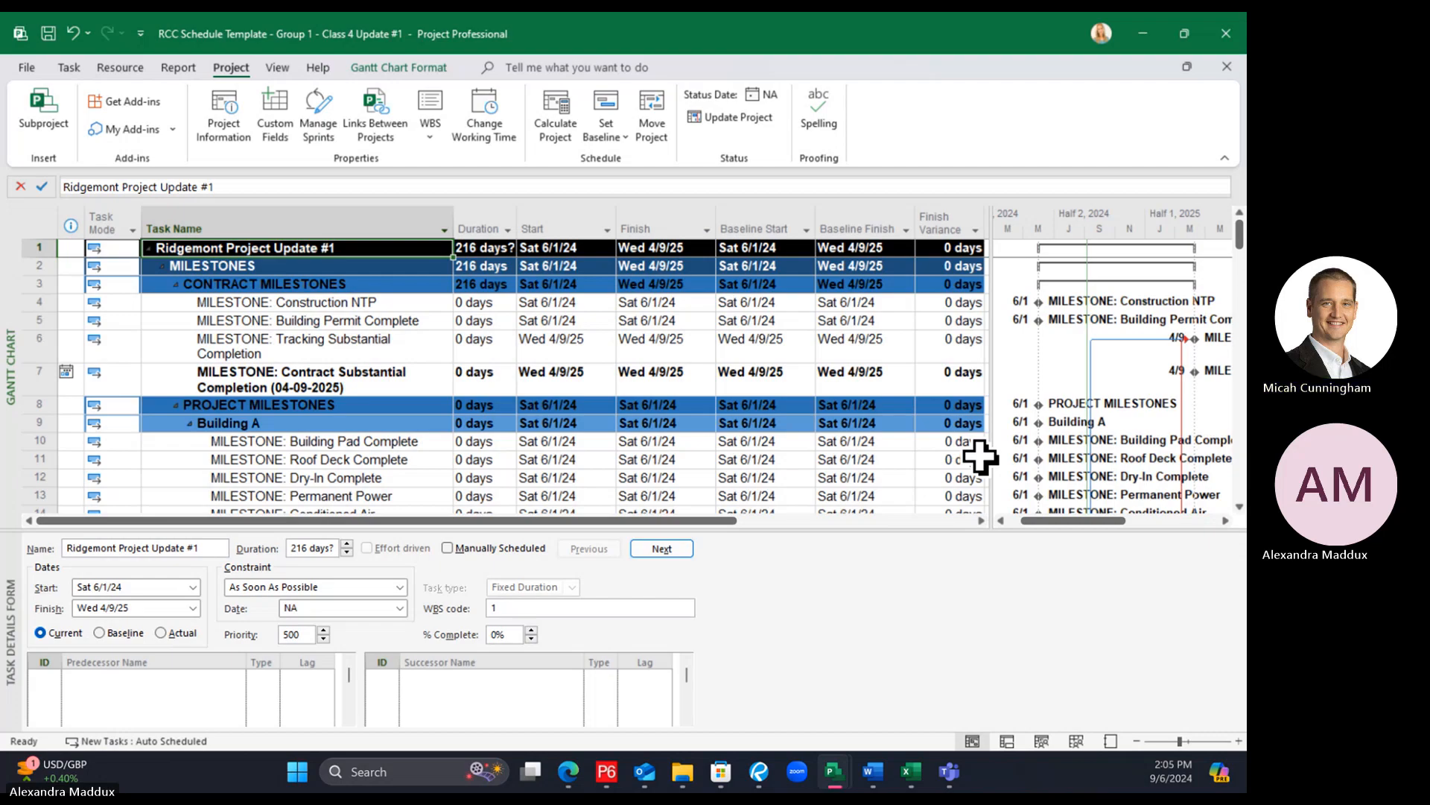
pyautogui.click(738, 391)
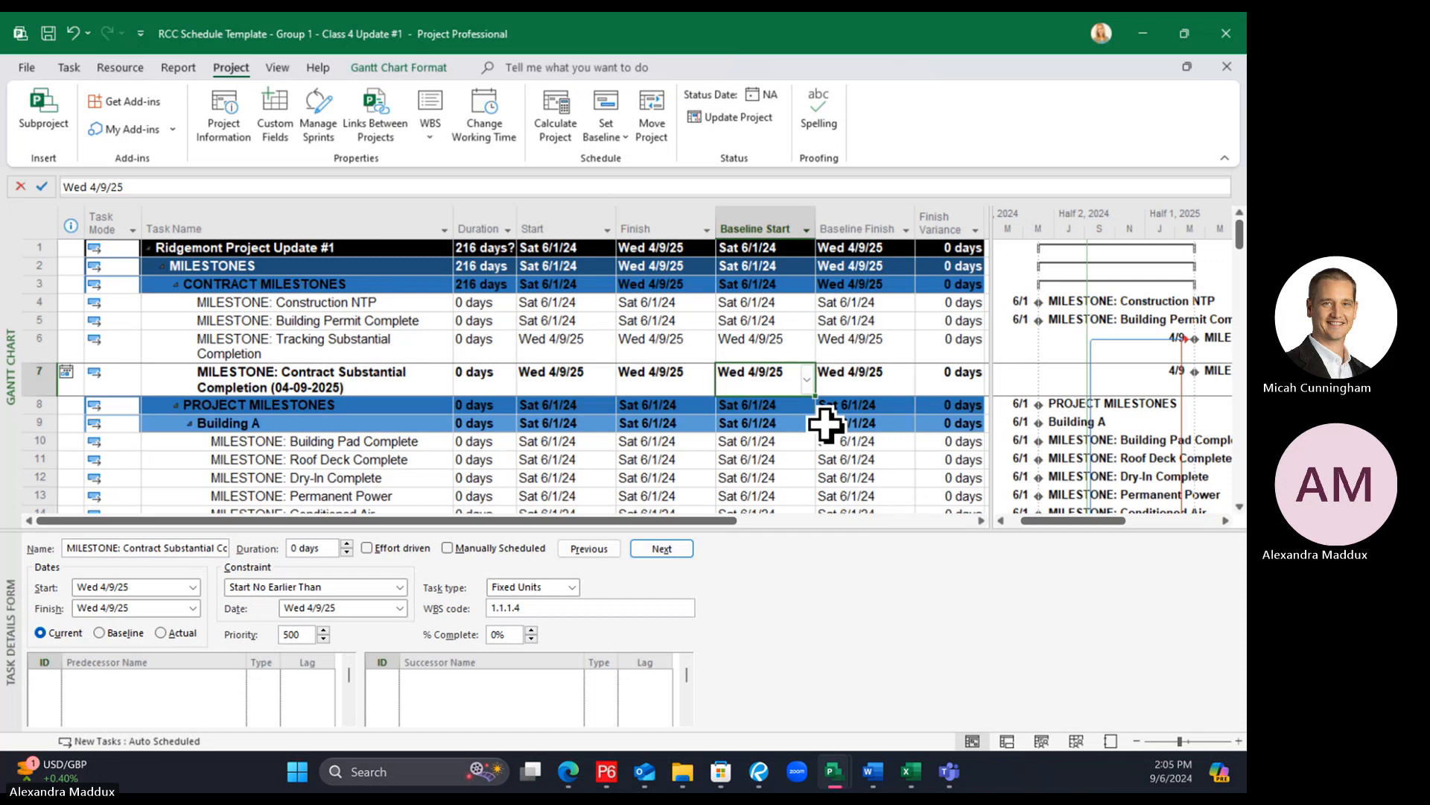
pyautogui.click(752, 404)
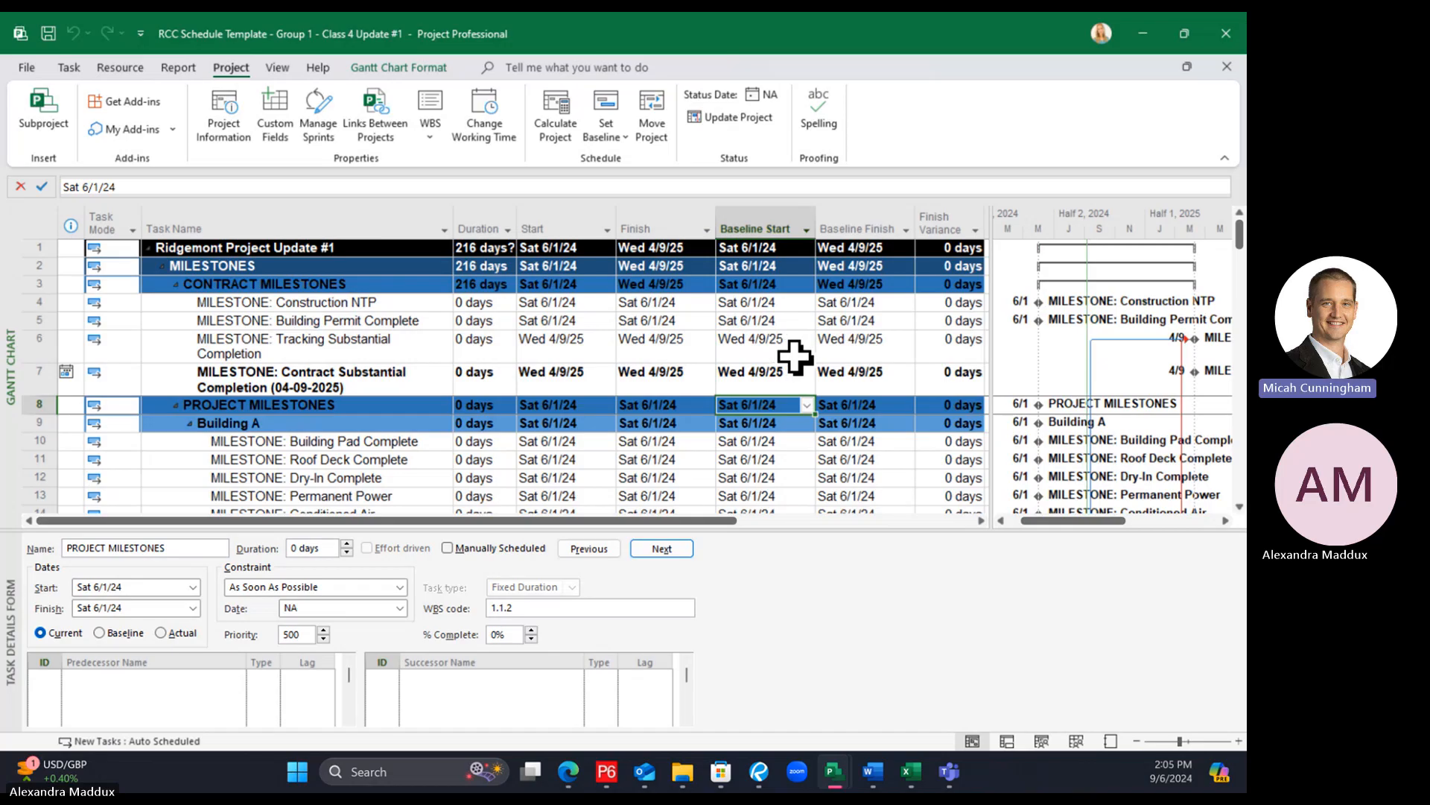
# Set the Gantt chart layout to show no link lines between the task bars
pyautogui.scroll(-11, 1125, 409)
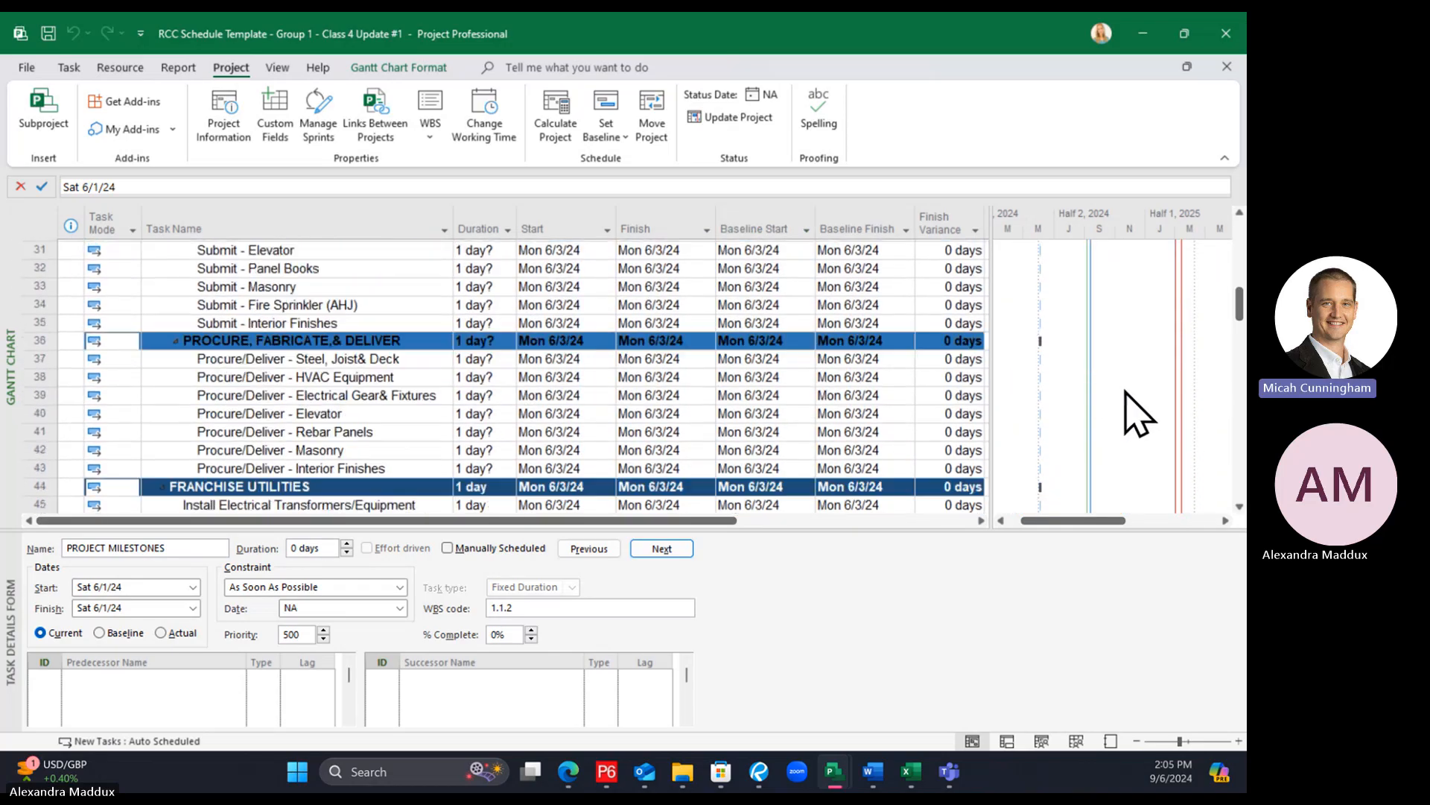
pyautogui.scroll(-10, 1188, 335)
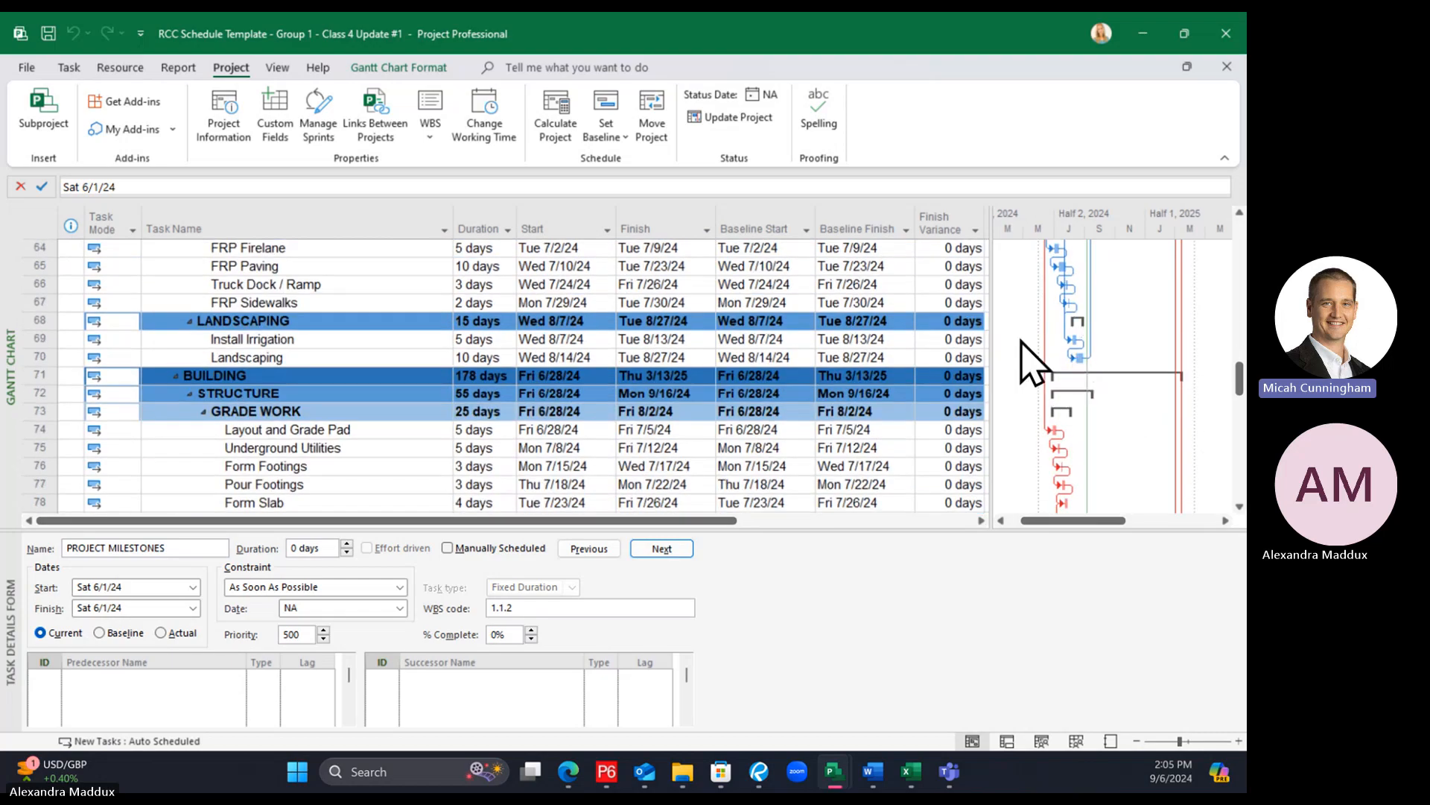
pyautogui.scroll(1, 1103, 350)
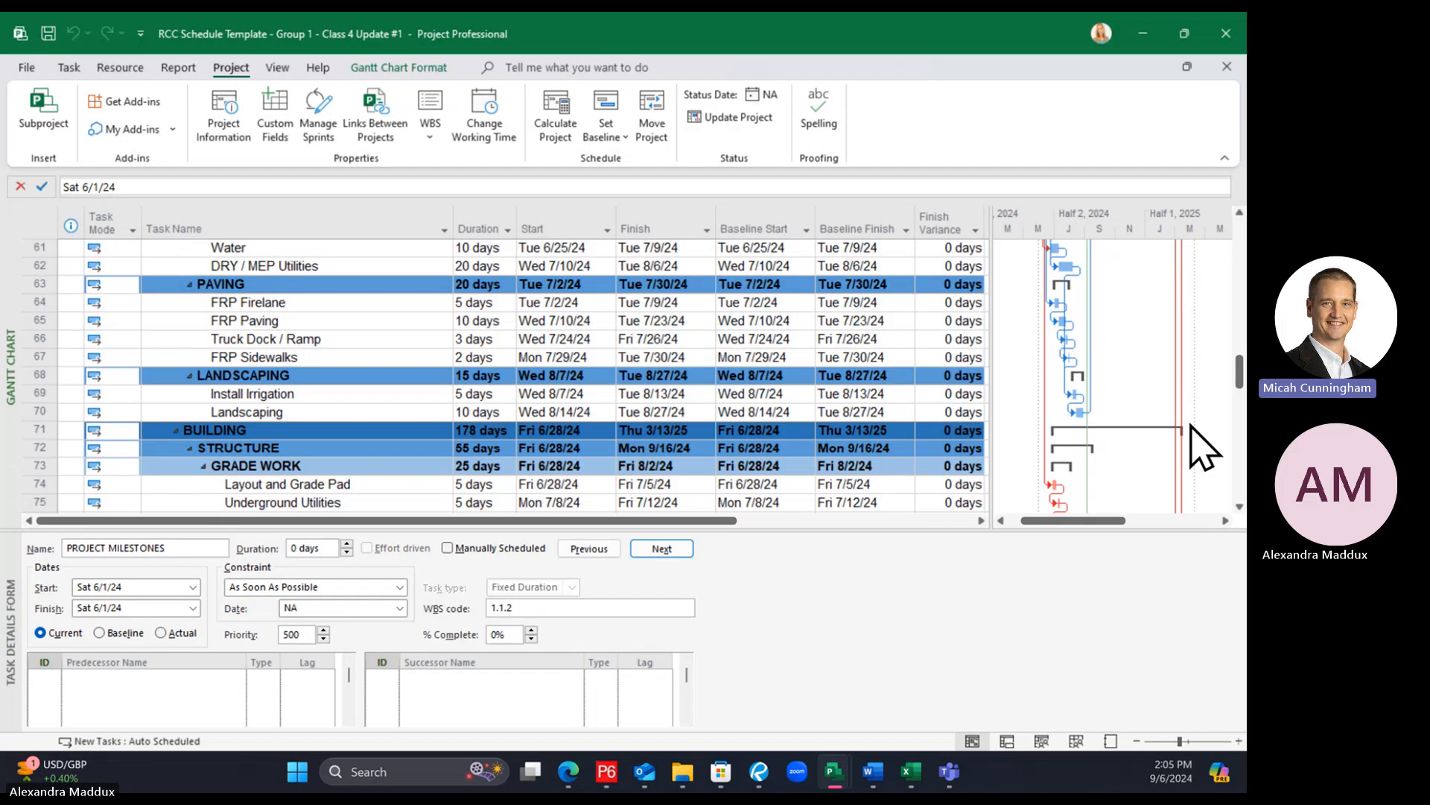
pyautogui.rightClick(1117, 321)
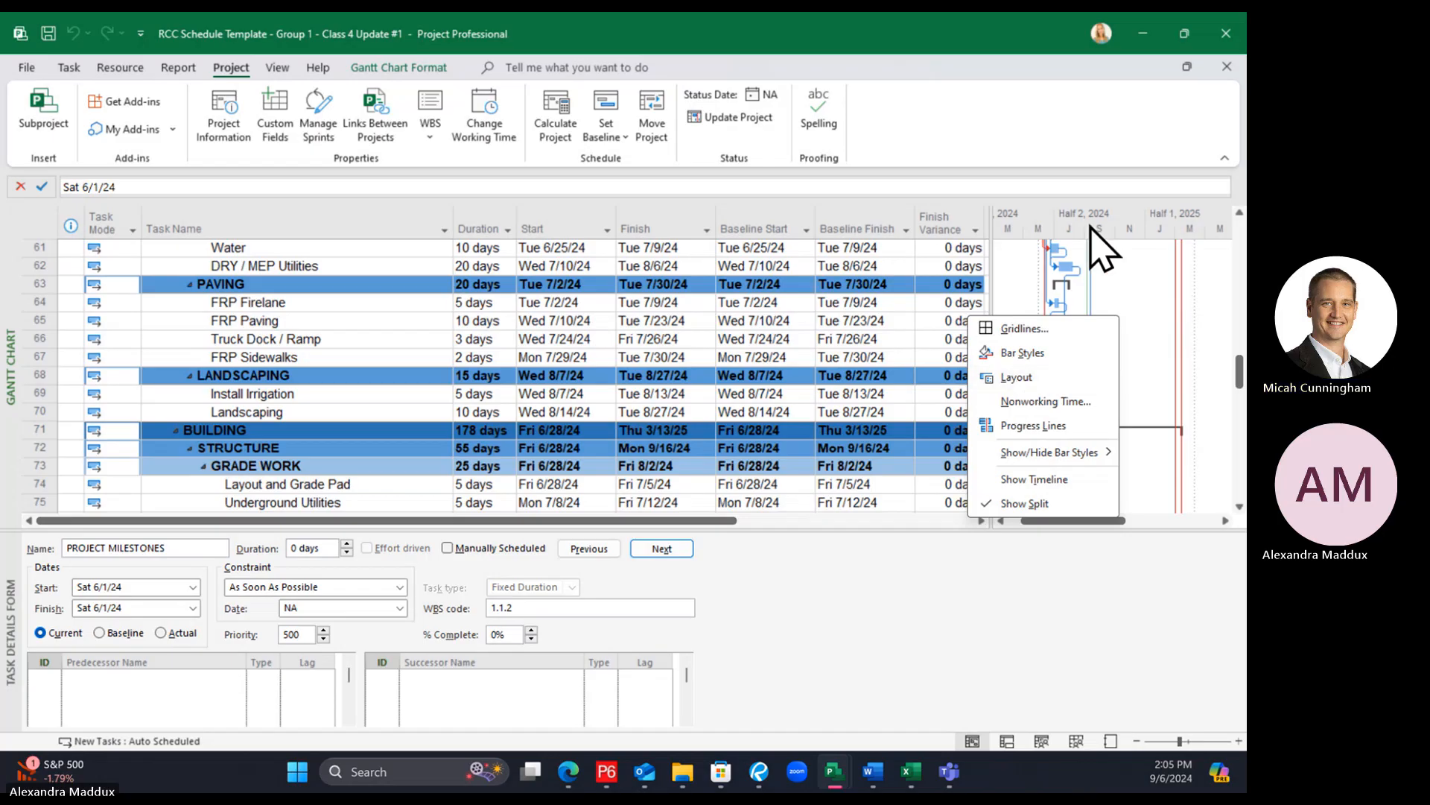
pyautogui.click(1157, 277)
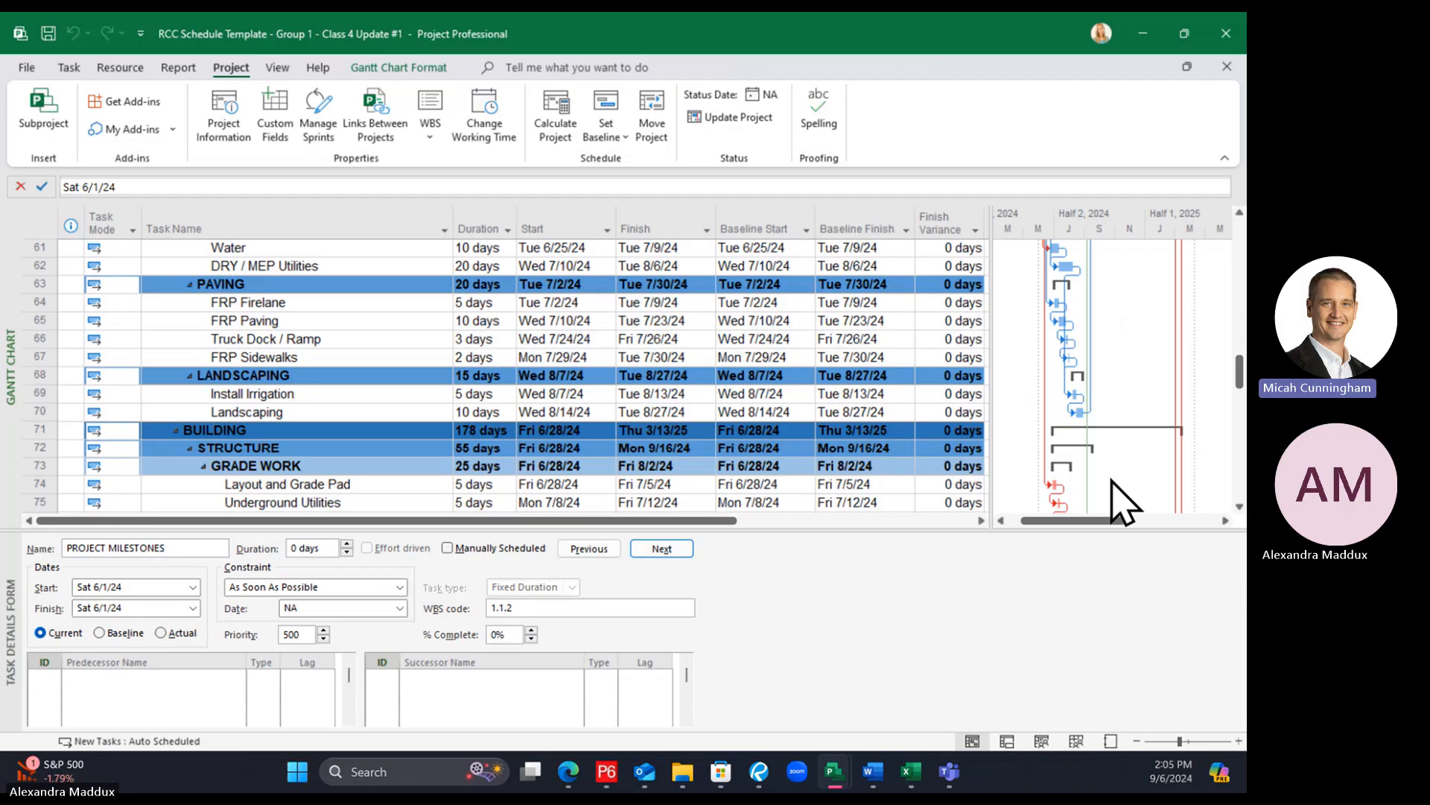
pyautogui.rightClick(1149, 298)
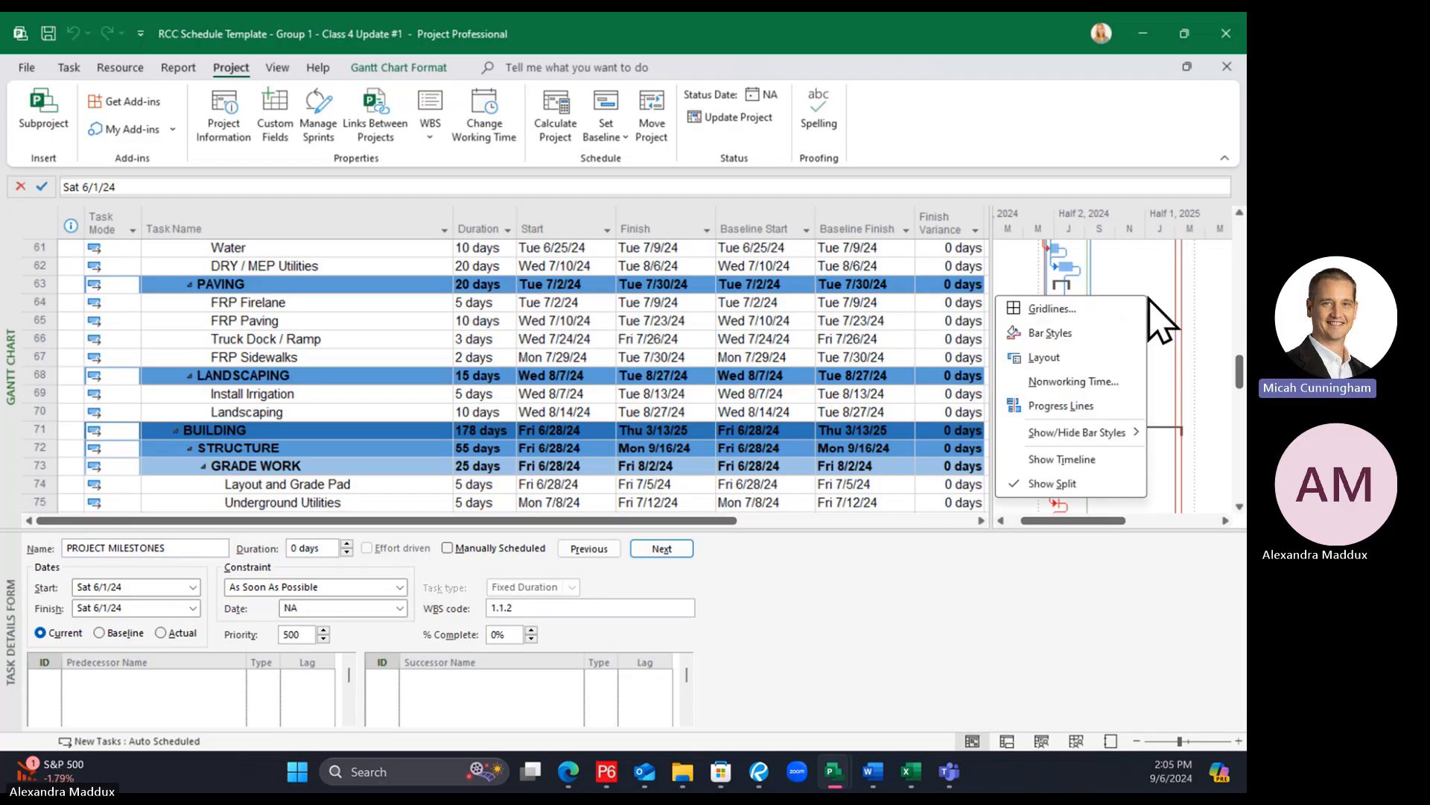
pyautogui.click(1064, 358)
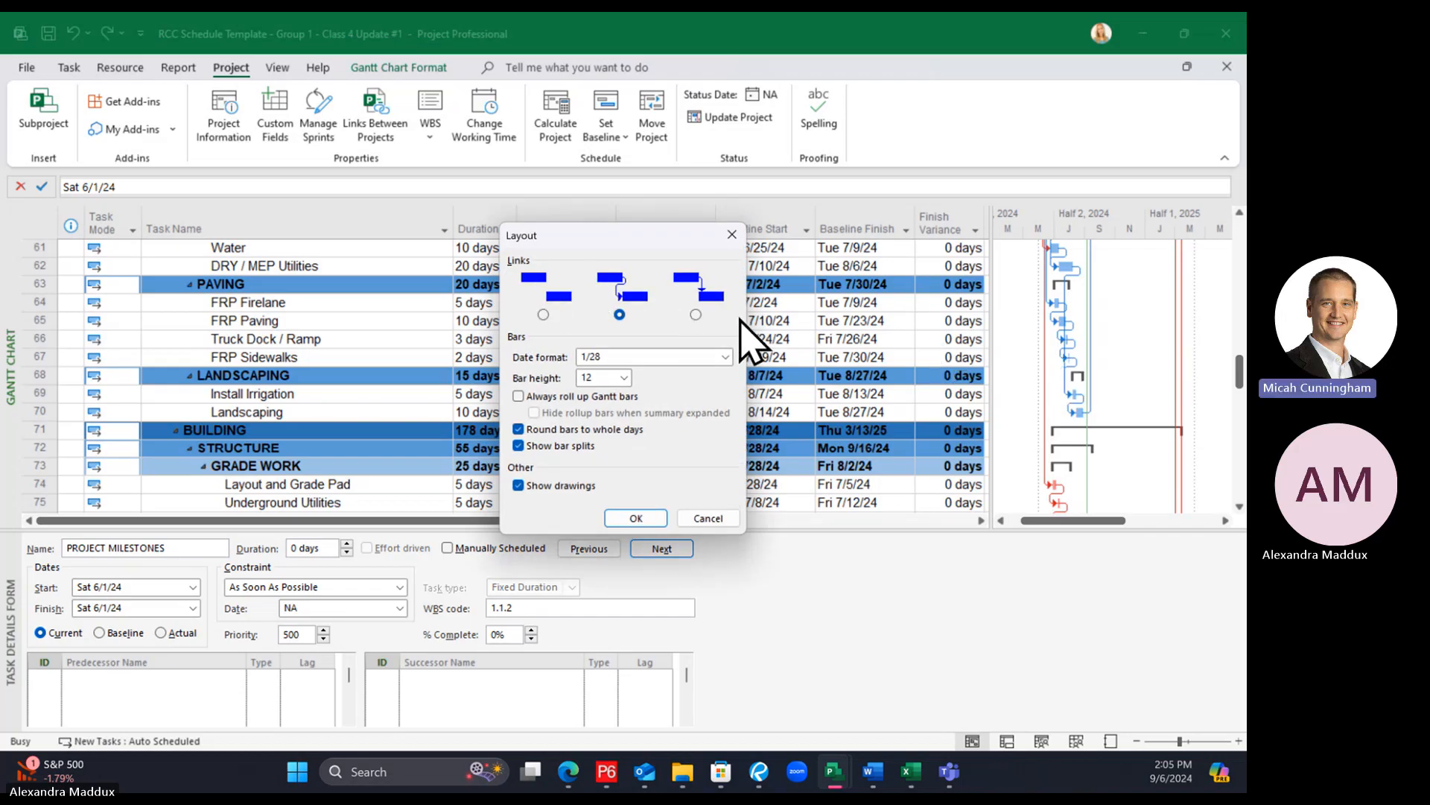
pyautogui.click(543, 315)
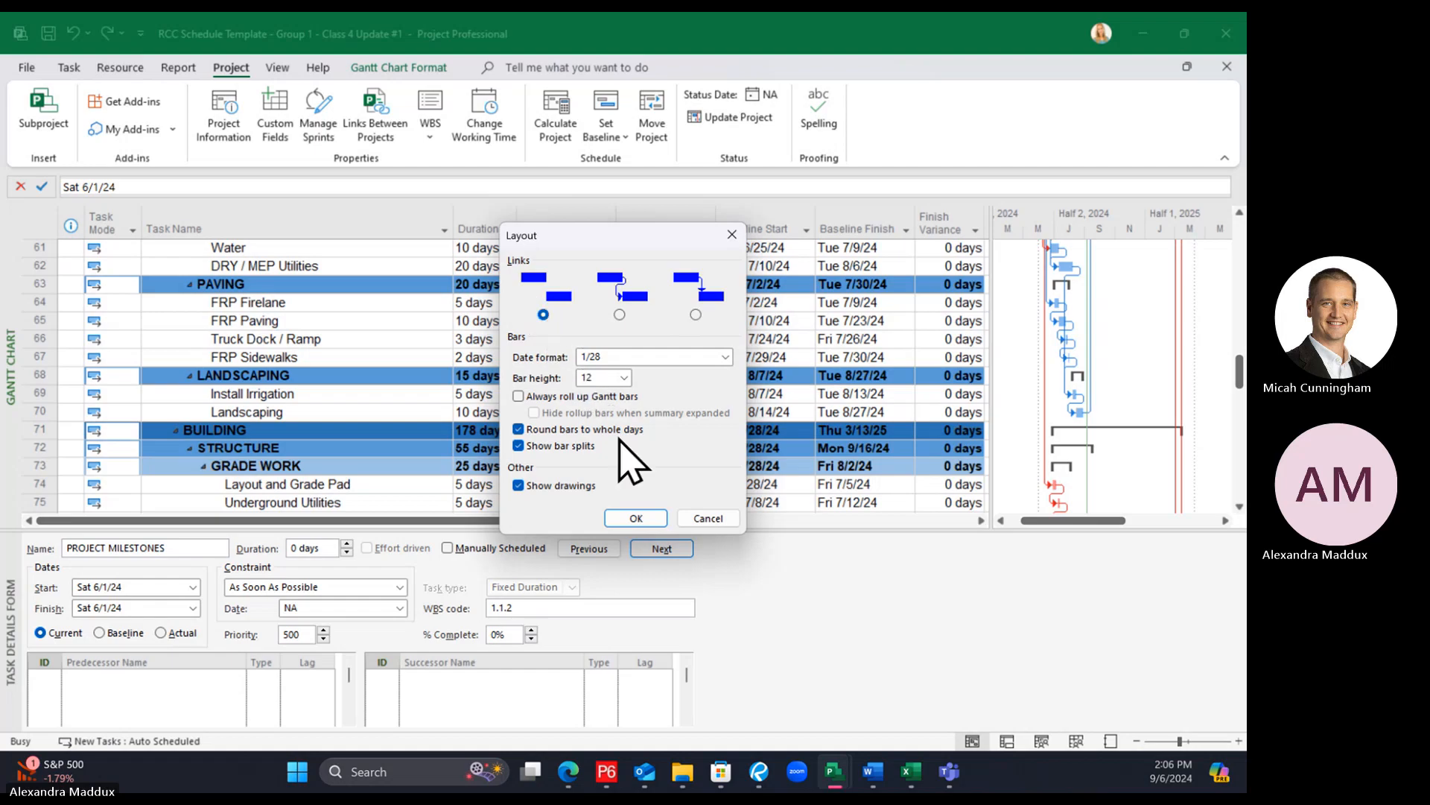
pyautogui.click(639, 518)
# Display the bars of the Baseline last saved on Fri 9/6/24 on the Gantt chart
pyautogui.scroll(15, 1228, 432)
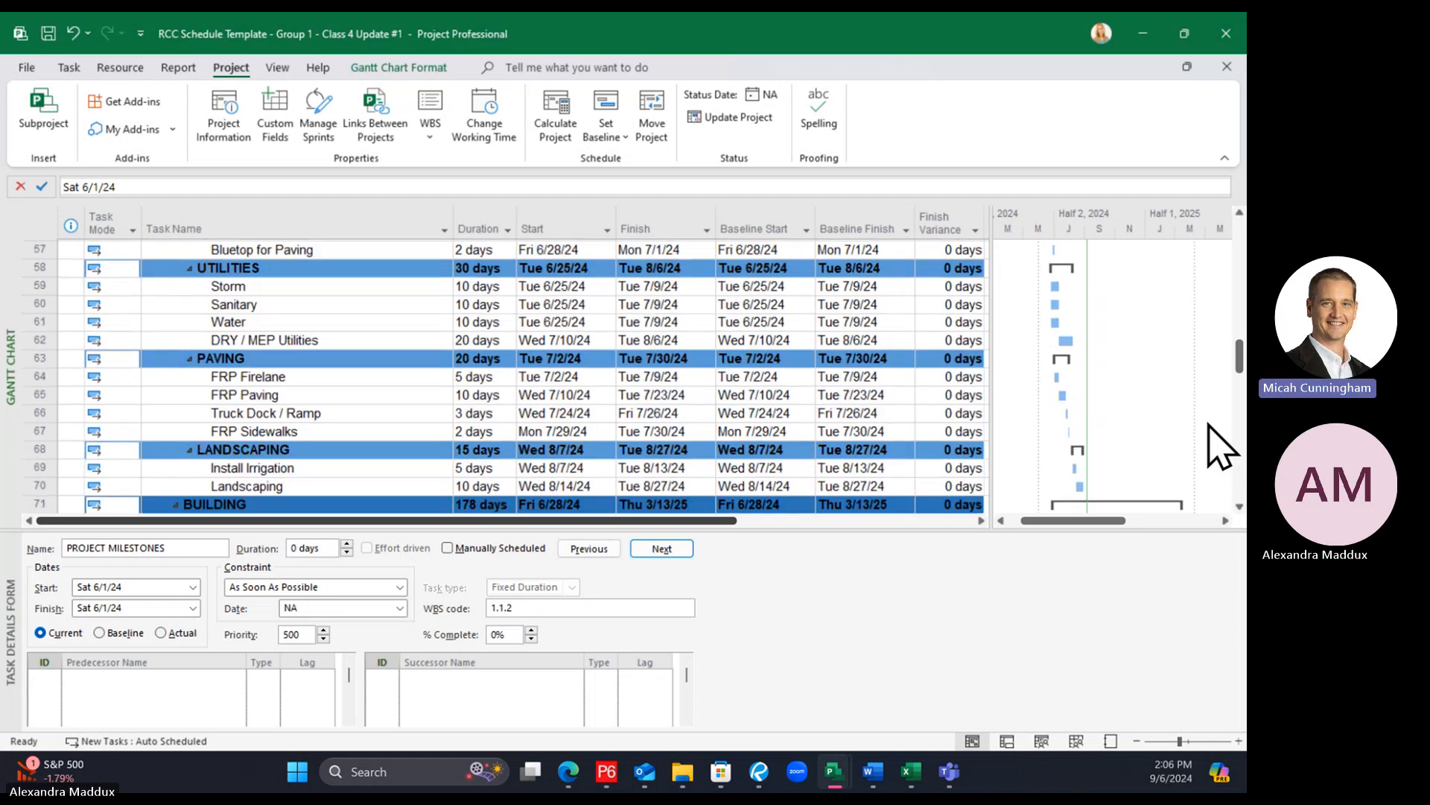
pyautogui.scroll(5, 1202, 438)
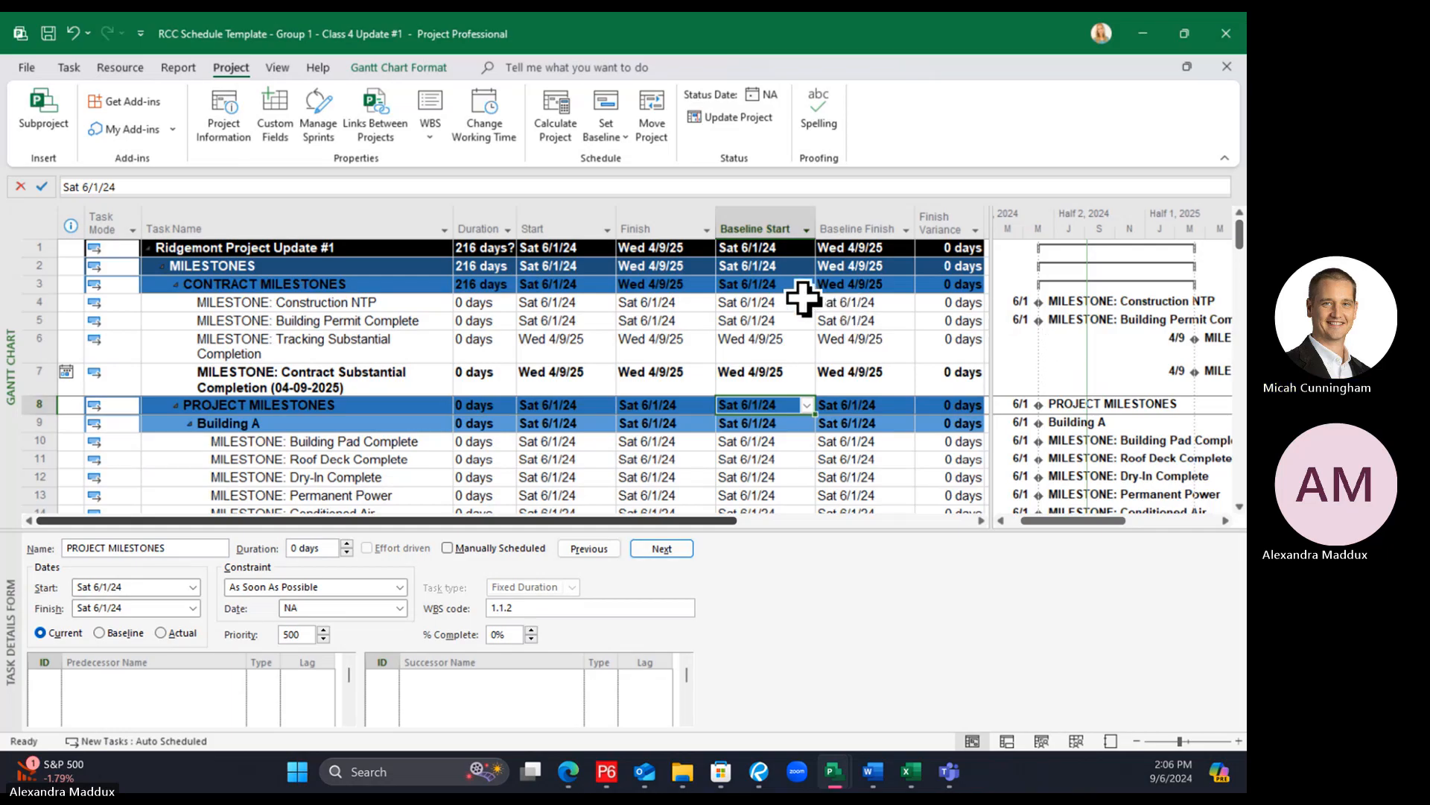
pyautogui.click(384, 68)
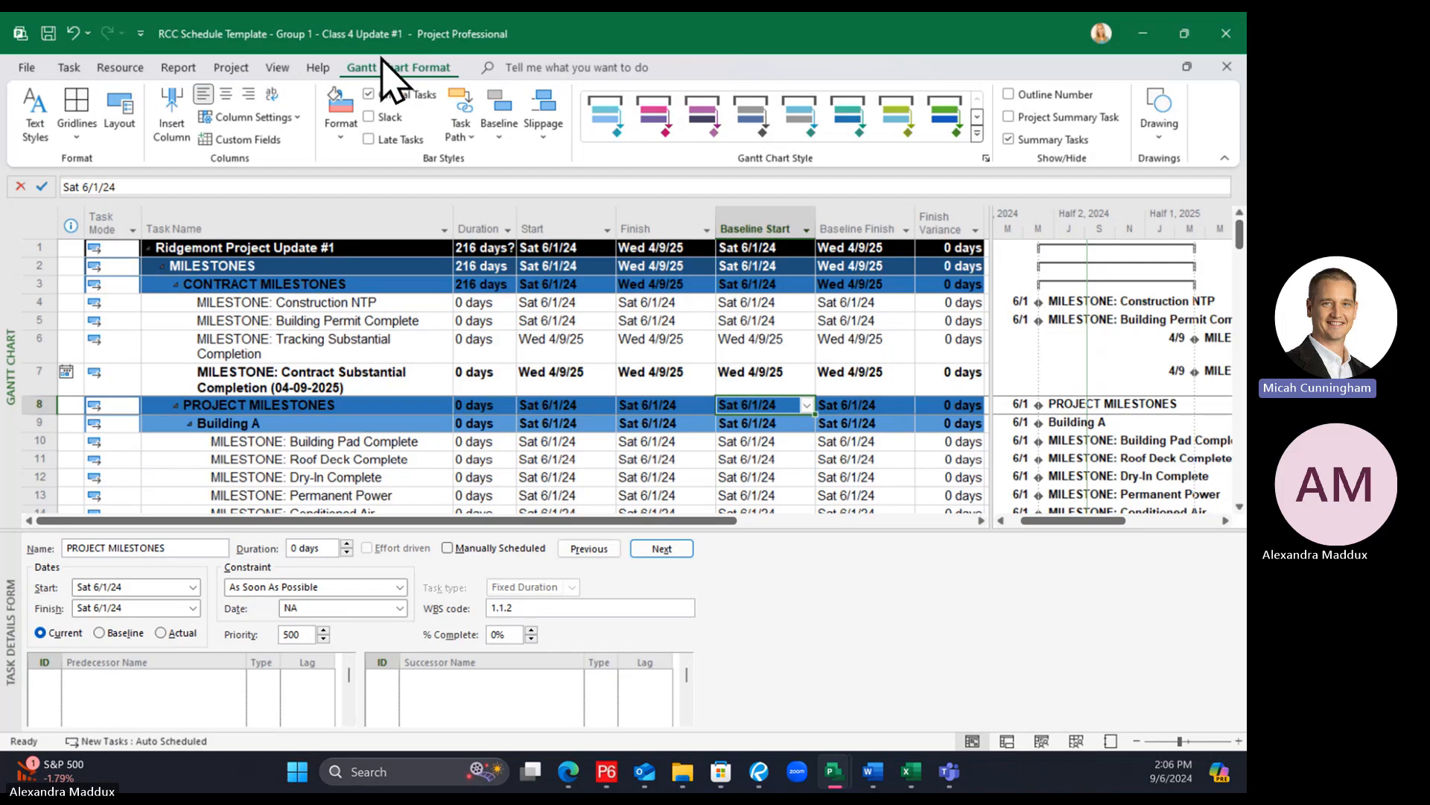
pyautogui.click(505, 134)
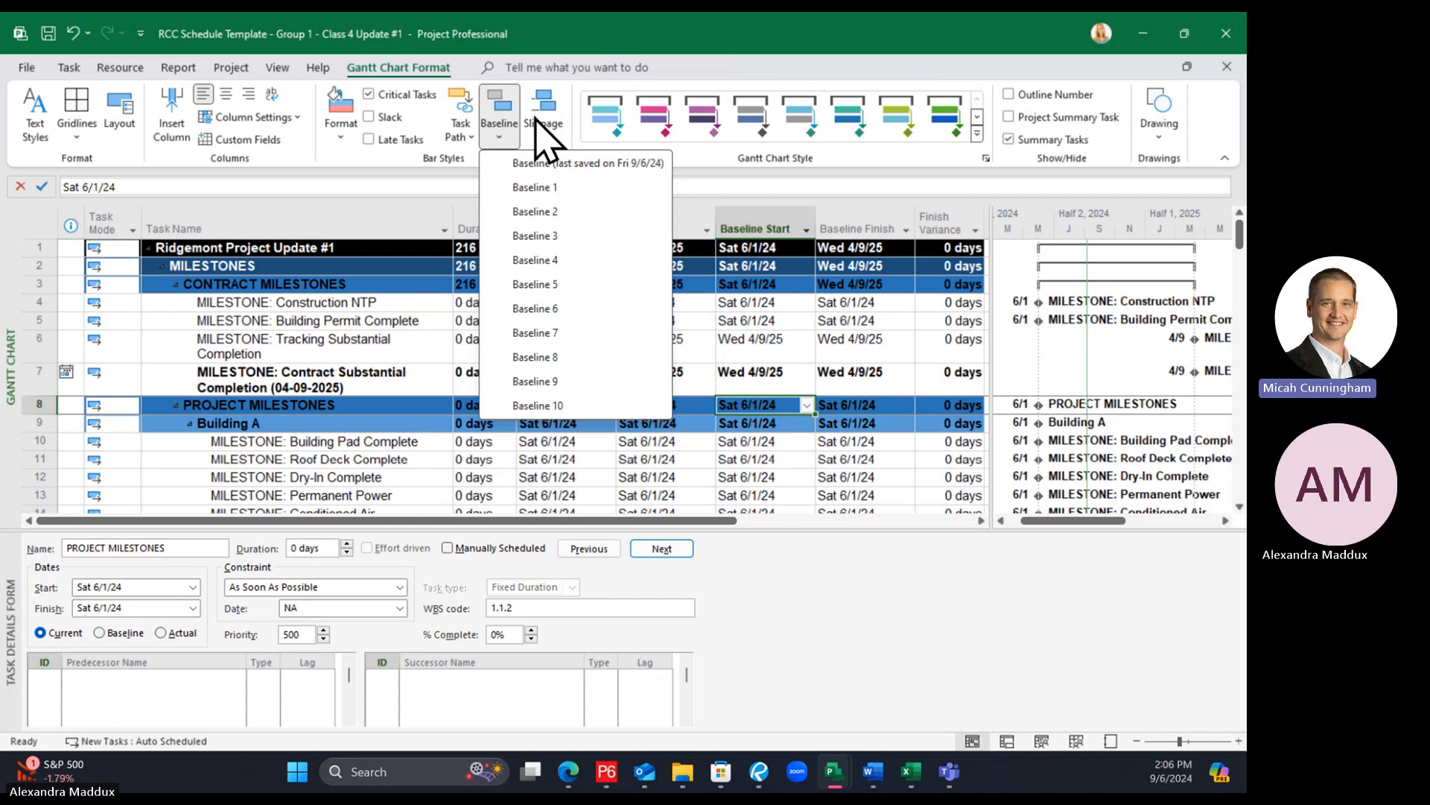
pyautogui.click(499, 130)
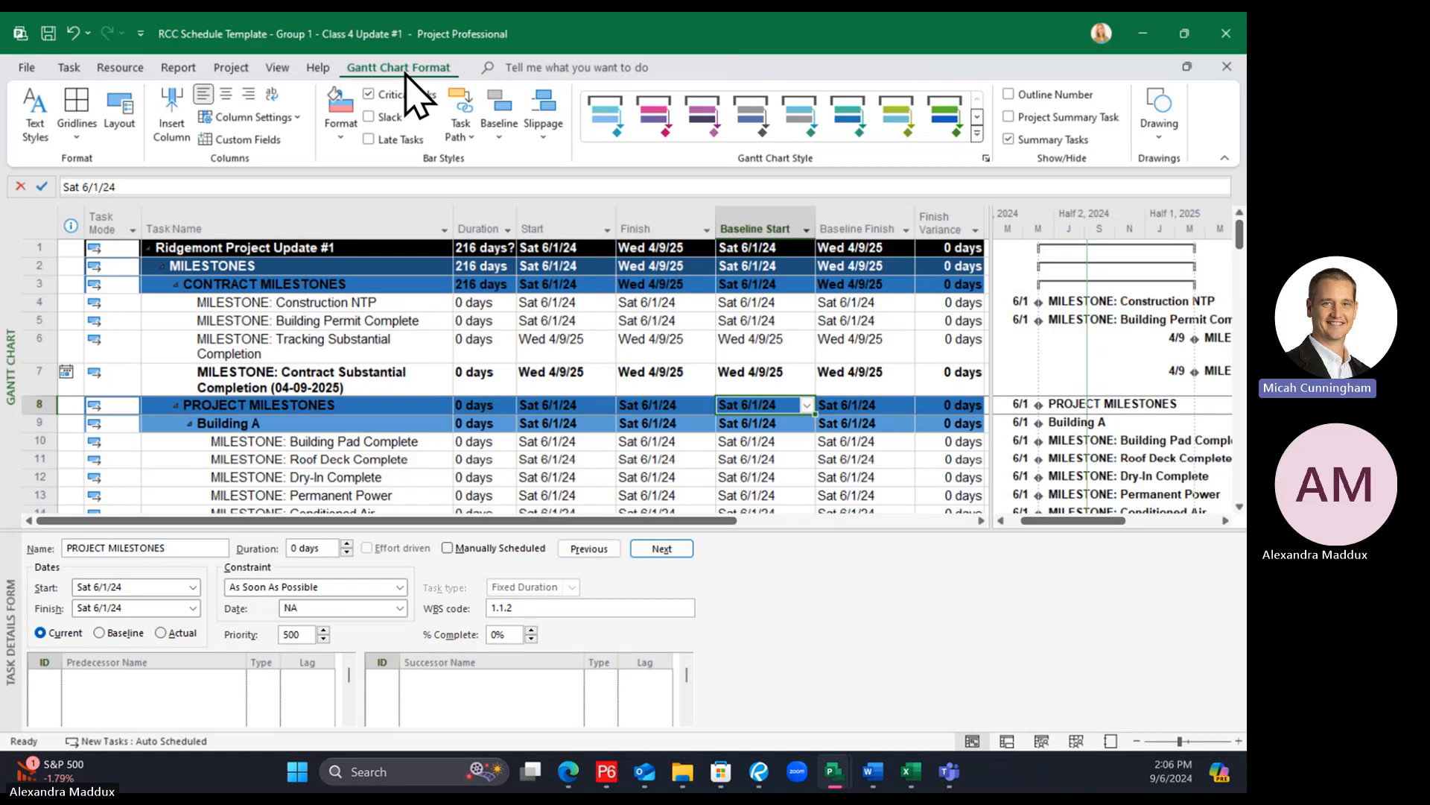
pyautogui.click(494, 139)
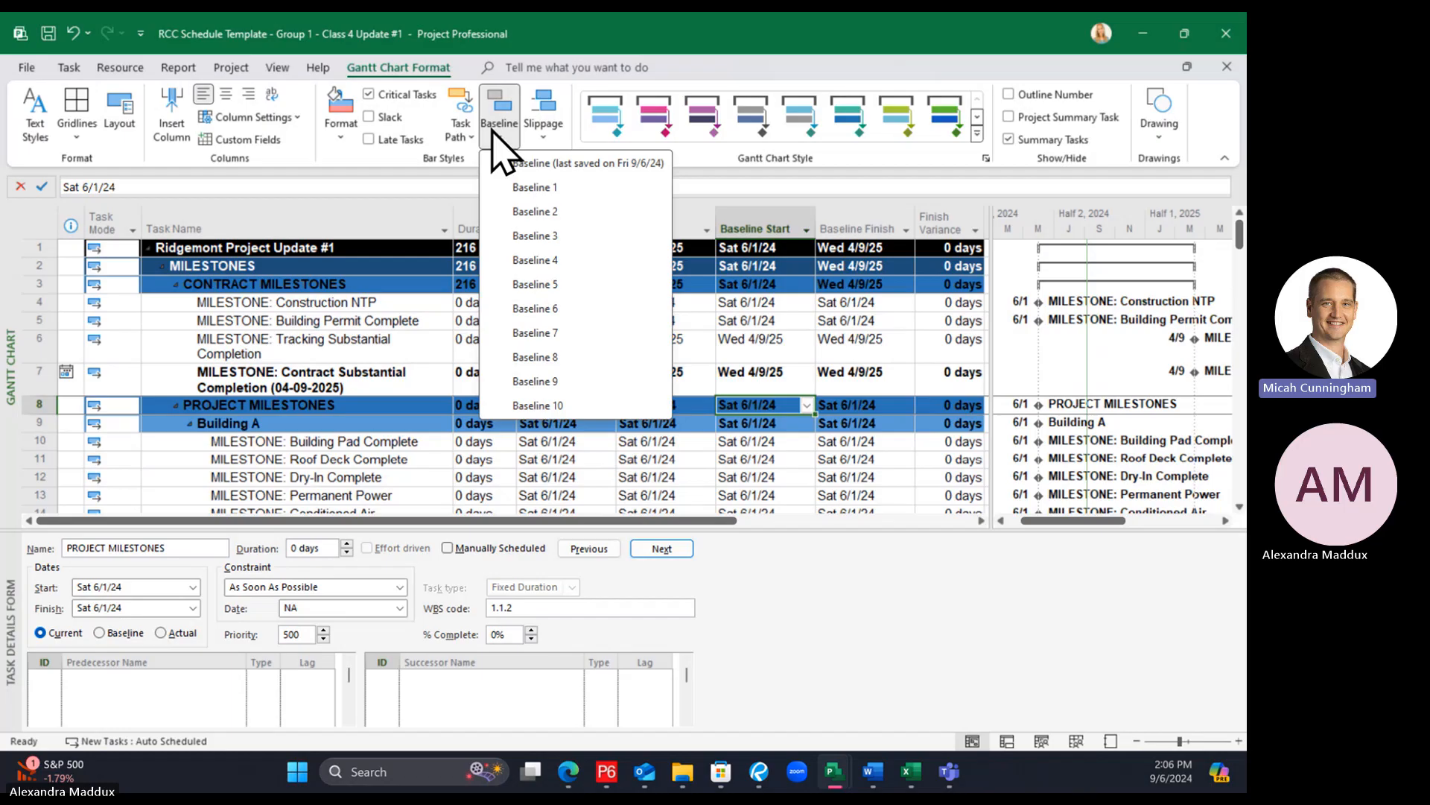
pyautogui.click(608, 167)
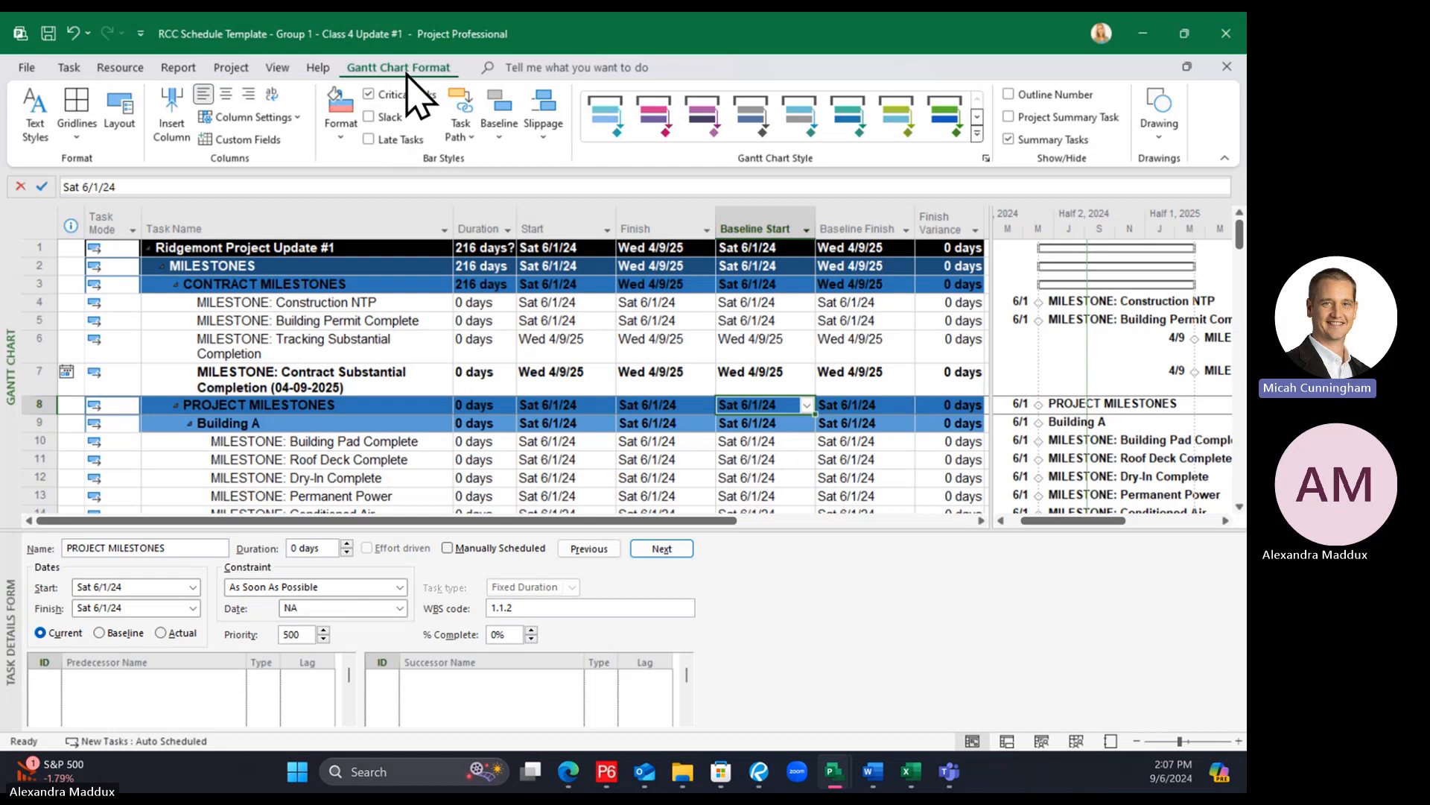
pyautogui.click(462, 136)
pyautogui.click(499, 128)
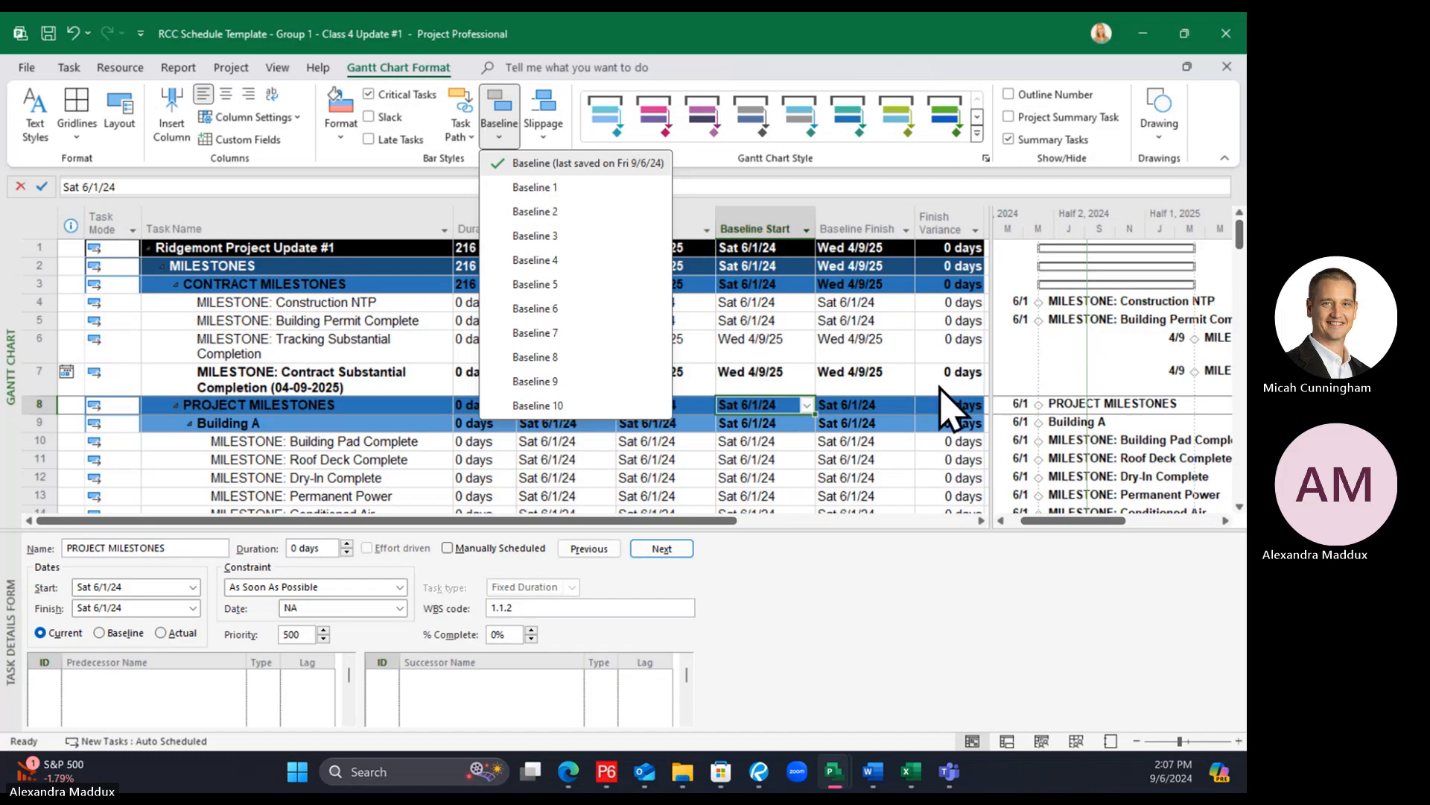
pyautogui.click(968, 387)
# Compare the current and baseline bars of the procurement, franchise utilities and construction tasks on a finer Gantt timescale
pyautogui.scroll(-2, 883, 369)
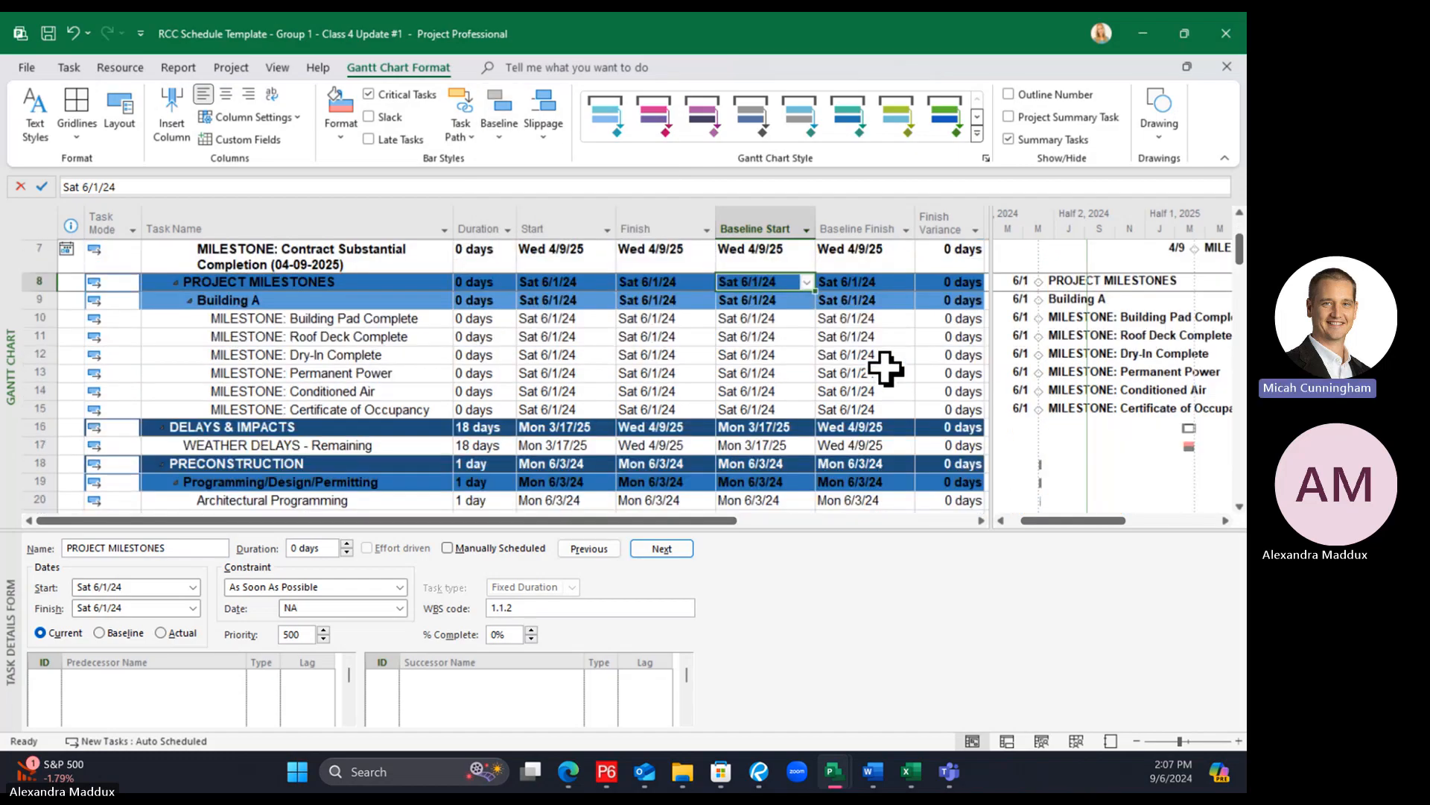
pyautogui.scroll(-15, 885, 368)
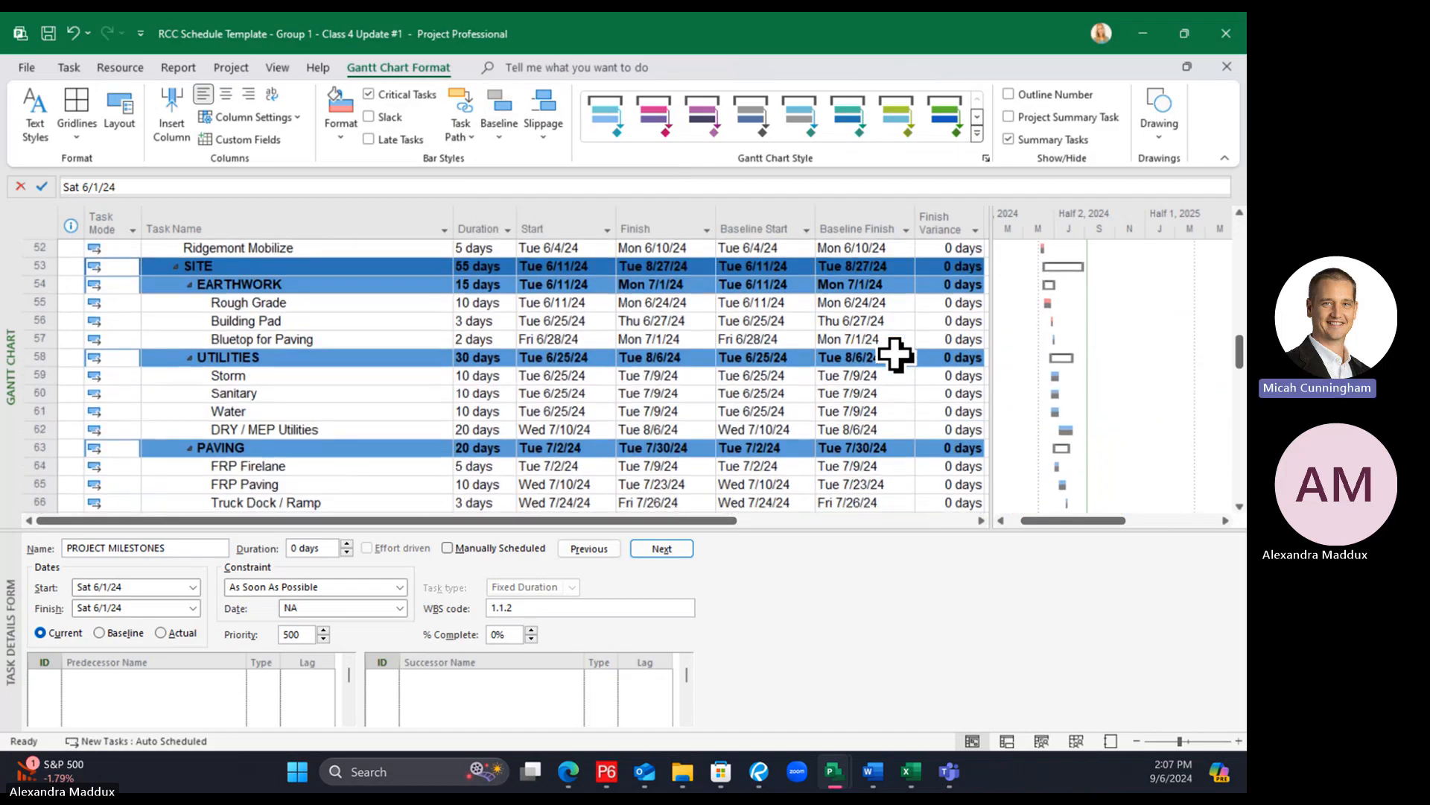
pyautogui.scroll(1, 894, 354)
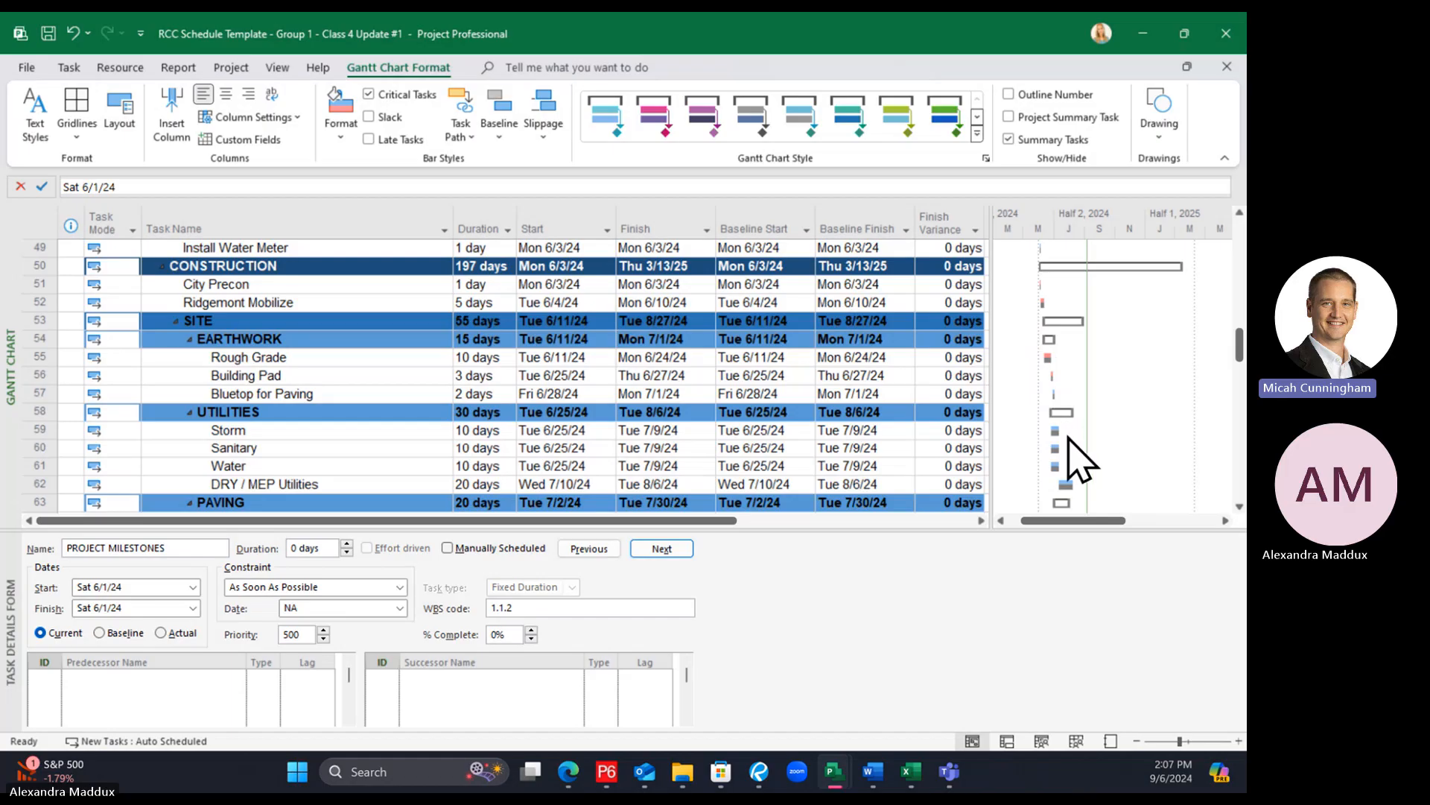
pyautogui.click(1239, 741)
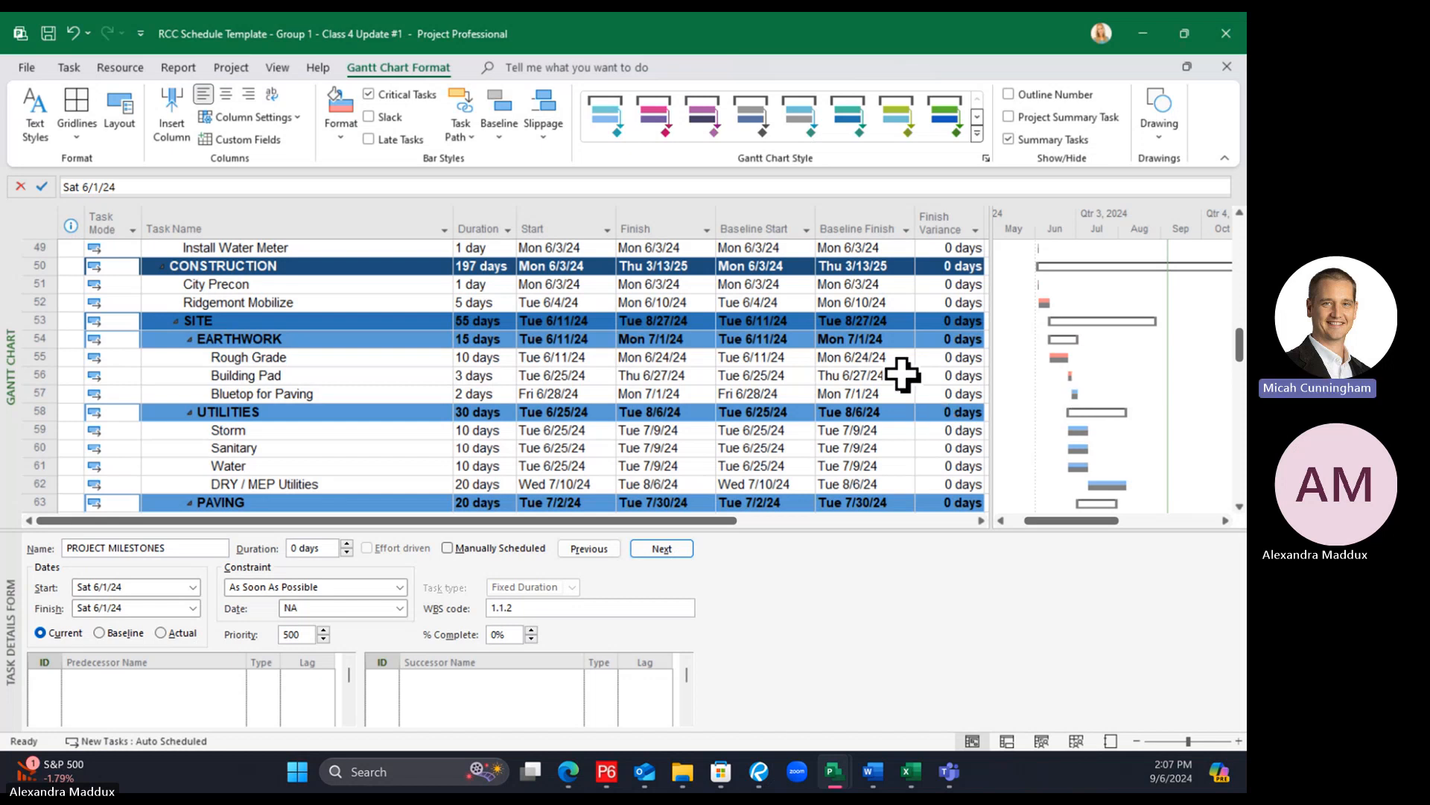
pyautogui.scroll(4, 837, 395)
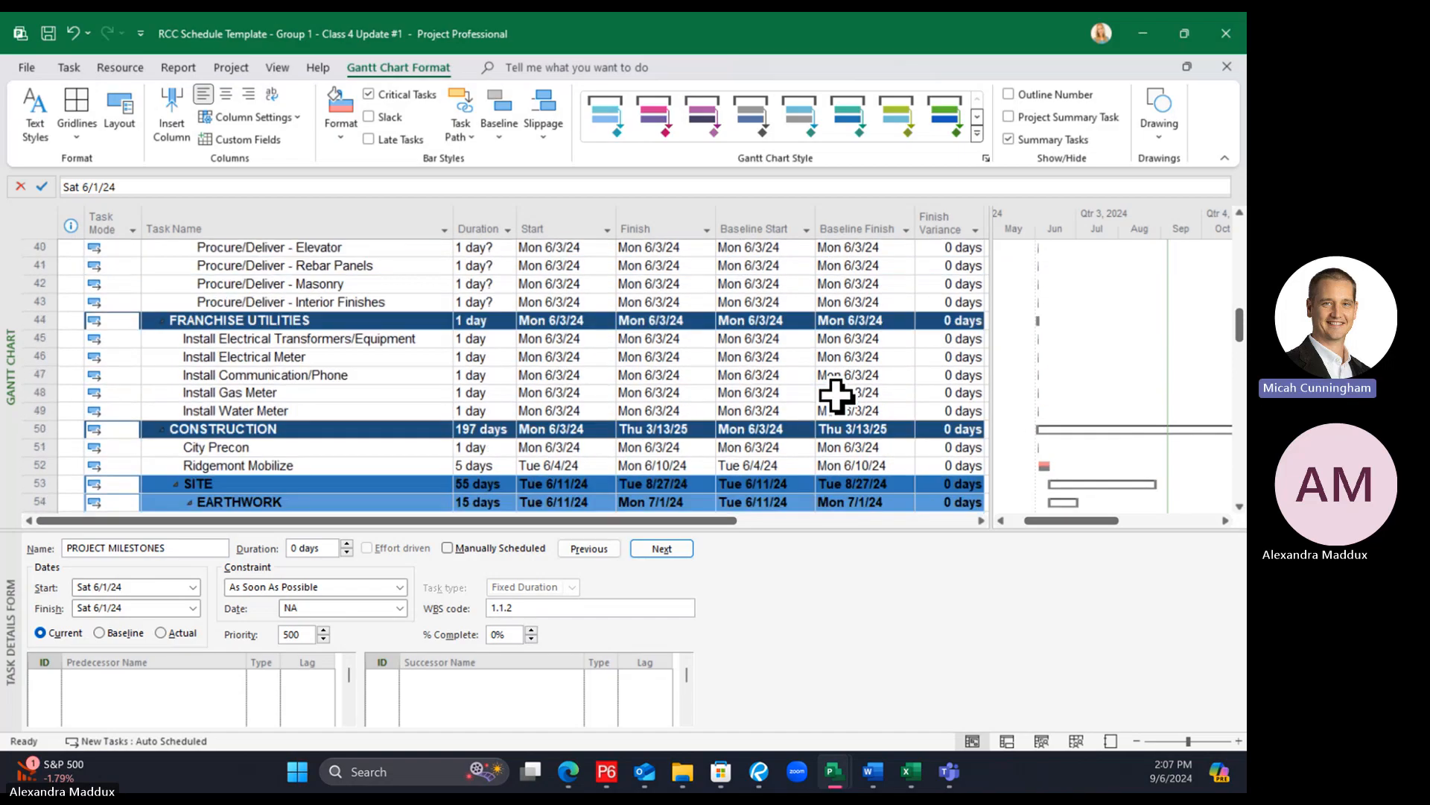
pyautogui.scroll(-2, 833, 398)
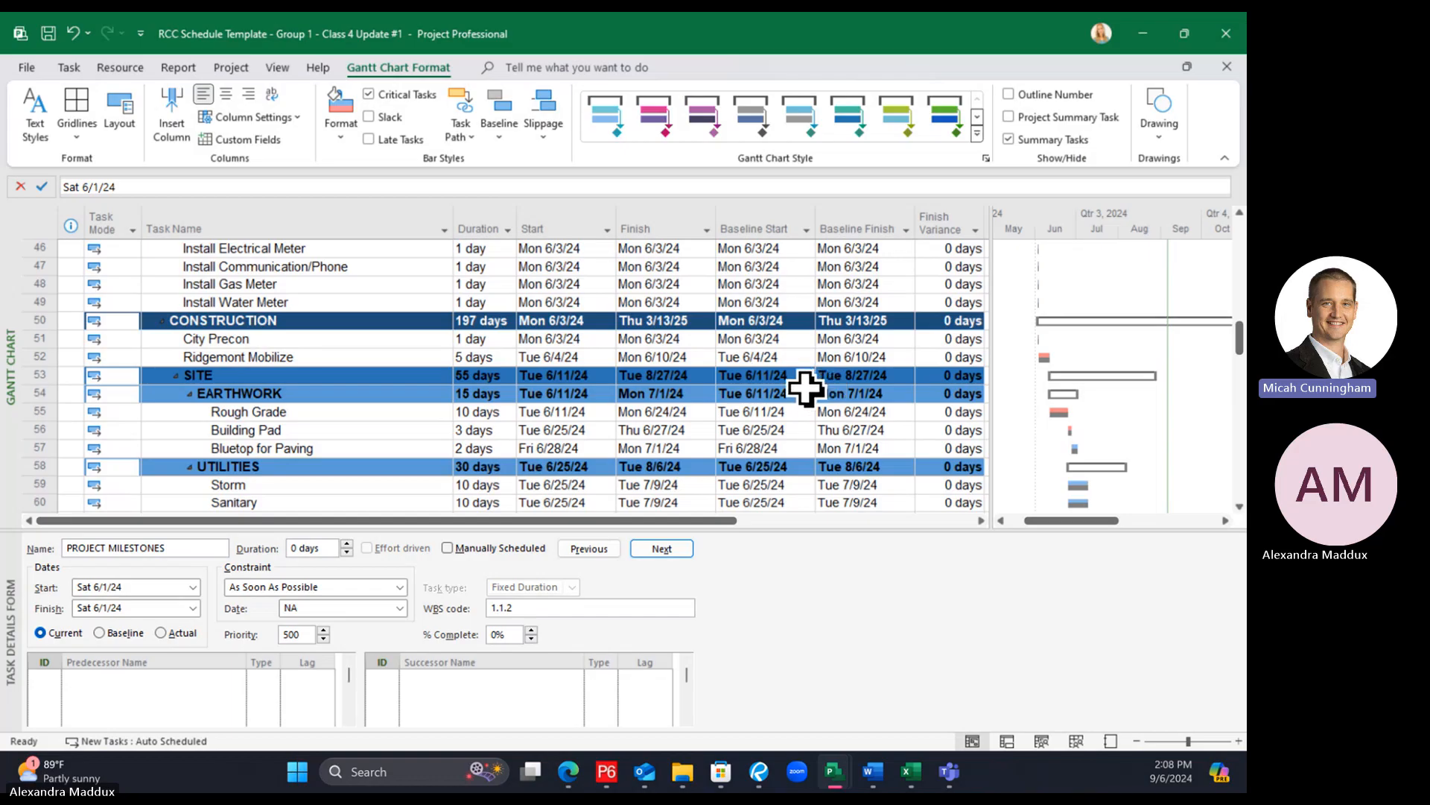
pyautogui.scroll(-1, 808, 386)
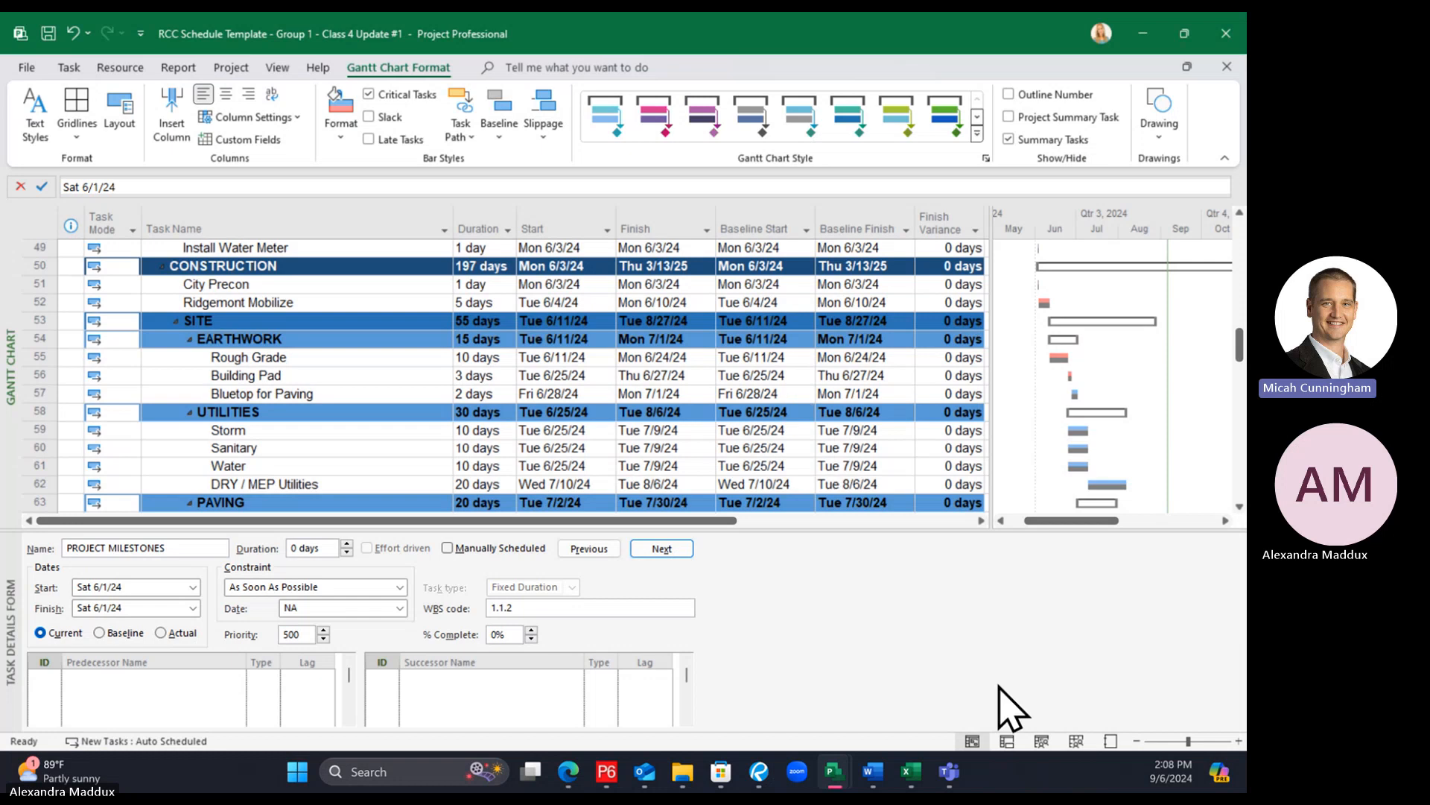
pyautogui.click(1237, 741)
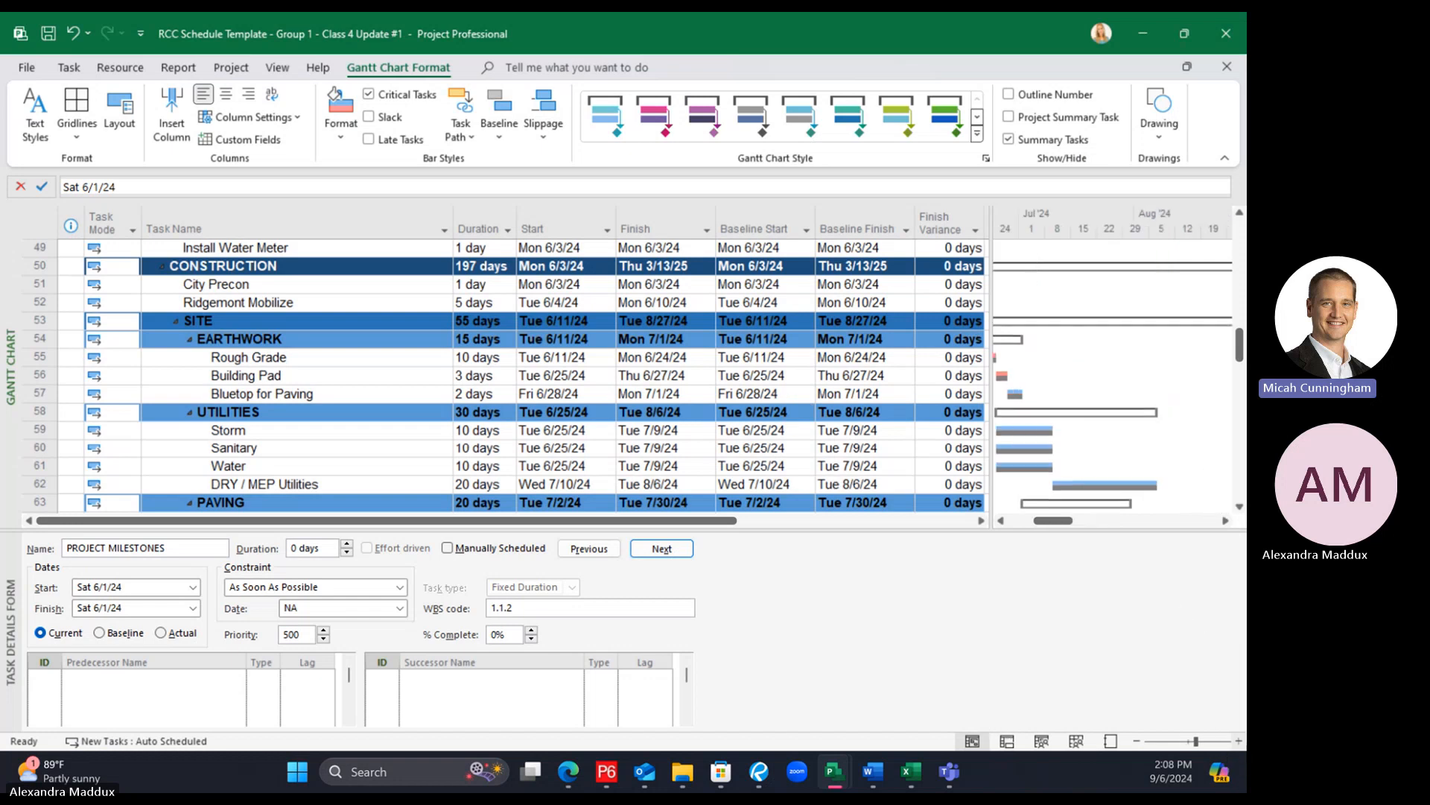
pyautogui.moveTo(1041, 521); pyautogui.dragTo(1027, 514)
pyautogui.scroll(1, 916, 444)
pyautogui.scroll(2, 898, 421)
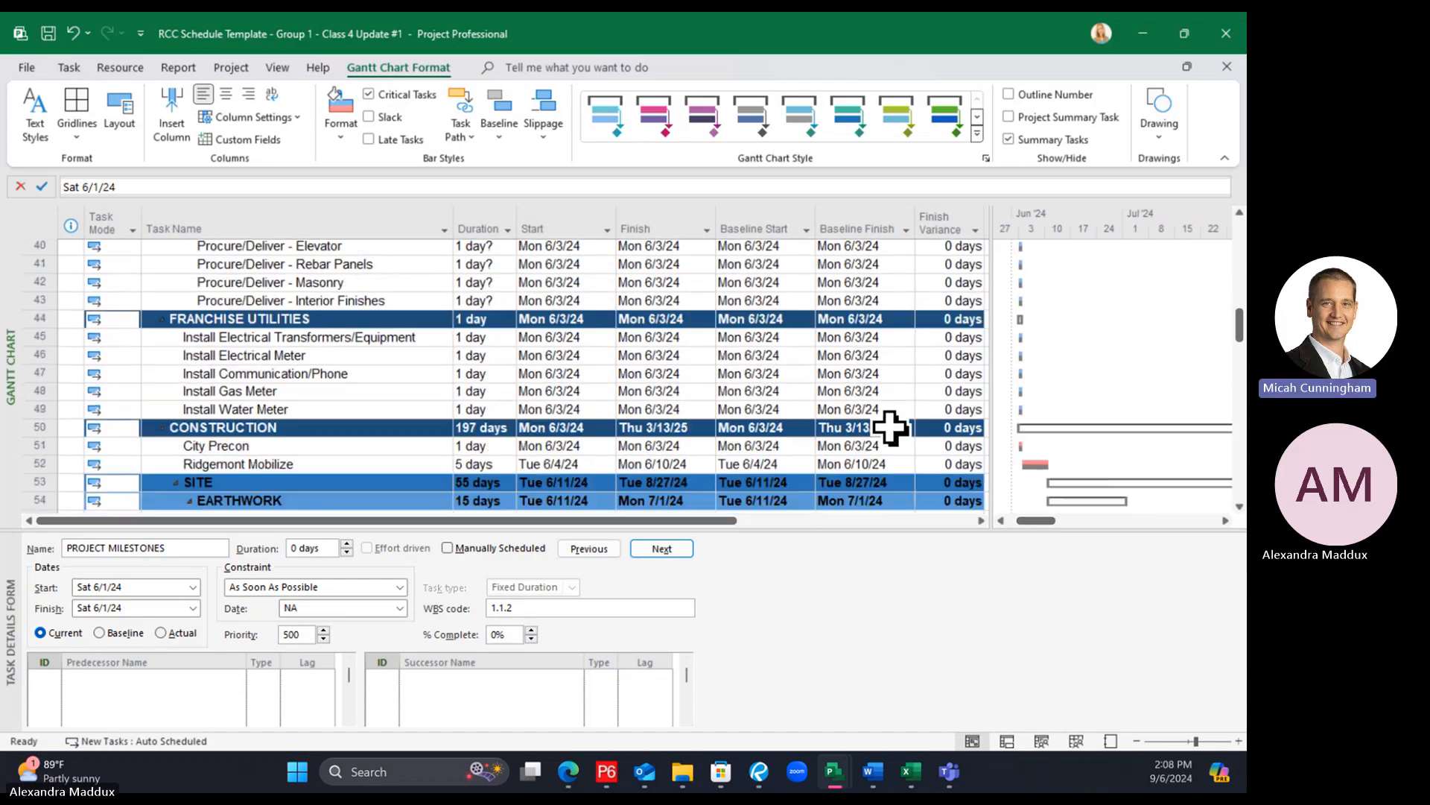
pyautogui.scroll(-2, 894, 418)
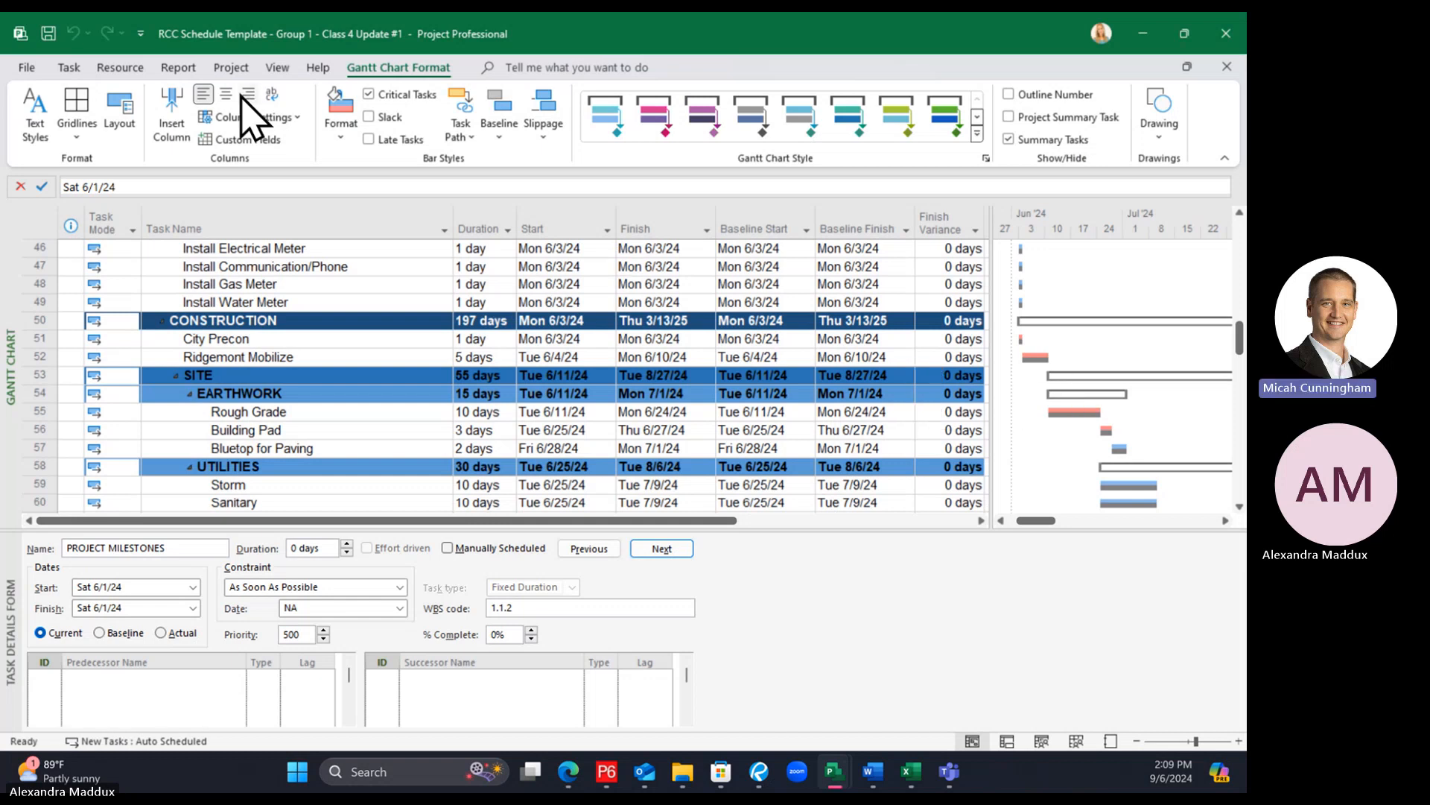
pyautogui.click(226, 68)
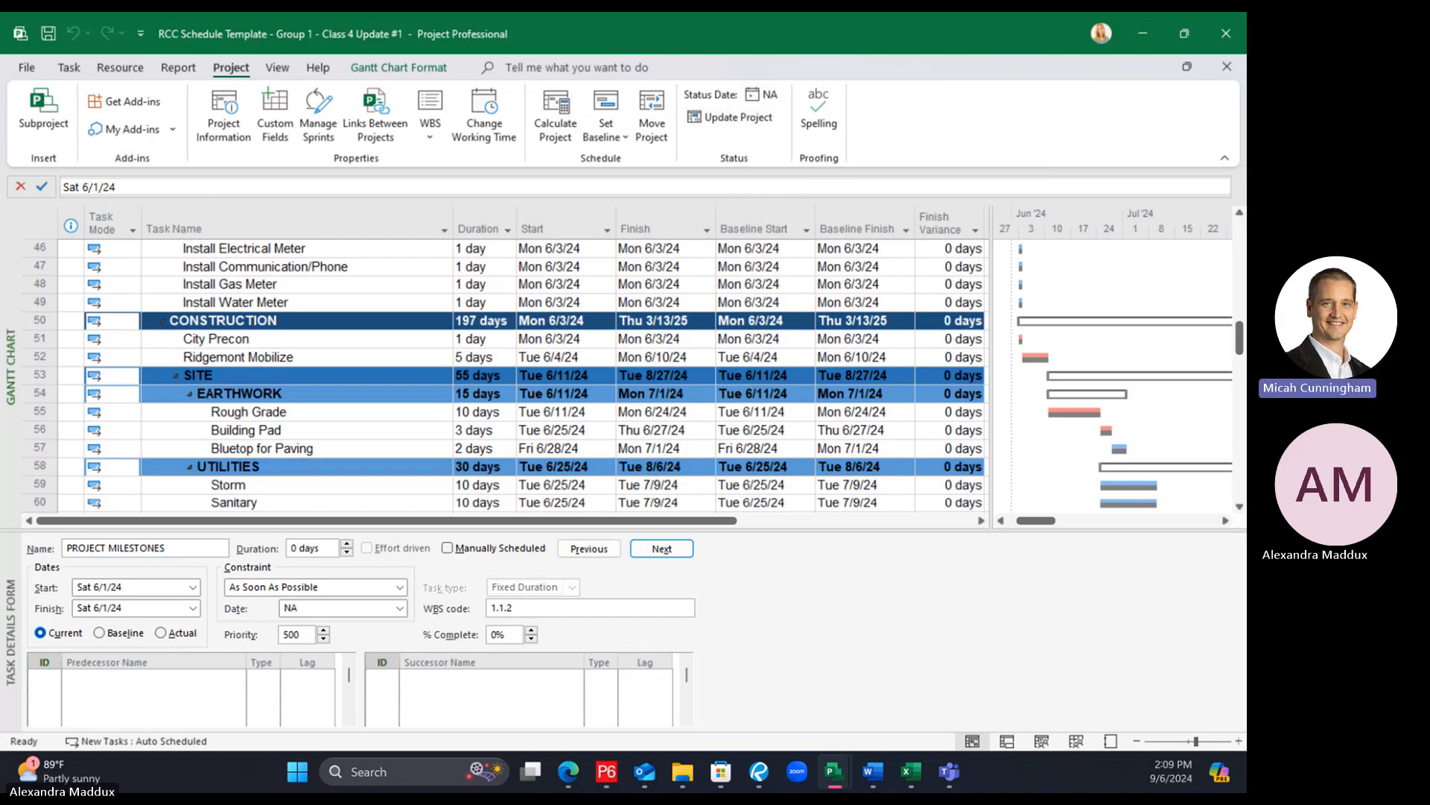
pyautogui.moveTo(1239, 343); pyautogui.dragTo(1237, 238)
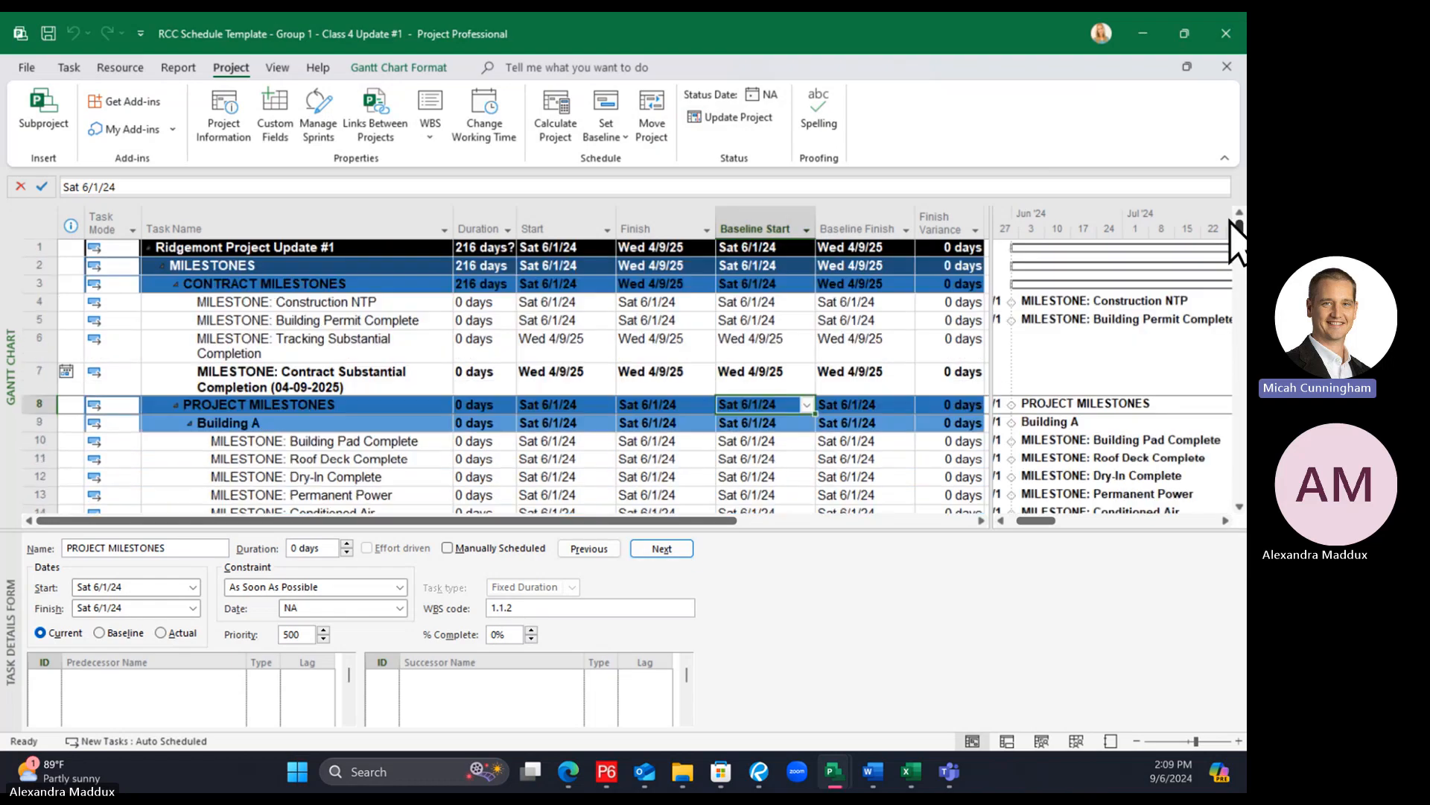
pyautogui.click(759, 100)
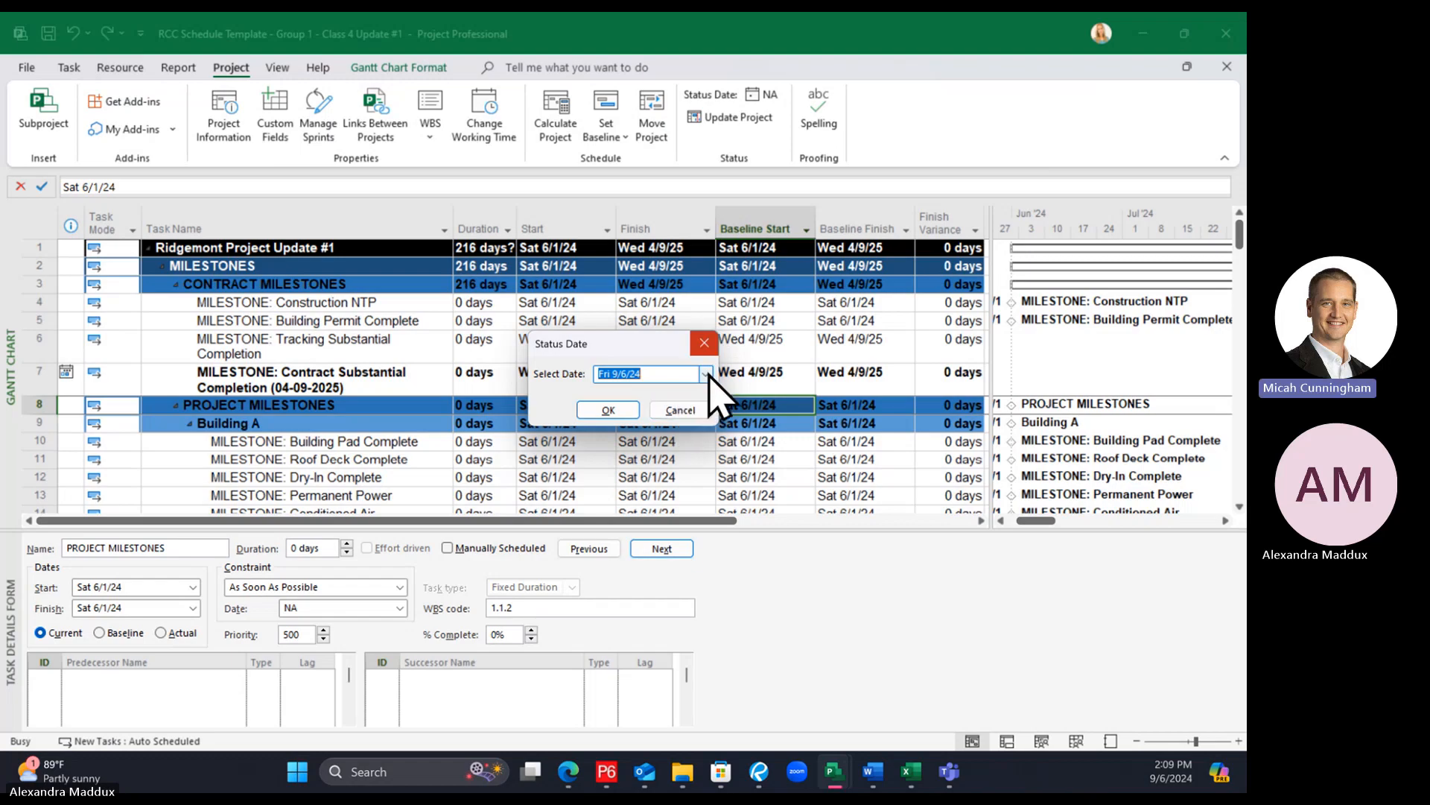
pyautogui.click(705, 373)
pyautogui.click(561, 394)
pyautogui.click(562, 394)
pyautogui.click(563, 394)
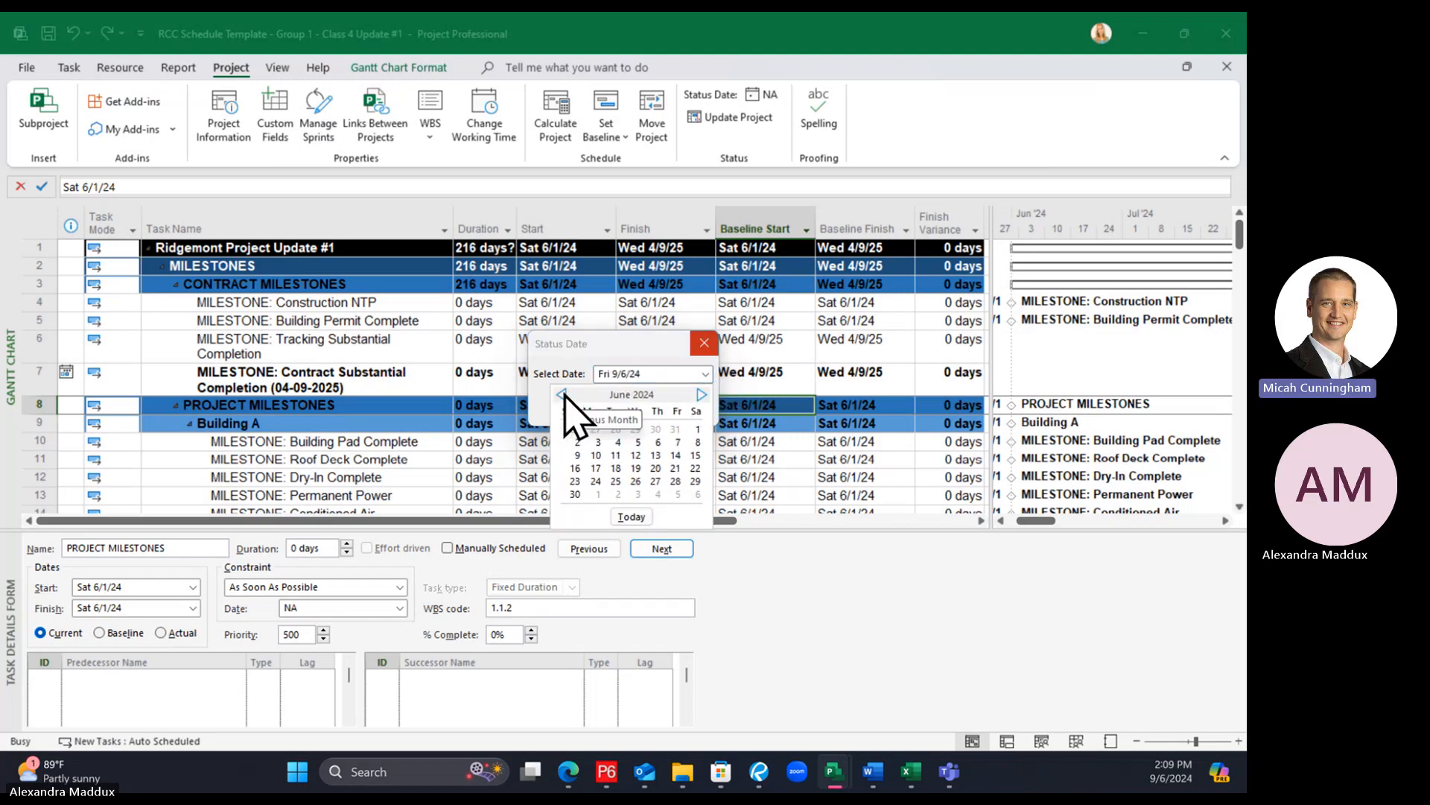
pyautogui.click(563, 395)
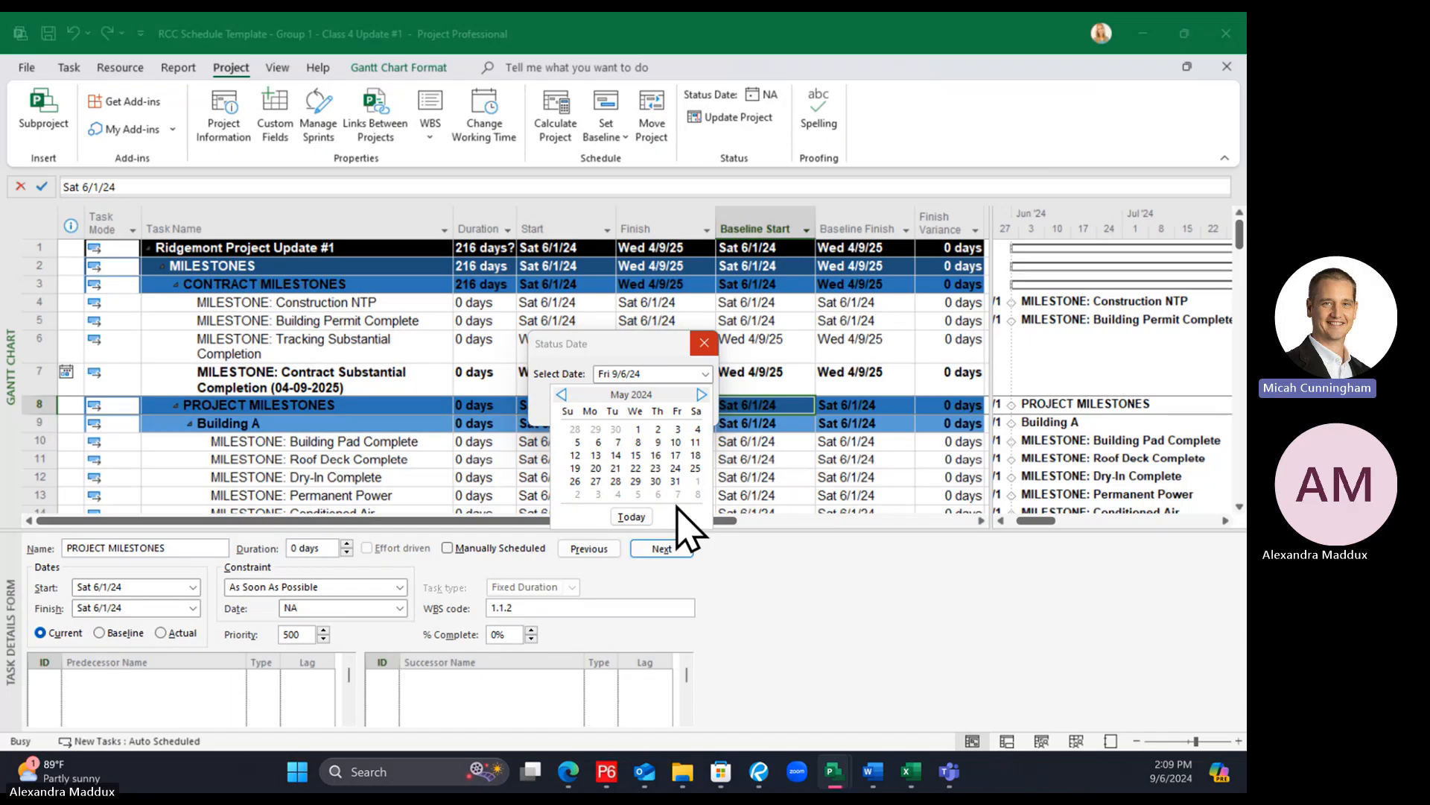
pyautogui.click(701, 351)
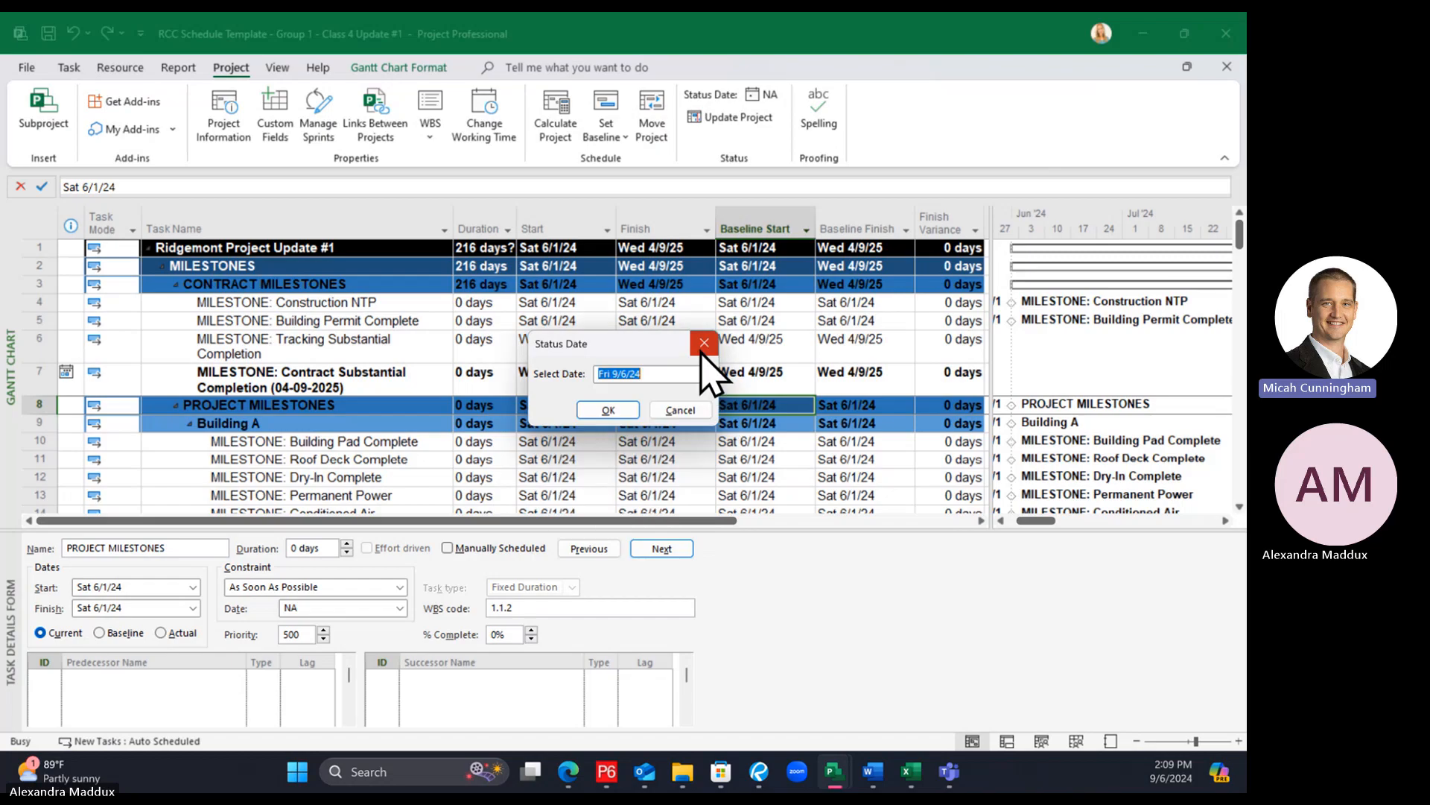
pyautogui.click(701, 348)
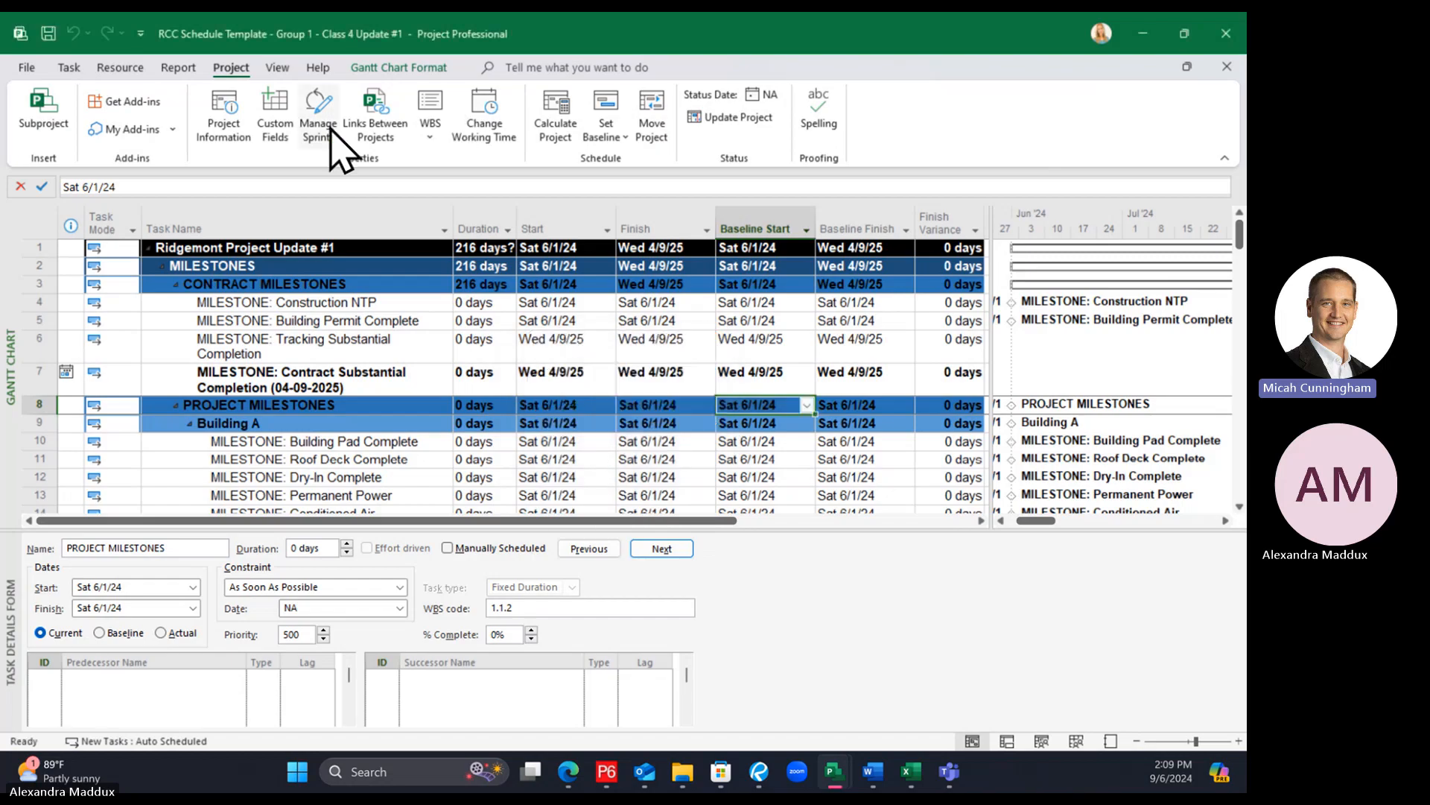
# Set the project's status date to Fri 5/31/2024
pyautogui.click(762, 96)
pyautogui.click(704, 373)
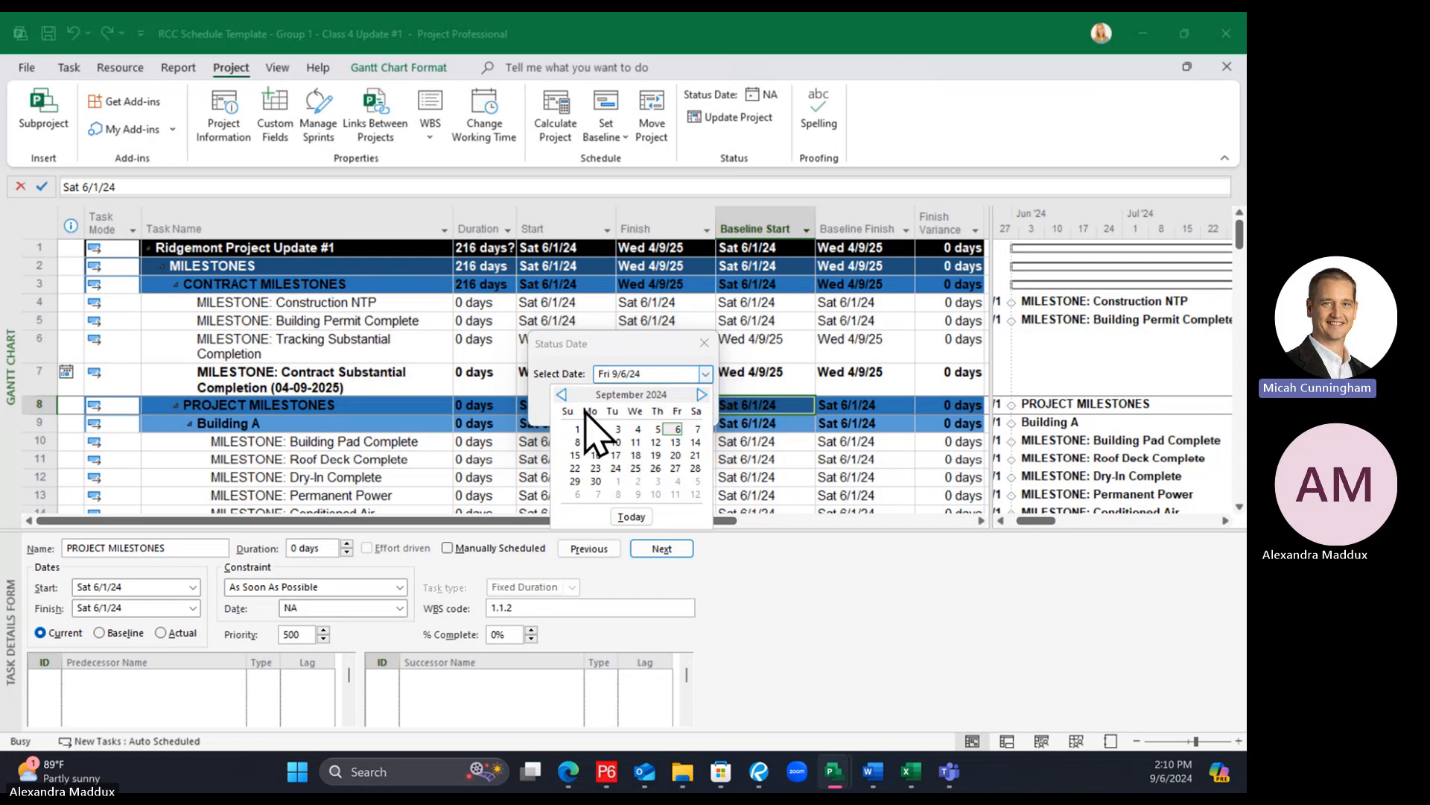
pyautogui.click(561, 394)
pyautogui.click(561, 394)
pyautogui.click(561, 394)
pyautogui.click(561, 394)
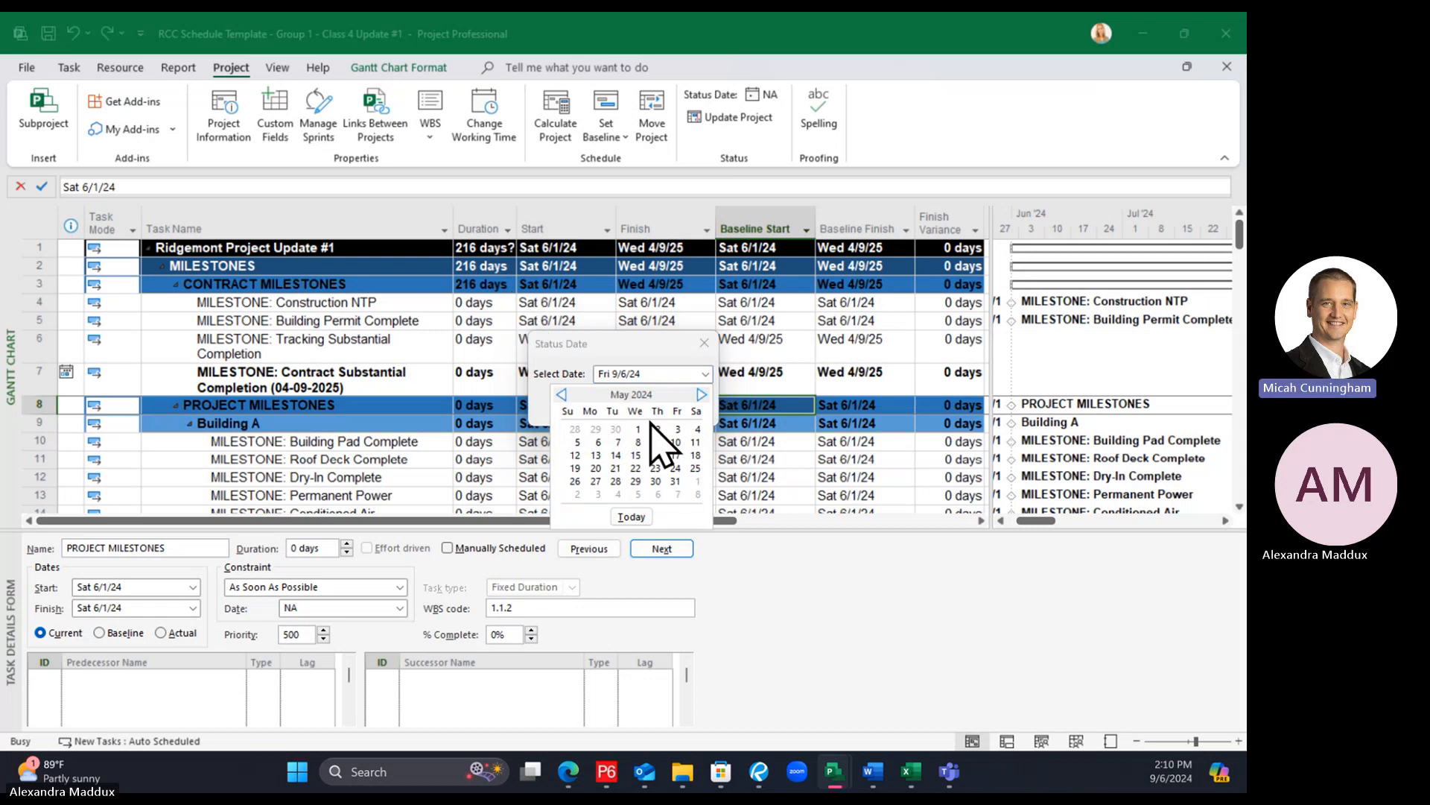
pyautogui.click(675, 481)
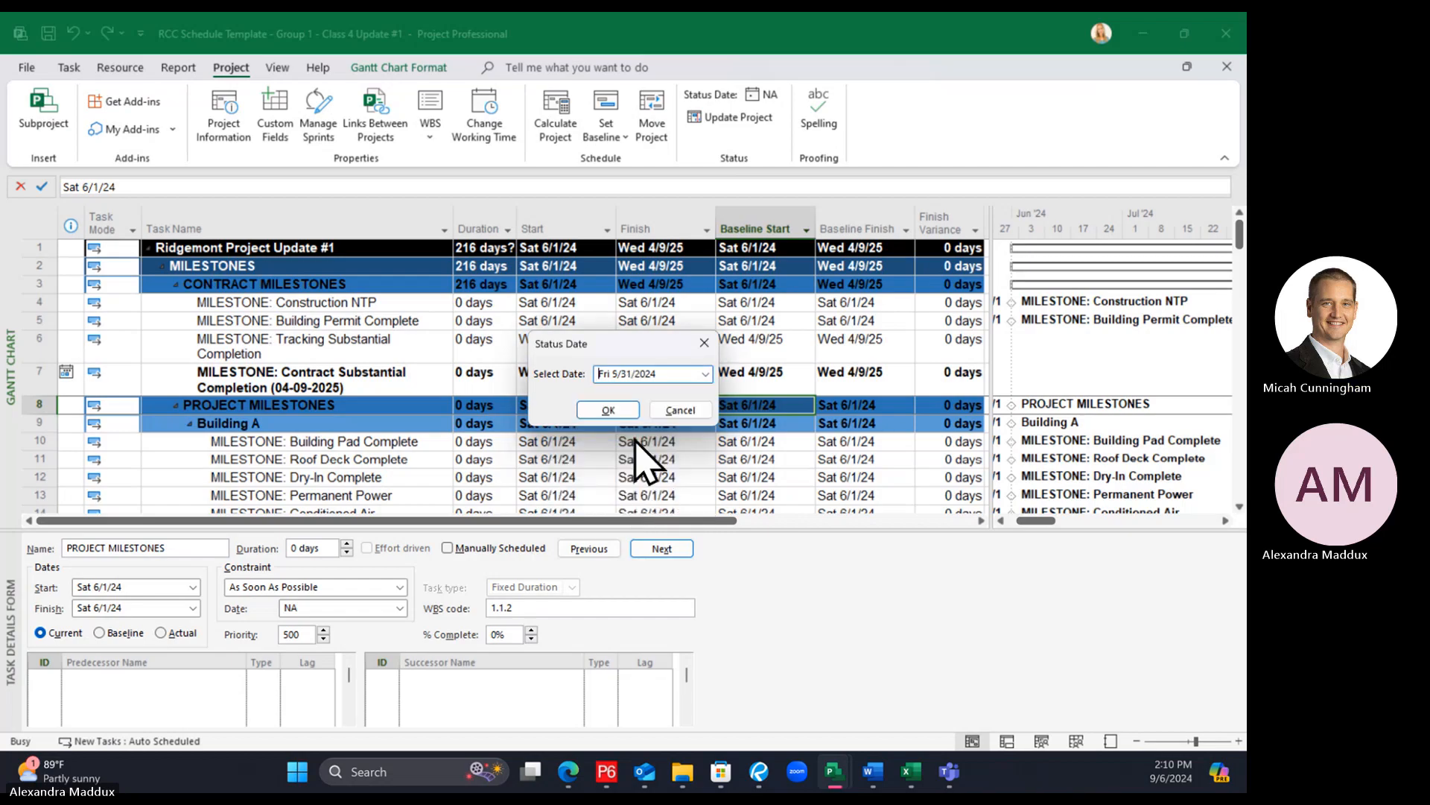
pyautogui.click(608, 410)
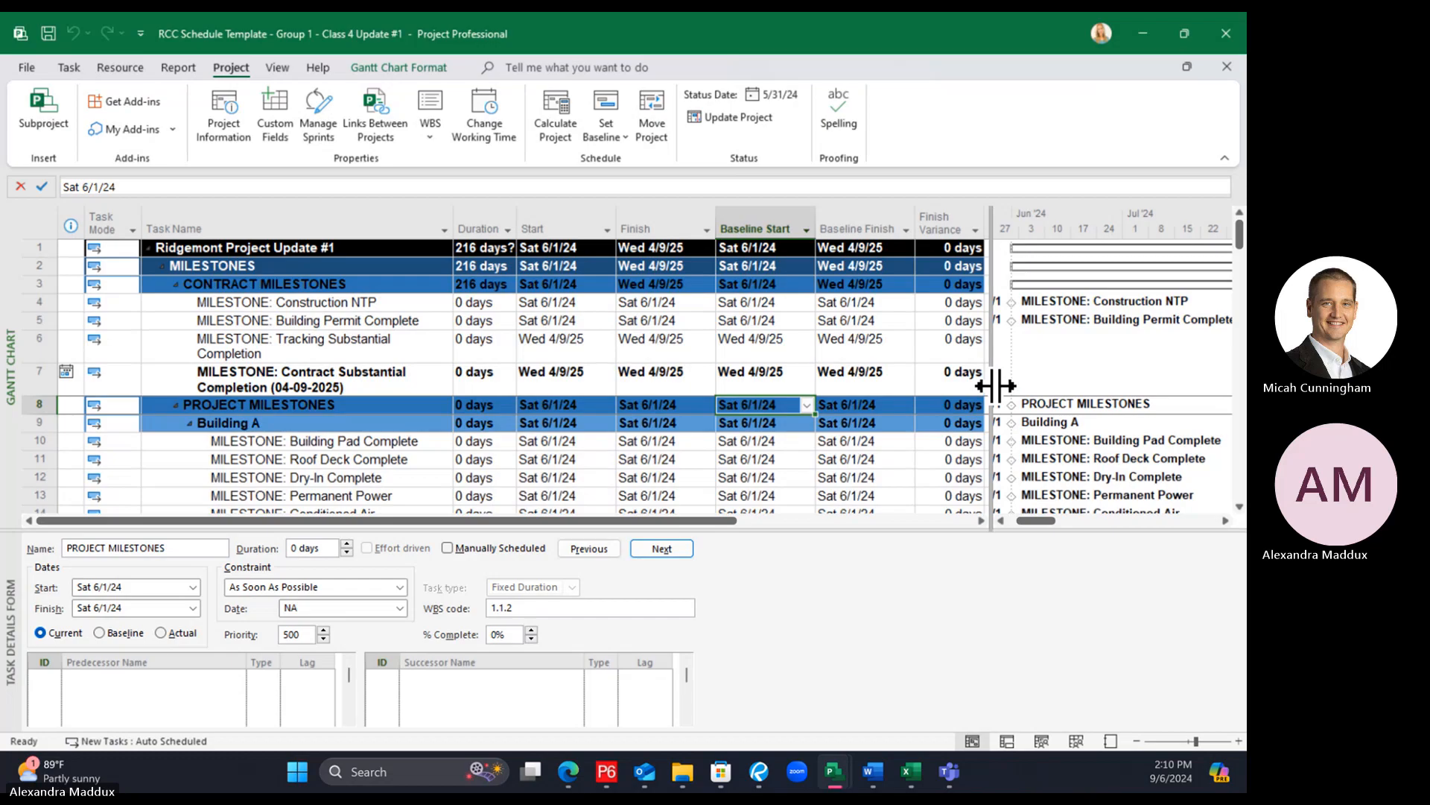
# Show the Status Date gridline on the Gantt chart as a solid line
pyautogui.moveTo(992, 386); pyautogui.dragTo(996, 385)
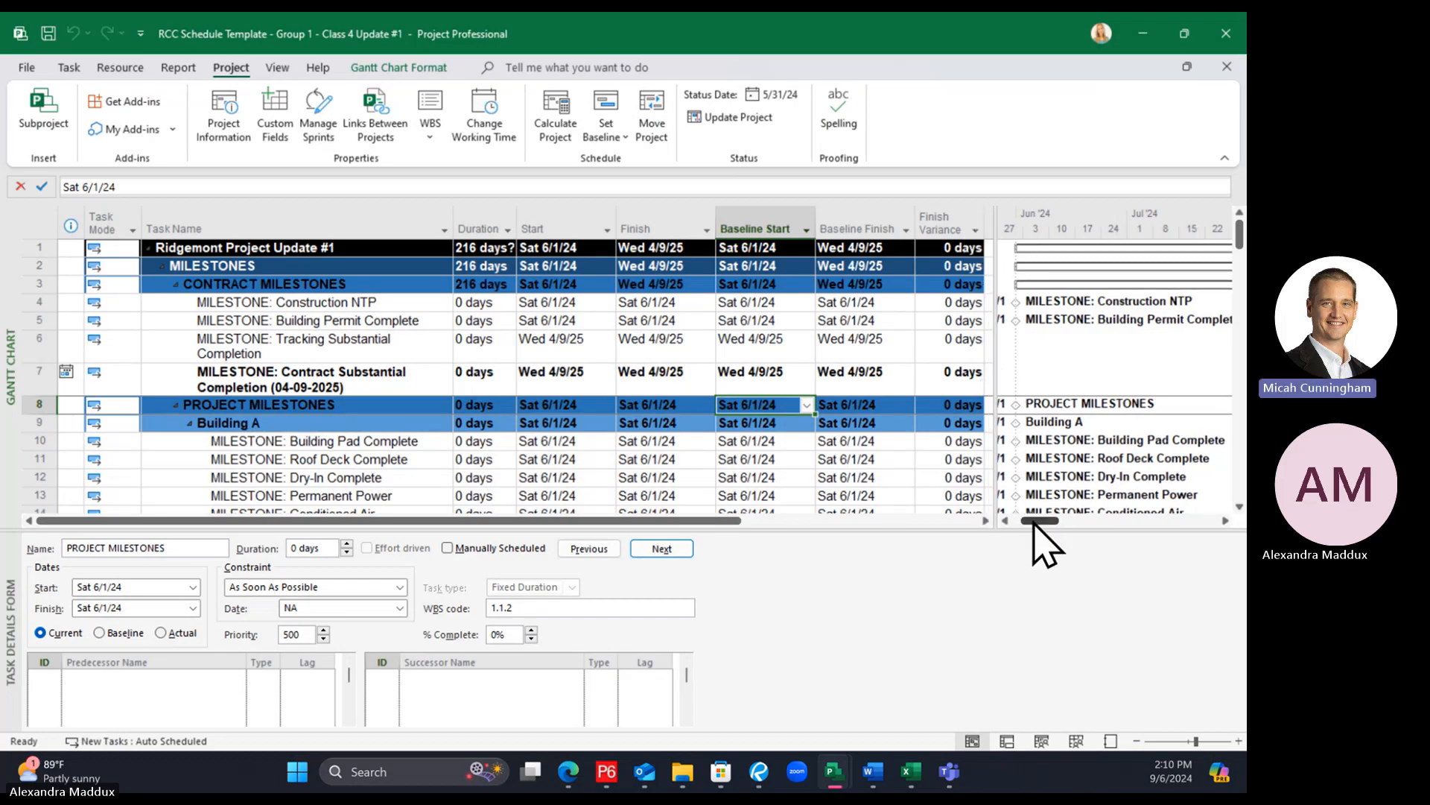
pyautogui.hscroll(-1, 1034, 523)
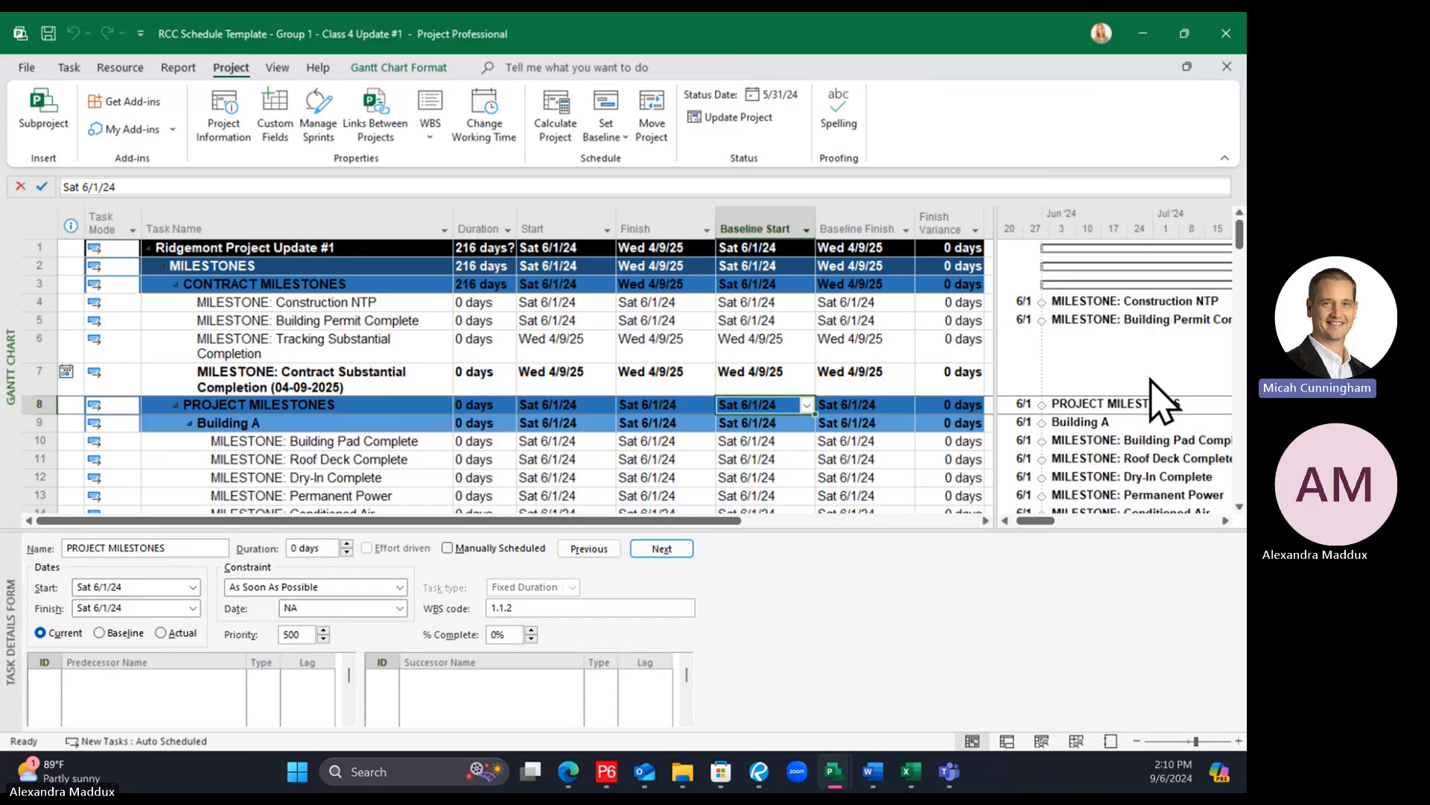
pyautogui.rightClick(1075, 344)
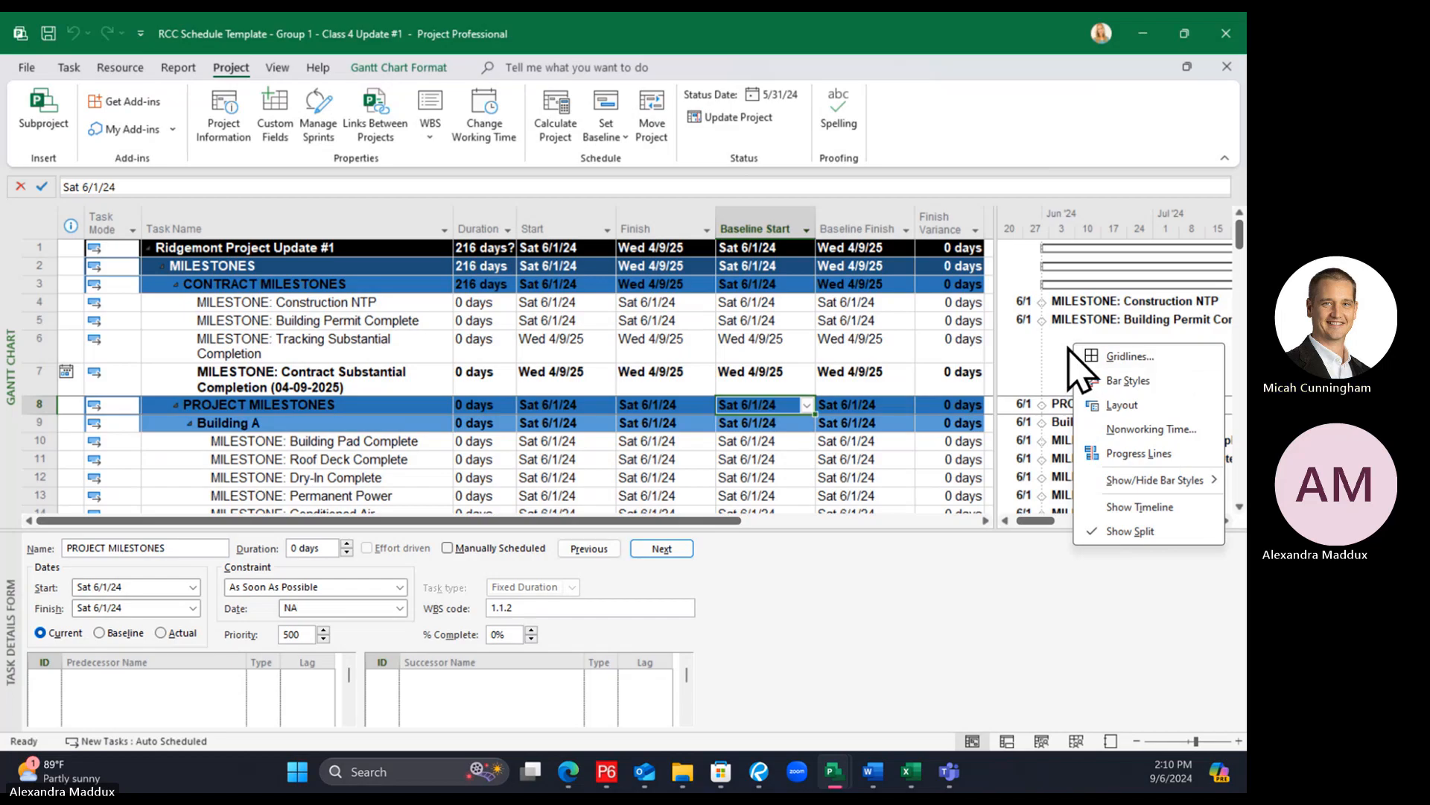
pyautogui.click(1070, 367)
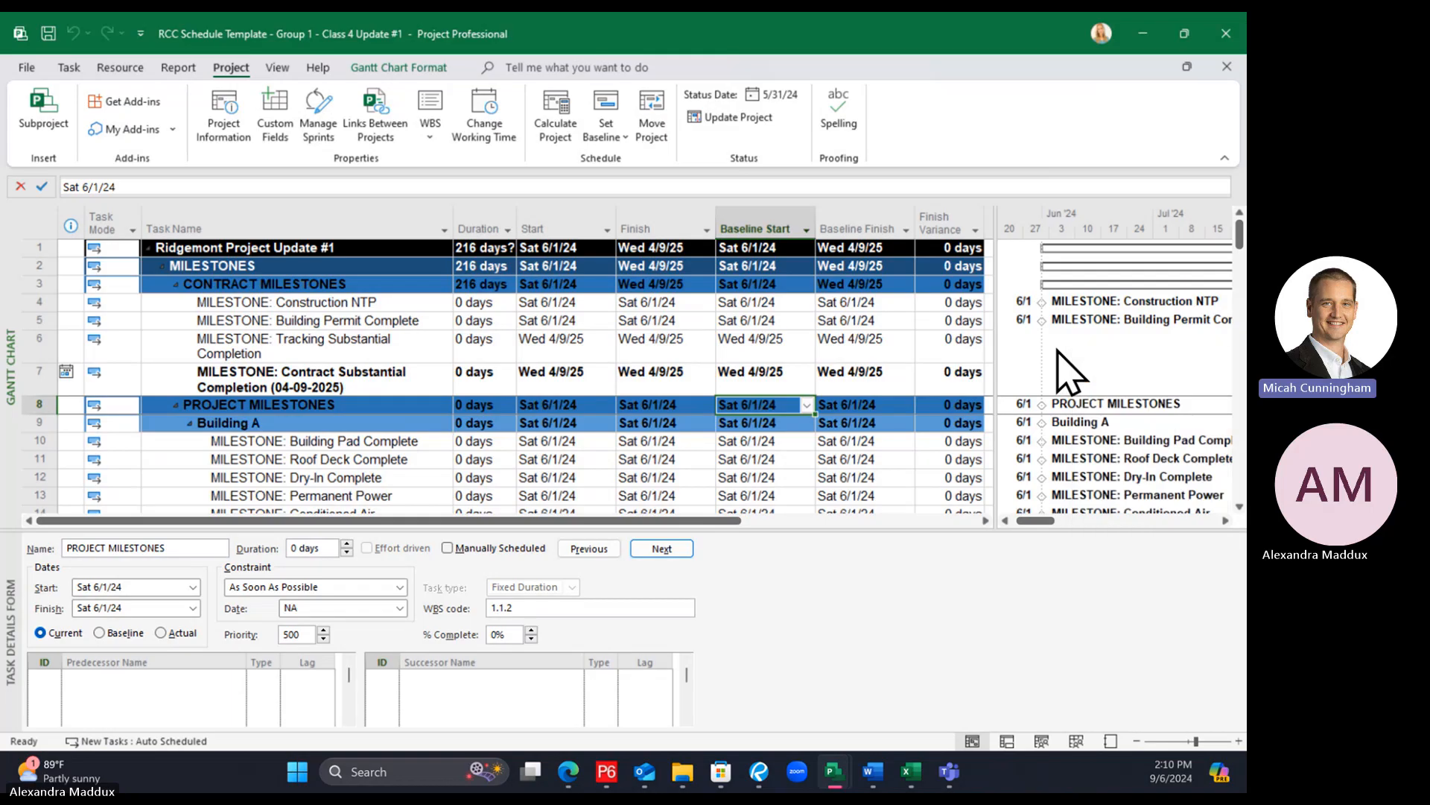
pyautogui.rightClick(1058, 349)
pyautogui.click(1095, 361)
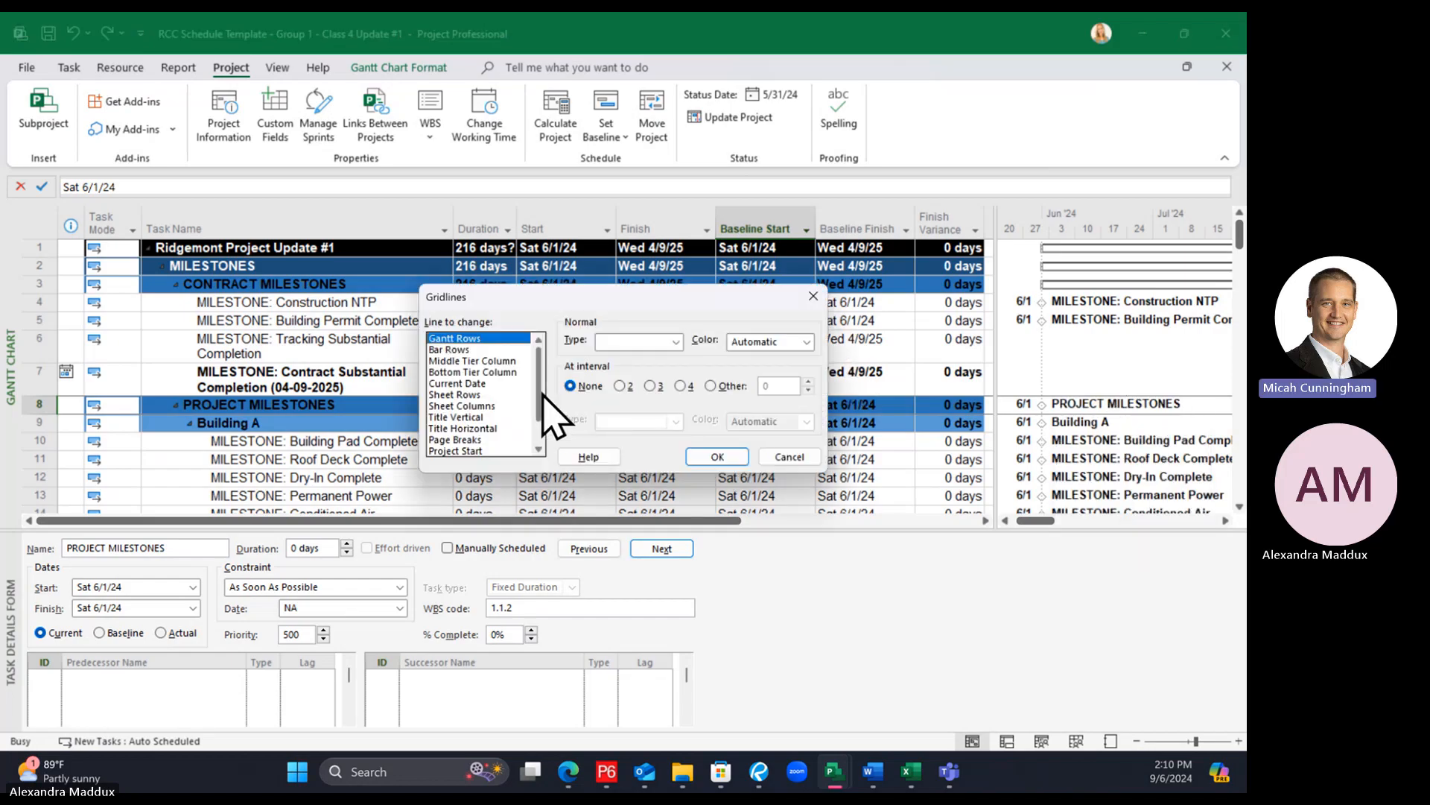
pyautogui.scroll(-1, 551, 428)
pyautogui.click(462, 443)
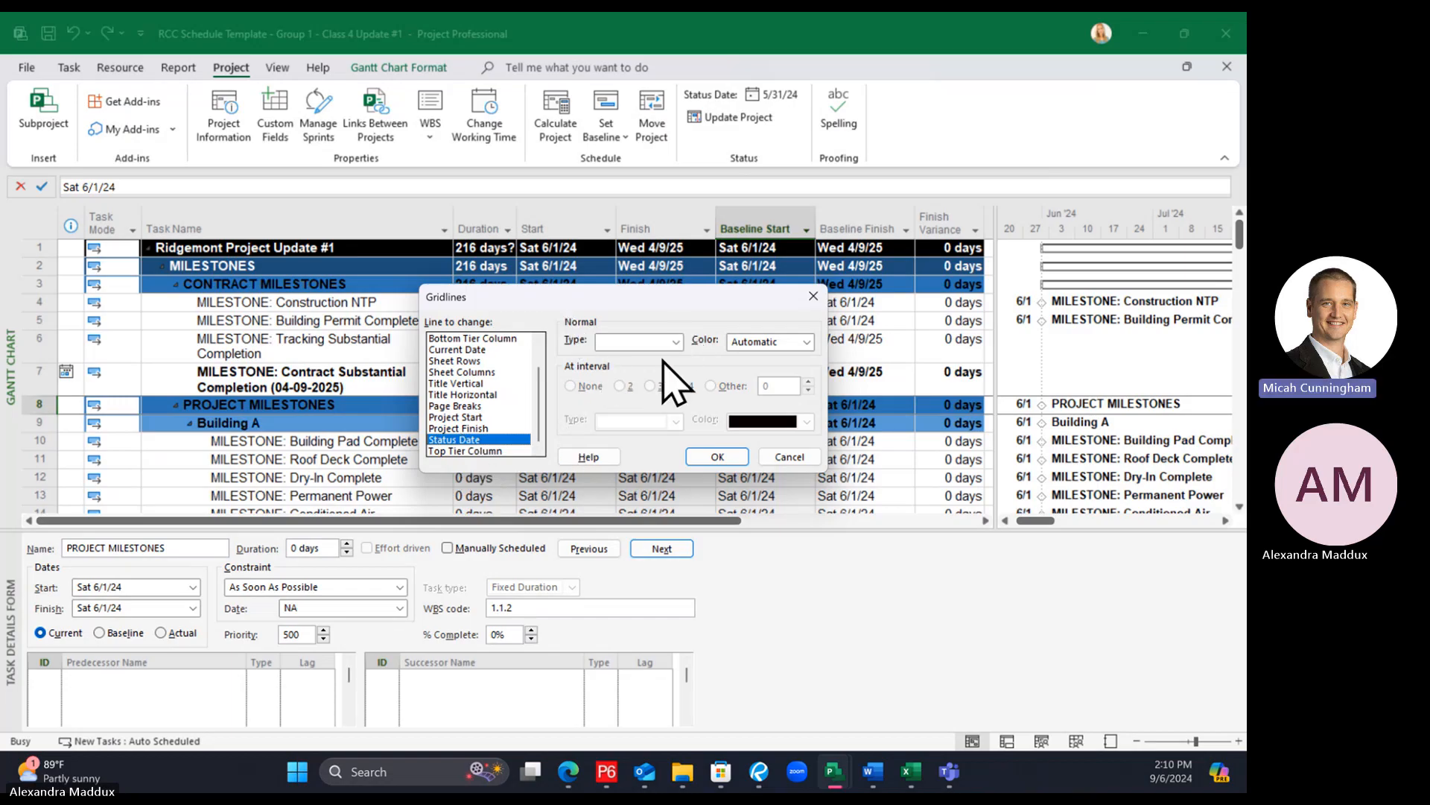
pyautogui.click(656, 341)
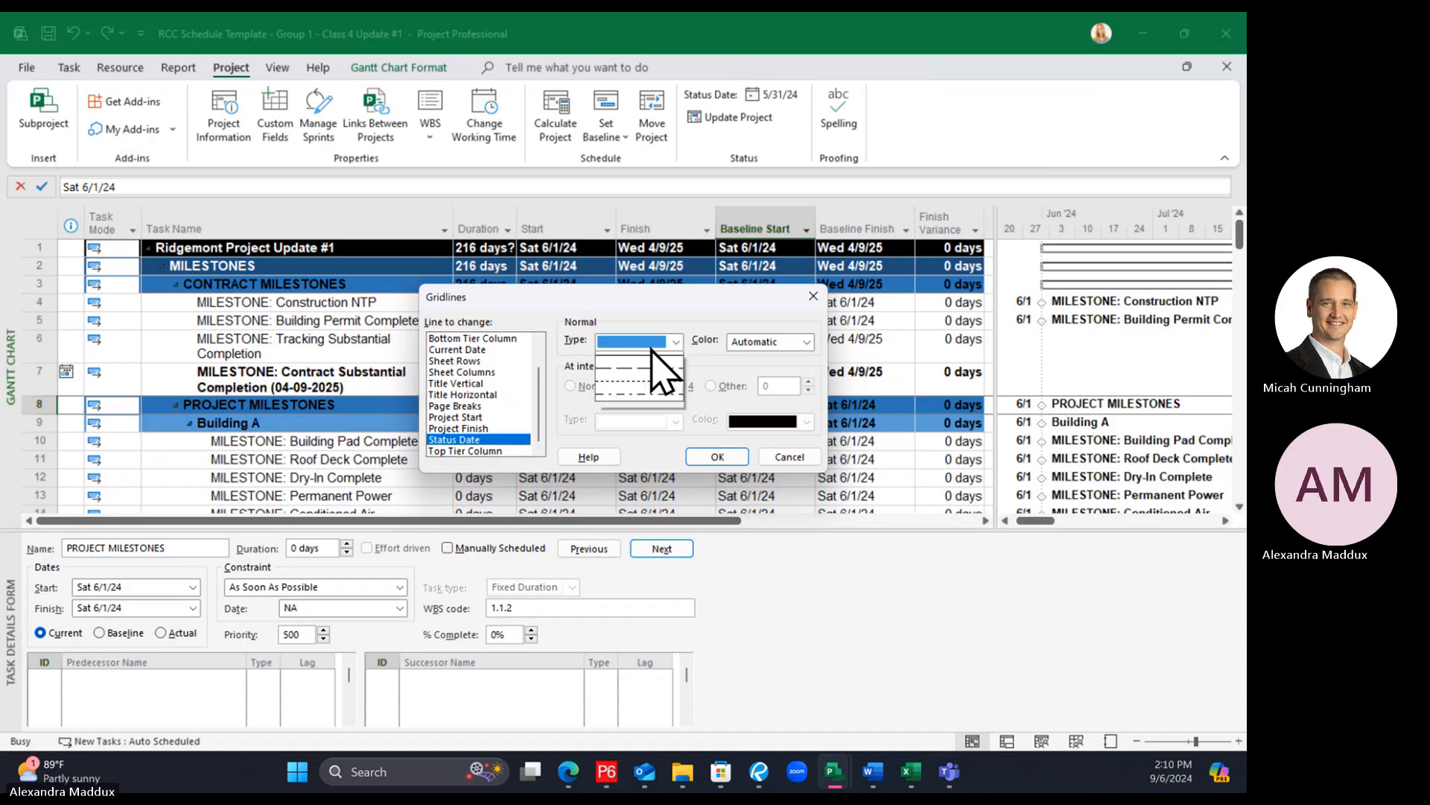
pyautogui.click(652, 395)
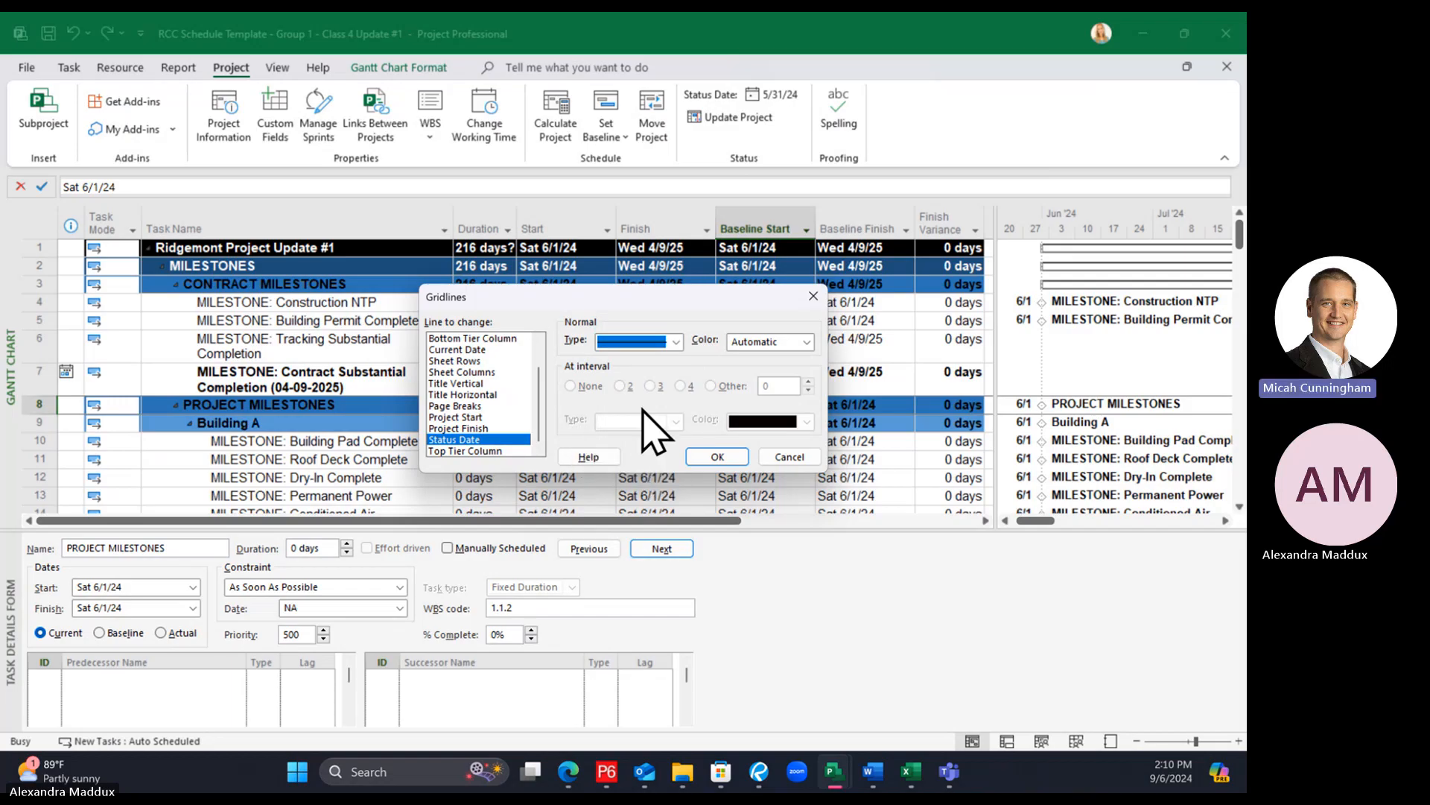
pyautogui.click(703, 460)
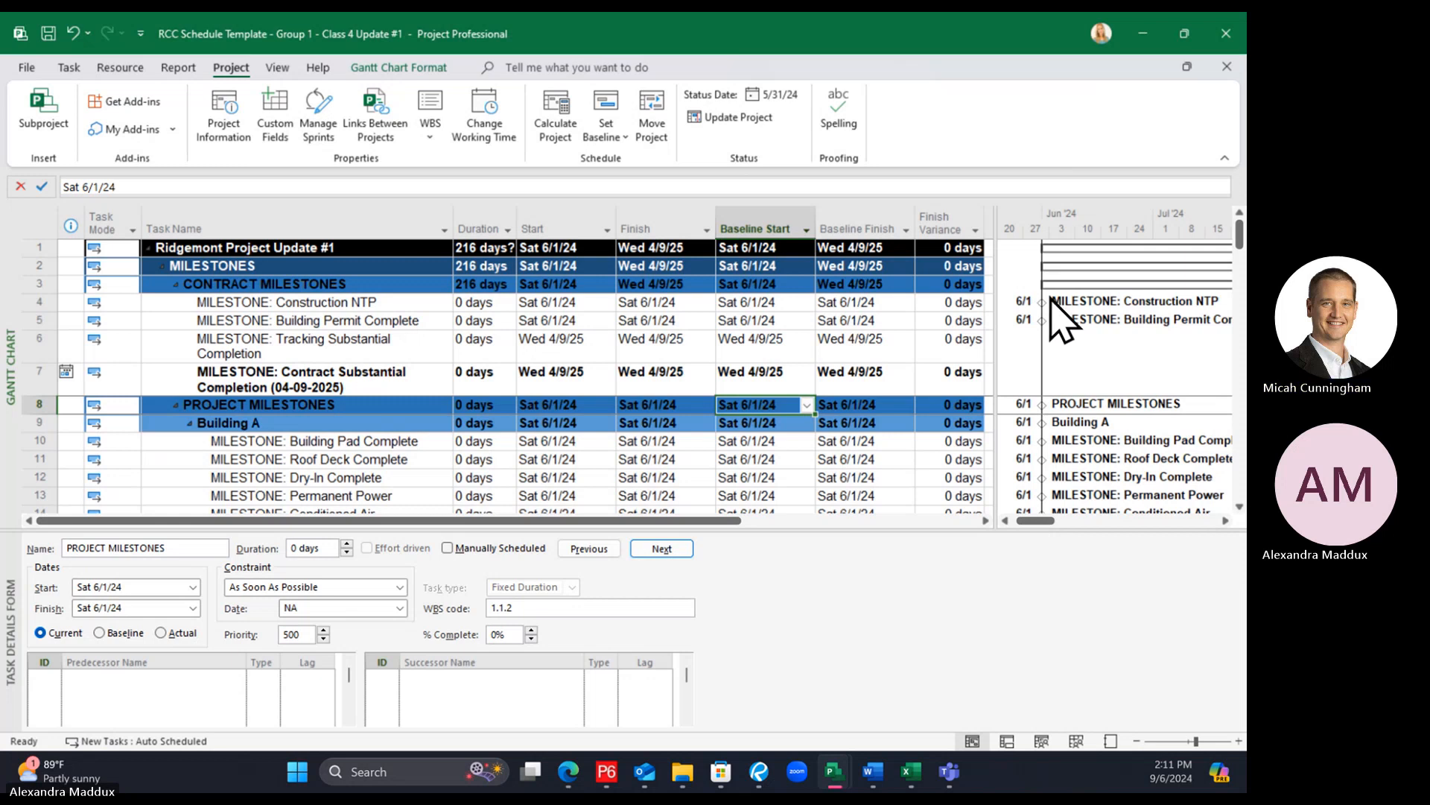
# Reapply the solid line type to the Status Date entry in the Gantt chart's gridline settings
pyautogui.rightClick(1086, 348)
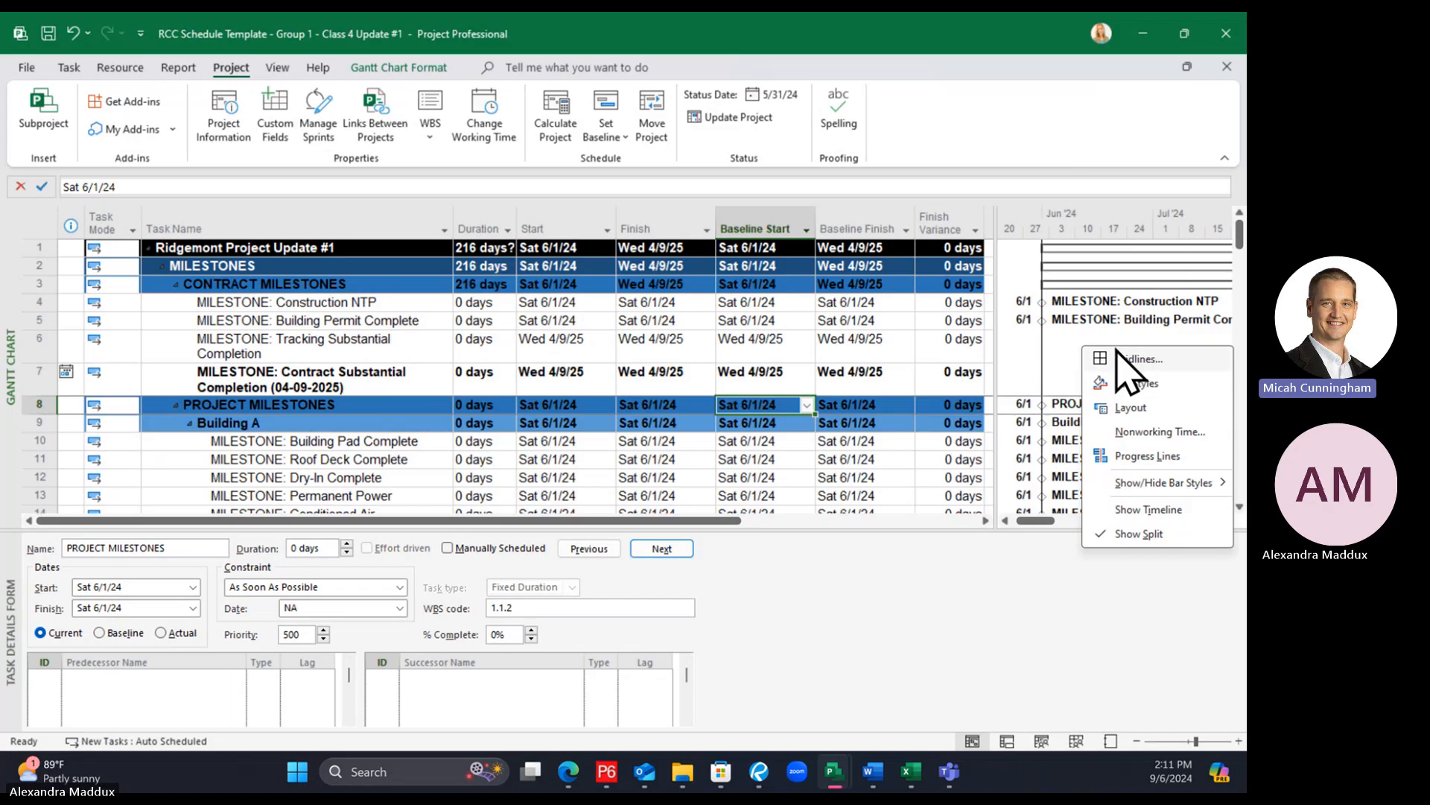
pyautogui.click(1126, 359)
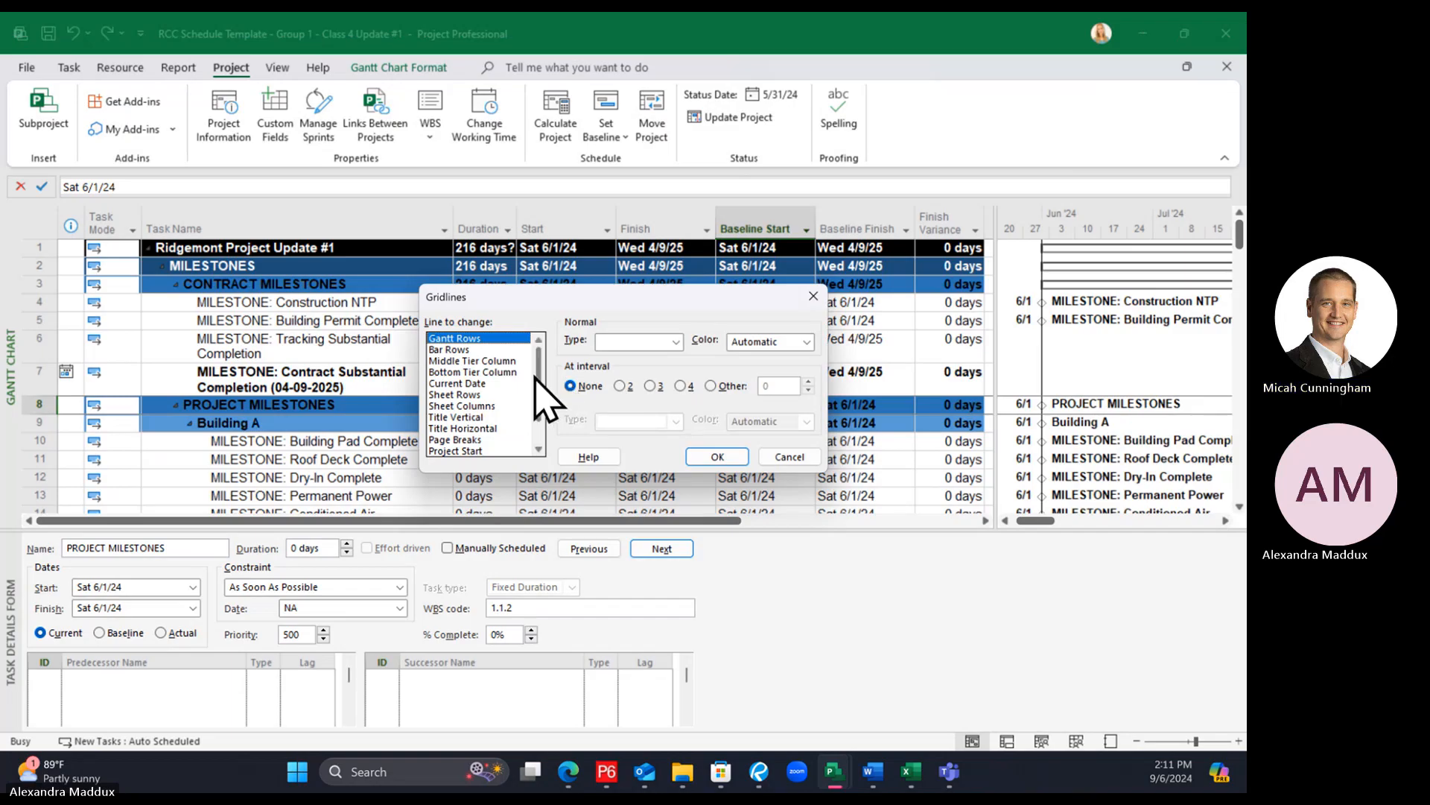
pyautogui.scroll(-1, 479, 390)
pyautogui.click(474, 439)
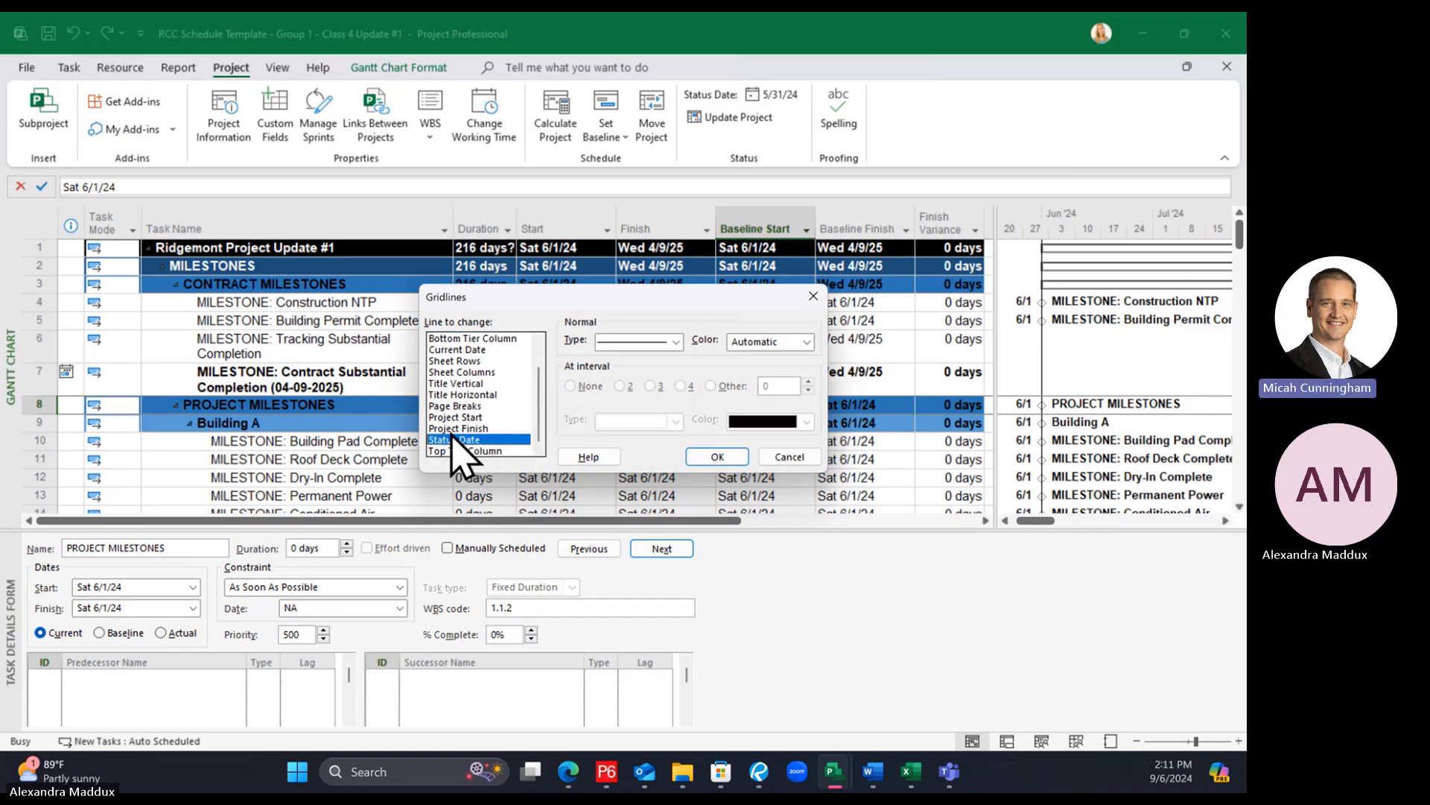
pyautogui.click(672, 344)
pyautogui.click(672, 343)
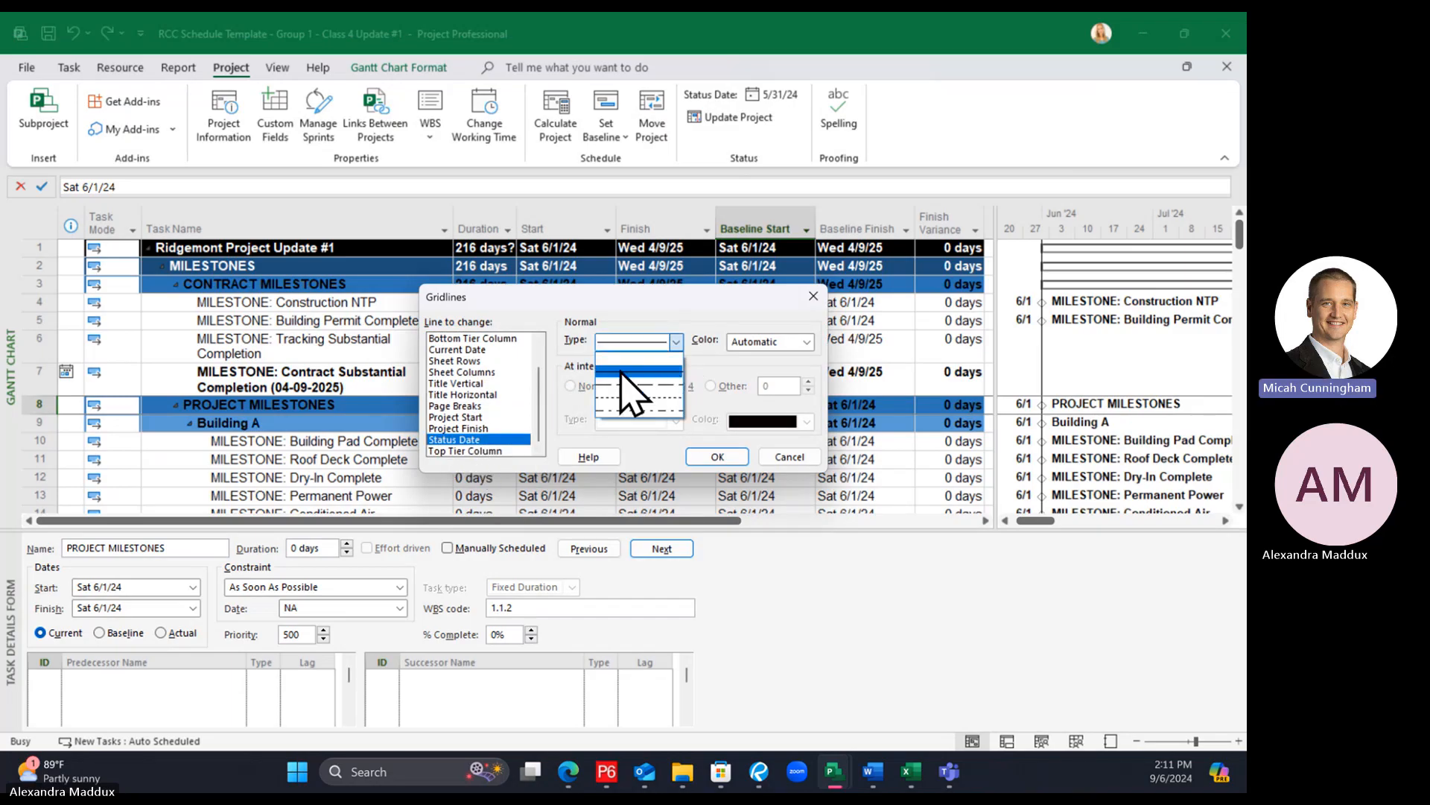
pyautogui.click(622, 371)
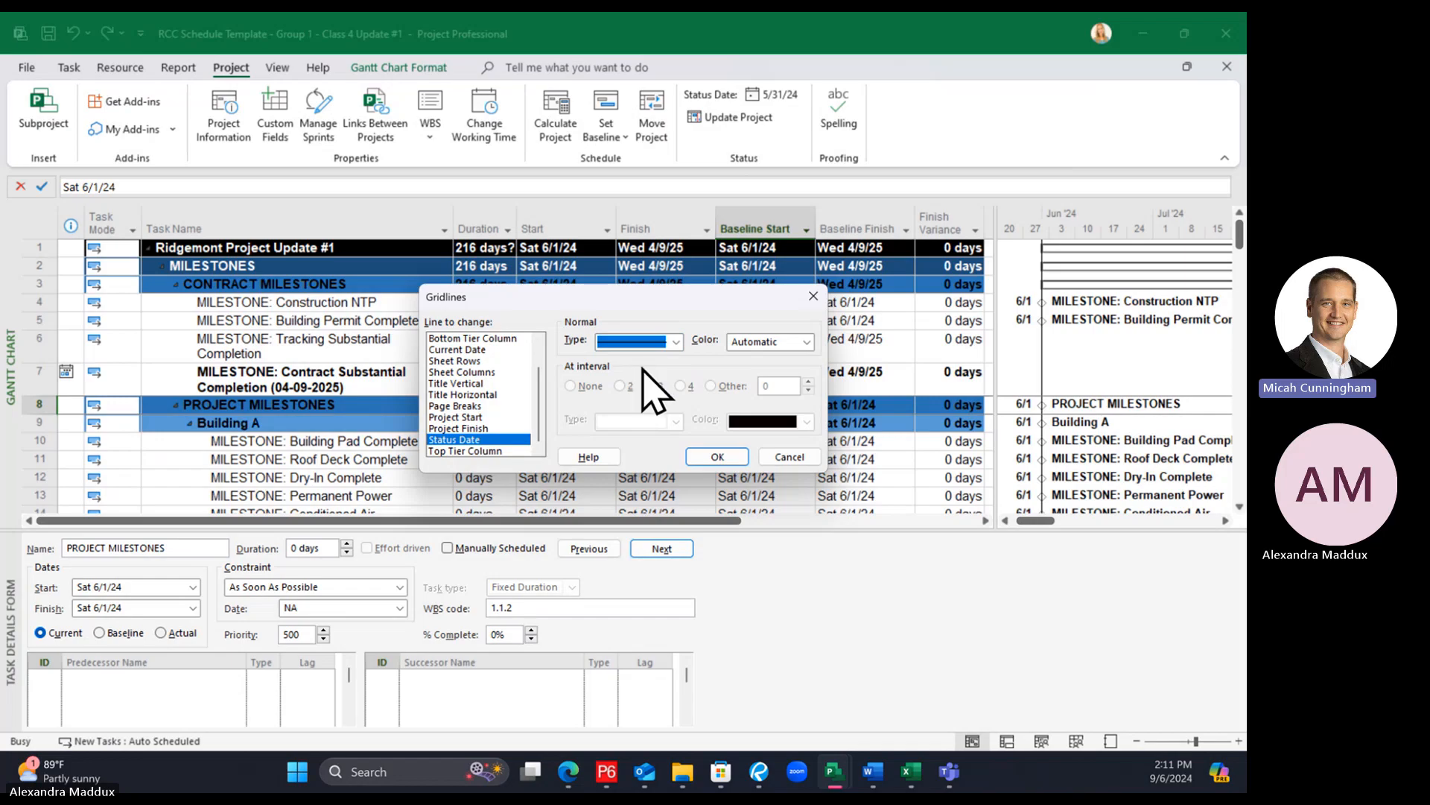
pyautogui.click(700, 456)
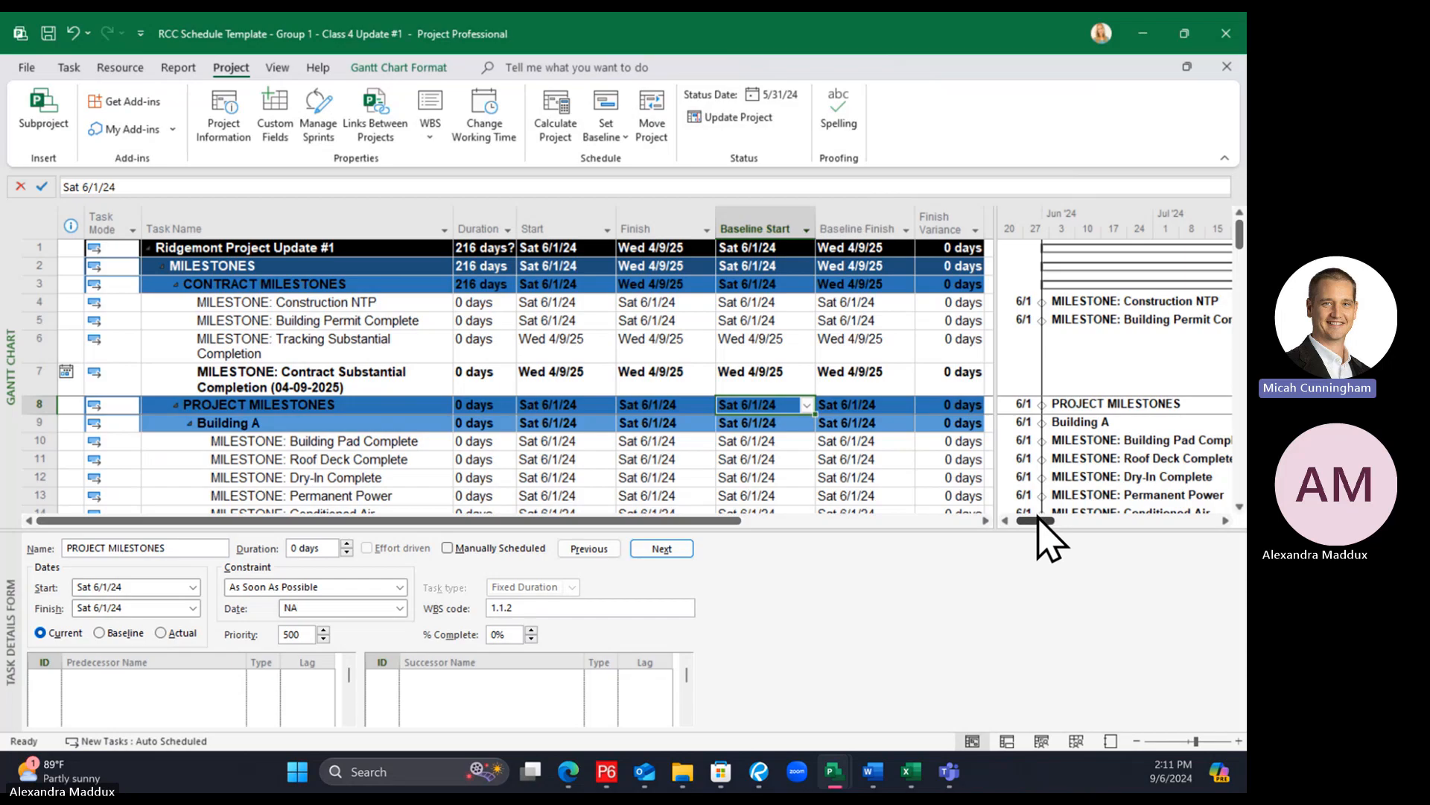
# Locate the current date line on the Gantt chart and set the project's Current Date to 7/1/2024
pyautogui.moveTo(1038, 516); pyautogui.dragTo(1032, 512)
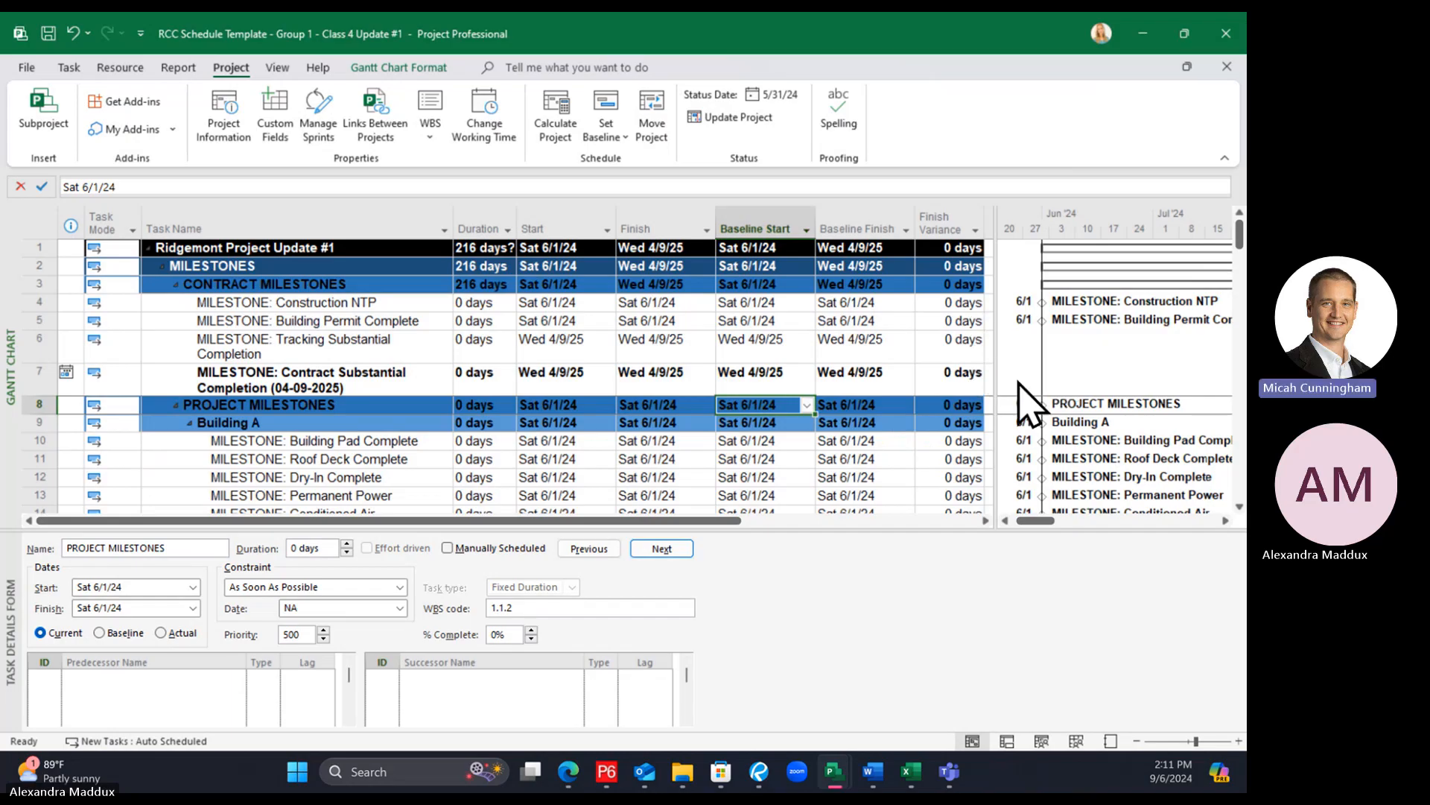
pyautogui.moveTo(1030, 521); pyautogui.dragTo(1081, 521)
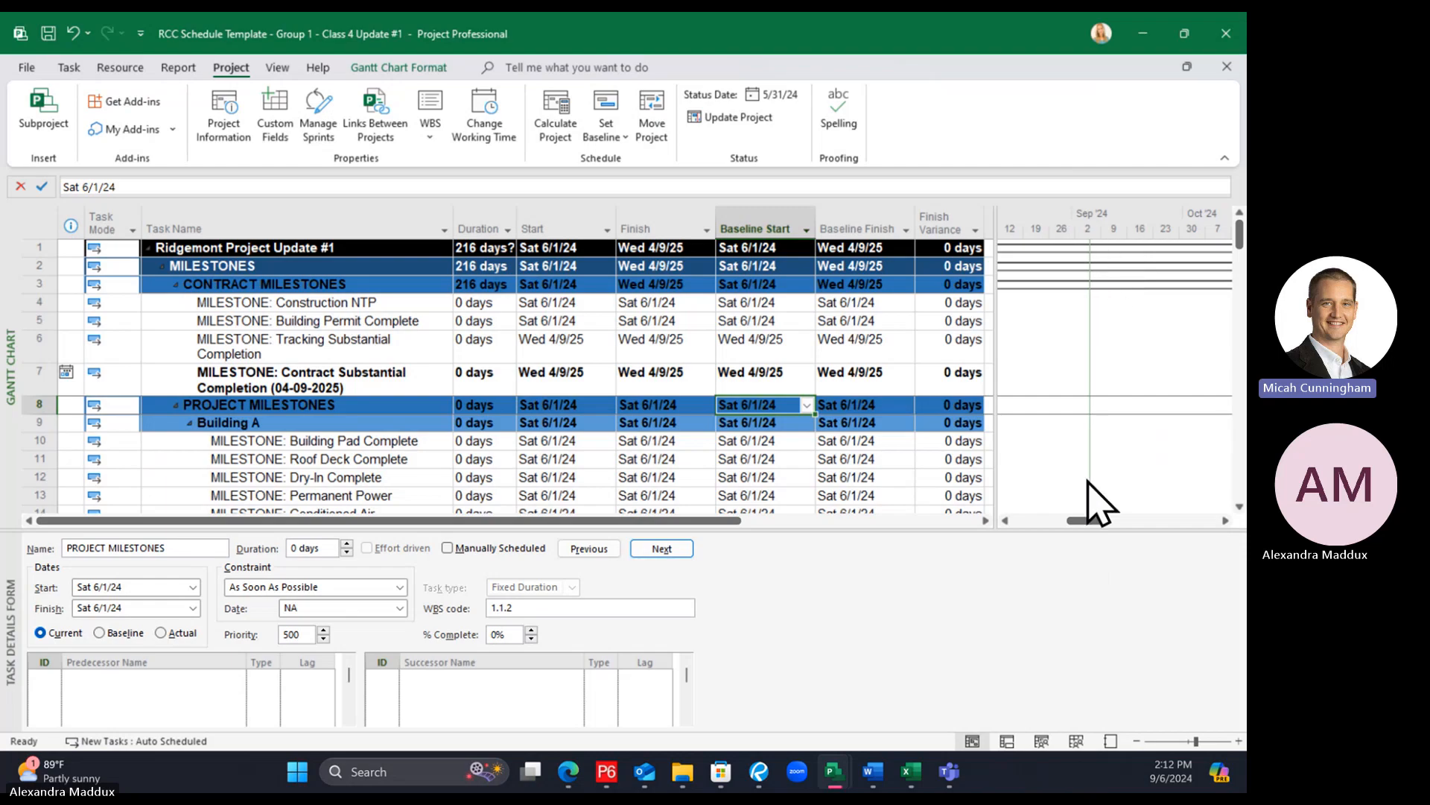
pyautogui.moveTo(1084, 521); pyautogui.dragTo(1035, 521)
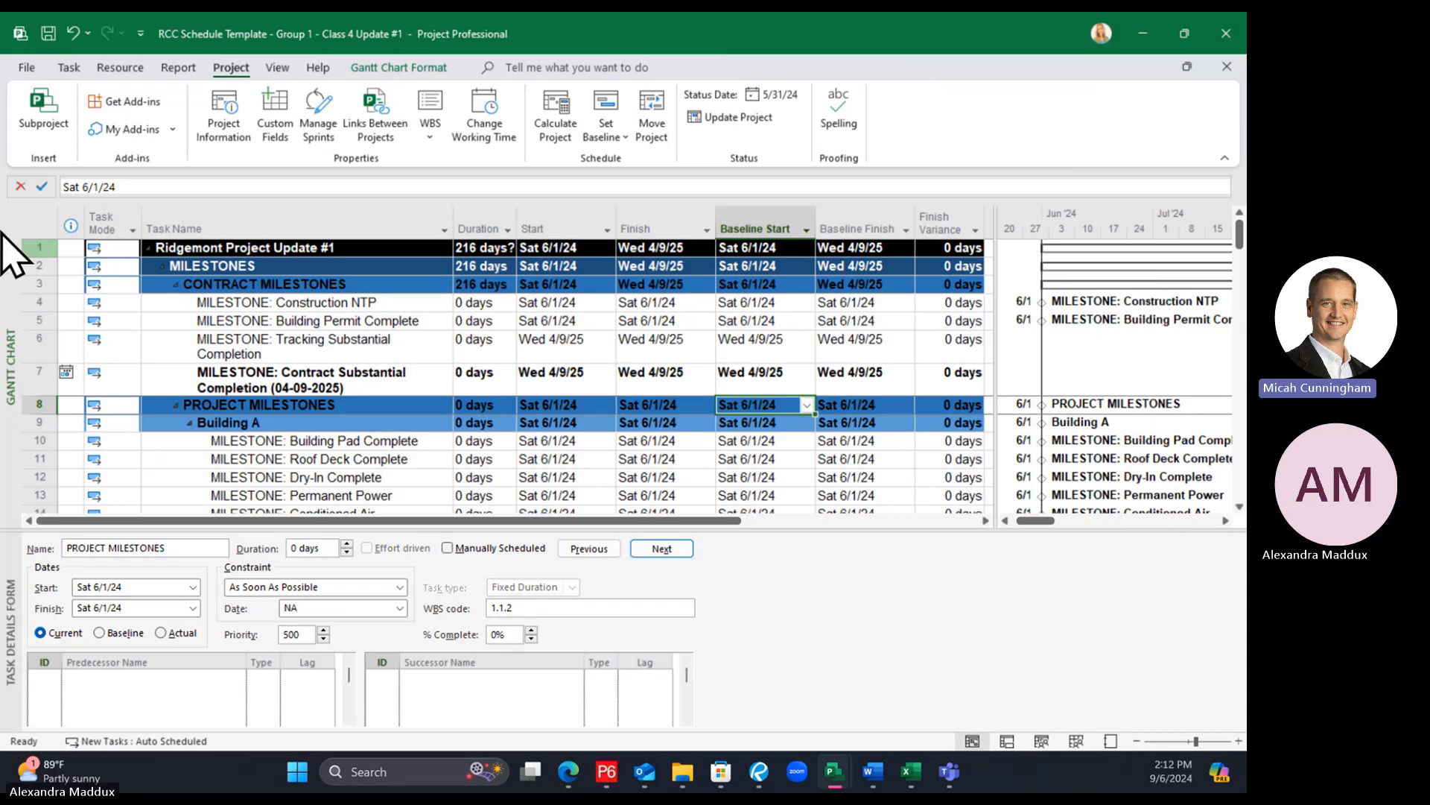
pyautogui.click(29, 67)
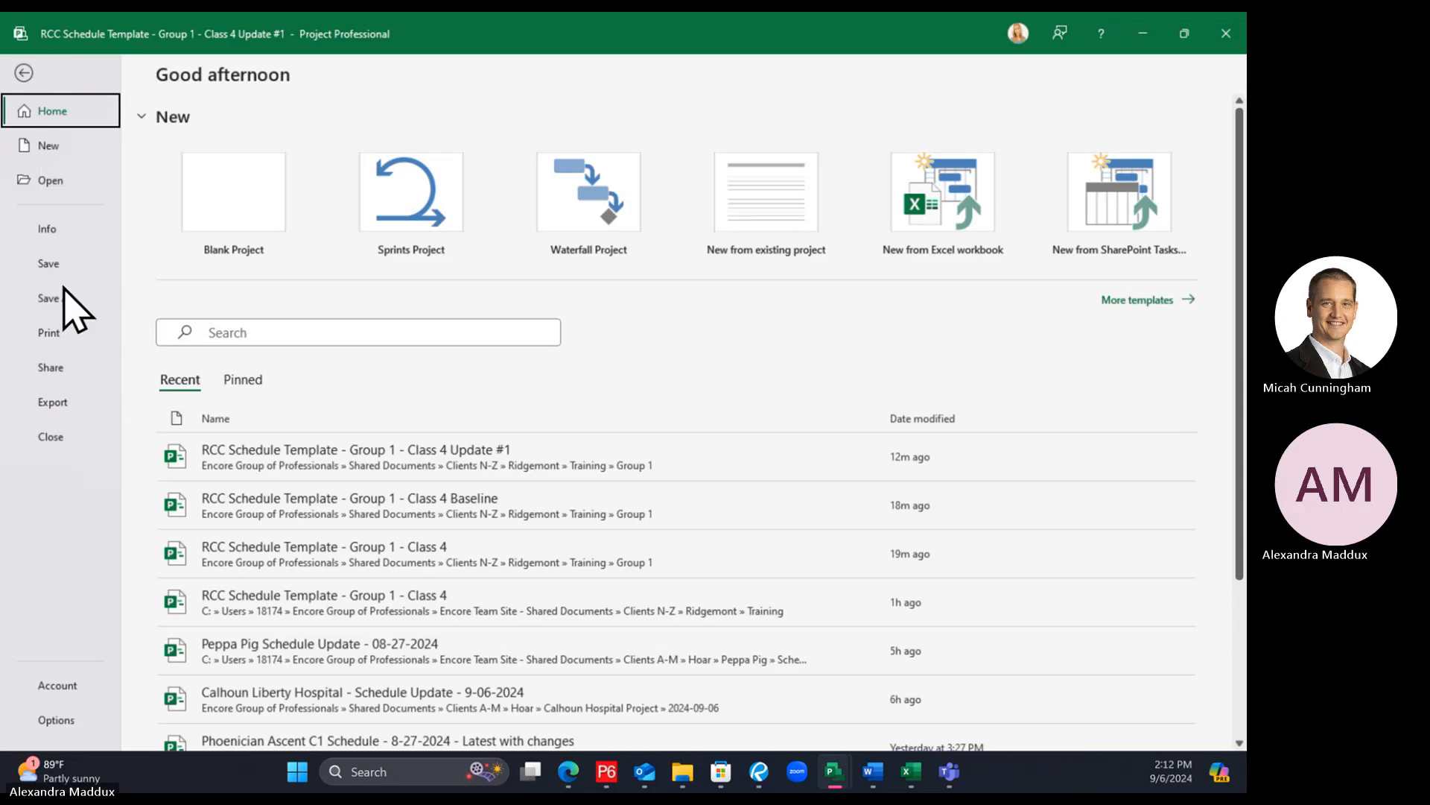
pyautogui.click(39, 237)
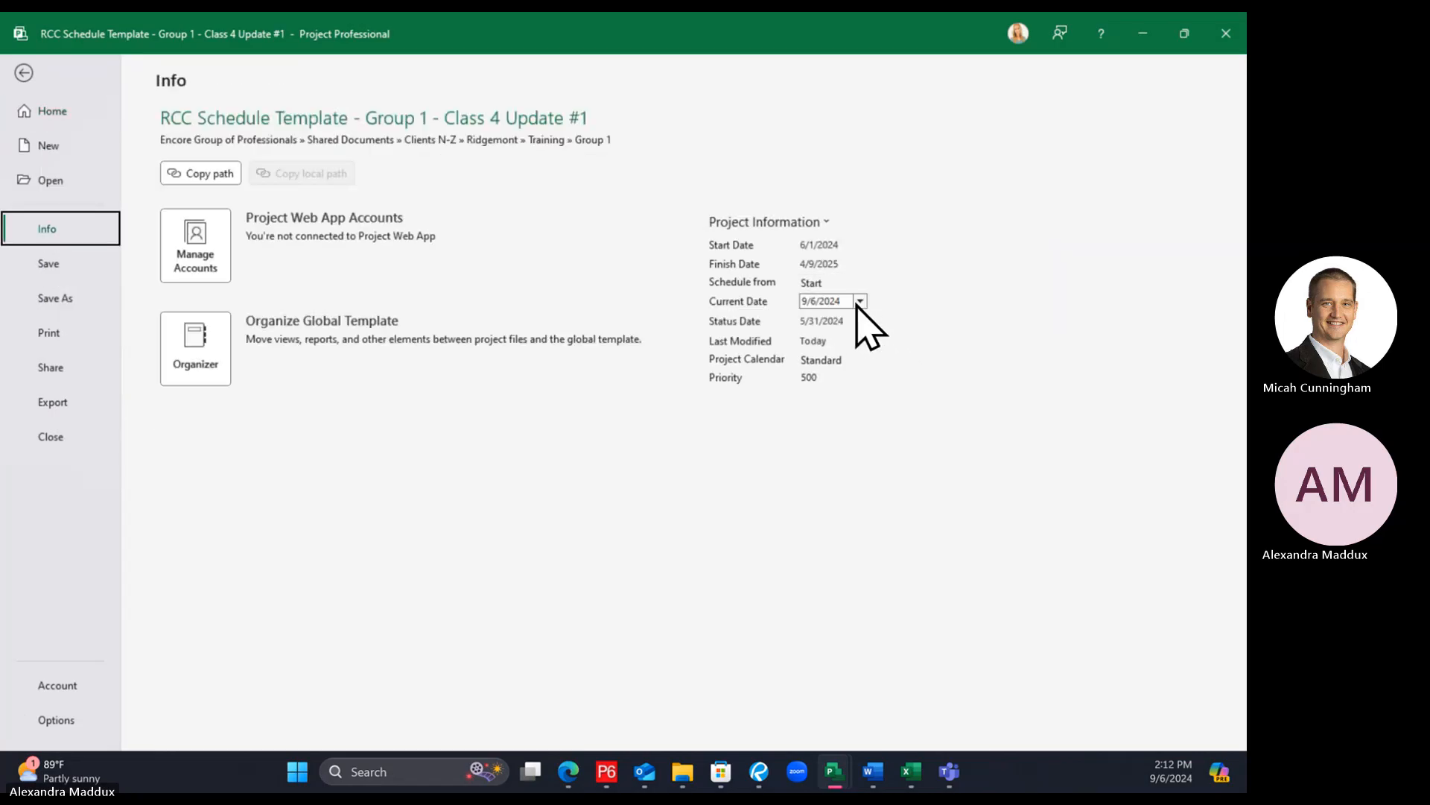
pyautogui.click(856, 301)
pyautogui.click(860, 301)
pyautogui.doubleClick(811, 319)
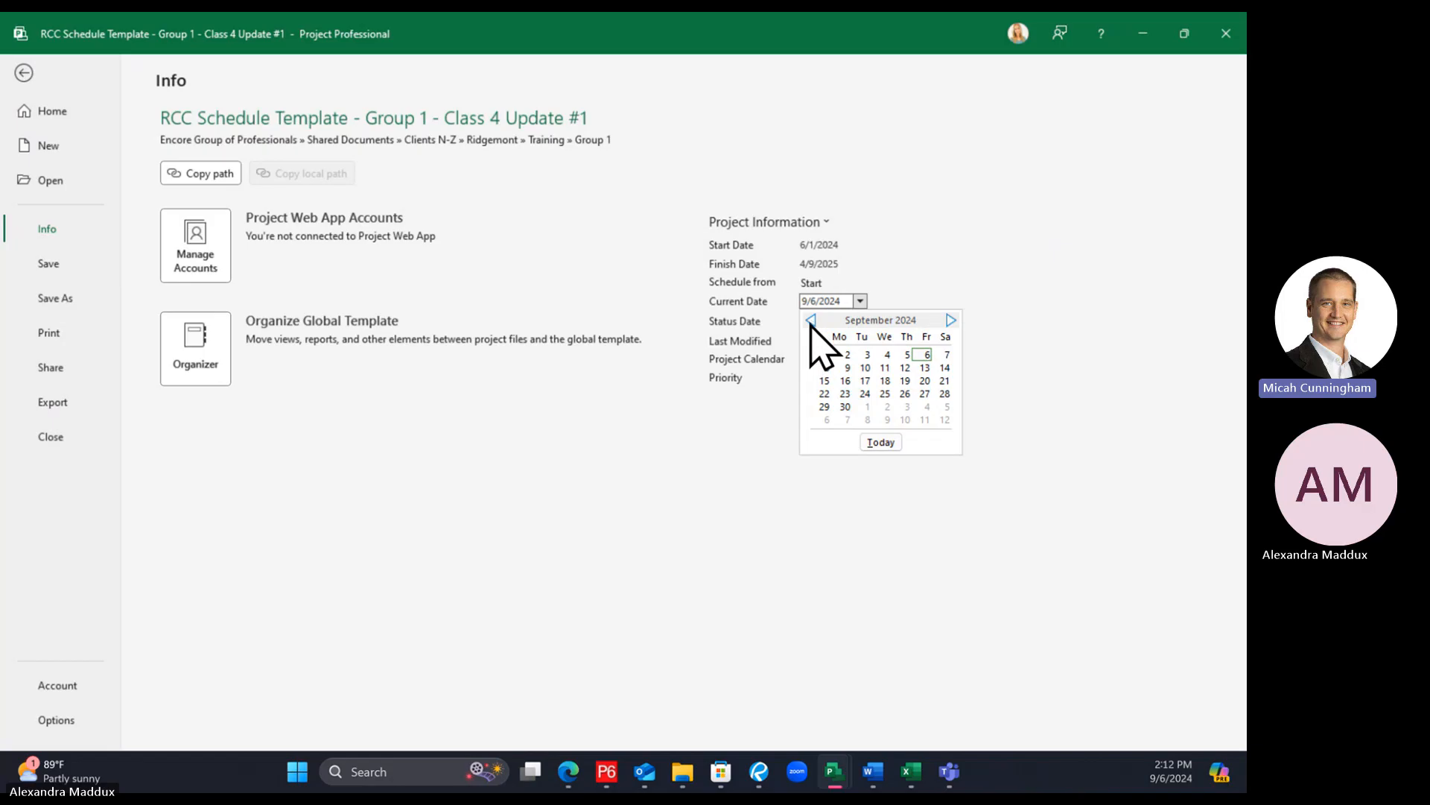
pyautogui.click(812, 320)
pyautogui.click(951, 320)
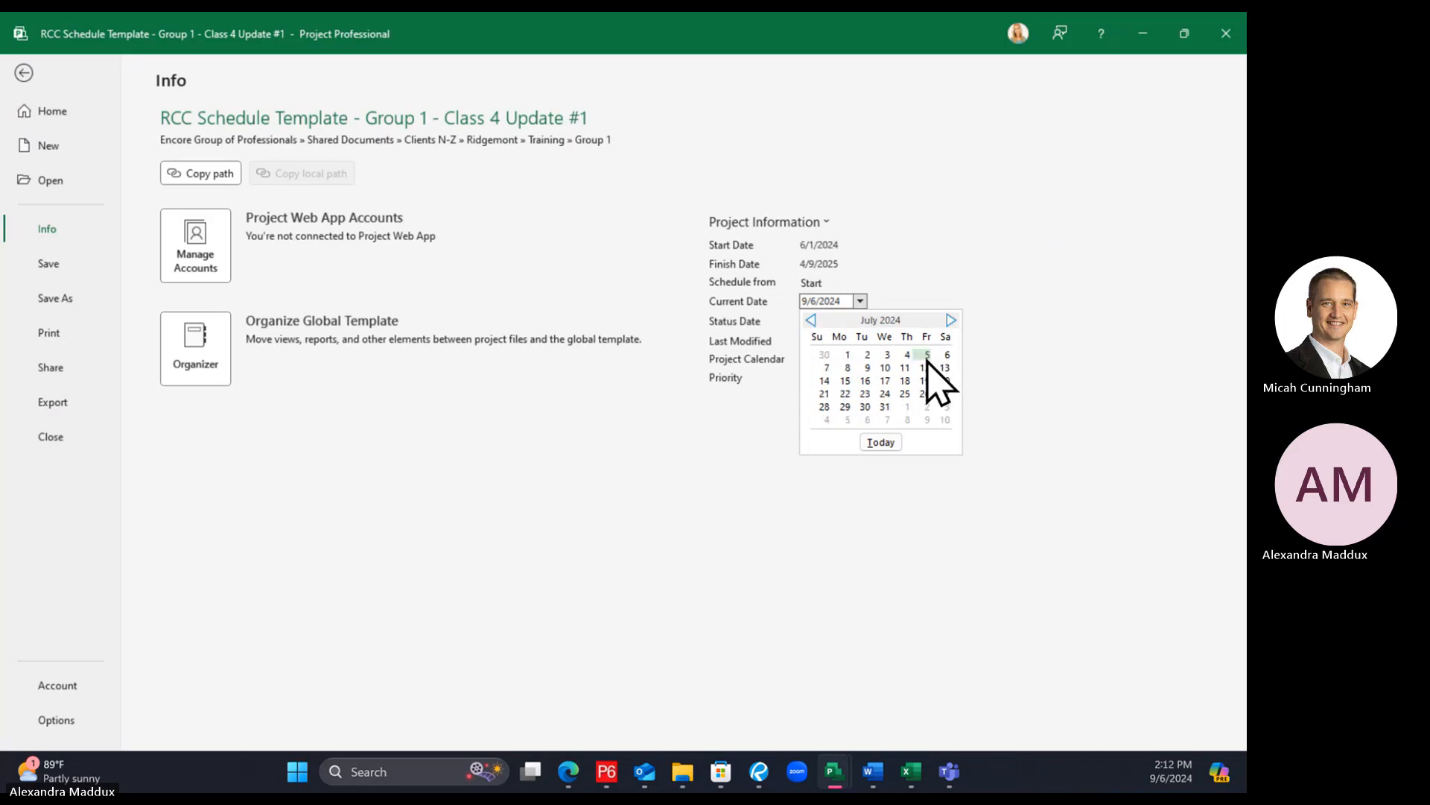
pyautogui.click(848, 355)
pyautogui.click(24, 73)
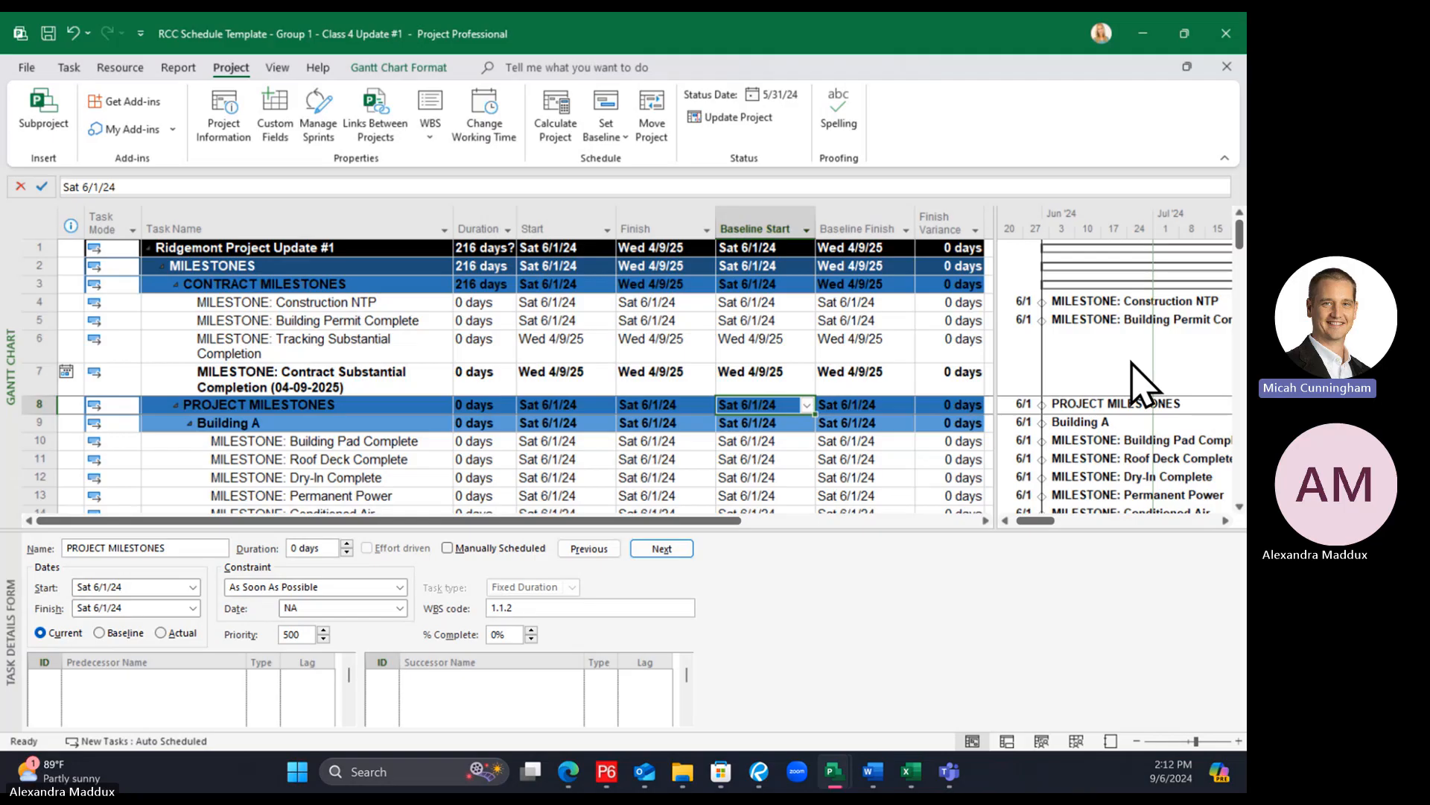
# Check the Current Date entry in the project information
pyautogui.click(26, 67)
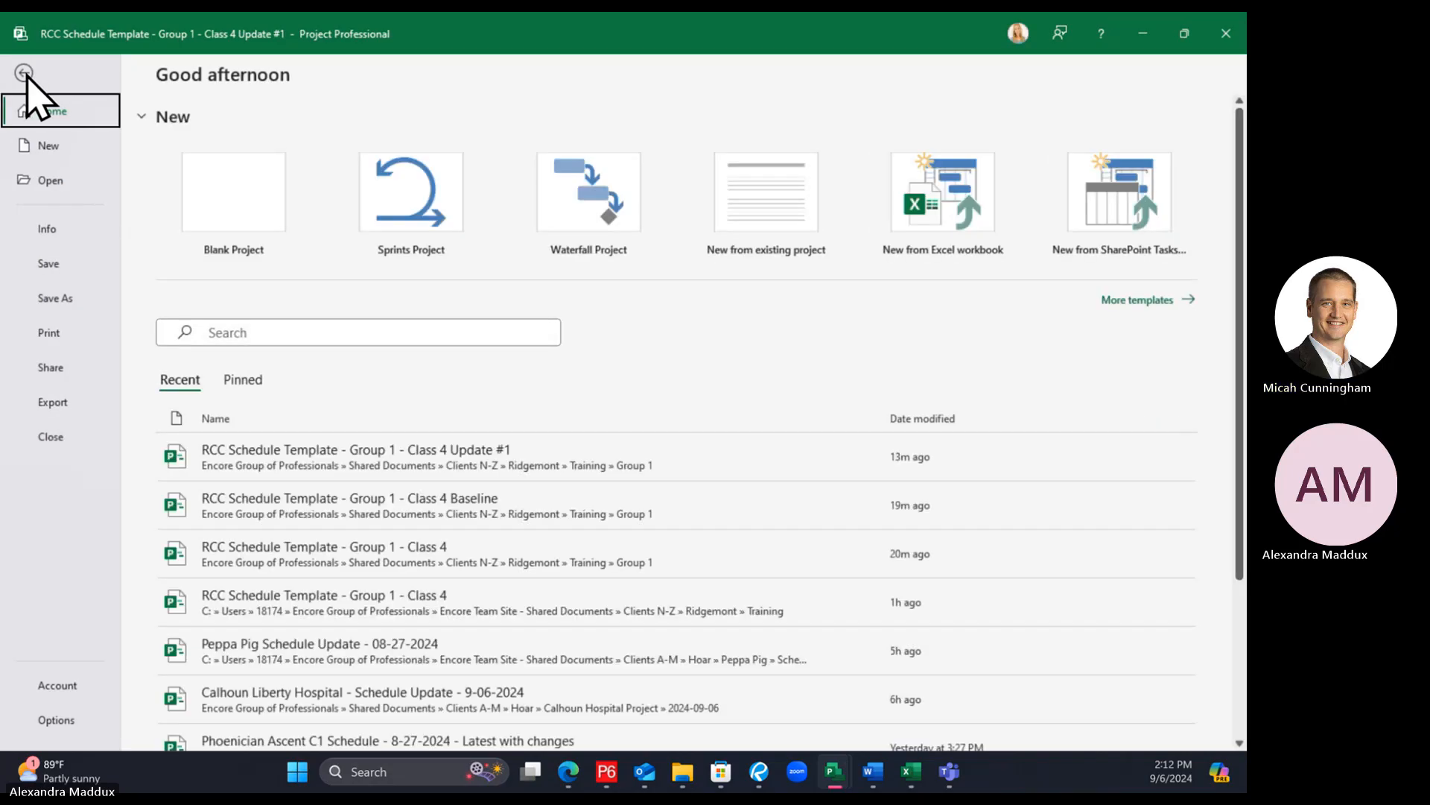
pyautogui.click(49, 235)
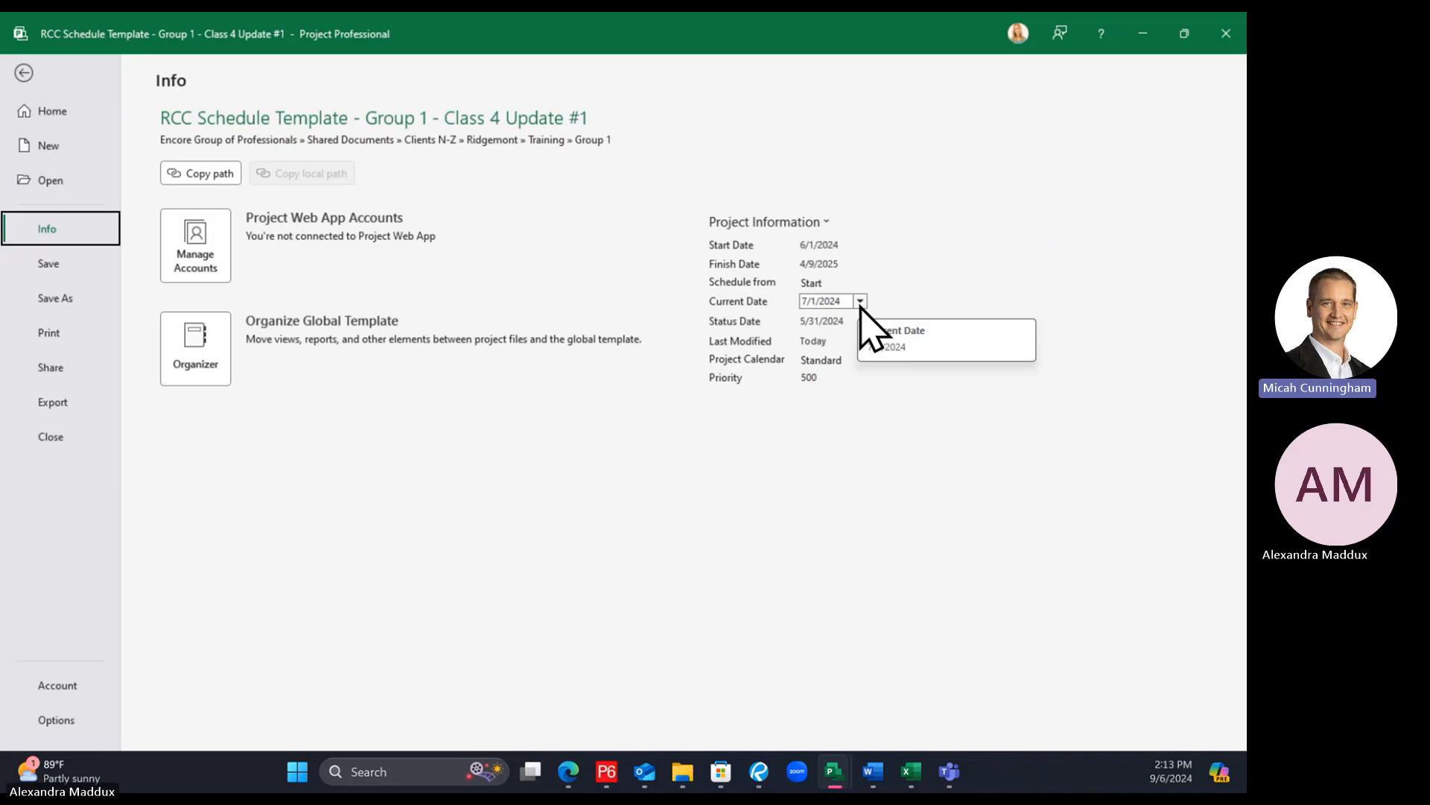
pyautogui.click(24, 74)
# Hide the Task Mode column in the task table and select the Finish cell of PROJECT MILESTONES
pyautogui.rightClick(105, 222)
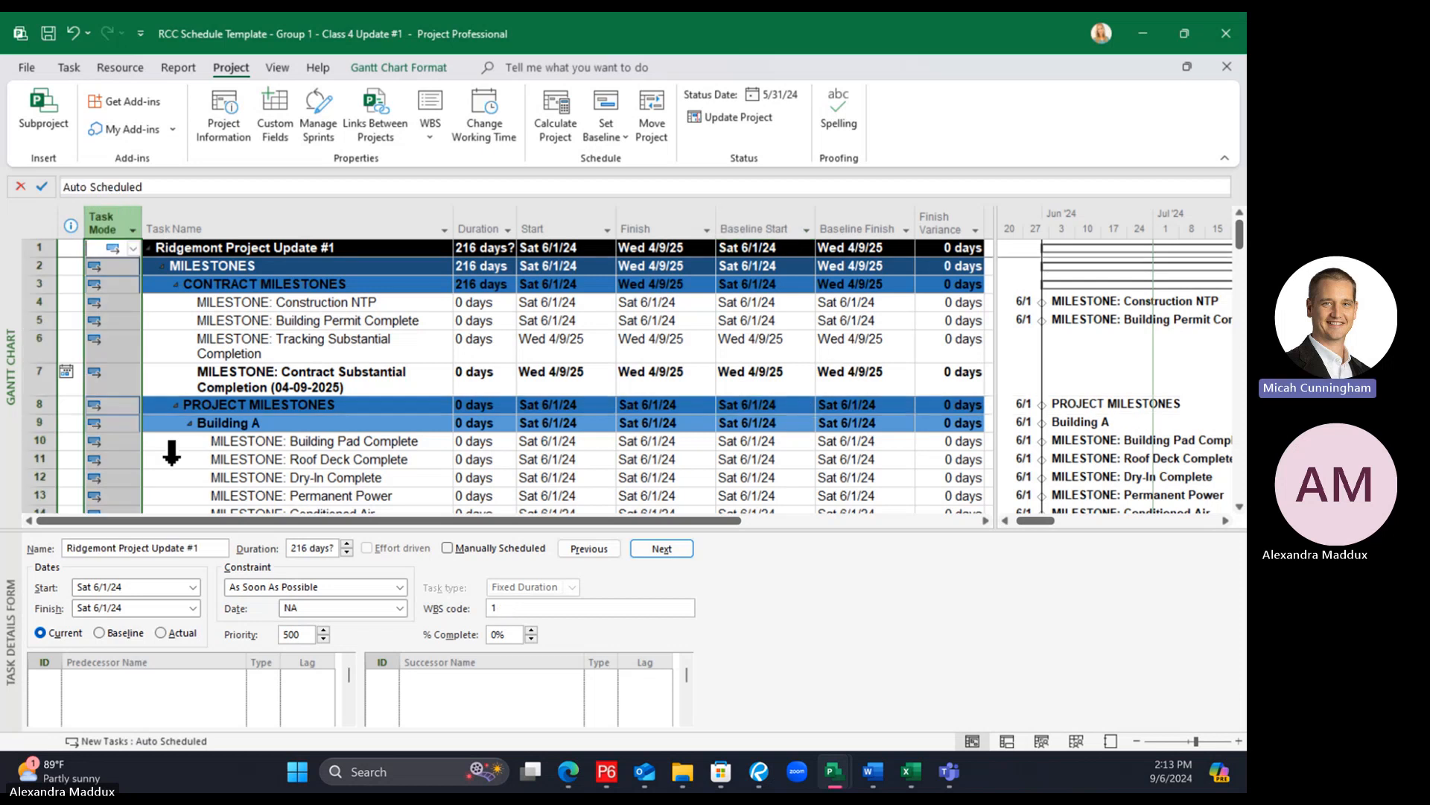
pyautogui.click(178, 382)
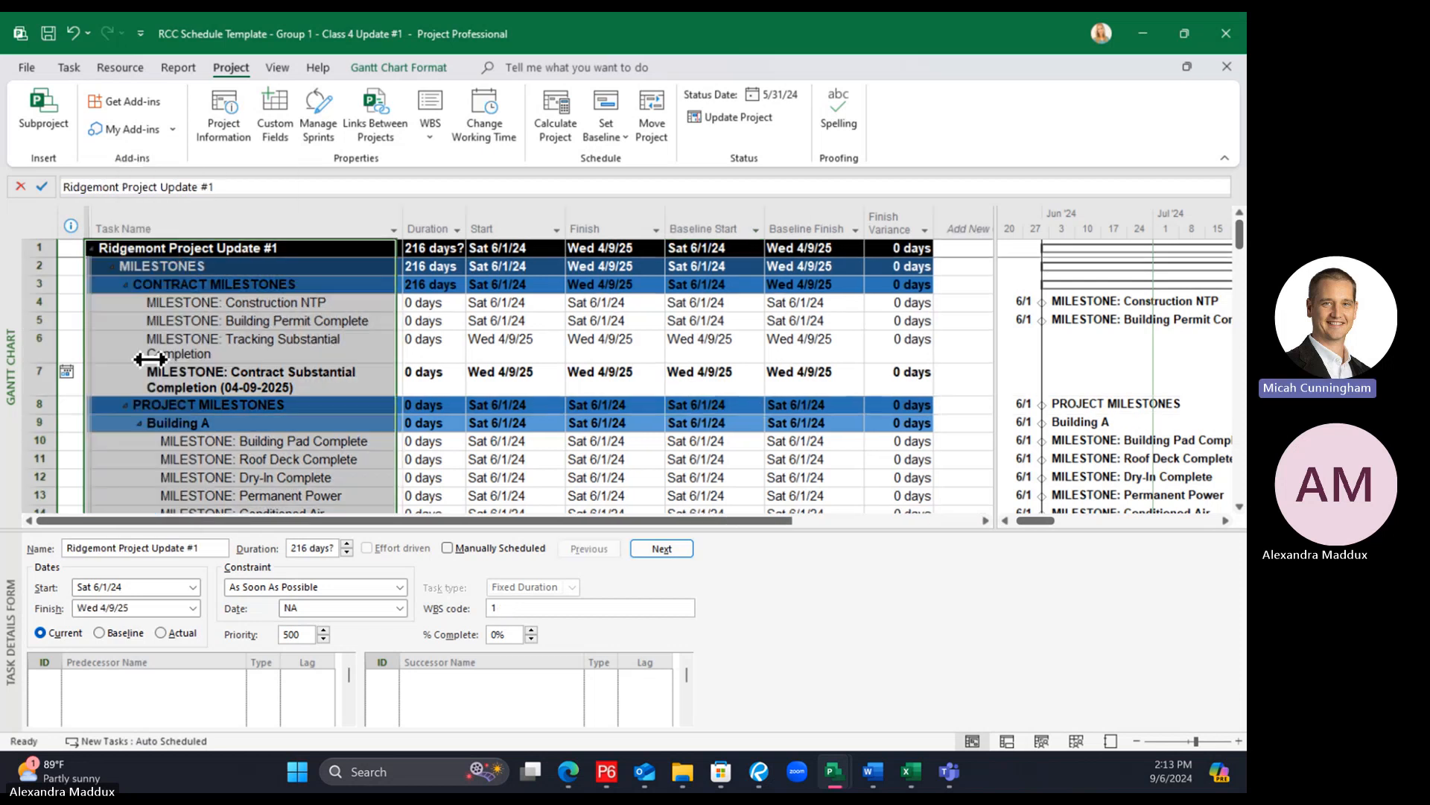
pyautogui.click(520, 345)
pyautogui.click(653, 406)
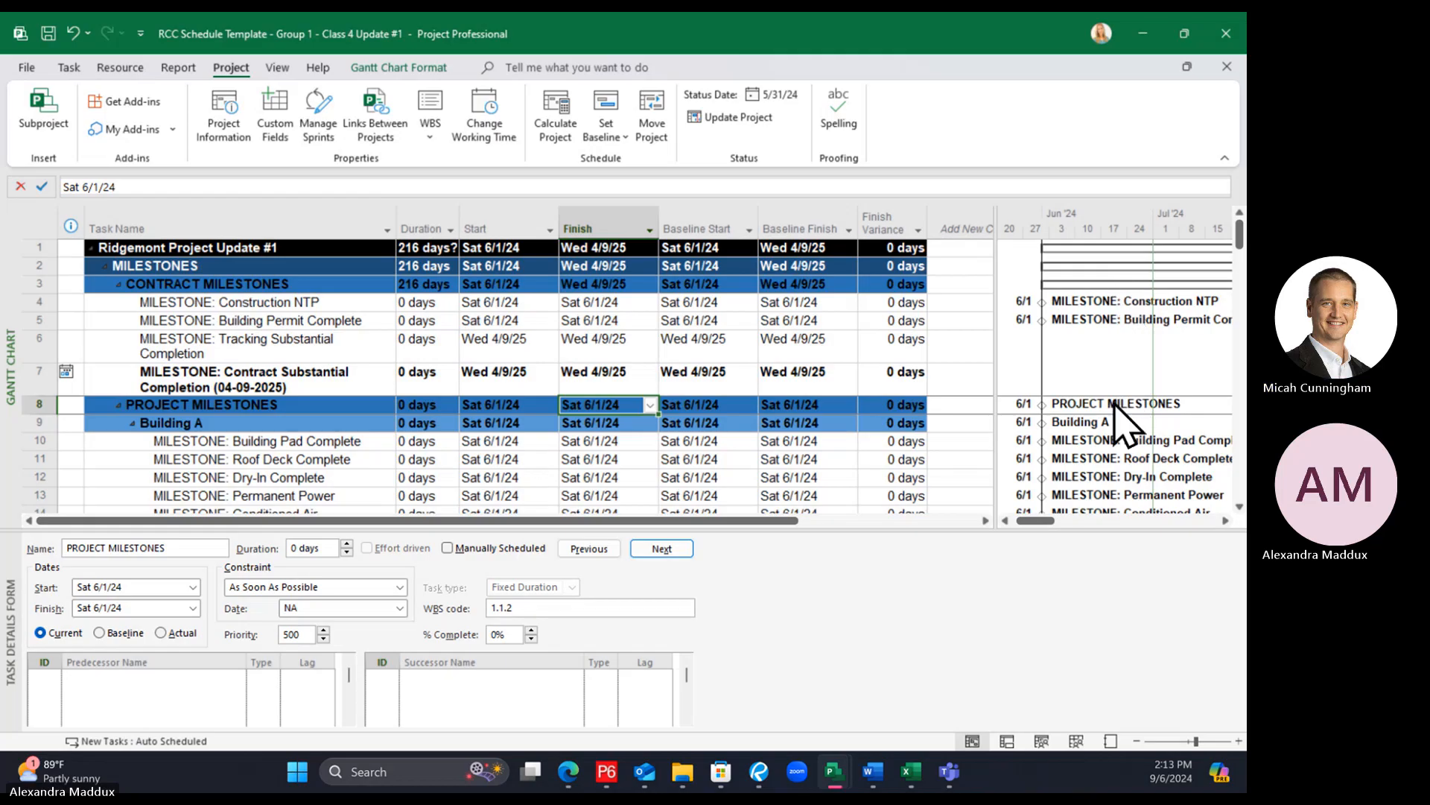
# Widen the Gantt chart area and examine the procurement and construction bars against the status date and current date lines
pyautogui.moveTo(994, 458); pyautogui.dragTo(937, 457)
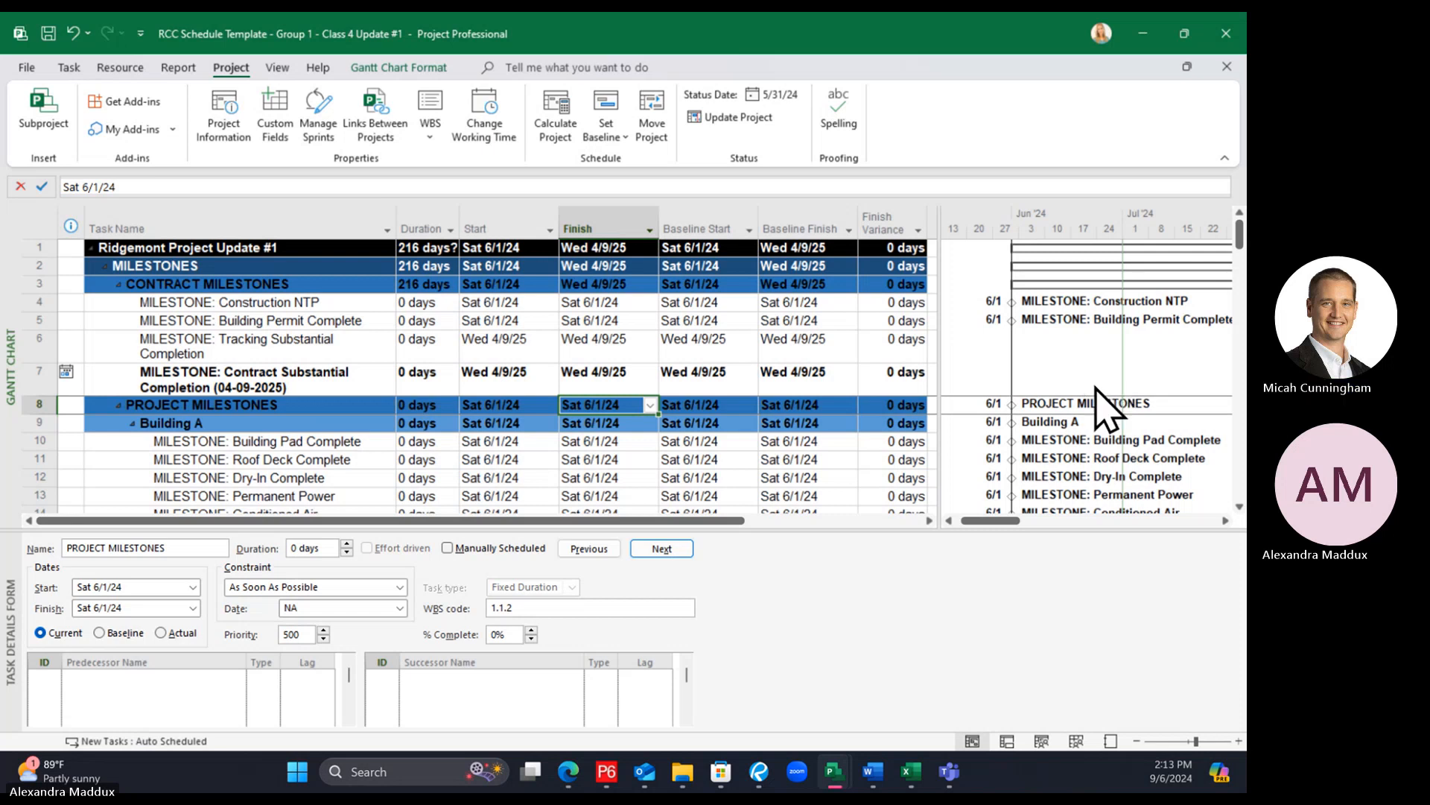
pyautogui.scroll(-15, 1096, 400)
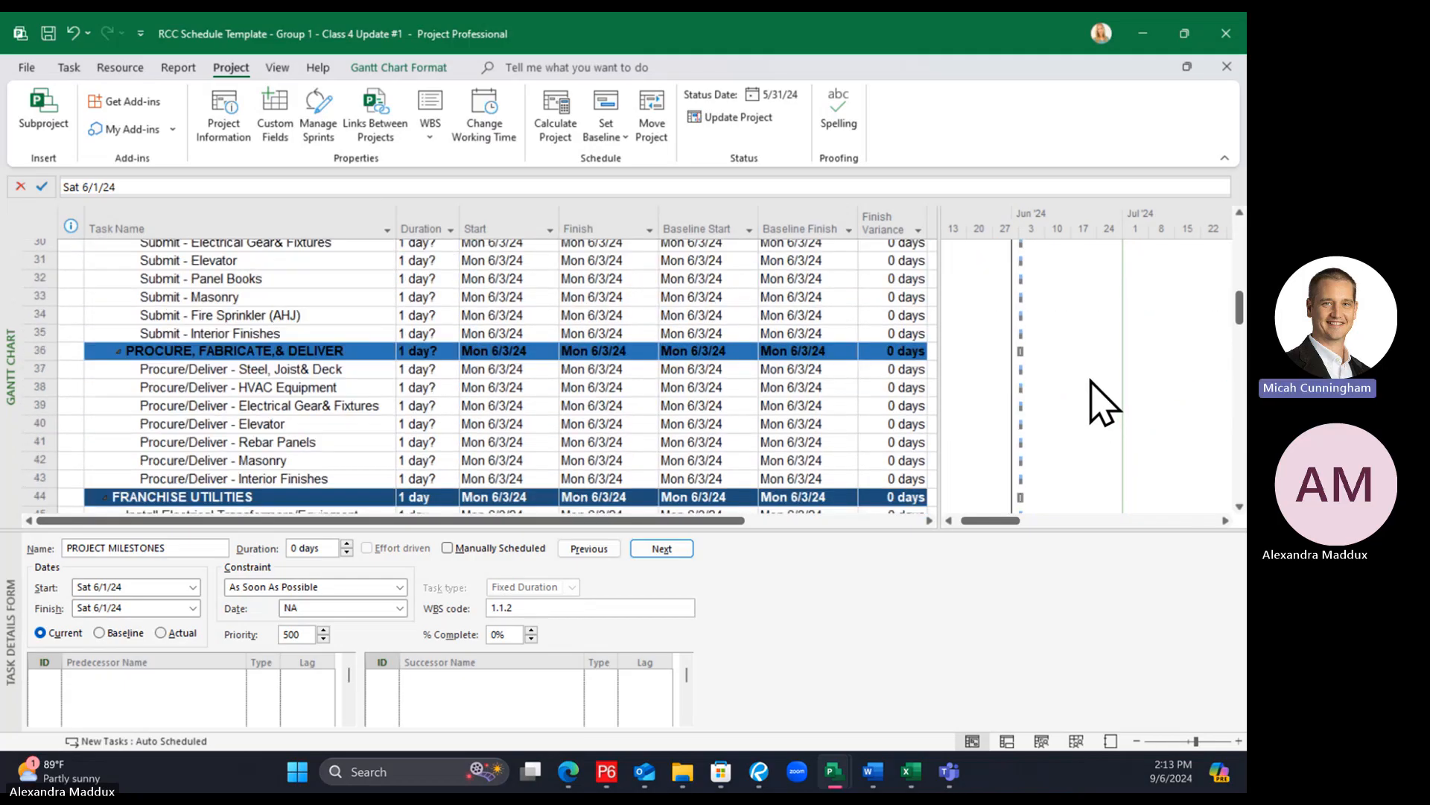
pyautogui.scroll(1, 1095, 401)
pyautogui.scroll(-2, 1095, 400)
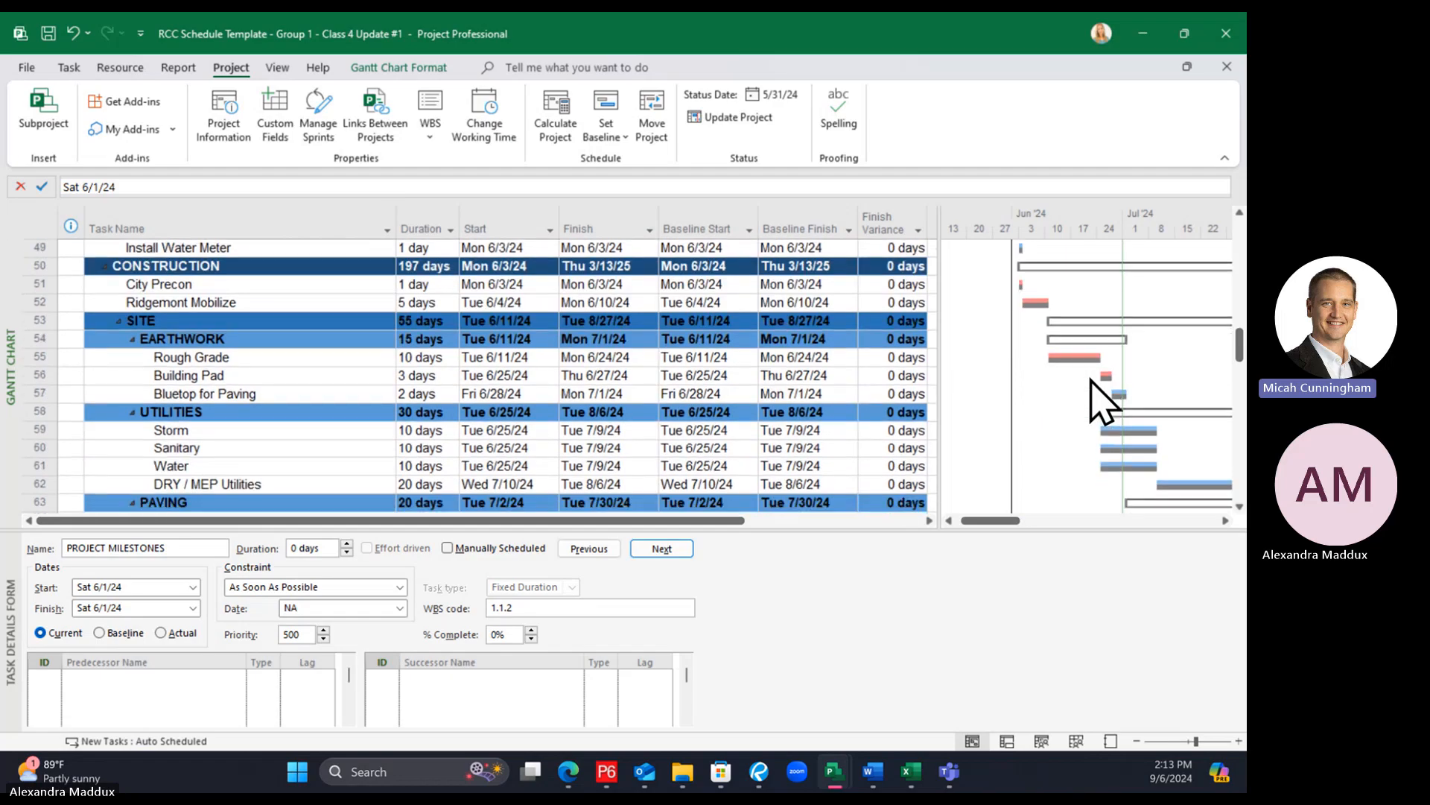
pyautogui.click(345, 250)
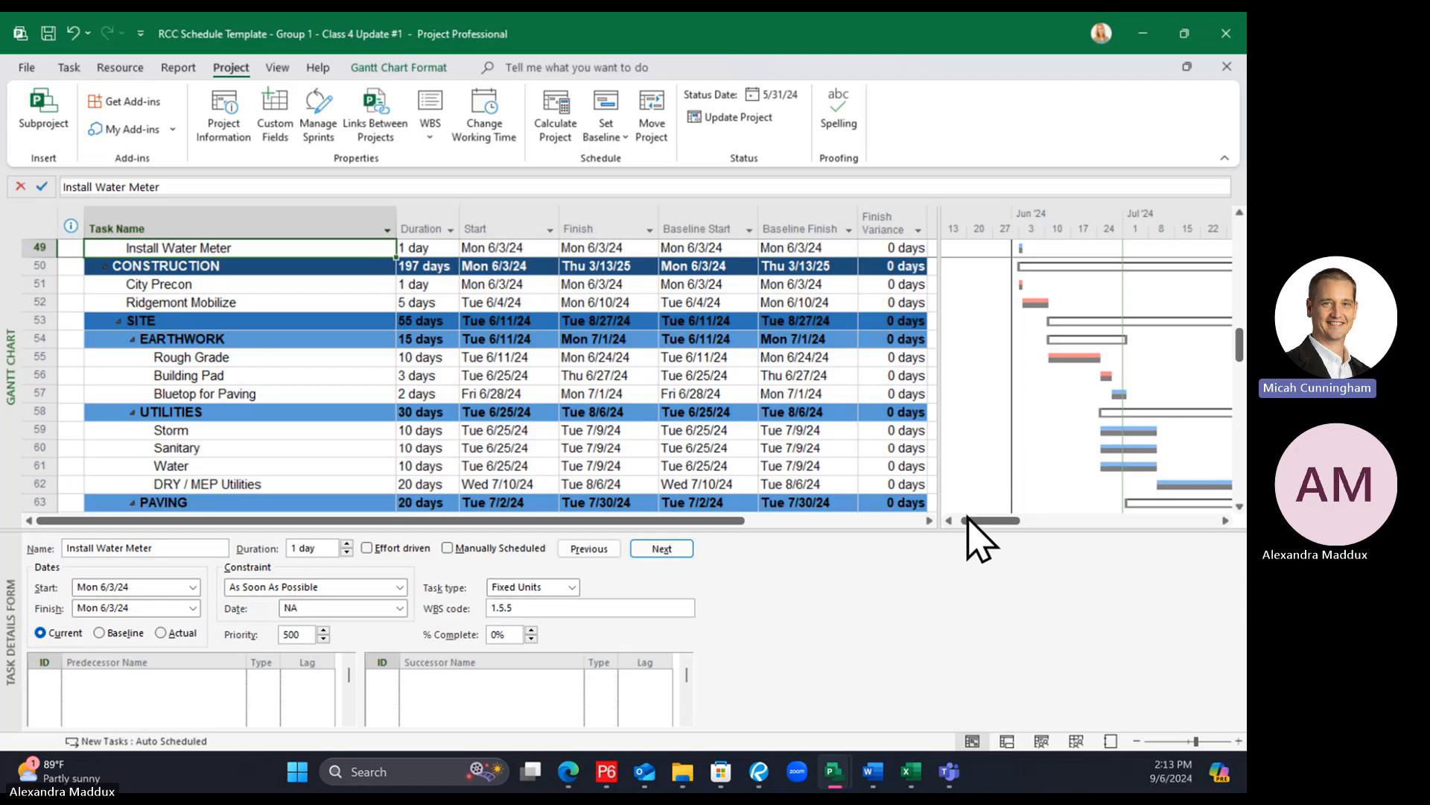
pyautogui.moveTo(980, 532); pyautogui.dragTo(985, 577)
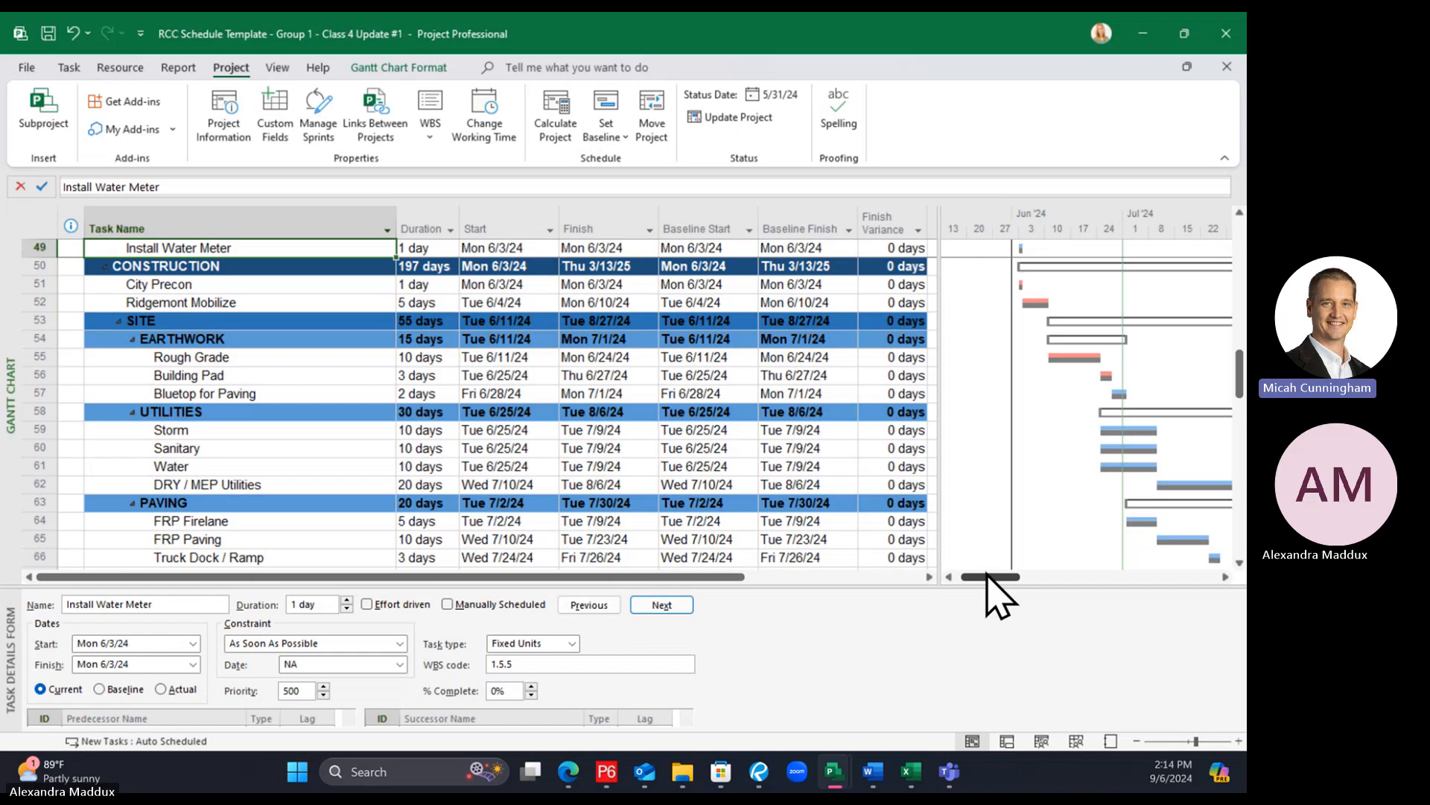
pyautogui.moveTo(975, 584); pyautogui.dragTo(964, 524)
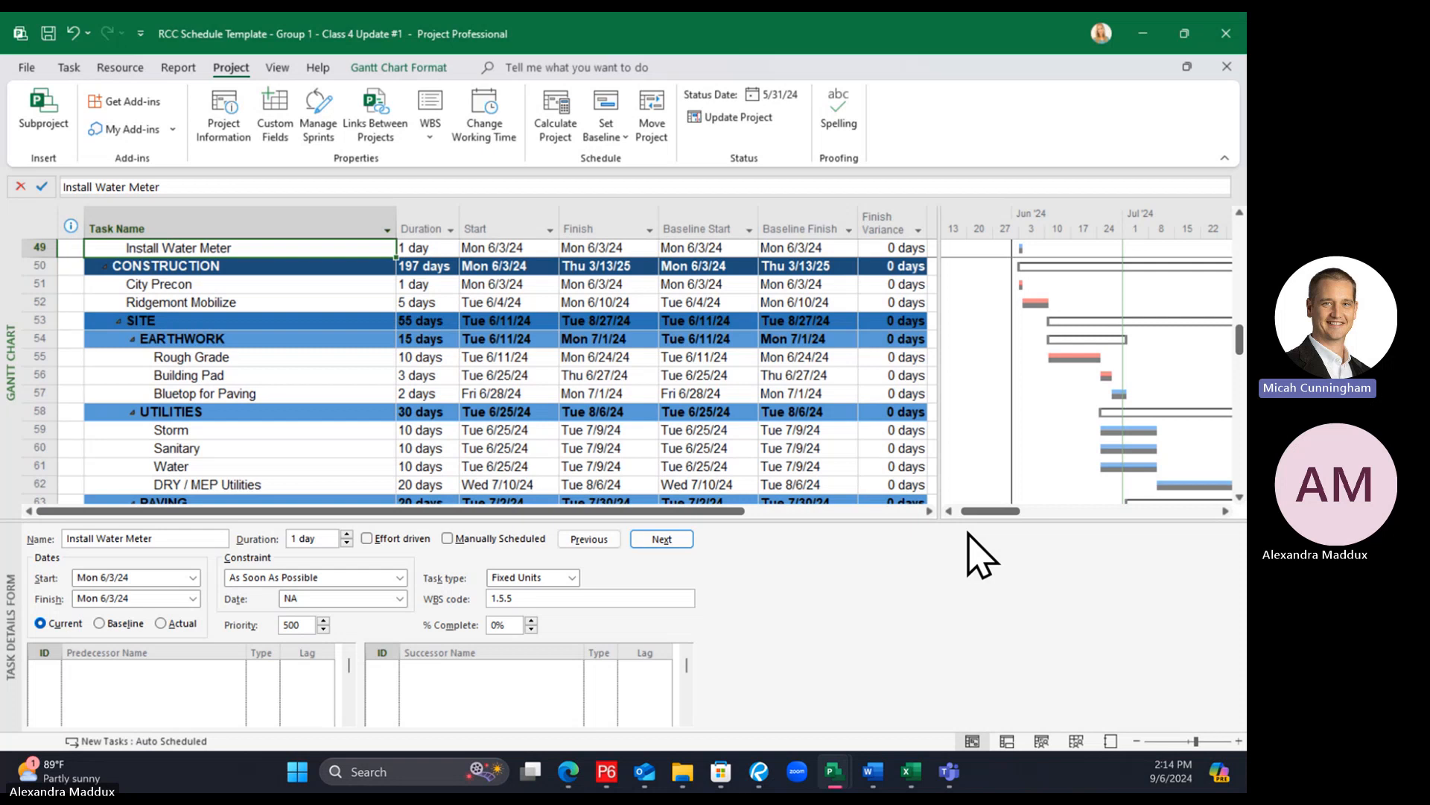
pyautogui.click(337, 336)
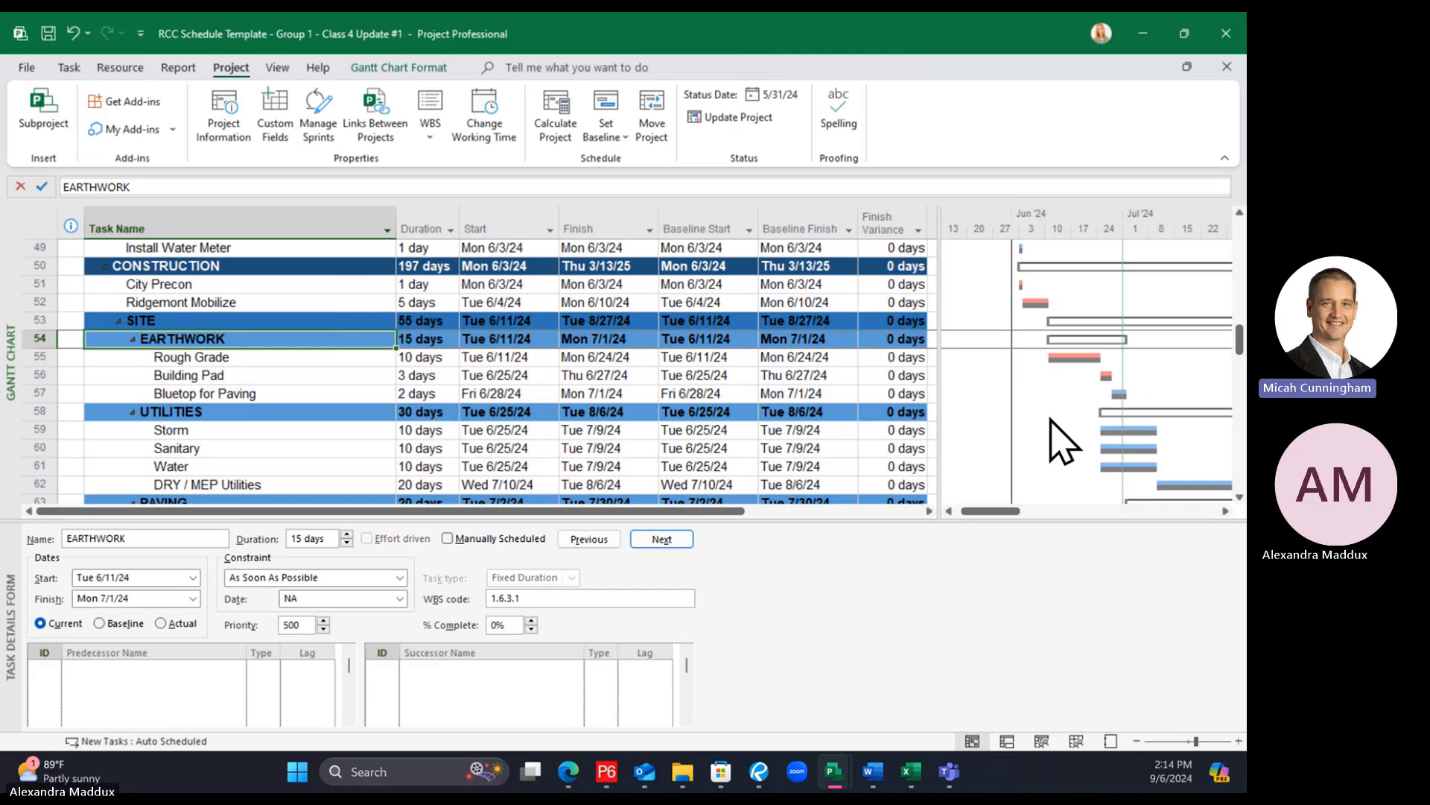
# Review the dates, predecessors and successors of the City Precon, Ridgemont Mobilize and Rough Grade tasks
pyautogui.click(350, 286)
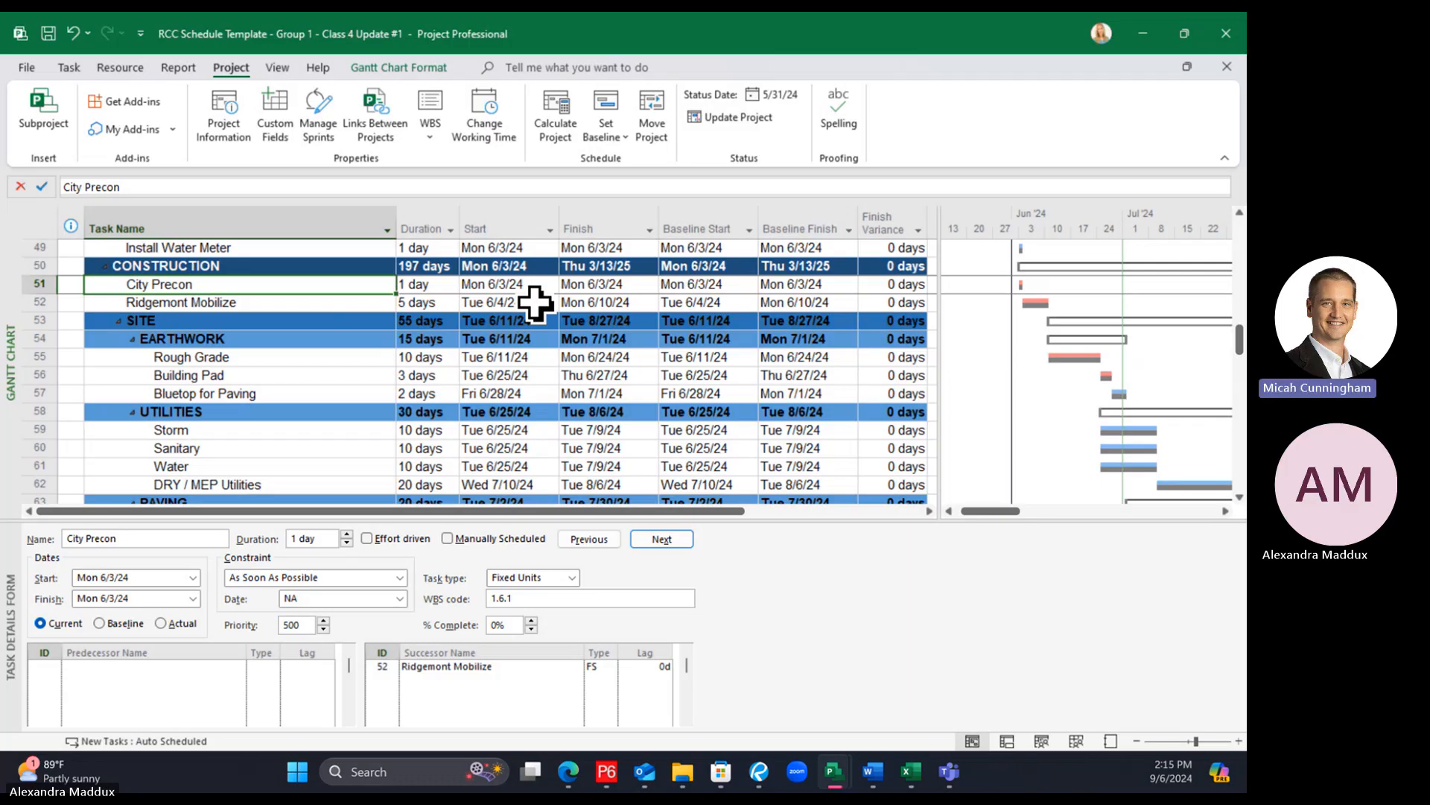
pyautogui.click(505, 299)
pyautogui.click(498, 284)
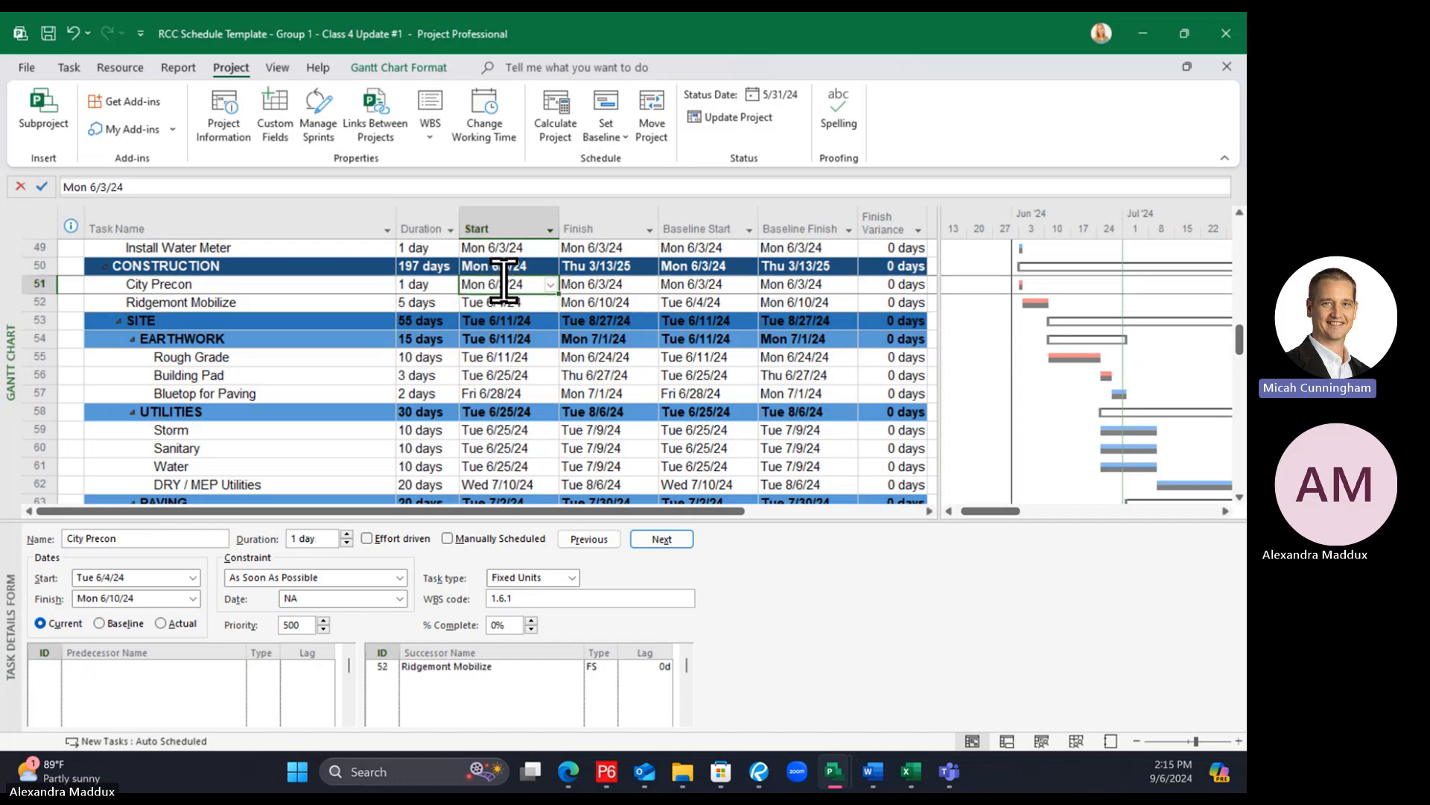
pyautogui.click(266, 289)
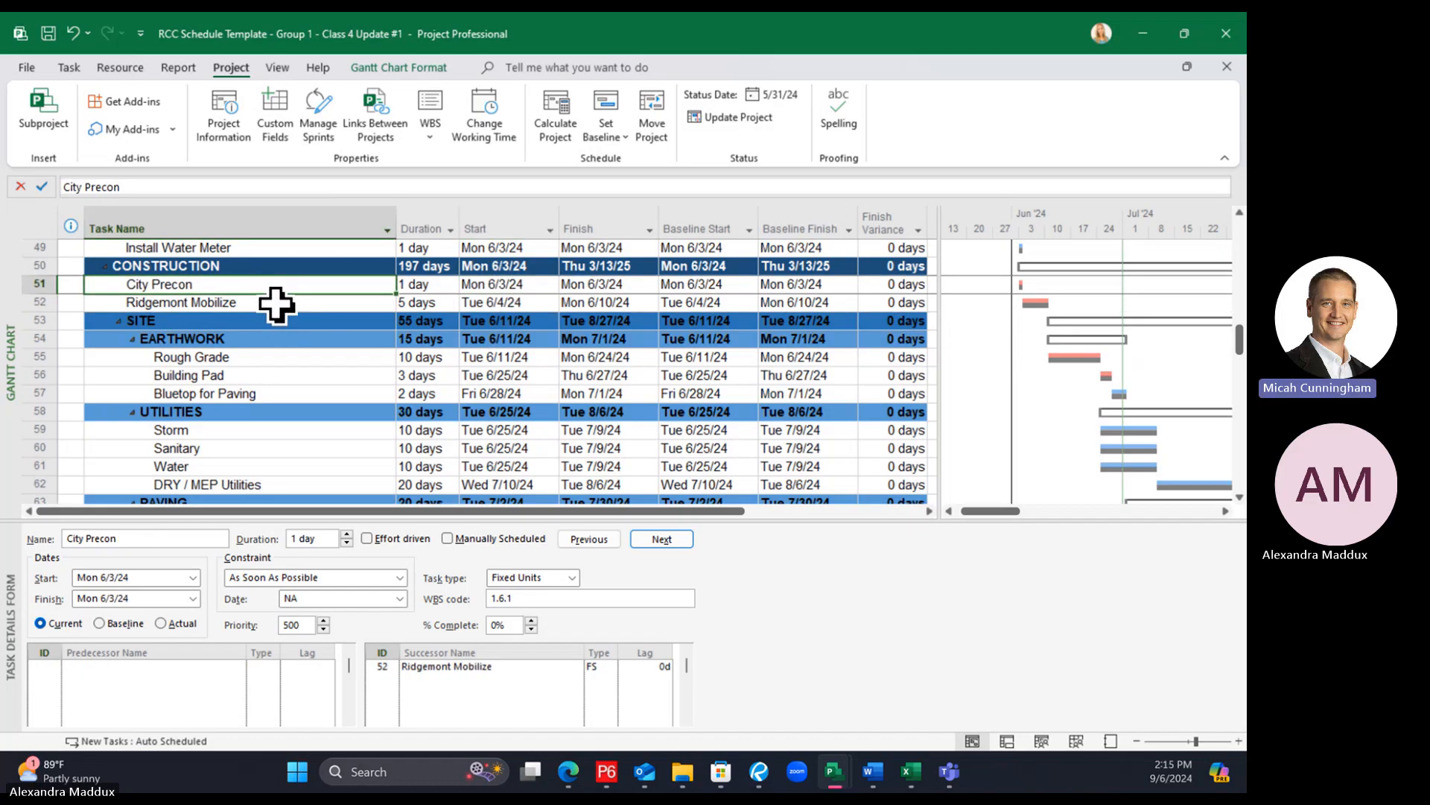
pyautogui.click(230, 301)
pyautogui.click(320, 283)
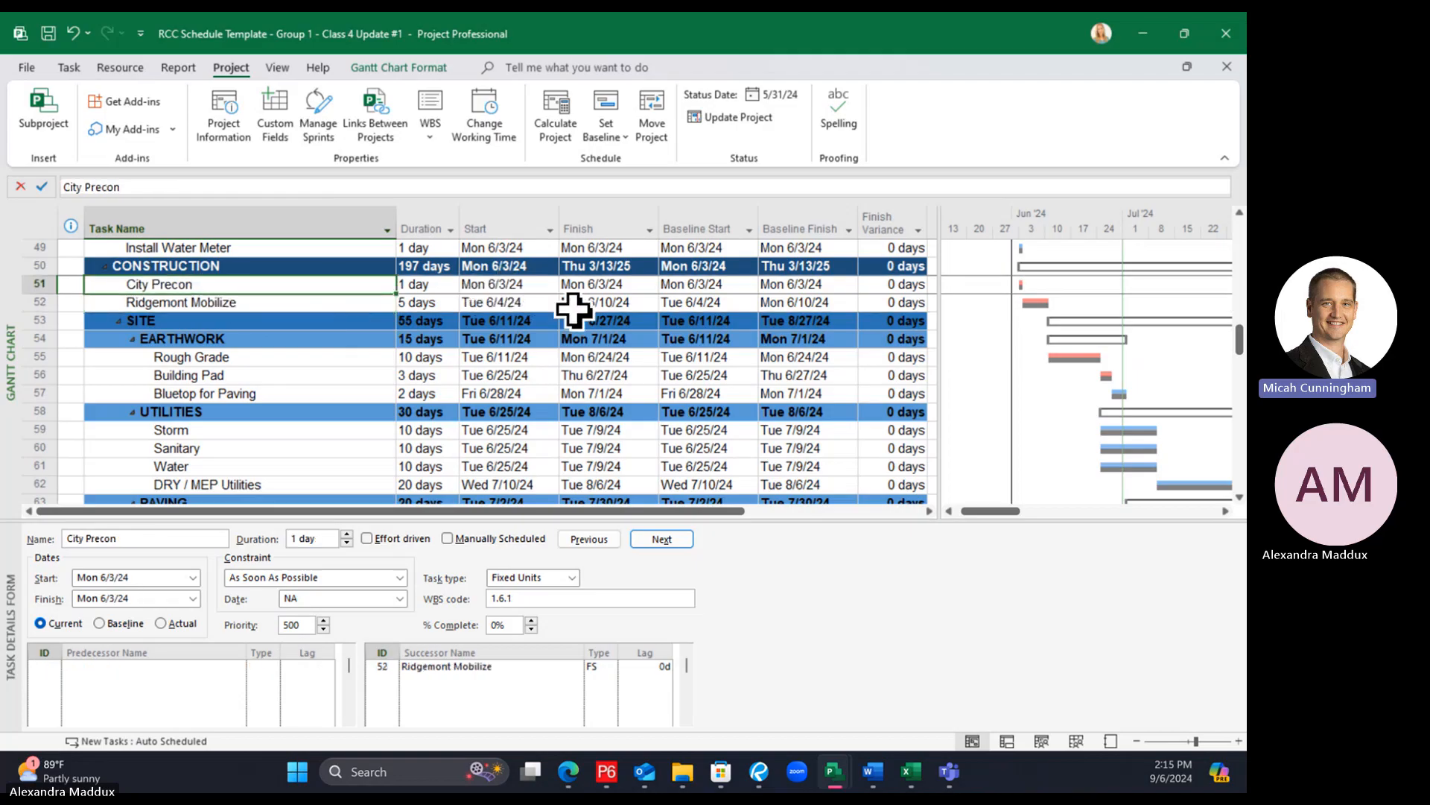
pyautogui.click(329, 301)
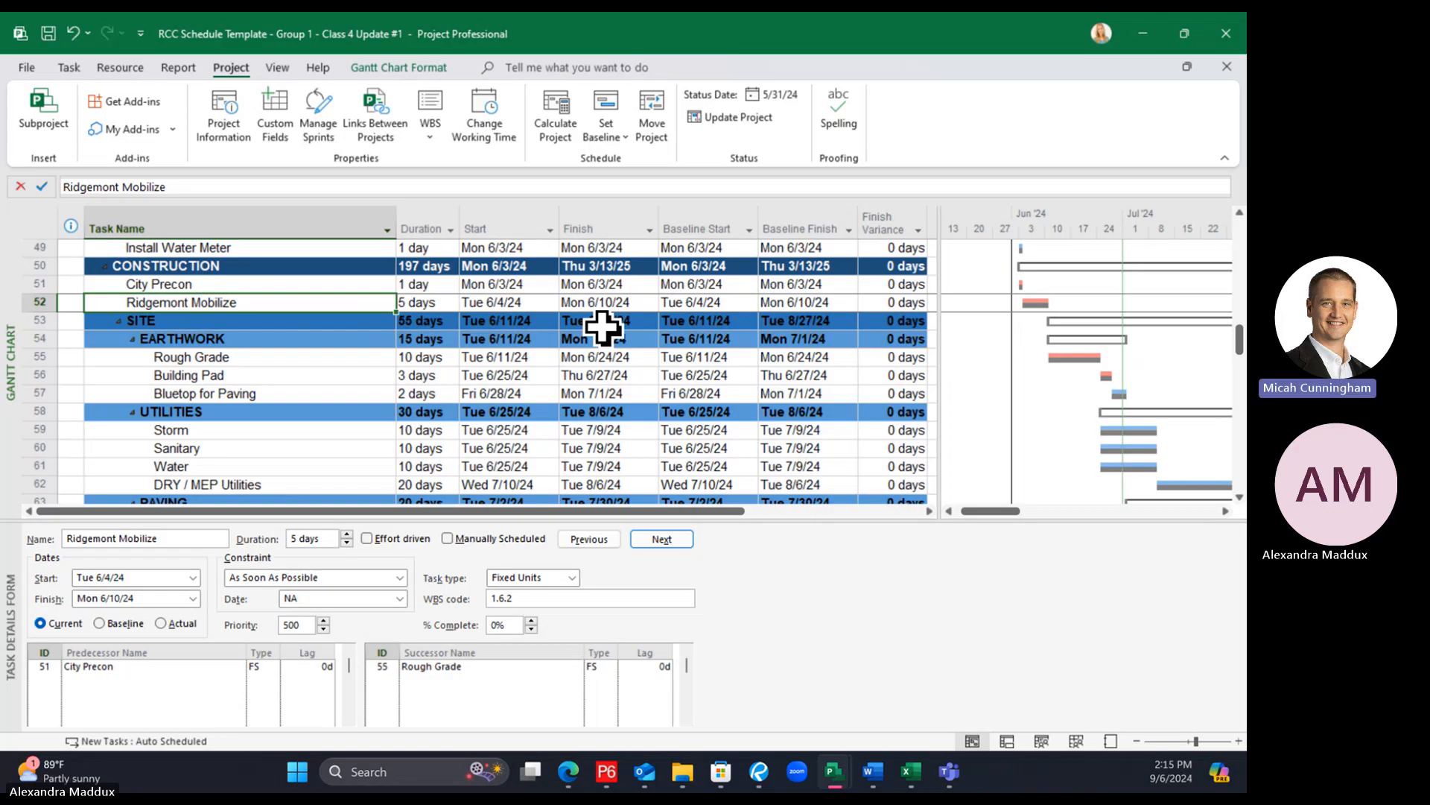
pyautogui.click(233, 361)
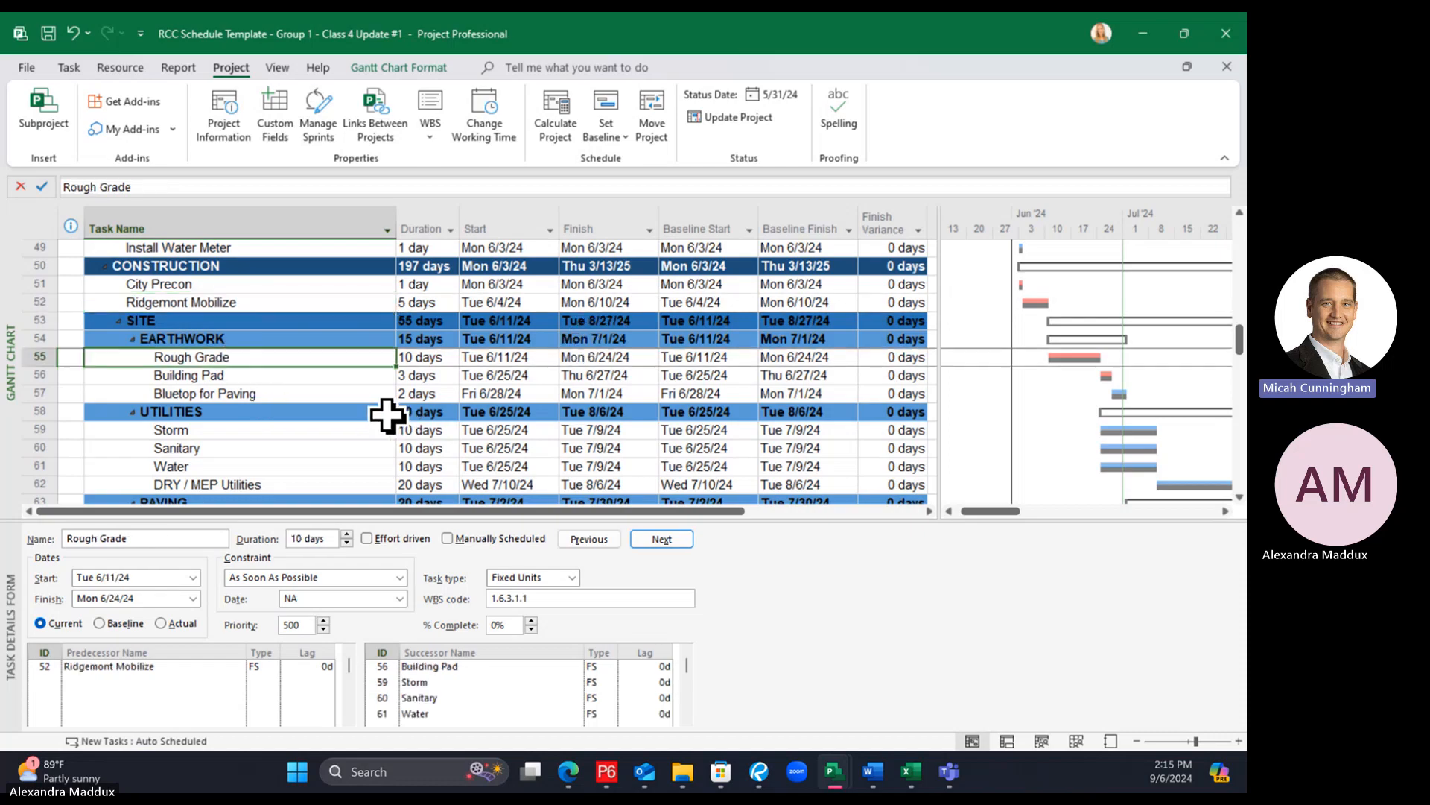
pyautogui.click(318, 380)
pyautogui.click(292, 356)
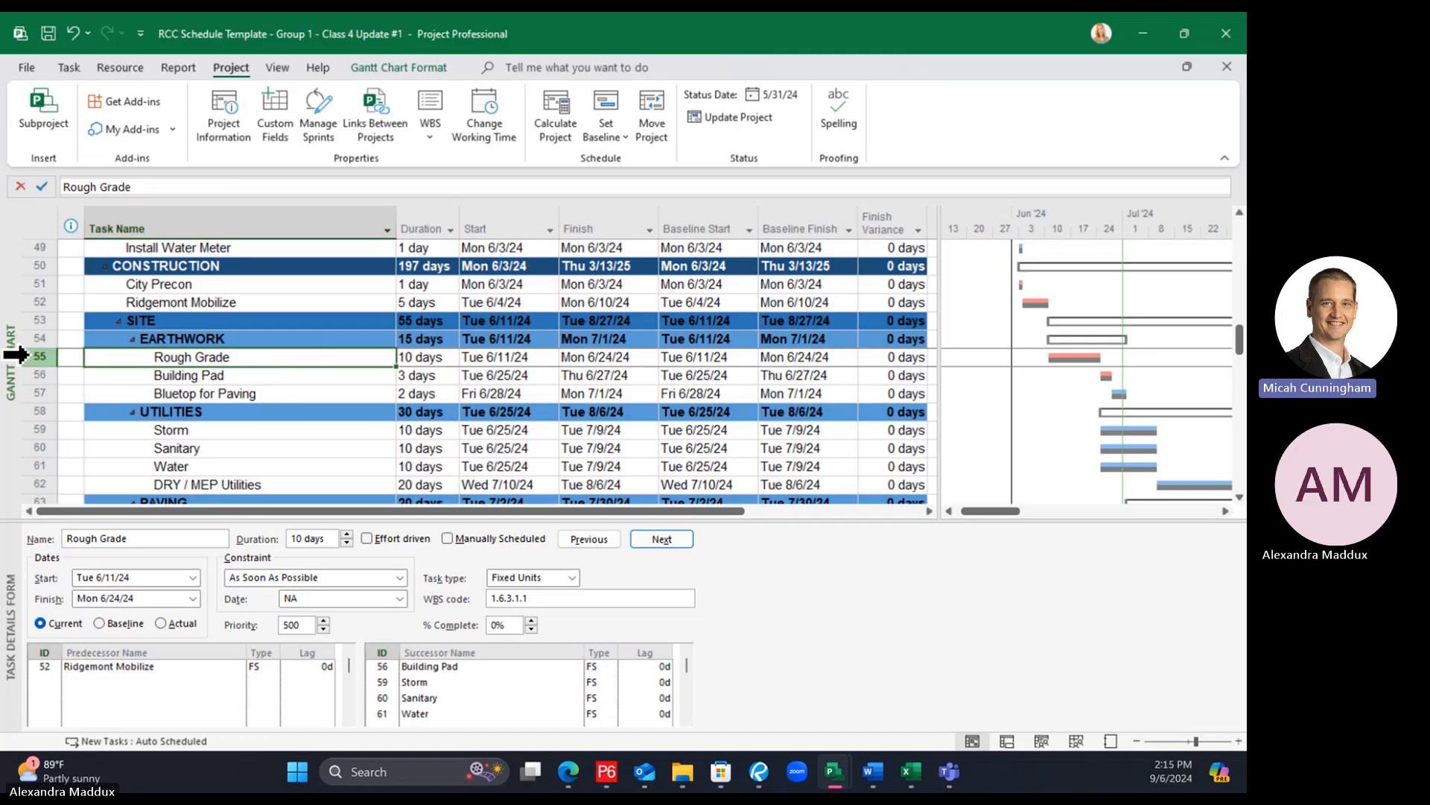
# Insert a new task above Rough Grade under EARTHWORK and name it "*Rain Day"
pyautogui.click(166, 375)
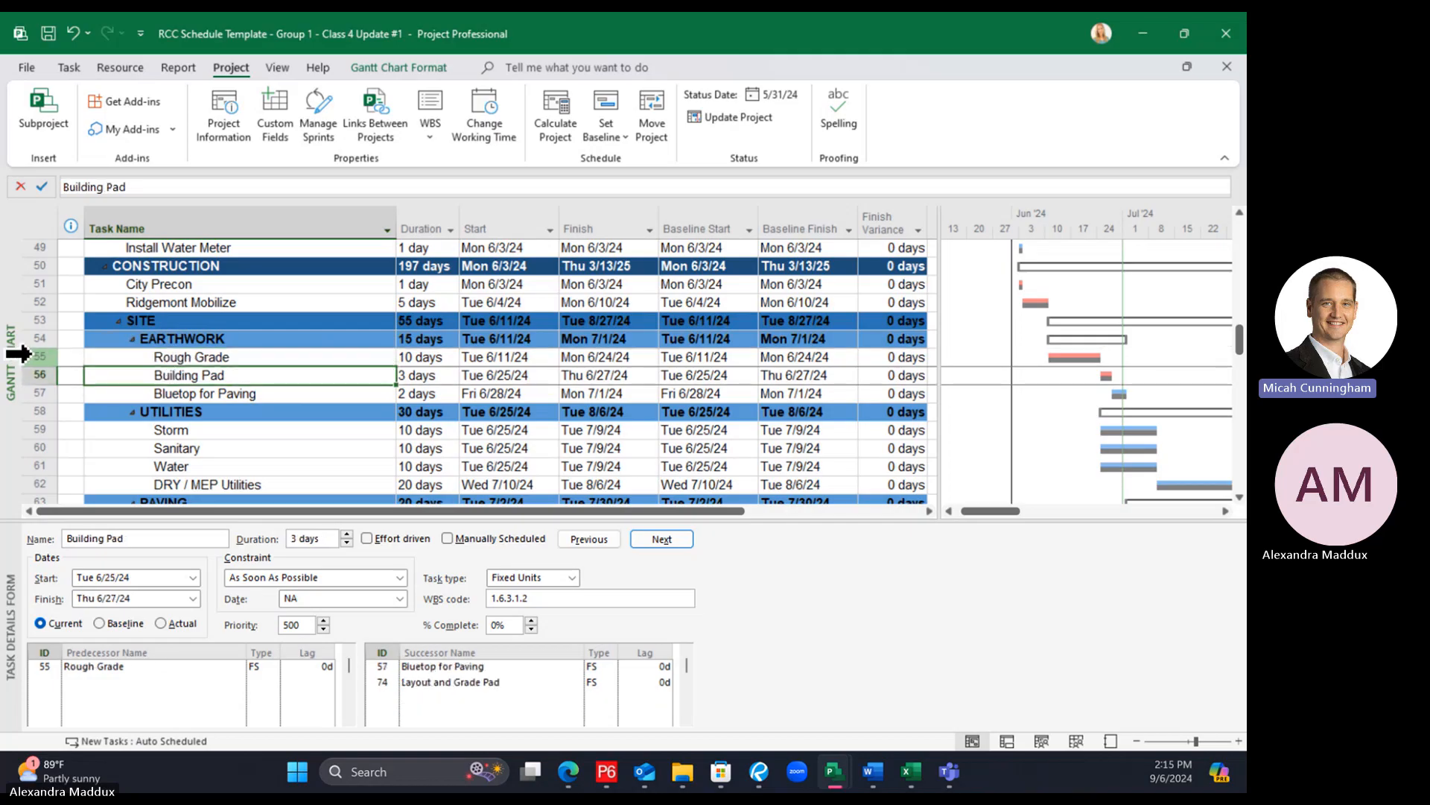
pyautogui.rightClick(23, 356)
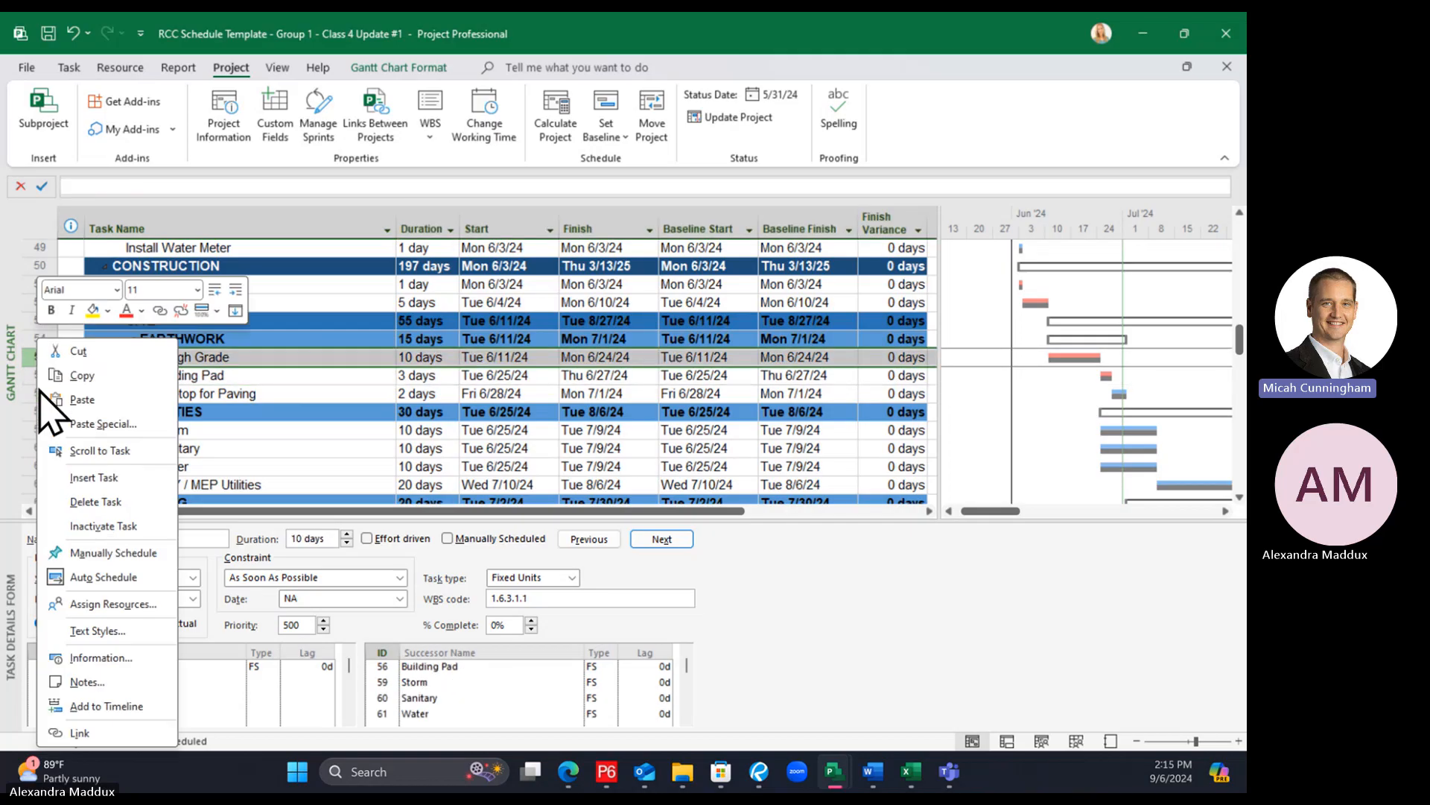
pyautogui.click(74, 477)
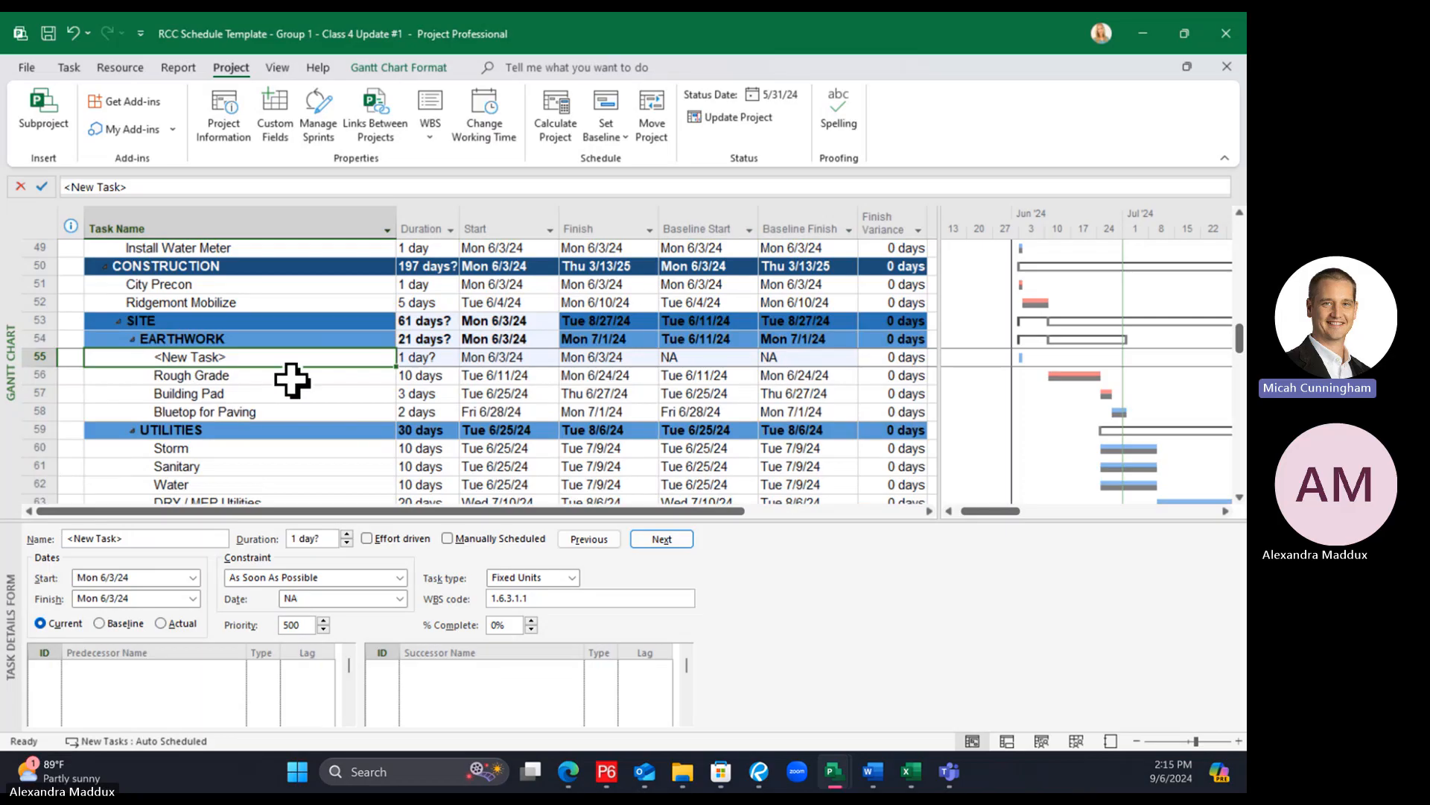
pyautogui.write('*Rain')
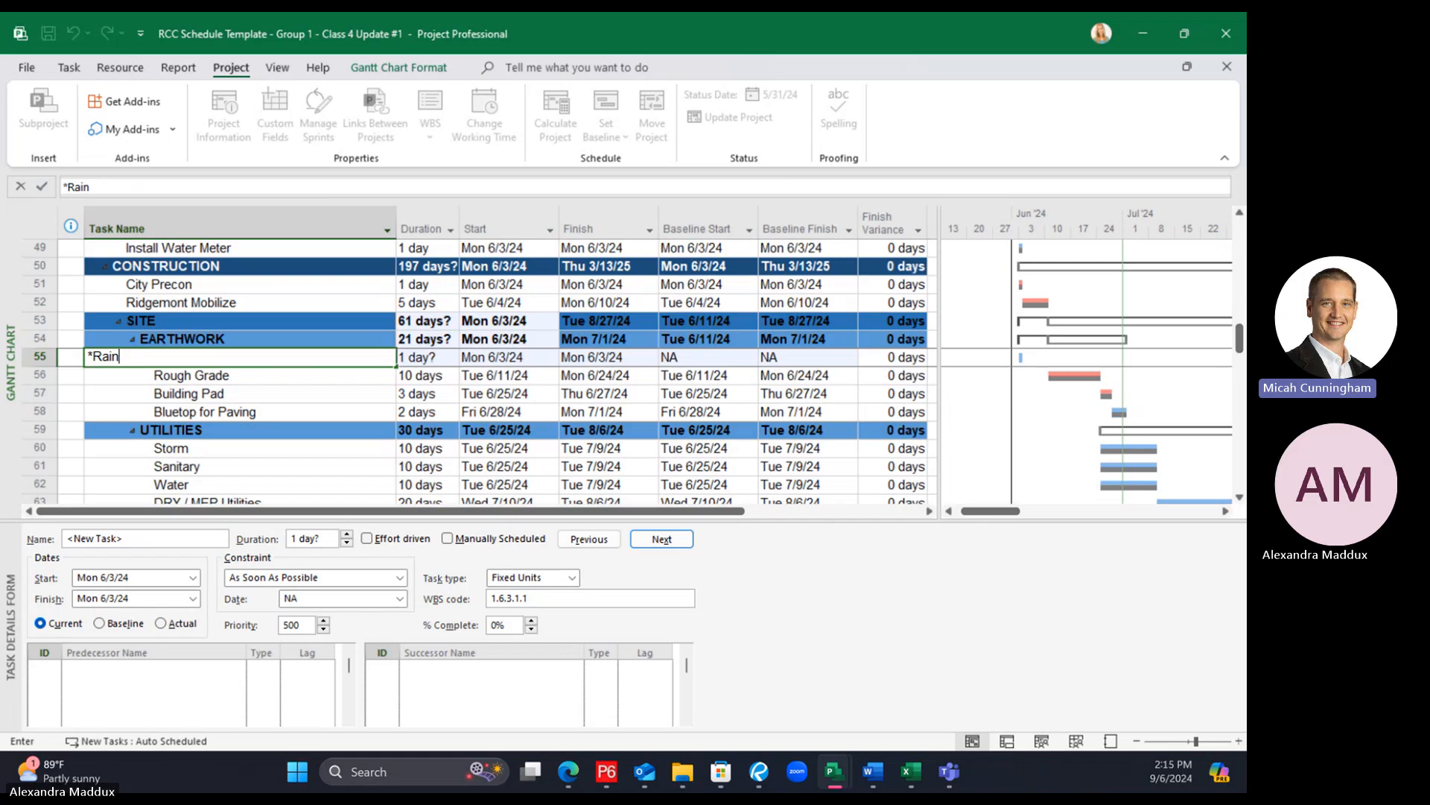
pyautogui.write(' Day')
pyautogui.click(292, 374)
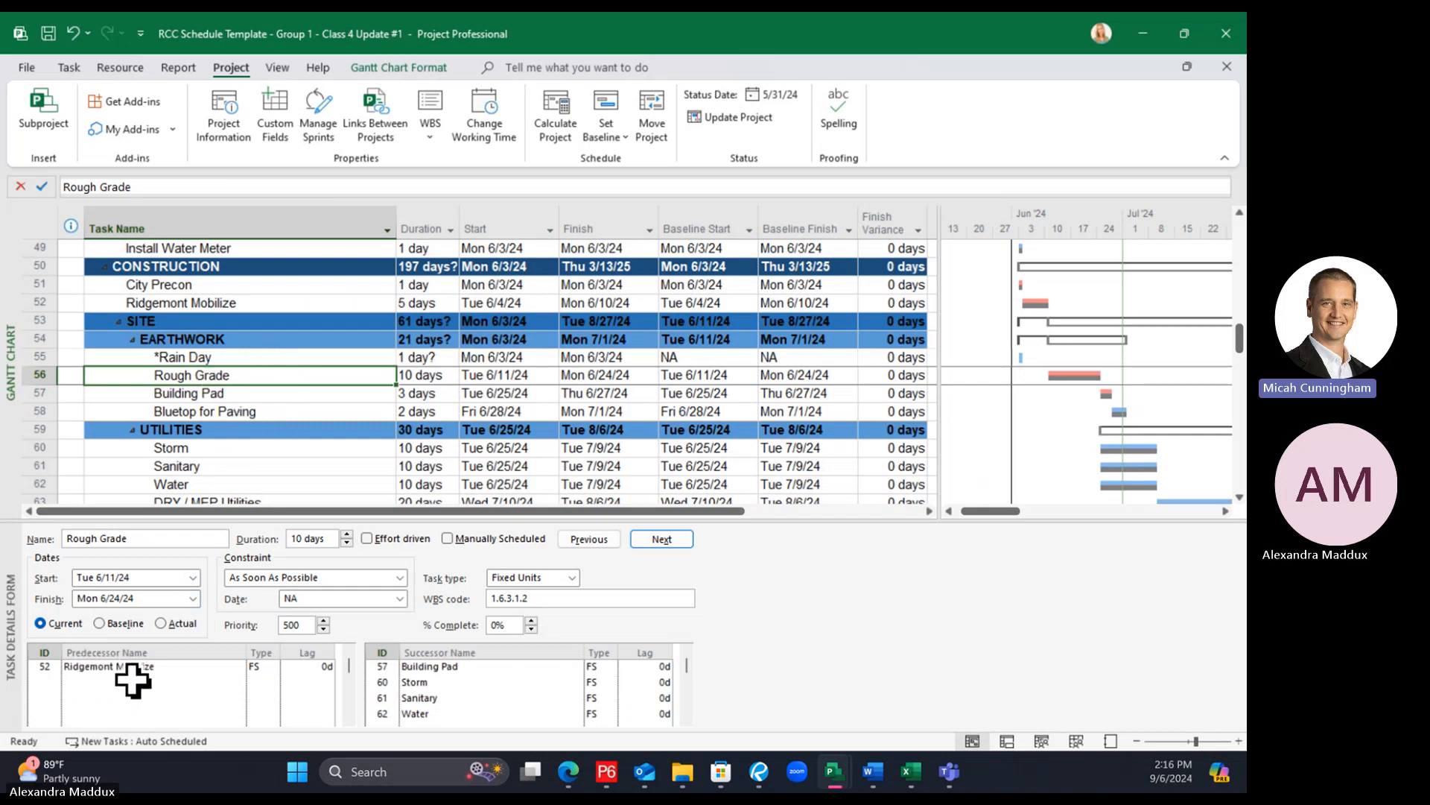
# Assign task 52, Ridgemont Mobilize, as the predecessor of the *Rain Day task
pyautogui.click(191, 359)
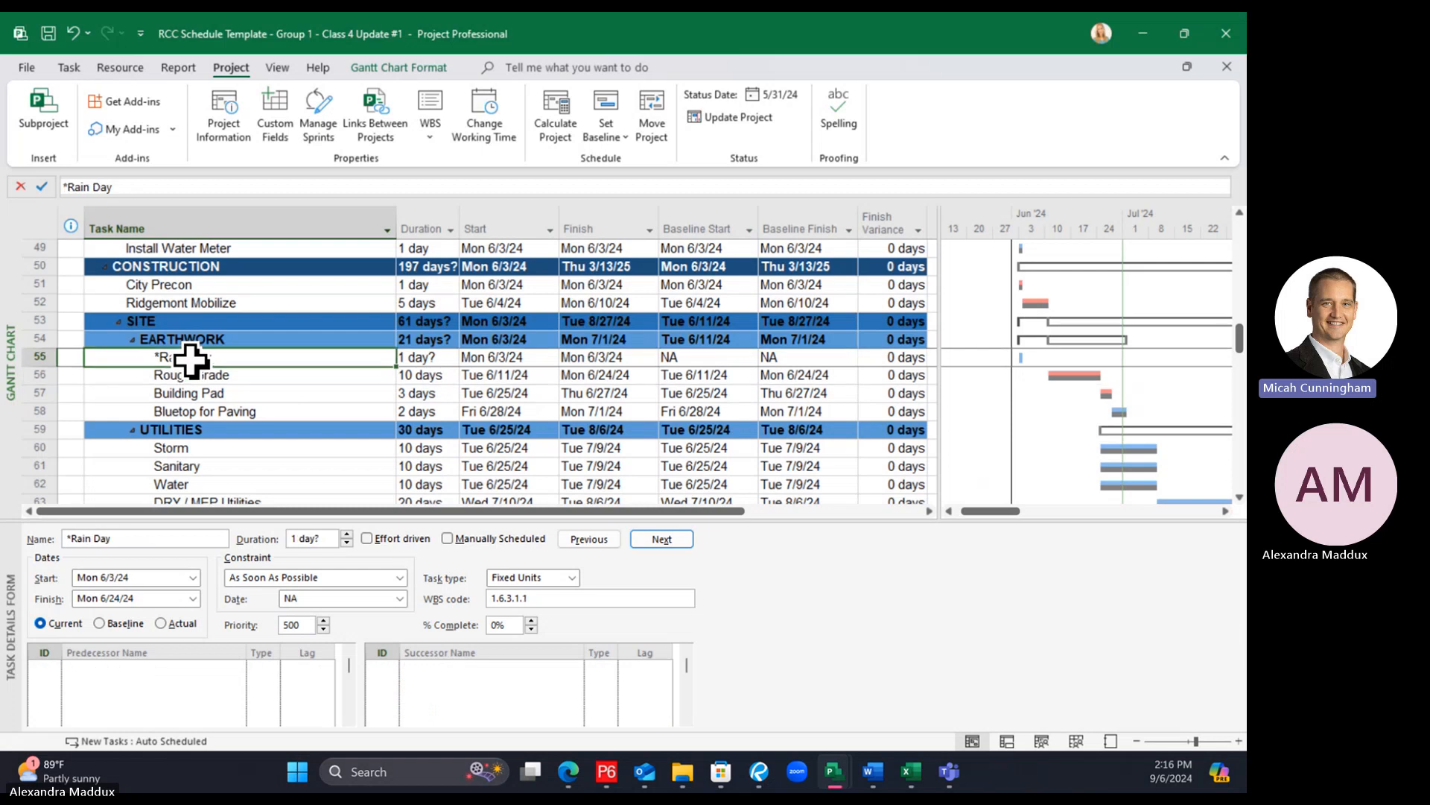
pyautogui.click(41, 666)
pyautogui.write('52')
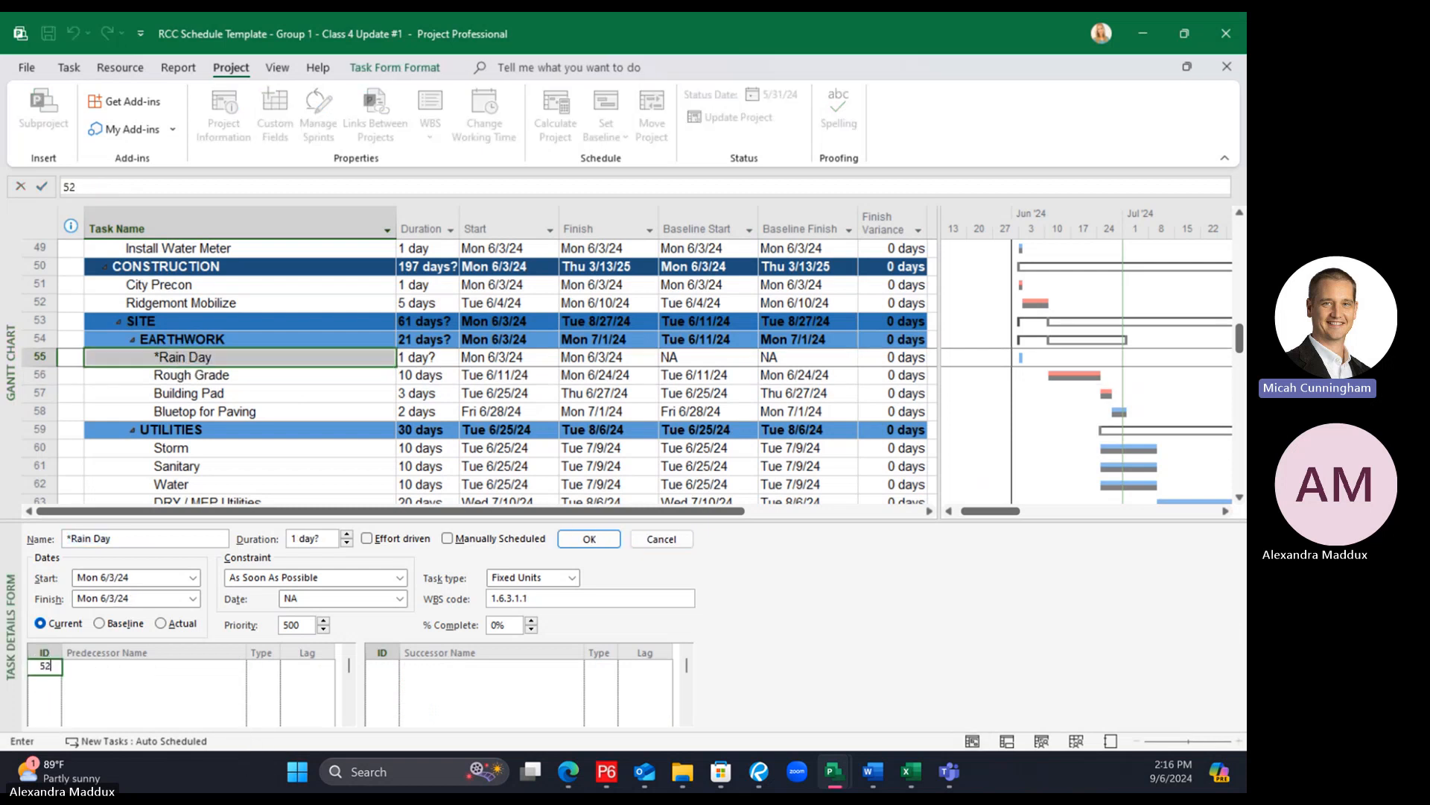
pyautogui.press('Return')
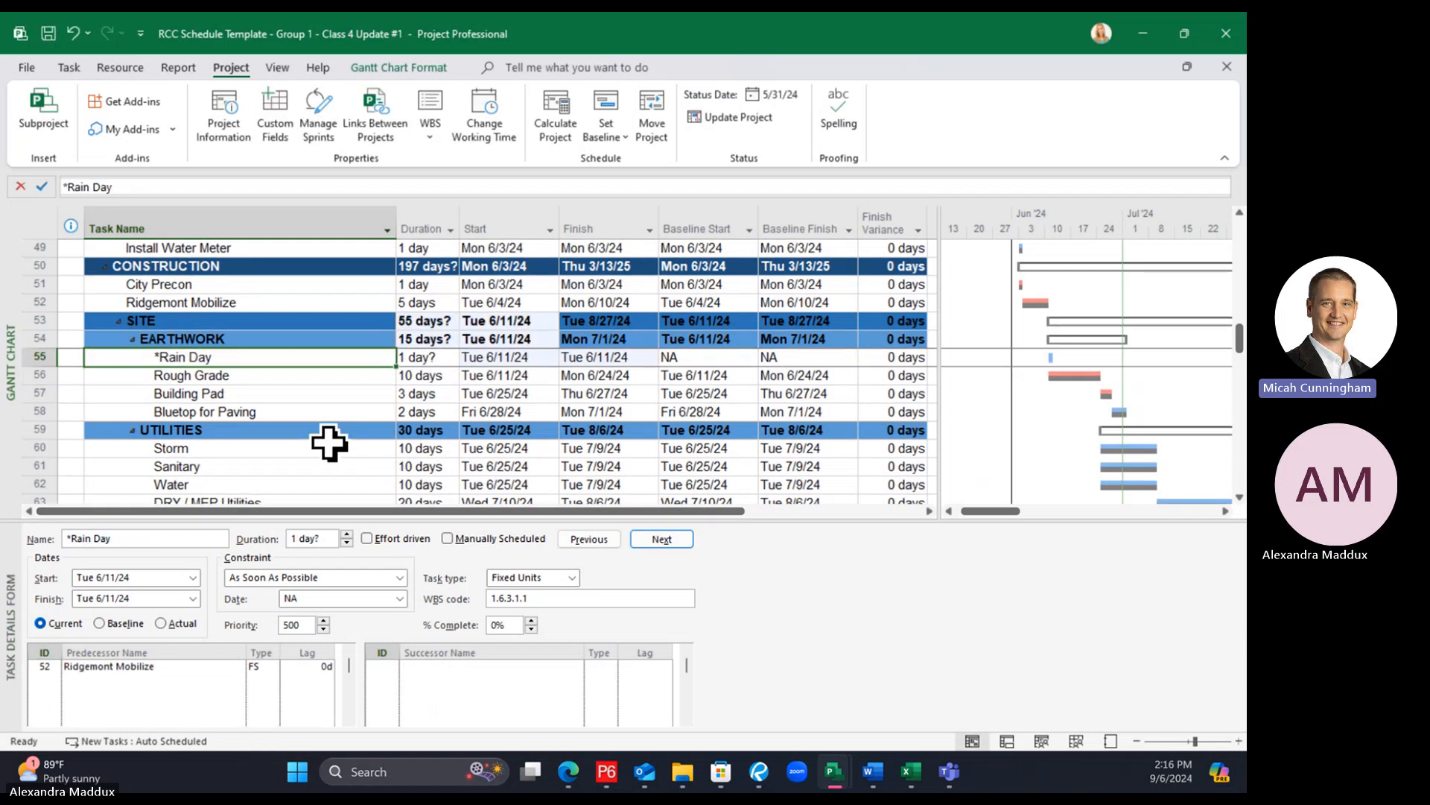
# Link the *Rain Day task to Rough Grade as its finish-to-start successor
pyautogui.click(275, 375)
pyautogui.click(268, 360)
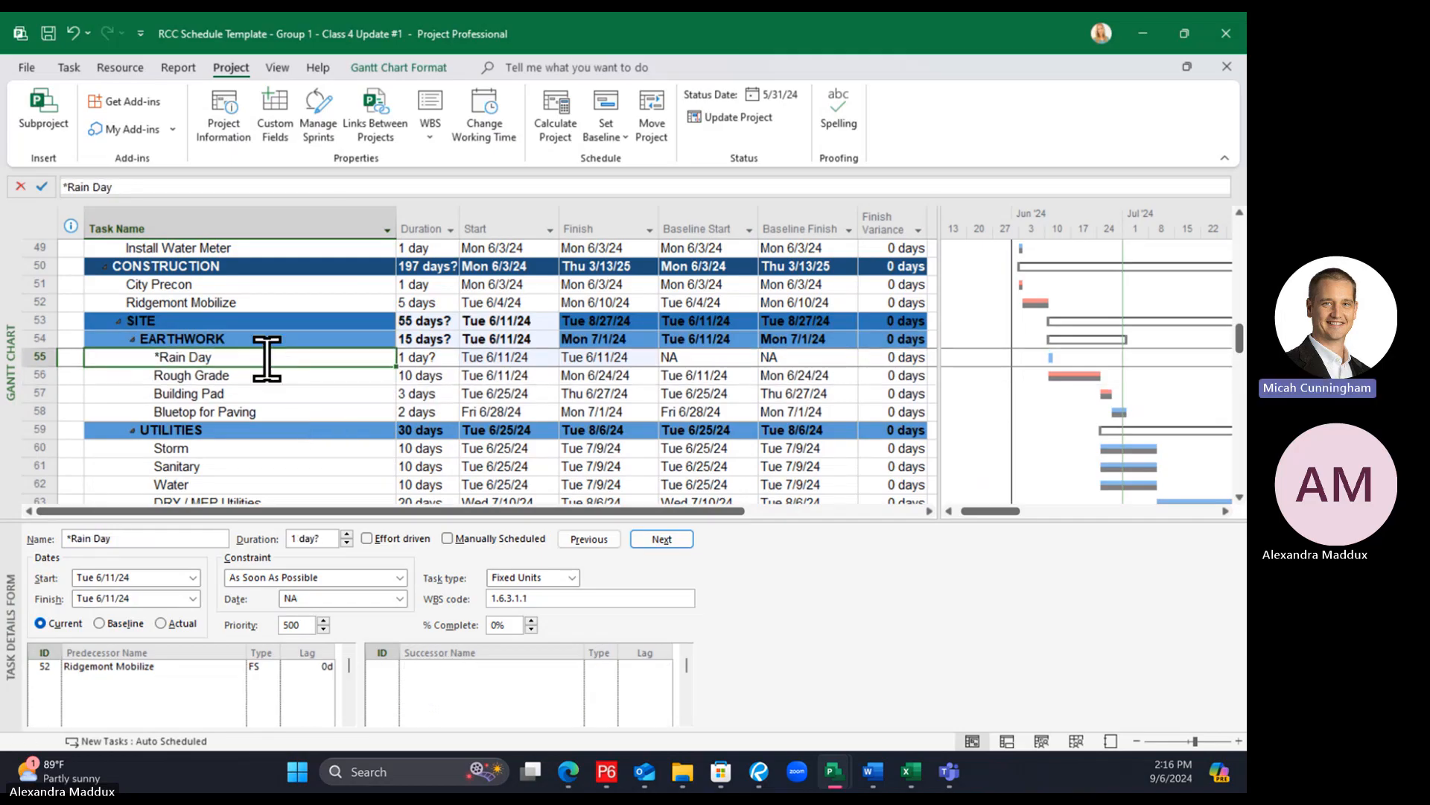
pyautogui.click(265, 376)
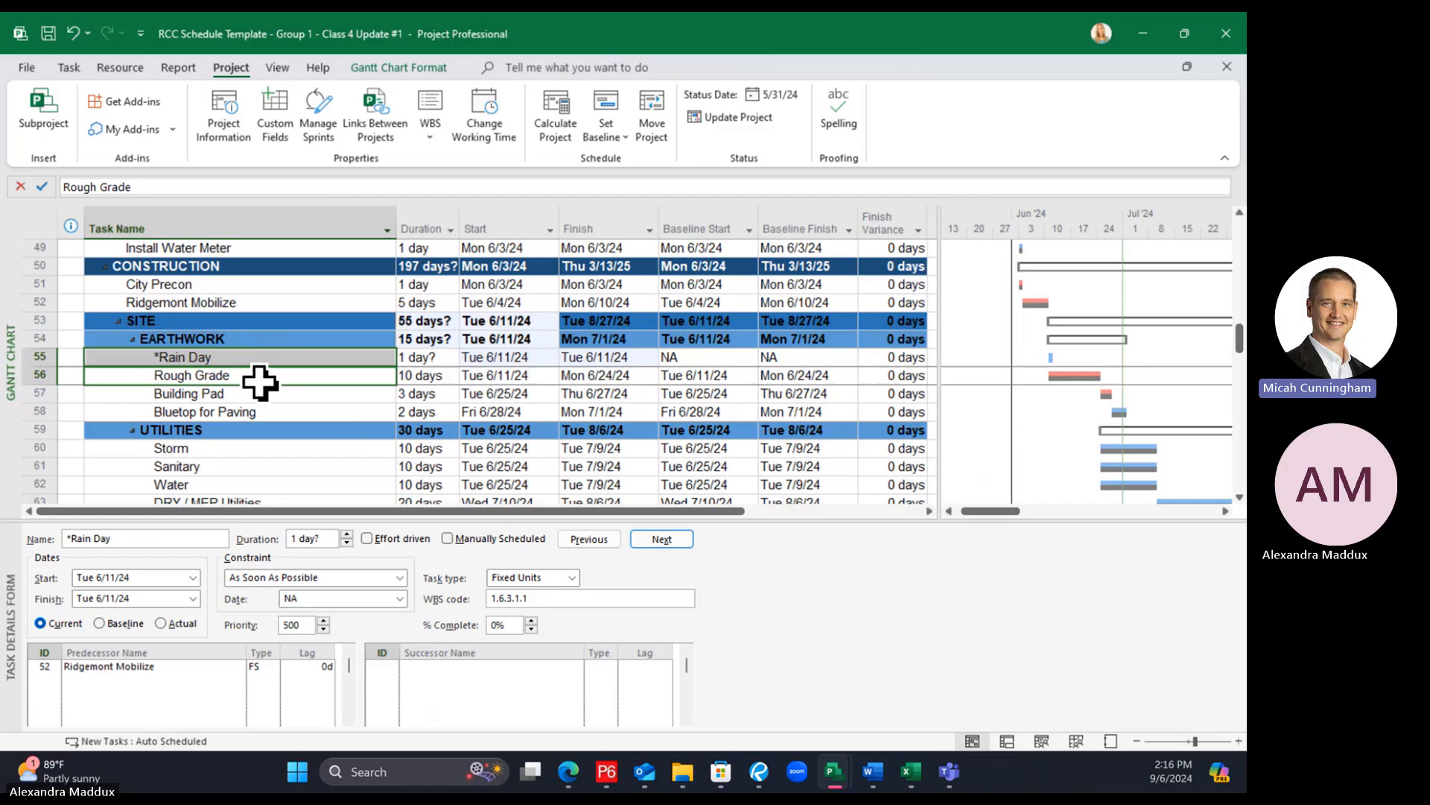
pyautogui.click(69, 67)
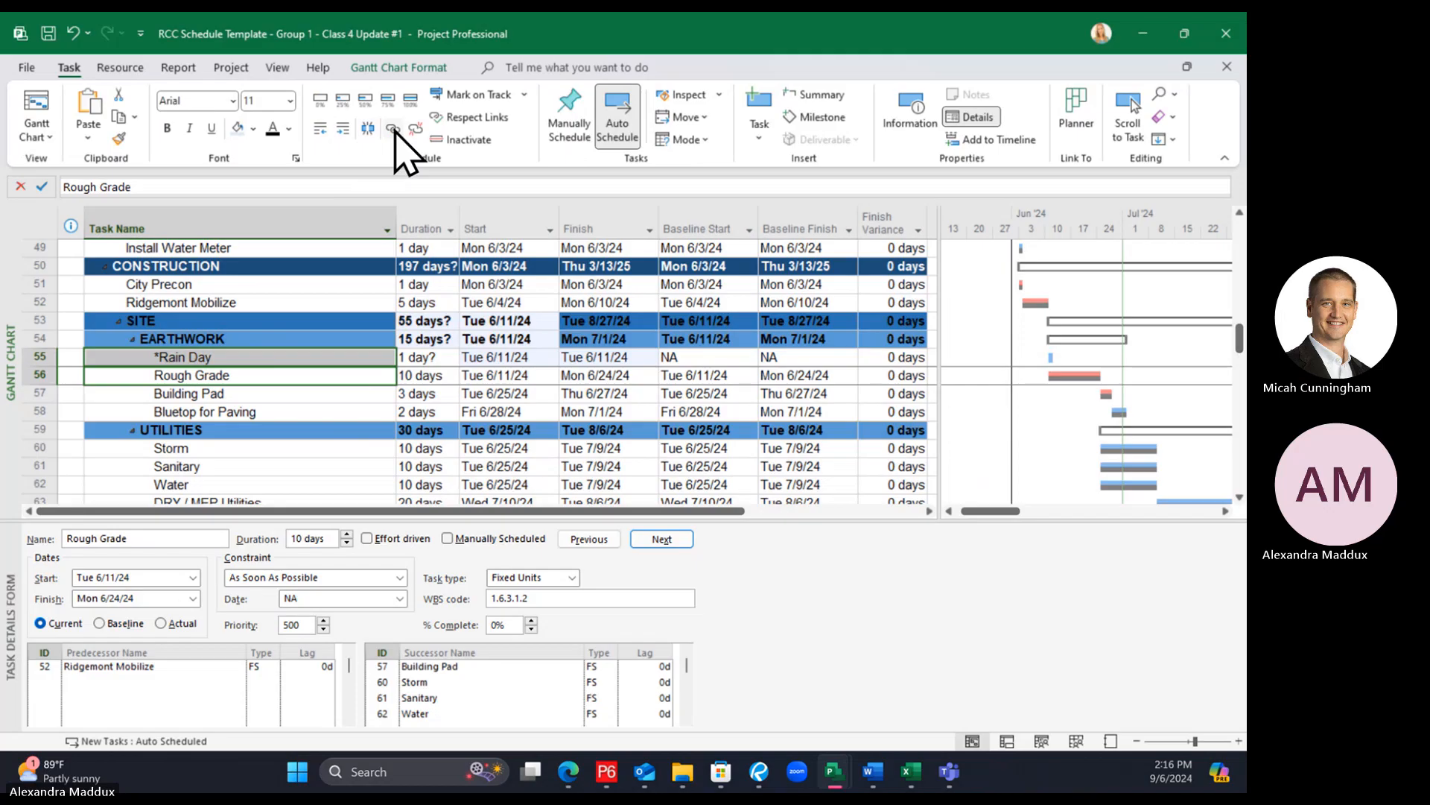
pyautogui.click(394, 130)
pyautogui.click(332, 340)
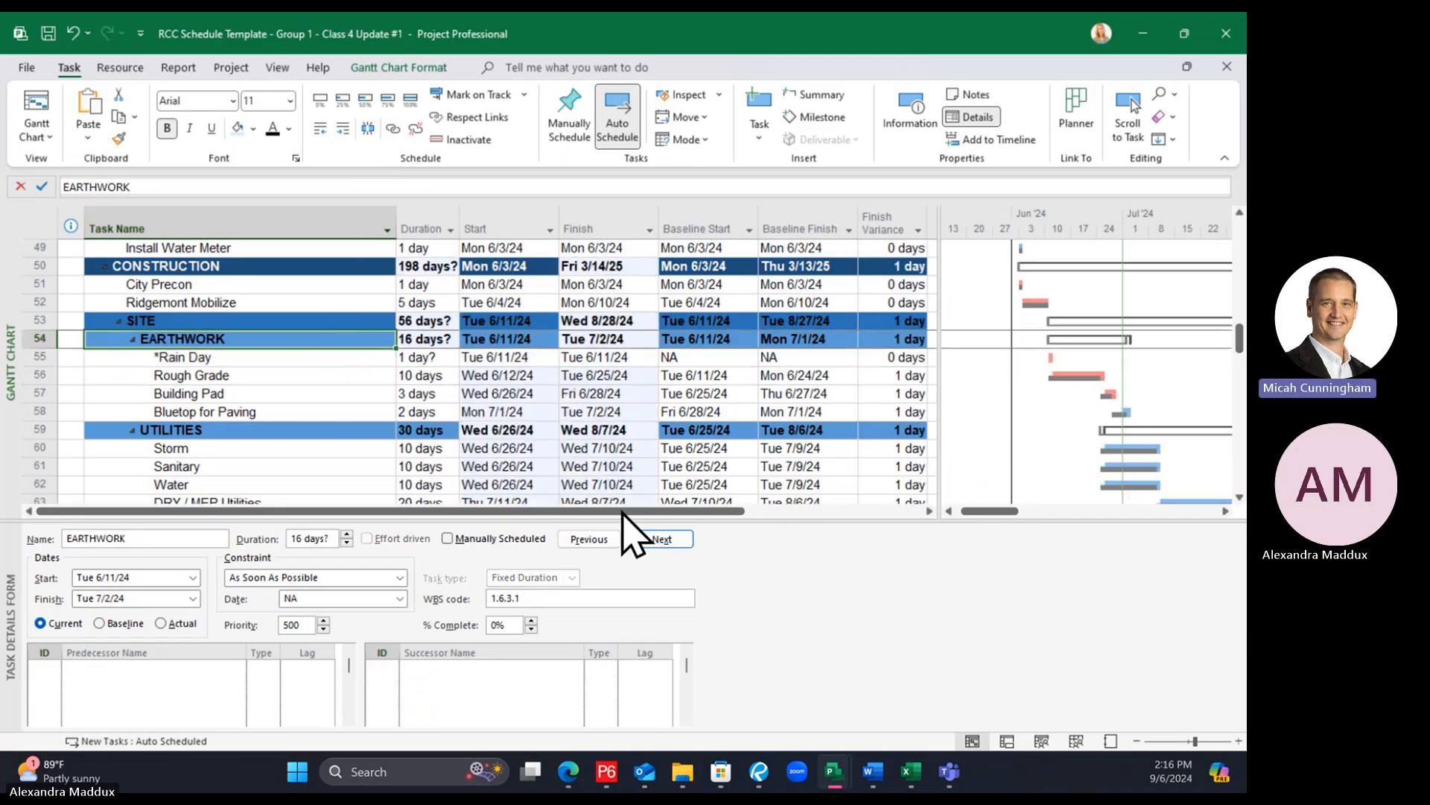
# Set the duration of the *Rain Day task to 2 days
pyautogui.click(412, 358)
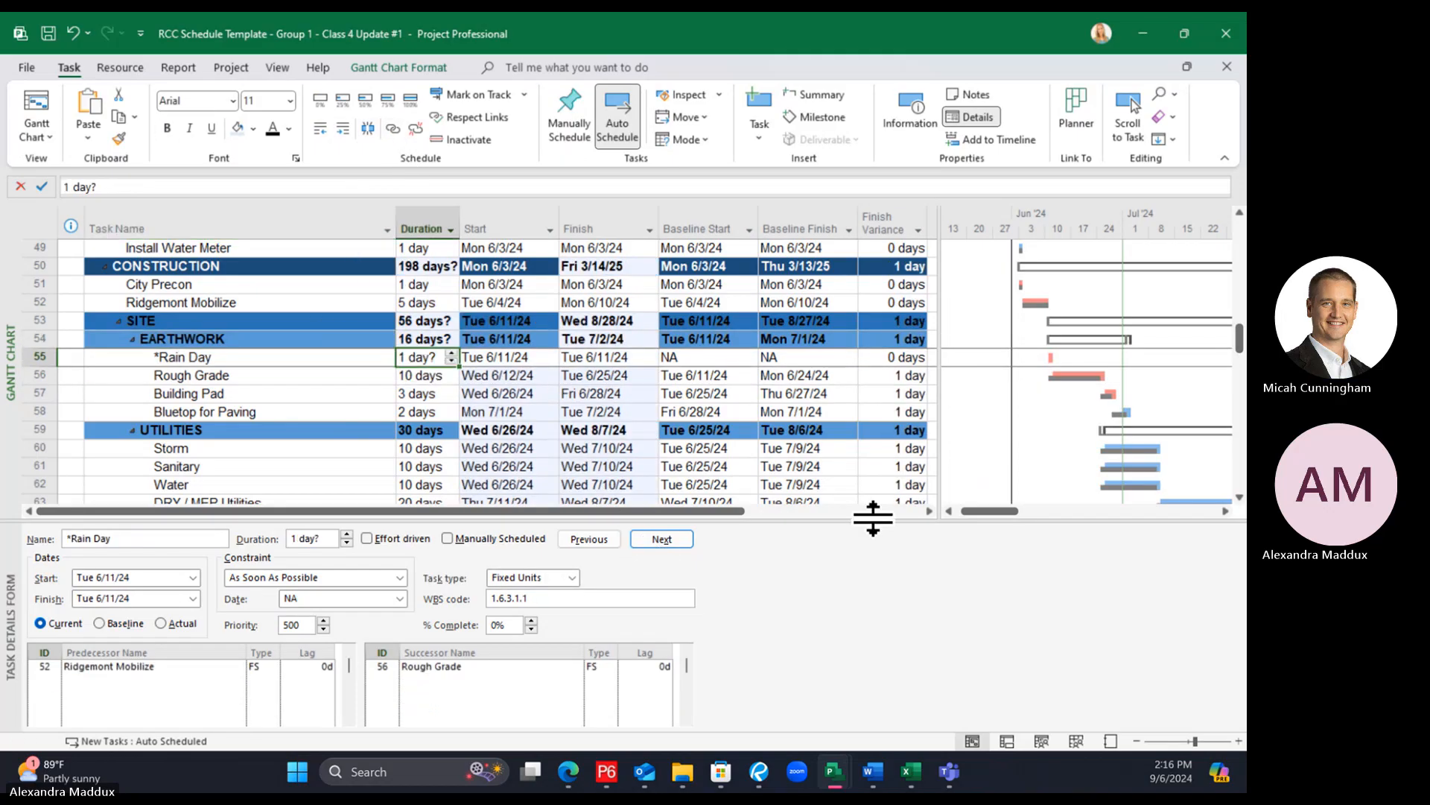
pyautogui.write('2')
pyautogui.press('Return')
pyautogui.click(342, 338)
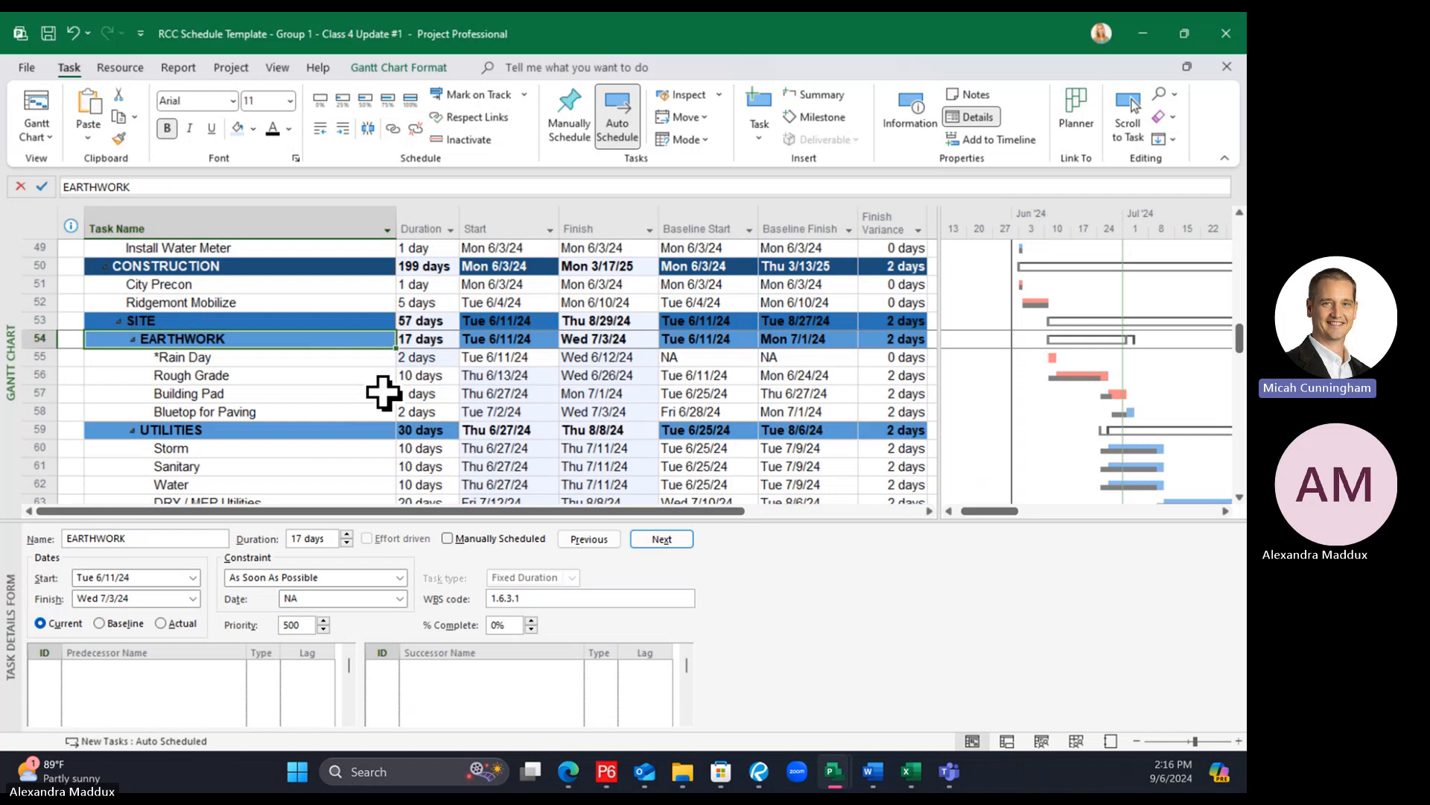
# Examine the links, dates and finish variance of Ridgemont Mobilize, *Rain Day and Rough Grade against the baseline
pyautogui.click(342, 377)
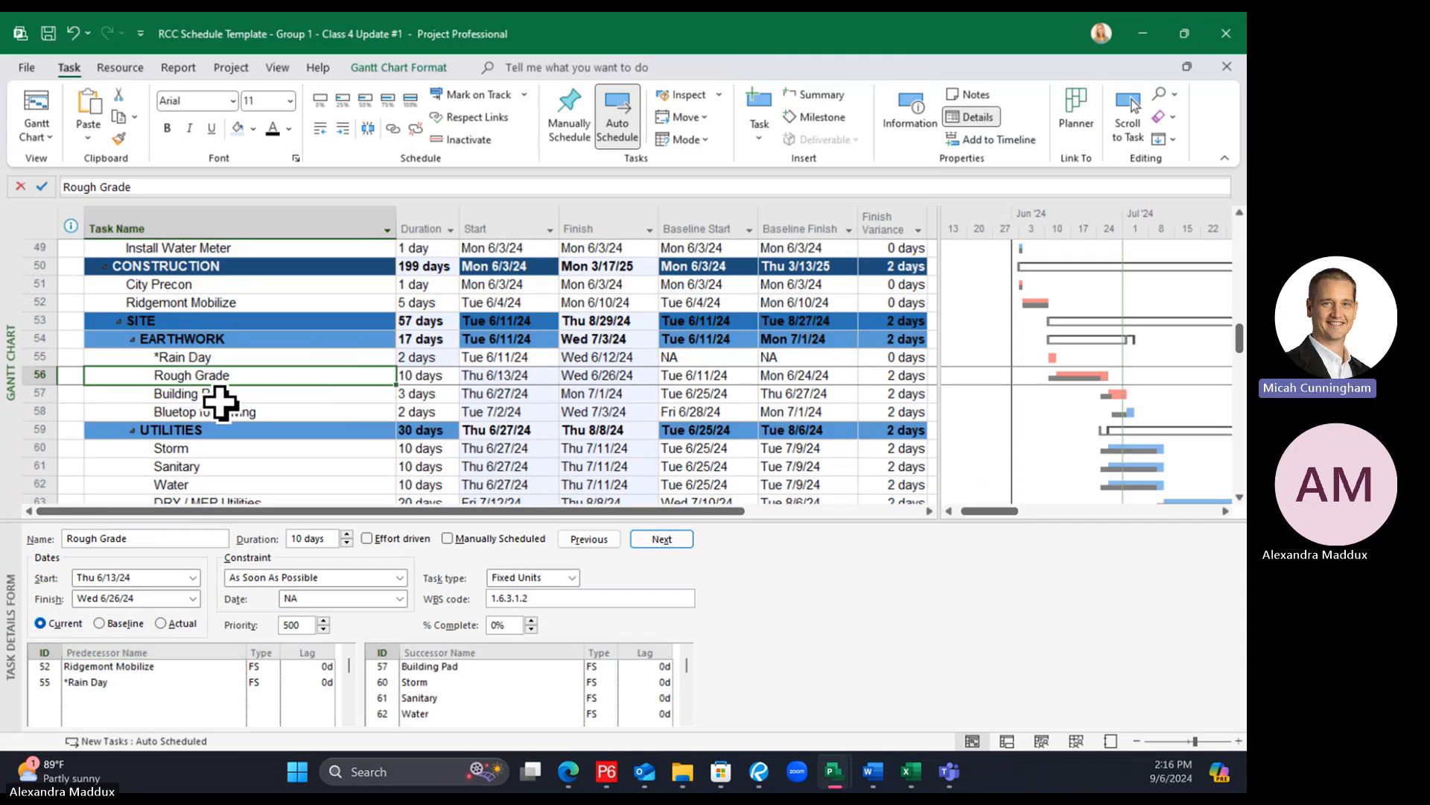
pyautogui.click(202, 356)
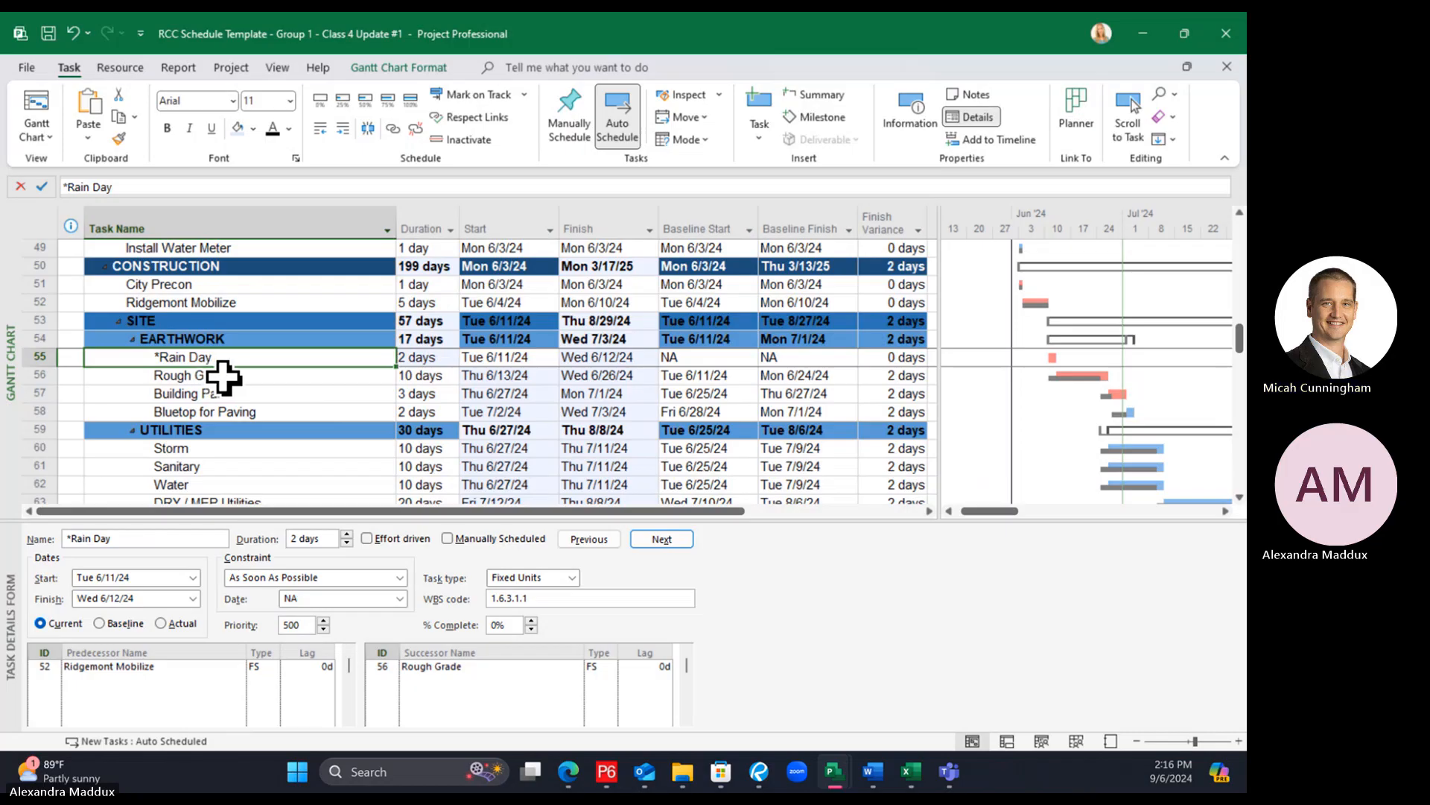
pyautogui.click(222, 378)
pyautogui.click(225, 359)
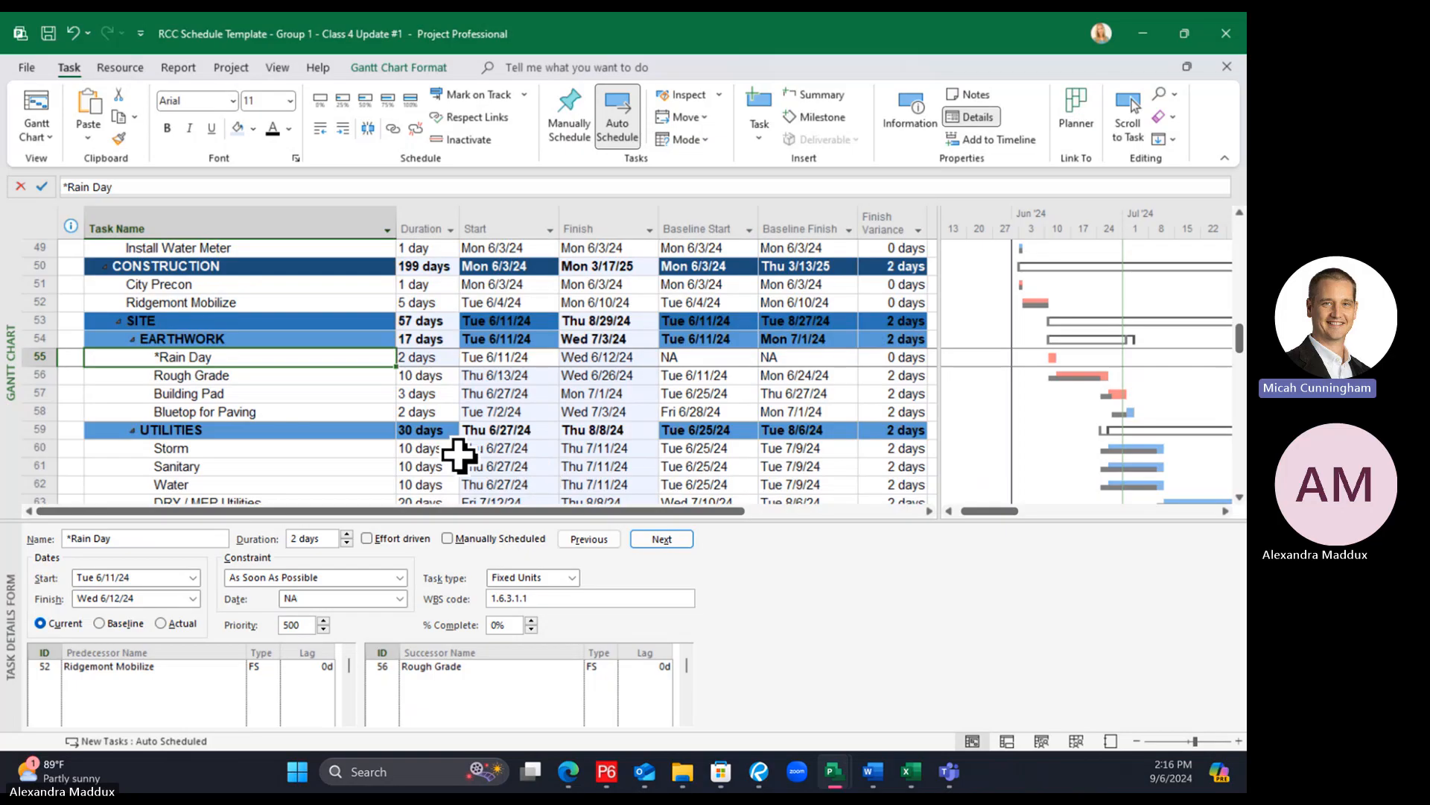
pyautogui.click(226, 375)
pyautogui.click(243, 359)
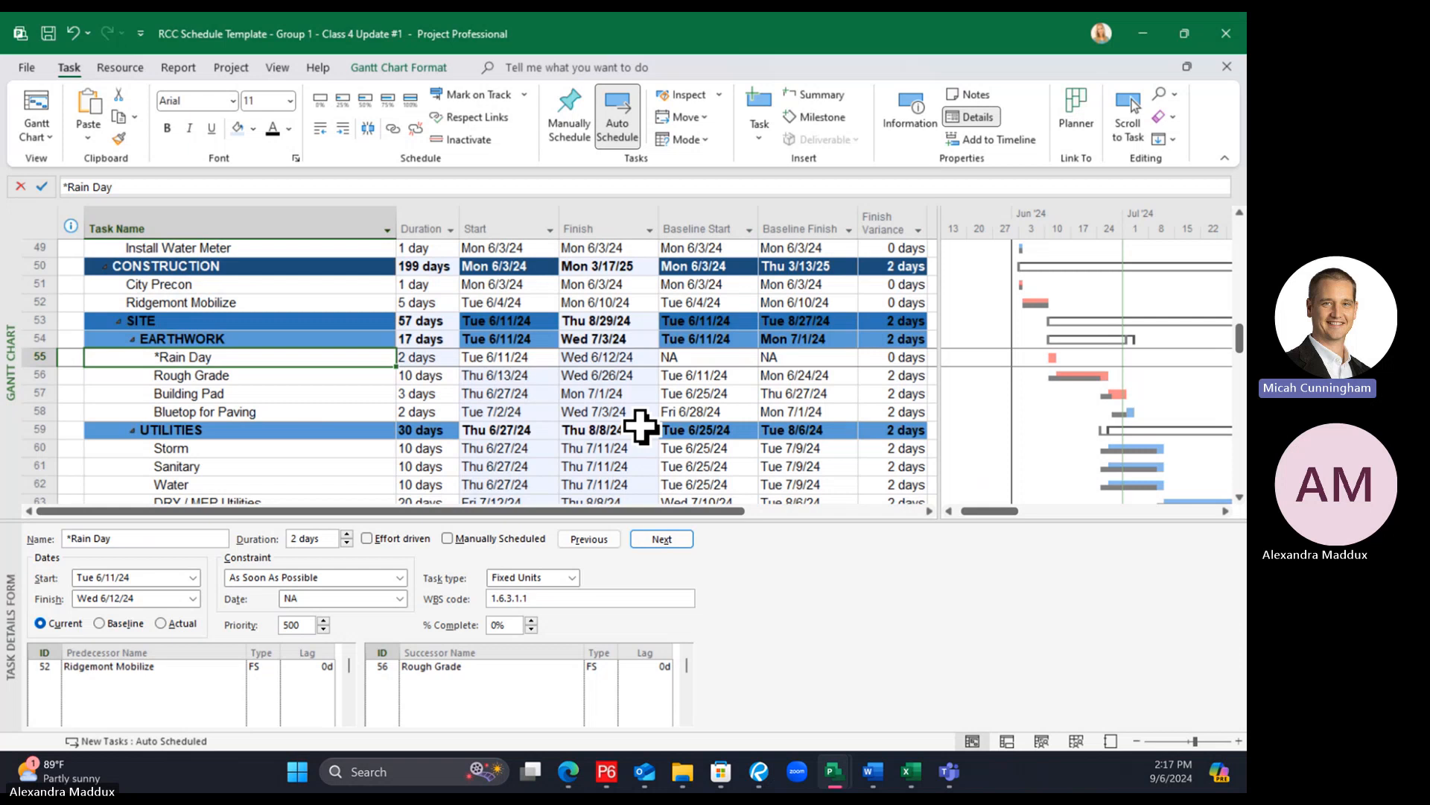
pyautogui.click(286, 377)
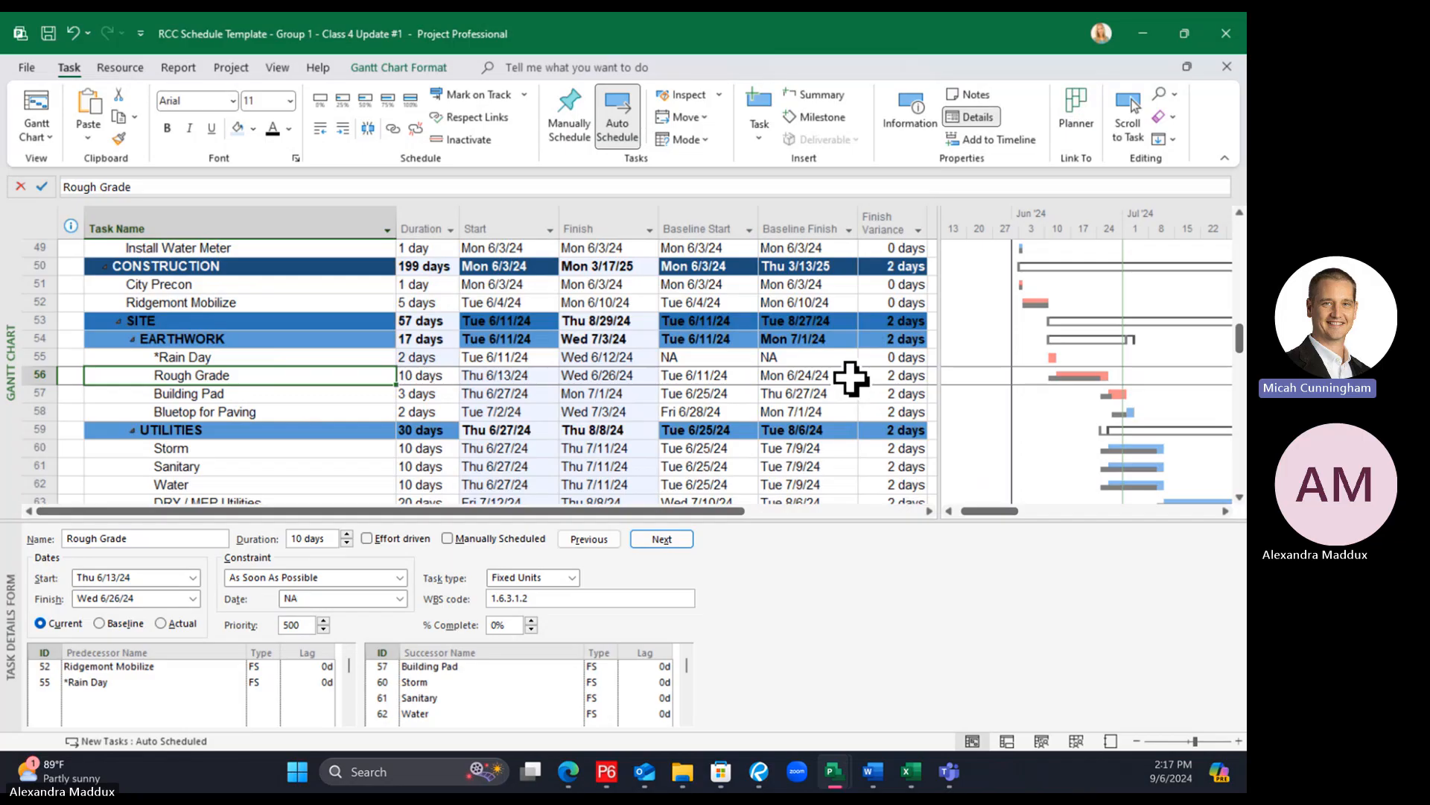
pyautogui.click(212, 359)
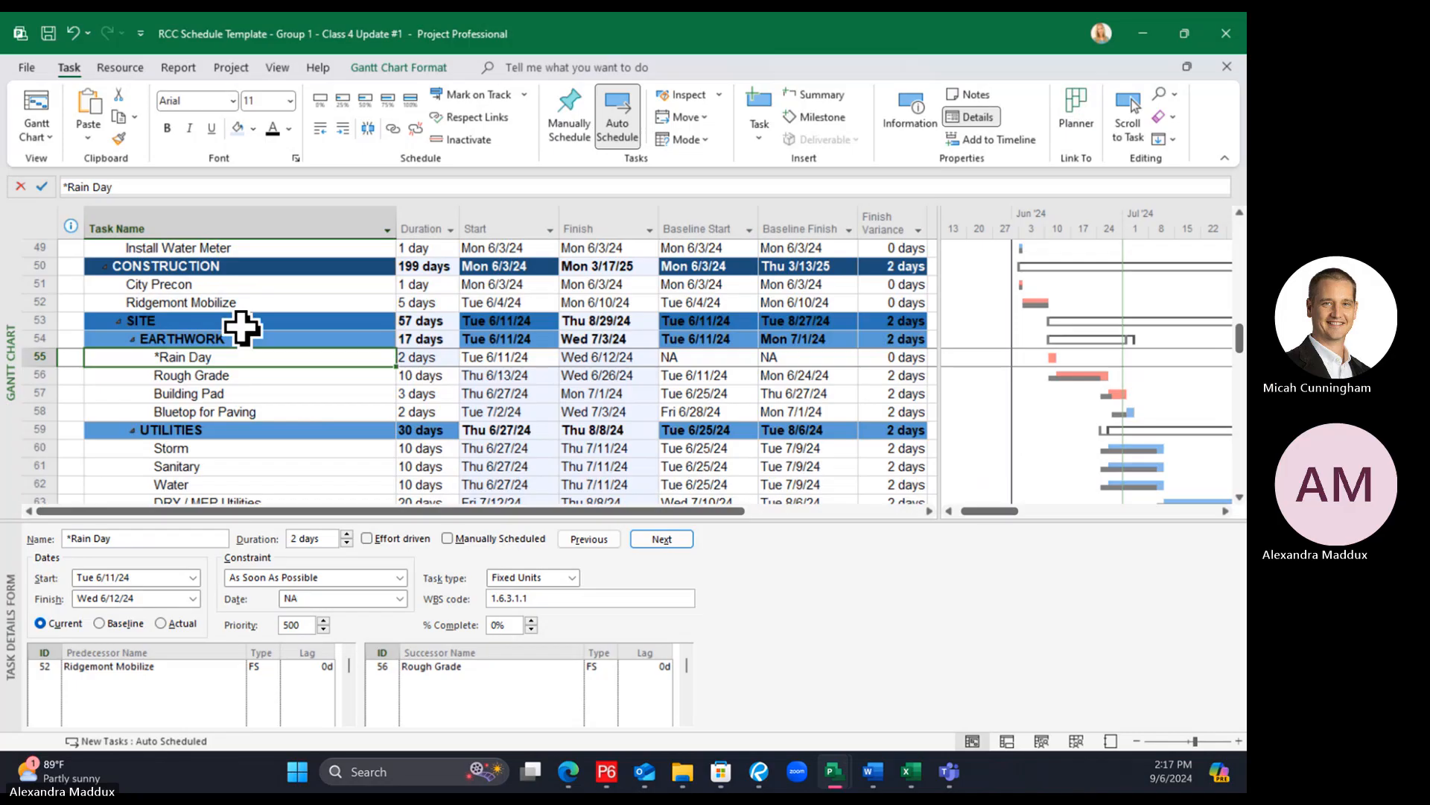
pyautogui.click(241, 303)
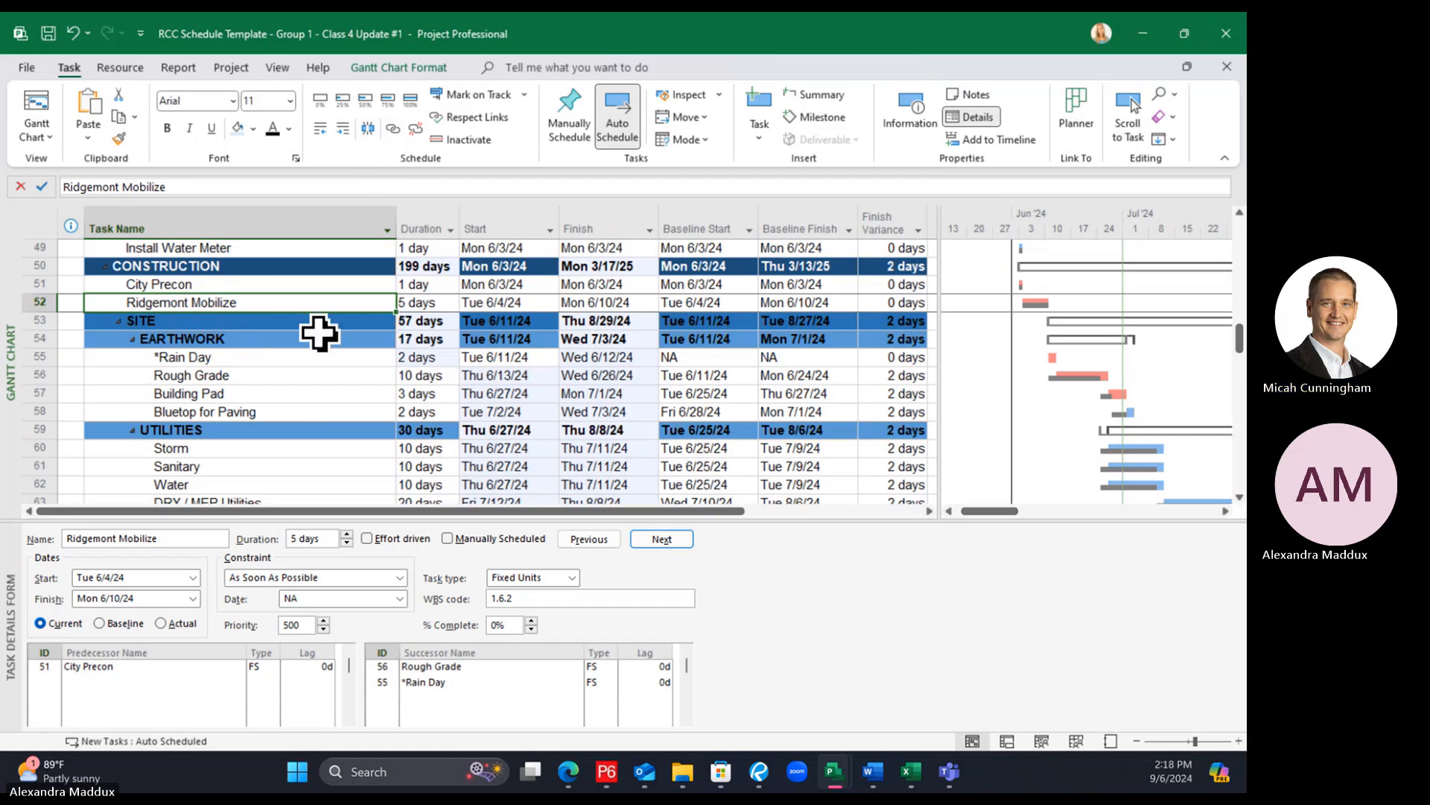
pyautogui.click(280, 375)
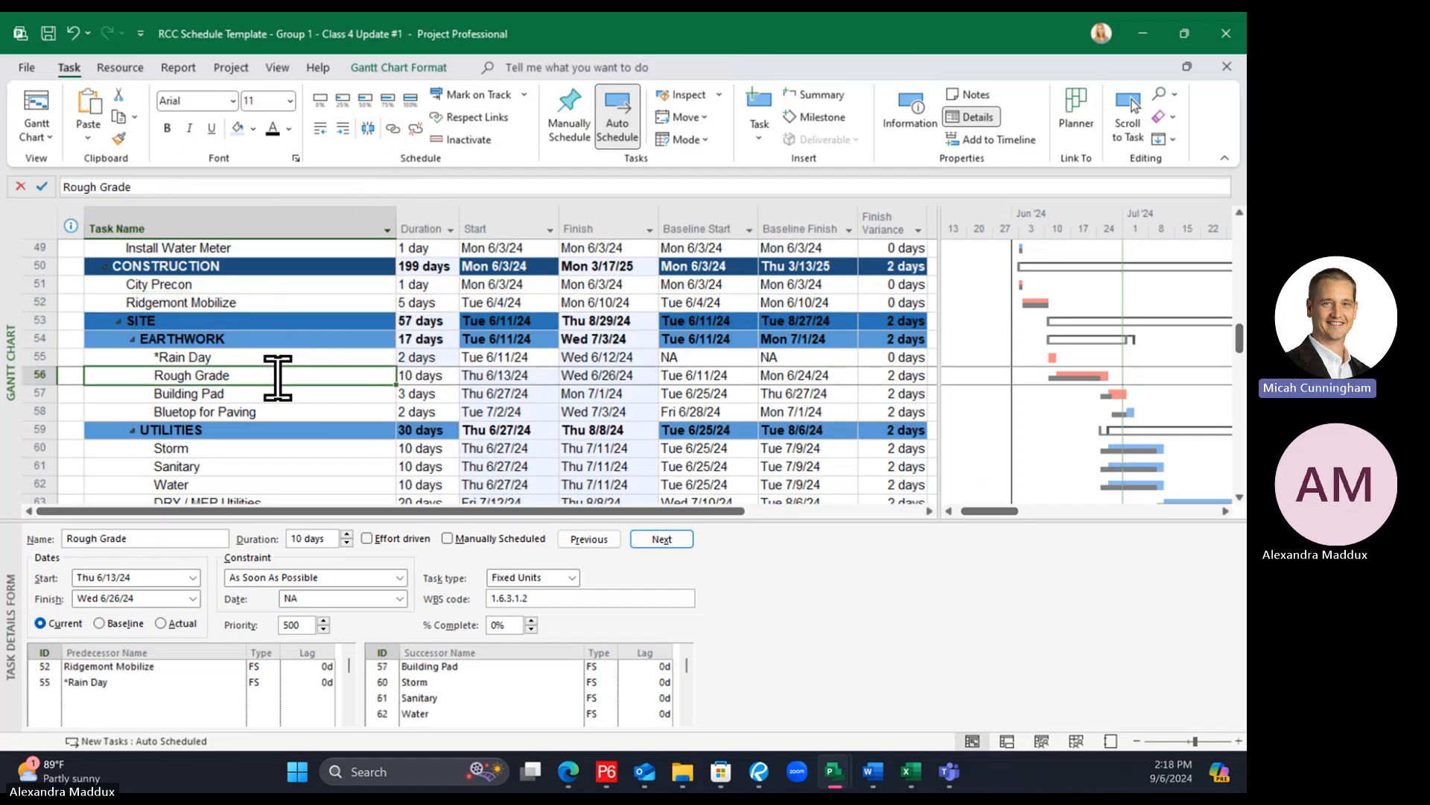
pyautogui.click(226, 355)
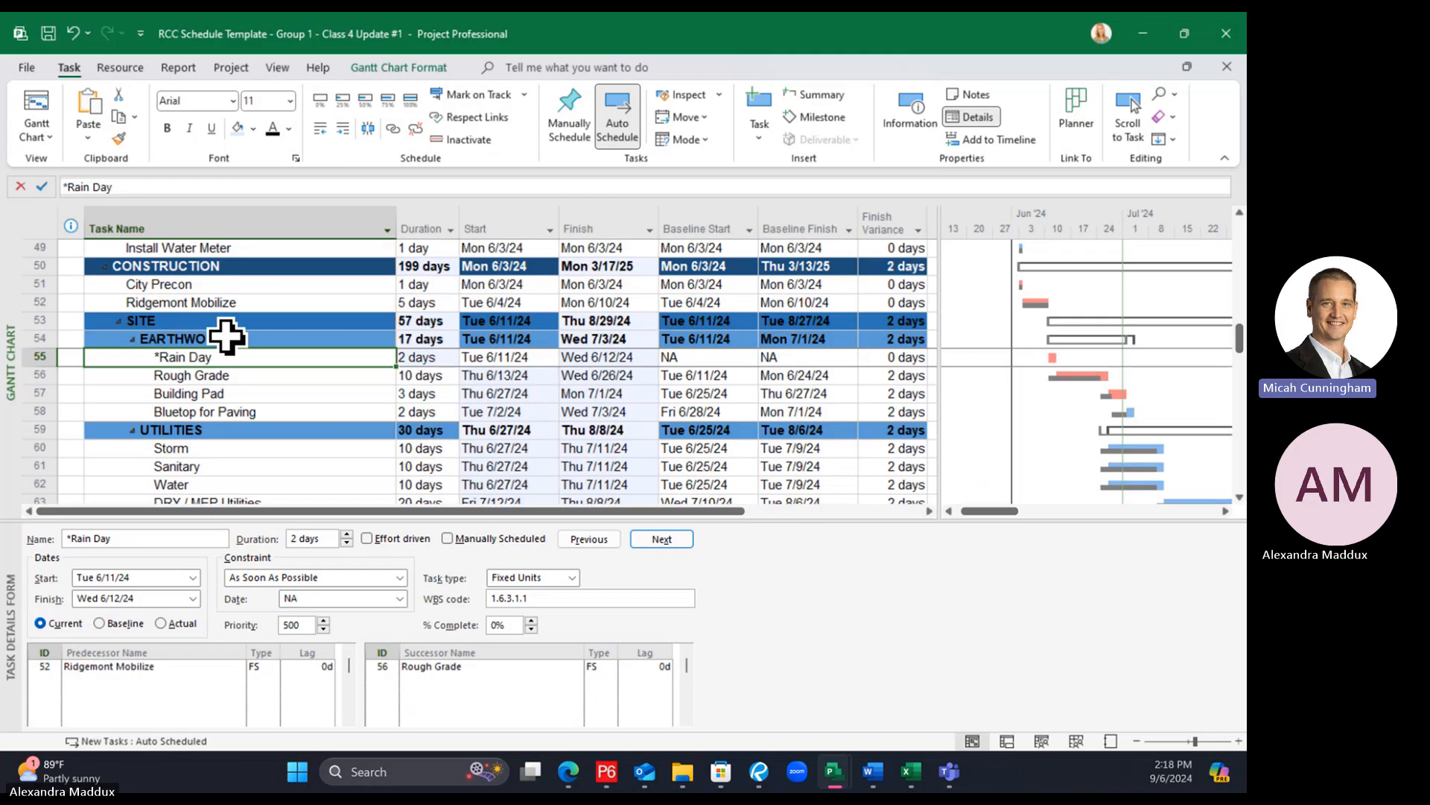
pyautogui.click(233, 373)
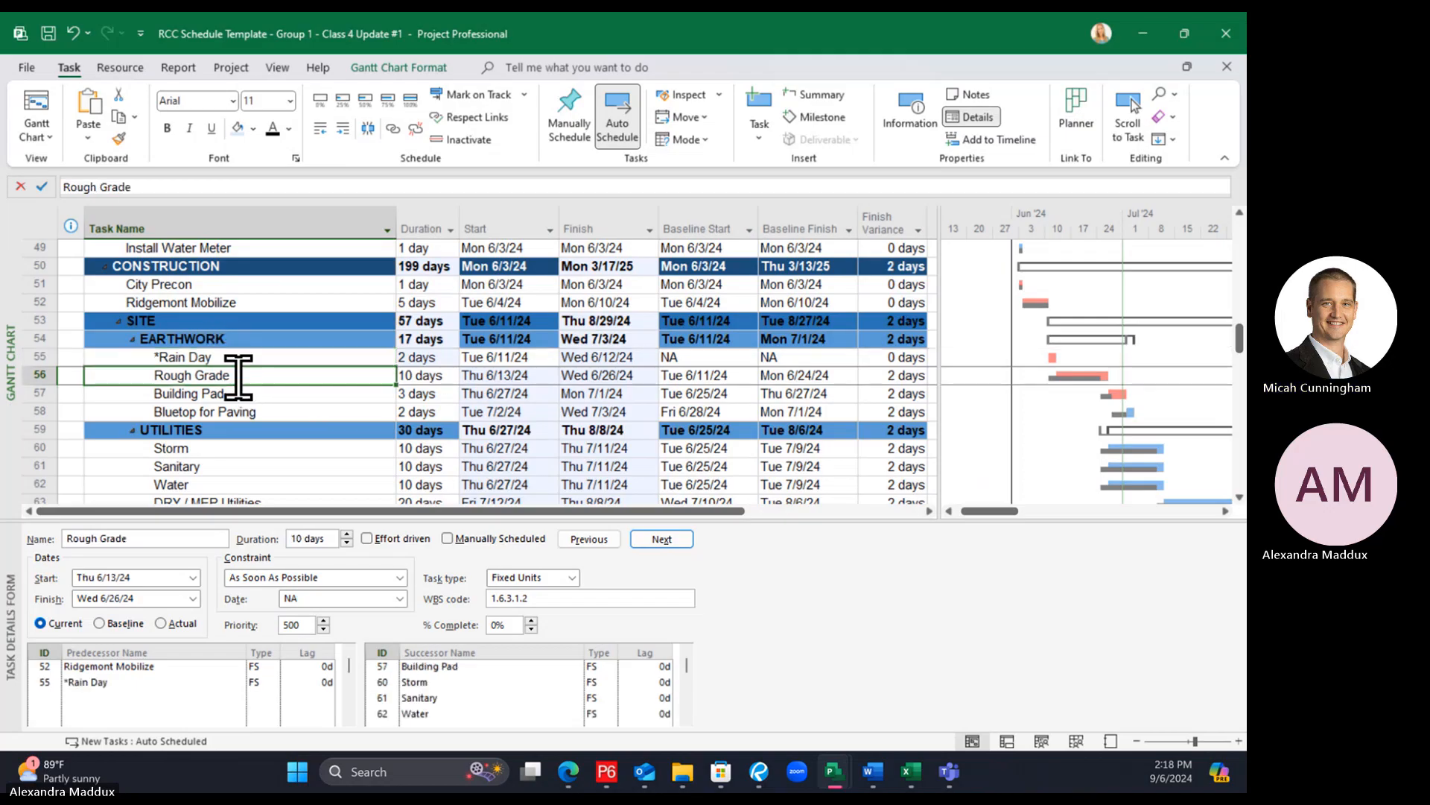
# Compare the duration, dates and task links of *Rain Day with those of Rough Grade and Building Pad
pyautogui.click(238, 357)
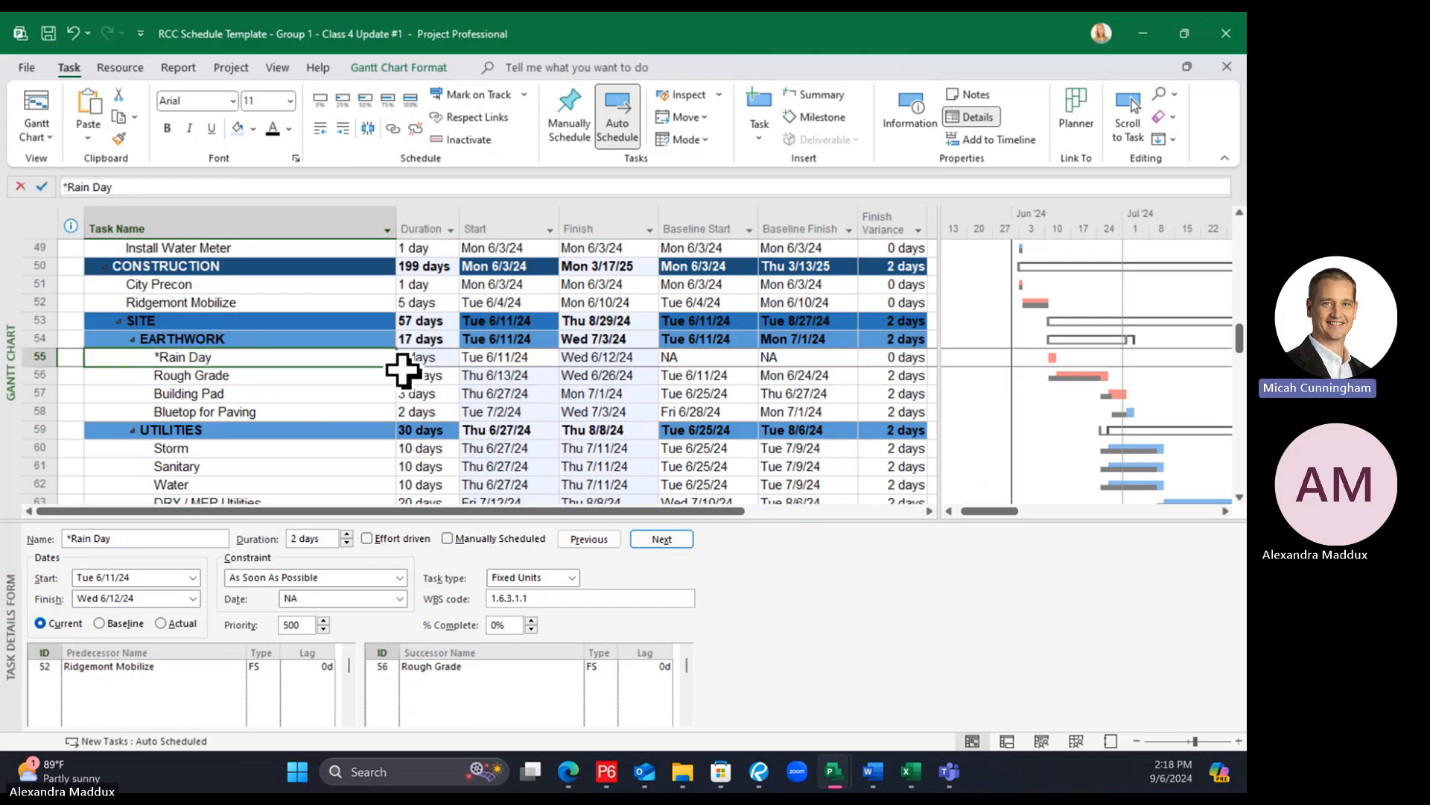
pyautogui.click(488, 357)
pyautogui.click(593, 357)
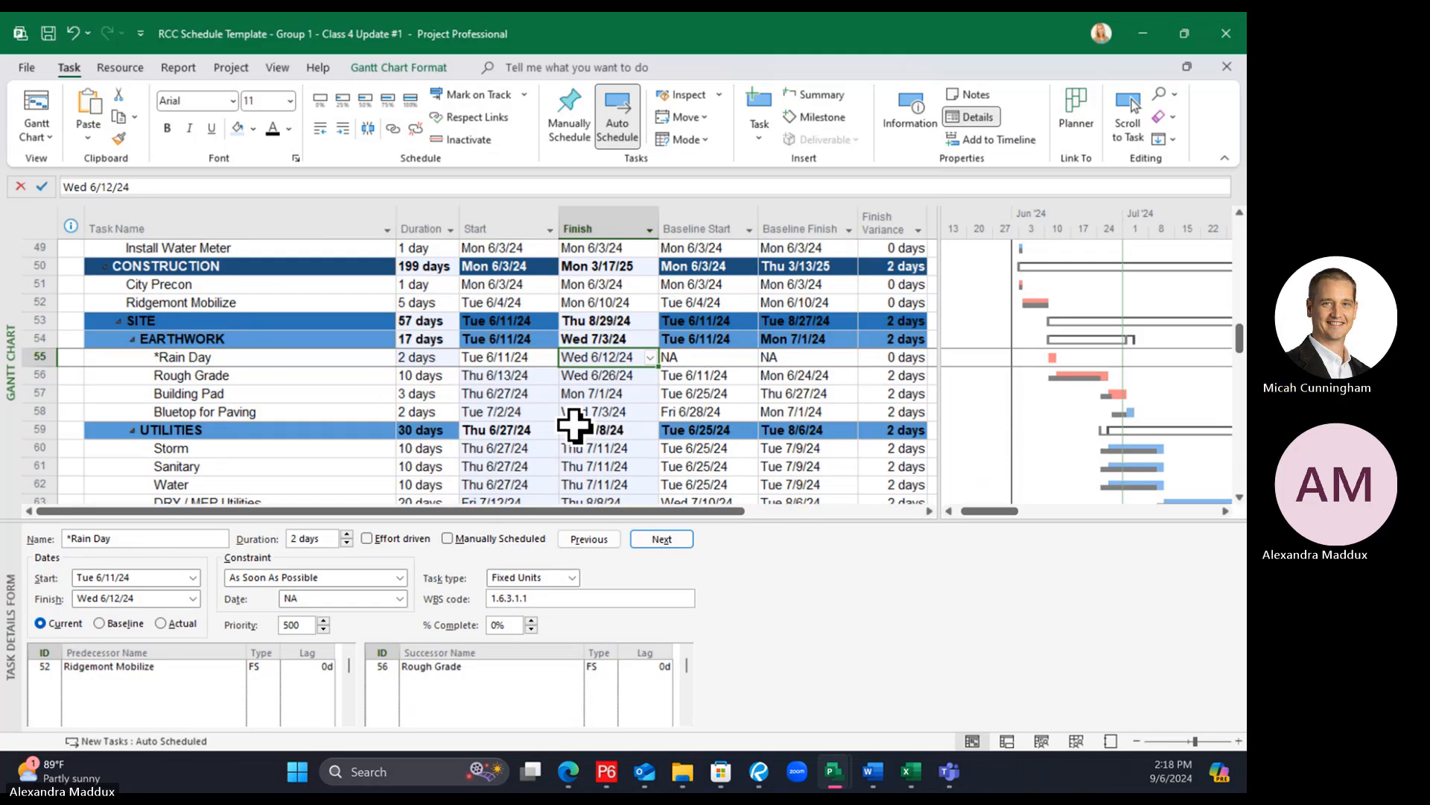
pyautogui.click(346, 374)
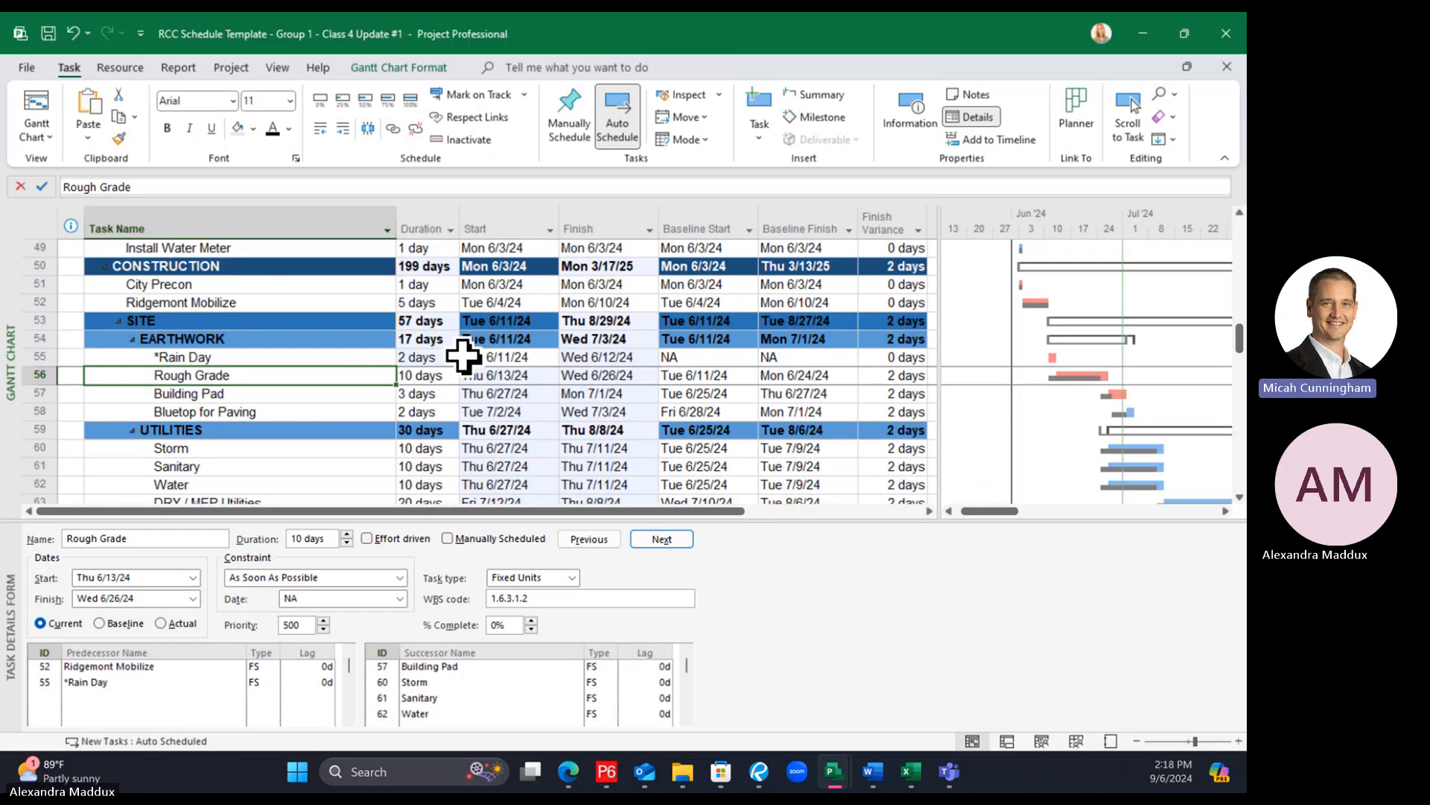
pyautogui.click(357, 359)
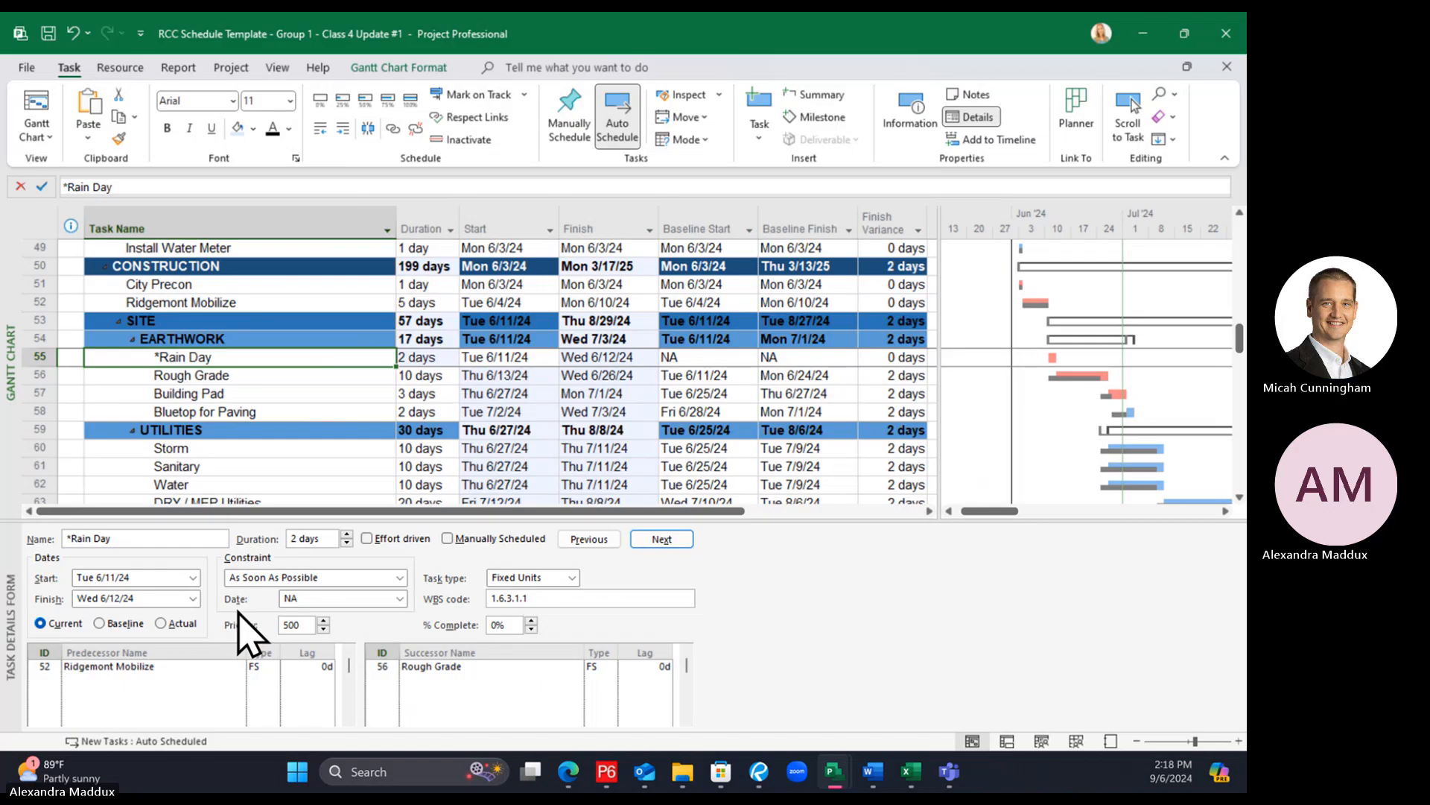
pyautogui.click(282, 393)
pyautogui.click(277, 358)
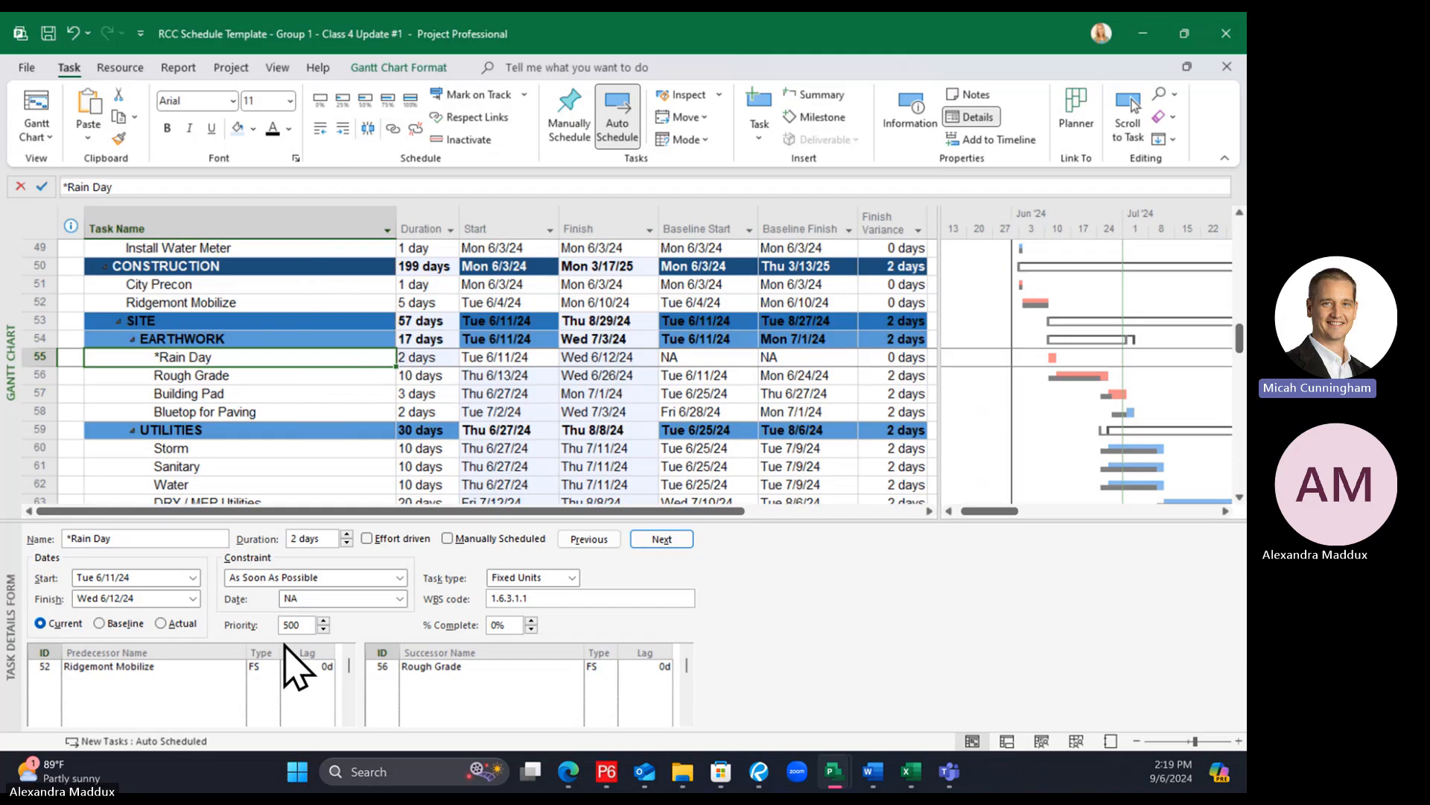
pyautogui.click(45, 683)
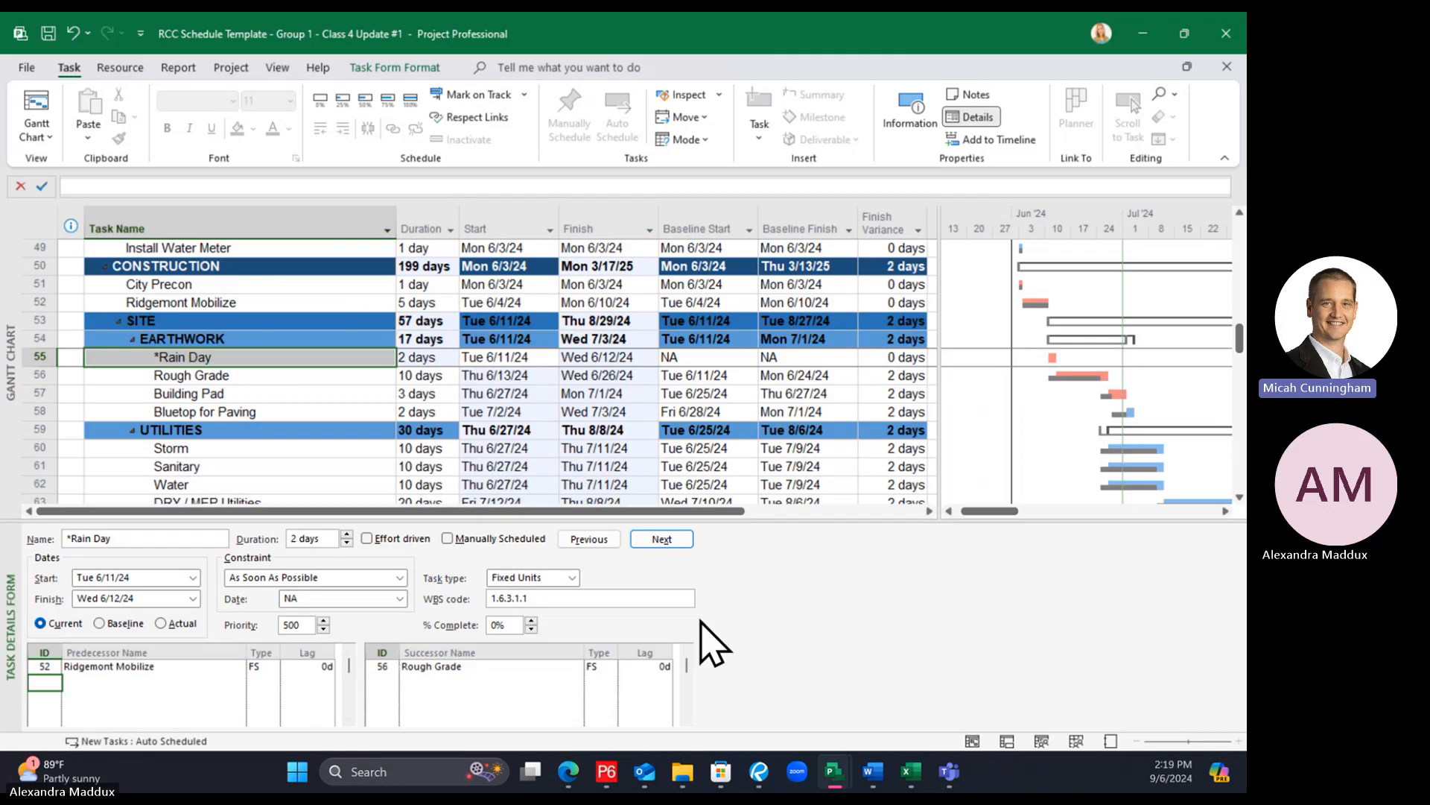
# Enlarge the task details form and review the predecessors and successors of *Rain Day and Rough Grade
pyautogui.moveTo(728, 518); pyautogui.dragTo(731, 487)
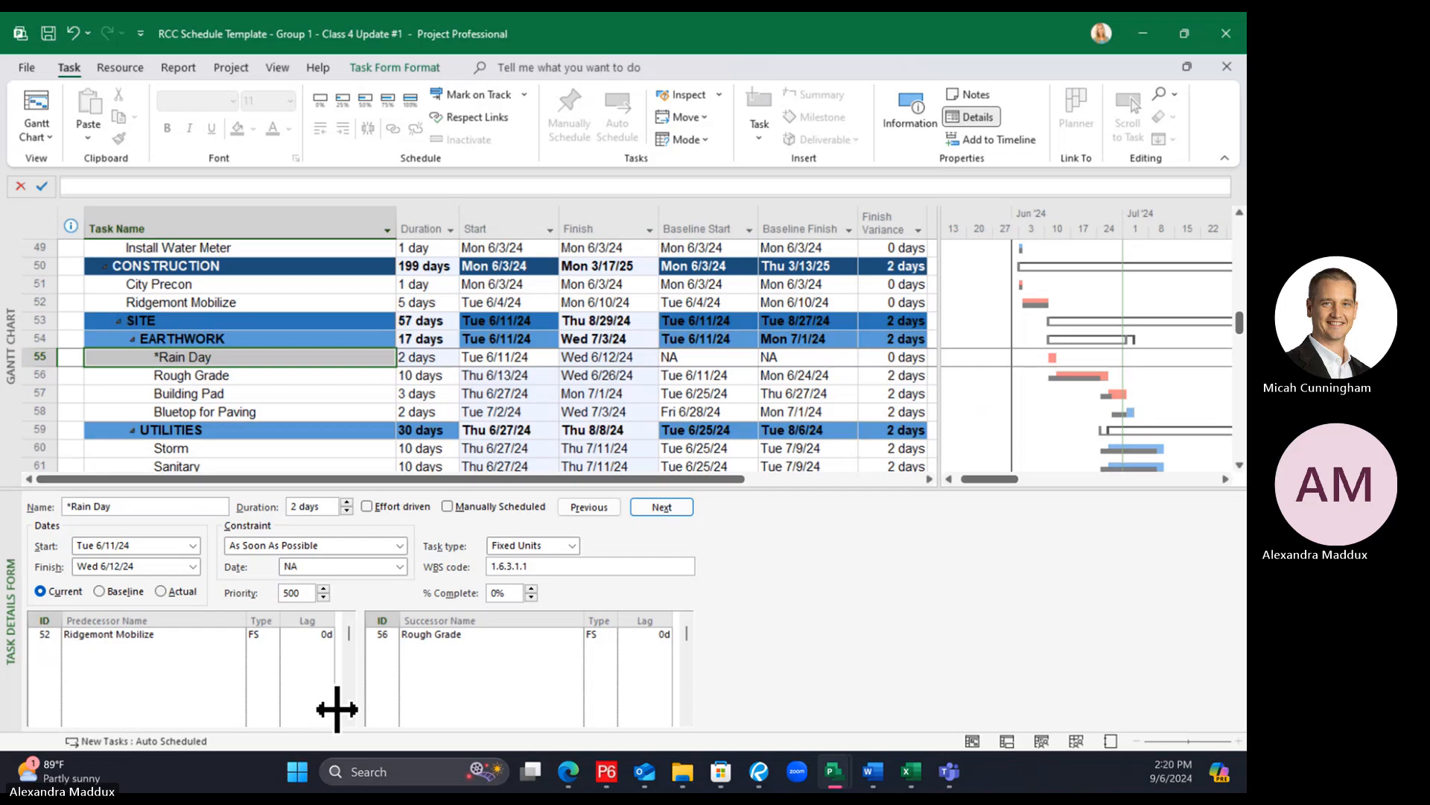
pyautogui.click(268, 376)
pyautogui.click(257, 360)
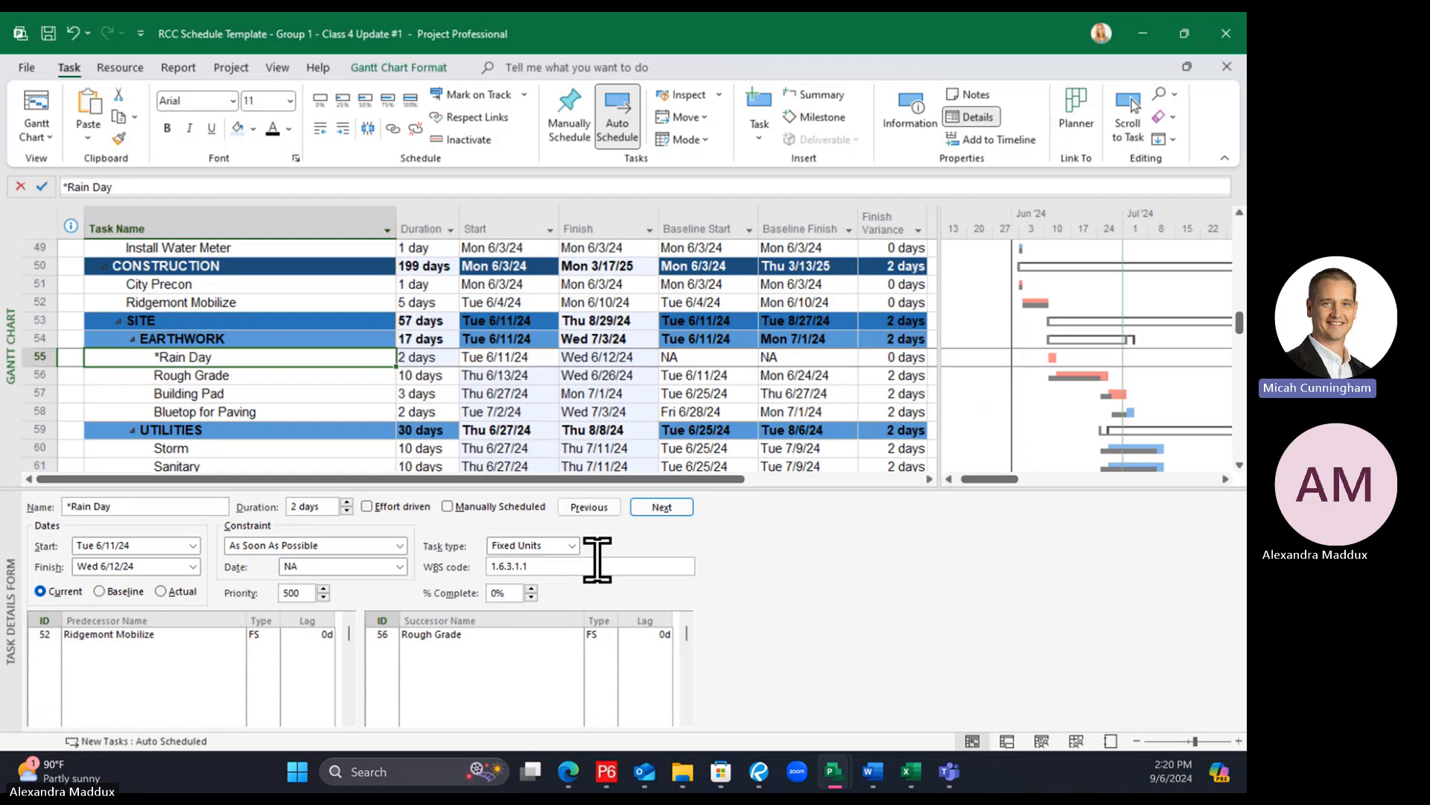
pyautogui.click(295, 372)
pyautogui.click(286, 358)
pyautogui.click(222, 383)
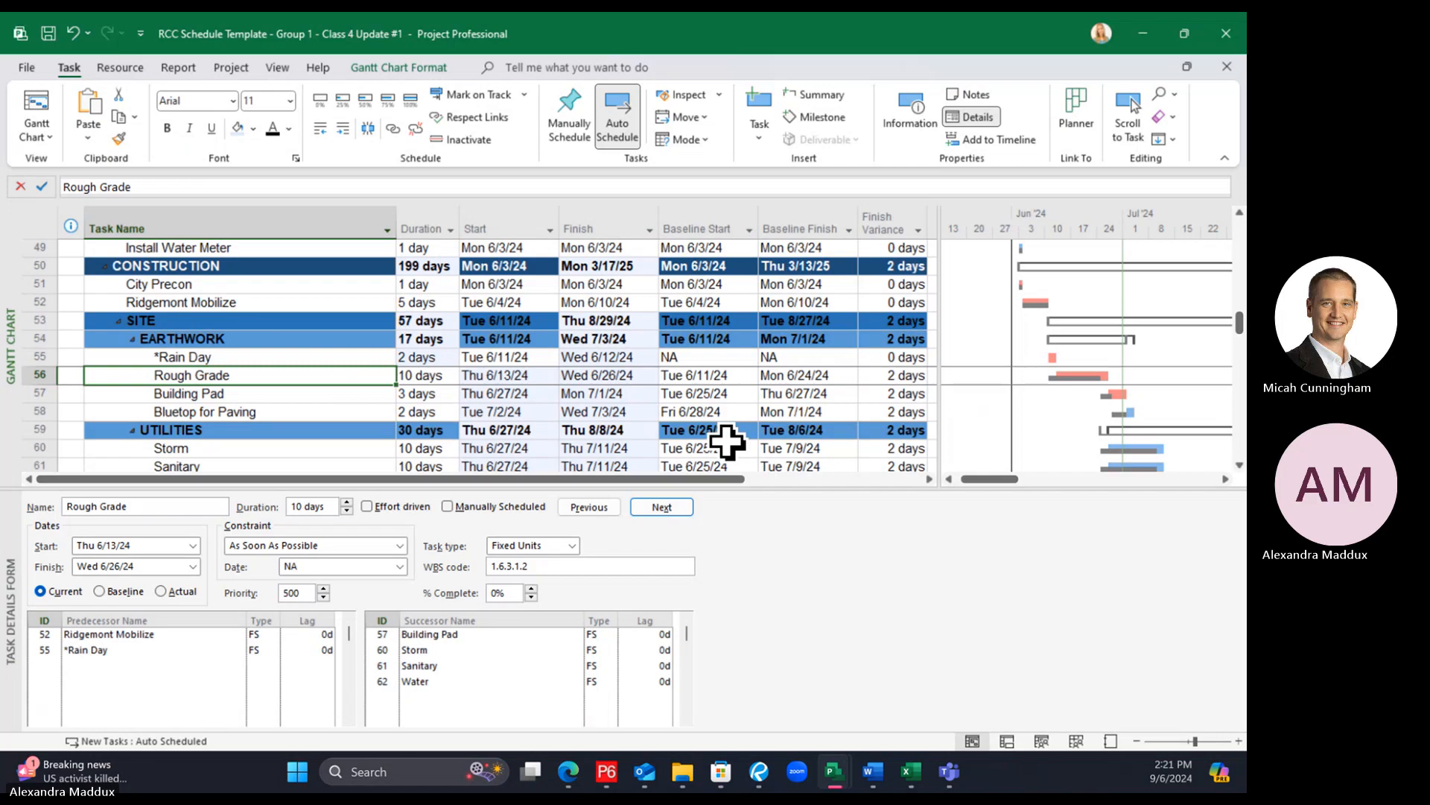
# Examine how *Rain Day affects the start and finish variance of Rough Grade and the baseline finish of UTILITIES
pyautogui.click(168, 338)
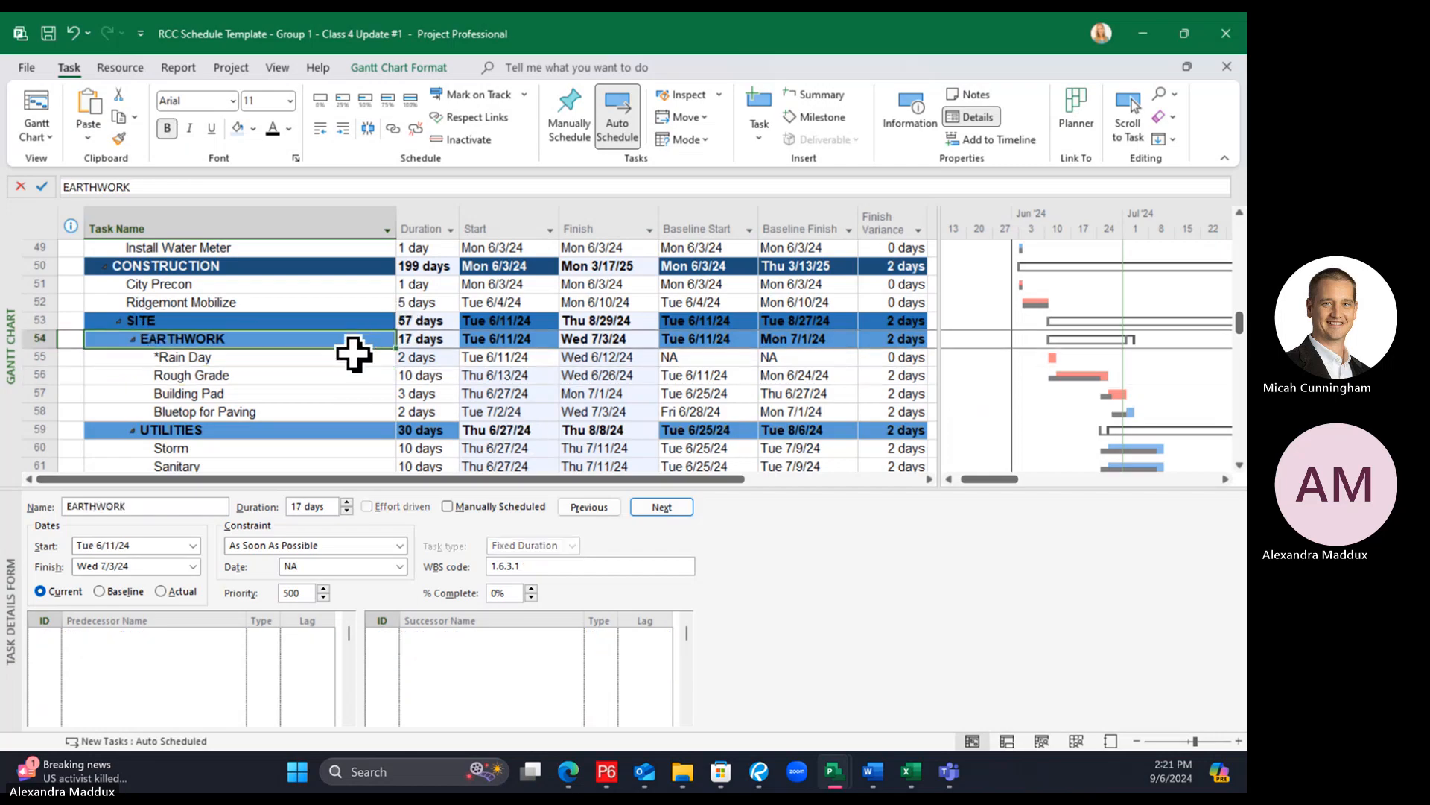
pyautogui.click(337, 358)
pyautogui.click(326, 376)
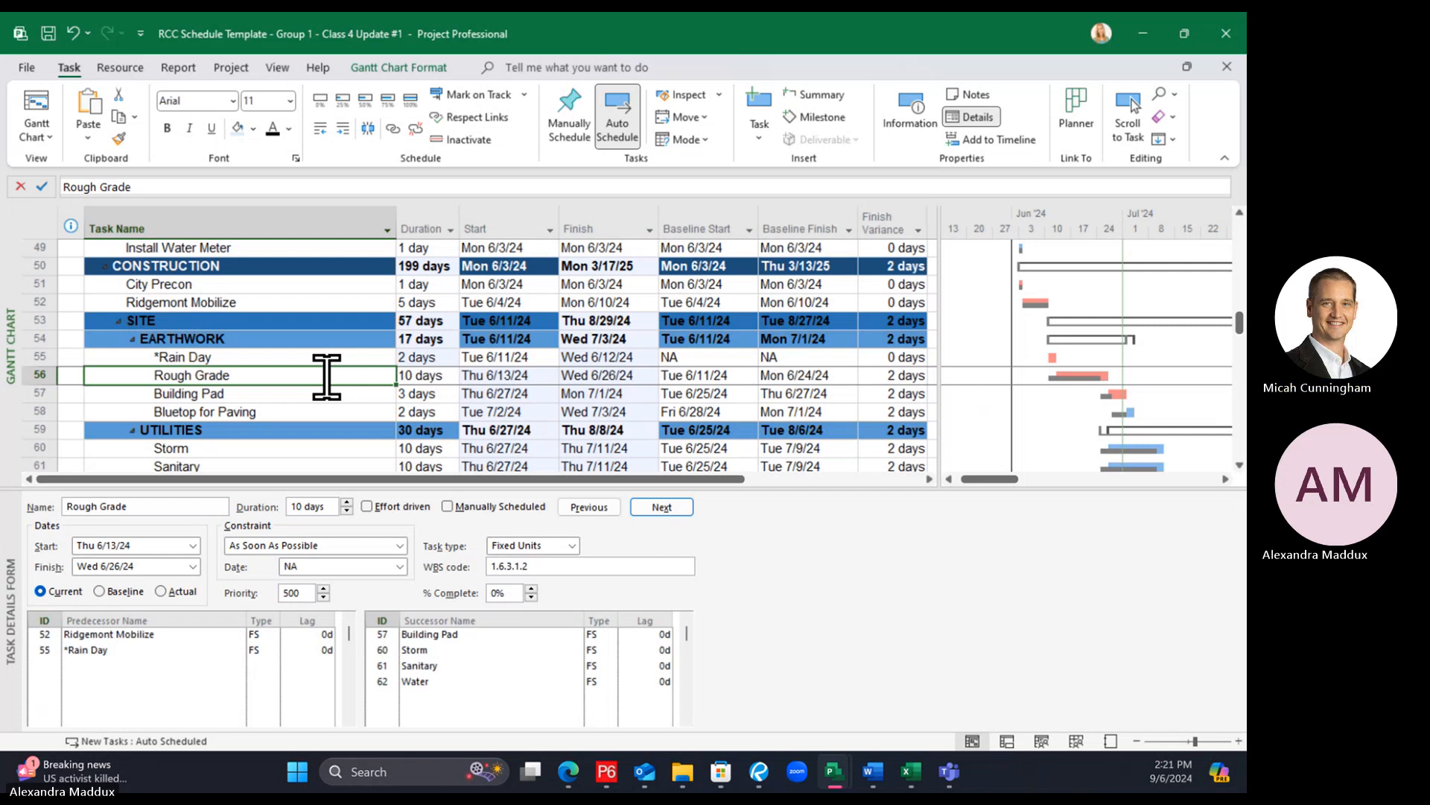
pyautogui.click(311, 356)
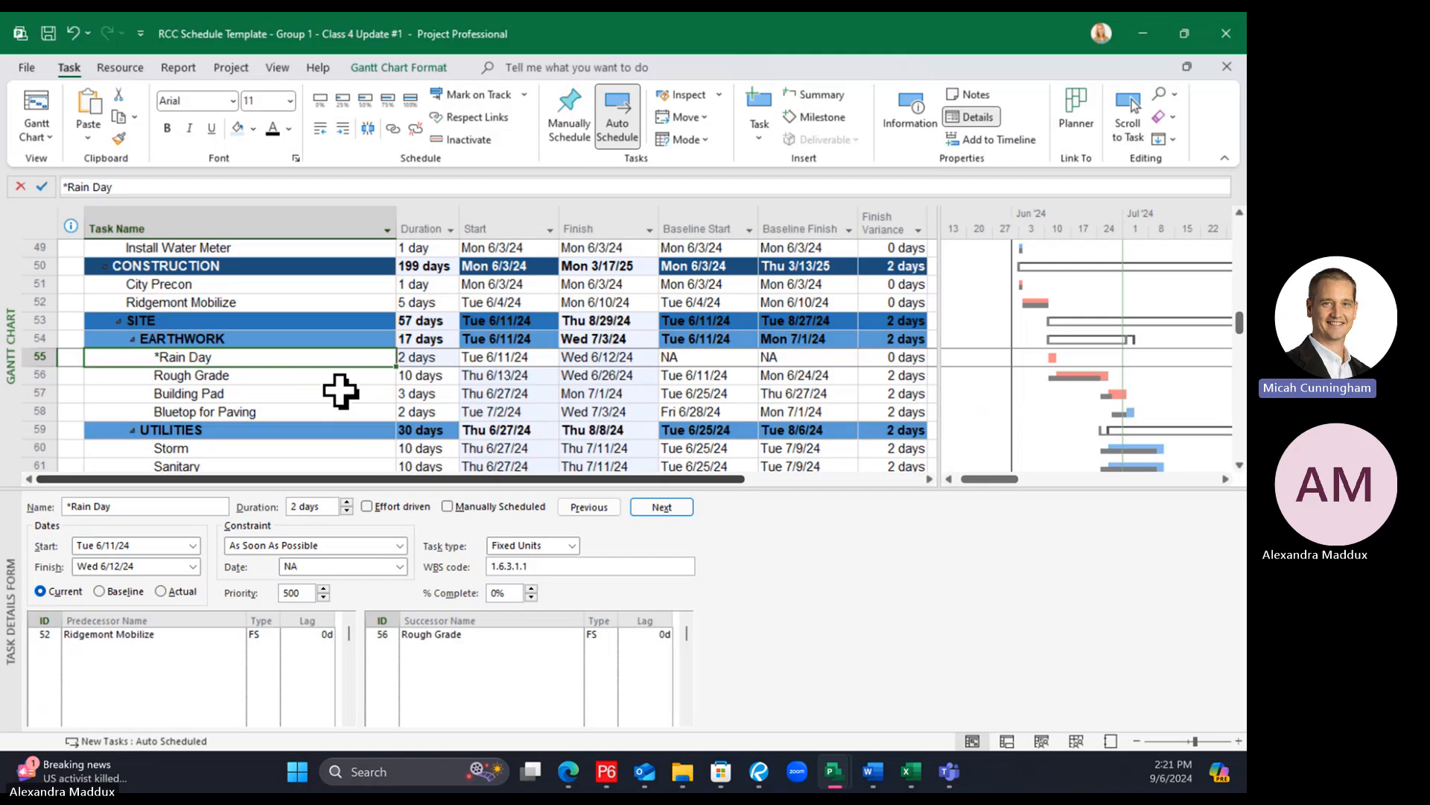
pyautogui.click(422, 356)
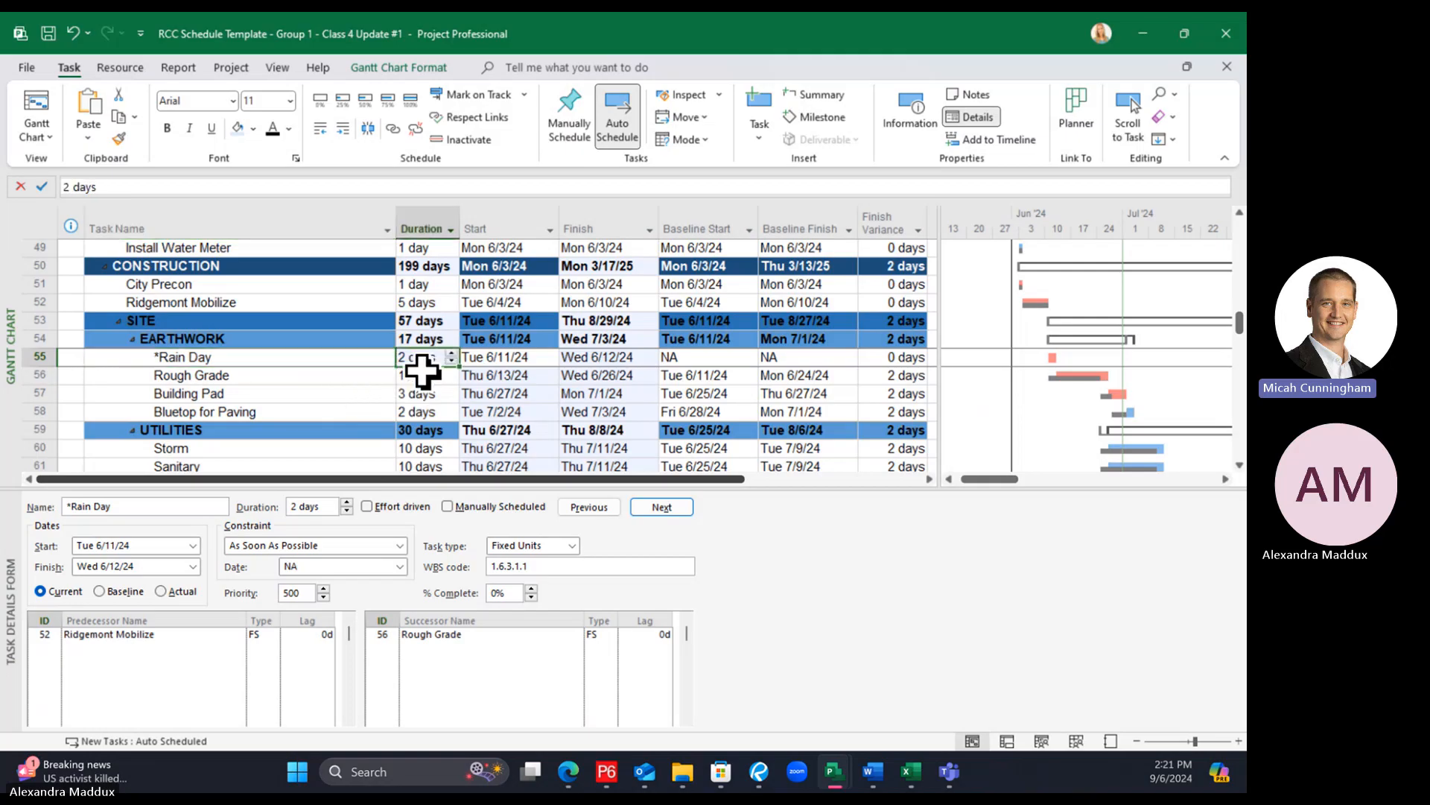
pyautogui.click(355, 377)
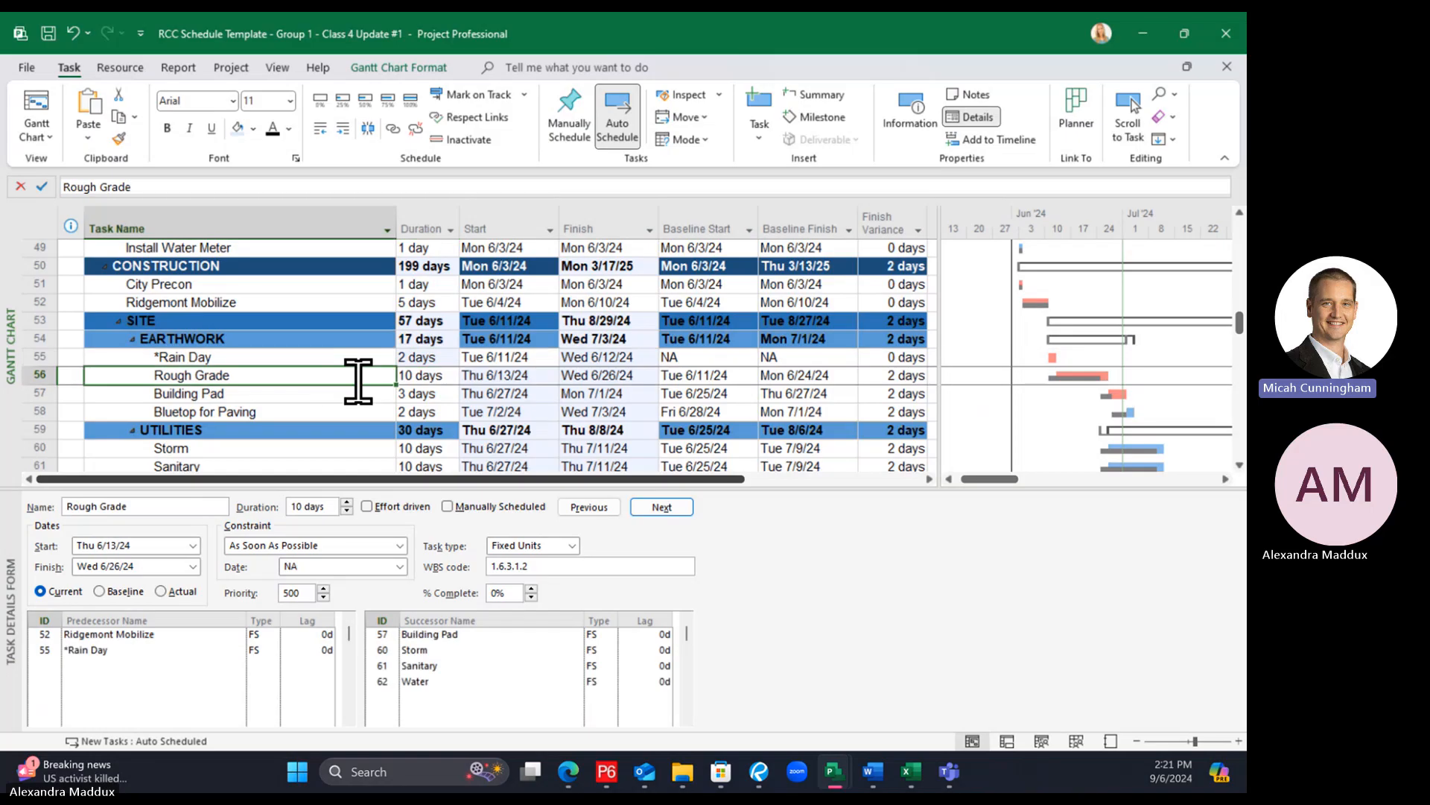
pyautogui.click(530, 375)
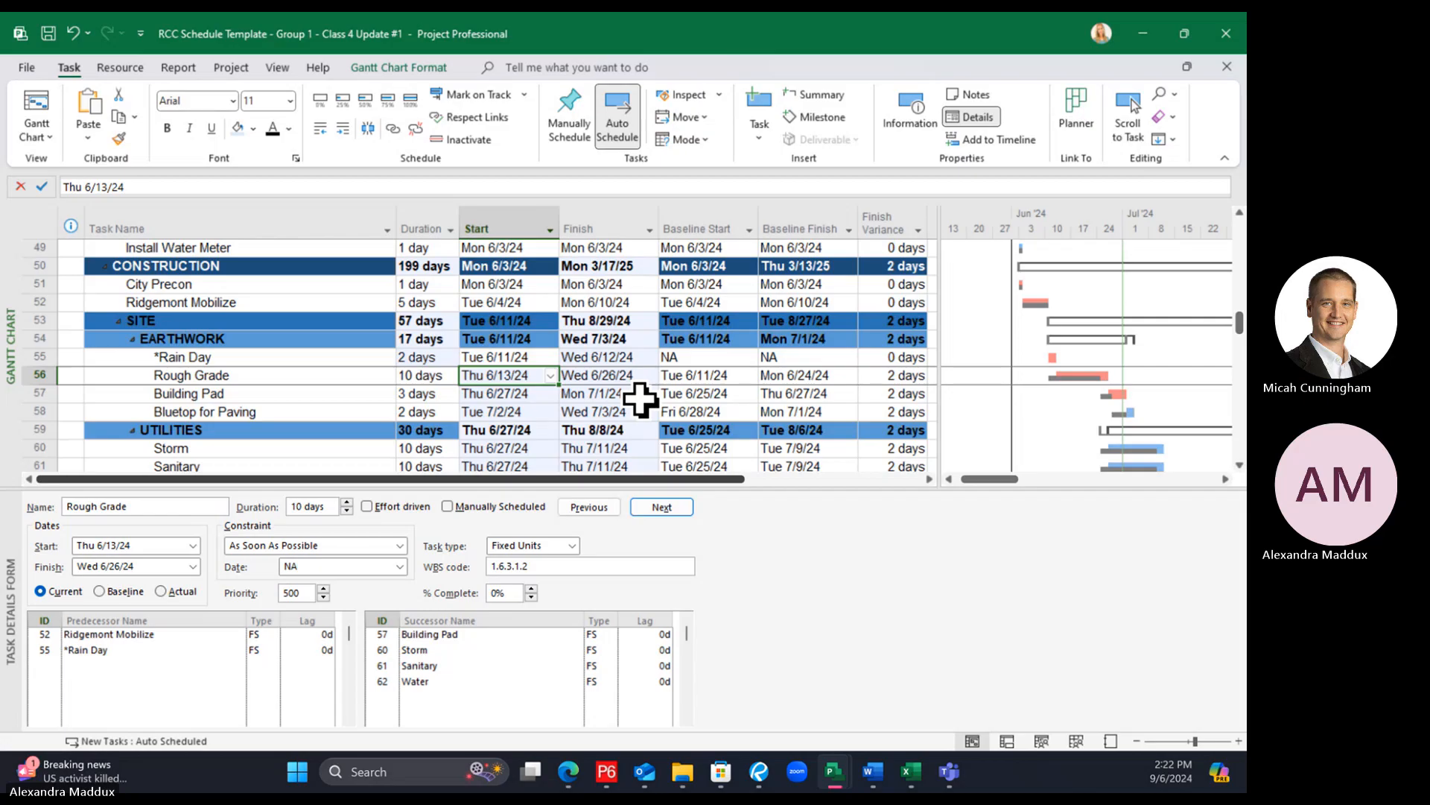
pyautogui.click(287, 375)
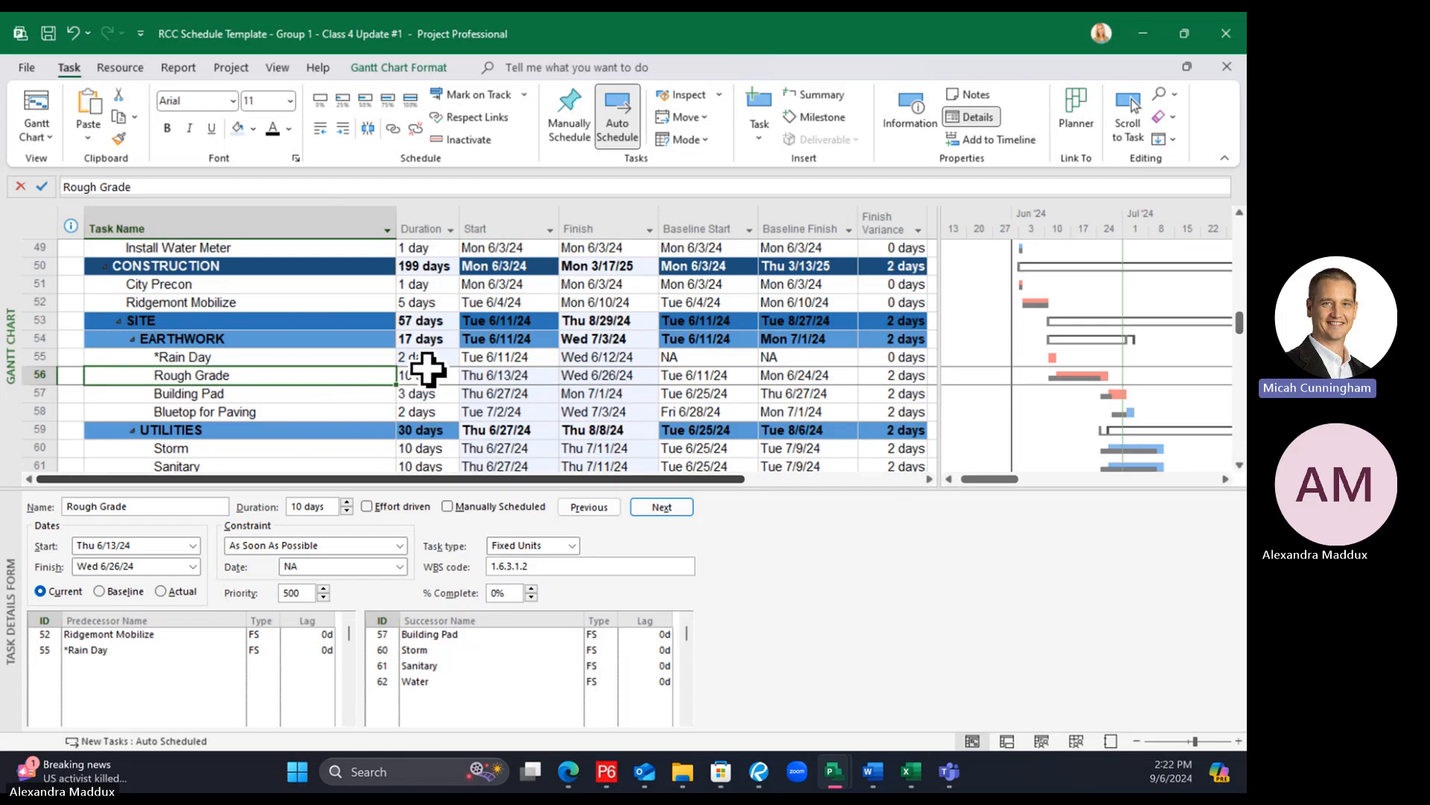
pyautogui.click(900, 375)
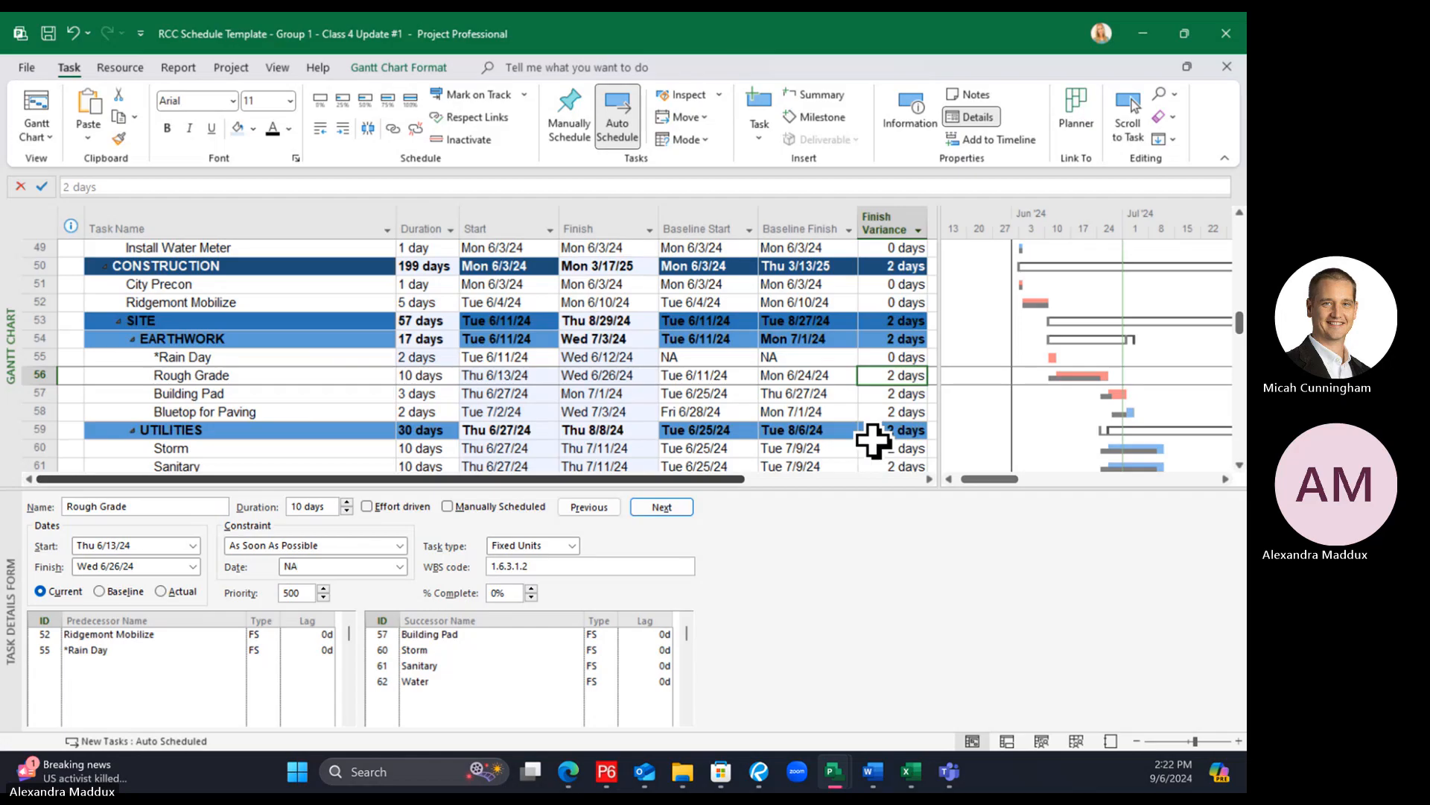
pyautogui.click(822, 432)
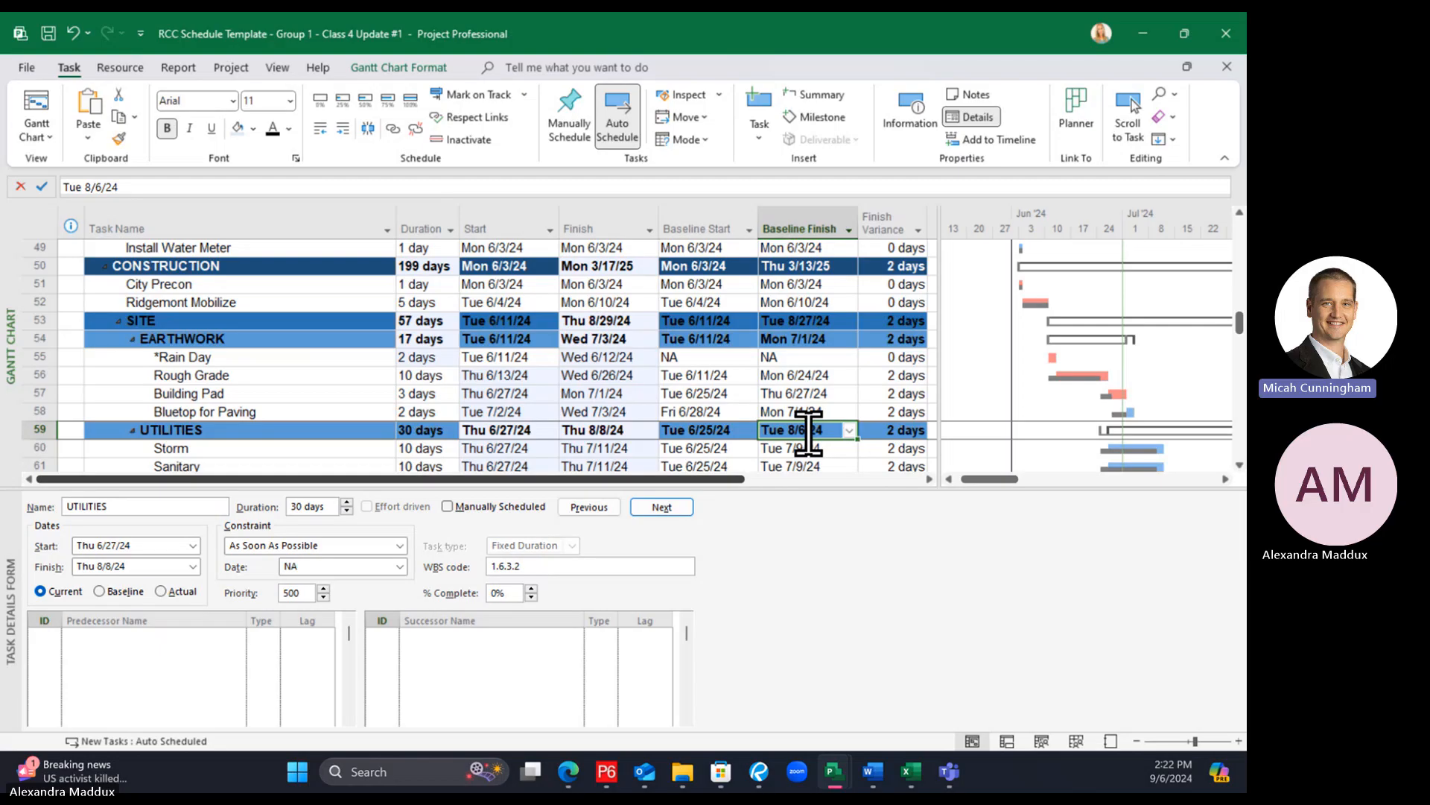
pyautogui.click(870, 381)
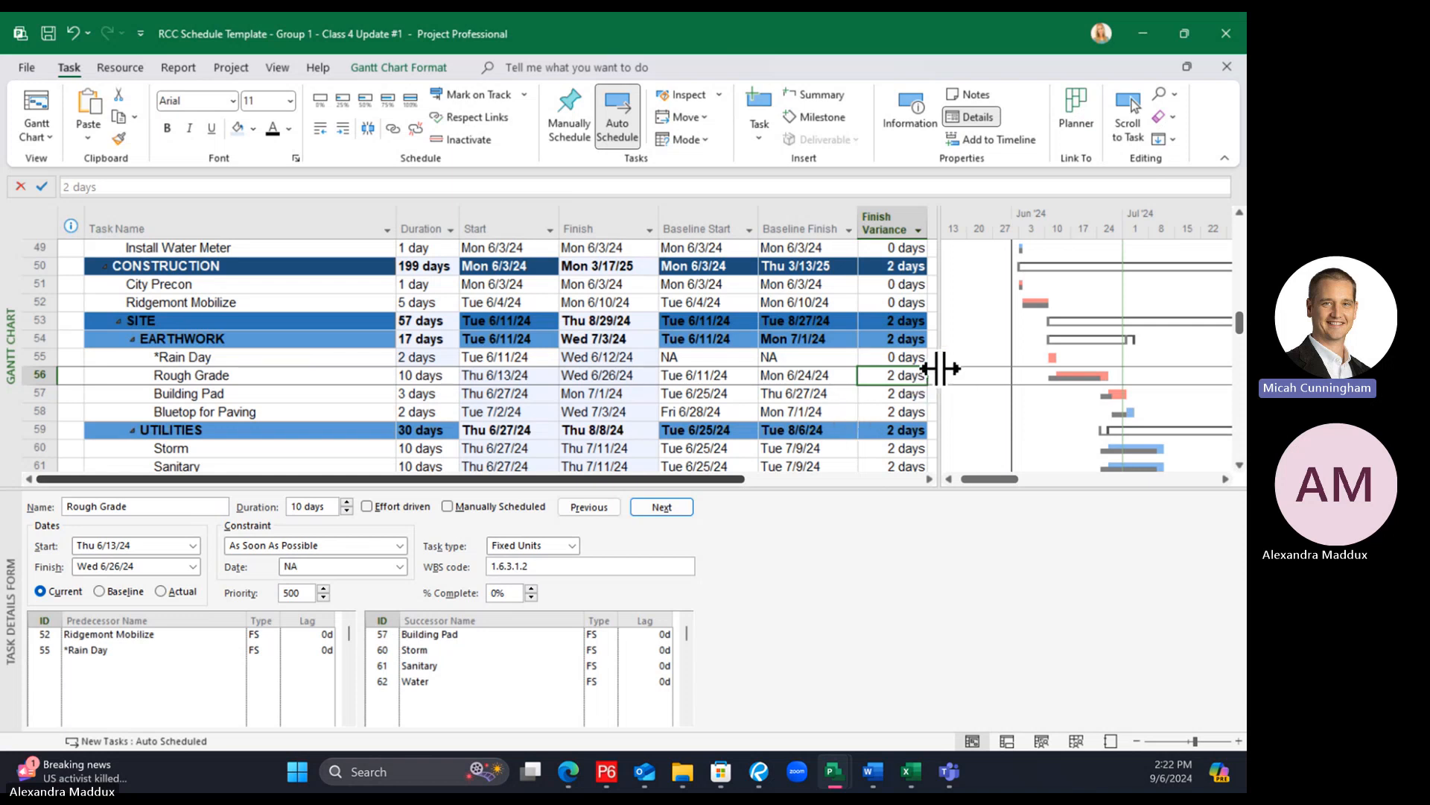
# Widen the Finish Variance column and adjust the divider between the task table and the Gantt chart to fit it
pyautogui.moveTo(941, 368)
pyautogui.mouseDown()
pyautogui.moveTo(1082, 379)
pyautogui.moveTo(937, 385)
pyautogui.mouseUp()
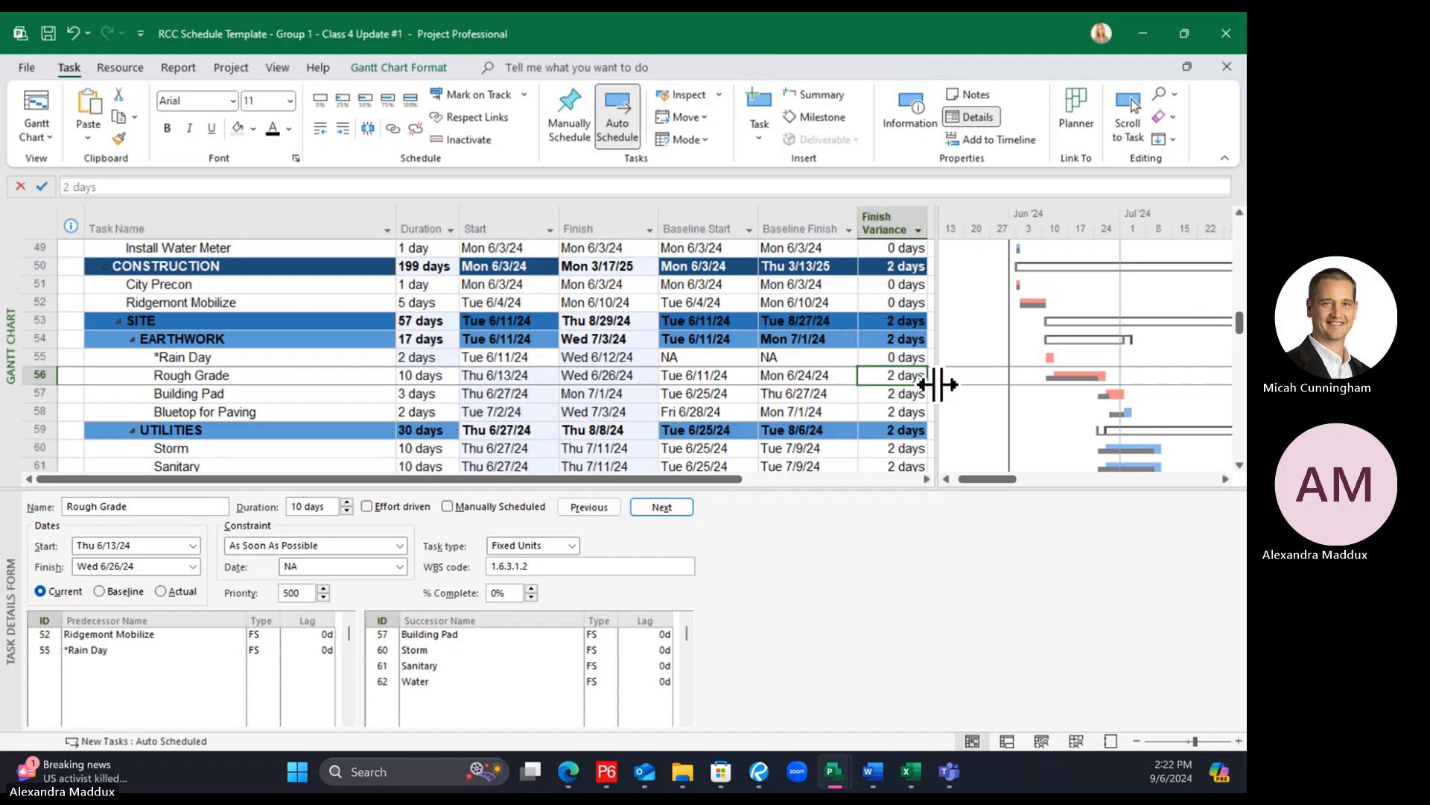
pyautogui.moveTo(938, 384); pyautogui.dragTo(952, 313)
pyautogui.moveTo(928, 223); pyautogui.dragTo(940, 236)
# Review the UTILITIES baseline finish and the finish variance, duration and links of Rough Grade and Building Pad
pyautogui.click(792, 430)
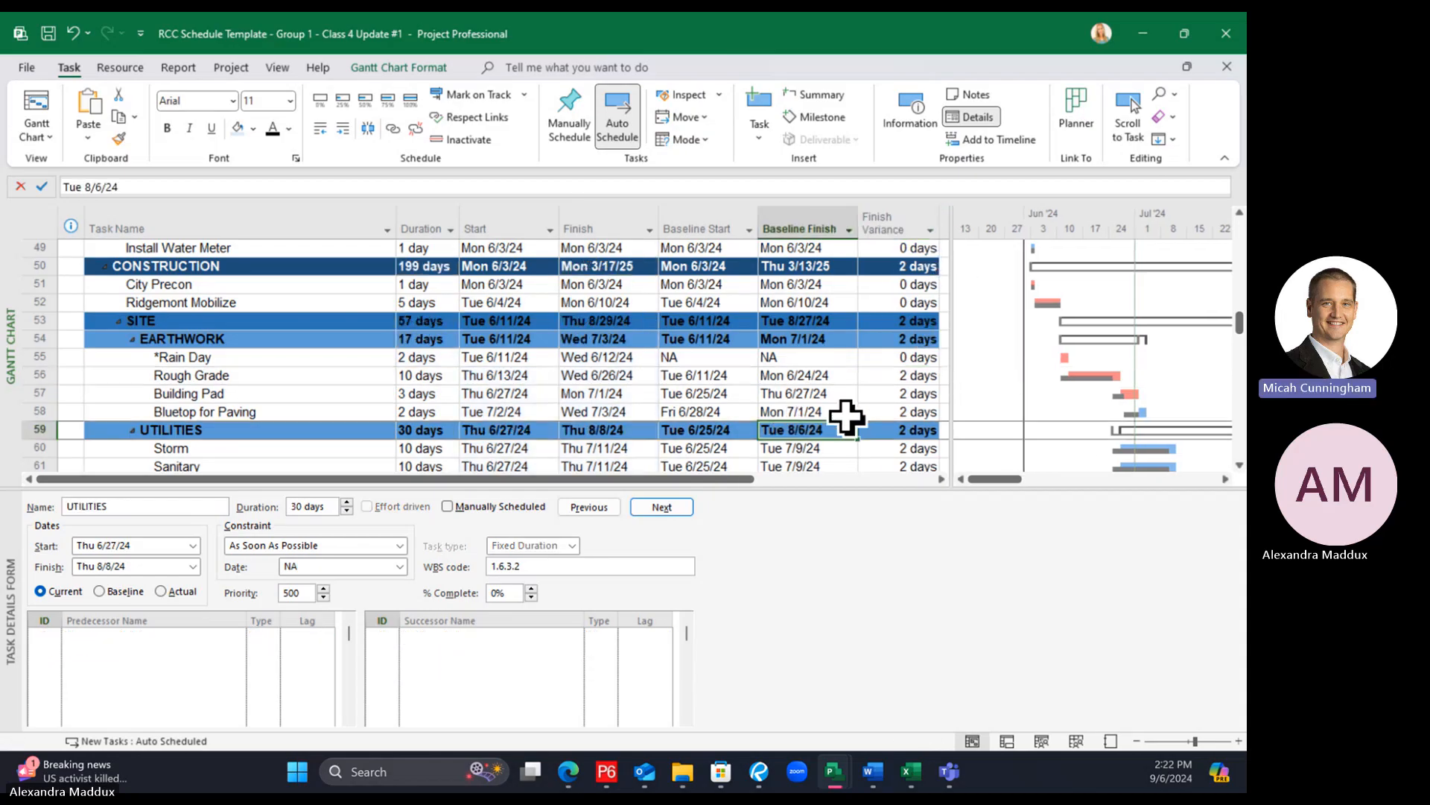
pyautogui.click(892, 377)
pyautogui.scroll(-1, 596, 412)
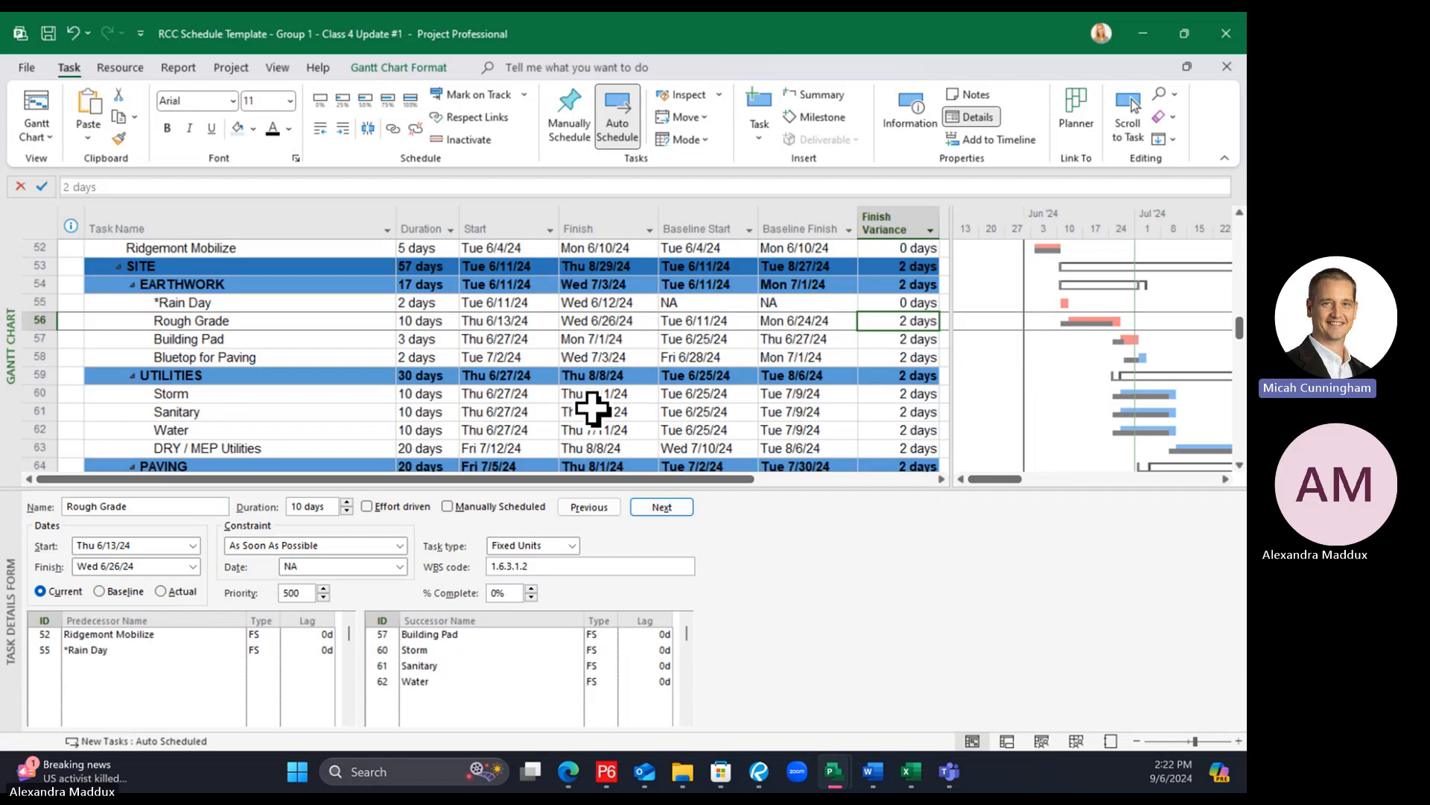
pyautogui.click(320, 338)
pyautogui.press('Up')
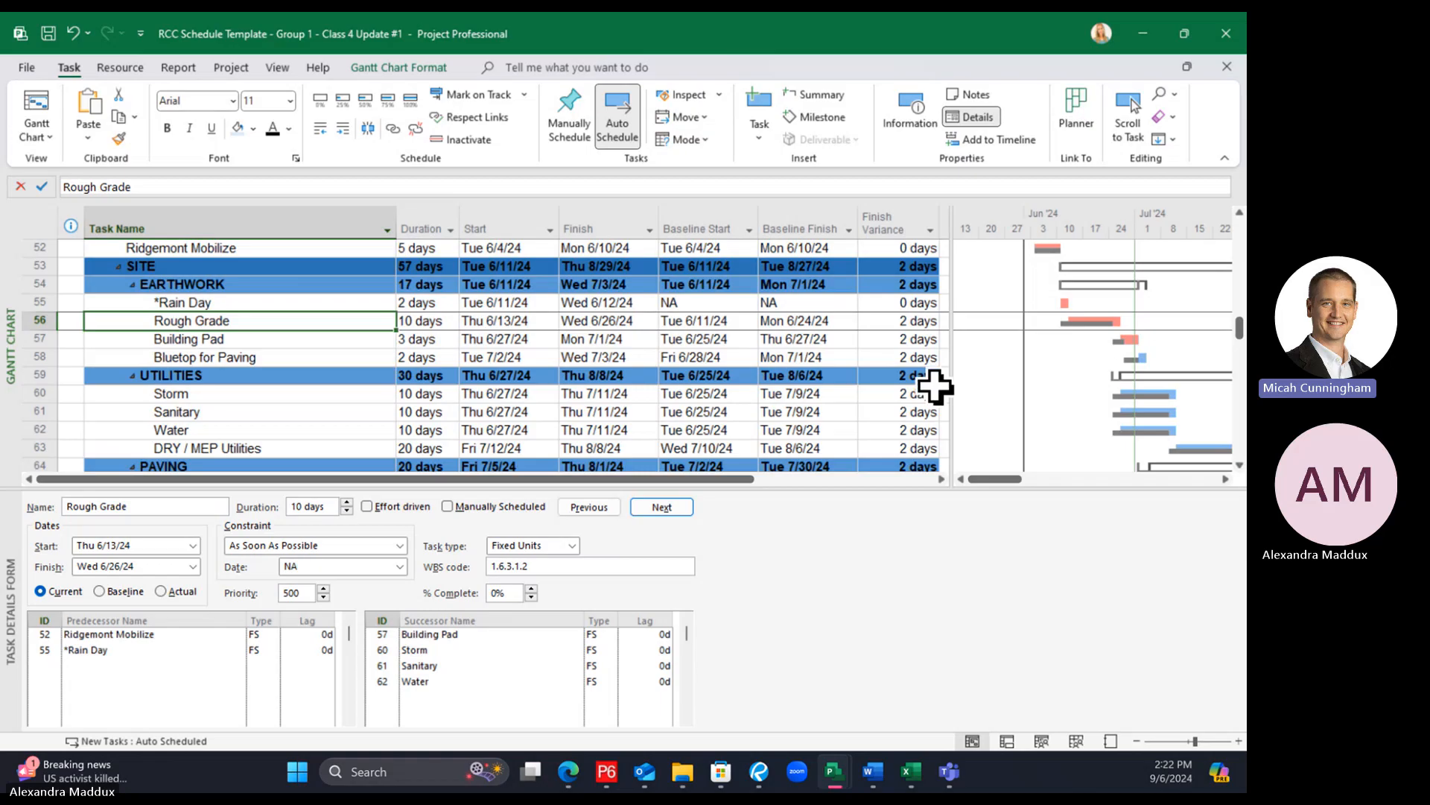
pyautogui.click(342, 331)
pyautogui.click(342, 320)
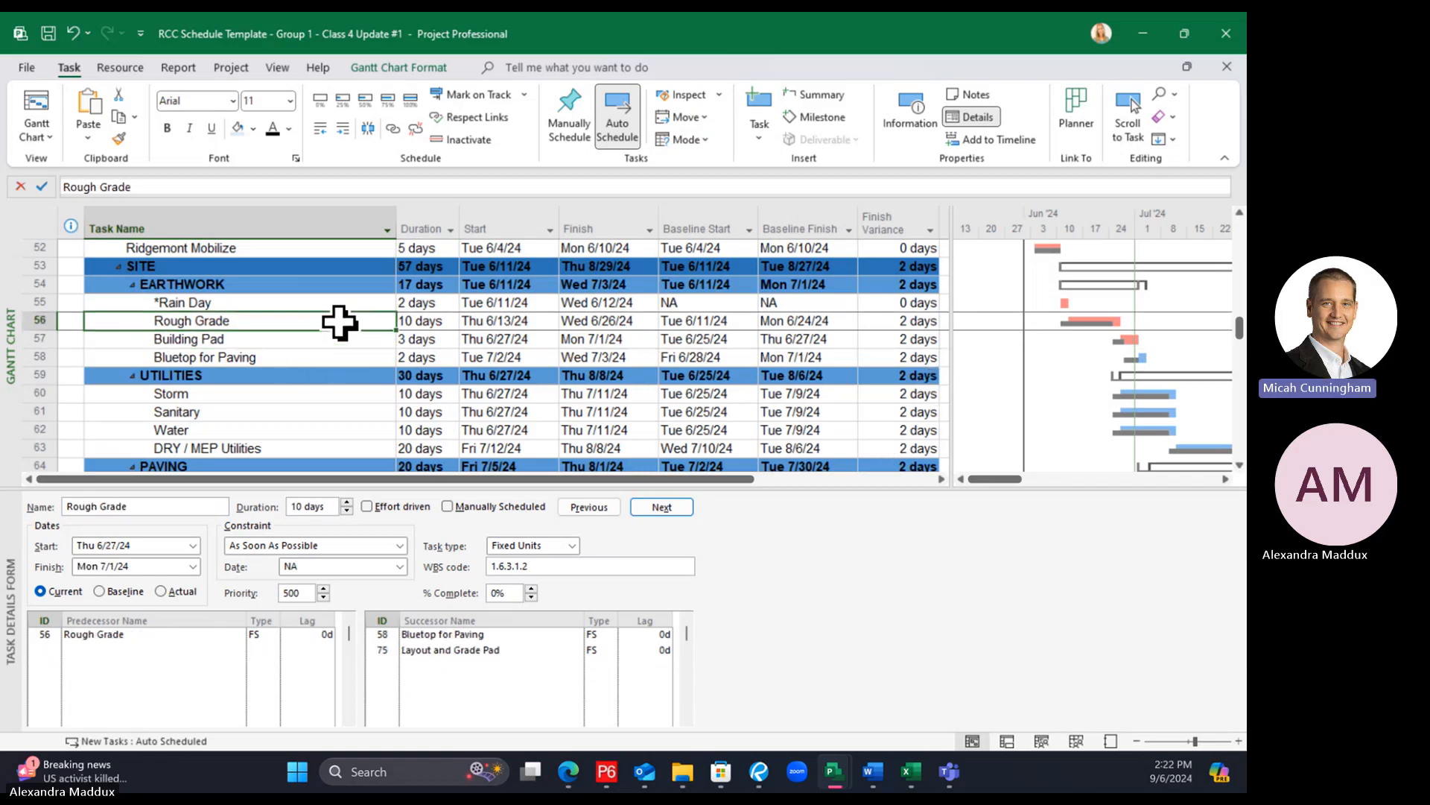
pyautogui.click(419, 320)
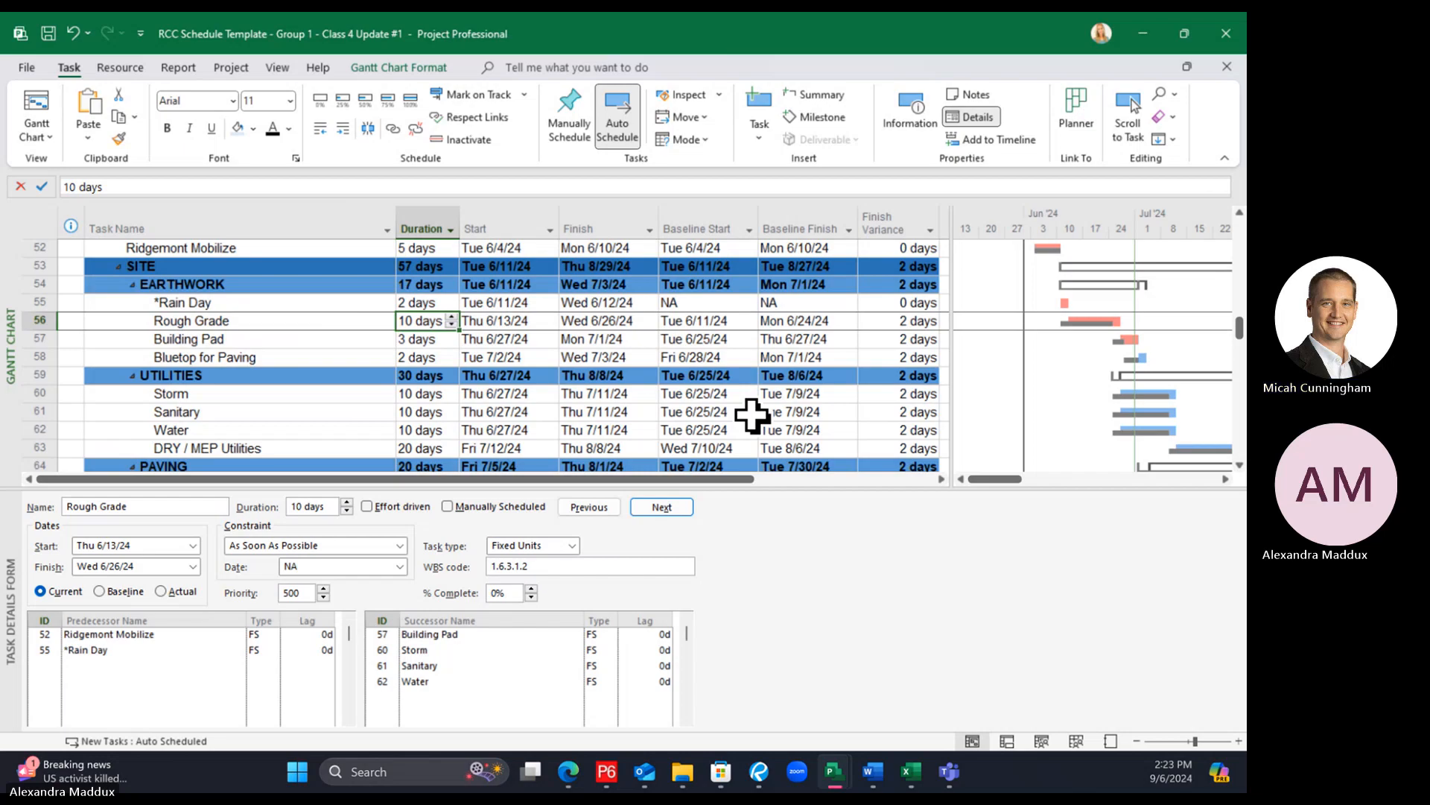
# Set the duration of the Building Pad task under EARTHWORK to 1 day
pyautogui.click(315, 353)
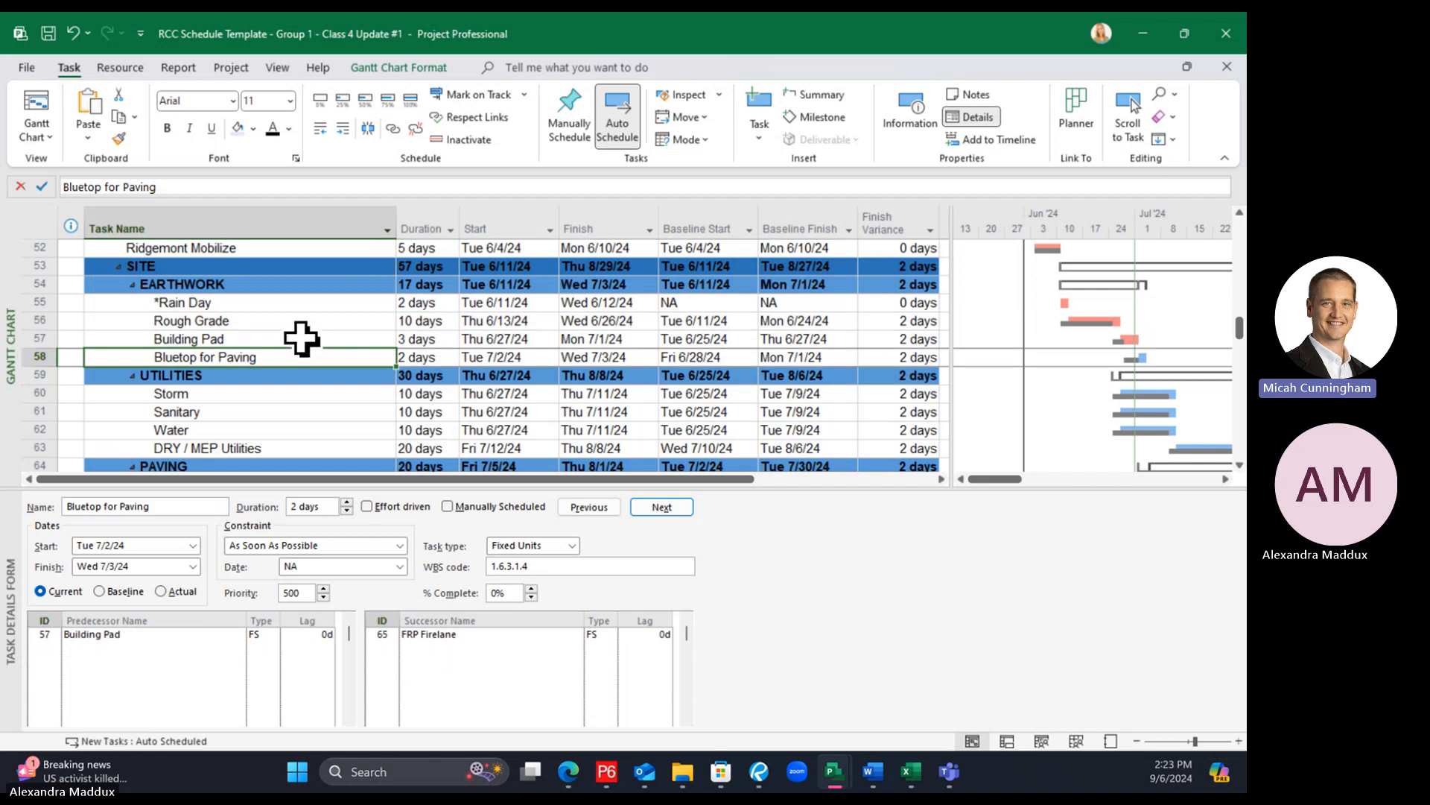
pyautogui.click(297, 339)
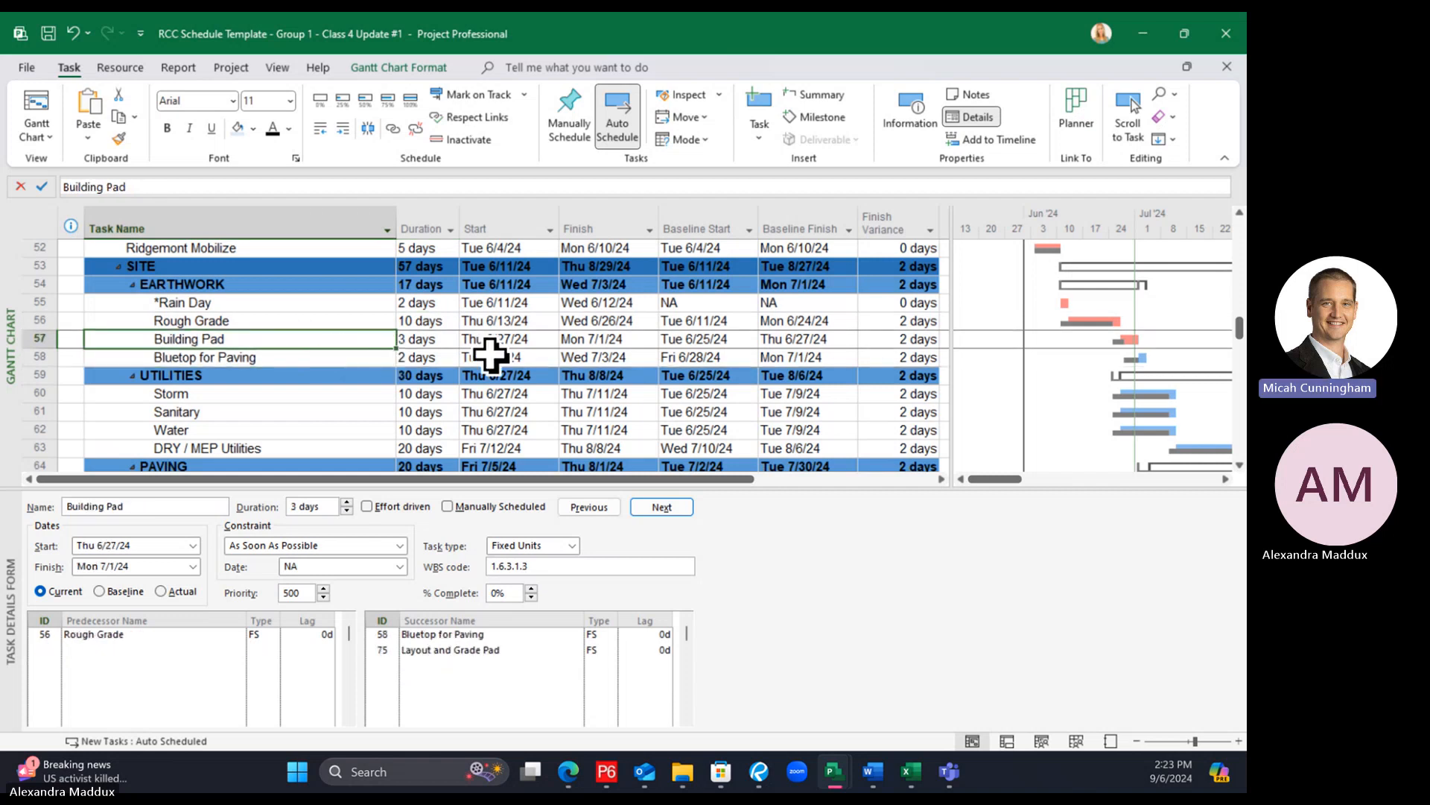
pyautogui.click(605, 340)
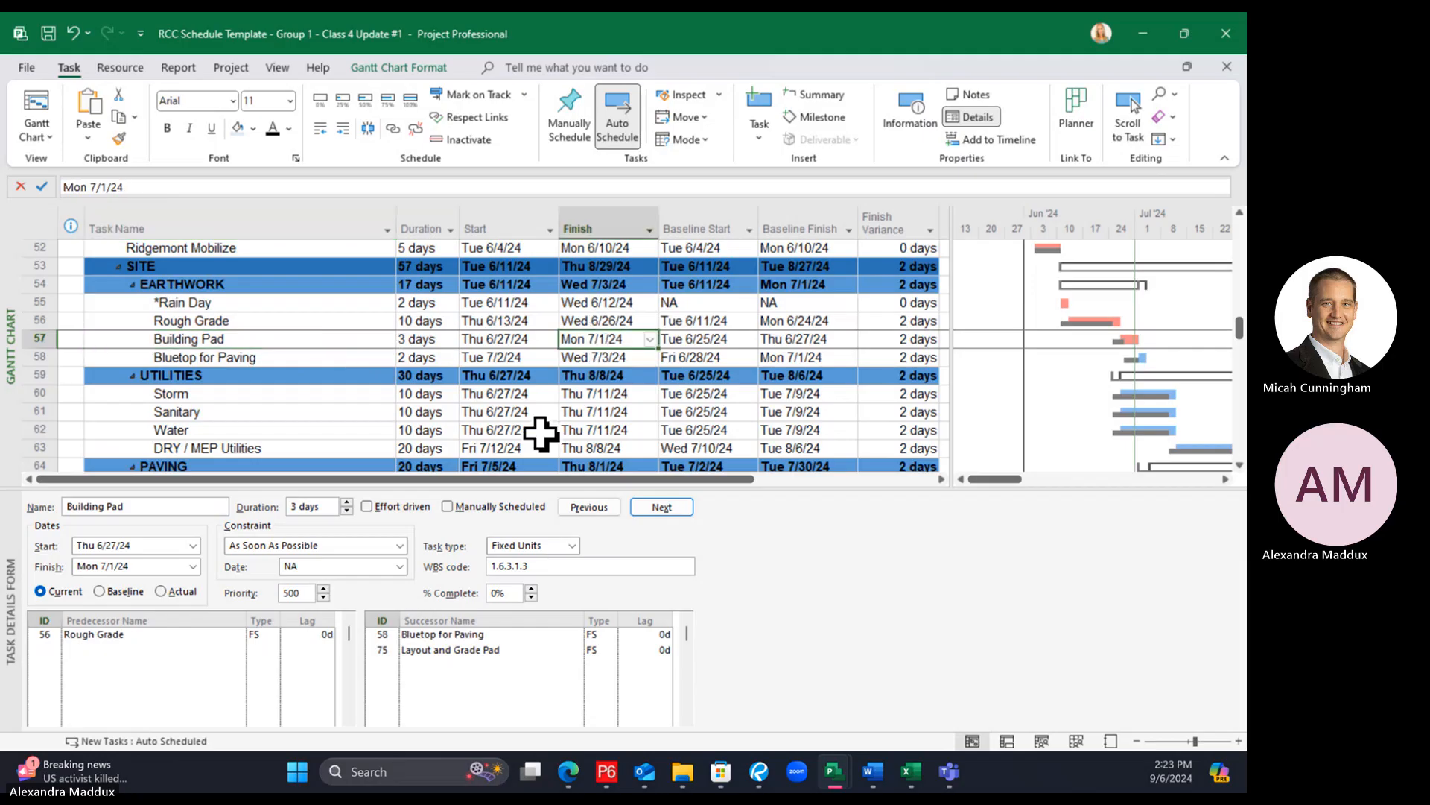
pyautogui.click(436, 339)
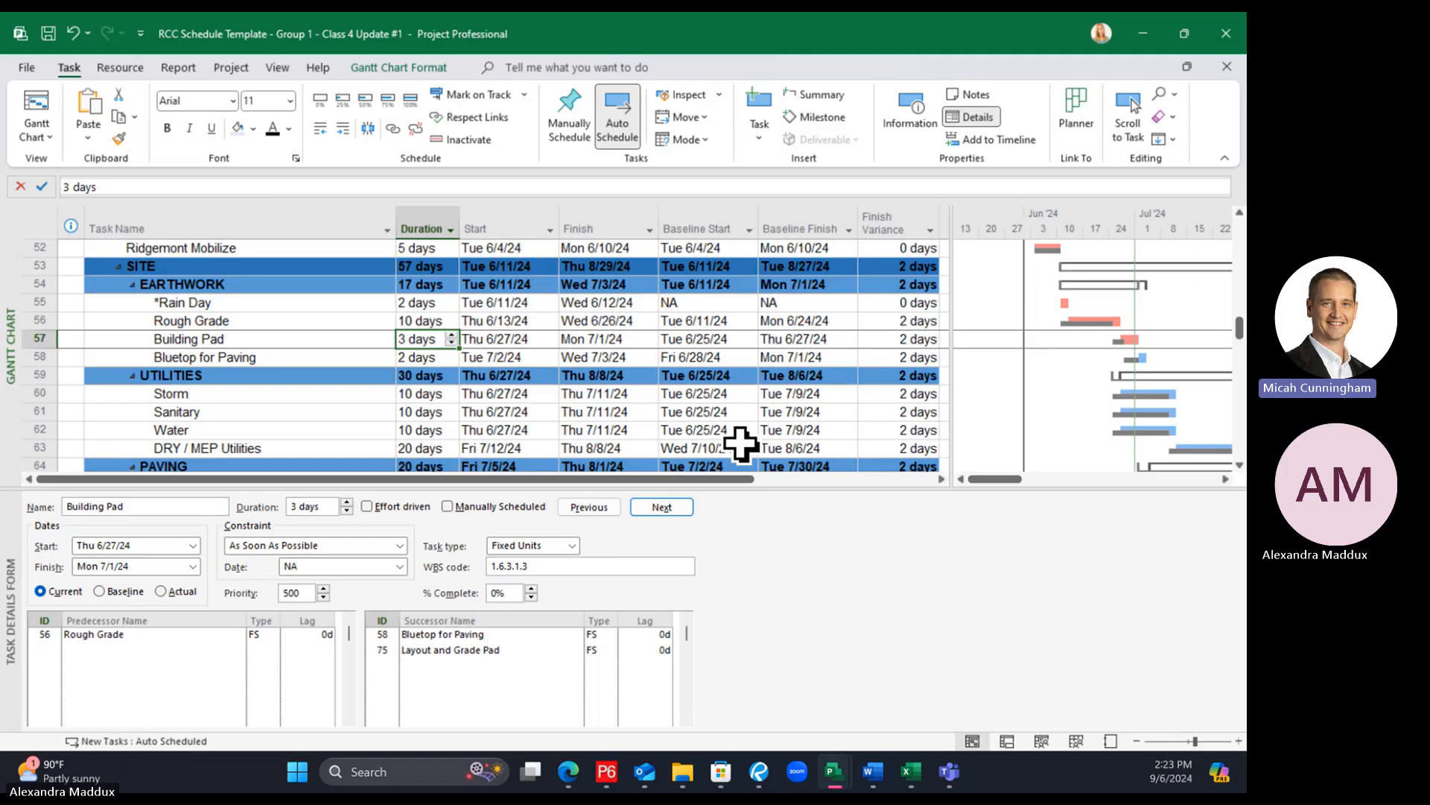
pyautogui.write('1')
pyautogui.press('Return')
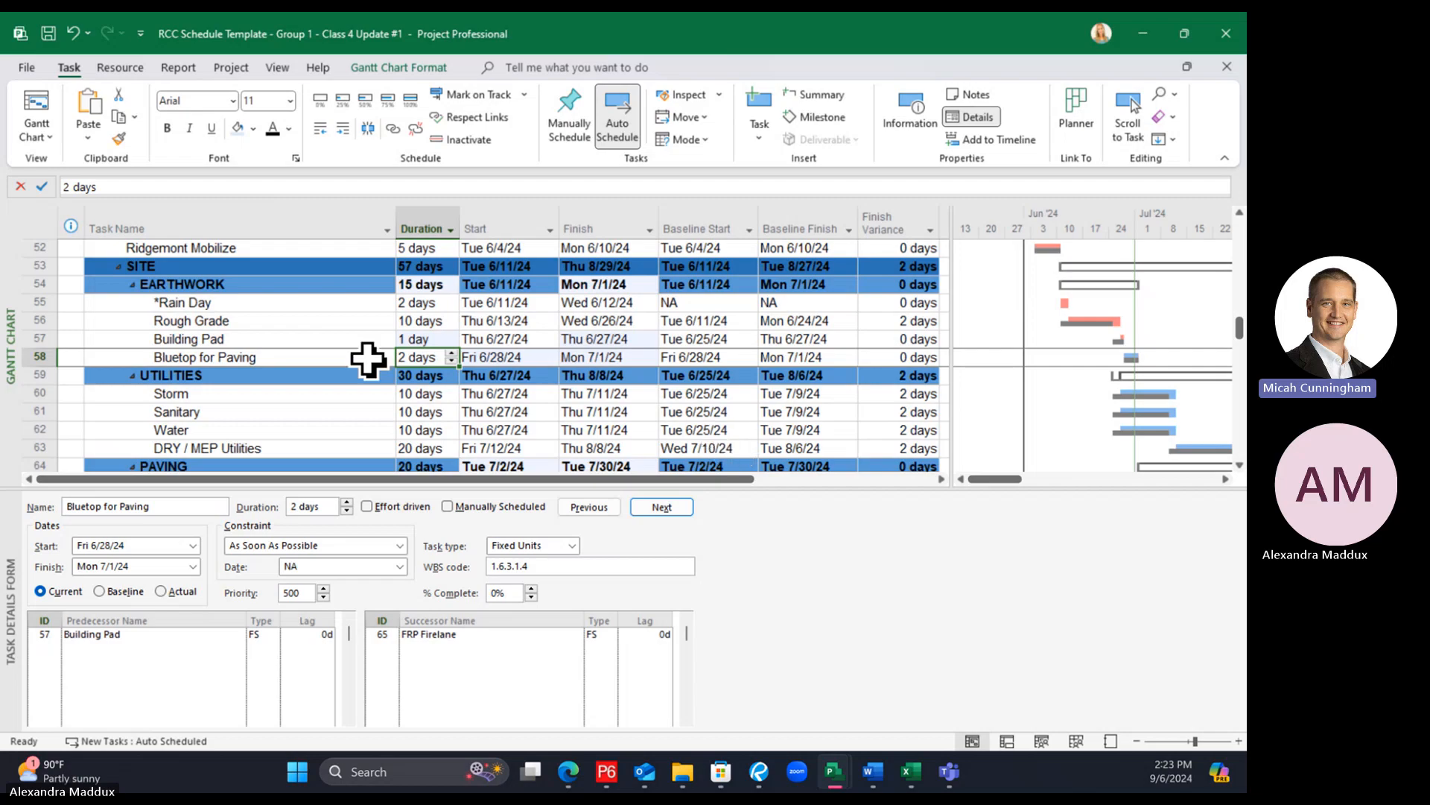
# Check how the shortened Building Pad affects the dates and finish variance of Bluetop for Paving, Storm and PAVING
pyautogui.click(277, 373)
pyautogui.click(274, 360)
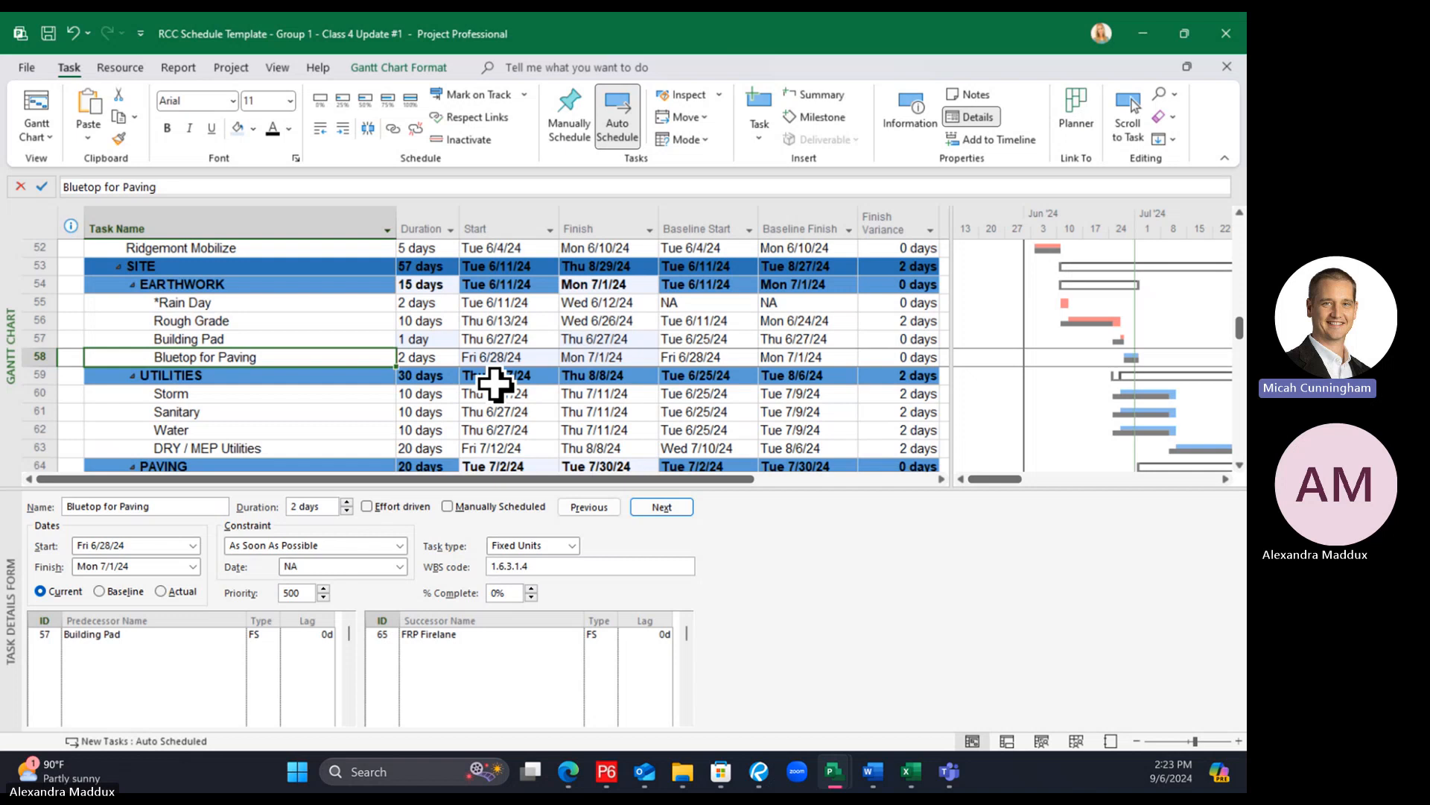
pyautogui.scroll(-1, 496, 379)
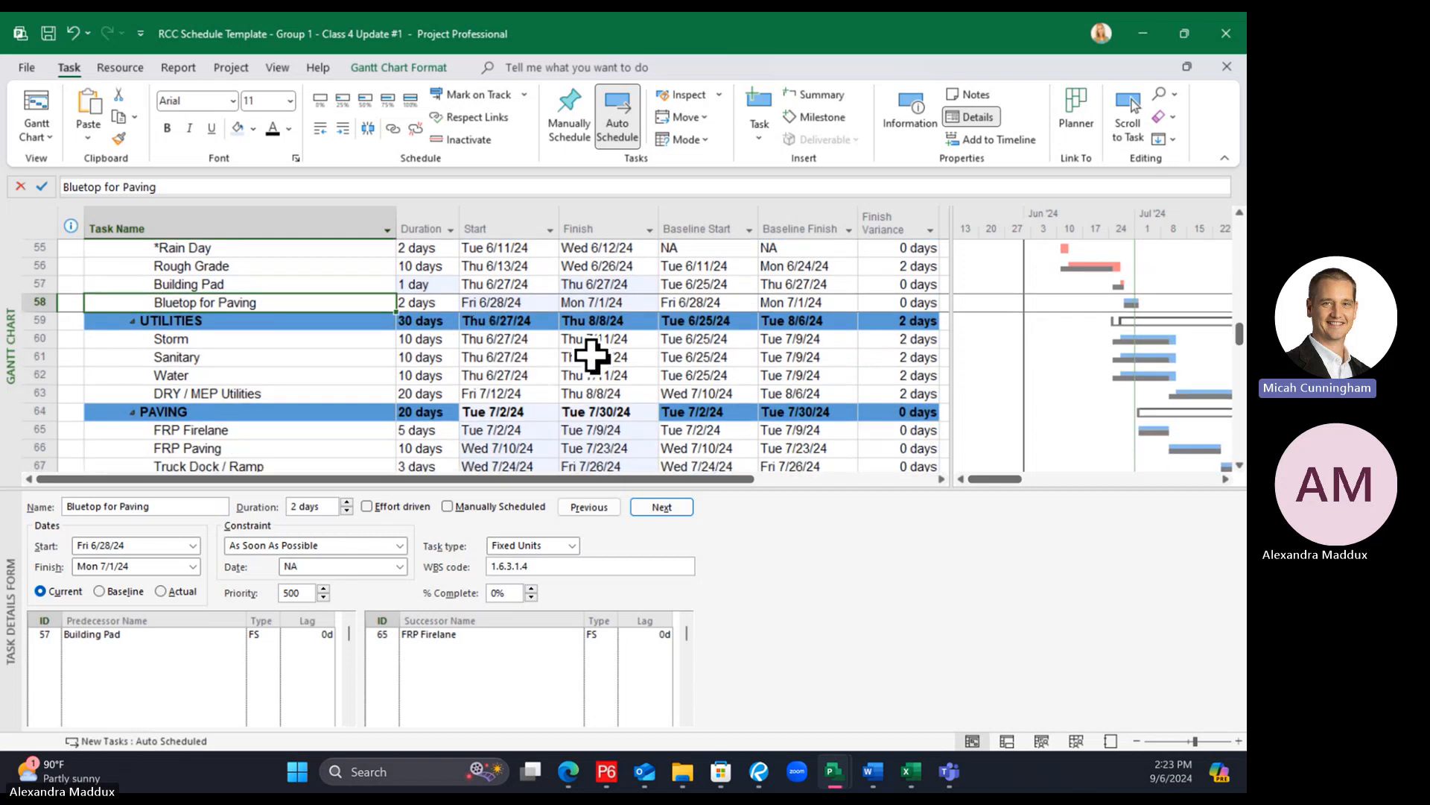
pyautogui.click(501, 338)
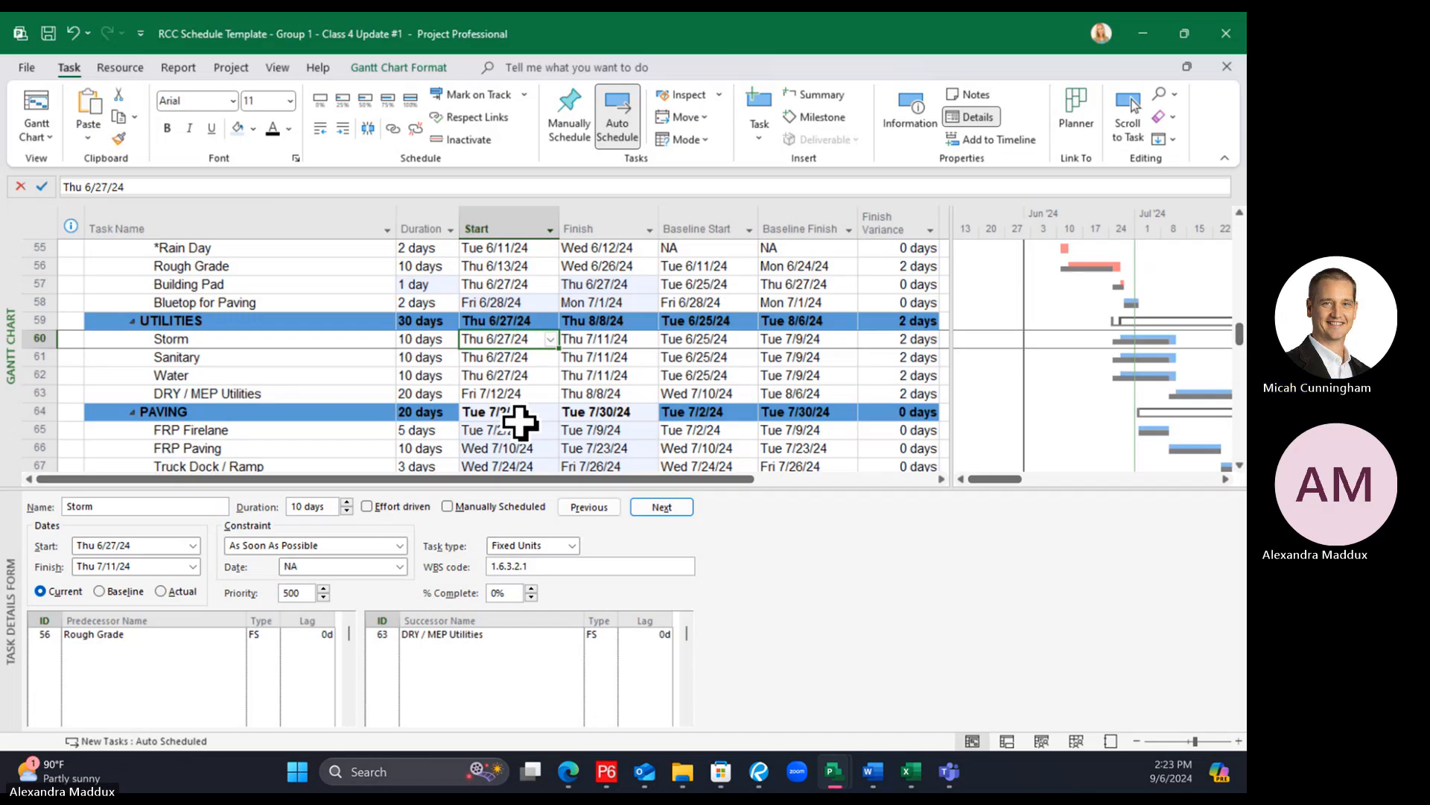
# Insert a new task directly above Storm in the UTILITIES group
pyautogui.click(328, 339)
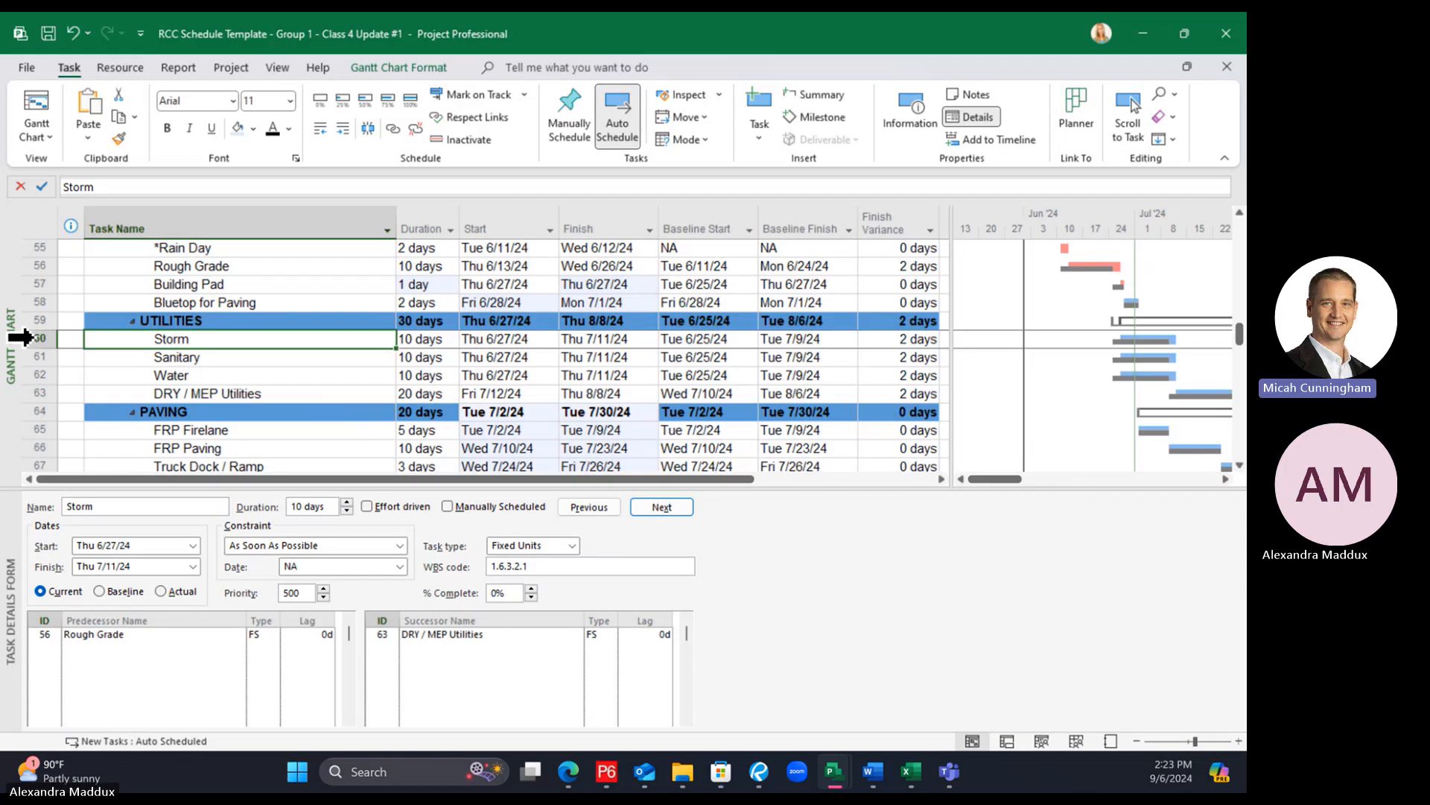
pyautogui.rightClick(34, 338)
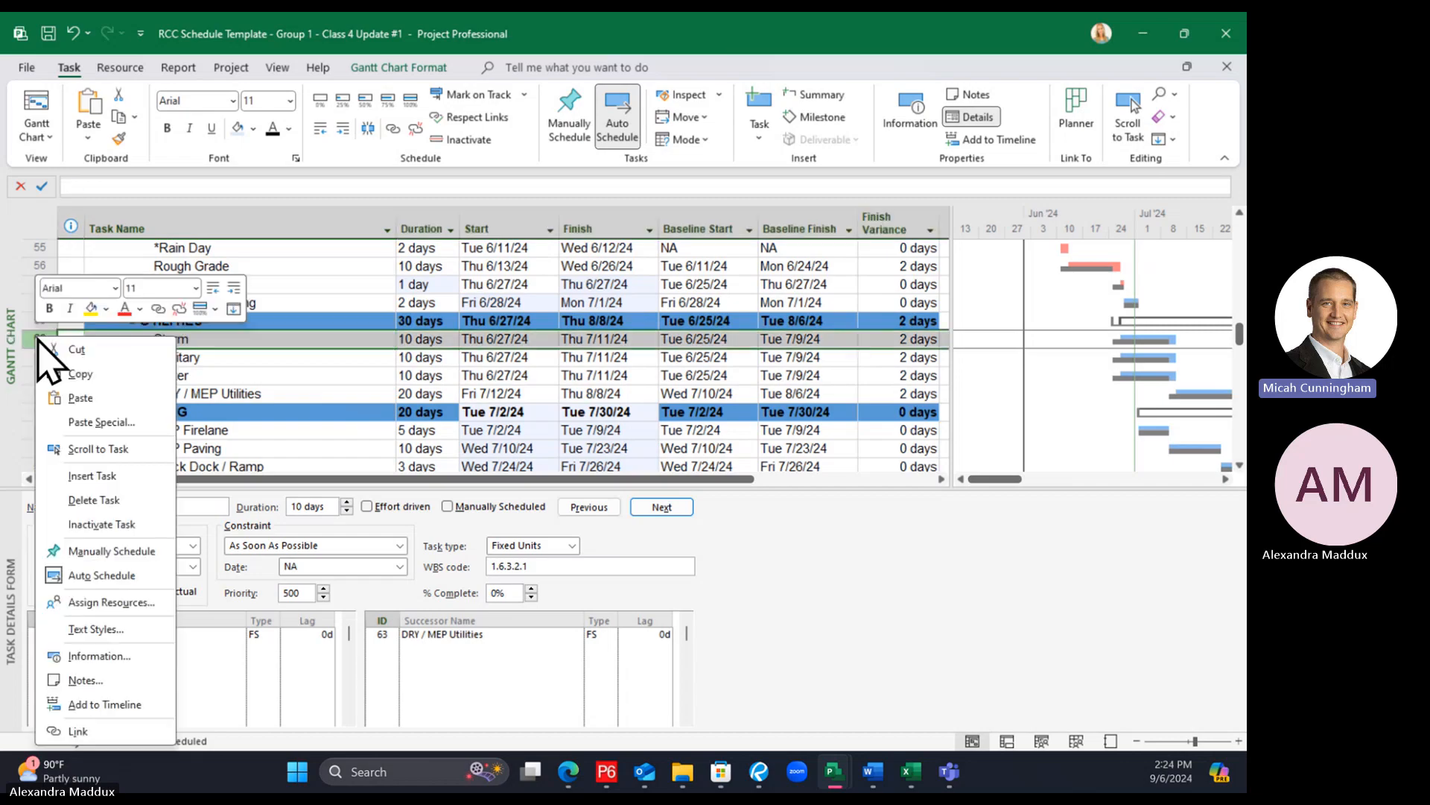
pyautogui.click(116, 477)
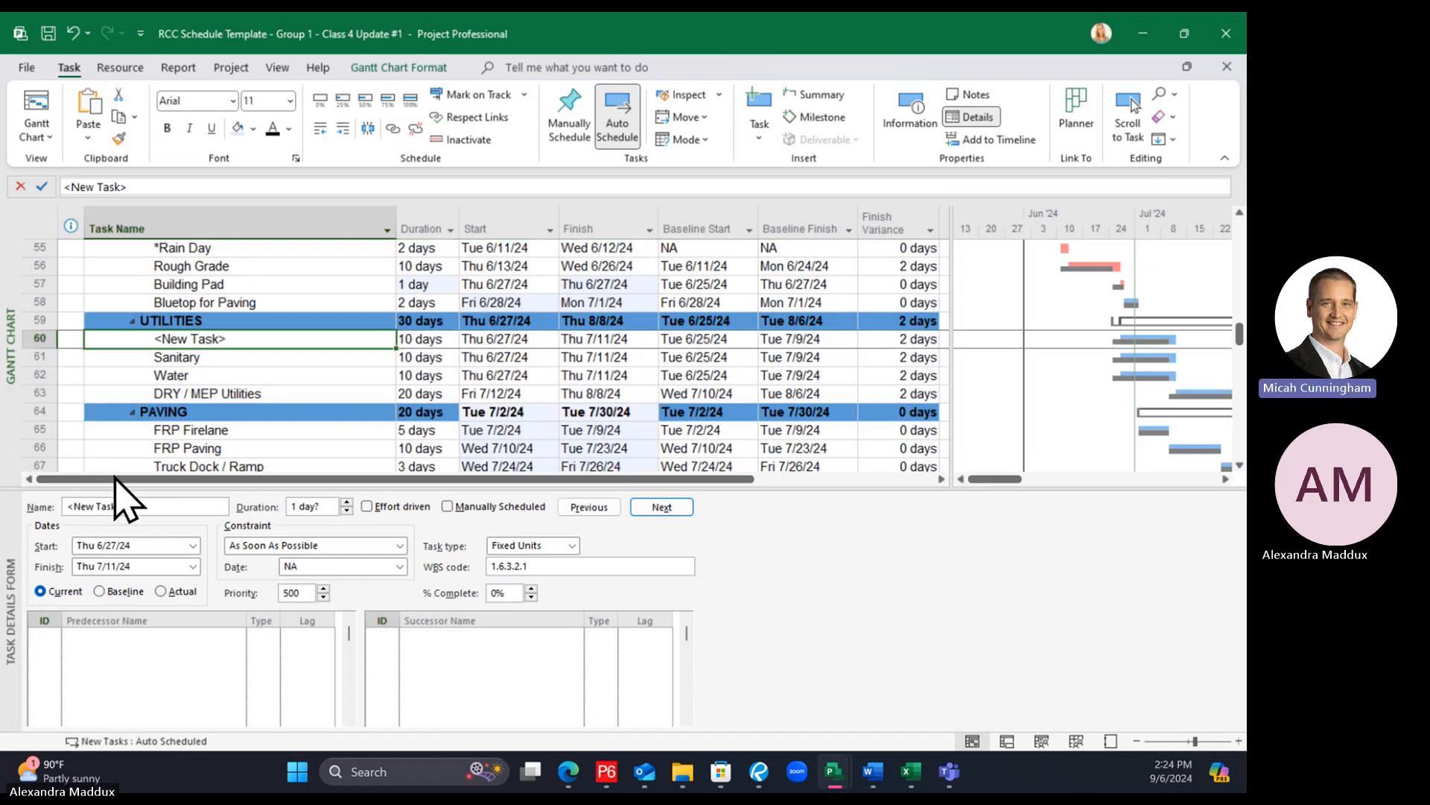
pyautogui.click(203, 363)
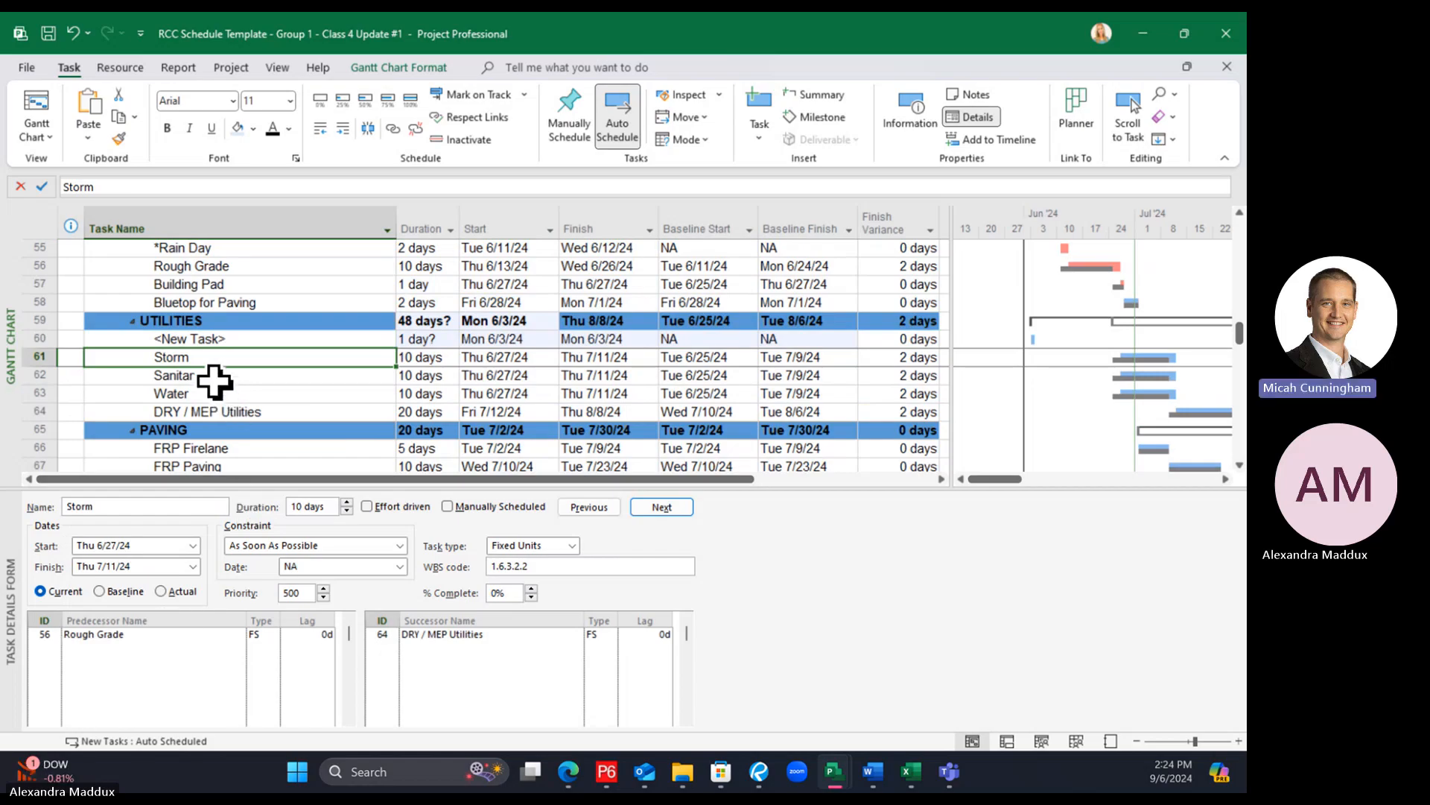
# Make Rough Grade, task ID 56, the predecessor of the new task under UTILITIES
pyautogui.click(194, 339)
pyautogui.click(43, 634)
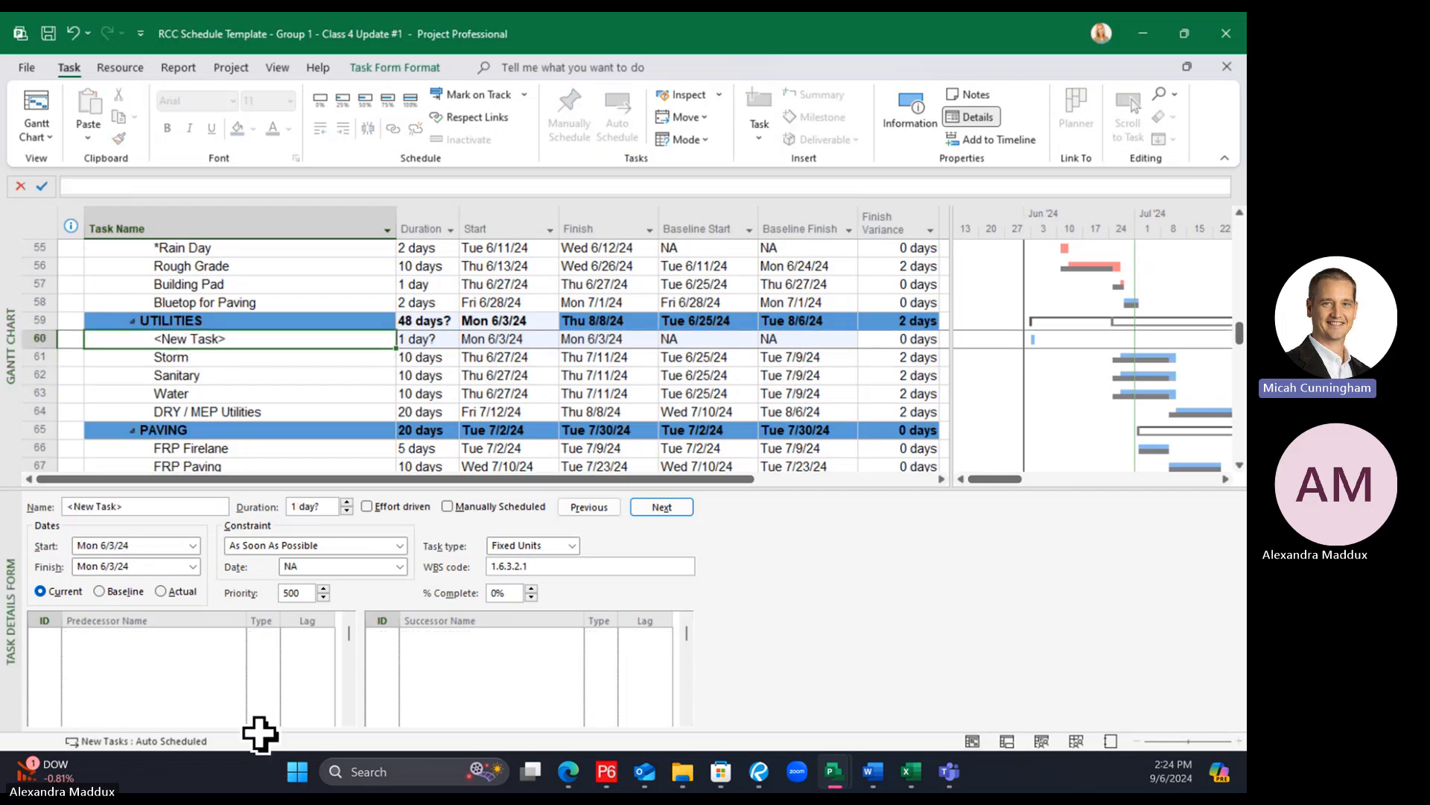
pyautogui.write('56')
pyautogui.press('Return')
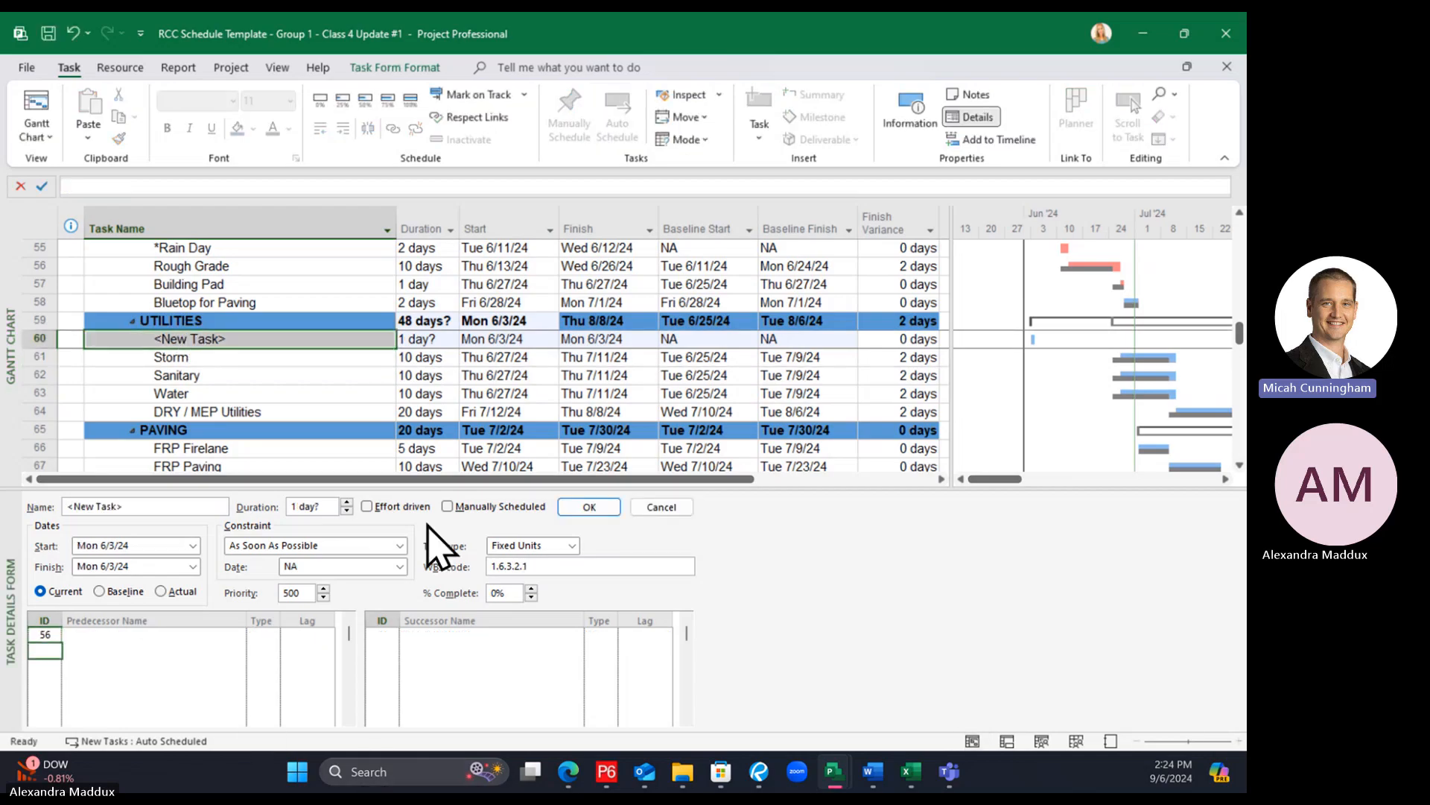
pyautogui.click(308, 357)
# Link the new task to Storm as its finish-to-start predecessor
pyautogui.click(282, 360)
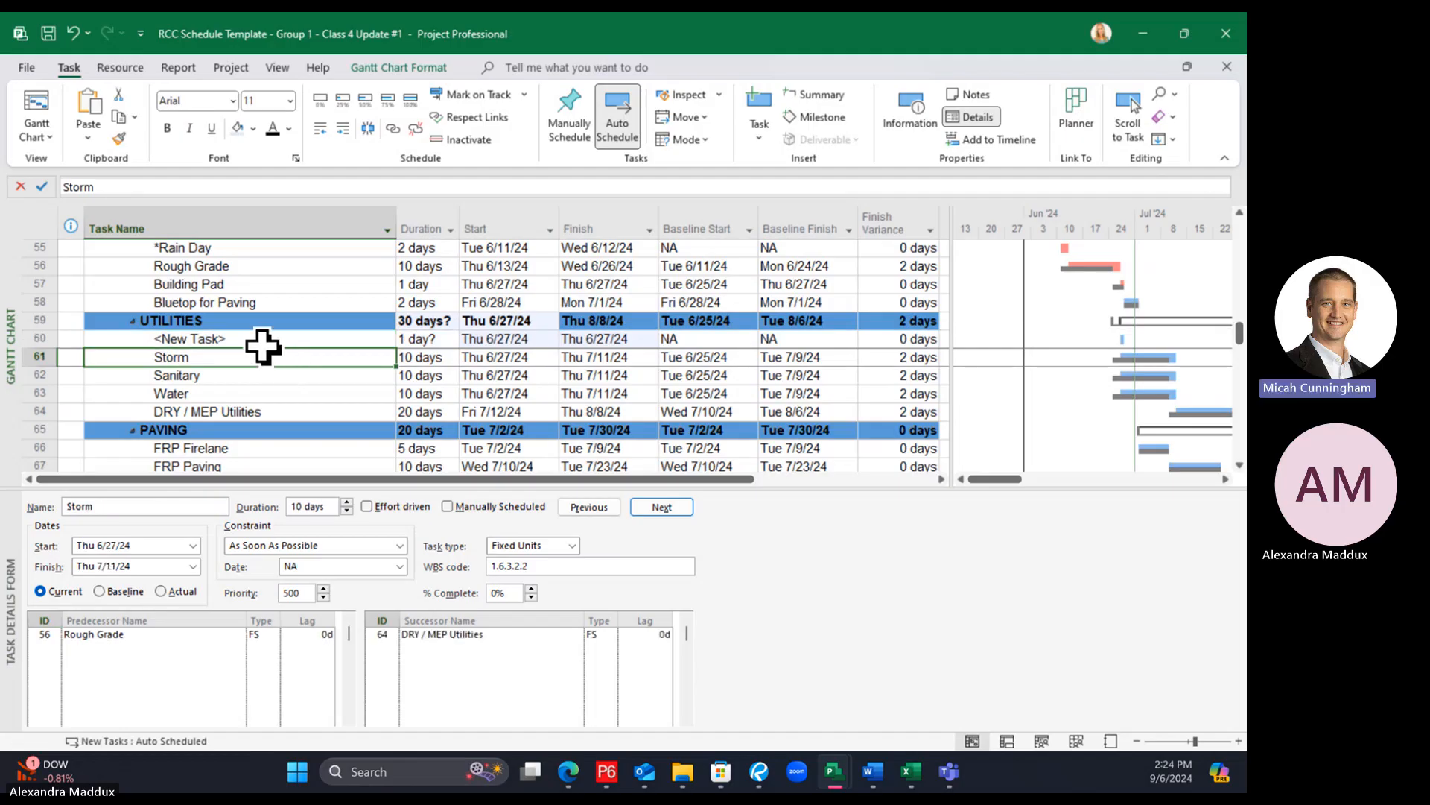
pyautogui.click(264, 340)
pyautogui.keyDown('ctrl'); pyautogui.click(264, 360); pyautogui.keyUp('ctrl')
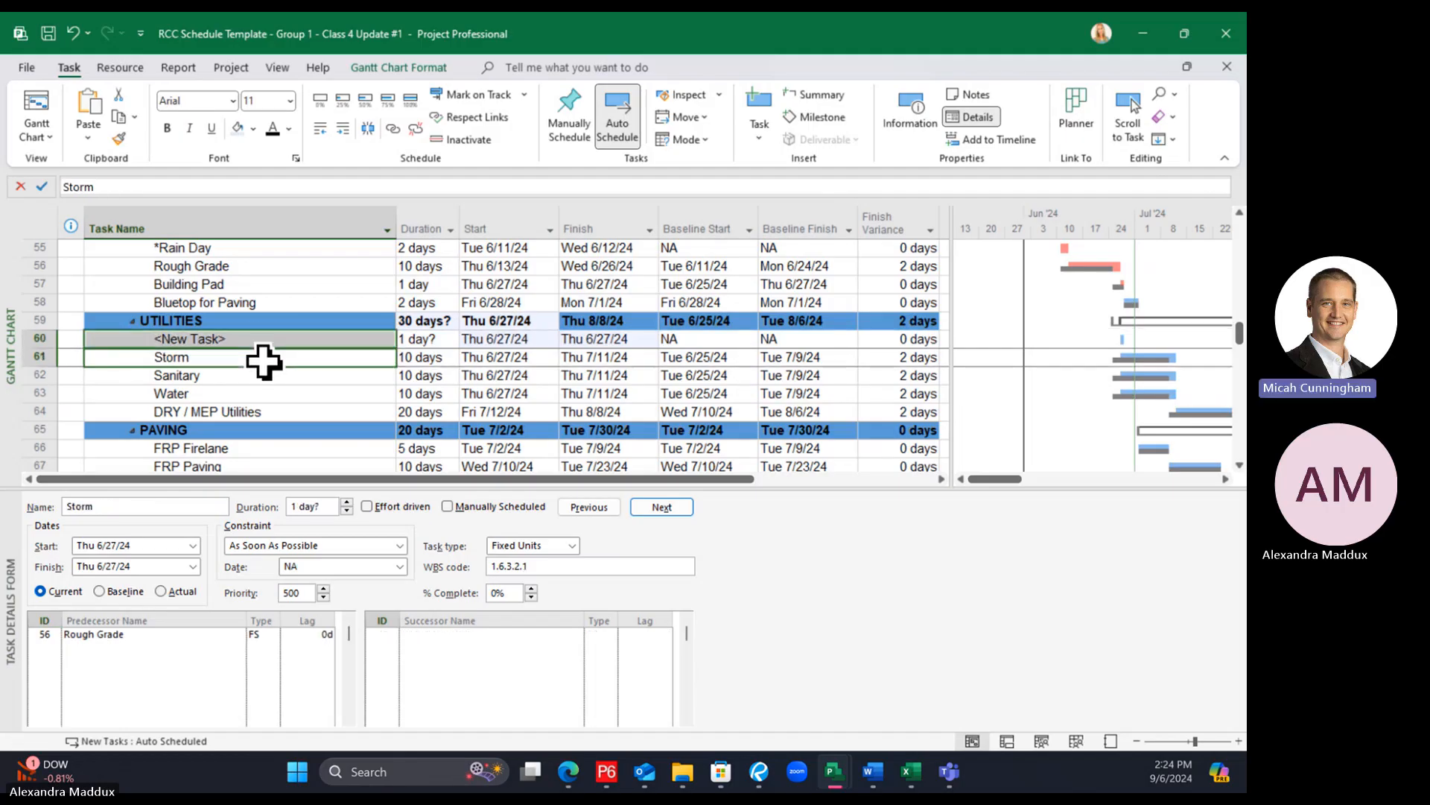
pyautogui.click(392, 128)
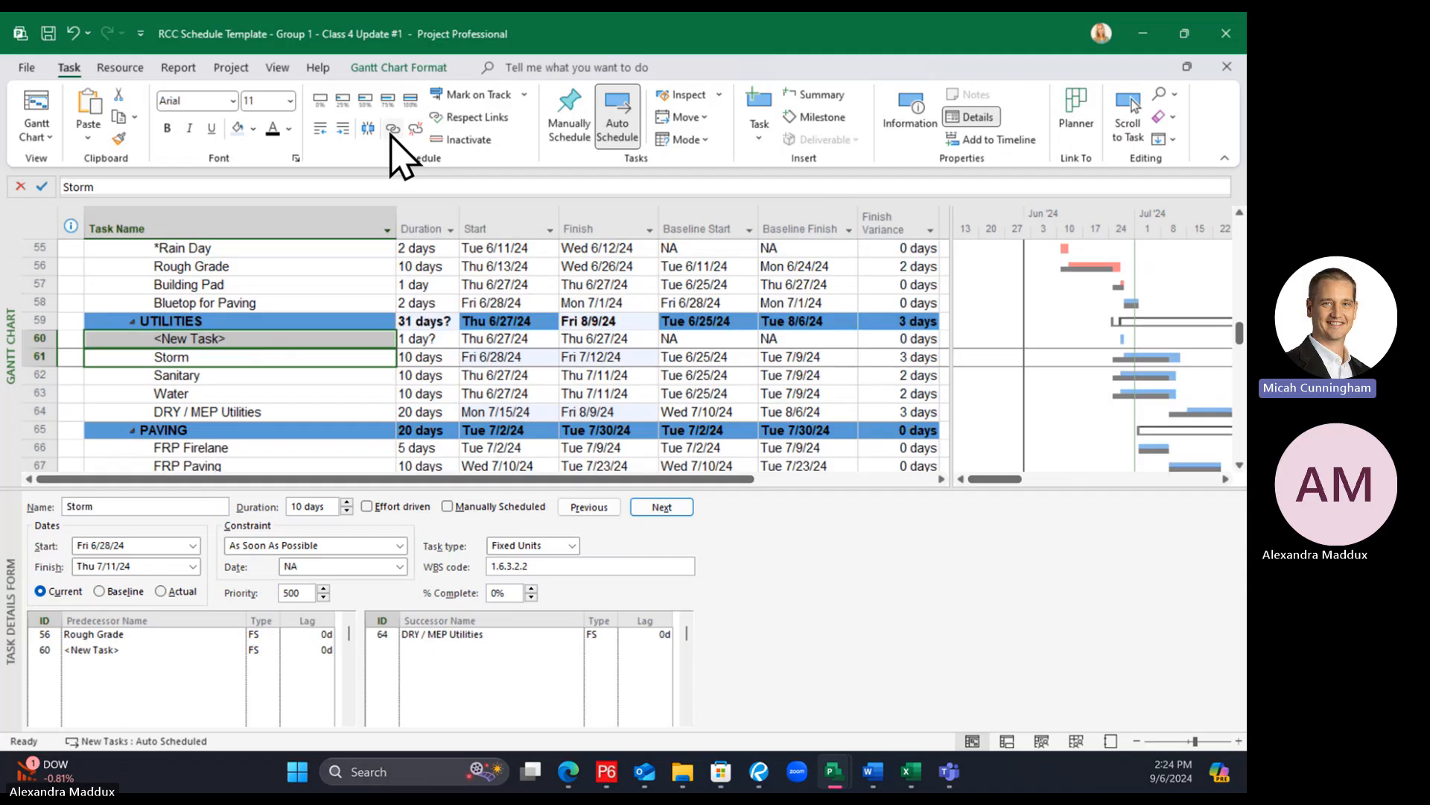
# Link the new task as finish-to-start predecessor to Sanitary and to Water, one at a time
pyautogui.click(293, 376)
pyautogui.click(215, 344)
pyautogui.keyDown('ctrl'); pyautogui.click(214, 375); pyautogui.keyUp('ctrl')
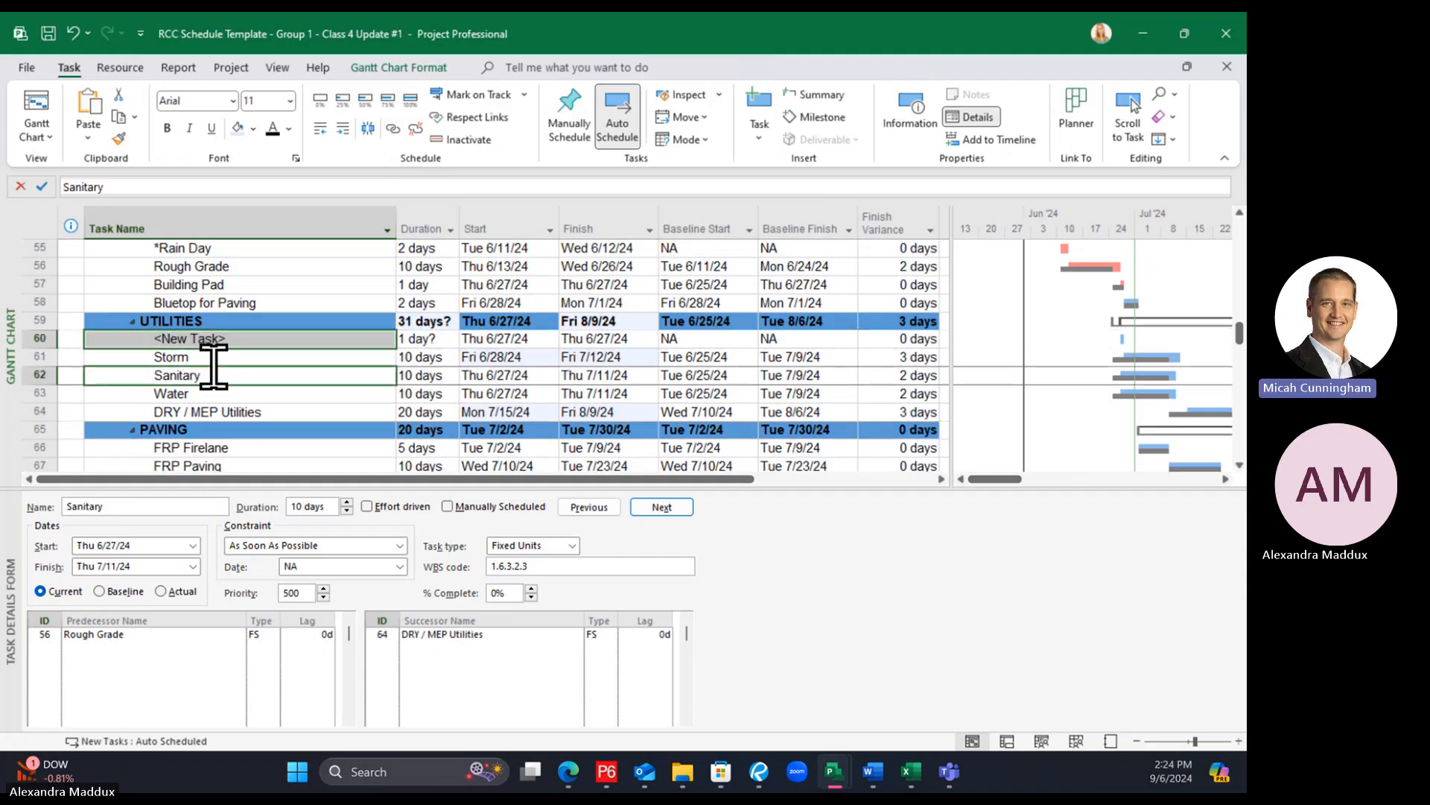
pyautogui.click(394, 128)
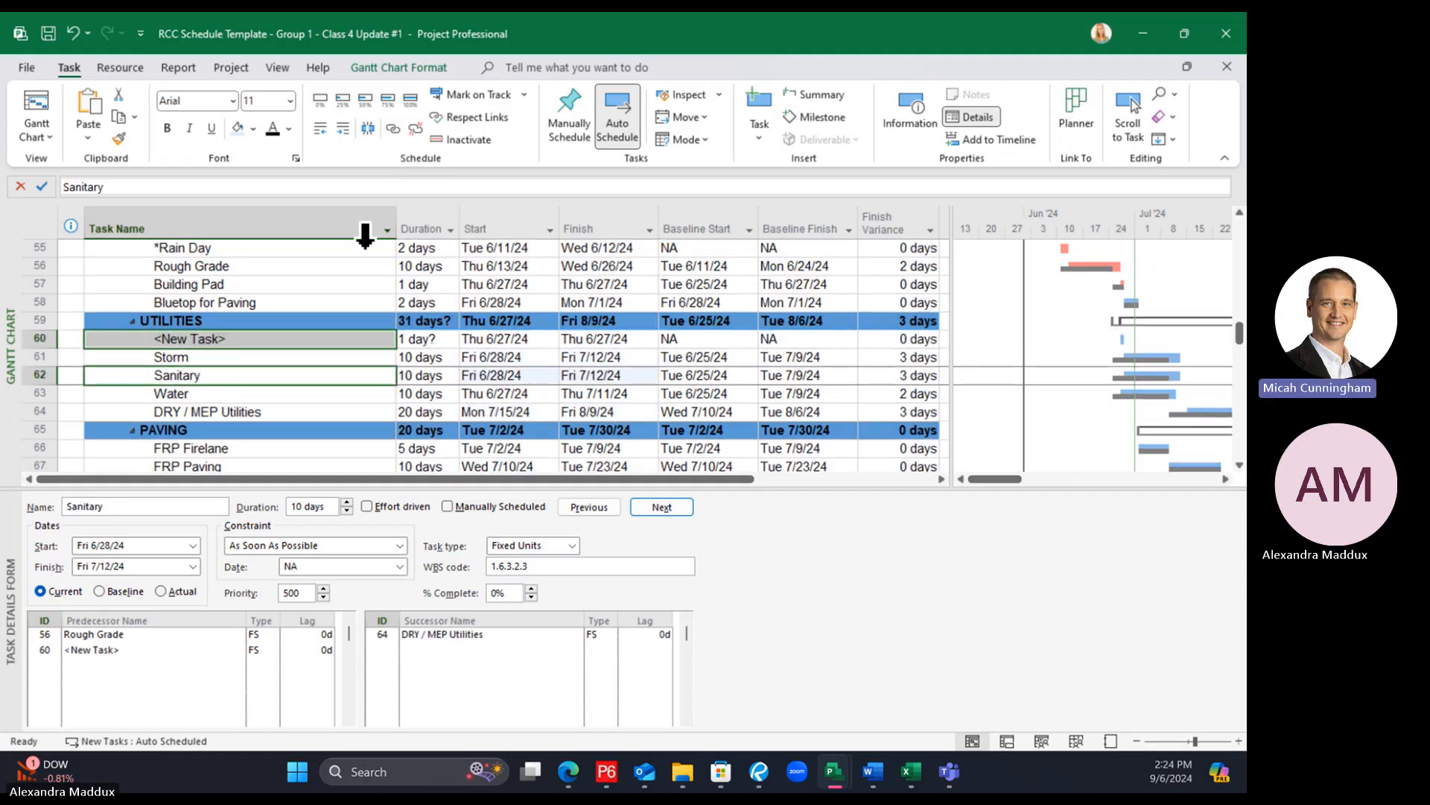
pyautogui.click(258, 387)
pyautogui.click(237, 342)
pyautogui.keyDown('ctrl'); pyautogui.click(226, 394); pyautogui.keyUp('ctrl')
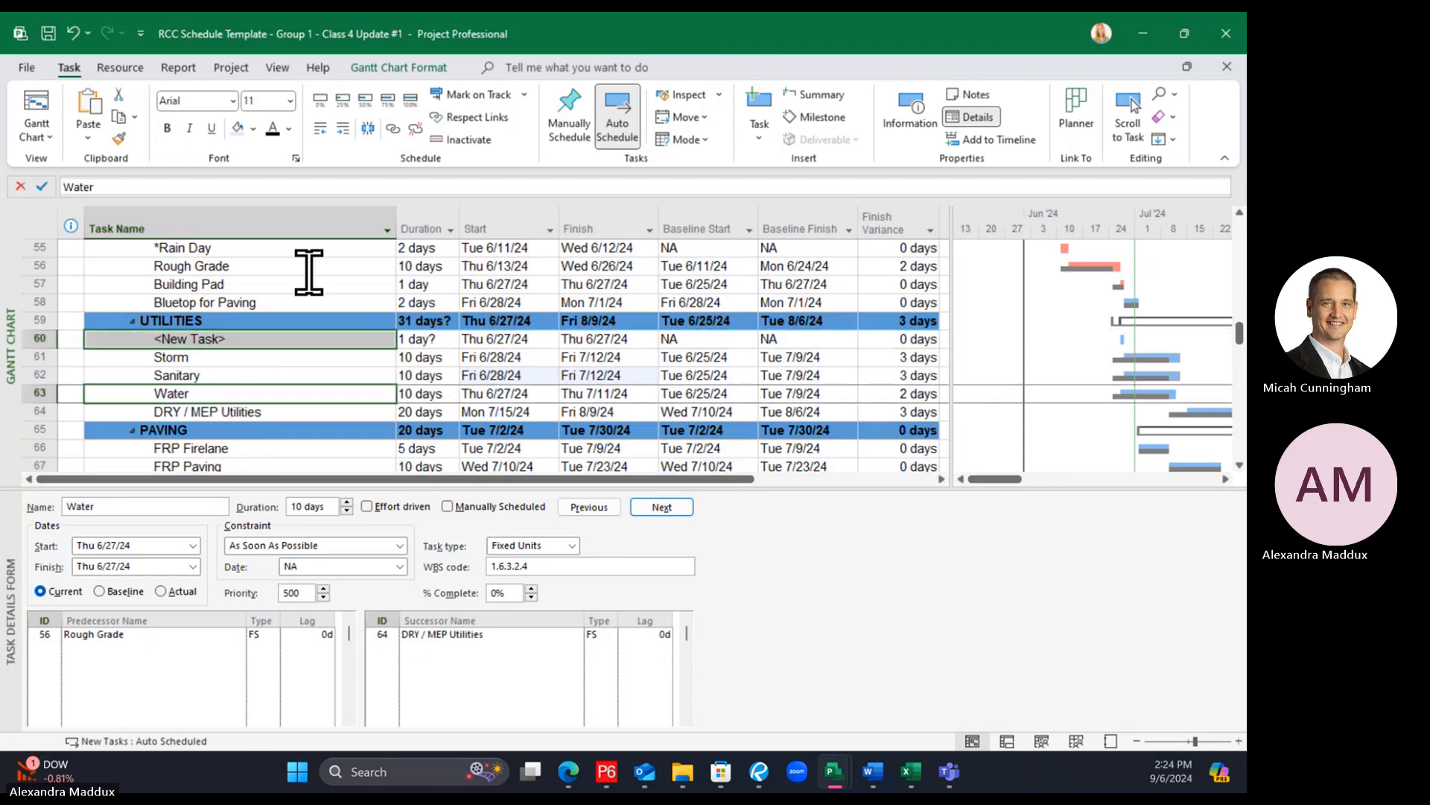
pyautogui.click(393, 128)
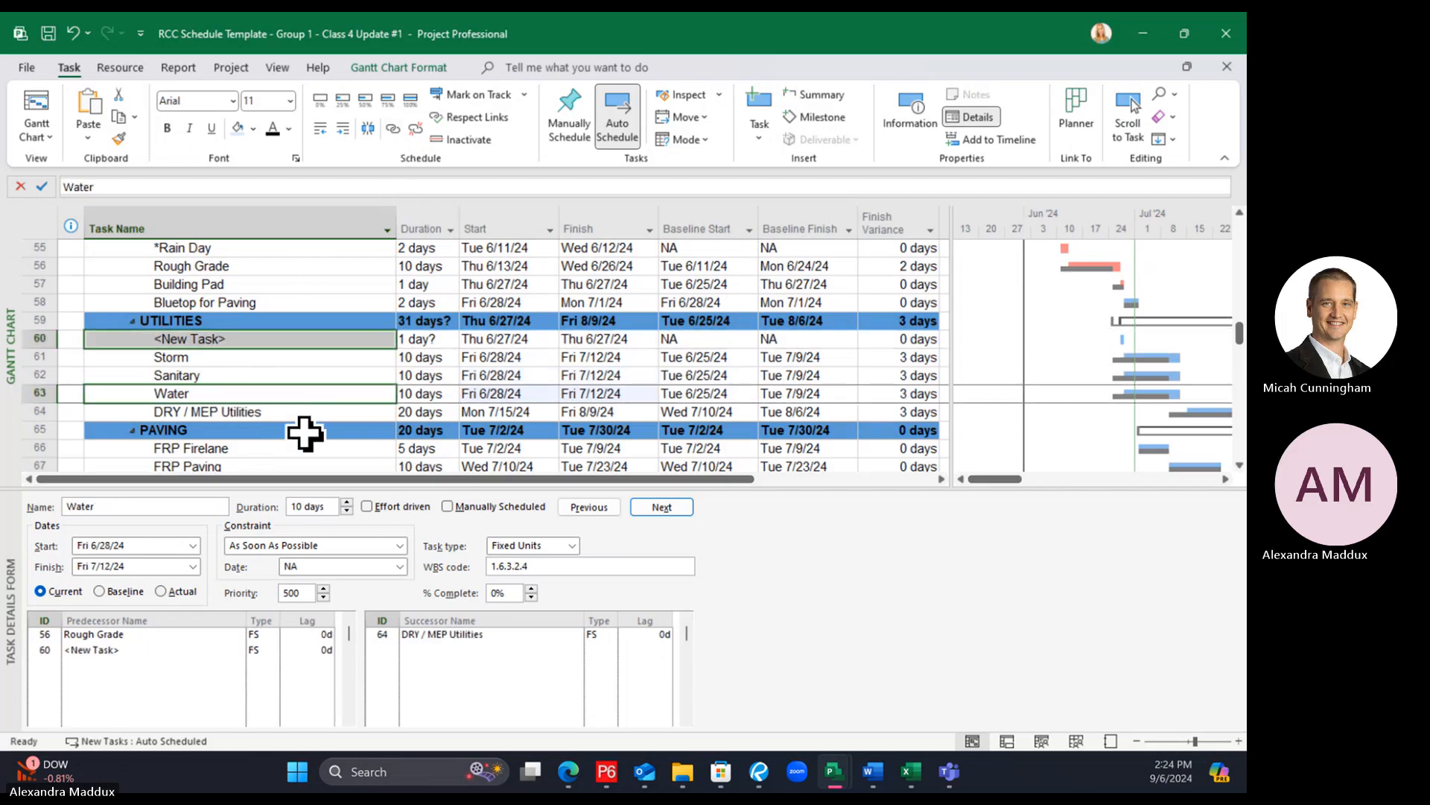
# Rename the new task under UTILITIES as "*Mobilization Delay - Utilities"
pyautogui.click(303, 430)
pyautogui.click(272, 325)
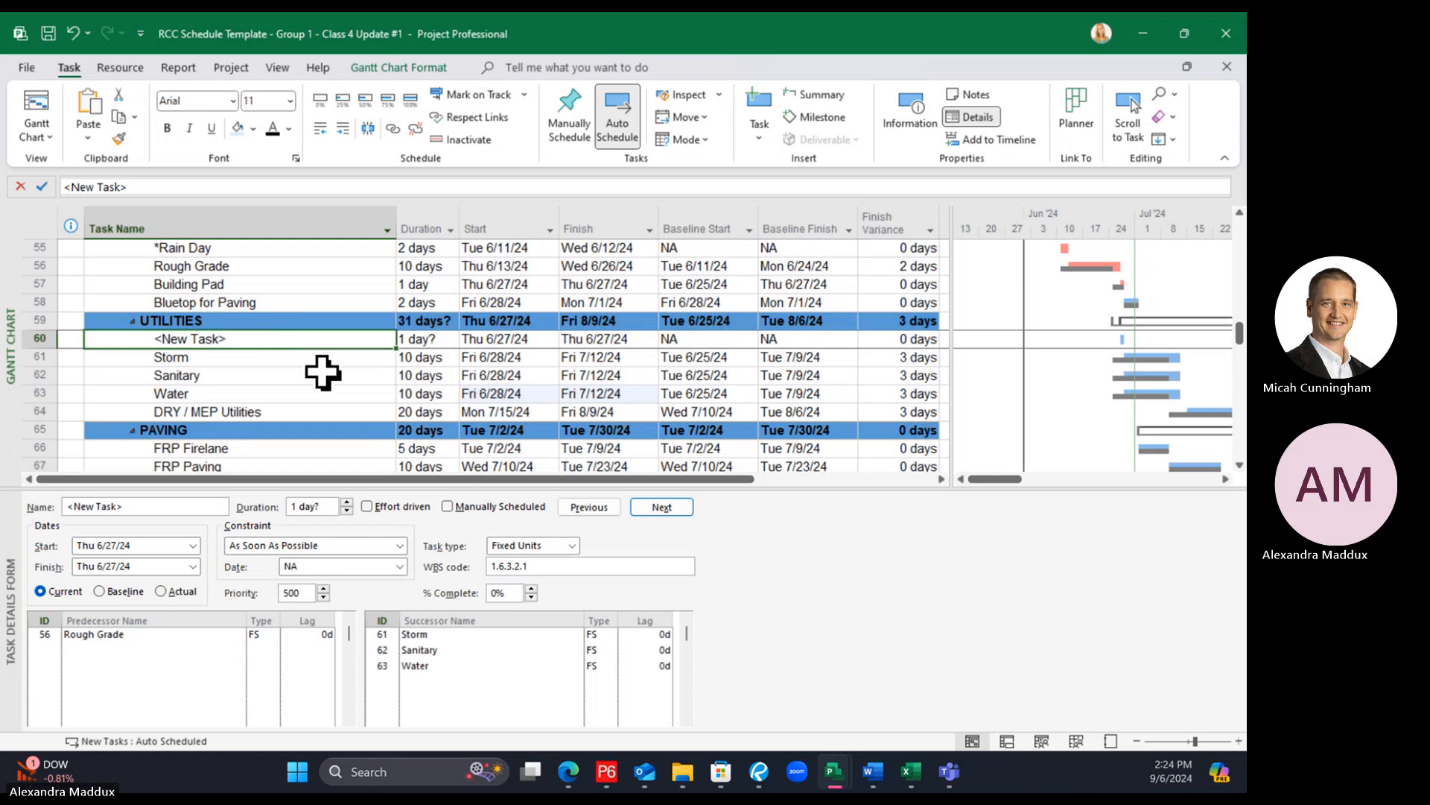
pyautogui.write('*')
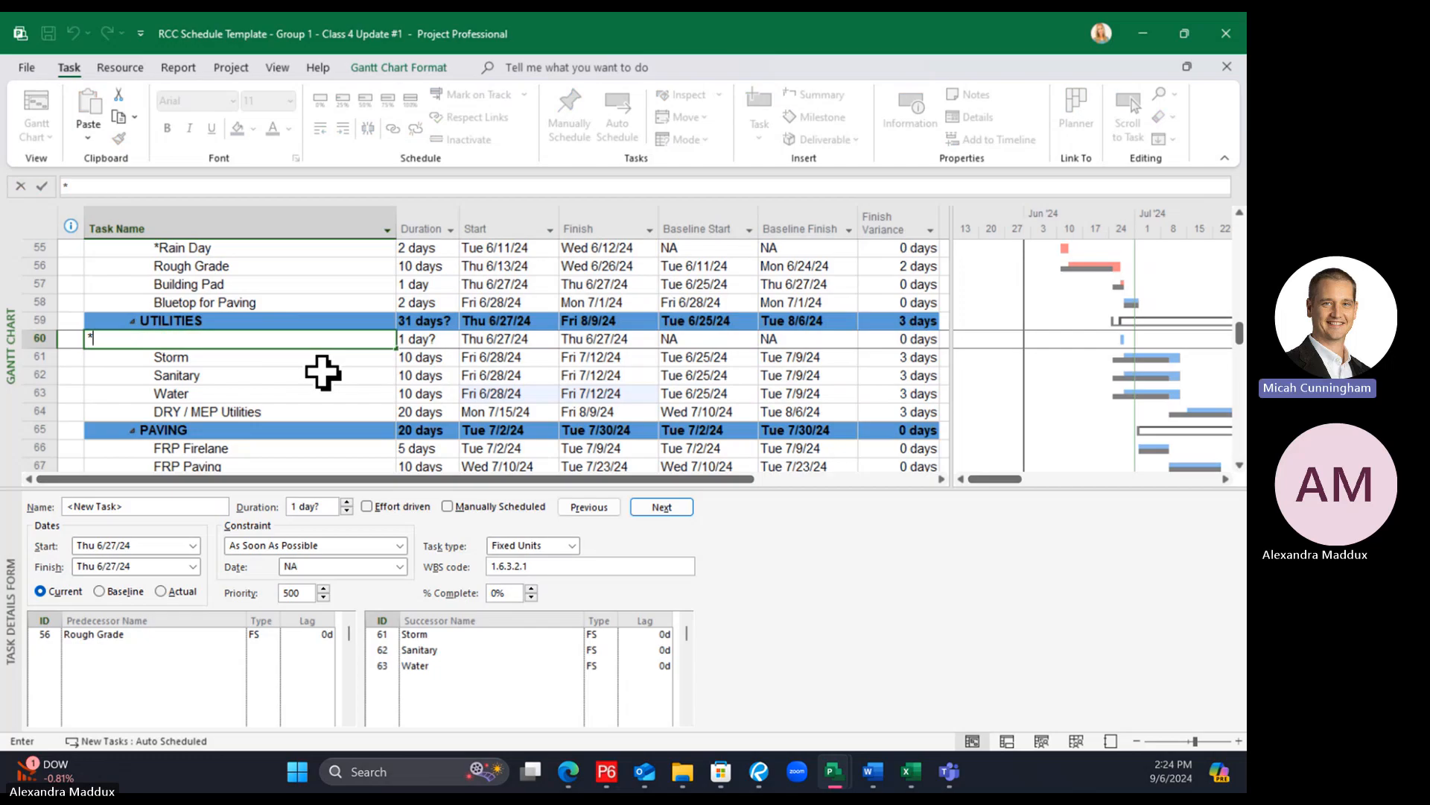
pyautogui.write('Mobilizat')
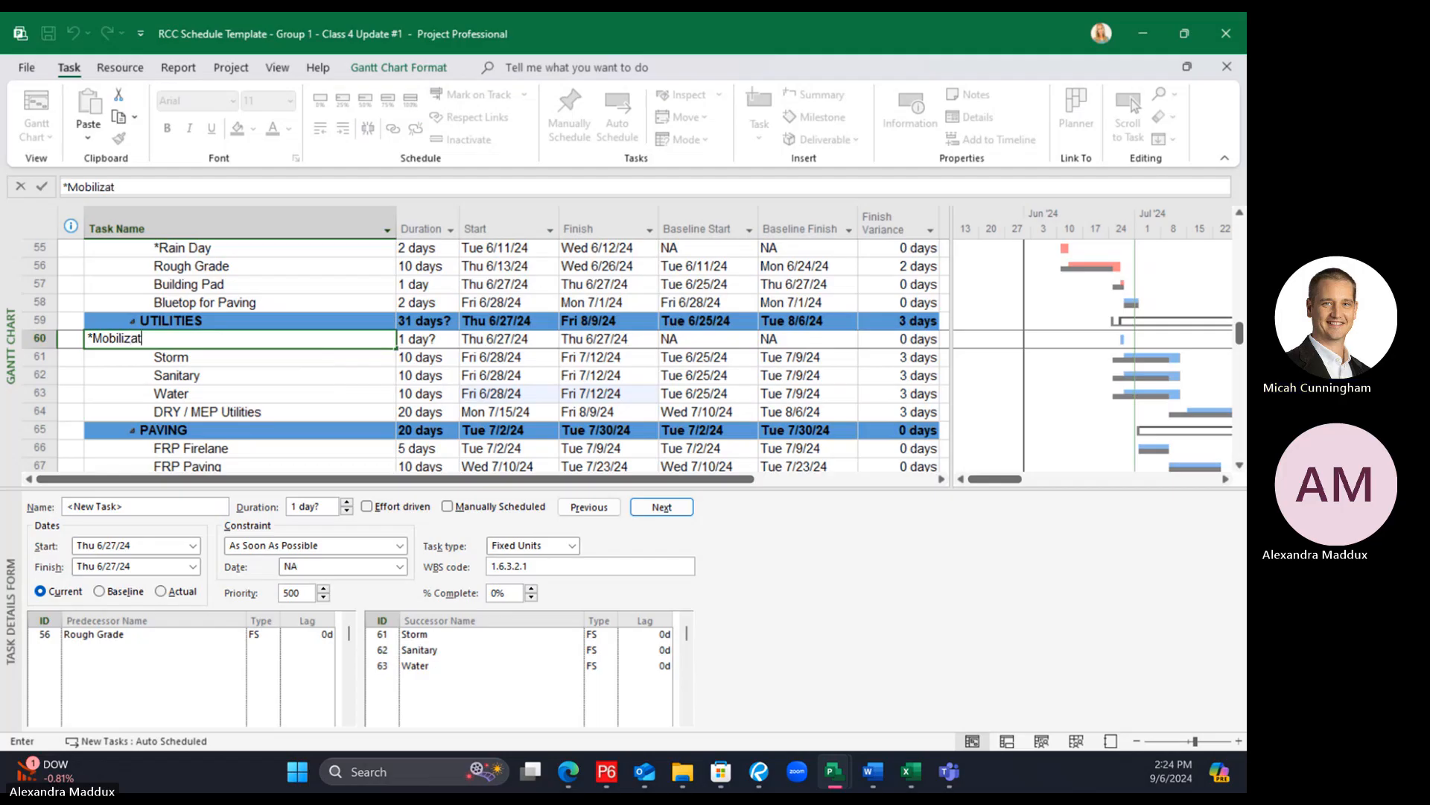
pyautogui.write('ion Delay - Utilities')
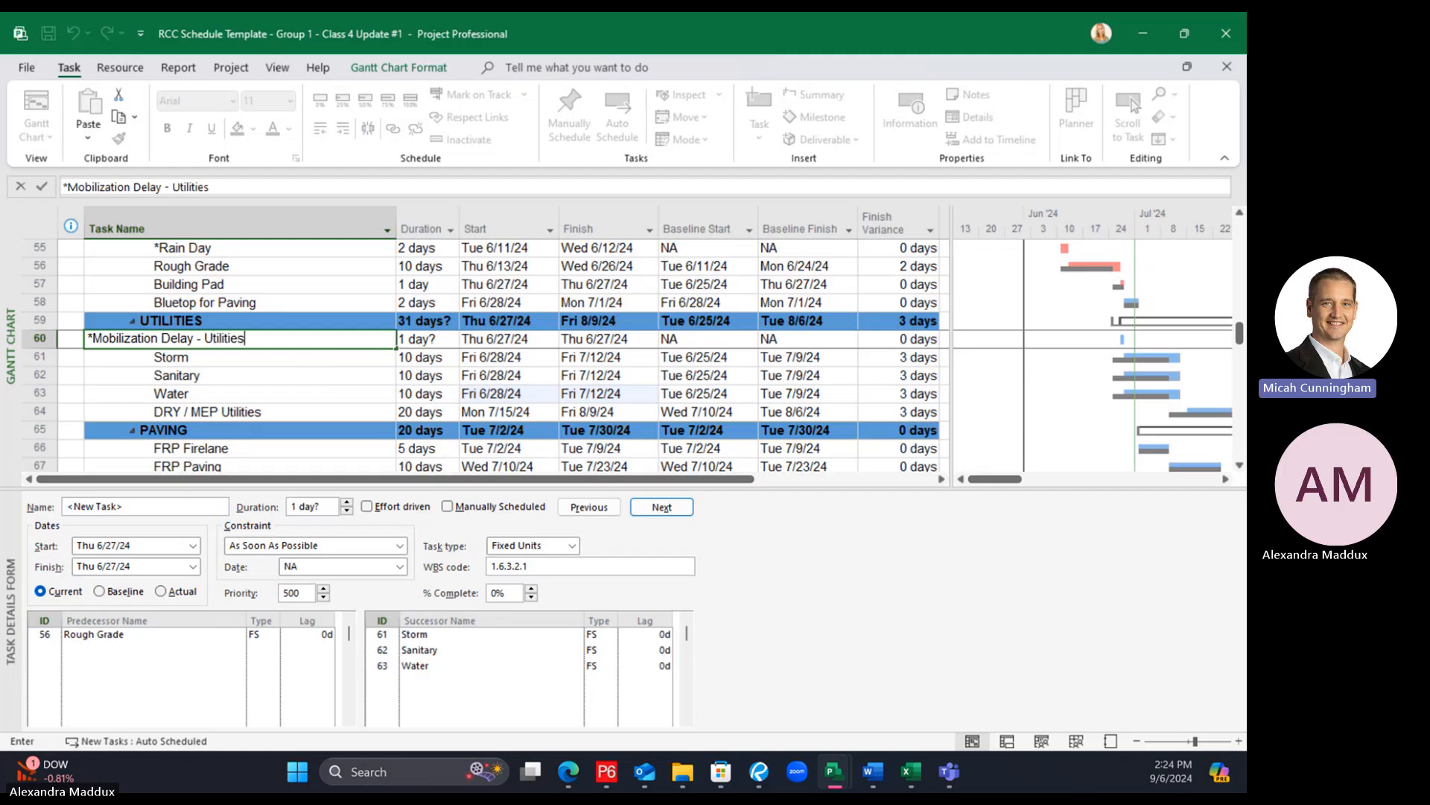
pyautogui.press('Return')
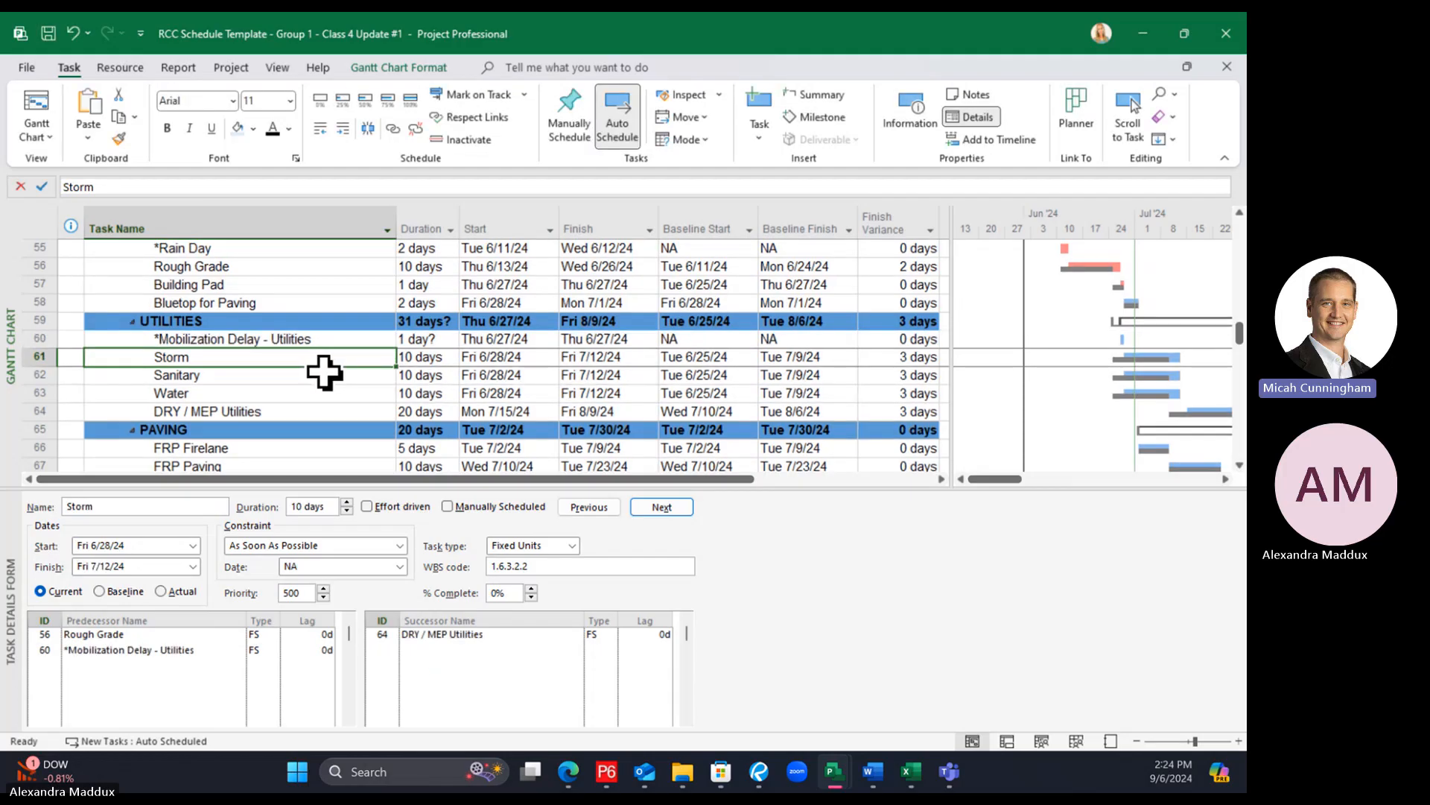
# Set the duration of the *Mobilization Delay - Utilities task to 3 days
pyautogui.click(314, 322)
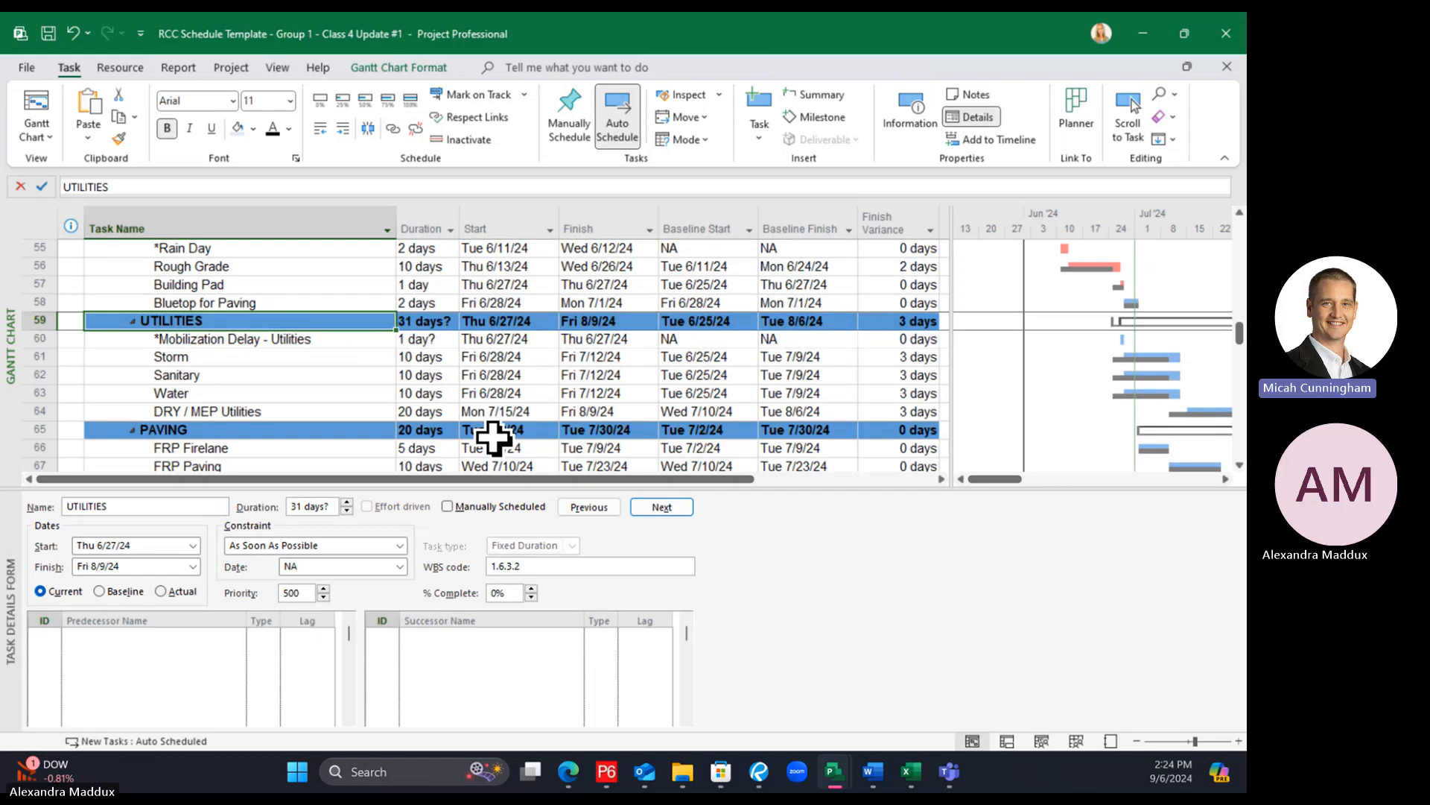
pyautogui.click(436, 341)
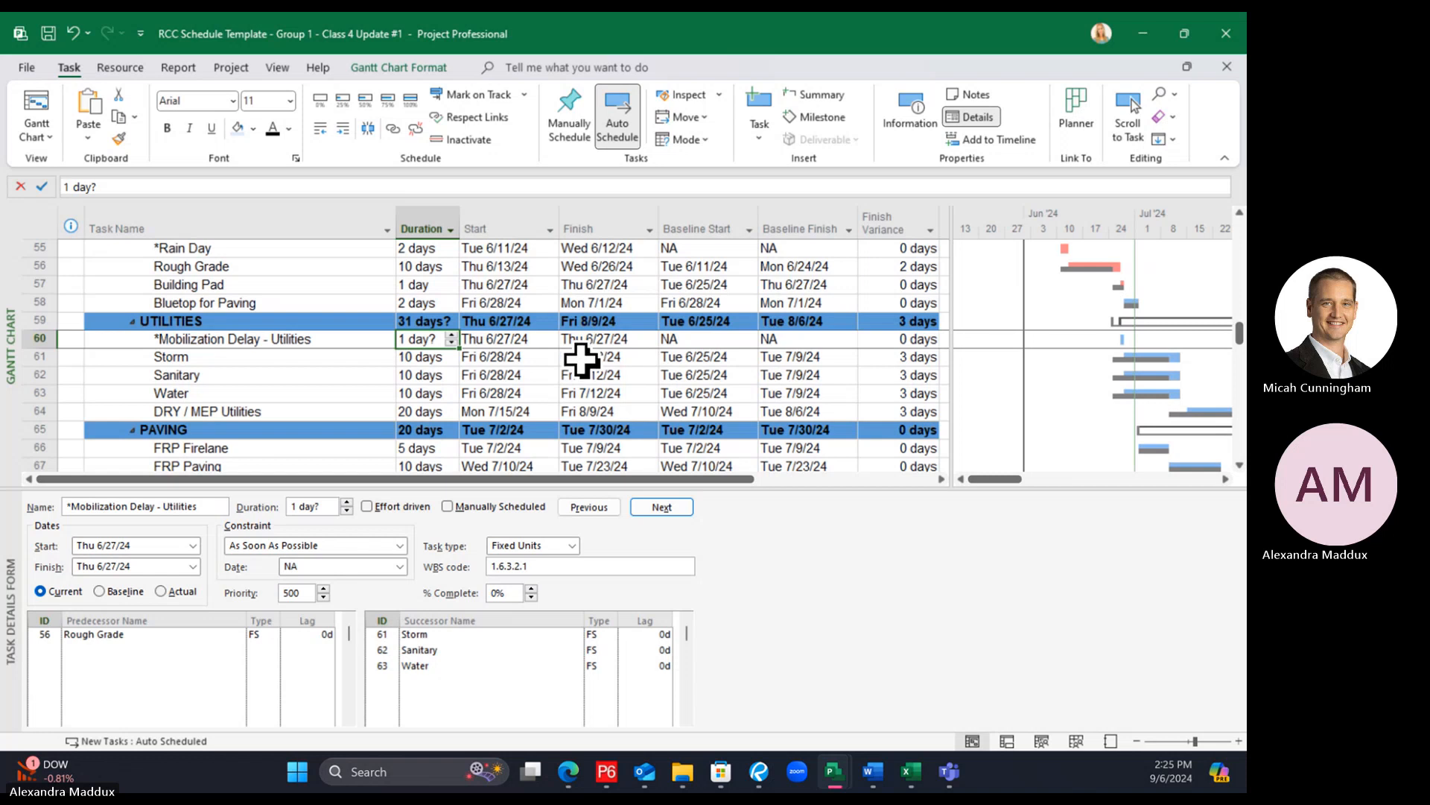
pyautogui.click(518, 342)
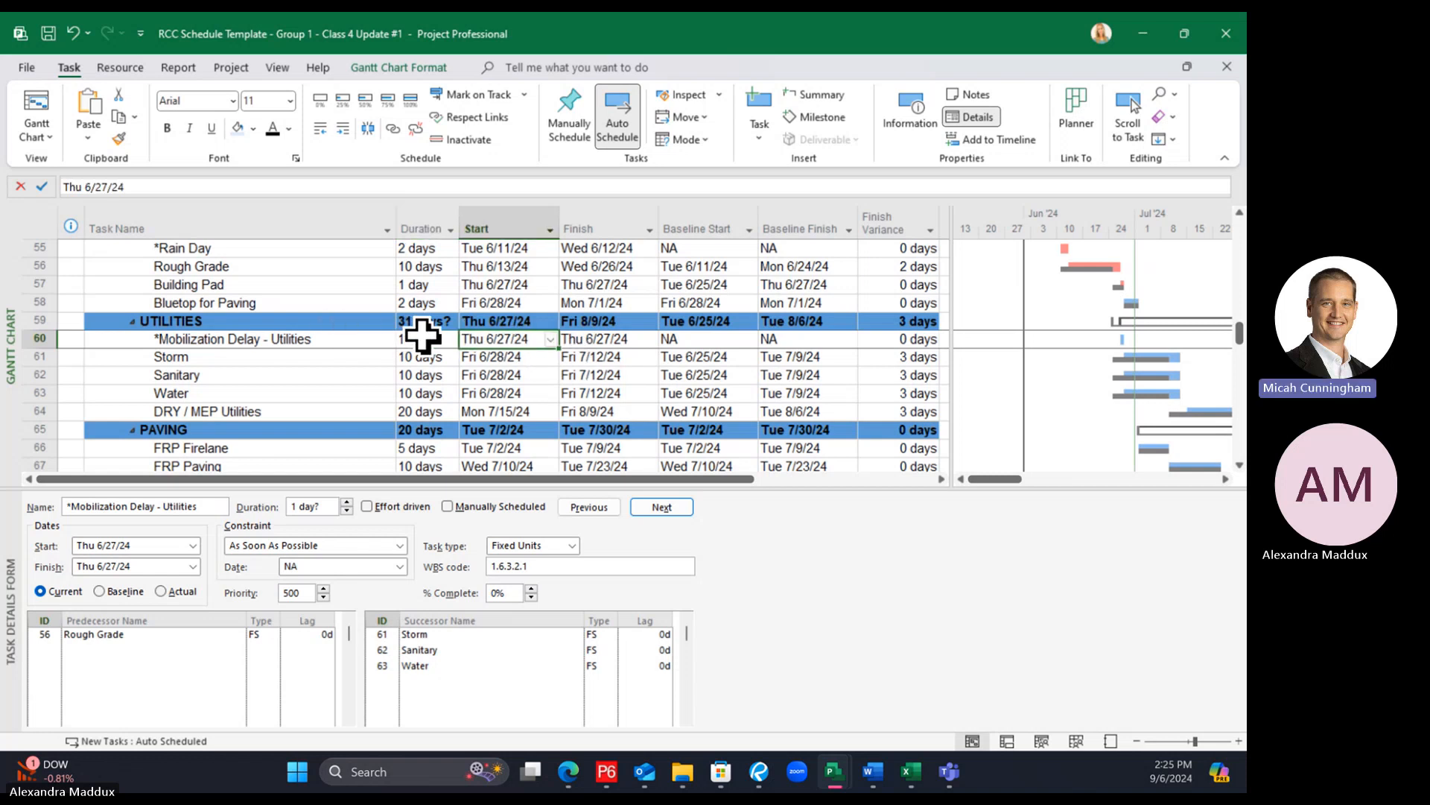
pyautogui.click(423, 338)
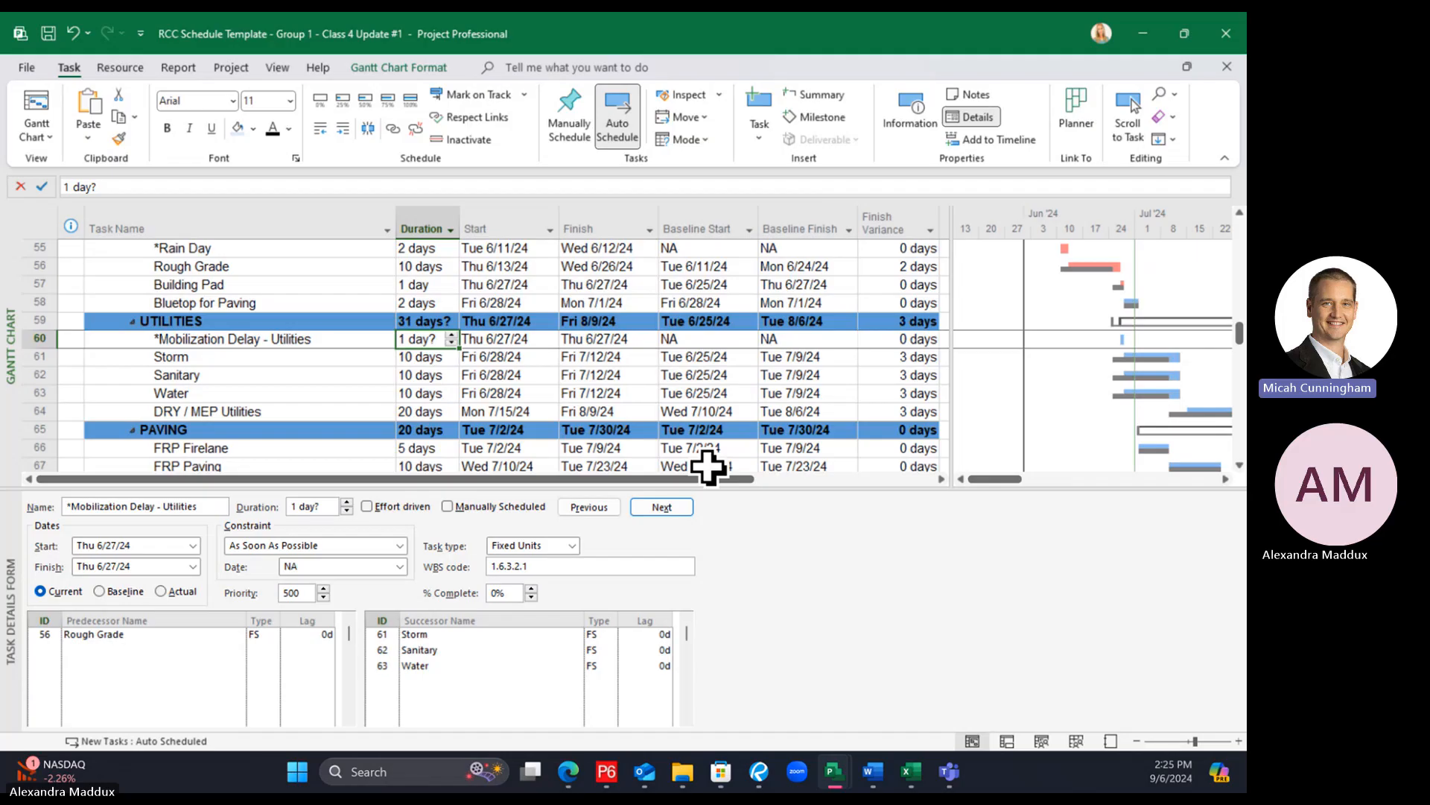
pyautogui.write('3')
pyautogui.press('Return')
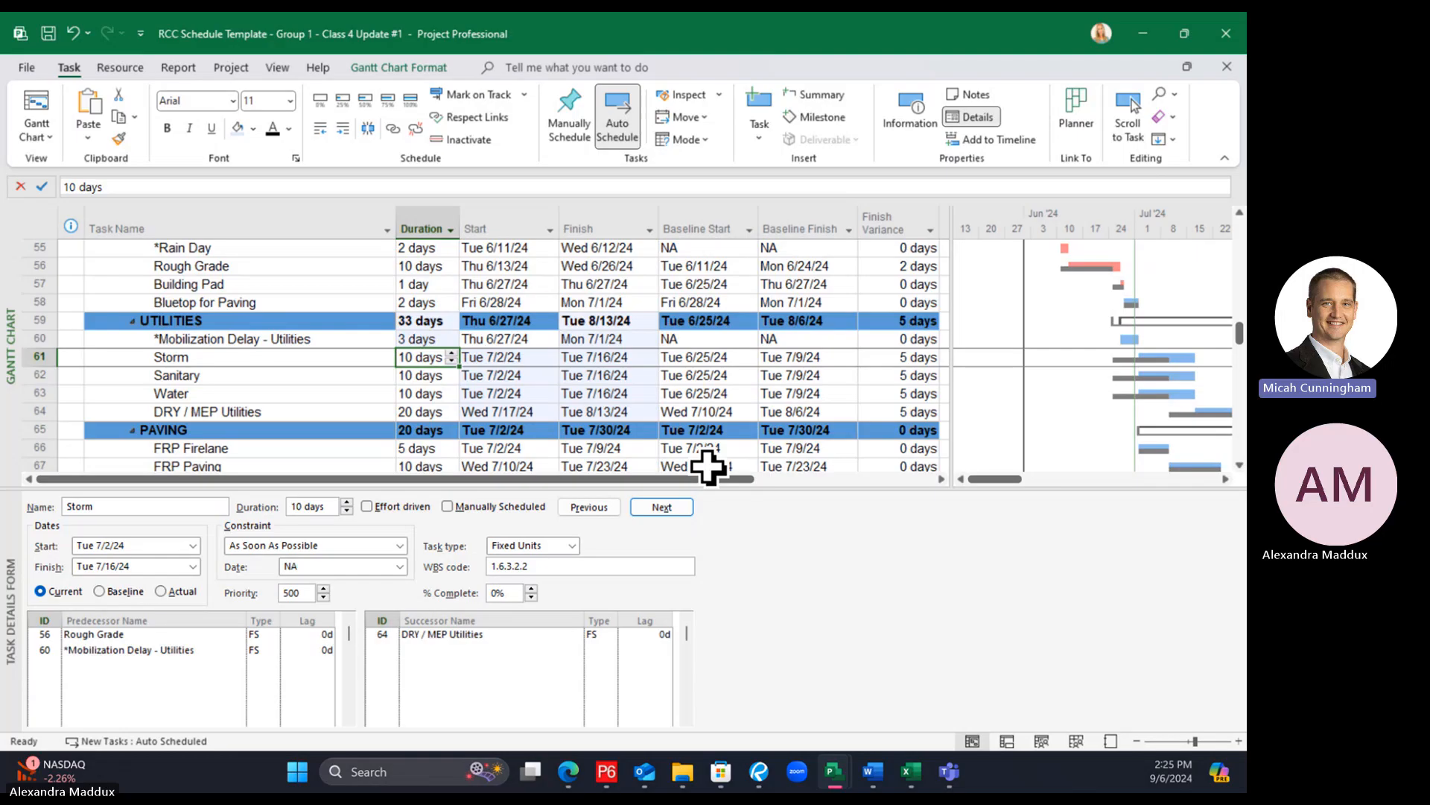
# Change the *Mobilization Delay - Utilities task's duration to 2 days
pyautogui.press('Up')
pyautogui.write('2')
pyautogui.press('Return')
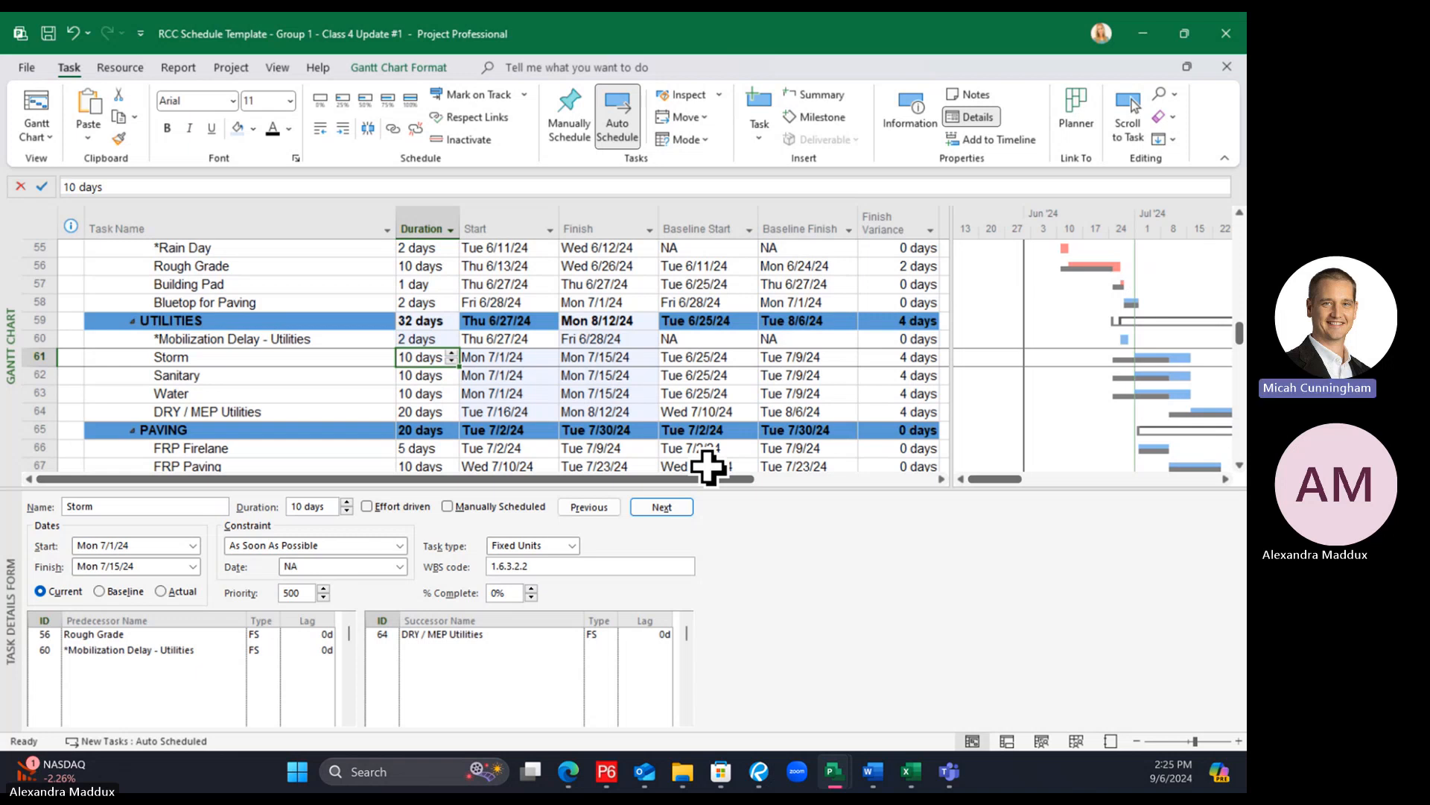
pyautogui.click(355, 341)
pyautogui.click(359, 361)
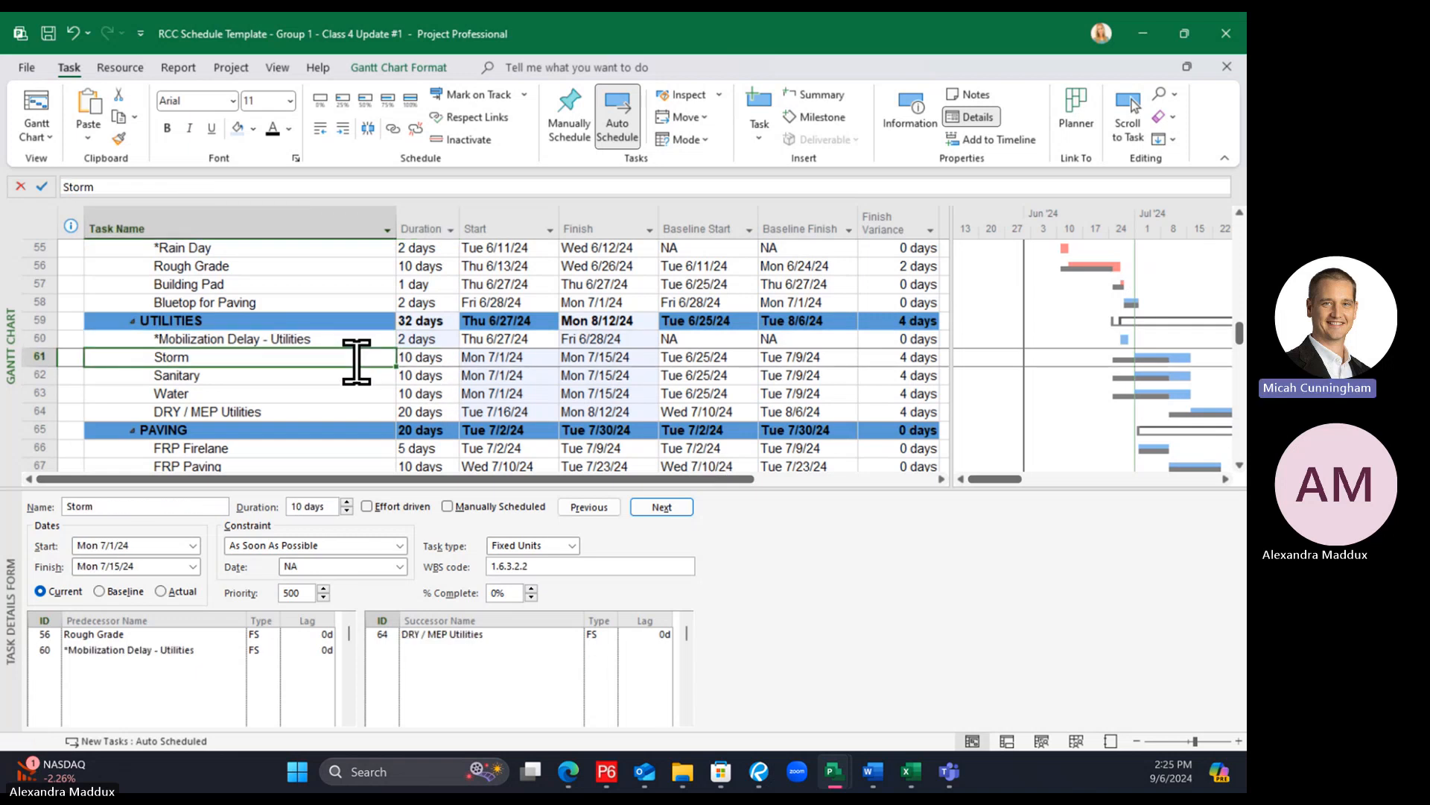
pyautogui.click(350, 339)
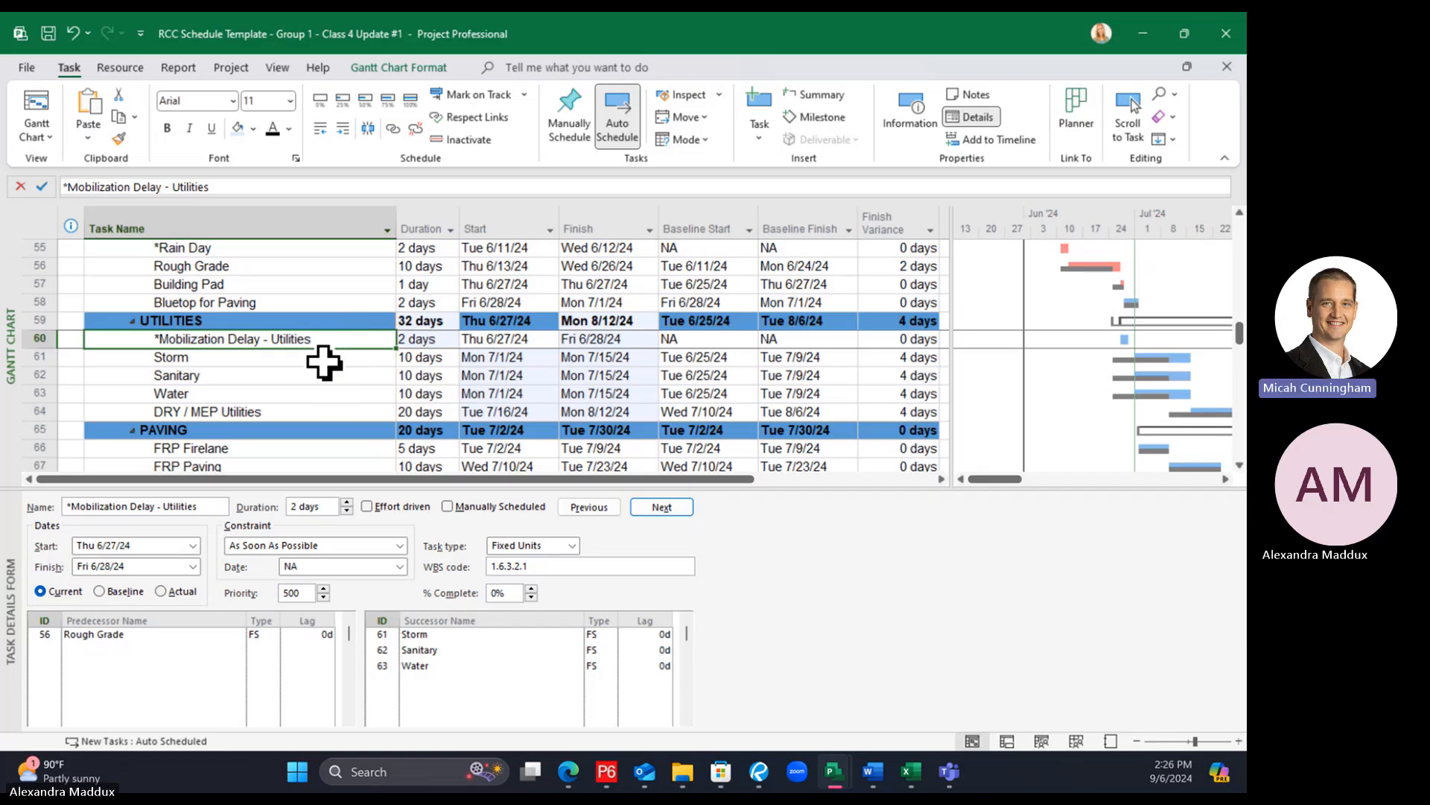
pyautogui.click(324, 359)
pyautogui.click(330, 337)
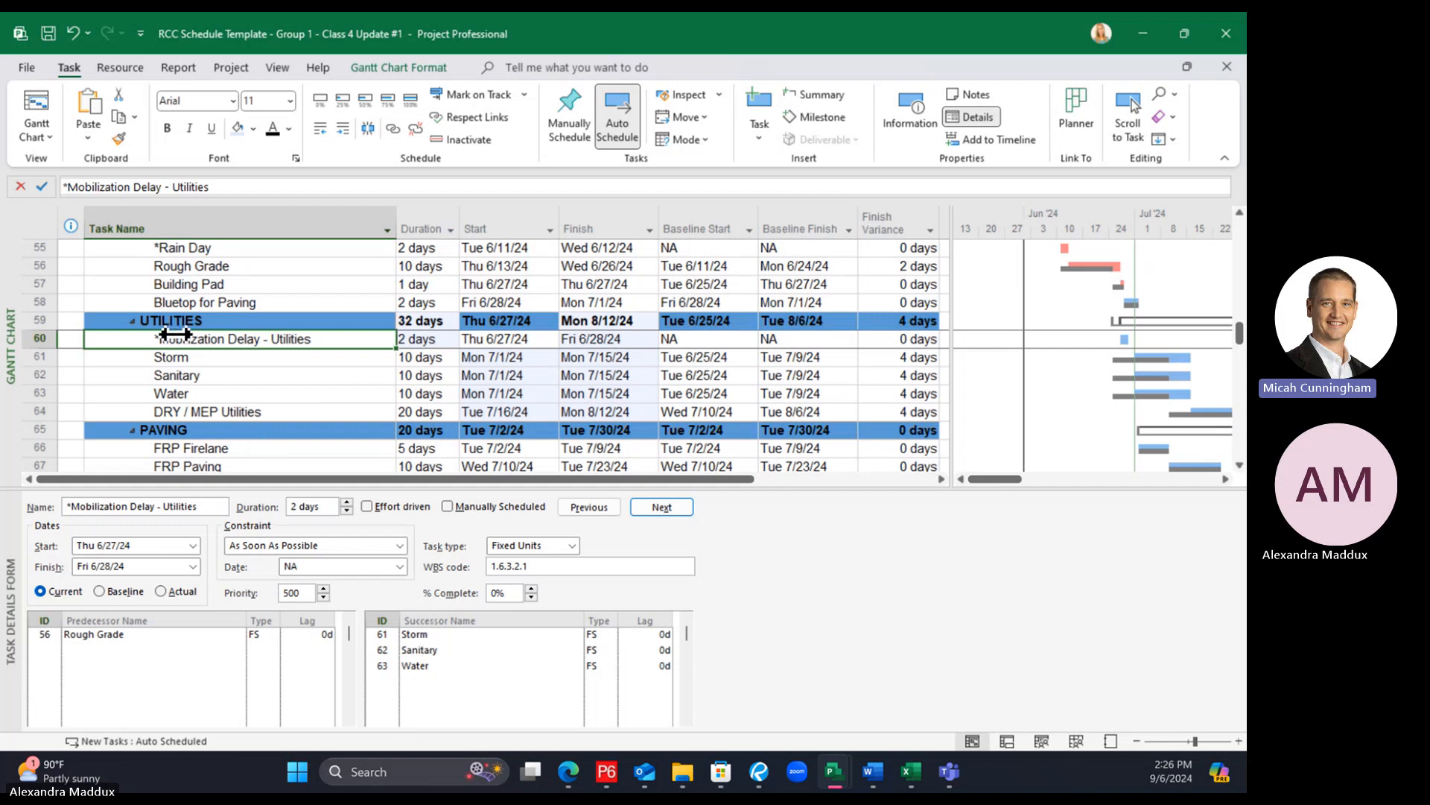
# Examine the predecessor and successor links of the *Mobilization Delay - Utilities task and the Storm task below it
pyautogui.click(187, 357)
pyautogui.click(192, 339)
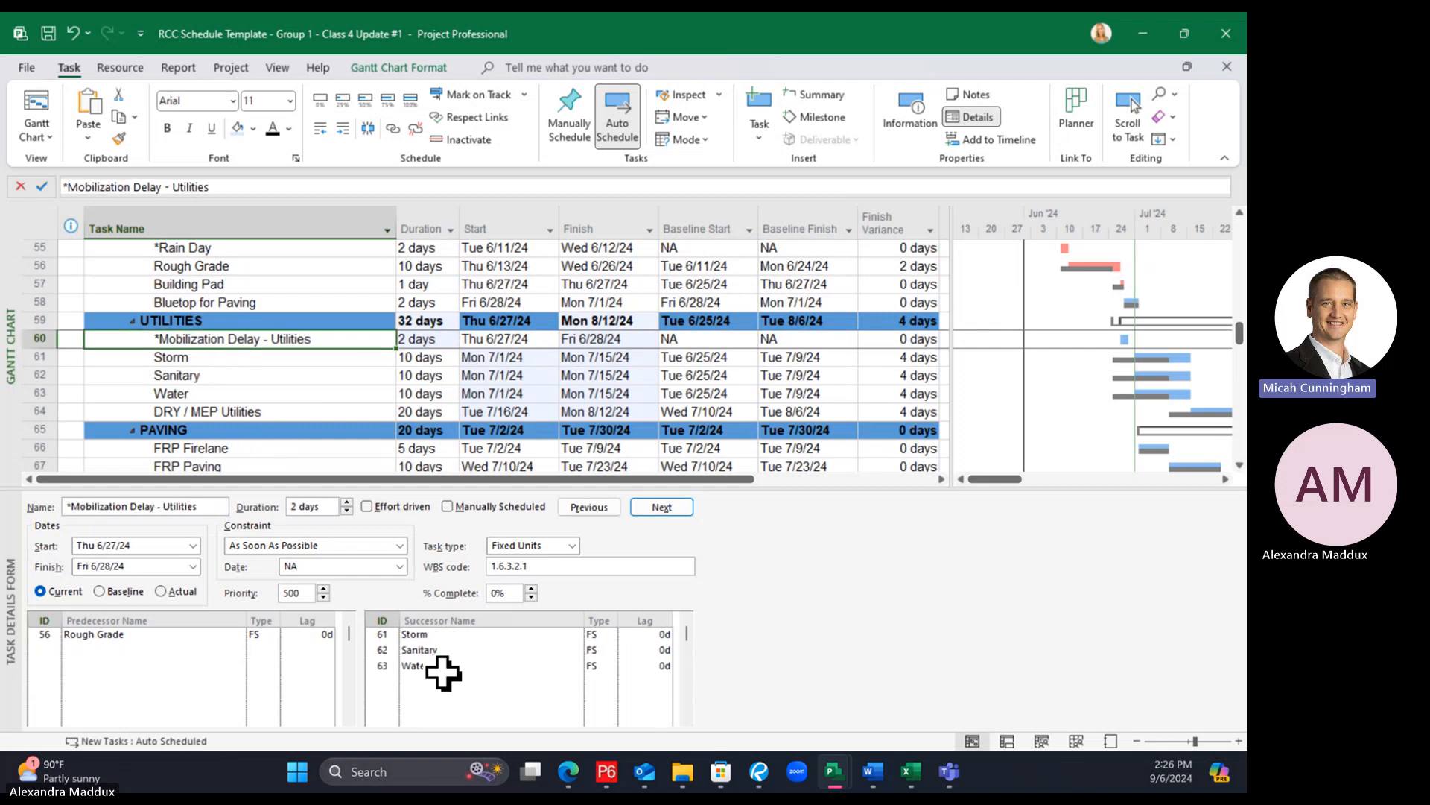
pyautogui.click(396, 634)
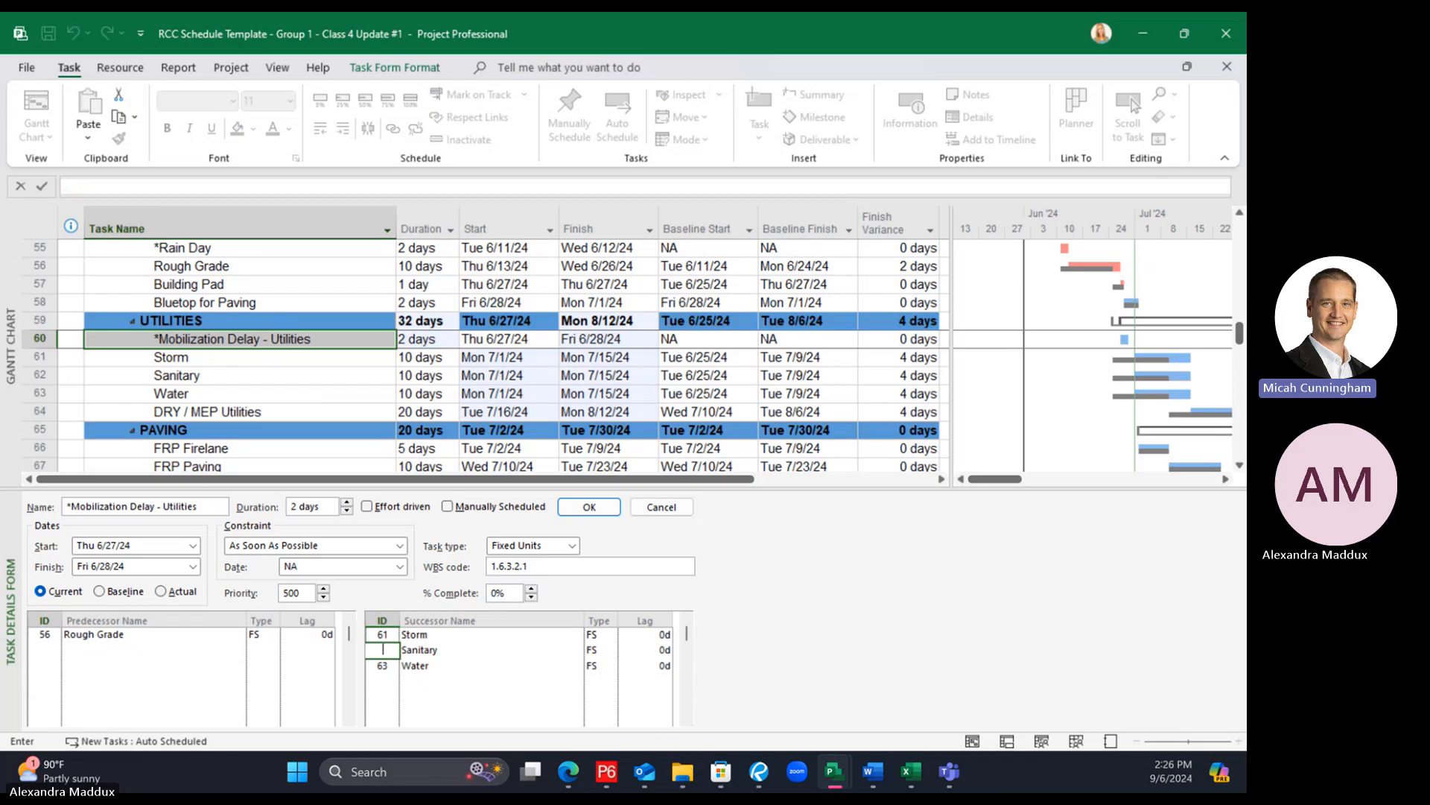
pyautogui.press('Down')
pyautogui.press('Down')
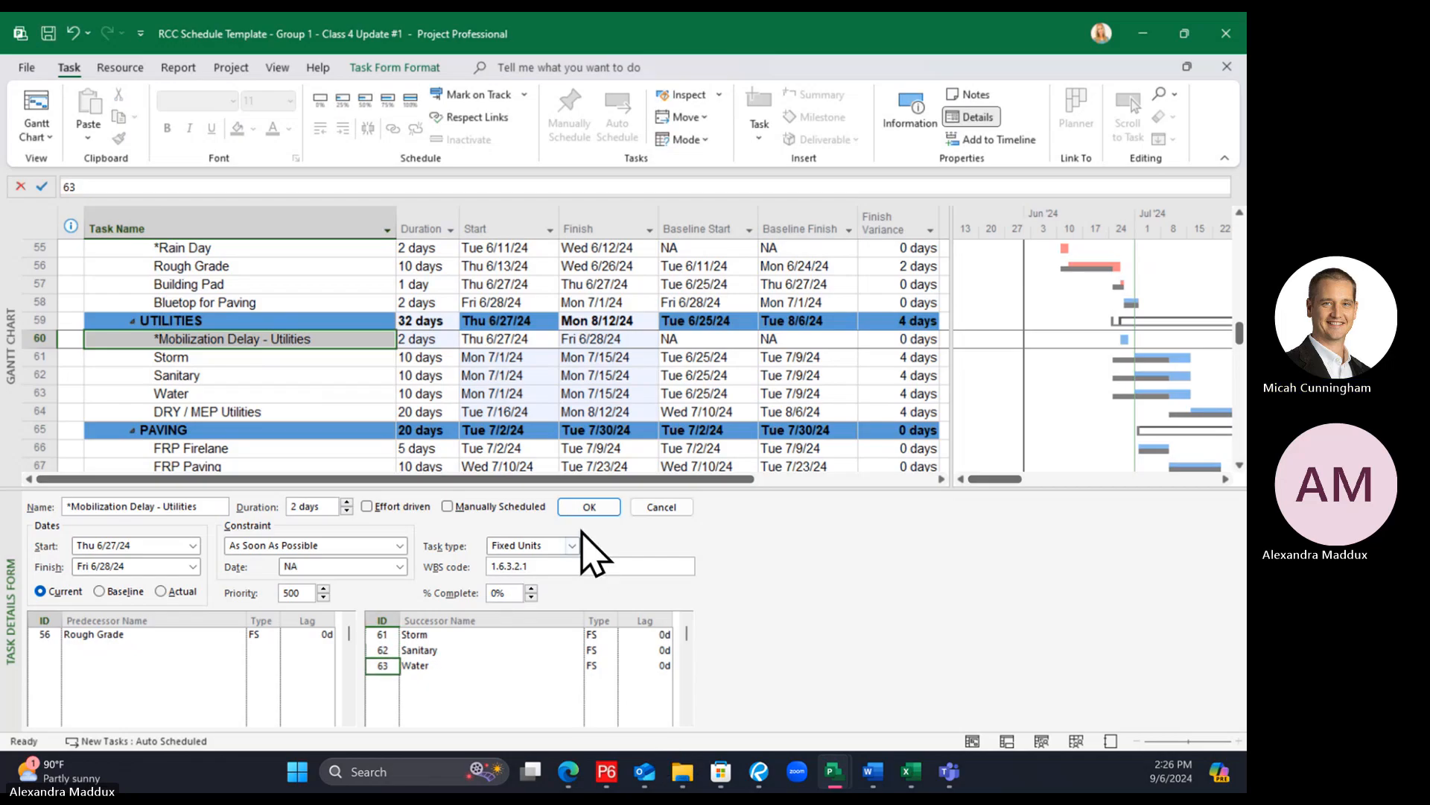
pyautogui.click(585, 507)
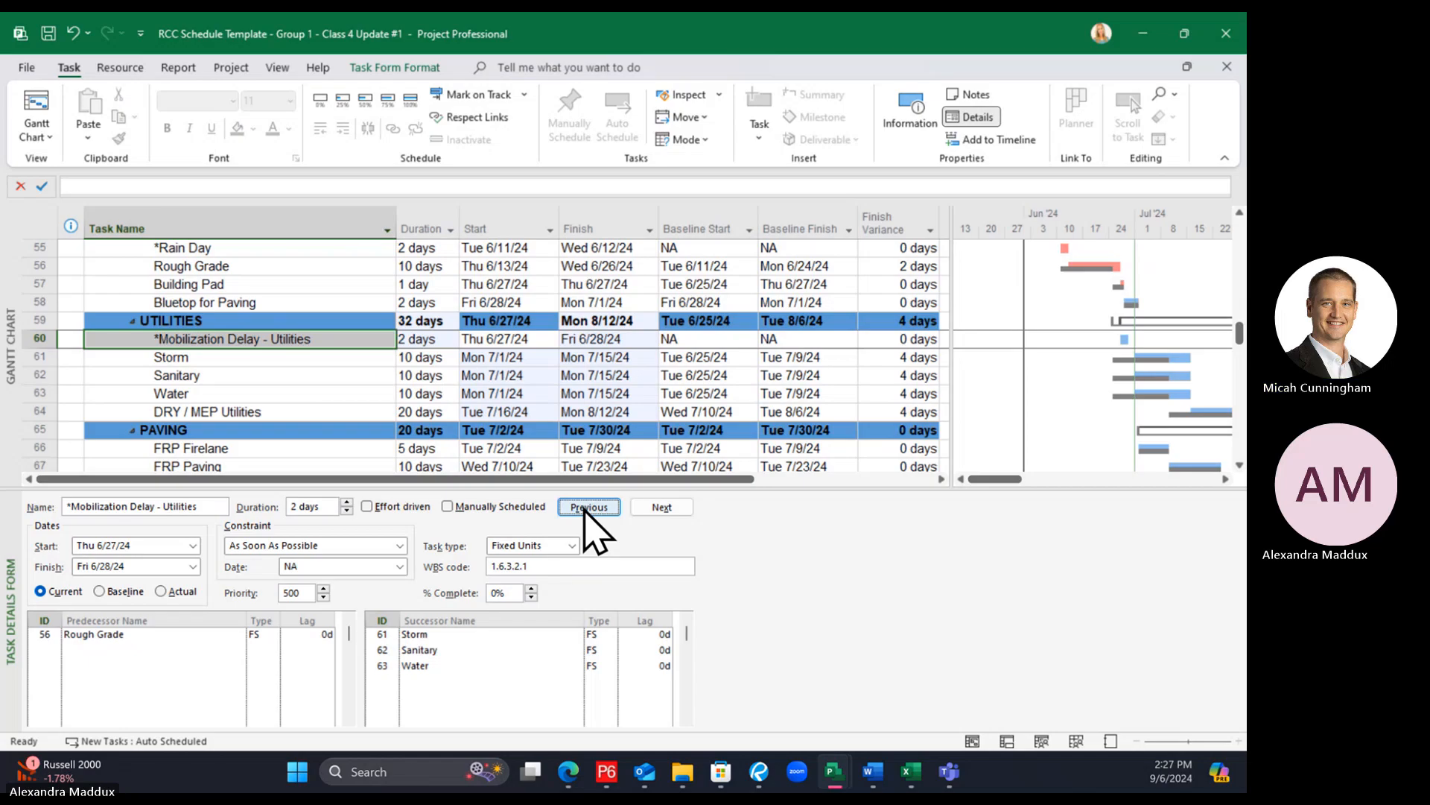
pyautogui.click(344, 357)
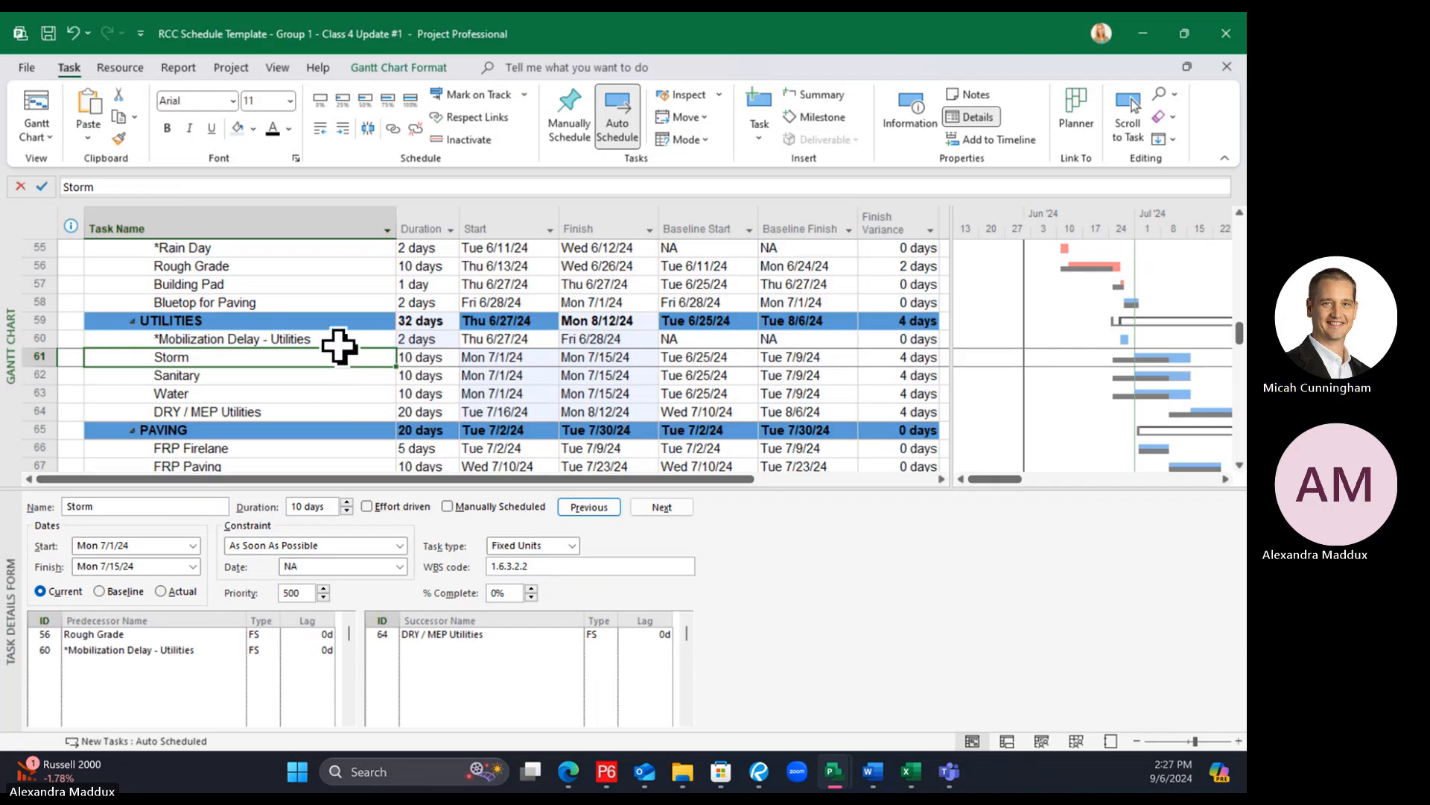
# Remove the Storm, Sanitary and Water successors from the *Mobilization Delay - Utilities task
pyautogui.click(339, 342)
pyautogui.click(432, 637)
pyautogui.press('Delete')
pyautogui.press('Delete')
pyautogui.press('Delete')
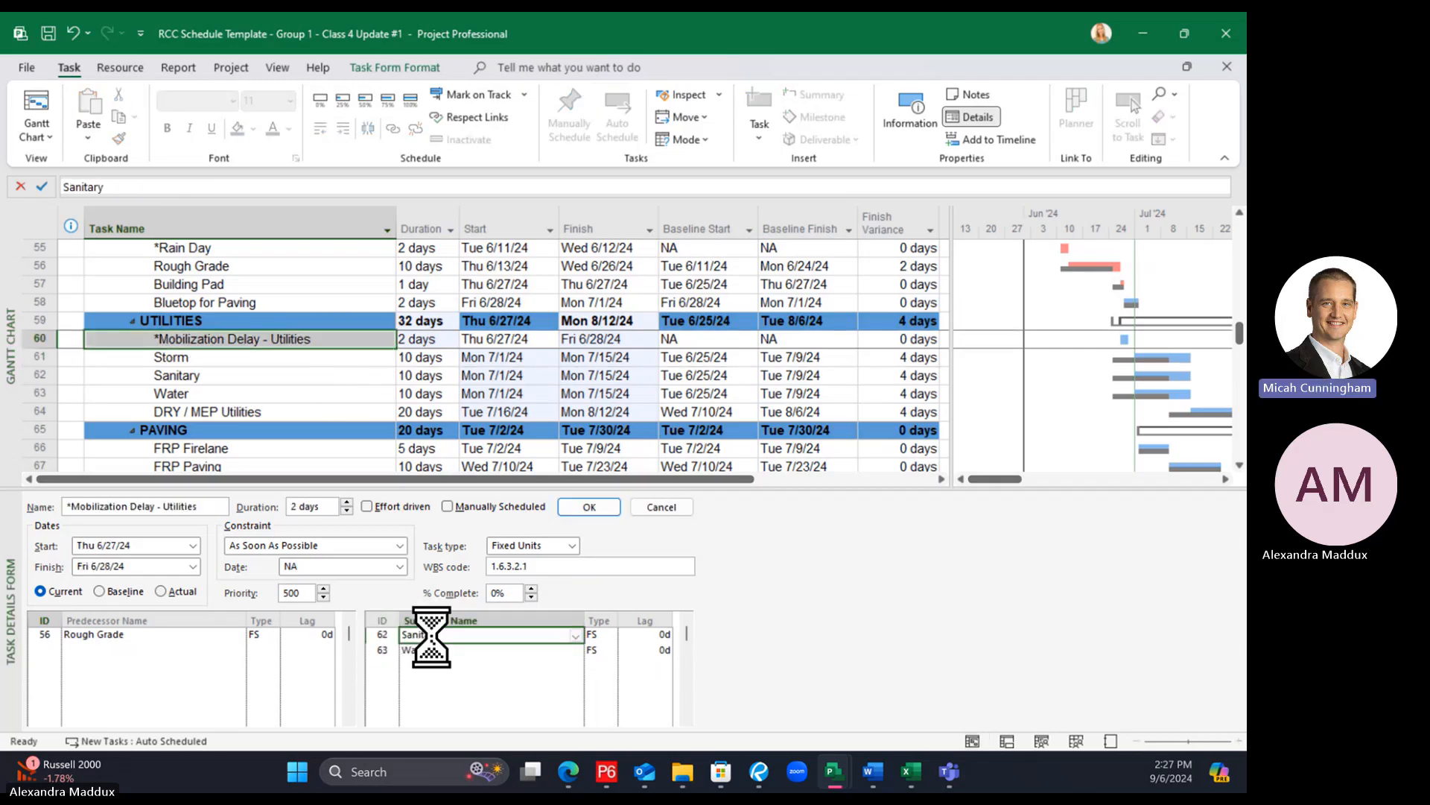
# Remove the Rough Grade predecessor from the *Mobilization Delay - Utilities task
pyautogui.click(108, 634)
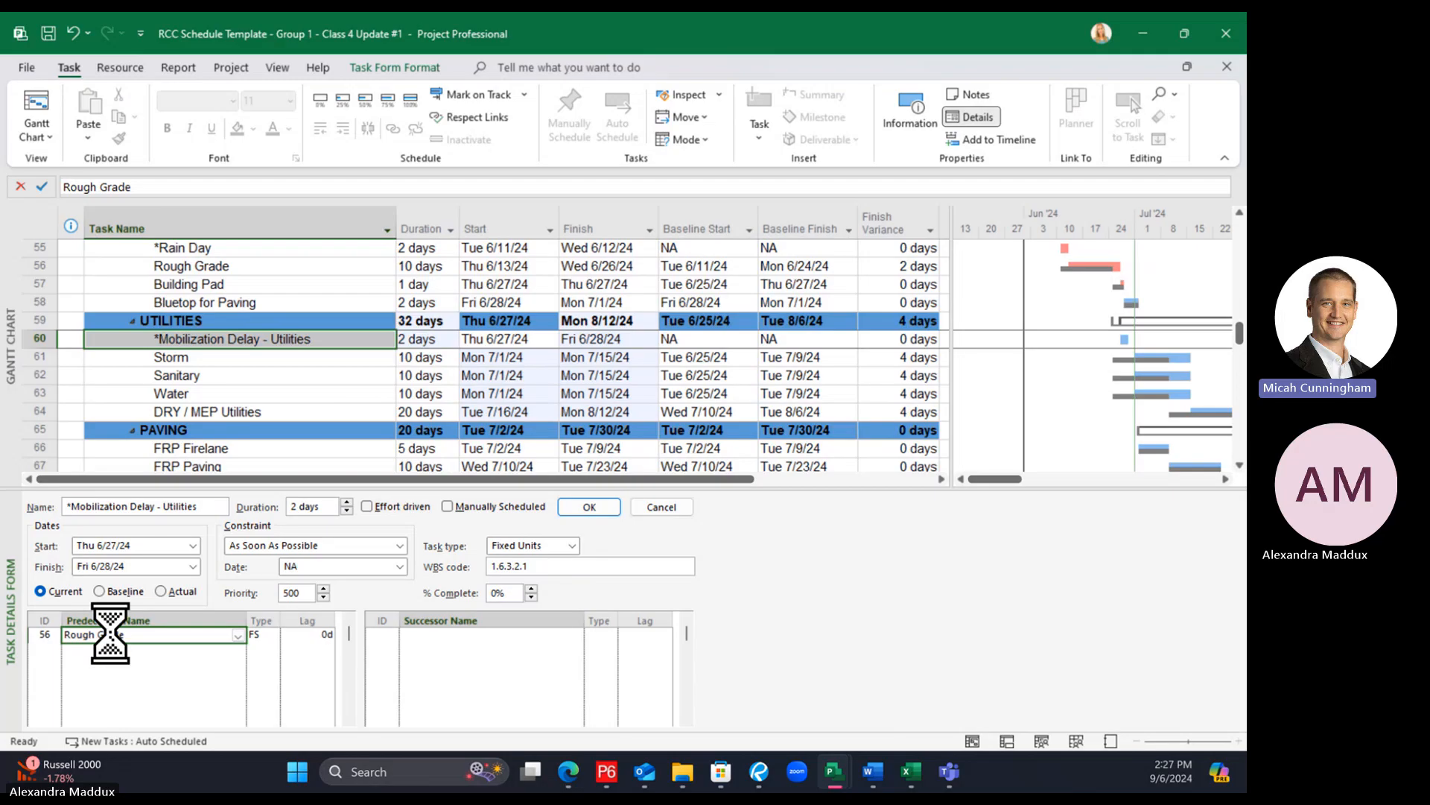
pyautogui.press('Delete')
pyautogui.hotkey('ctrl', 'z')
pyautogui.click(298, 344)
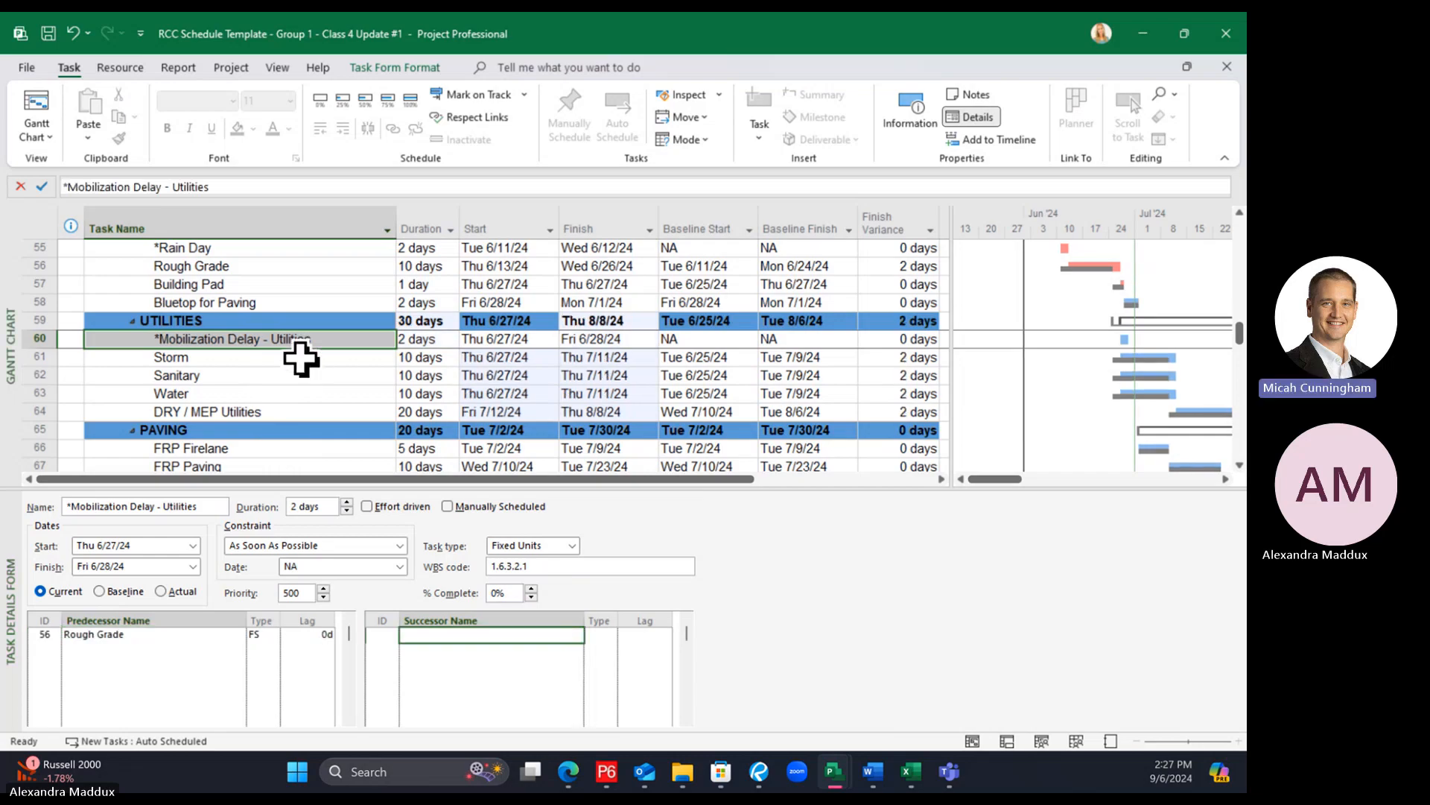
pyautogui.click(290, 359)
pyautogui.click(280, 342)
pyautogui.click(122, 634)
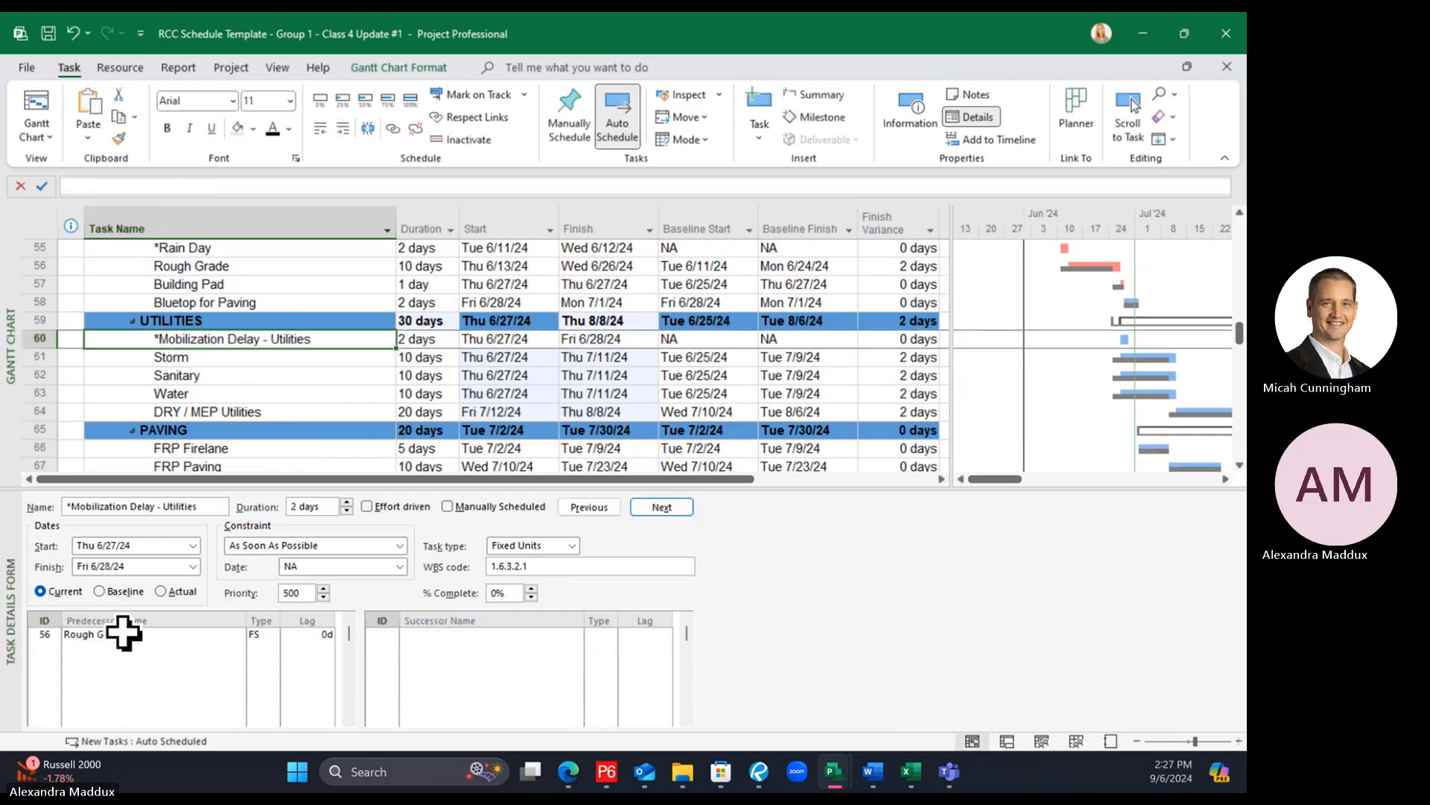
pyautogui.press('Delete')
pyautogui.click(249, 359)
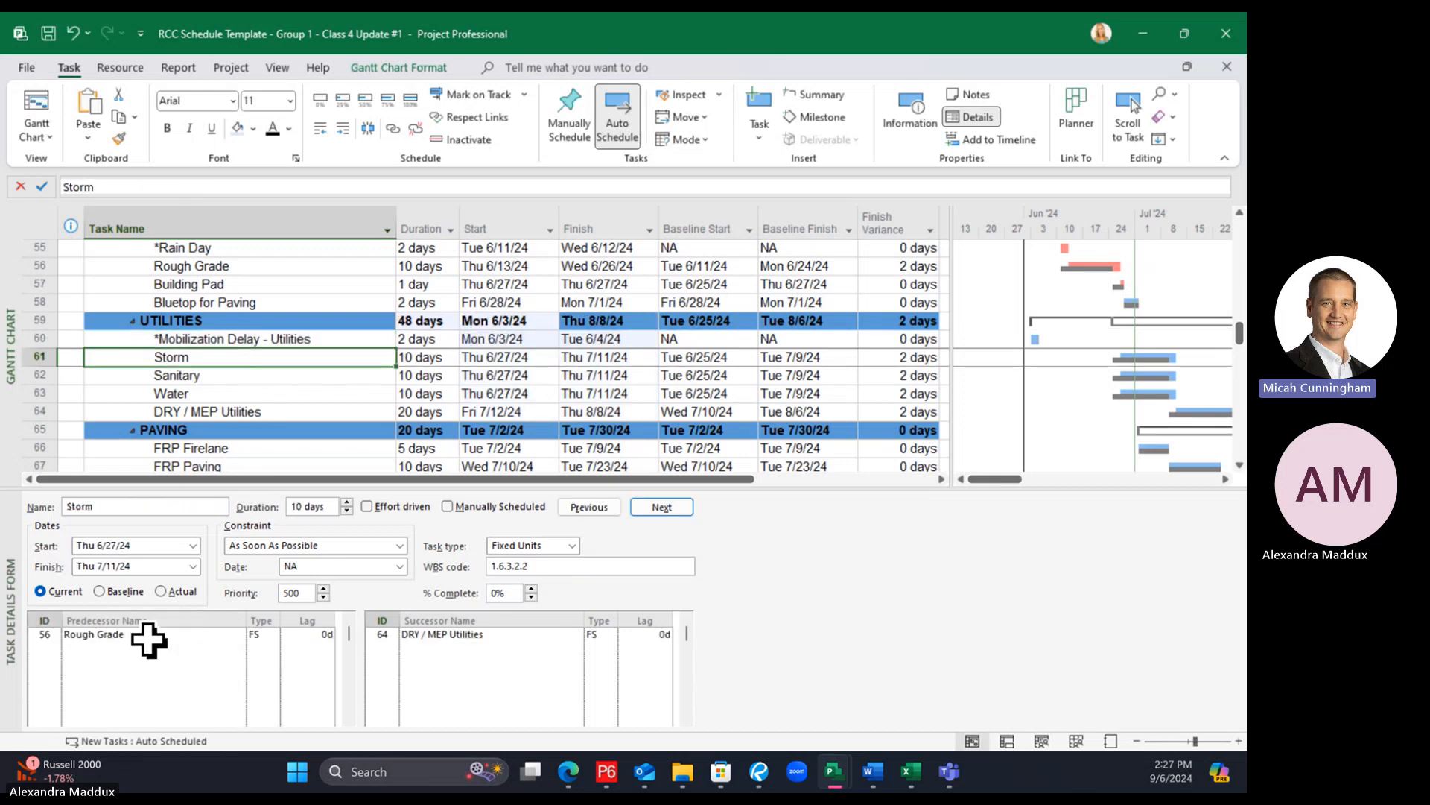
pyautogui.click(249, 337)
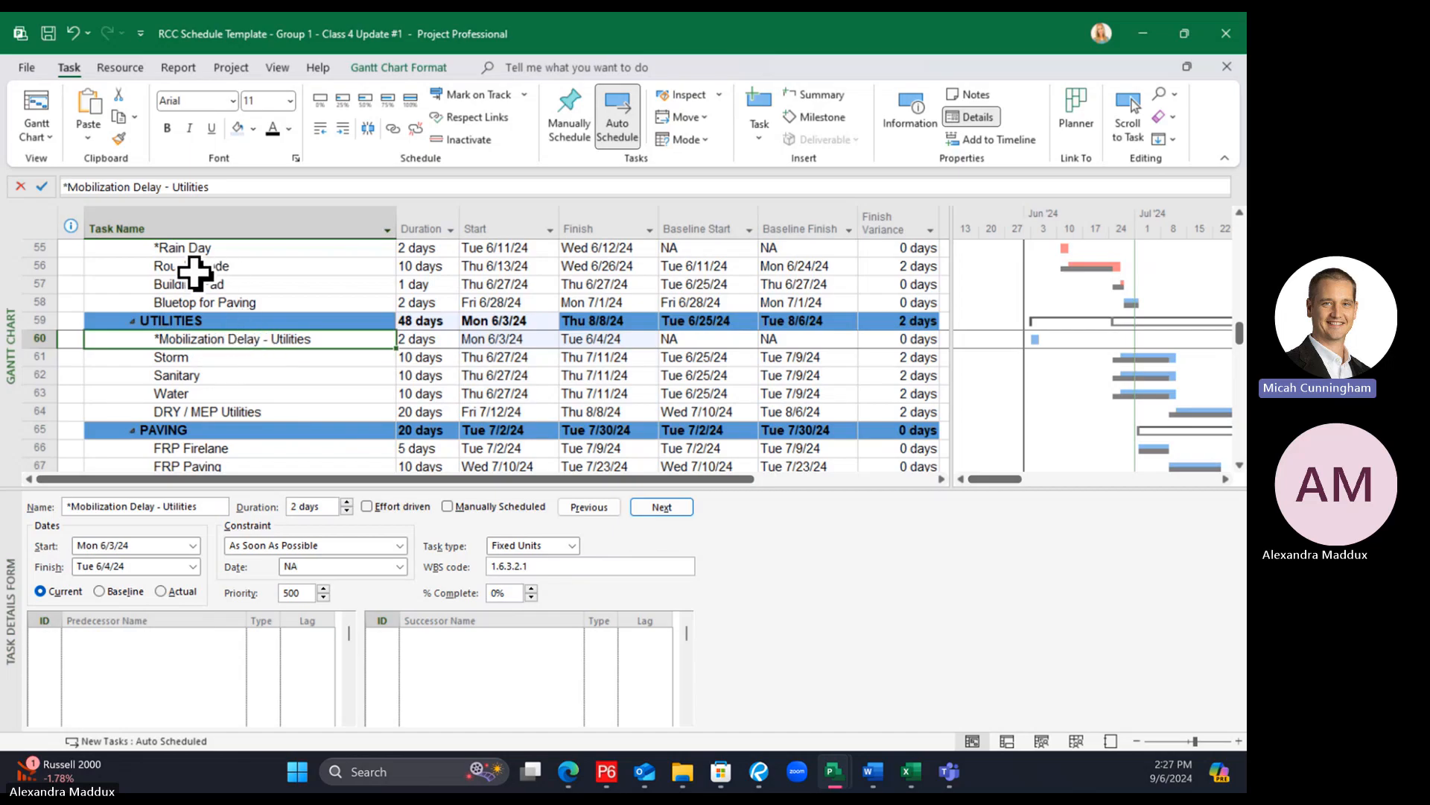
# Link *Mobilization Delay - Utilities to Rough Grade by entering task ID 56 as its predecessor
pyautogui.click(205, 371)
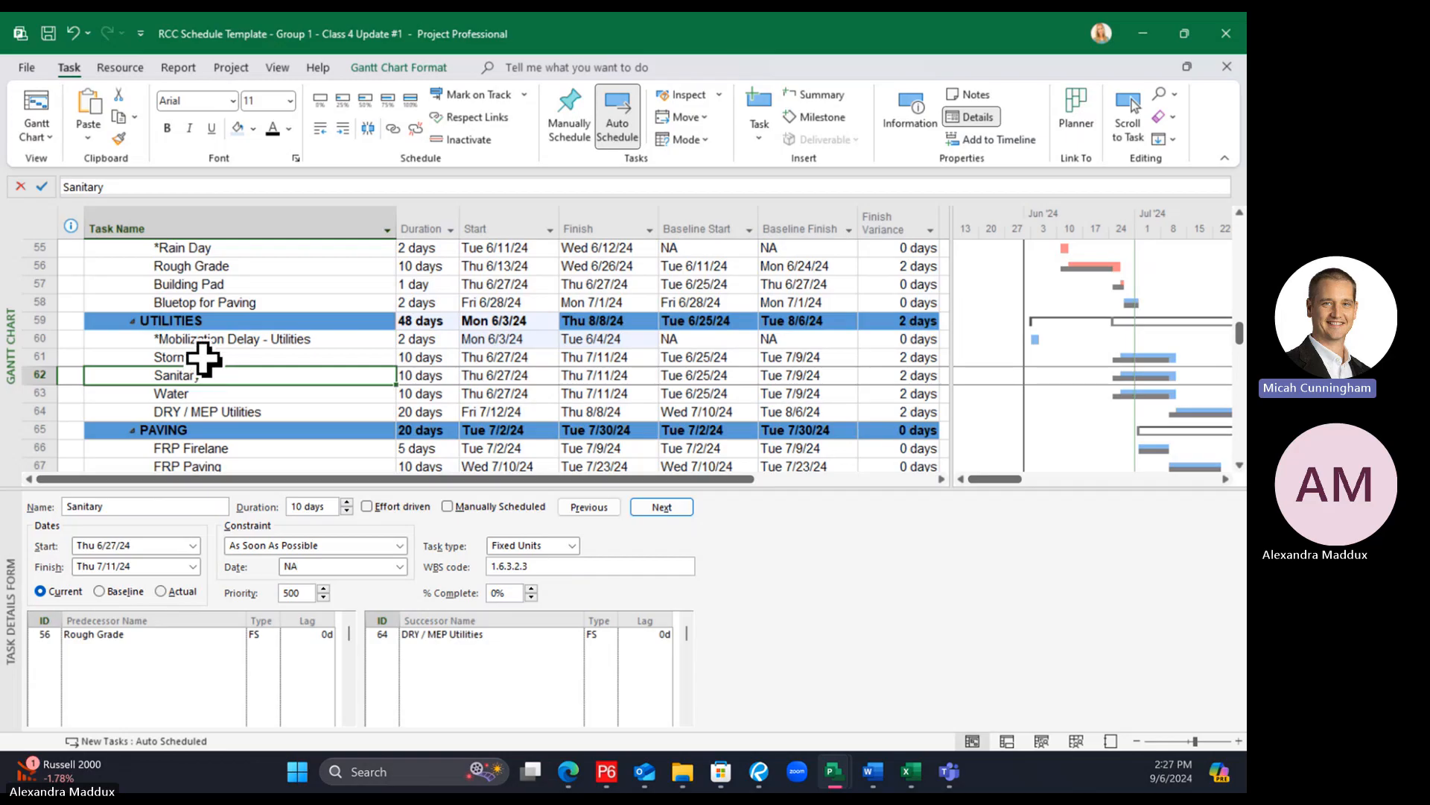
pyautogui.click(203, 359)
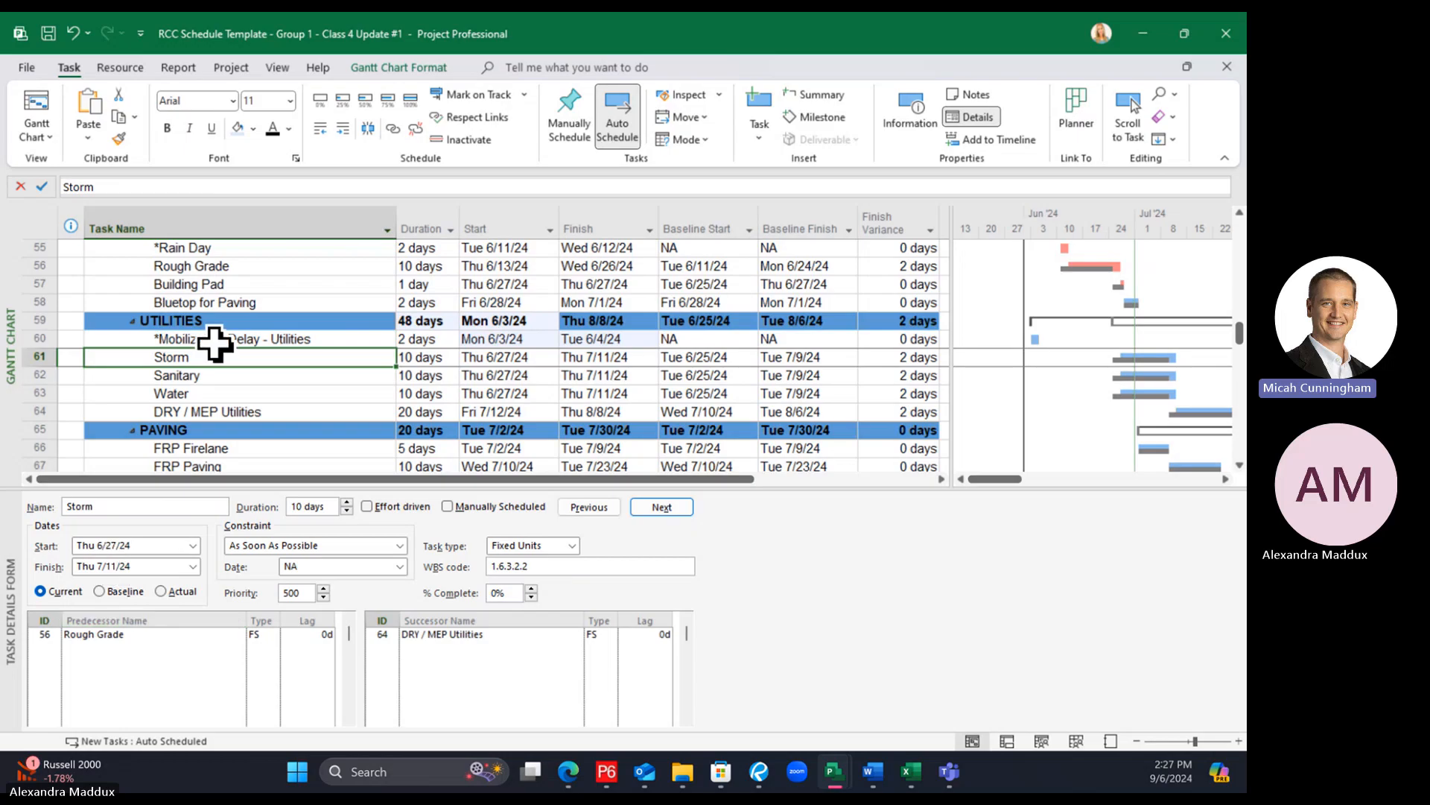
pyautogui.moveTo(215, 338); pyautogui.dragTo(206, 357)
pyautogui.click(44, 634)
pyautogui.write('56')
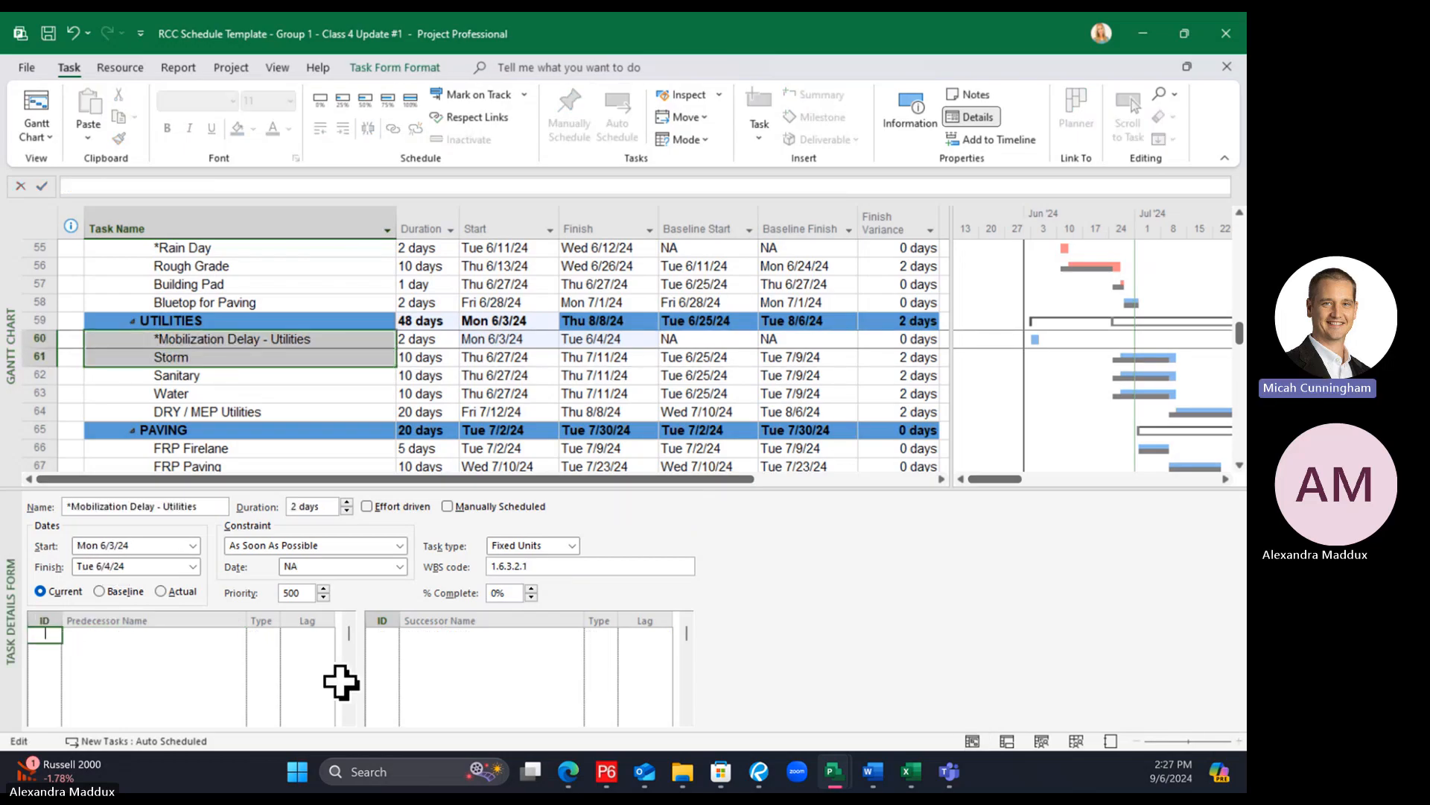
pyautogui.press('Return')
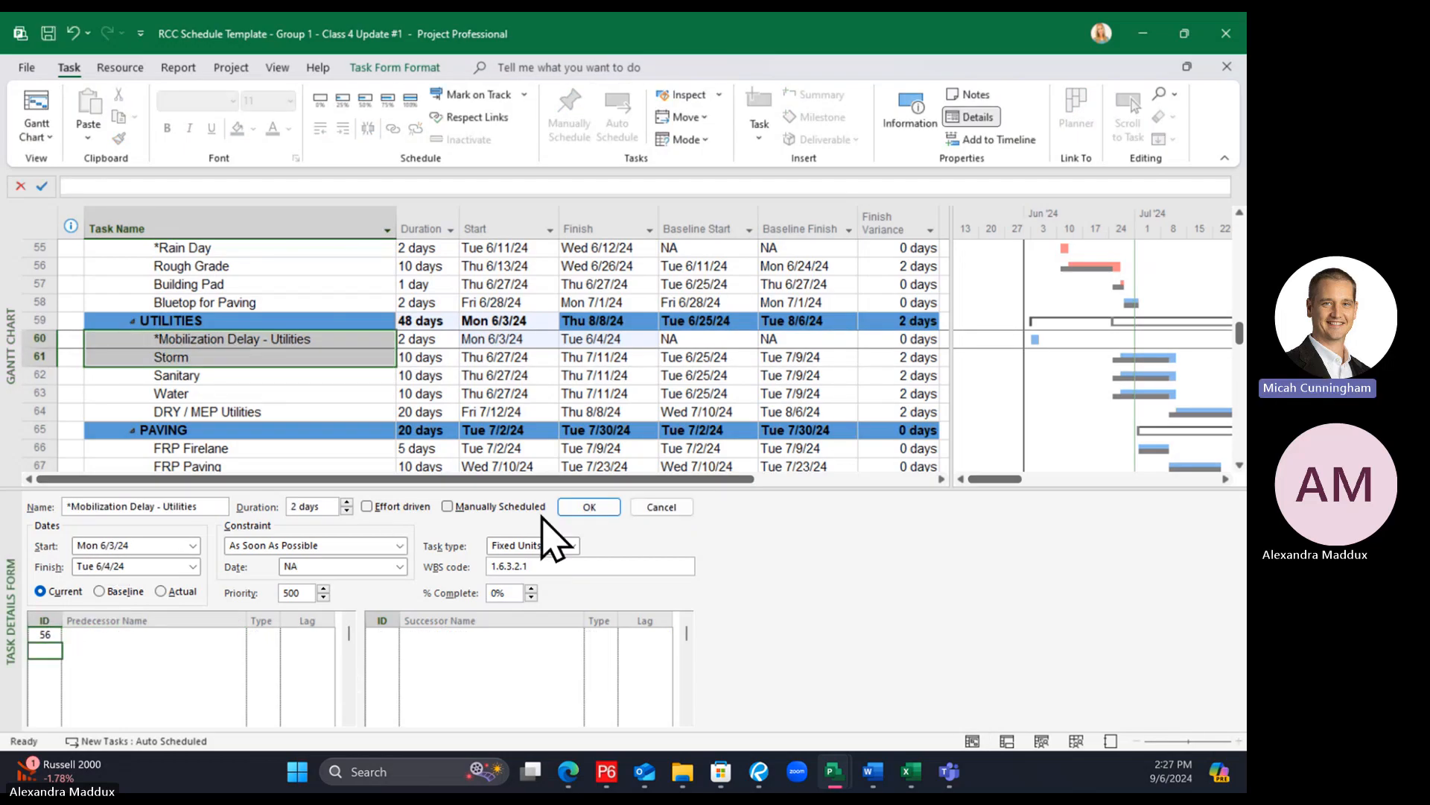
pyautogui.click(589, 507)
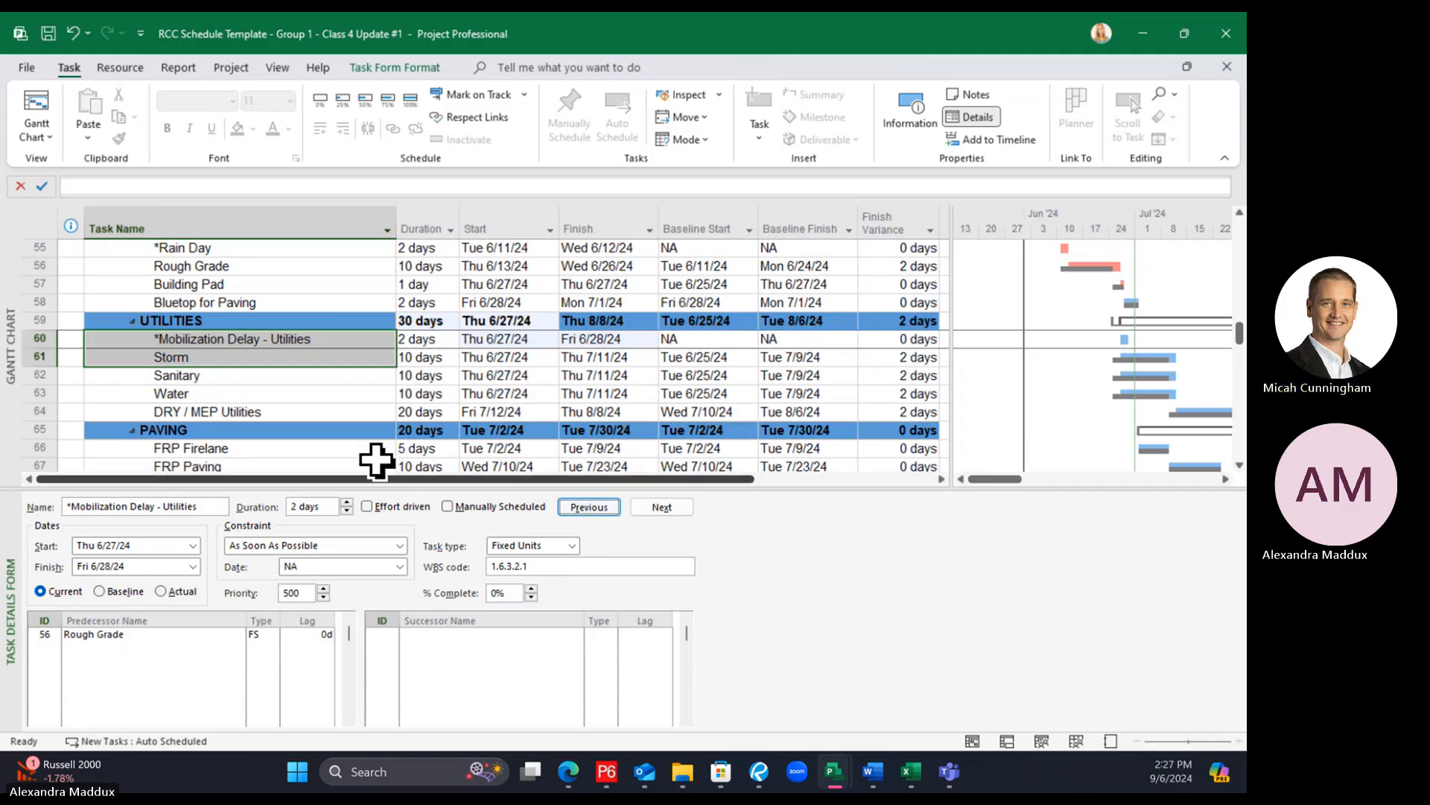
pyautogui.click(311, 395)
pyautogui.click(288, 340)
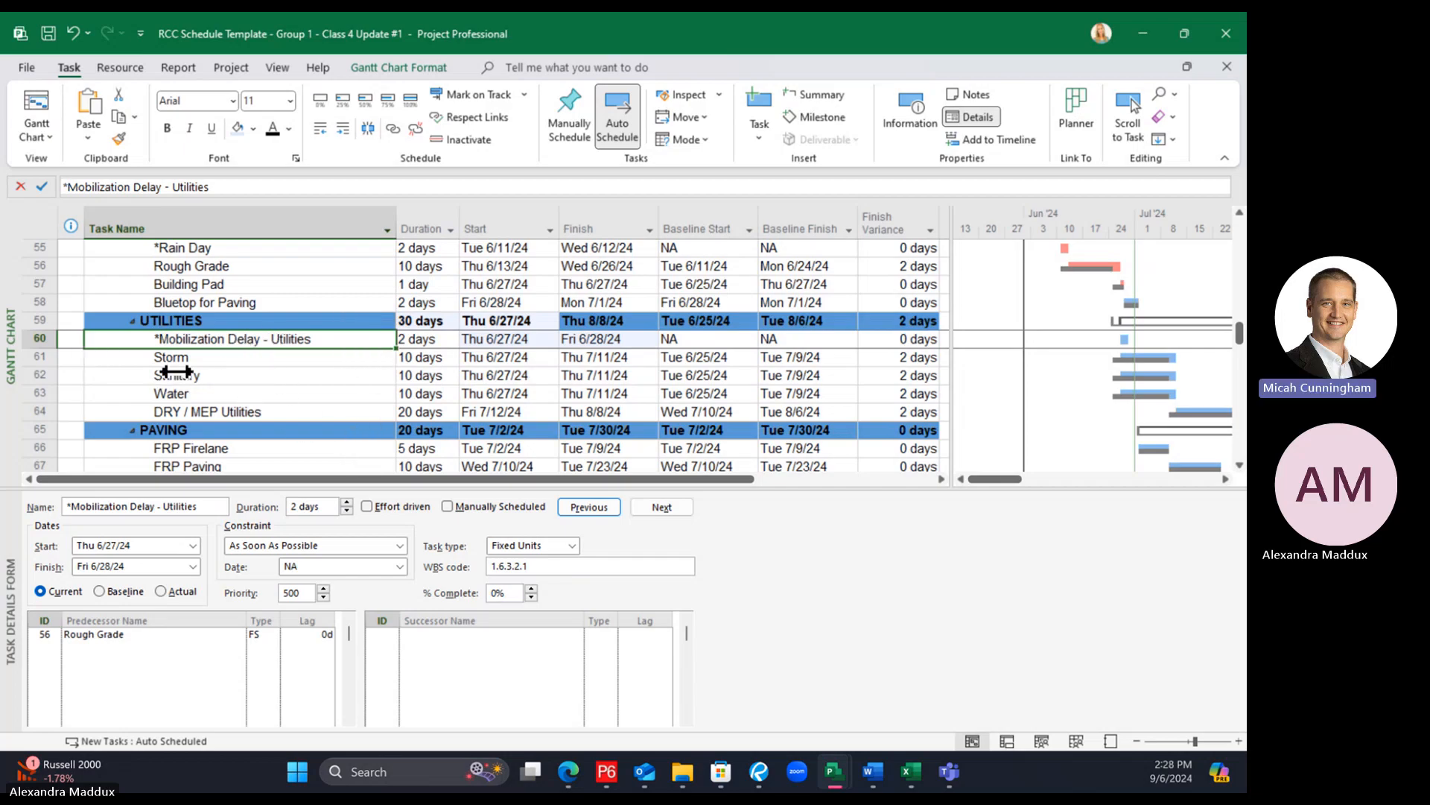
# Add task IDs 61, 62 and 63 (Storm, Sanitary and Water) as successors of *Mobilization Delay - Utilities
pyautogui.click(237, 357)
pyautogui.click(236, 375)
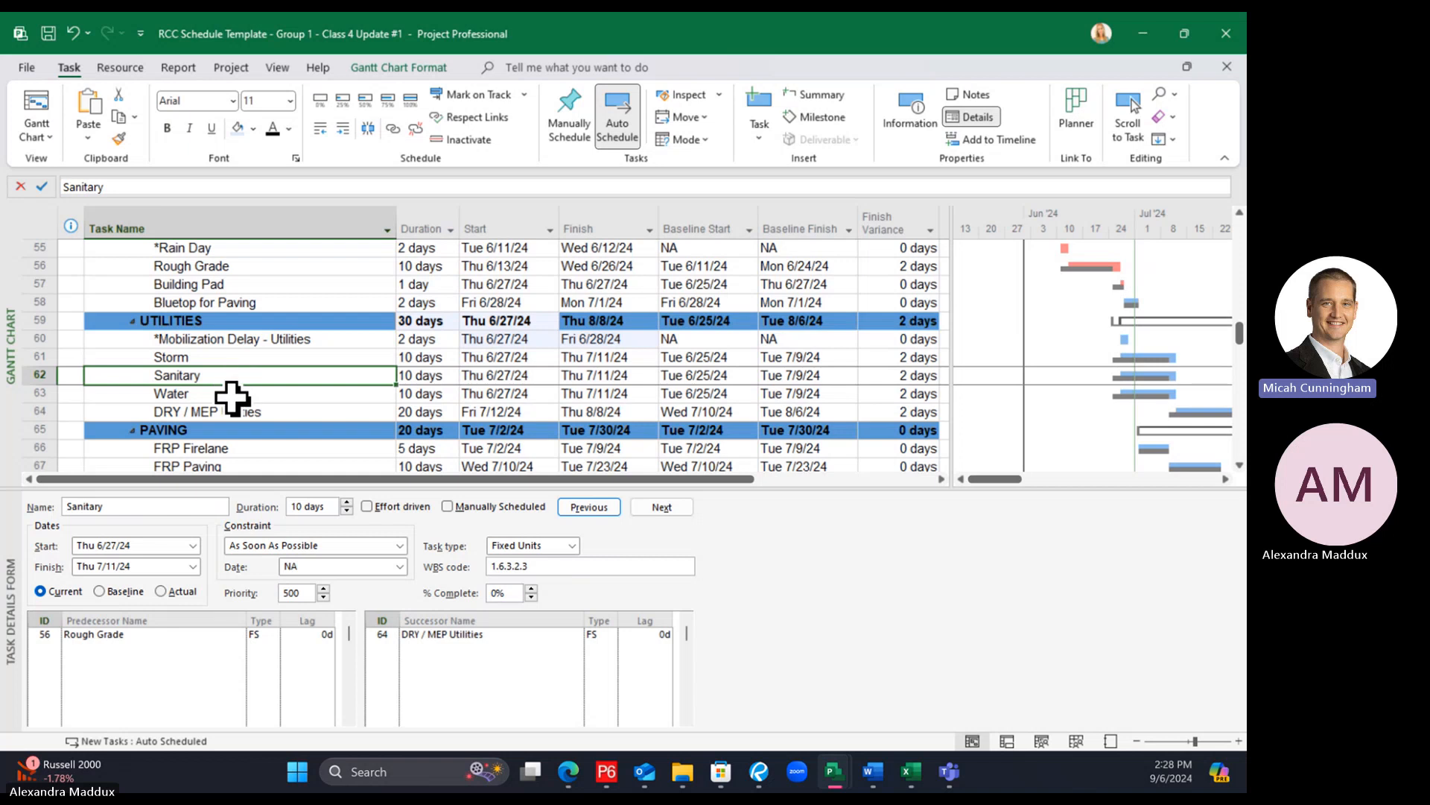
pyautogui.click(234, 393)
pyautogui.click(235, 339)
pyautogui.click(384, 635)
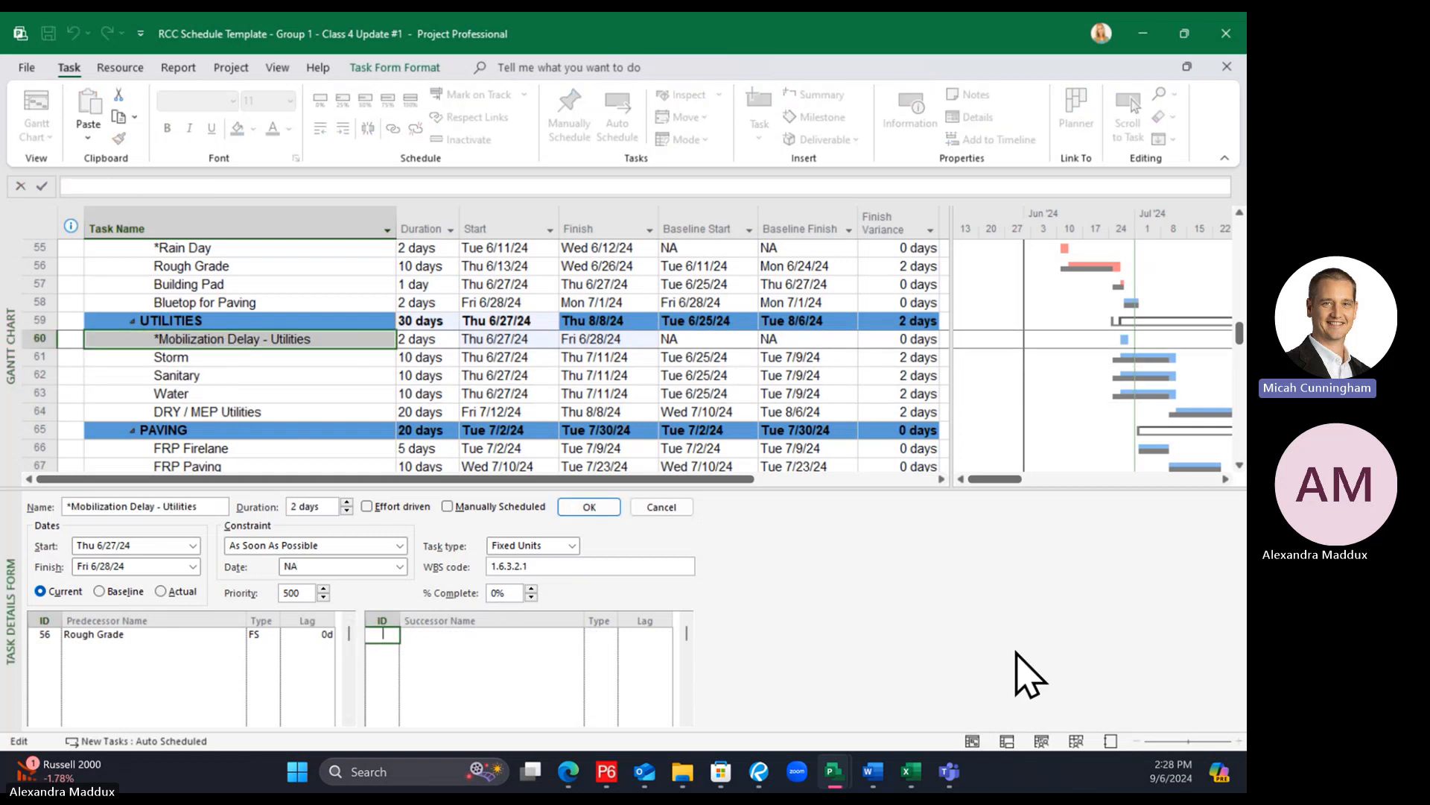
pyautogui.write('61')
pyautogui.press('Return')
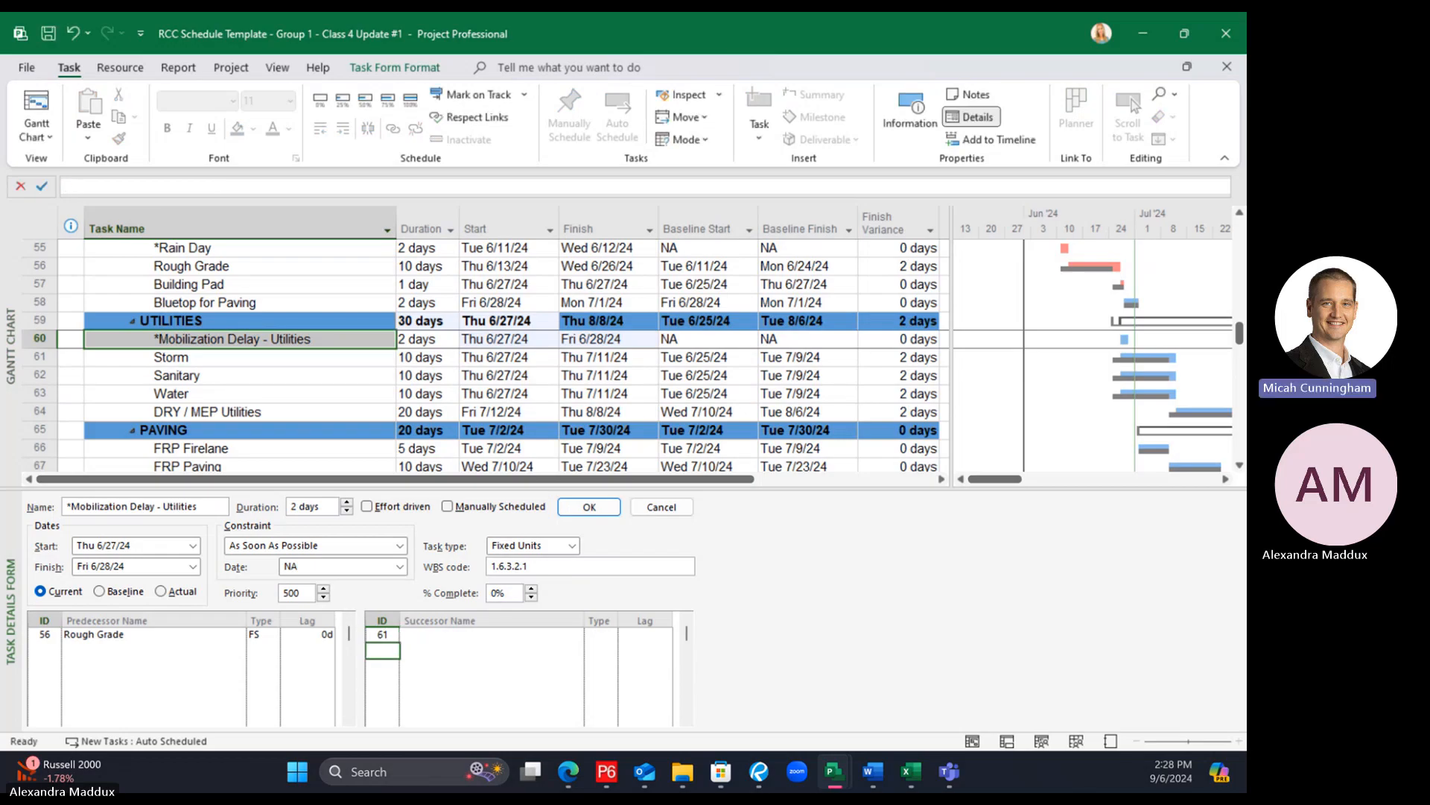
pyautogui.write('62')
pyautogui.press('Return')
pyautogui.write('63')
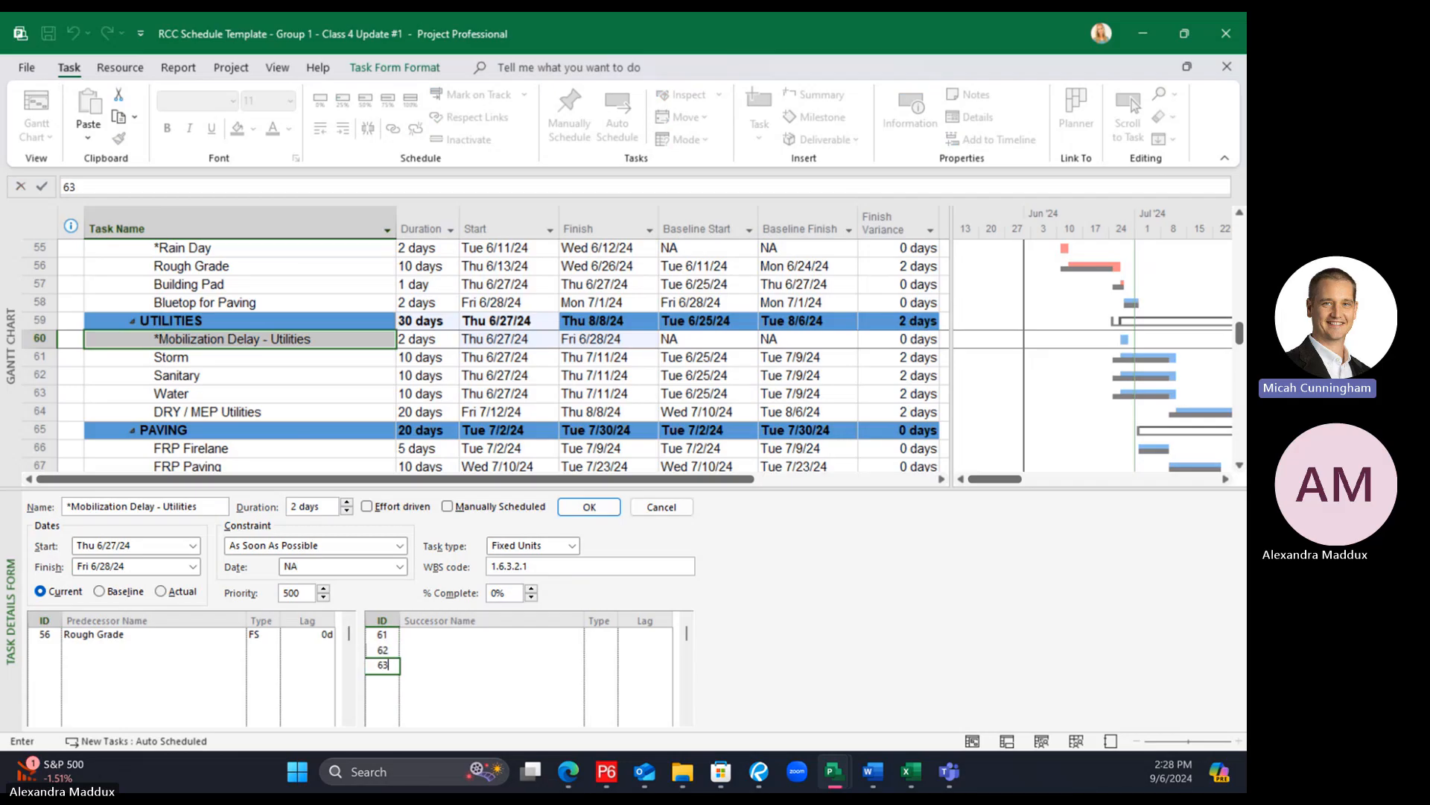
pyautogui.press('Return')
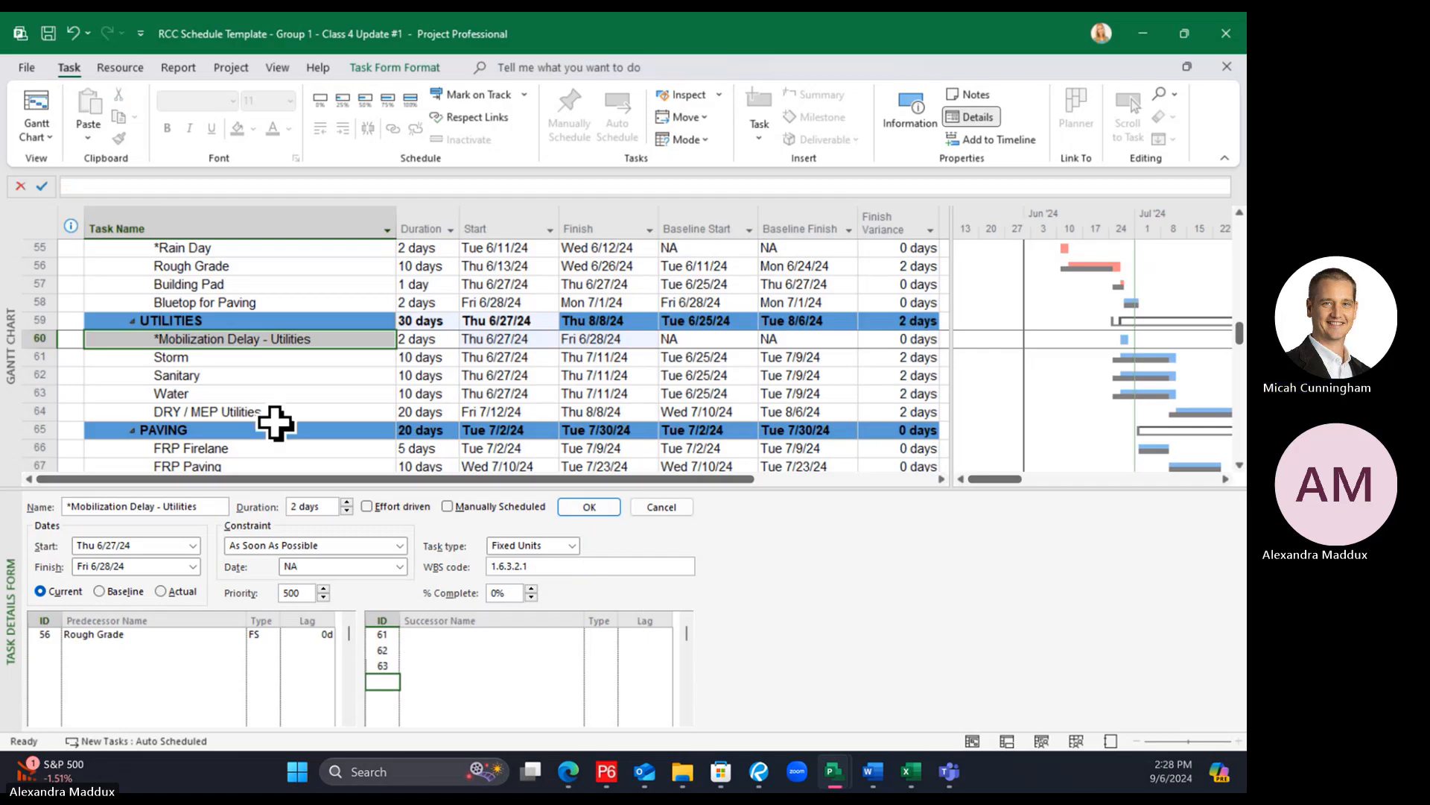
pyautogui.click(586, 508)
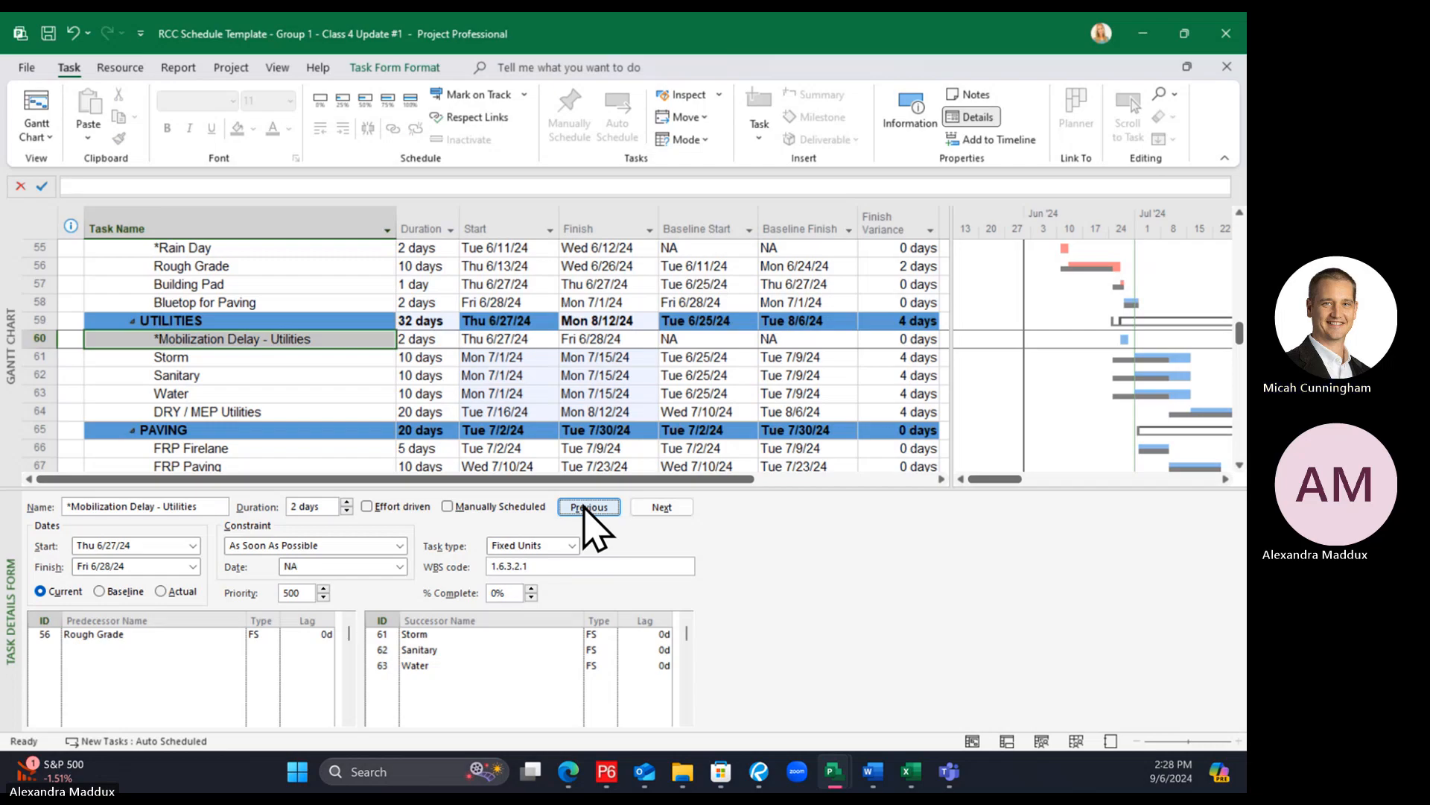
# Review the dates and finish variances of the site, utilities, paving, landscaping and building sections against the baseline
pyautogui.click(297, 427)
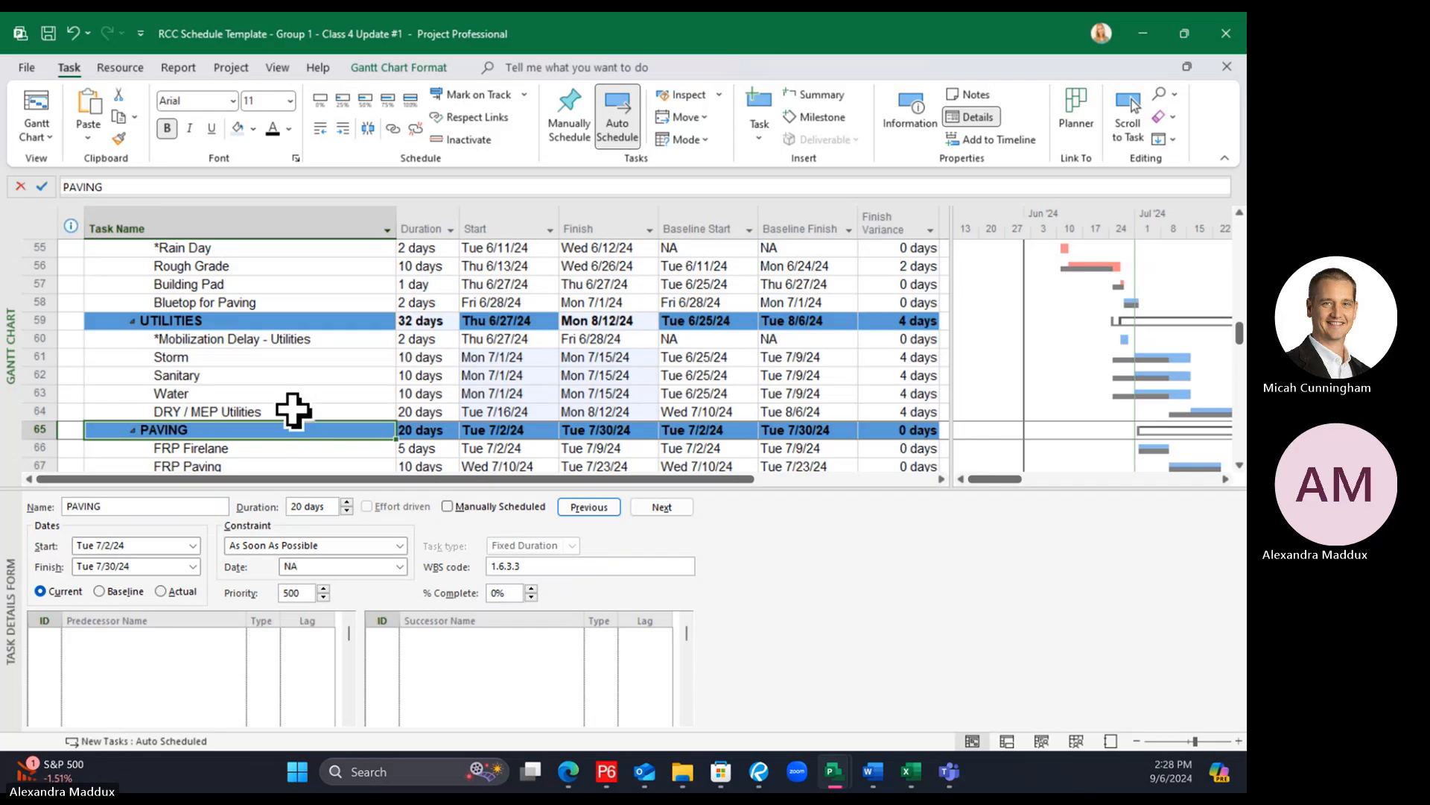
pyautogui.scroll(1, 278, 397)
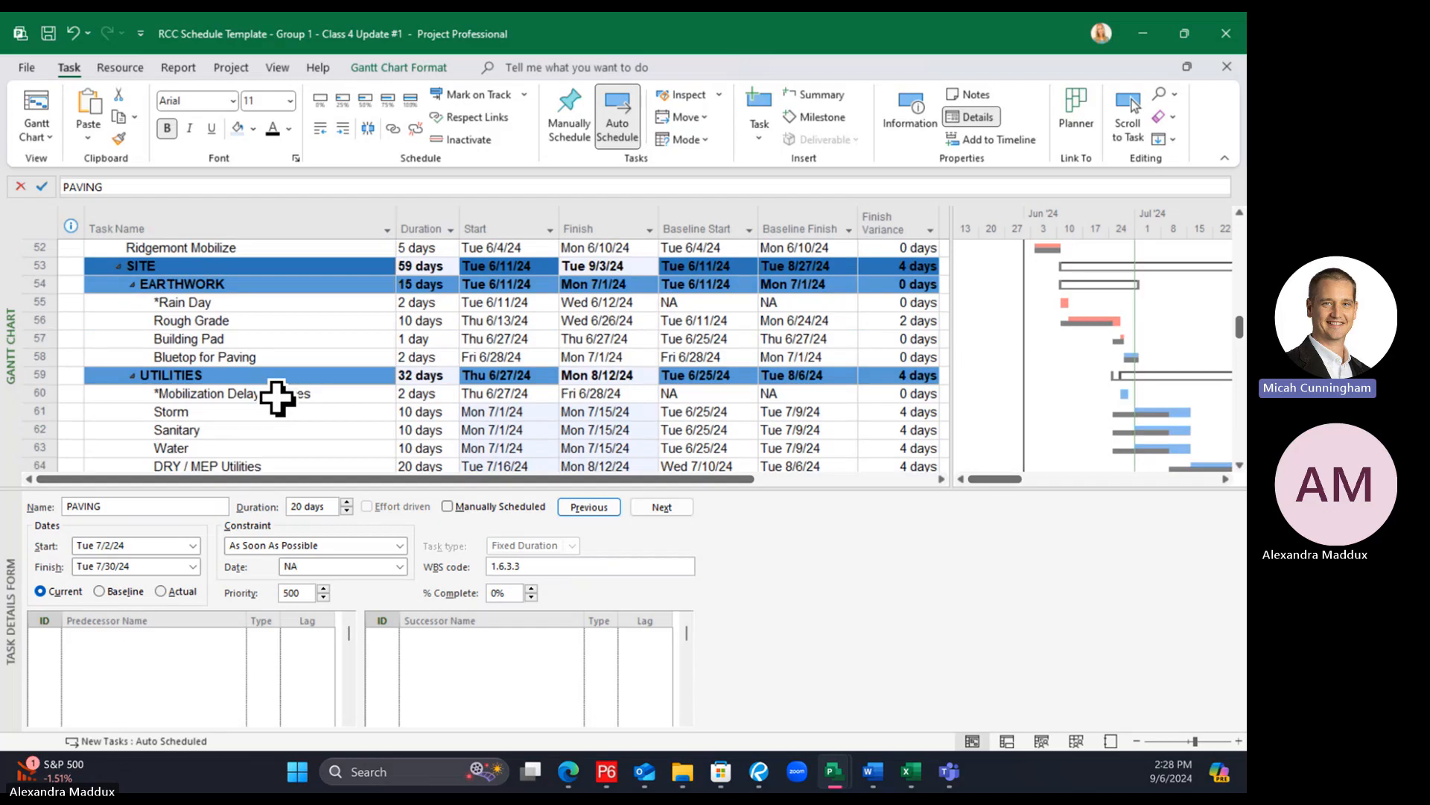
pyautogui.scroll(-3, 686, 396)
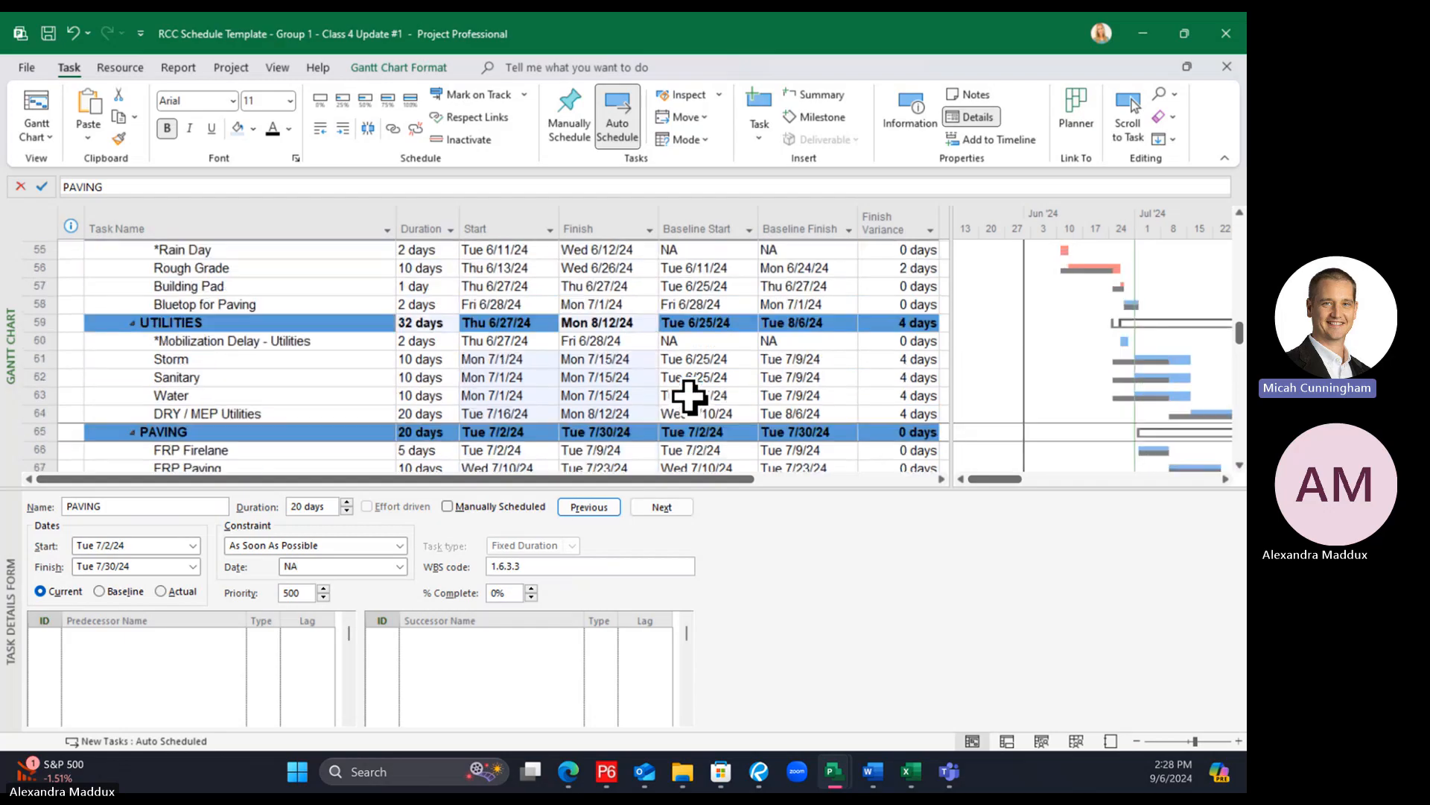
pyautogui.scroll(-1, 686, 396)
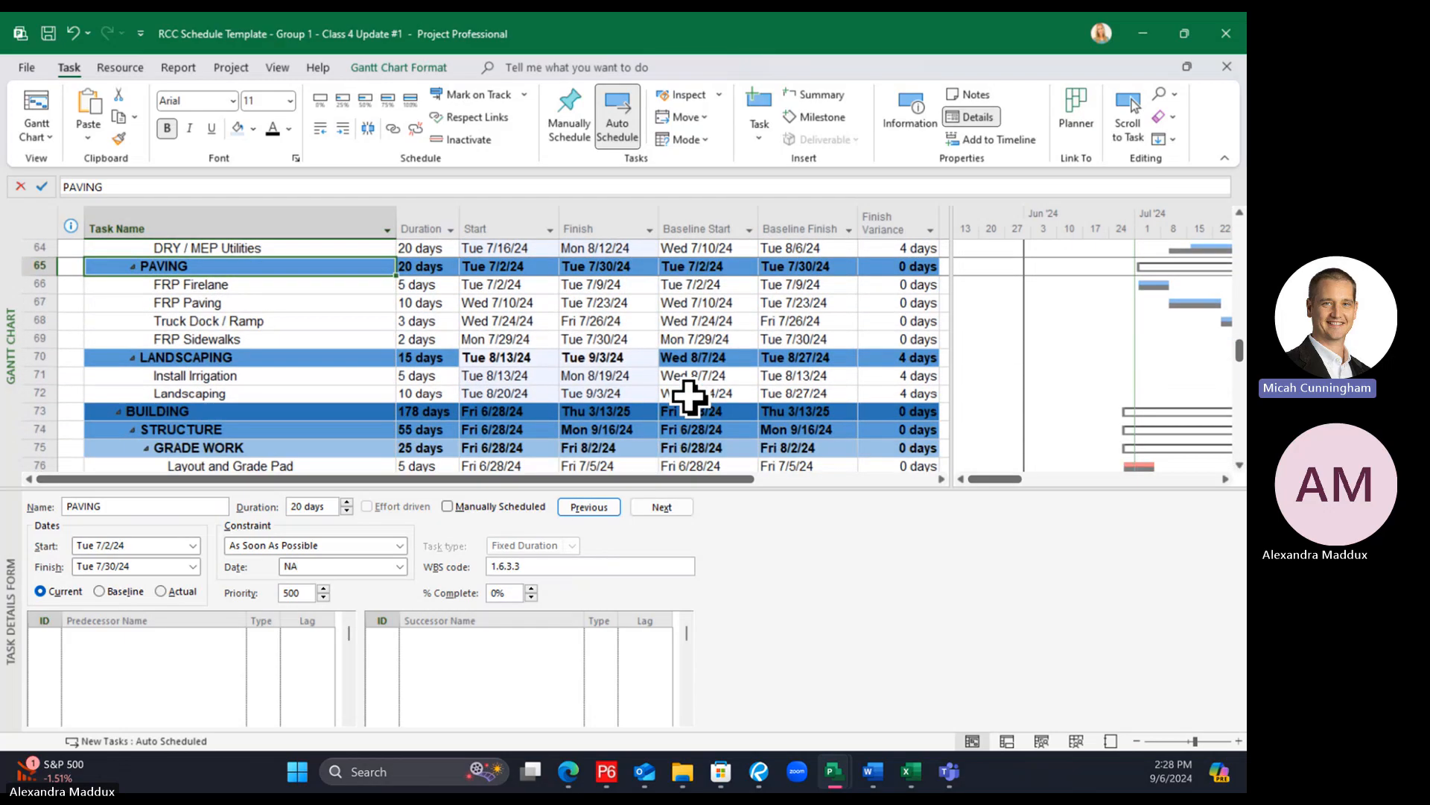
pyautogui.scroll(3, 686, 396)
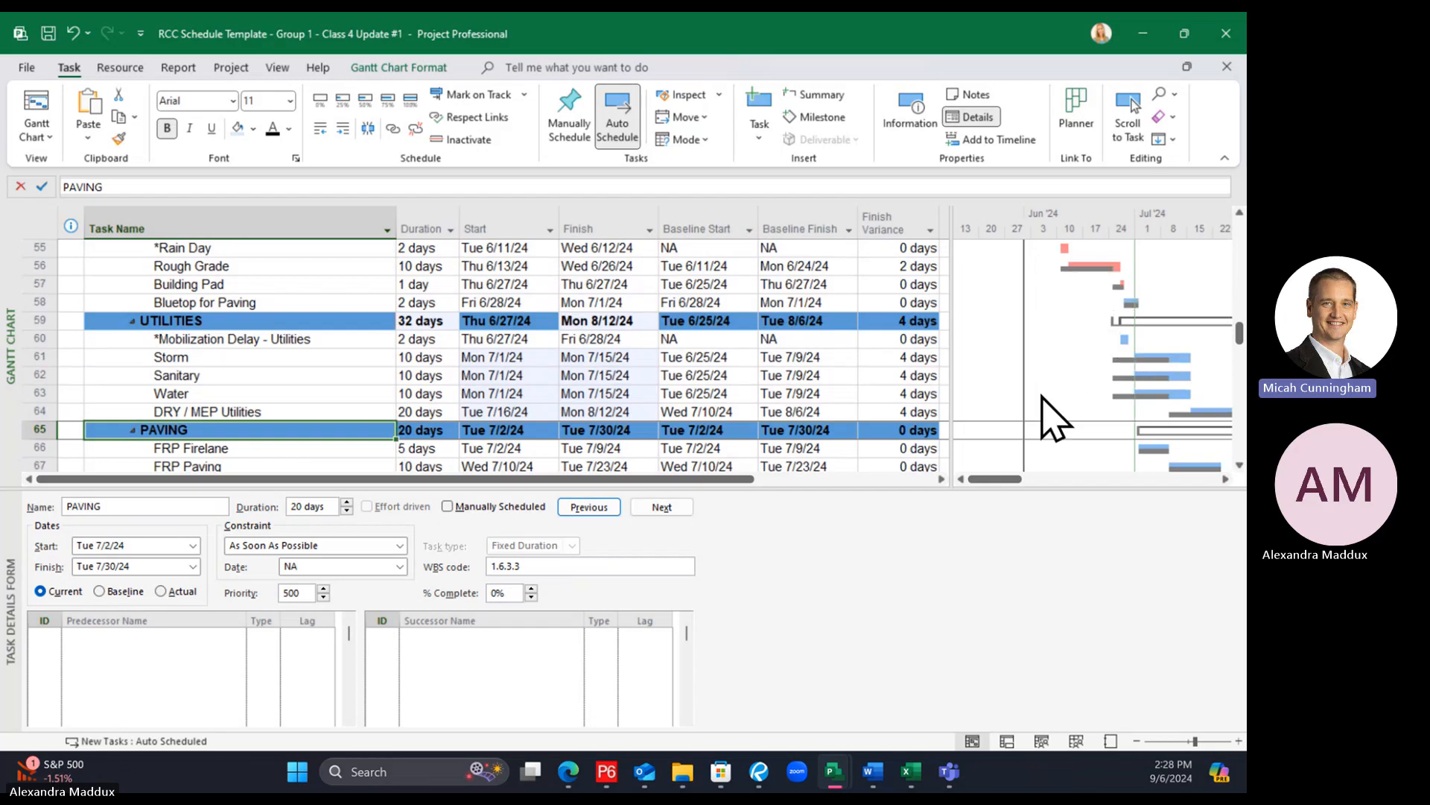
pyautogui.scroll(-5, 1042, 396)
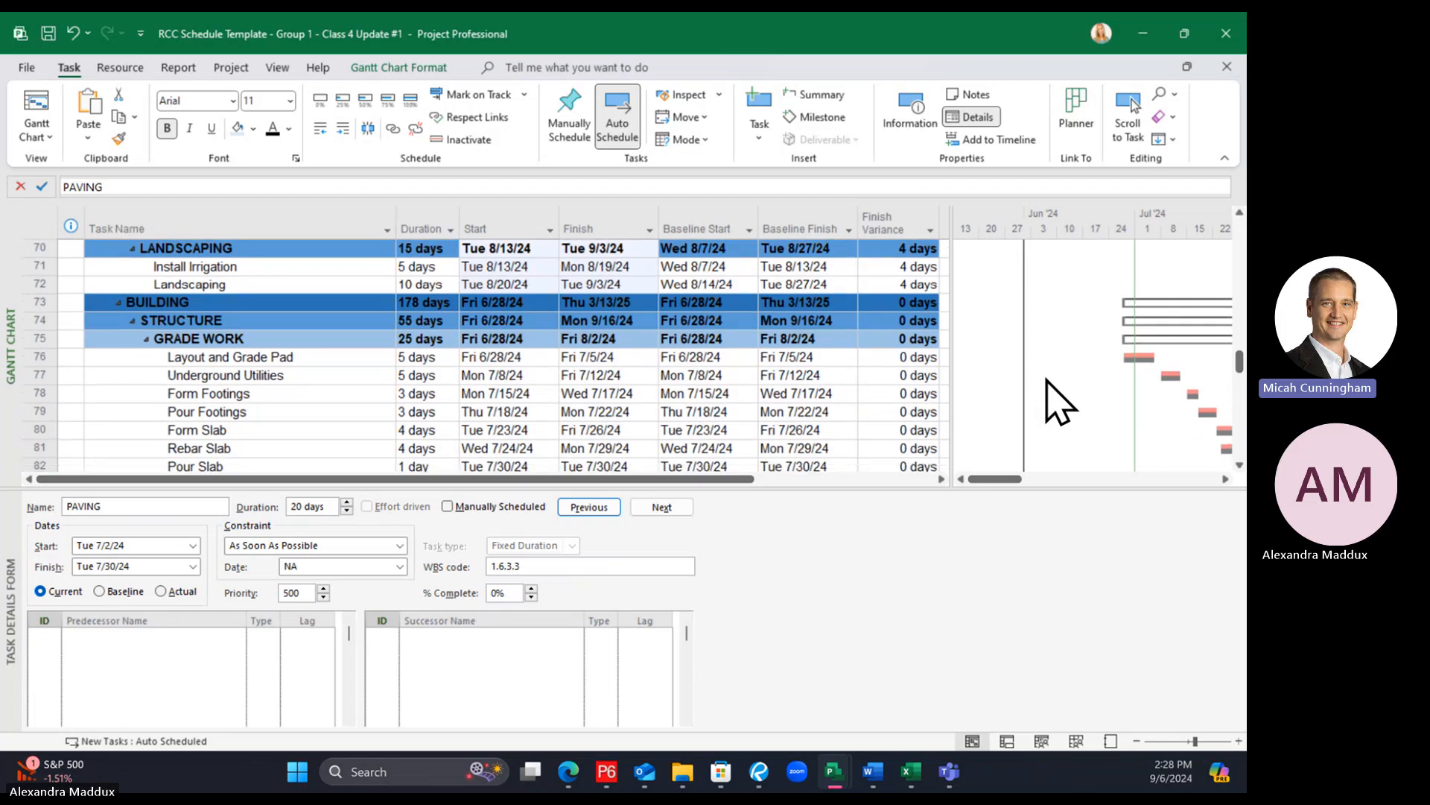
pyautogui.scroll(-1, 1047, 380)
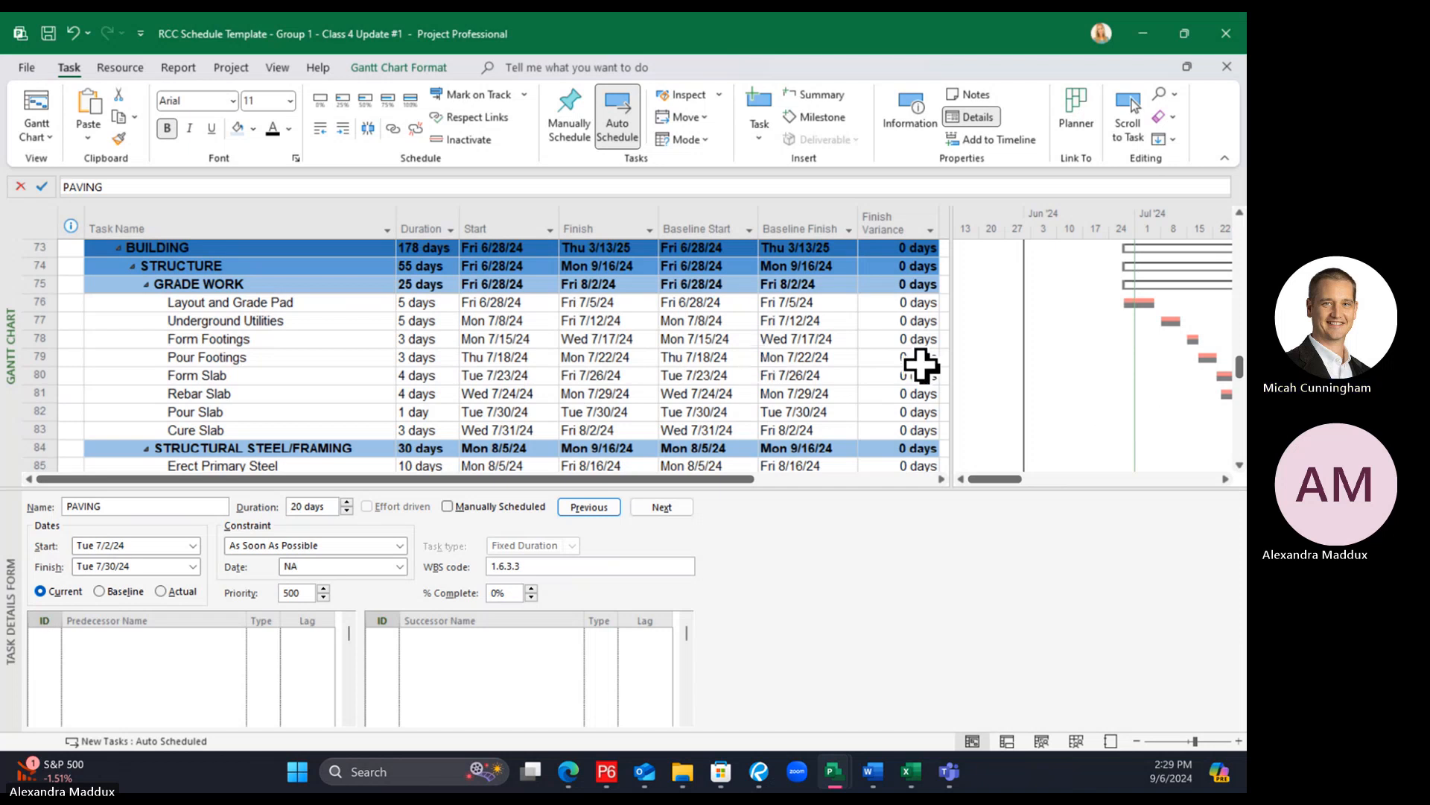
# Examine the dates and logic links of Layout and Grade Pad and Underground Utilities, and compare them with the earthwork tasks
pyautogui.click(245, 302)
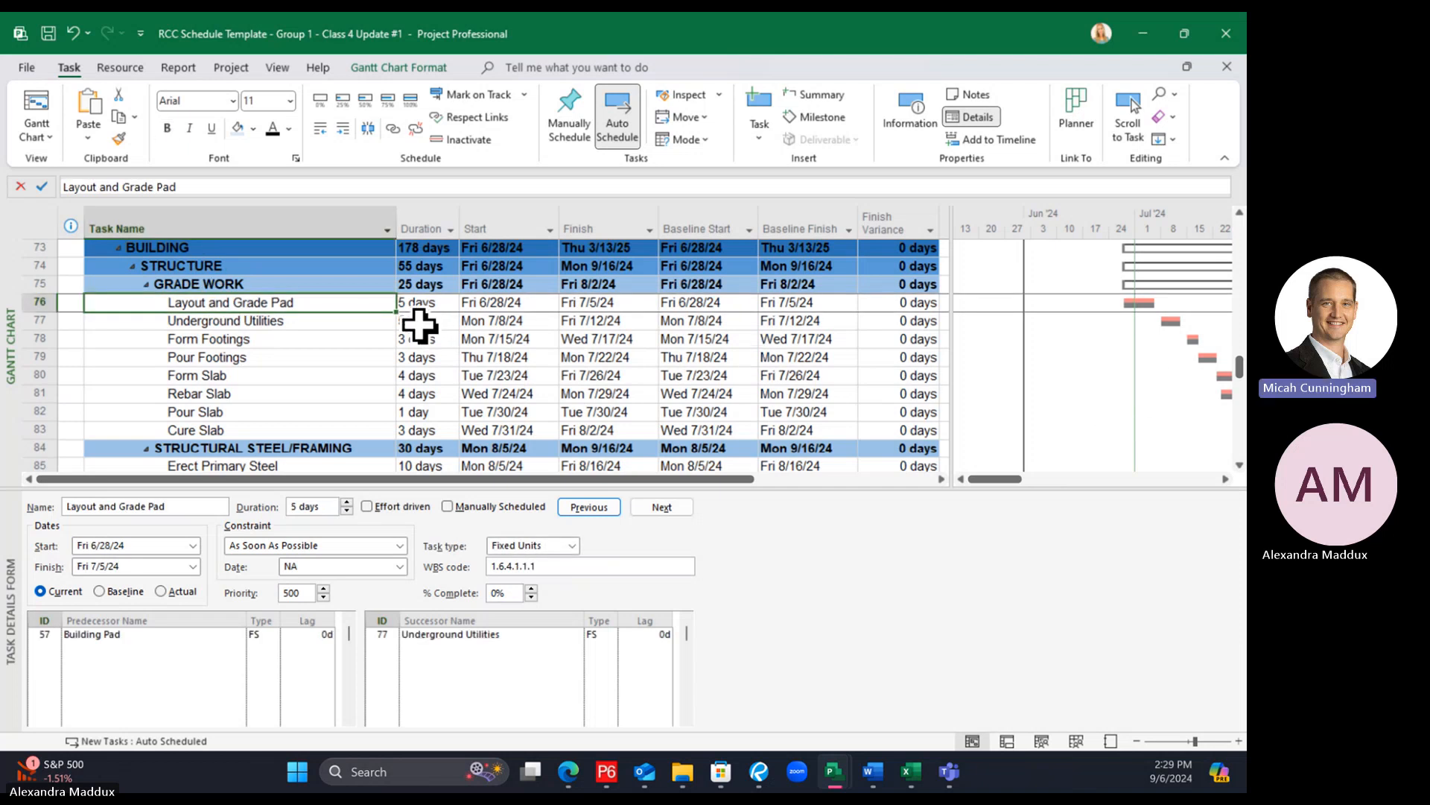
pyautogui.click(316, 324)
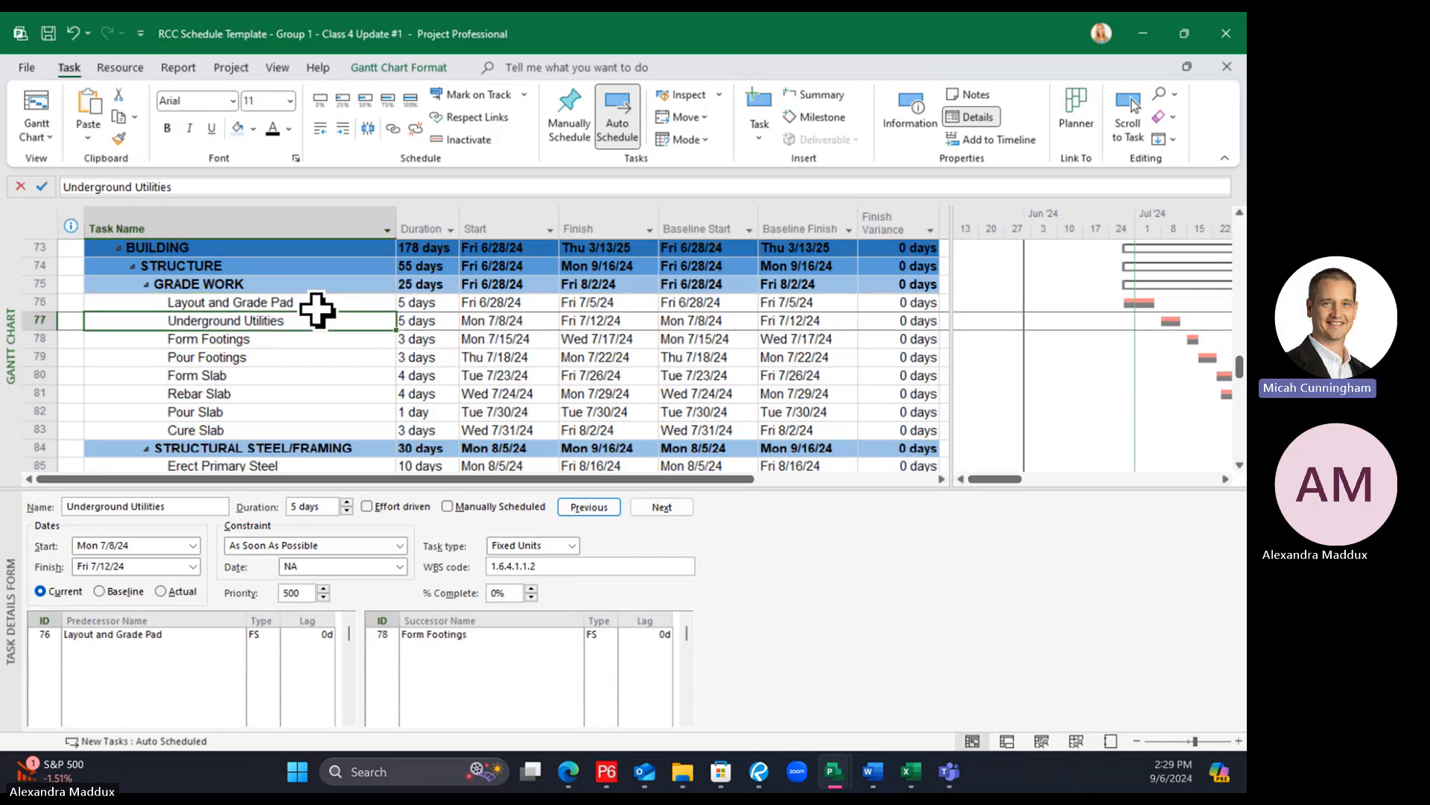
pyautogui.click(316, 305)
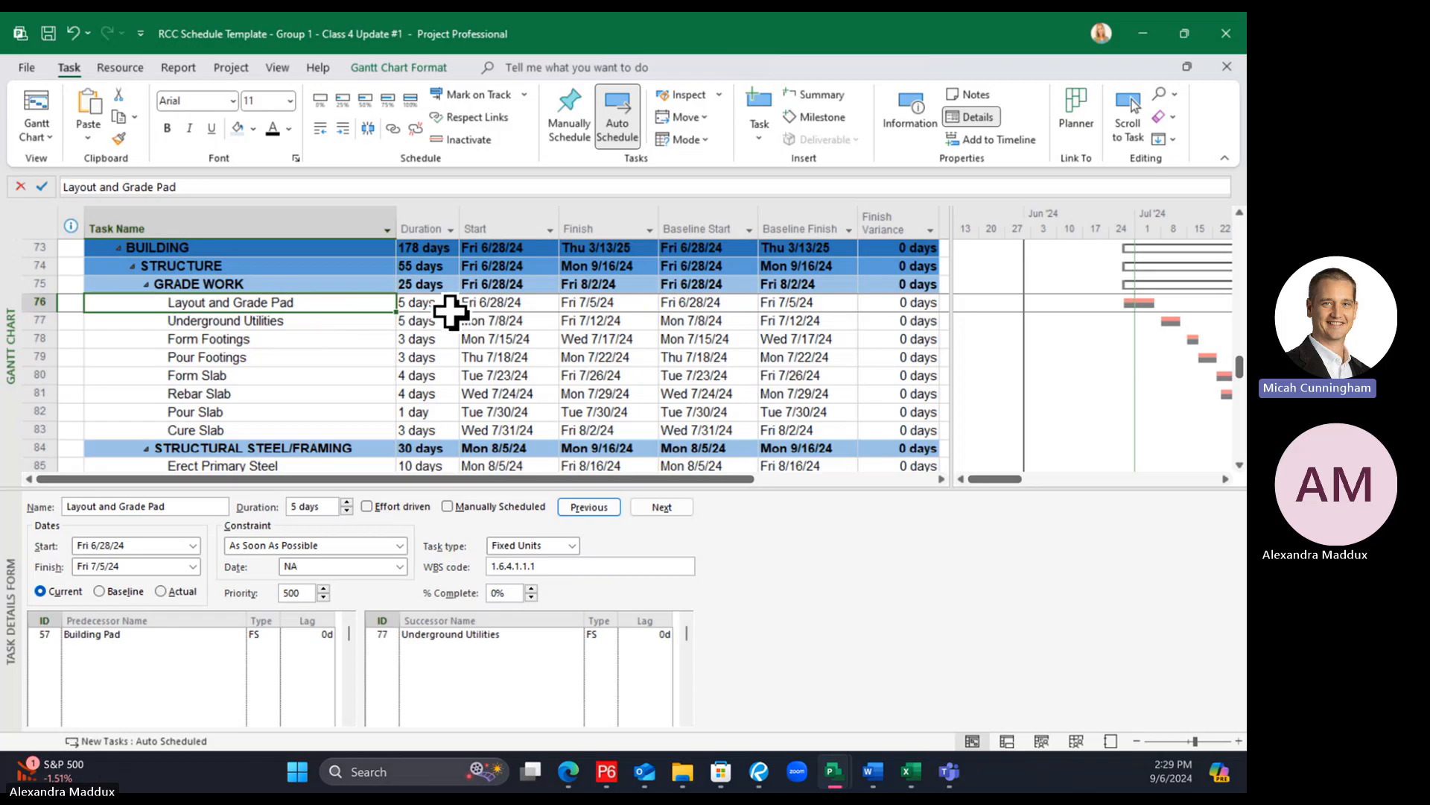
pyautogui.click(514, 305)
pyautogui.click(331, 302)
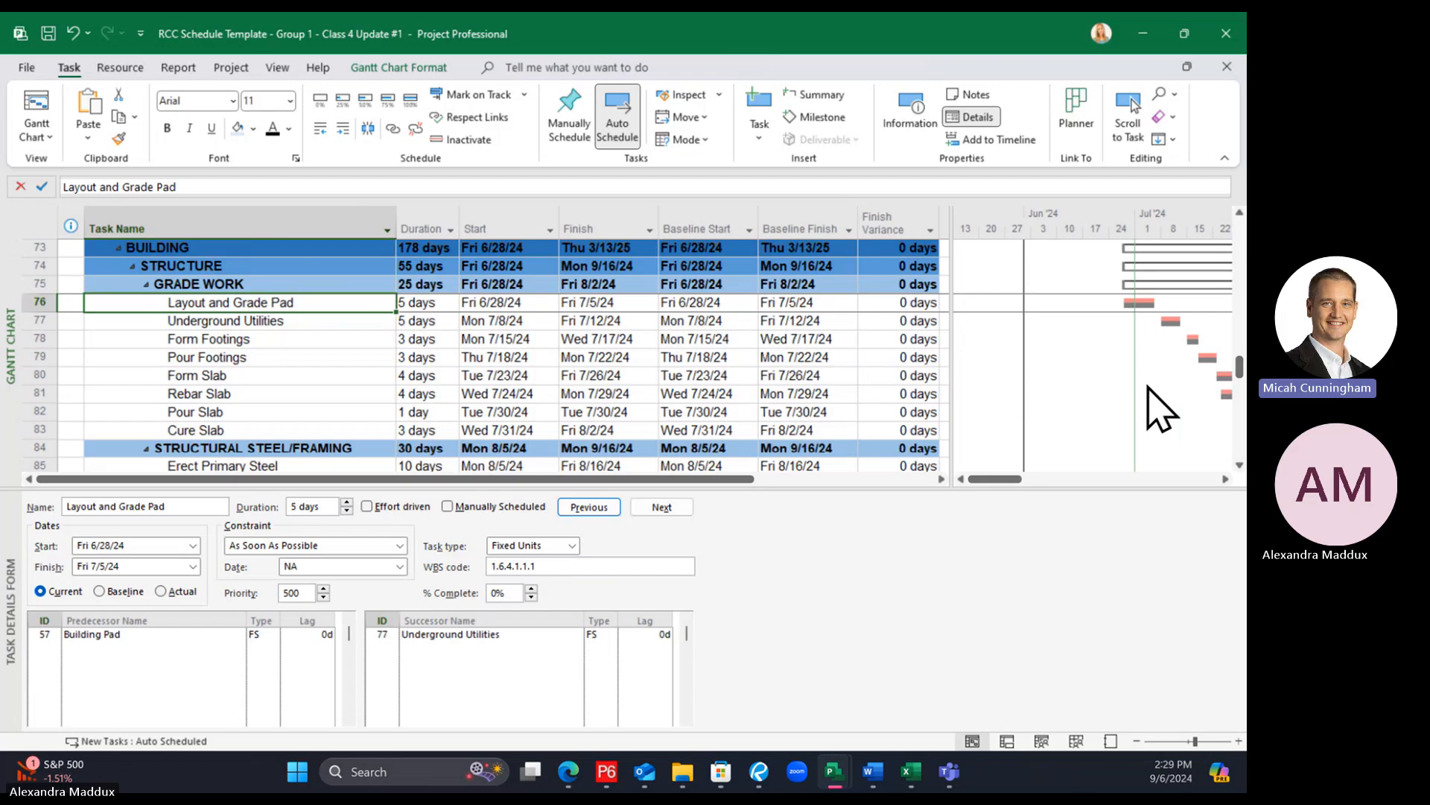
pyautogui.scroll(8, 1159, 406)
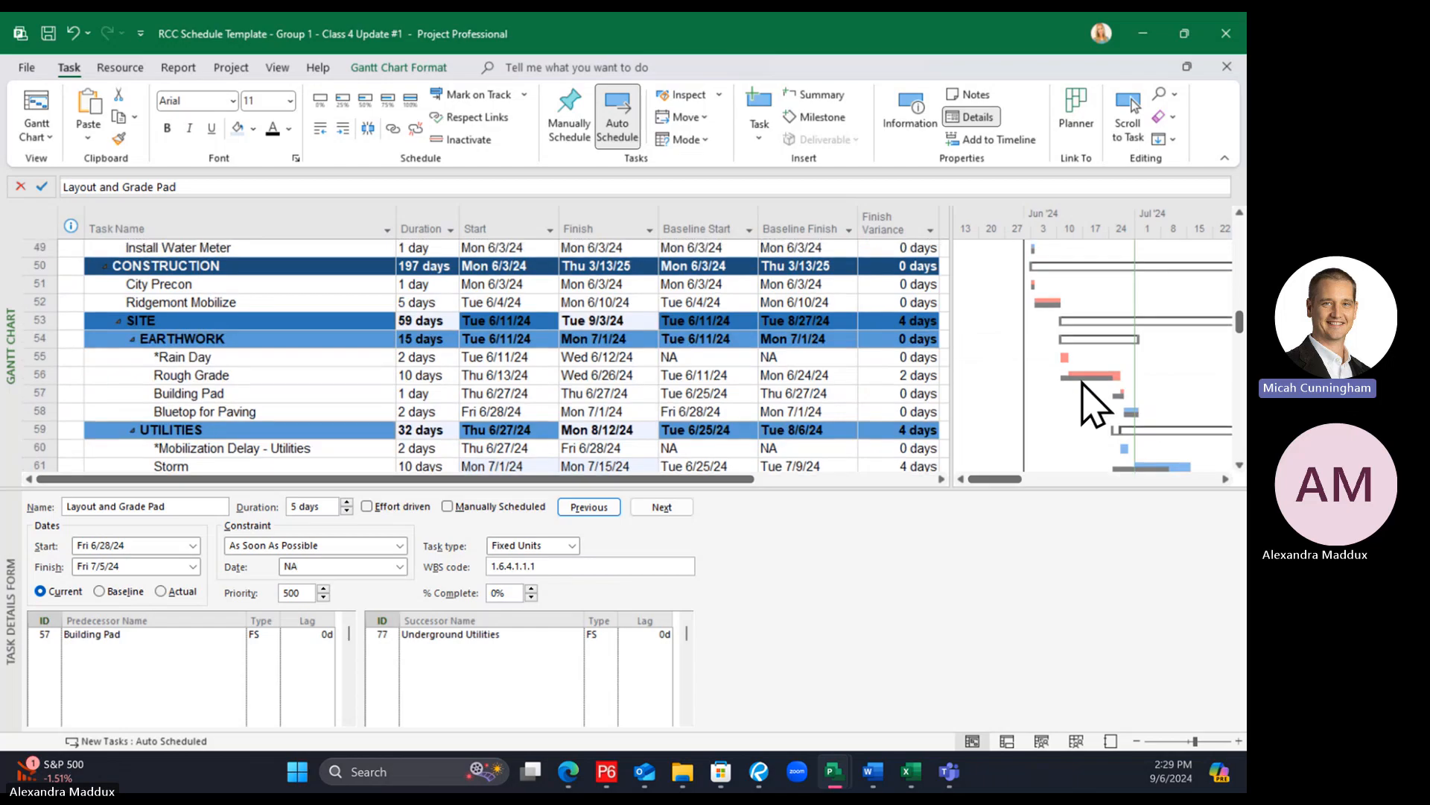
# Review the finish variances from the site and utilities tasks through landscaping, building, closeouts and final inspections
pyautogui.scroll(-1, 1084, 405)
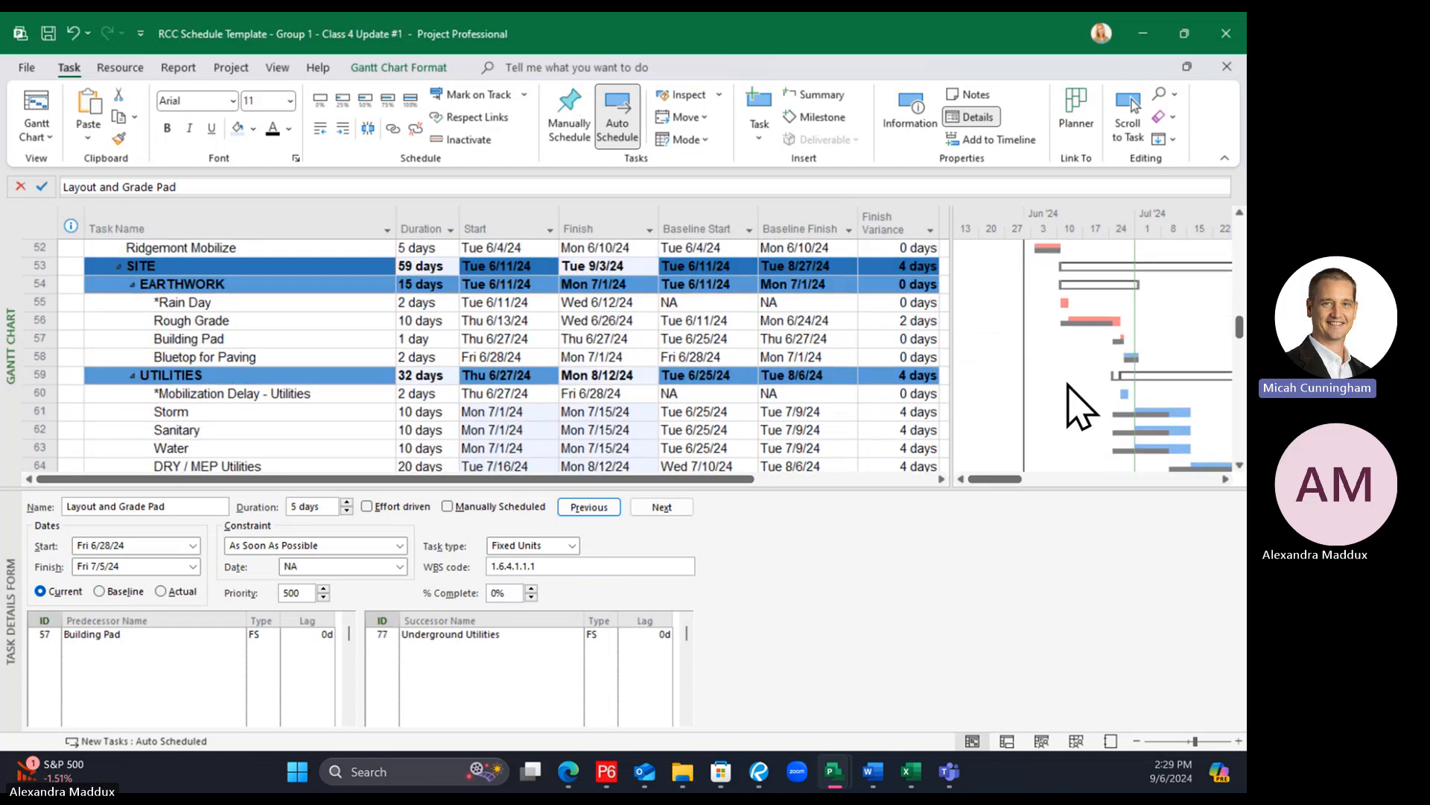
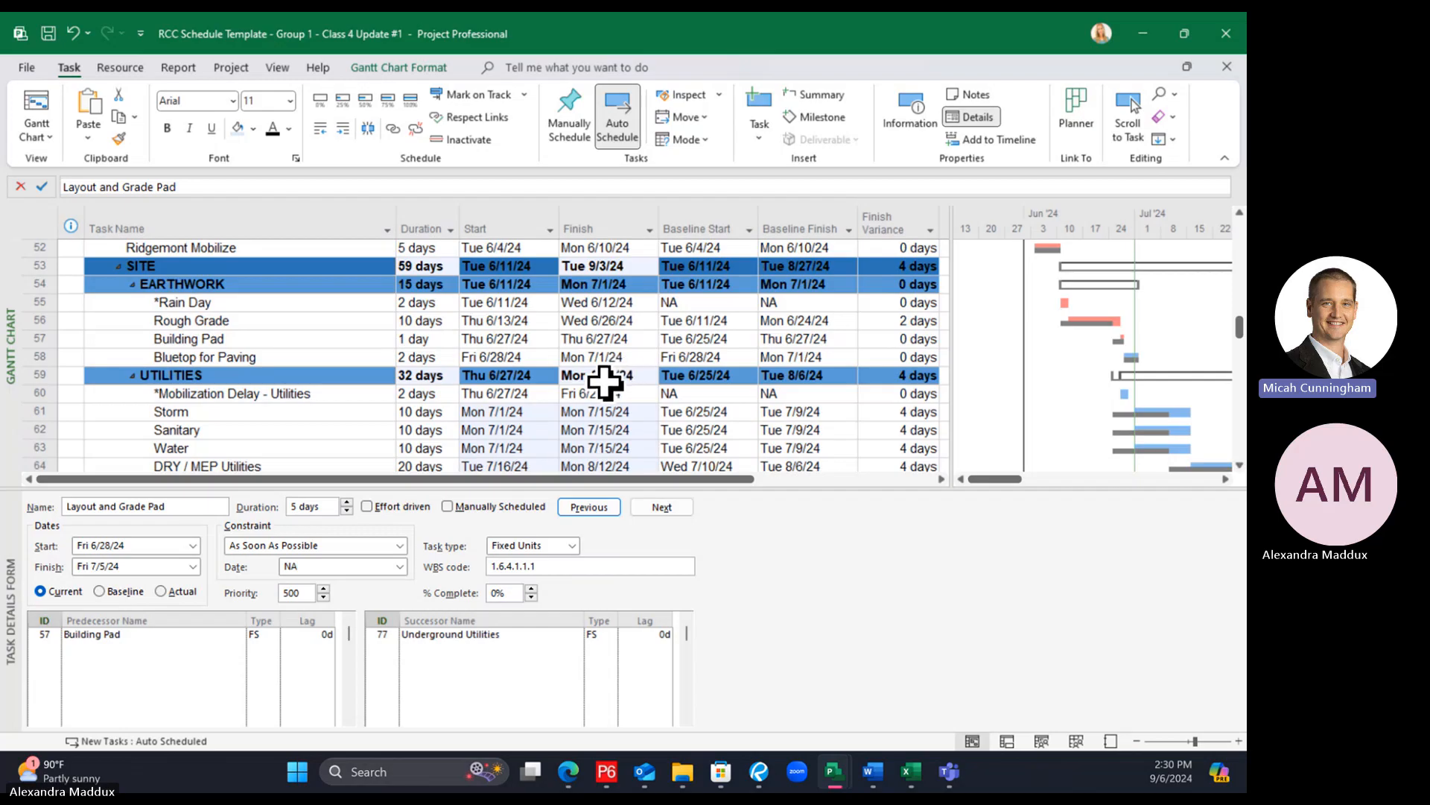
pyautogui.scroll(-3, 606, 376)
pyautogui.scroll(-10, 596, 363)
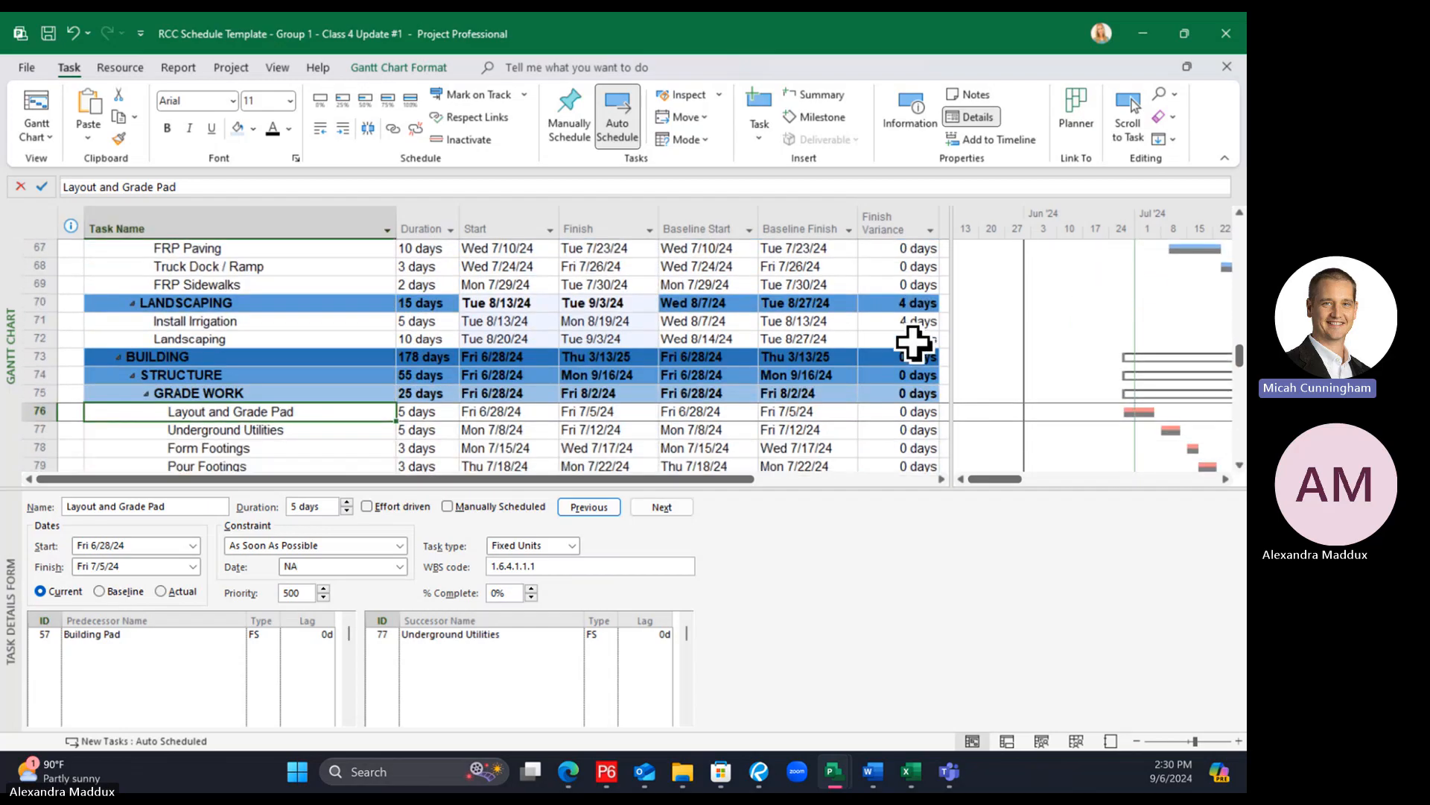
pyautogui.scroll(-9, 905, 330)
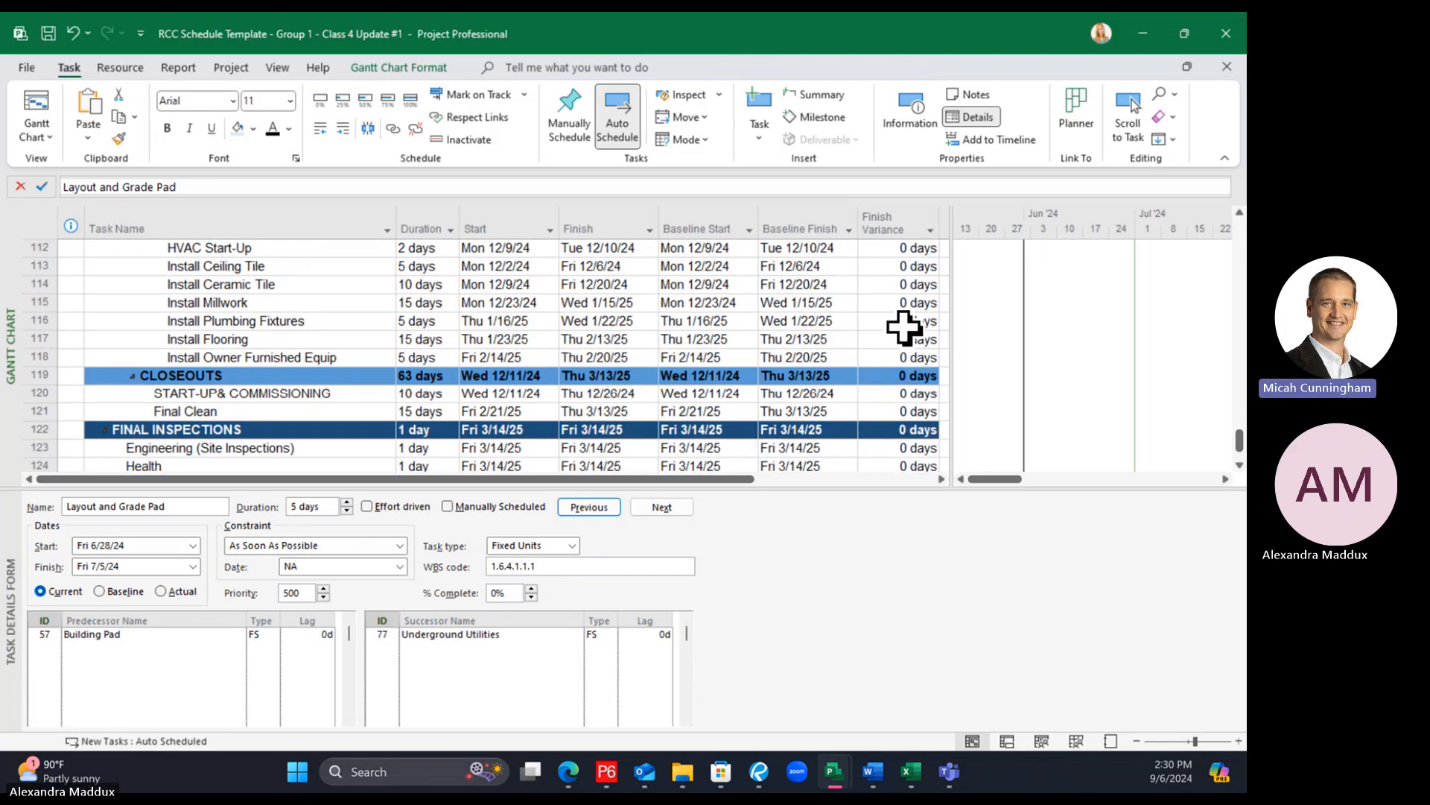
pyautogui.scroll(7, 905, 326)
pyautogui.scroll(17, 906, 327)
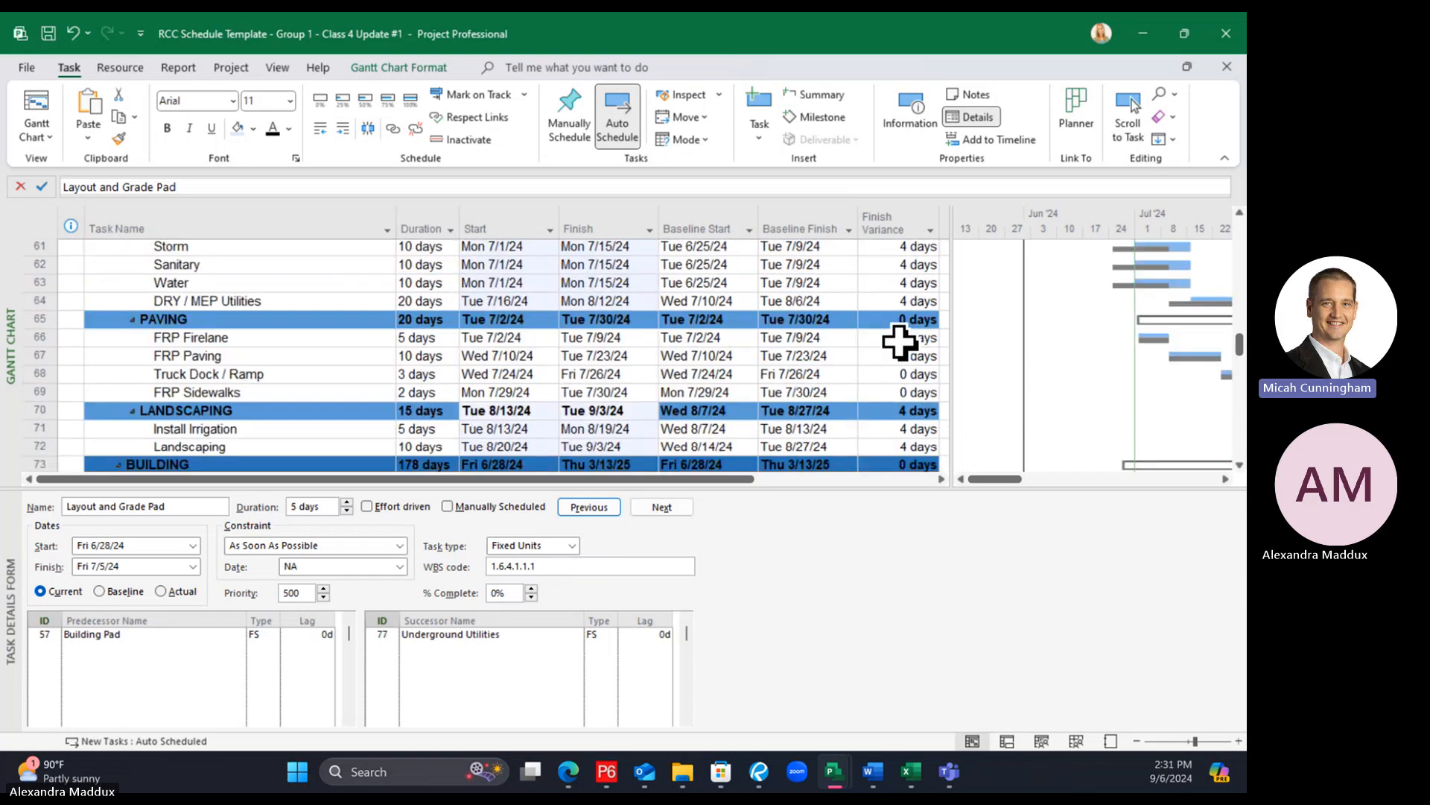
pyautogui.scroll(-2, 907, 345)
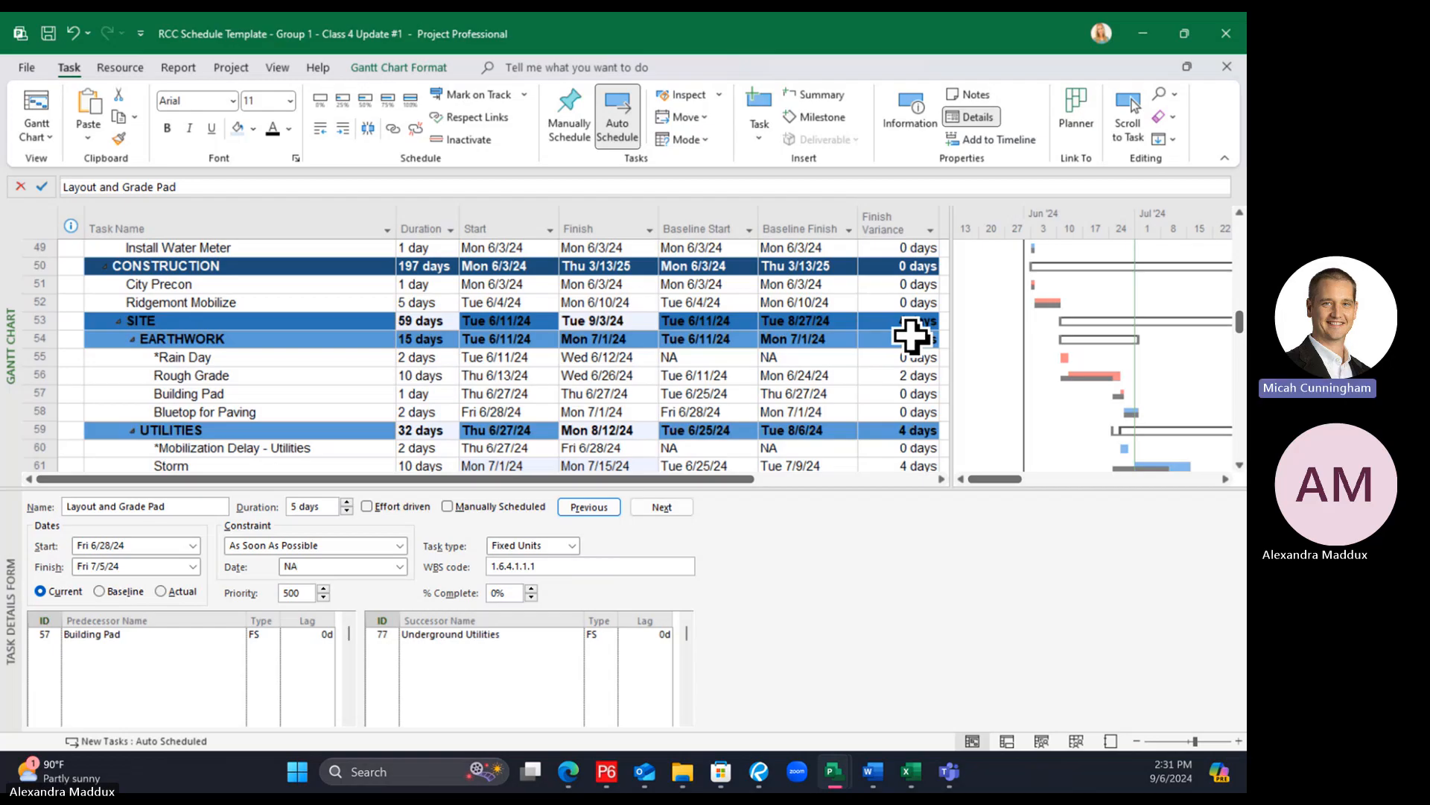
# Enlarge the Gantt chart area and compare the current and baseline bars of the earthwork and utilities tasks, including *Rain Day, Building Pad and Storm
pyautogui.moveTo(952, 488); pyautogui.dragTo(952, 615)
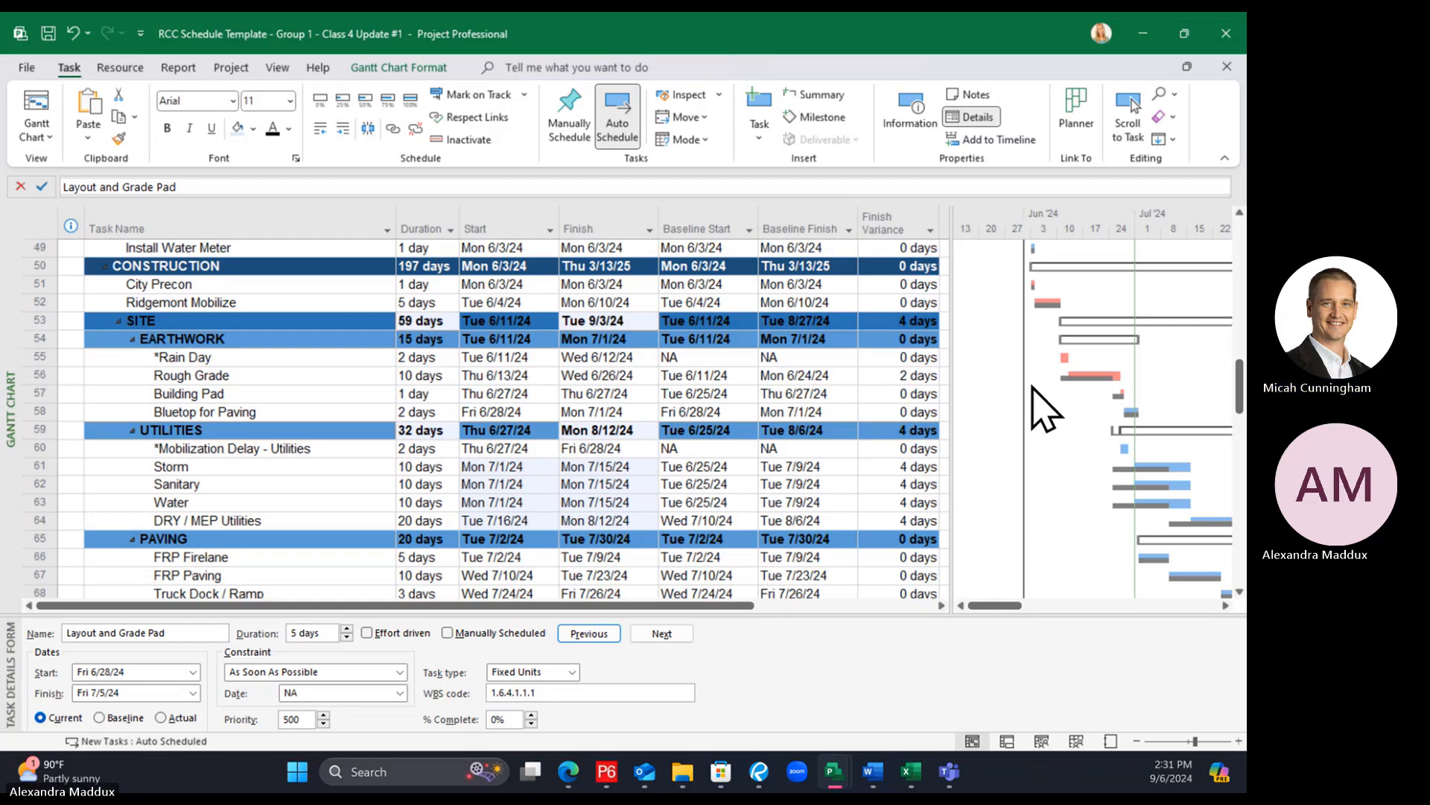
pyautogui.click(278, 360)
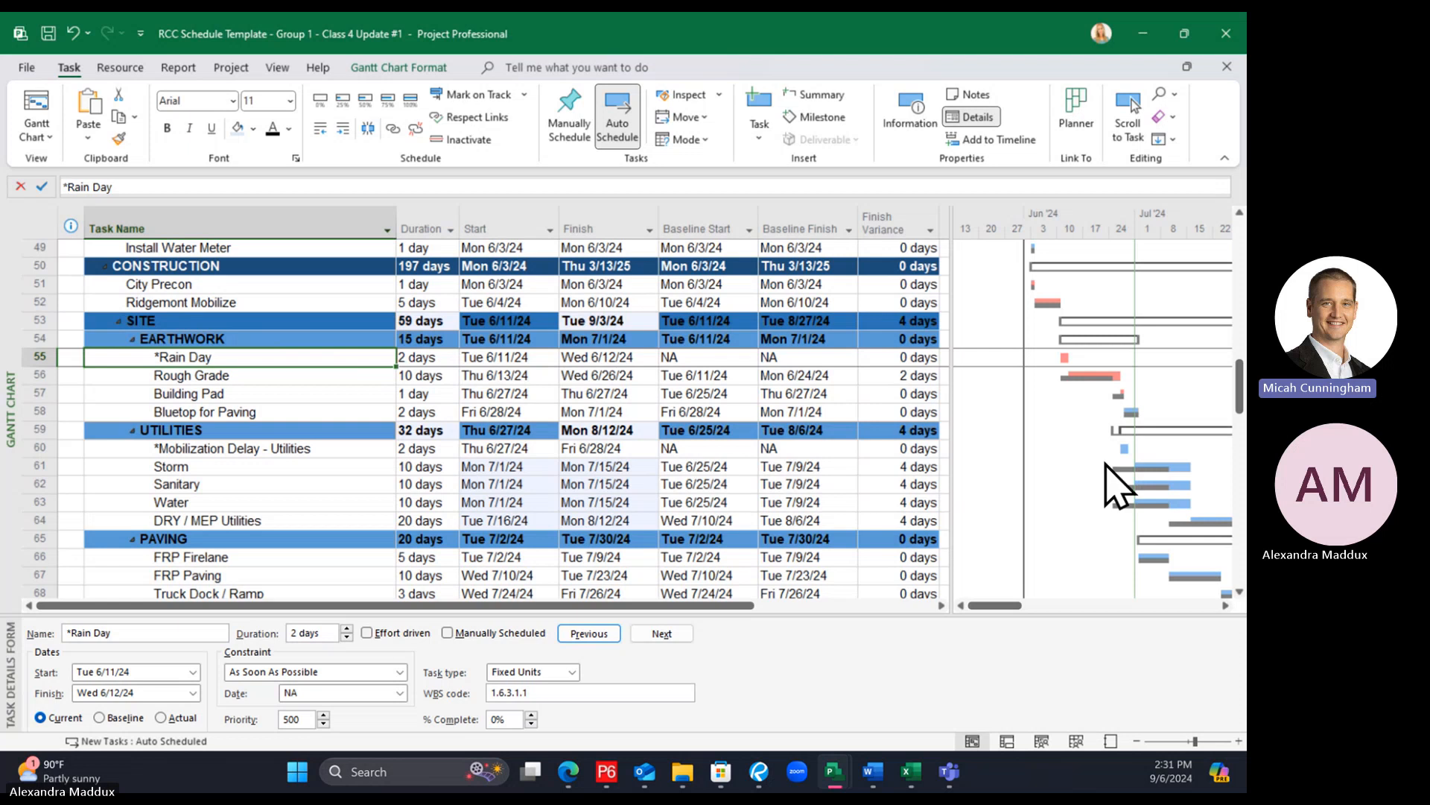
pyautogui.click(1238, 740)
pyautogui.moveTo(948, 415); pyautogui.dragTo(669, 403)
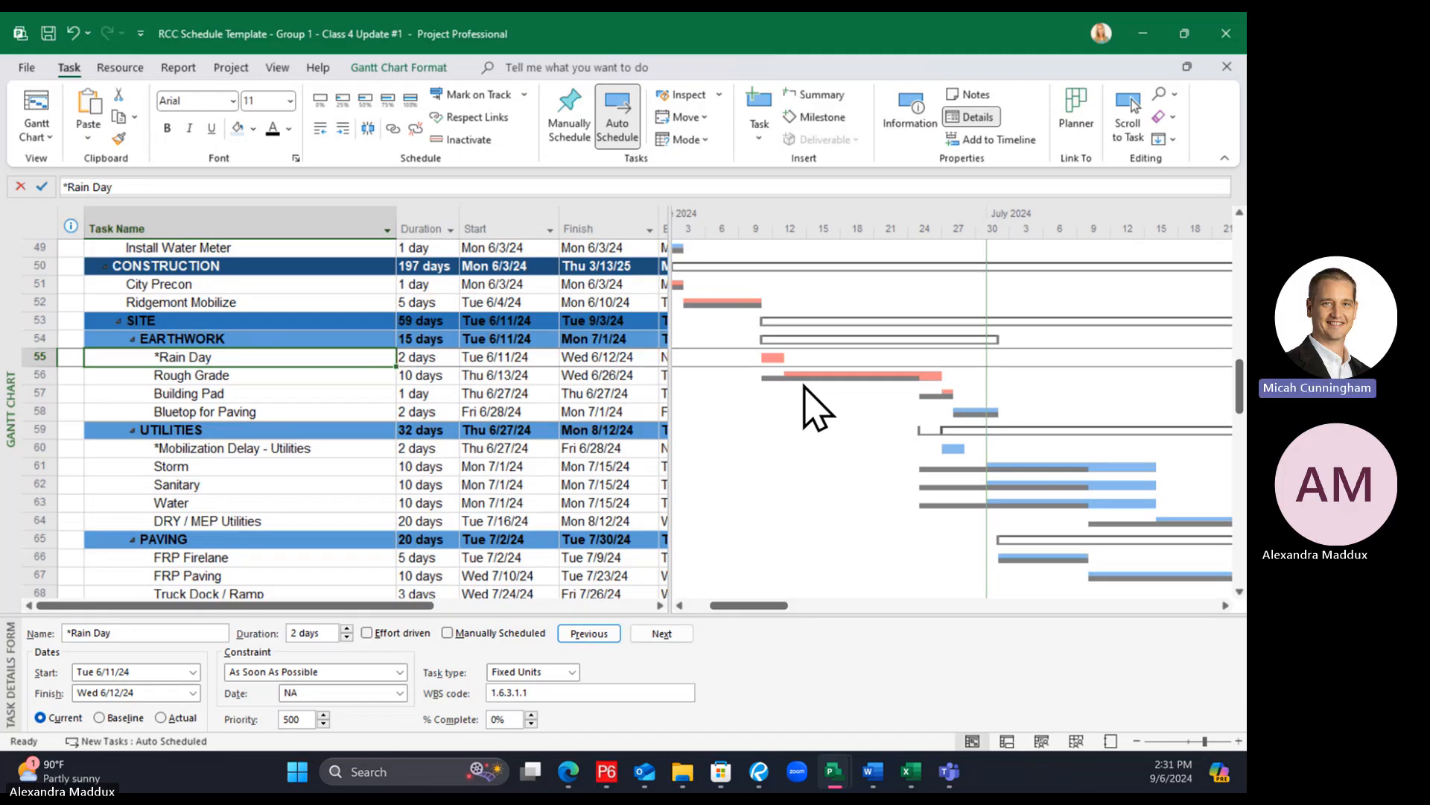
pyautogui.click(275, 393)
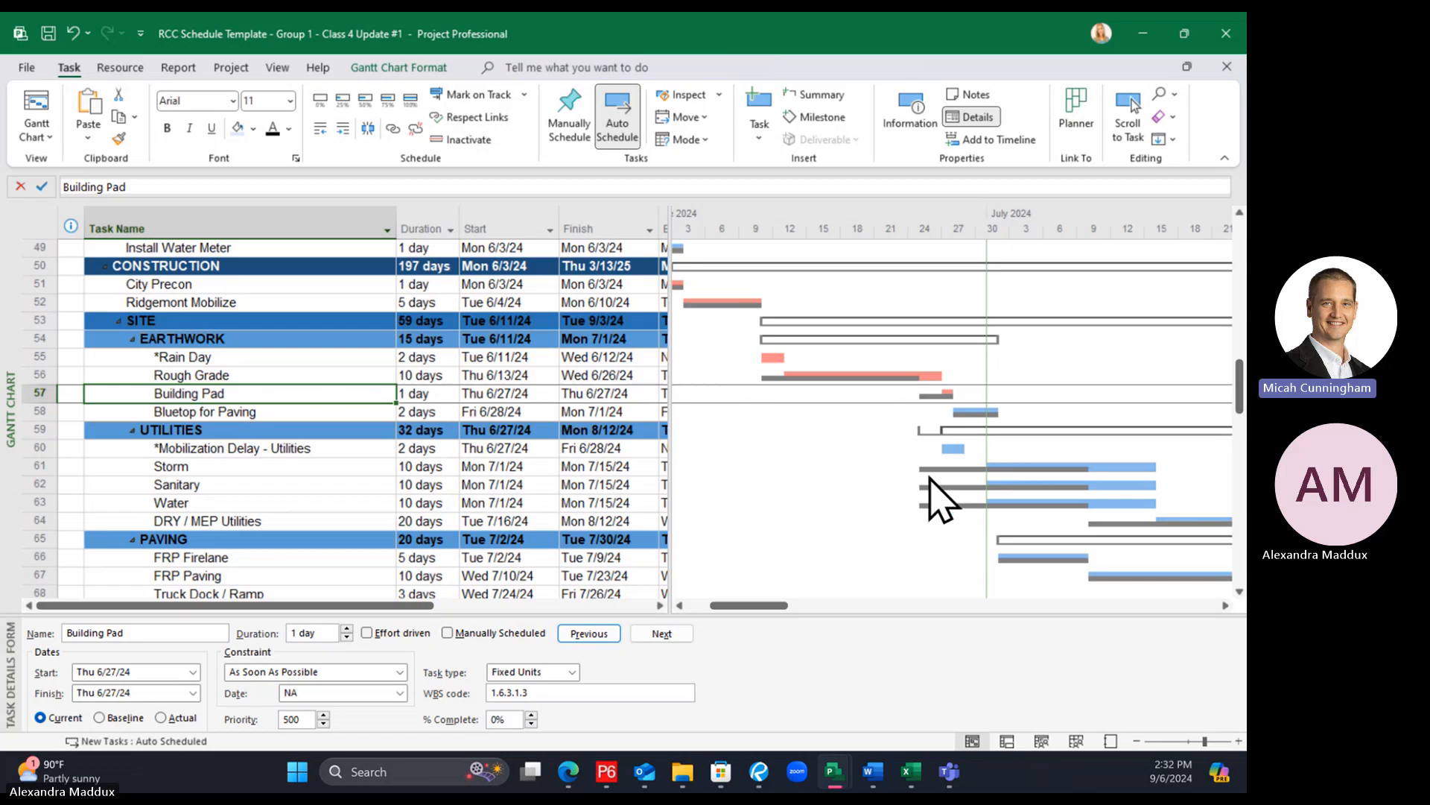
pyautogui.moveTo(670, 480); pyautogui.dragTo(935, 528)
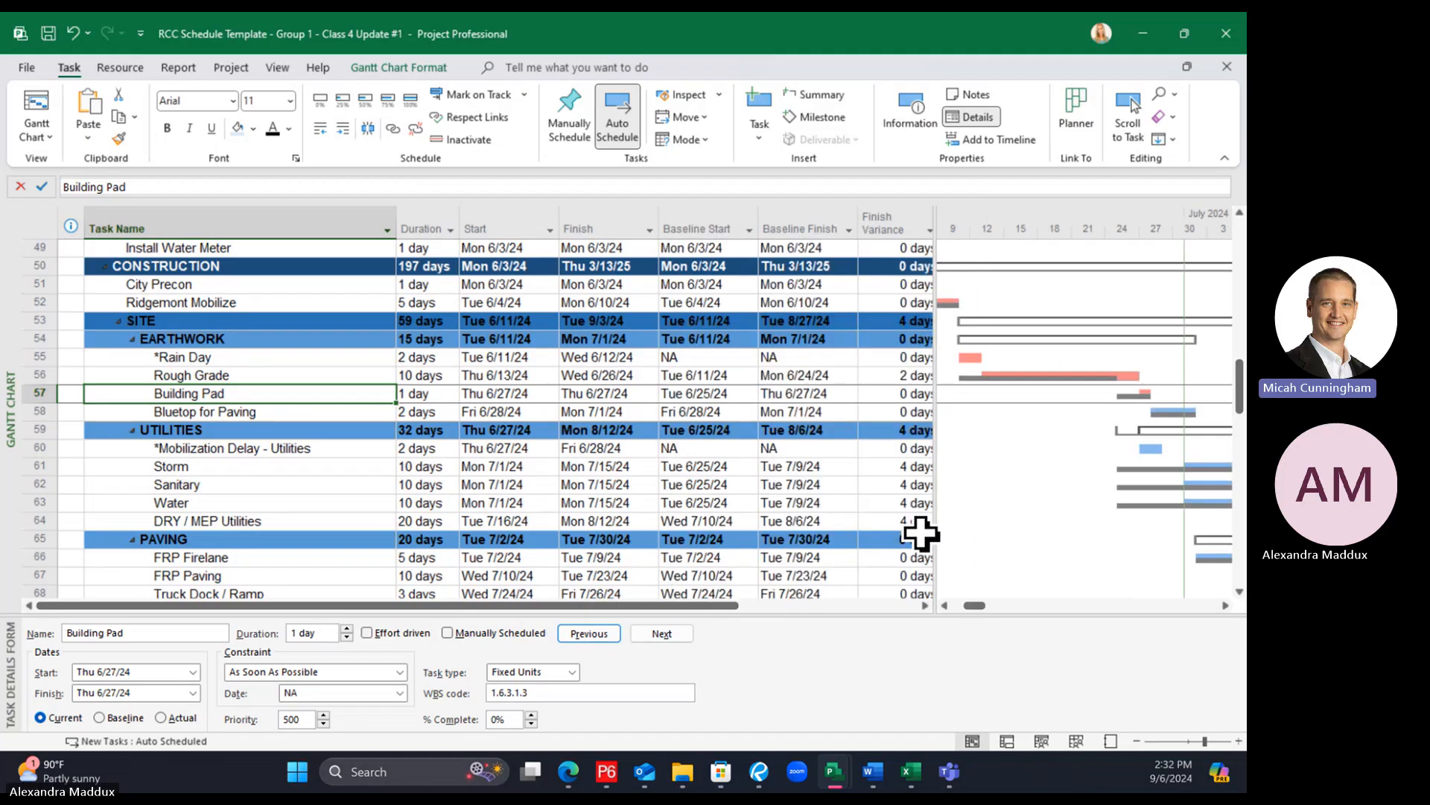
pyautogui.click(879, 468)
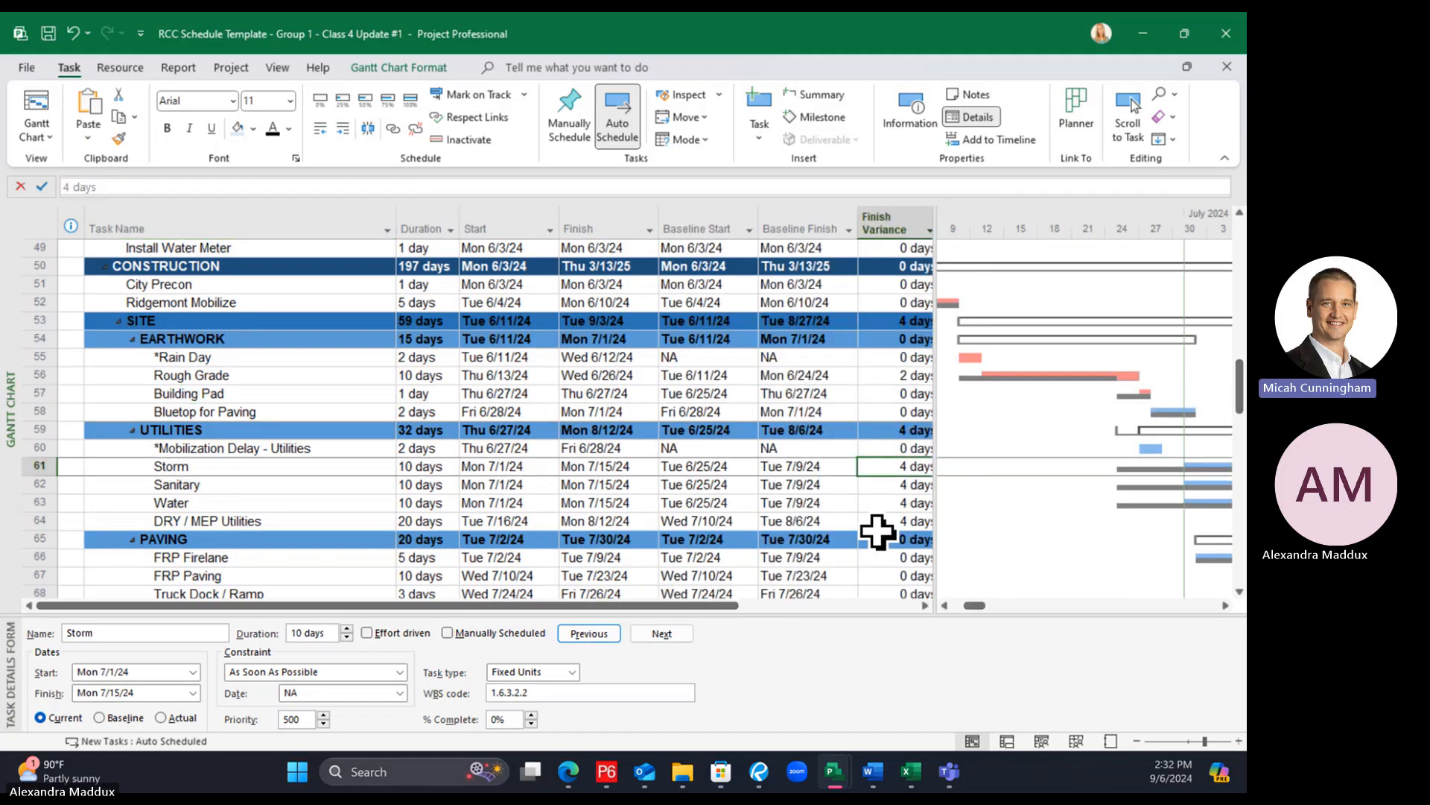
pyautogui.moveTo(936, 468); pyautogui.dragTo(770, 468)
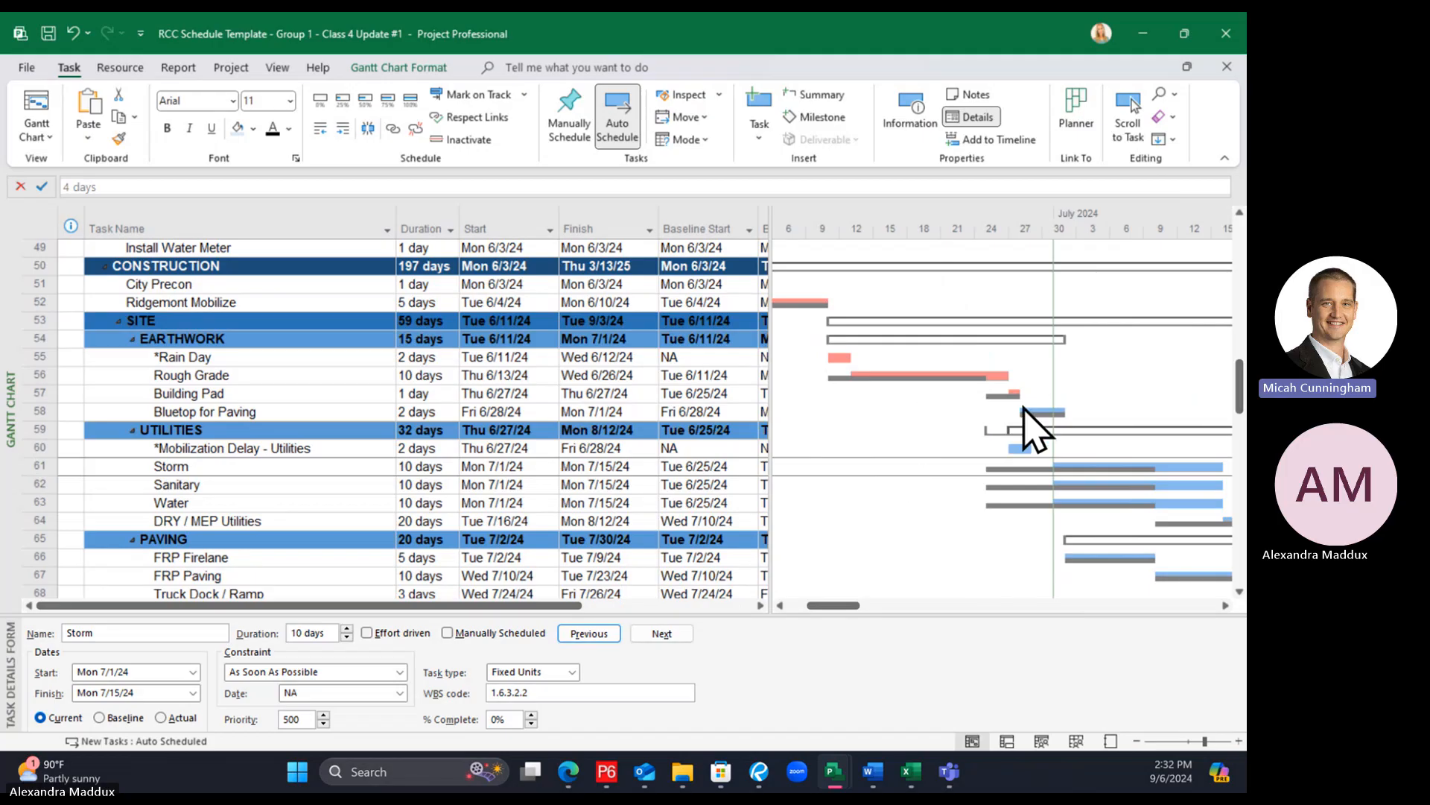
# Compare the Grade Work tasks' dates and bars under Building with the Building Pad task in Earthwork
pyautogui.scroll(-6, 1026, 410)
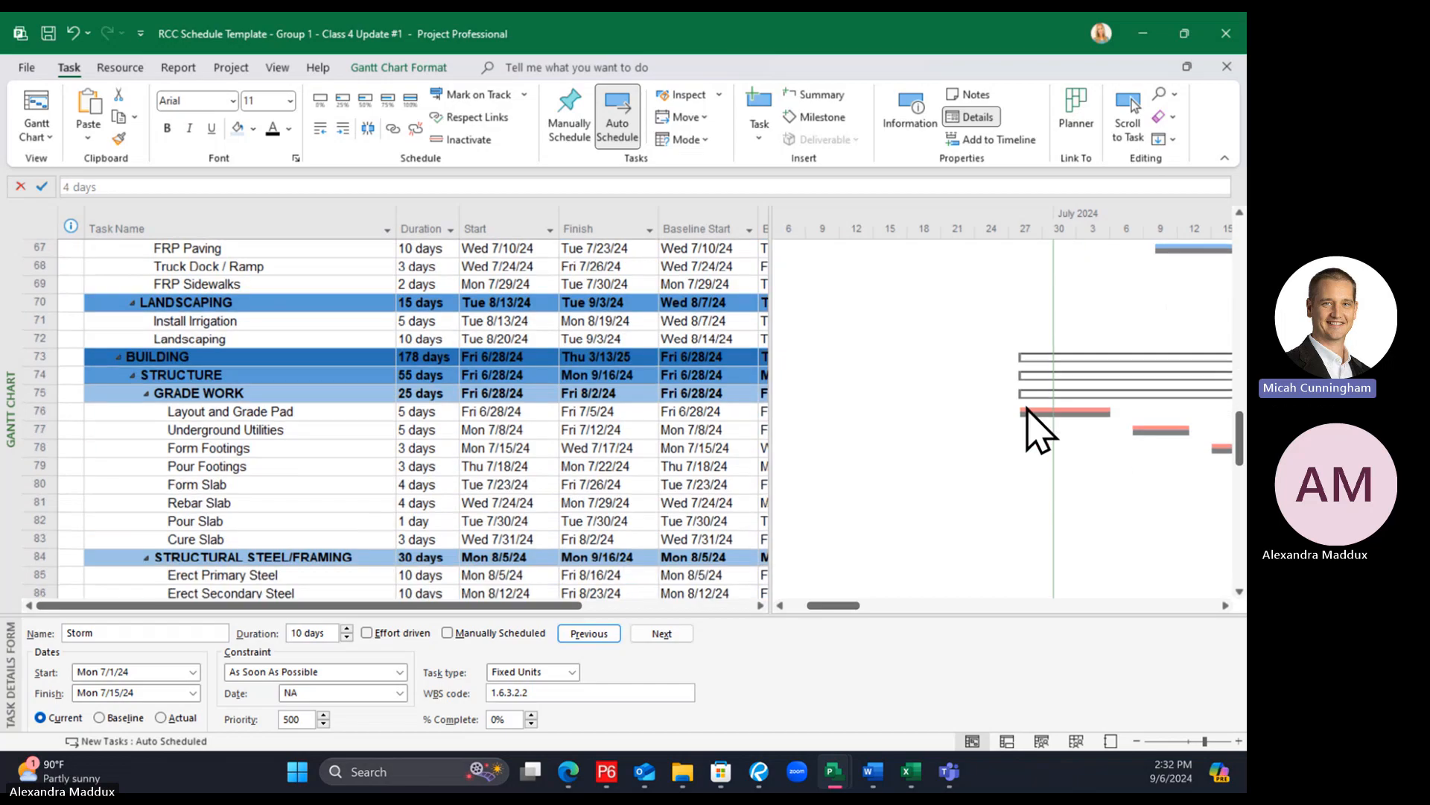
pyautogui.scroll(-1, 1026, 410)
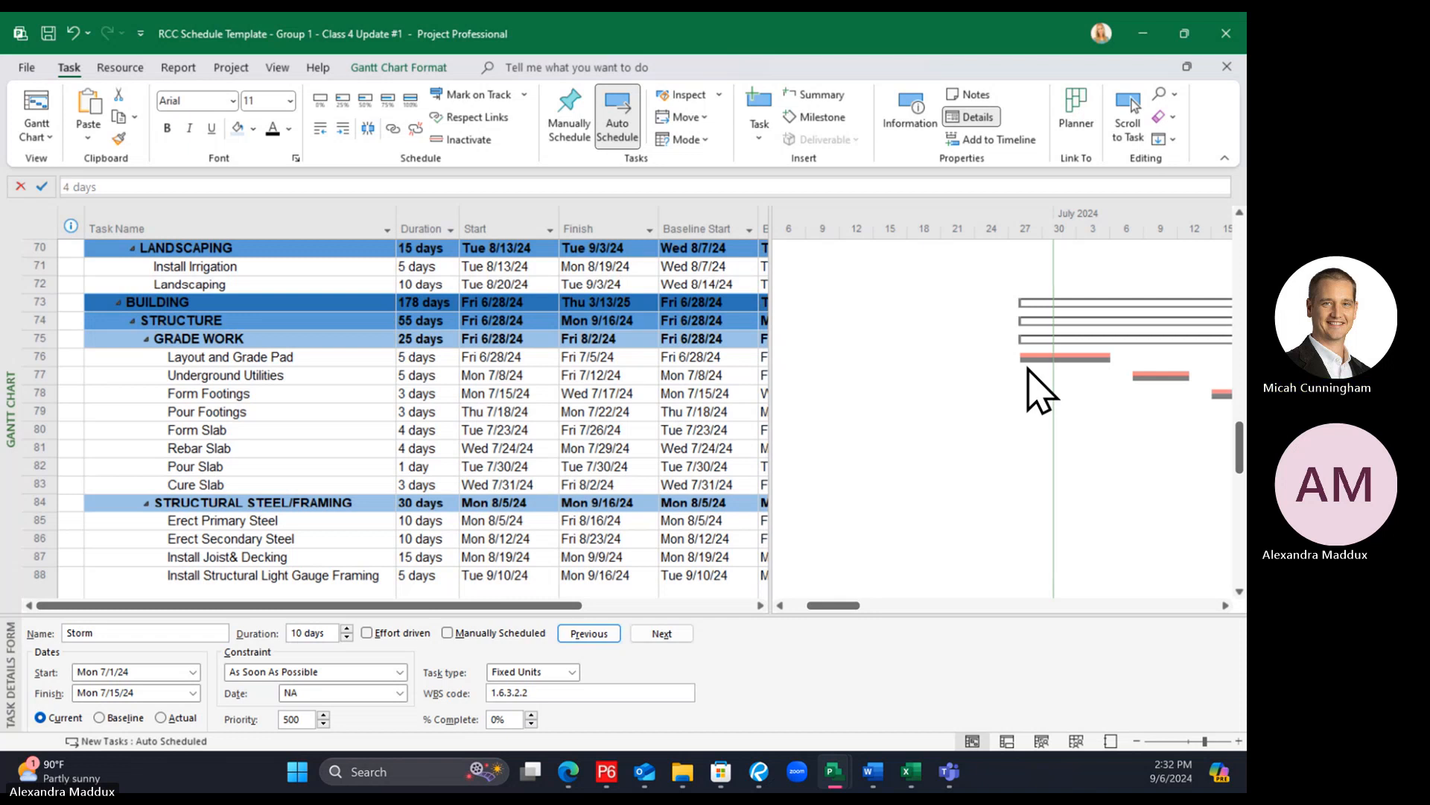
pyautogui.scroll(6, 1040, 388)
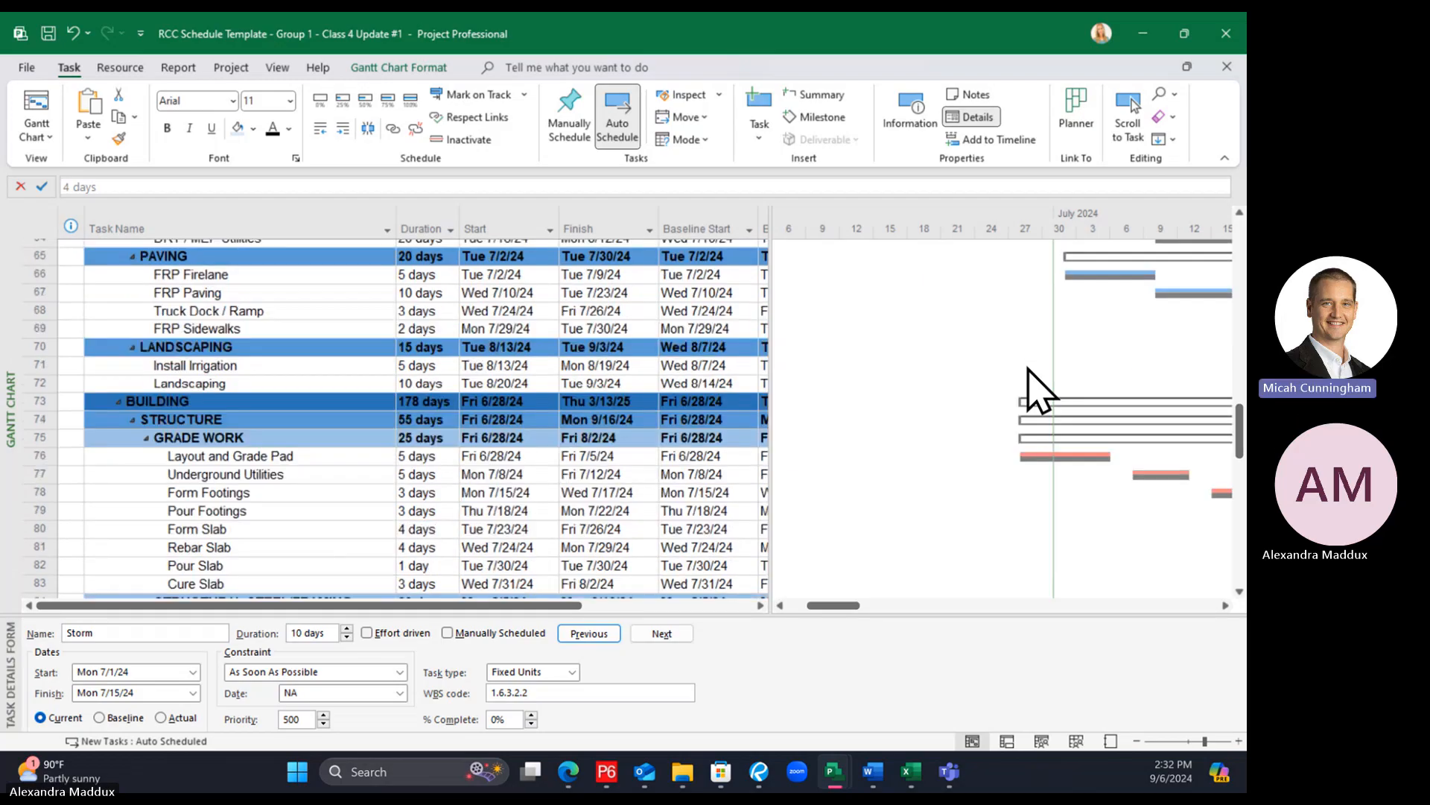
pyautogui.click(267, 339)
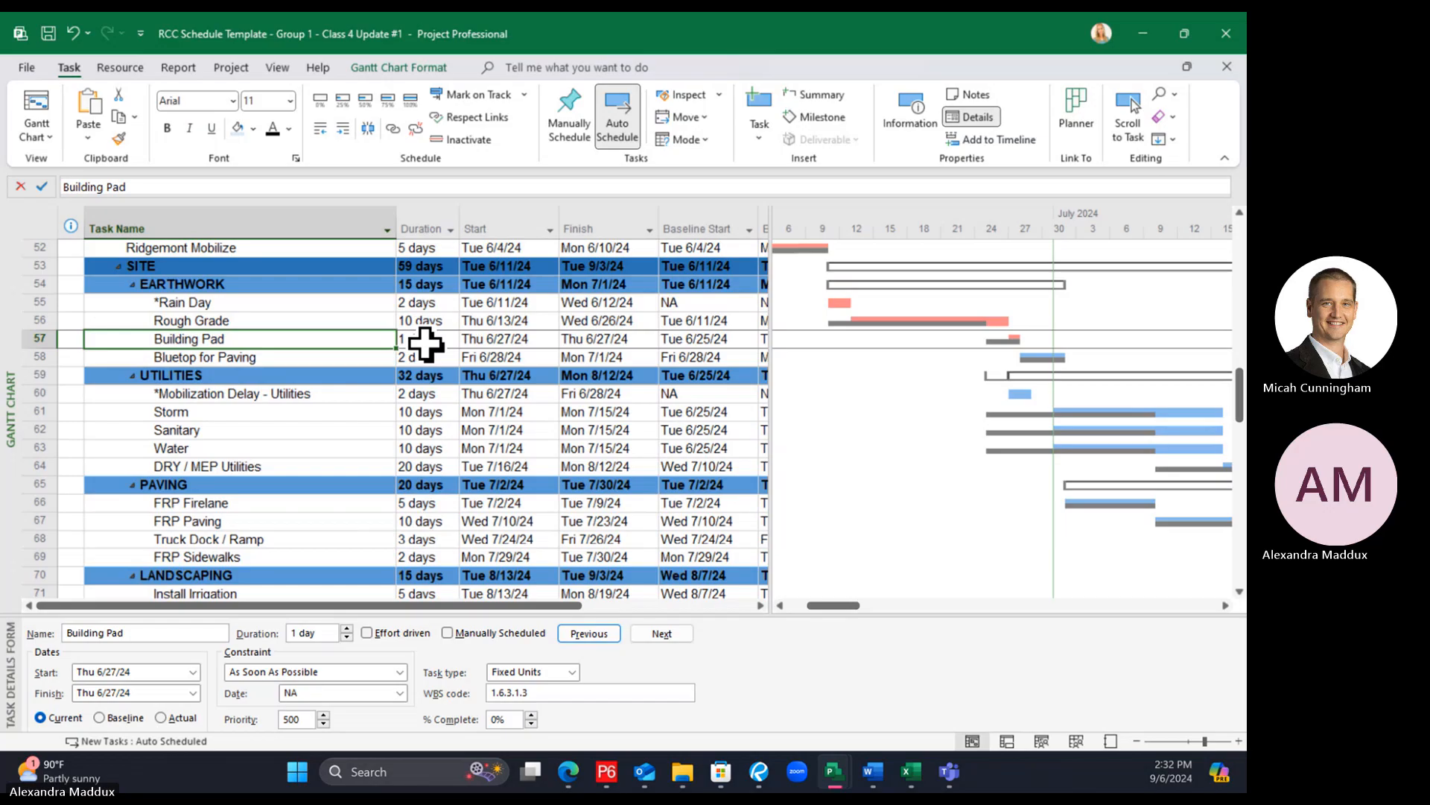
pyautogui.scroll(-7, 425, 344)
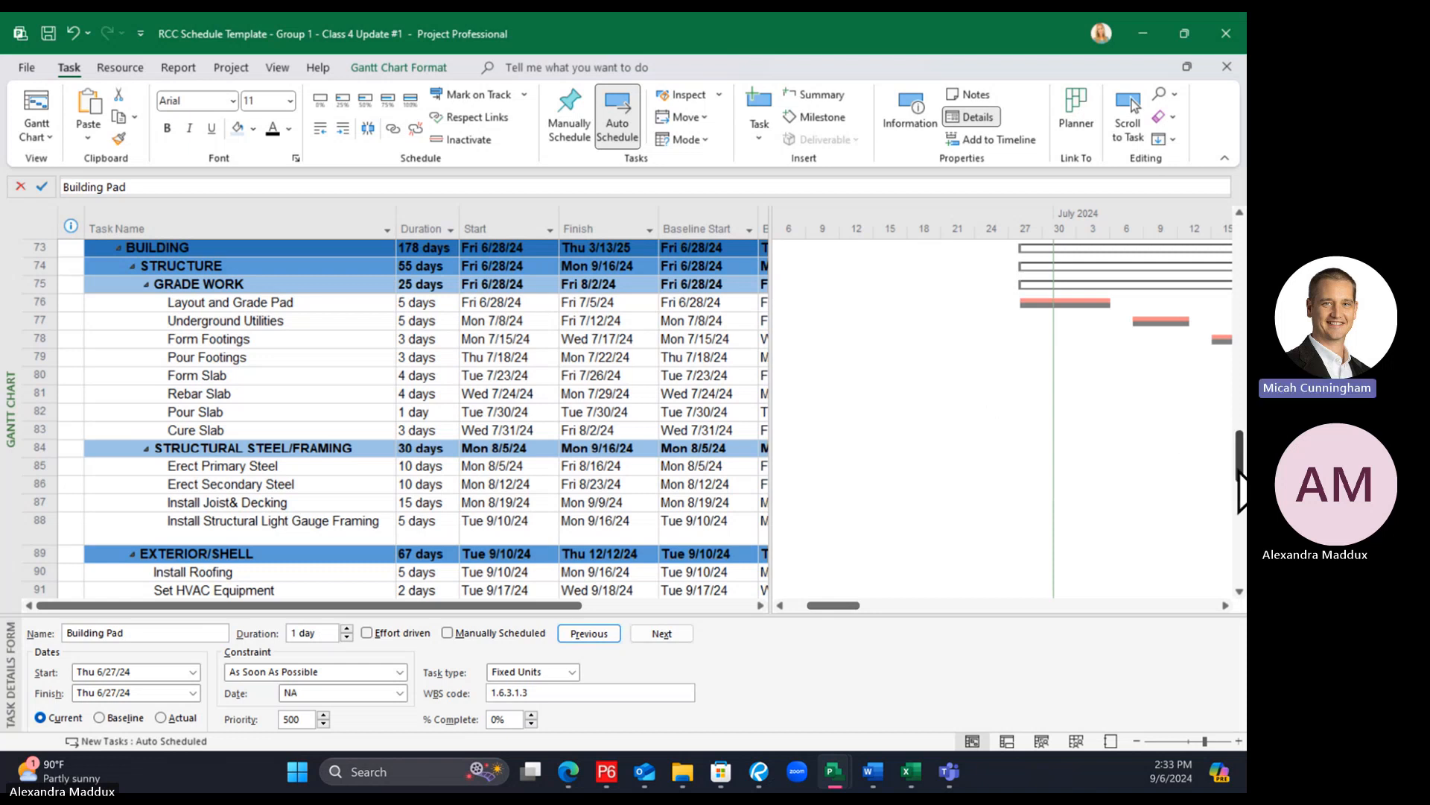
# Set the duration of WEATHER DELAYS - Remaining, under Delays & Impacts, to 16 days
pyautogui.moveTo(1240, 484); pyautogui.dragTo(1241, 265)
pyautogui.click(413, 513)
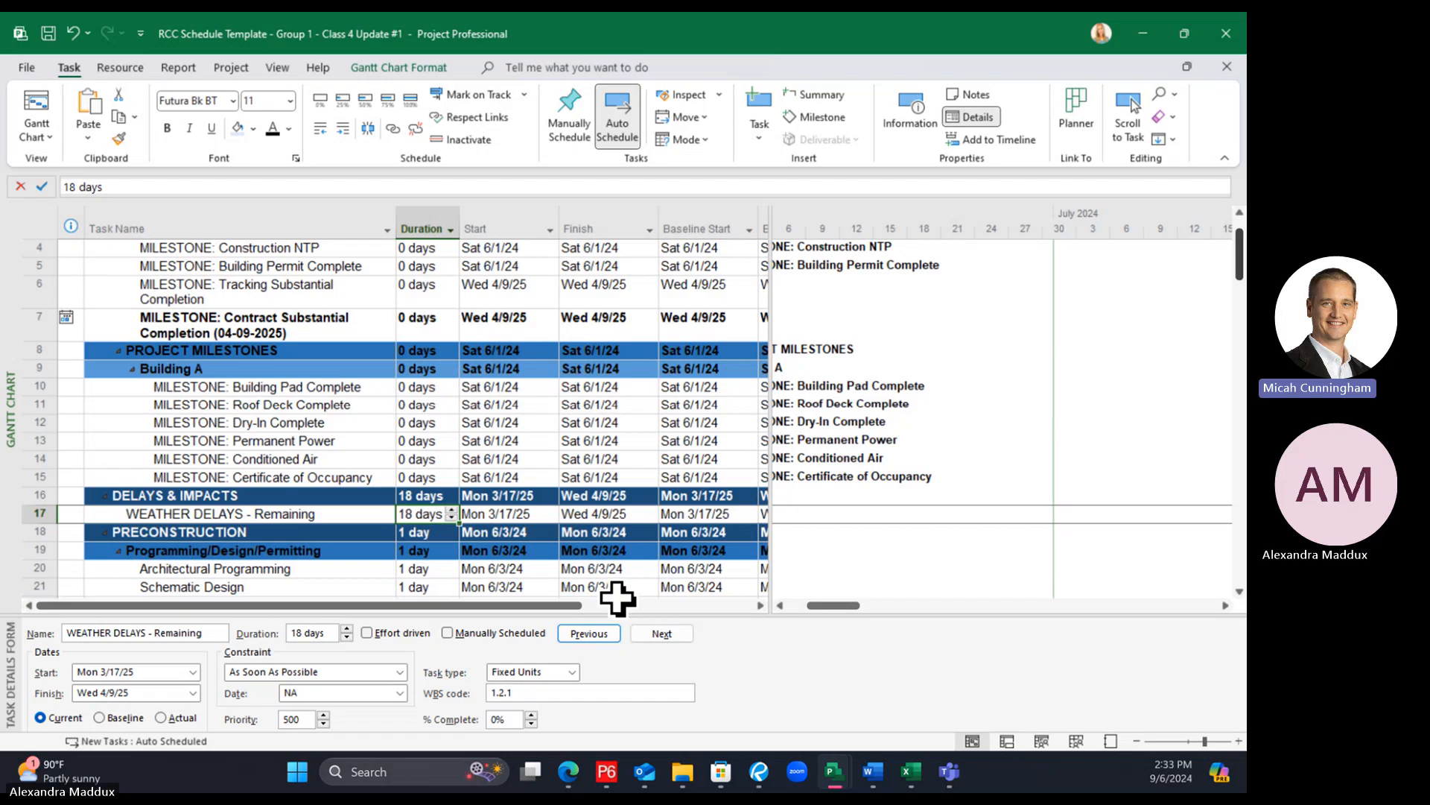
pyautogui.click(509, 519)
pyautogui.click(426, 511)
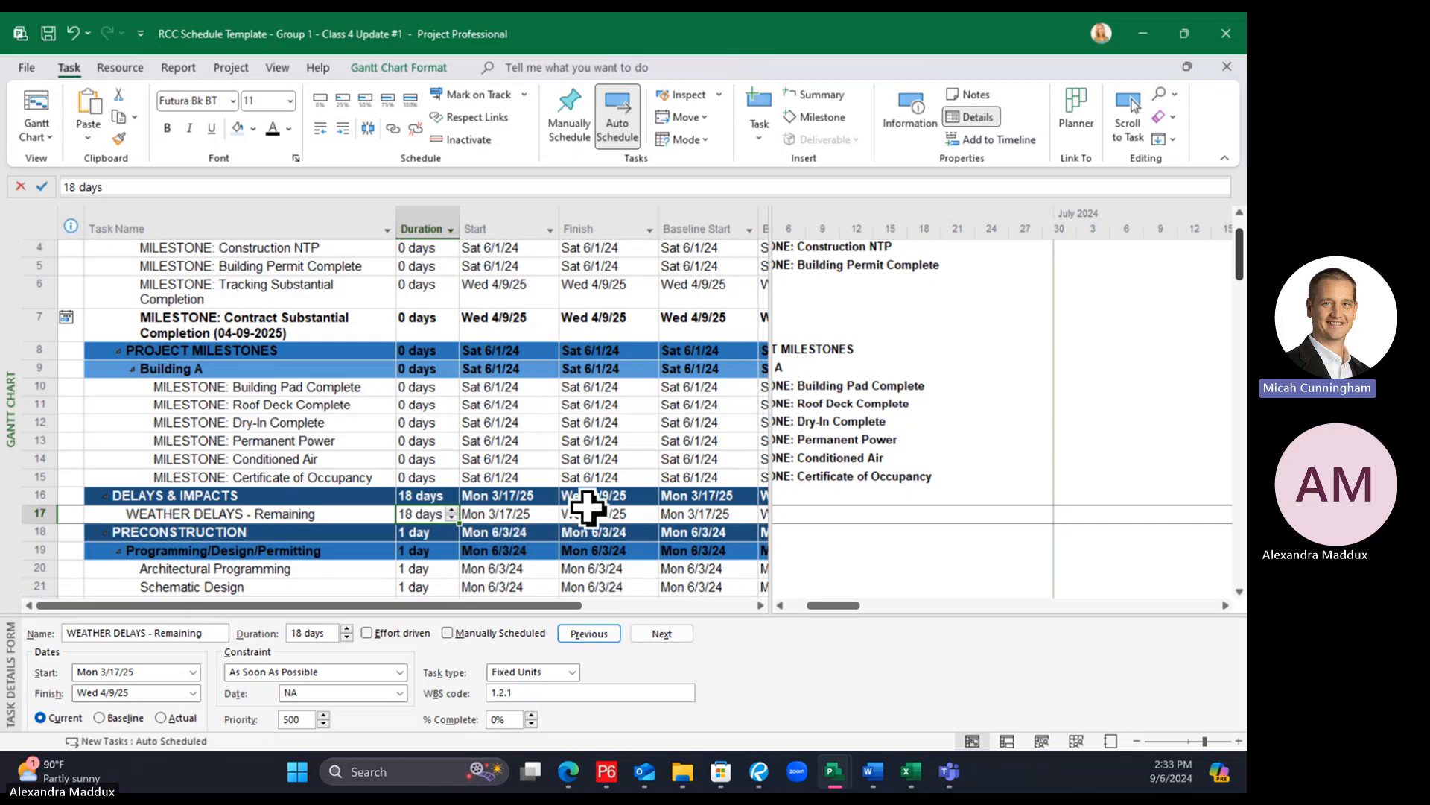
pyautogui.click(525, 515)
pyautogui.click(424, 516)
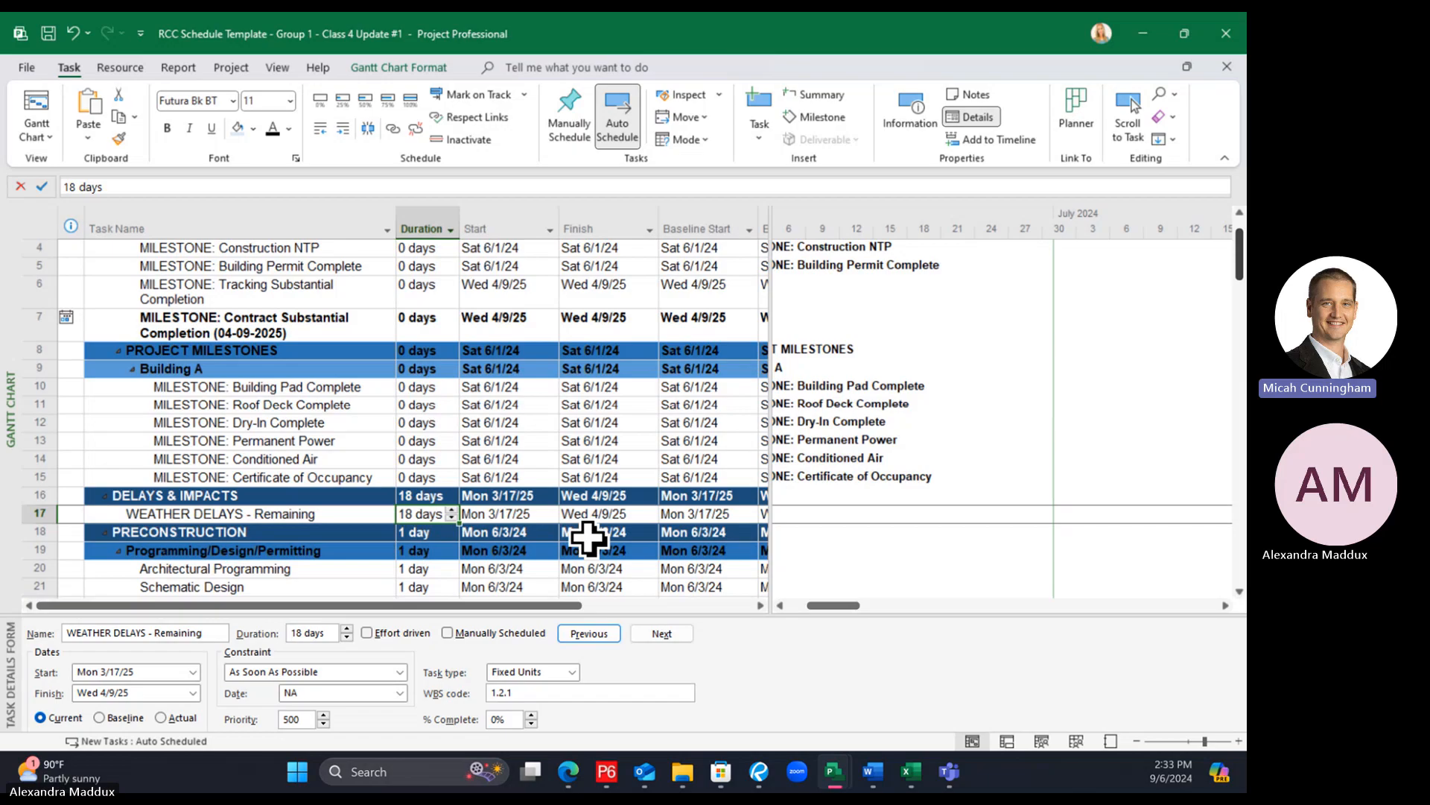
pyautogui.write('16')
pyautogui.press('Return')
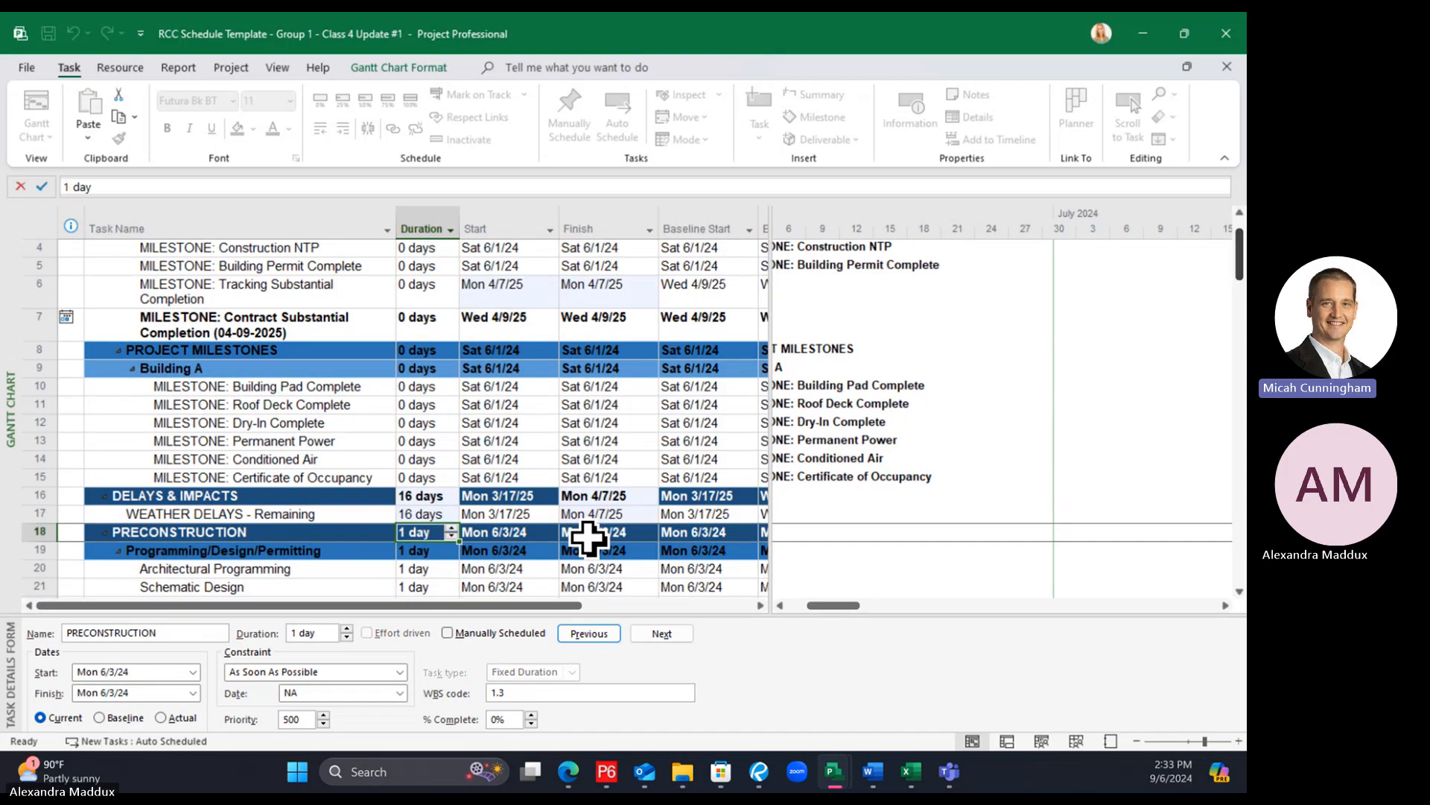
# Check the Tracking Substantial Completion milestone's finish date against the contract milestone and the remaining weather delay duration
pyautogui.scroll(1, 589, 538)
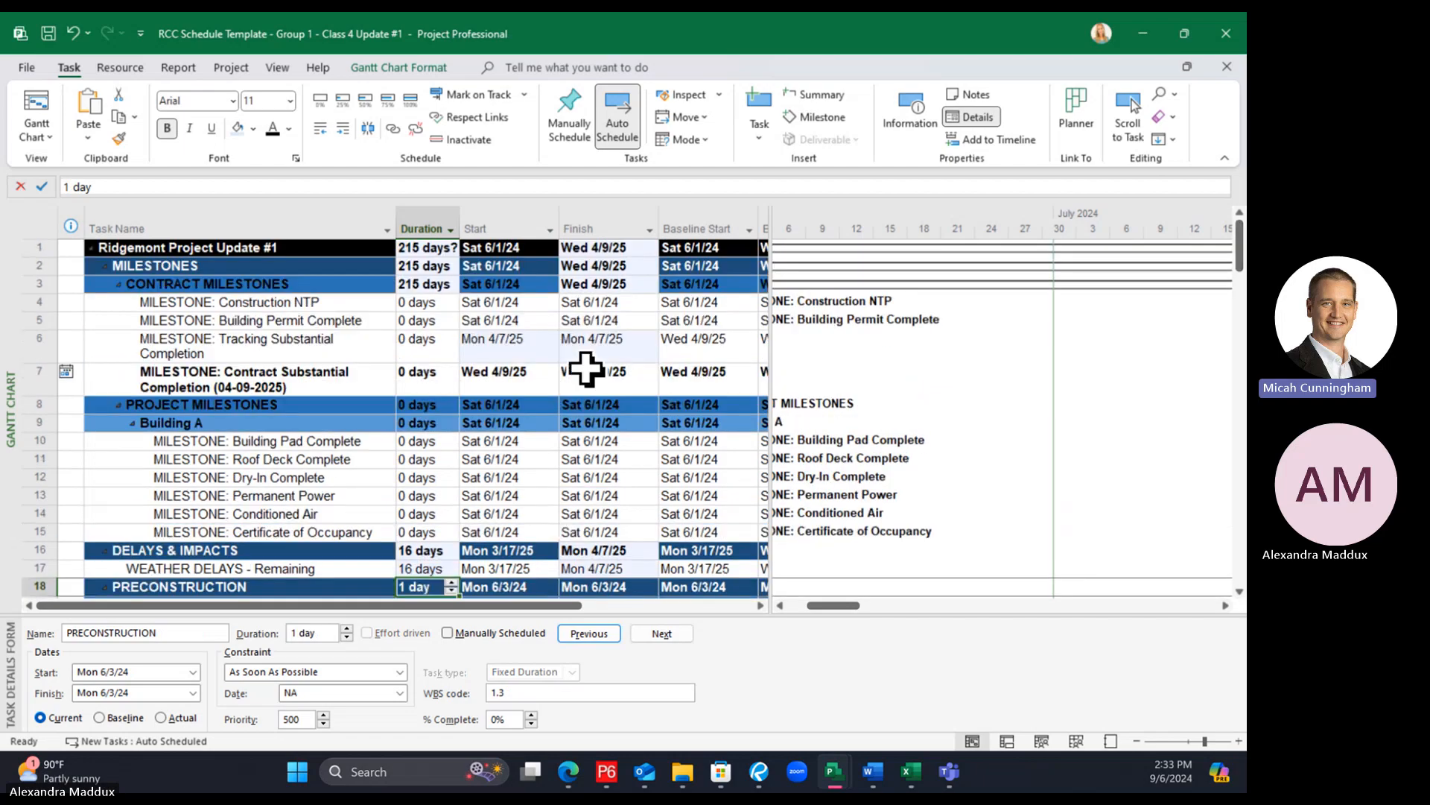
pyautogui.click(624, 347)
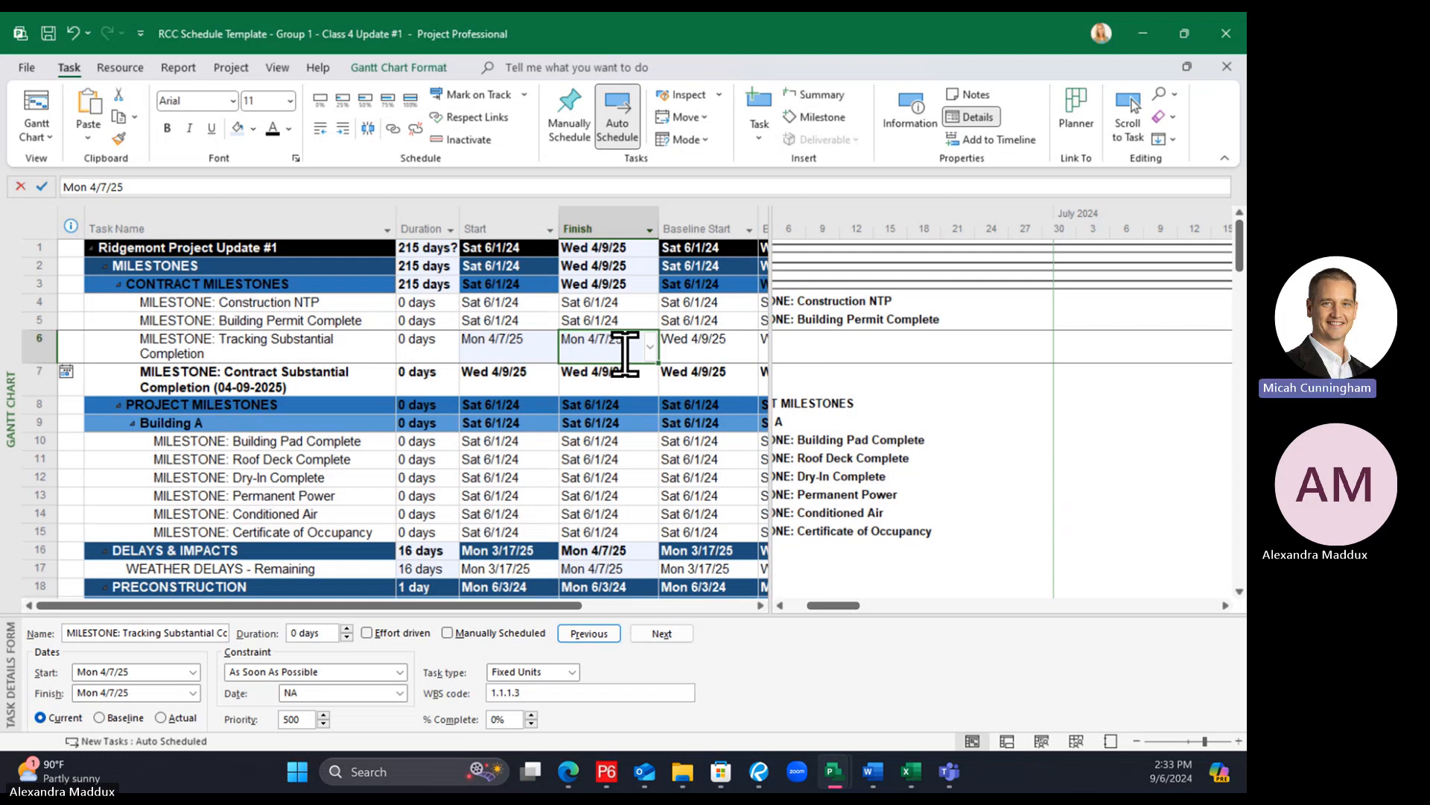
pyautogui.click(447, 570)
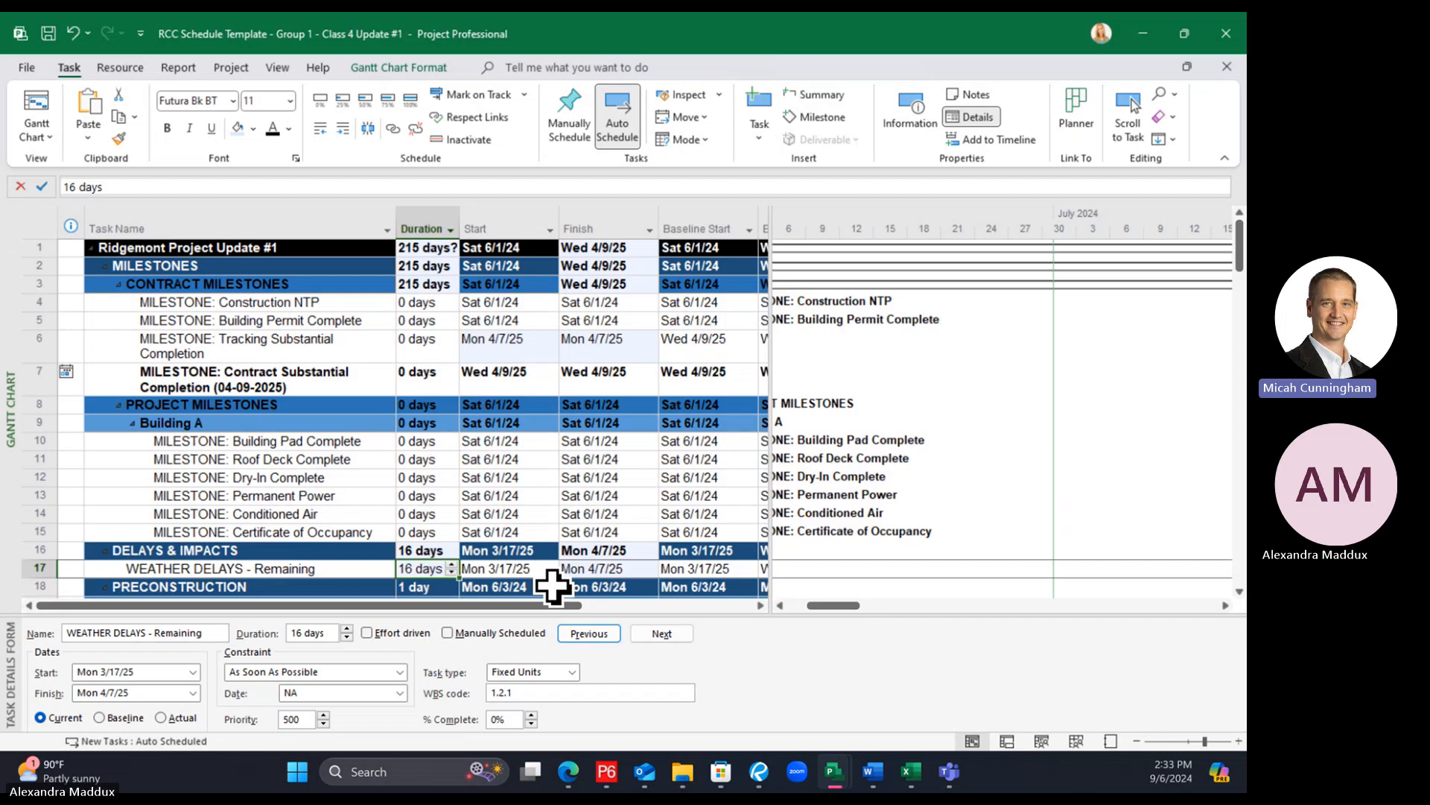
pyautogui.scroll(-1, 495, 572)
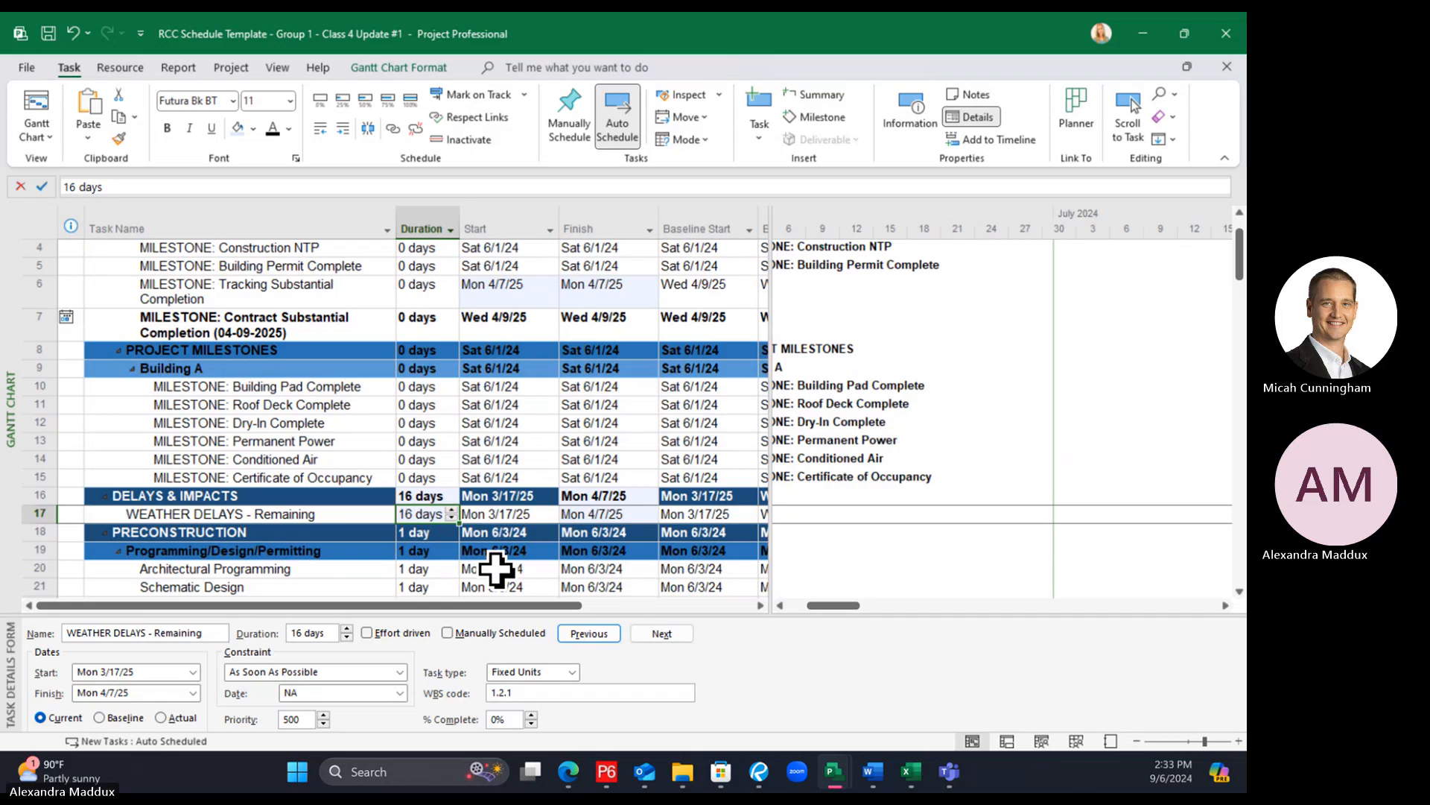
pyautogui.scroll(1, 497, 570)
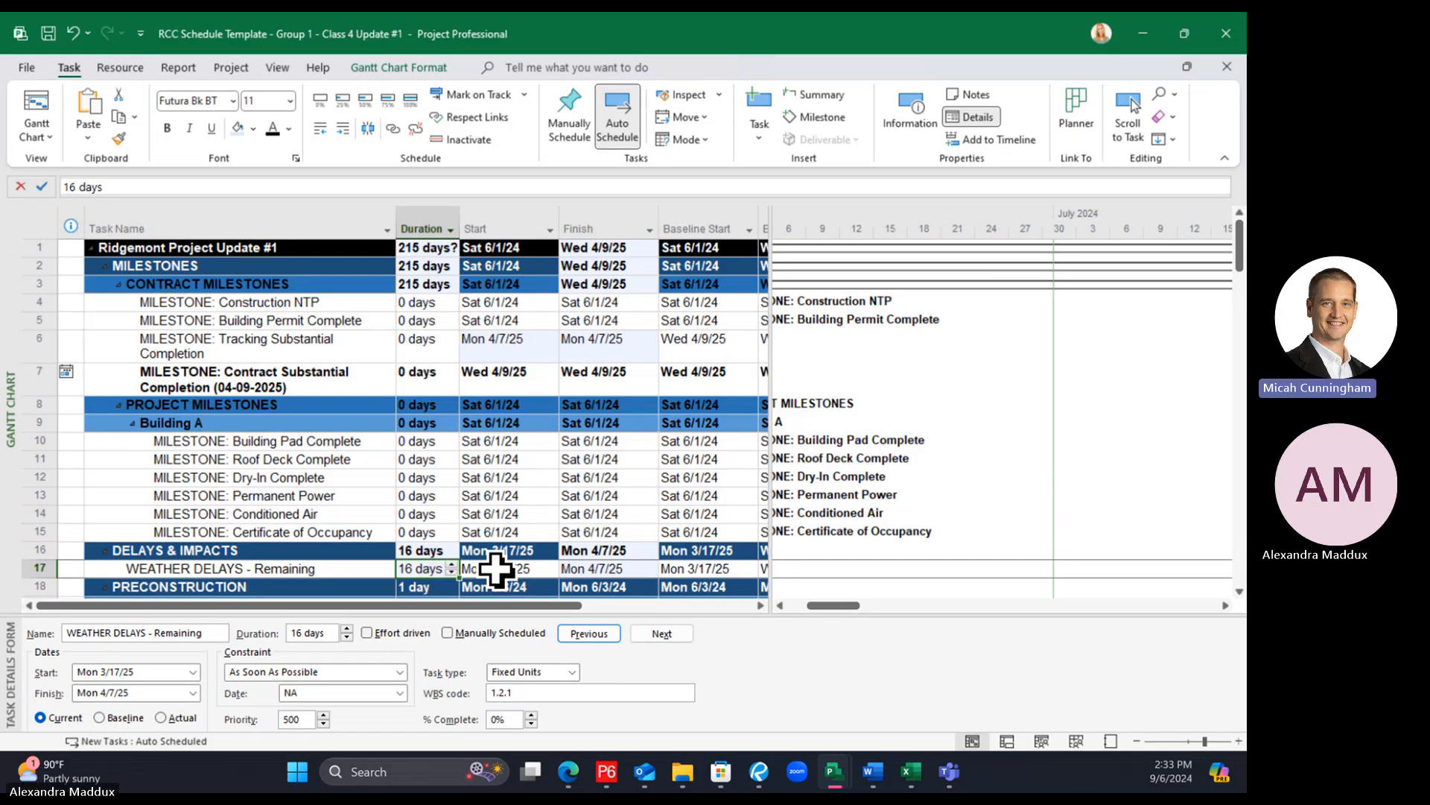
# Examine the *Rain Day task's duration and its bar in the Earthwork section
pyautogui.scroll(-9, 543, 547)
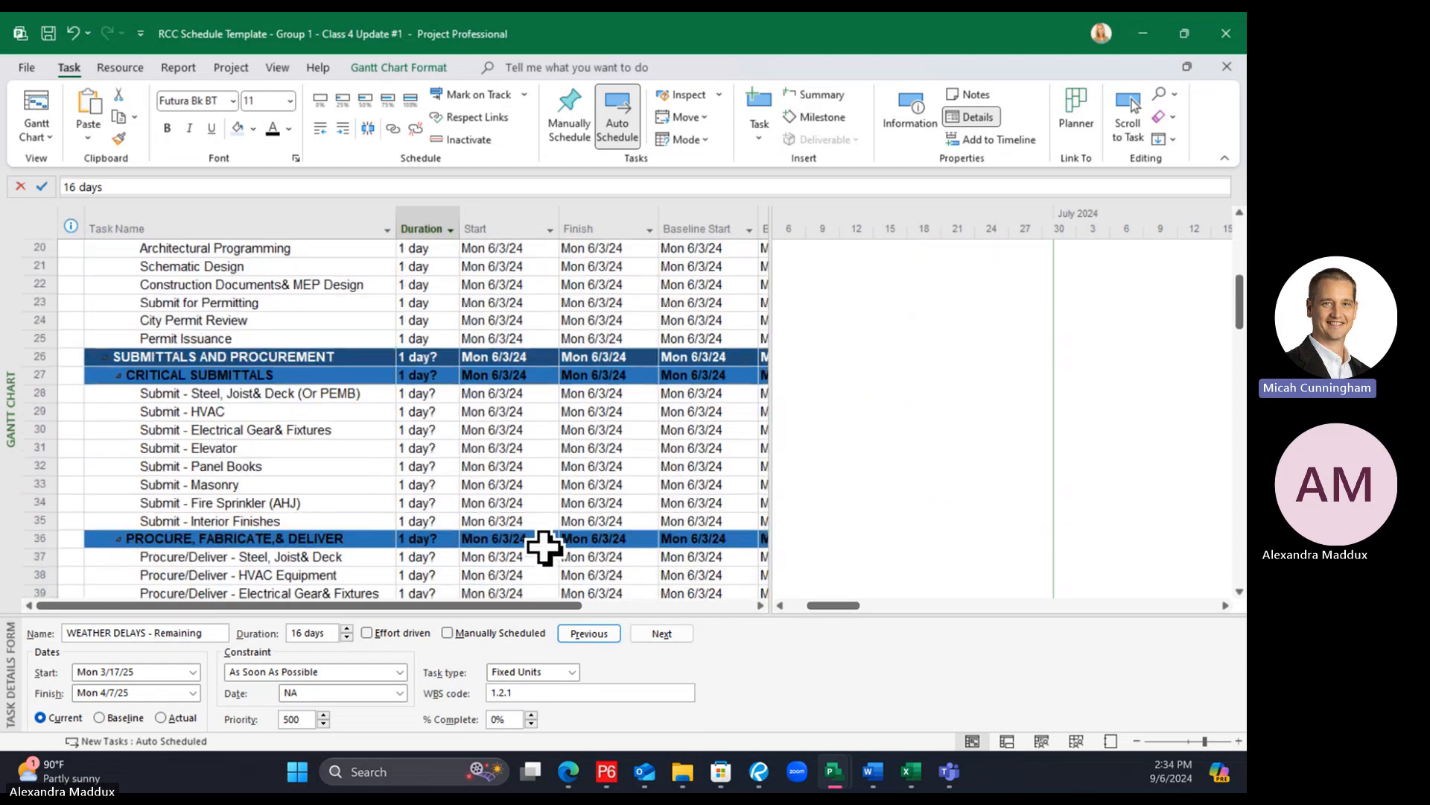
pyautogui.scroll(-6, 543, 547)
pyautogui.click(272, 411)
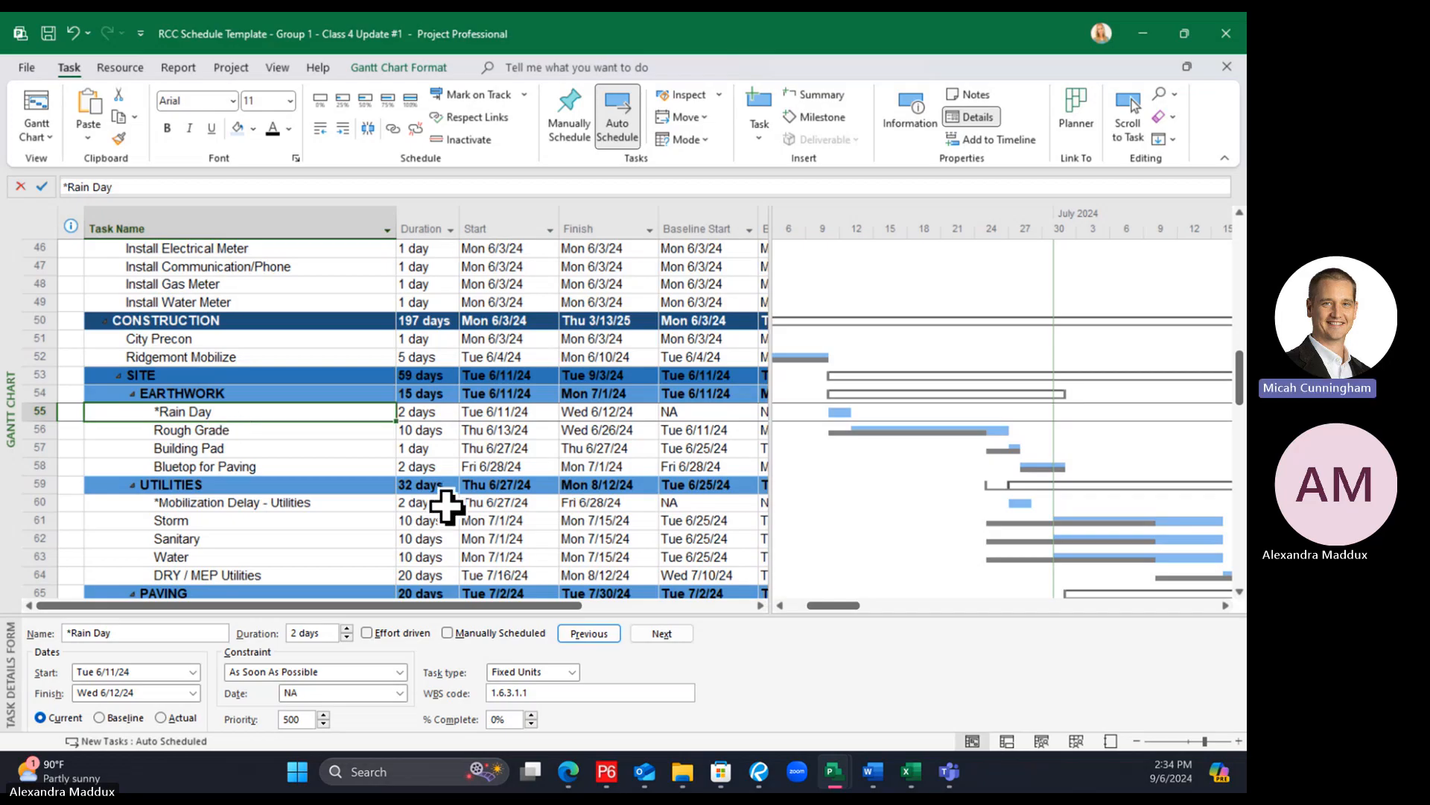
pyautogui.click(419, 412)
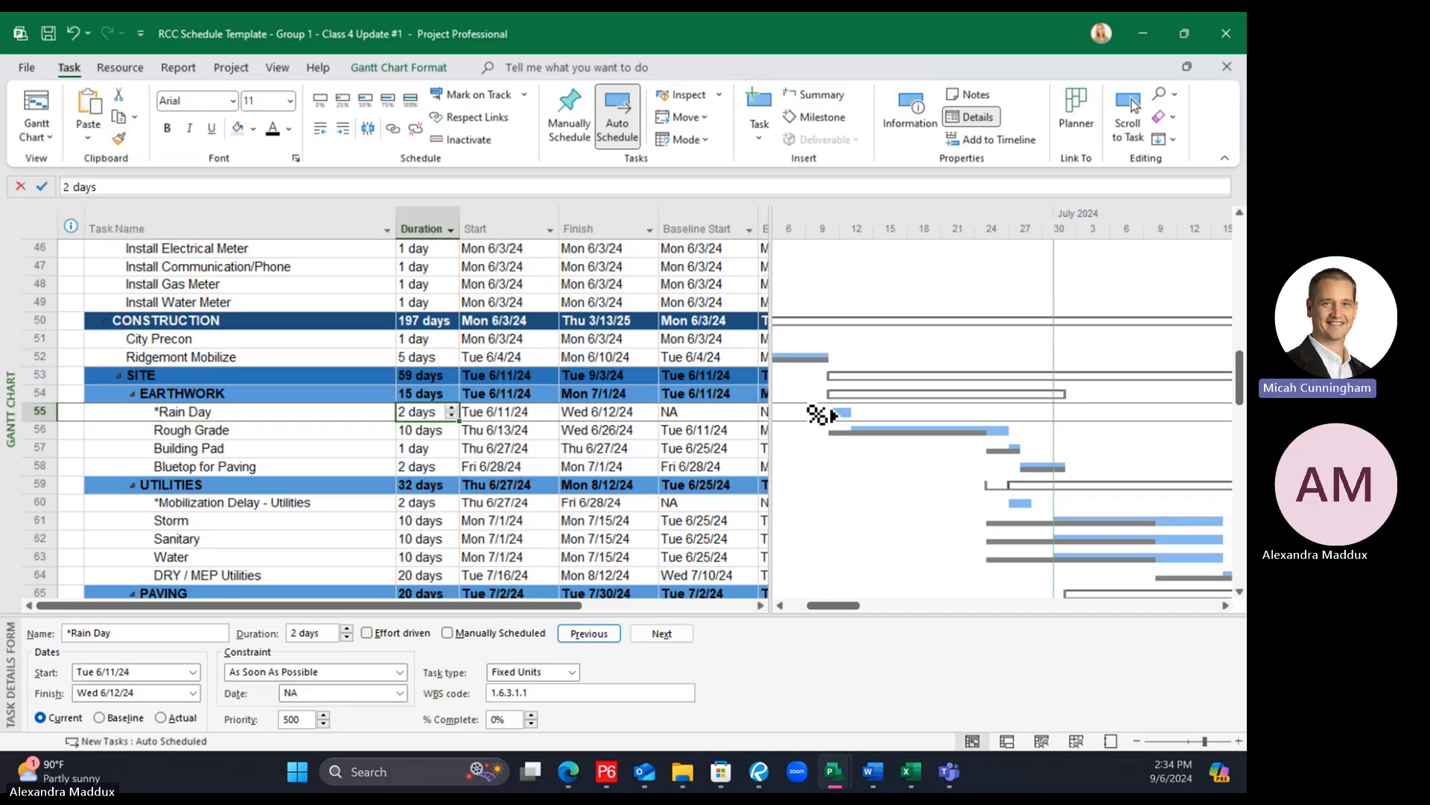
# Show the WEATHER DELAYS - Remaining bar beside its baseline bar on a monthly timescale around March and April 2025
pyautogui.scroll(12, 836, 424)
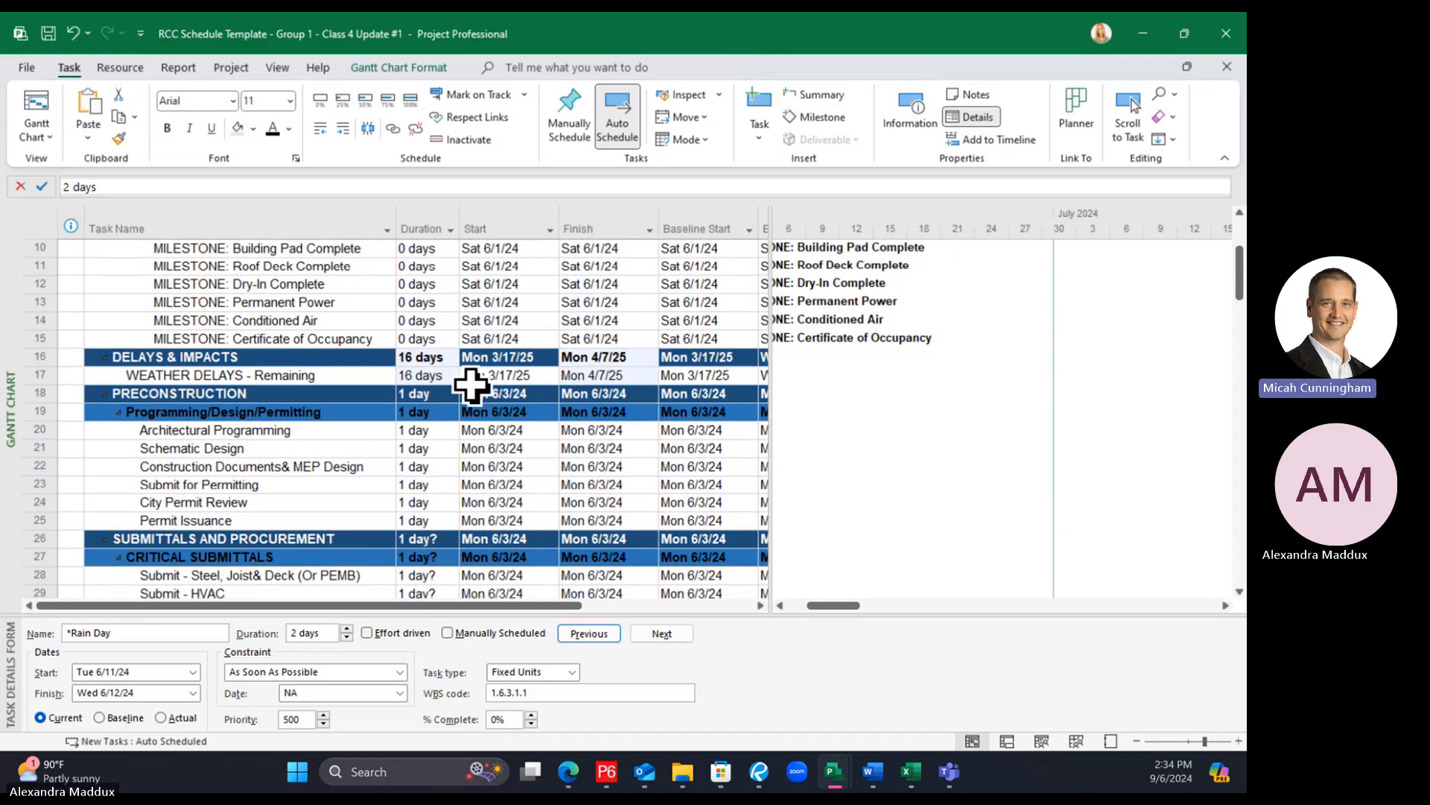
pyautogui.click(345, 375)
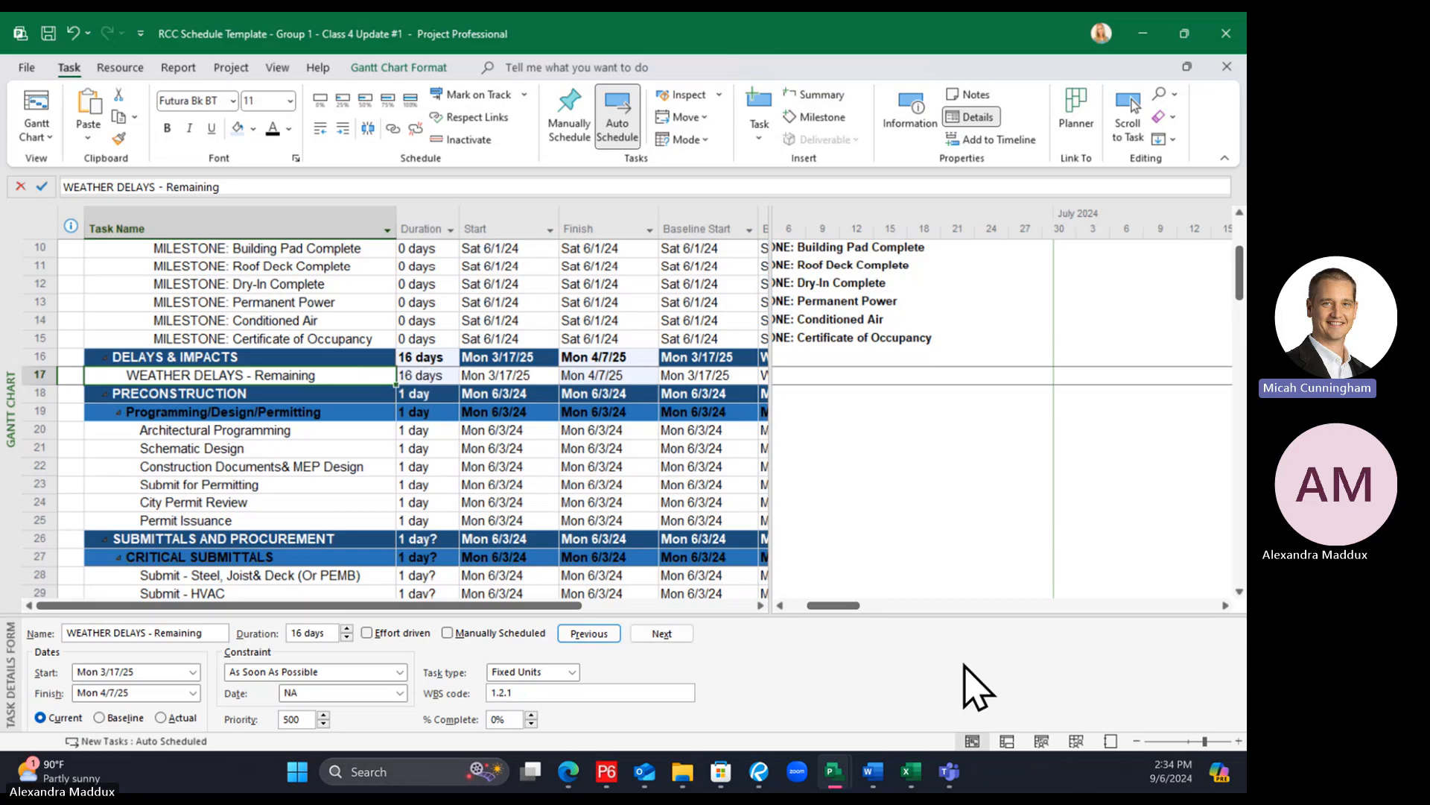
pyautogui.click(1137, 740)
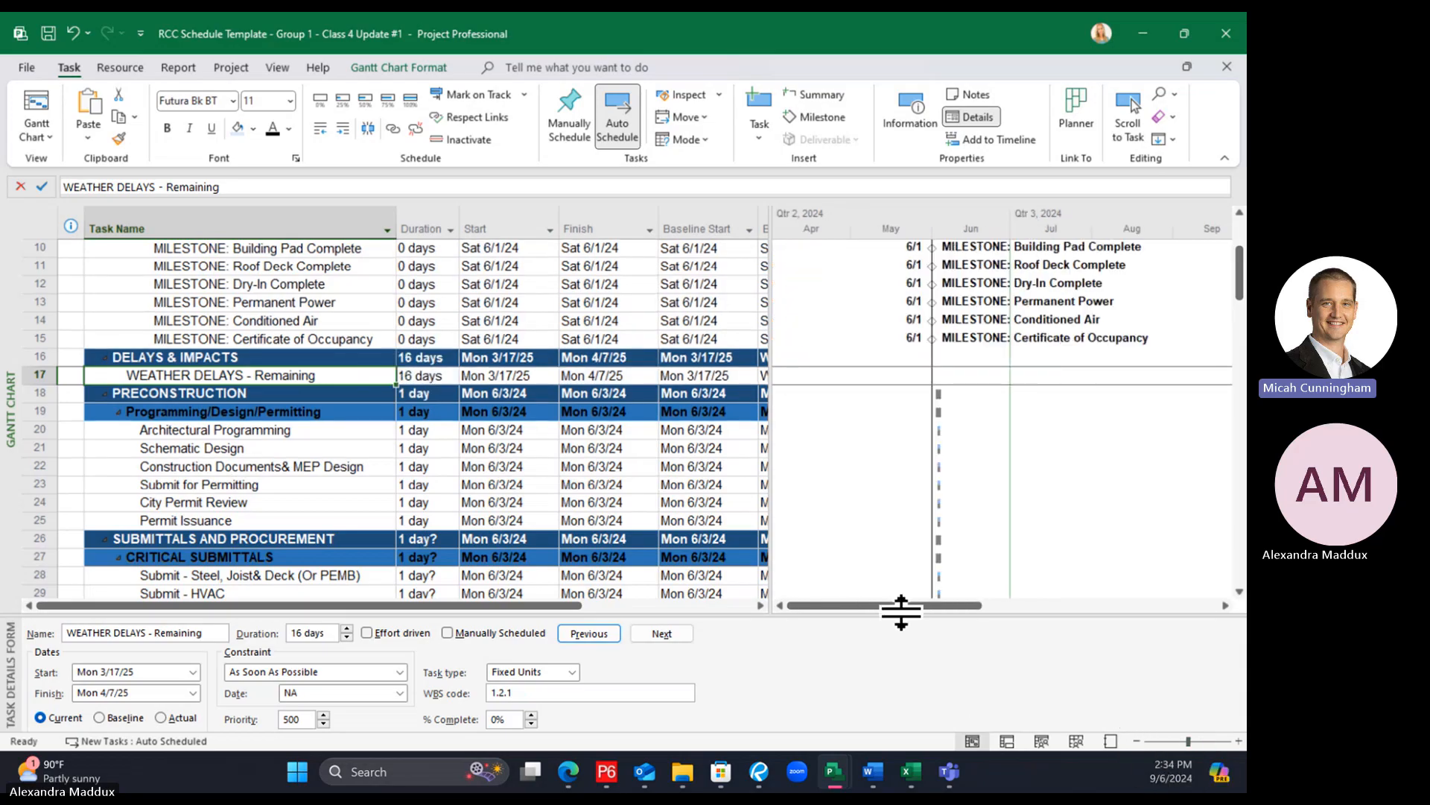
pyautogui.moveTo(900, 606); pyautogui.dragTo(1192, 656)
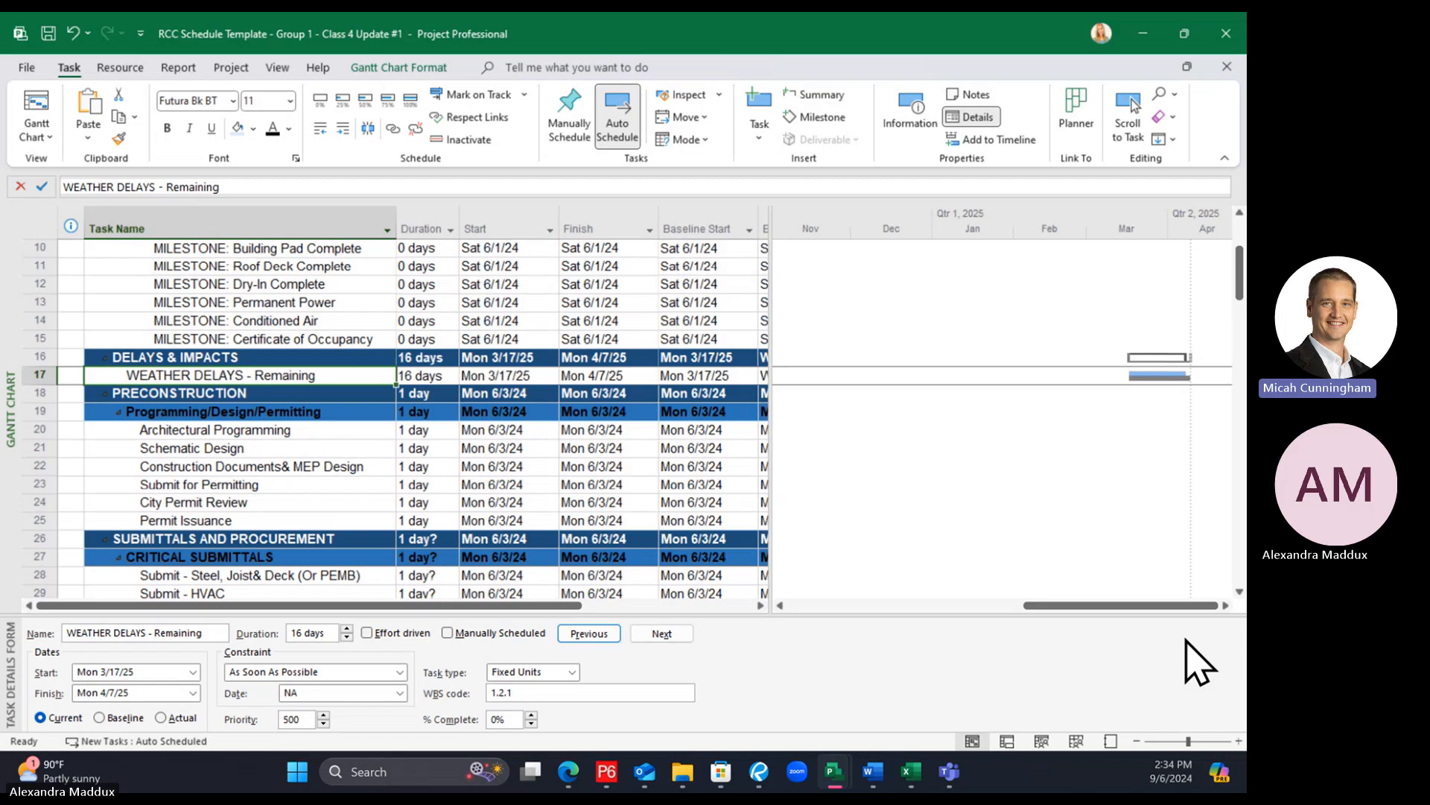
pyautogui.click(1226, 605)
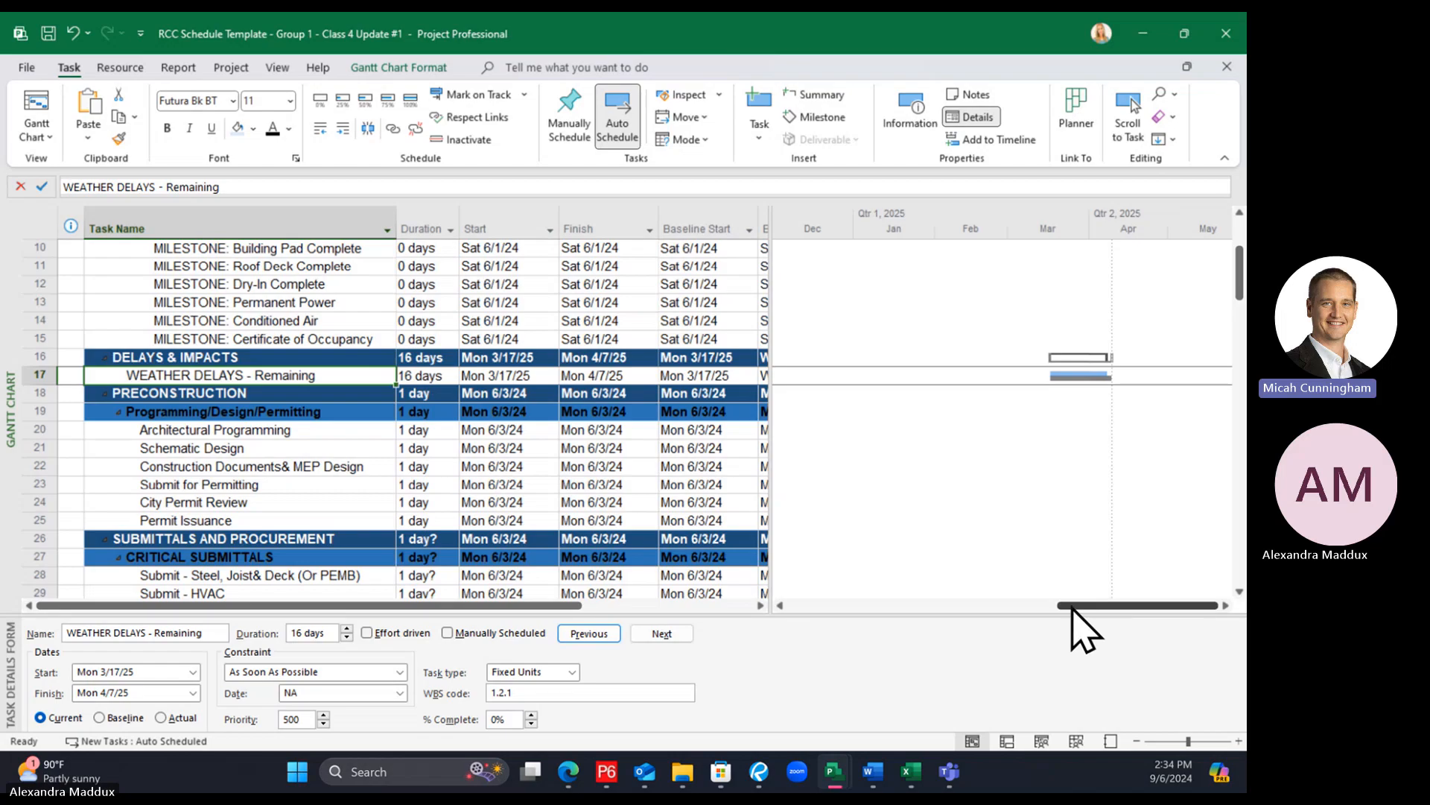
# Insert an Actual Start column before the Baseline Start column in the task table
pyautogui.moveTo(1073, 607); pyautogui.dragTo(835, 605)
pyautogui.scroll(-12, 864, 559)
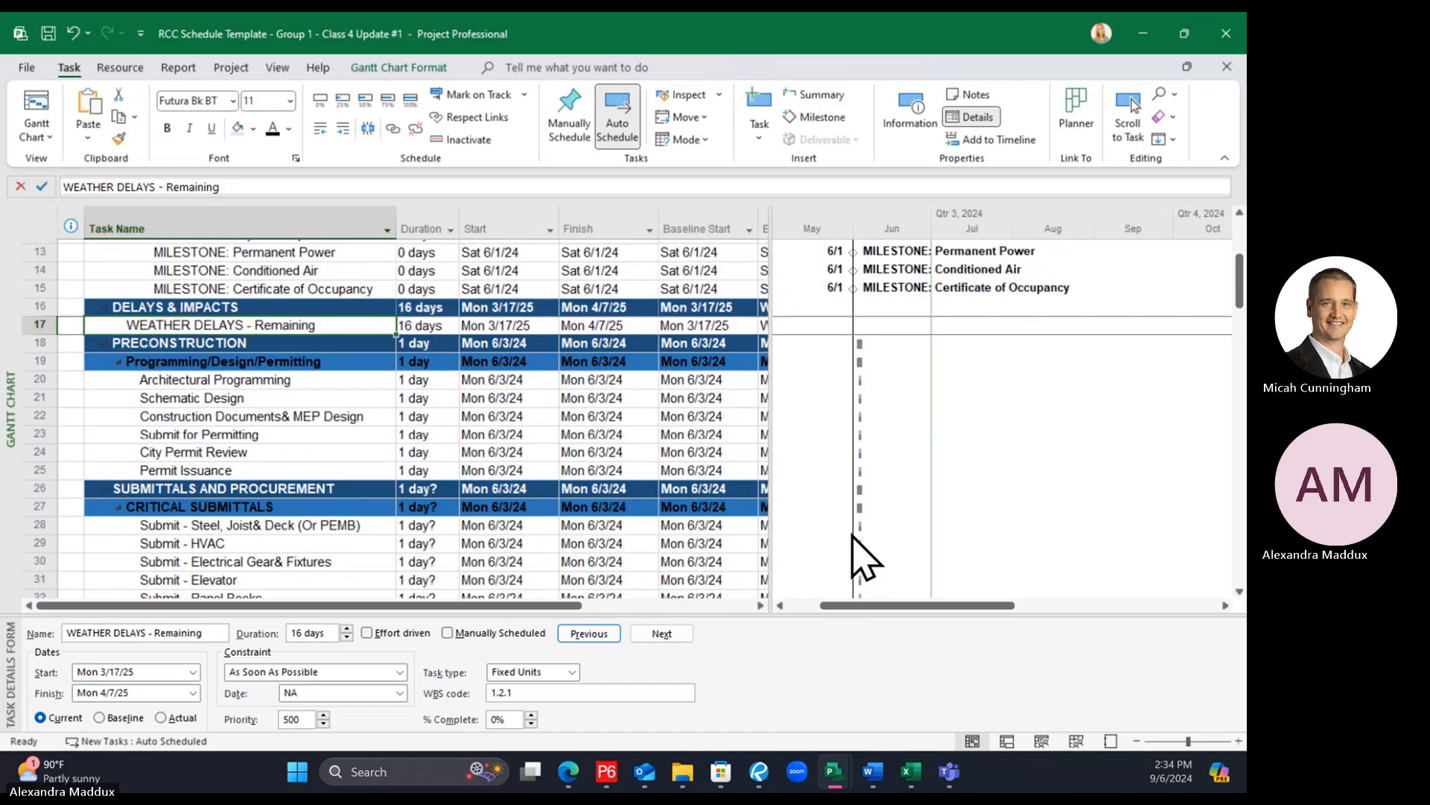
pyautogui.scroll(-1, 864, 558)
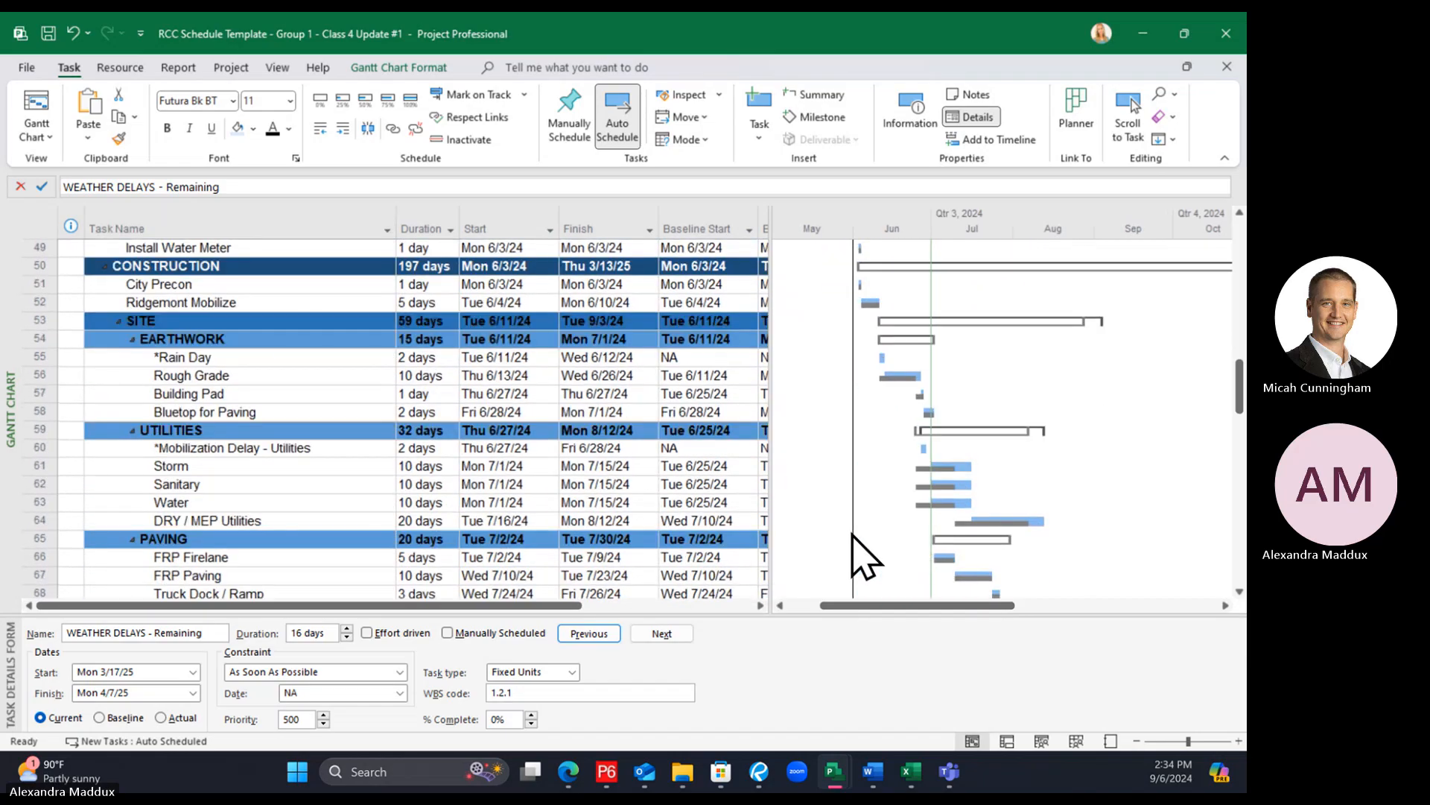
pyautogui.moveTo(790, 259); pyautogui.dragTo(916, 260)
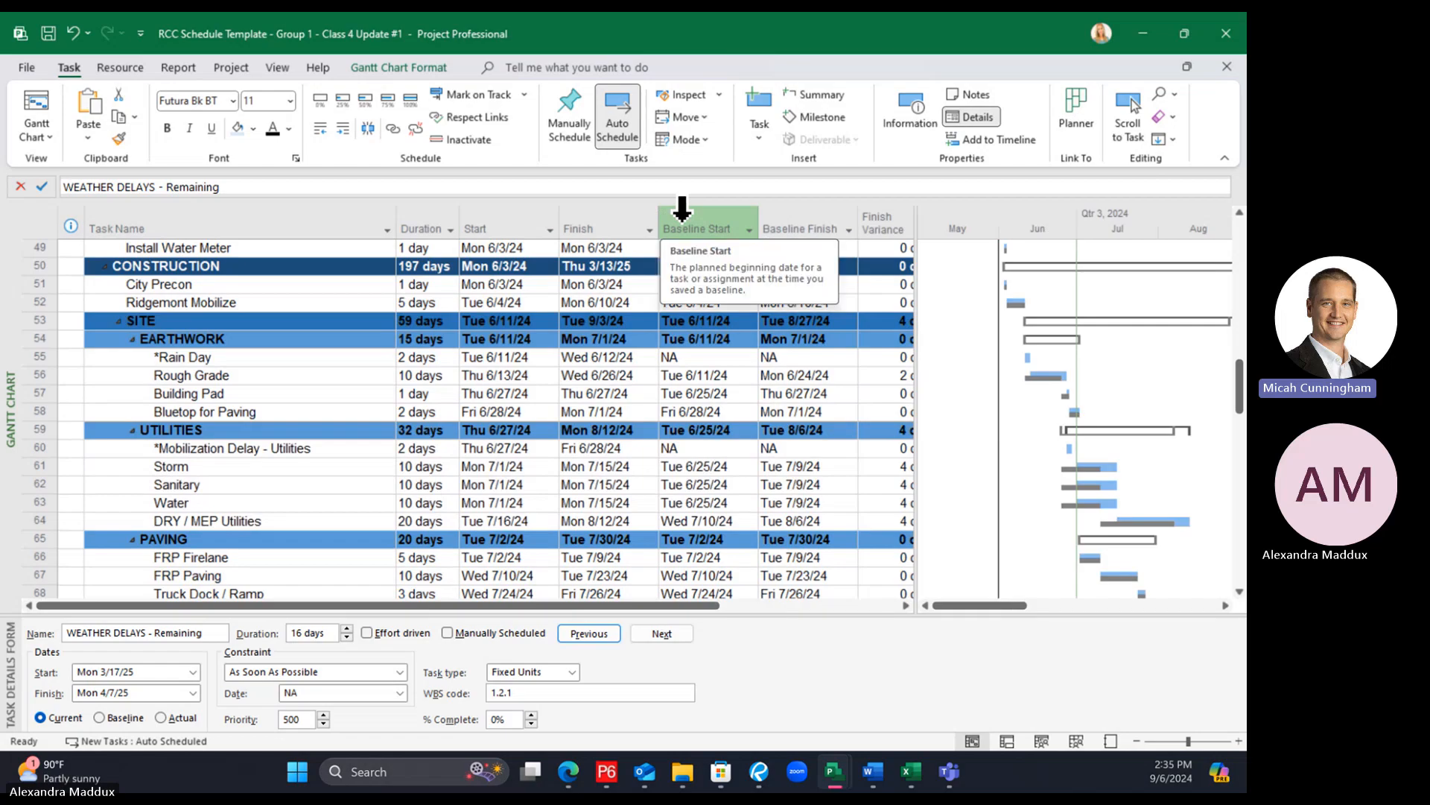
pyautogui.click(683, 208)
pyautogui.rightClick(683, 210)
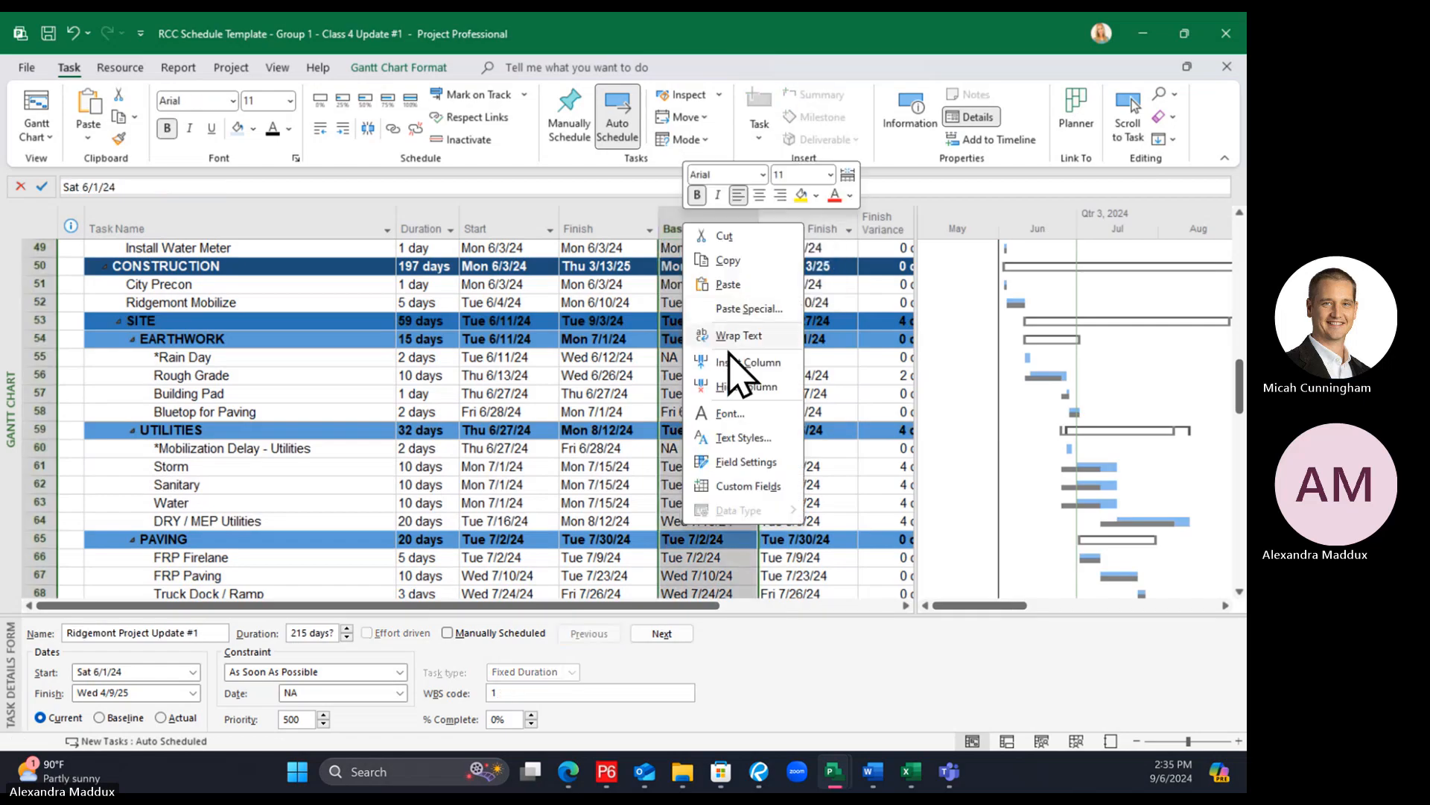
pyautogui.click(737, 361)
pyautogui.write('active')
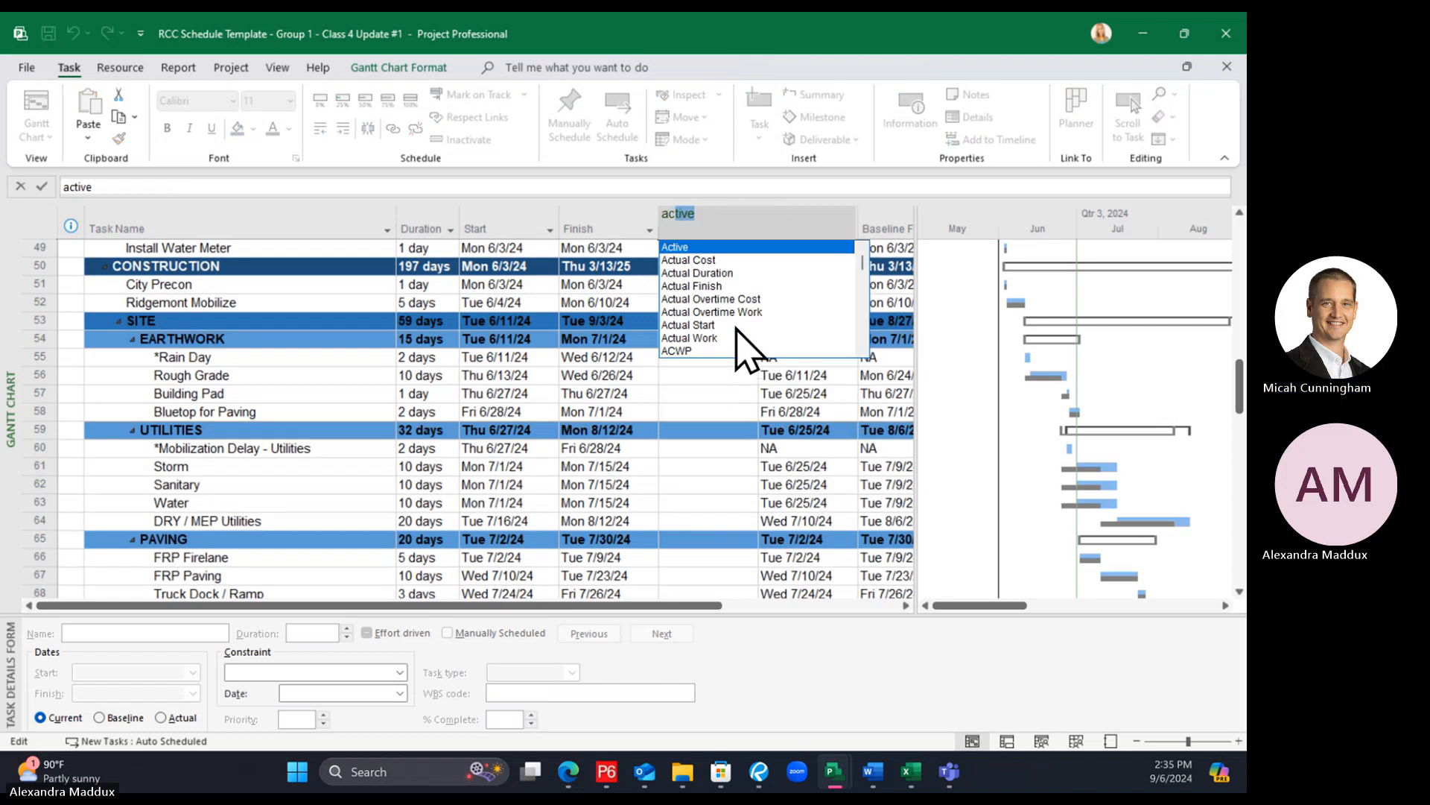
pyautogui.click(710, 324)
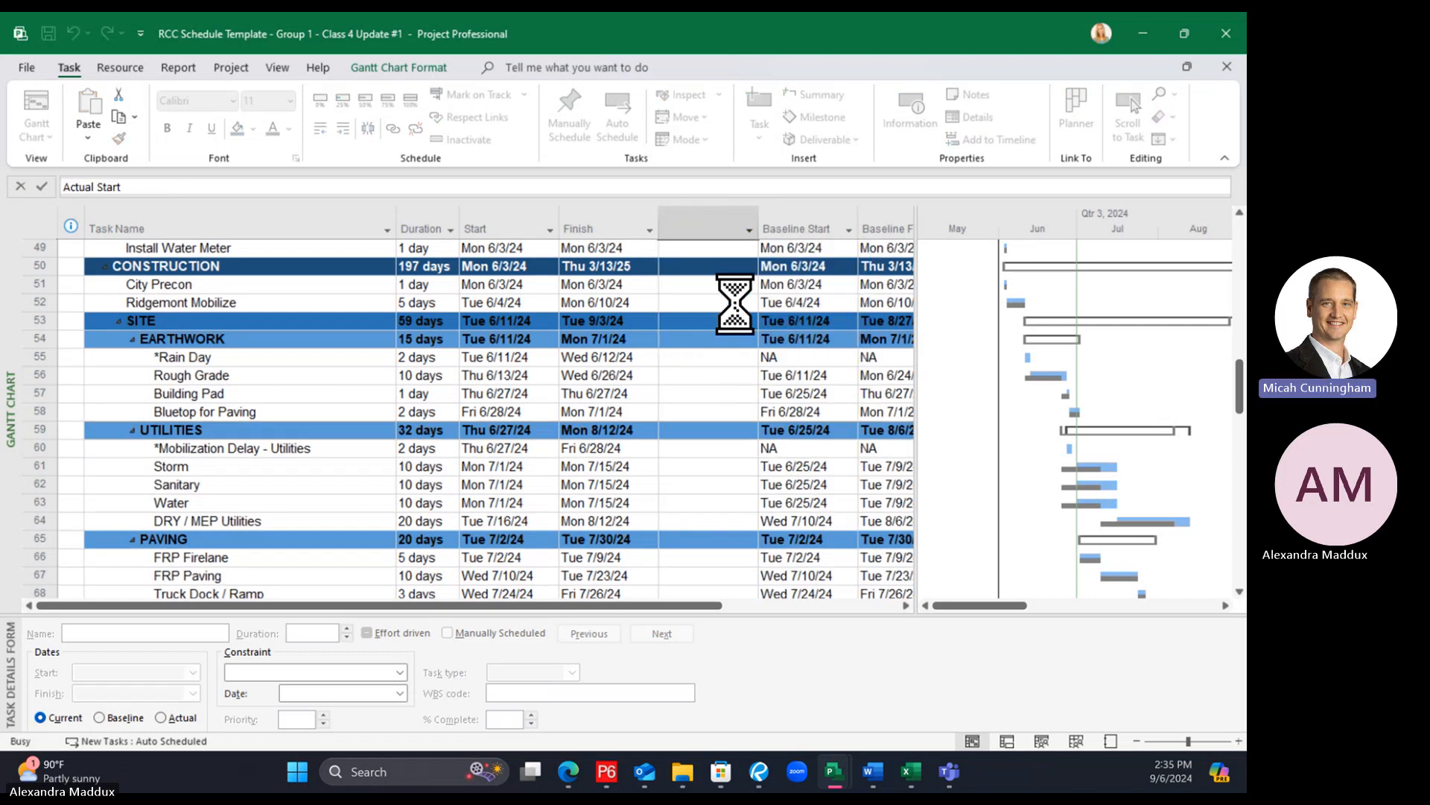
# Insert an Actual Finish column between Actual Start and Baseline Start, and narrow the task table to end after it
pyautogui.rightClick(790, 224)
pyautogui.click(852, 367)
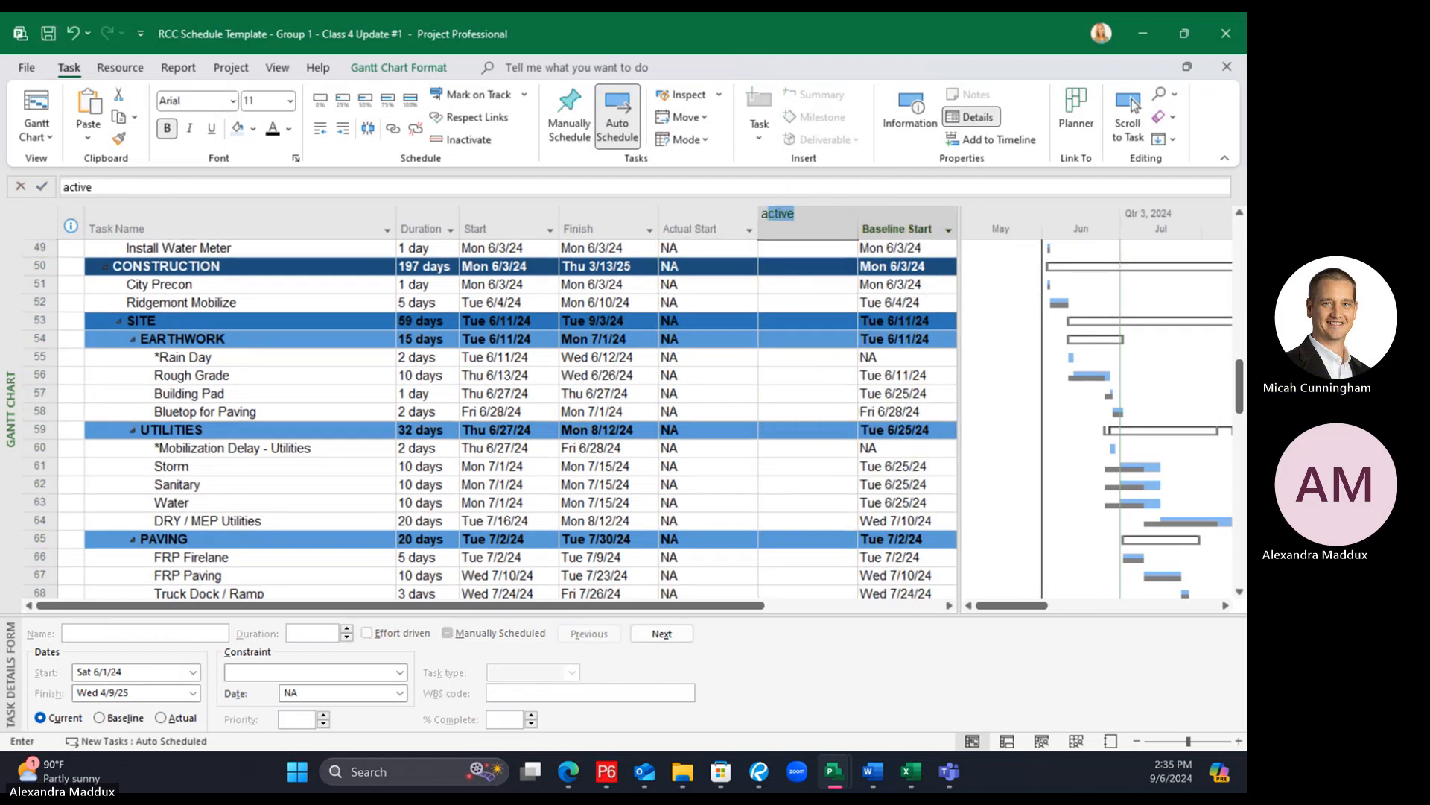
pyautogui.write('c')
pyautogui.press('BackSpace')
pyautogui.press('BackSpace')
pyautogui.write('ac')
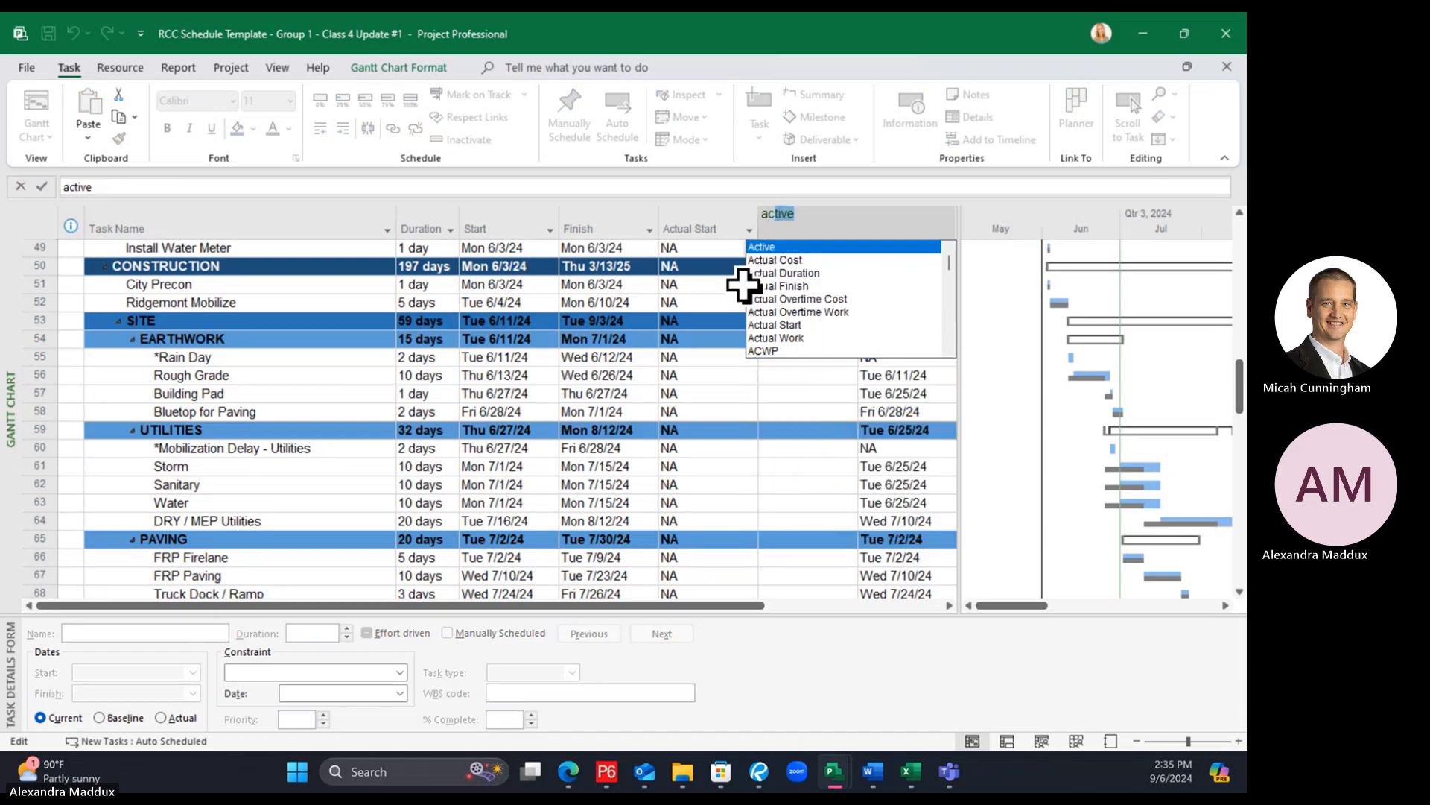
pyautogui.click(761, 288)
pyautogui.moveTo(960, 304); pyautogui.dragTo(867, 309)
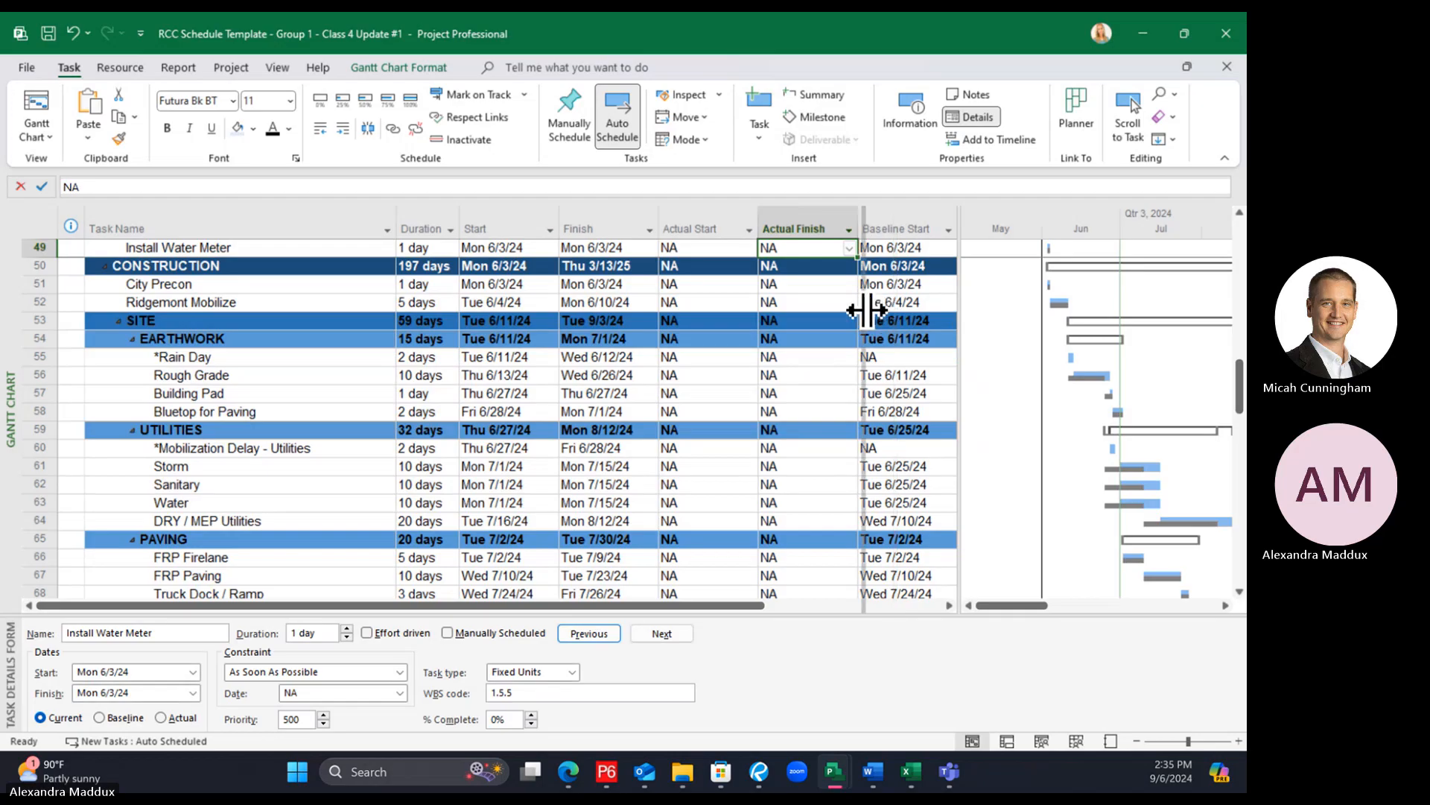
pyautogui.click(805, 447)
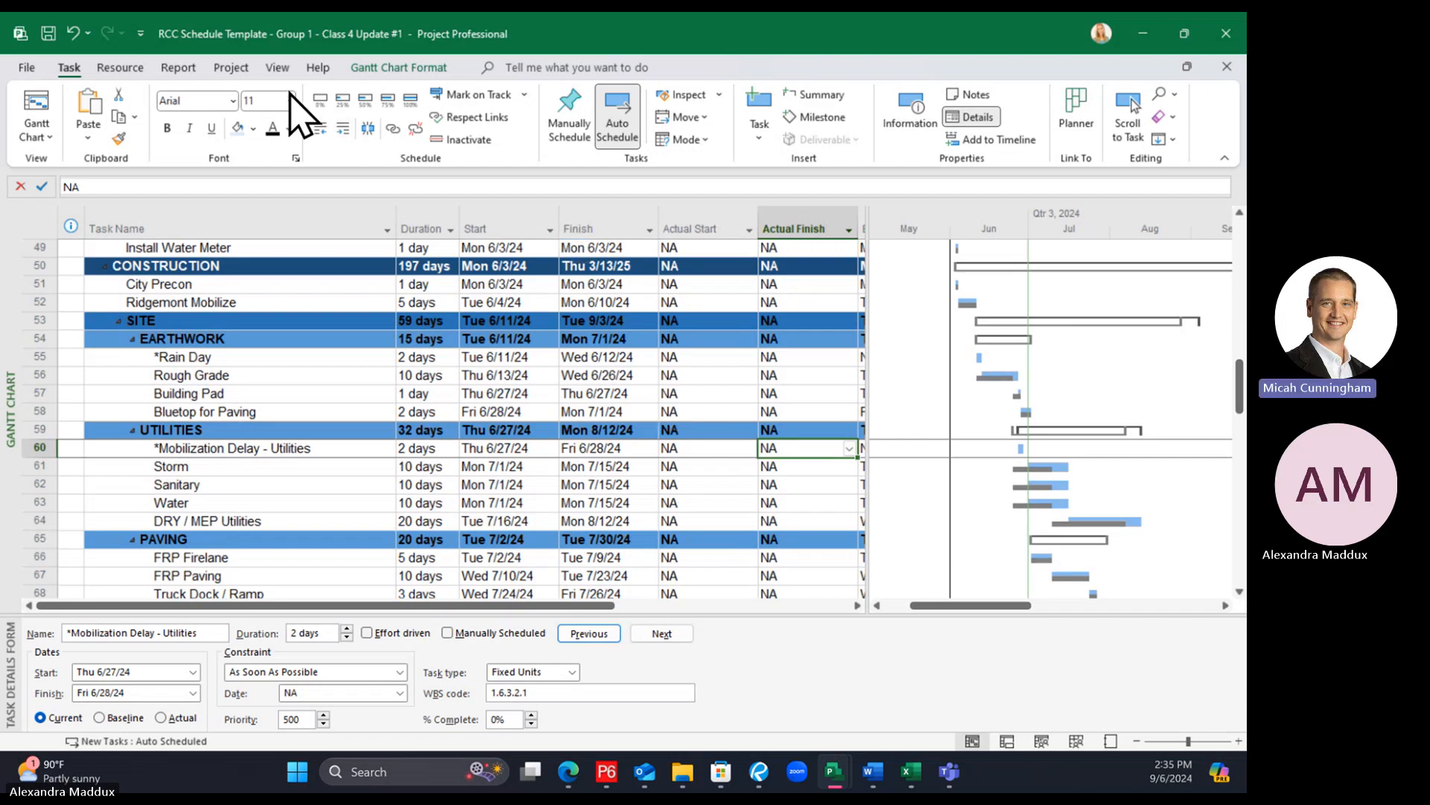
# Update work as complete through Mon 7/1/2024 for the entire project, using the 0% - 100% complete option
pyautogui.click(230, 69)
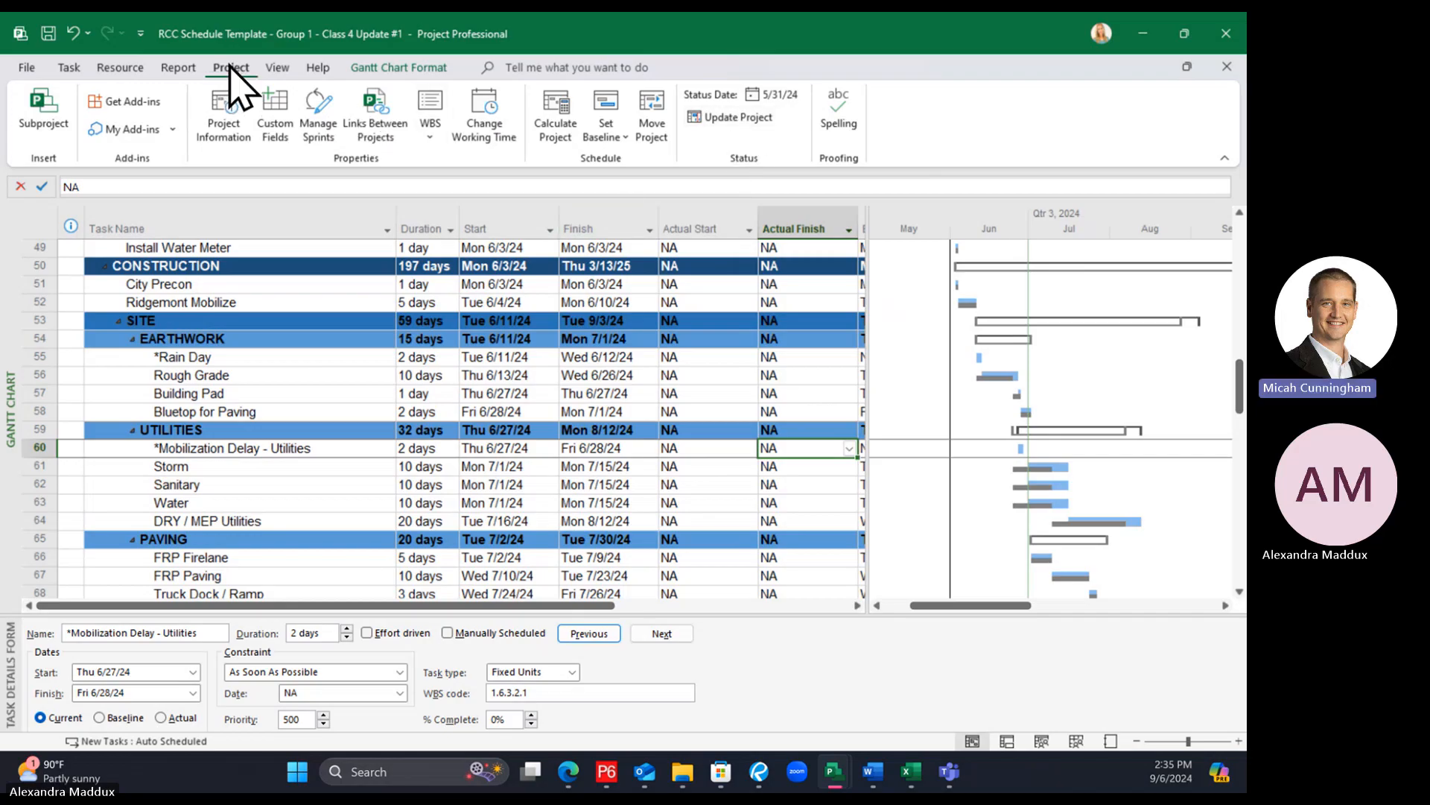
pyautogui.click(720, 117)
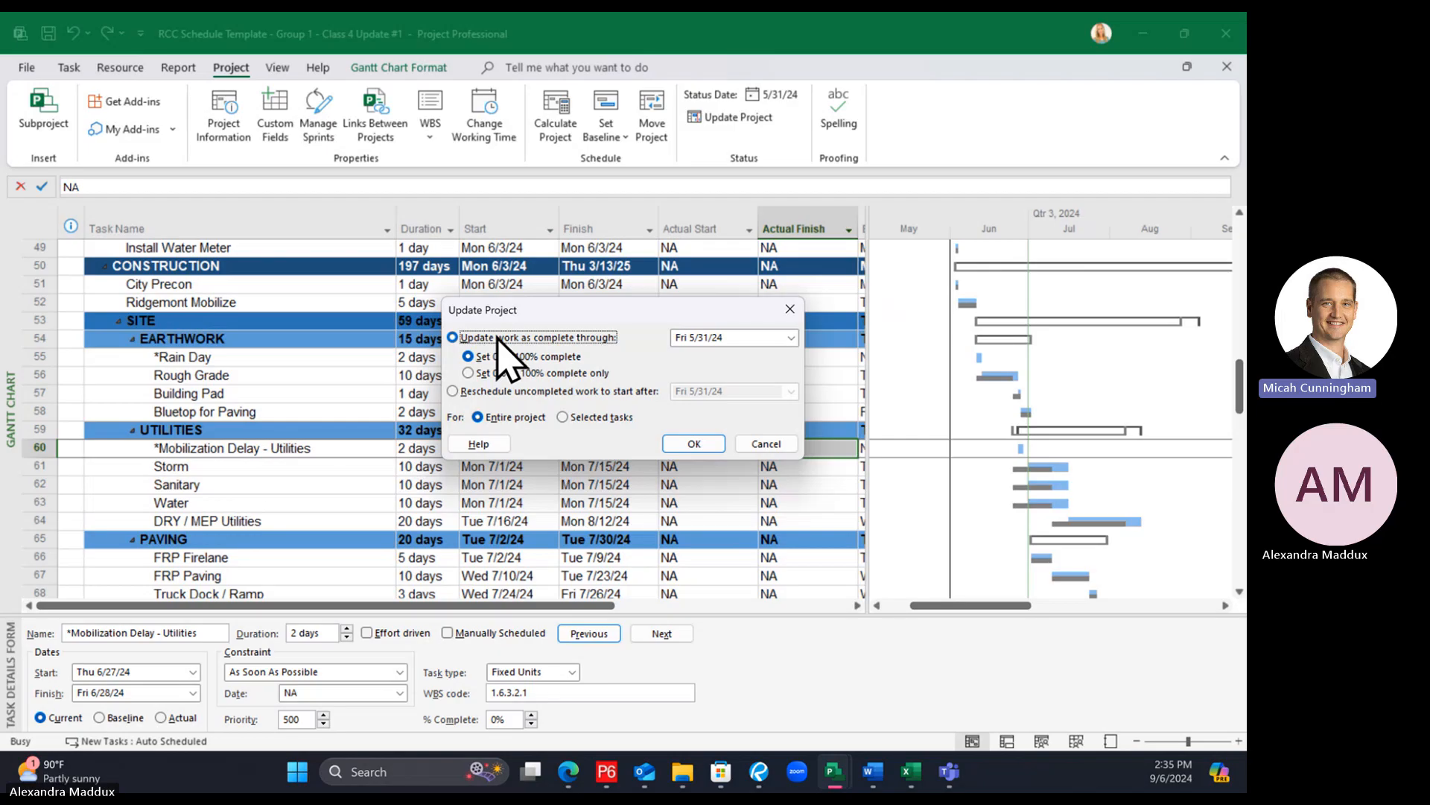
pyautogui.click(790, 339)
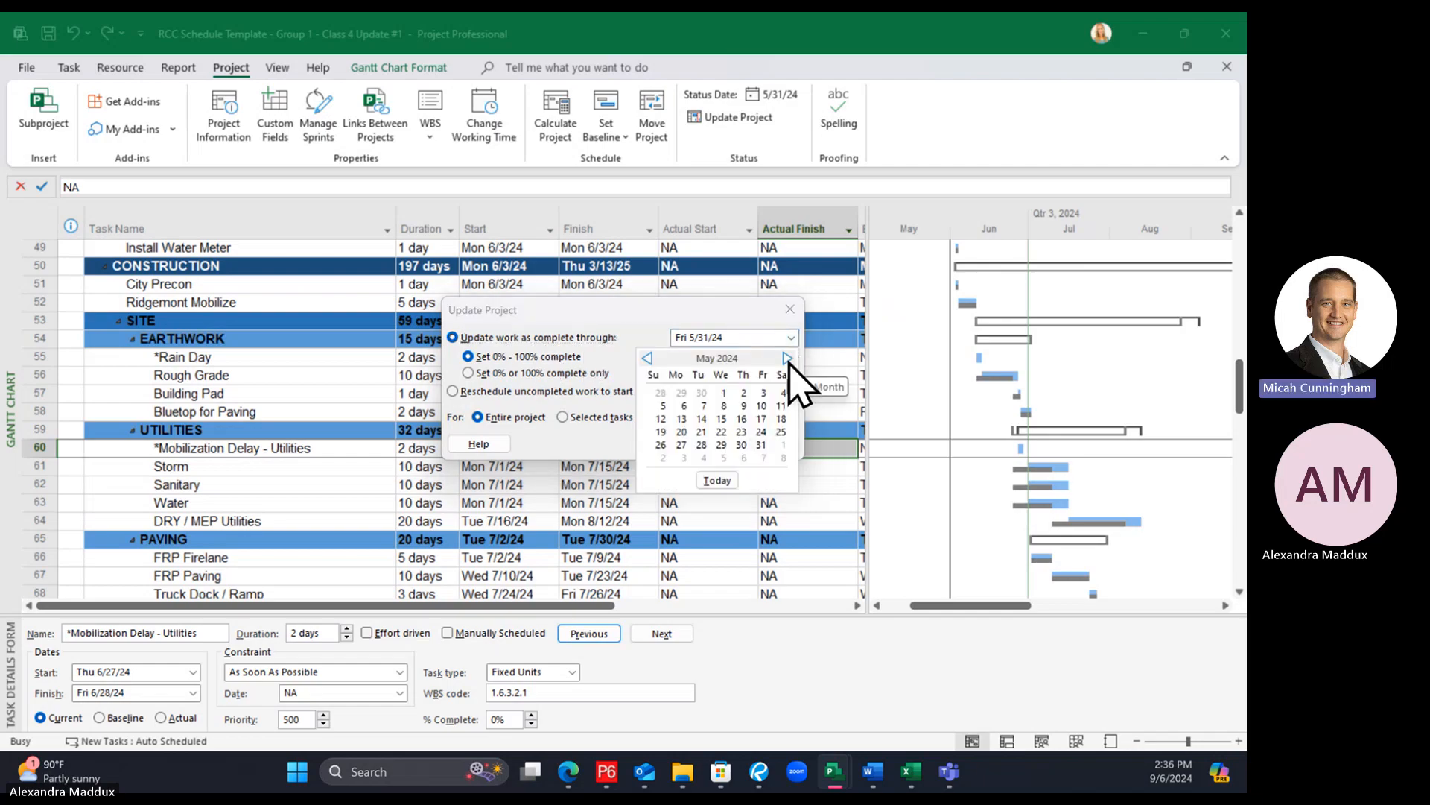
pyautogui.click(788, 358)
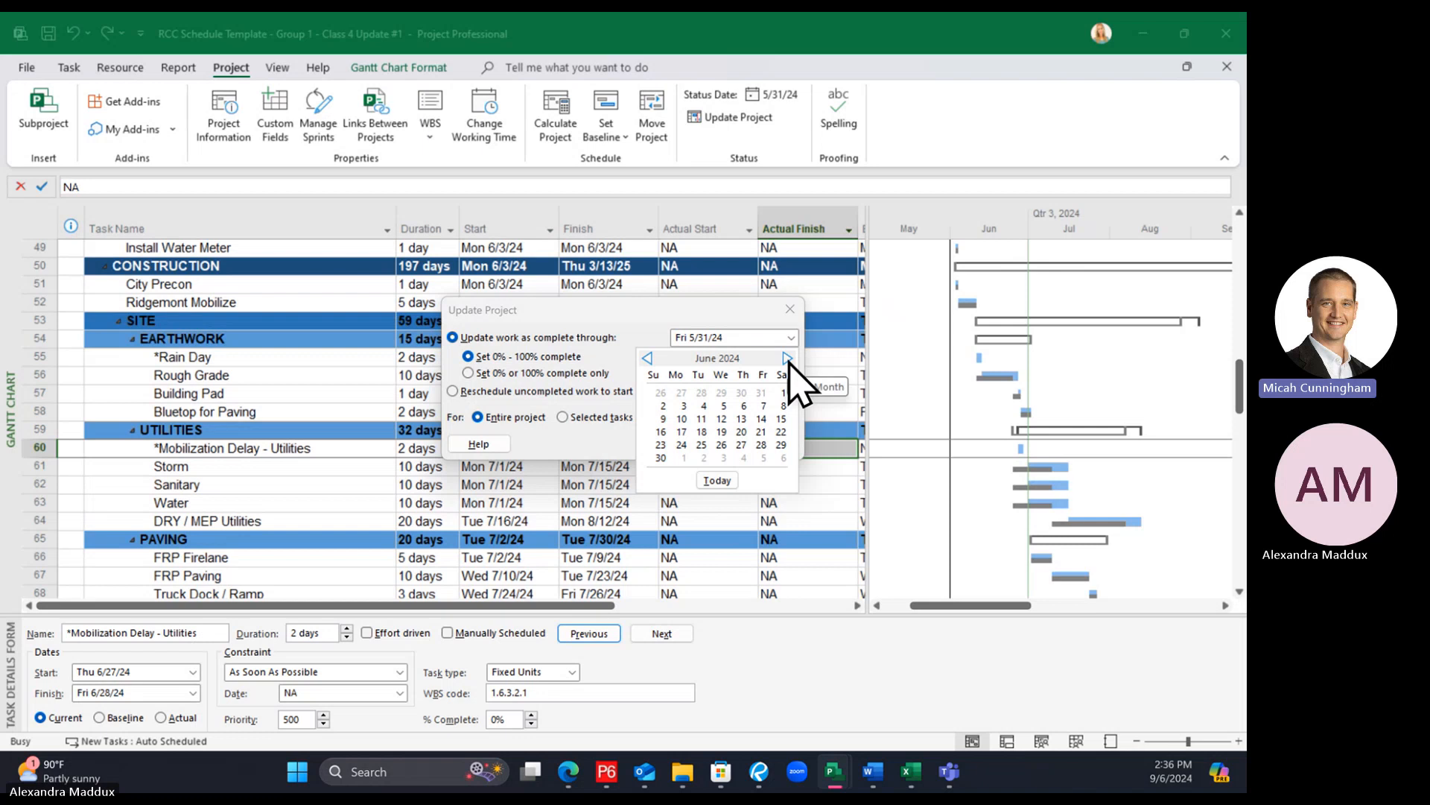
pyautogui.click(788, 358)
pyautogui.click(685, 394)
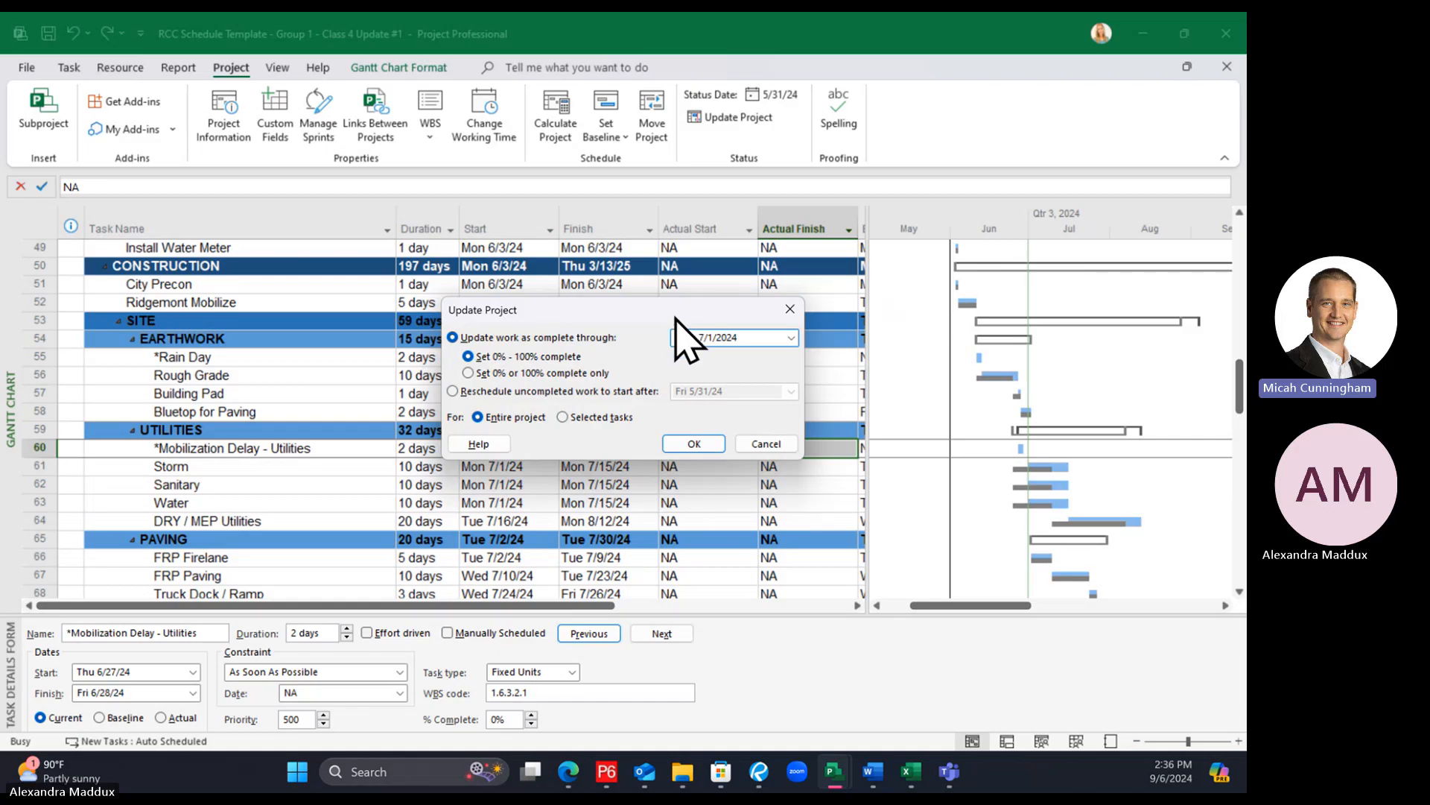
pyautogui.moveTo(674, 308); pyautogui.dragTo(723, 588)
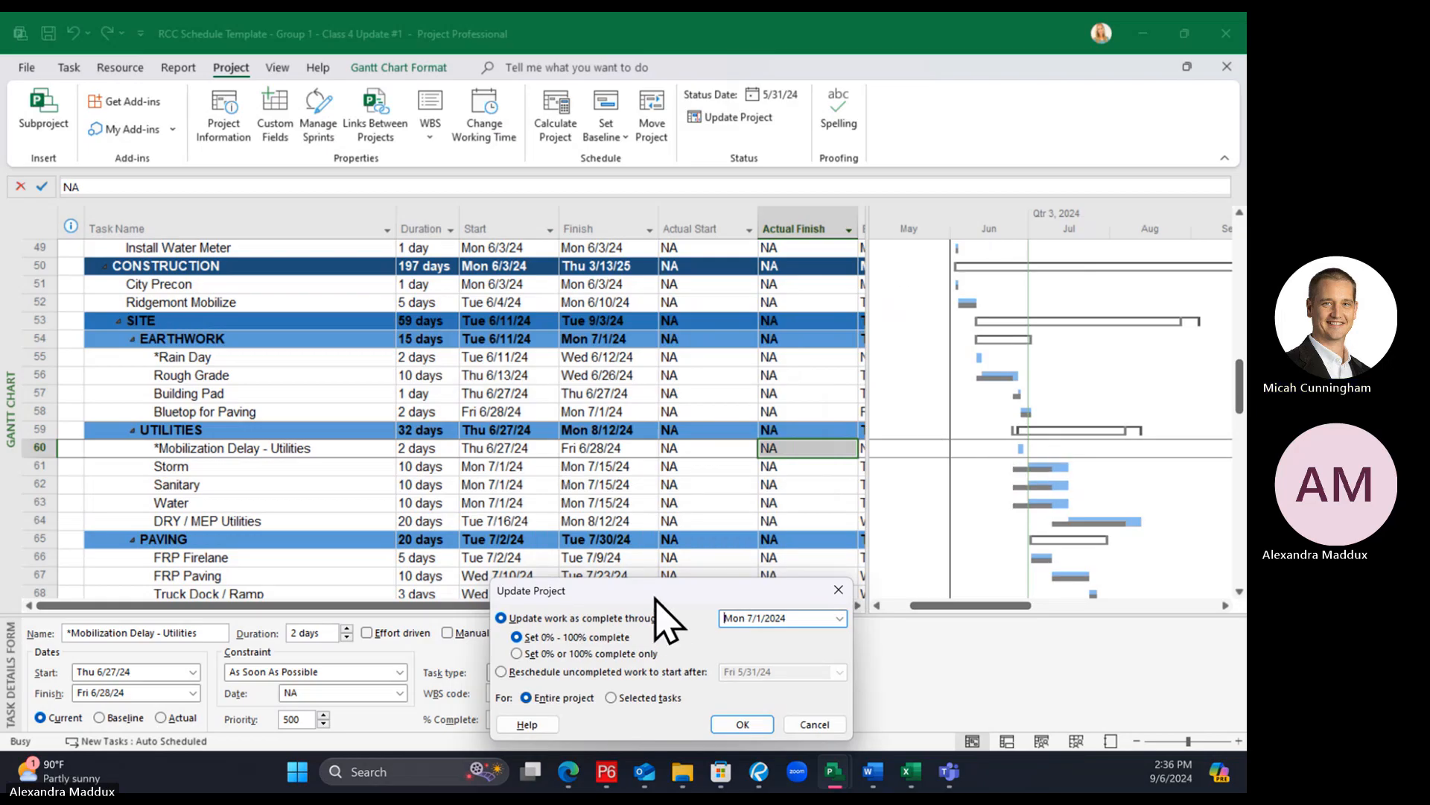
pyautogui.moveTo(654, 596); pyautogui.dragTo(683, 510)
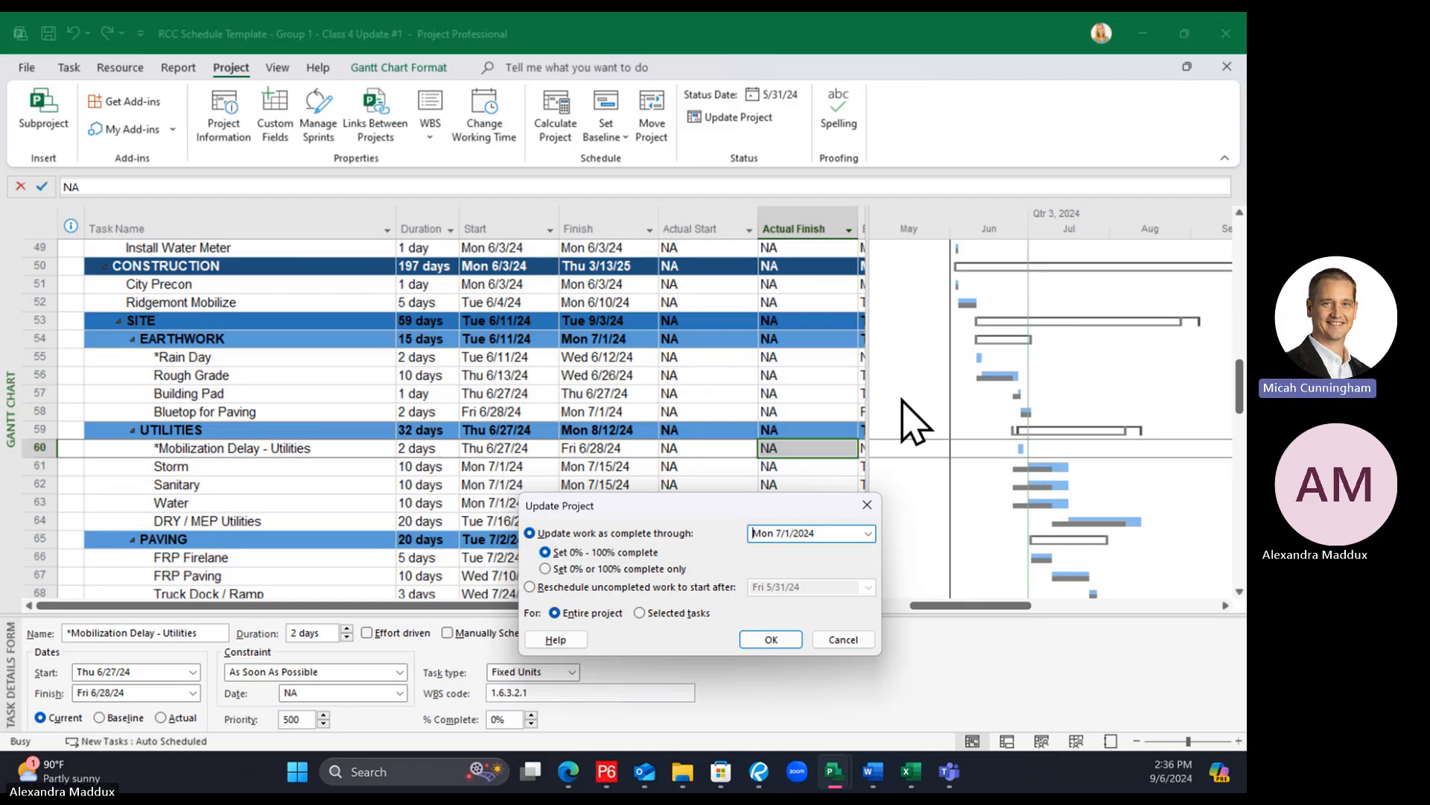
pyautogui.click(767, 640)
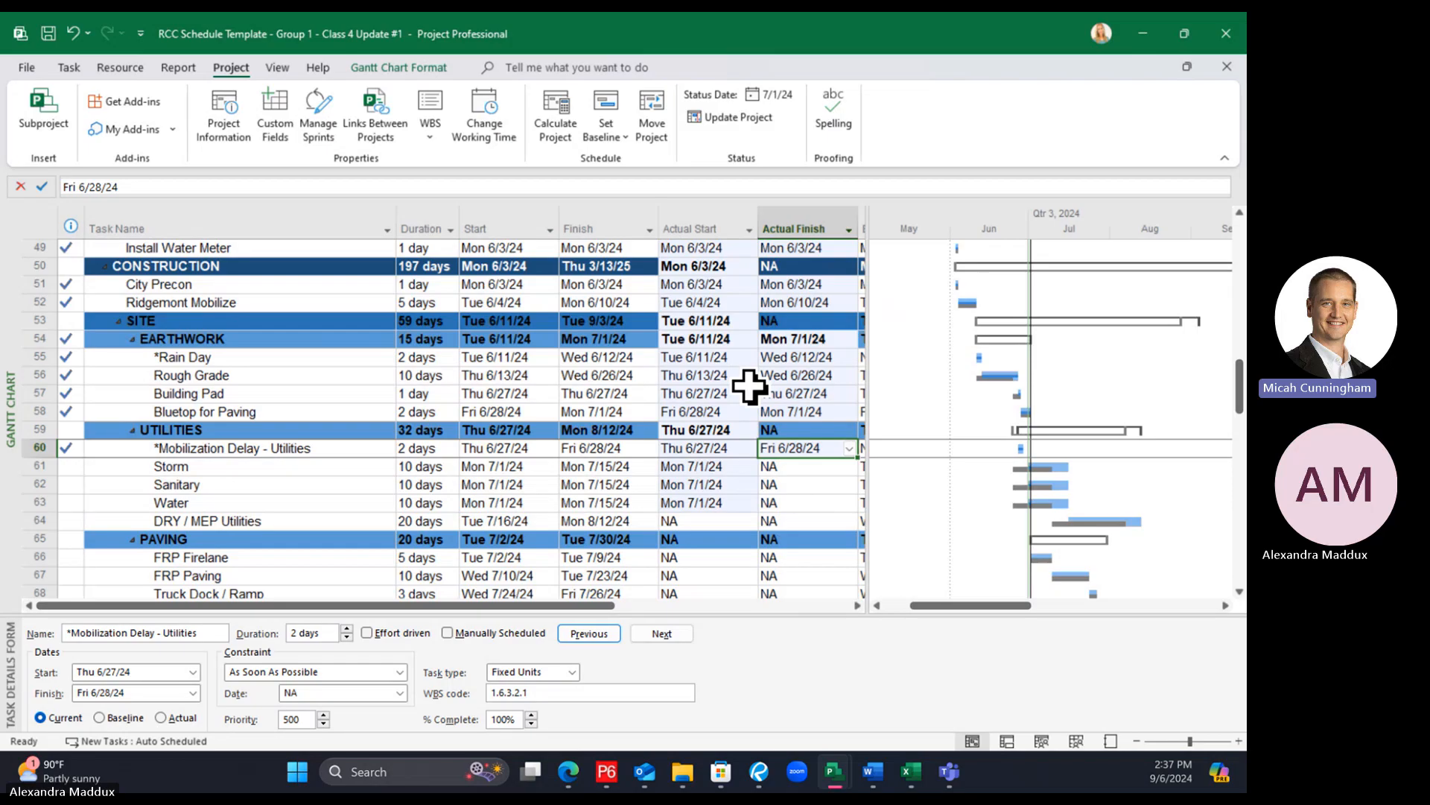
# Undo the project progress update
pyautogui.click(808, 358)
pyautogui.click(697, 321)
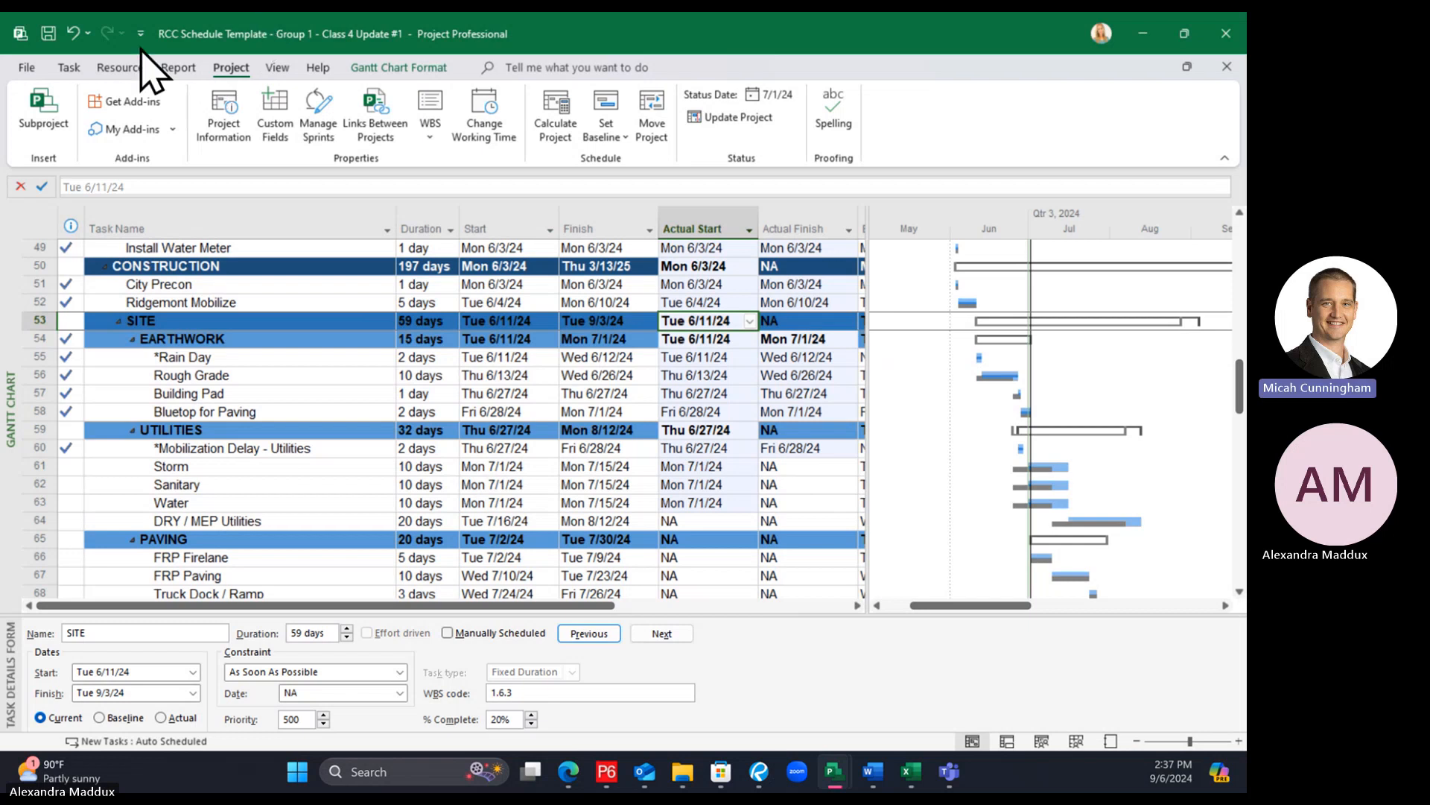
pyautogui.click(73, 33)
pyautogui.click(596, 430)
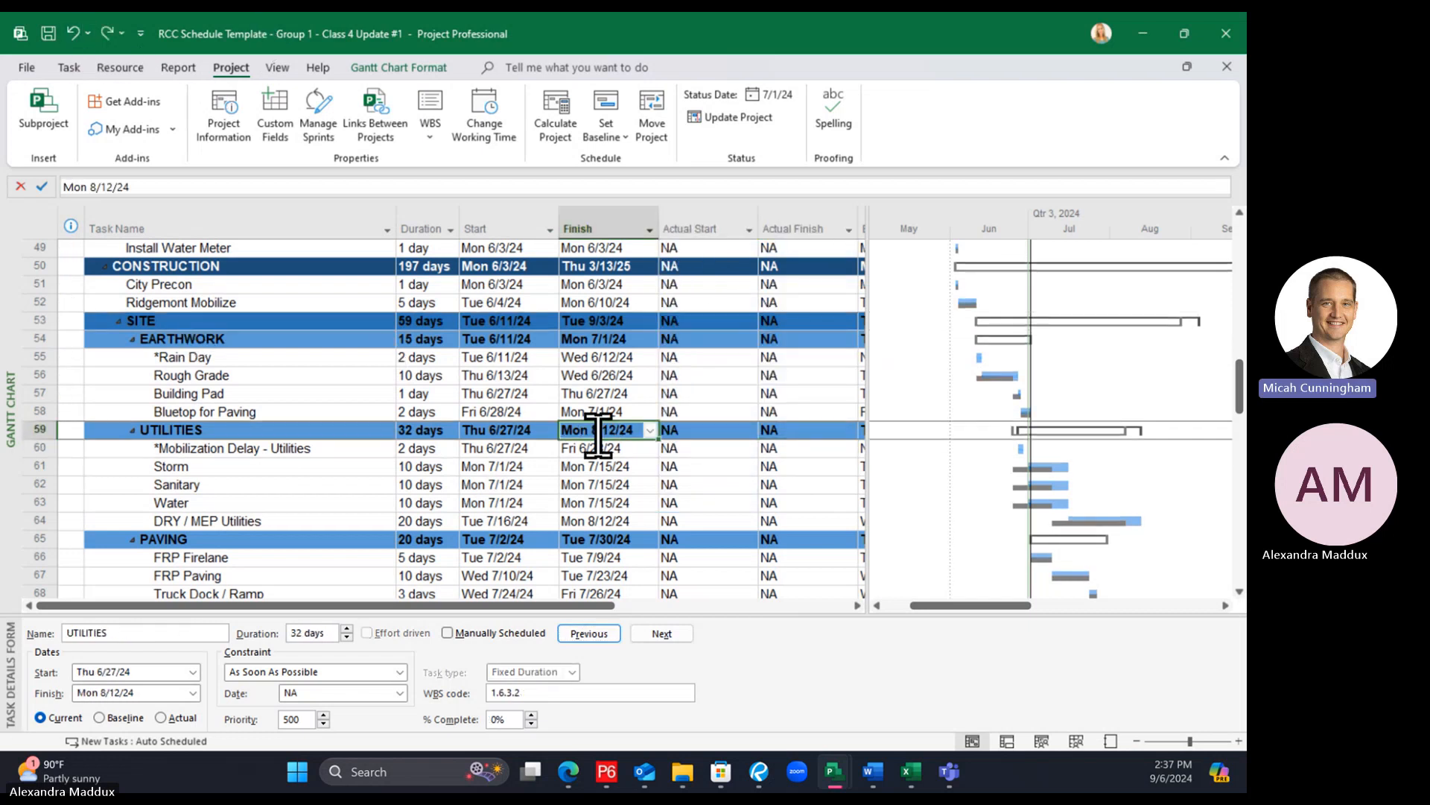
# Reapply the project update for the entire project, marking work as complete through 7/1/24 with 0% - 100% complete
pyautogui.click(326, 322)
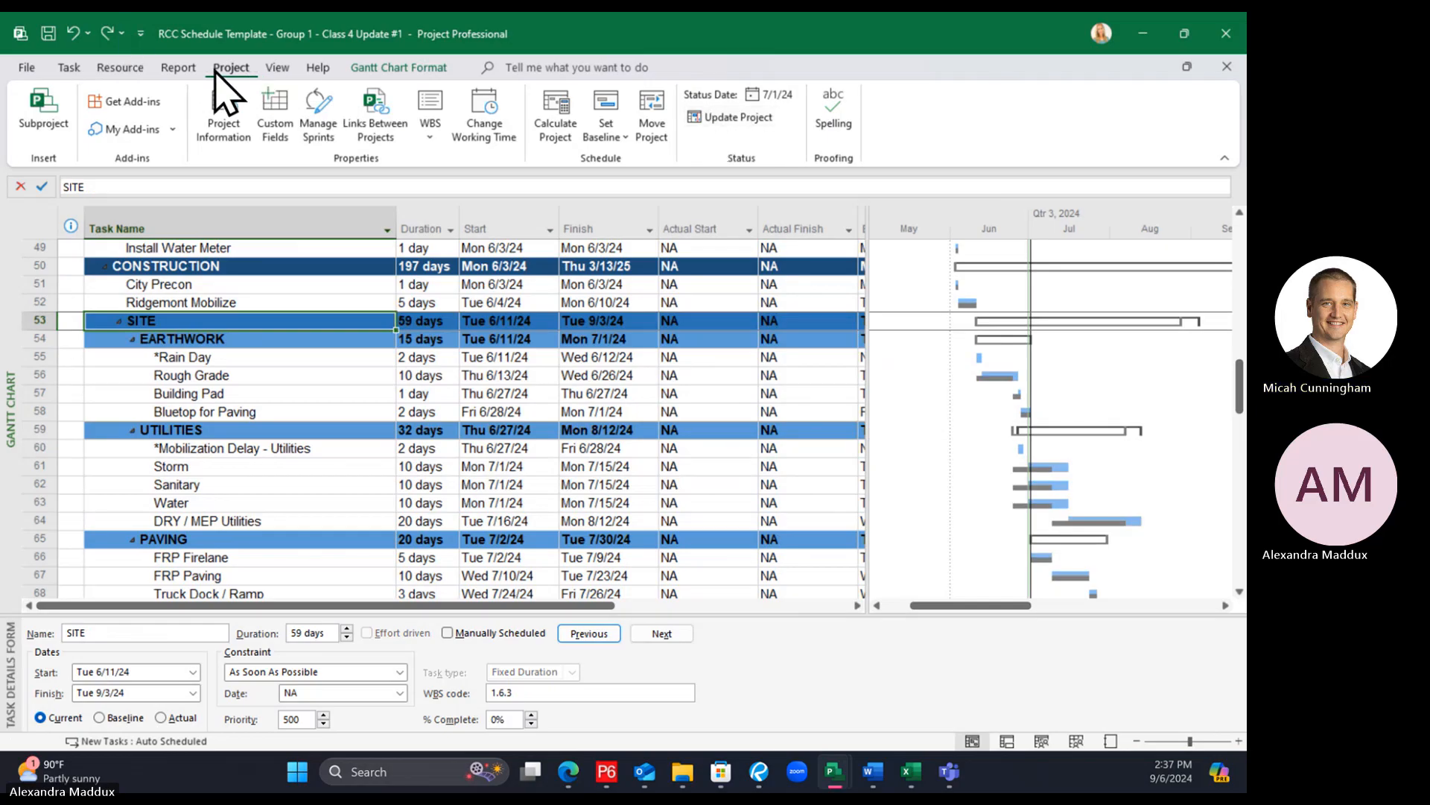
pyautogui.click(734, 119)
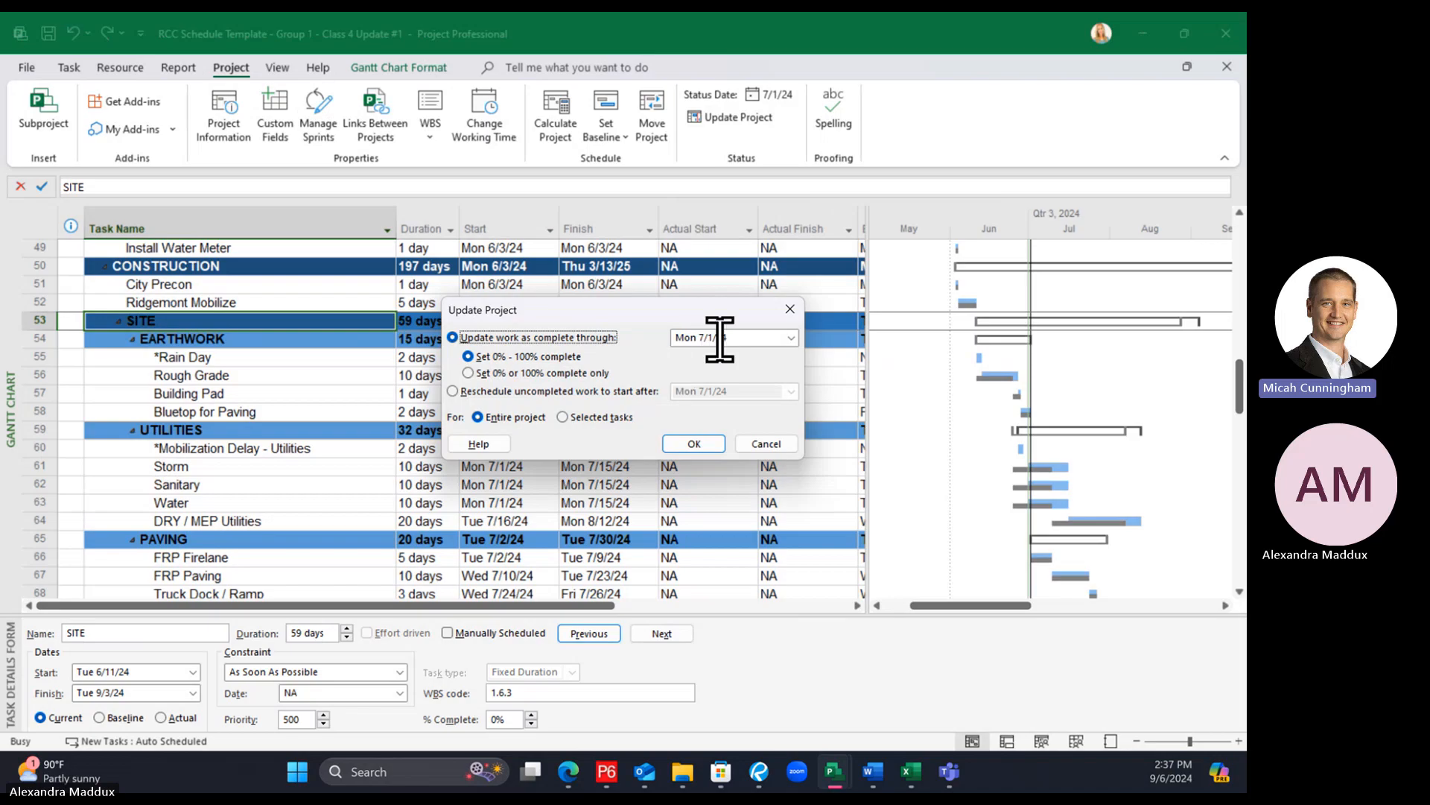
pyautogui.click(692, 446)
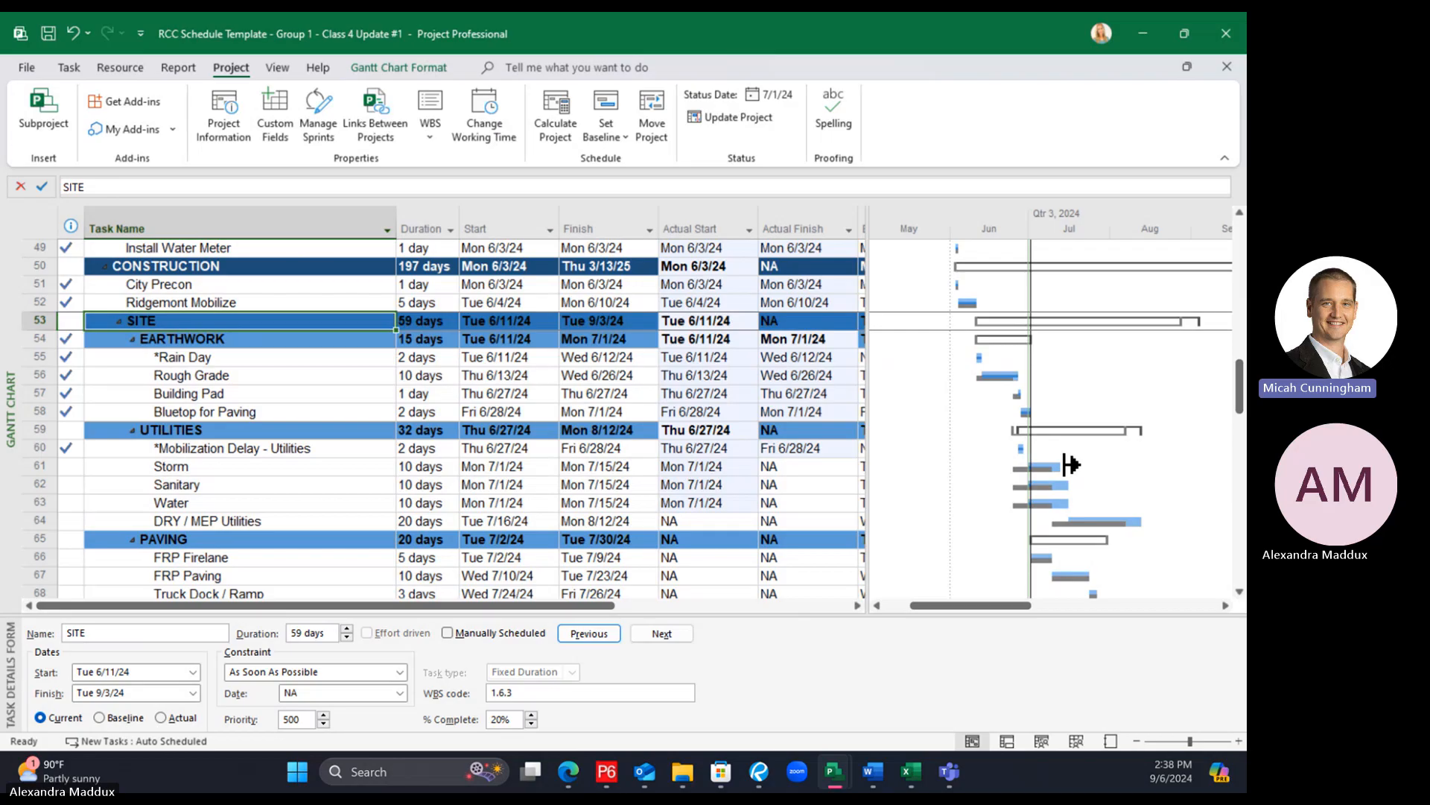
# Check the status date, the Utilities tasks' actual dates, and the Building section's progress against the status date line
pyautogui.click(634, 430)
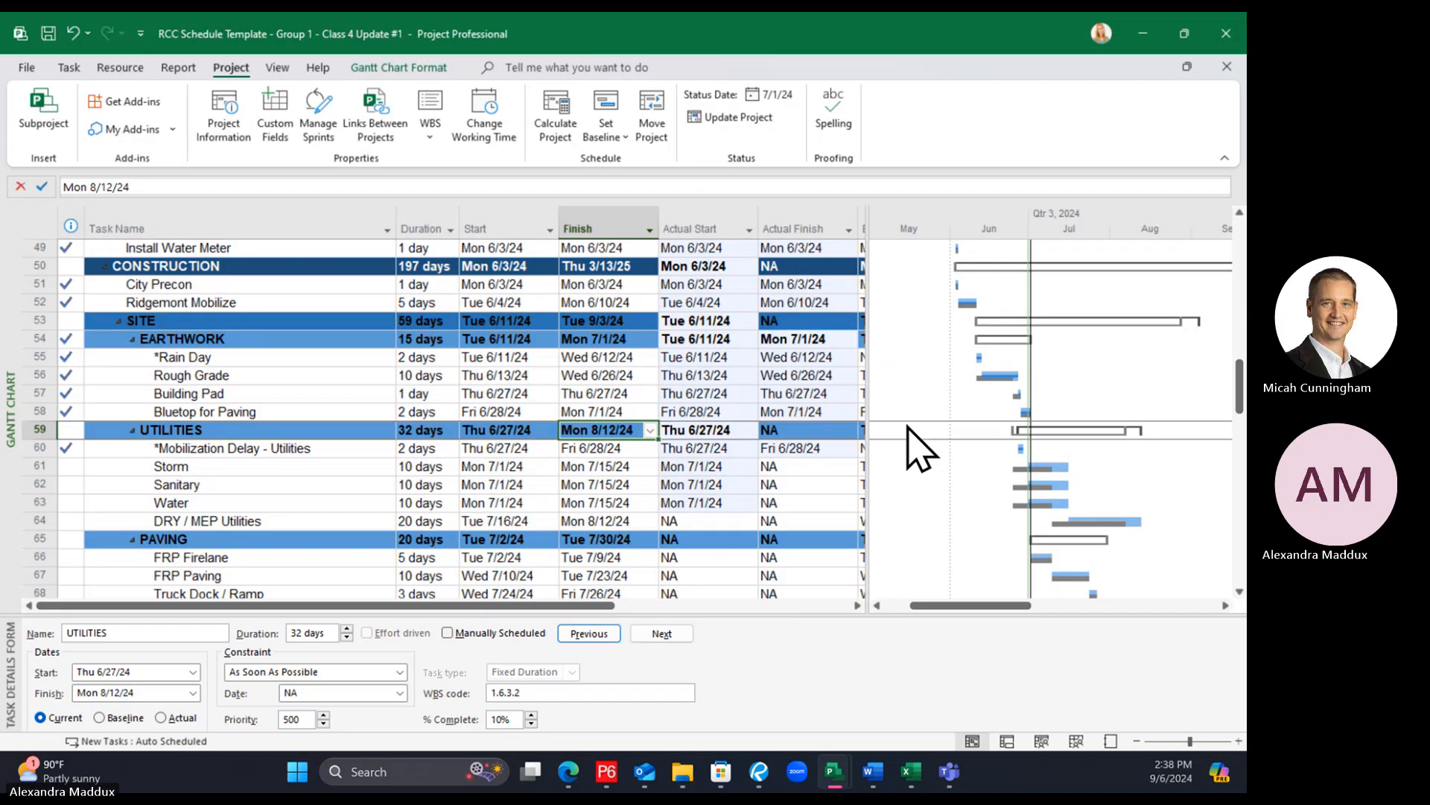
pyautogui.click(775, 95)
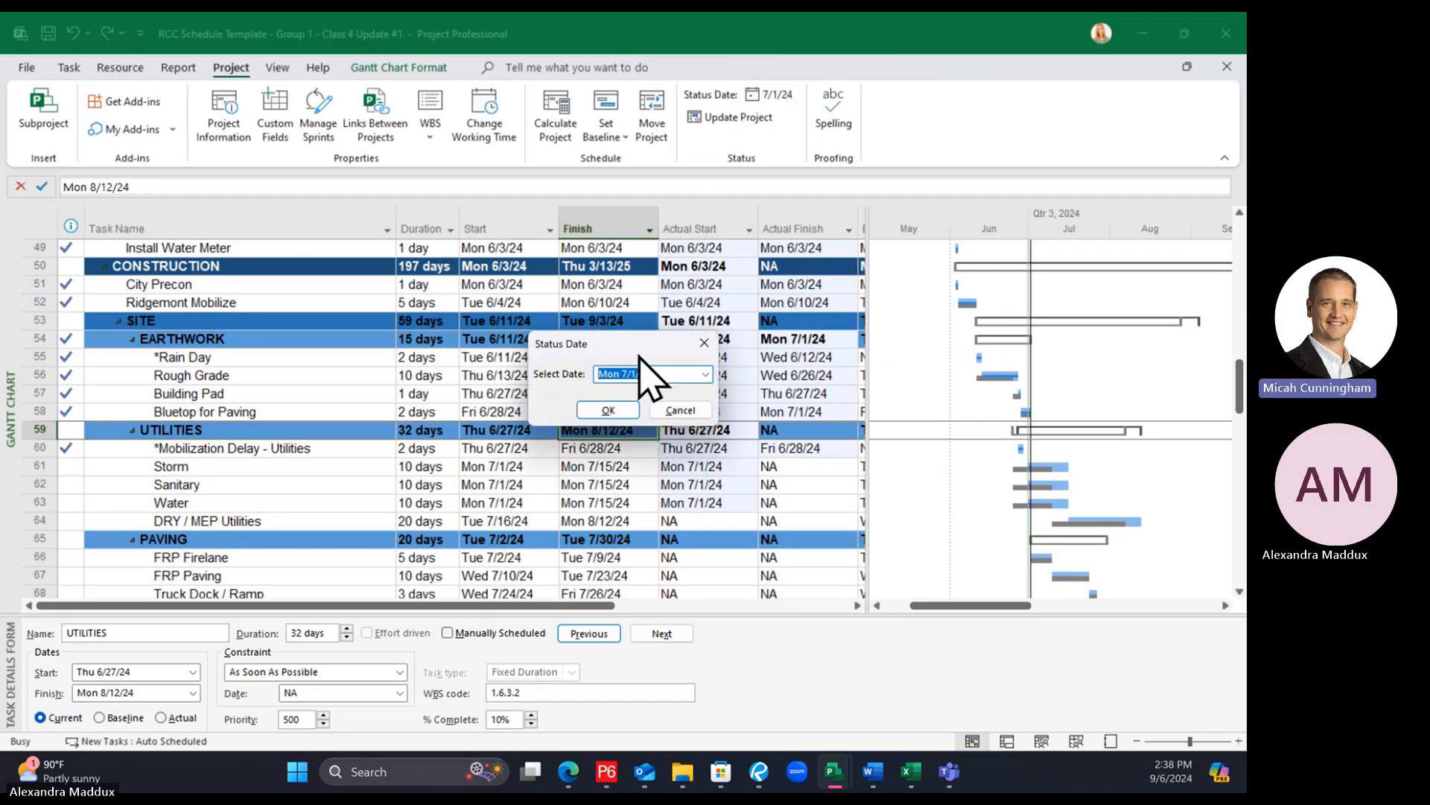
pyautogui.click(697, 408)
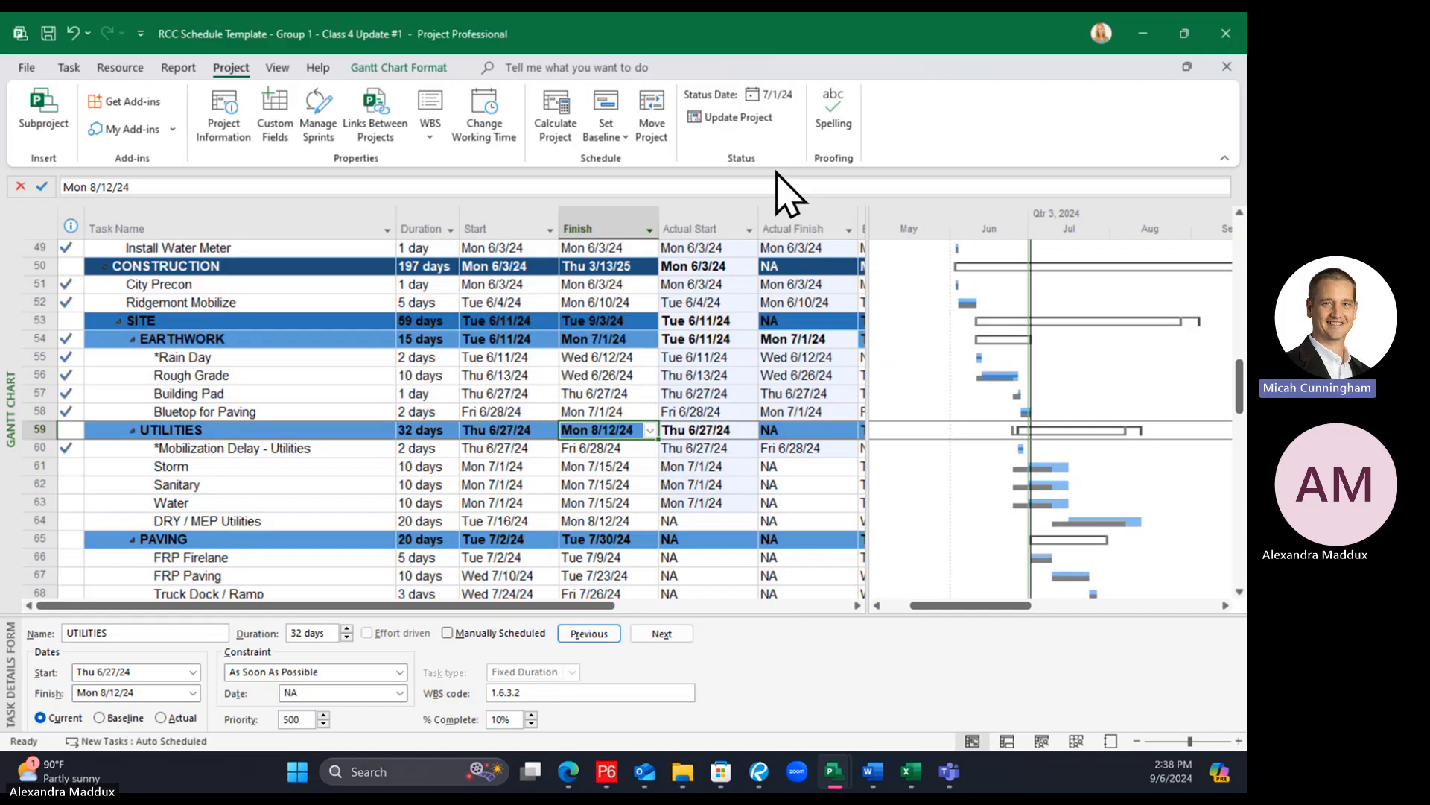
pyautogui.click(833, 445)
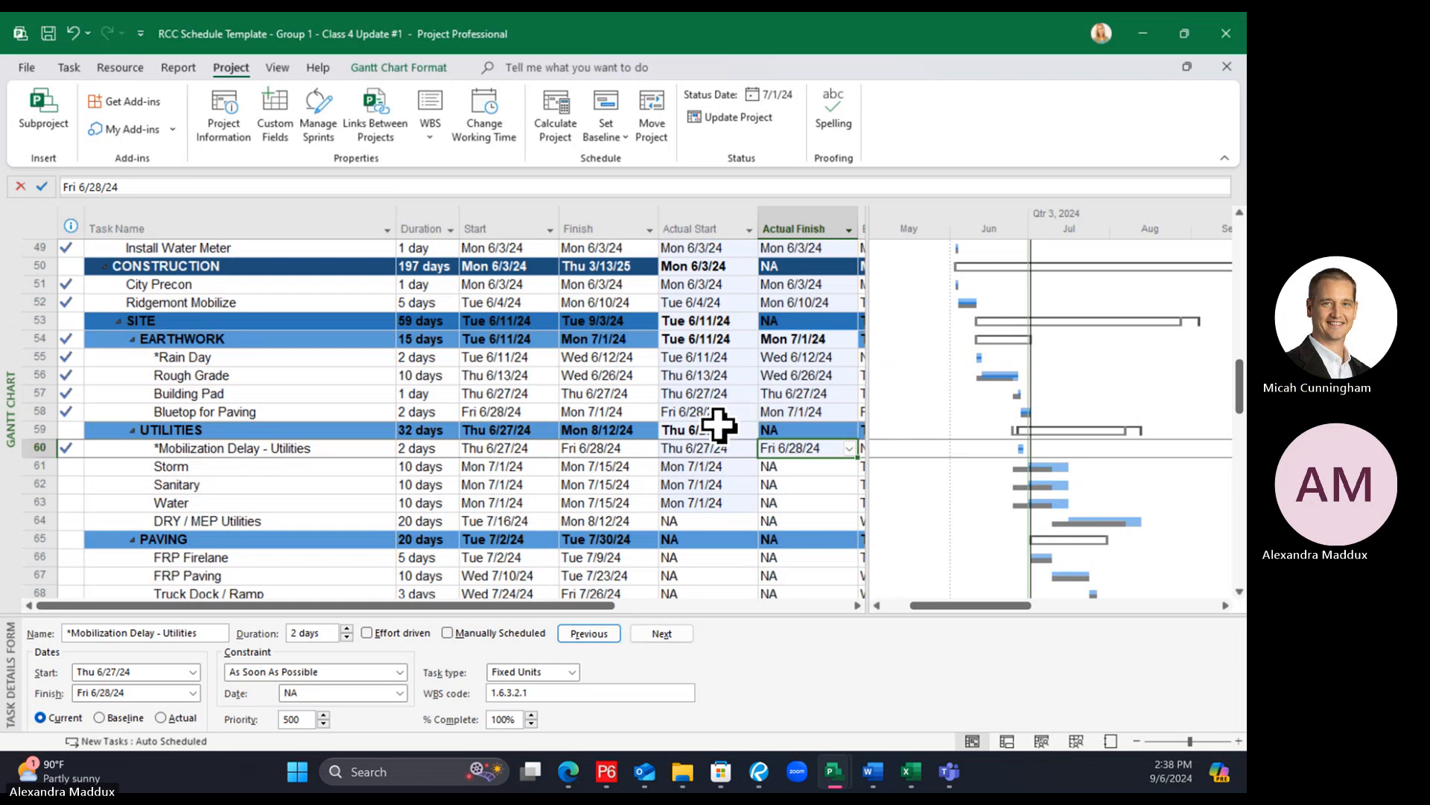
pyautogui.scroll(-3, 791, 400)
pyautogui.scroll(-5, 791, 400)
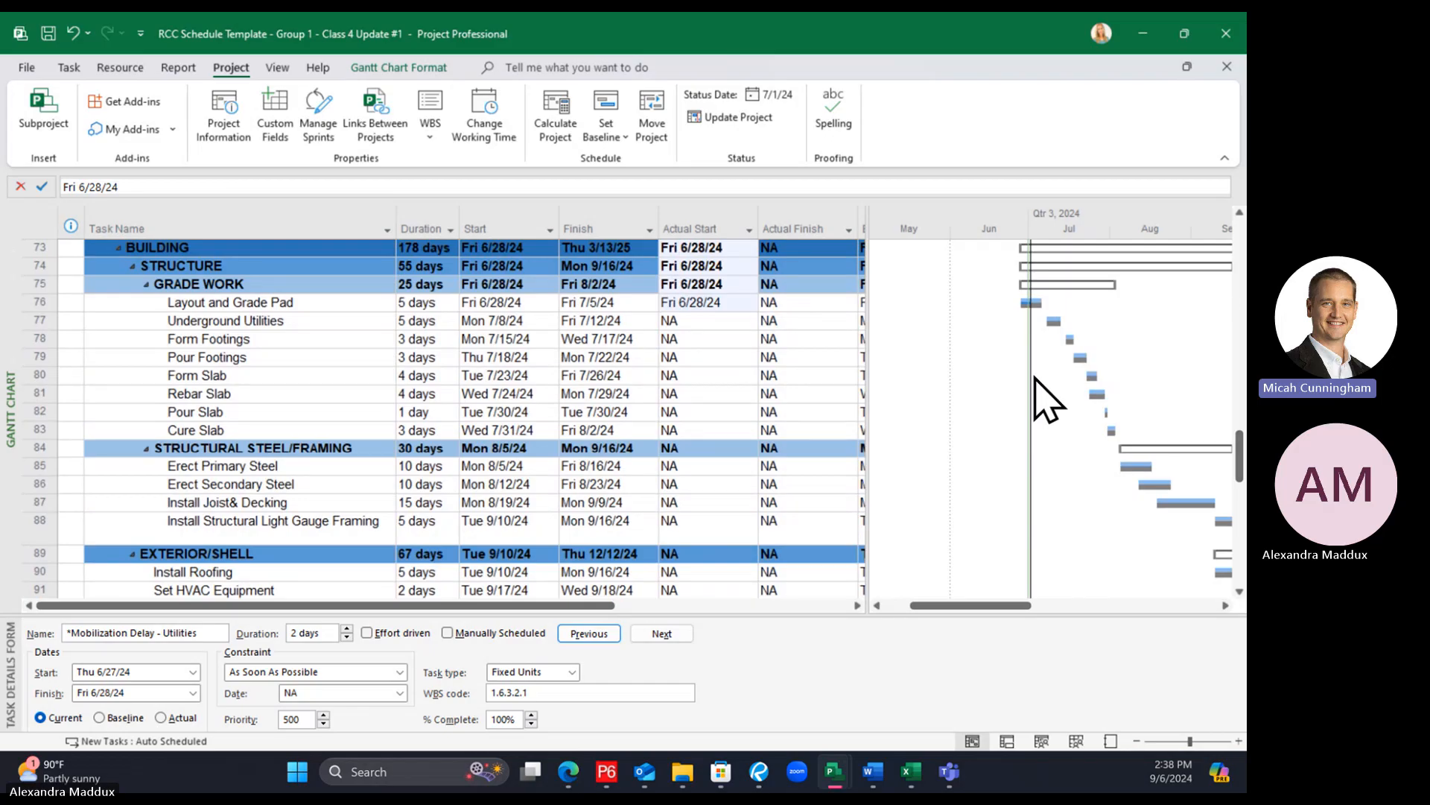
pyautogui.scroll(2, 1058, 447)
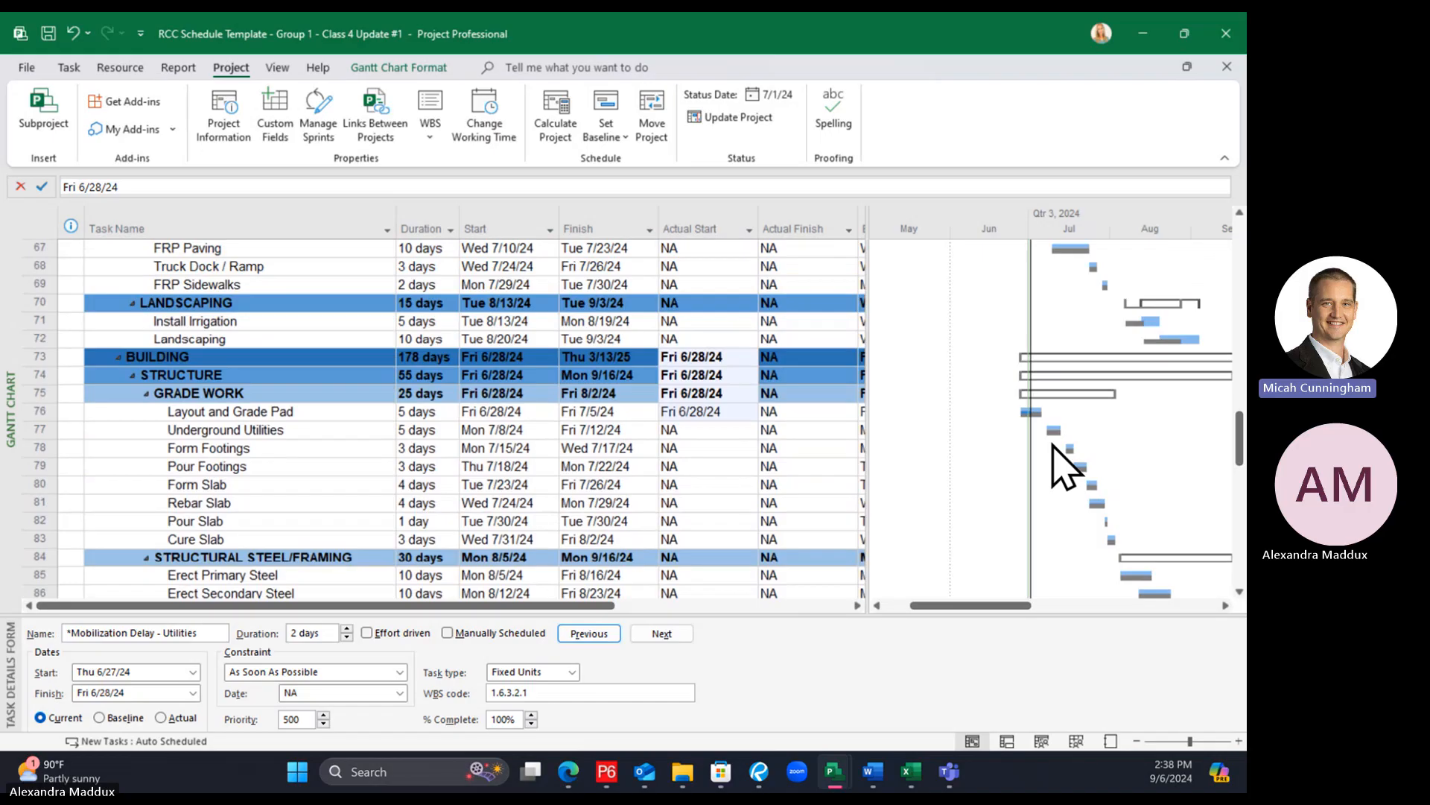
# Compare the Tracking and Contract Substantial Completion milestone dates, and review the actual dates down to the Site tasks
pyautogui.scroll(20, 1073, 462)
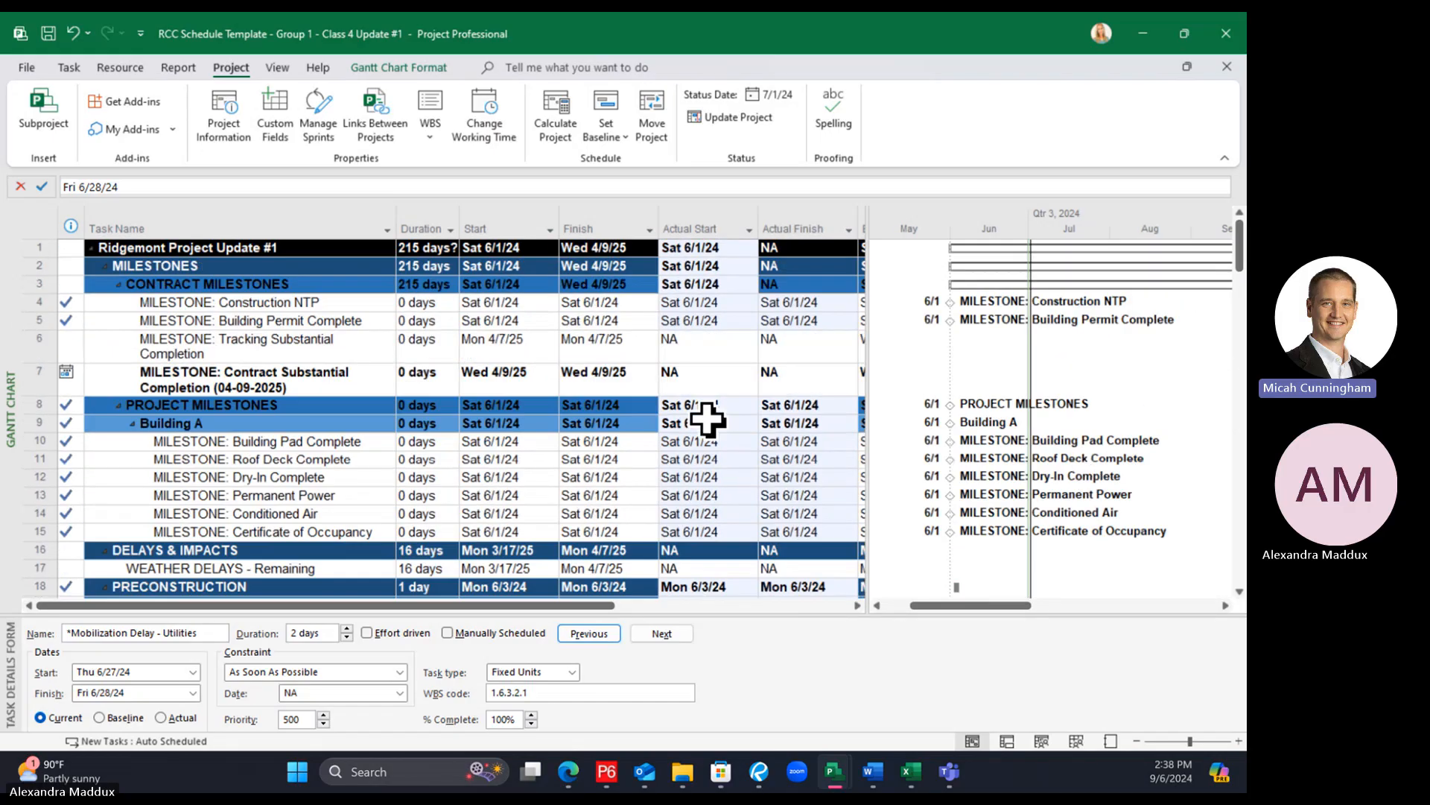
pyautogui.click(493, 381)
pyautogui.click(274, 382)
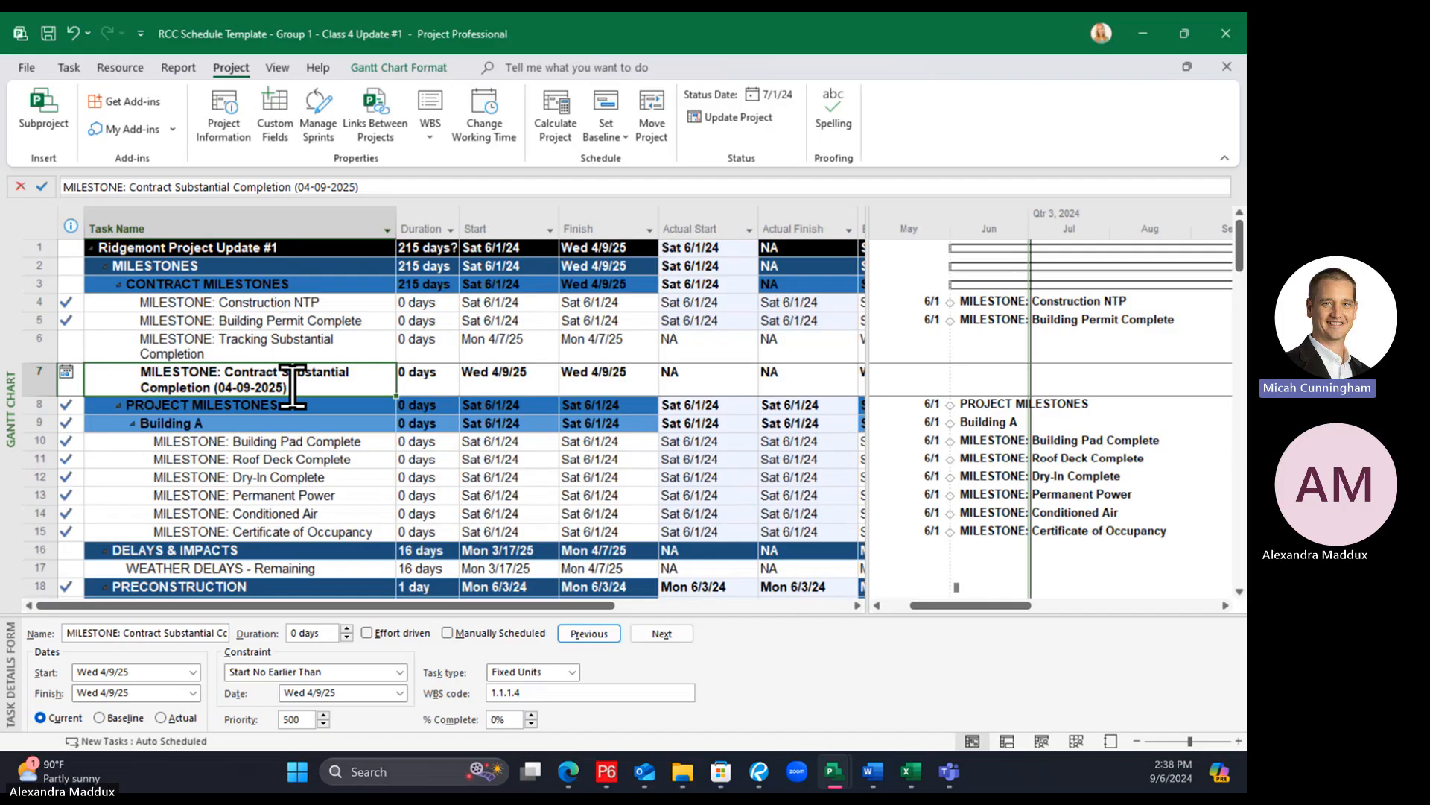
pyautogui.click(613, 351)
pyautogui.click(542, 380)
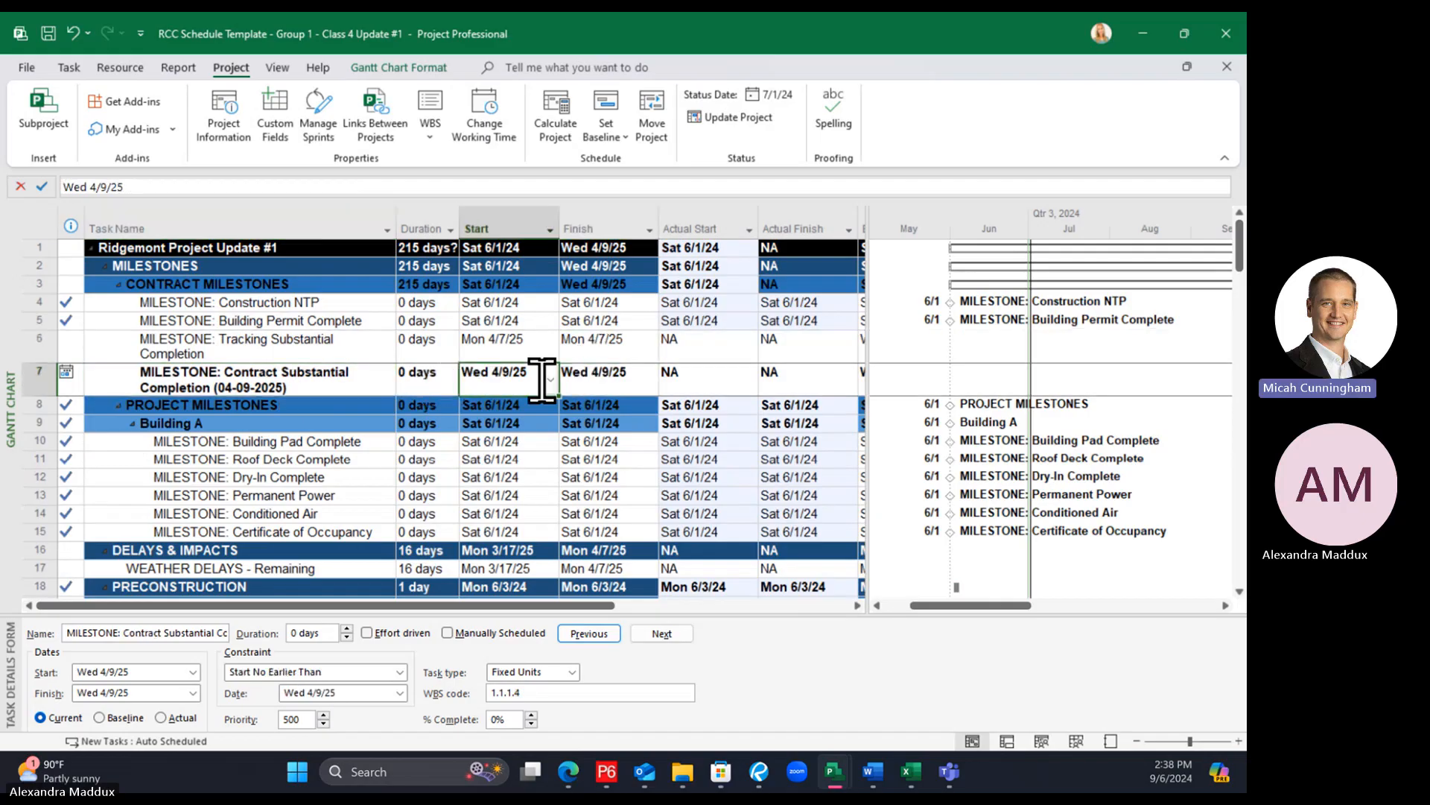
pyautogui.click(262, 375)
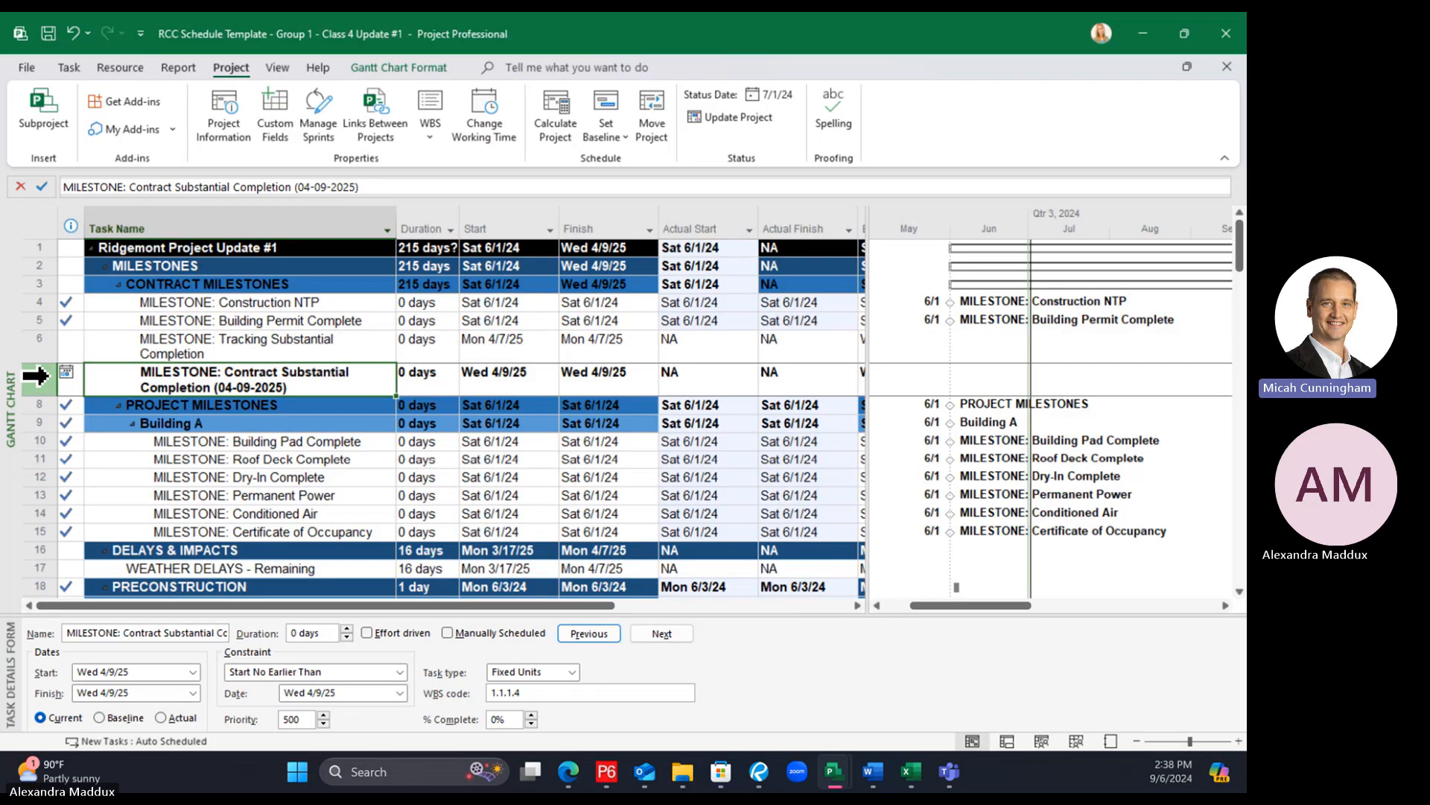
pyautogui.scroll(-6, 358, 463)
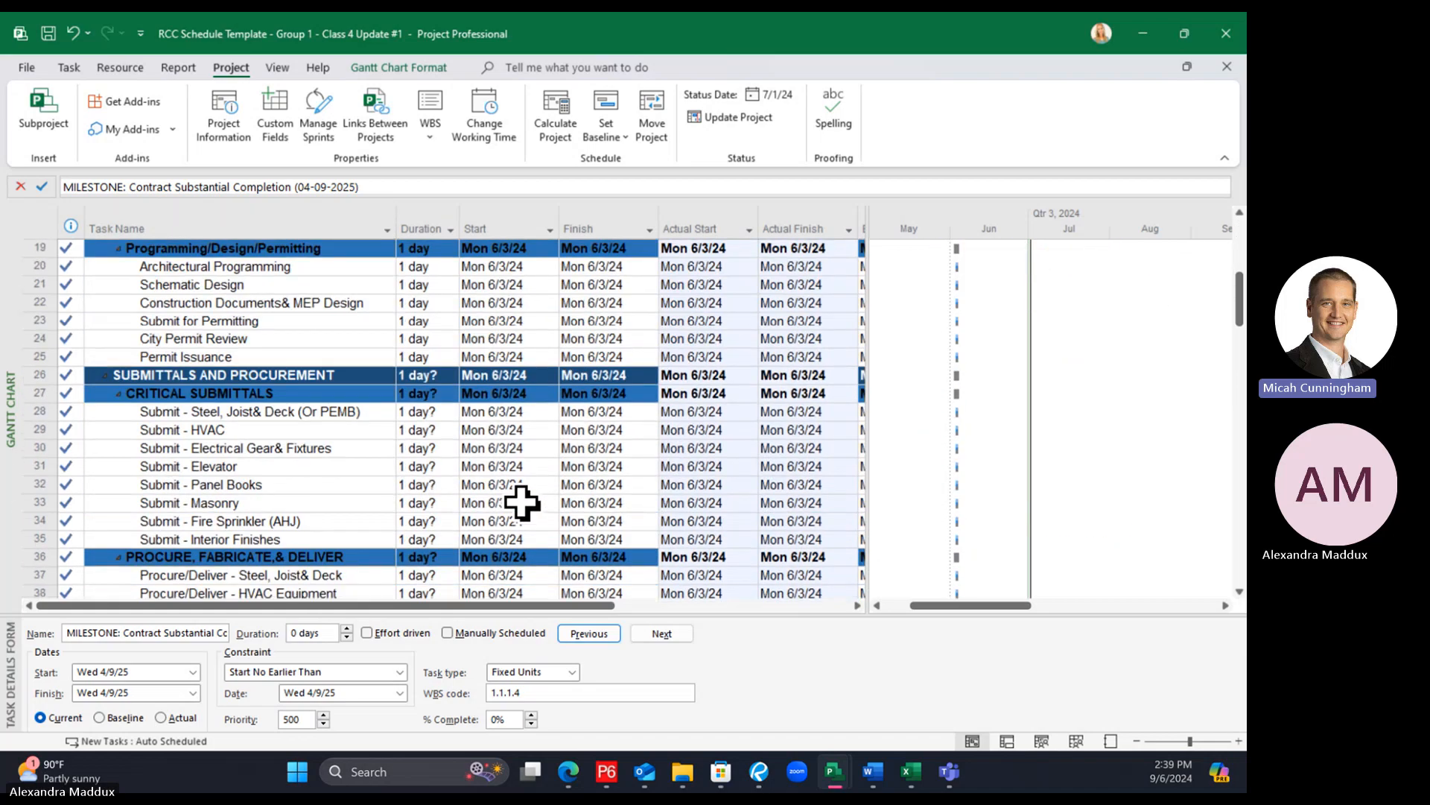
pyautogui.scroll(-11, 522, 502)
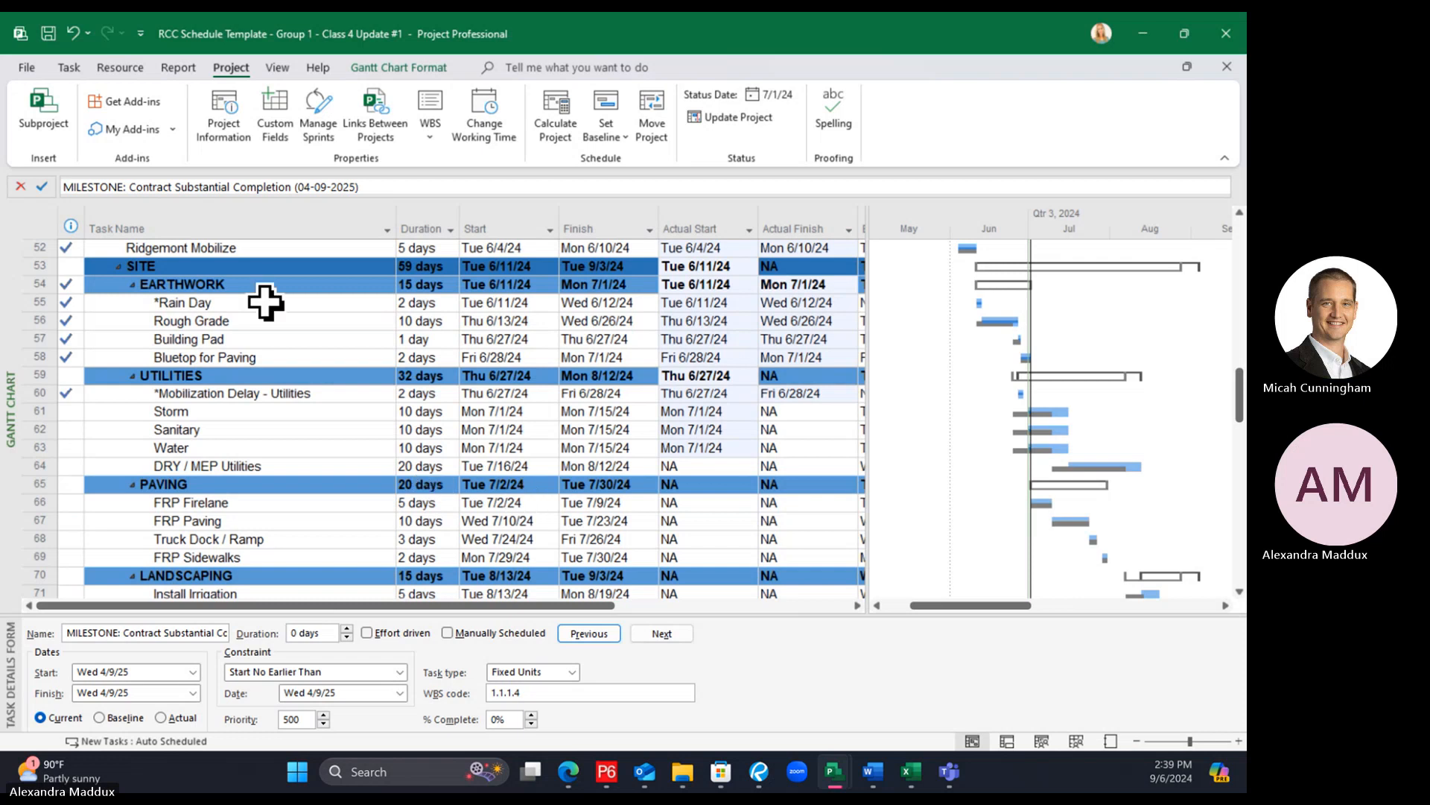
pyautogui.click(265, 287)
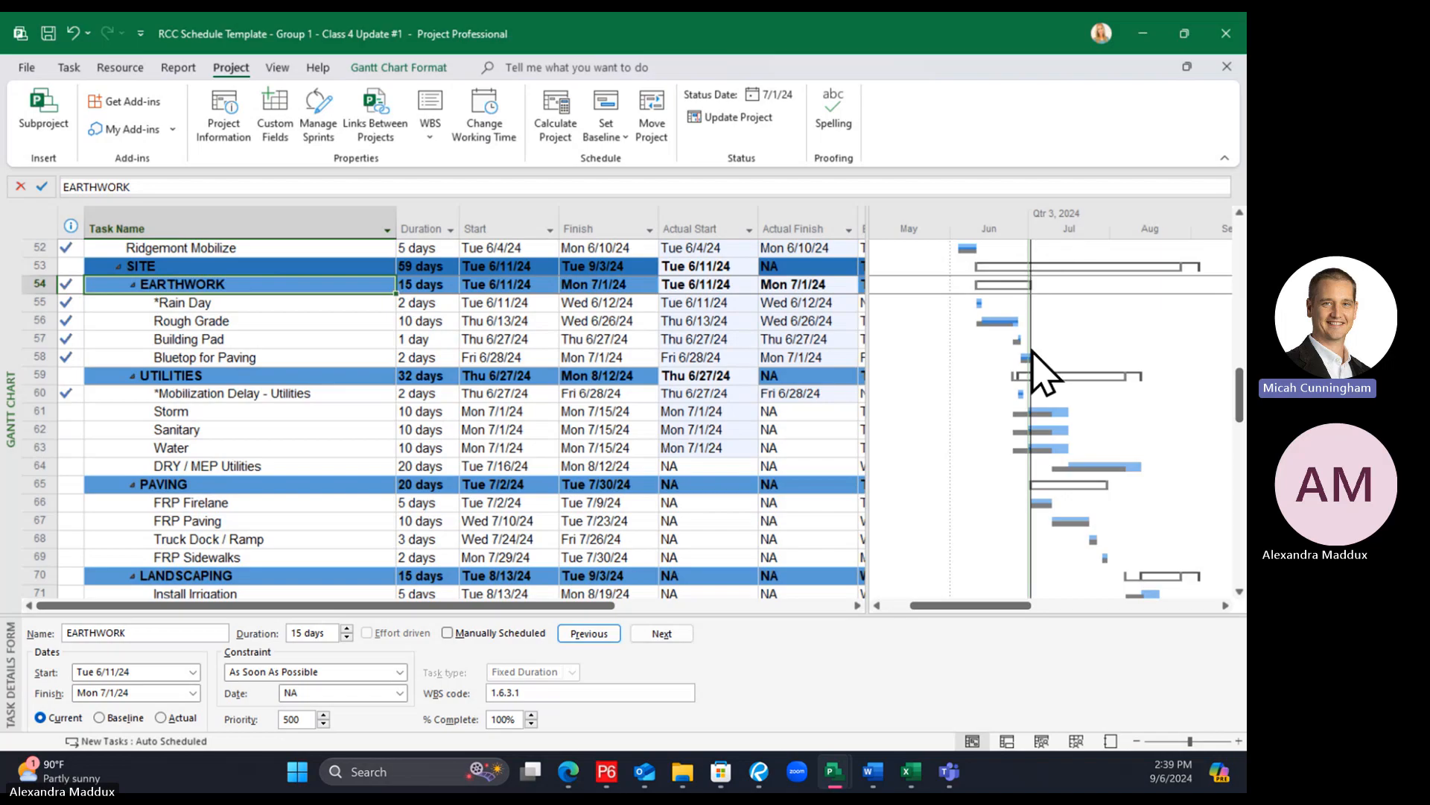
pyautogui.click(1239, 741)
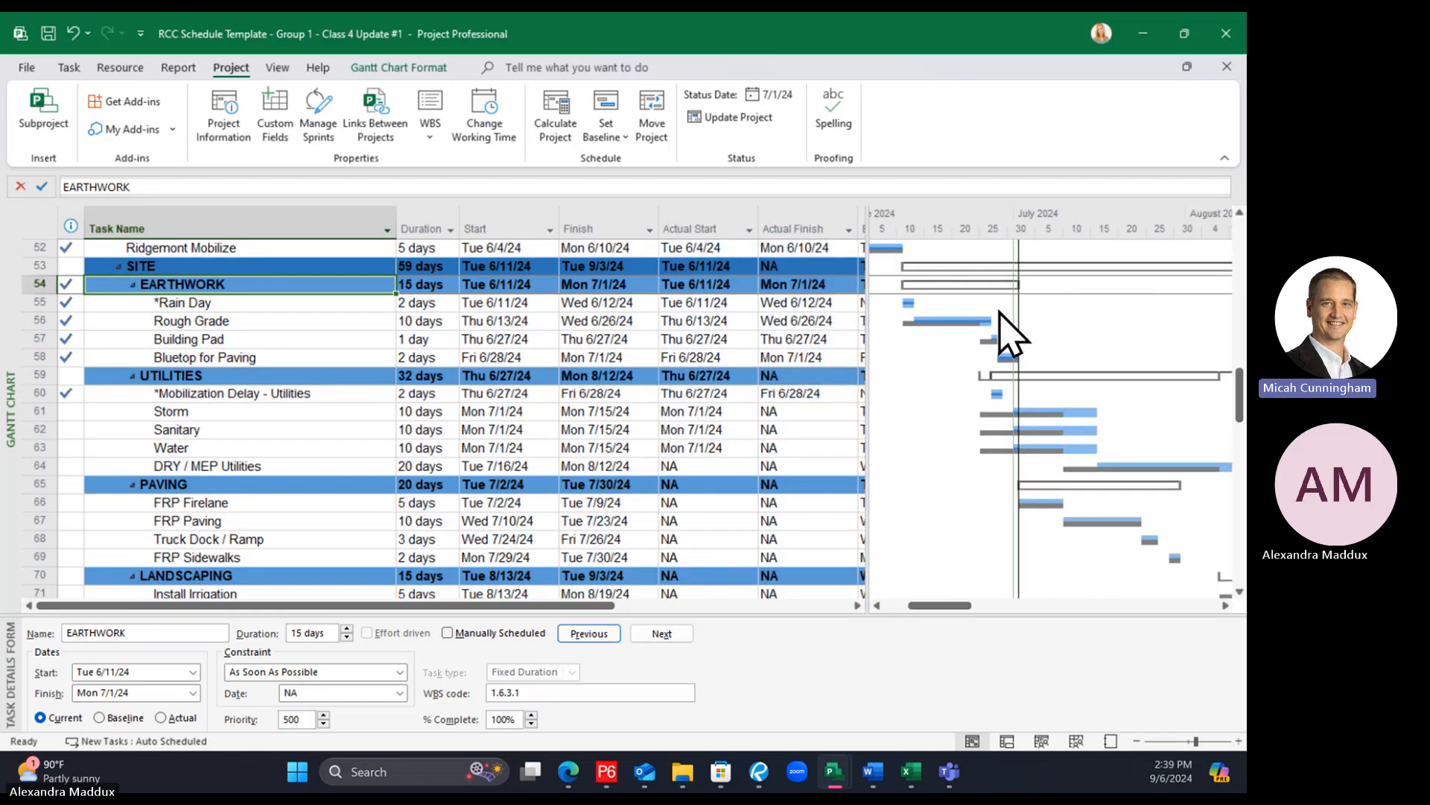
pyautogui.rightClick(1047, 310)
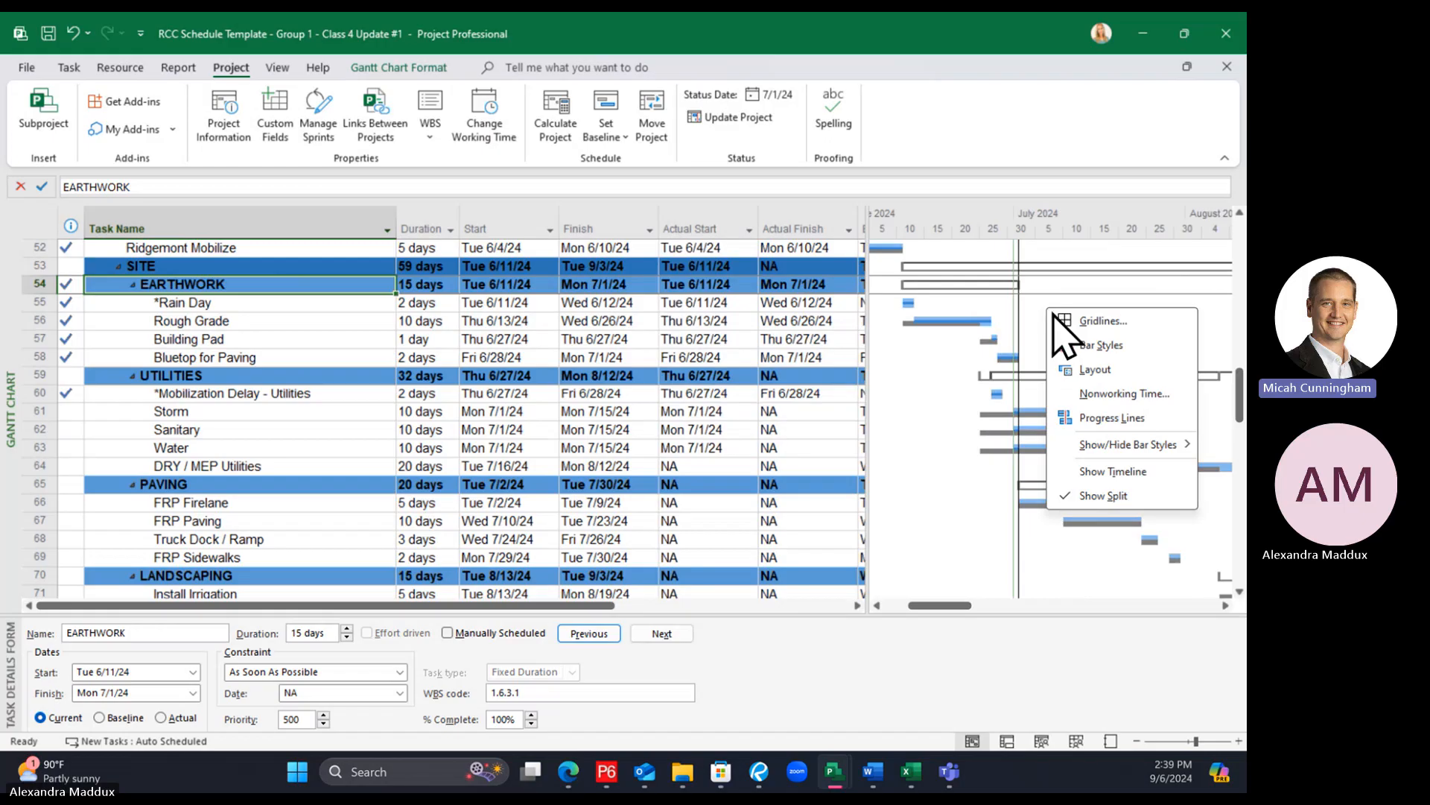
pyautogui.click(1074, 325)
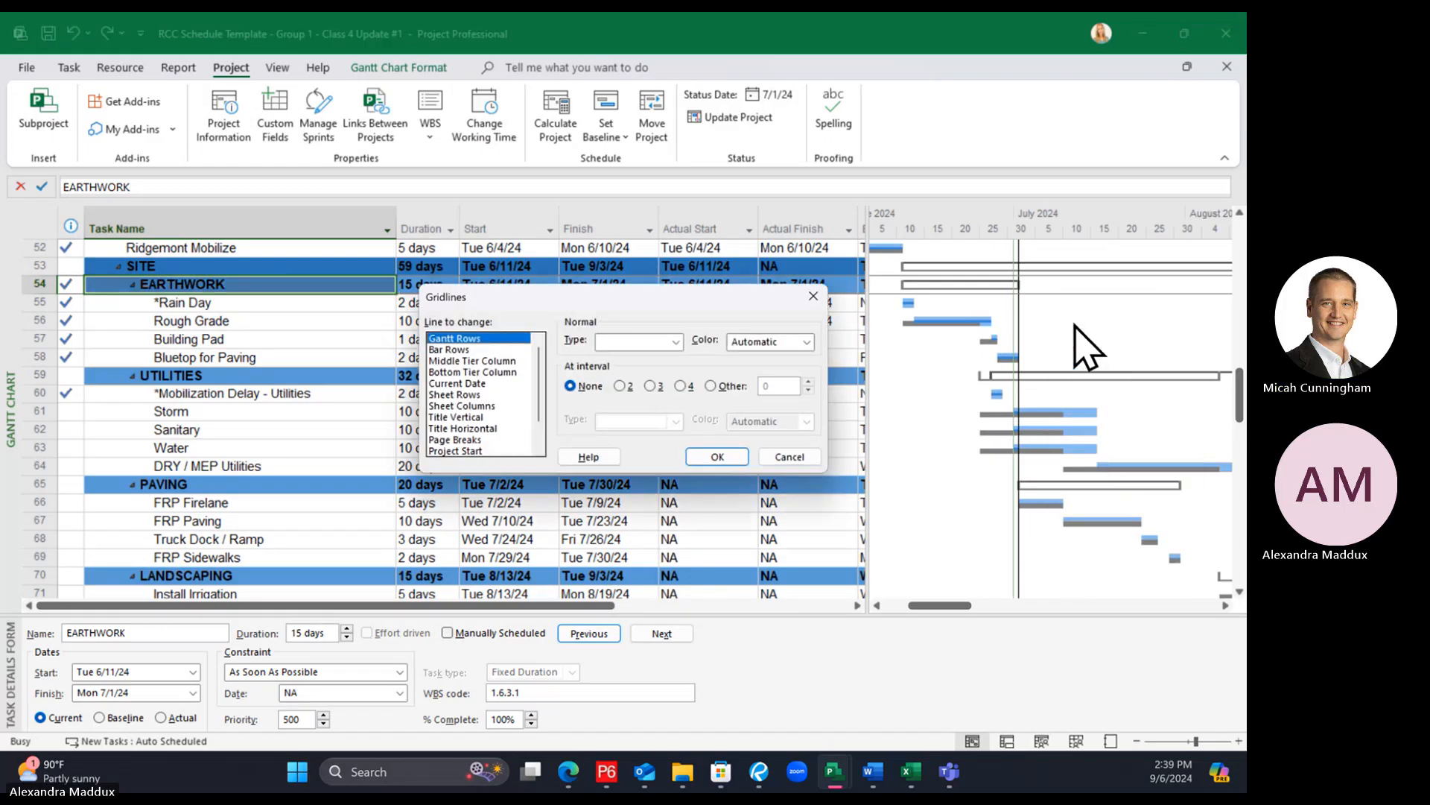
pyautogui.scroll(-1, 522, 402)
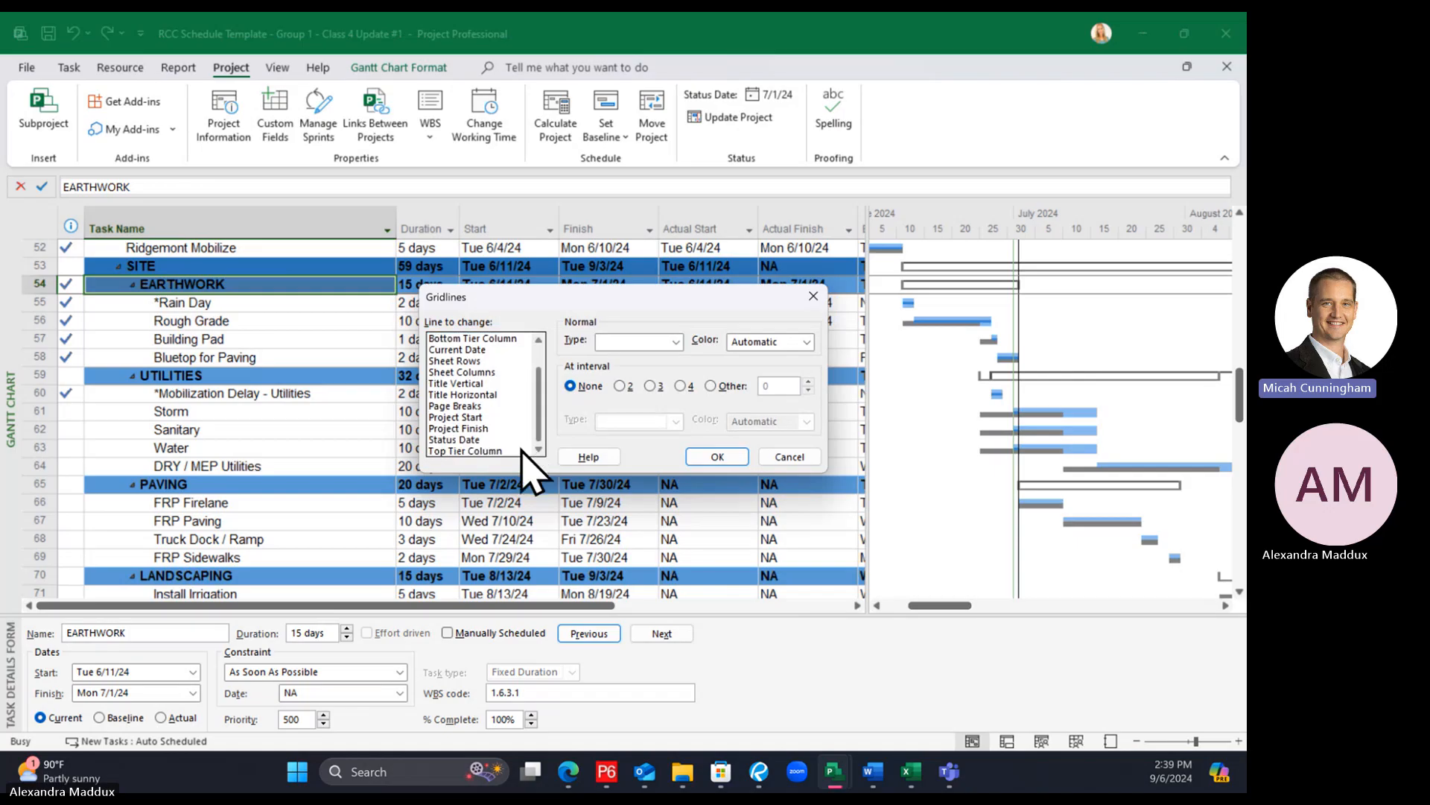
pyautogui.click(518, 443)
pyautogui.scroll(1, 484, 402)
pyautogui.click(458, 383)
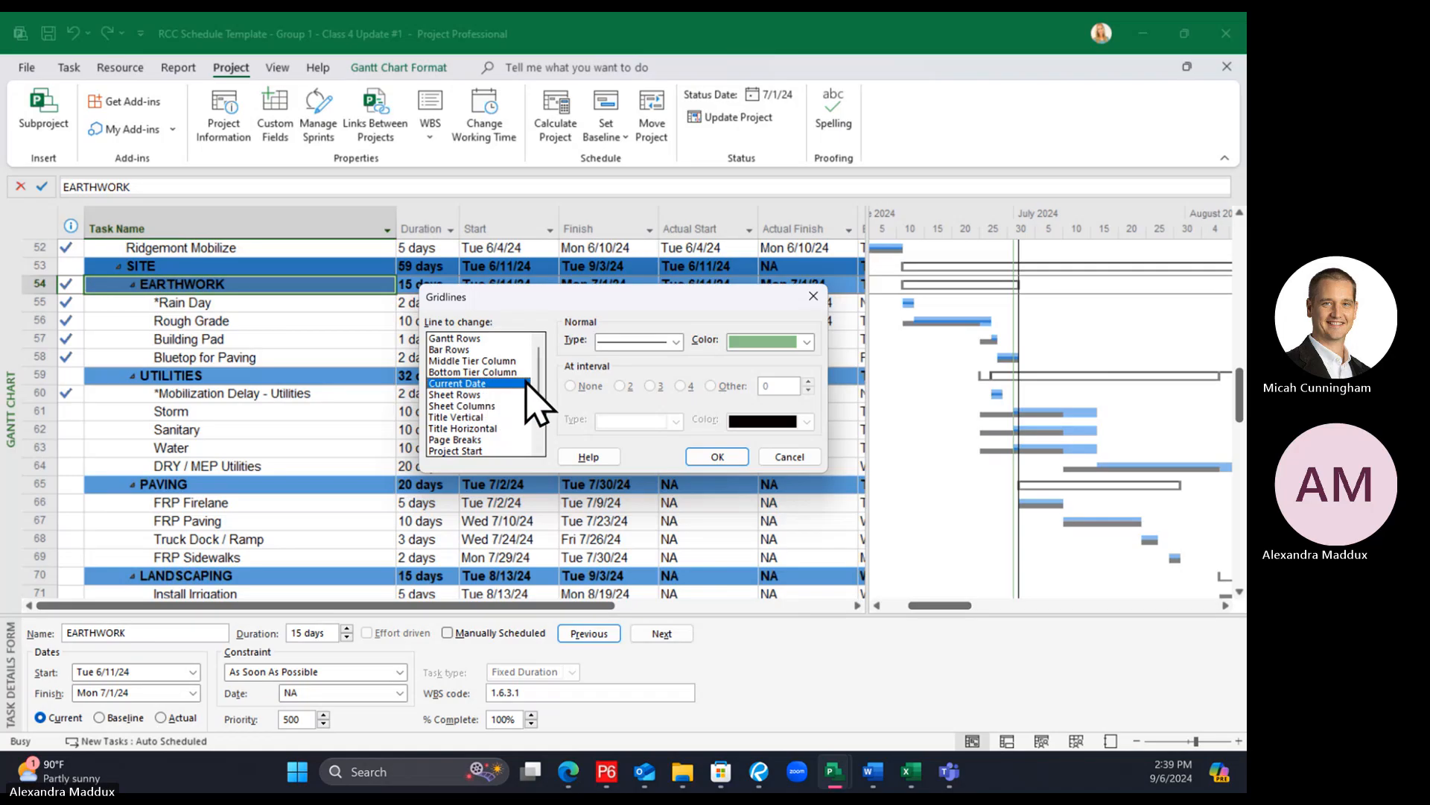
pyautogui.click(633, 342)
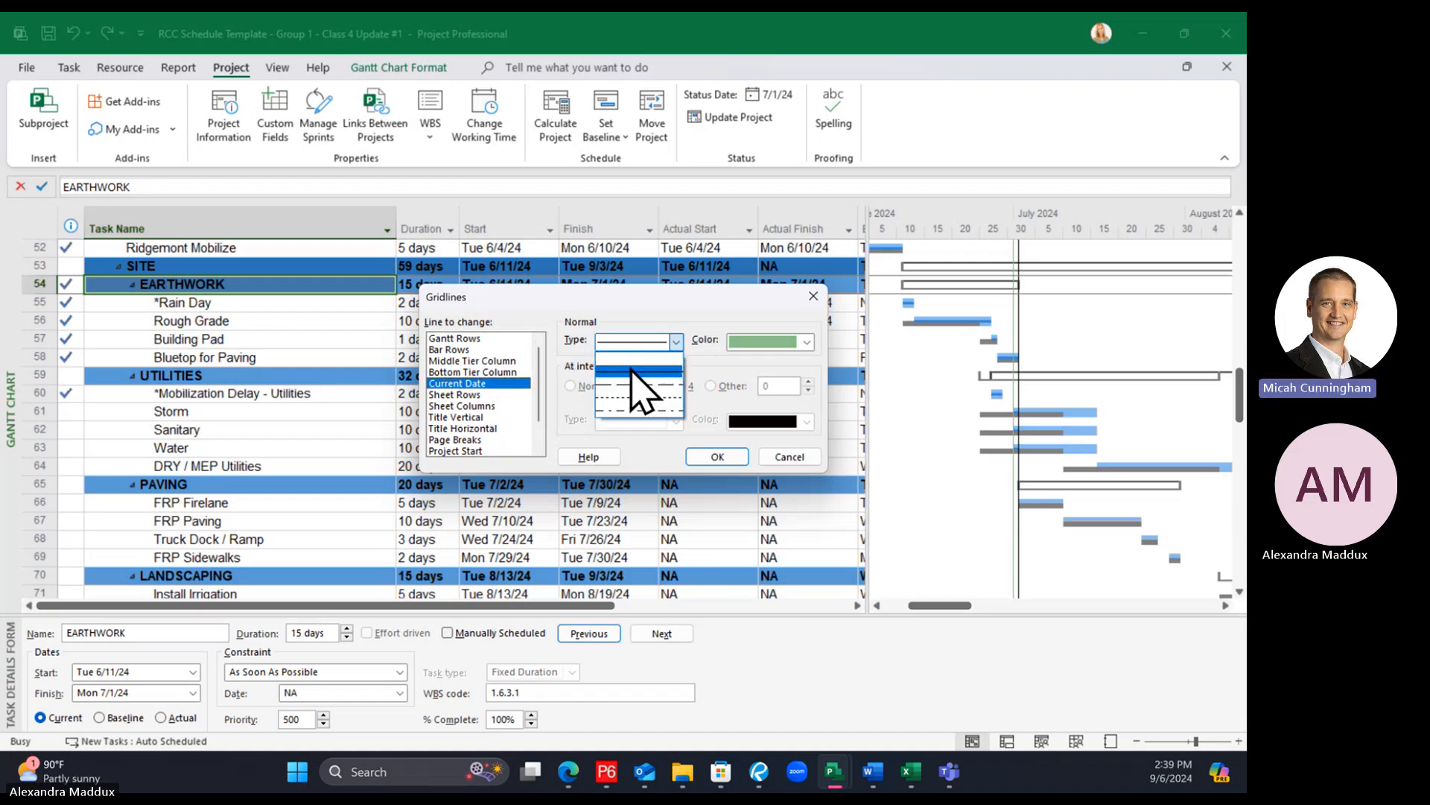
pyautogui.click(654, 339)
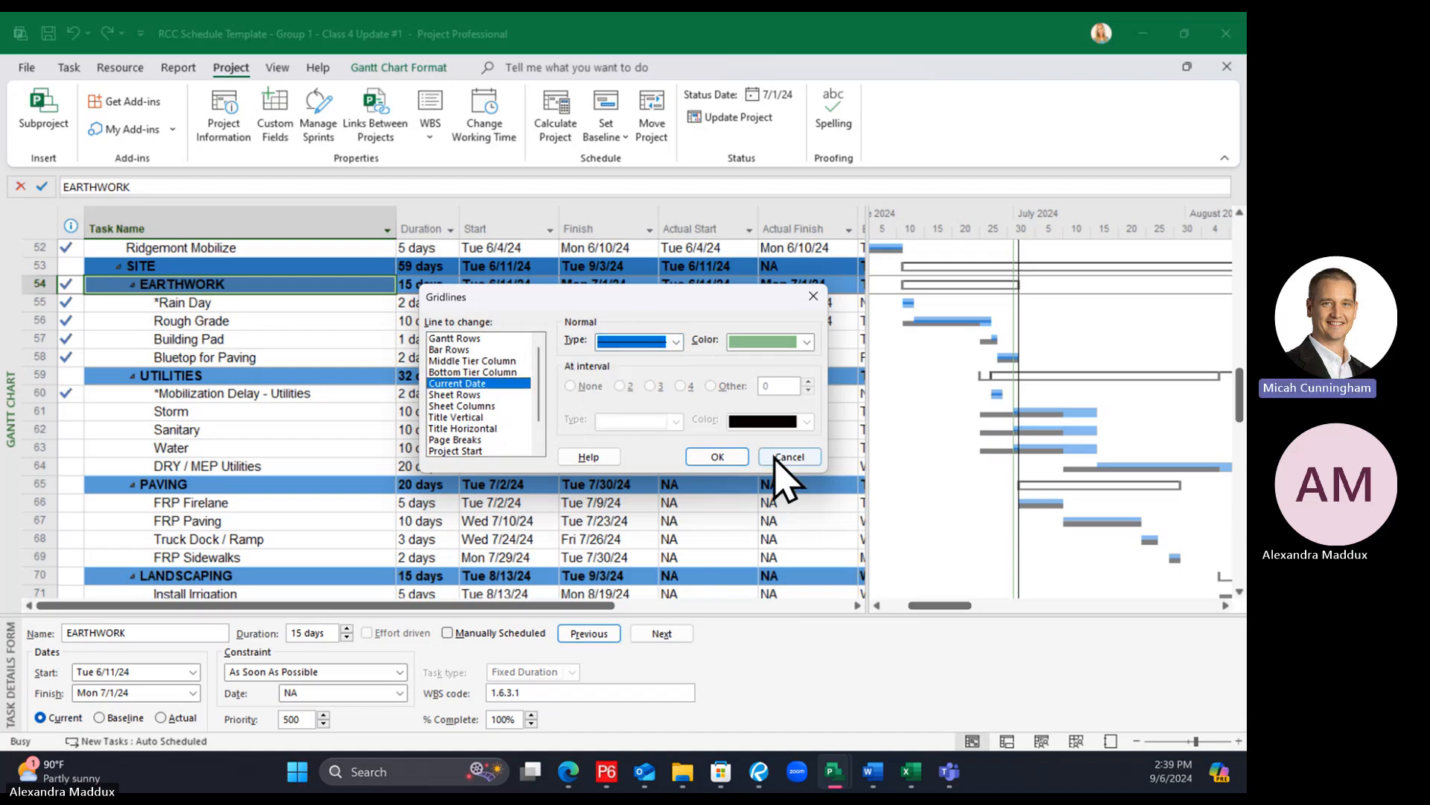
pyautogui.click(786, 458)
# Remove the Current Date gridline from the Gantt chart by giving it the blank line type
pyautogui.rightClick(928, 376)
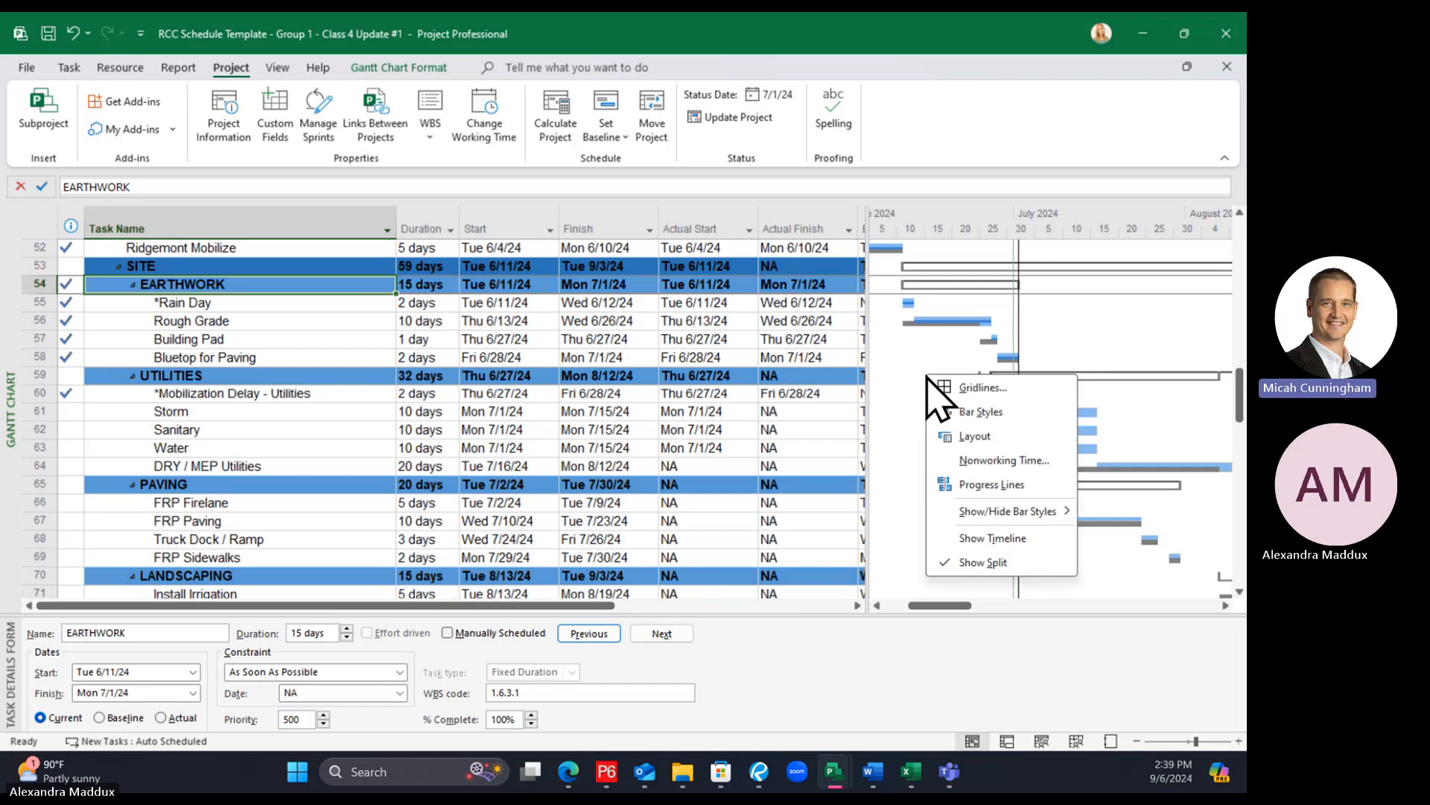
pyautogui.click(955, 387)
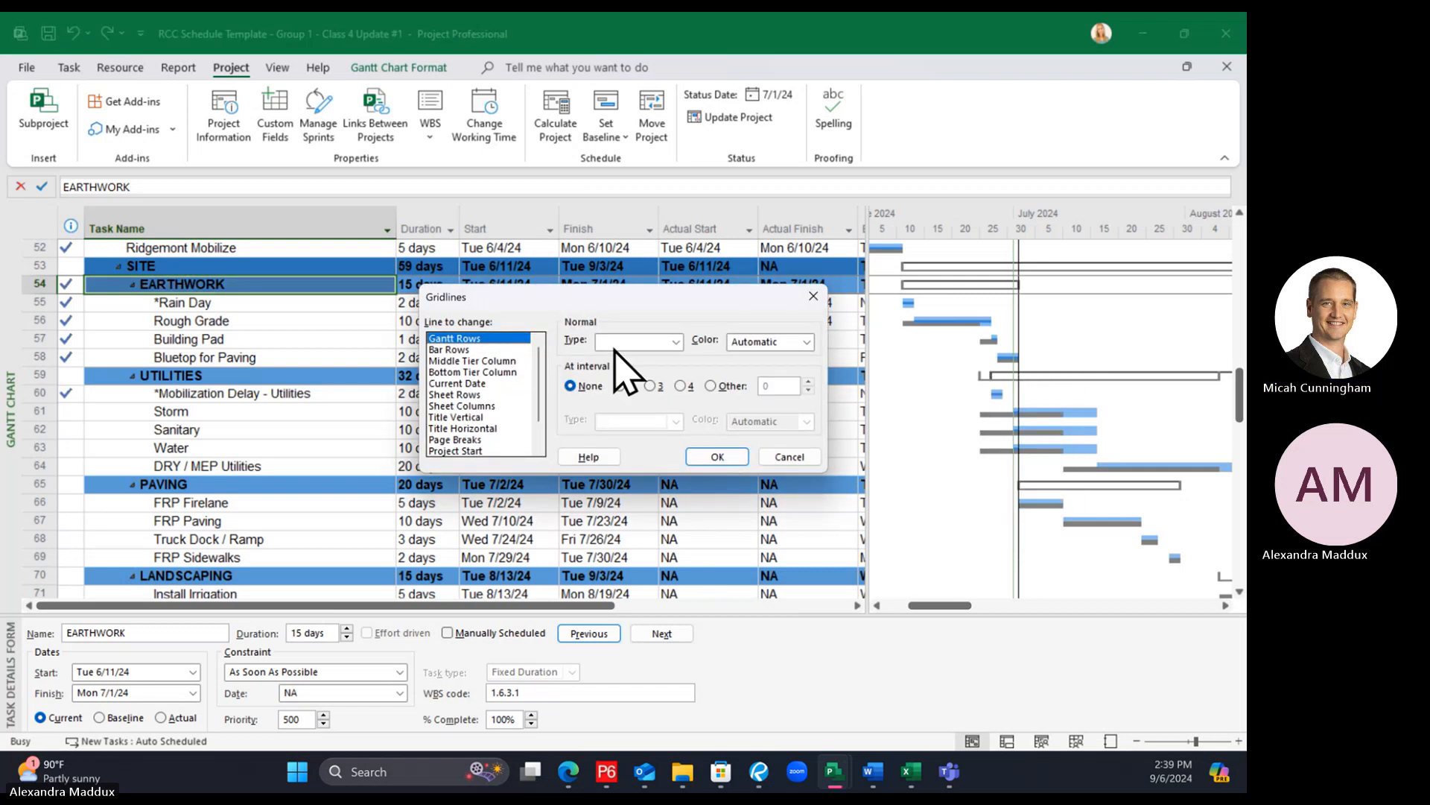
pyautogui.click(478, 383)
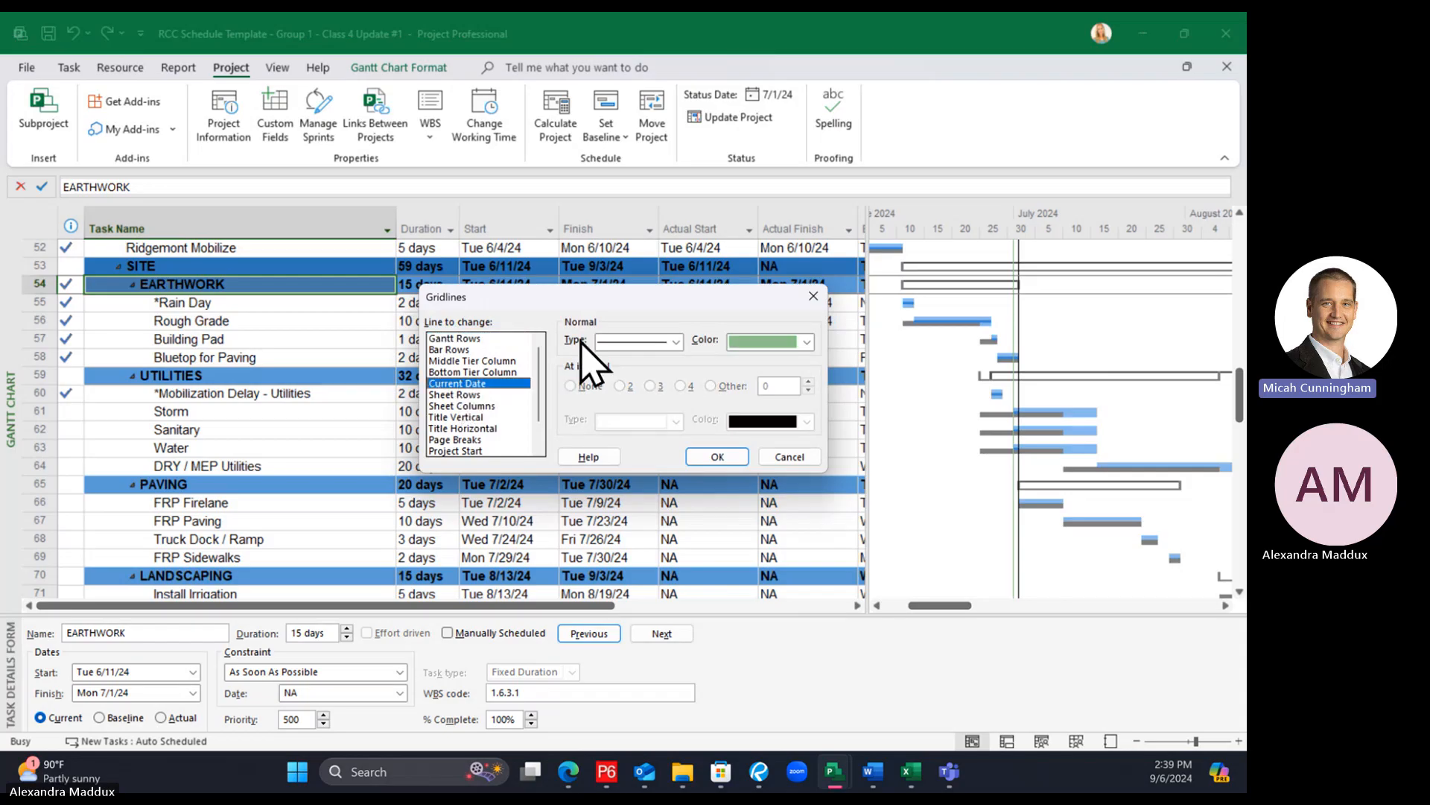
pyautogui.click(627, 342)
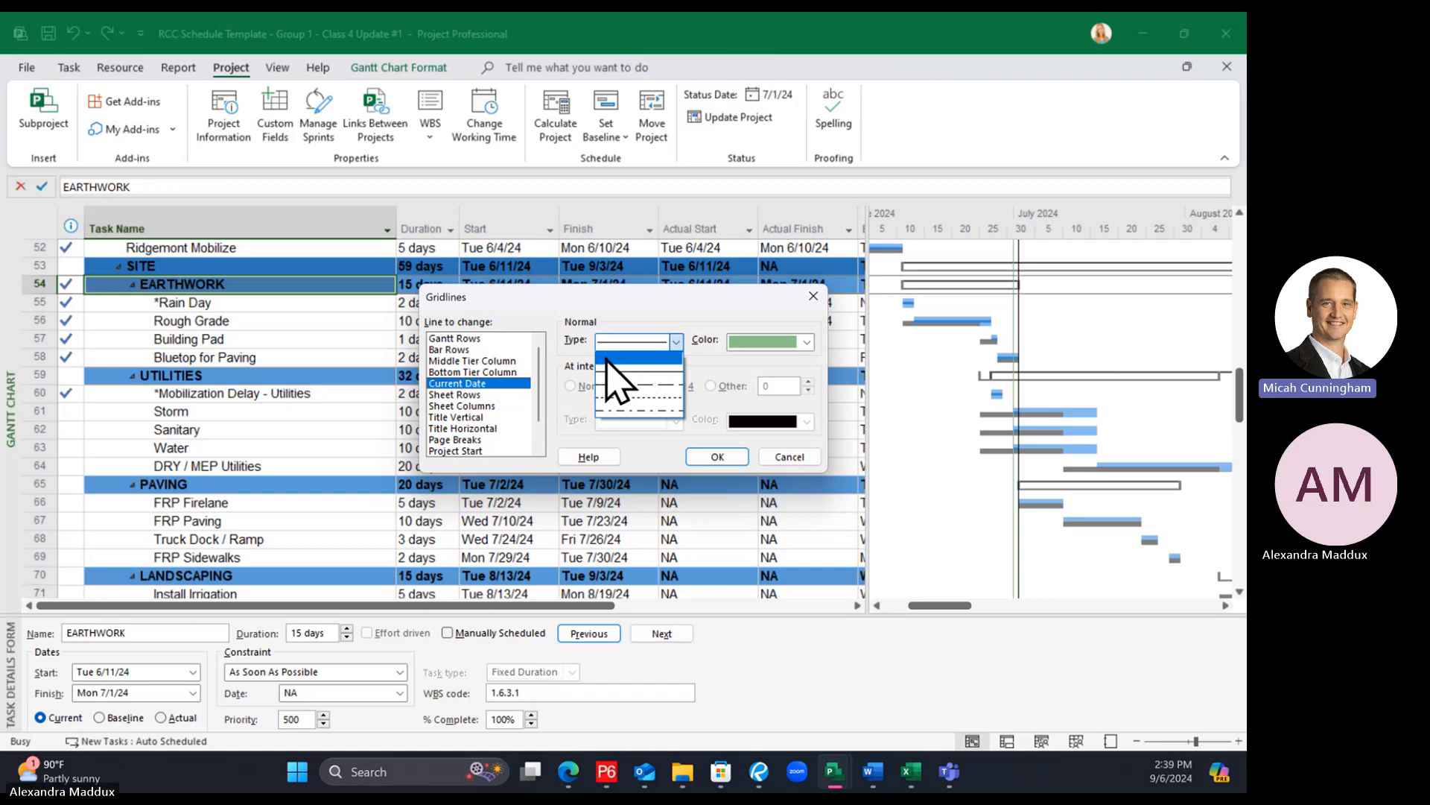
pyautogui.click(615, 370)
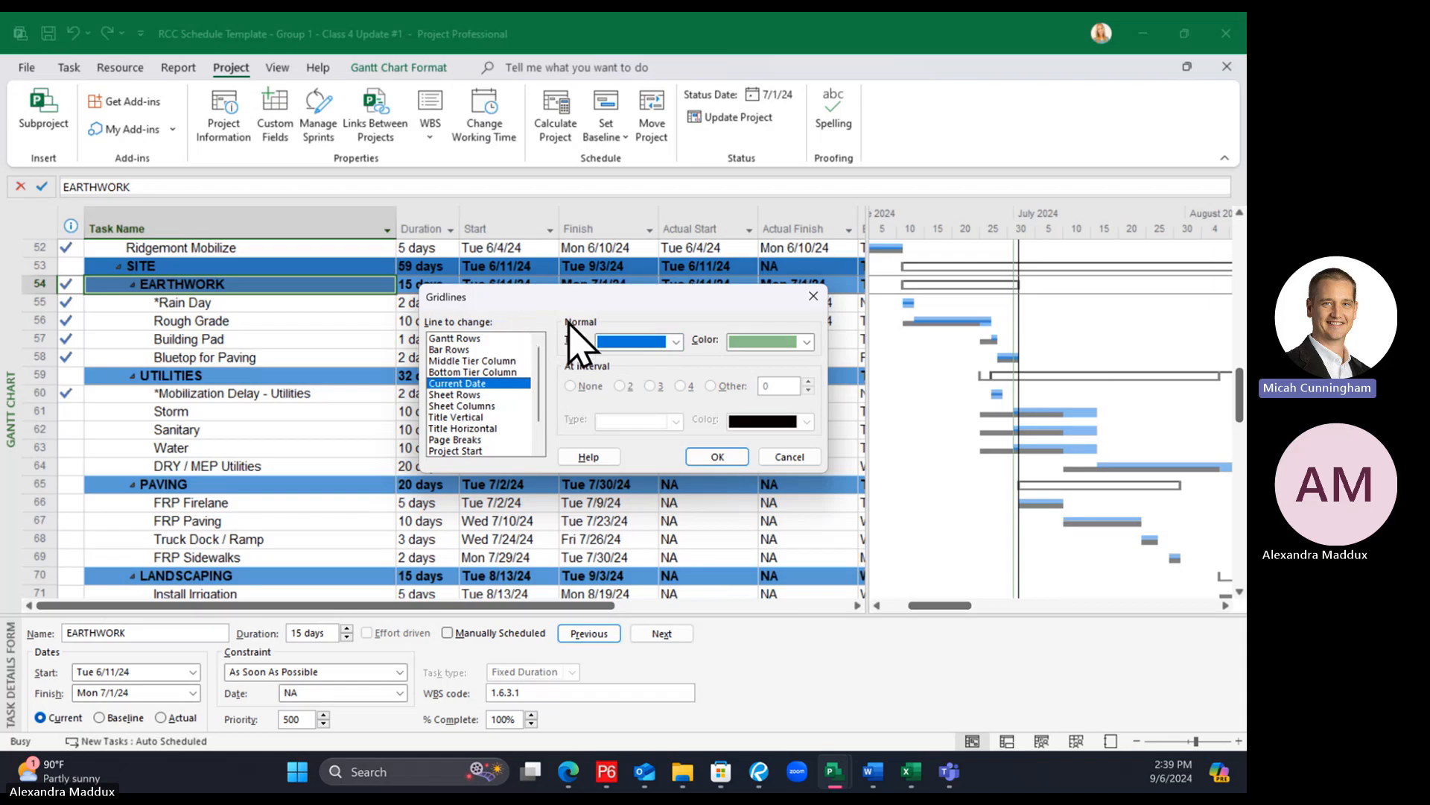
pyautogui.click(712, 457)
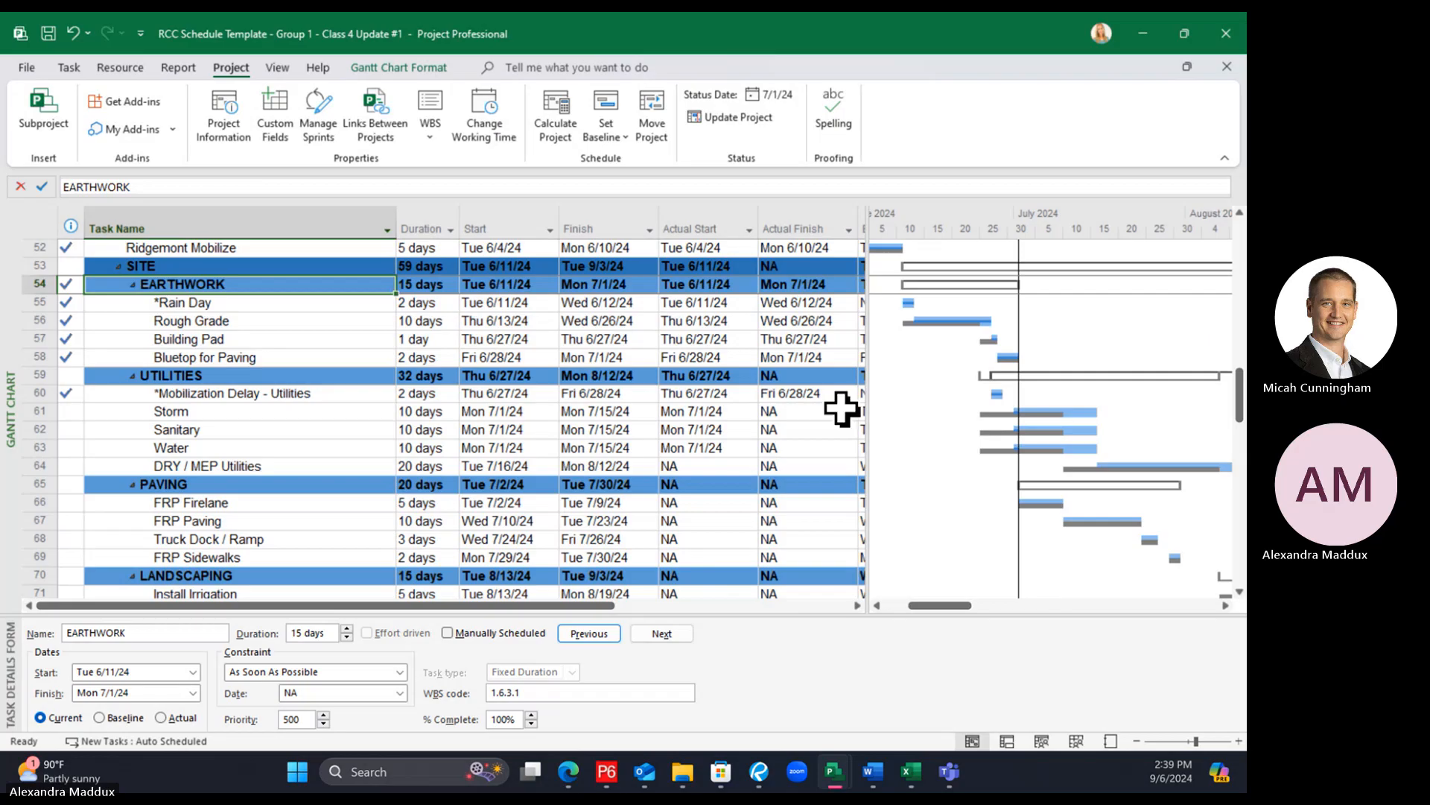
# Widen the task table to expose the baseline columns and compare Baseline Start with the Actual Start and Actual Finish columns
pyautogui.moveTo(867, 391); pyautogui.dragTo(990, 412)
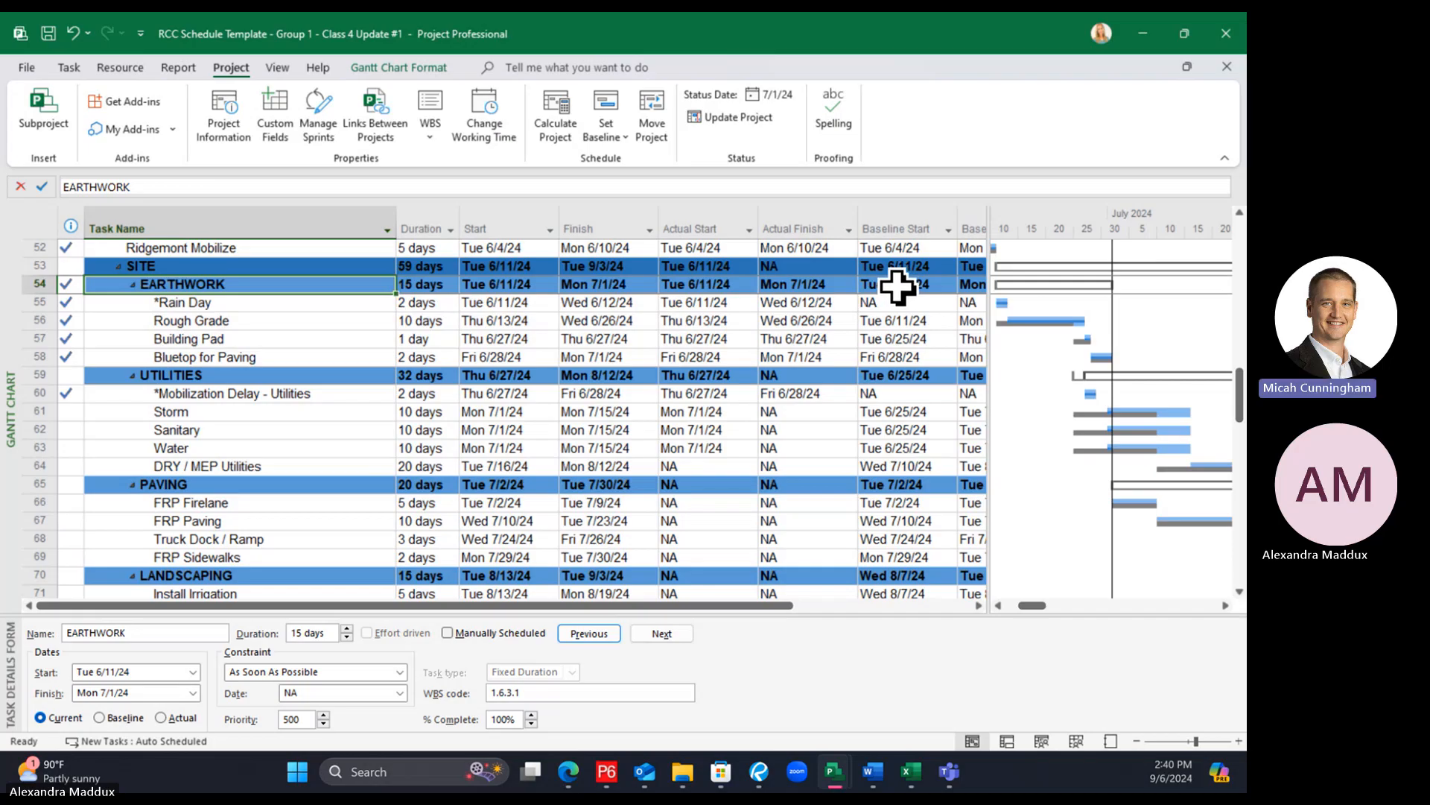
pyautogui.click(922, 227)
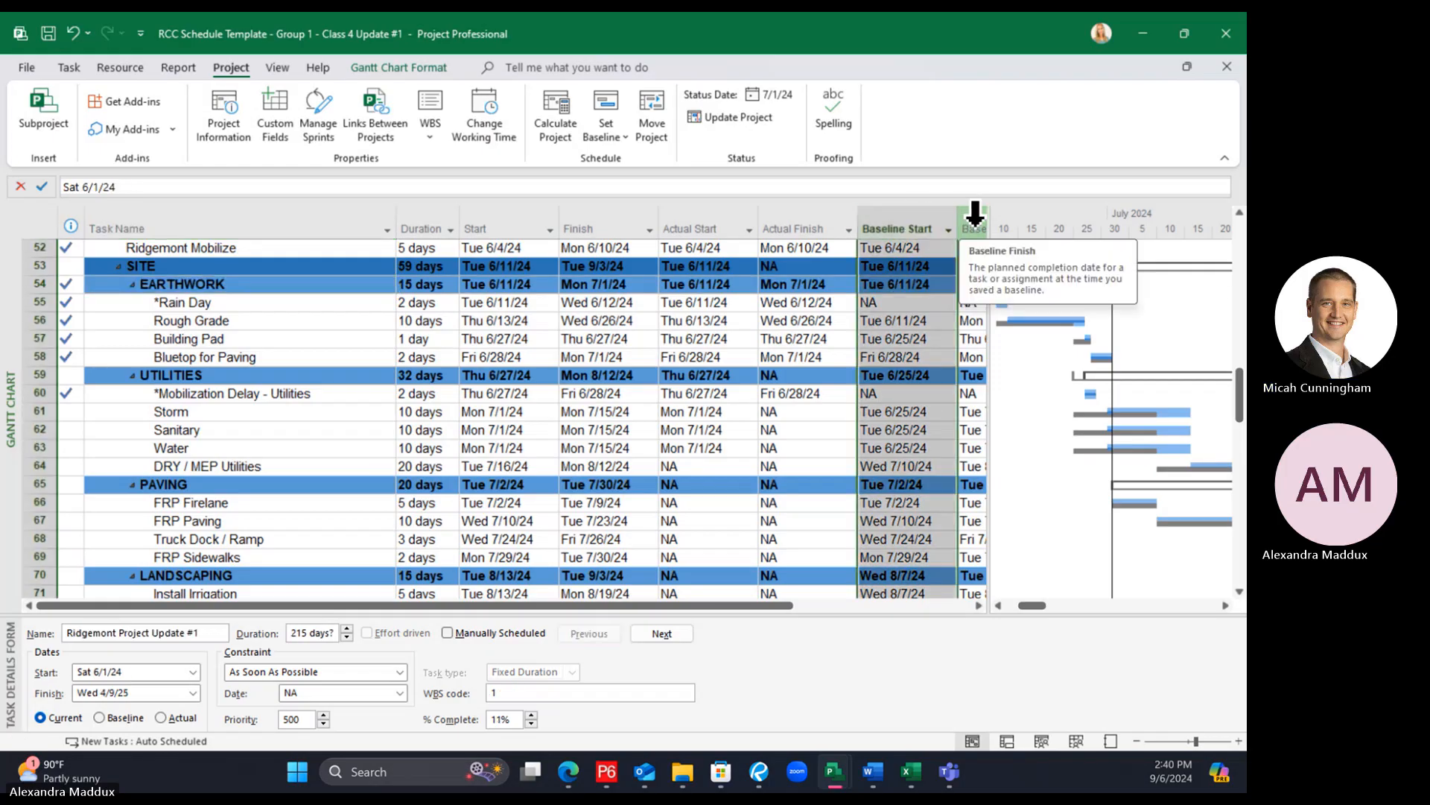
pyautogui.click(715, 227)
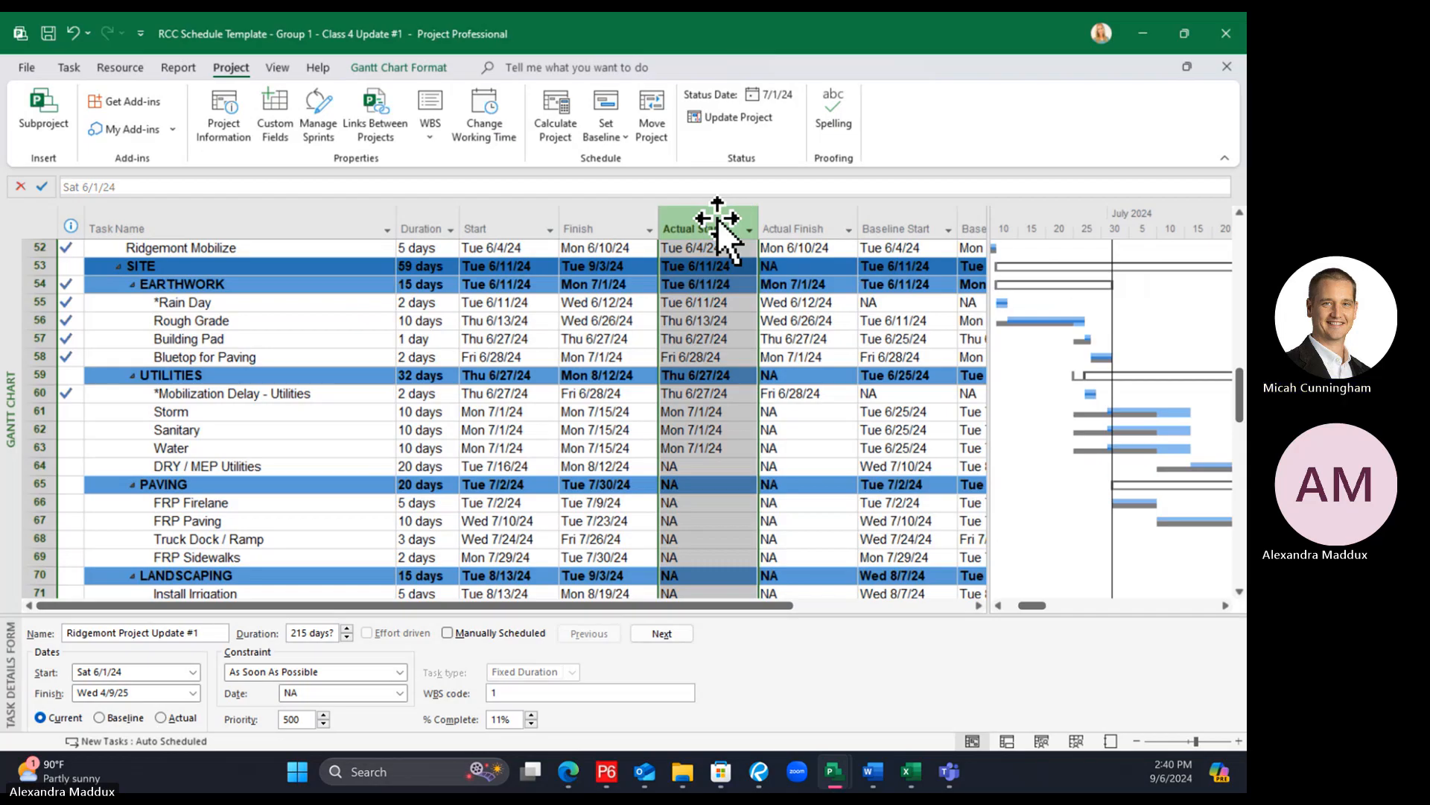
pyautogui.click(796, 226)
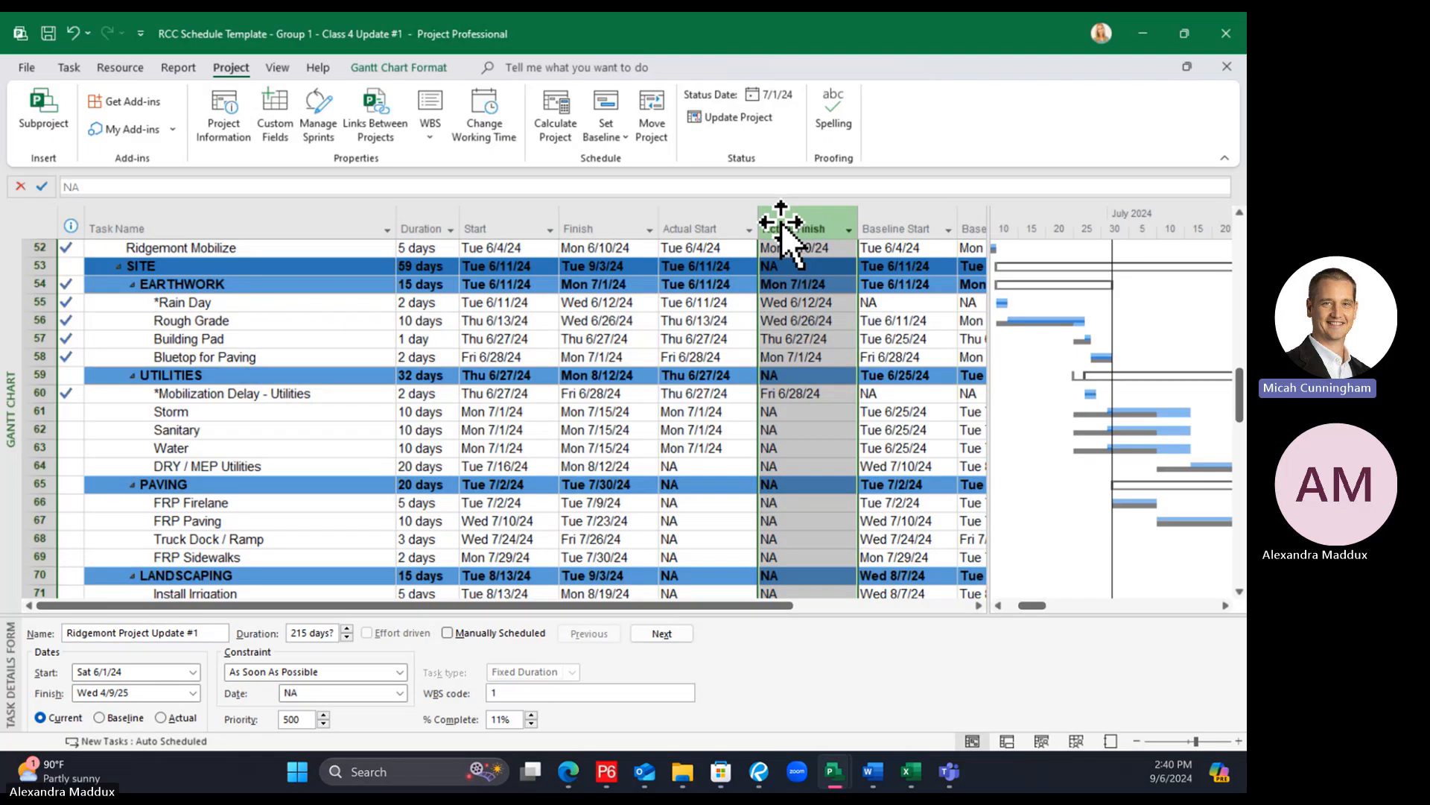
# Narrow the Start, Finish, actual and baseline date columns and fit the table's width to end after Finish Variance
pyautogui.moveTo(989, 251); pyautogui.dragTo(1069, 266)
pyautogui.moveTo(741, 606); pyautogui.dragTo(555, 606)
pyautogui.moveTo(1220, 307); pyautogui.dragTo(1236, 310)
pyautogui.moveTo(1138, 221); pyautogui.dragTo(1116, 220)
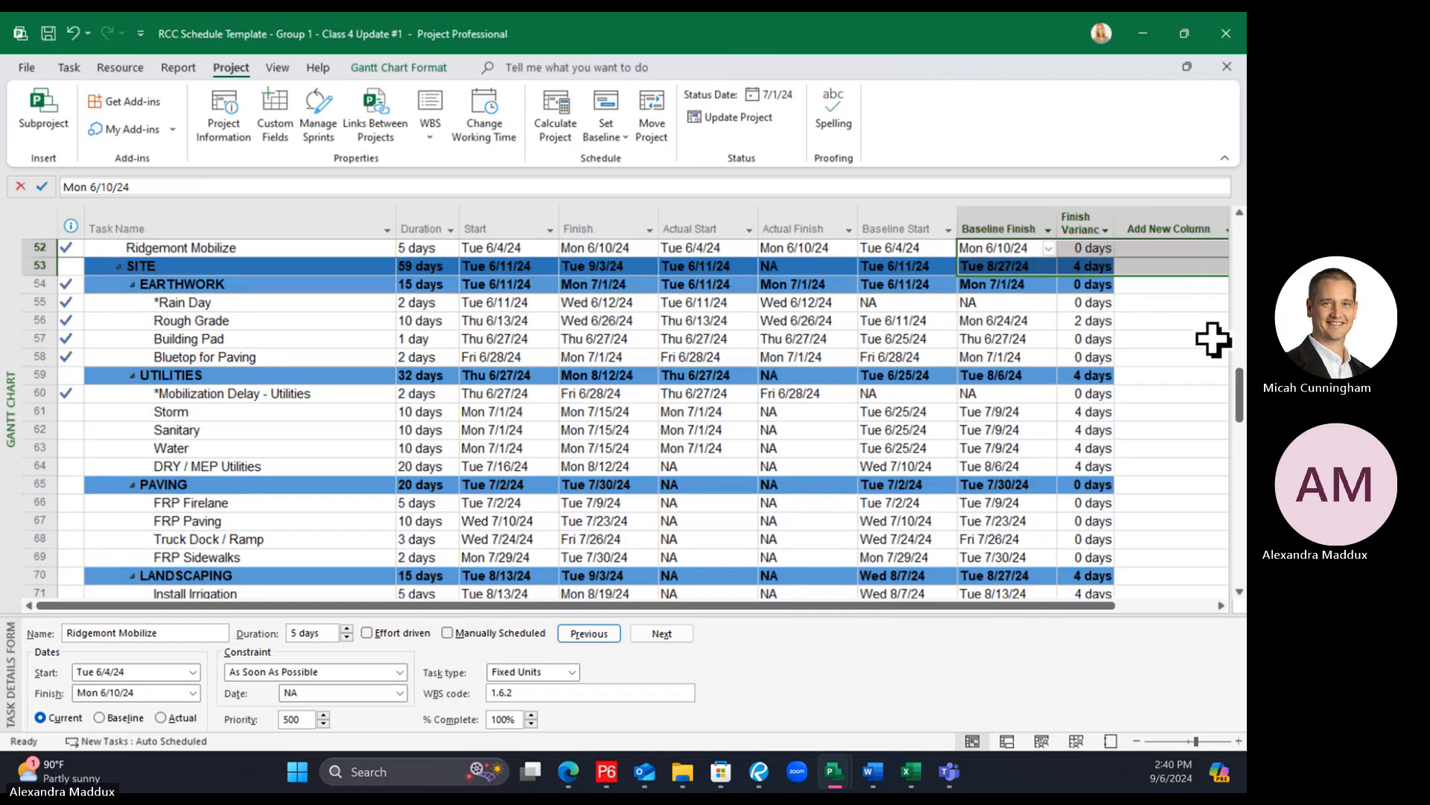
pyautogui.moveTo(1230, 310); pyautogui.dragTo(1136, 310)
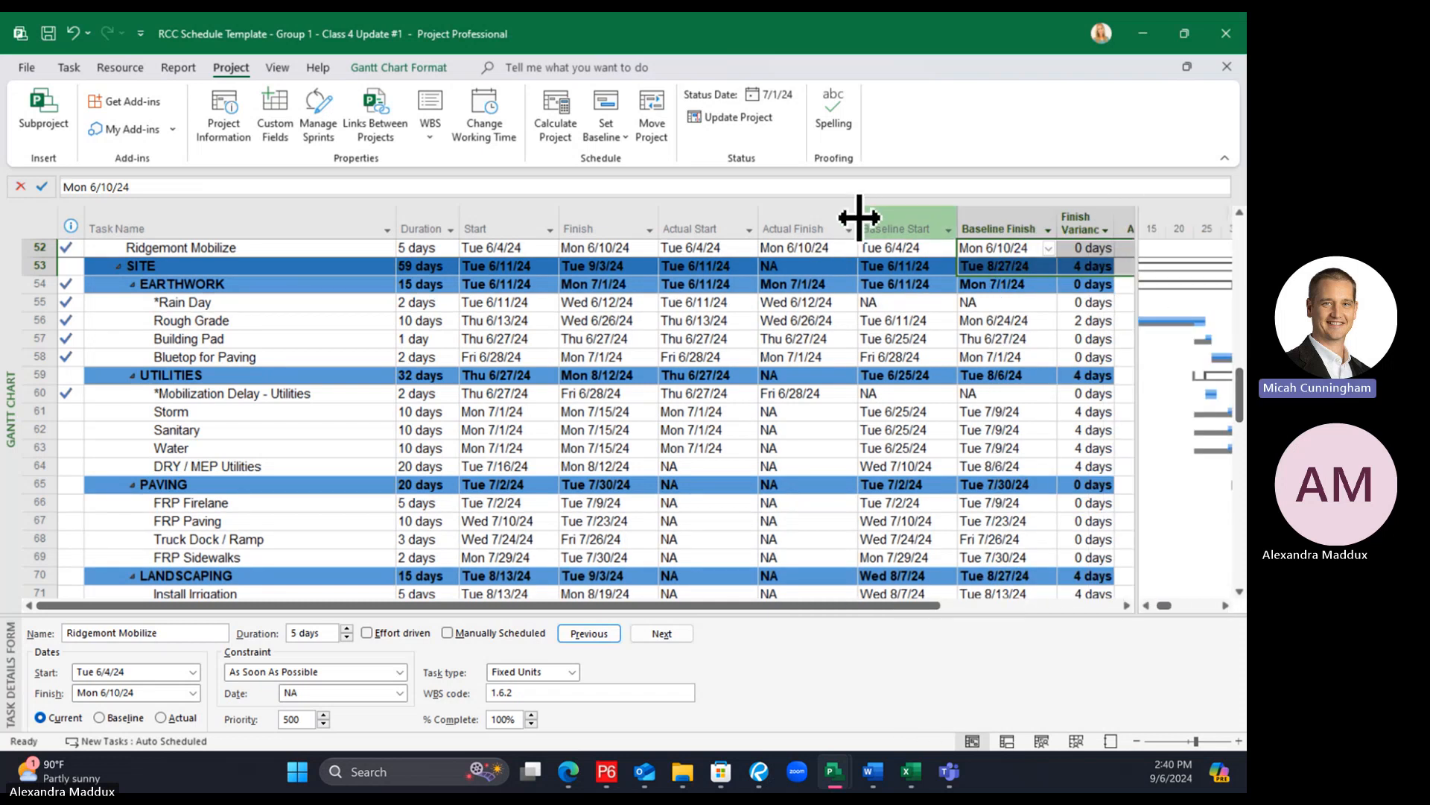
pyautogui.moveTo(856, 219)
pyautogui.mouseDown()
pyautogui.moveTo(828, 221)
pyautogui.moveTo(845, 220)
pyautogui.mouseUp()
pyautogui.moveTo(758, 218); pyautogui.dragTo(536, 216)
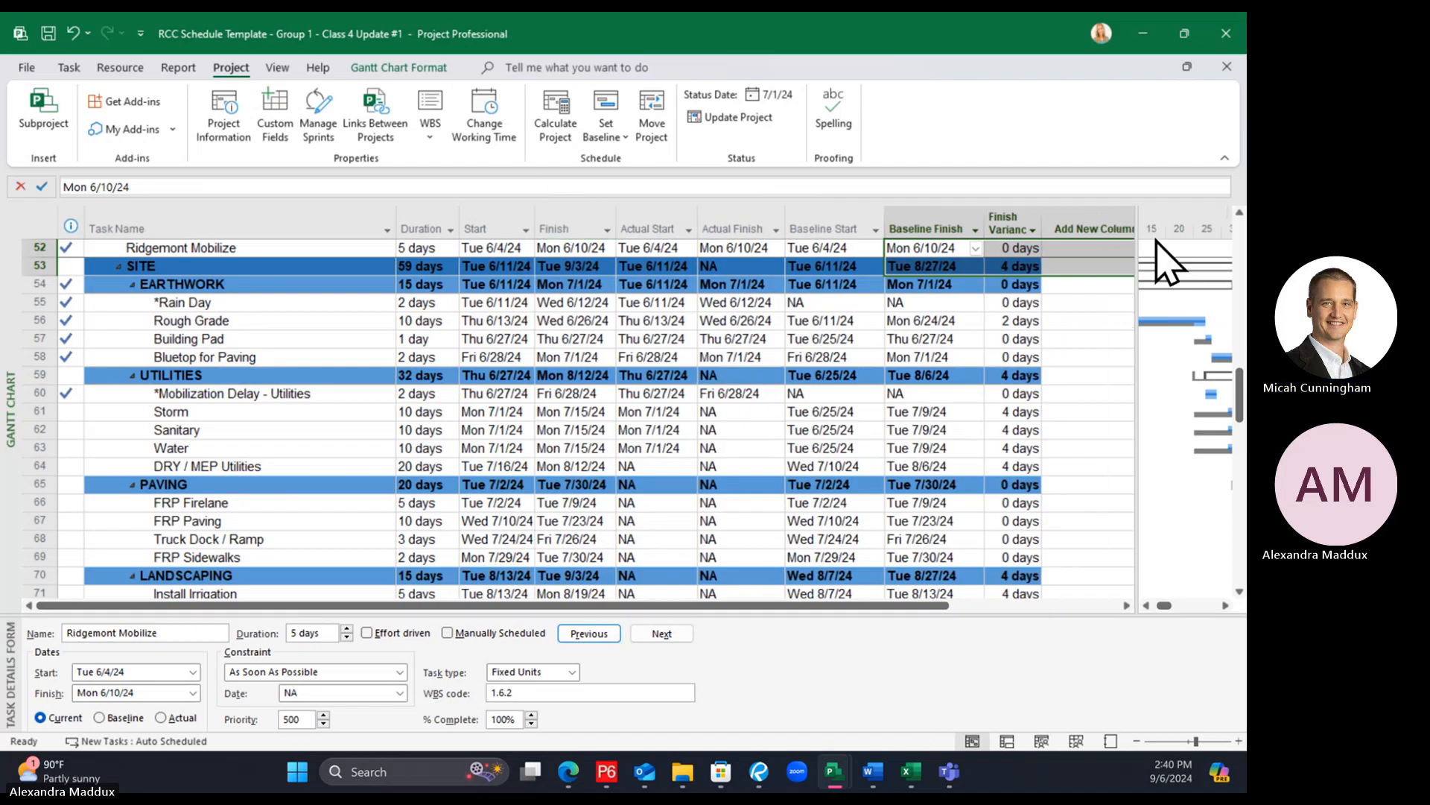
pyautogui.moveTo(1135, 230); pyautogui.dragTo(1049, 252)
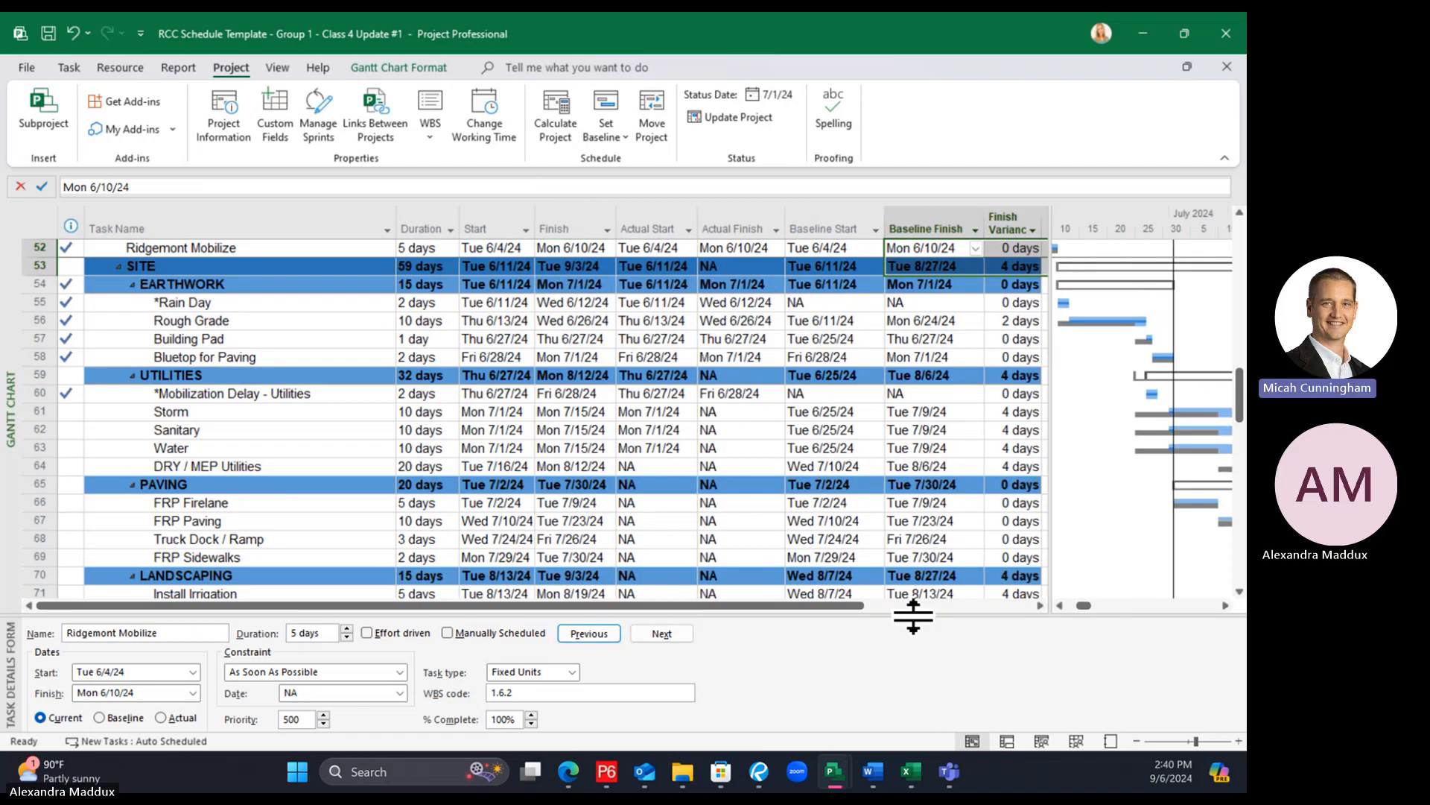
# Hide the Baseline Start, Baseline Finish and Finish Variance columns in the task table
pyautogui.click(730, 557)
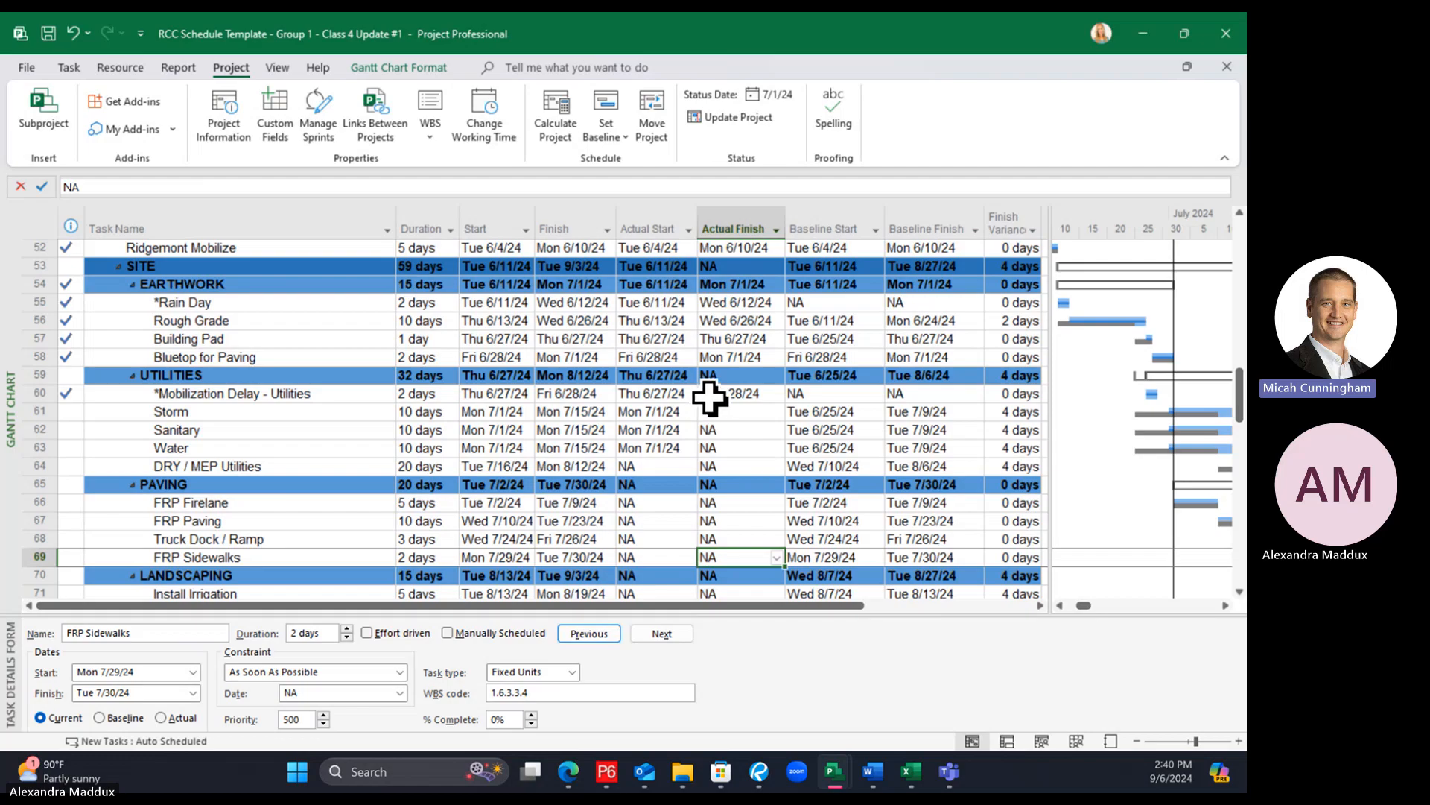
pyautogui.click(830, 363)
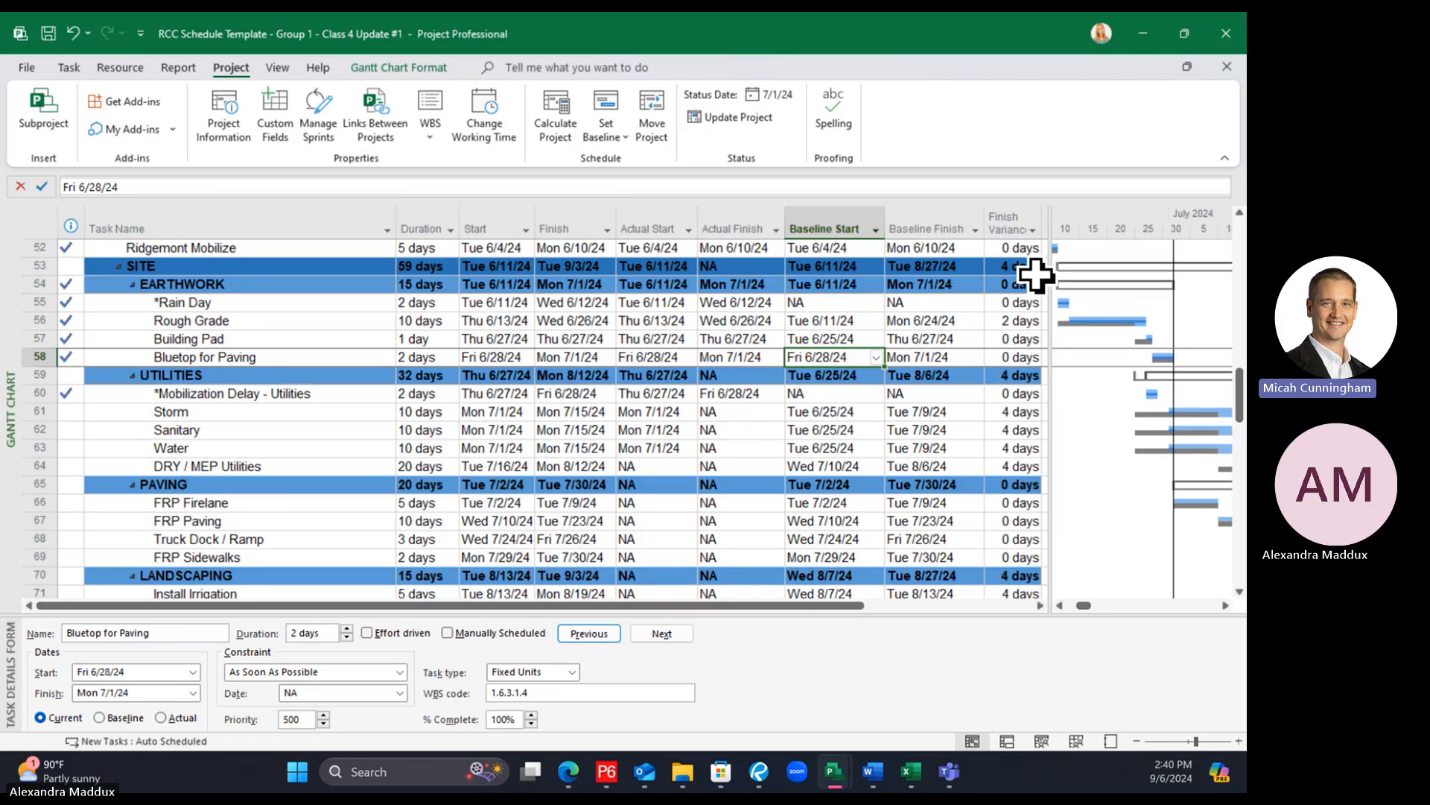
pyautogui.click(835, 218)
pyautogui.rightClick(830, 231)
pyautogui.press('Escape')
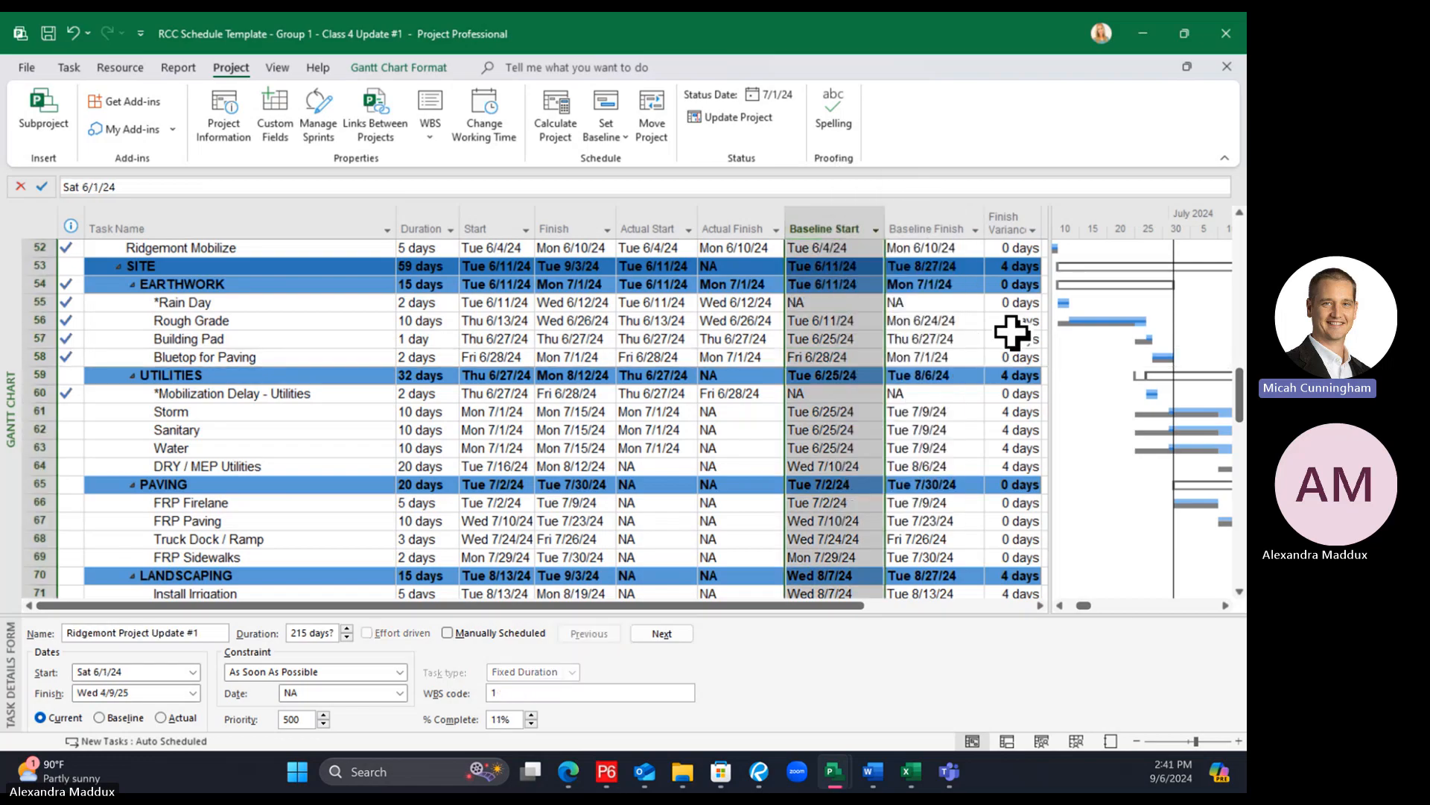
pyautogui.click(927, 329)
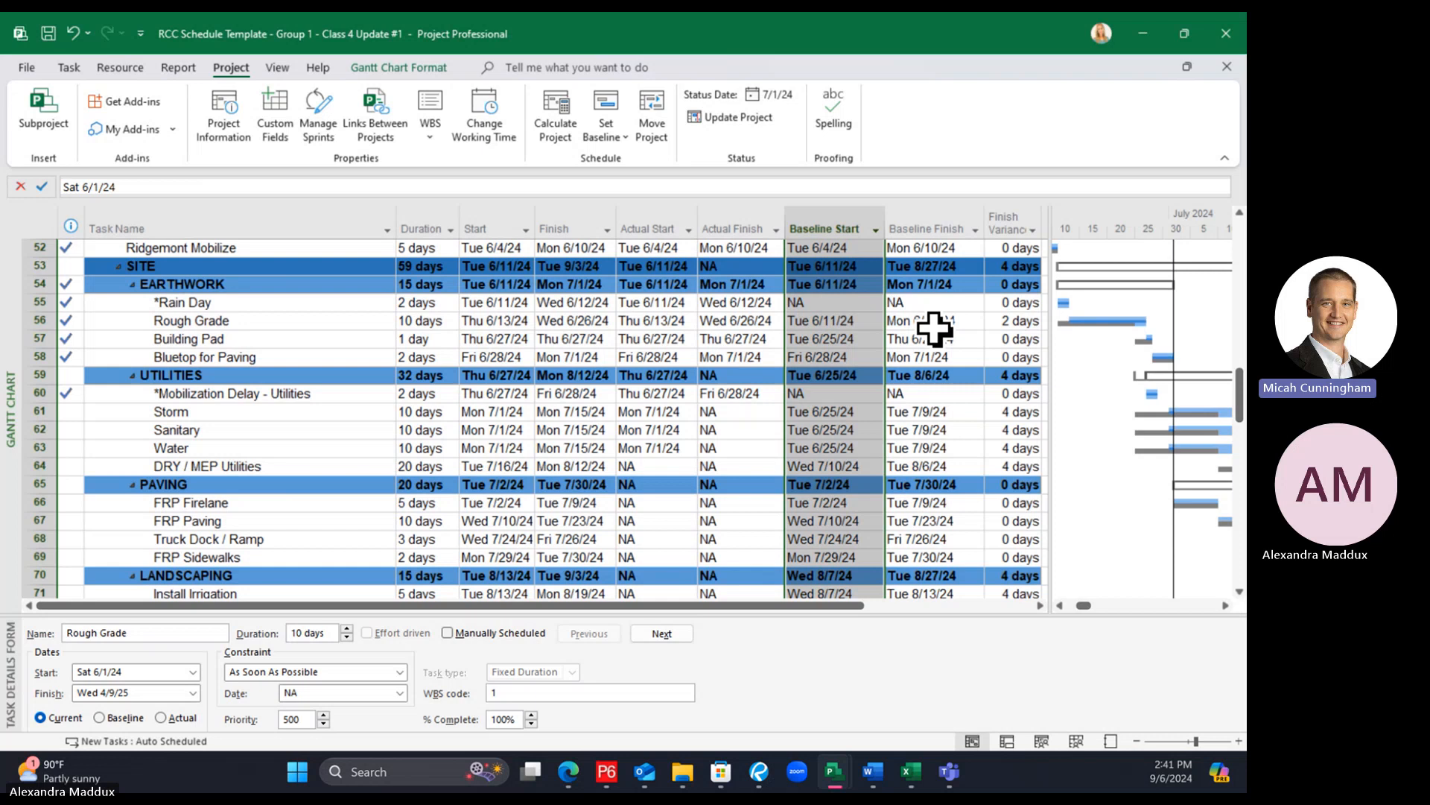
pyautogui.rightClick(824, 224)
pyautogui.click(885, 393)
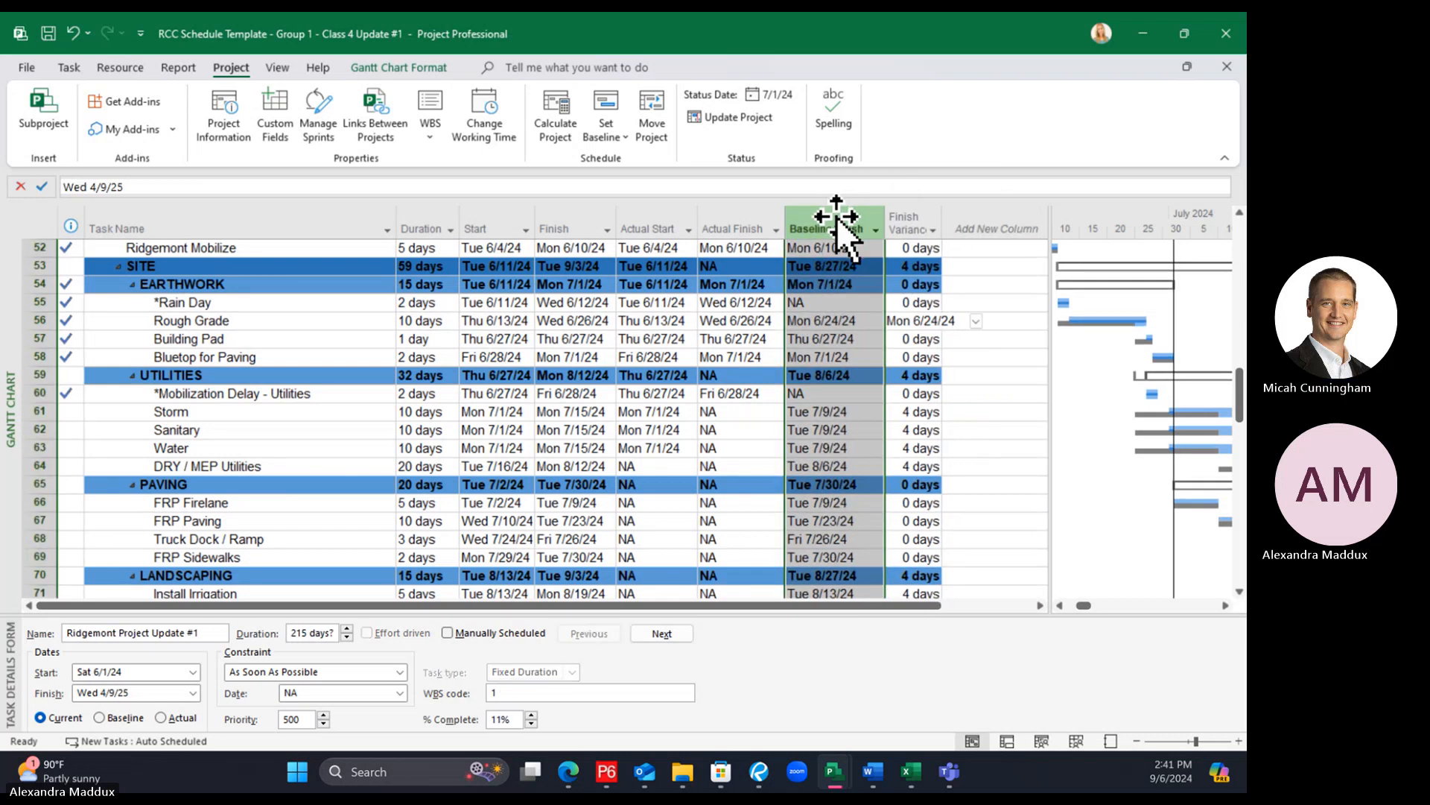
pyautogui.rightClick(840, 222)
pyautogui.click(885, 381)
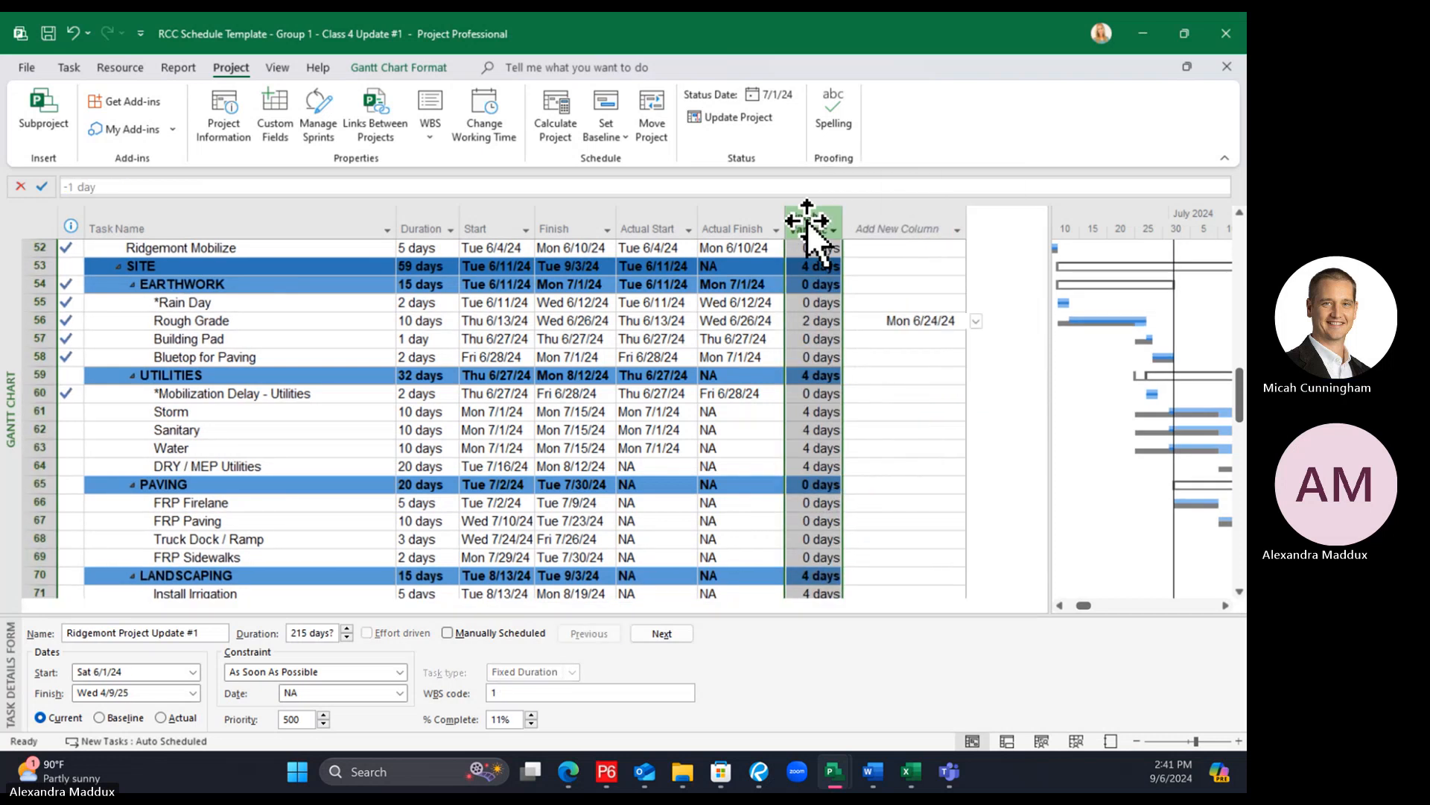
pyautogui.rightClick(810, 225)
pyautogui.click(872, 384)
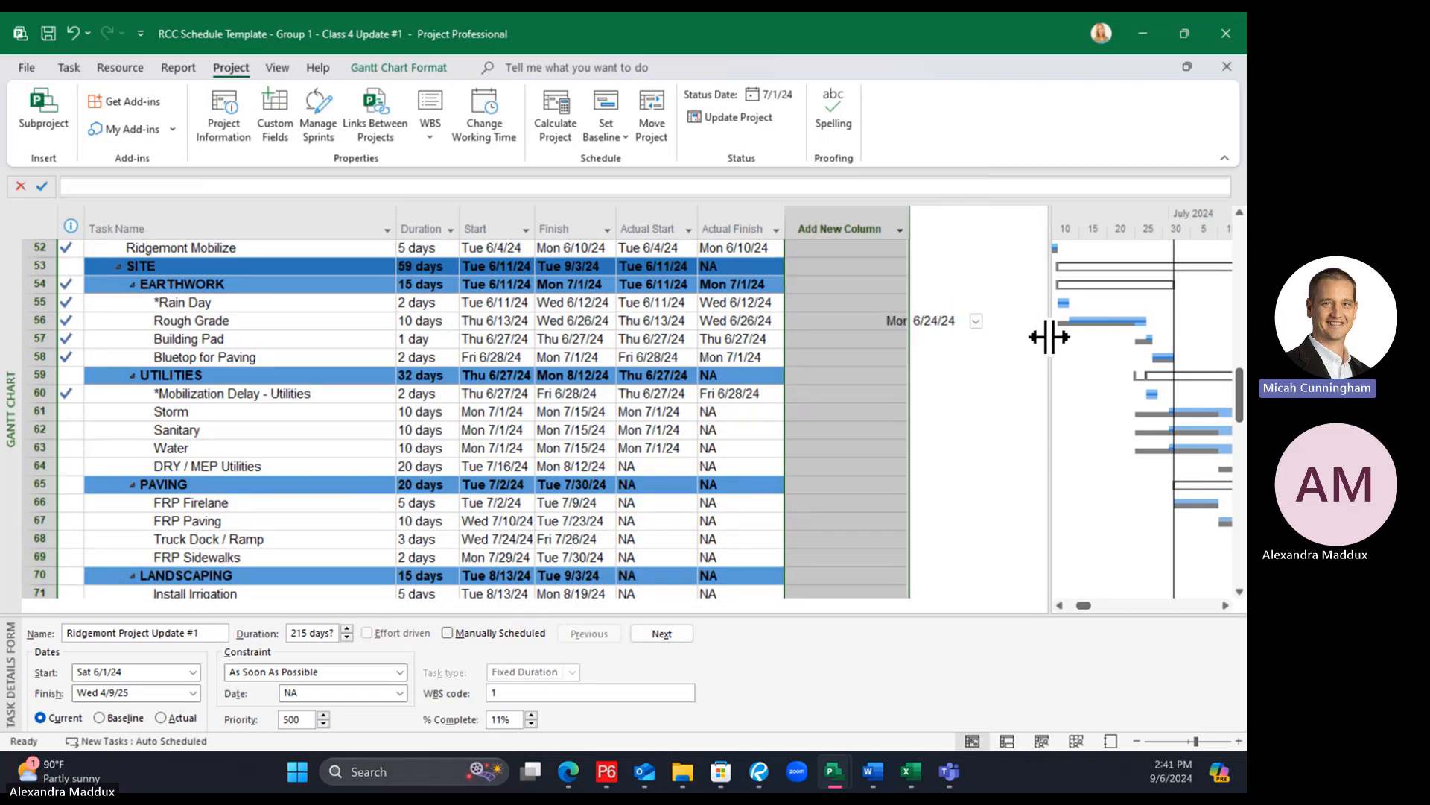
# Insert a Baseline Start column after the Actual Finish column in the task table
pyautogui.moveTo(1045, 339); pyautogui.dragTo(1134, 371)
pyautogui.click(741, 358)
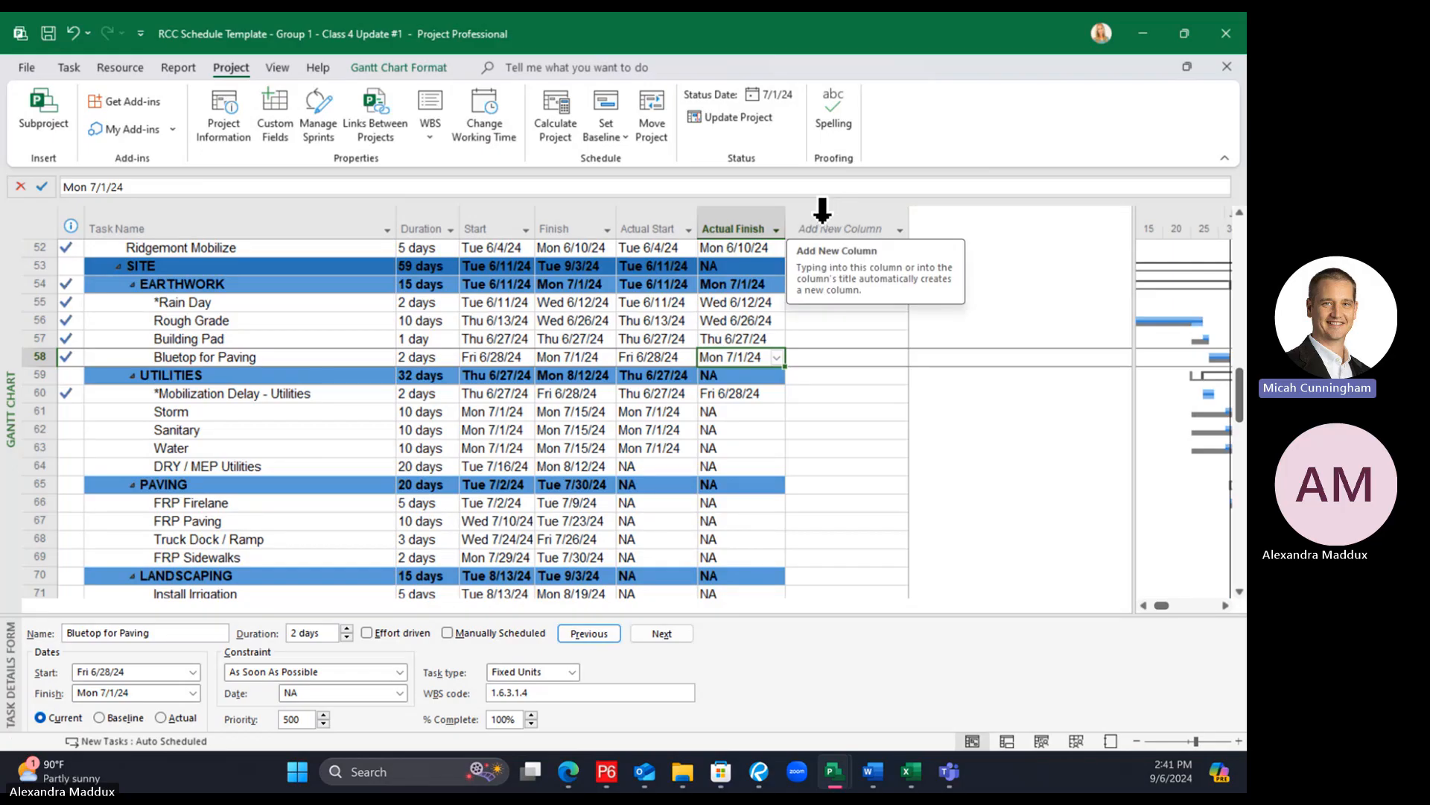
pyautogui.rightClick(822, 216)
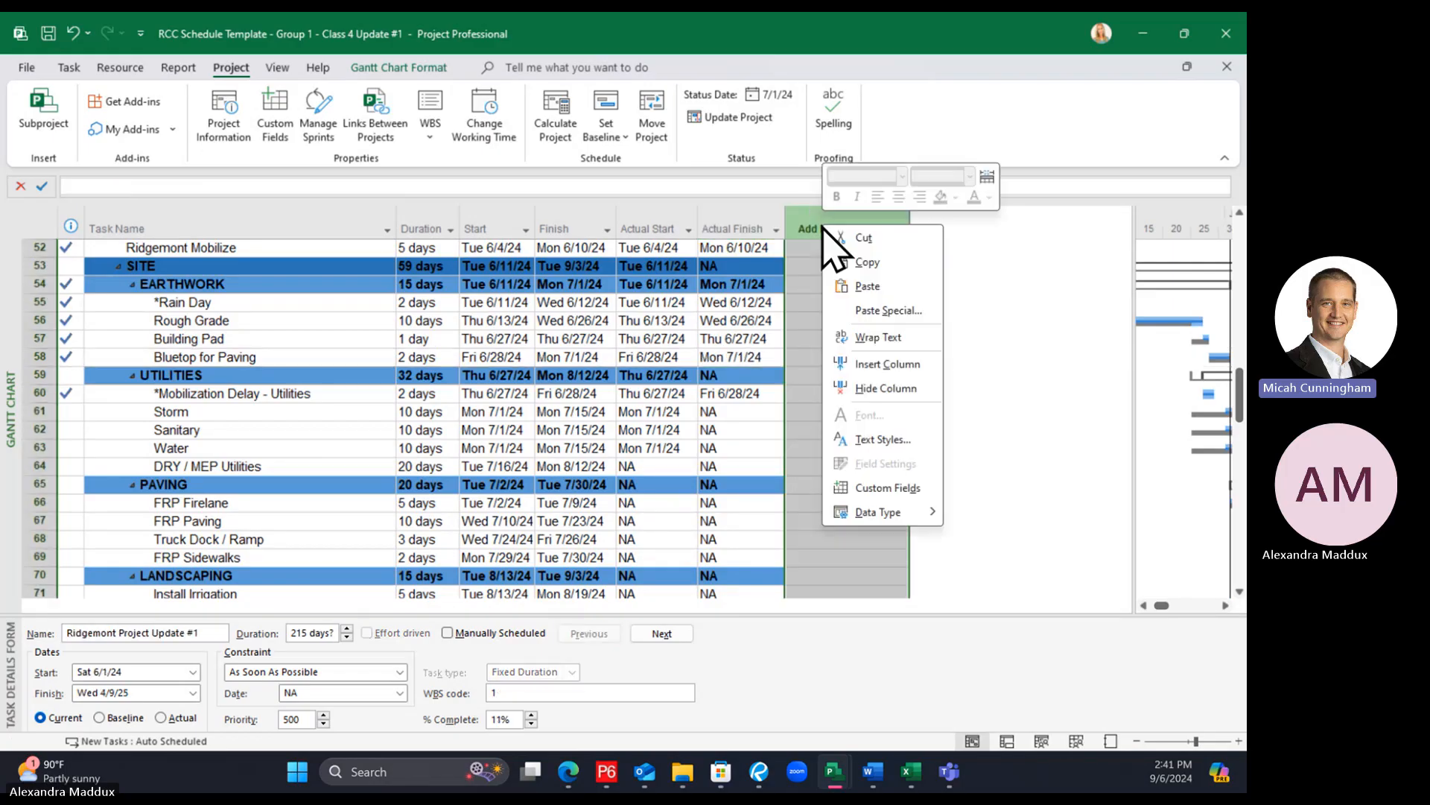
pyautogui.click(886, 365)
pyautogui.write('baseline Budget Cost')
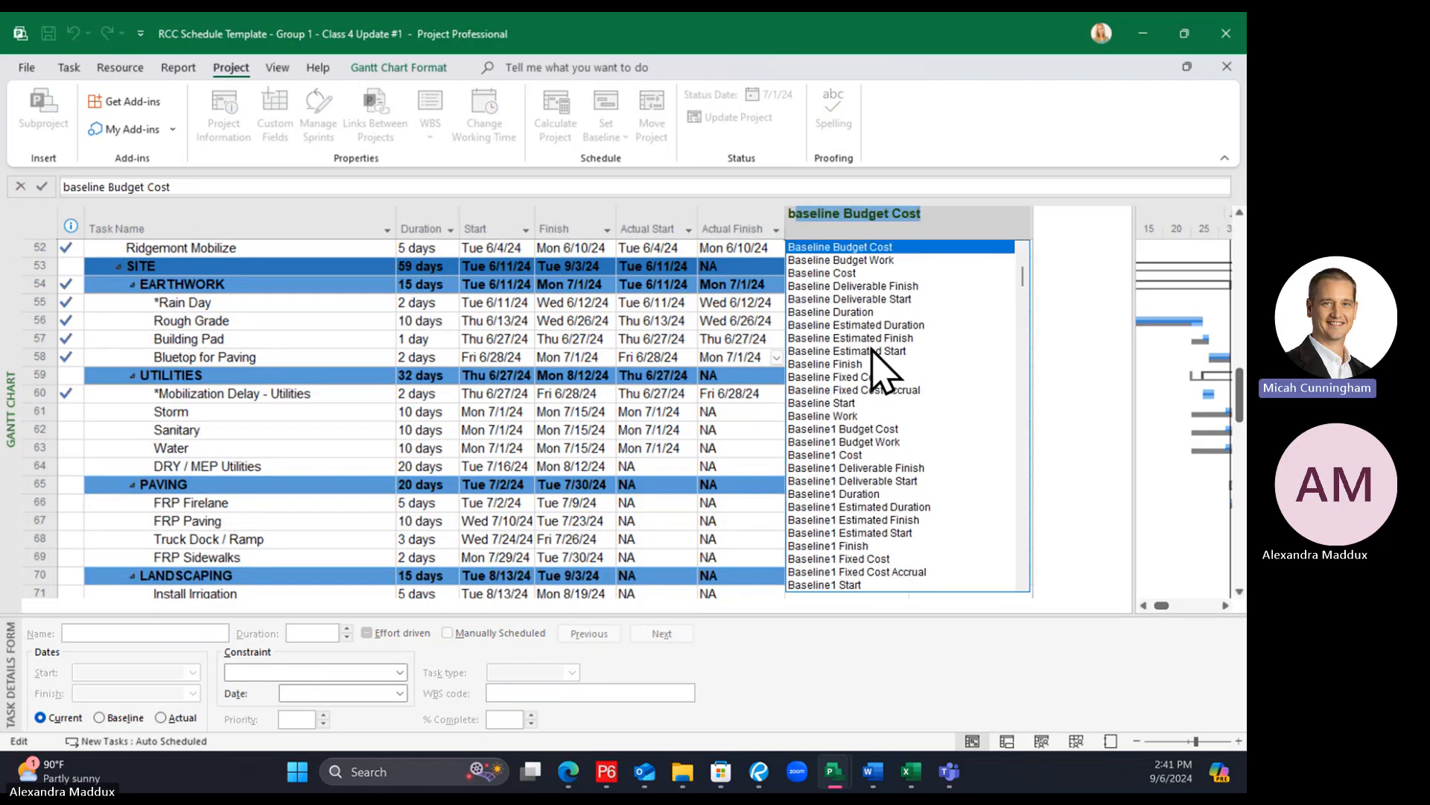
pyautogui.click(843, 403)
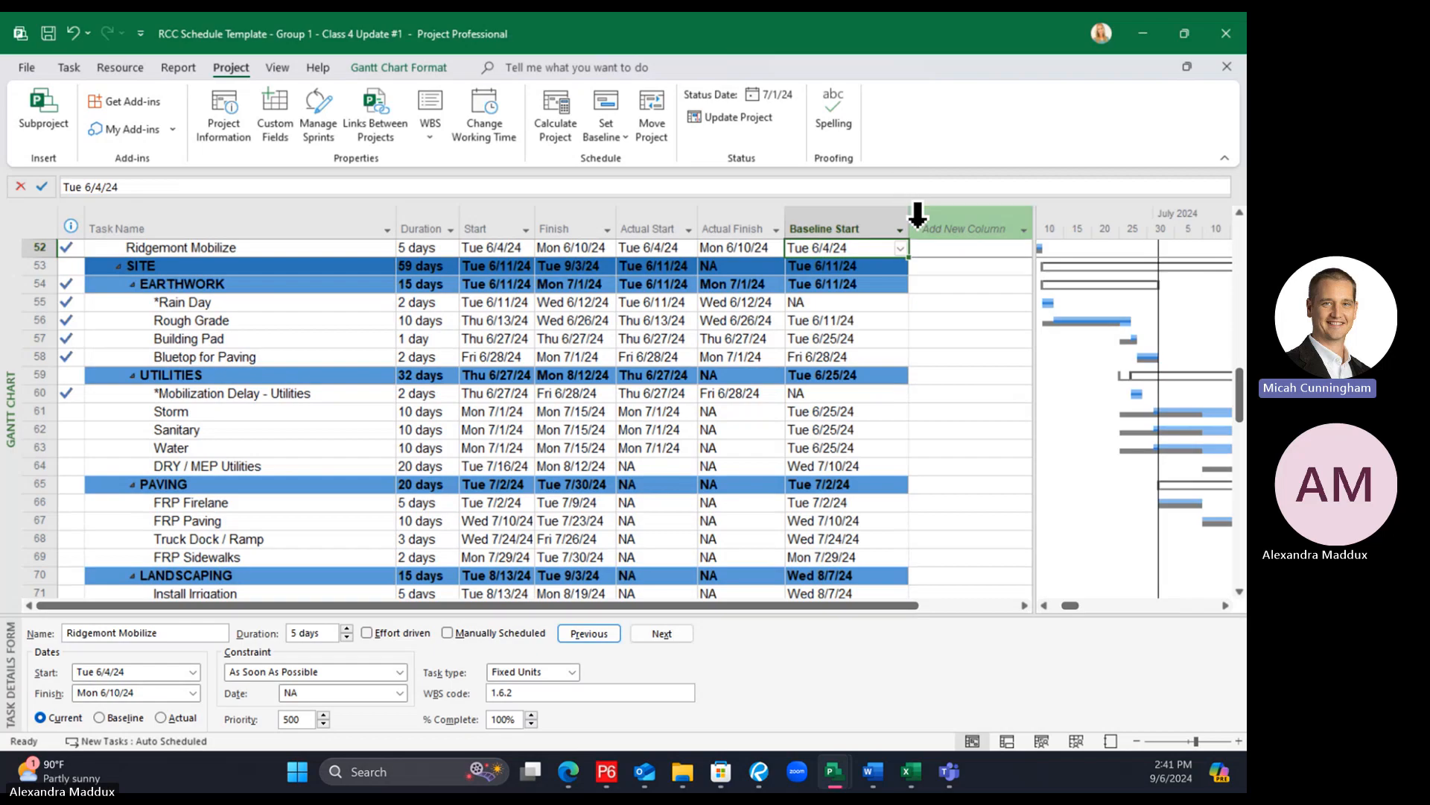
# Hide the reinserted Baseline Start column and shrink the task table to end just after Actual Finish
pyautogui.click(826, 218)
pyautogui.rightClick(825, 218)
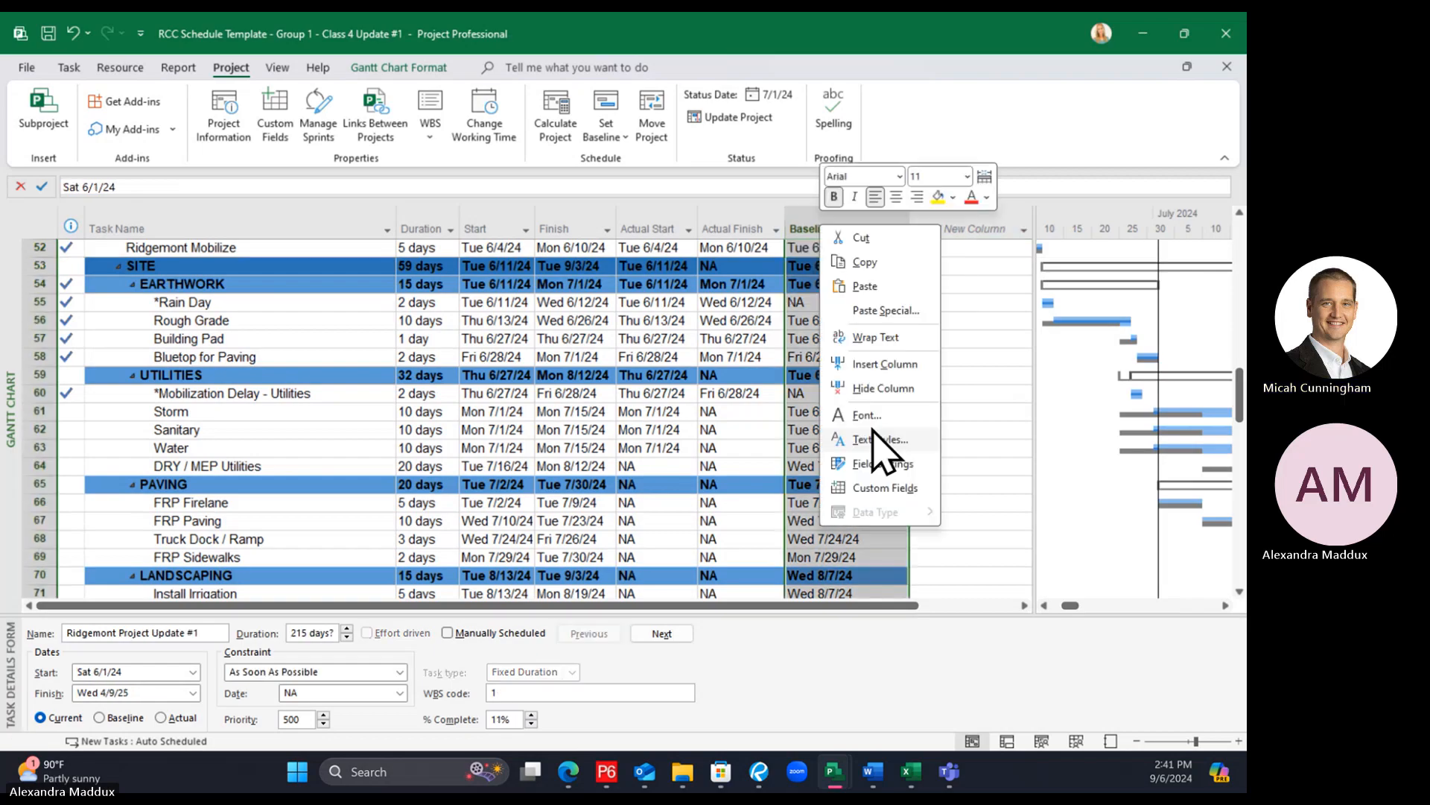
pyautogui.click(883, 413)
pyautogui.moveTo(1037, 310); pyautogui.dragTo(897, 315)
pyautogui.click(701, 339)
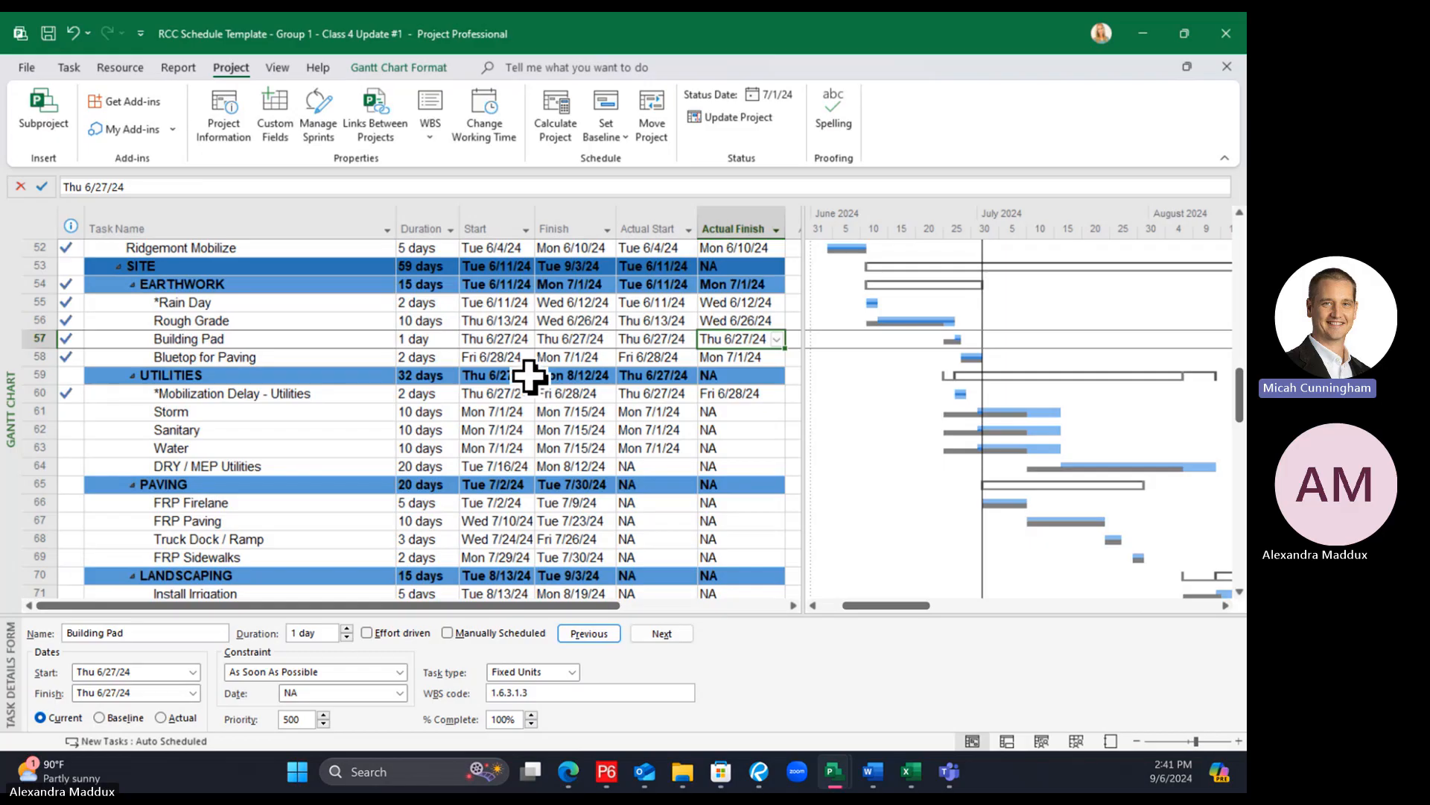
pyautogui.click(277, 68)
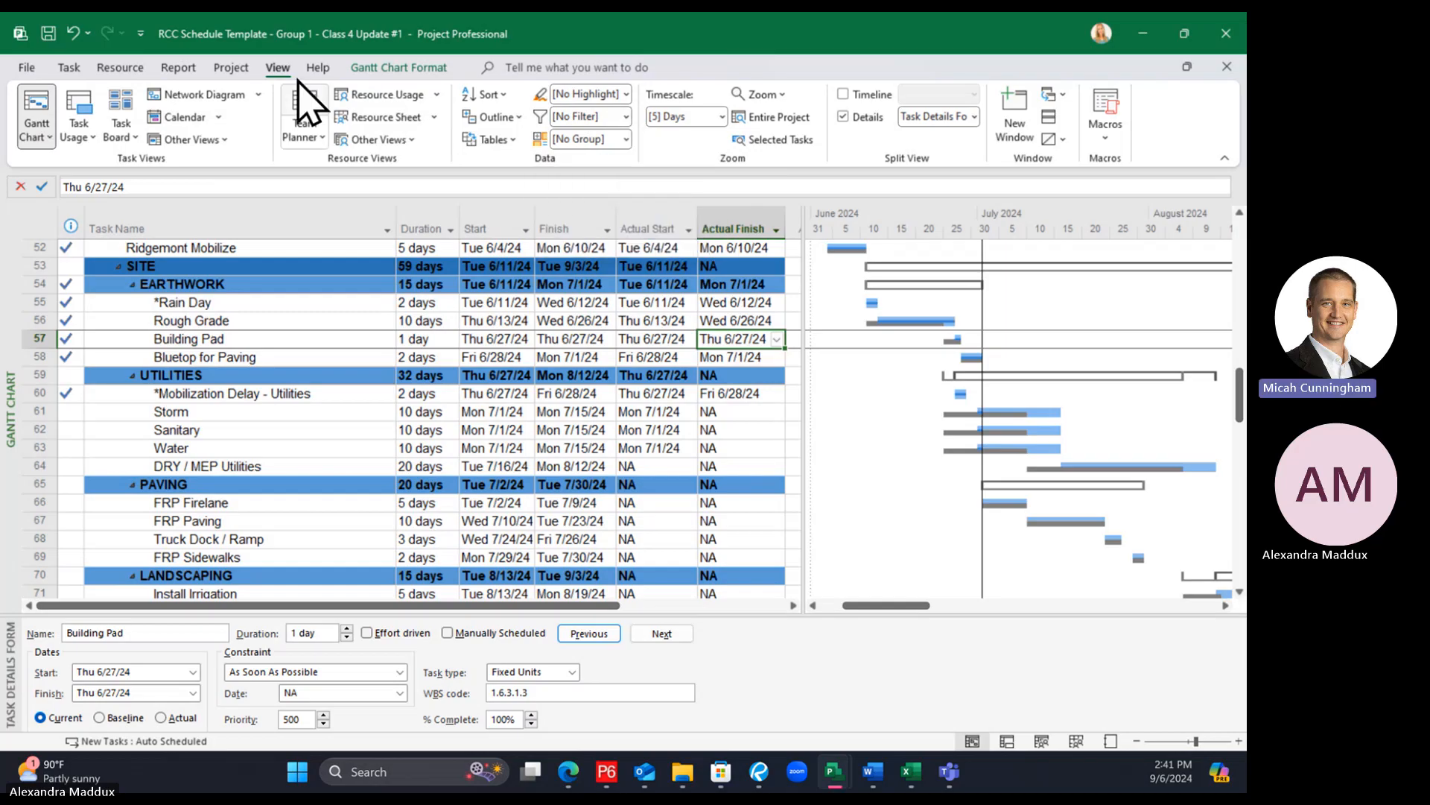
pyautogui.click(627, 116)
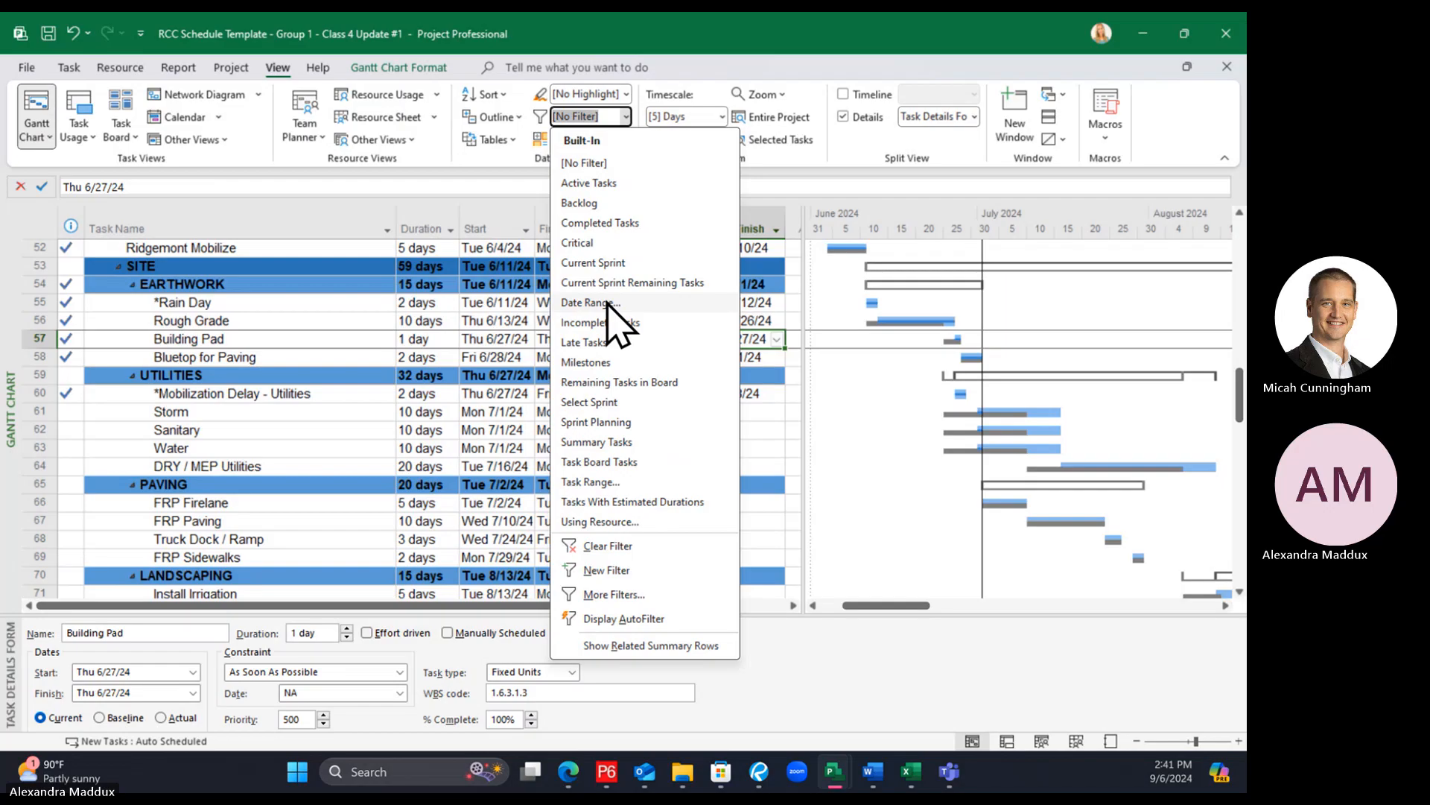
pyautogui.click(588, 303)
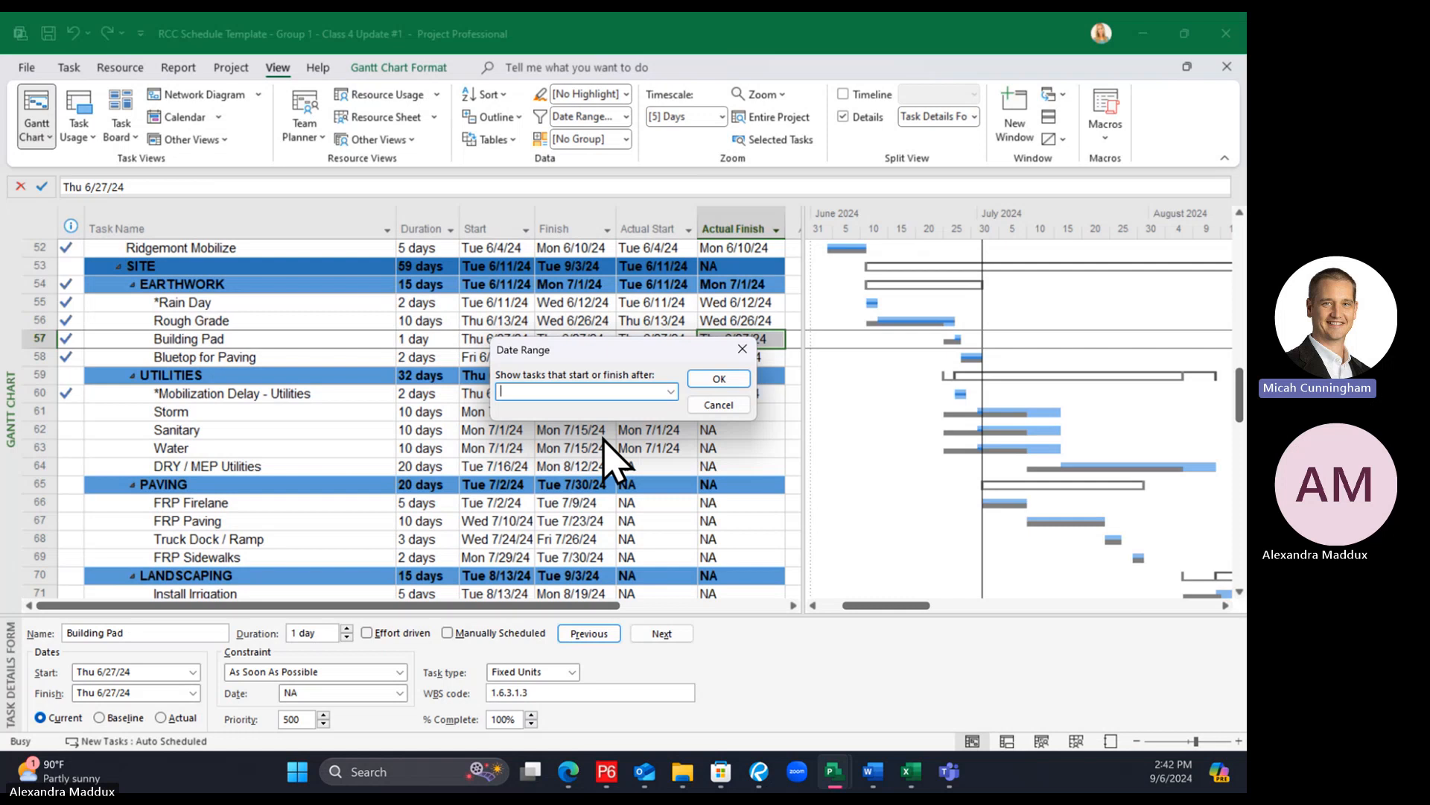
pyautogui.click(671, 392)
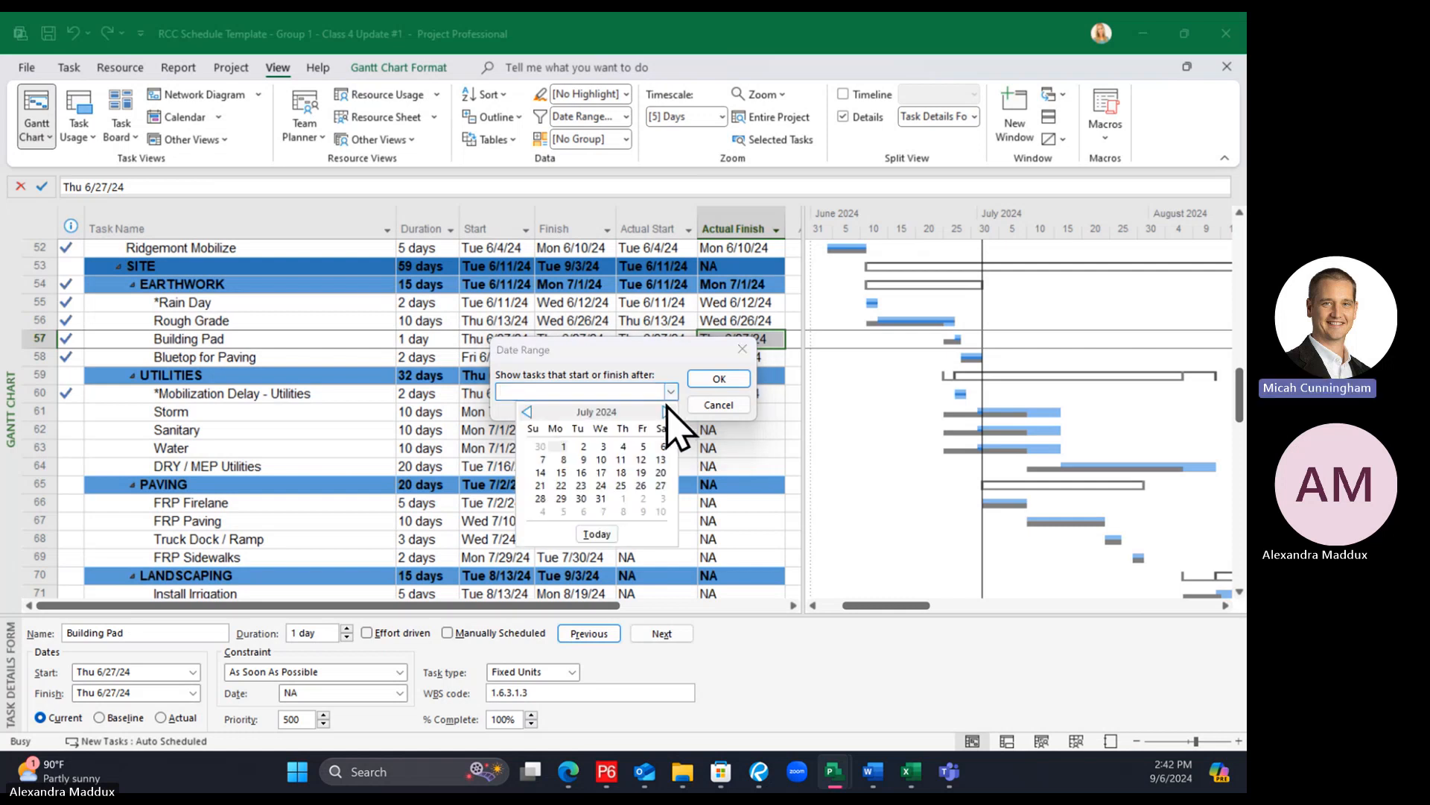
pyautogui.click(527, 412)
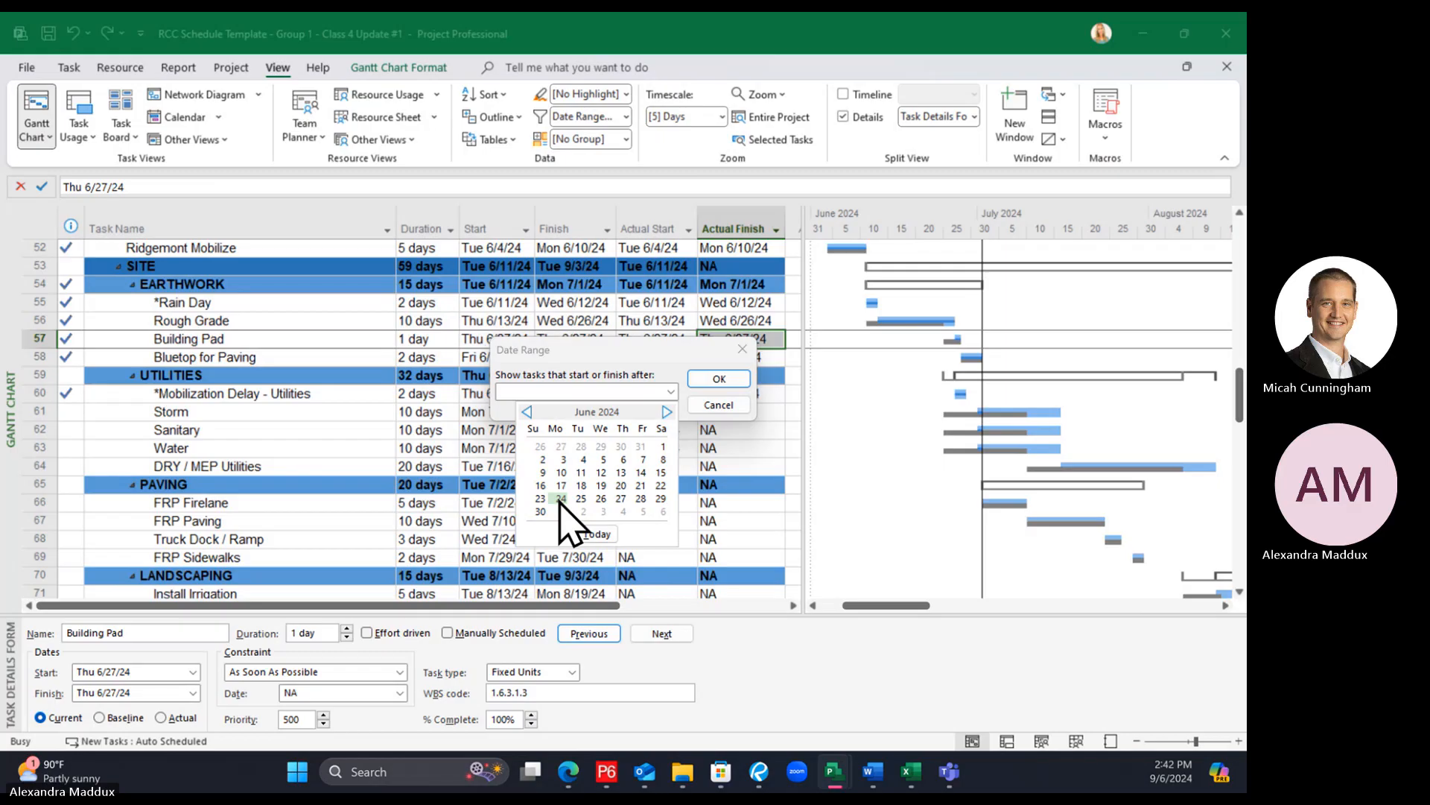
pyautogui.click(713, 408)
pyautogui.click(719, 405)
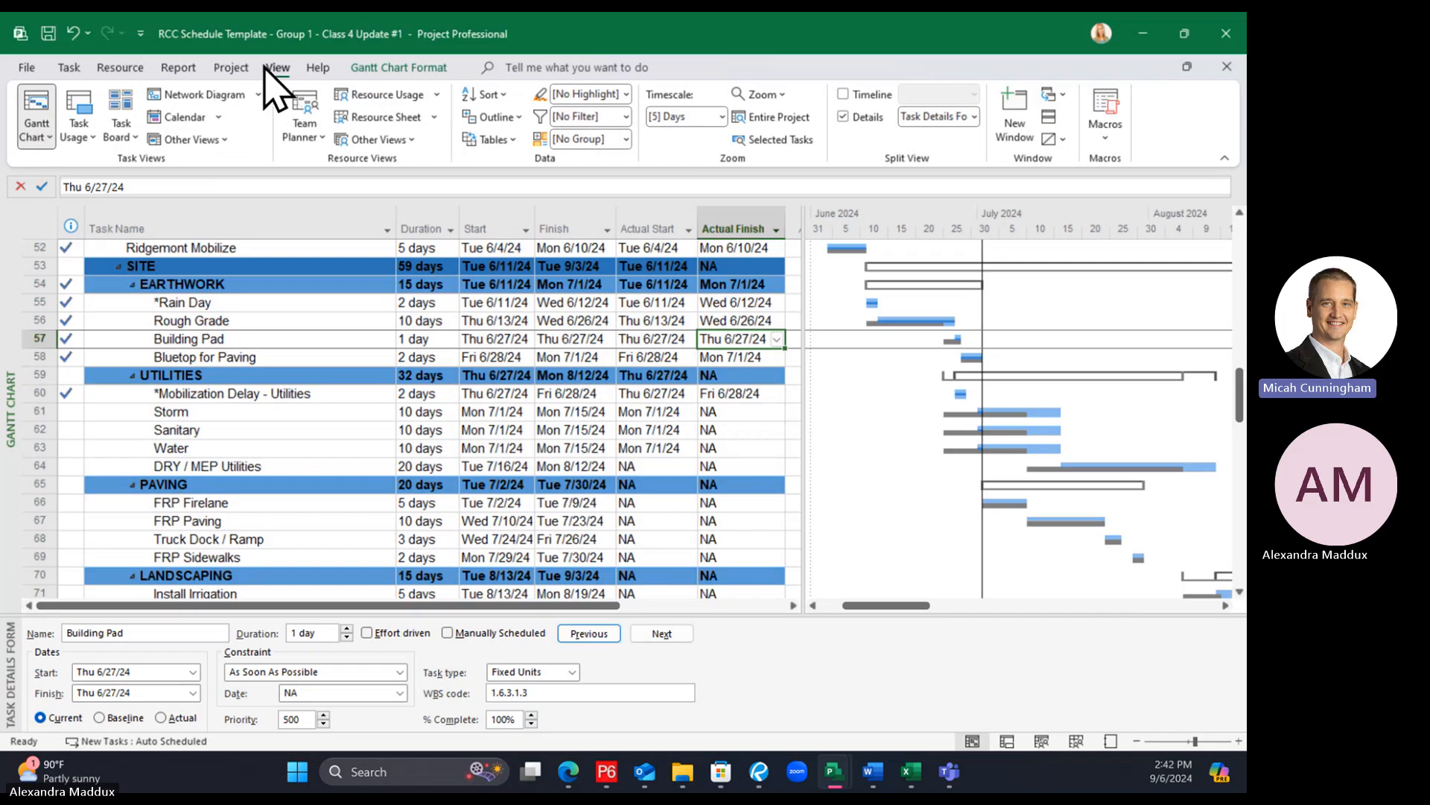
# Filter the schedule by Date Range to show tasks that start or finish after 6/24/2024 and before 8/5/2024
pyautogui.click(626, 121)
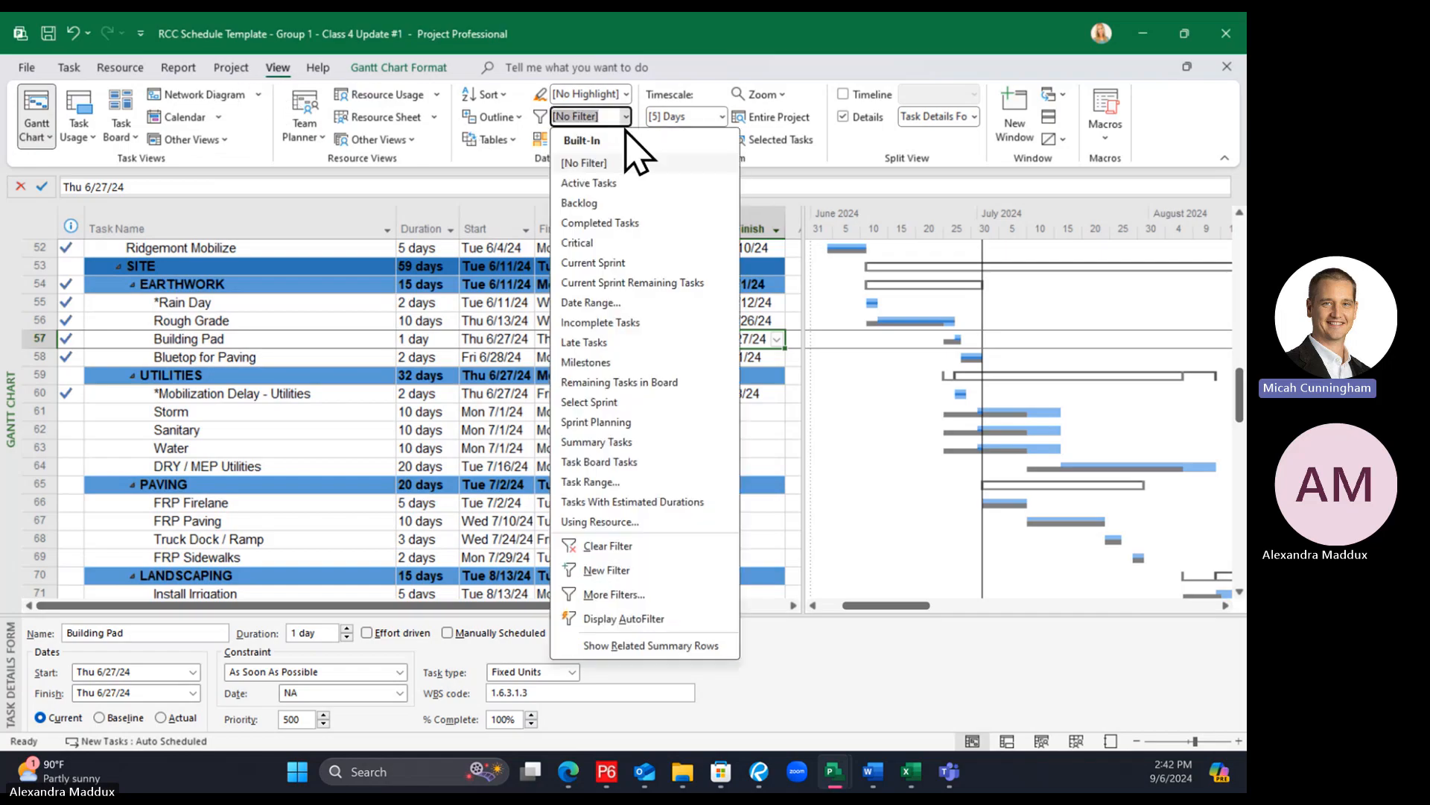
pyautogui.click(589, 303)
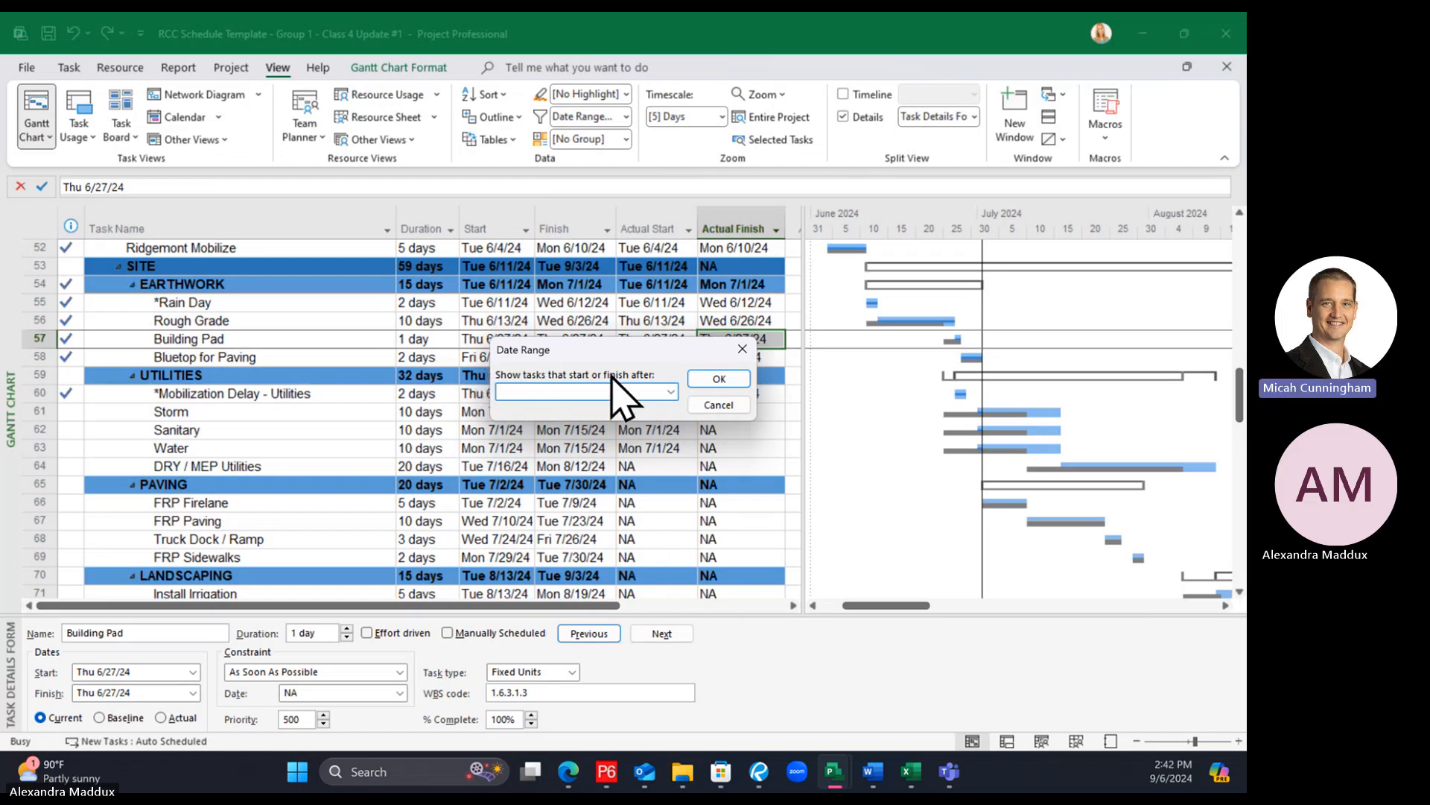
pyautogui.click(672, 391)
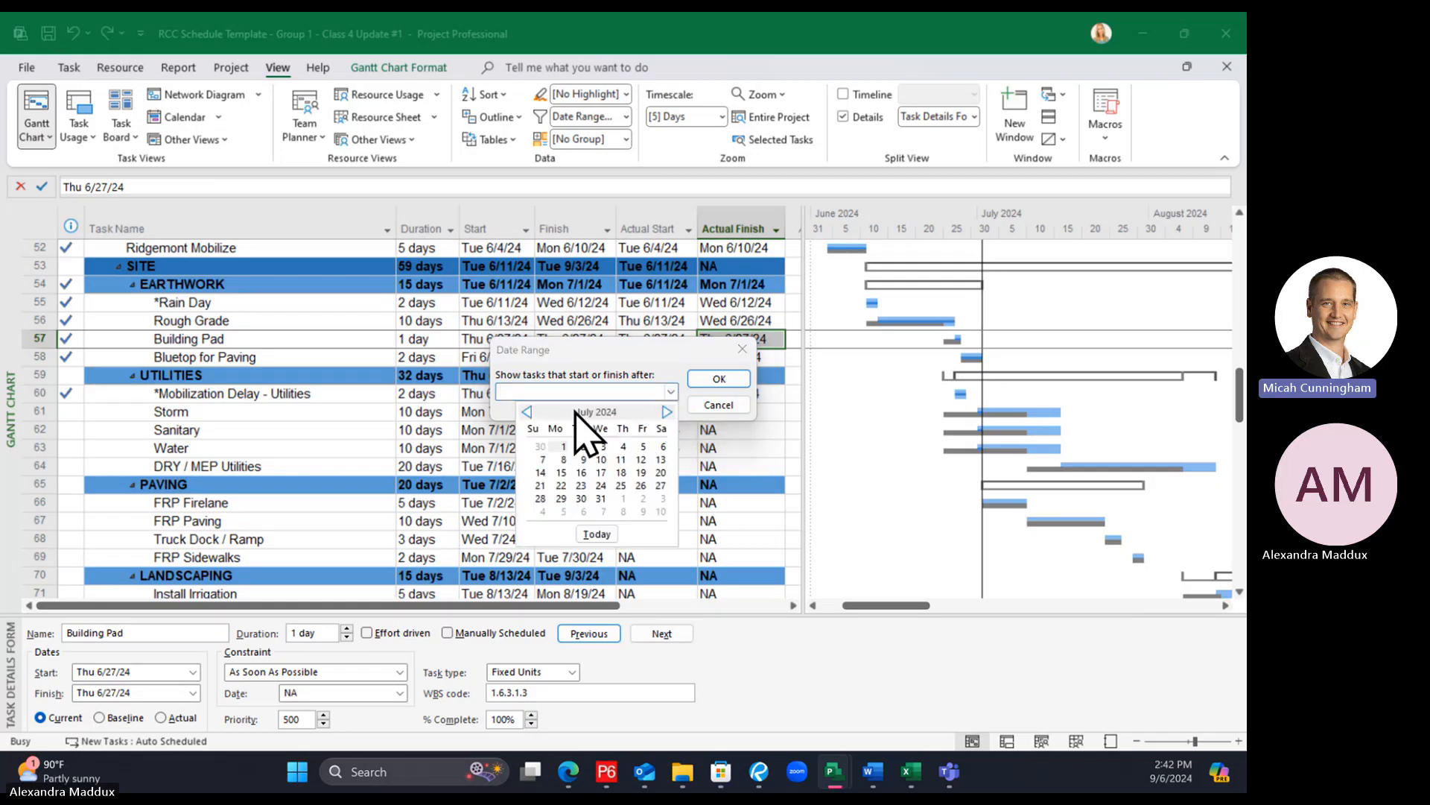
pyautogui.click(527, 412)
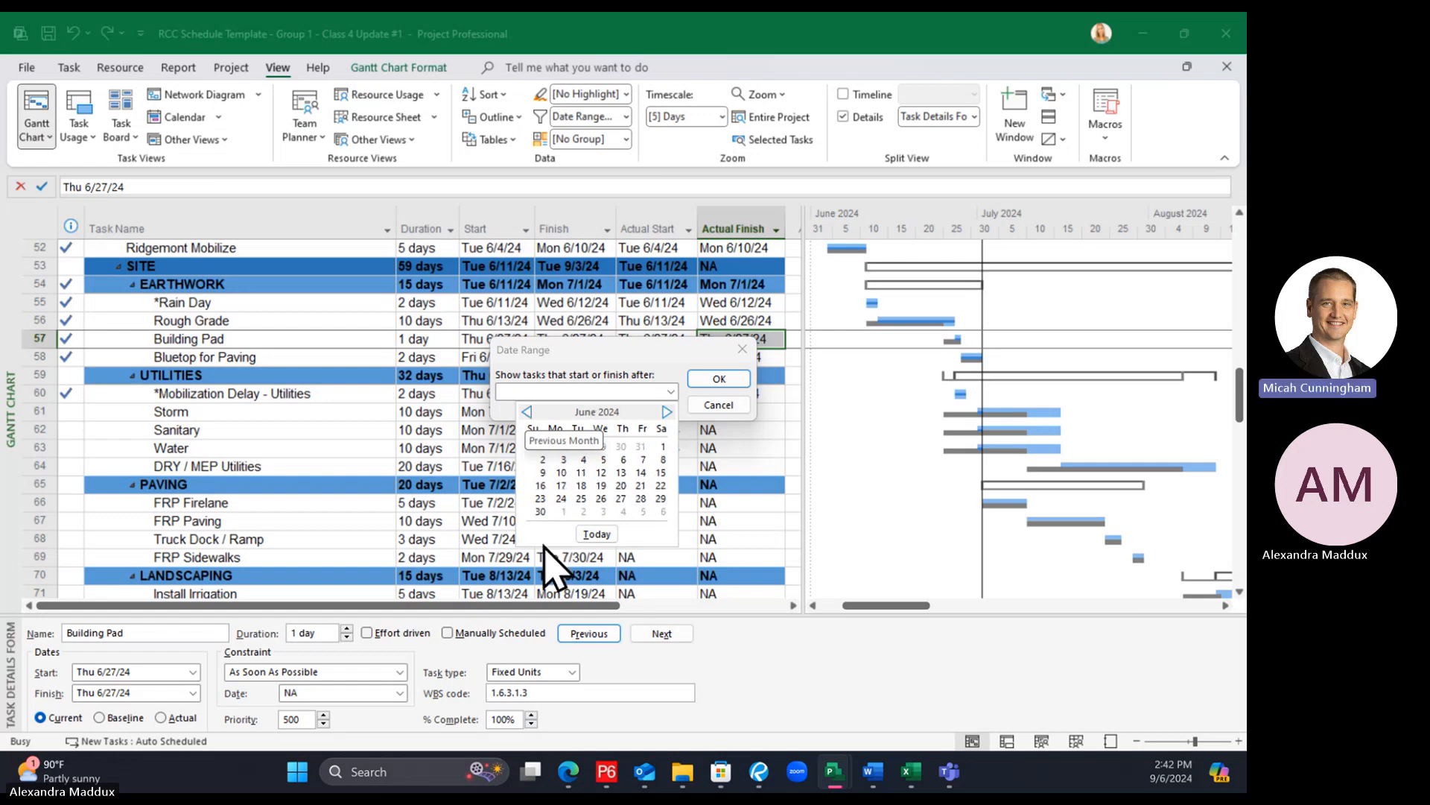
pyautogui.click(562, 498)
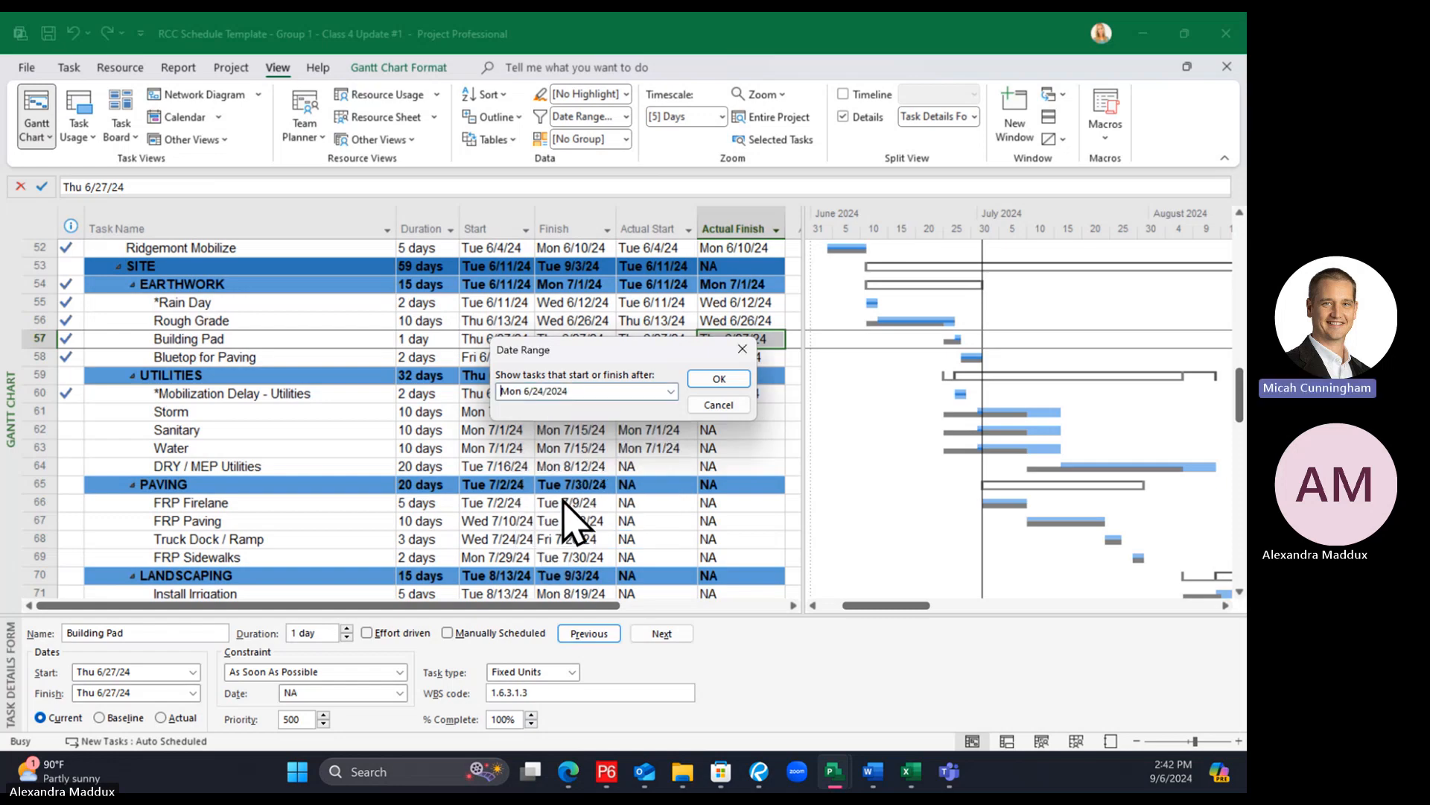
pyautogui.click(720, 379)
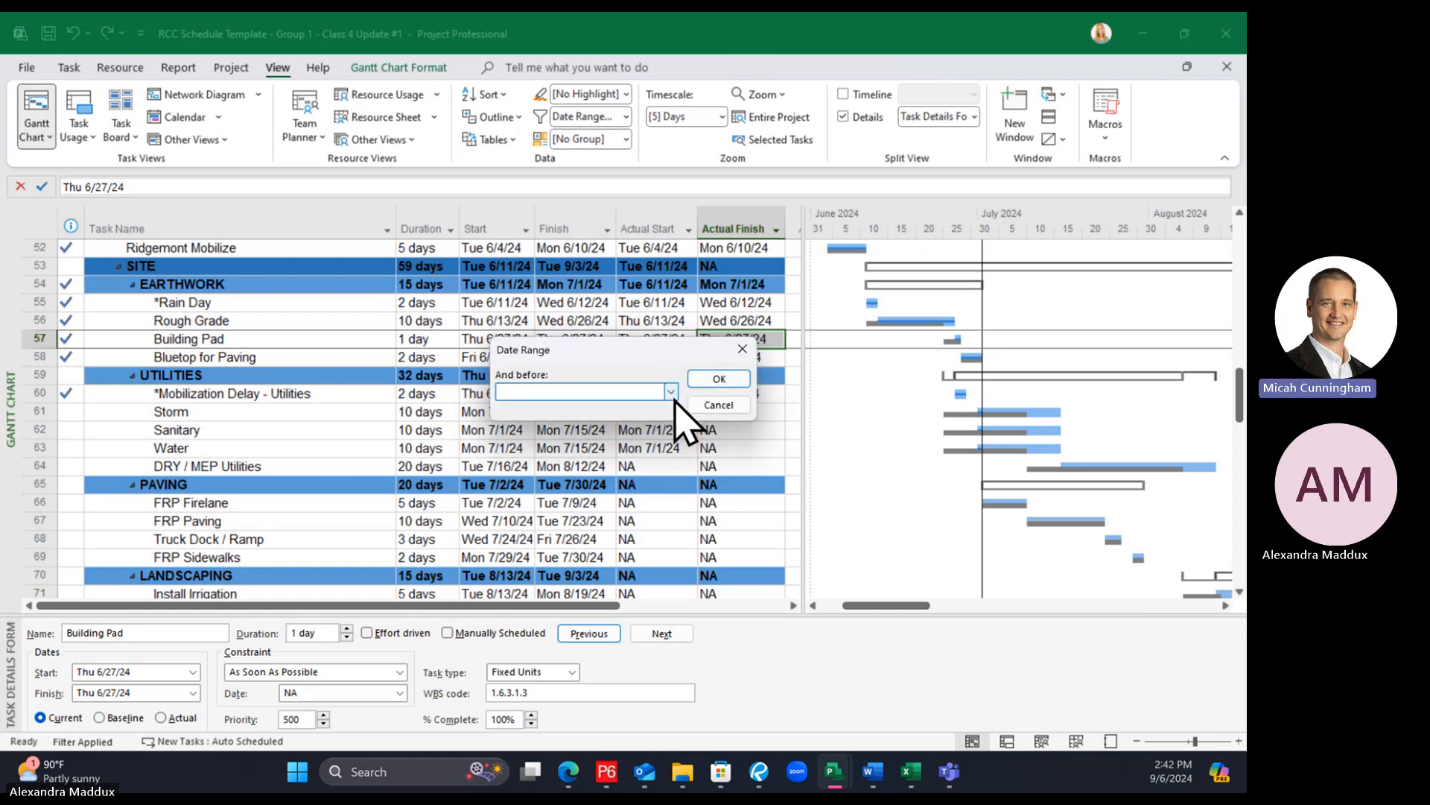
pyautogui.click(672, 391)
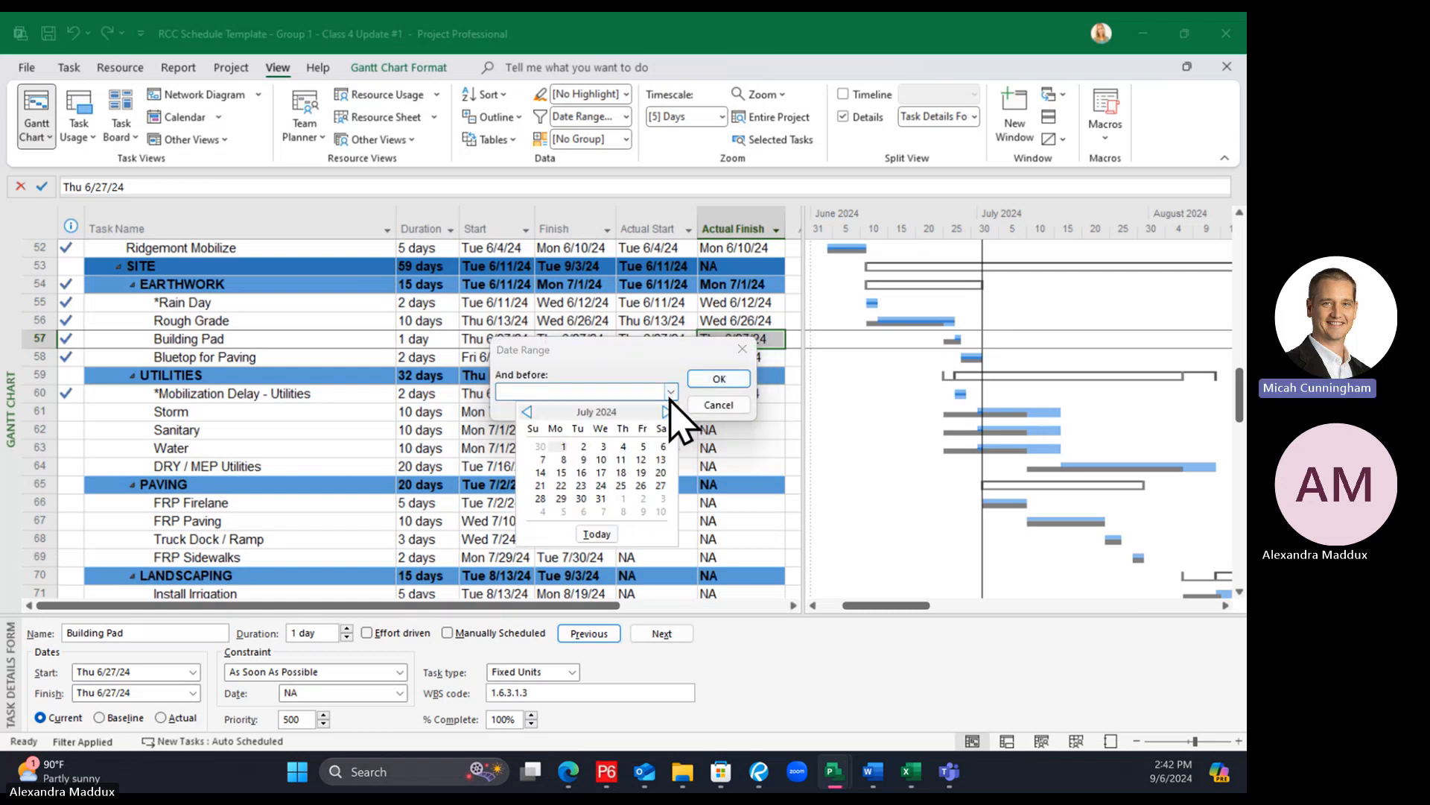
pyautogui.click(560, 511)
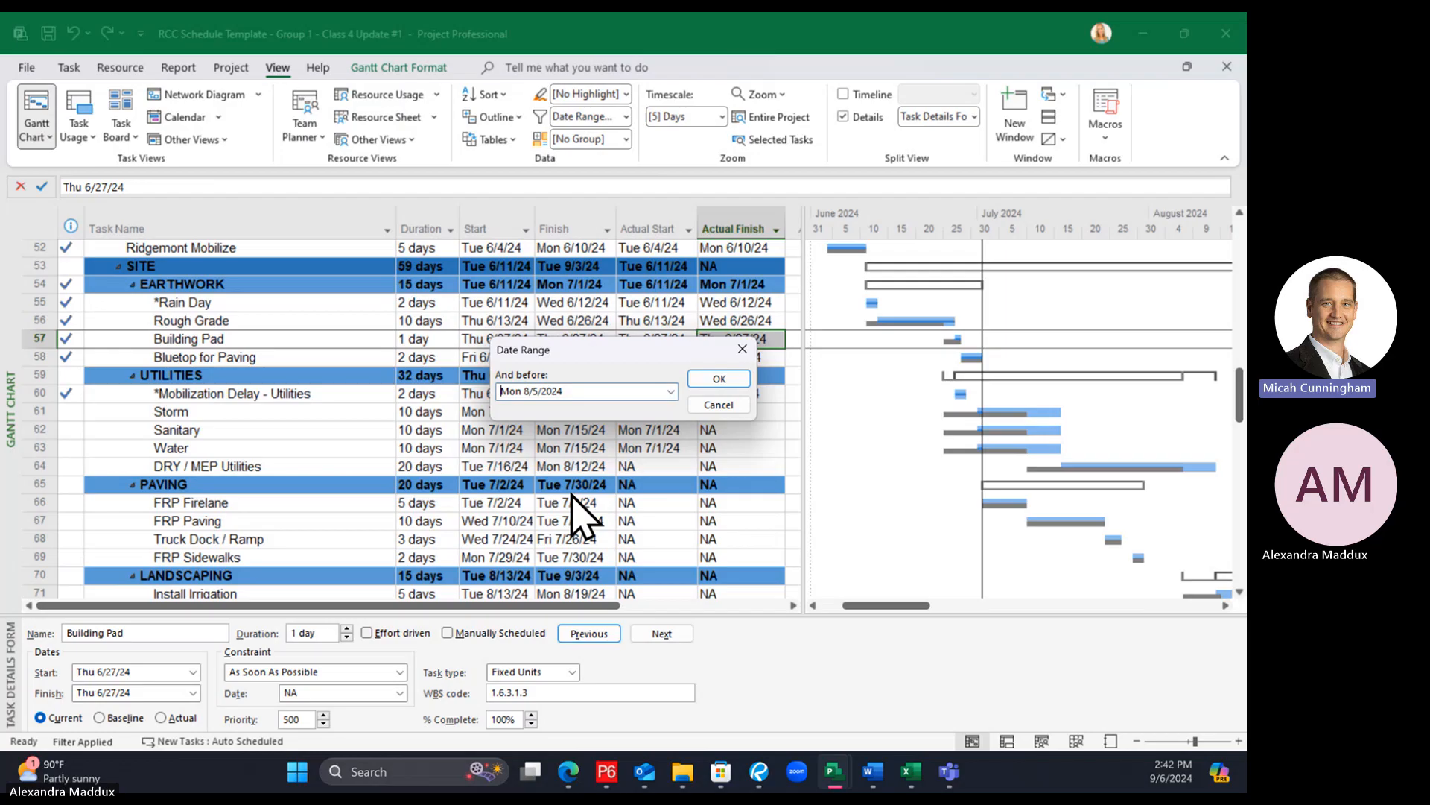
pyautogui.click(713, 378)
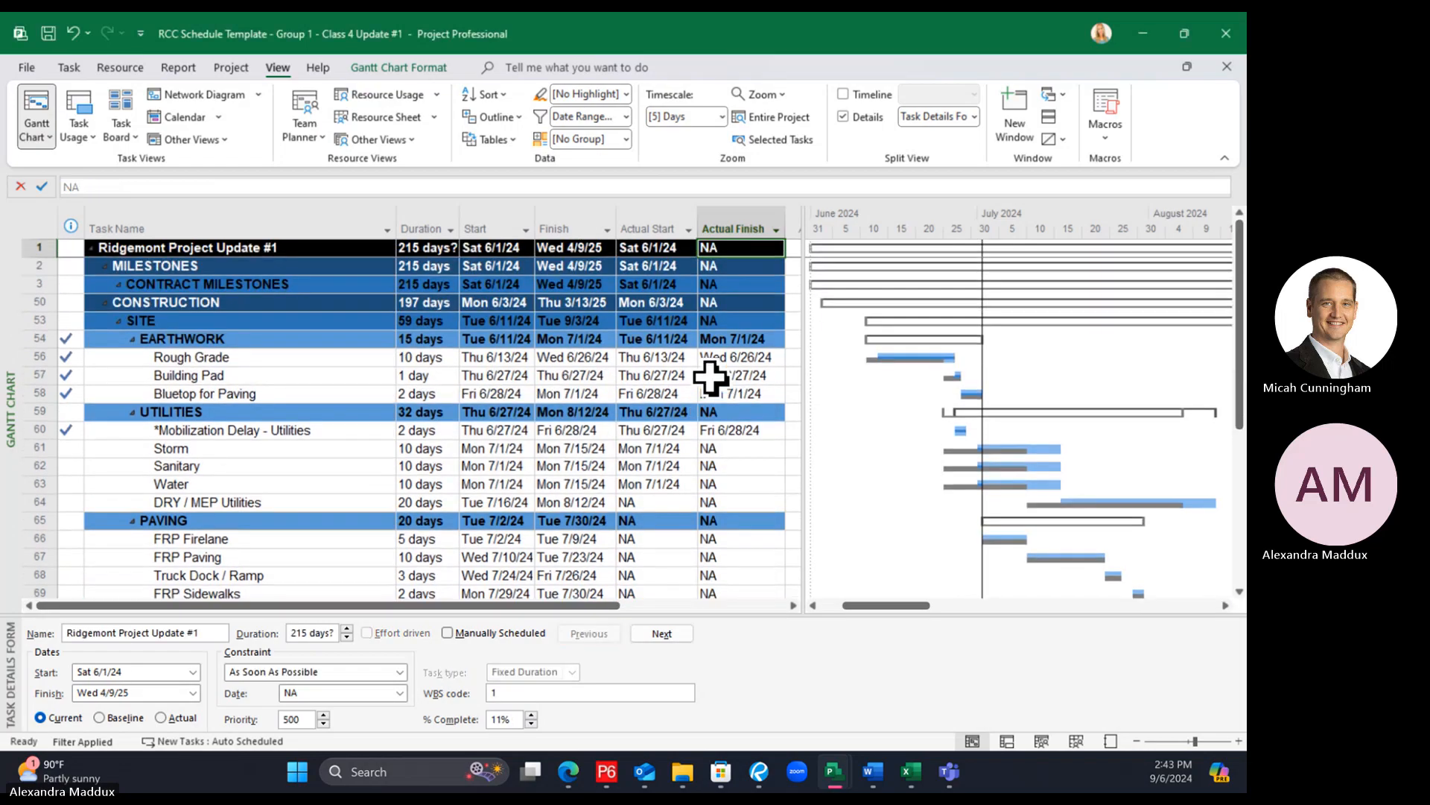
pyautogui.scroll(-8, 710, 378)
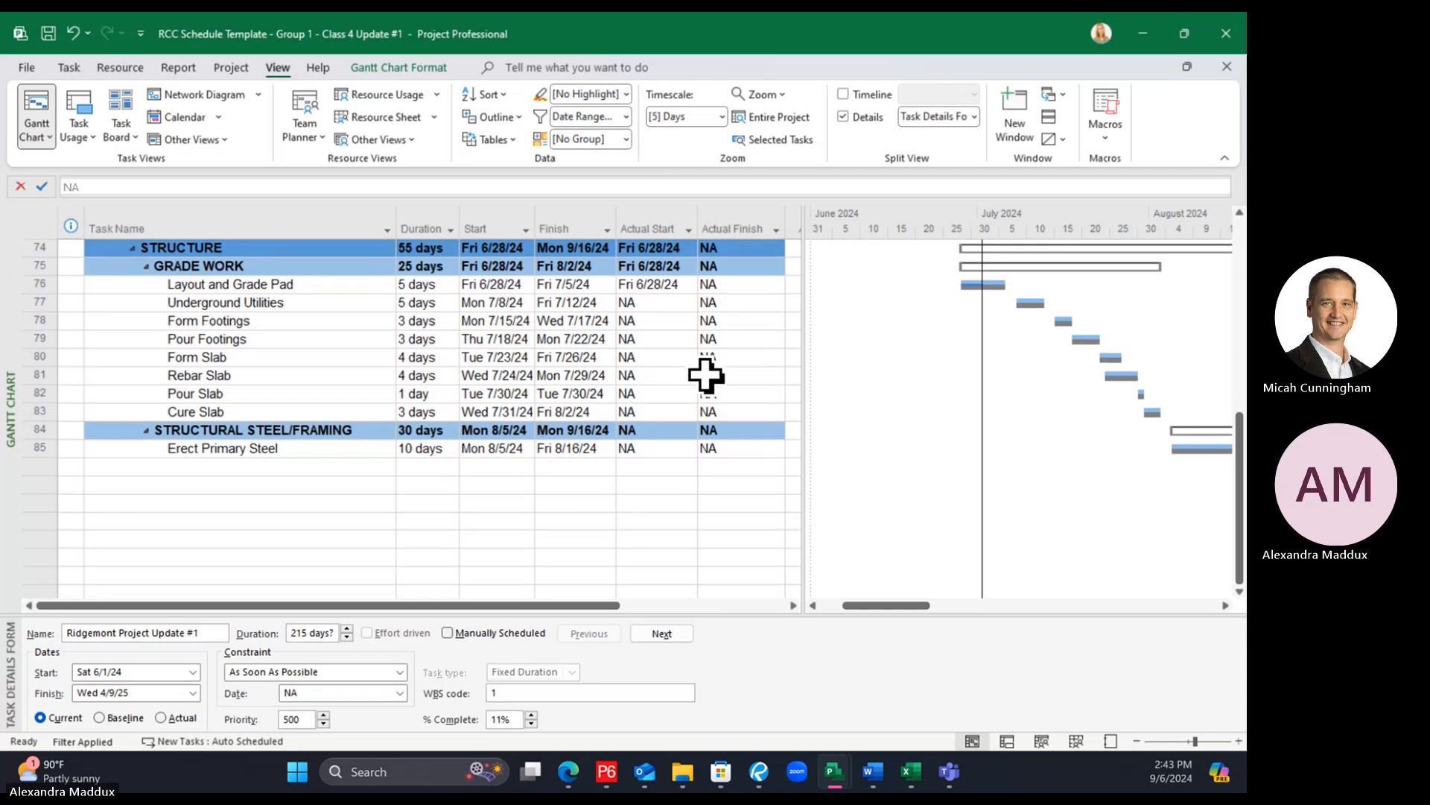
pyautogui.scroll(8, 706, 376)
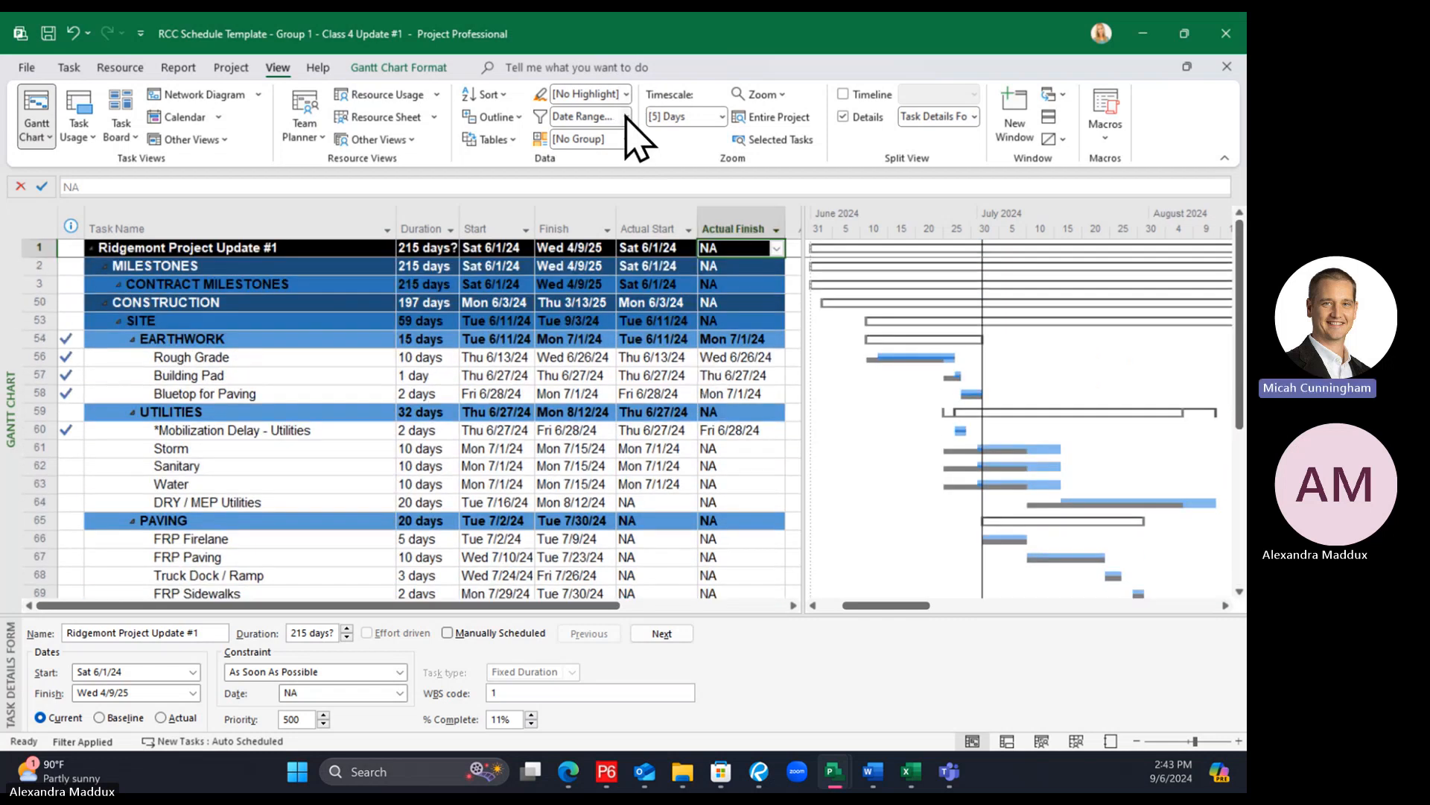
# Reapply the Date Range filter with the same 6/24/2024 to 8/5/2024 window and review the filtered task list
pyautogui.click(626, 117)
pyautogui.click(602, 305)
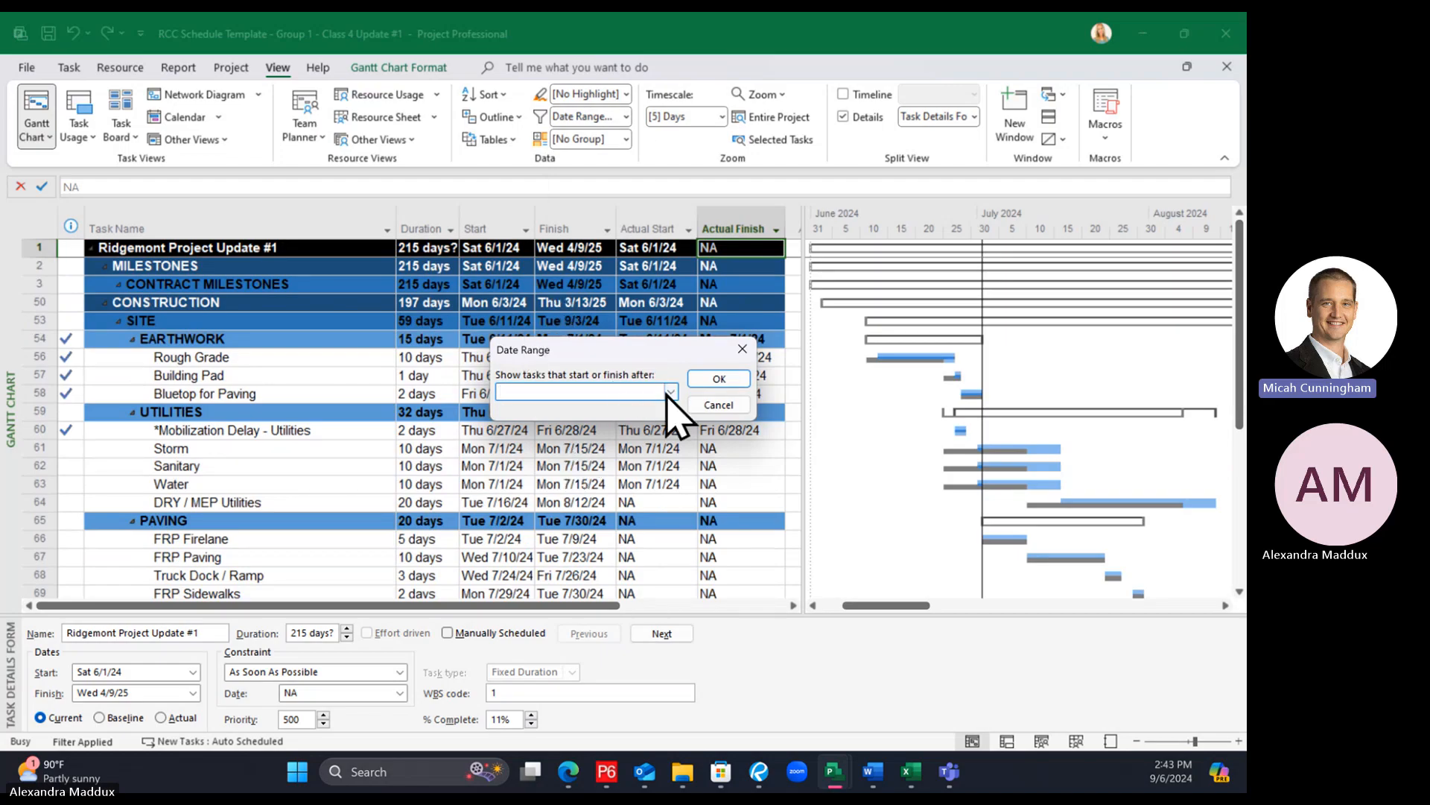
pyautogui.click(670, 392)
pyautogui.click(540, 414)
pyautogui.click(566, 504)
pyautogui.click(718, 380)
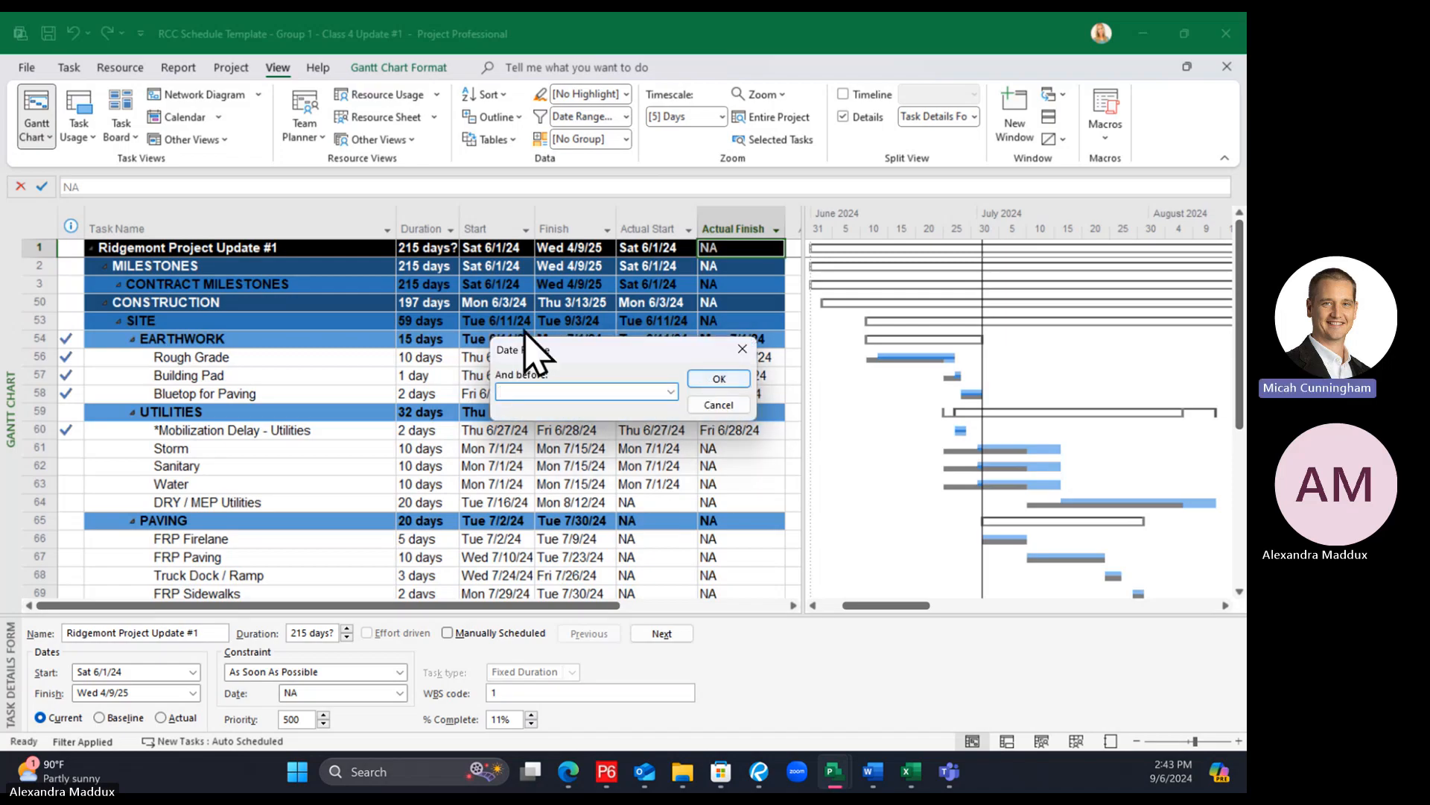
pyautogui.click(671, 392)
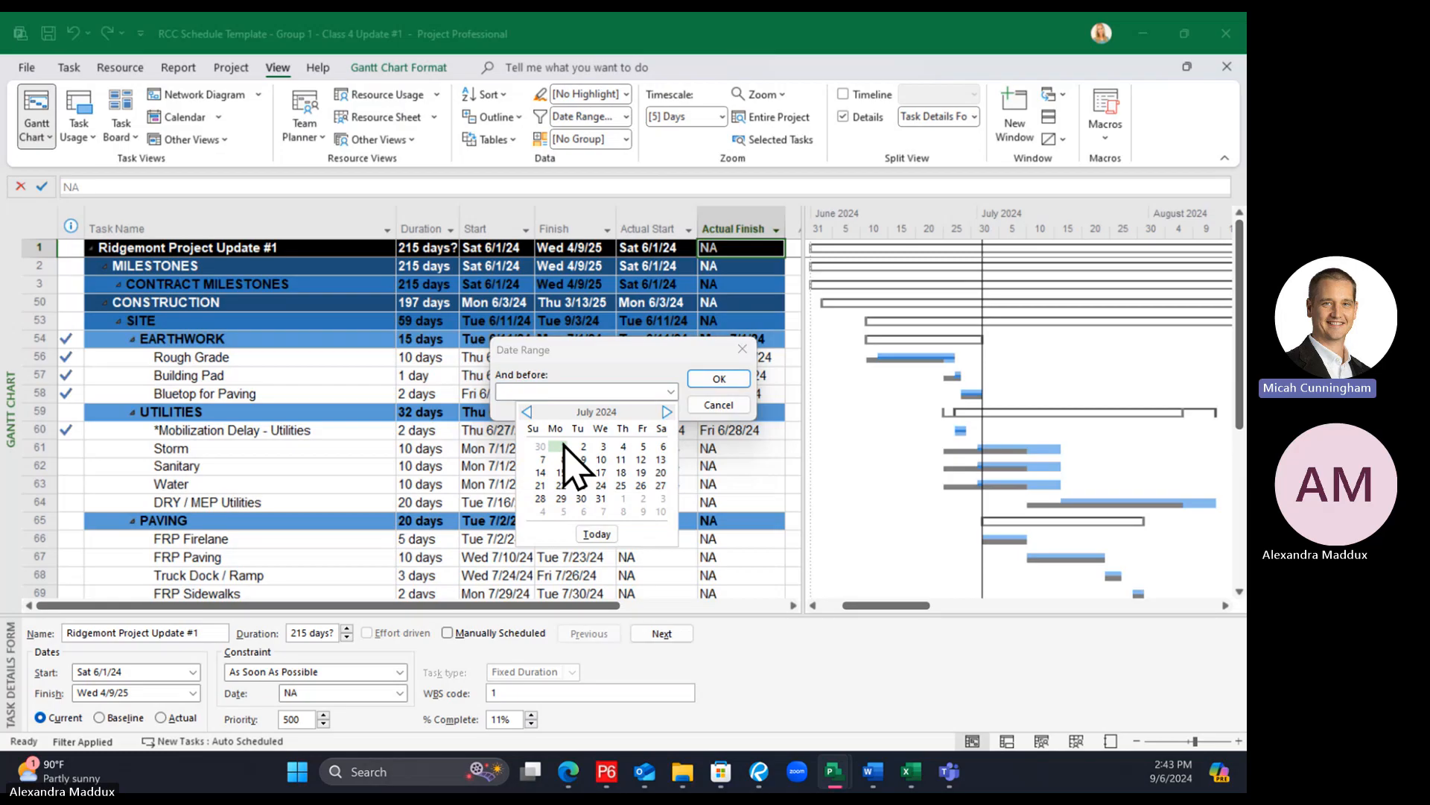
pyautogui.click(563, 511)
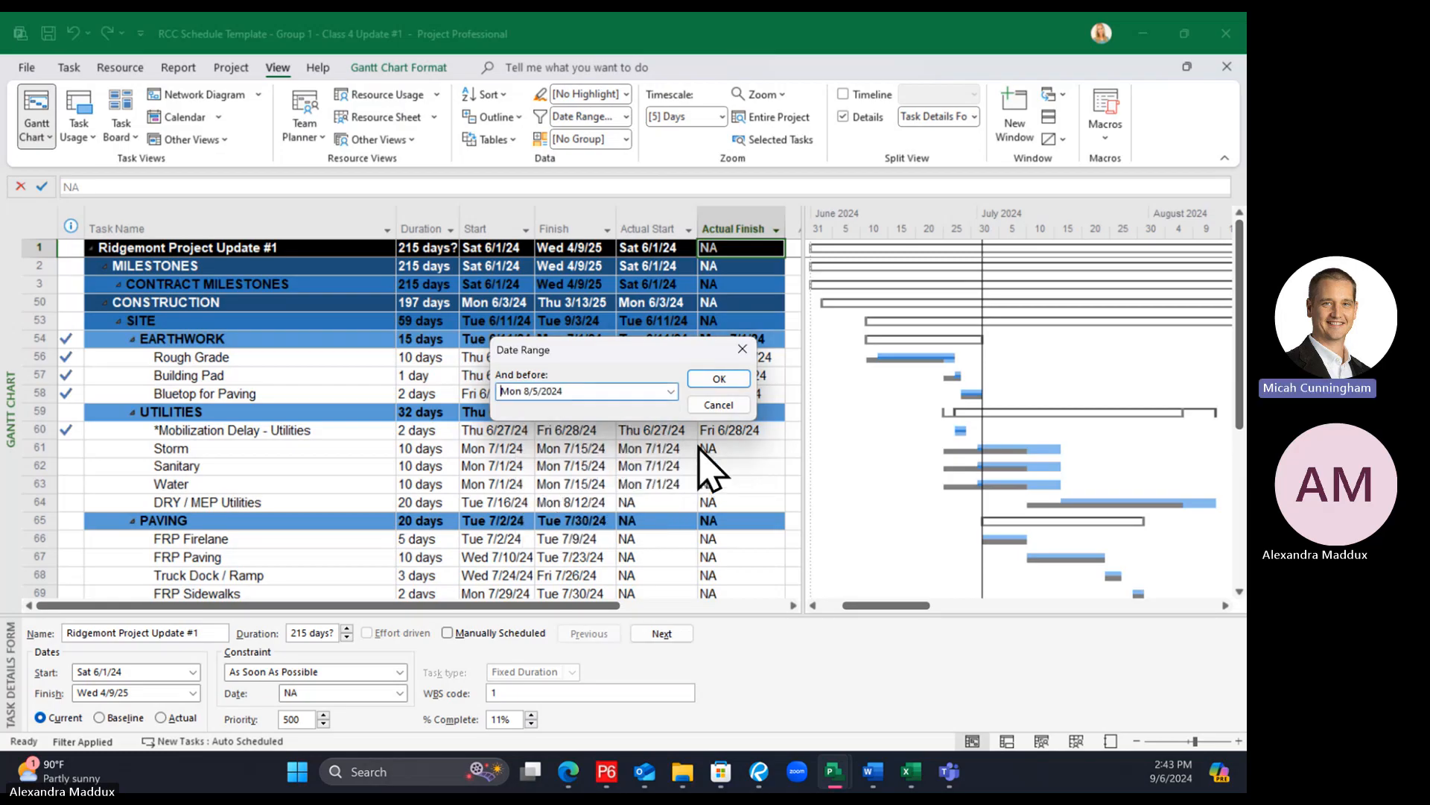
pyautogui.click(718, 379)
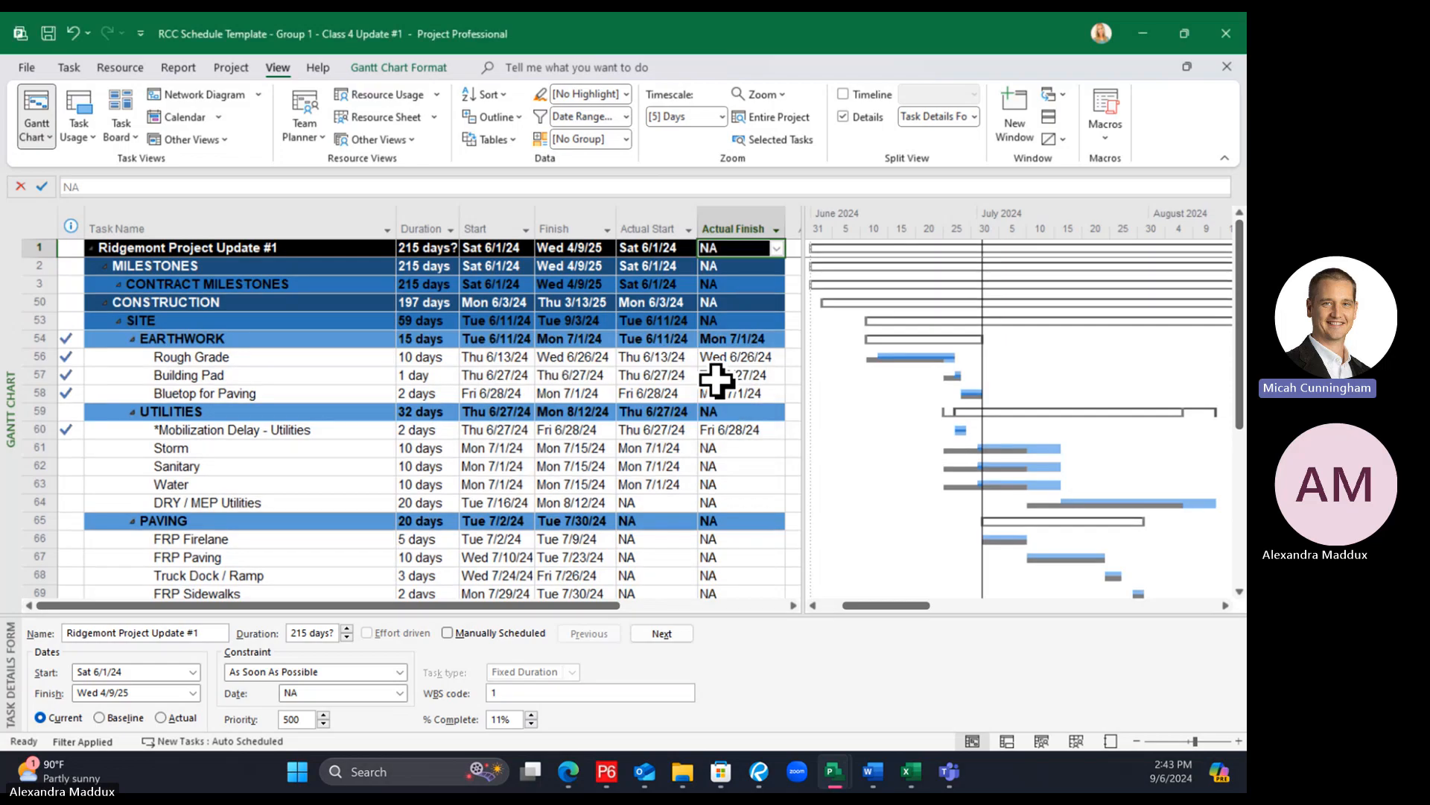
pyautogui.scroll(-2, 836, 406)
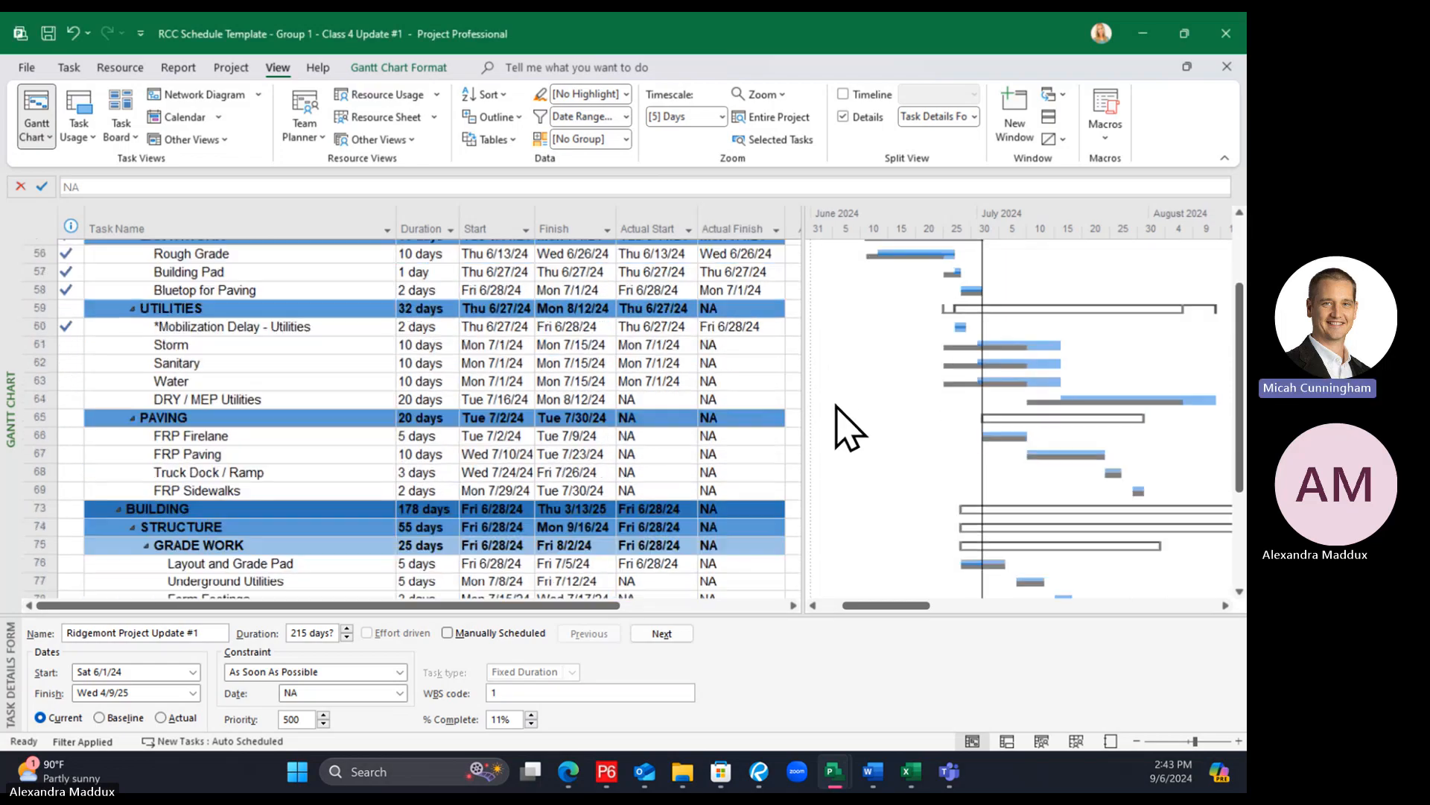
pyautogui.scroll(-4, 838, 425)
pyautogui.scroll(5, 841, 421)
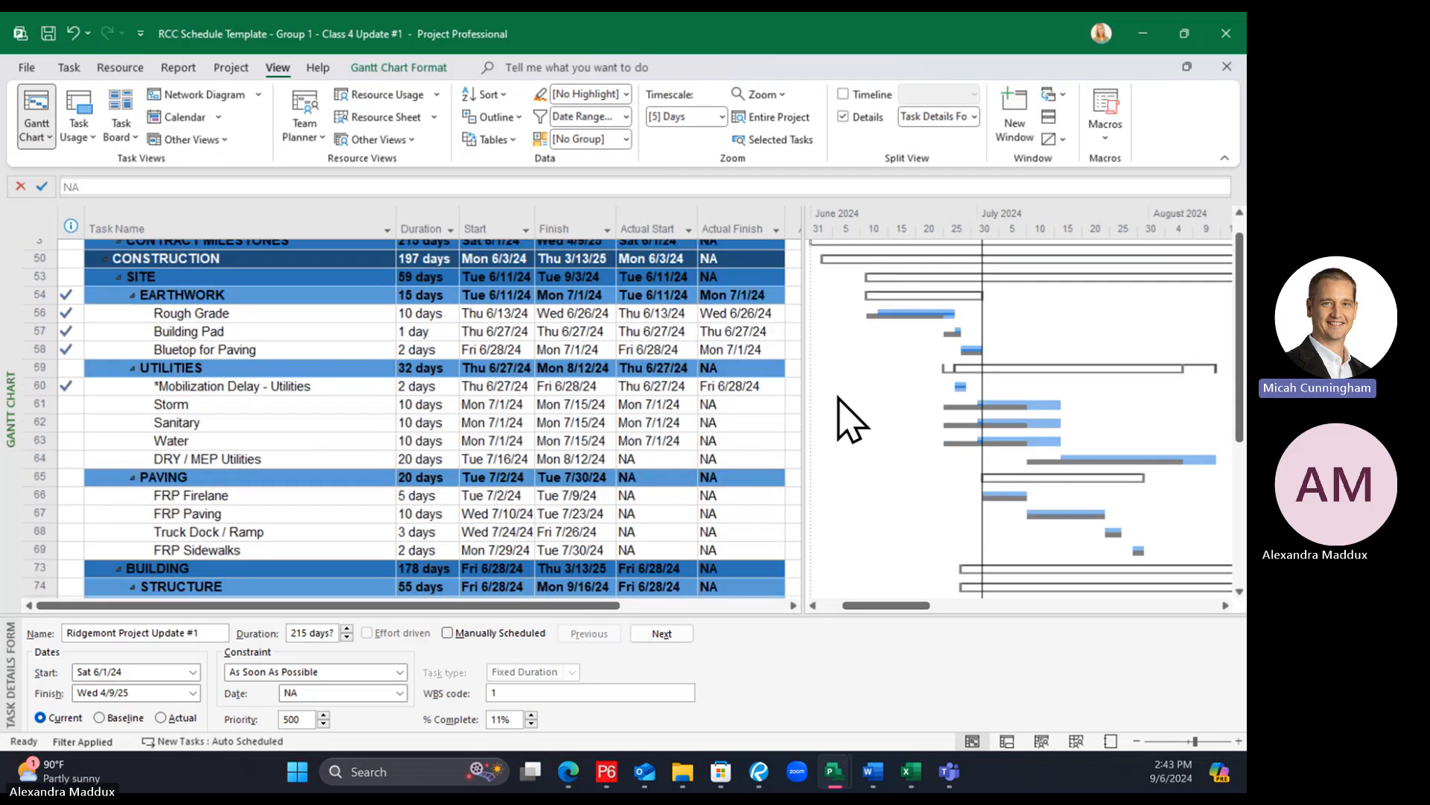
pyautogui.scroll(1, 849, 421)
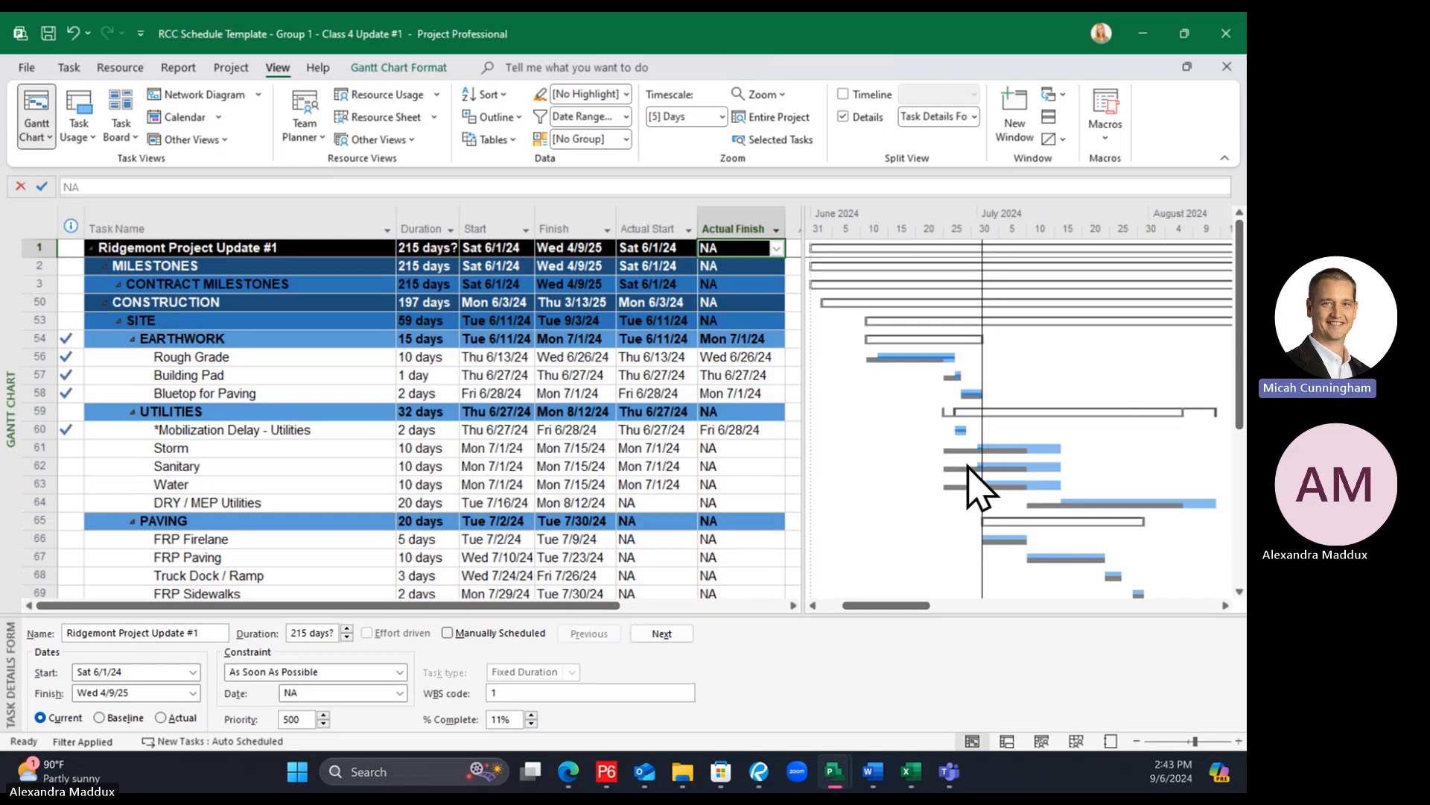
# Set the printed timescale to run from 6/24/2024 to 8/5/2024 and inspect the lookahead schedule in the print preview
pyautogui.click(27, 69)
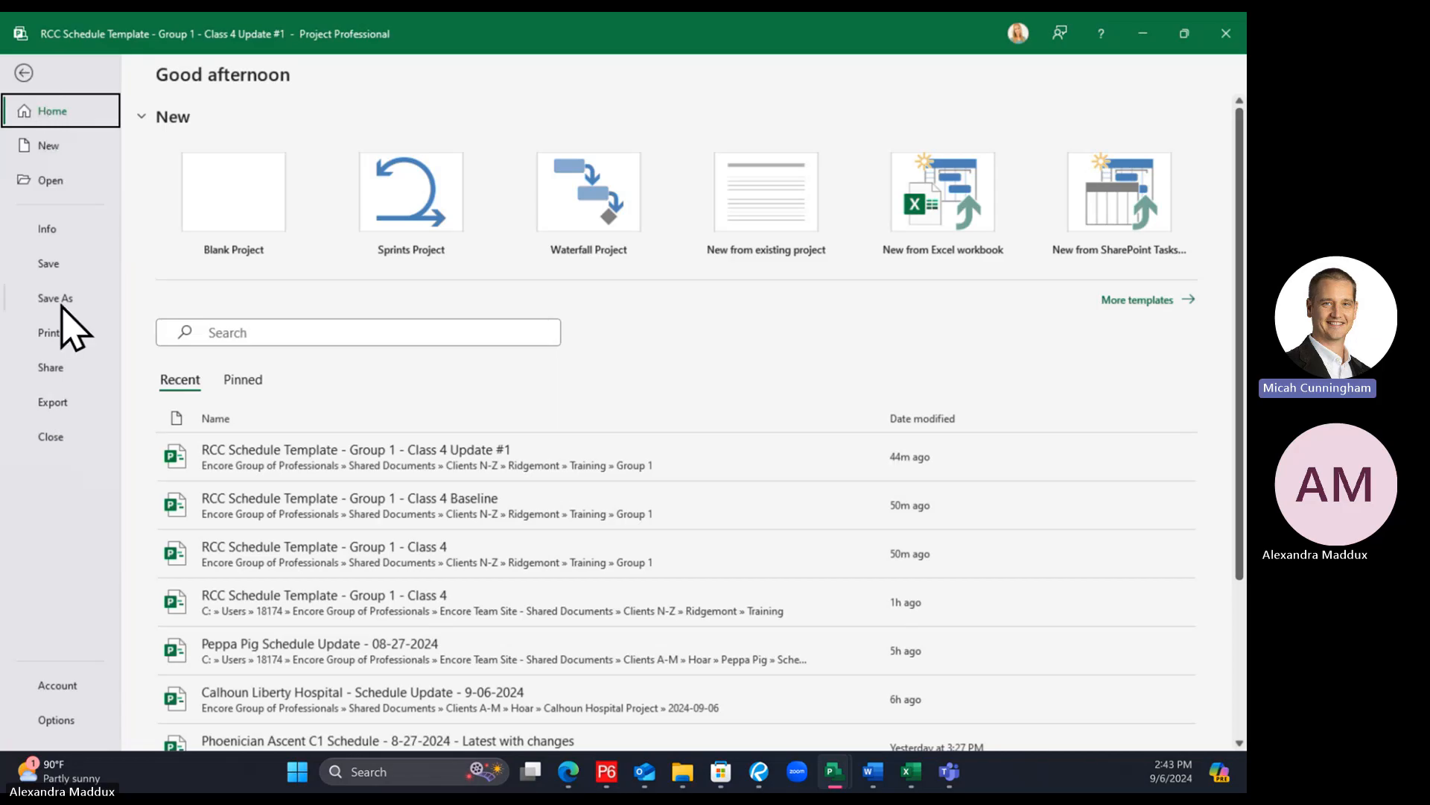
pyautogui.click(61, 342)
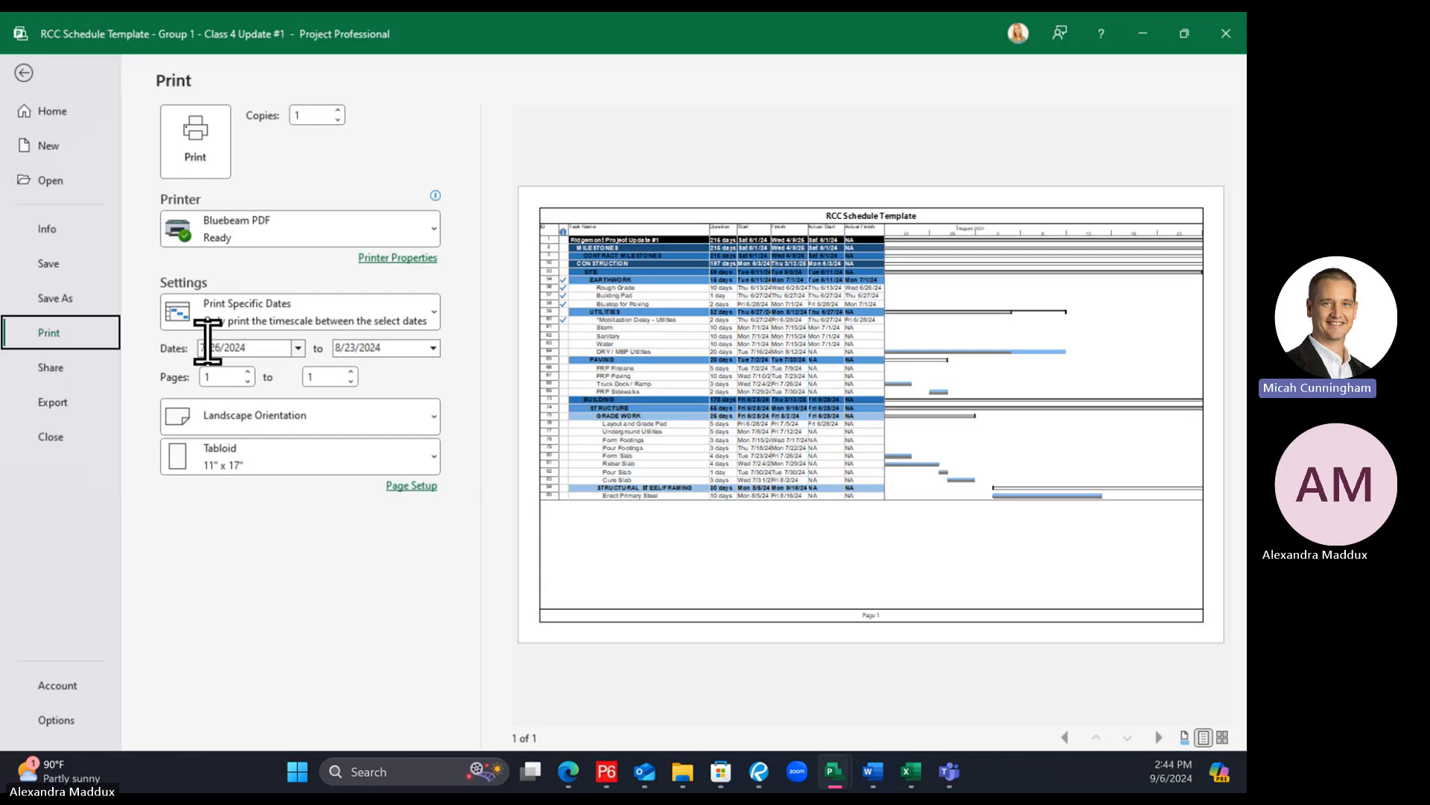
pyautogui.click(298, 348)
pyautogui.click(210, 369)
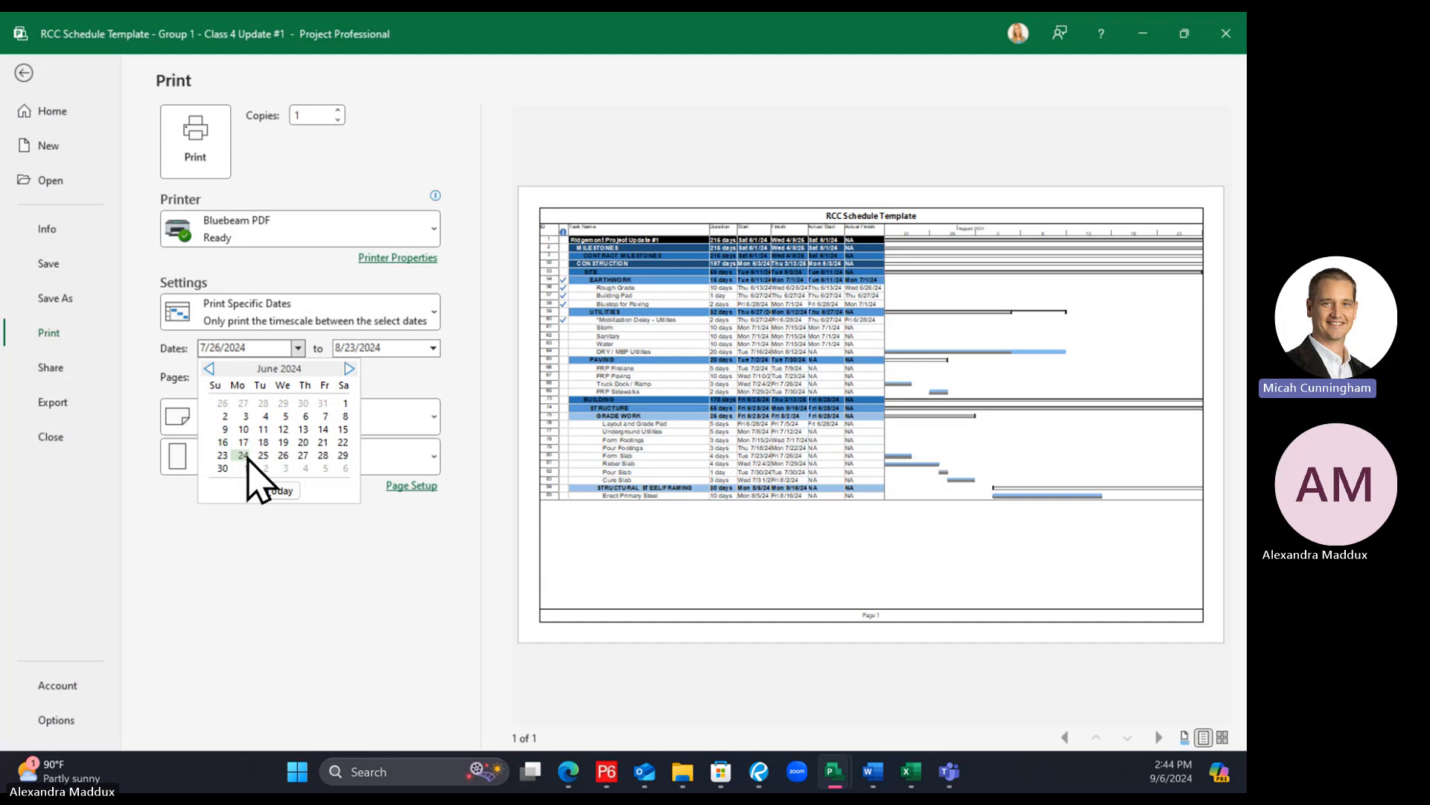
pyautogui.click(243, 456)
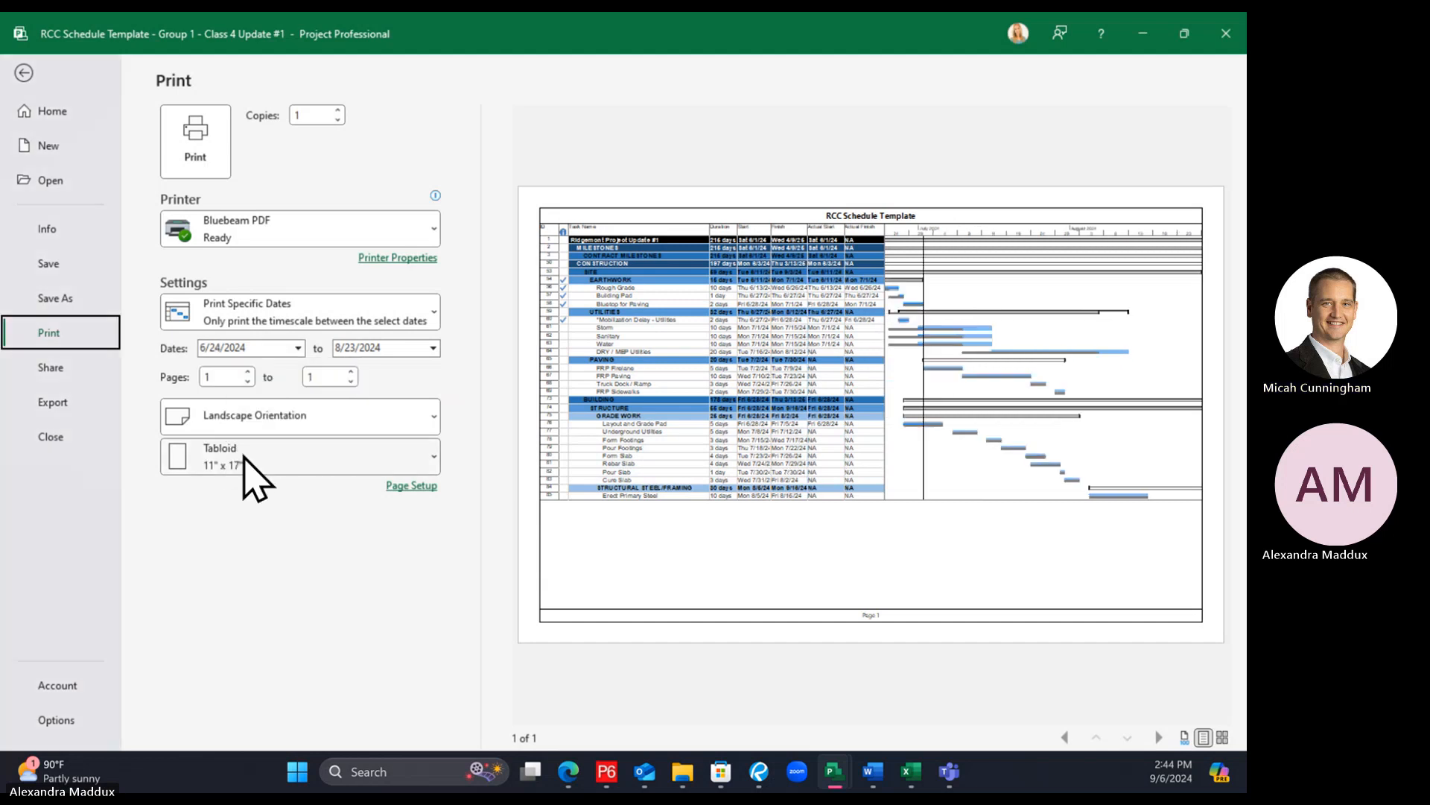
pyautogui.click(433, 348)
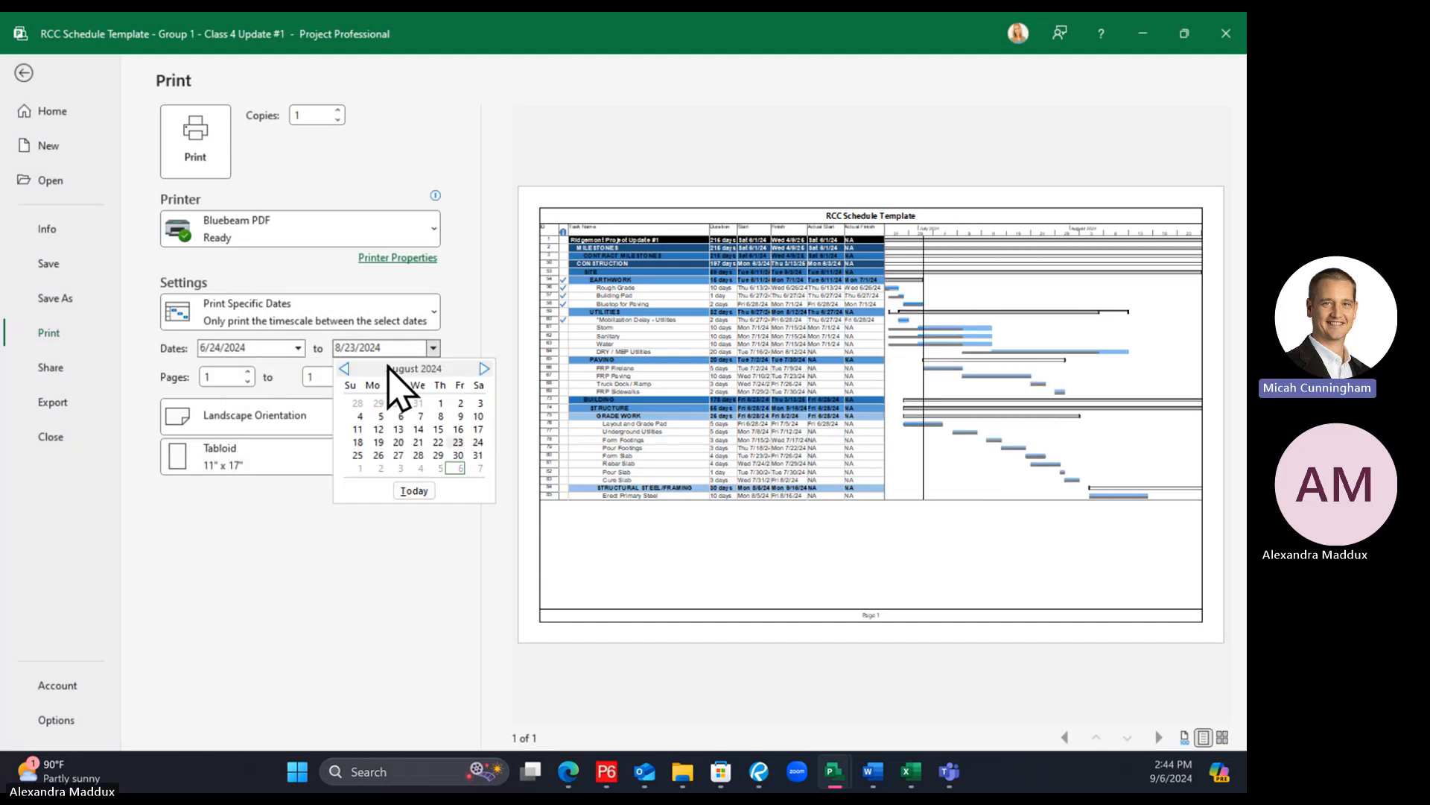
pyautogui.click(381, 416)
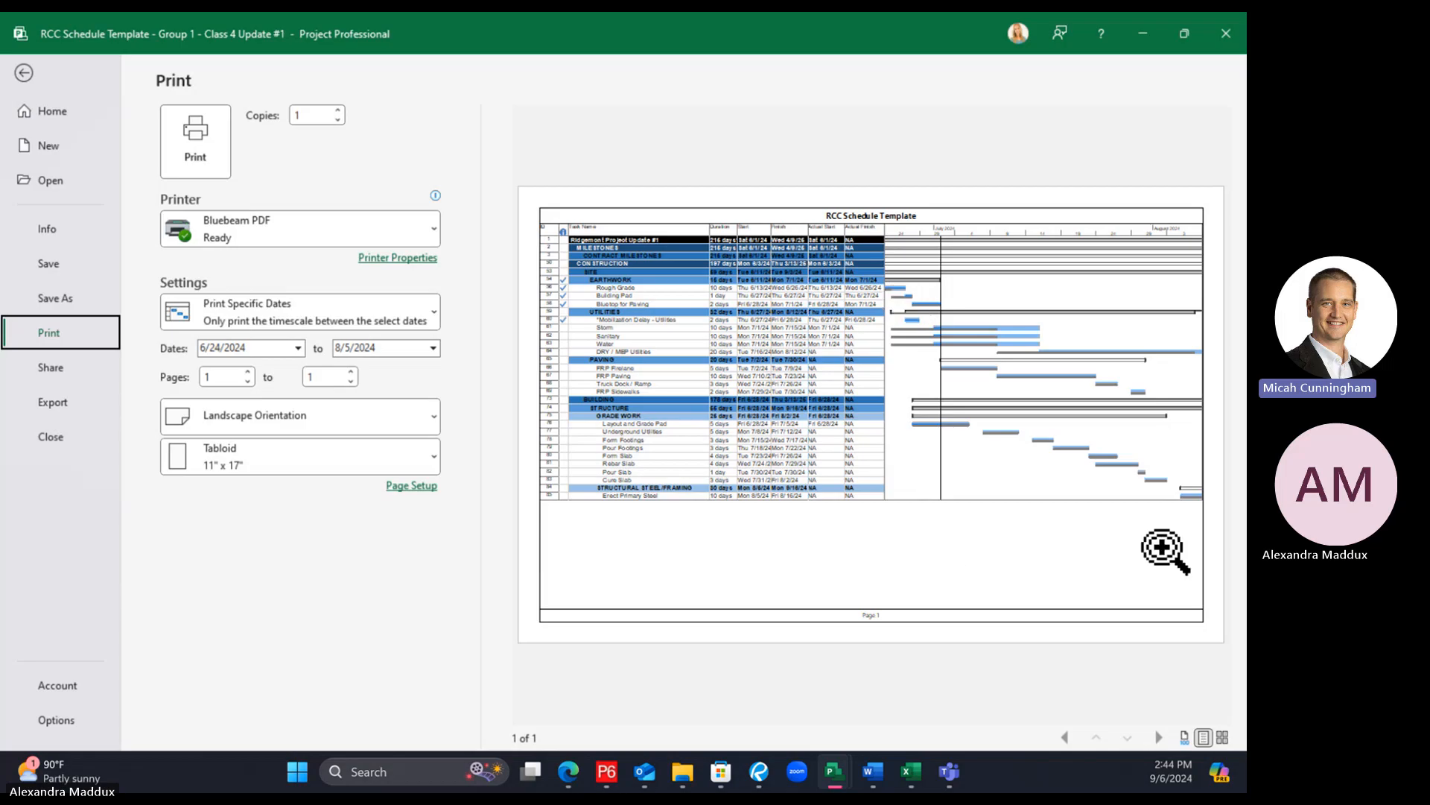
pyautogui.click(927, 491)
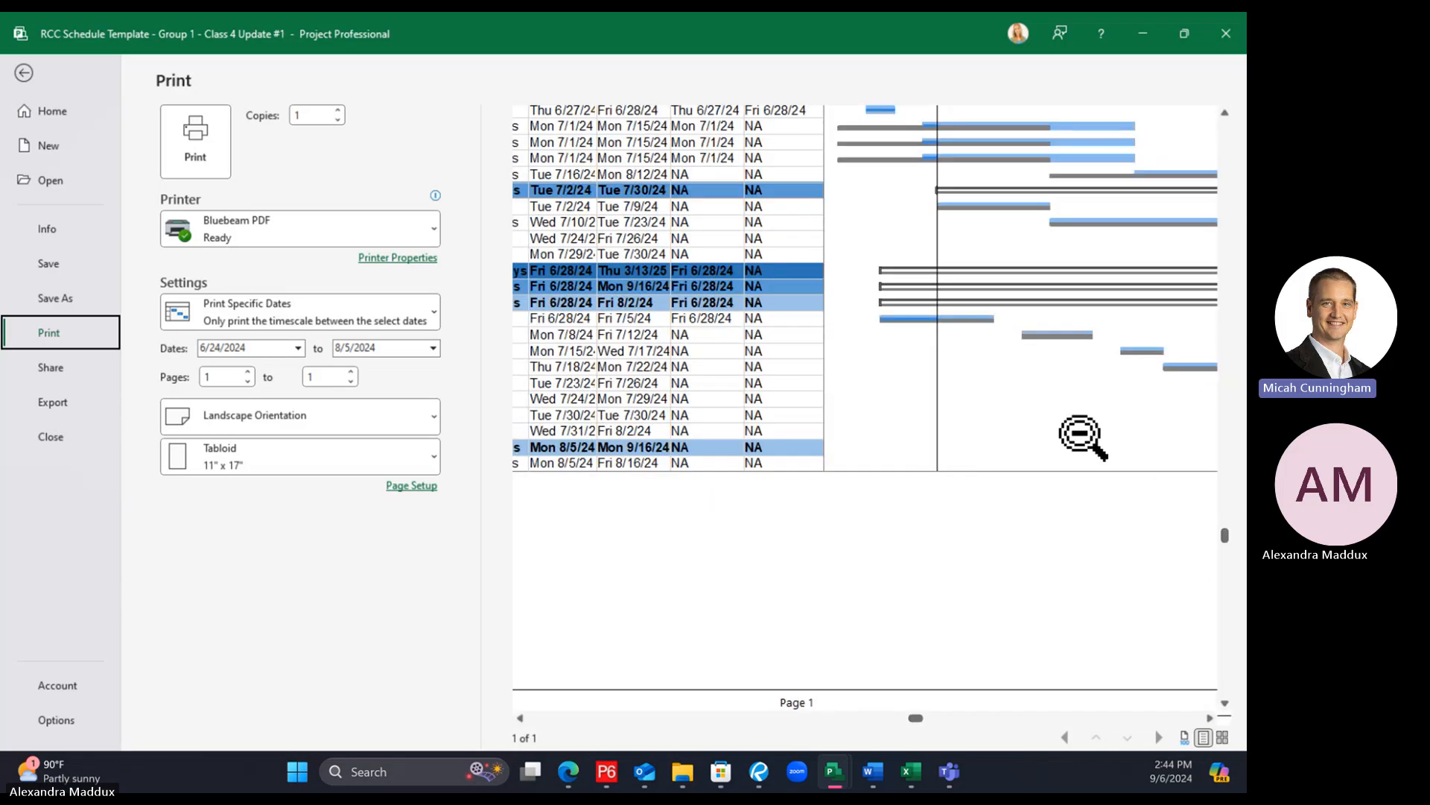
pyautogui.scroll(5, 1082, 436)
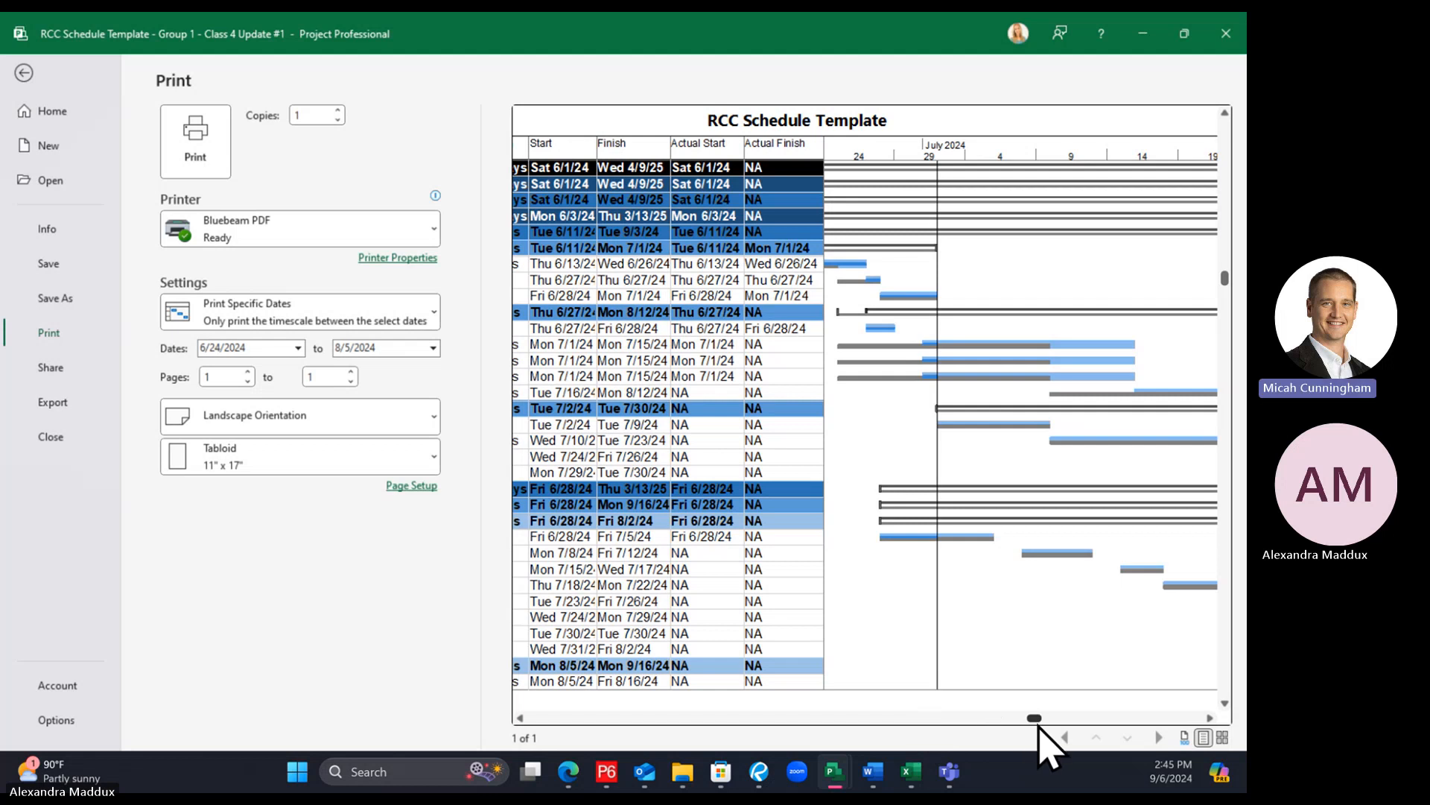
pyautogui.scroll(-2, 910, 383)
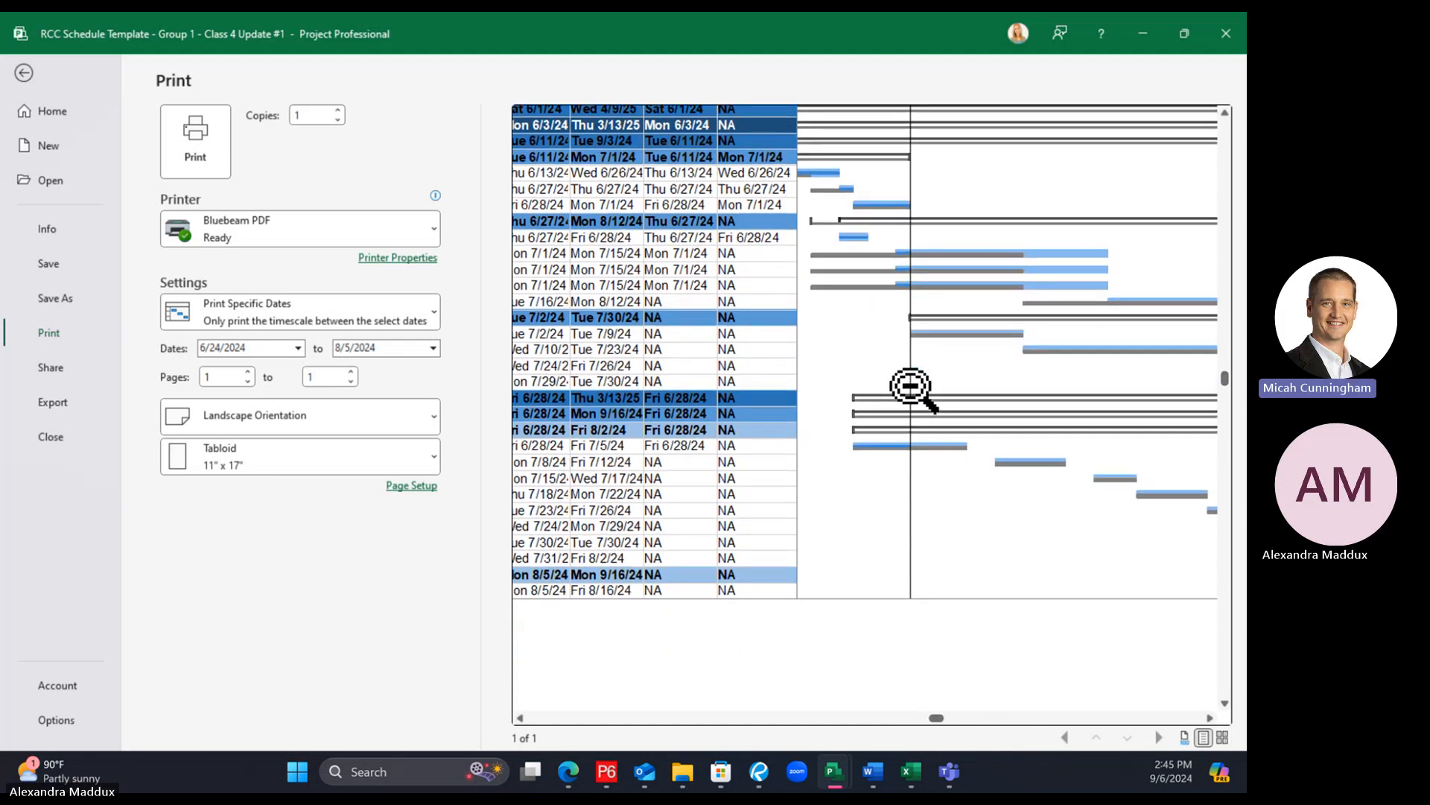
pyautogui.click(910, 383)
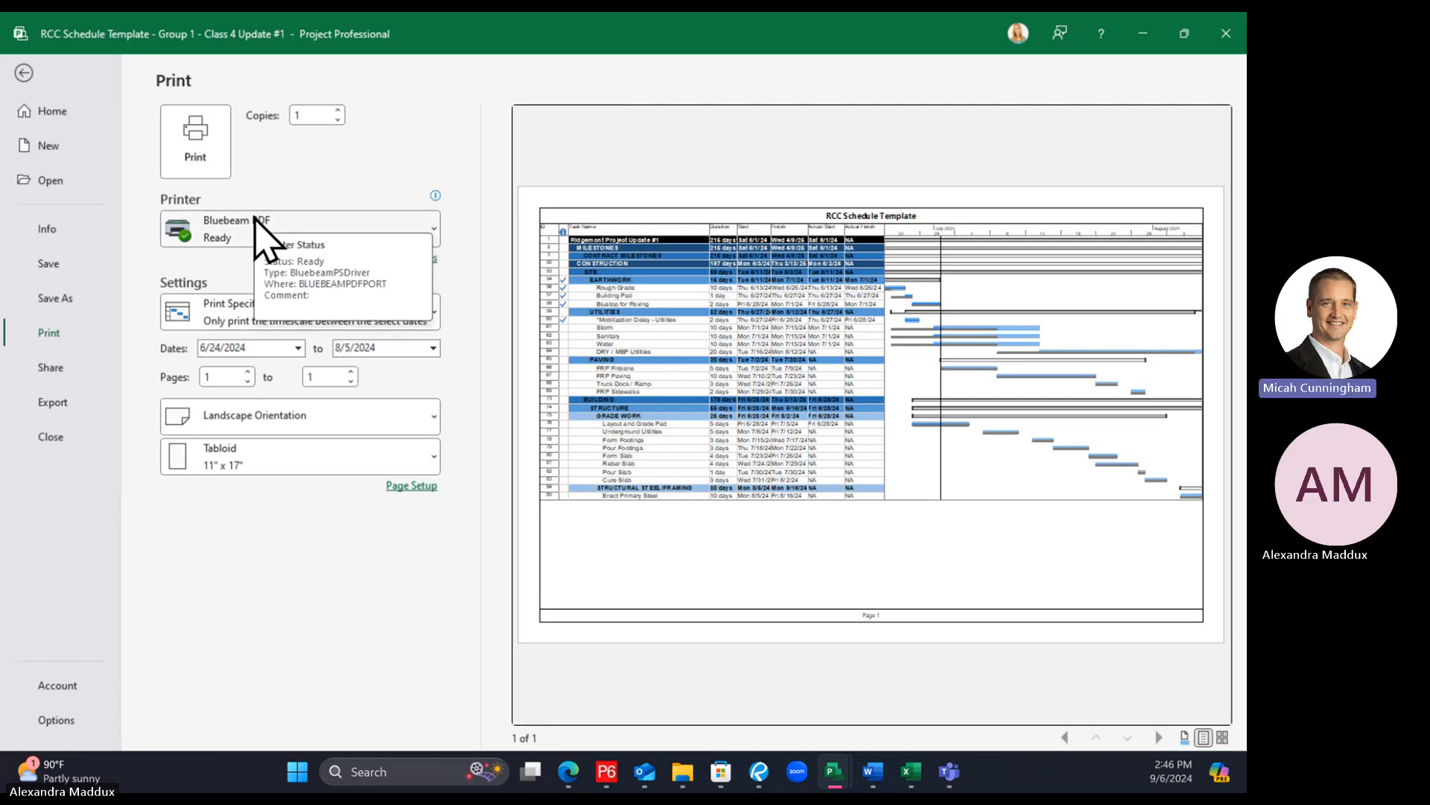
# Print the lookahead to Bluebeam PDF and save it in the Group 1 folder as "Training Update #1 - 5 Week Lookahead"
pyautogui.click(197, 149)
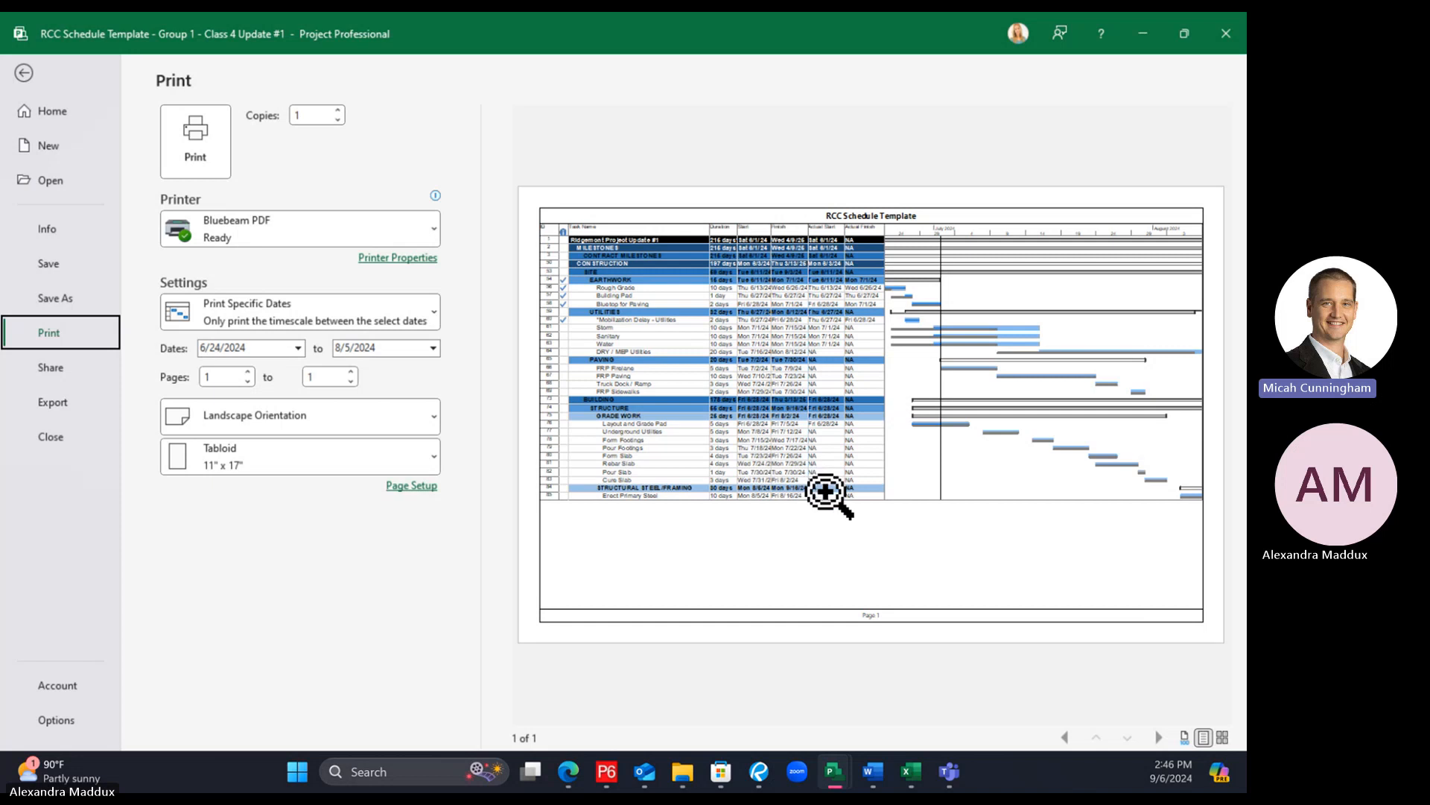
pyautogui.click(187, 149)
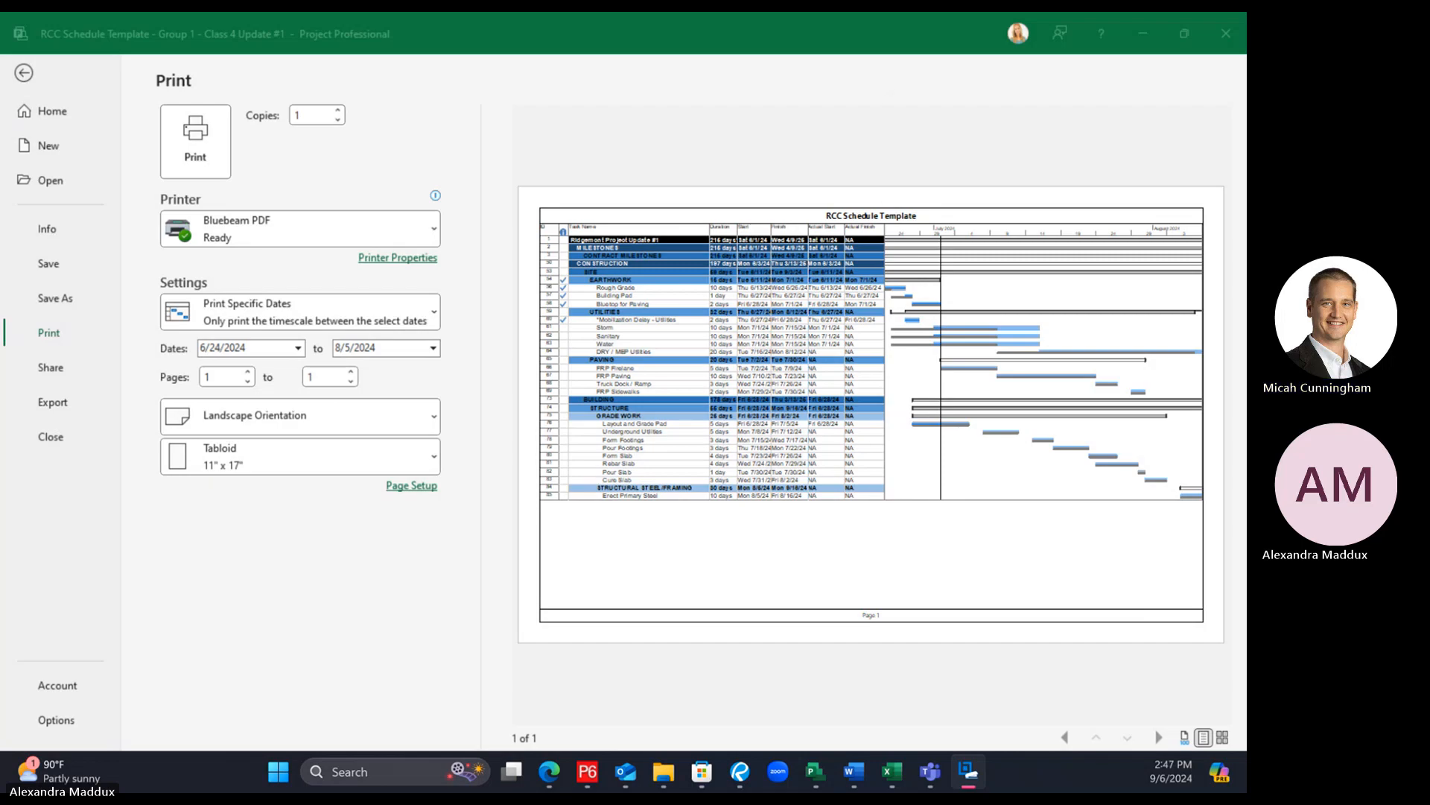
pyautogui.moveTo(1245, 118); pyautogui.dragTo(565, 165)
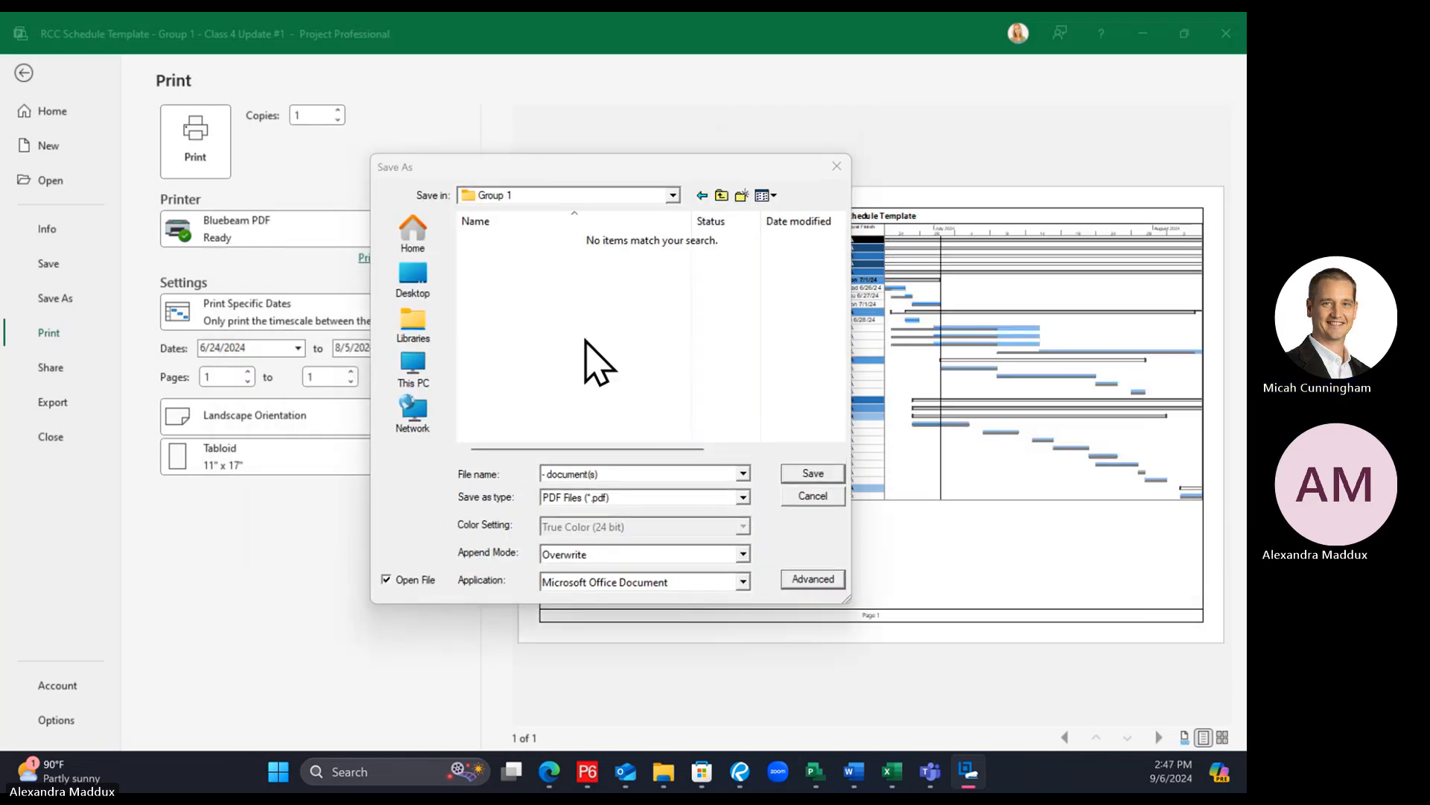
pyautogui.click(623, 474)
pyautogui.write('Training T')
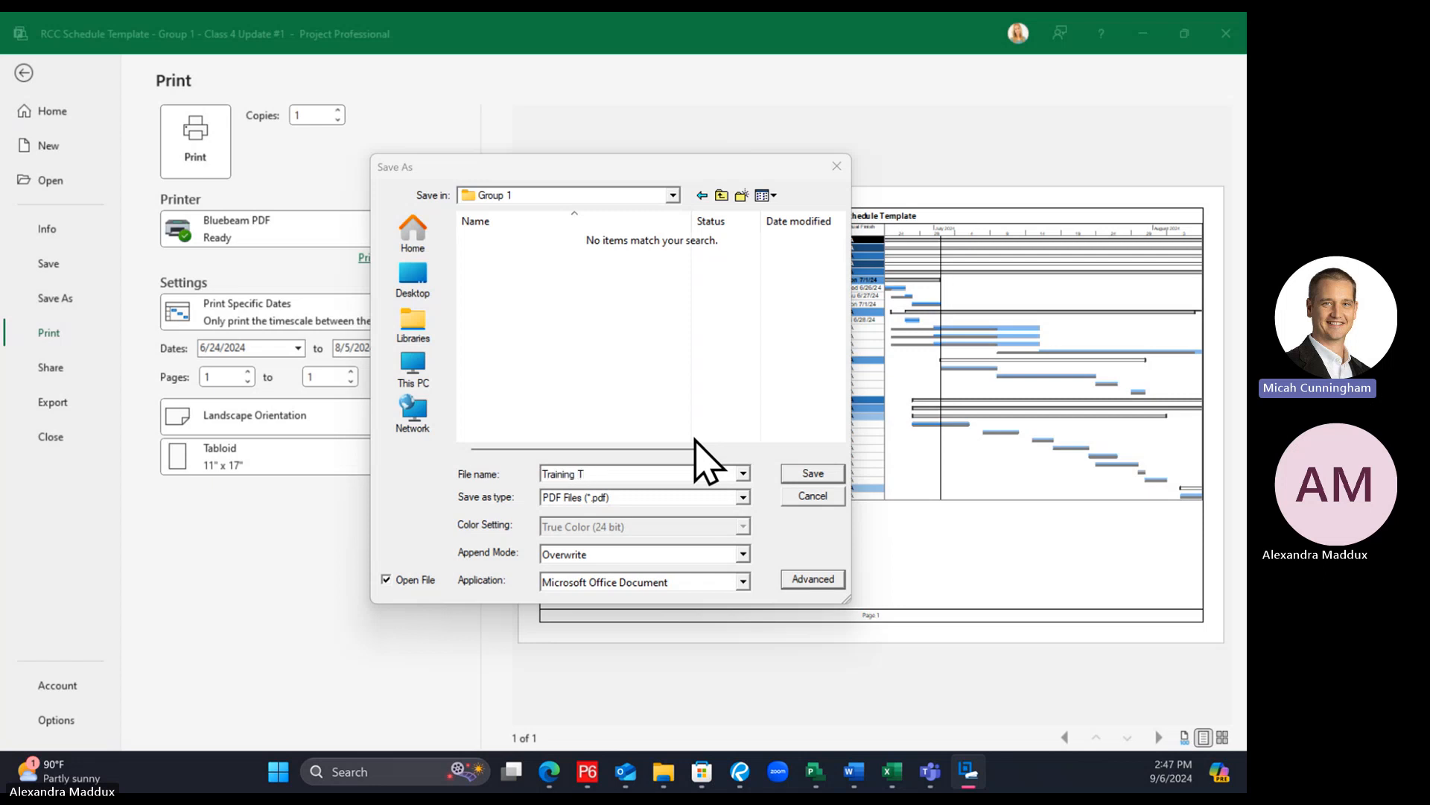
pyautogui.press('BackSpace')
pyautogui.write('Update #1 - 5 Week Lookahead')
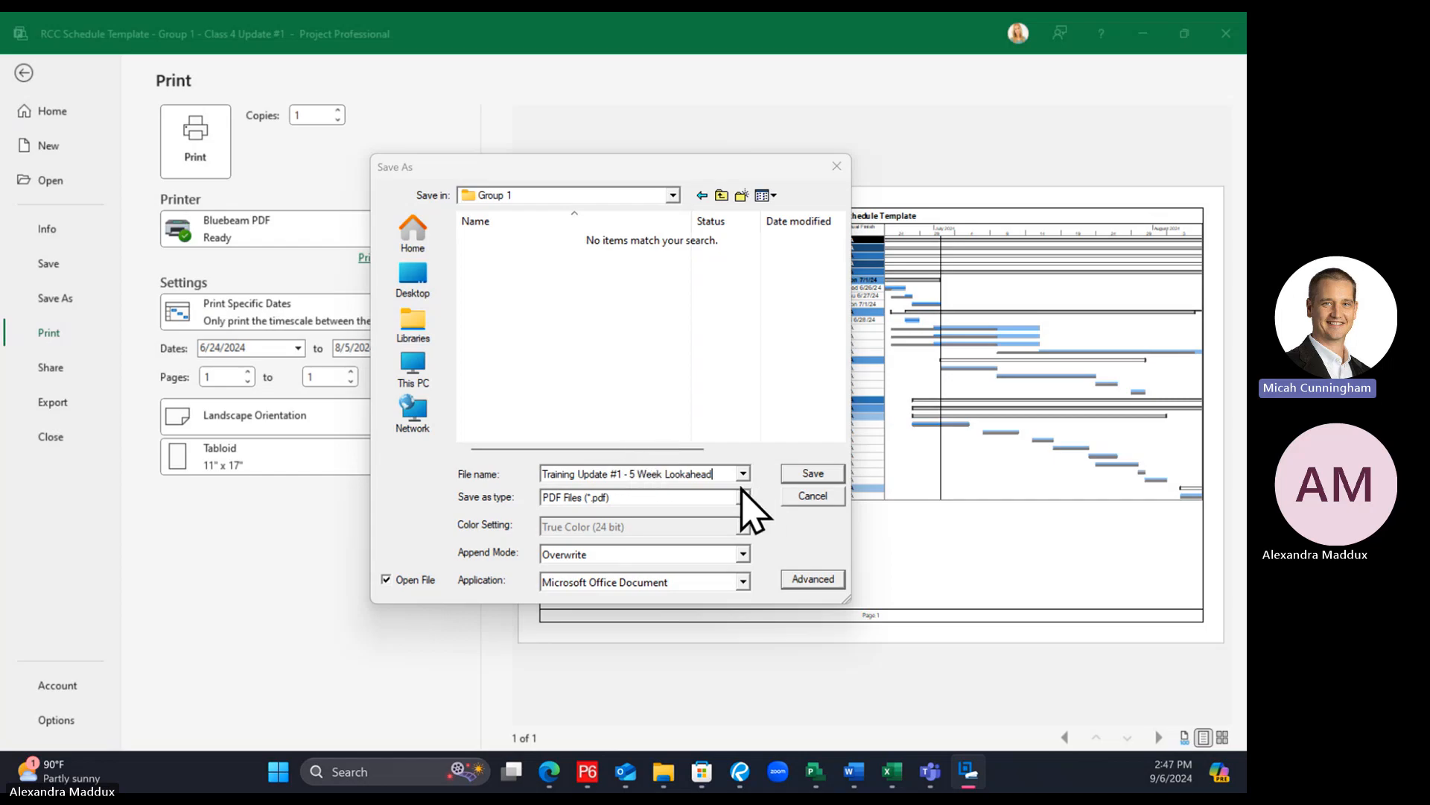
pyautogui.click(794, 475)
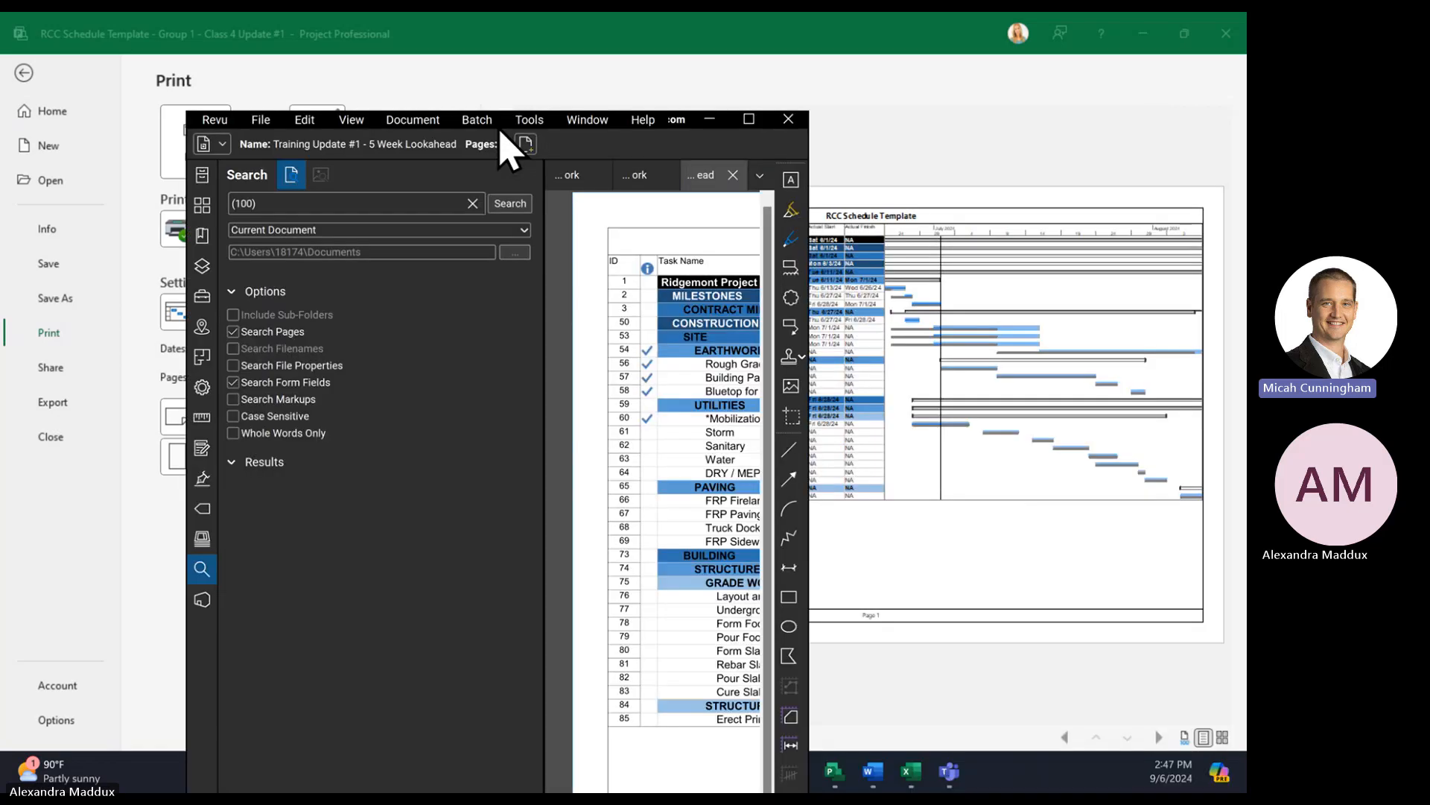
# Maximize the PDF window, collapse its Search panel and examine the printed lookahead's task dates and Gantt bars
pyautogui.click(748, 119)
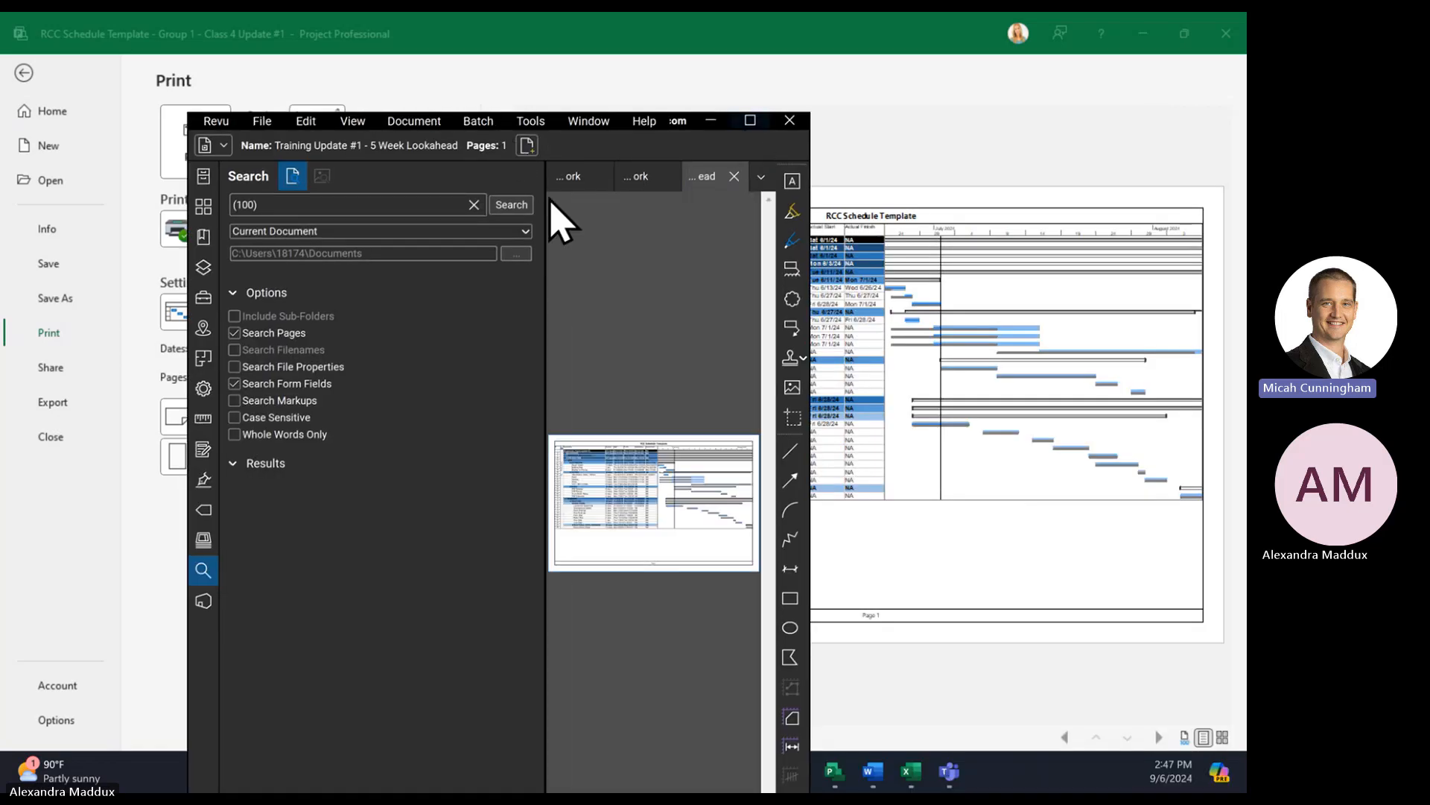
pyautogui.moveTo(356, 219); pyautogui.dragTo(17, 216)
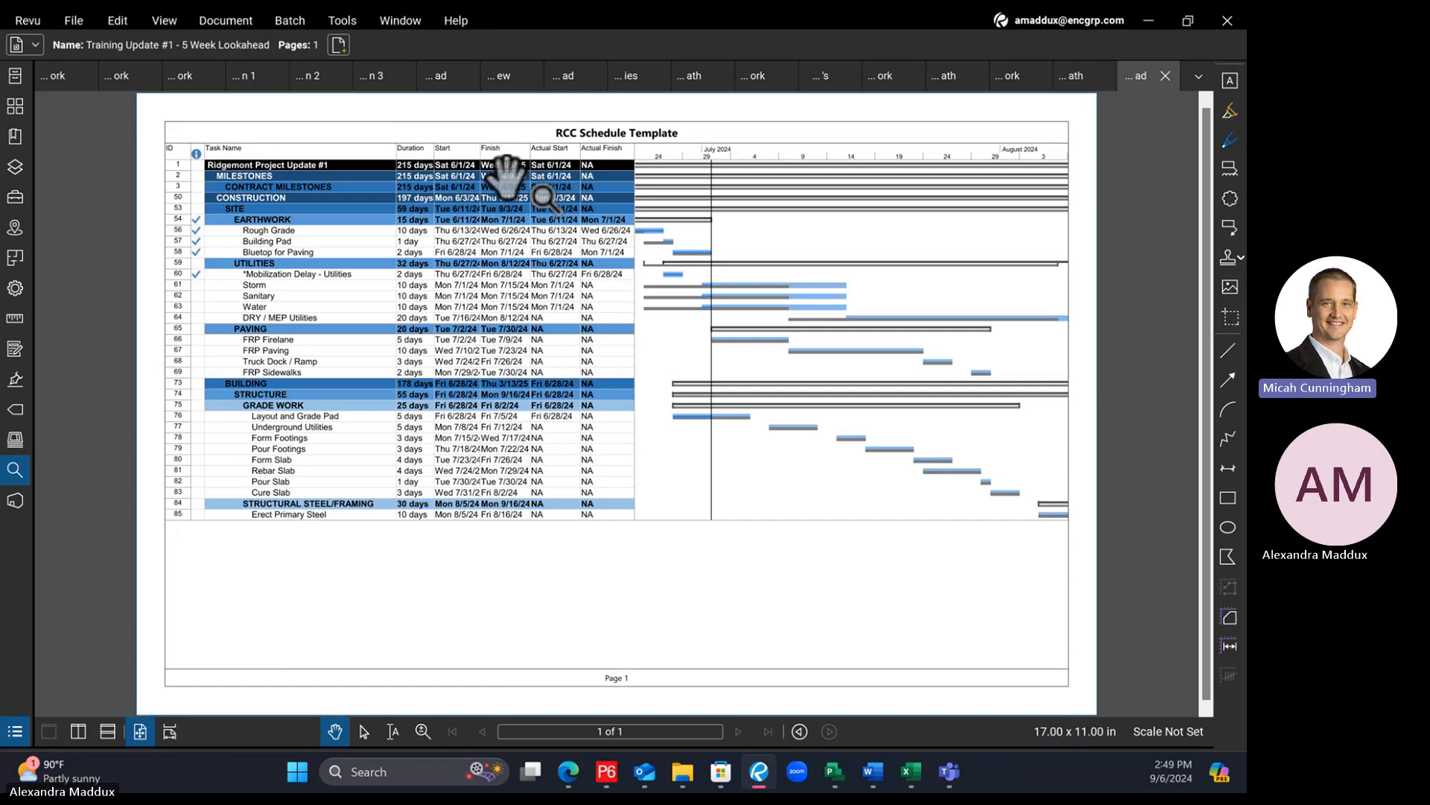
pyautogui.scroll(3, 607, 378)
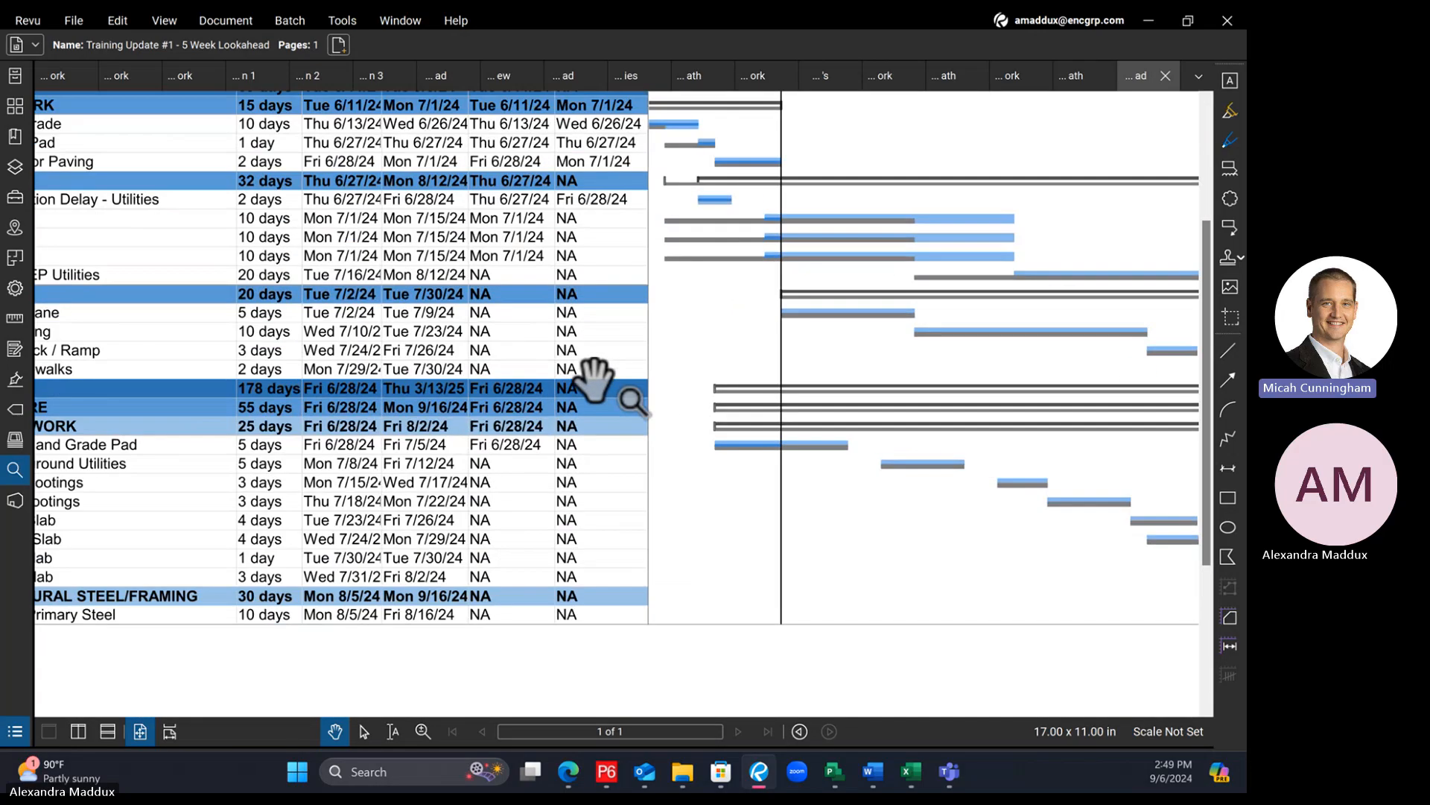
pyautogui.scroll(-2, 605, 373)
pyautogui.scroll(-1, 798, 371)
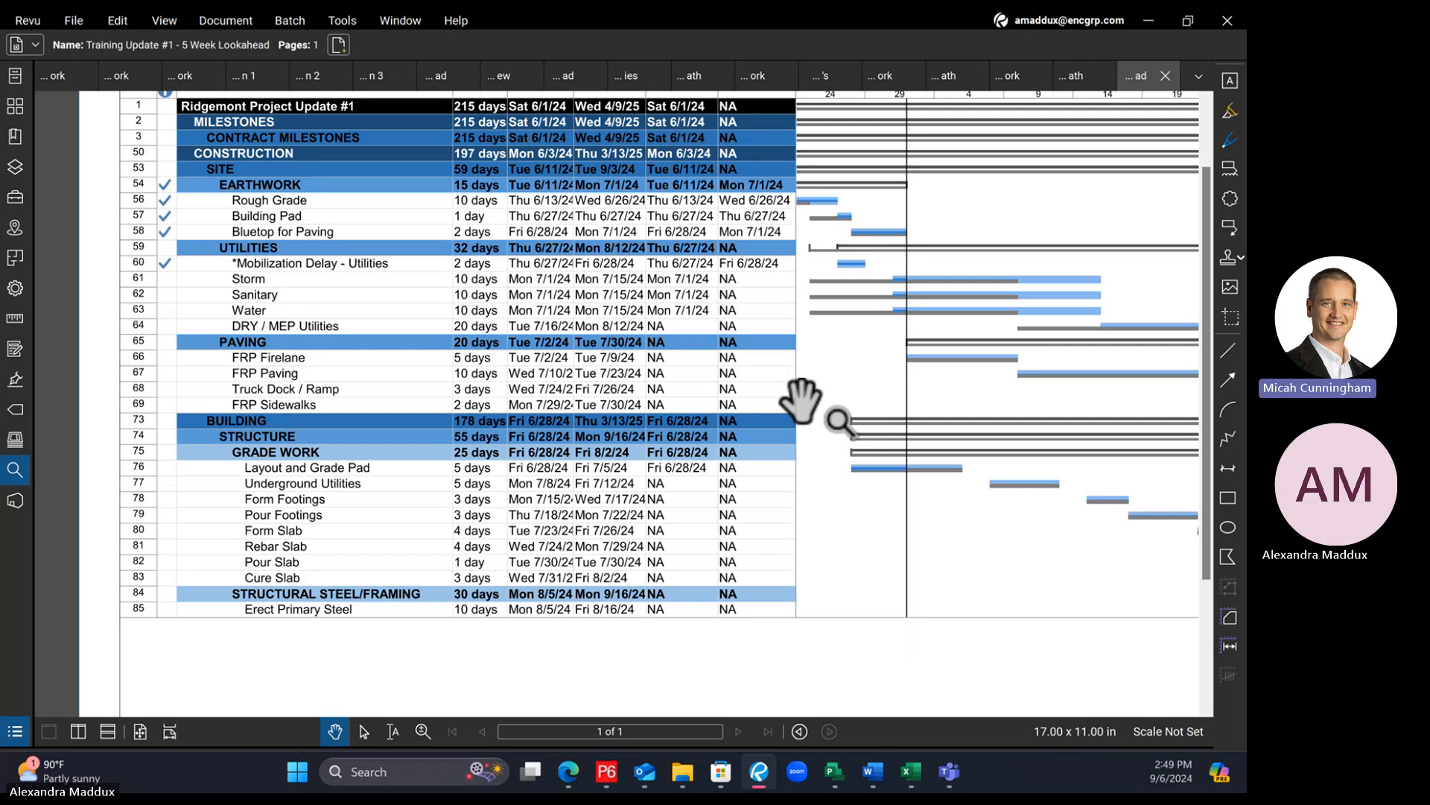
pyautogui.scroll(-1, 716, 333)
pyautogui.moveTo(1036, 391); pyautogui.dragTo(908, 410)
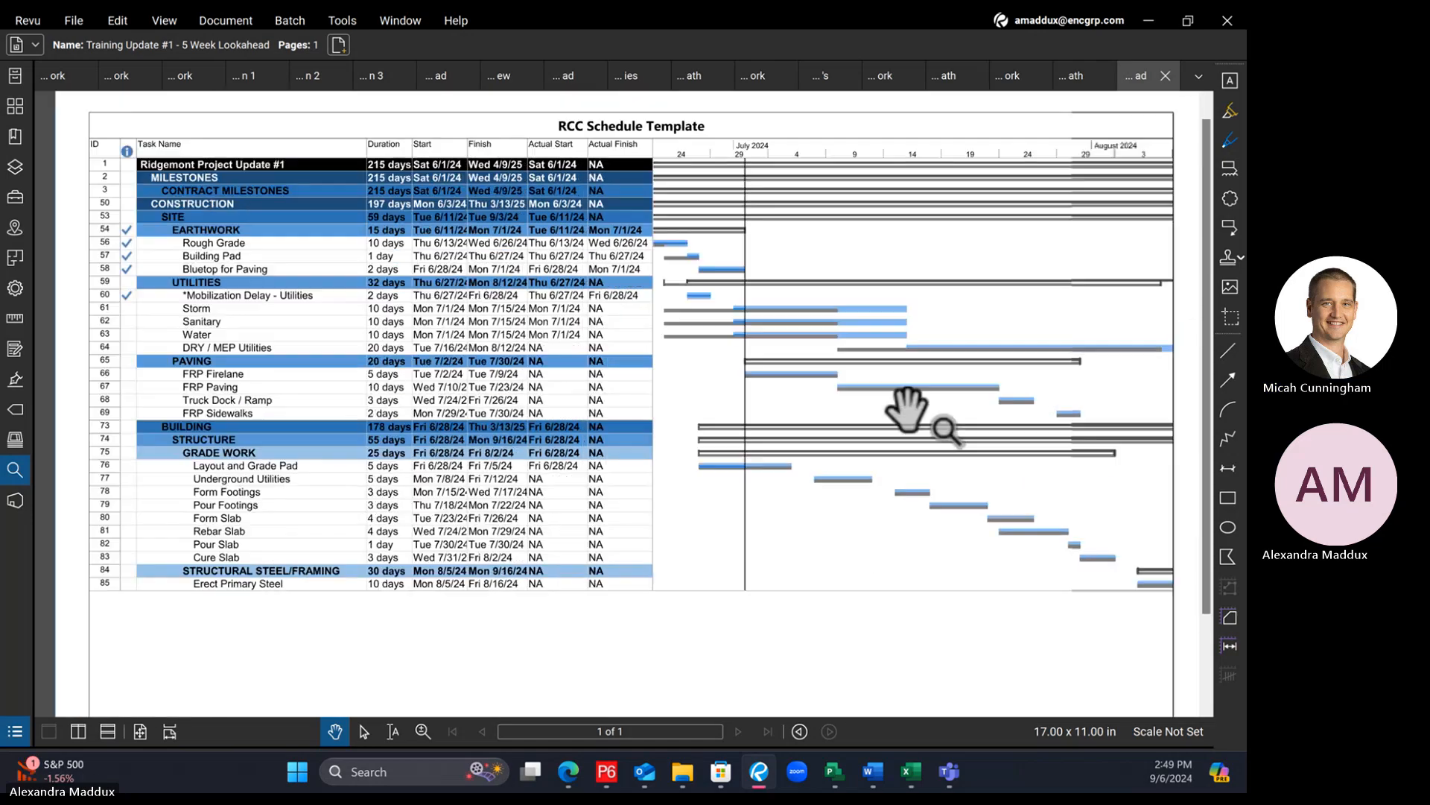
pyautogui.scroll(-1, 905, 409)
pyautogui.scroll(1, 862, 427)
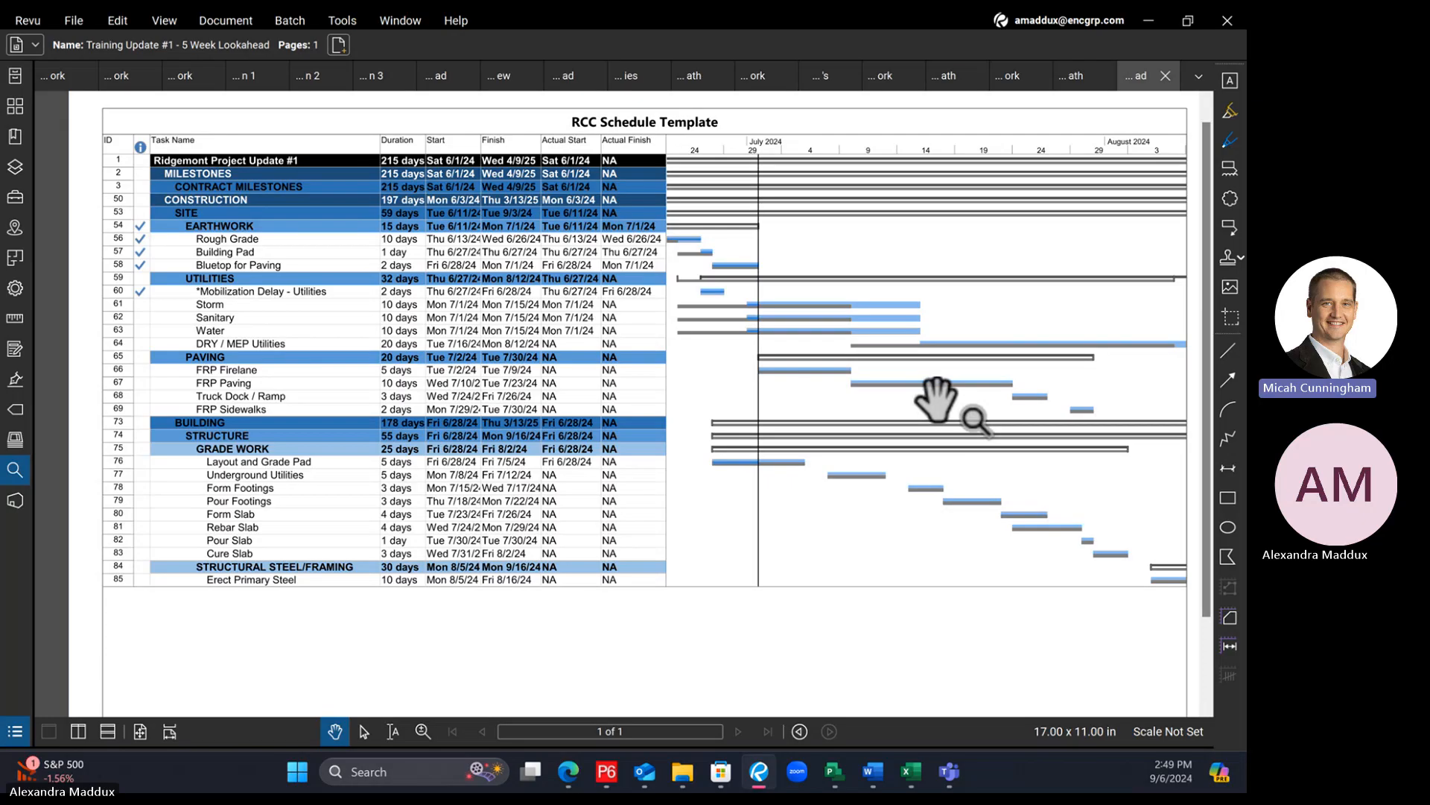
# Switch back to the RCC Schedule Template in Project, leave the print view and remove the Date Range filter
pyautogui.moveTo(908, 768)
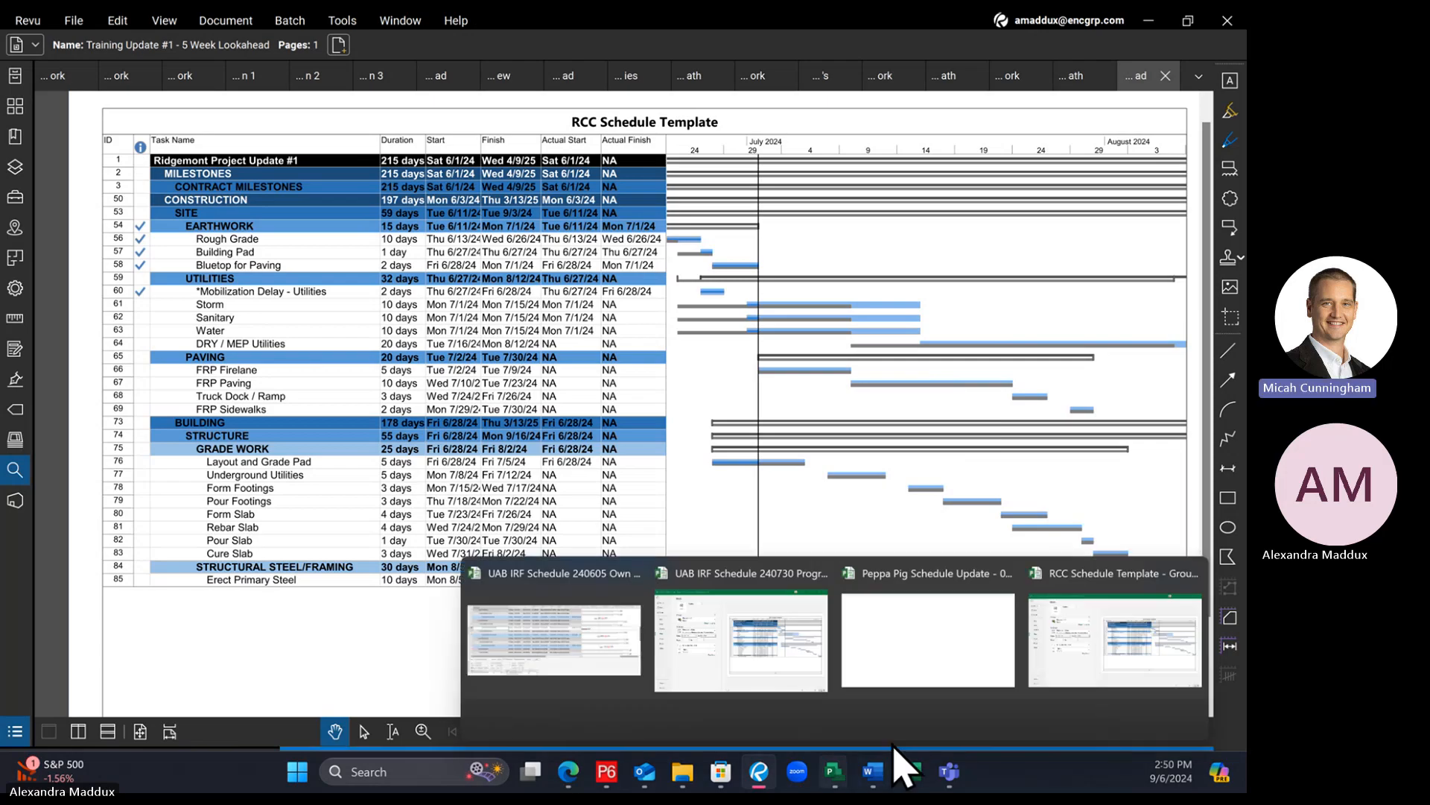
pyautogui.click(1134, 664)
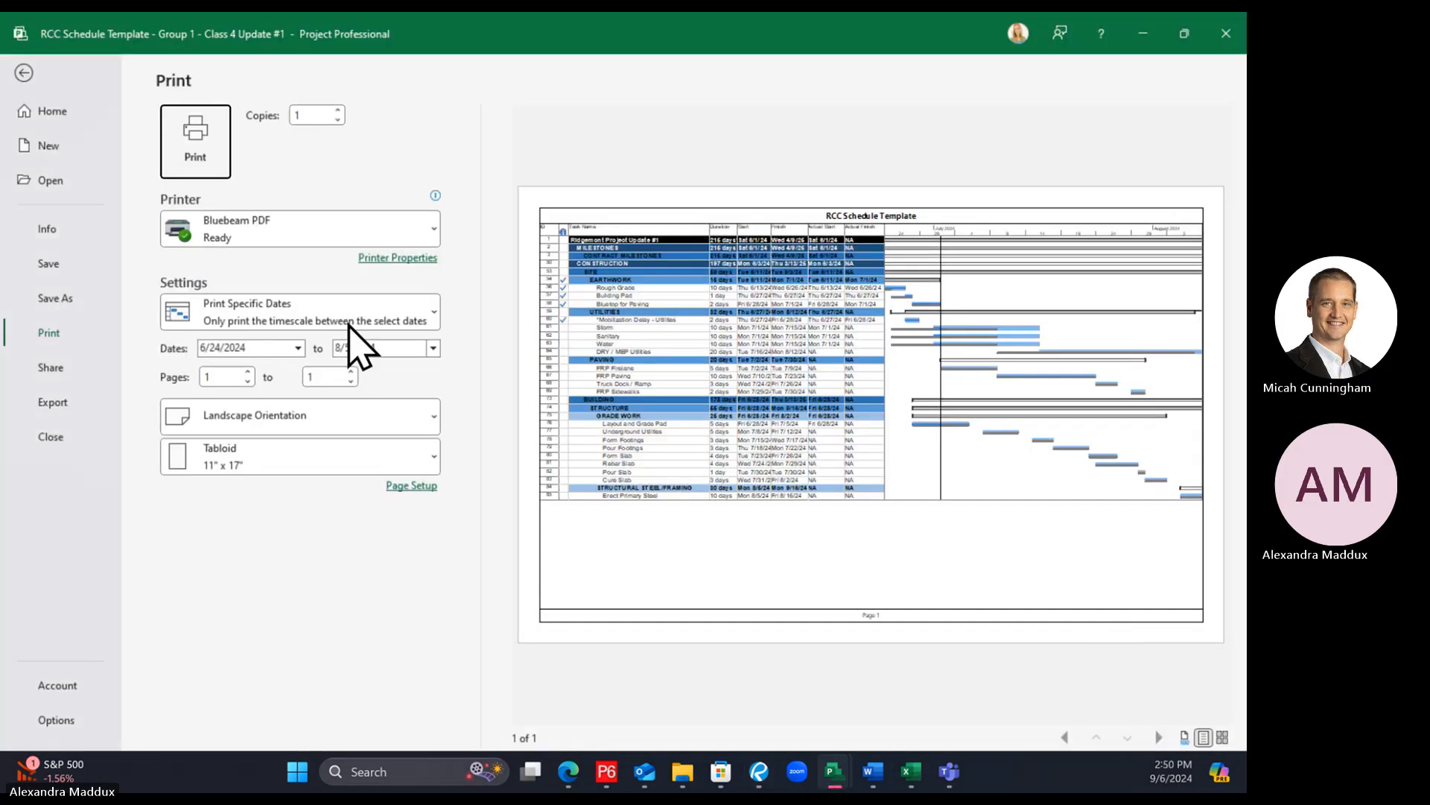
pyautogui.click(23, 72)
pyautogui.click(626, 116)
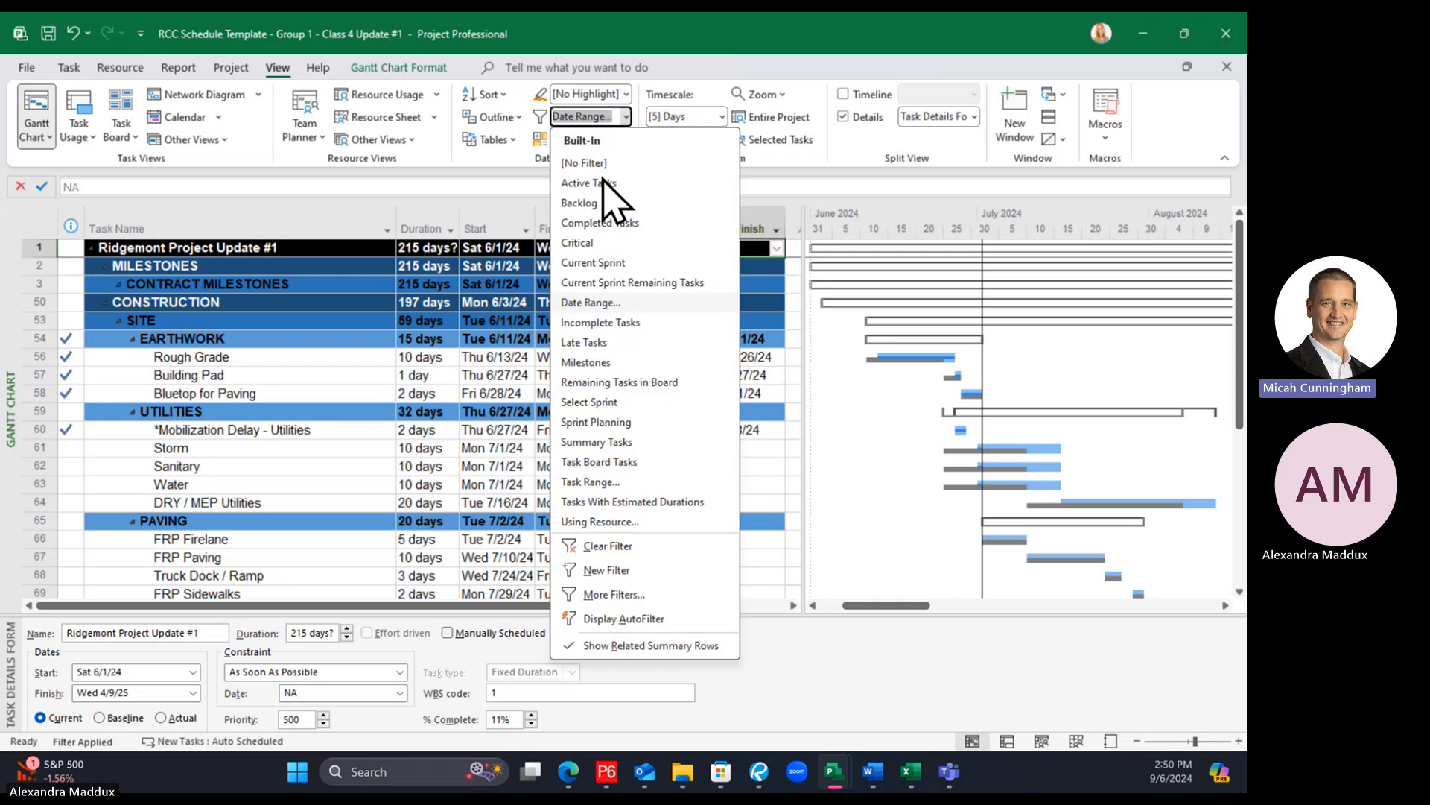
pyautogui.click(596, 162)
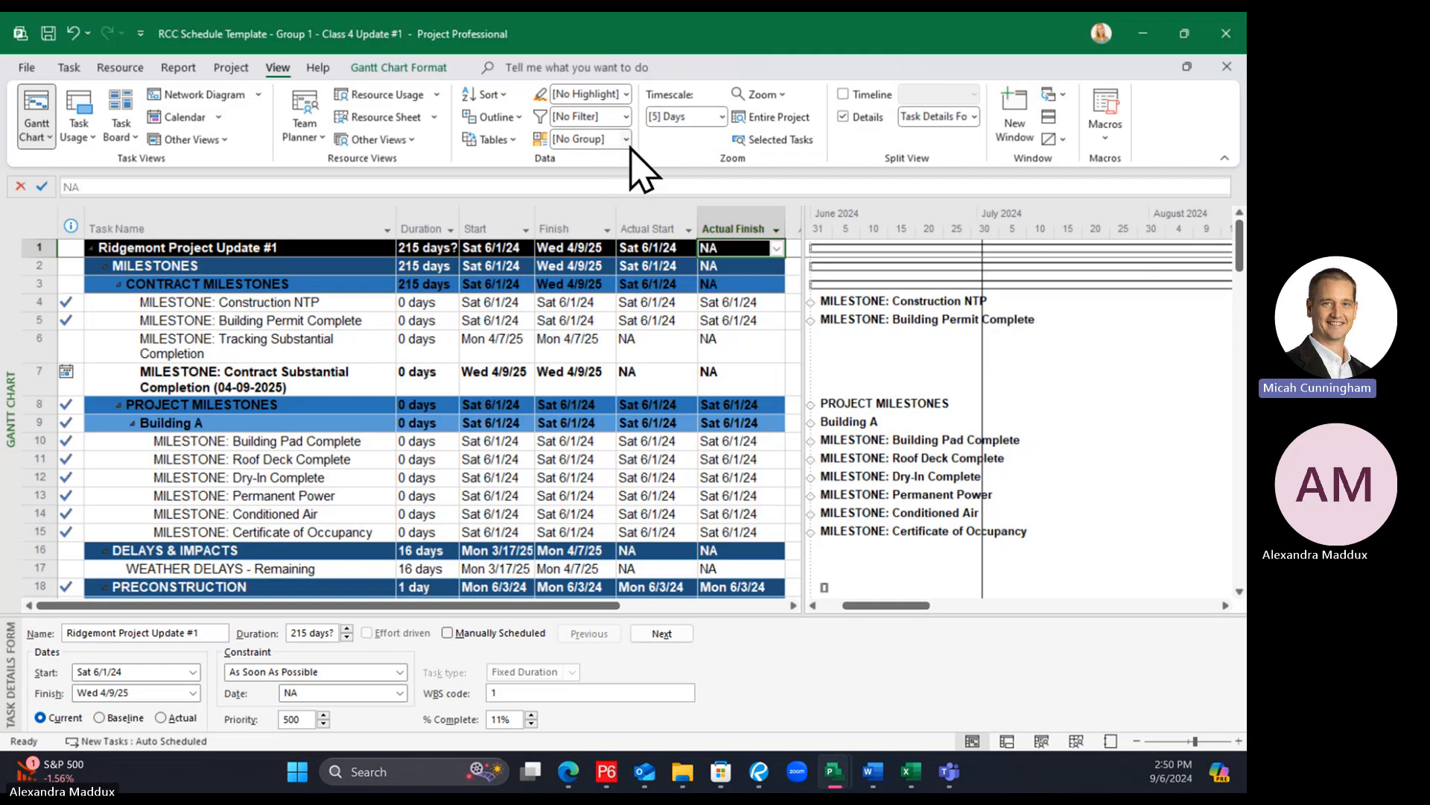
# Group the schedule's tasks by Critical and look through the grouped list
pyautogui.click(627, 141)
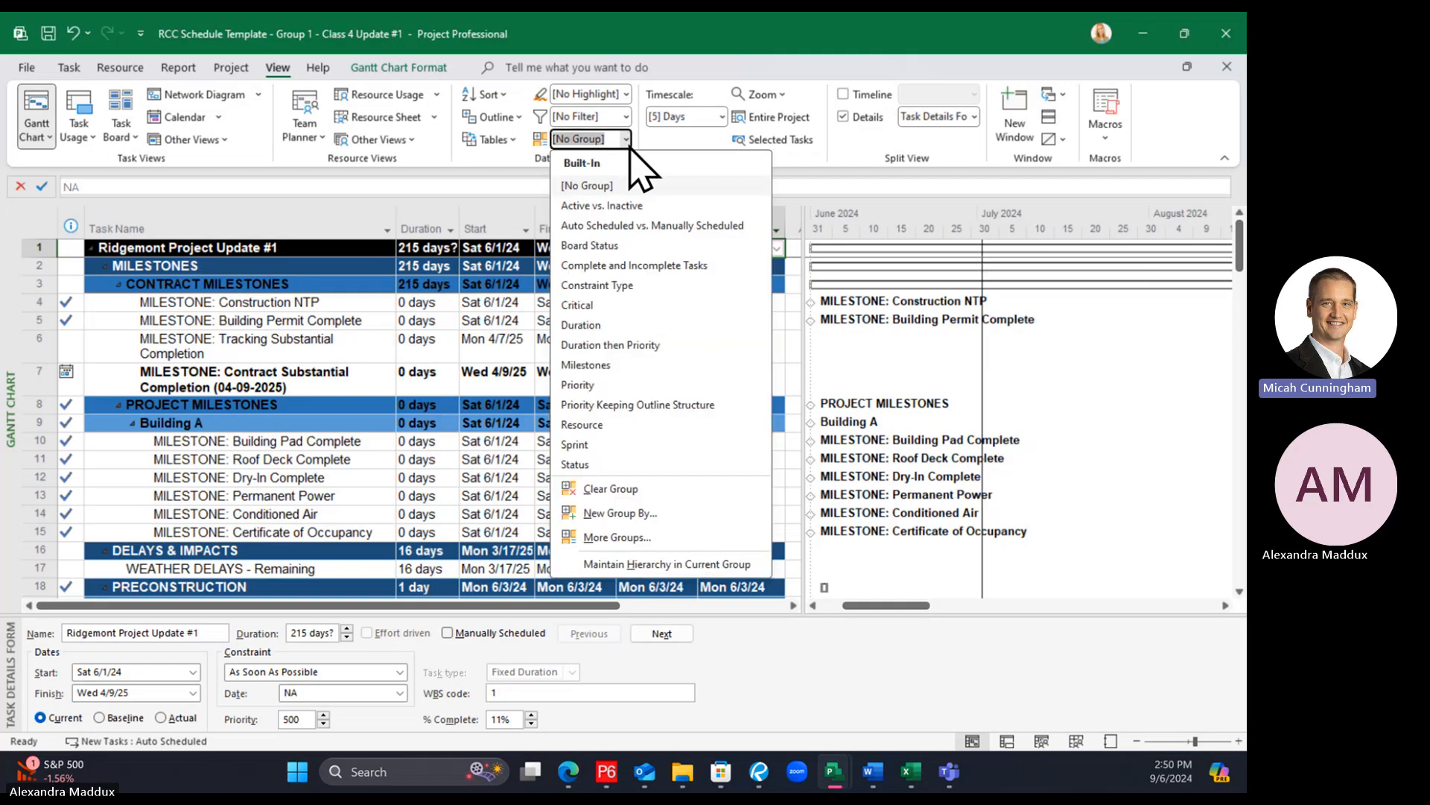
pyautogui.click(627, 140)
pyautogui.click(628, 140)
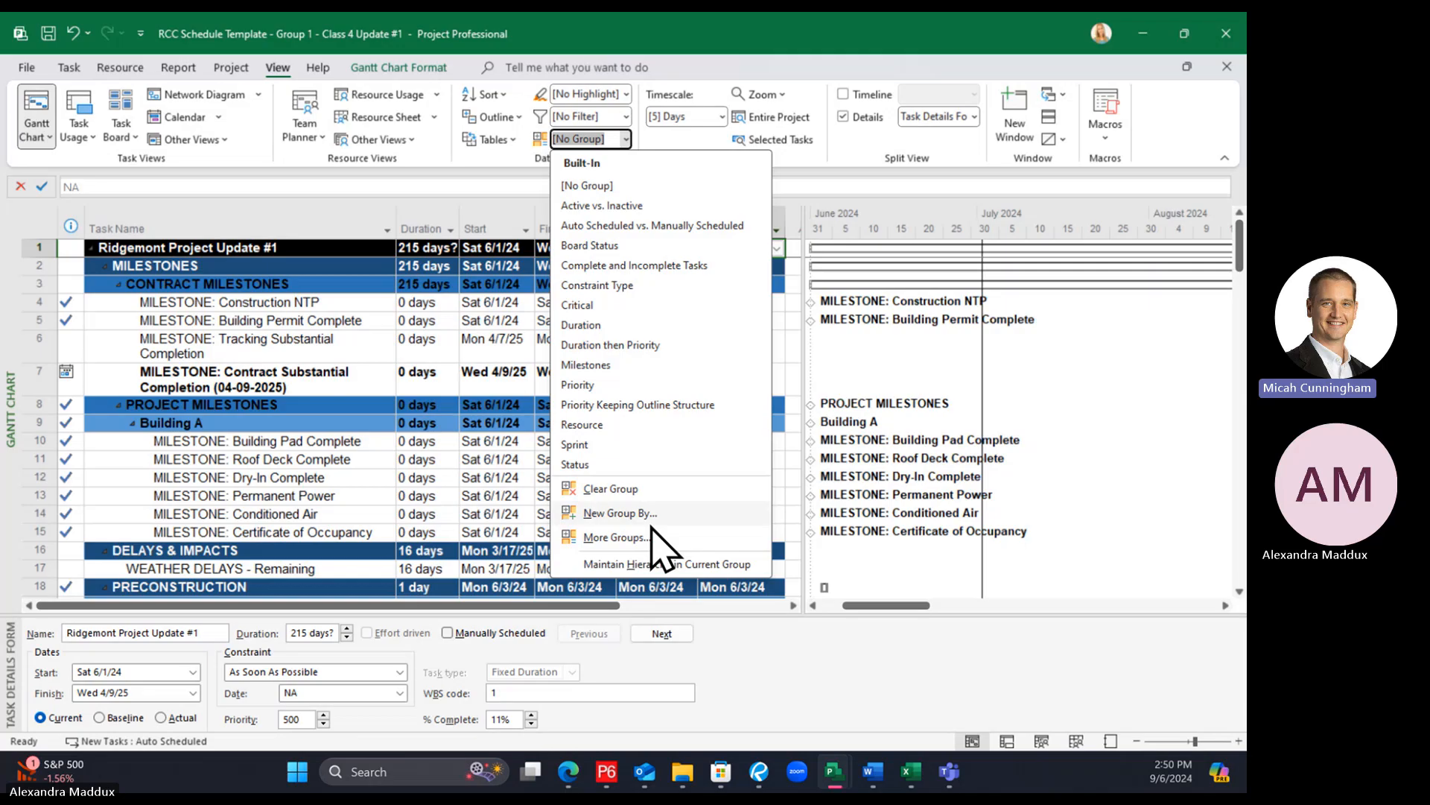
pyautogui.click(618, 307)
pyautogui.scroll(-6, 485, 335)
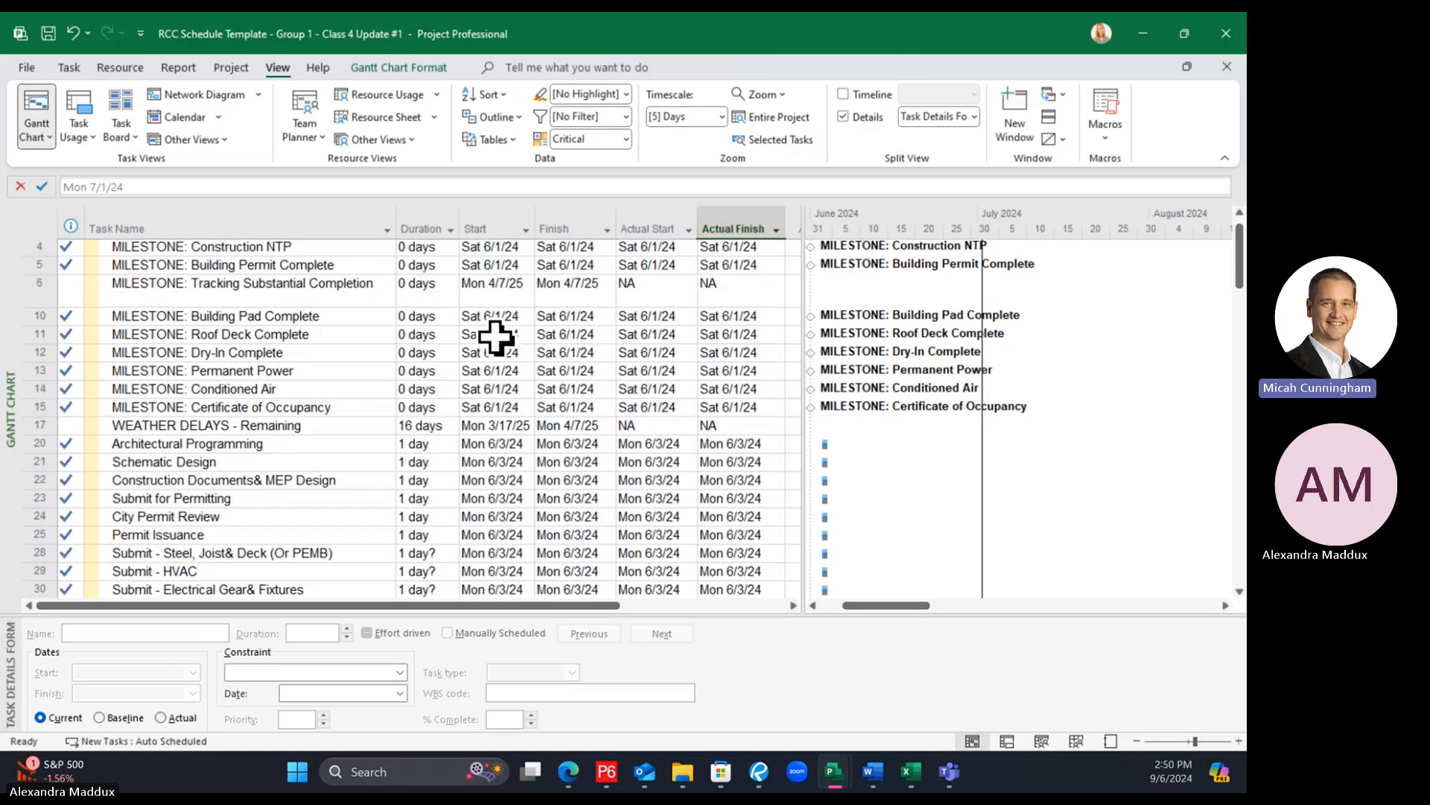
pyautogui.scroll(6, 490, 322)
# Regroup the tasks by Duration and clear the grouping to restore the outline
pyautogui.click(626, 139)
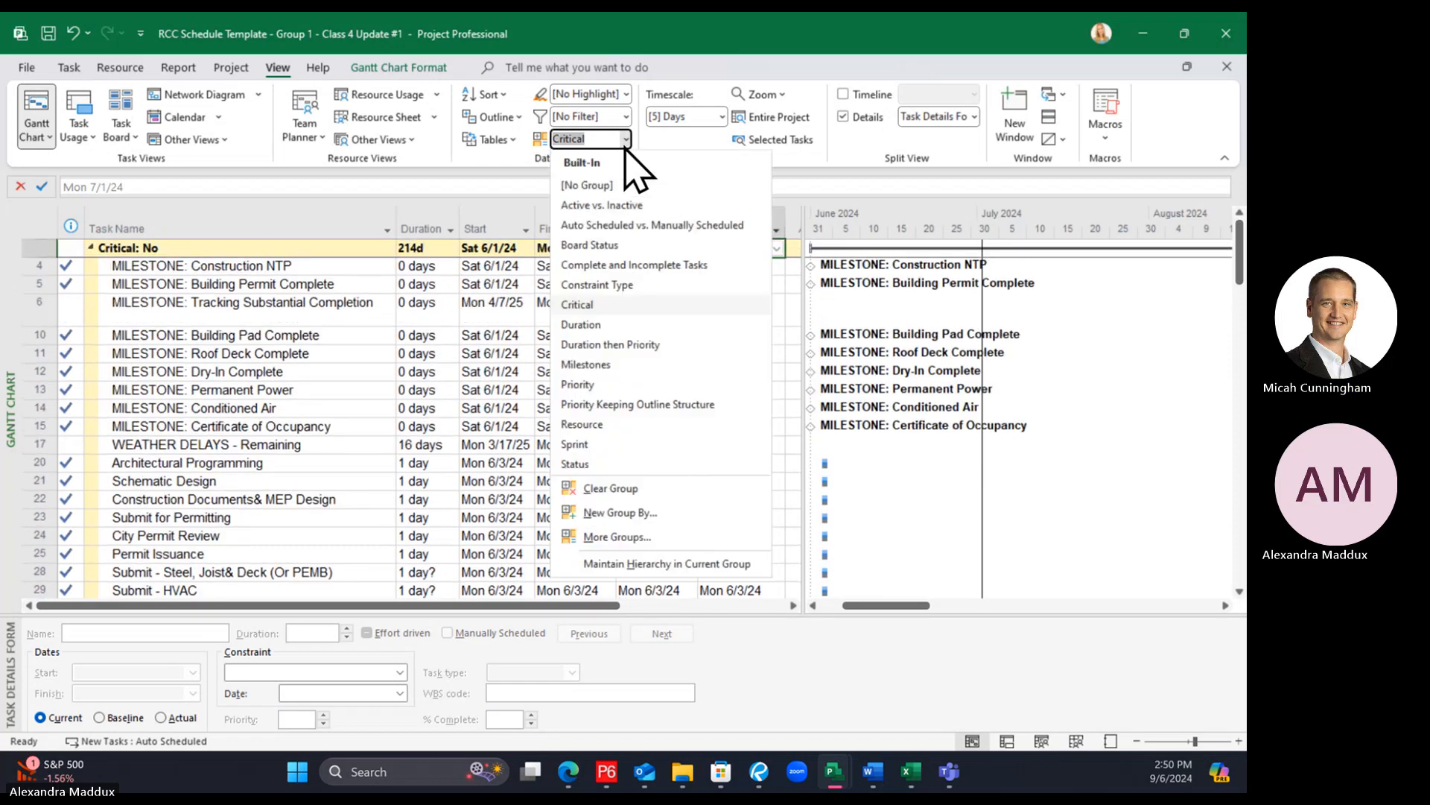
pyautogui.click(626, 325)
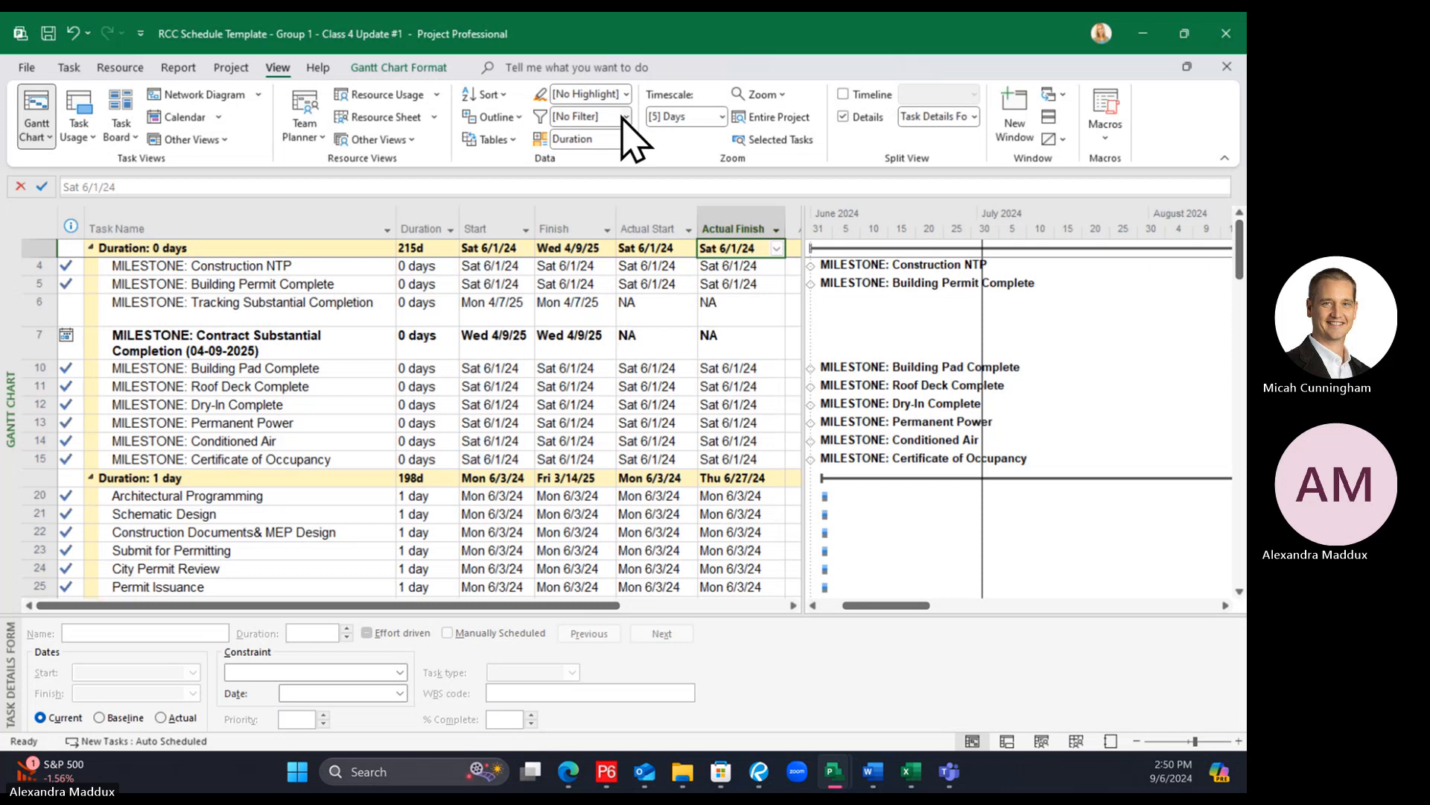
pyautogui.click(626, 139)
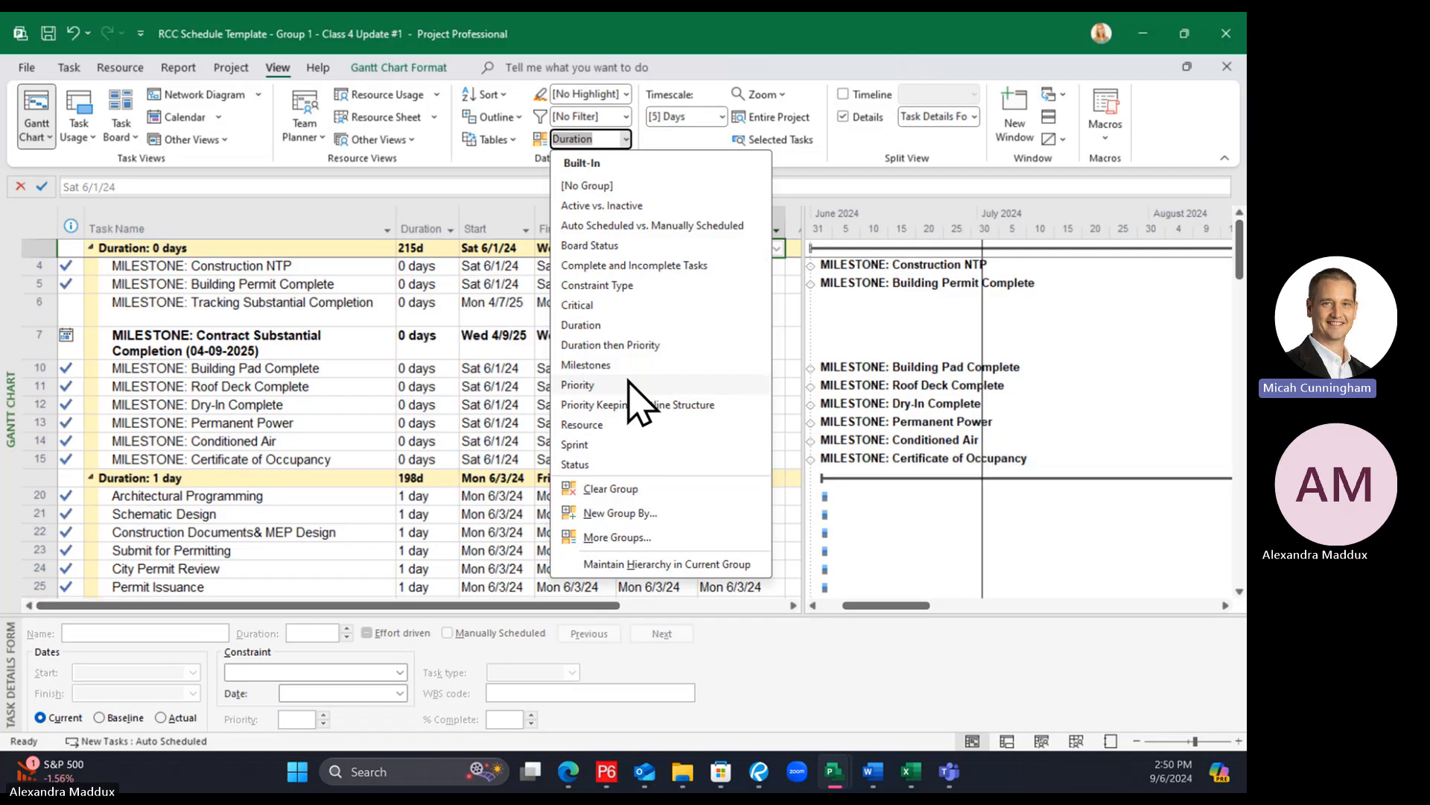
pyautogui.click(609, 488)
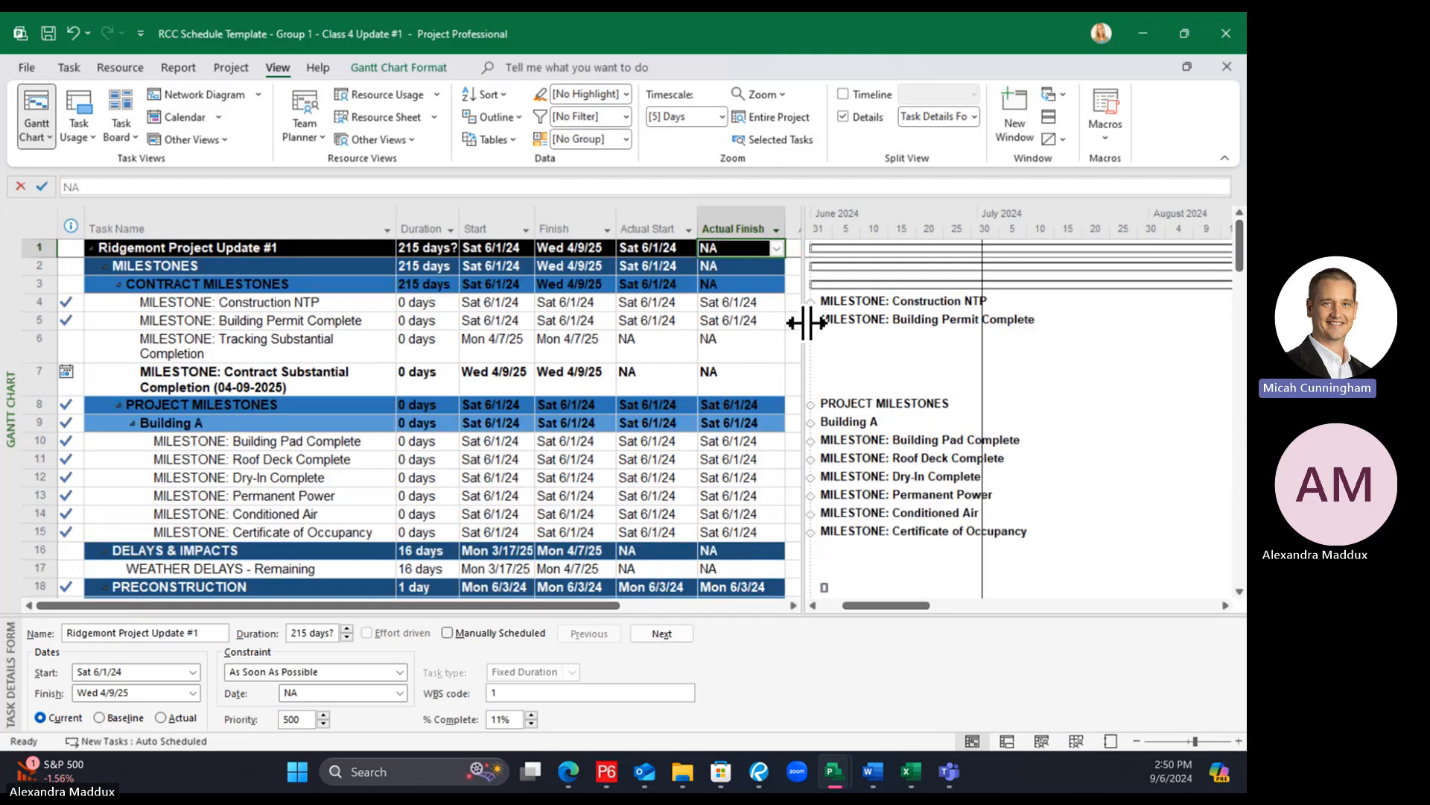
# Widen the task table beyond Actual Finish and add the Text1 field as a new column there
pyautogui.moveTo(807, 323); pyautogui.dragTo(995, 323)
pyautogui.click(848, 222)
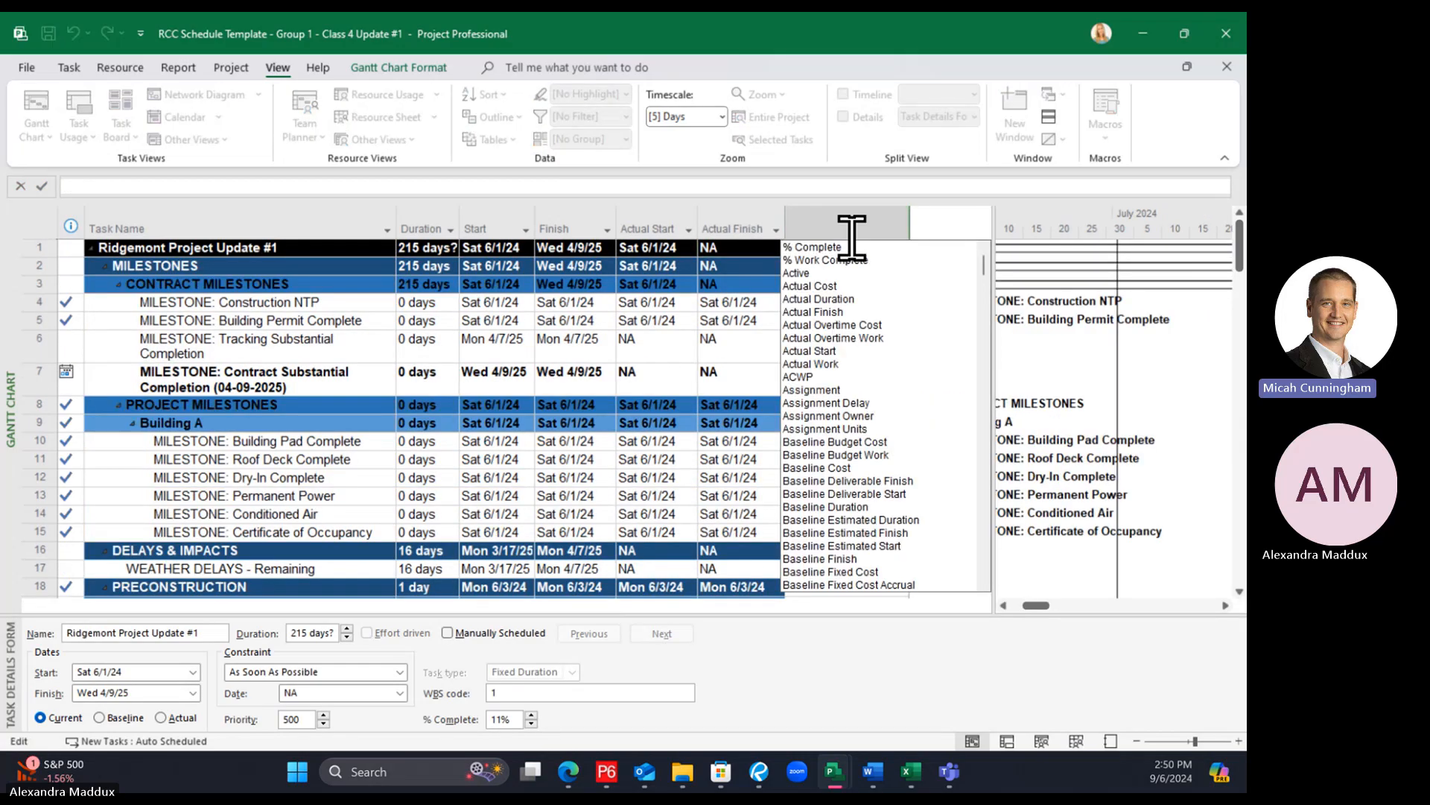
pyautogui.write('teamStatus Pending')
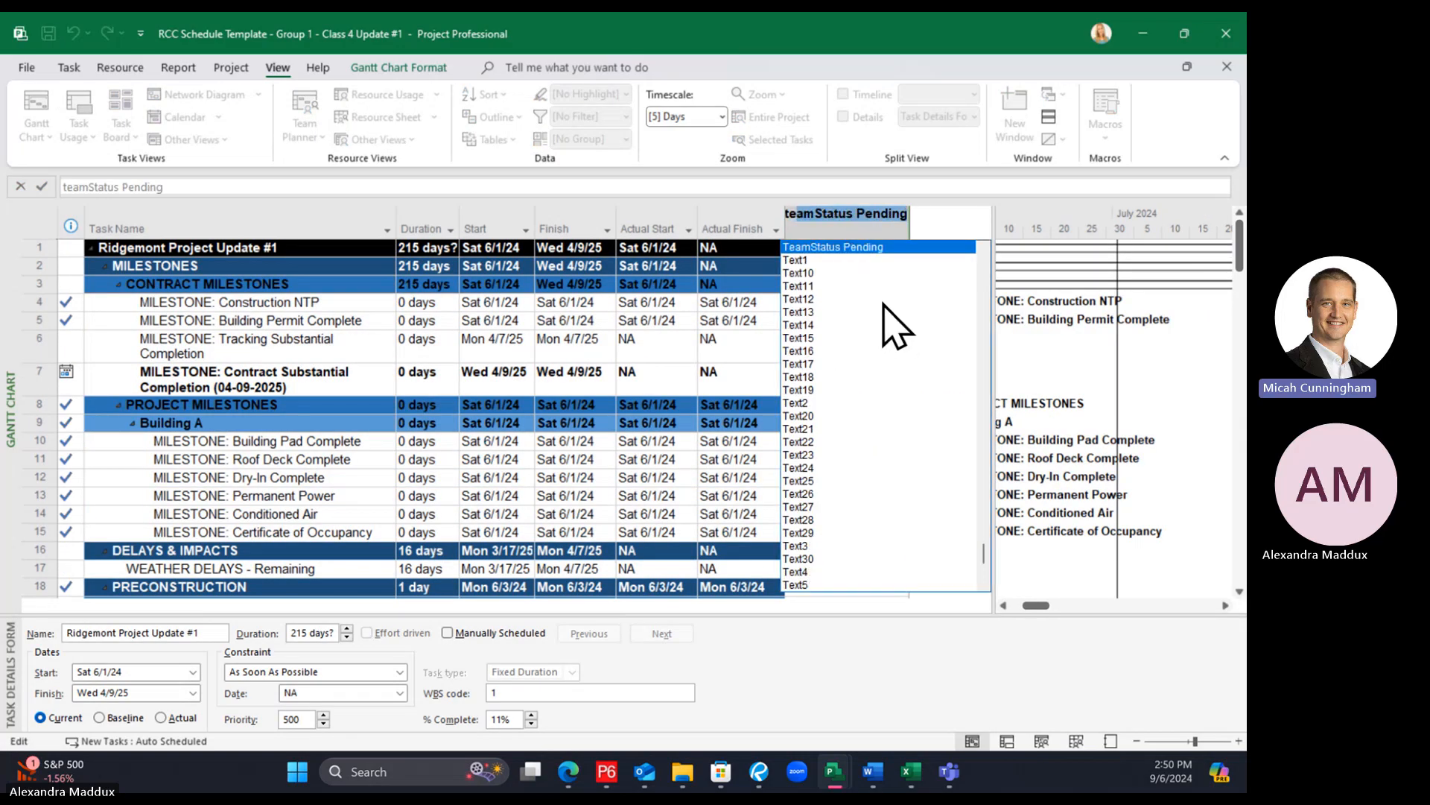
pyautogui.scroll(-2, 896, 326)
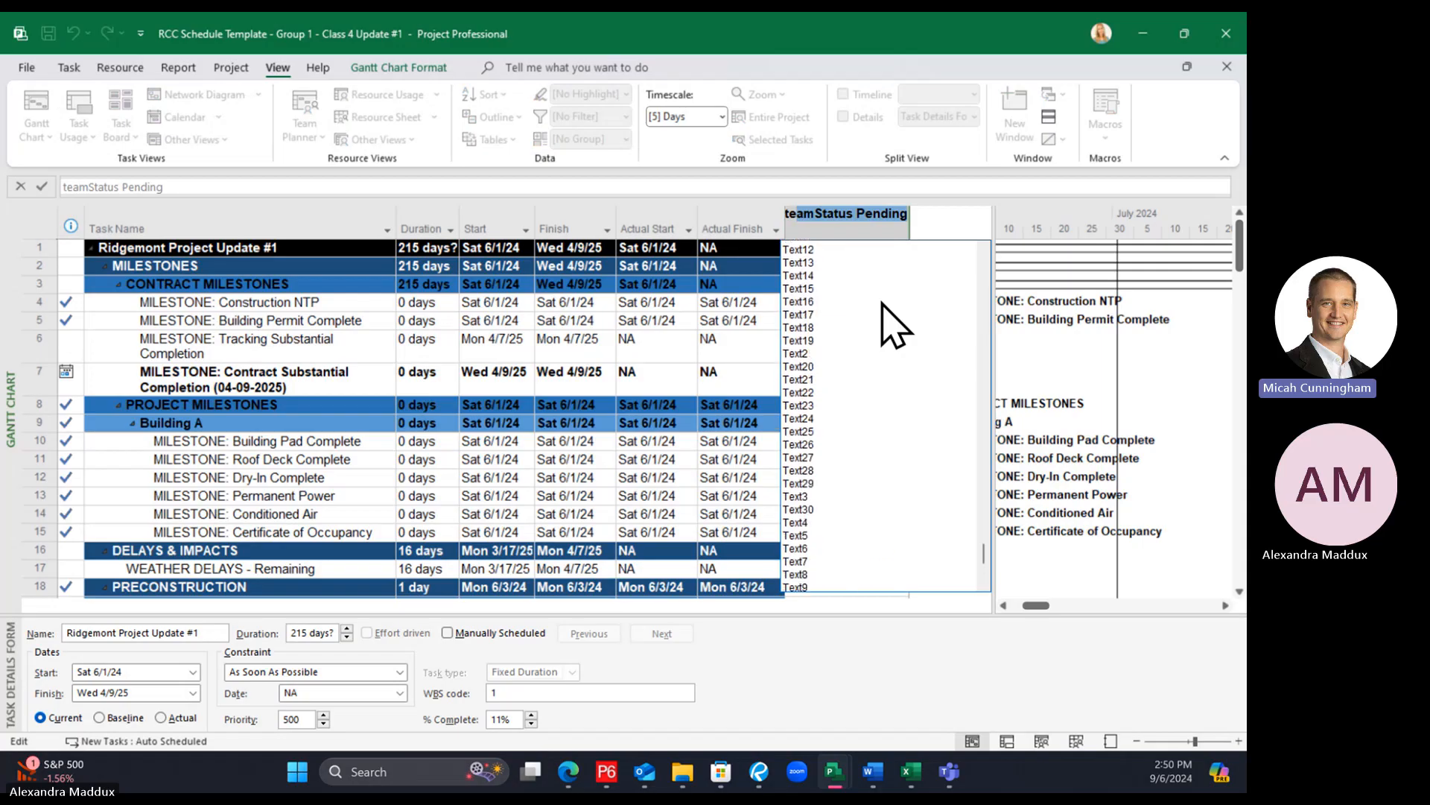
pyautogui.scroll(4, 894, 325)
pyautogui.click(820, 378)
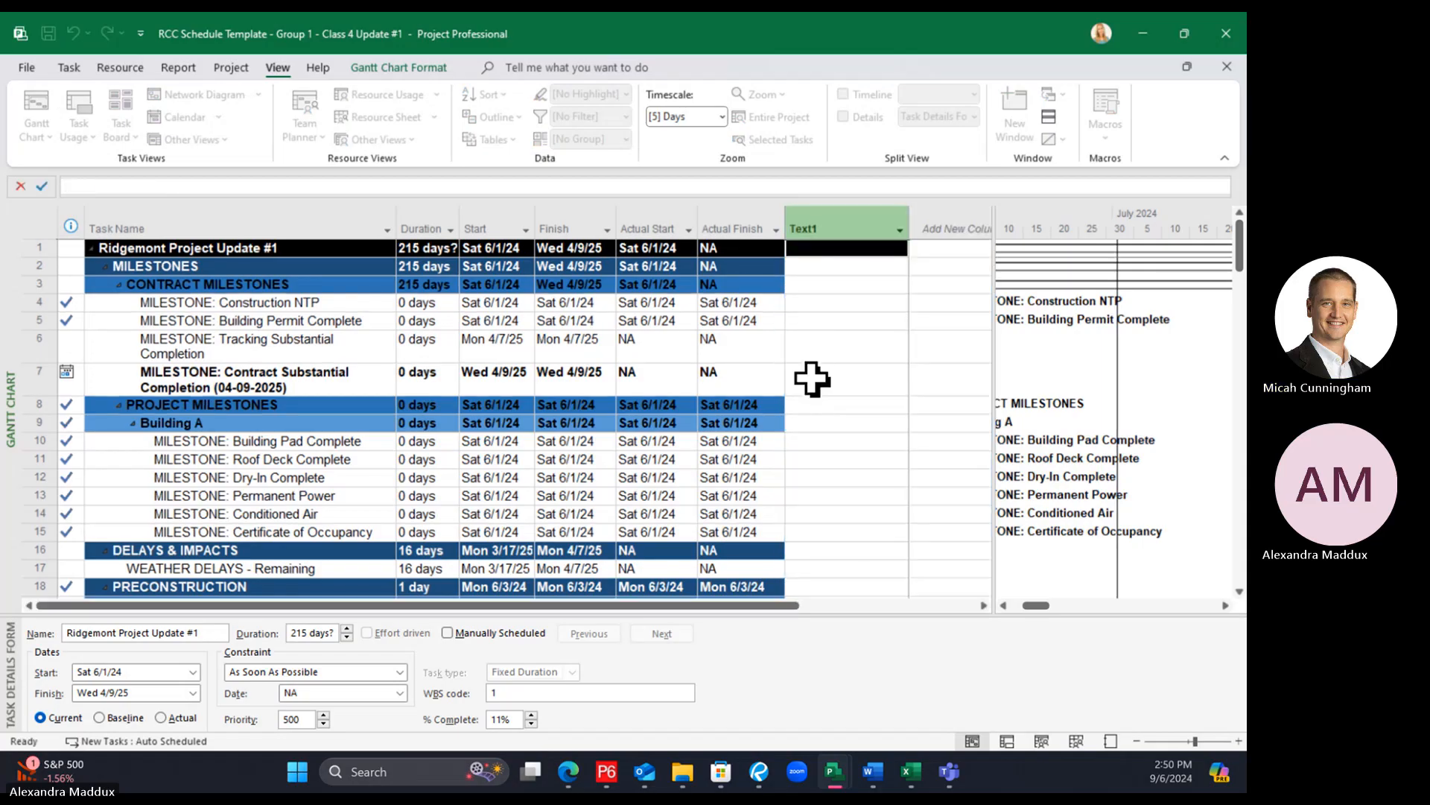
# Look over the empty Text1 cells beside the construction tasks and hide the Text1 column
pyautogui.scroll(-18, 823, 320)
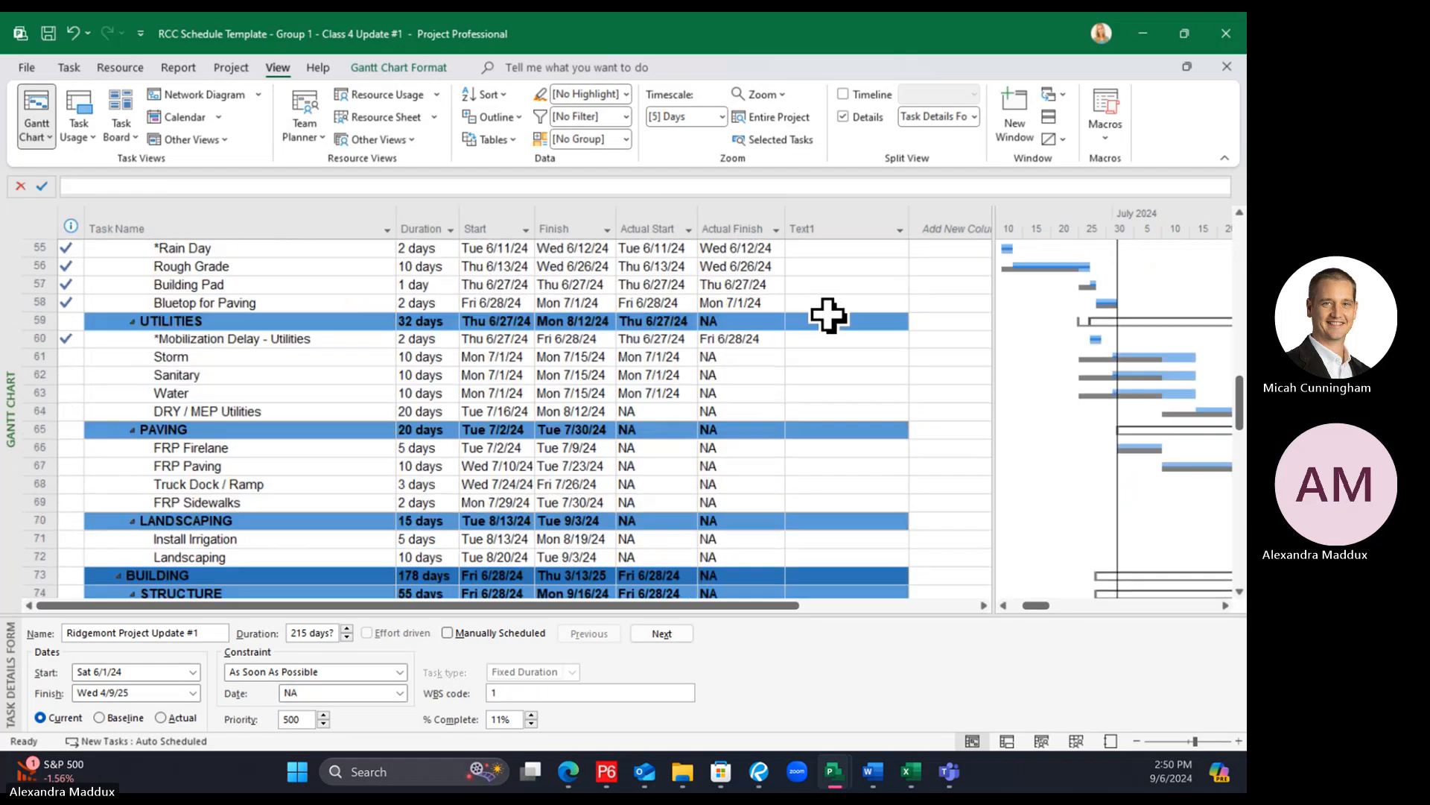
pyautogui.scroll(-5, 829, 315)
pyautogui.scroll(8, 829, 315)
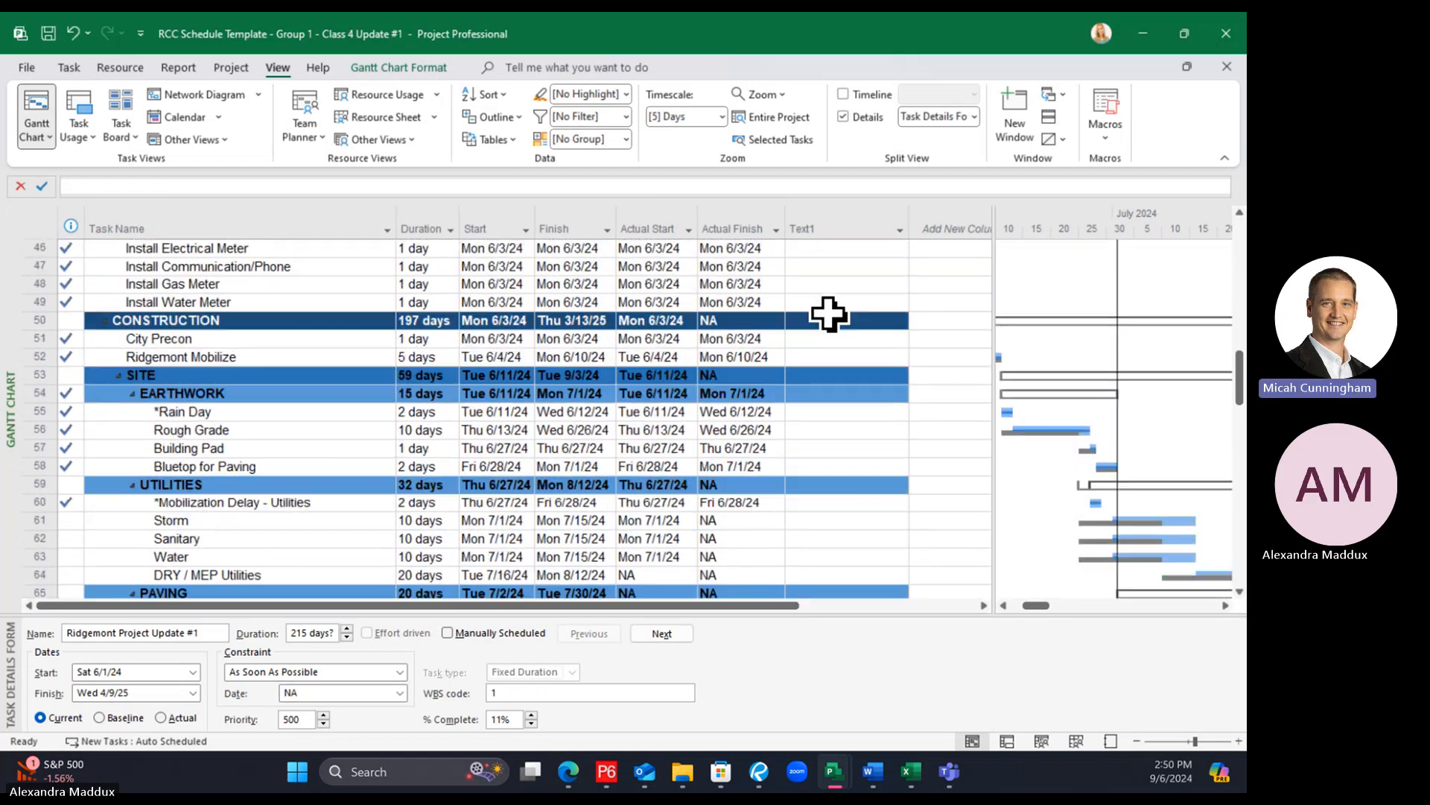
pyautogui.click(865, 437)
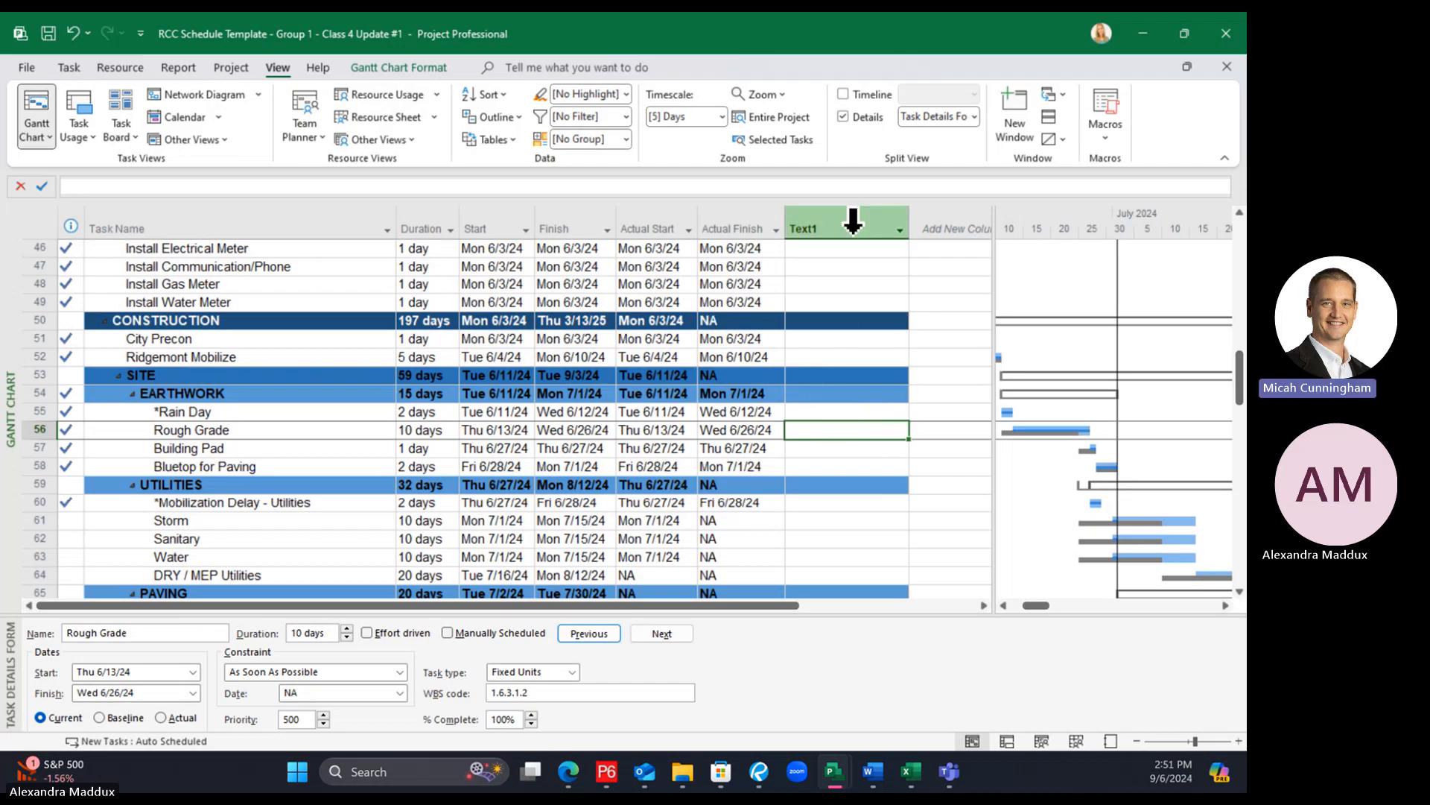
pyautogui.rightClick(824, 222)
pyautogui.click(838, 393)
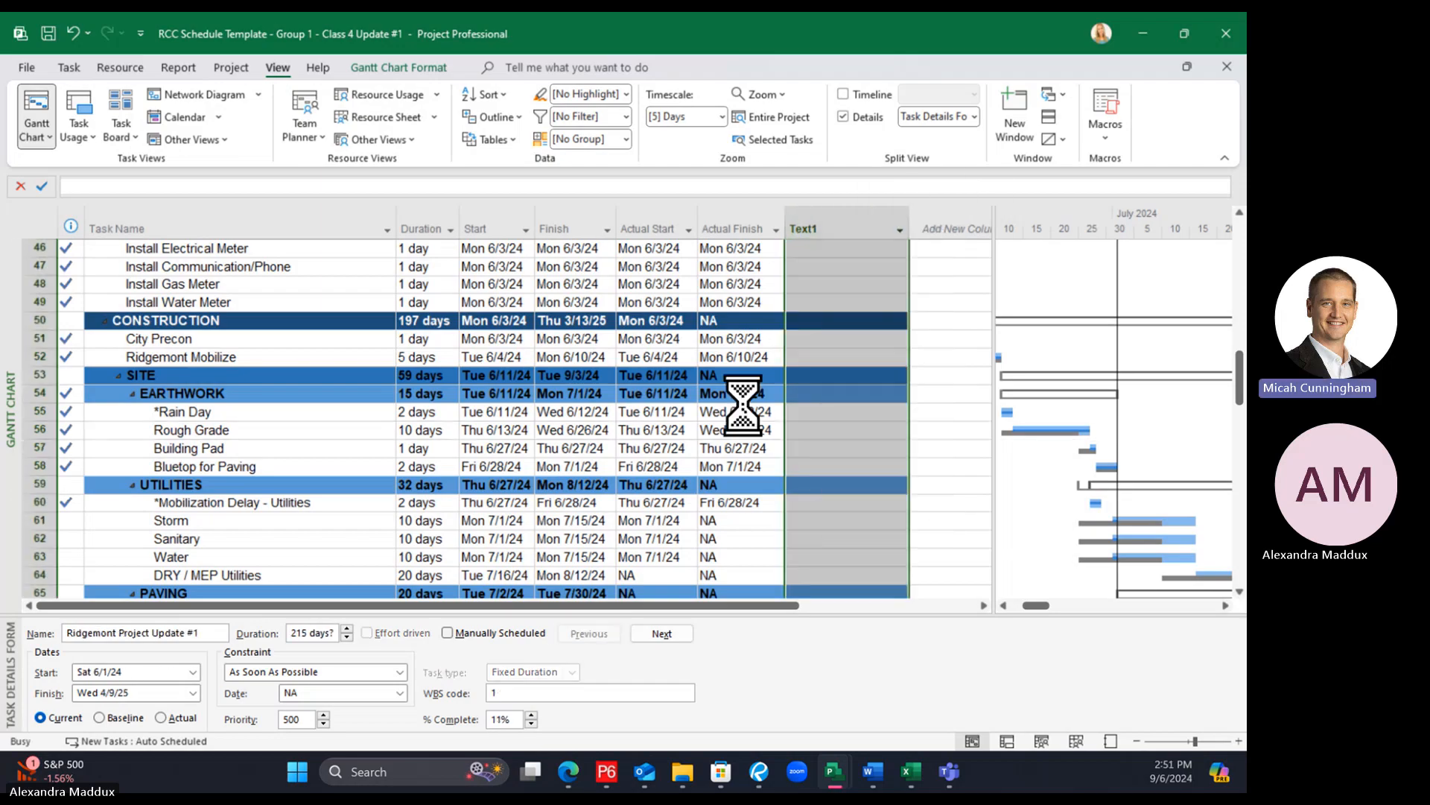
pyautogui.click(666, 395)
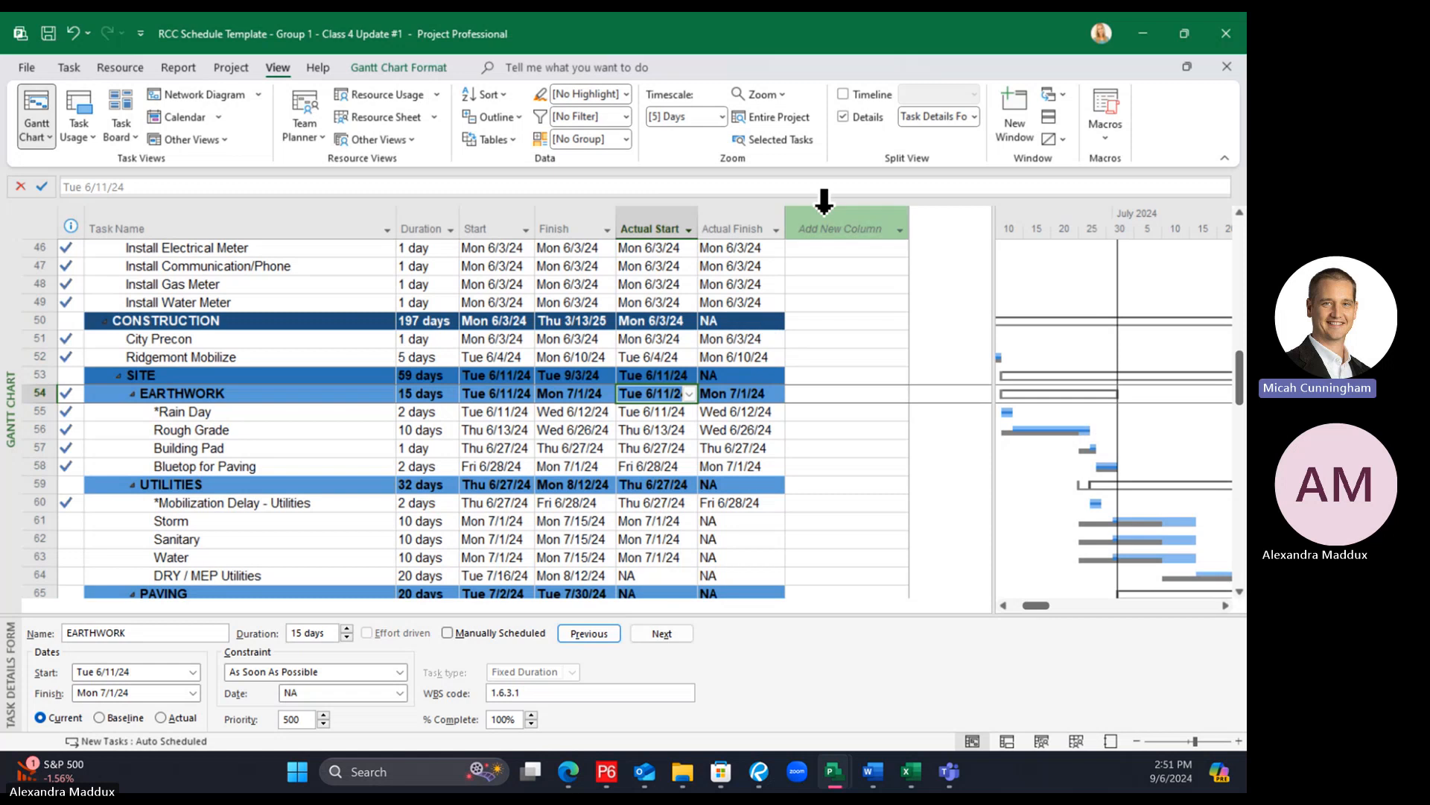
# Add a % Complete column after Actual Finish and narrow it to fit its values
pyautogui.click(850, 213)
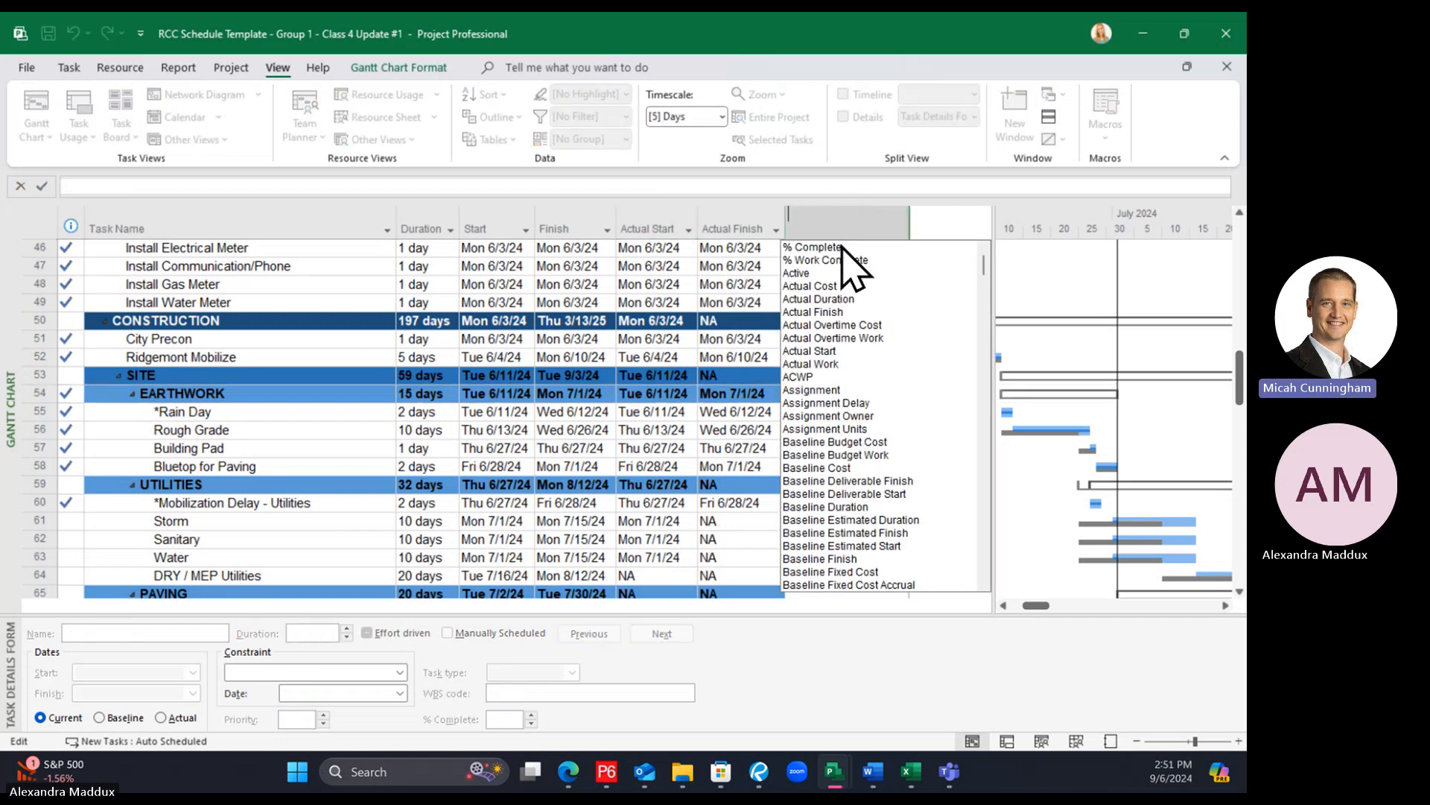
pyautogui.click(849, 257)
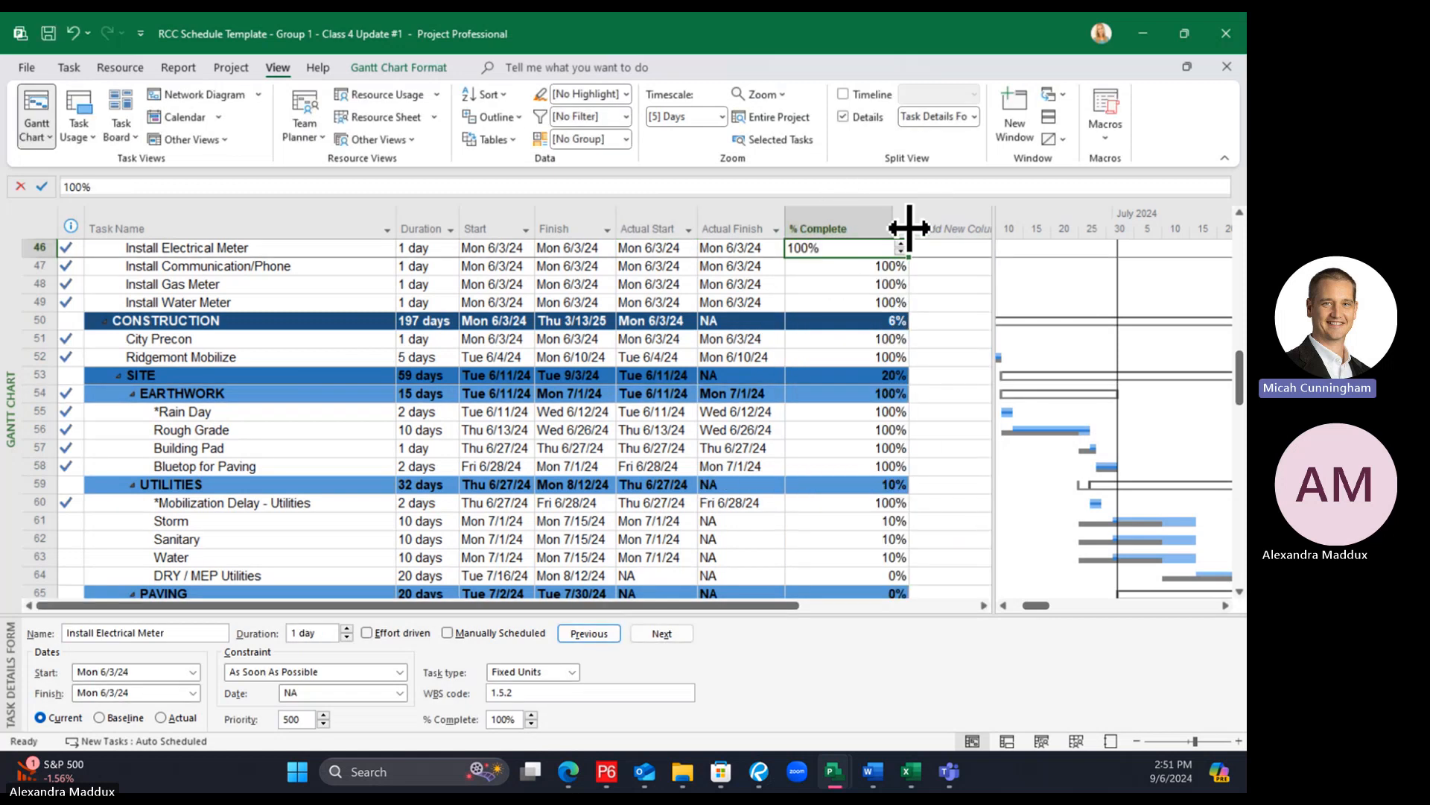
pyautogui.moveTo(910, 226); pyautogui.dragTo(837, 287)
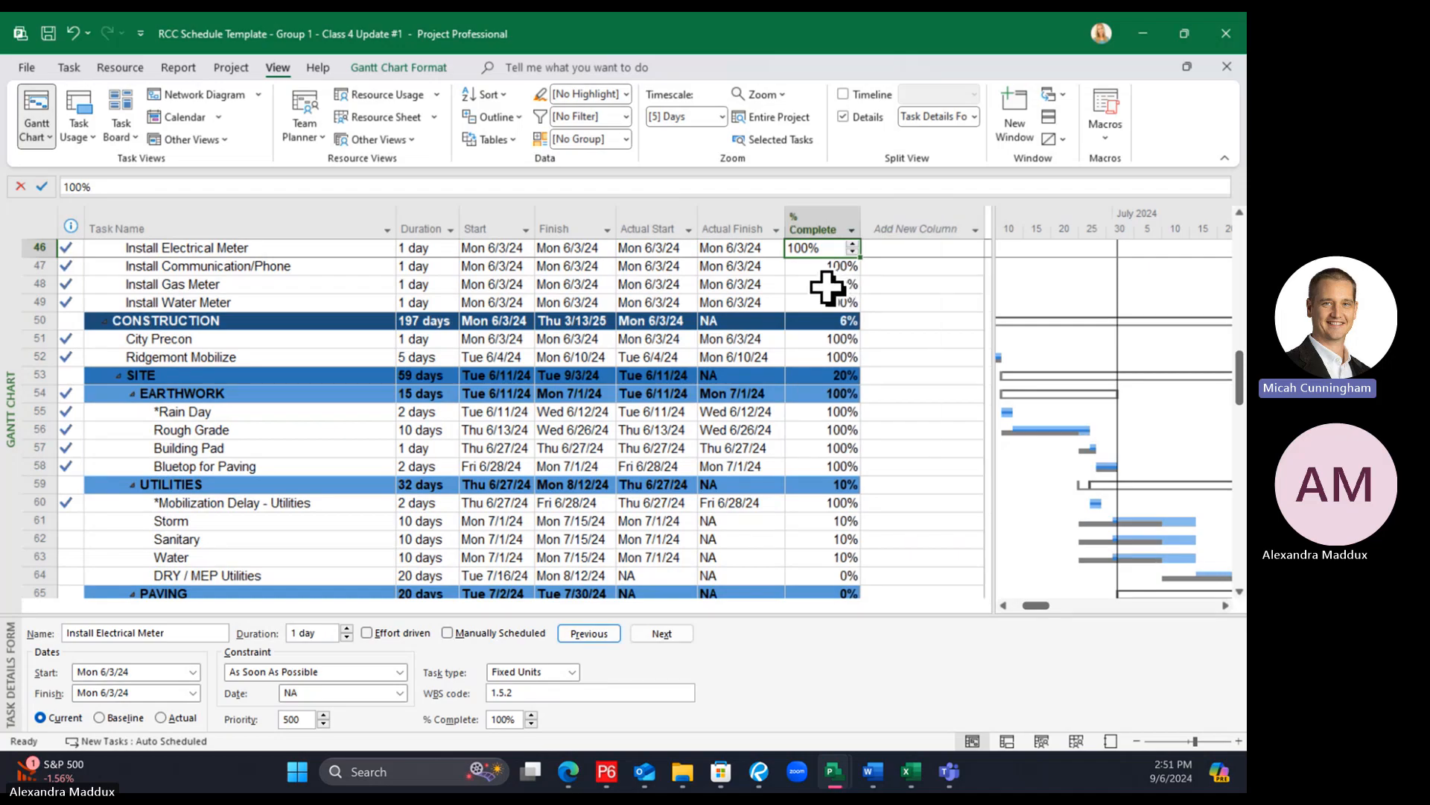
# Check the % Complete values of the Storm, Sanitary and Water tasks under UTILITIES and of the PAVING summary
pyautogui.scroll(-2, 884, 533)
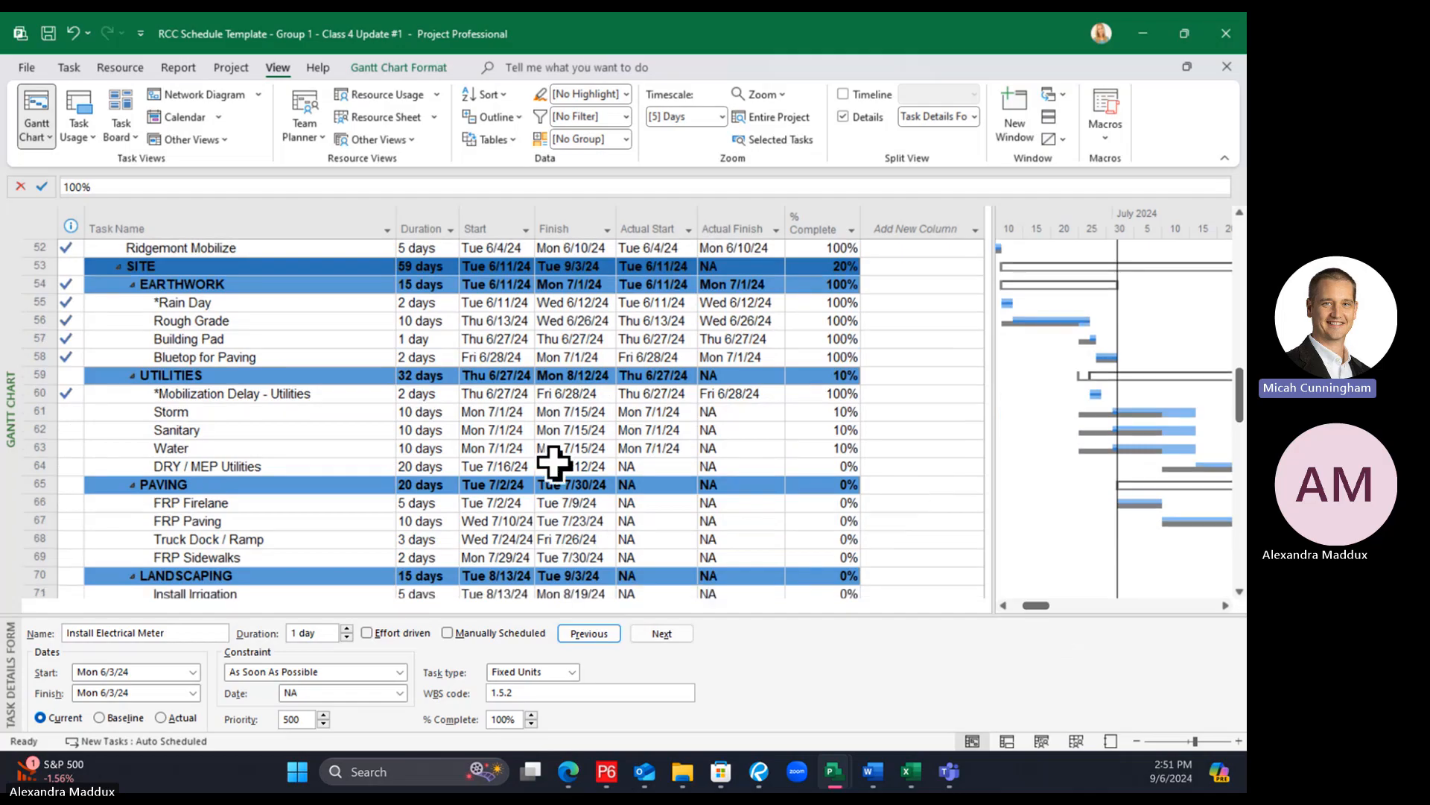
pyautogui.click(355, 411)
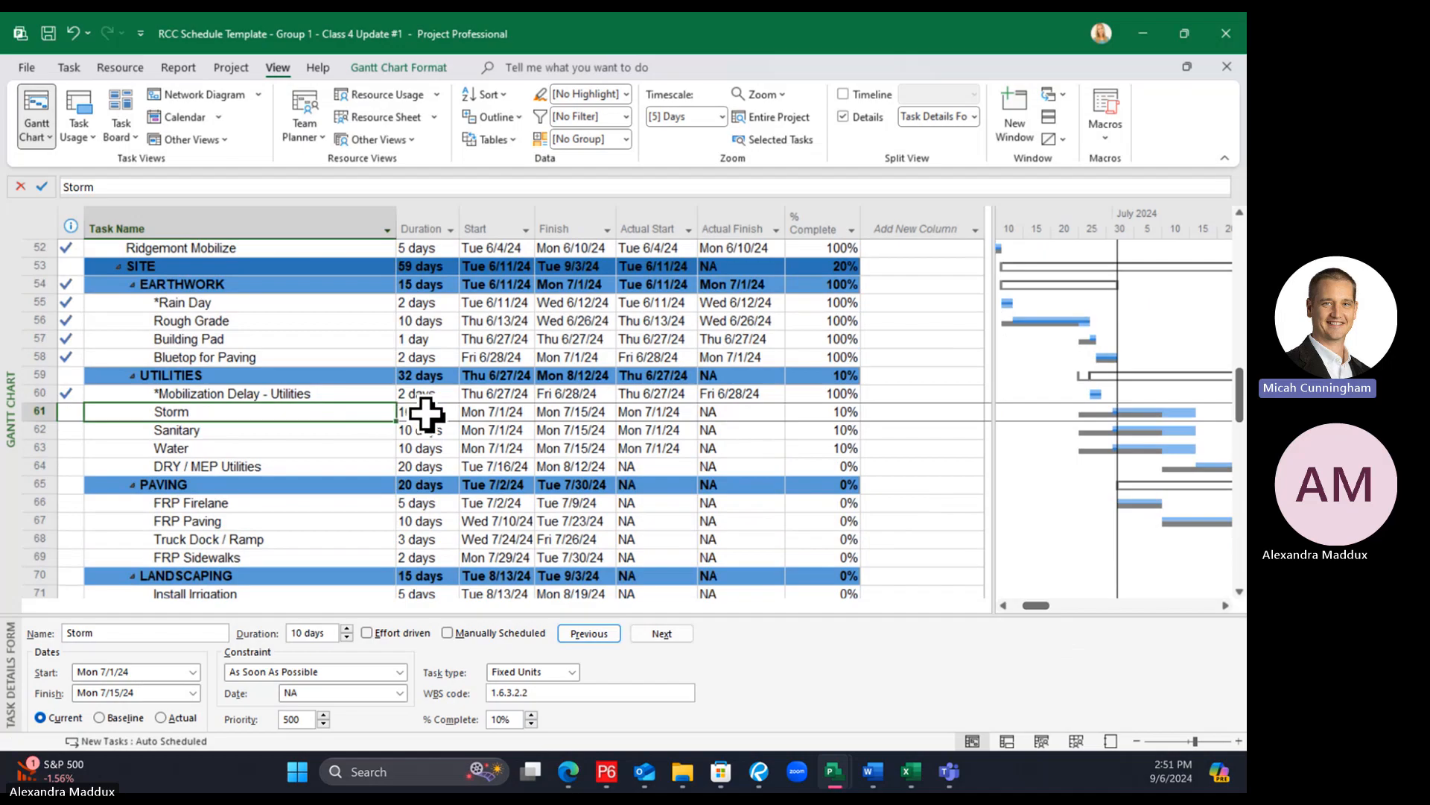
pyautogui.moveTo(424, 411); pyautogui.dragTo(447, 449)
pyautogui.moveTo(804, 412); pyautogui.dragTo(807, 446)
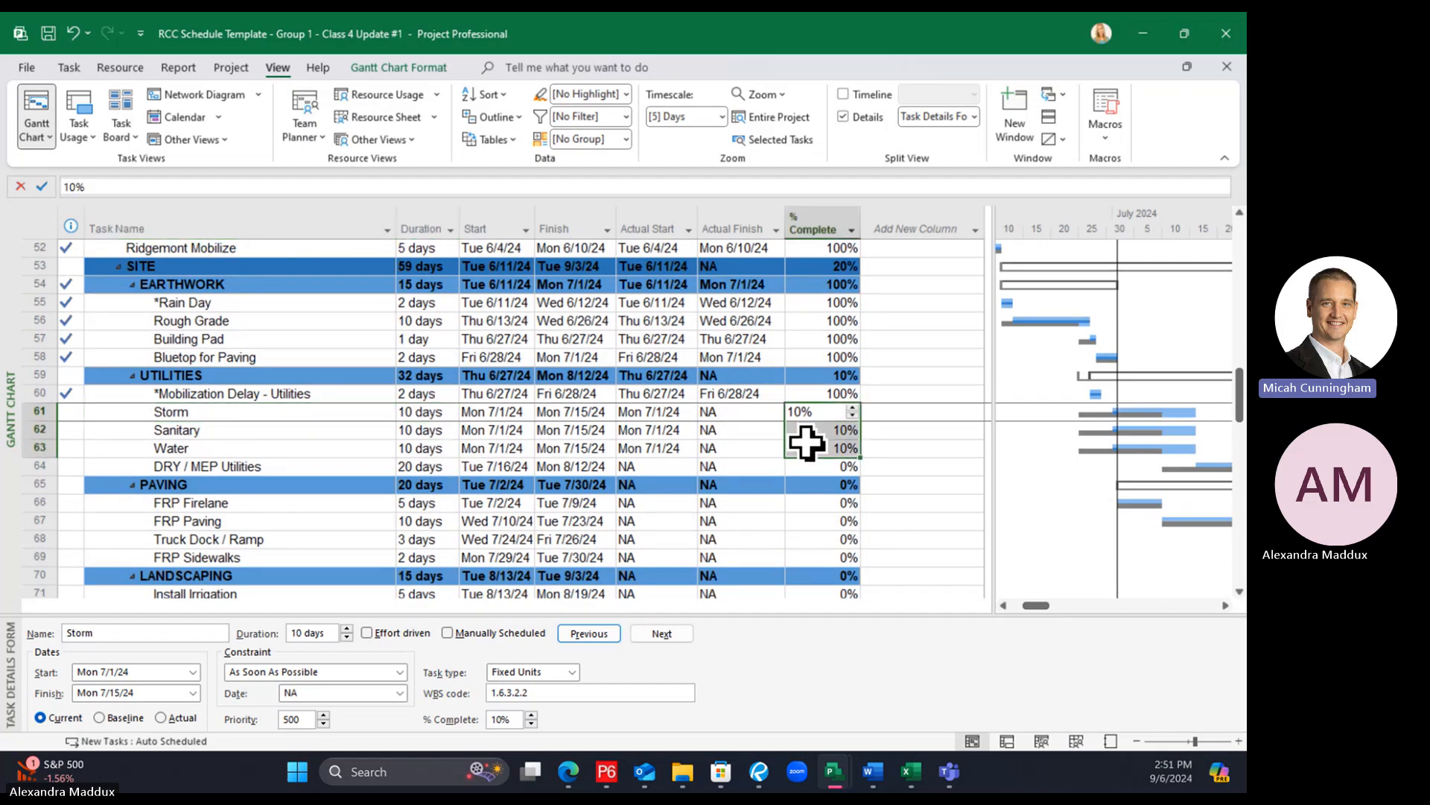
pyautogui.click(801, 483)
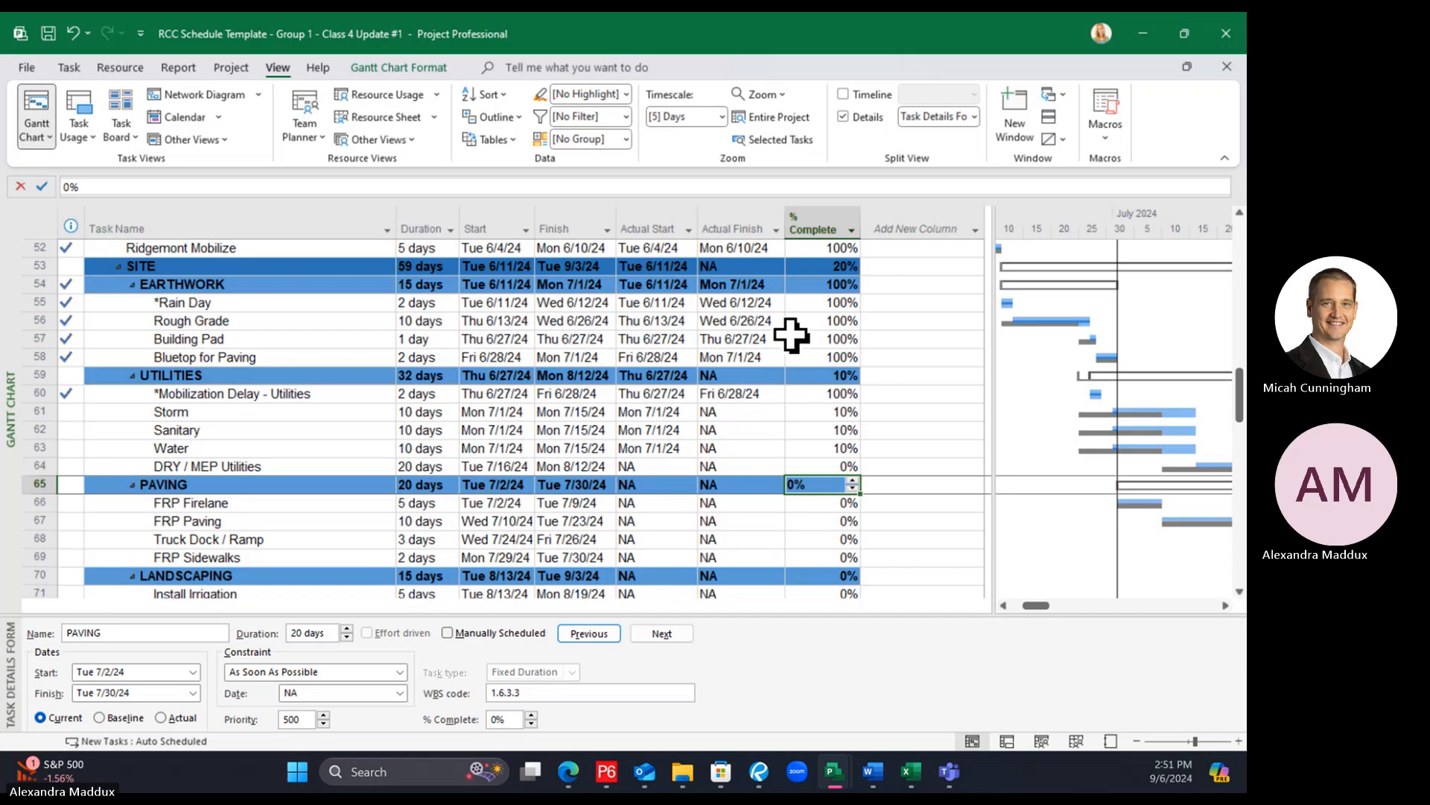
# Try placing the % Complete column ahead of Task Name and undo the move
pyautogui.click(818, 227)
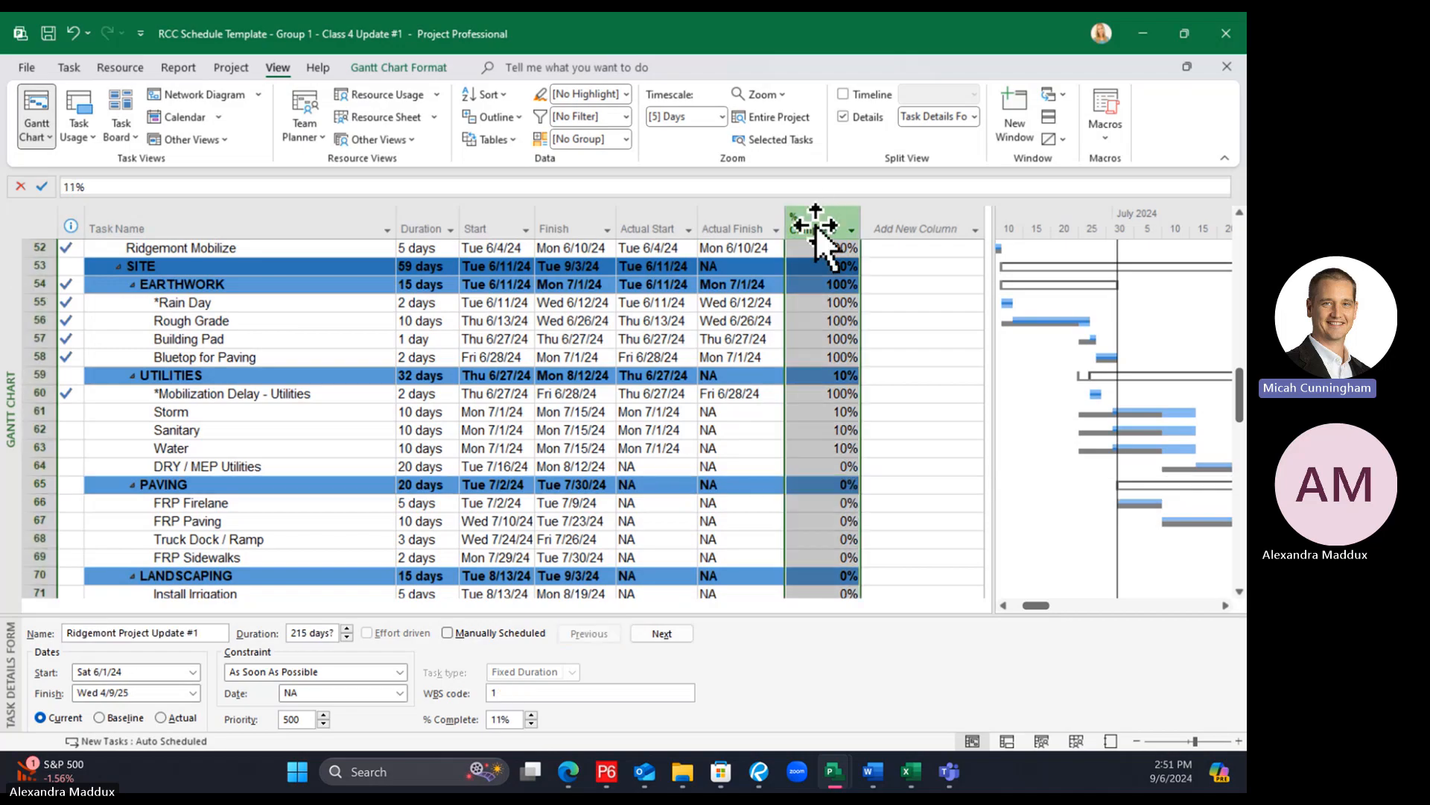
pyautogui.moveTo(817, 227); pyautogui.dragTo(150, 316)
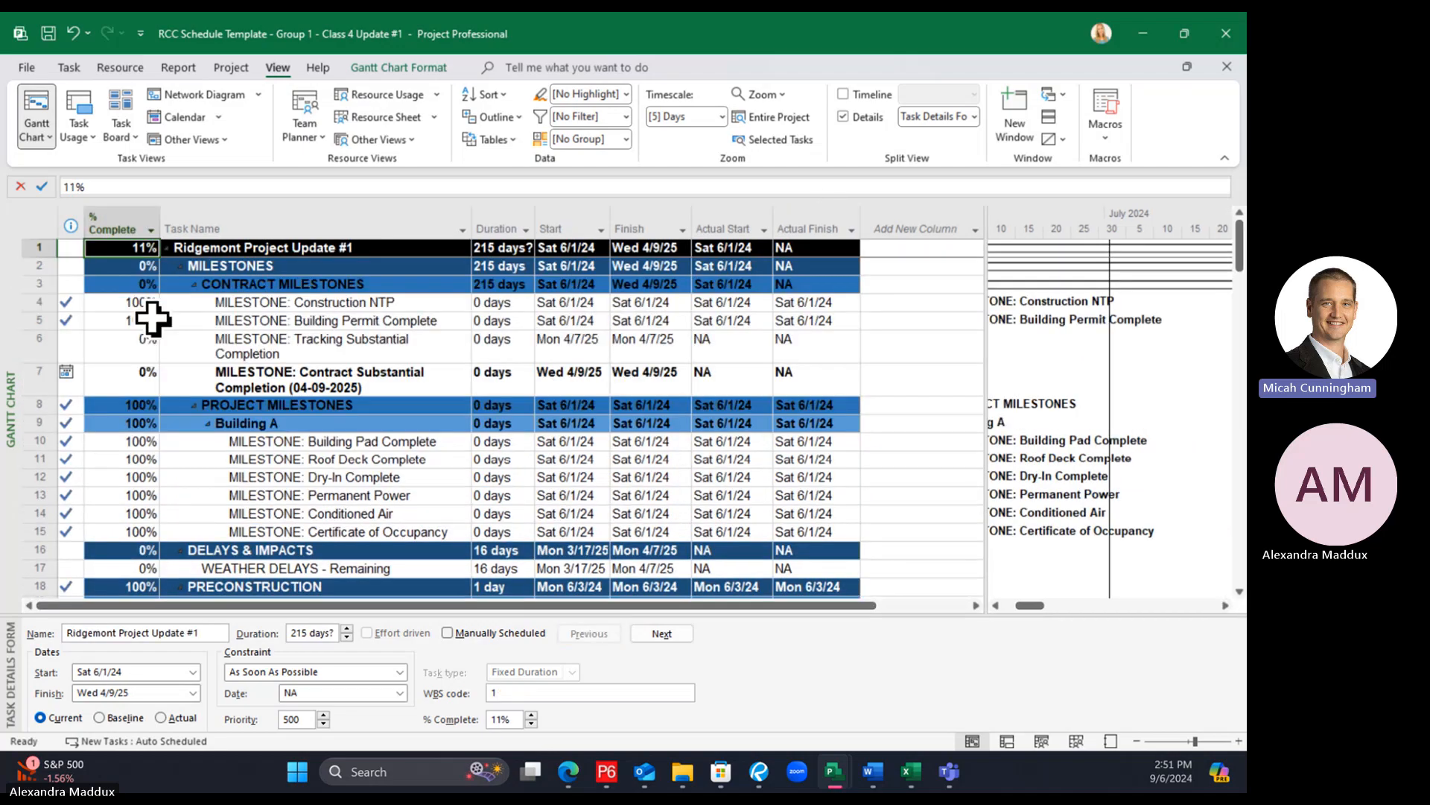
pyautogui.click(128, 218)
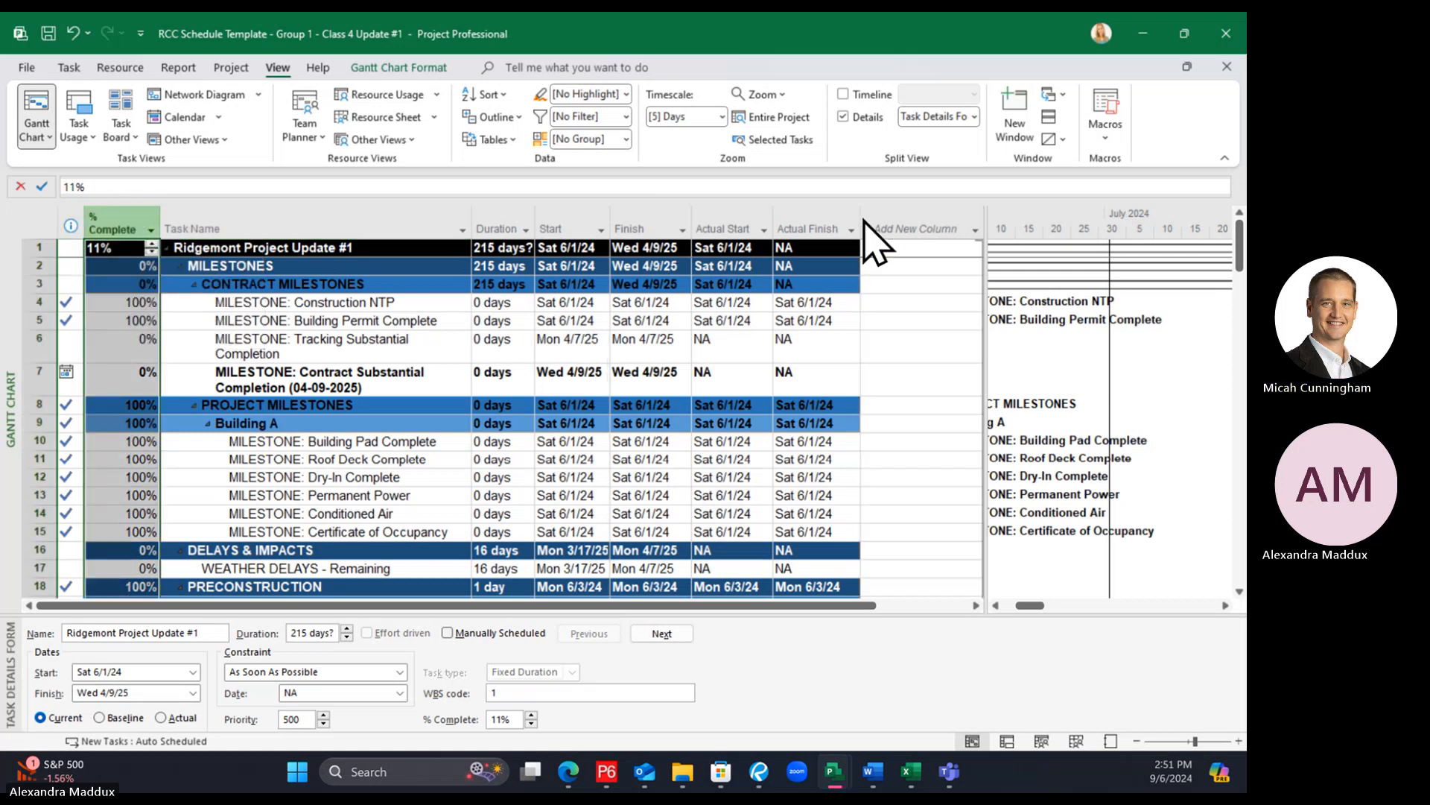
pyautogui.hotkey('ctrl', 'z')
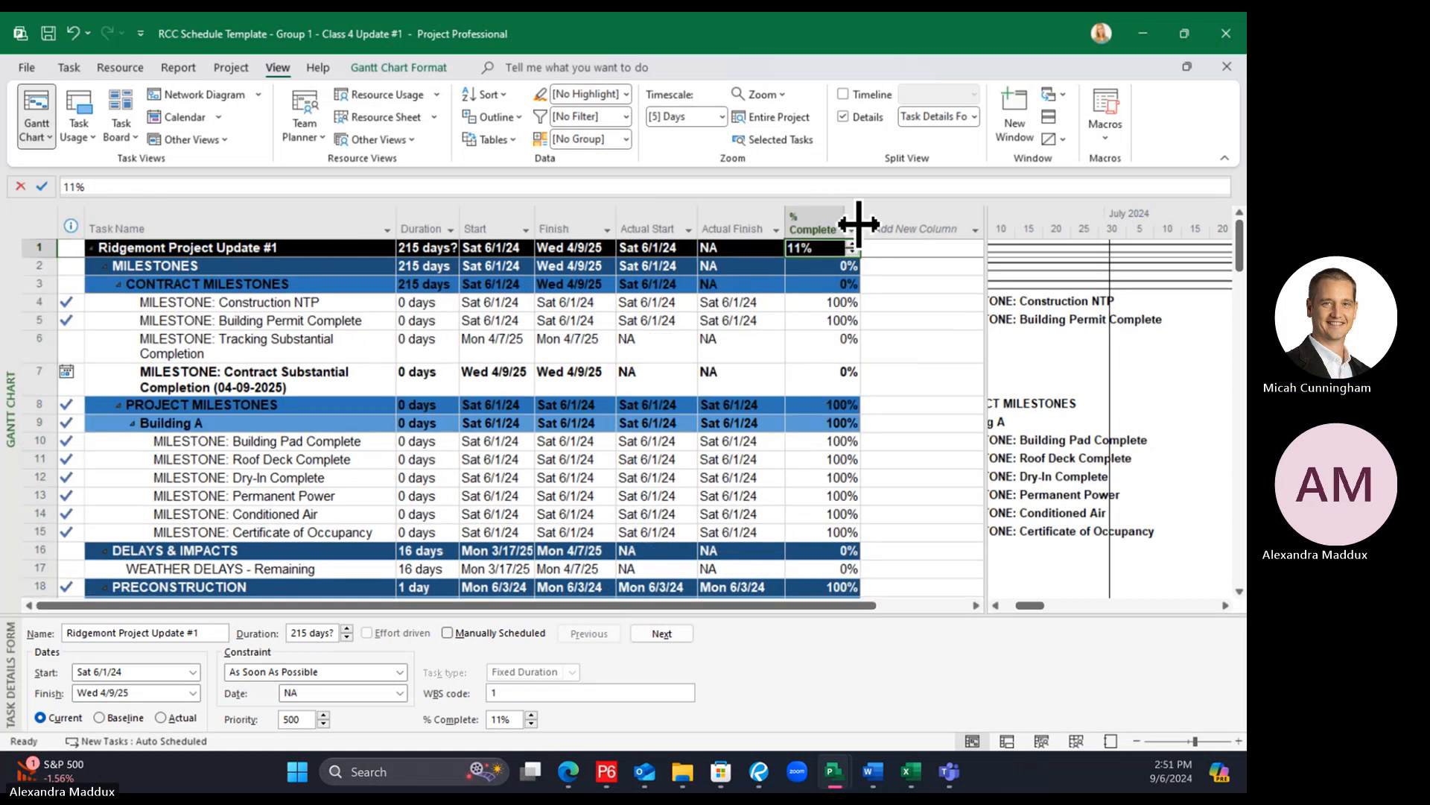
# Shrink the task table to end just past the % Complete column and narrow that column slightly
pyautogui.moveTo(985, 244); pyautogui.dragTo(890, 265)
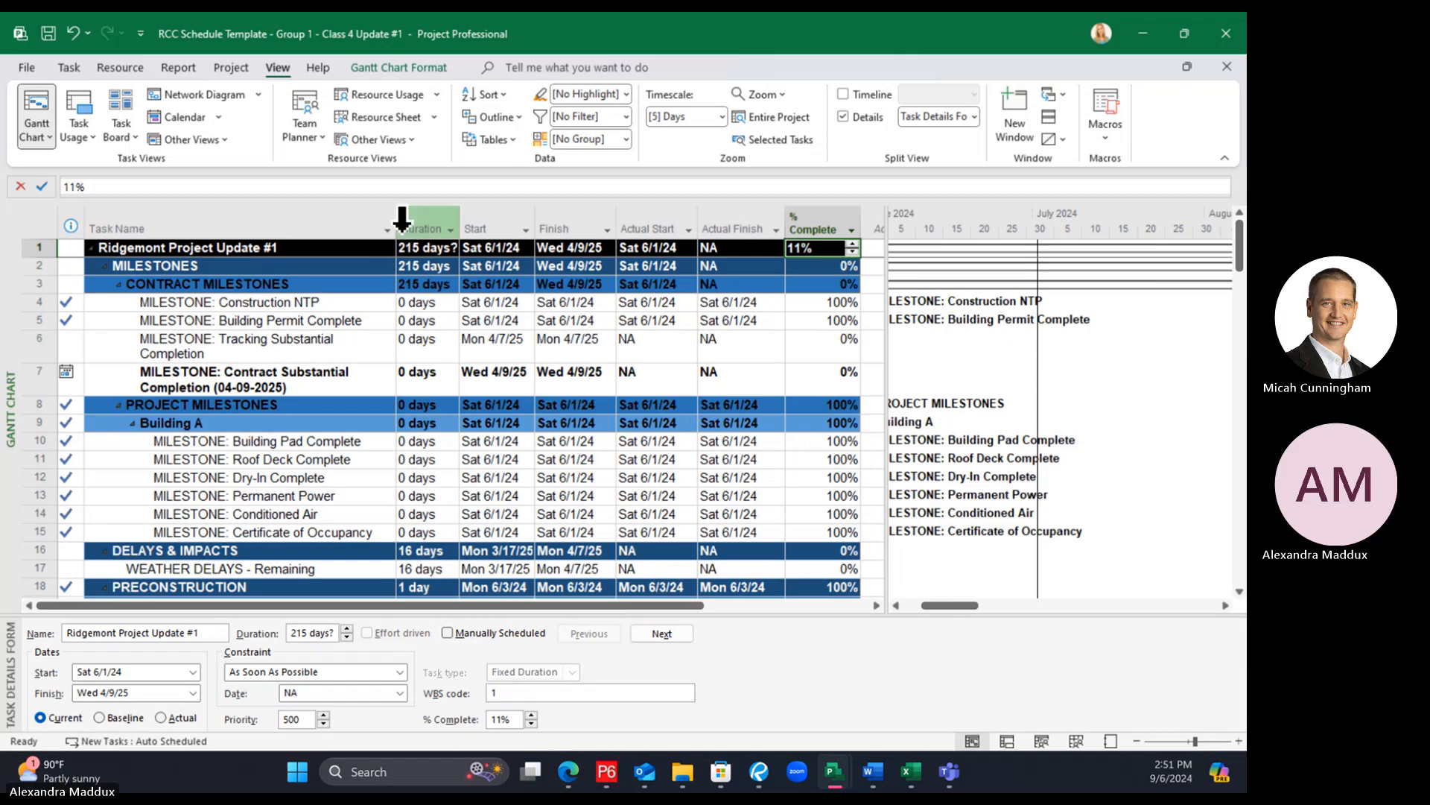
pyautogui.moveTo(858, 223); pyautogui.dragTo(848, 223)
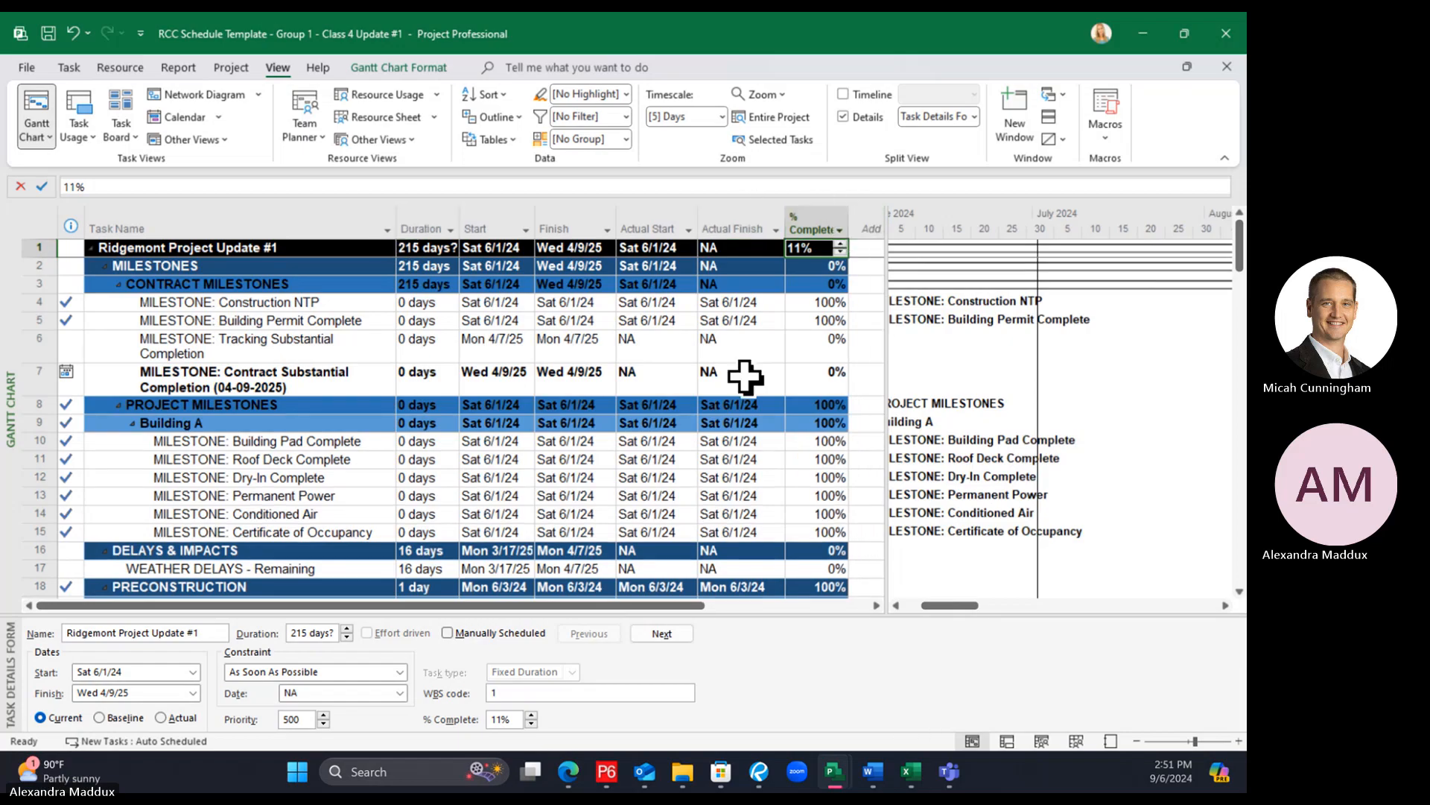
pyautogui.click(730, 406)
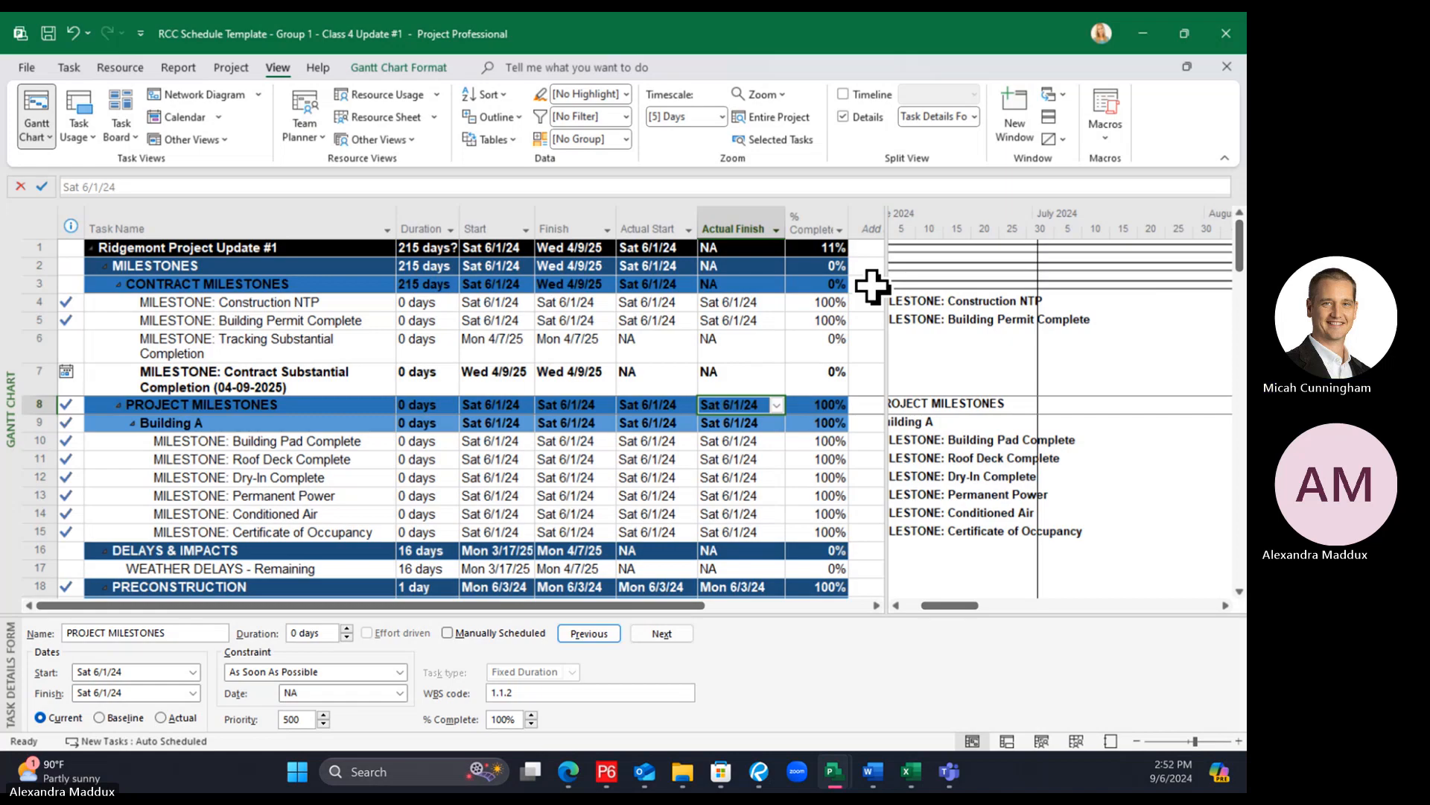
# Insert a second % Complete column right after Actual Finish and hide the original % Complete column
pyautogui.scroll(-15, 872, 287)
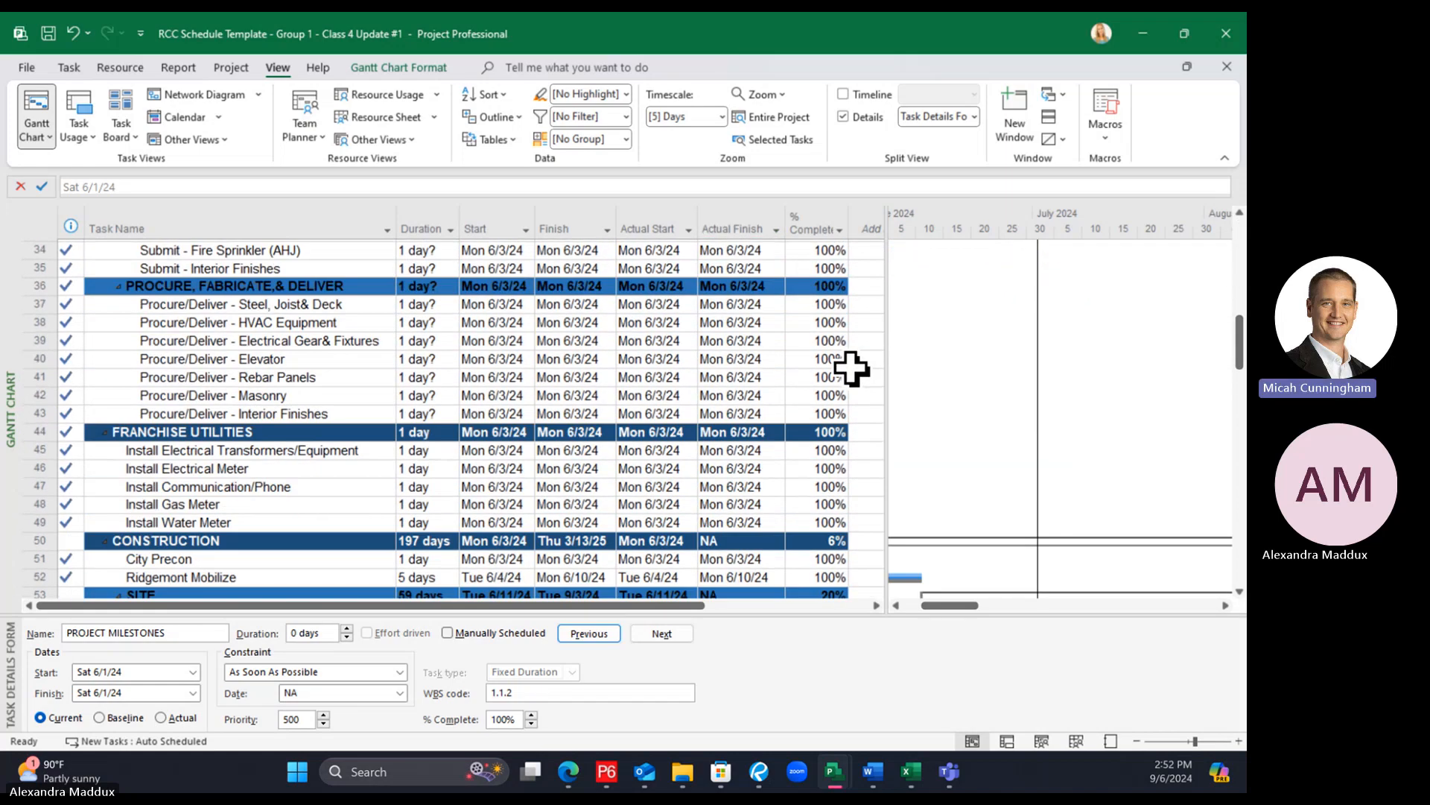
pyautogui.scroll(-2, 850, 374)
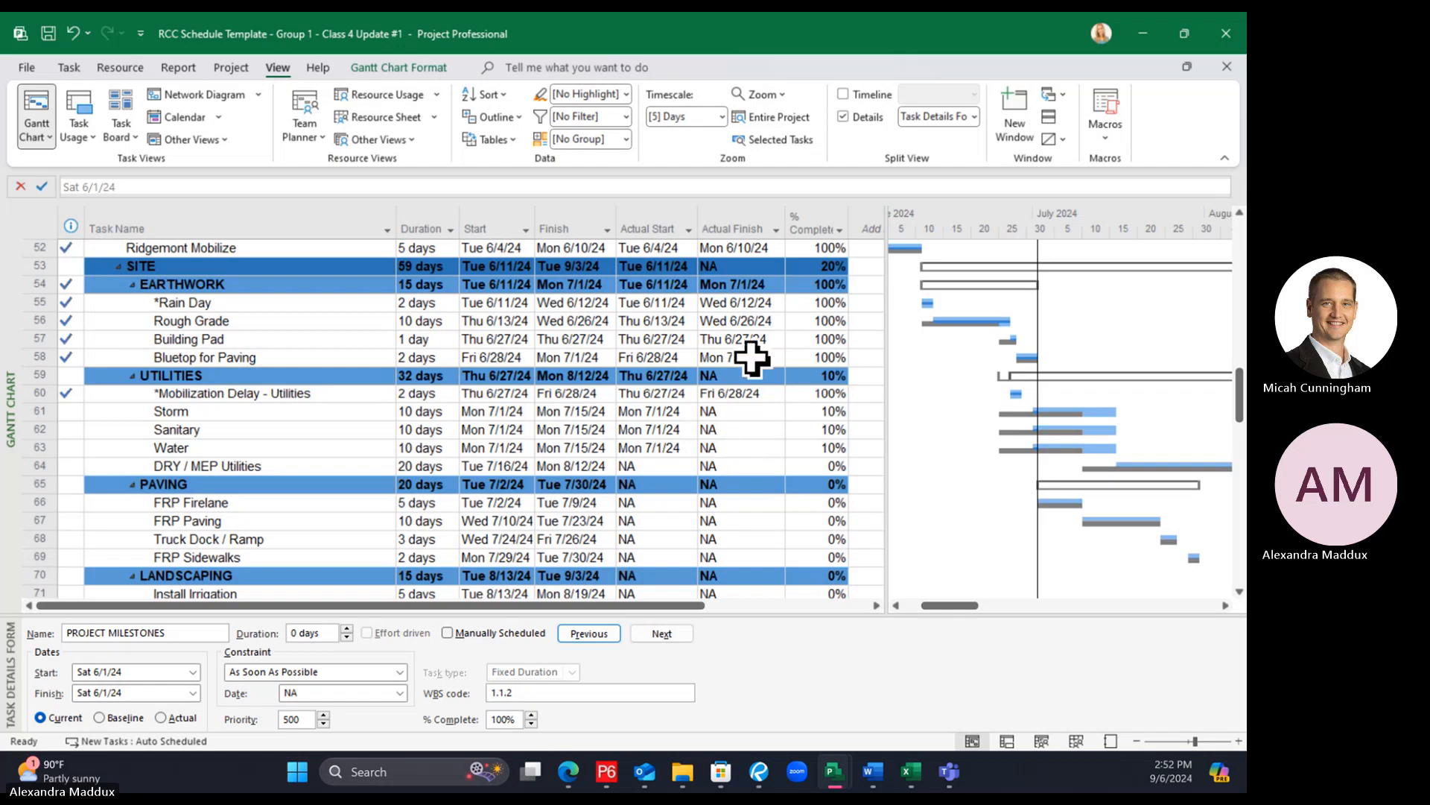
pyautogui.rightClick(809, 223)
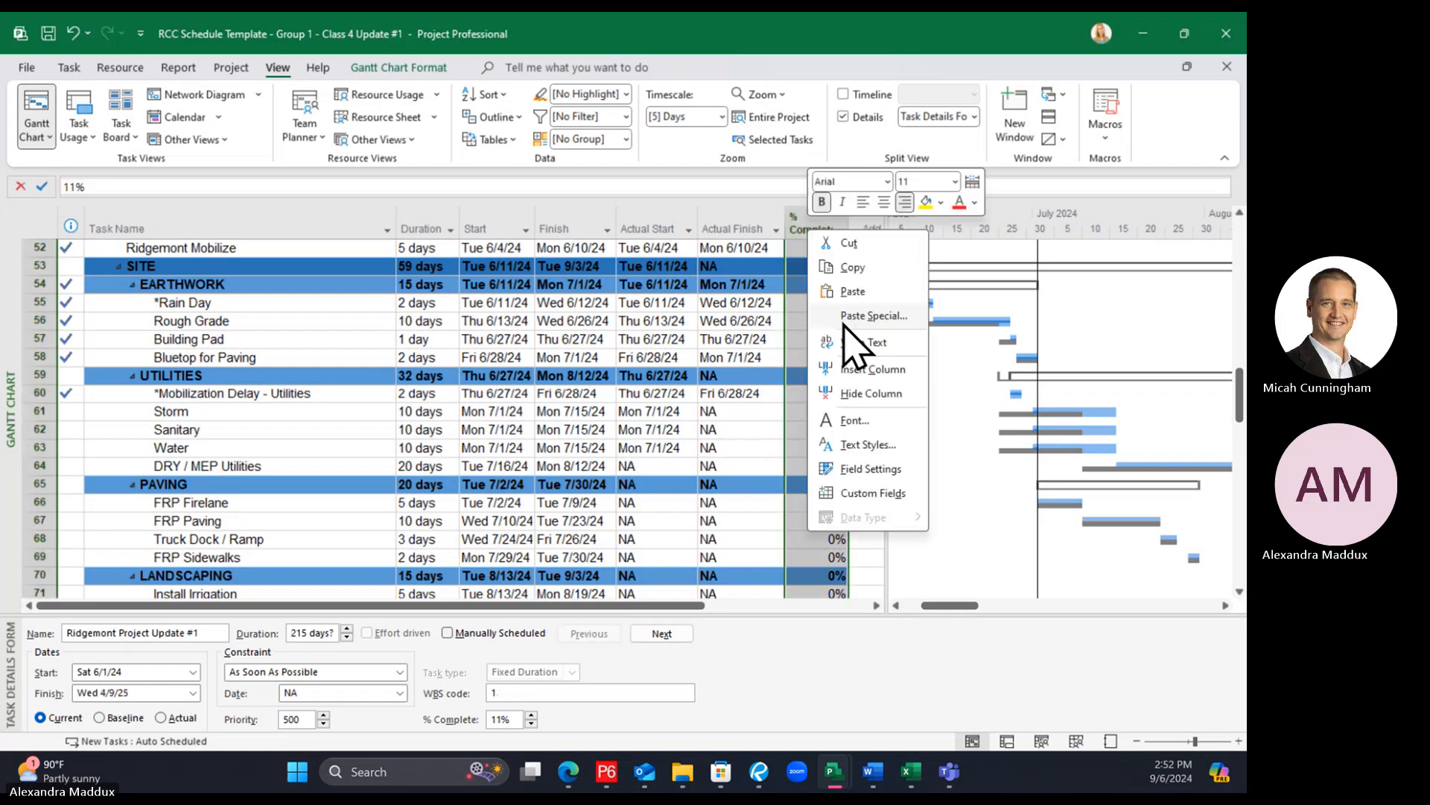
pyautogui.click(873, 369)
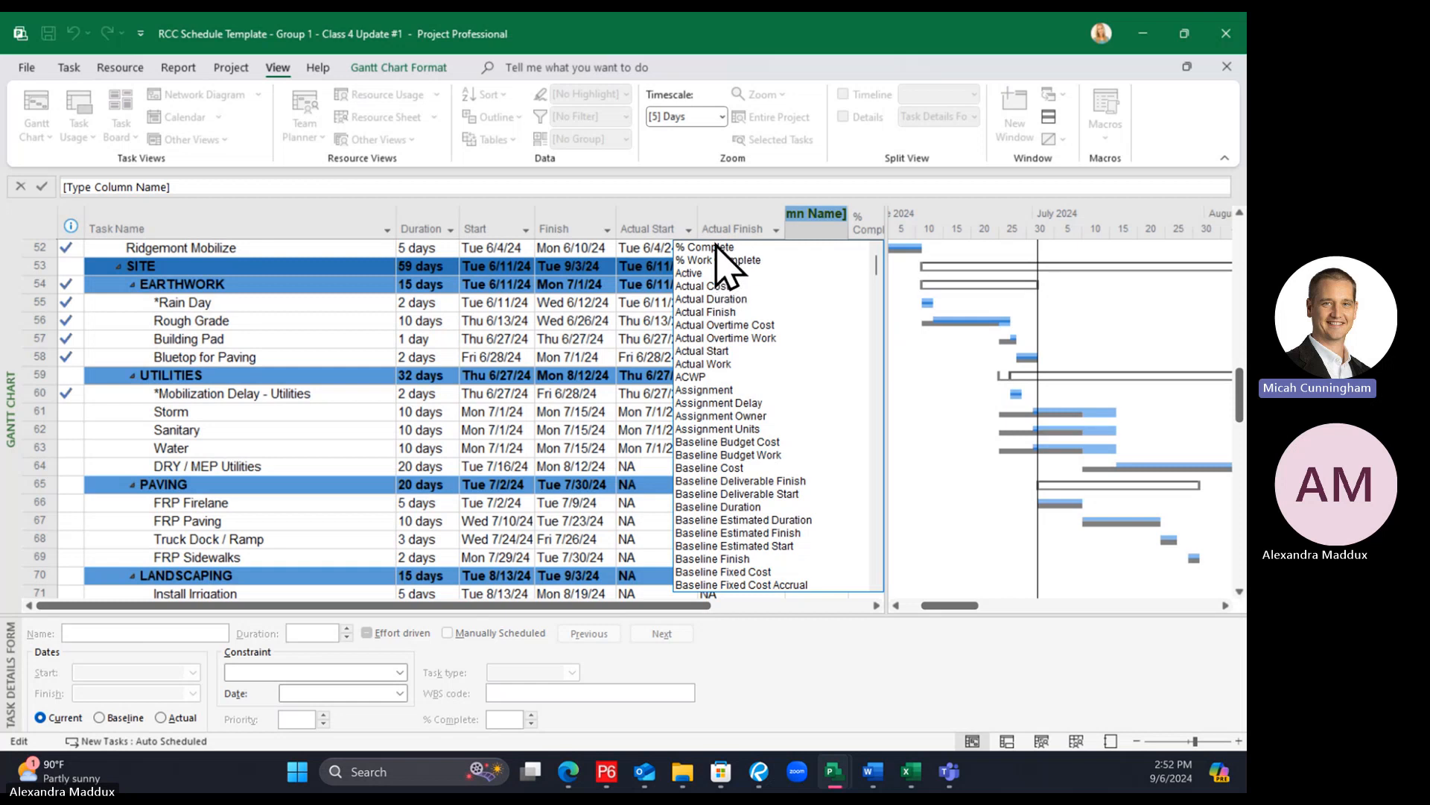
pyautogui.click(717, 248)
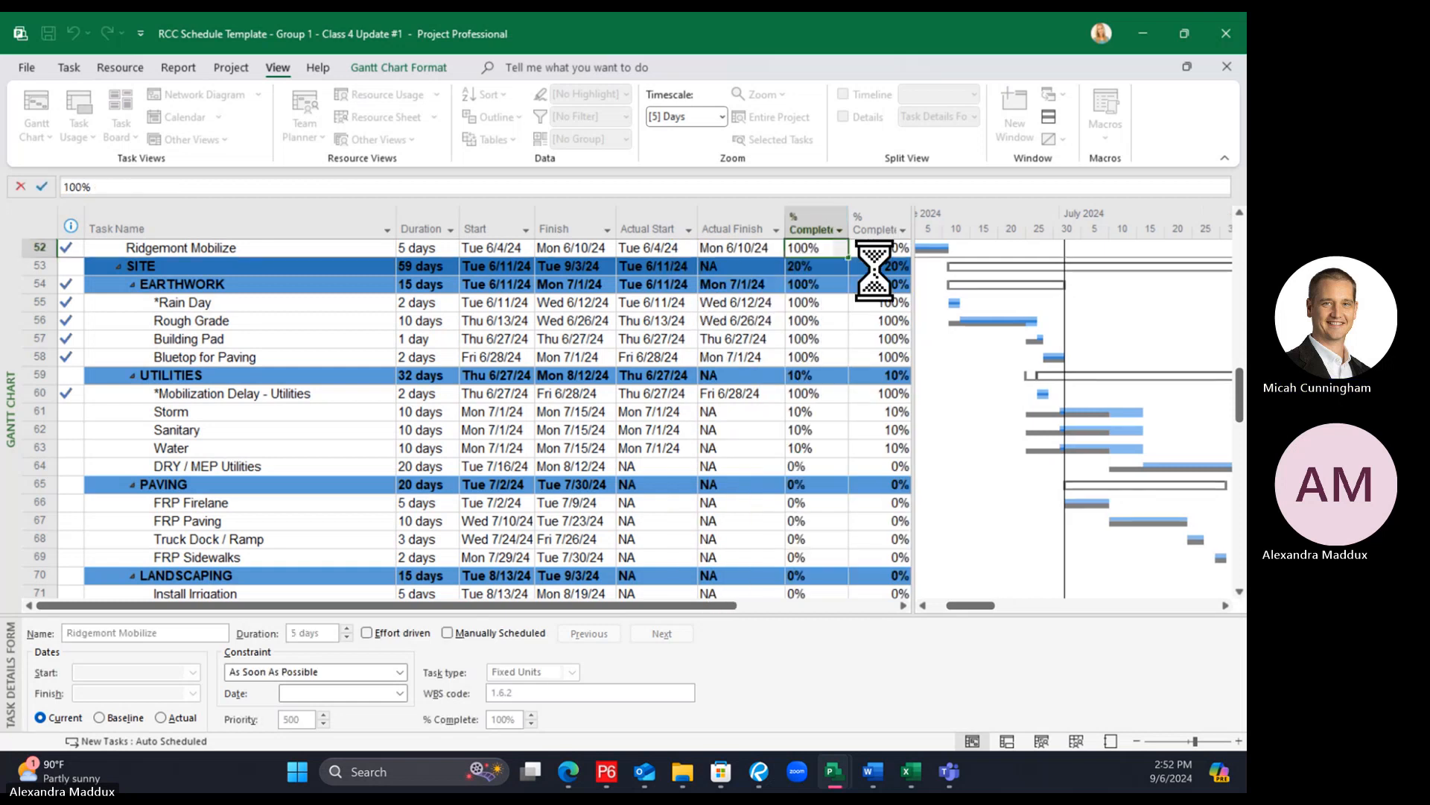
pyautogui.click(885, 209)
pyautogui.rightClick(887, 225)
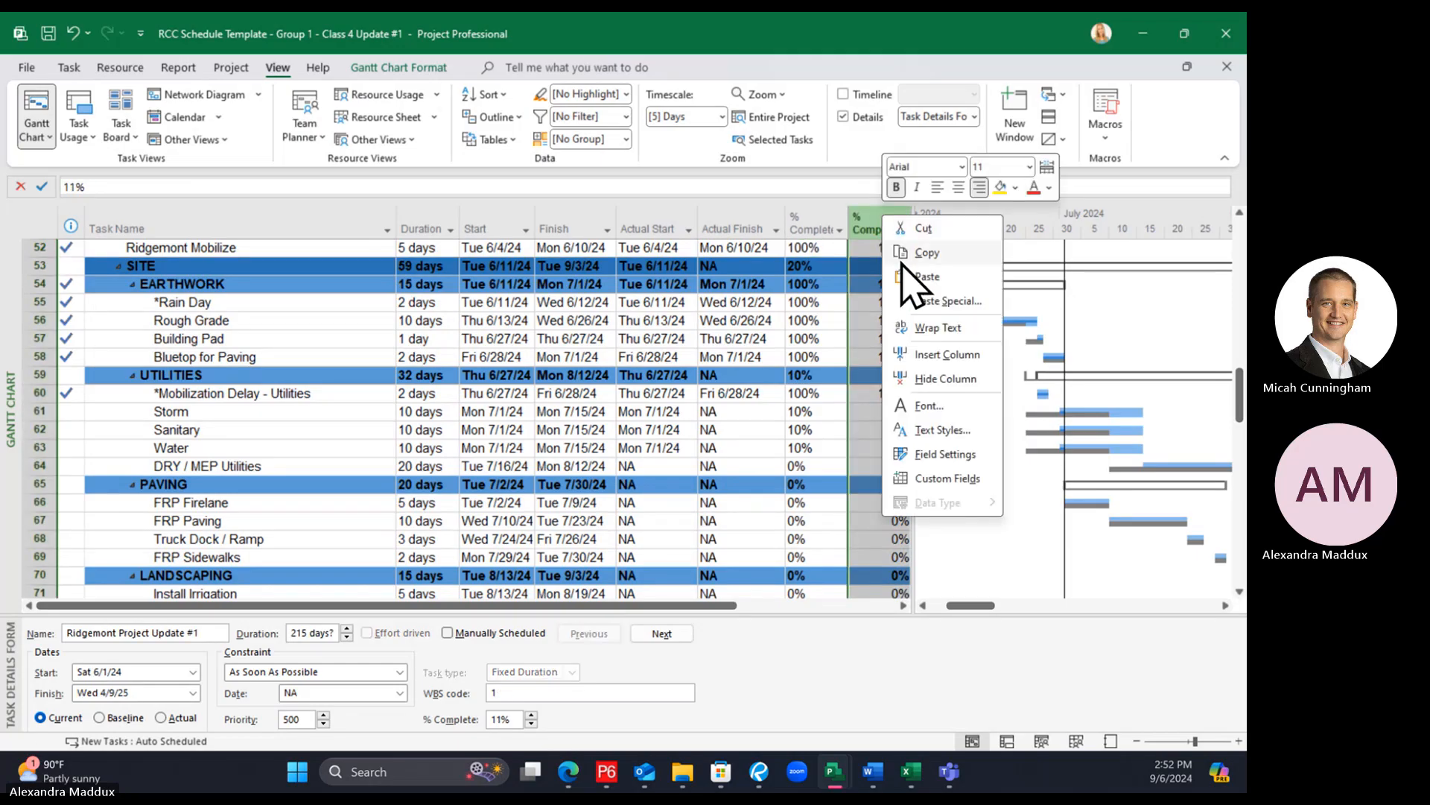
pyautogui.click(956, 380)
# Widen the new % Complete column slightly so that its full heading fits
pyautogui.click(718, 374)
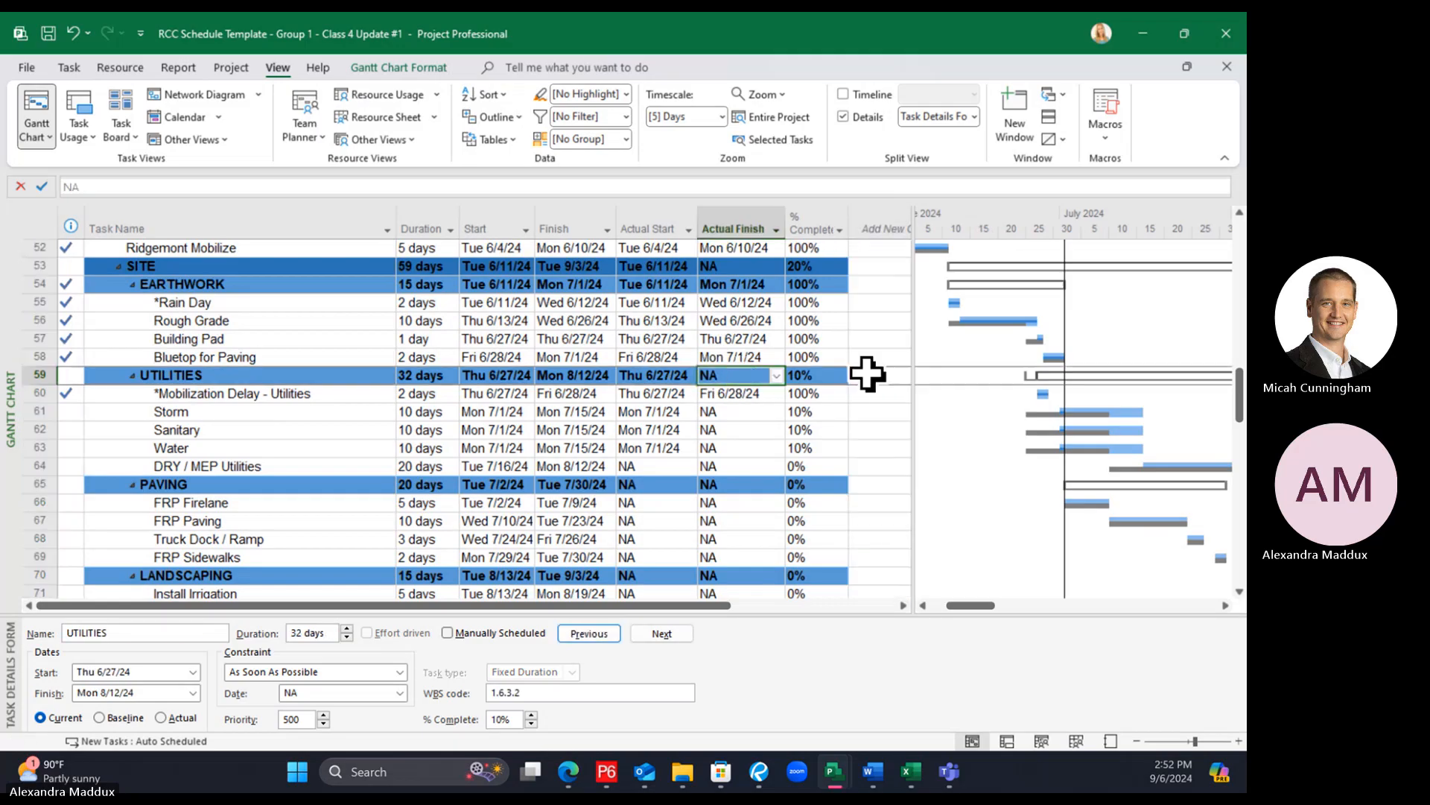
pyautogui.moveTo(904, 360)
pyautogui.mouseDown()
pyautogui.moveTo(923, 358)
pyautogui.moveTo(869, 358)
pyautogui.moveTo(907, 358)
pyautogui.mouseUp()
pyautogui.moveTo(849, 224); pyautogui.dragTo(863, 226)
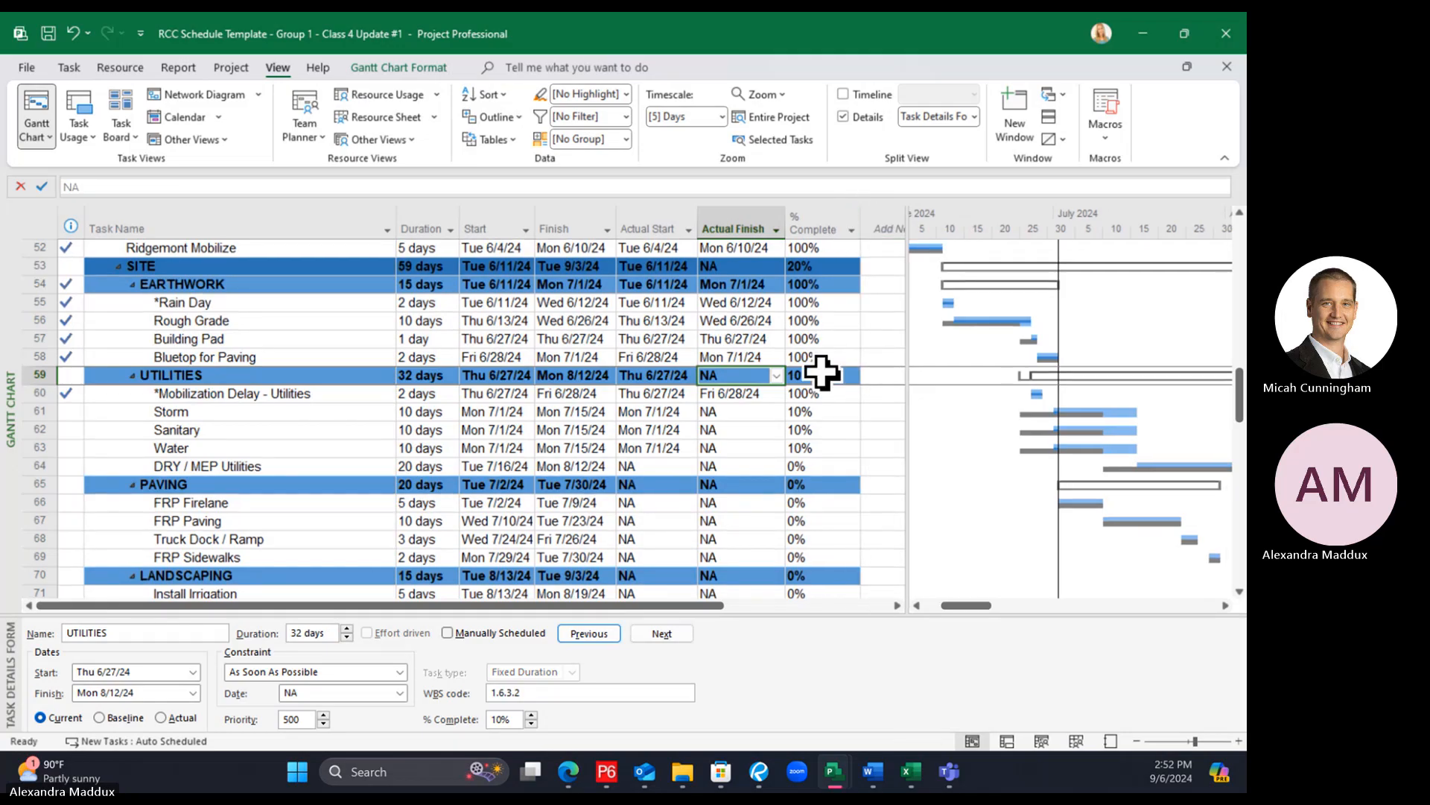
pyautogui.click(727, 412)
# Examine the % Complete values across the site and building tasks, comparing the CONSTRUCTION summary with EARTHWORK
pyautogui.scroll(-7, 713, 506)
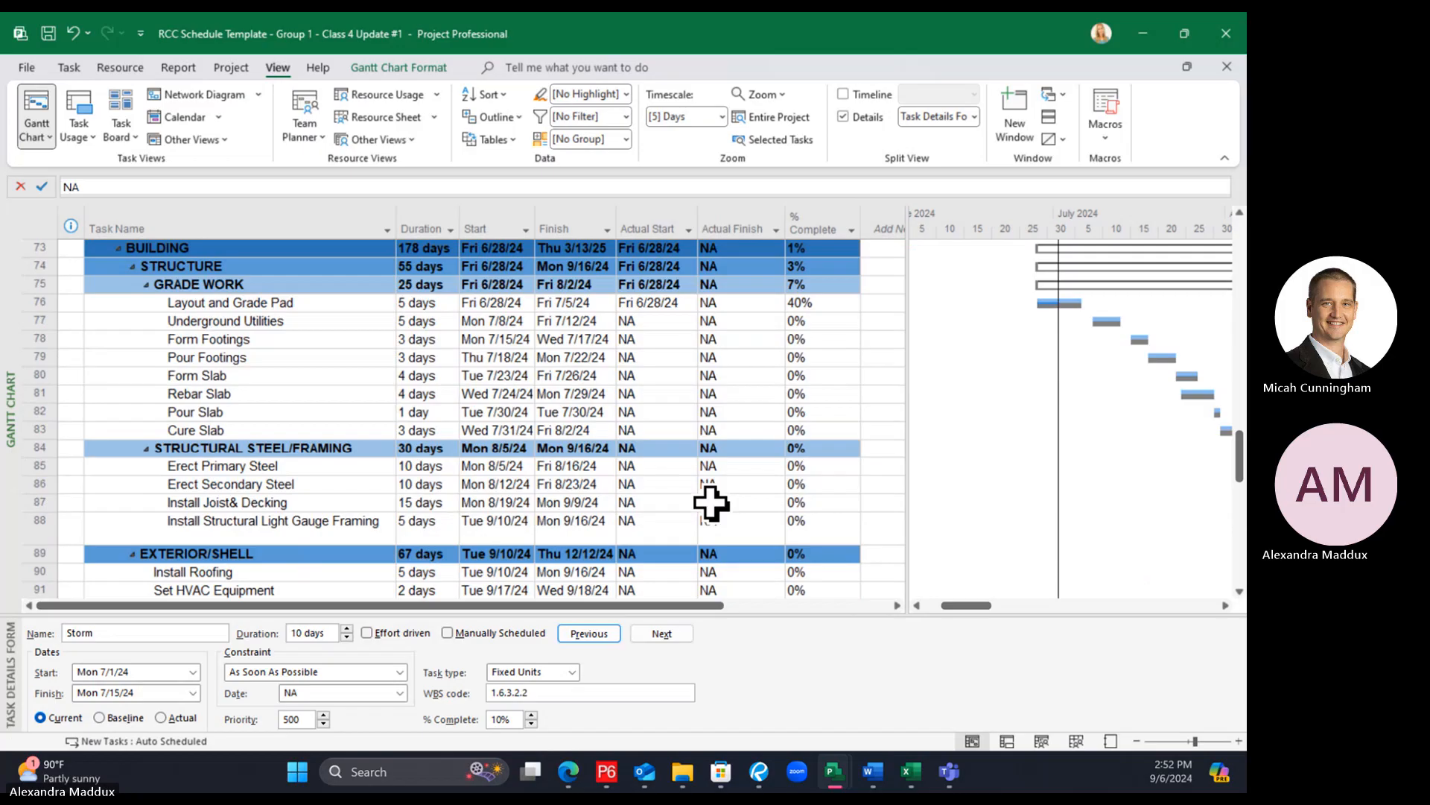
pyautogui.scroll(1, 727, 504)
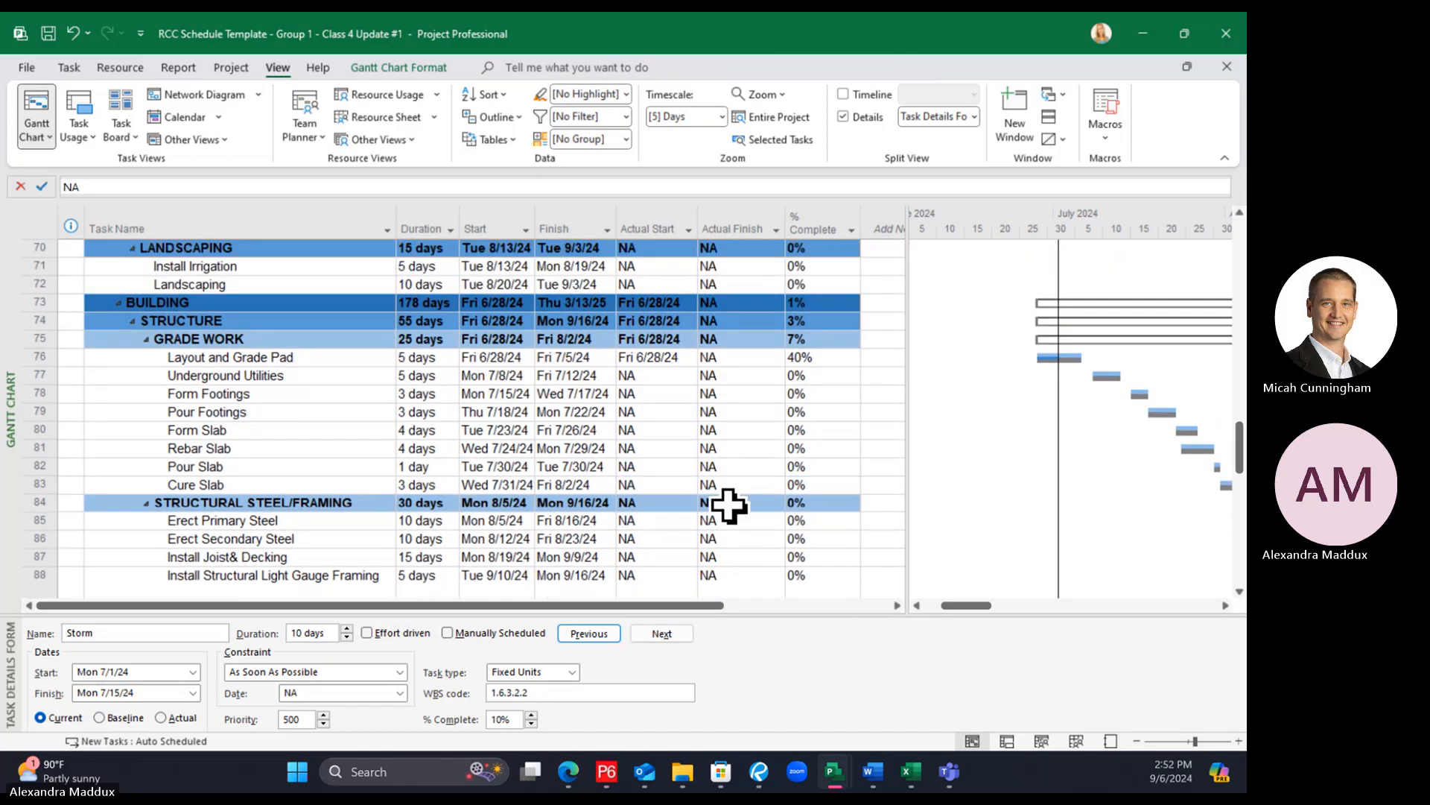
pyautogui.scroll(2, 728, 505)
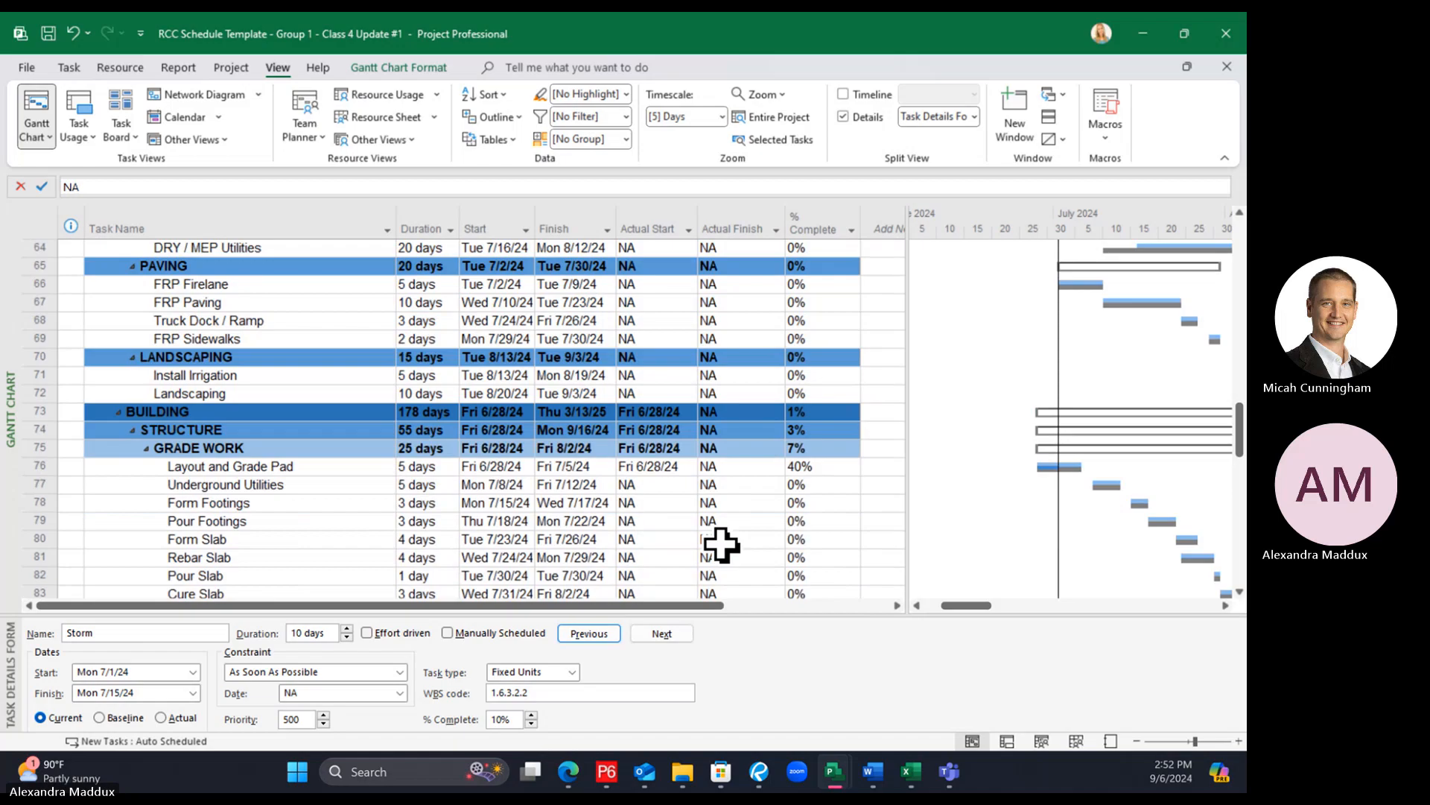
pyautogui.scroll(5, 721, 545)
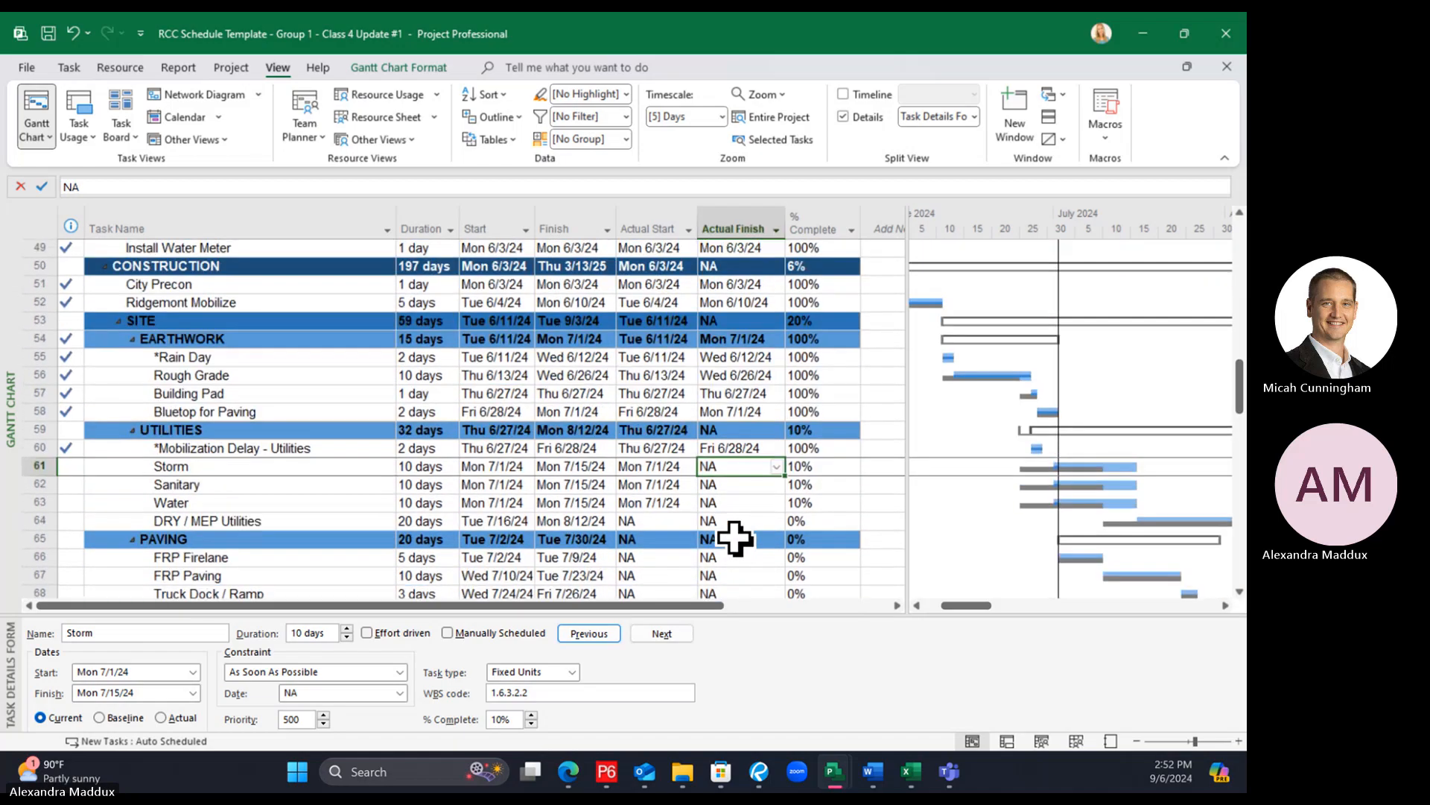
pyautogui.scroll(1, 734, 538)
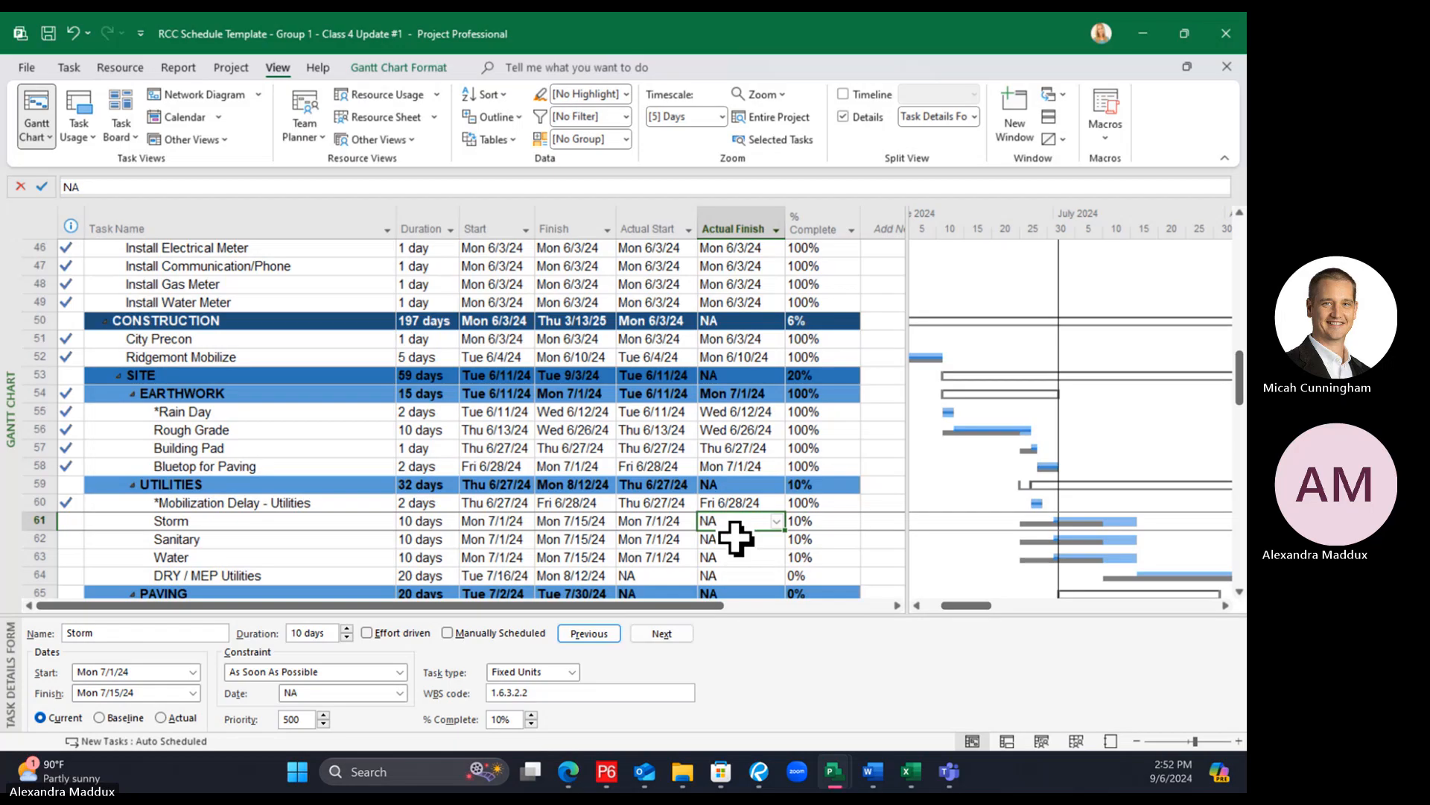
pyautogui.scroll(1, 736, 538)
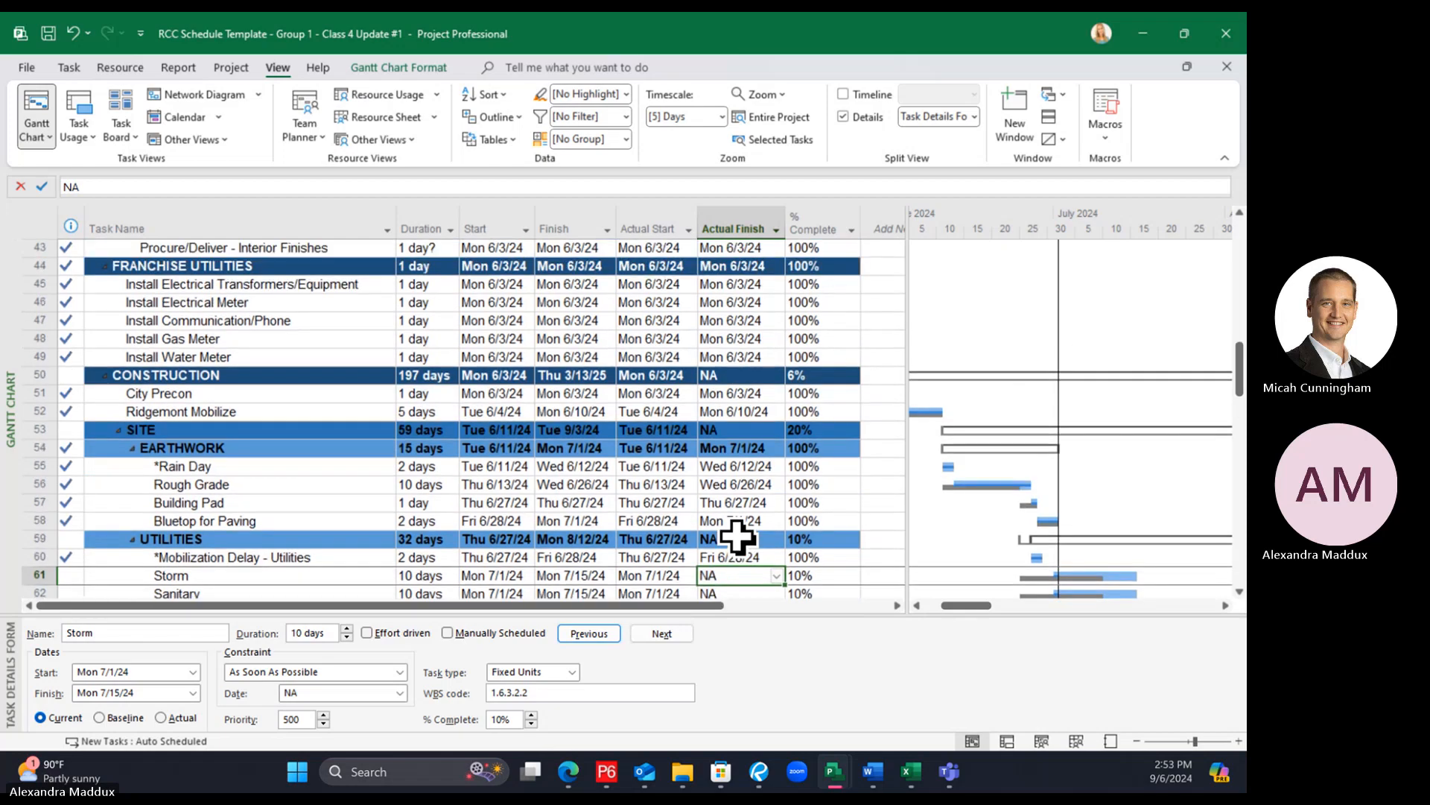
pyautogui.click(794, 378)
pyautogui.click(374, 375)
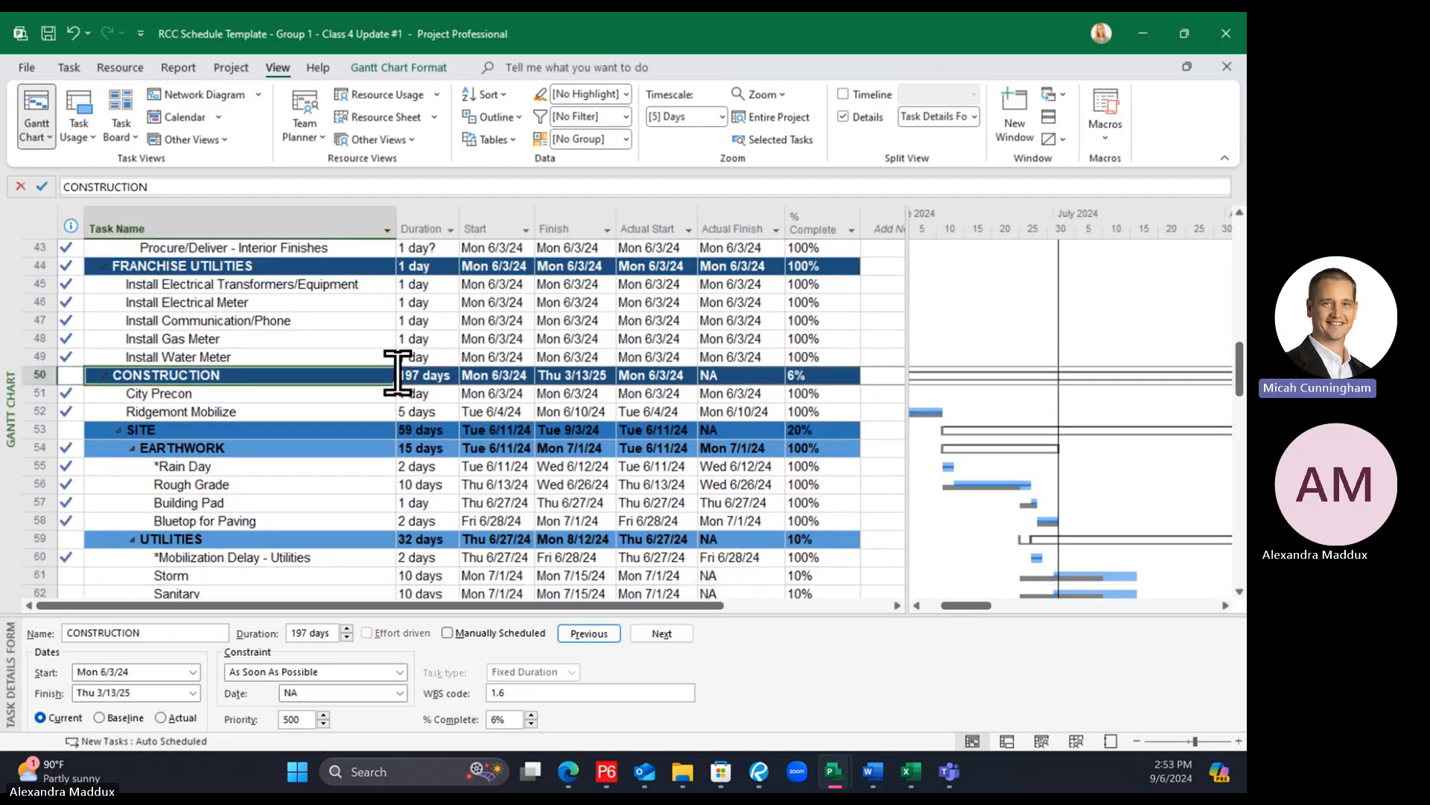
pyautogui.click(827, 377)
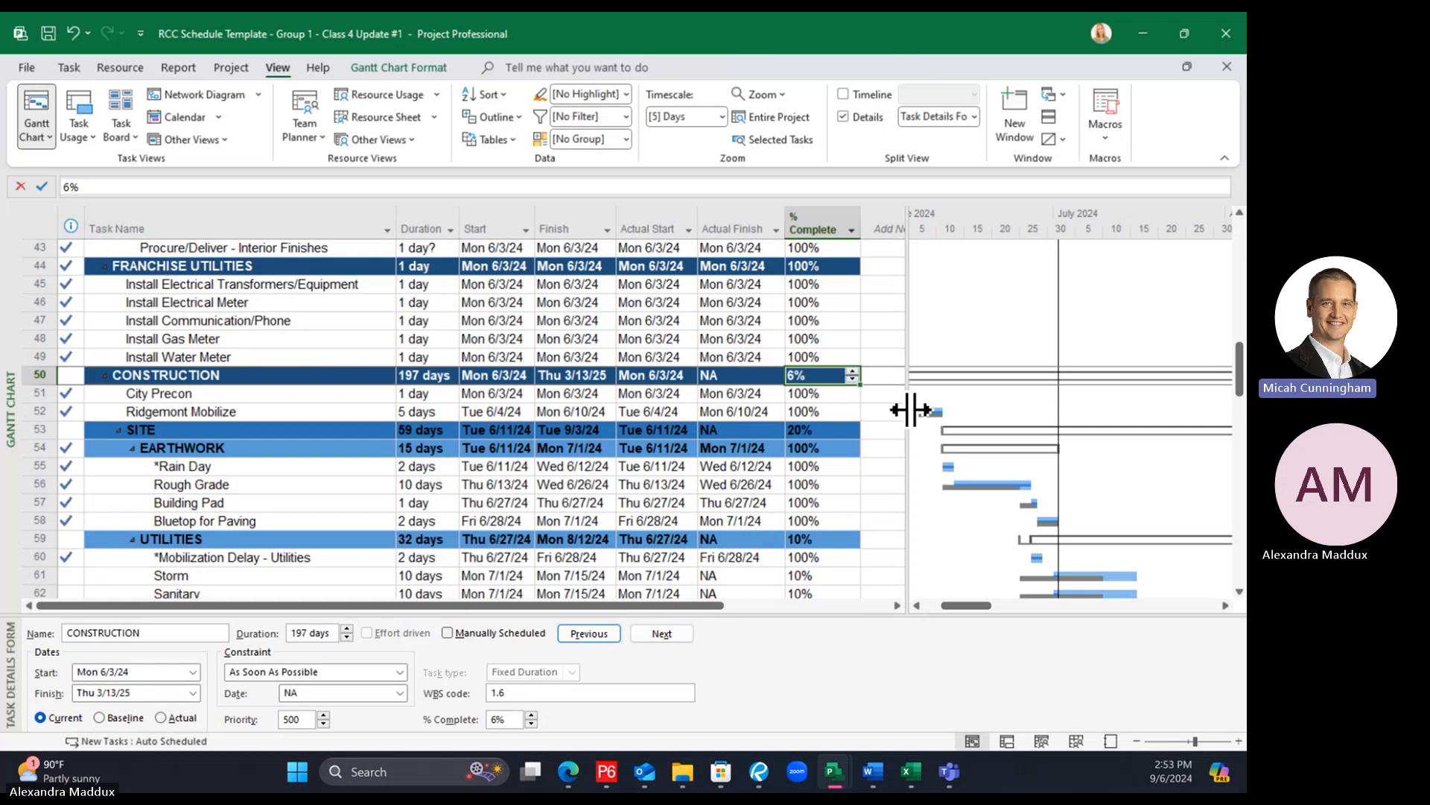
pyautogui.click(803, 450)
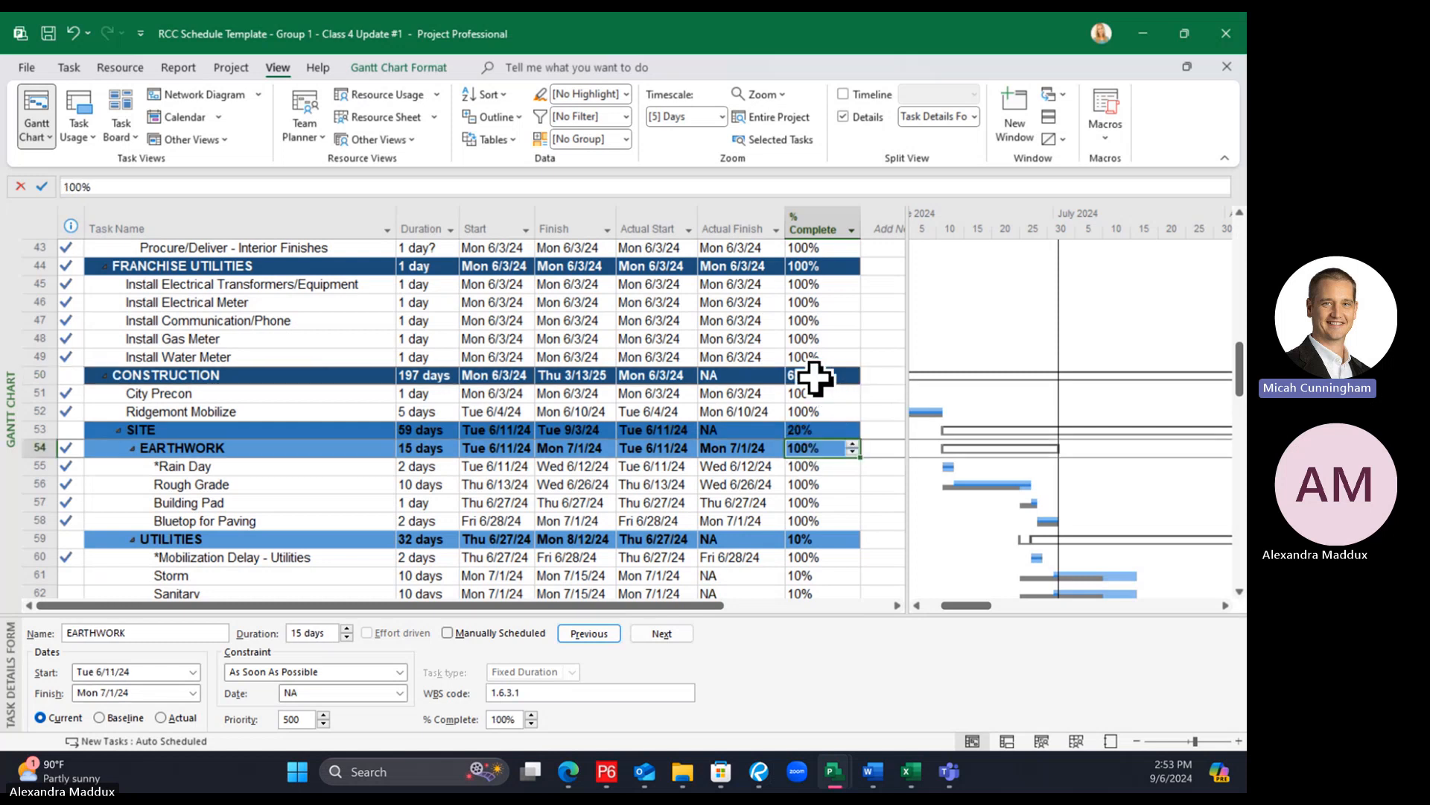
pyautogui.click(815, 378)
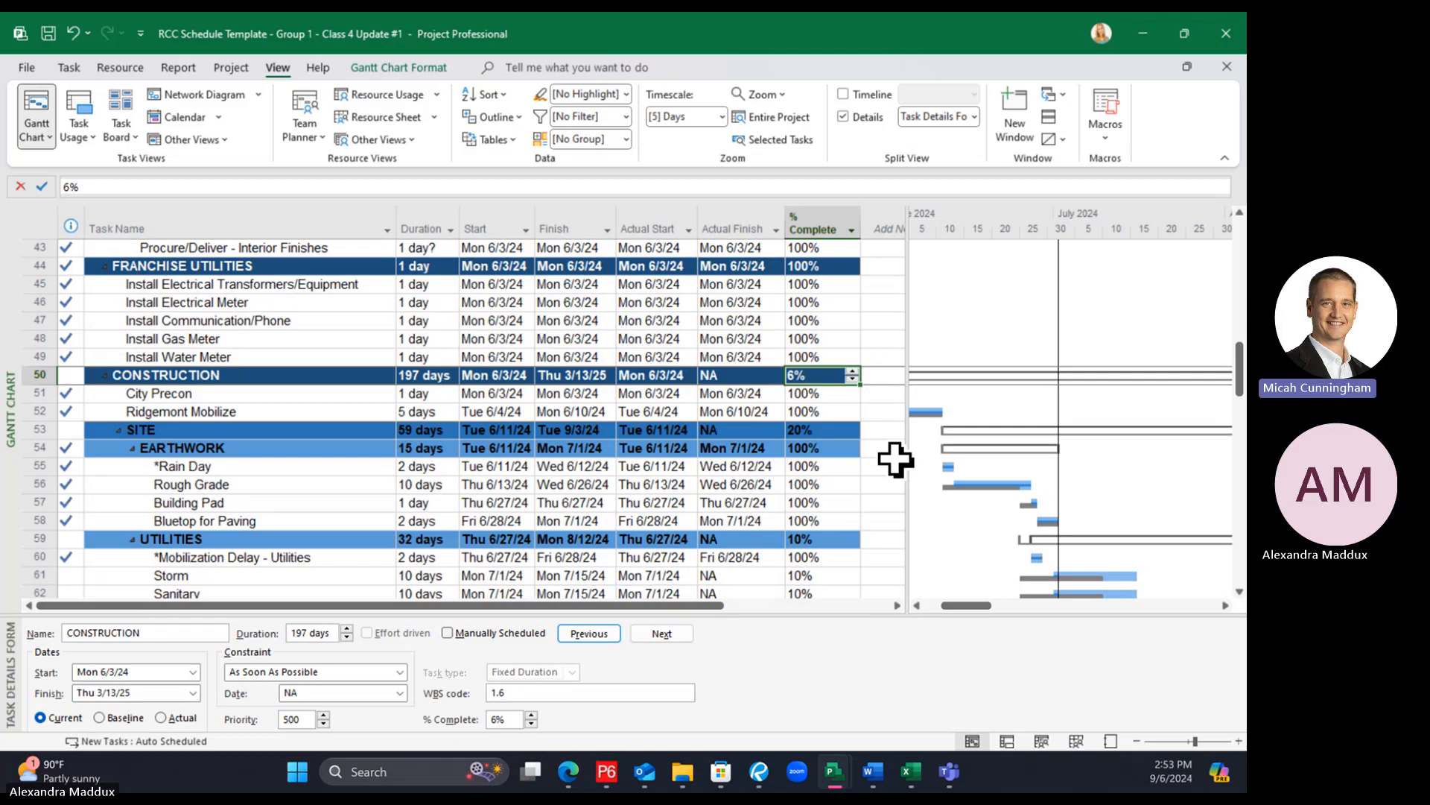
# Move the % Complete column between Duration and Start and narrow it slightly
pyautogui.click(820, 209)
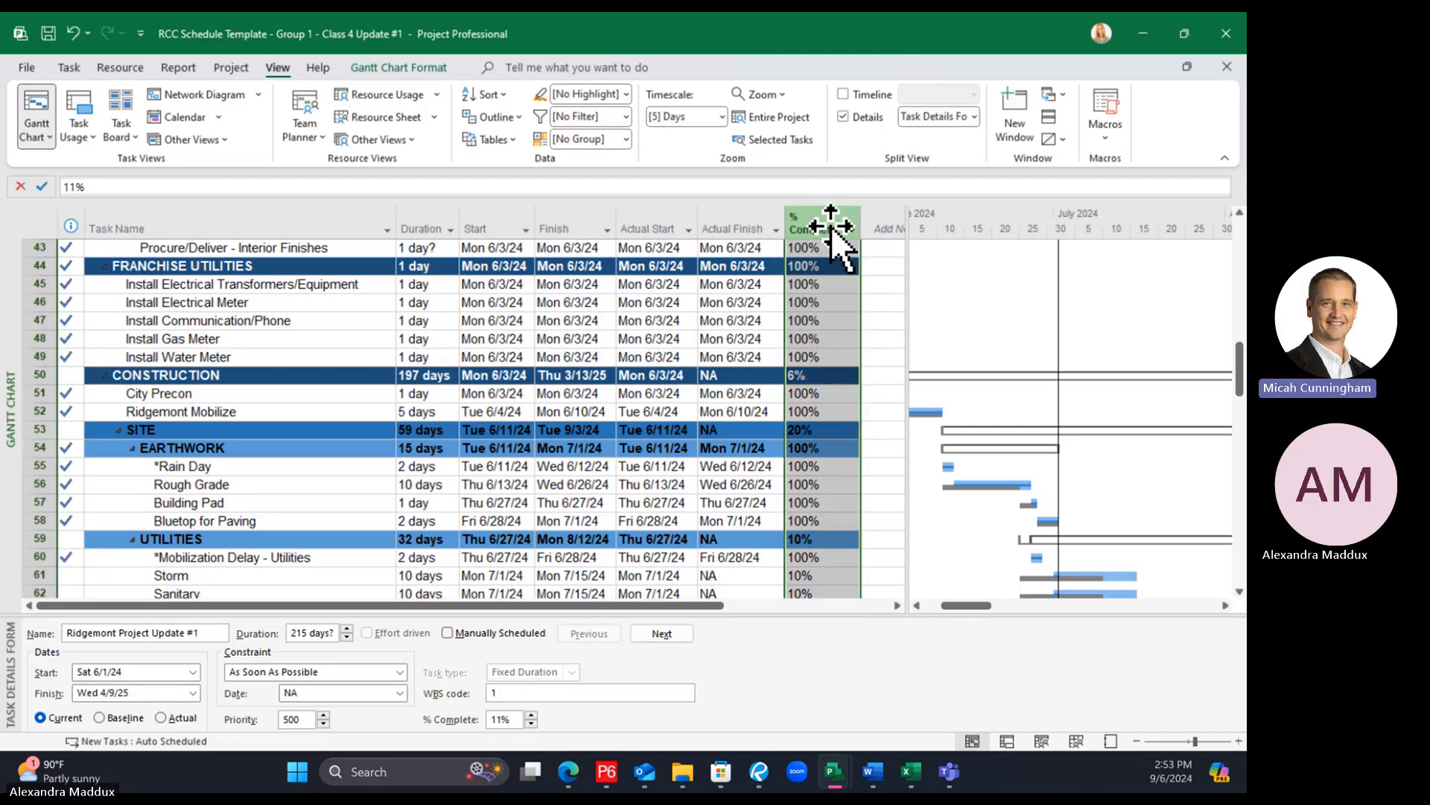
pyautogui.moveTo(831, 226); pyautogui.dragTo(456, 224)
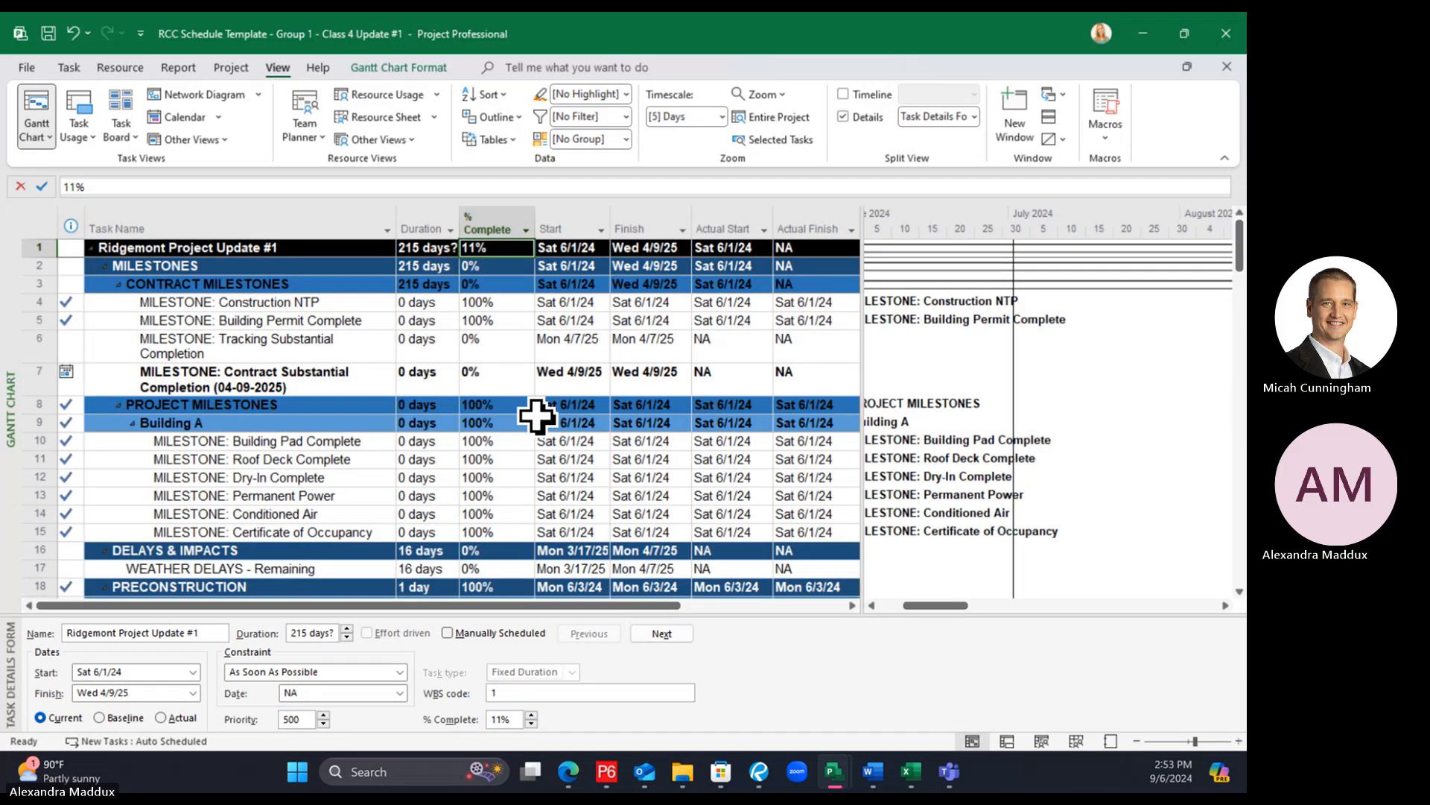
pyautogui.moveTo(535, 226); pyautogui.dragTo(523, 226)
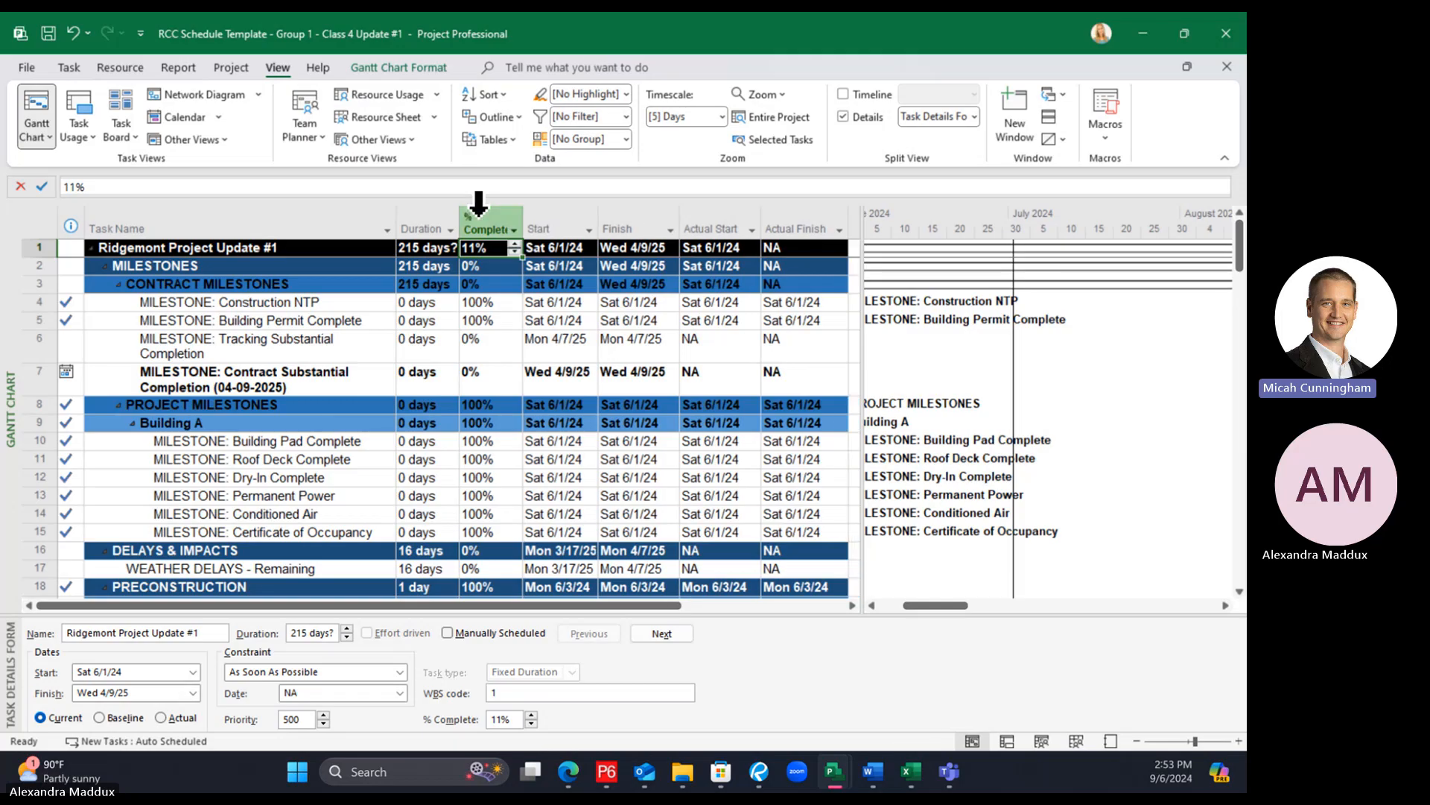
# Widen the task table and move the % Complete column back to follow Actual Finish
pyautogui.click(493, 216)
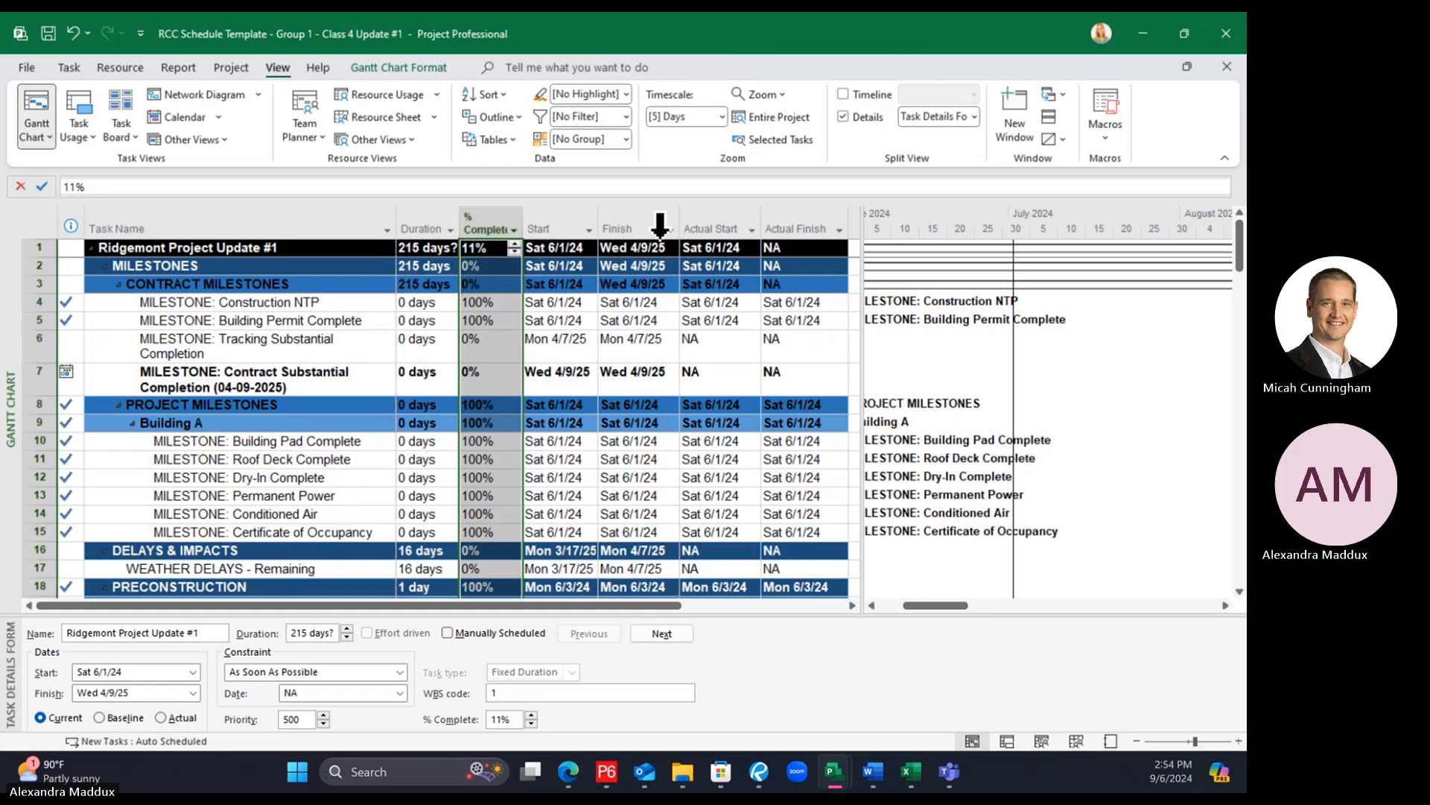
pyautogui.moveTo(862, 254); pyautogui.dragTo(978, 271)
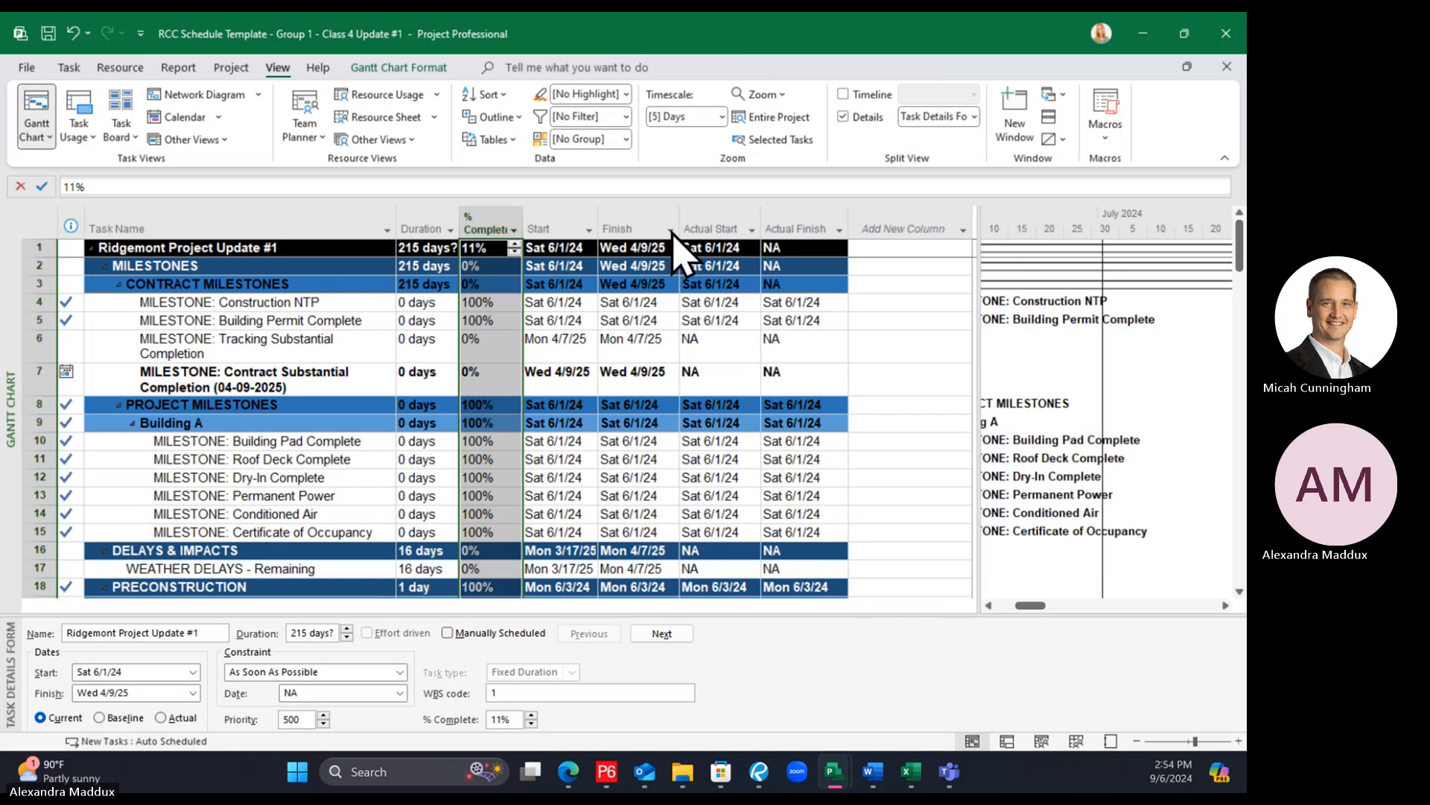
pyautogui.moveTo(696, 238); pyautogui.dragTo(842, 233)
pyautogui.click(655, 424)
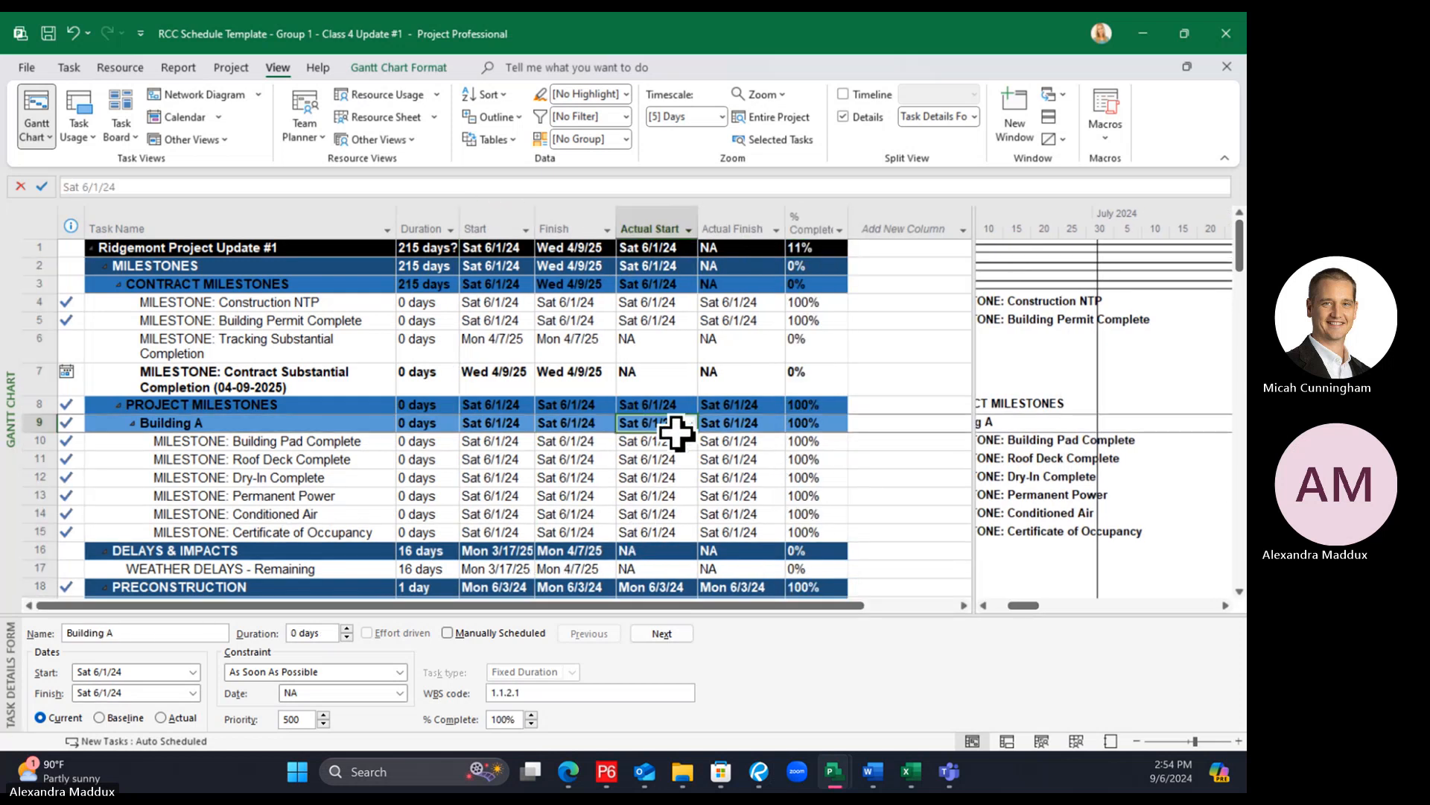
# Narrow the task table so that it ends just after the % Complete column
pyautogui.moveTo(973, 402); pyautogui.dragTo(862, 403)
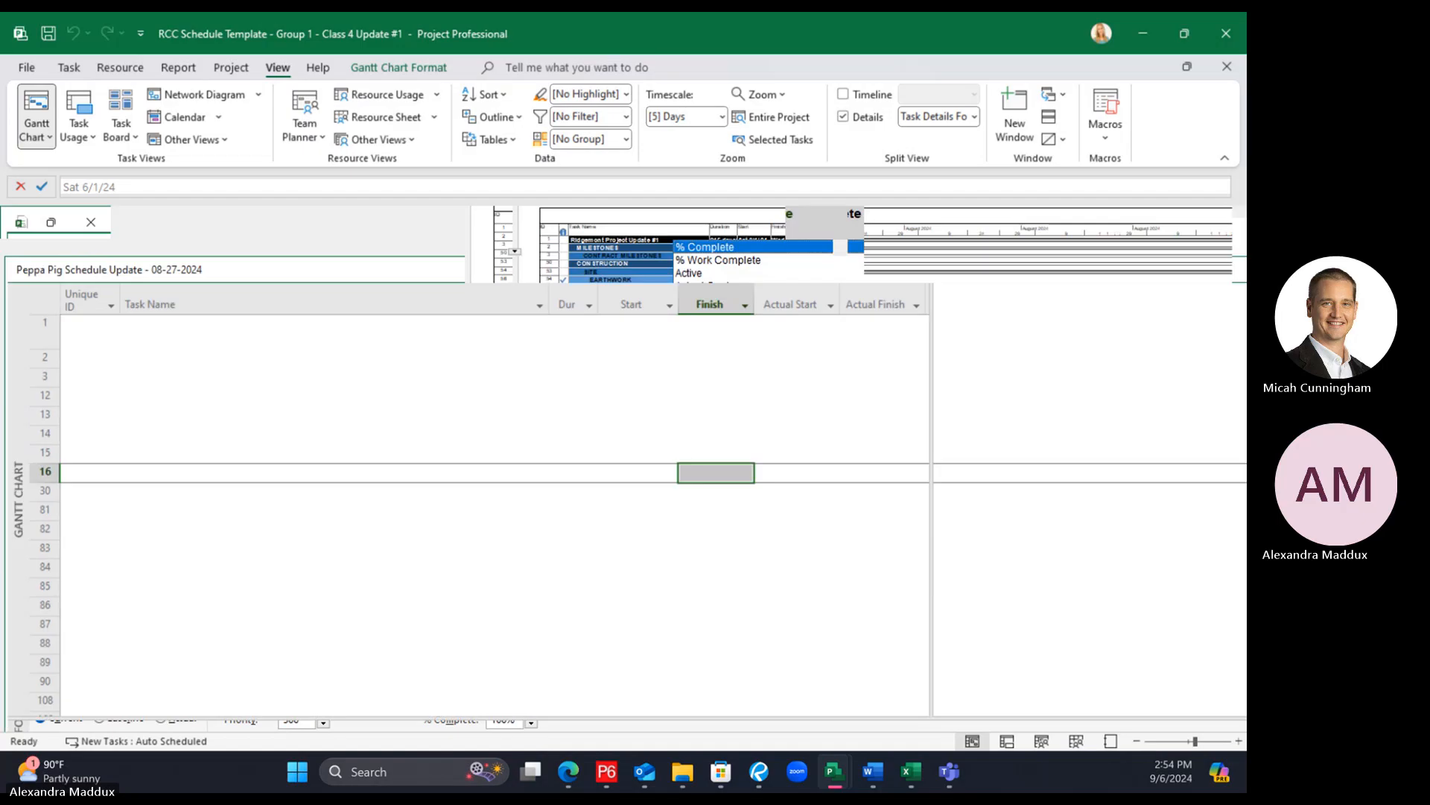
pyautogui.hotkey('alt', 'Tab')
pyautogui.moveTo(843, 22); pyautogui.dragTo(842, 2)
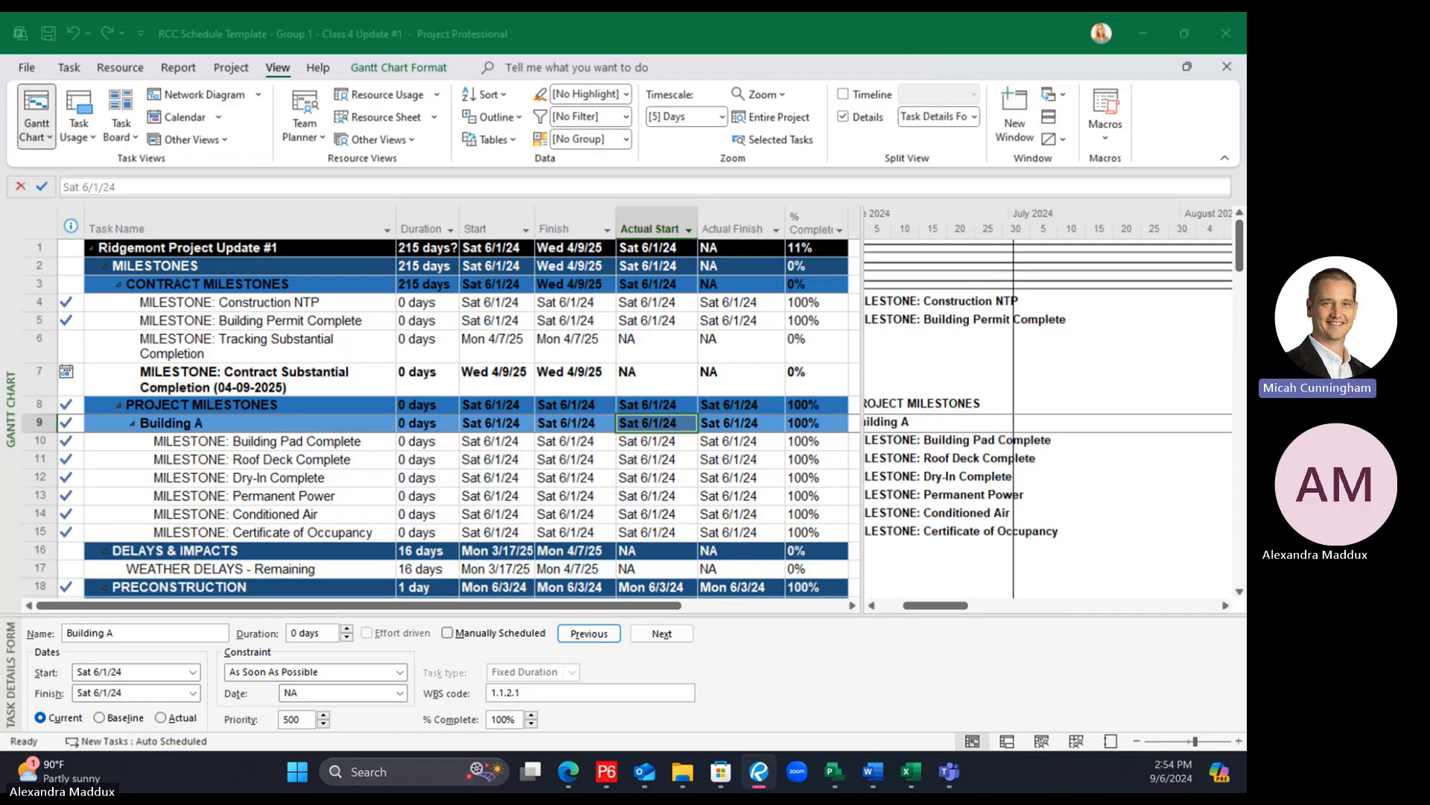
# Set the duration of Layout and Grade Pad, under GRADE WORK, to 15 days
pyautogui.click(313, 345)
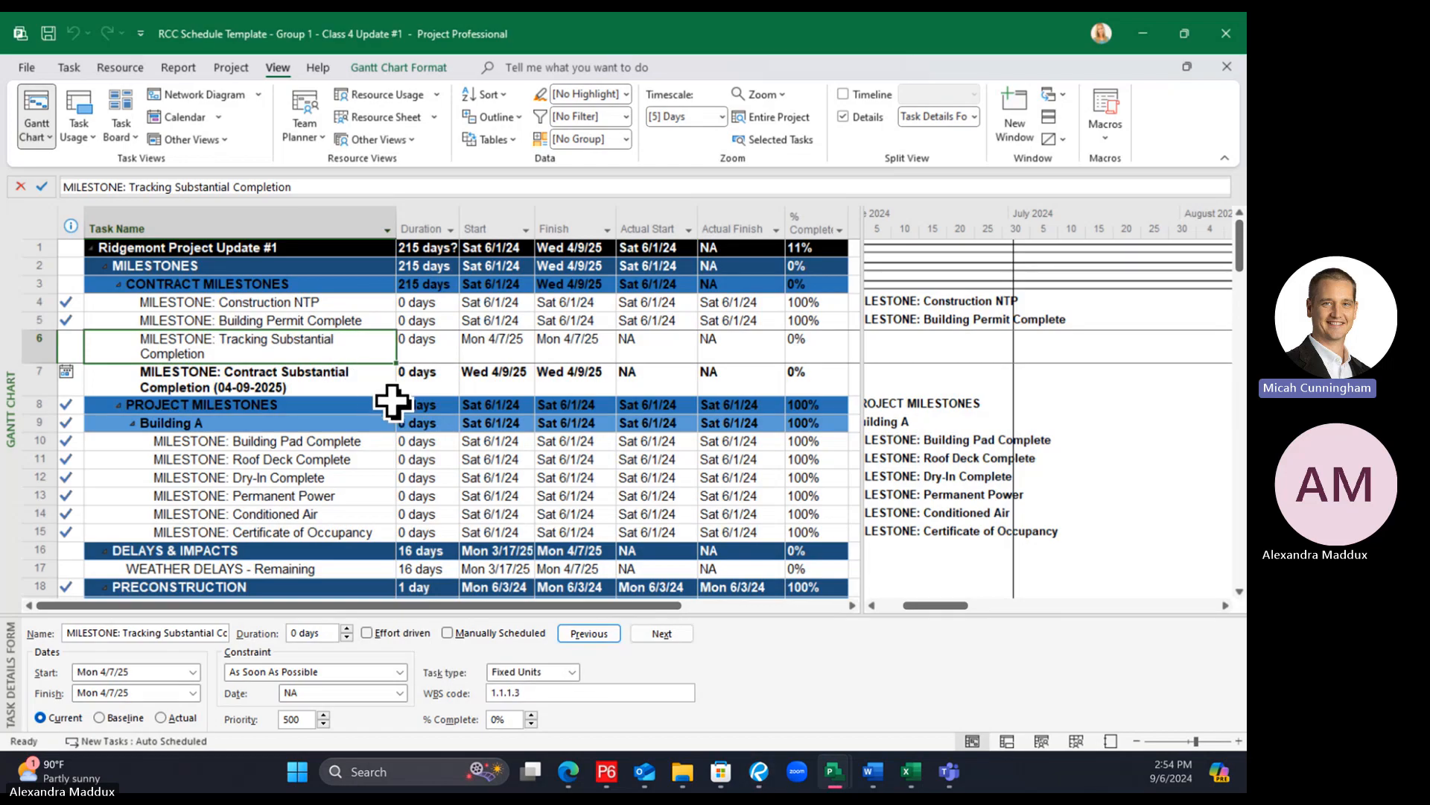
pyautogui.scroll(-10, 396, 402)
pyautogui.scroll(-11, 397, 409)
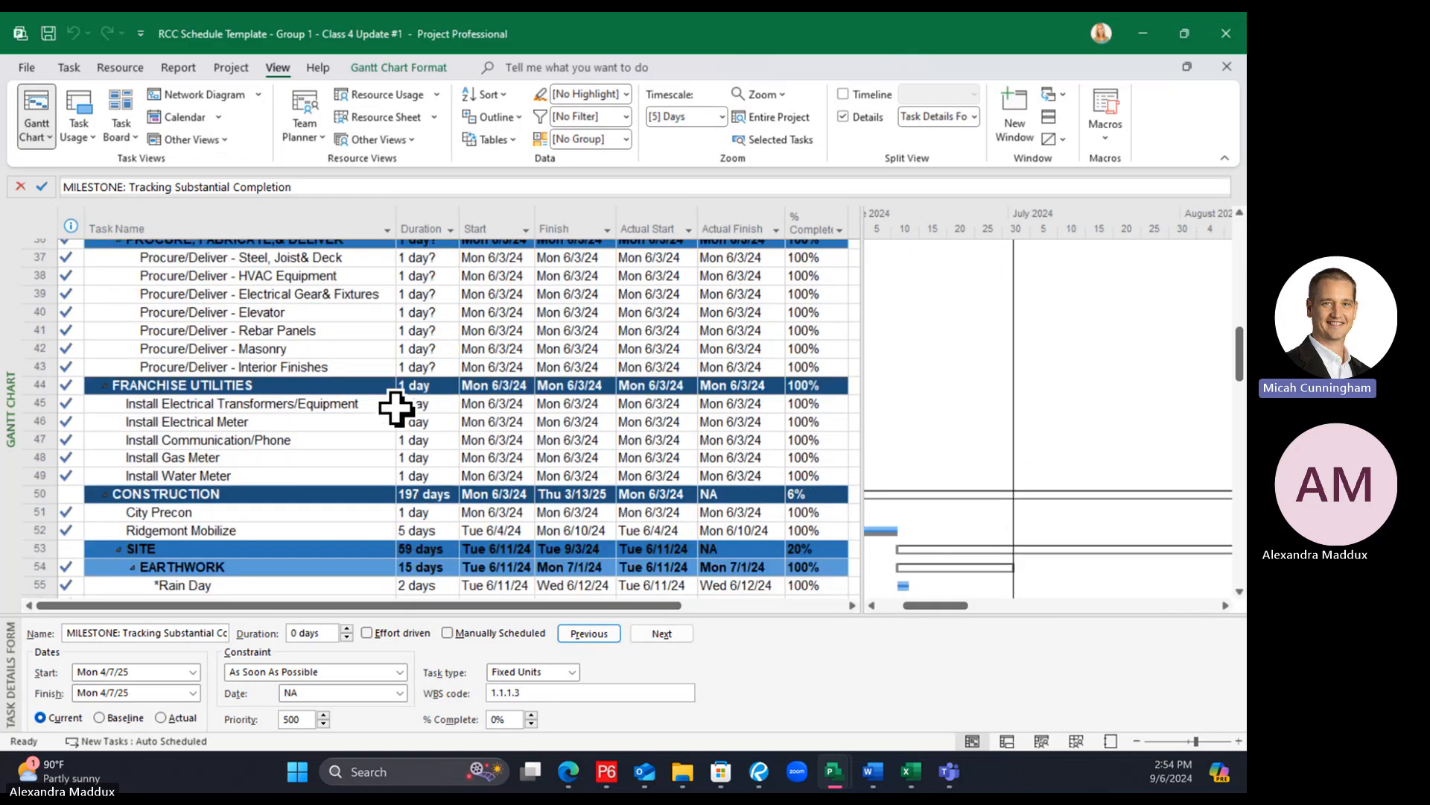
pyautogui.scroll(-3, 391, 403)
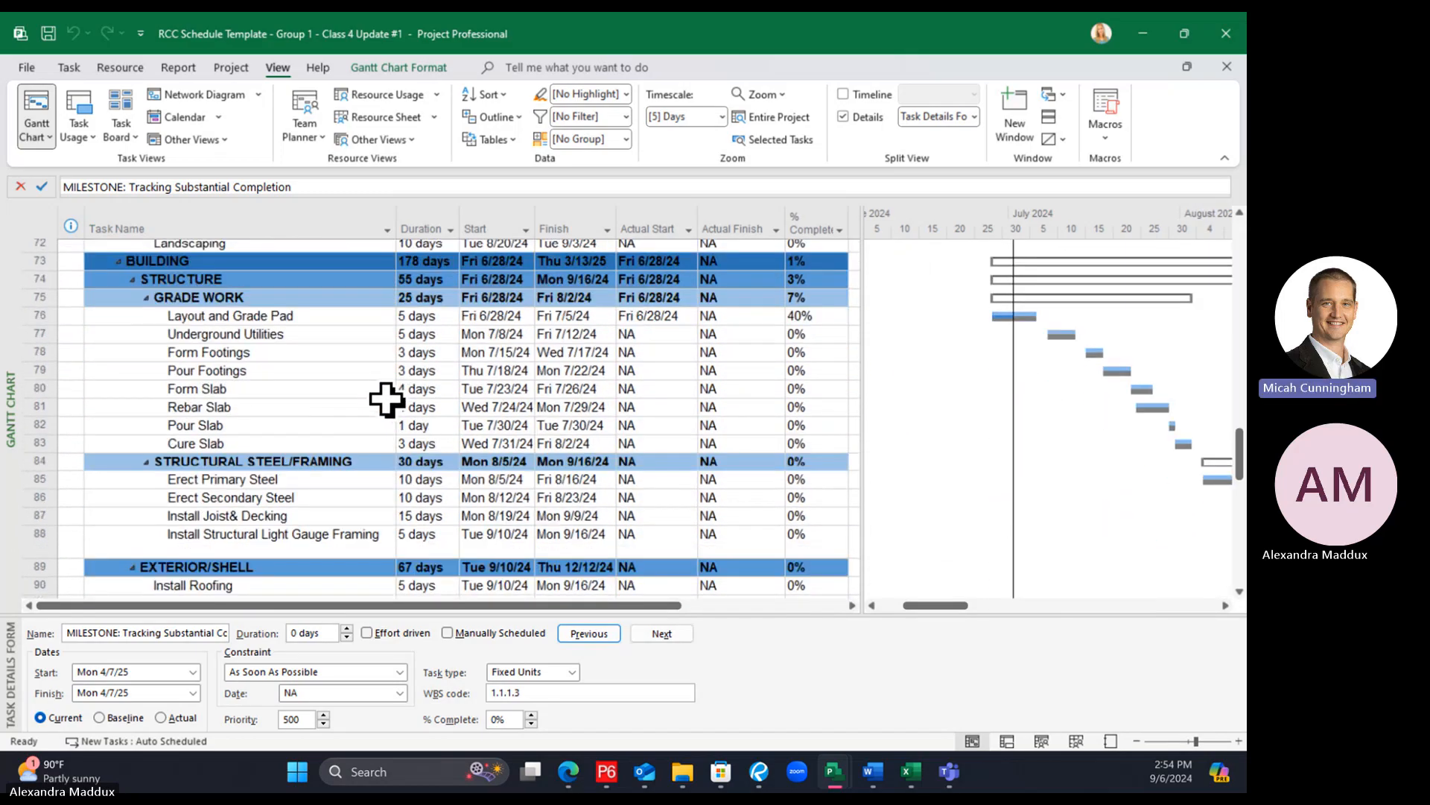
pyautogui.scroll(2, 383, 400)
pyautogui.click(346, 412)
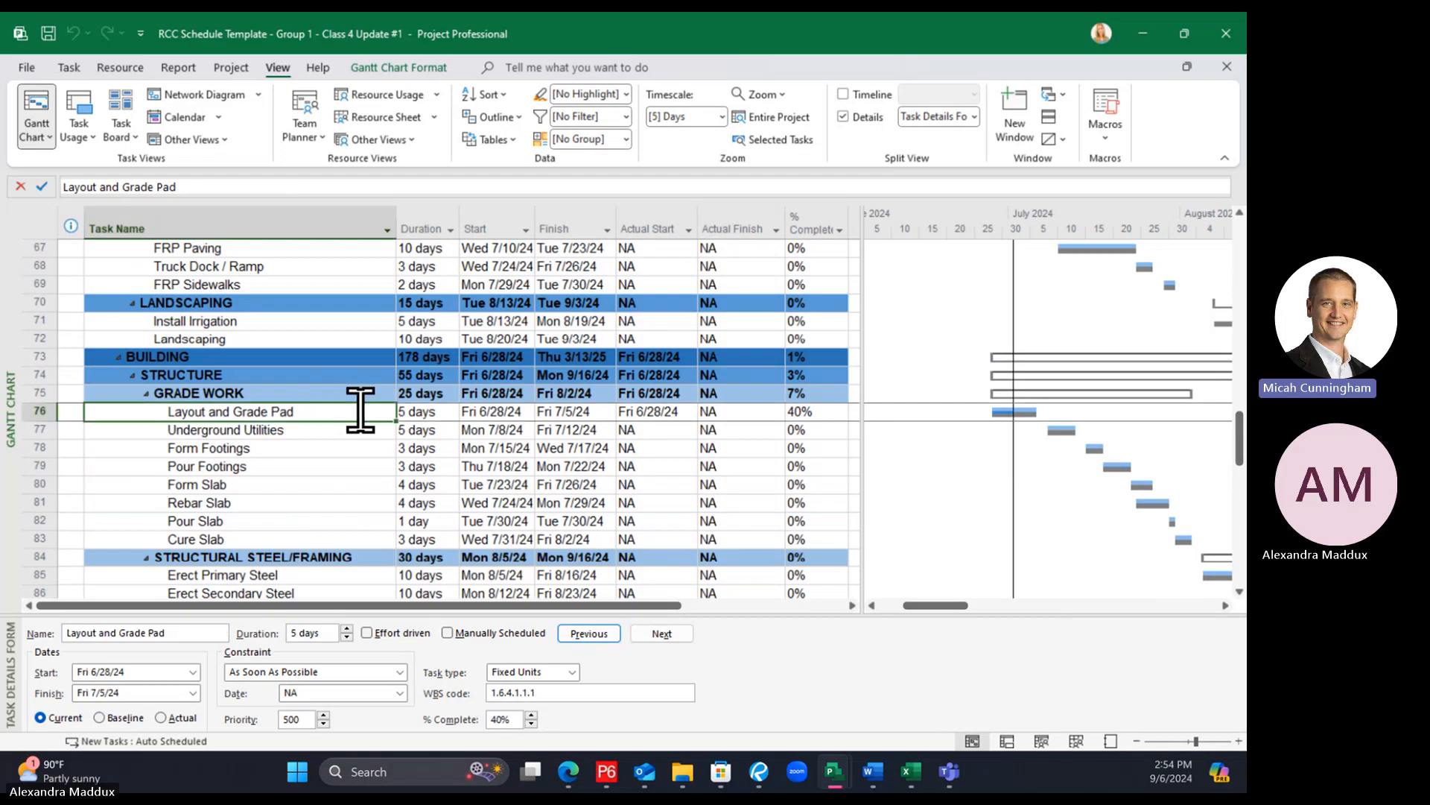
pyautogui.click(426, 412)
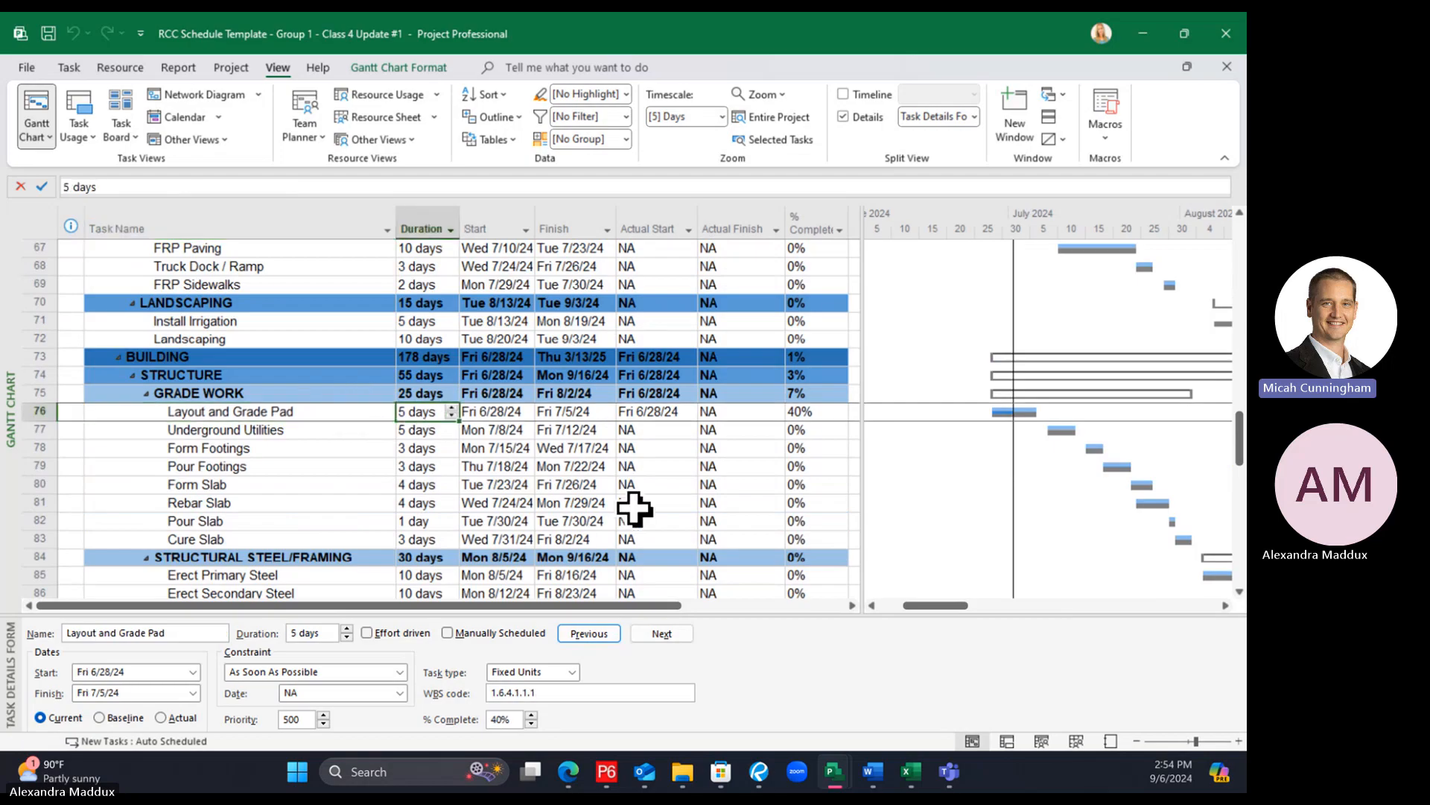
pyautogui.write('15')
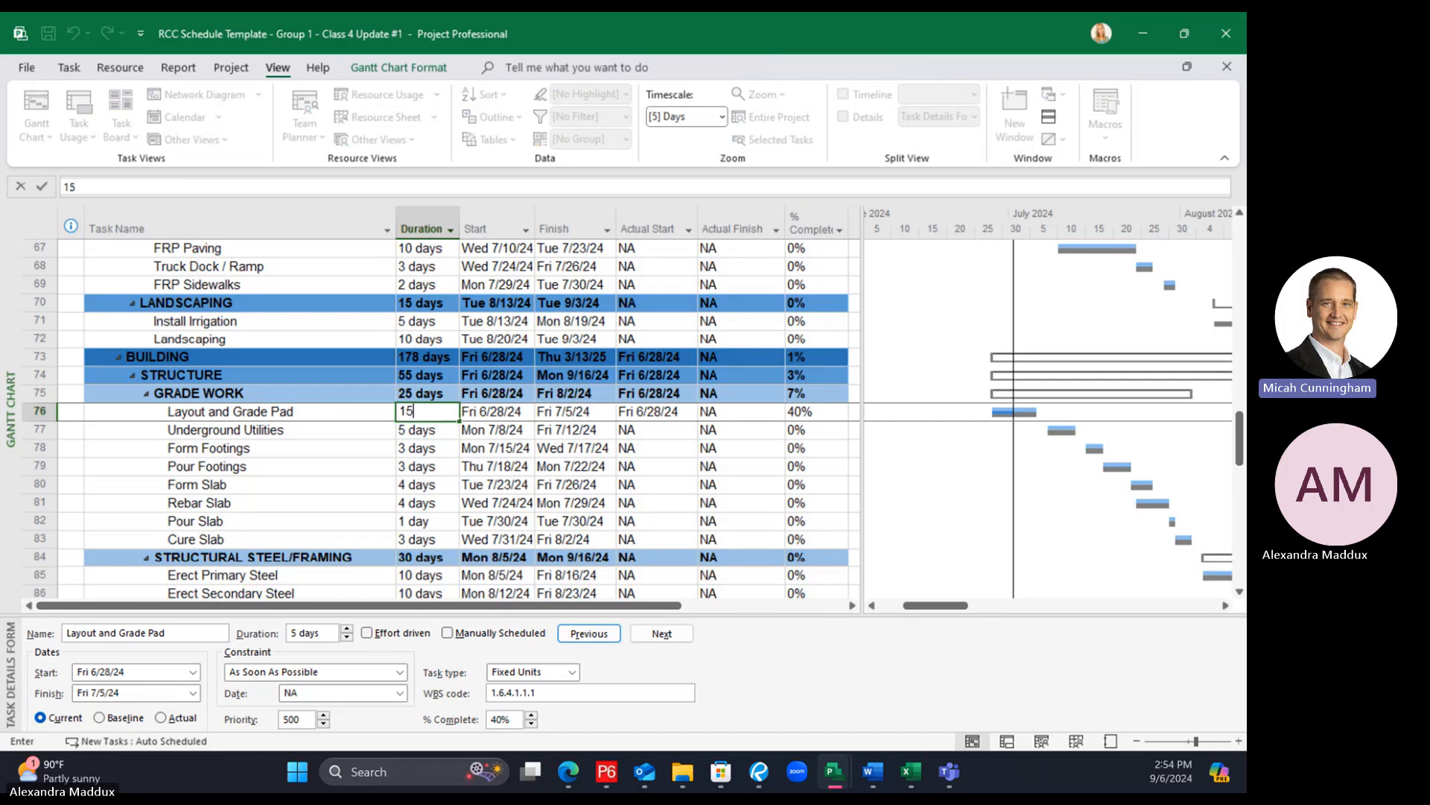
pyautogui.press('Return')
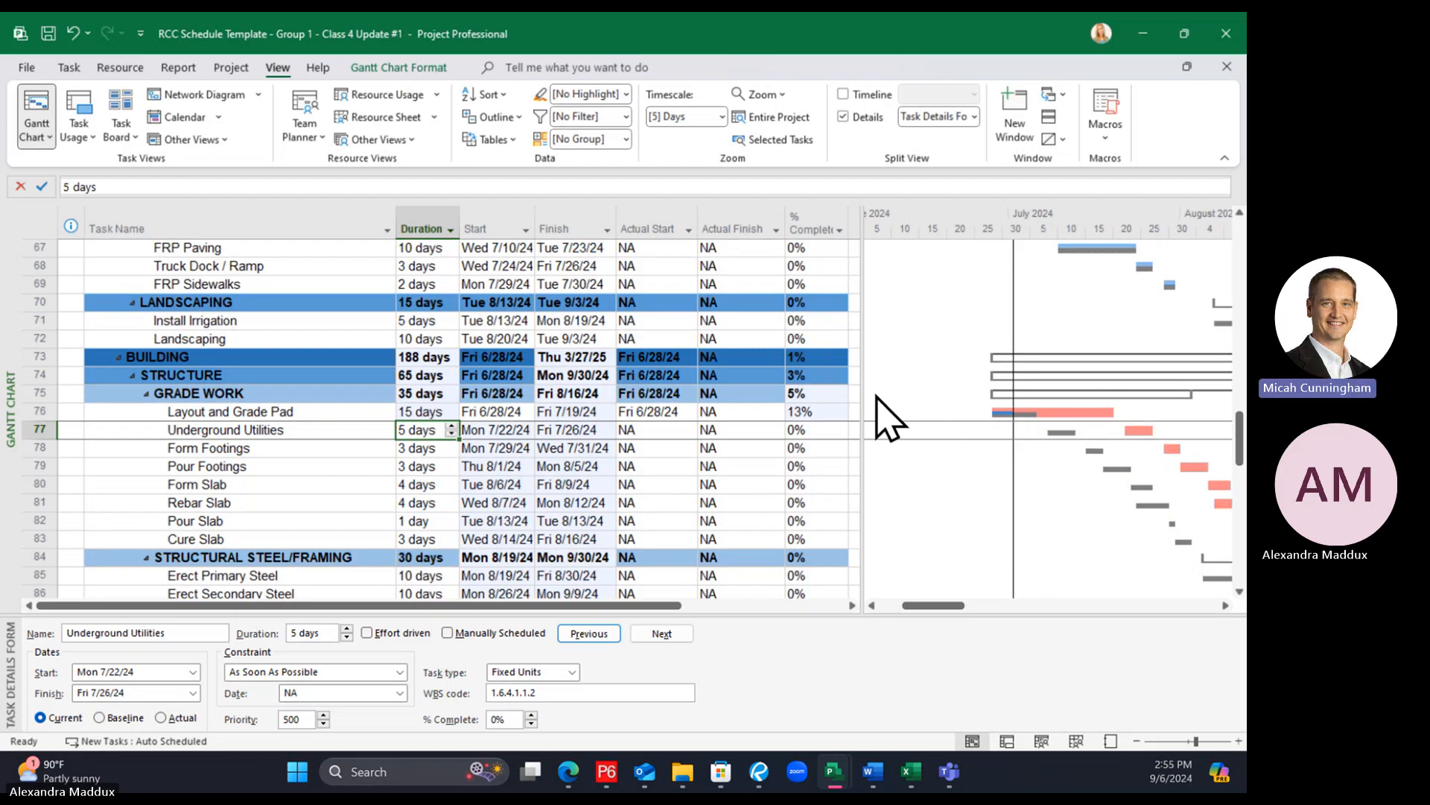
# Add a Finish Slack column after % Complete and narrow it to fit its values
pyautogui.moveTo(870, 395); pyautogui.dragTo(996, 392)
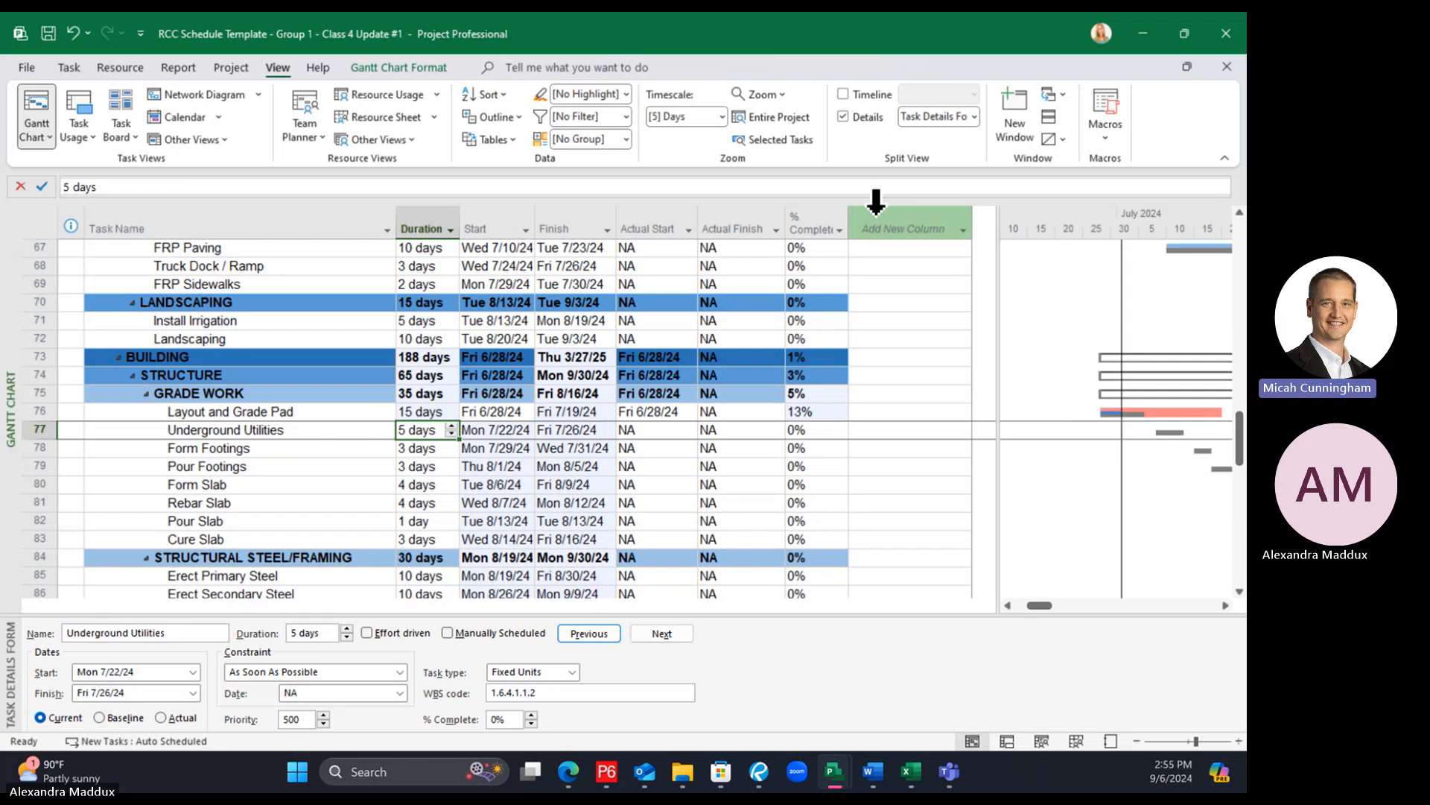
pyautogui.click(884, 212)
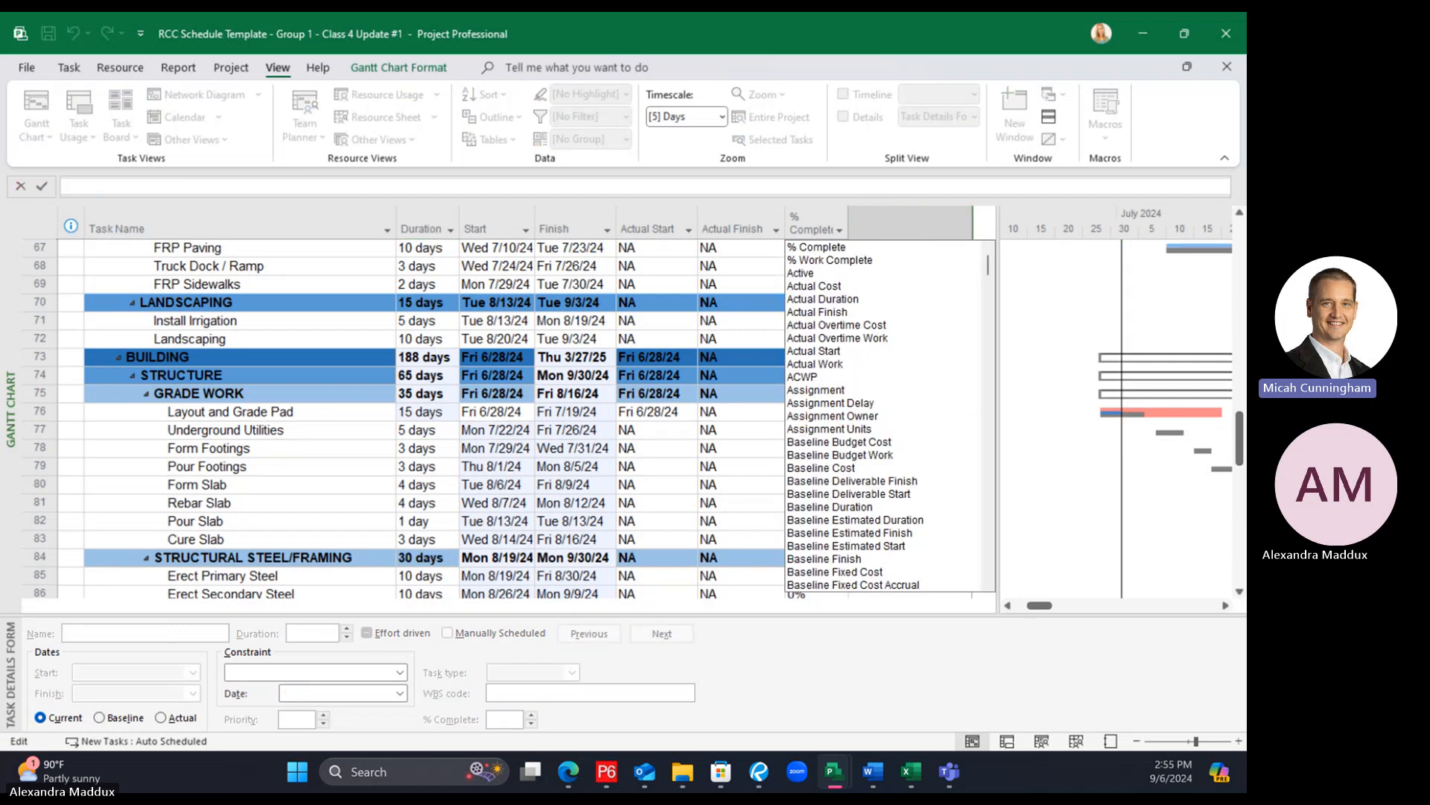
pyautogui.write('Fin')
pyautogui.click(823, 261)
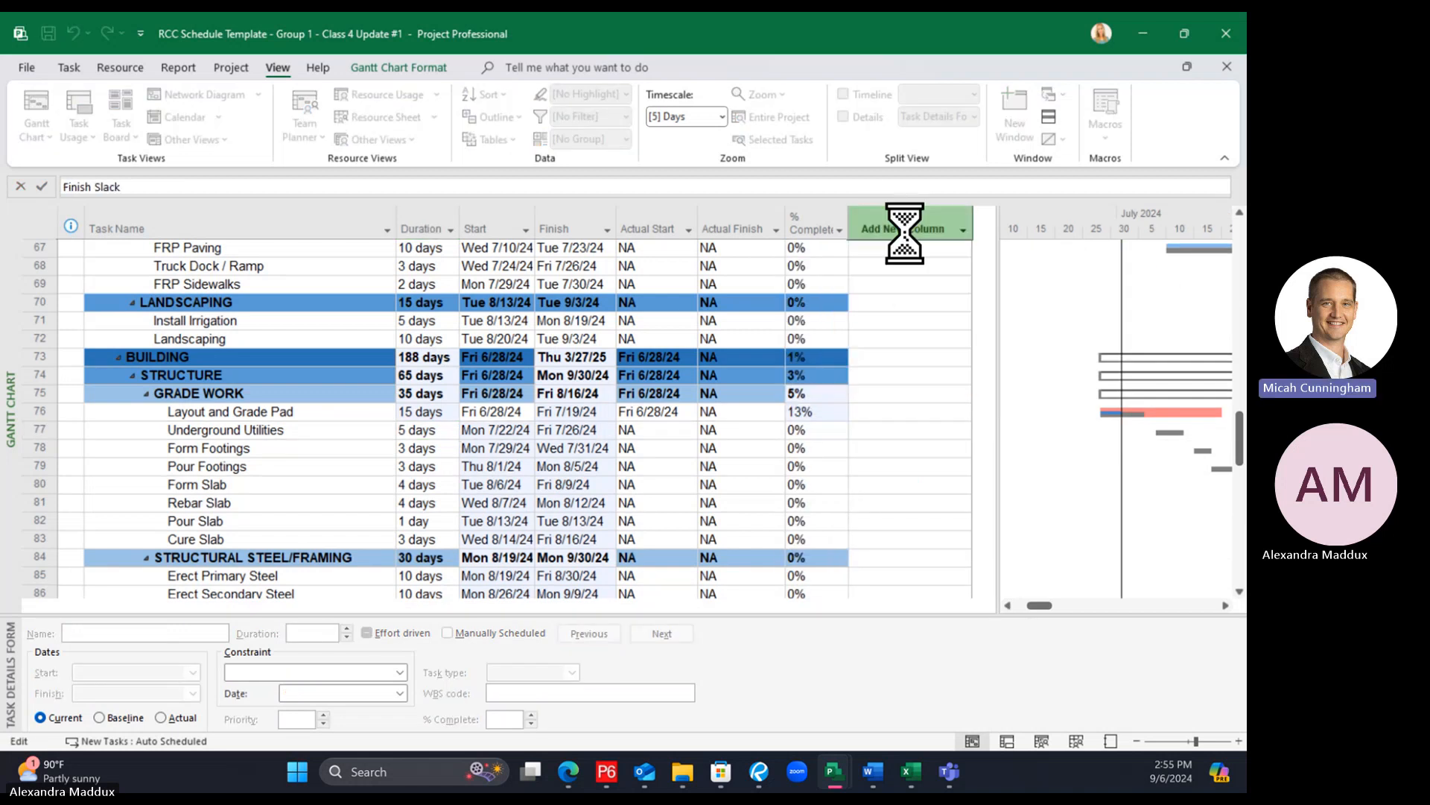
pyautogui.moveTo(972, 208); pyautogui.dragTo(906, 209)
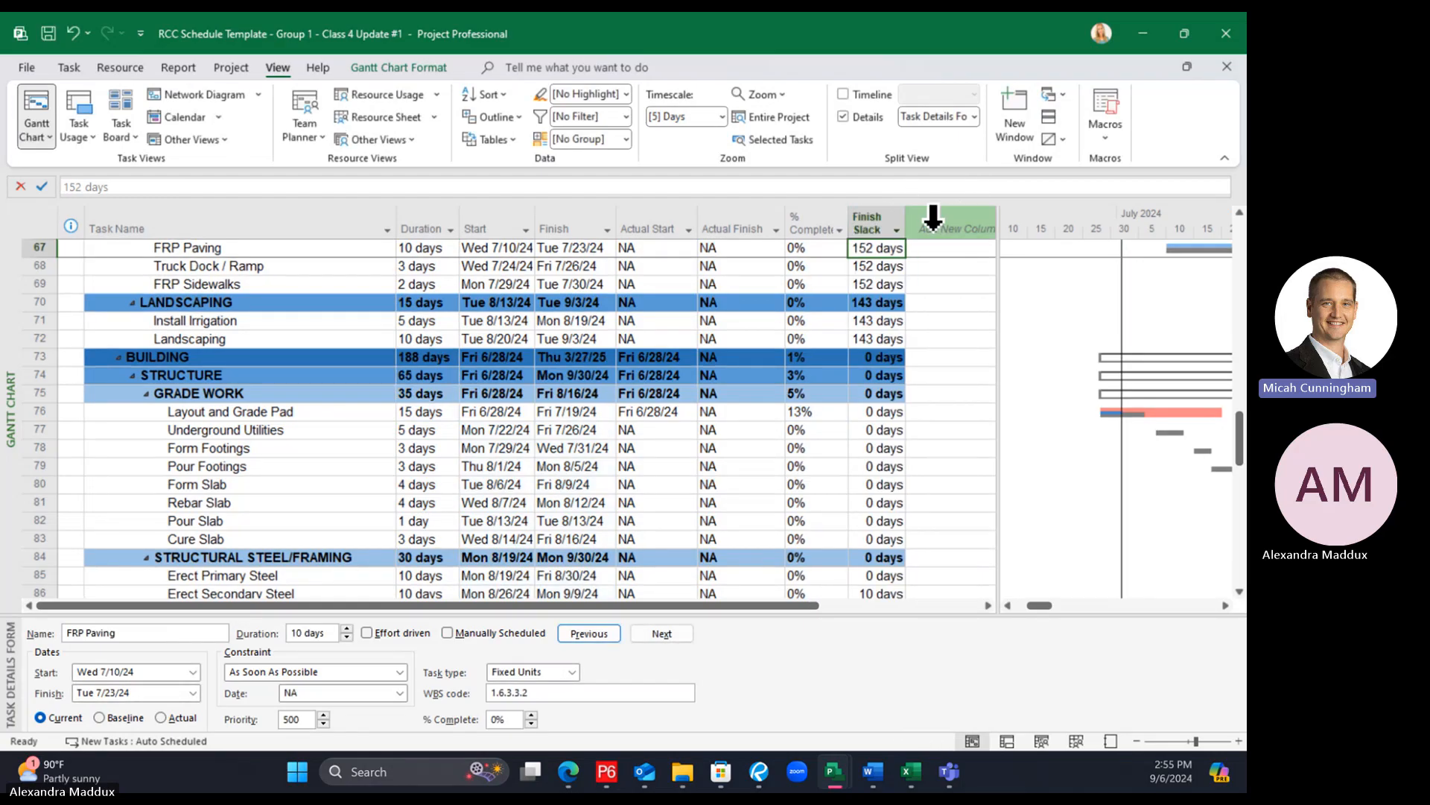
# Check the finish slack of Layout and Grade Pad and narrow the task table to end after the Finish Slack column
pyautogui.click(927, 377)
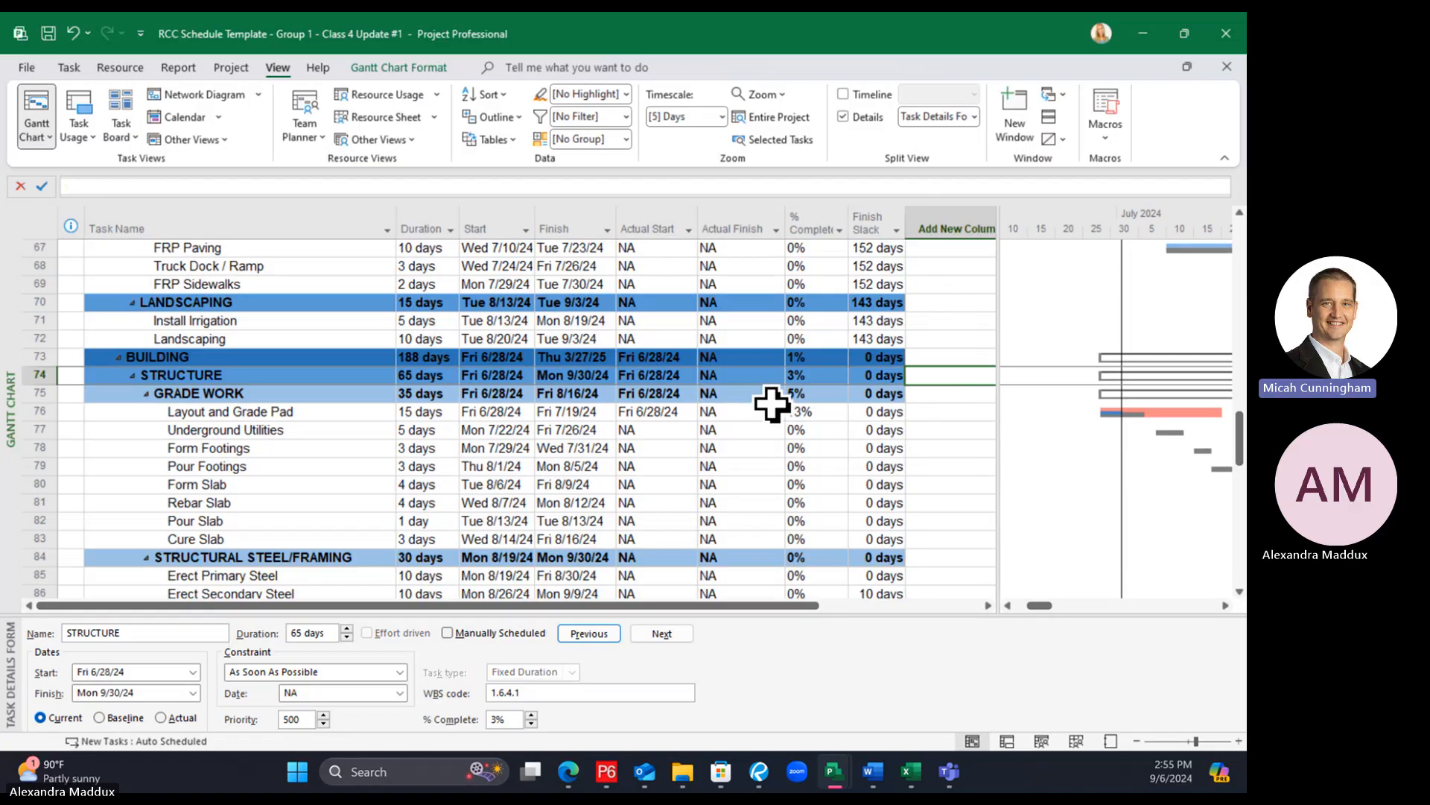
pyautogui.click(816, 412)
pyautogui.press('Tab')
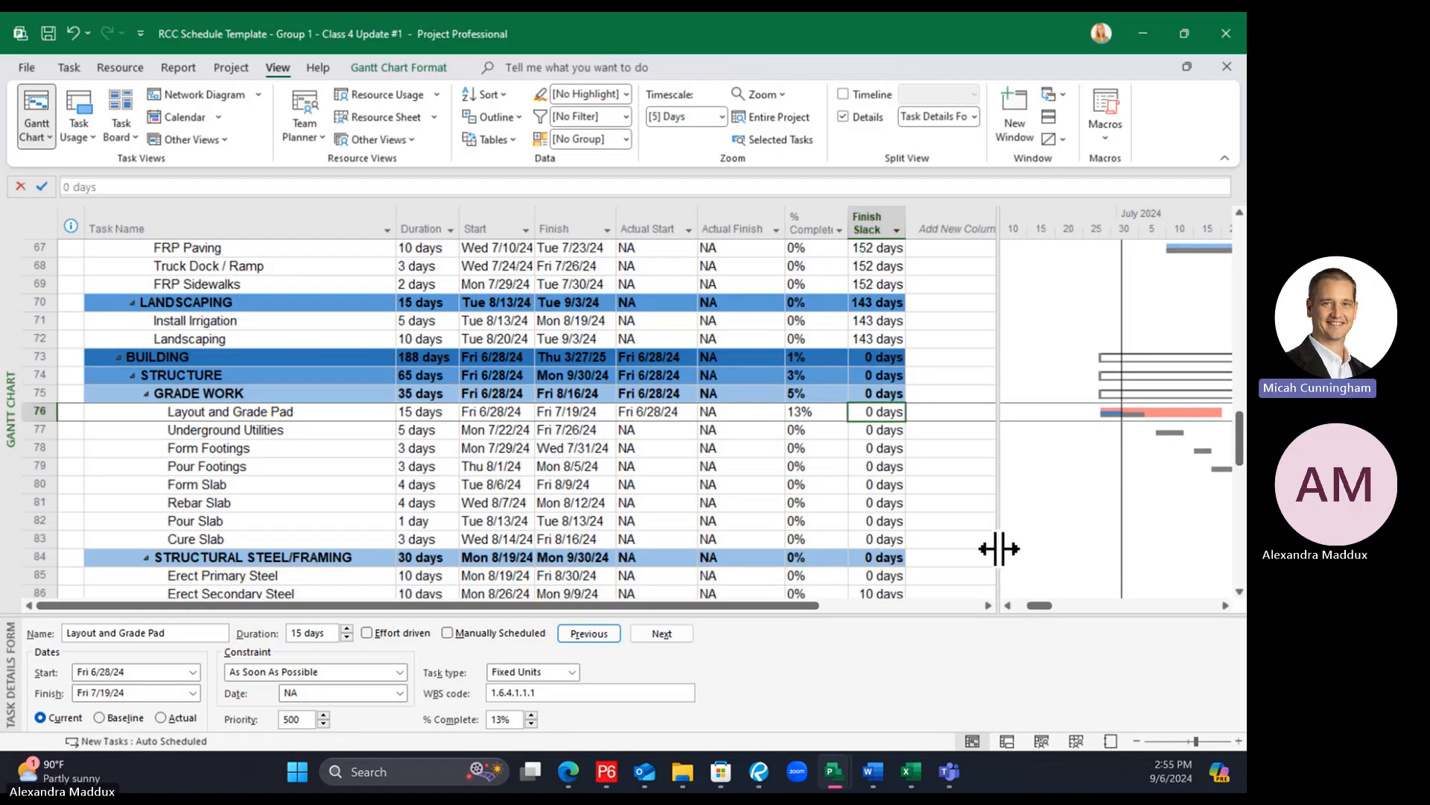
pyautogui.moveTo(999, 549); pyautogui.dragTo(922, 560)
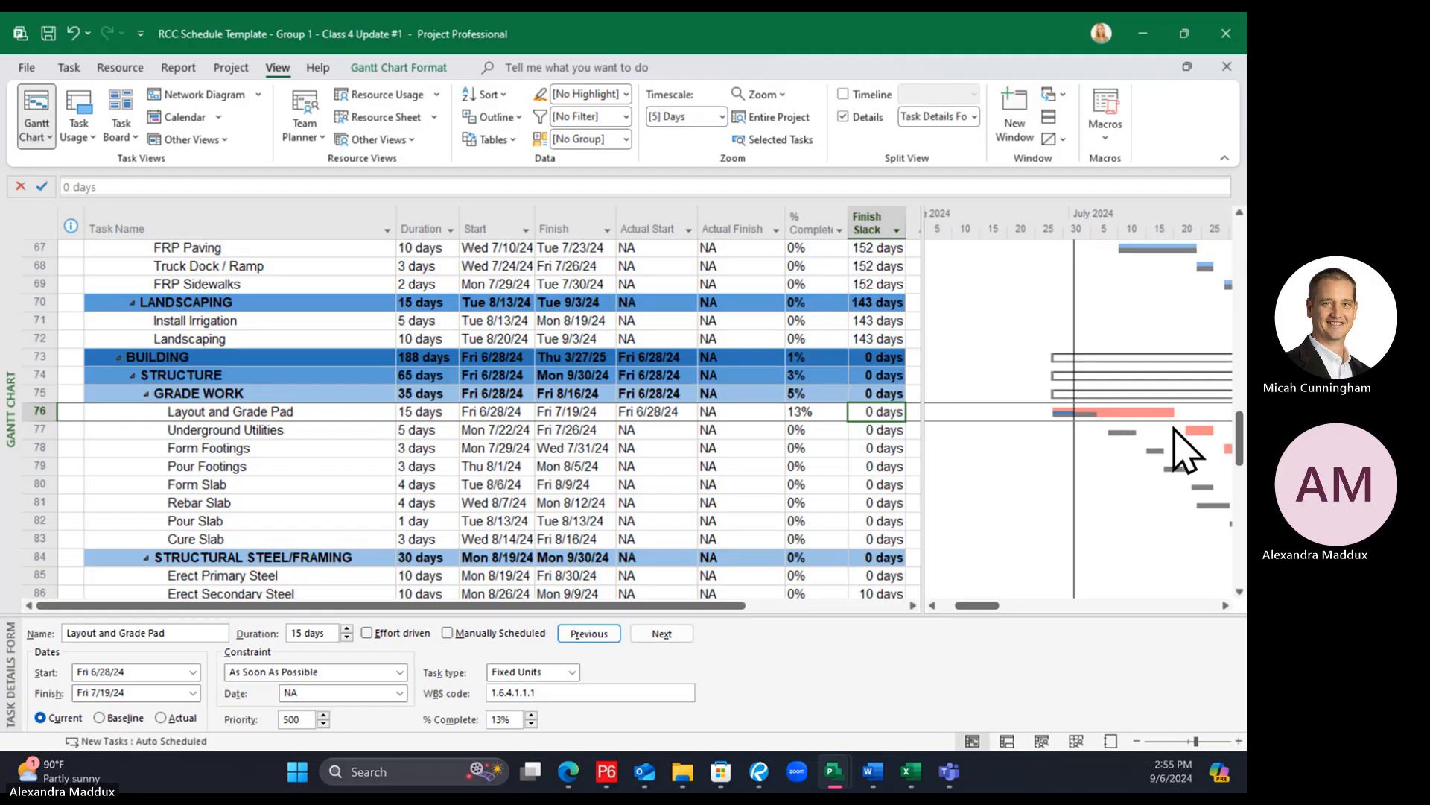
pyautogui.moveTo(991, 607); pyautogui.dragTo(1006, 616)
# Try a 5-day duration for Layout and Grade Pad, and restore it to 15 days
pyautogui.click(419, 411)
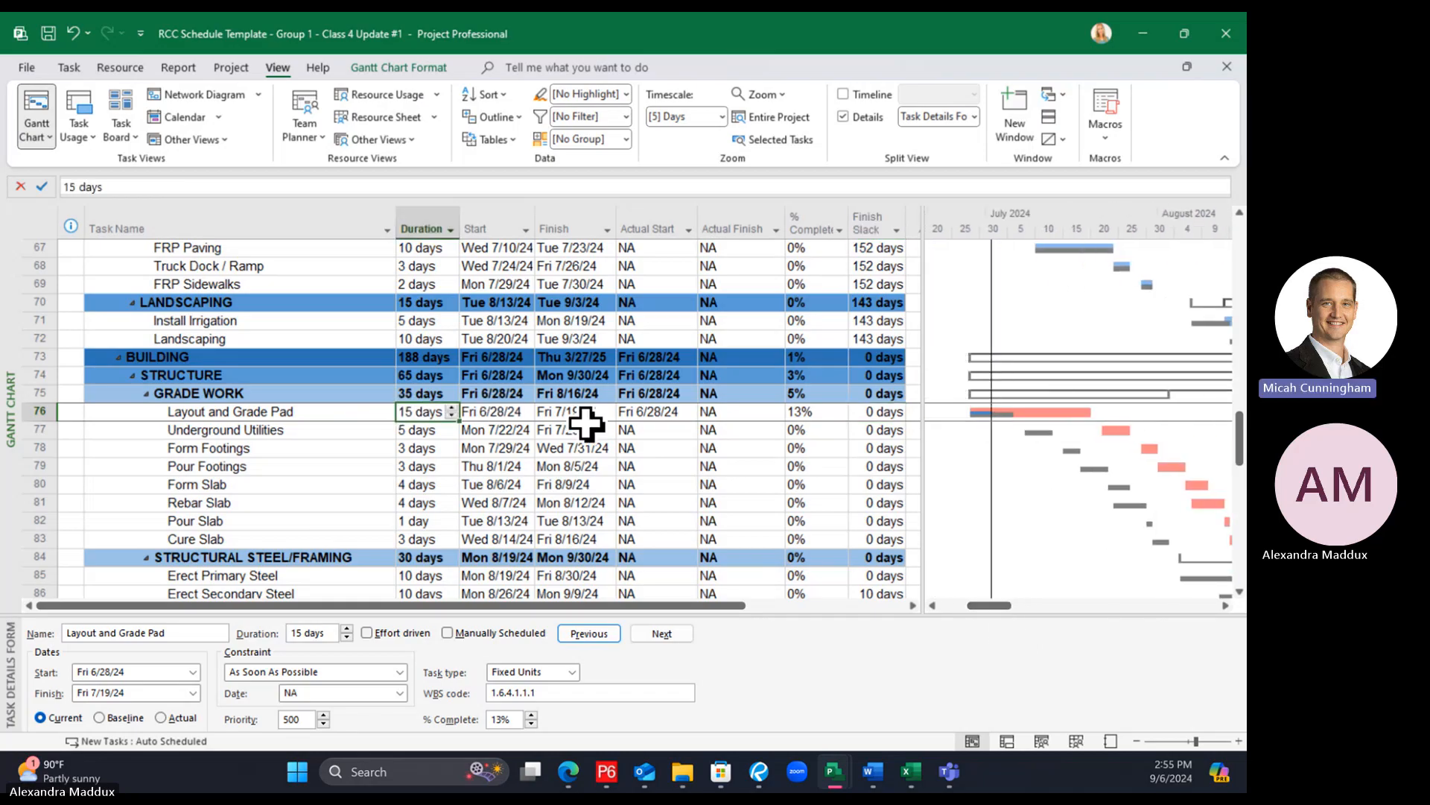
pyautogui.click(313, 411)
pyautogui.click(408, 411)
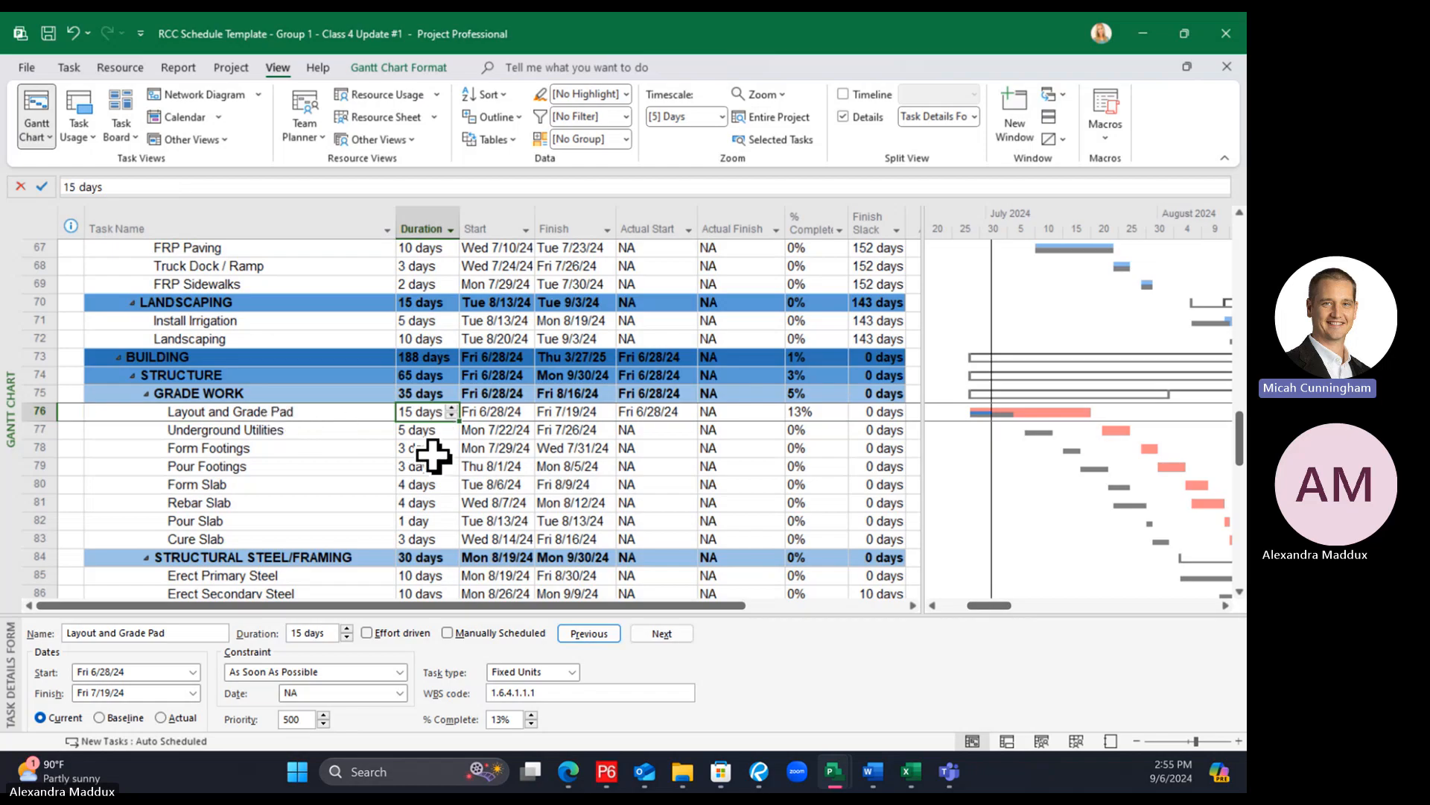
pyautogui.write('5')
pyautogui.press('Return')
pyautogui.press('Up')
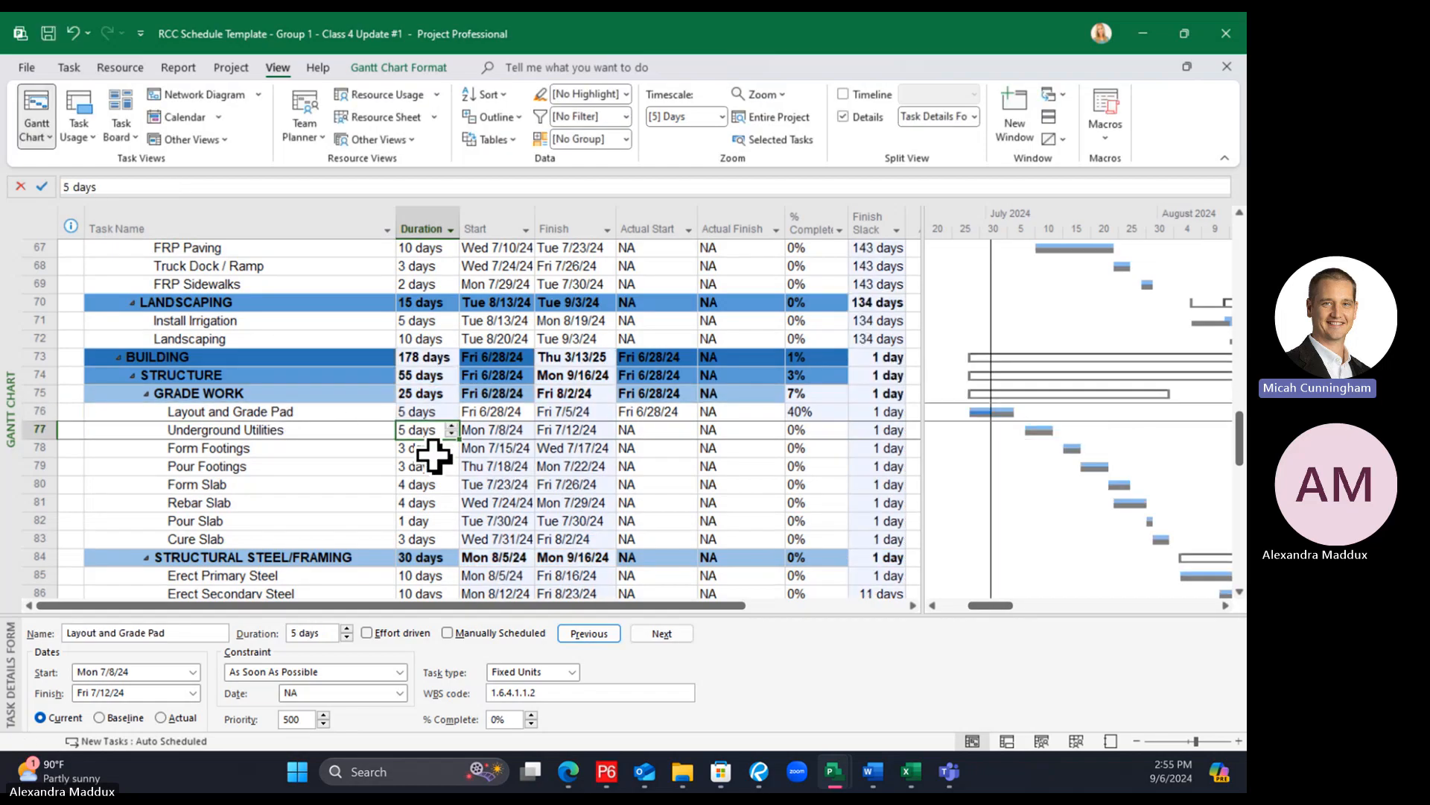
pyautogui.write('15')
pyautogui.press('Return')
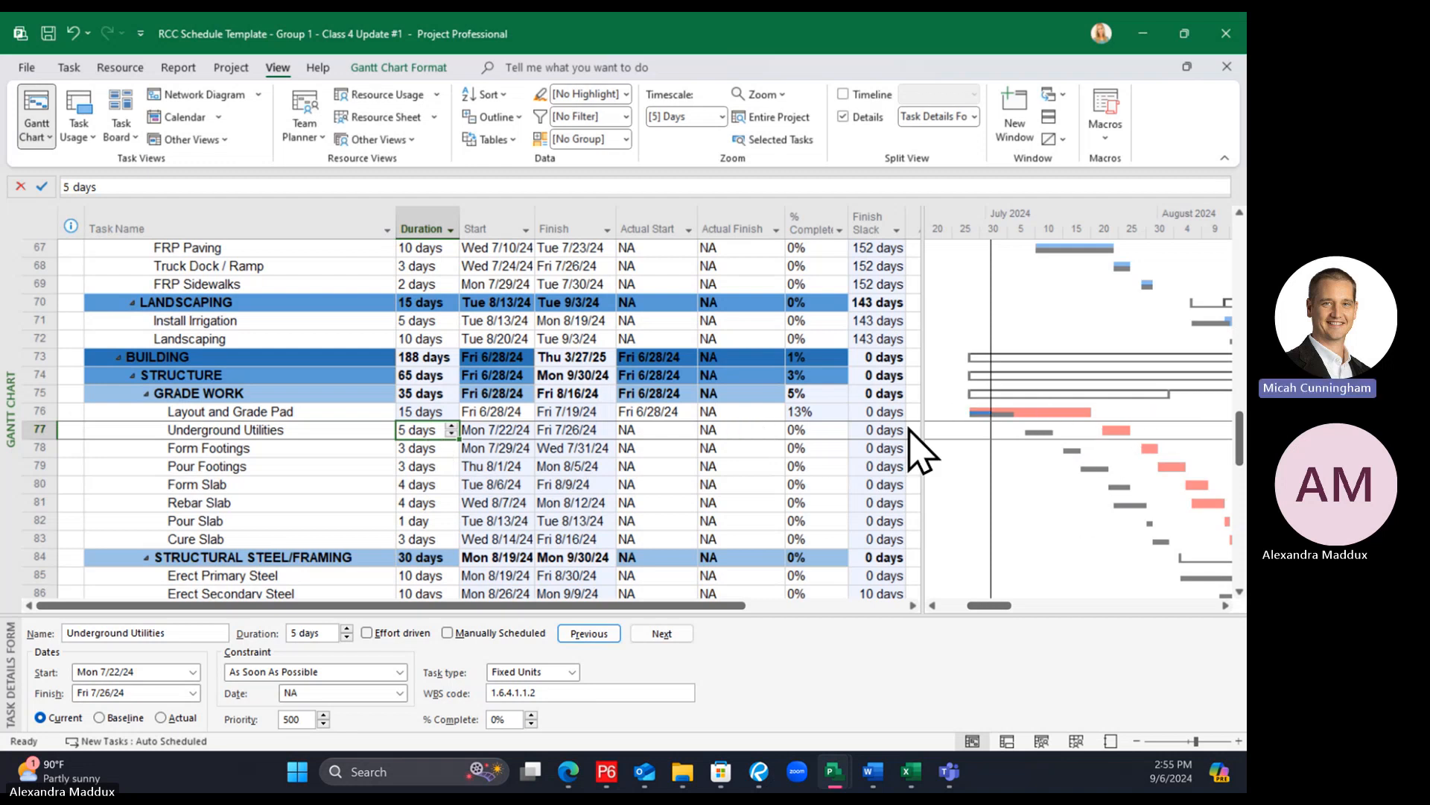
# Examine the finish slack of Layout and Grade Pad and compare the Tracking and Contract Substantial Completion milestones
pyautogui.click(868, 412)
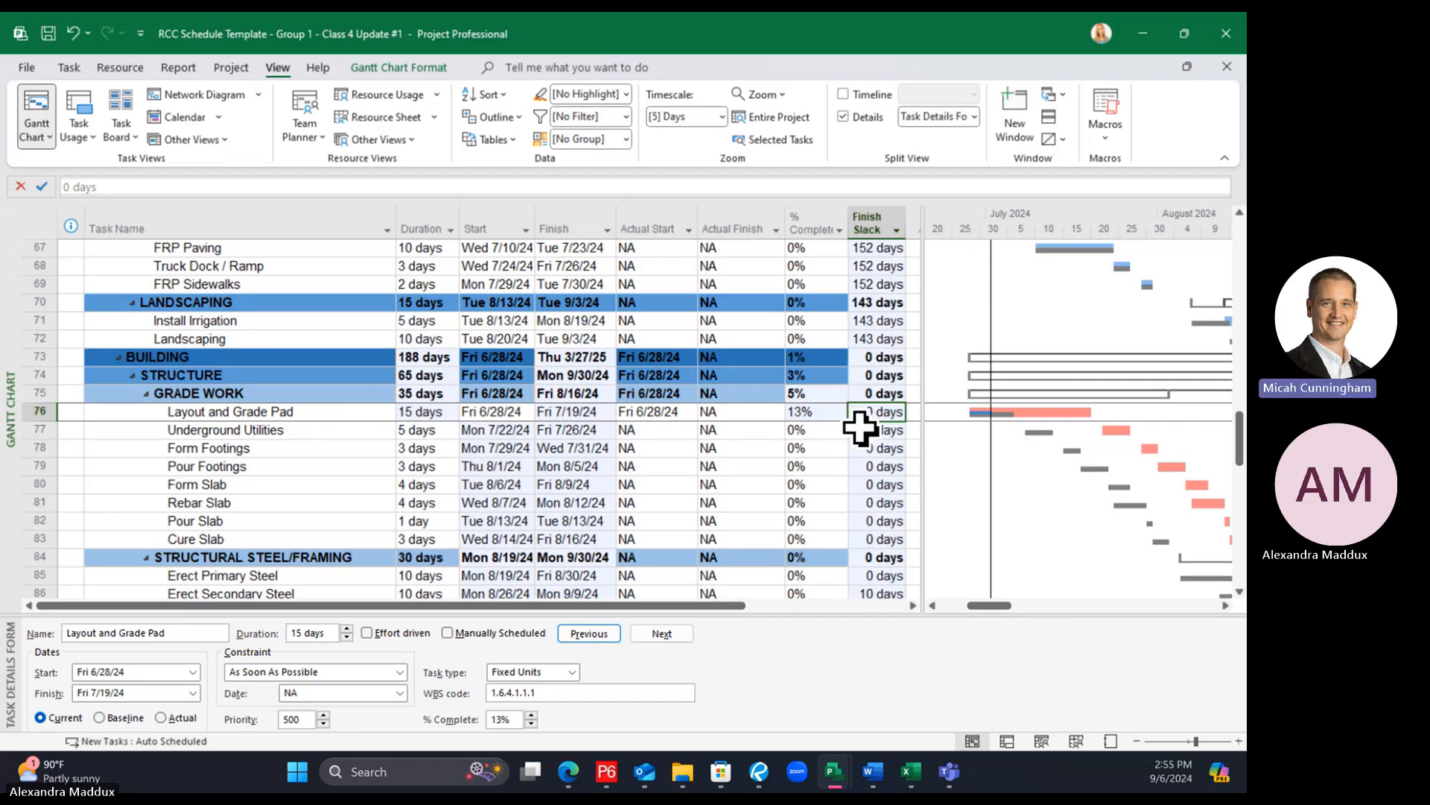
pyautogui.click(865, 443)
pyautogui.click(856, 413)
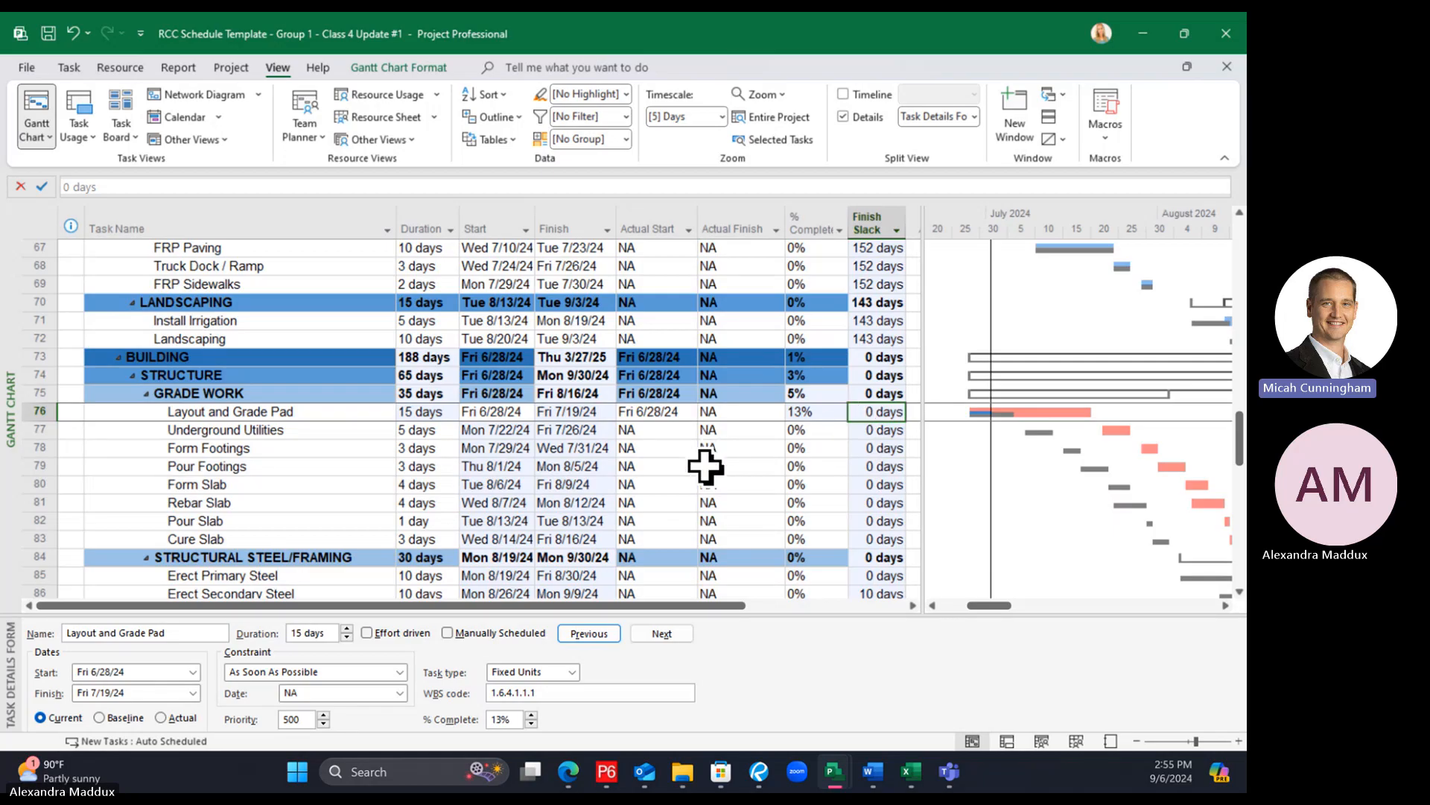
pyautogui.scroll(5, 697, 469)
pyautogui.scroll(15, 694, 478)
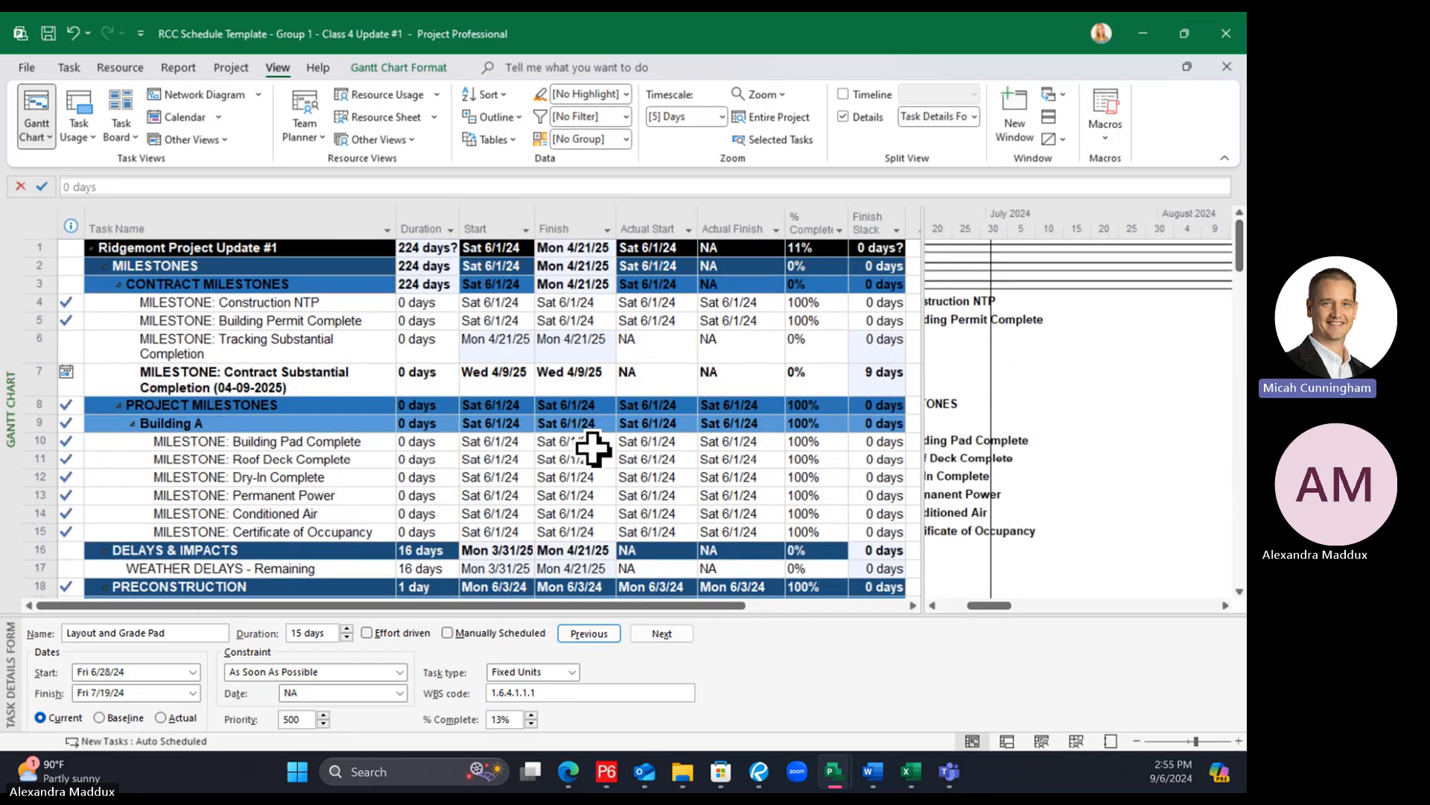
pyautogui.click(311, 355)
pyautogui.click(277, 386)
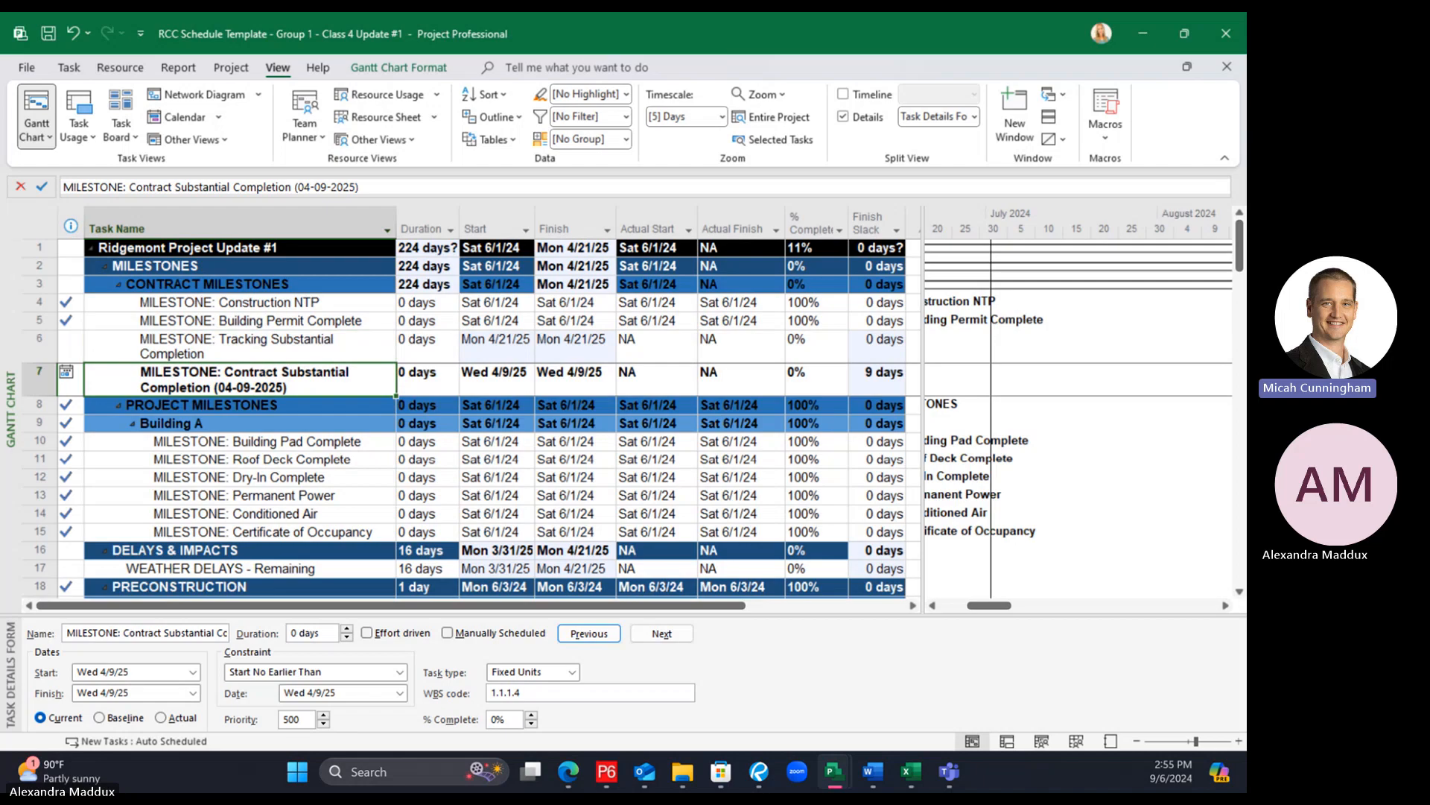
pyautogui.click(265, 351)
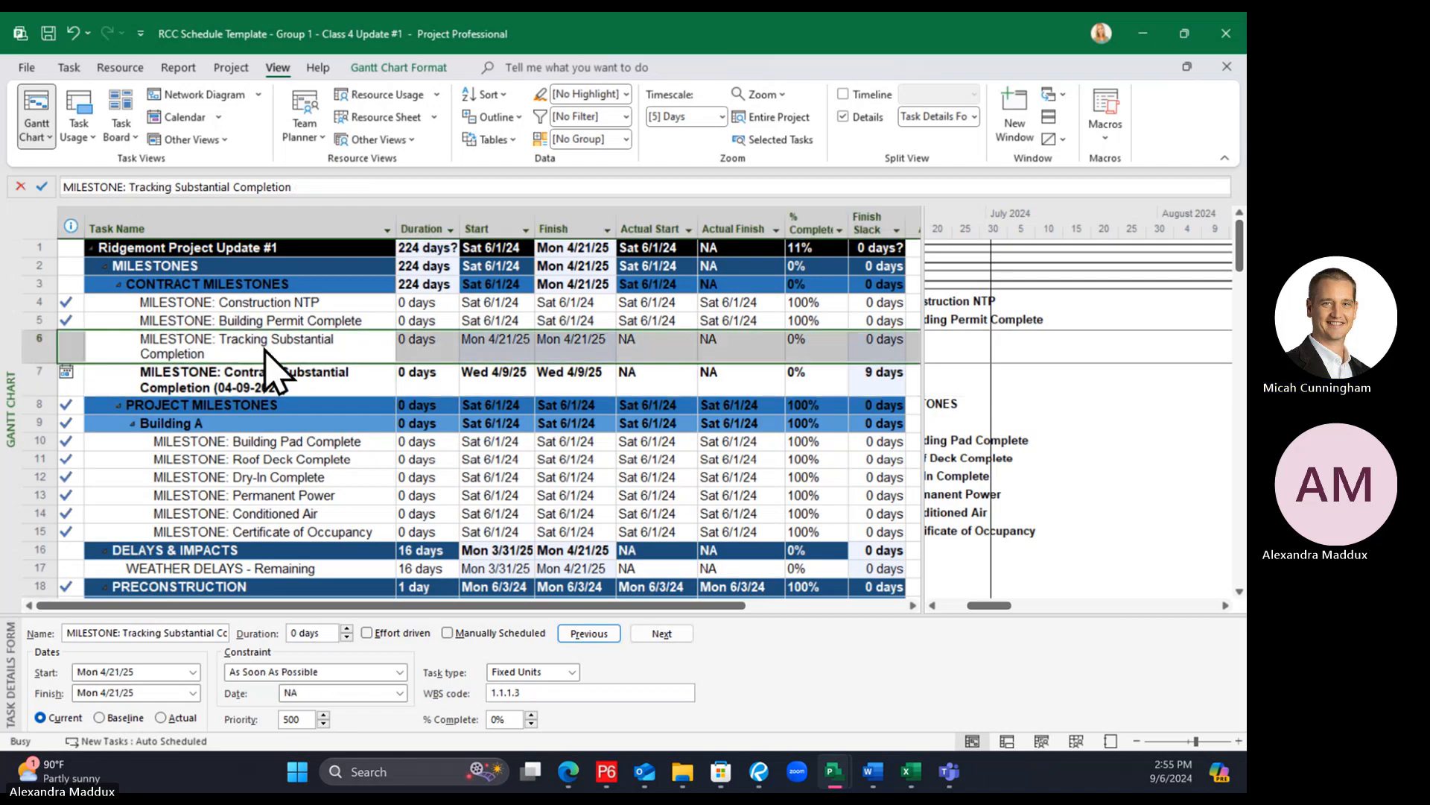
pyautogui.doubleClick(265, 351)
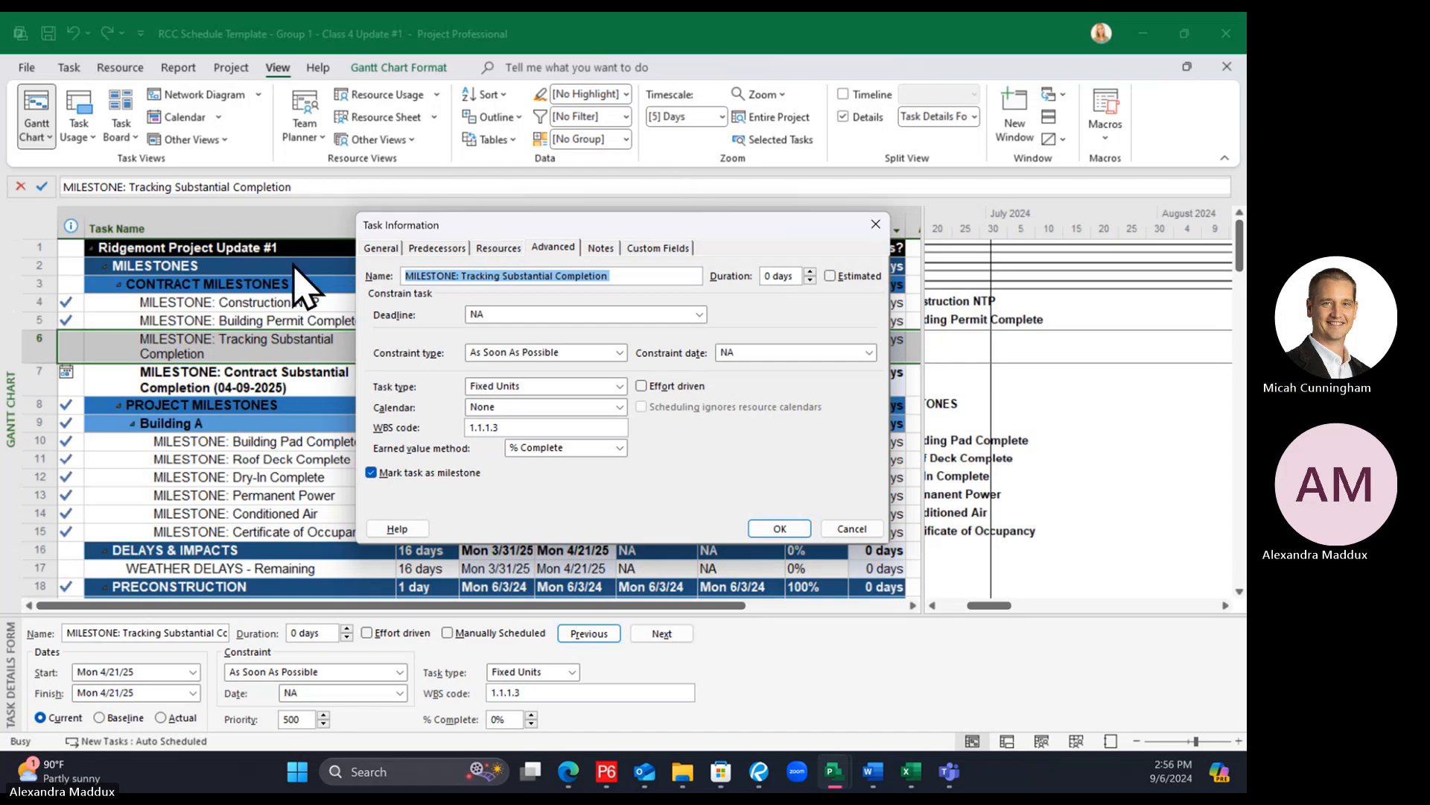
pyautogui.click(551, 250)
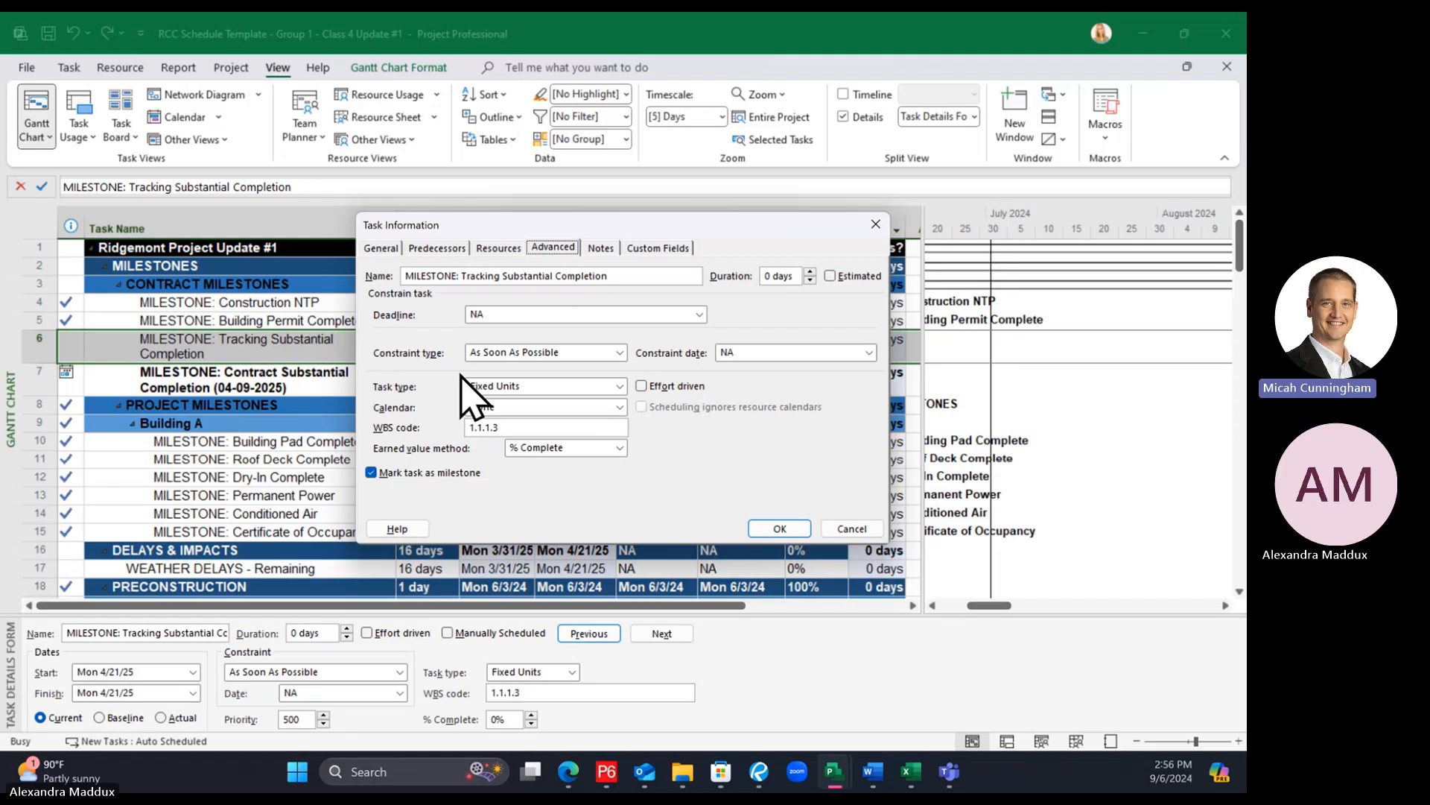
pyautogui.click(851, 529)
pyautogui.click(328, 420)
# Set the constraint type of the Tracking Substantial Completion milestone to Finish No Later Than
pyautogui.click(281, 350)
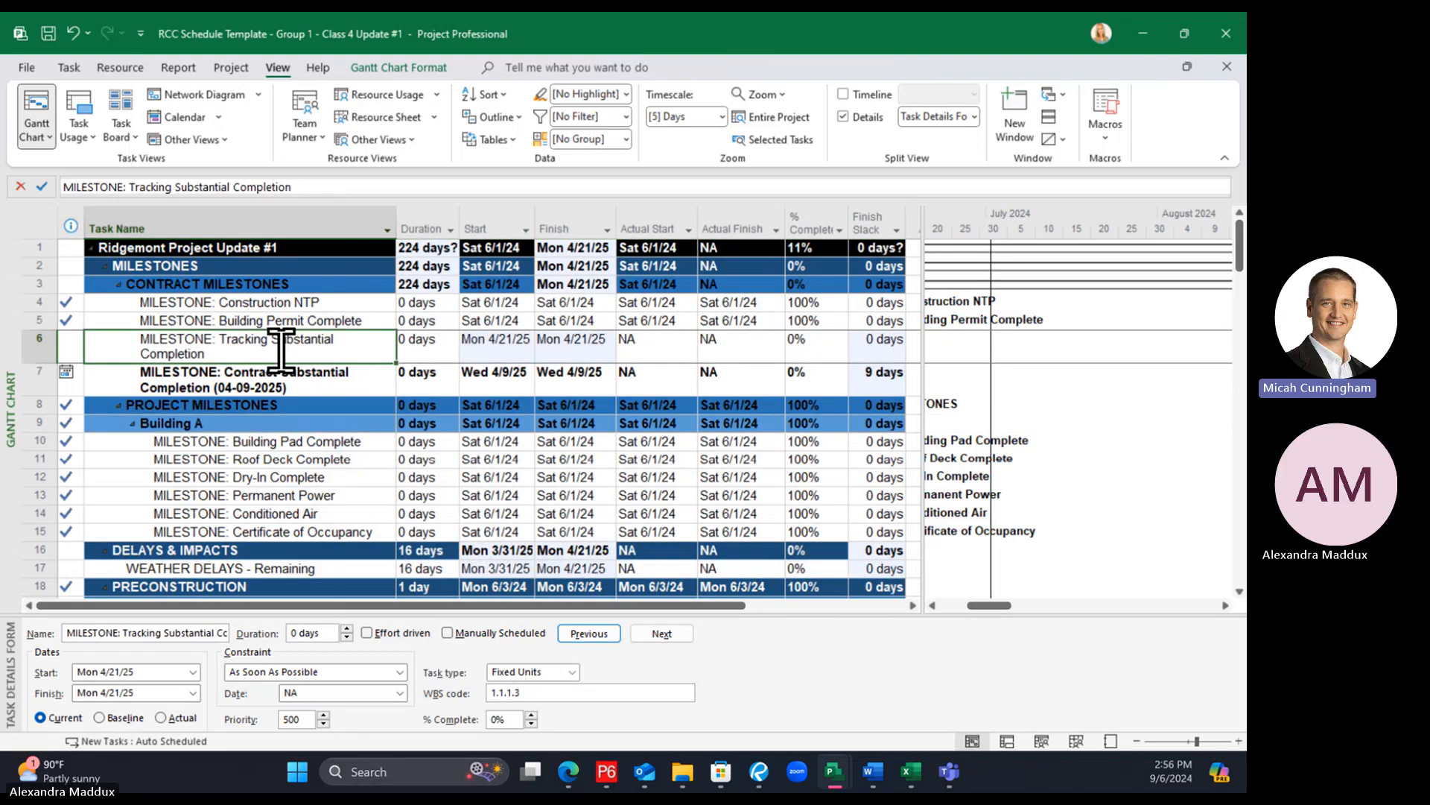
pyautogui.doubleClick(278, 347)
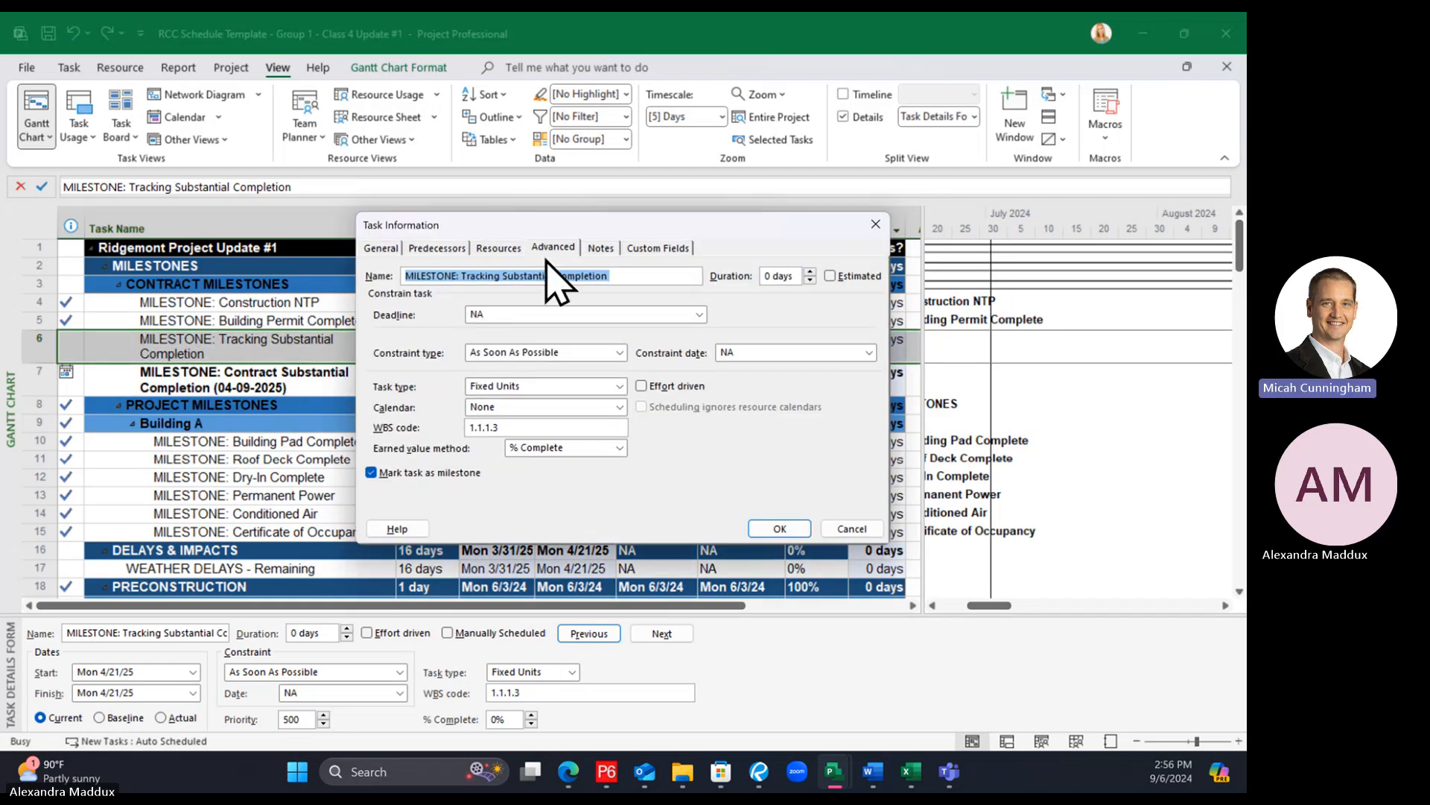
pyautogui.click(552, 248)
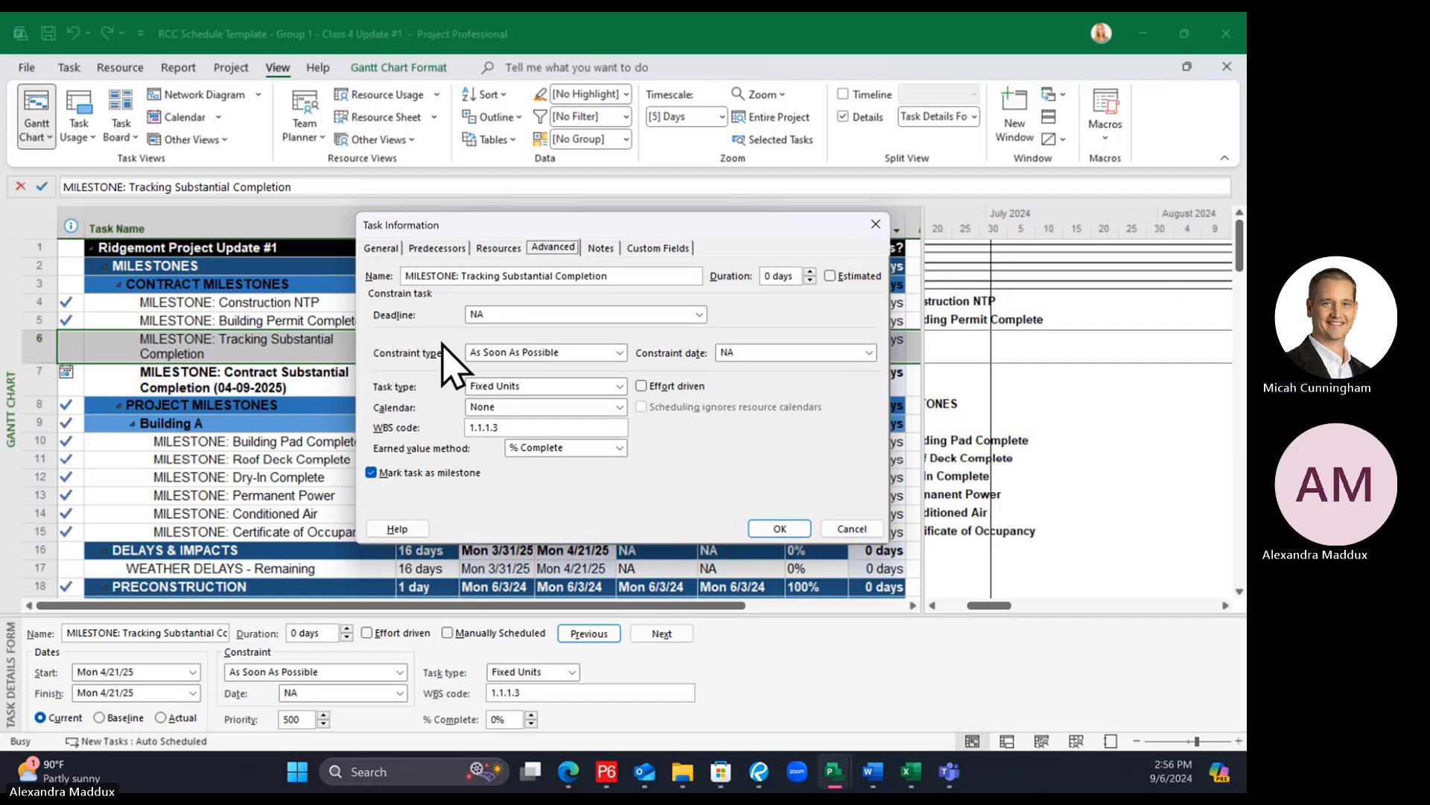
pyautogui.click(520, 353)
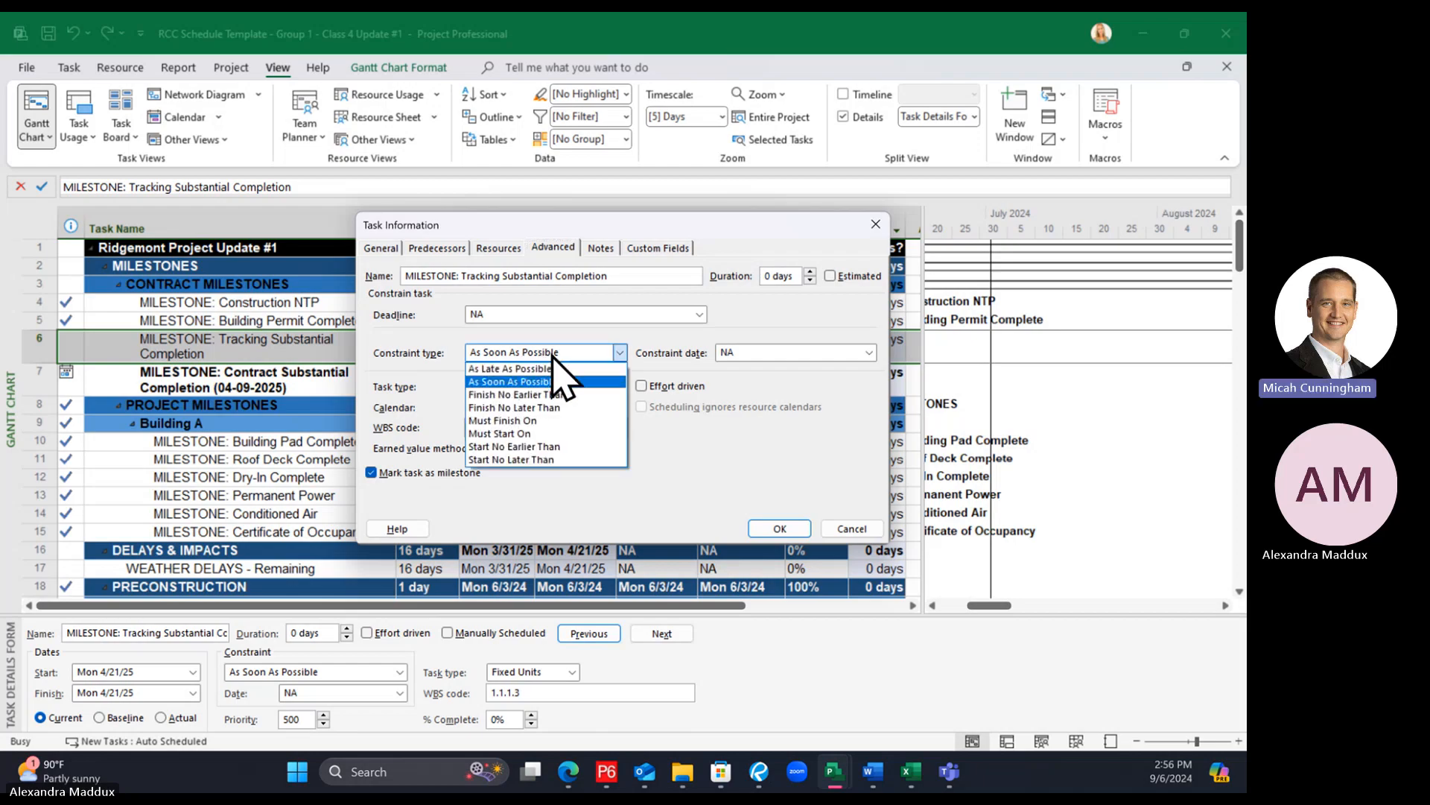
pyautogui.click(555, 407)
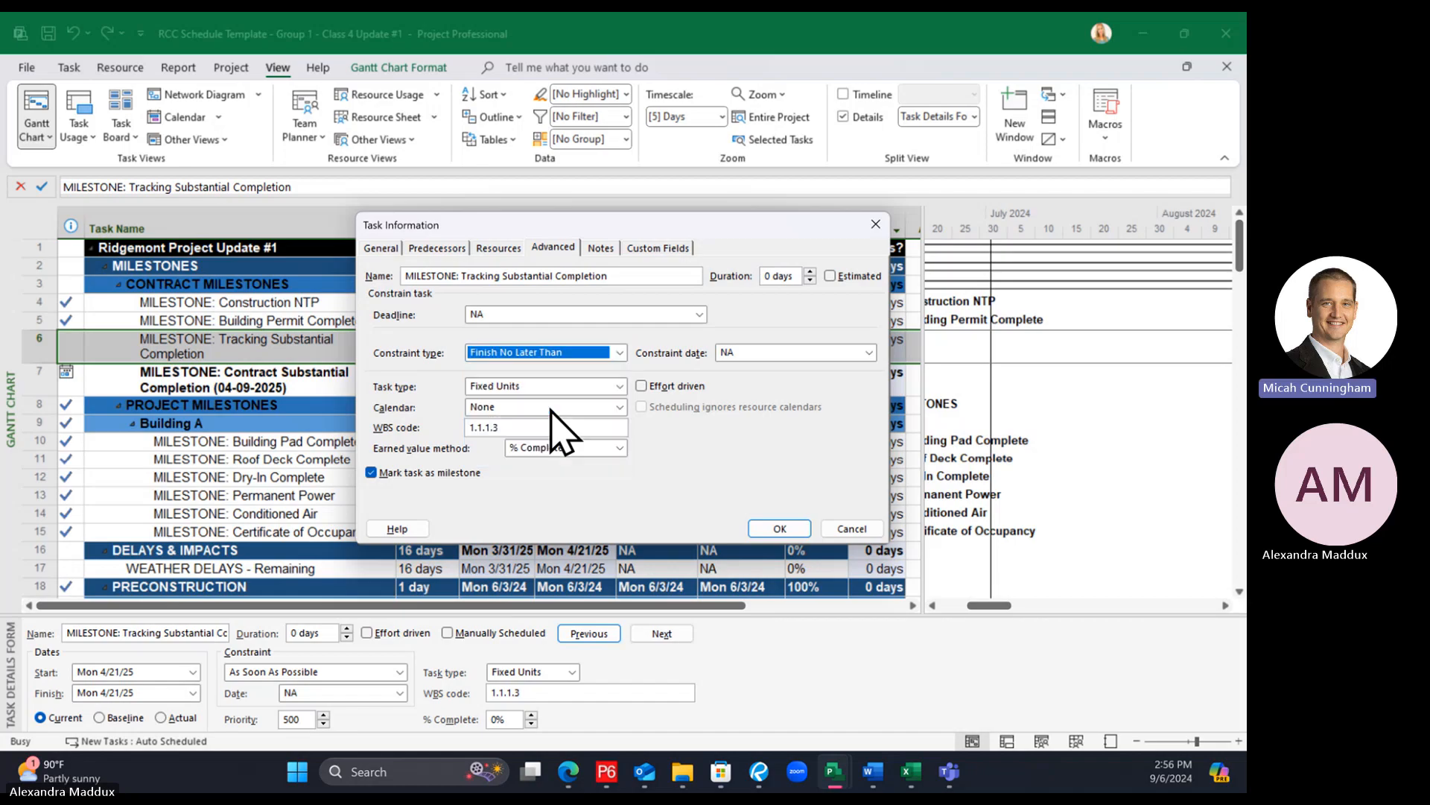
# Set the constraint date of the Tracking Substantial Completion milestone to Wed 4/9/2025
pyautogui.click(870, 352)
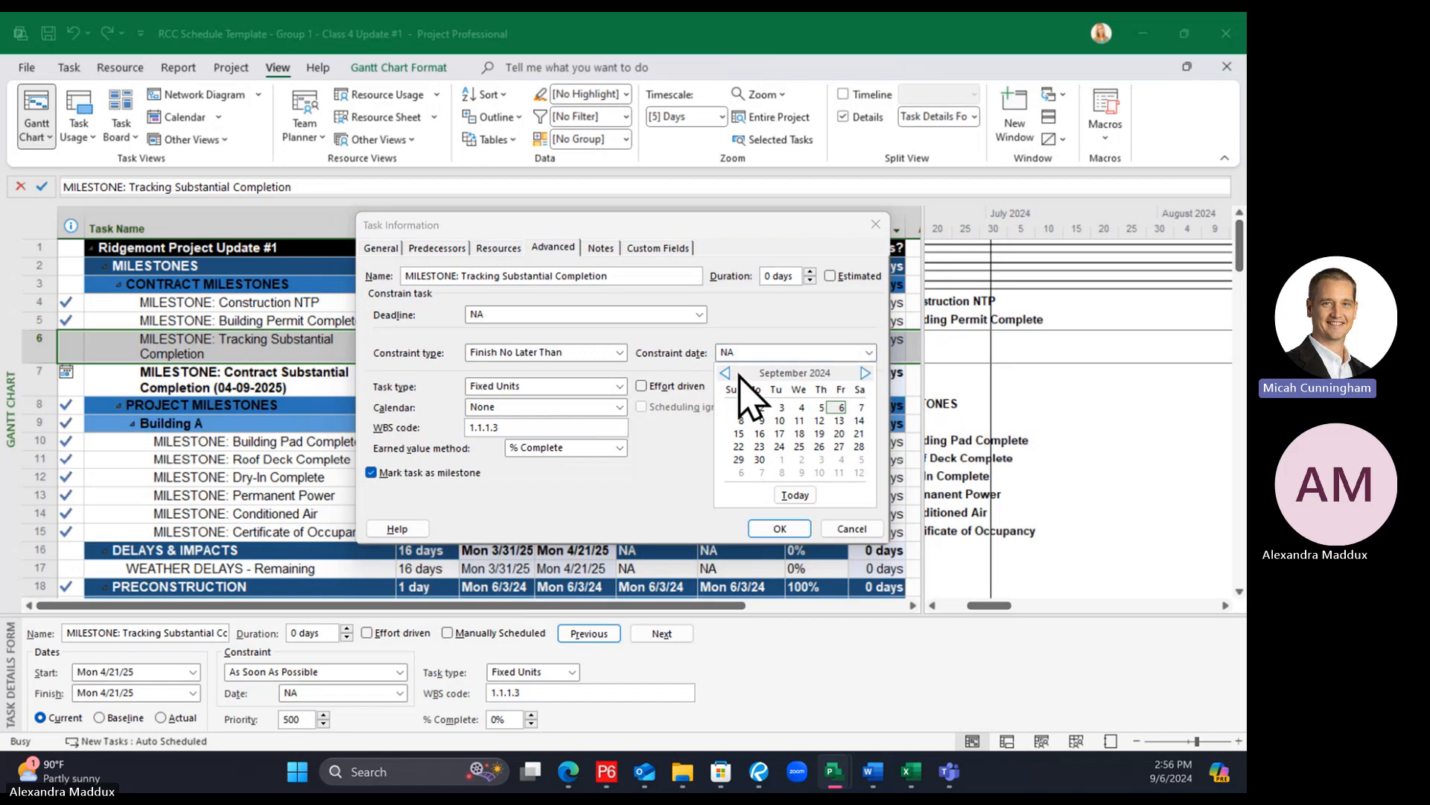
pyautogui.click(865, 372)
pyautogui.click(865, 373)
pyautogui.click(865, 372)
pyautogui.click(865, 373)
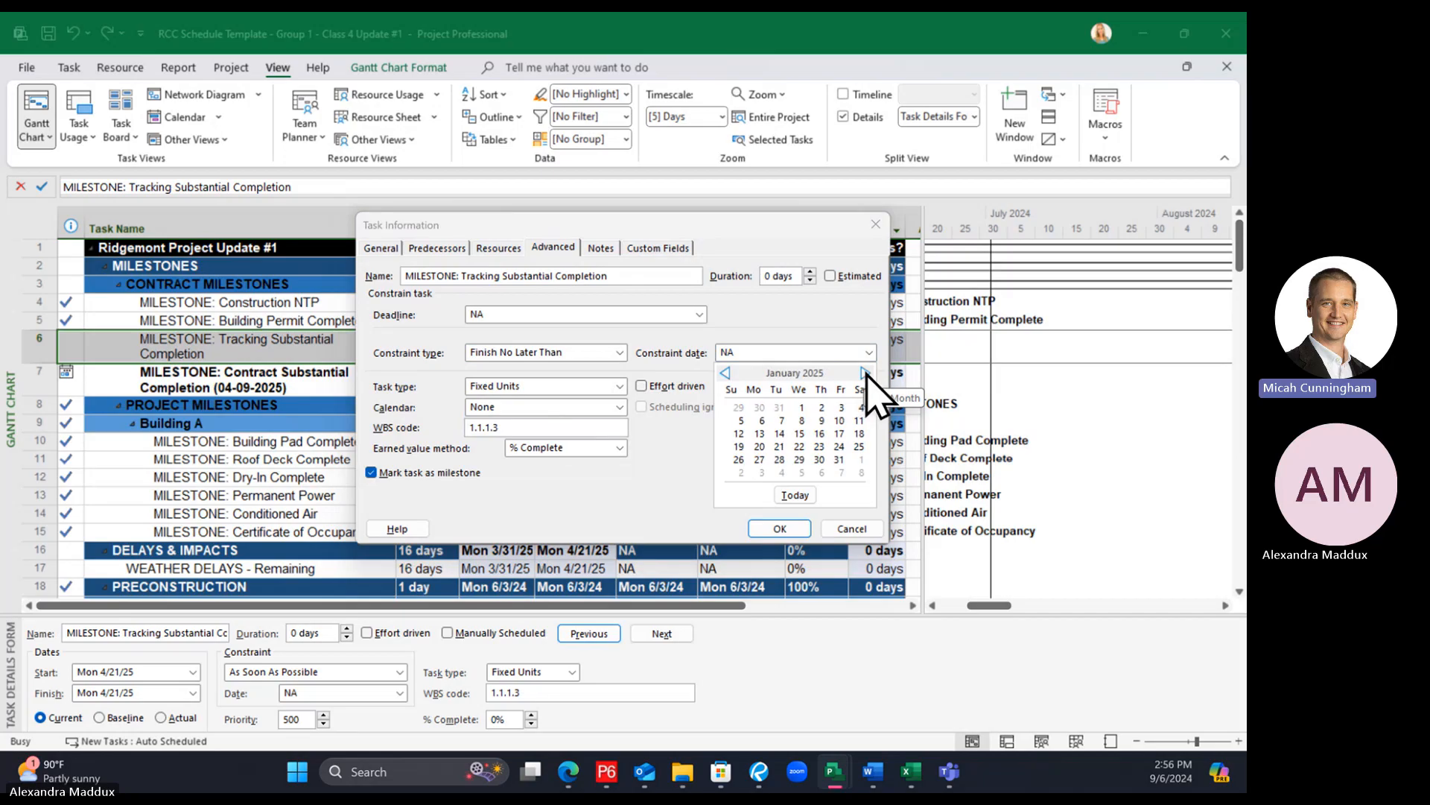
pyautogui.click(865, 372)
pyautogui.click(865, 373)
pyautogui.click(802, 420)
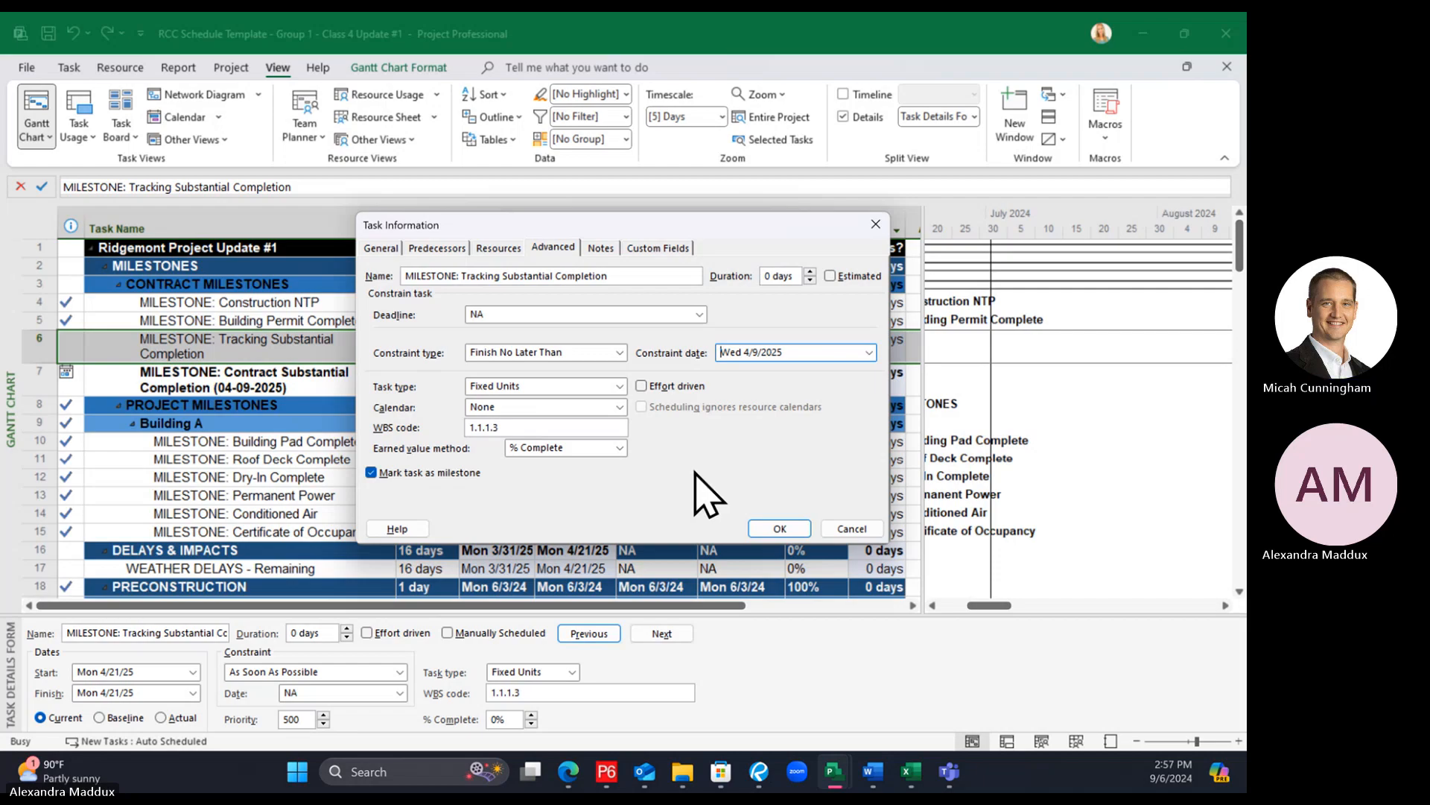
# Apply the milestone's constraint, choosing to continue with Finish No Later Than, and dismiss the scheduling conflict message
pyautogui.click(779, 528)
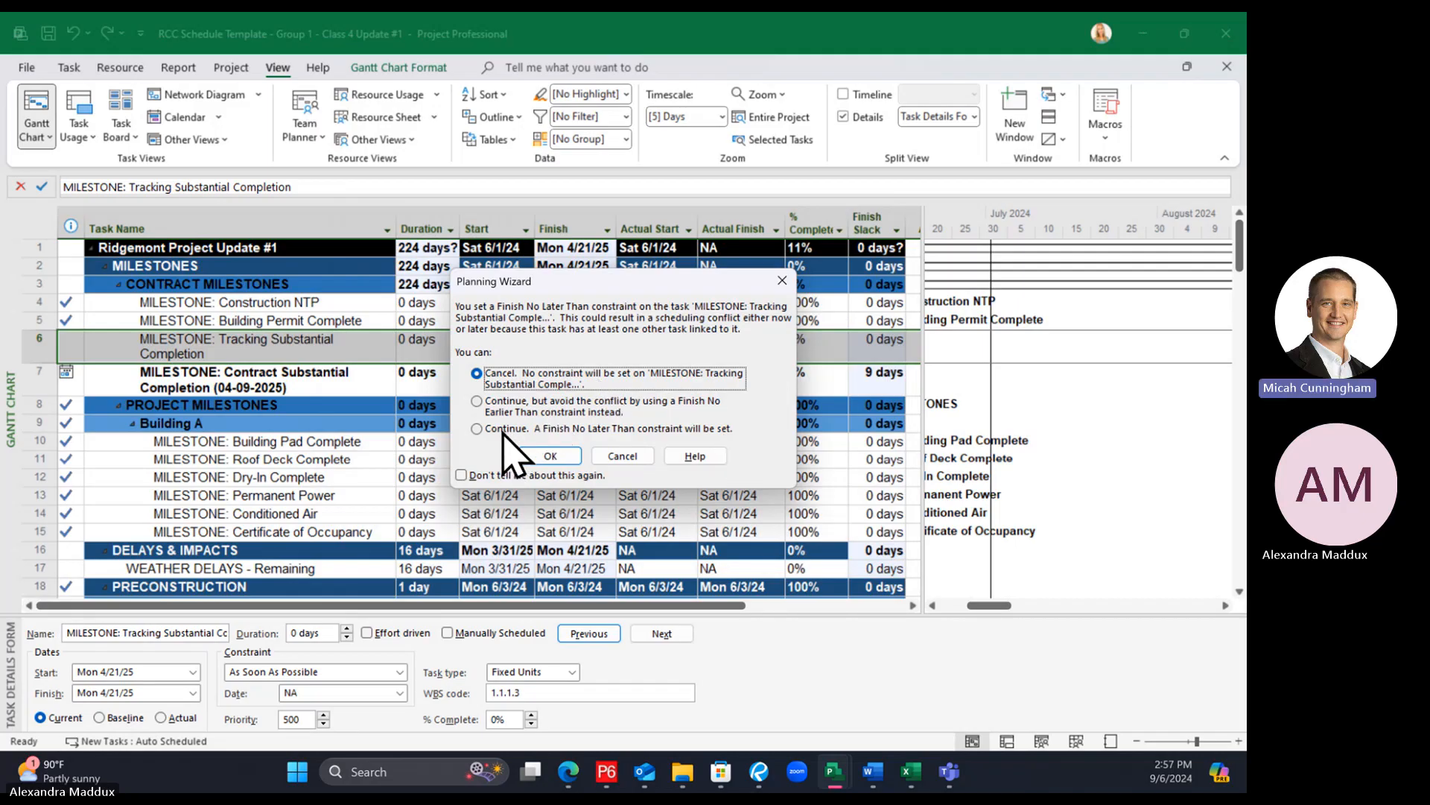
pyautogui.click(481, 430)
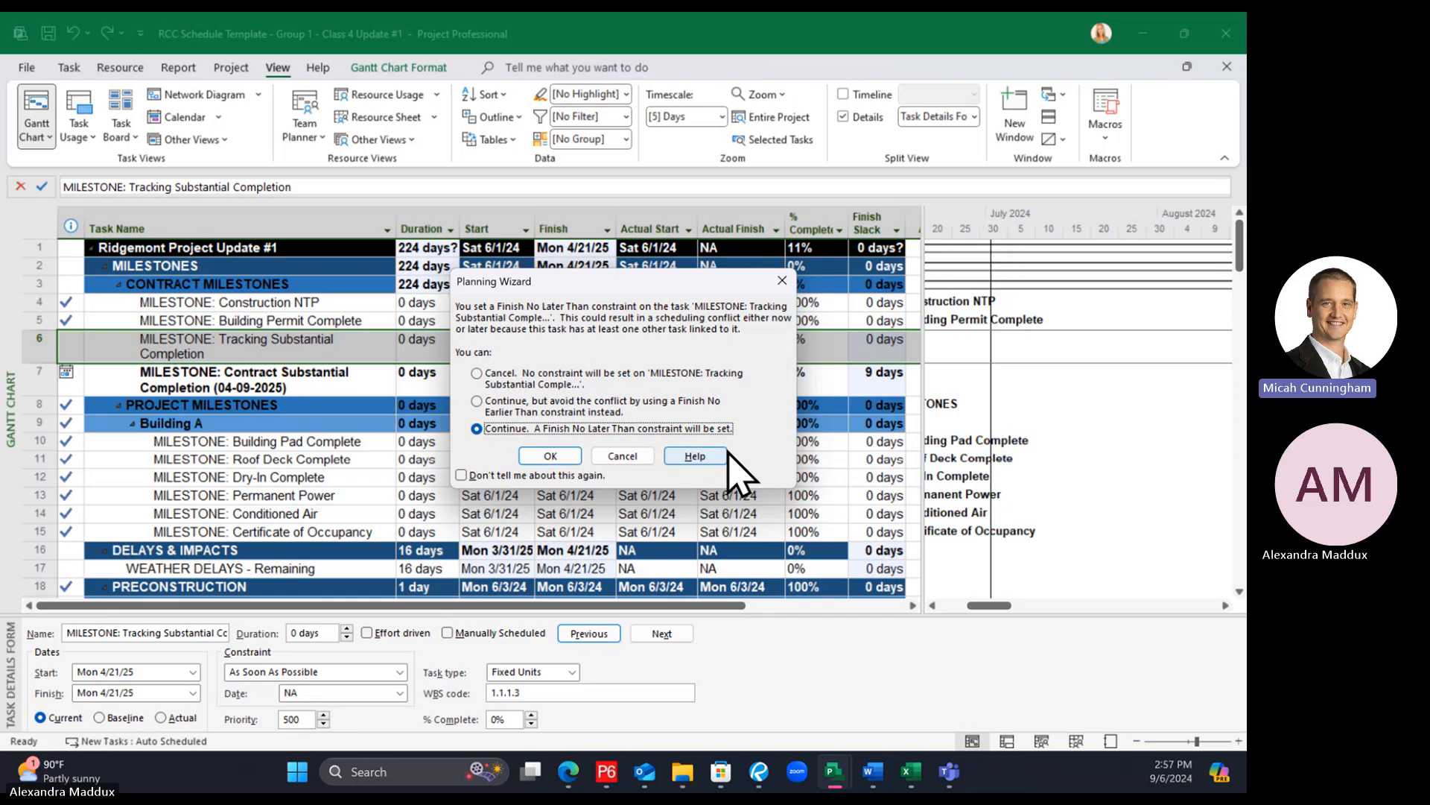
pyautogui.click(551, 457)
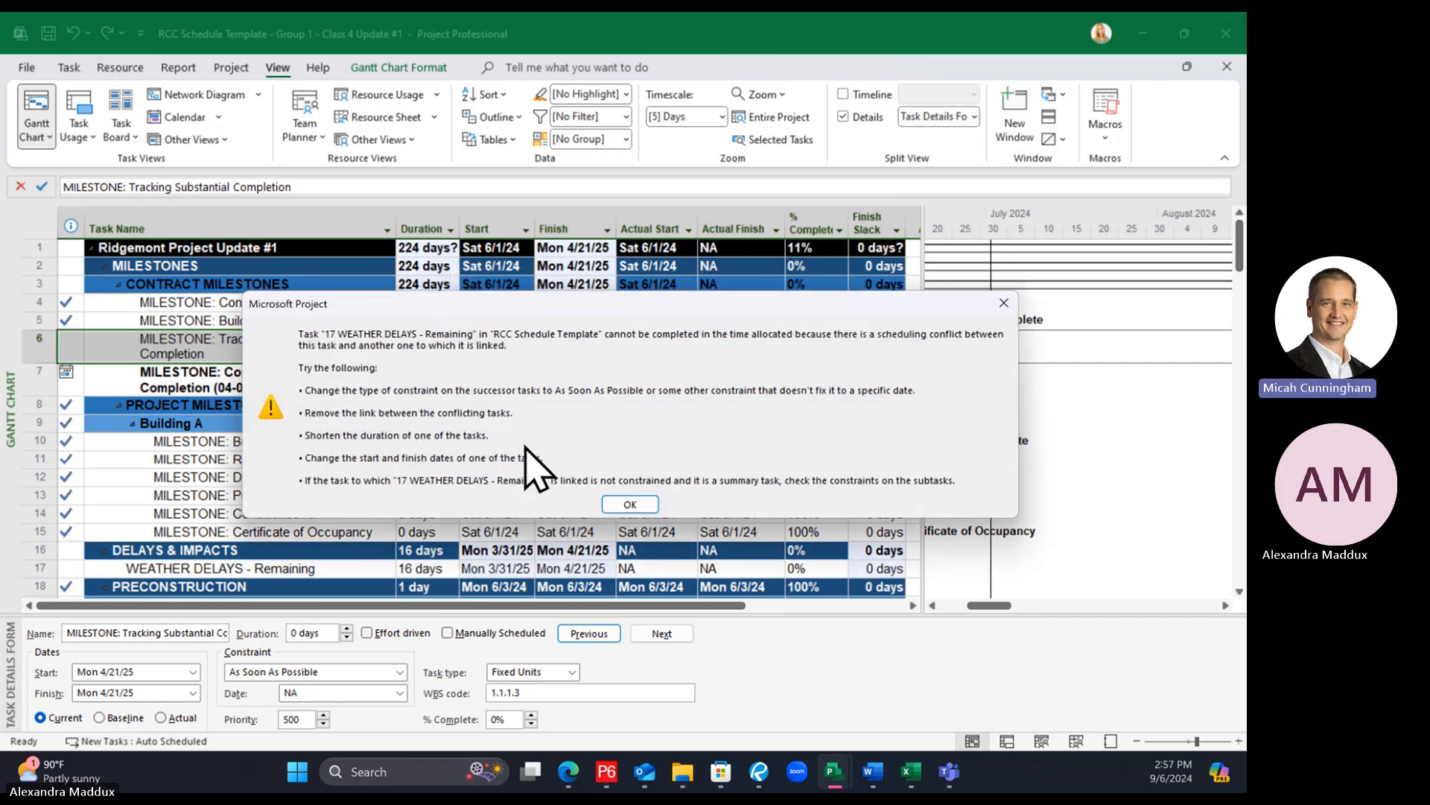
pyautogui.click(628, 505)
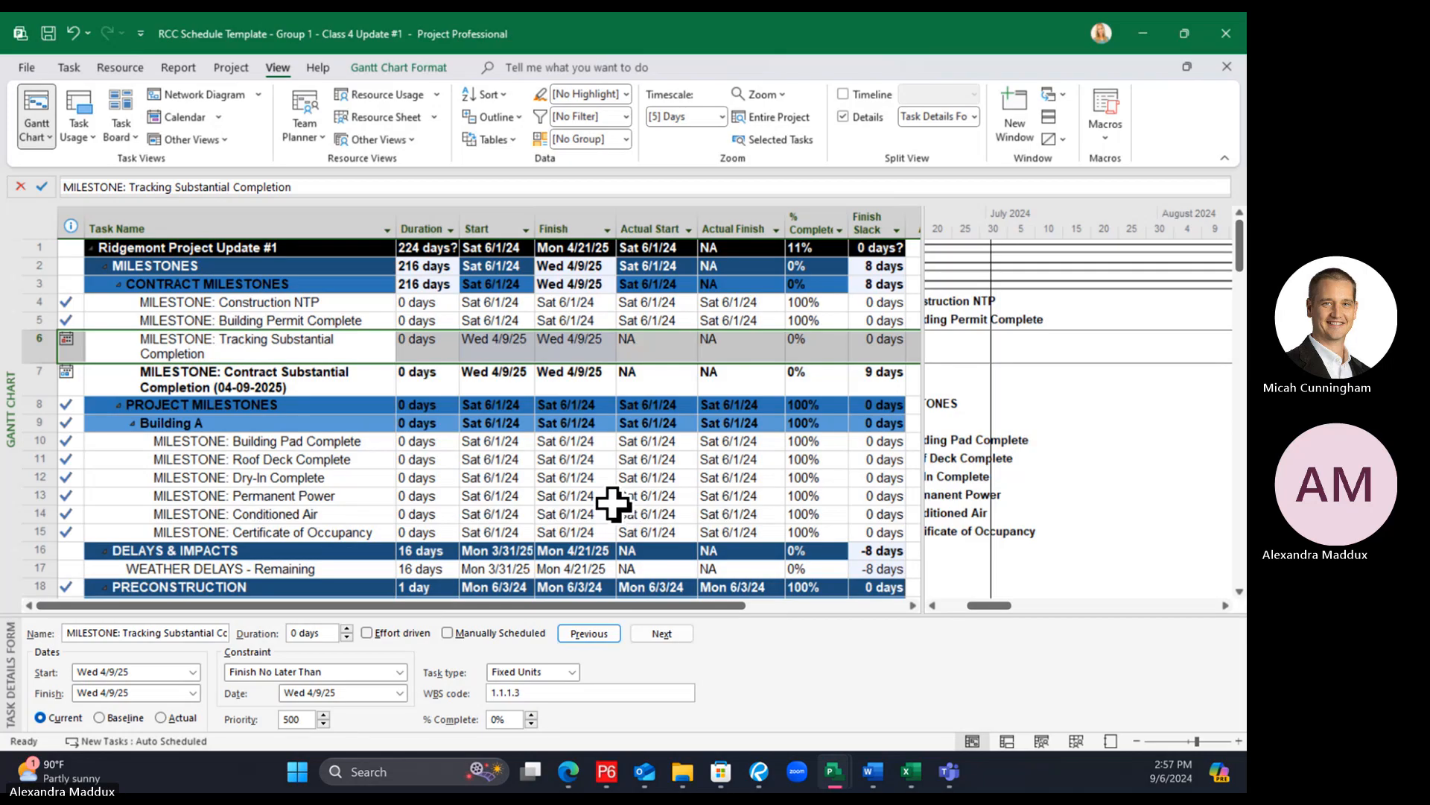
# Turn off the project scheduling option that makes tasks always honor their constraint dates
pyautogui.click(500, 380)
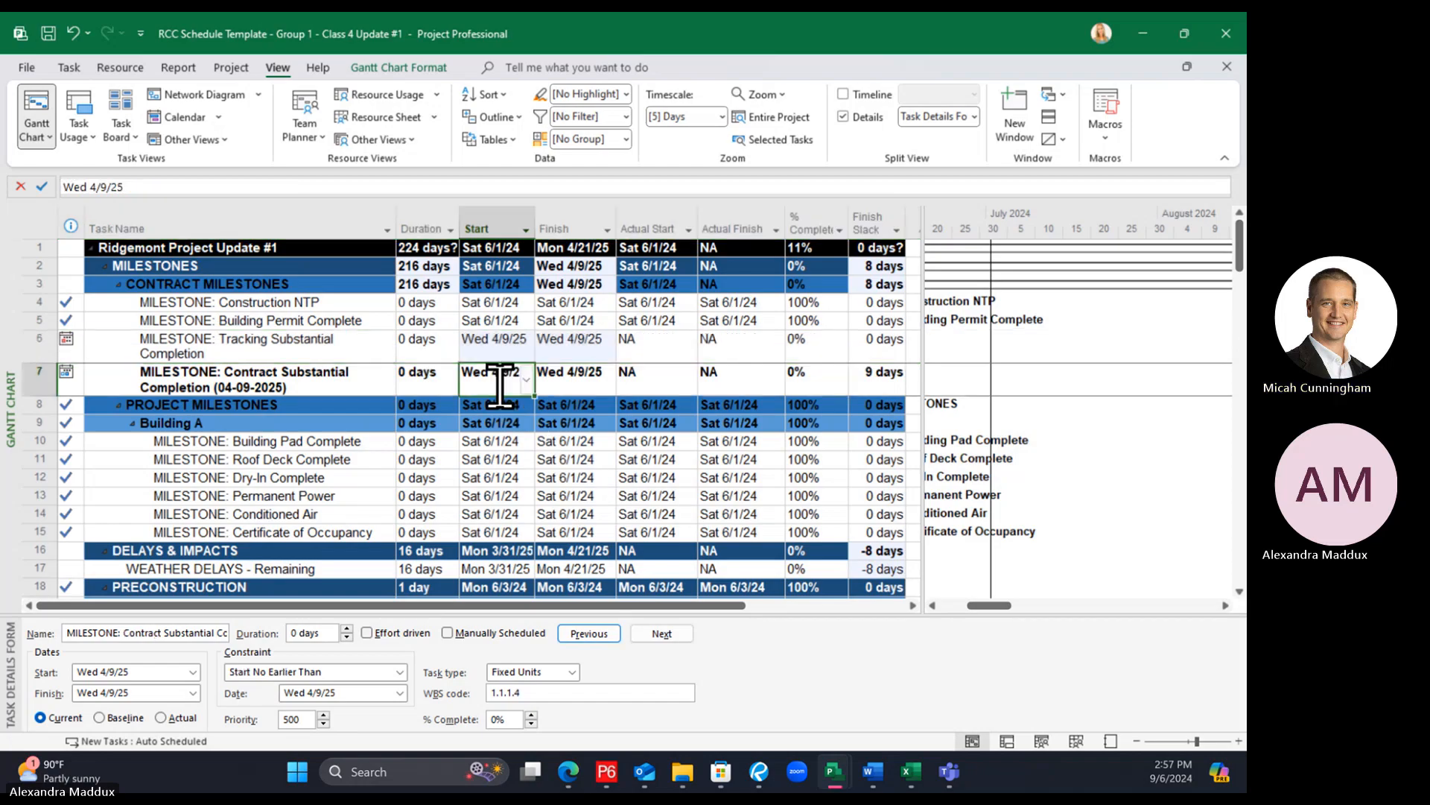
pyautogui.click(308, 350)
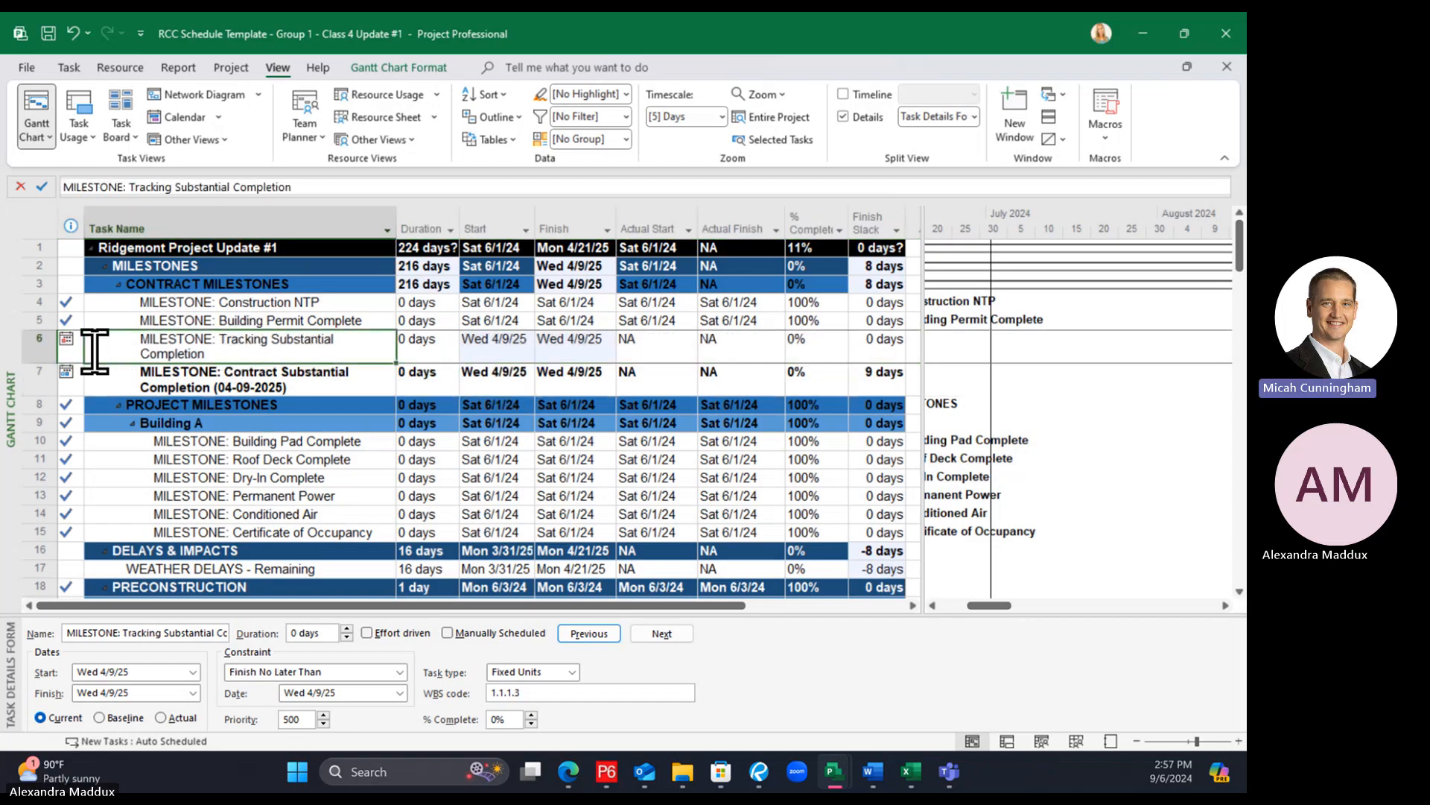
pyautogui.click(26, 67)
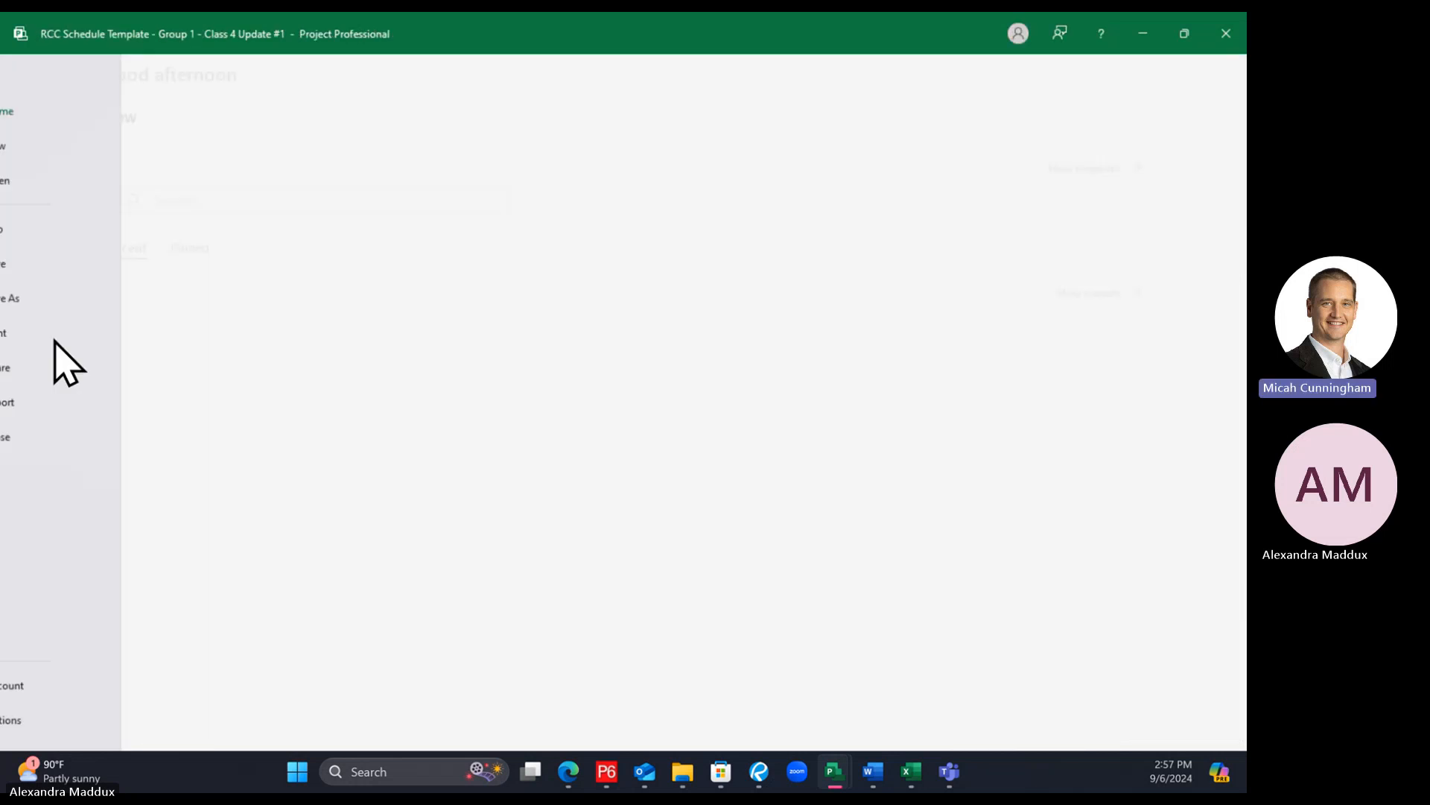
pyautogui.click(61, 721)
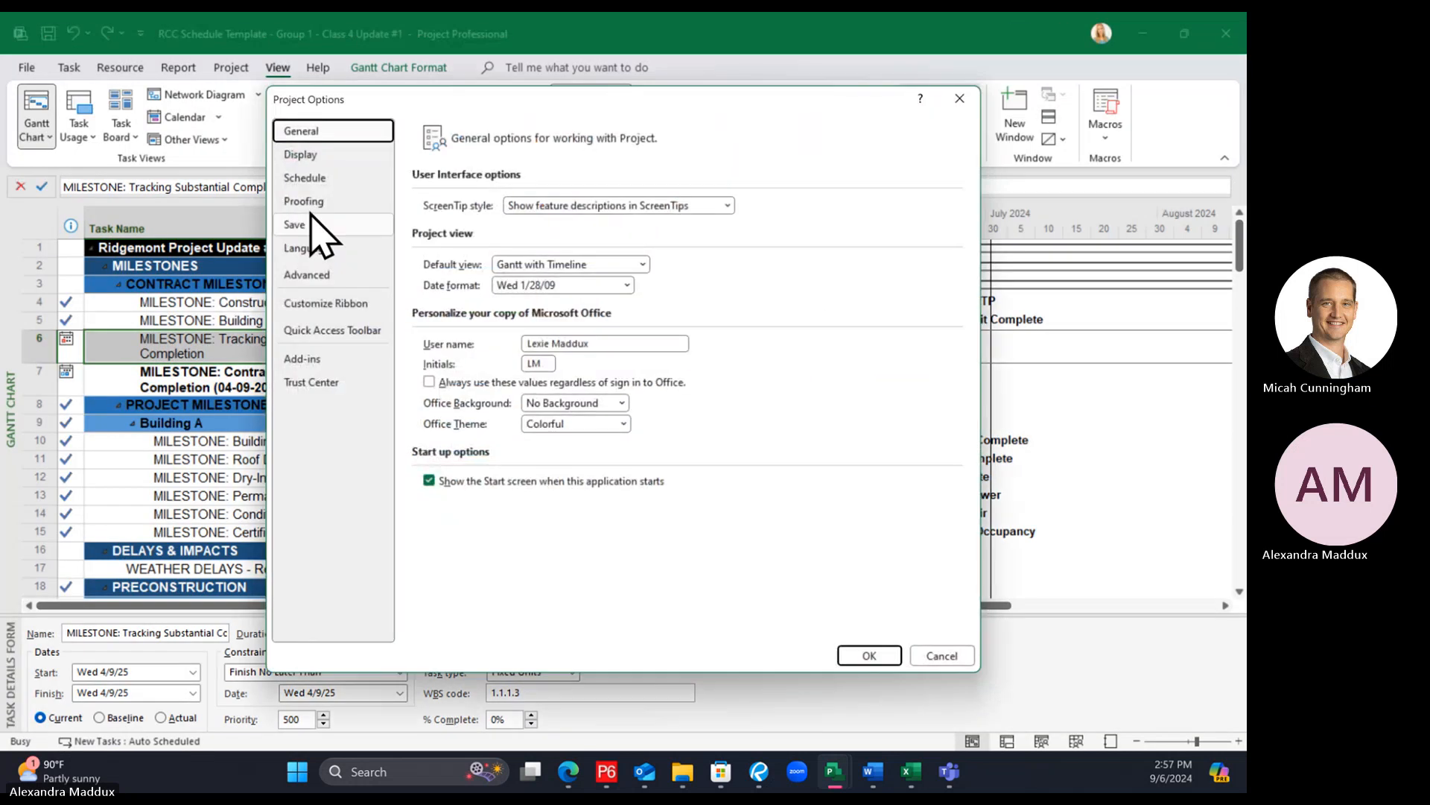
pyautogui.click(306, 178)
pyautogui.click(640, 593)
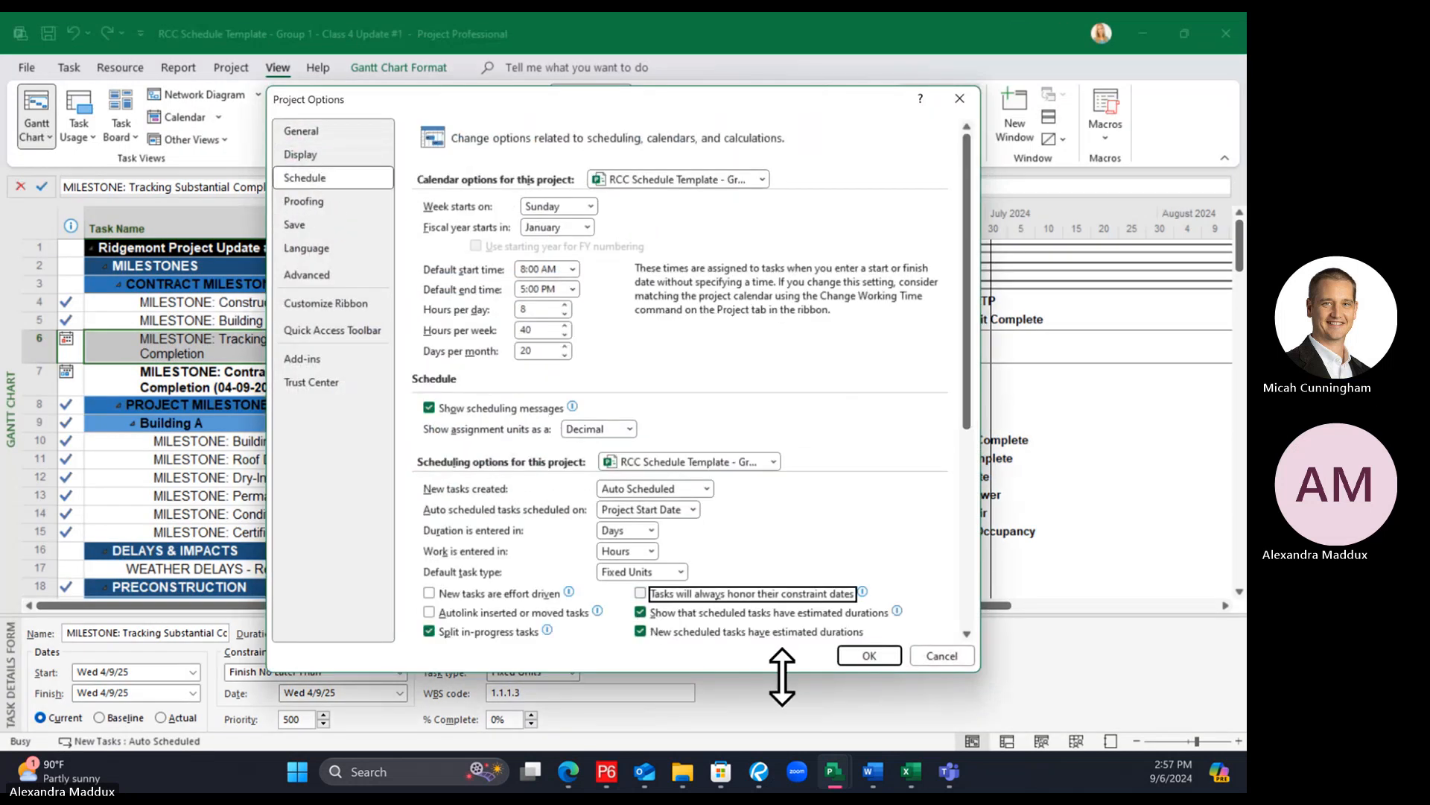
pyautogui.moveTo(793, 102); pyautogui.dragTo(826, 116)
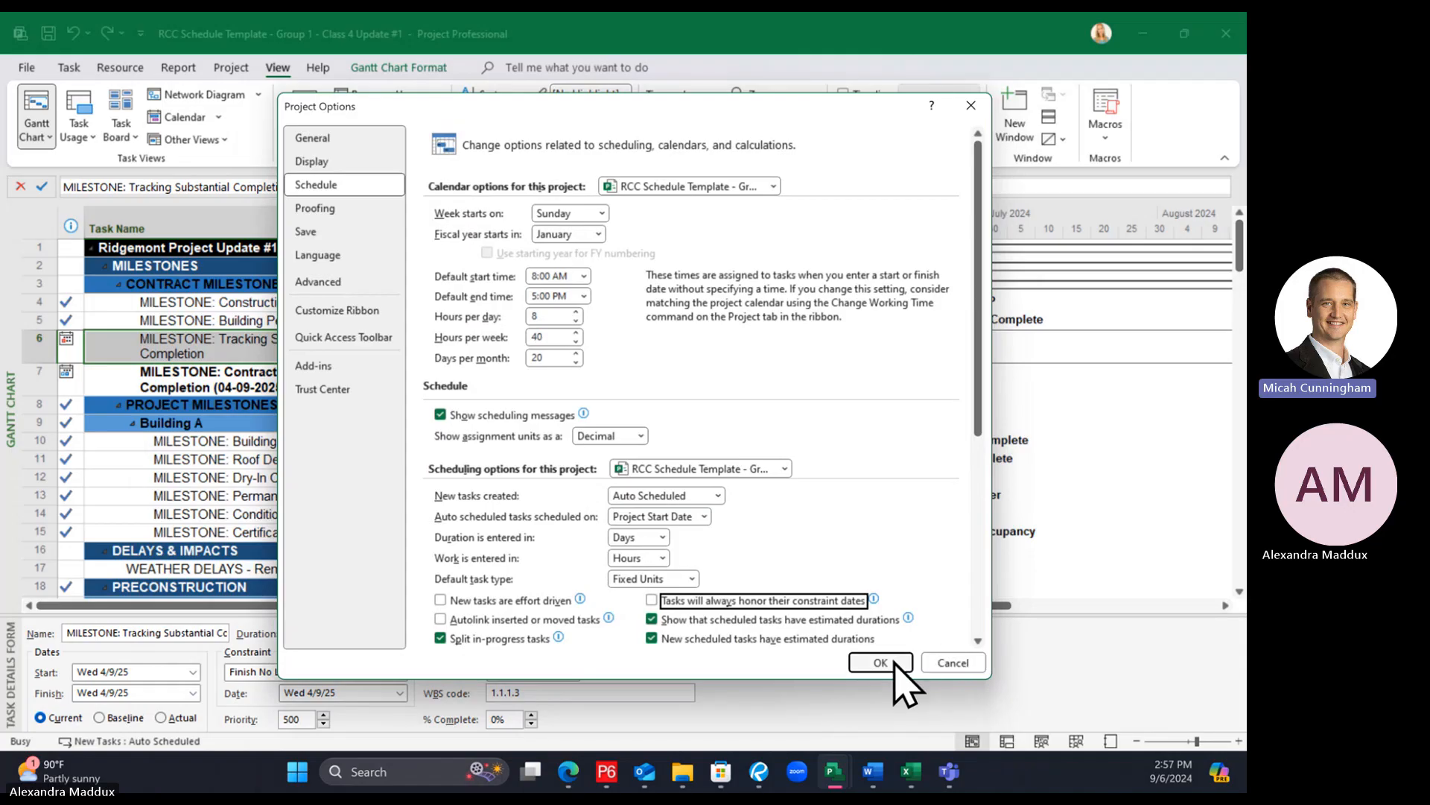
pyautogui.click(903, 670)
# Compare the dates of the Tracking and Contract Substantial Completion milestones
pyautogui.click(495, 355)
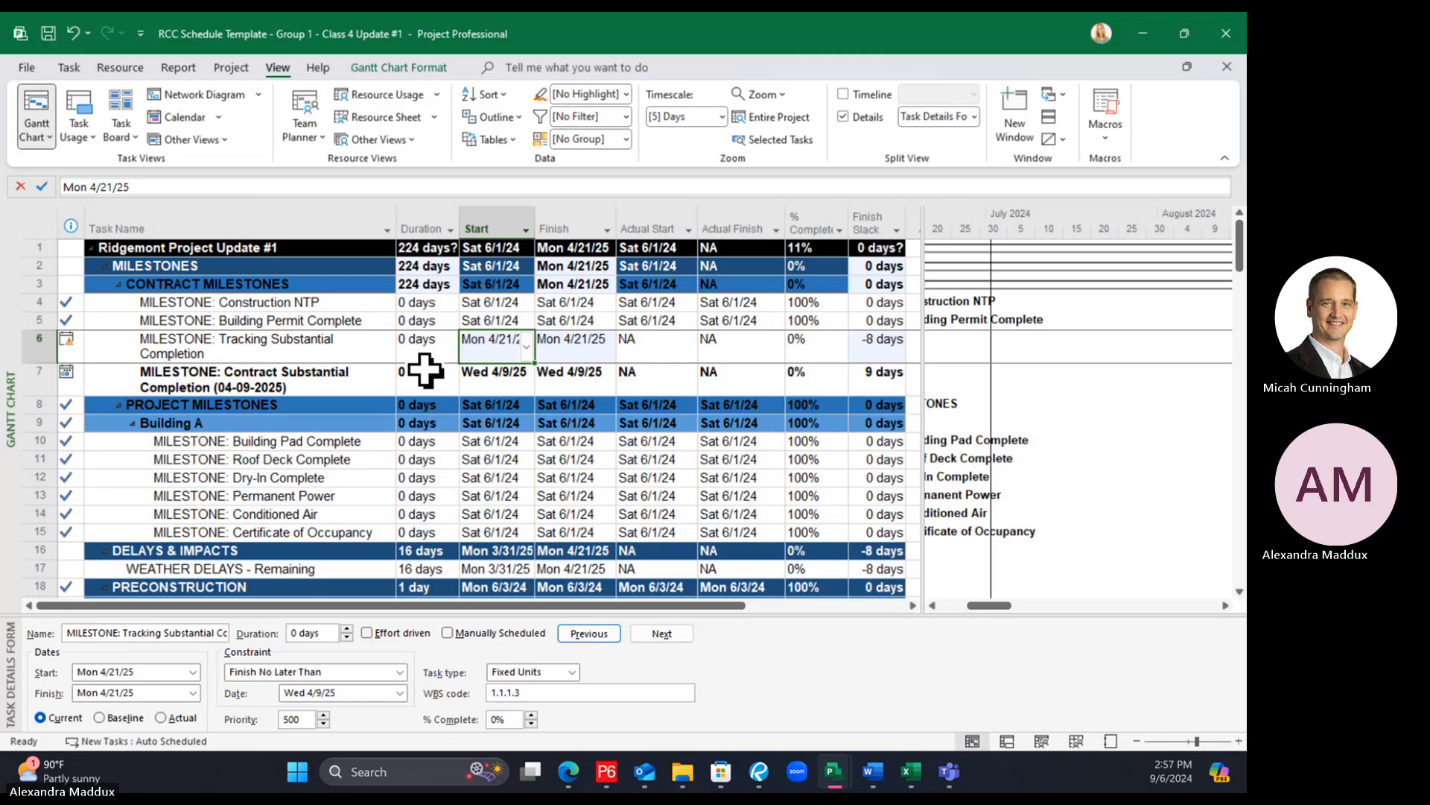
pyautogui.click(303, 348)
pyautogui.click(303, 381)
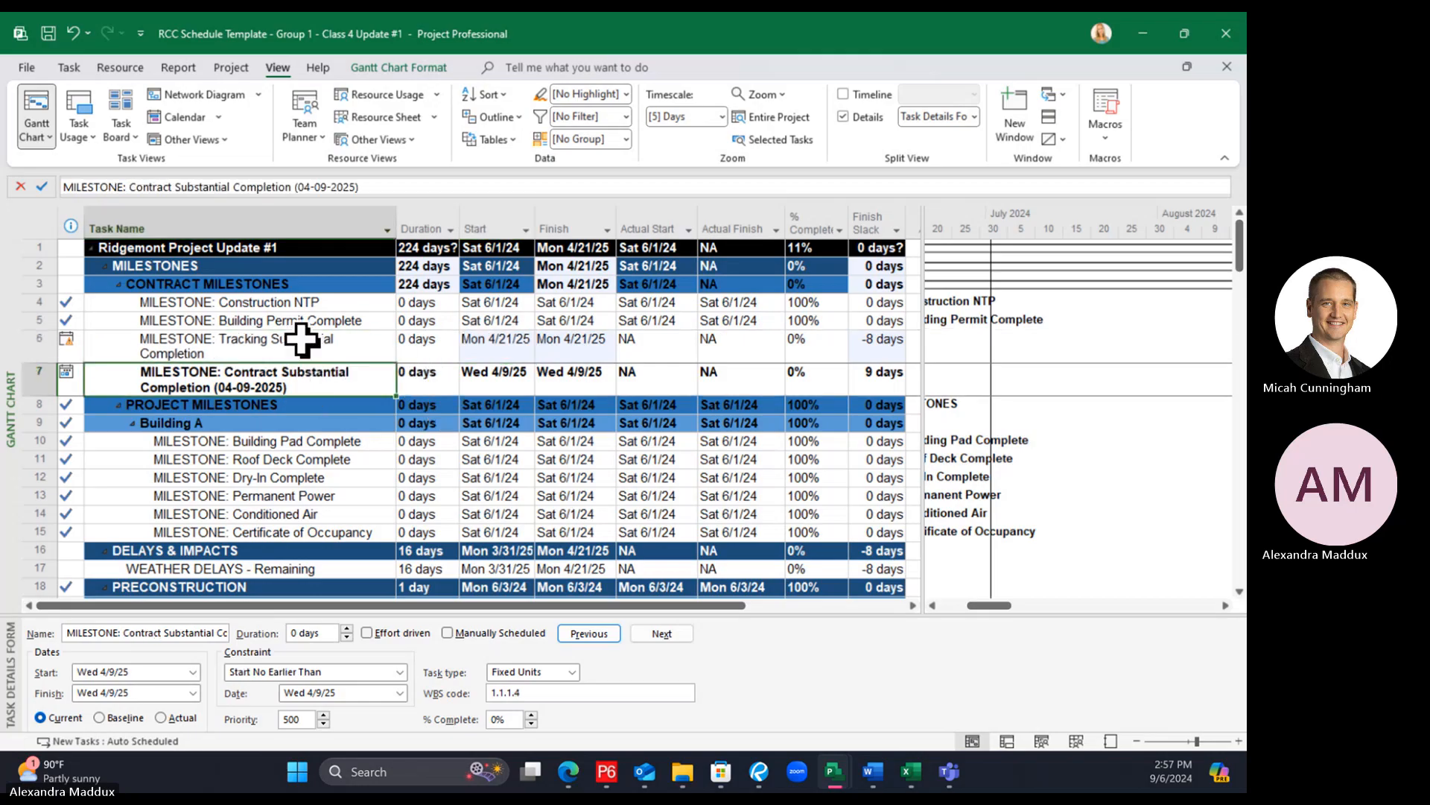
pyautogui.click(302, 342)
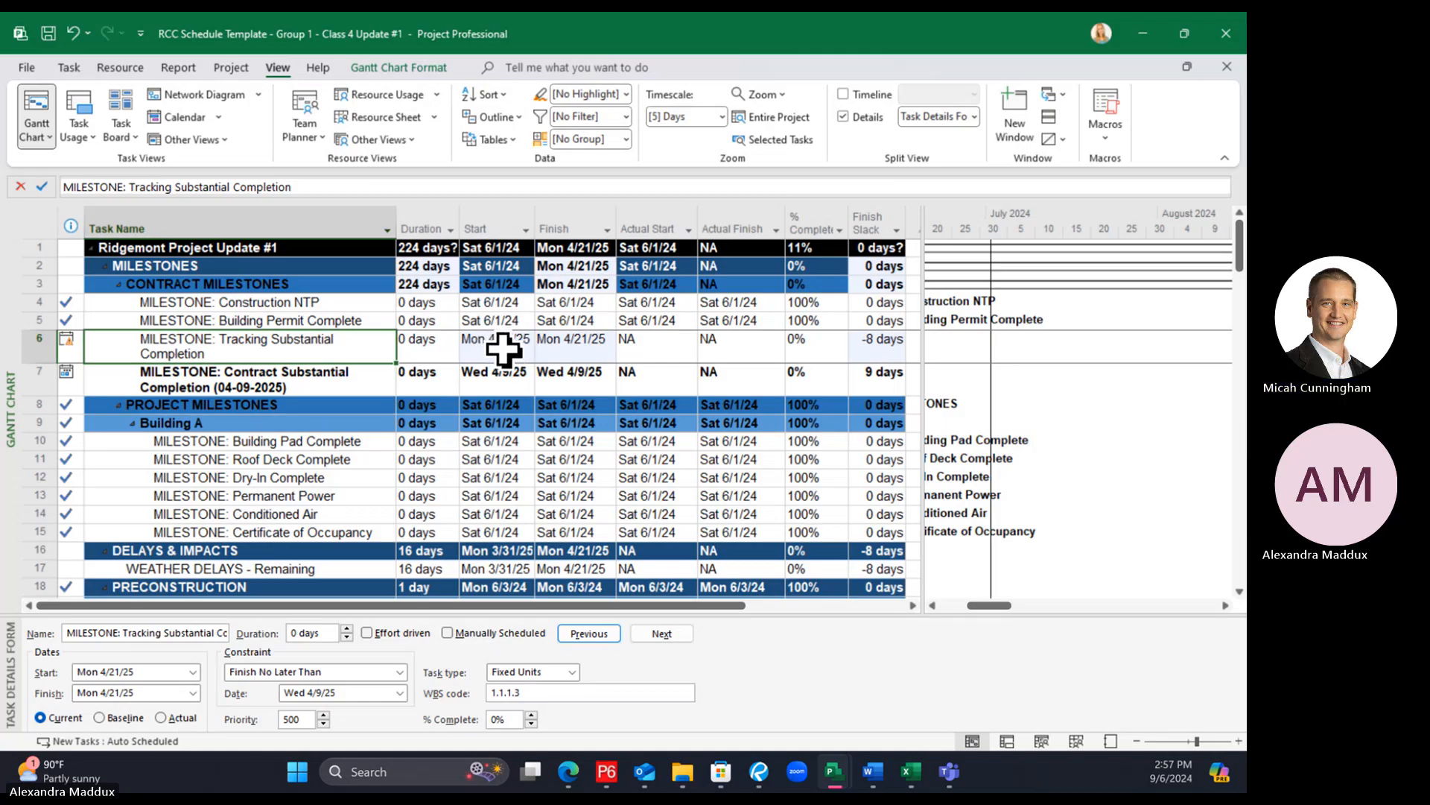
# Review the "Tasks will always honor their constraint dates" setting in the project's scheduling options and close the options
pyautogui.click(28, 68)
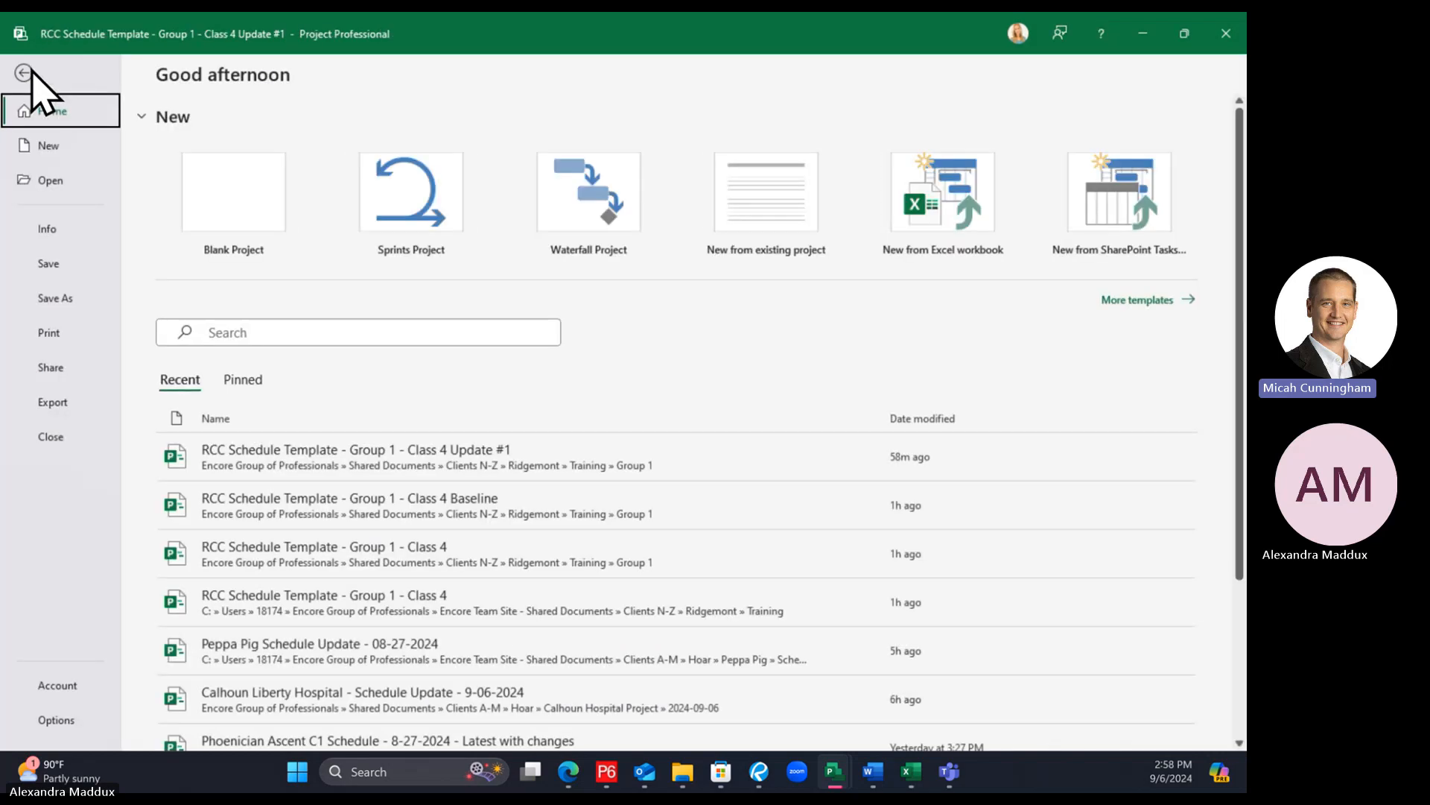
pyautogui.click(60, 719)
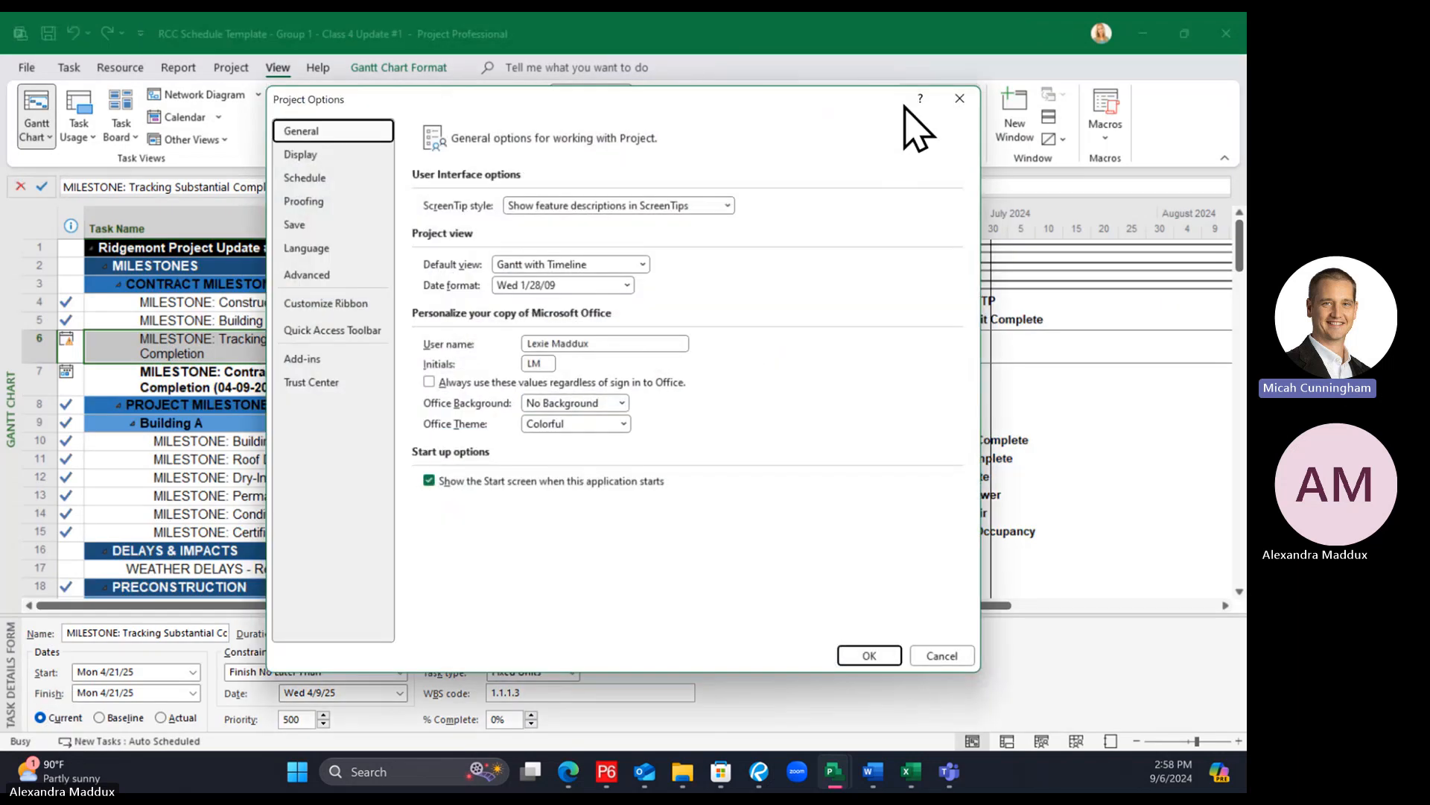
pyautogui.click(959, 99)
pyautogui.click(27, 68)
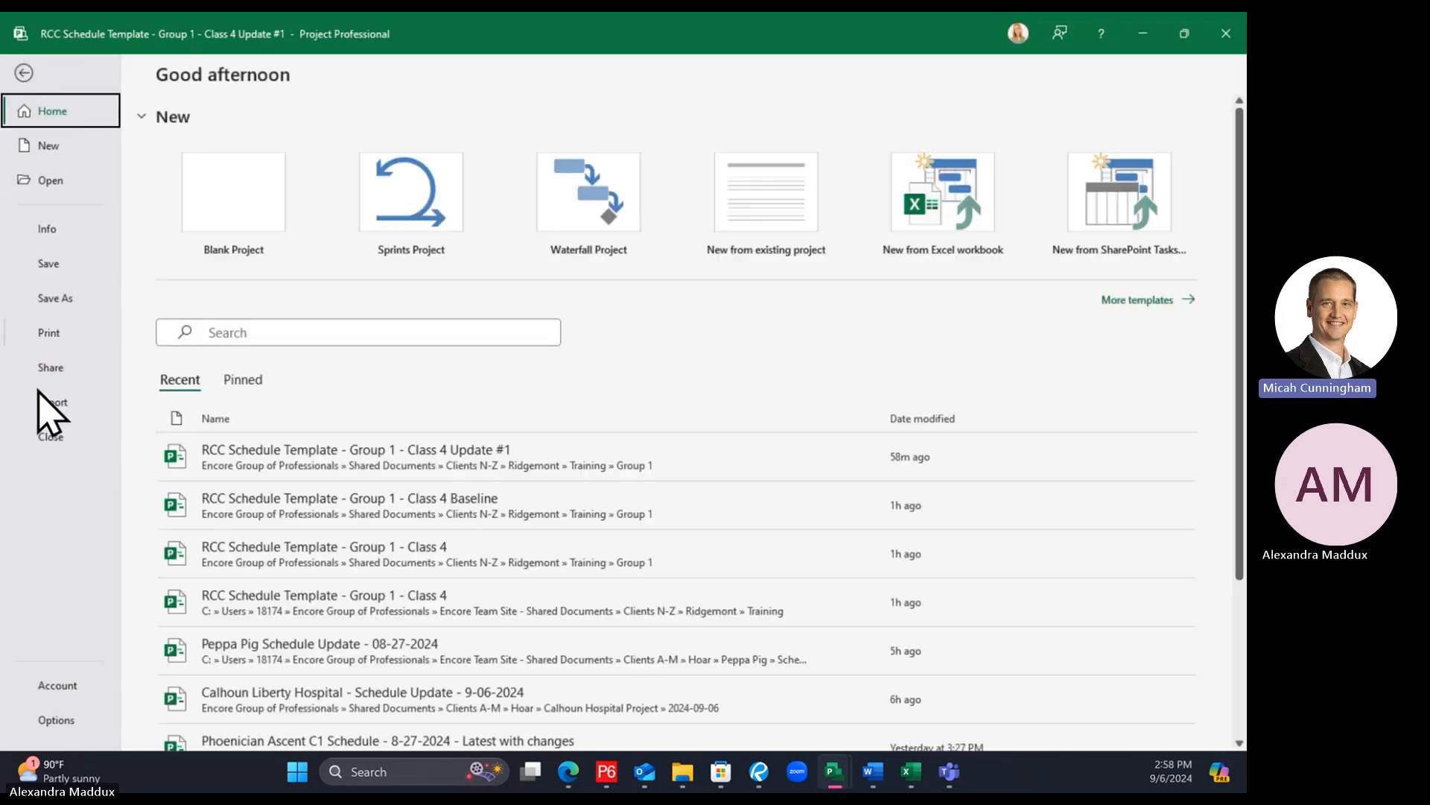
pyautogui.click(54, 719)
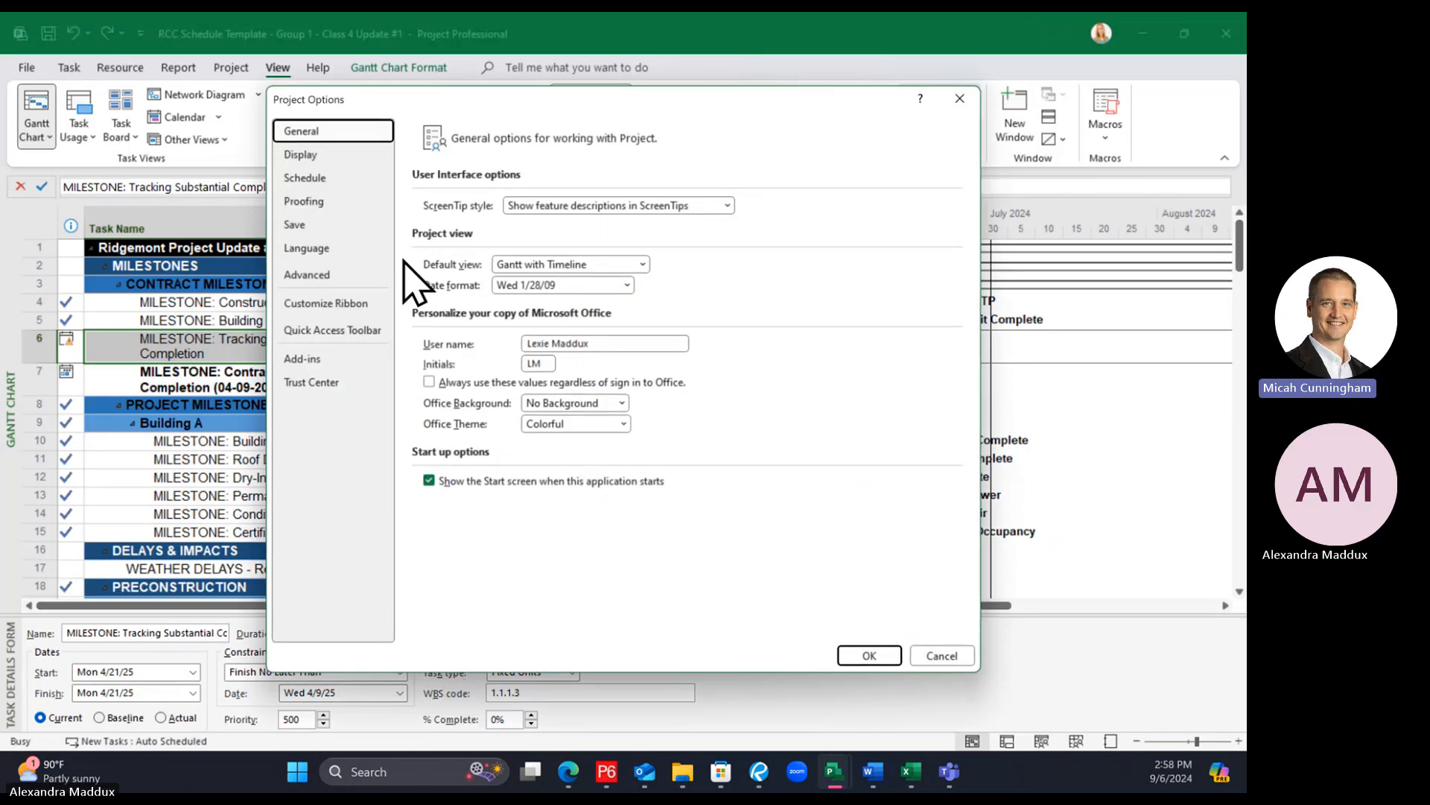
pyautogui.click(354, 177)
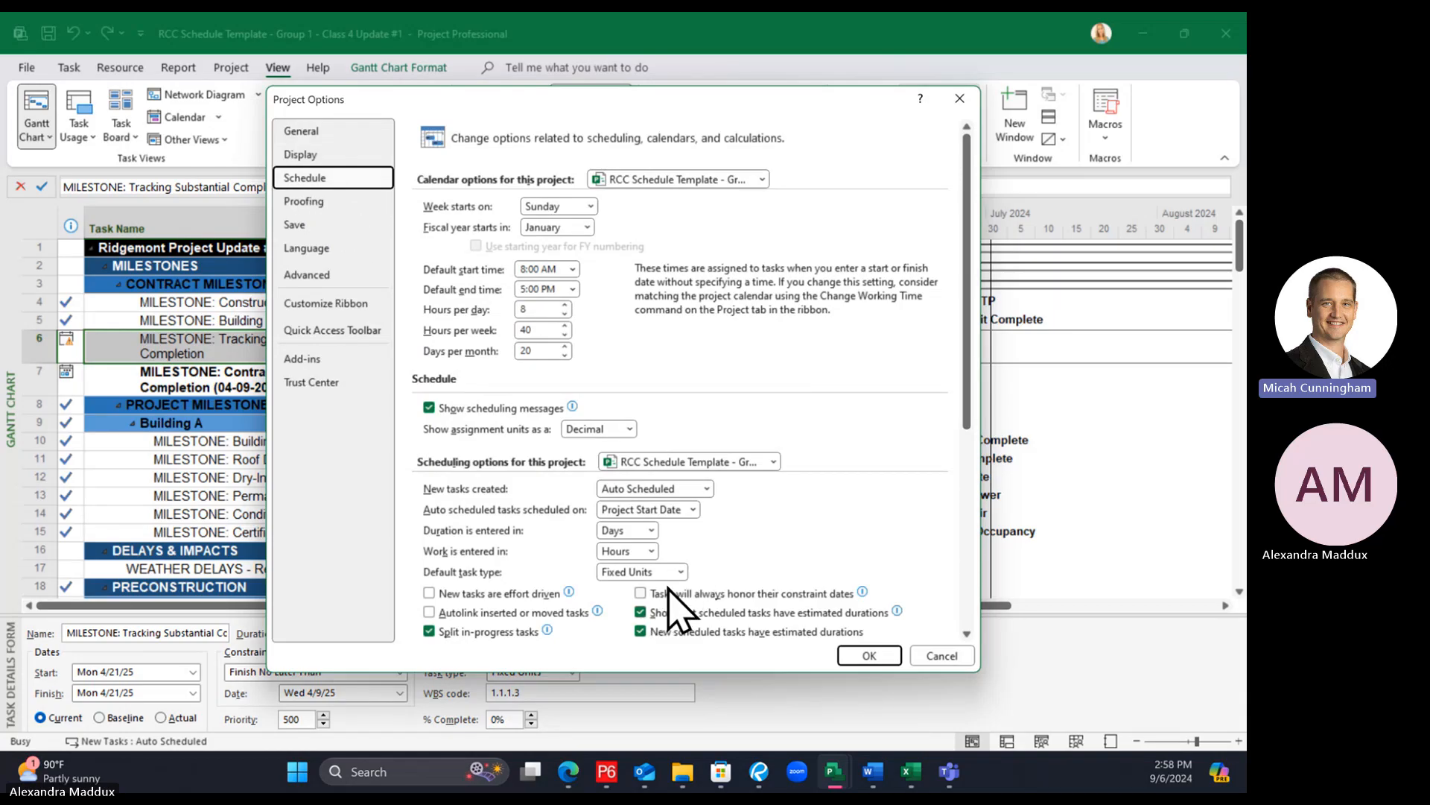
pyautogui.scroll(-3, 656, 593)
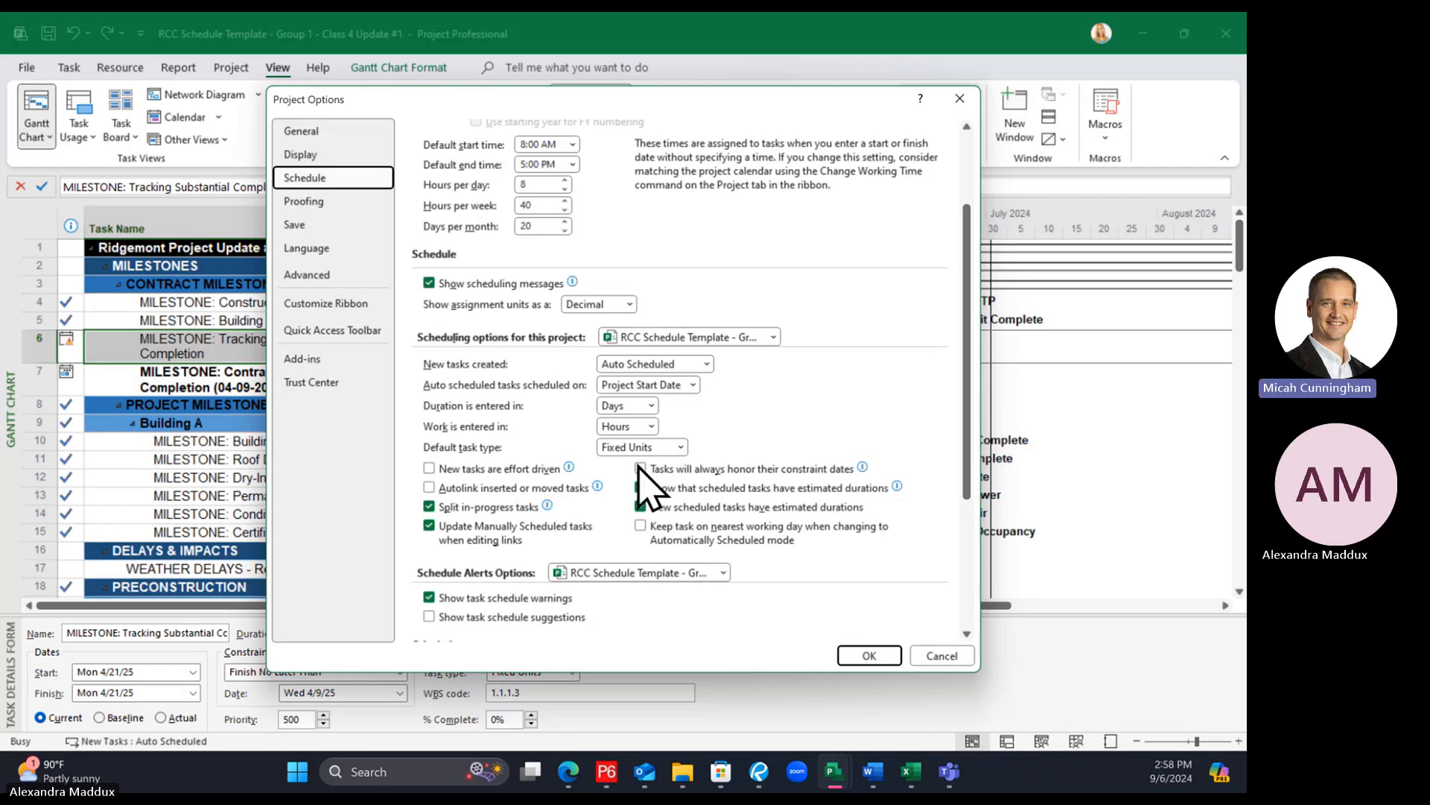
pyautogui.moveTo(657, 468)
pyautogui.click(870, 655)
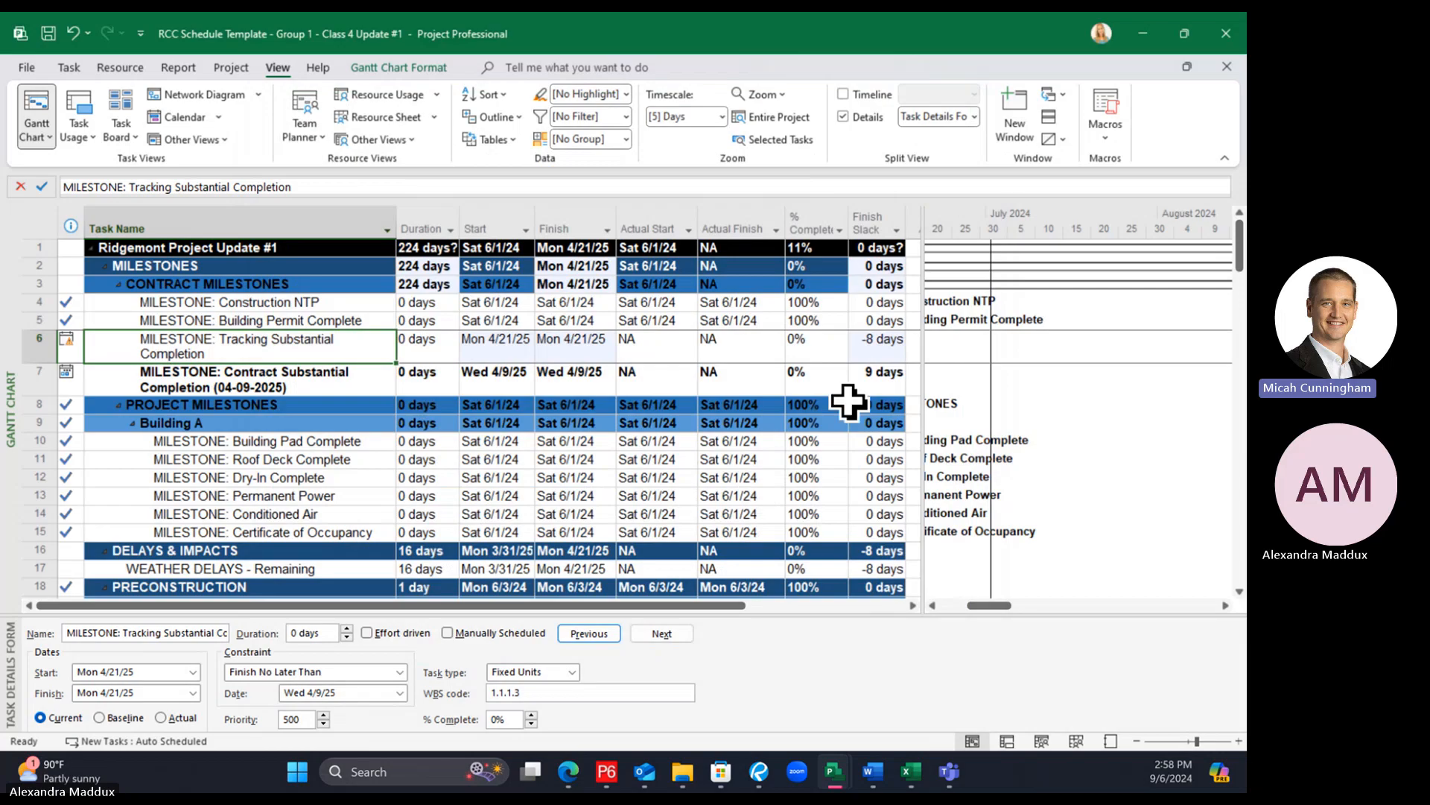
# Check the finish slack of the Tracking Substantial Completion milestone and of Layout and Grade Pad
pyautogui.click(869, 350)
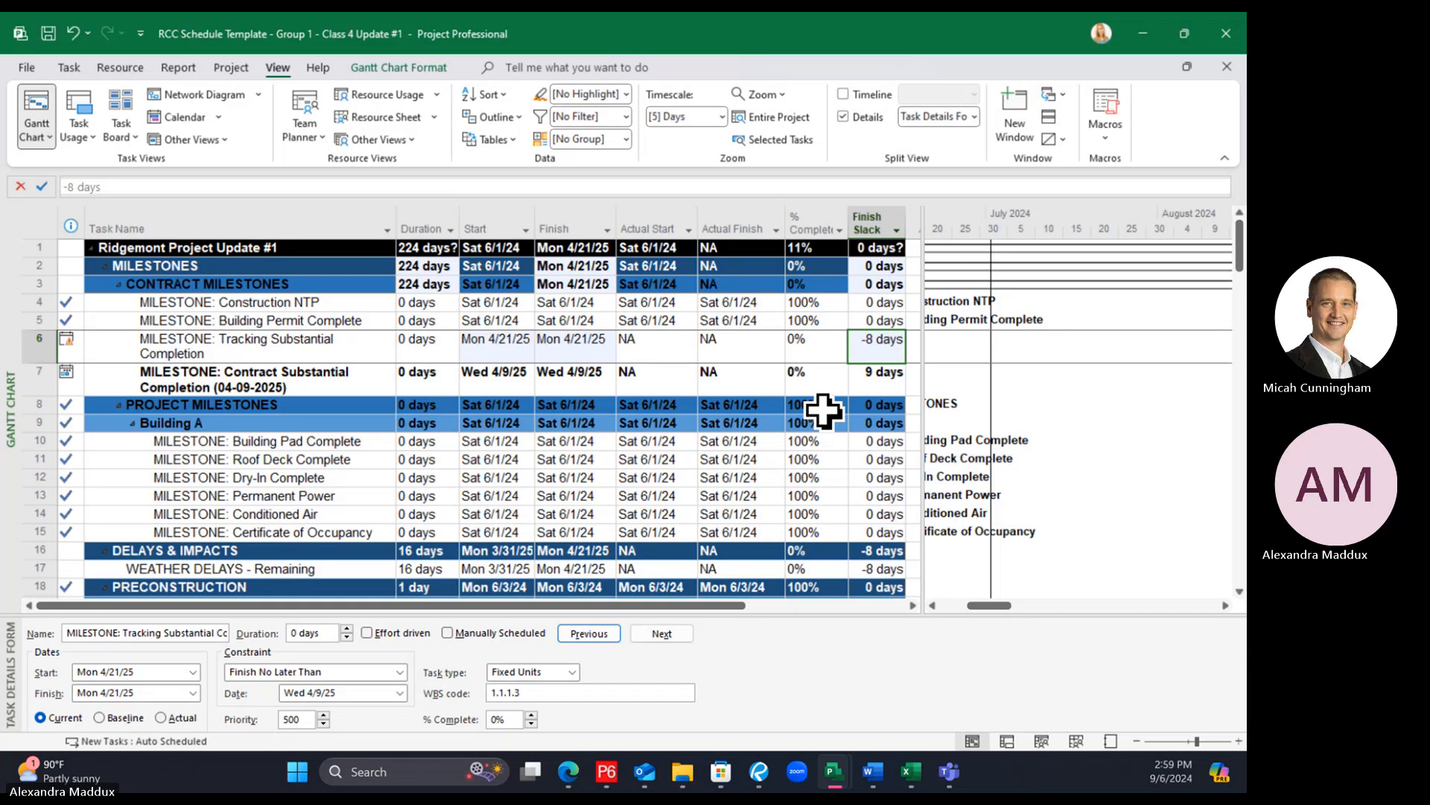
pyautogui.click(816, 350)
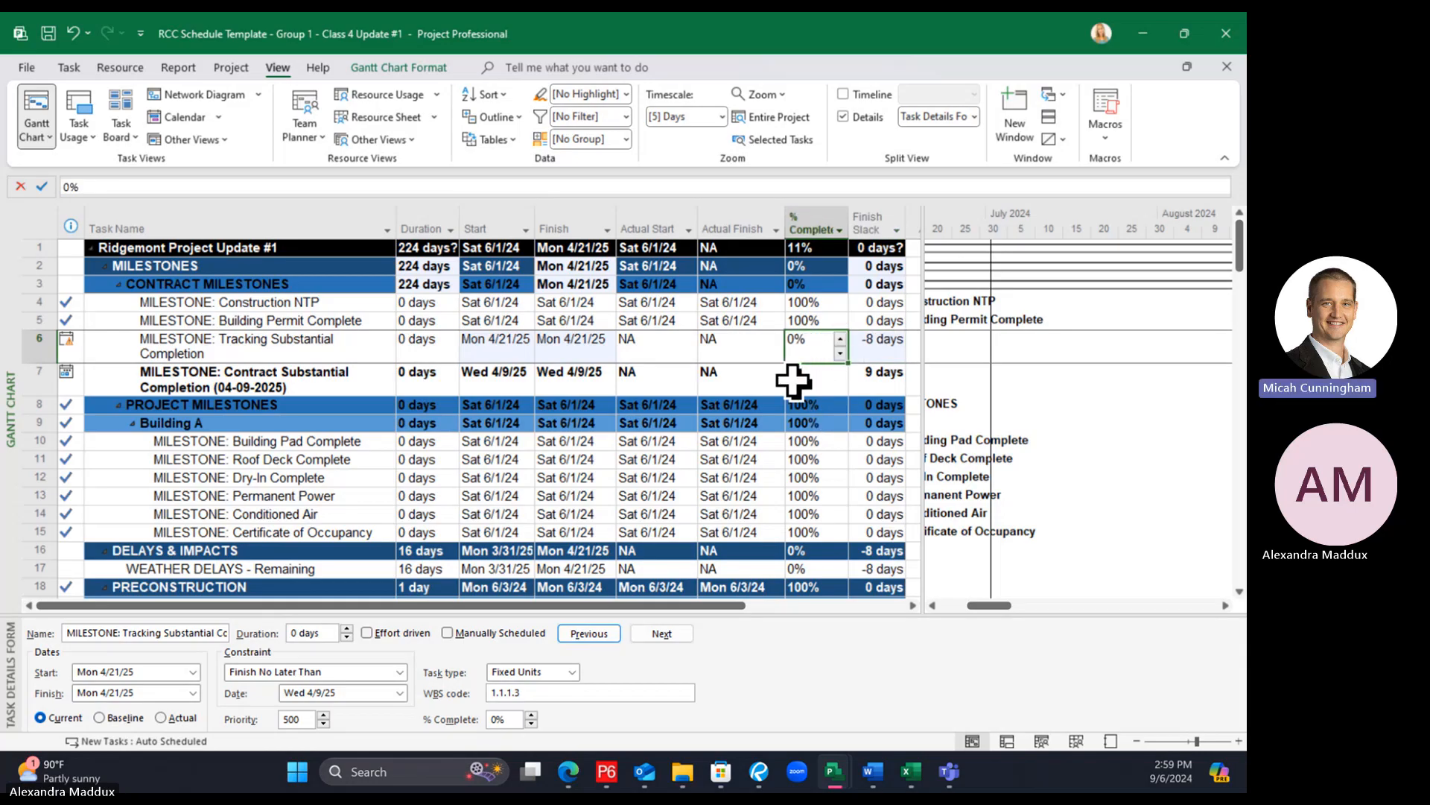
pyautogui.click(881, 350)
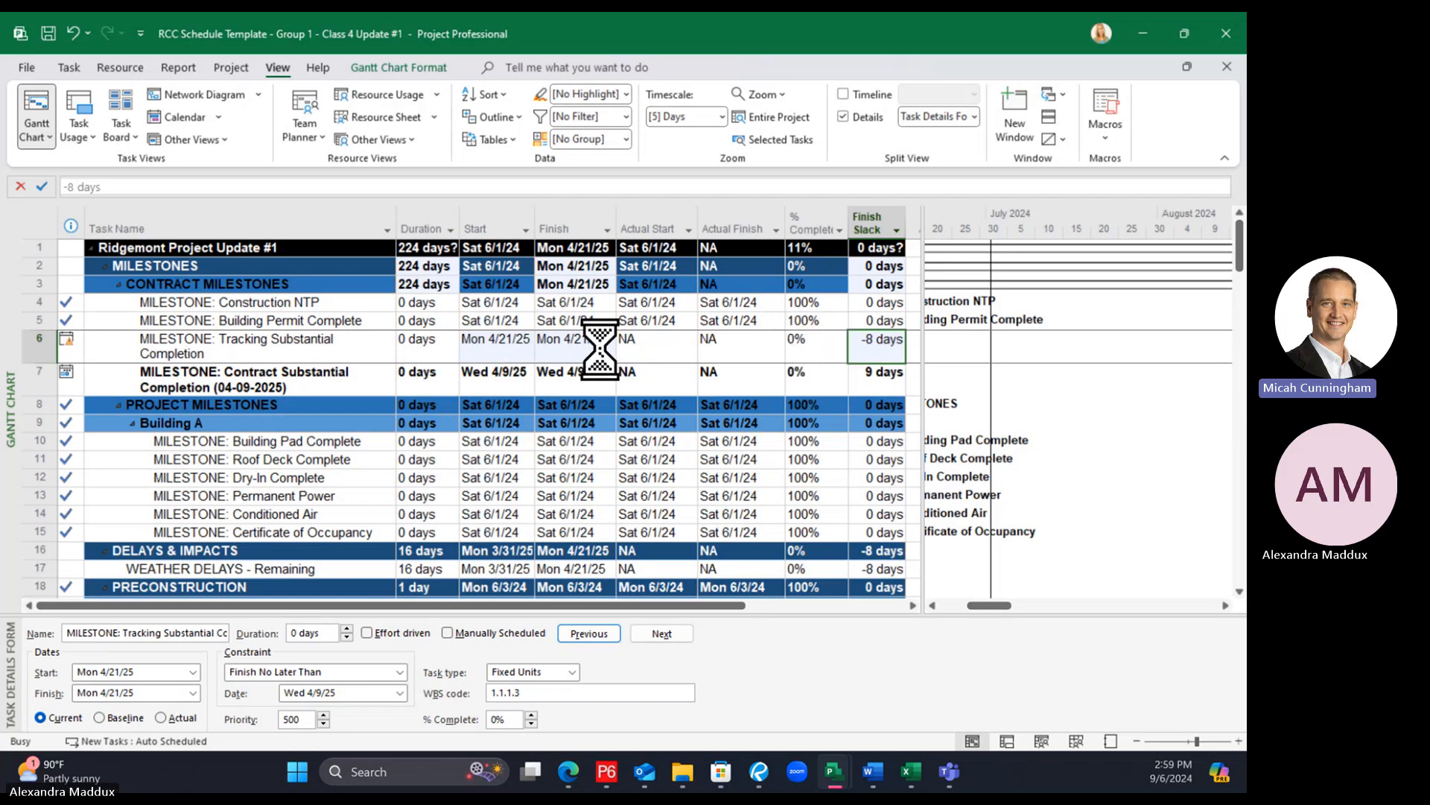
pyautogui.scroll(-5, 700, 358)
pyautogui.scroll(-19, 700, 368)
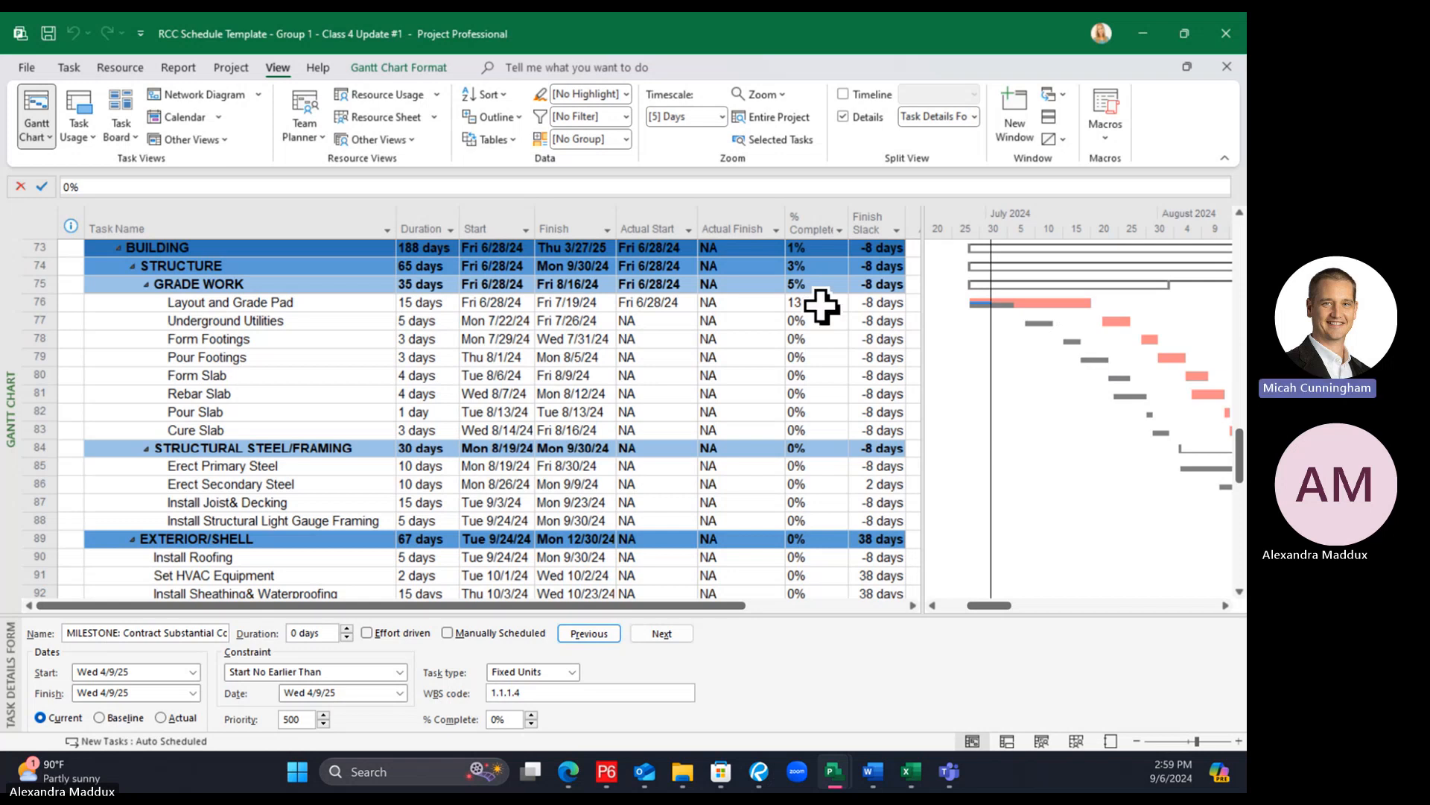
pyautogui.click(865, 302)
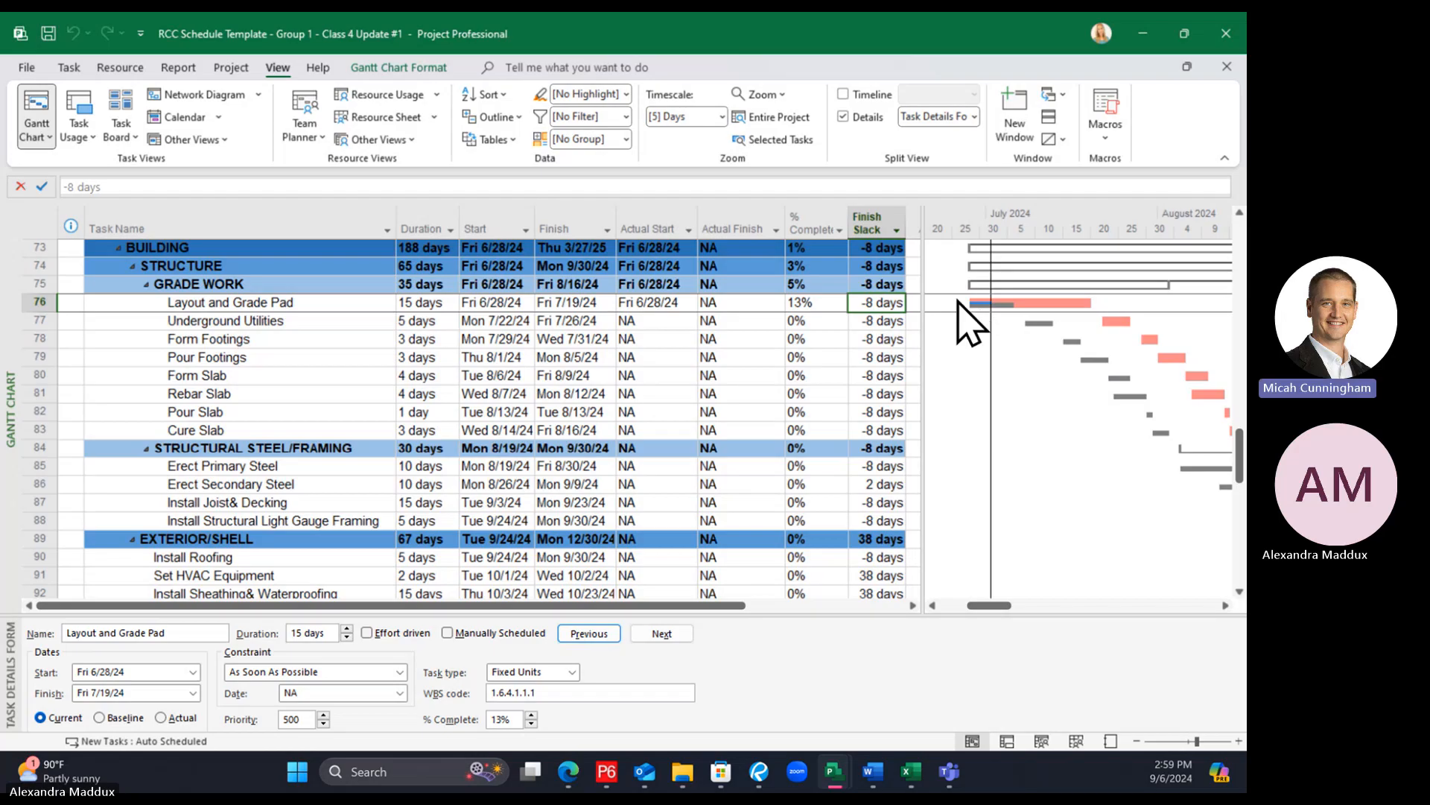
# Set the duration of Layout and Grade Pad to 5 days
pyautogui.click(298, 304)
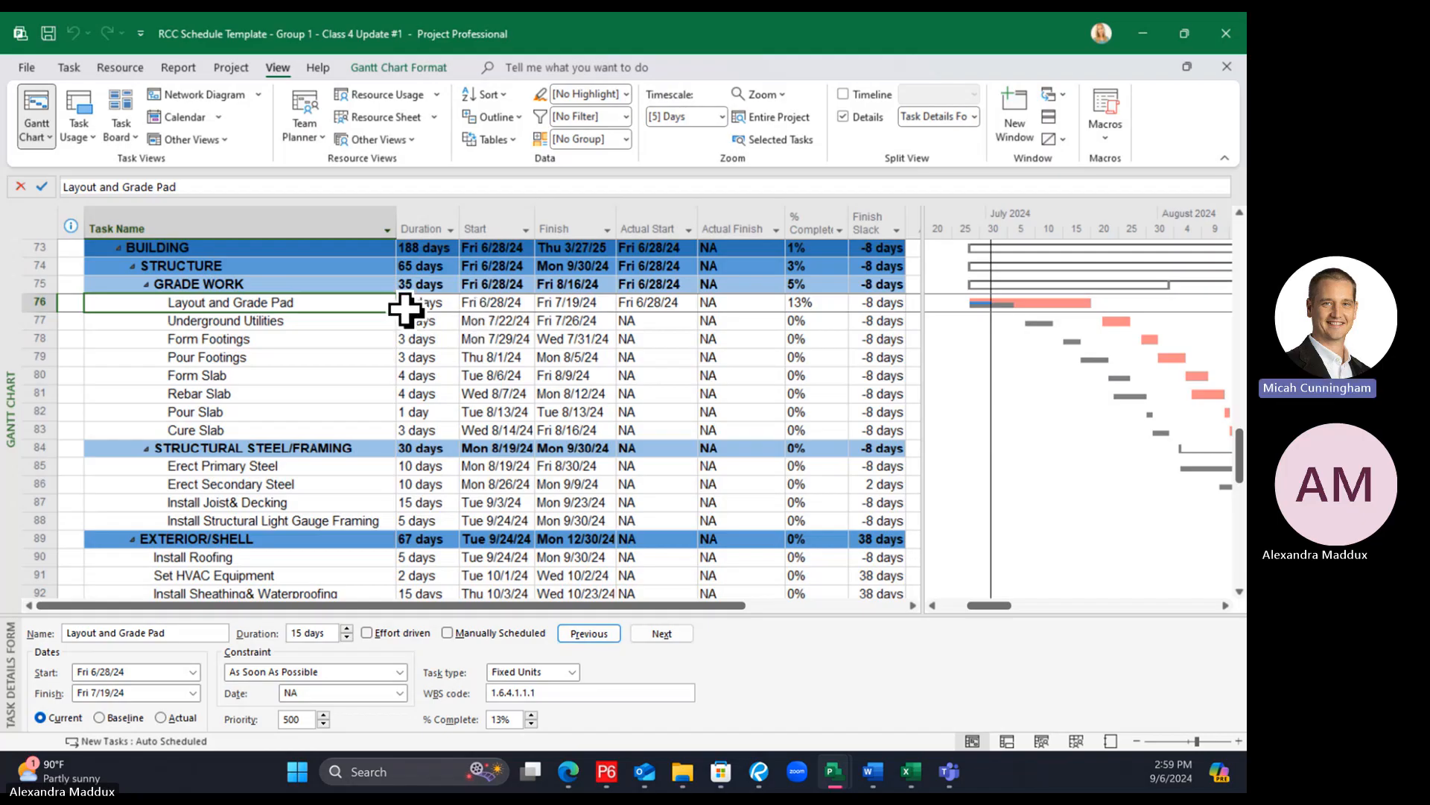
pyautogui.click(123, 320)
pyautogui.click(452, 304)
pyautogui.write('5')
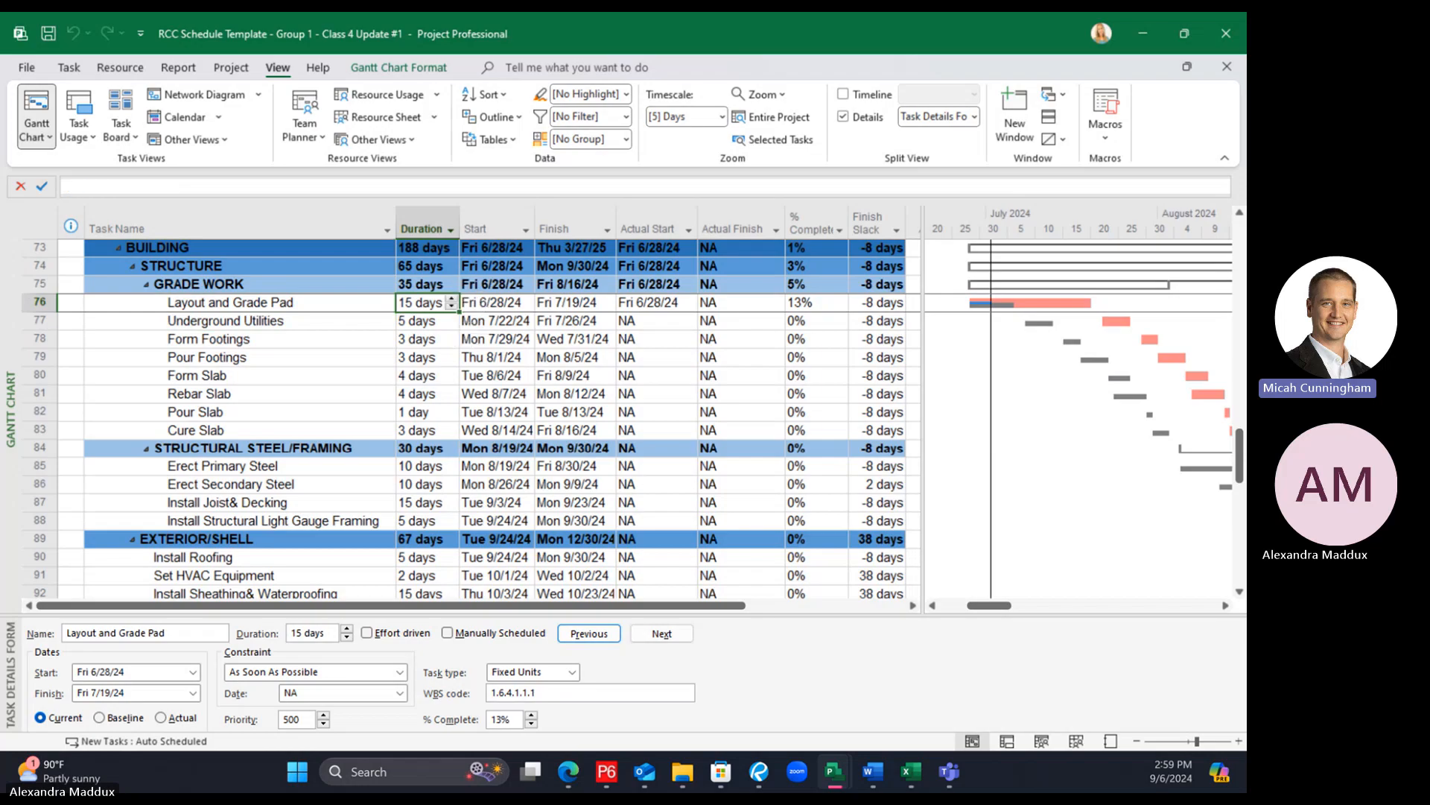
pyautogui.press('Return')
# Insert a task named "*Additional Duration - Layout and Grade Pad" above Underground Utilities
pyautogui.click(30, 320)
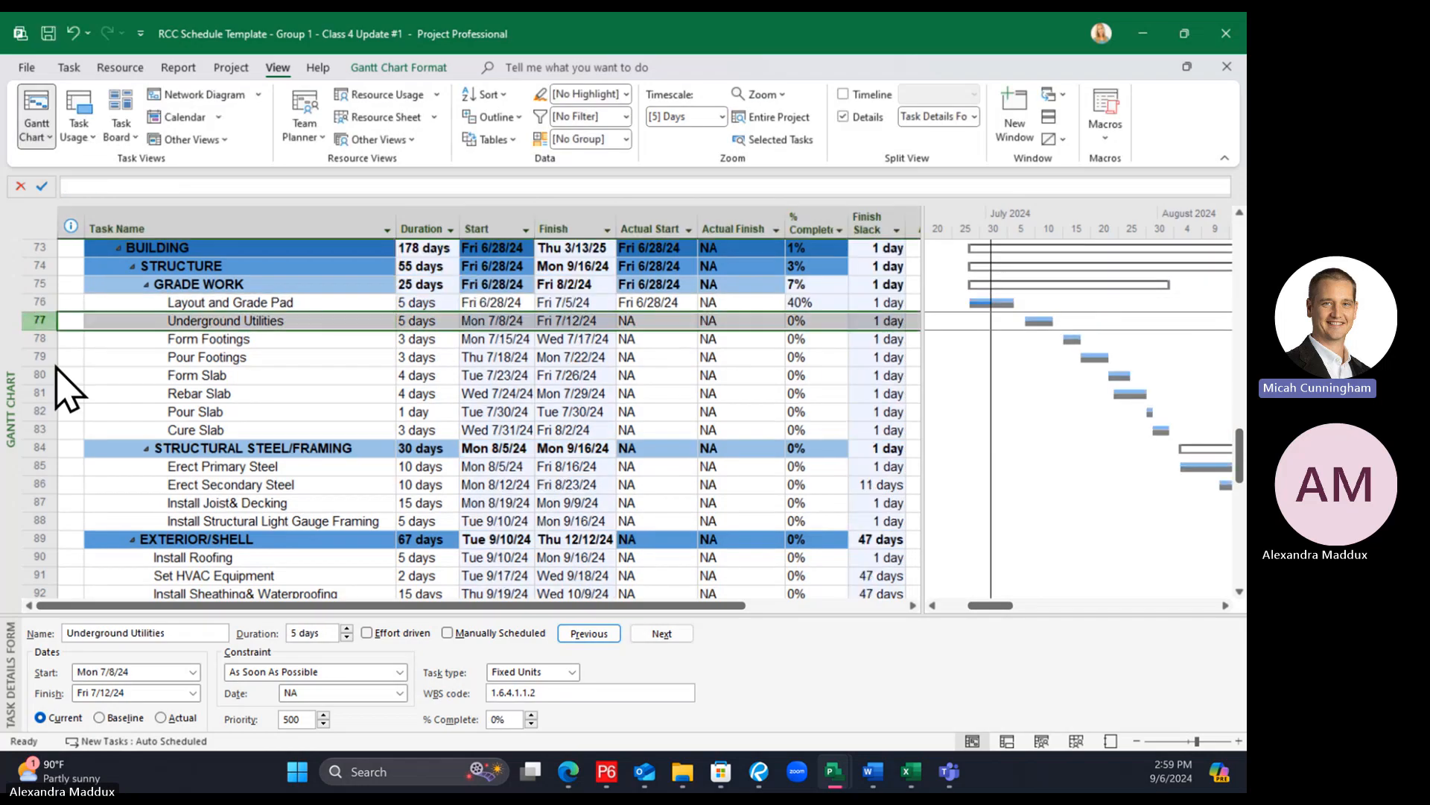
pyautogui.rightClick(30, 322)
pyautogui.click(93, 464)
pyautogui.write('*')
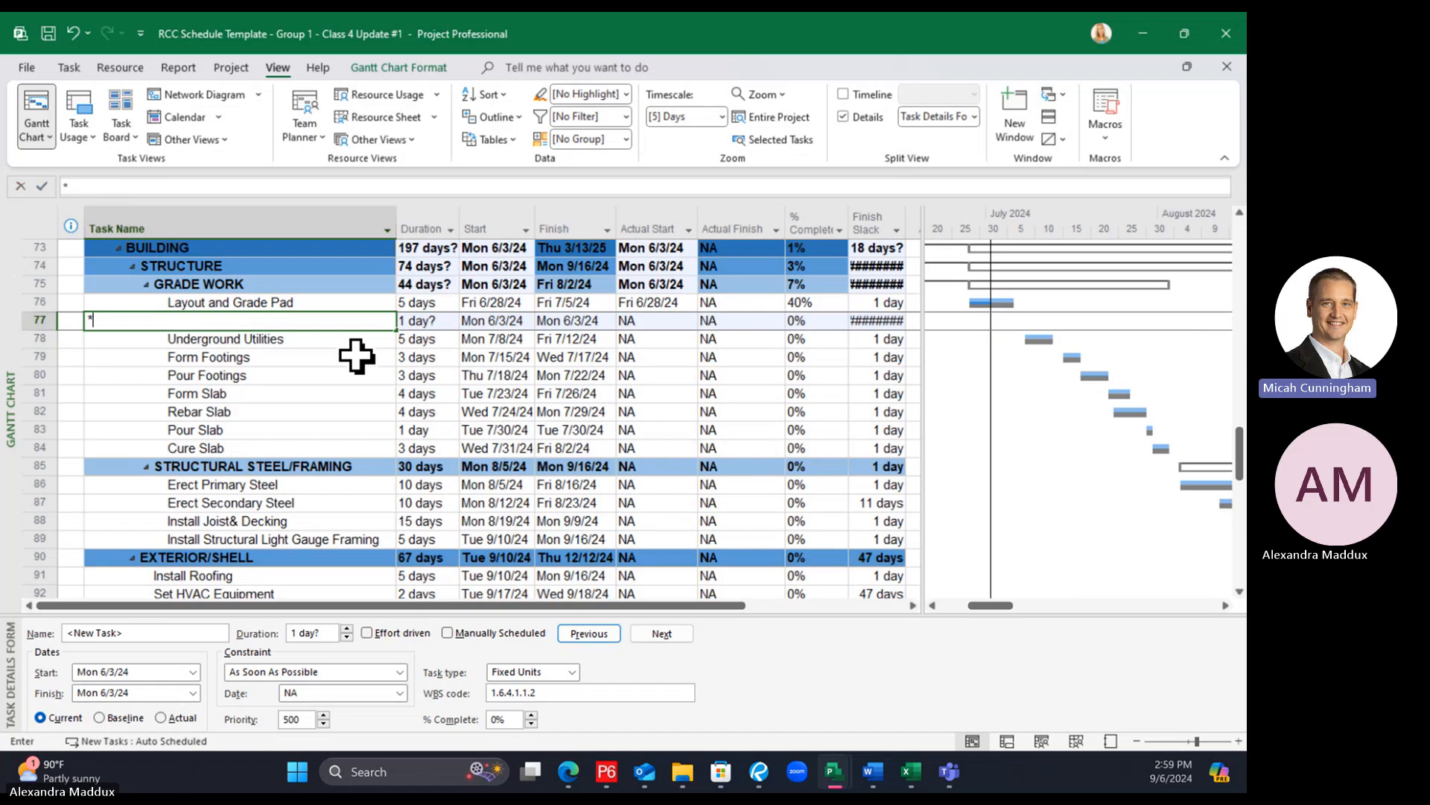
pyautogui.write('Additional Dur')
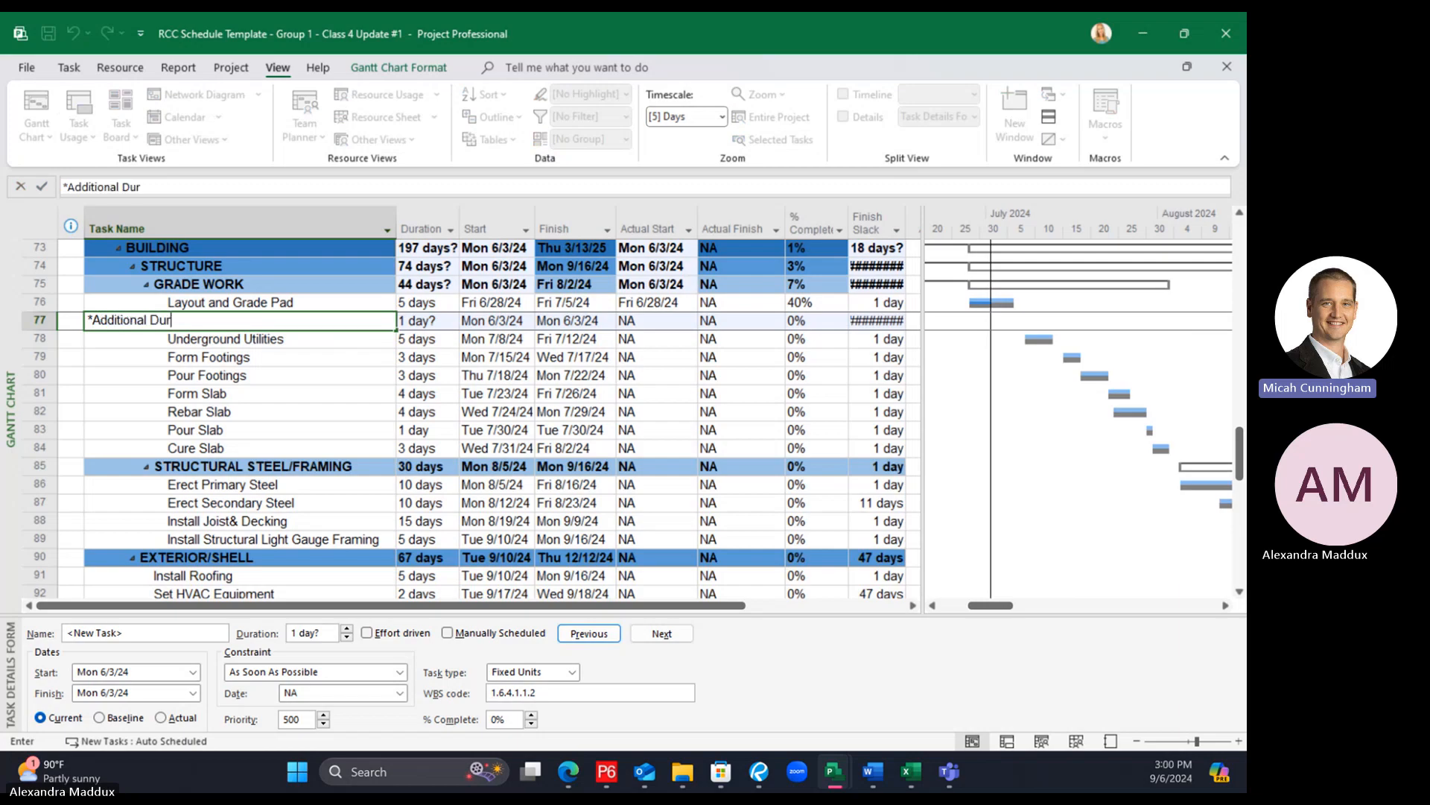
pyautogui.write('ation - Layout and Grade Pad')
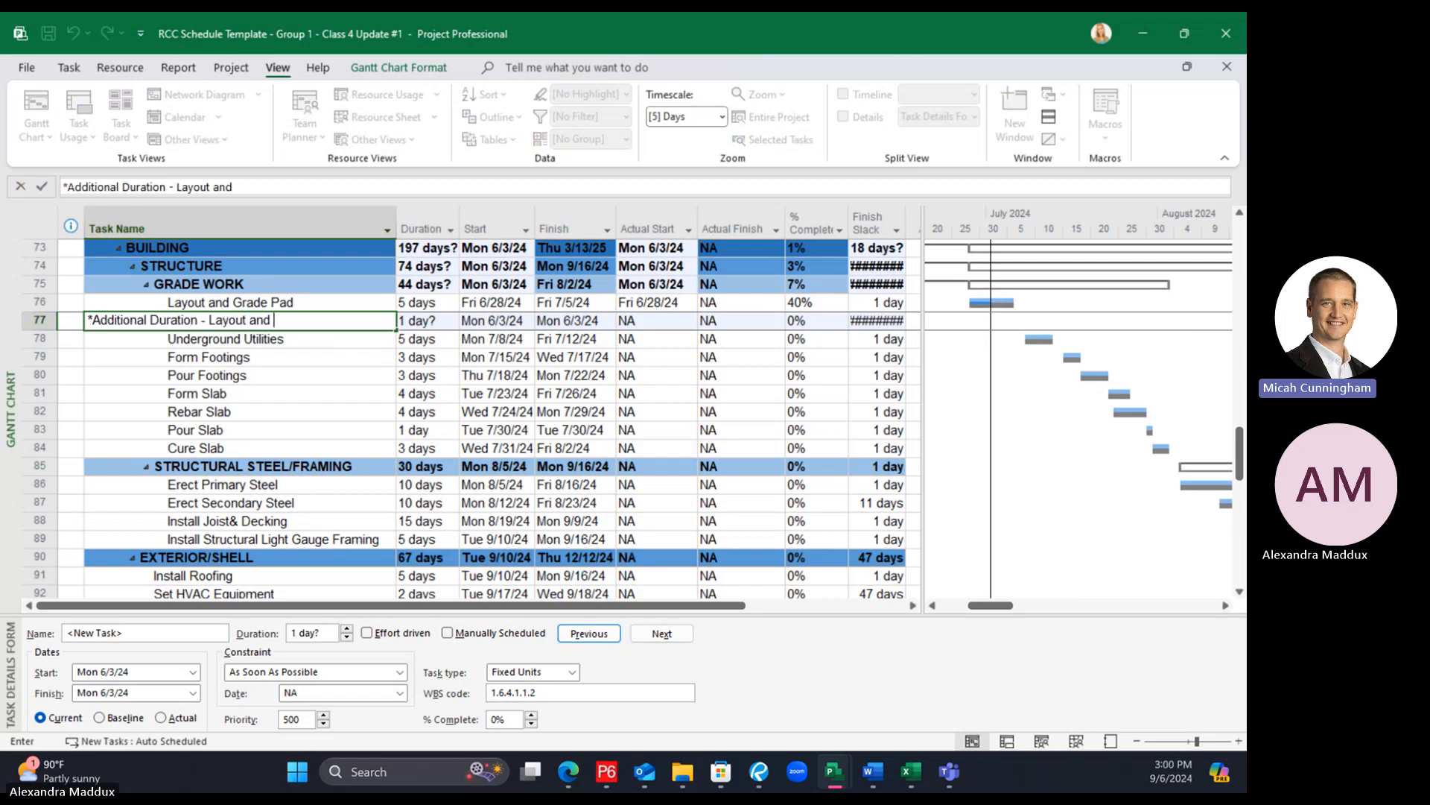
pyautogui.press('Return')
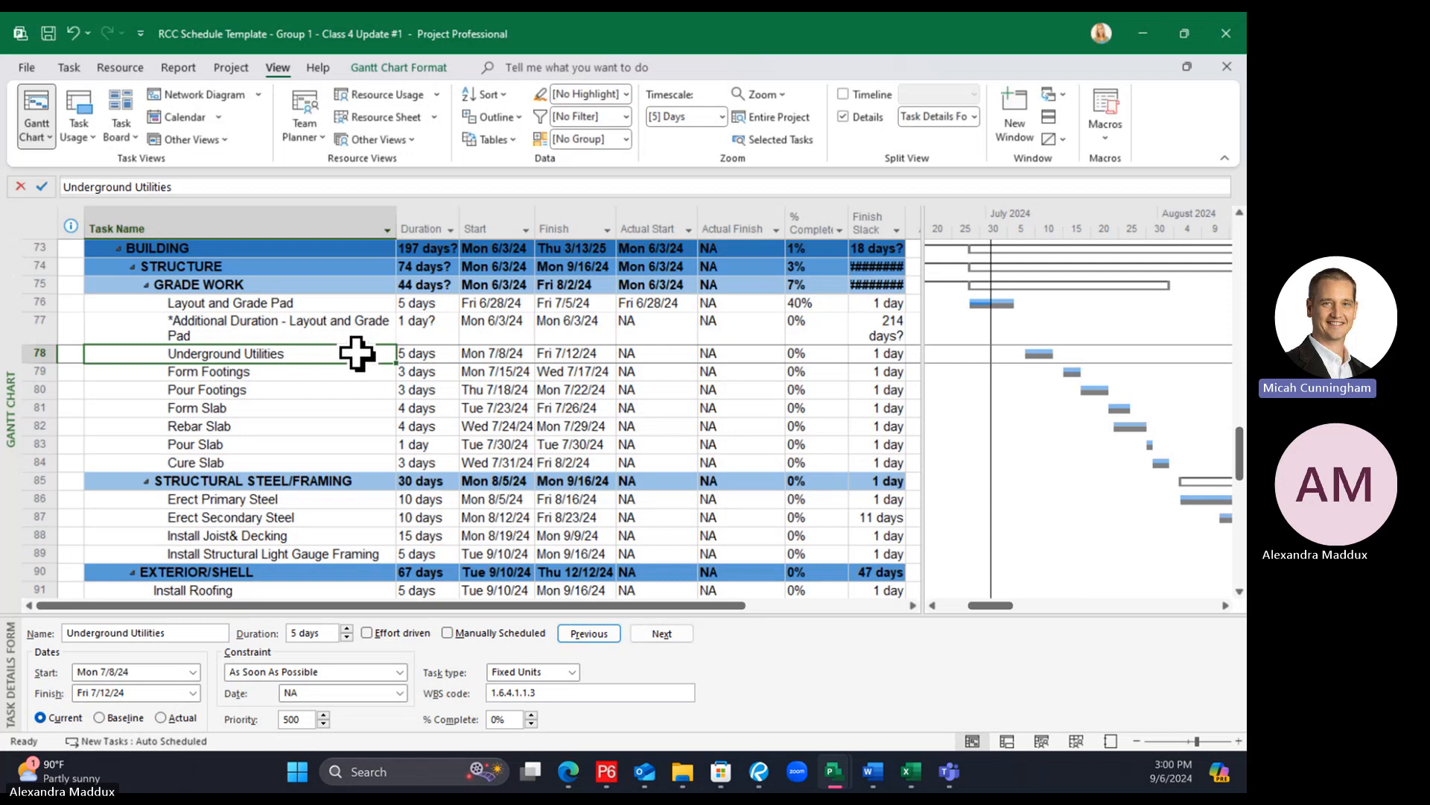
# Set the duration of the "*Additional Duration - Layout and Grade Pad" task to 10 days
pyautogui.click(441, 327)
pyautogui.write('10')
pyautogui.press('Return')
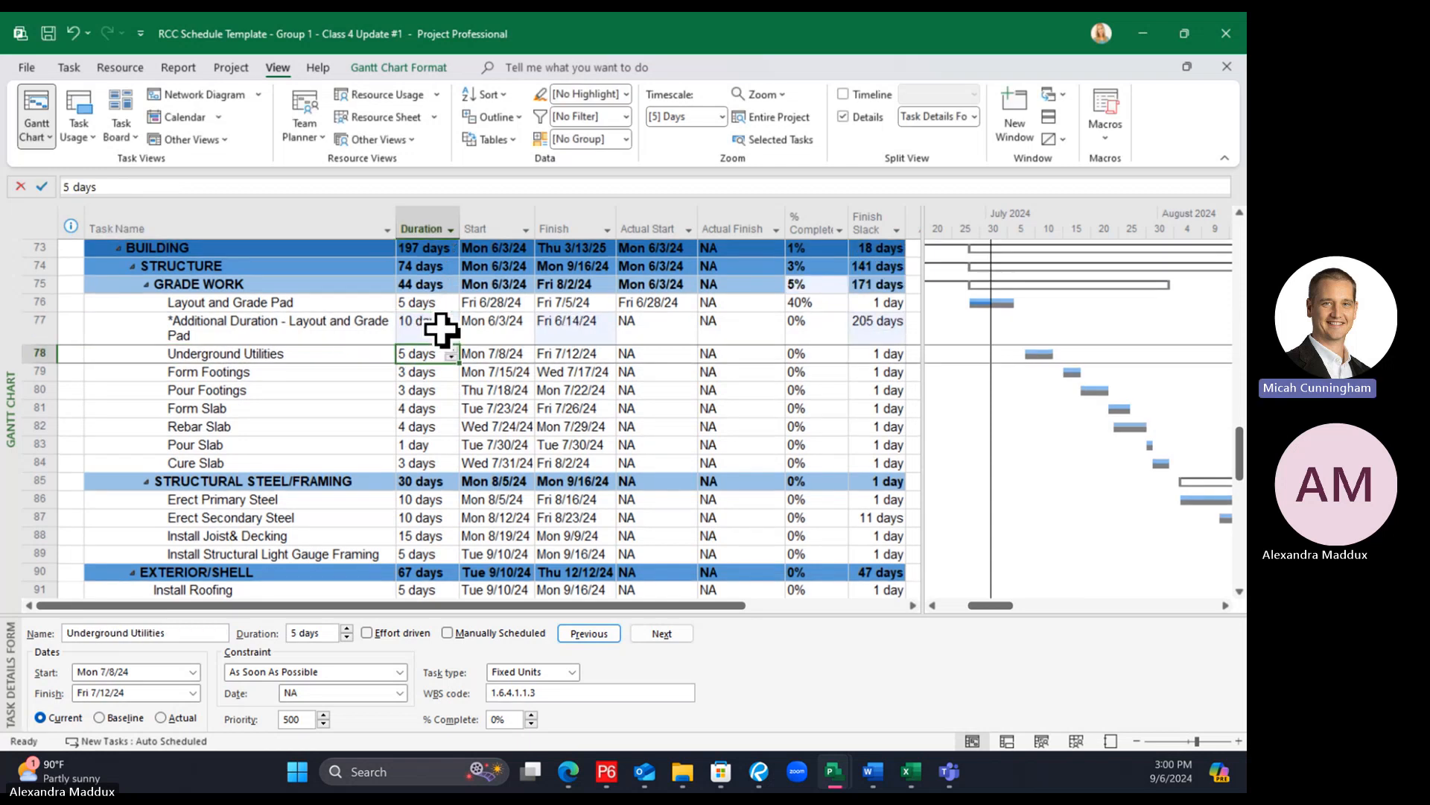
# Link Layout and Grade Pad, the added-duration task and Underground Utilities in sequence
pyautogui.click(183, 305)
pyautogui.moveTo(203, 356); pyautogui.dragTo(207, 366)
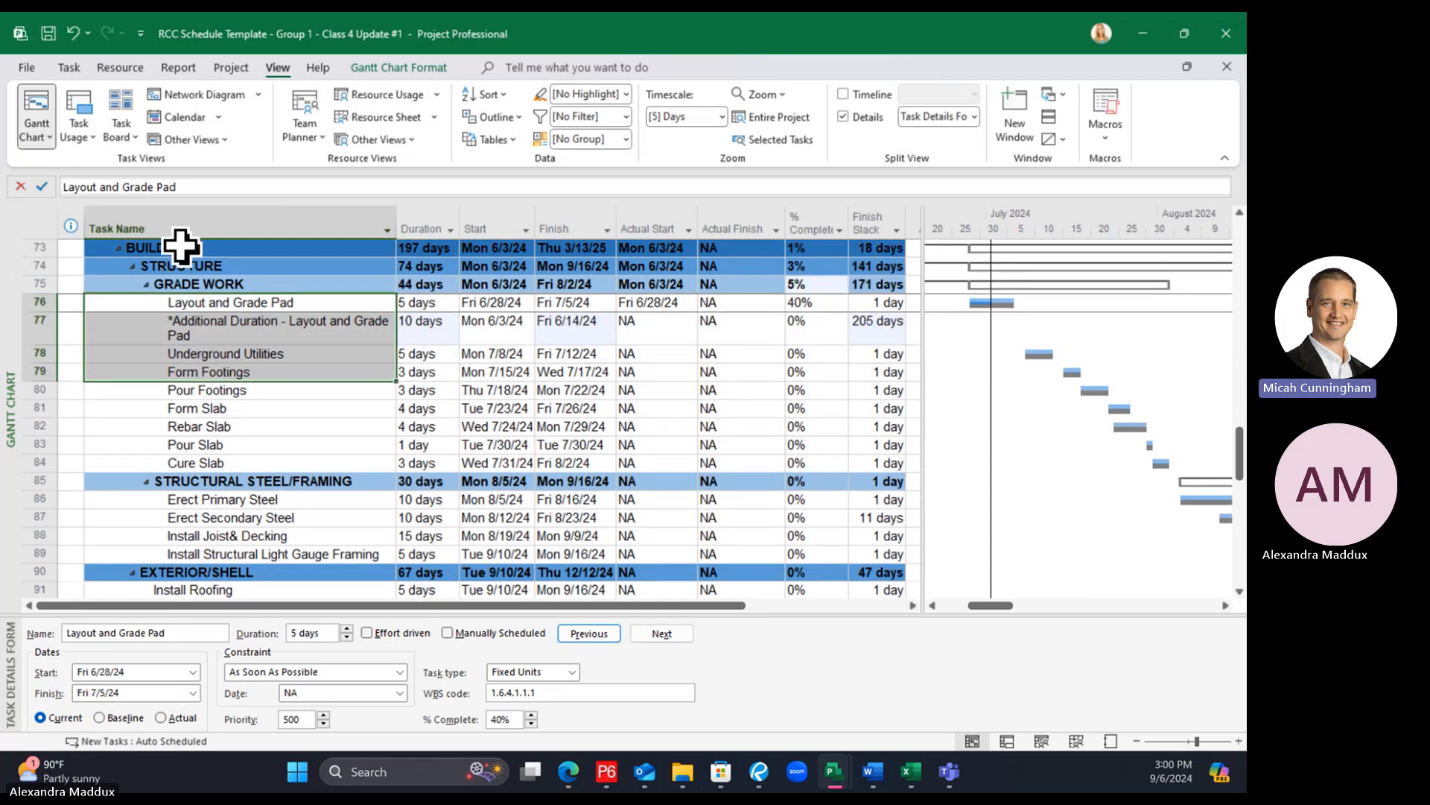
pyautogui.moveTo(191, 302); pyautogui.dragTo(201, 354)
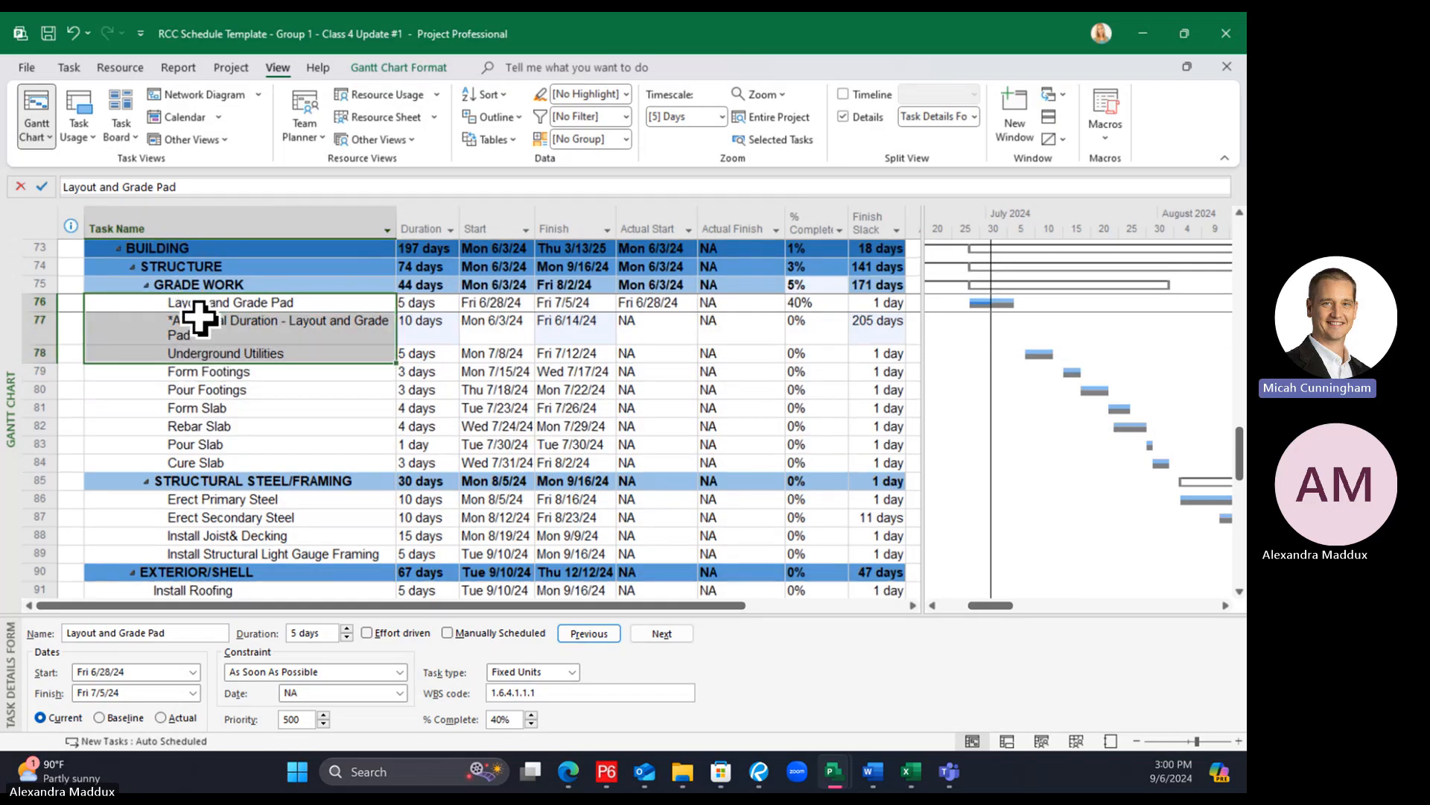
pyautogui.click(69, 67)
pyautogui.click(393, 129)
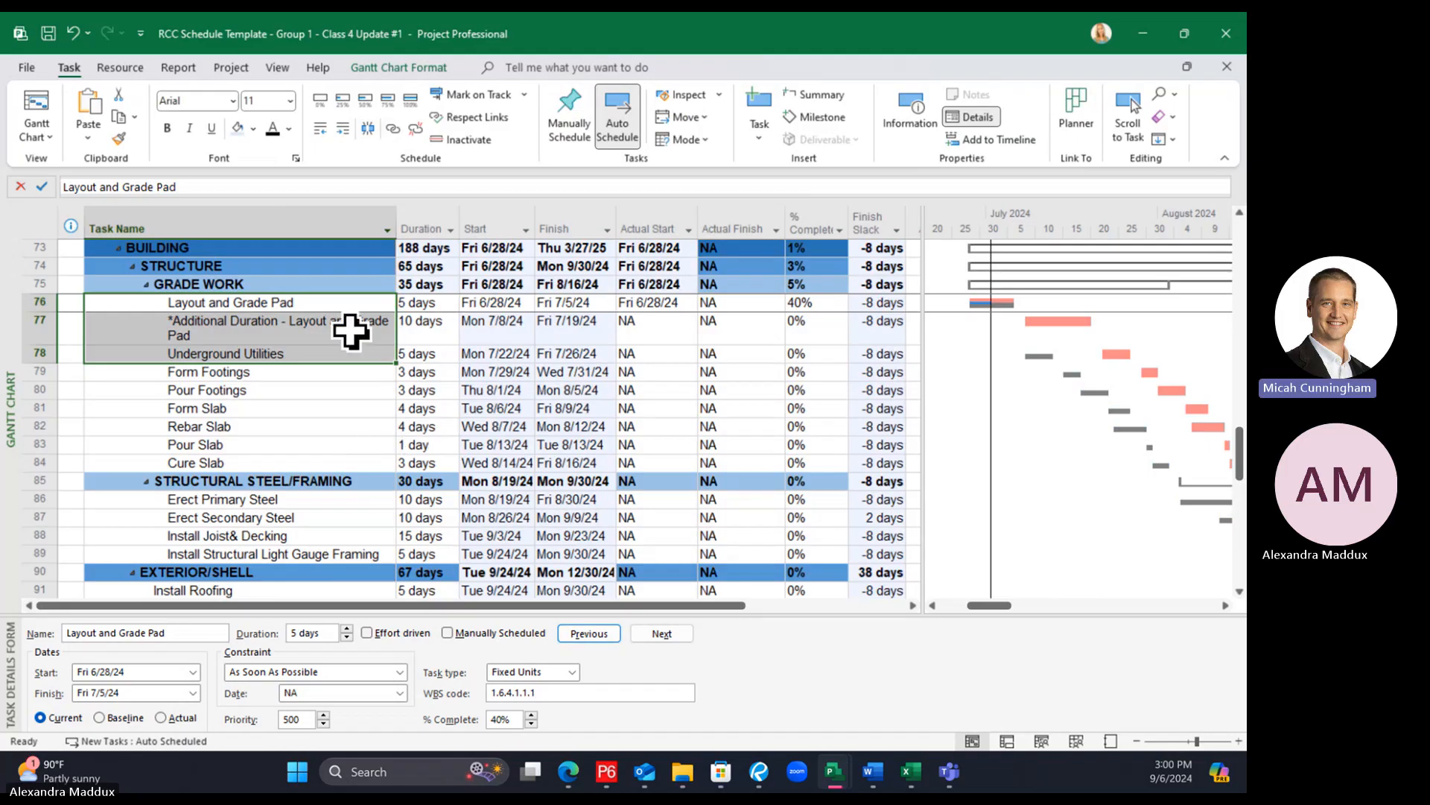
# Examine the added-duration task's start and finish dates, Gantt bar and finish slack against the surrounding grade work
pyautogui.click(342, 284)
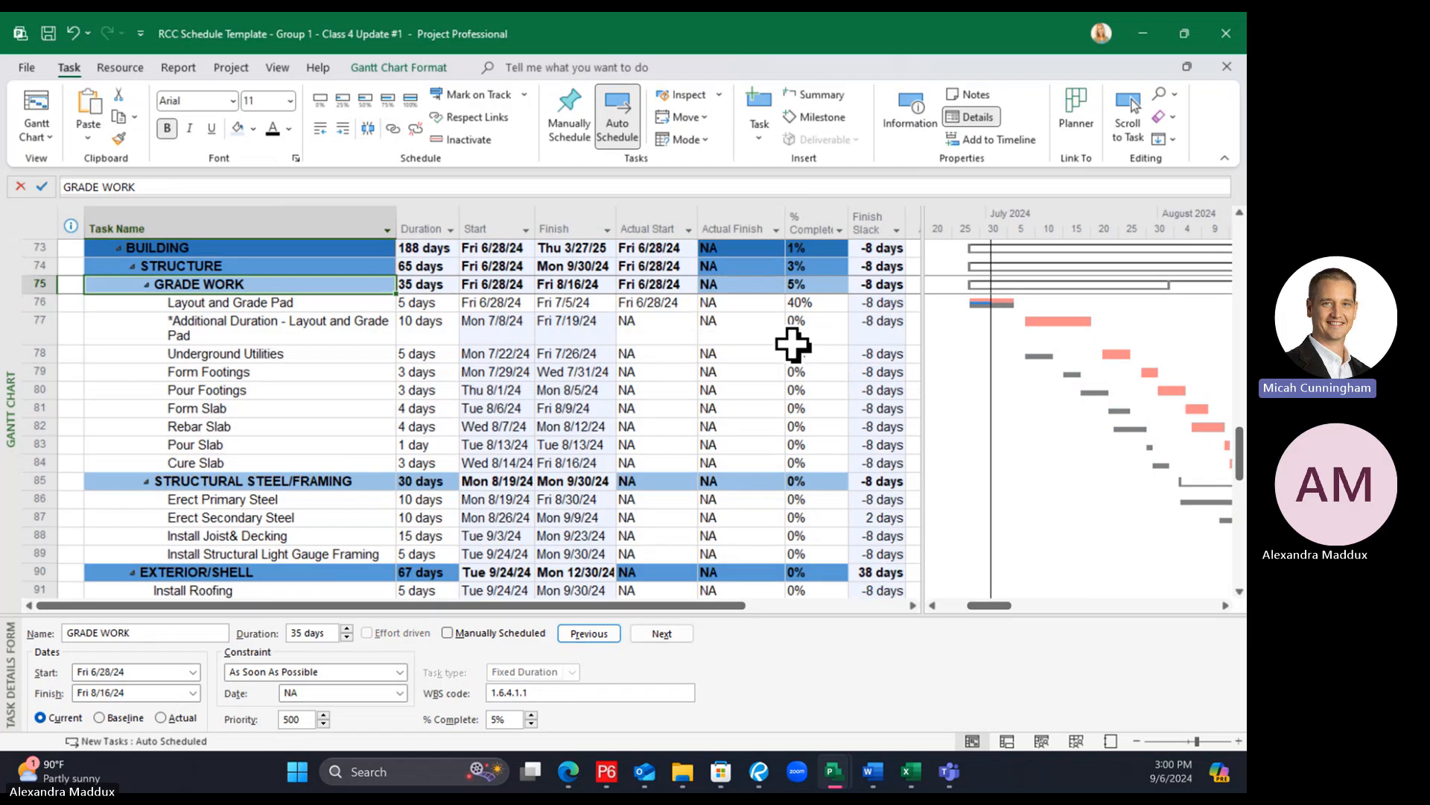
pyautogui.click(477, 328)
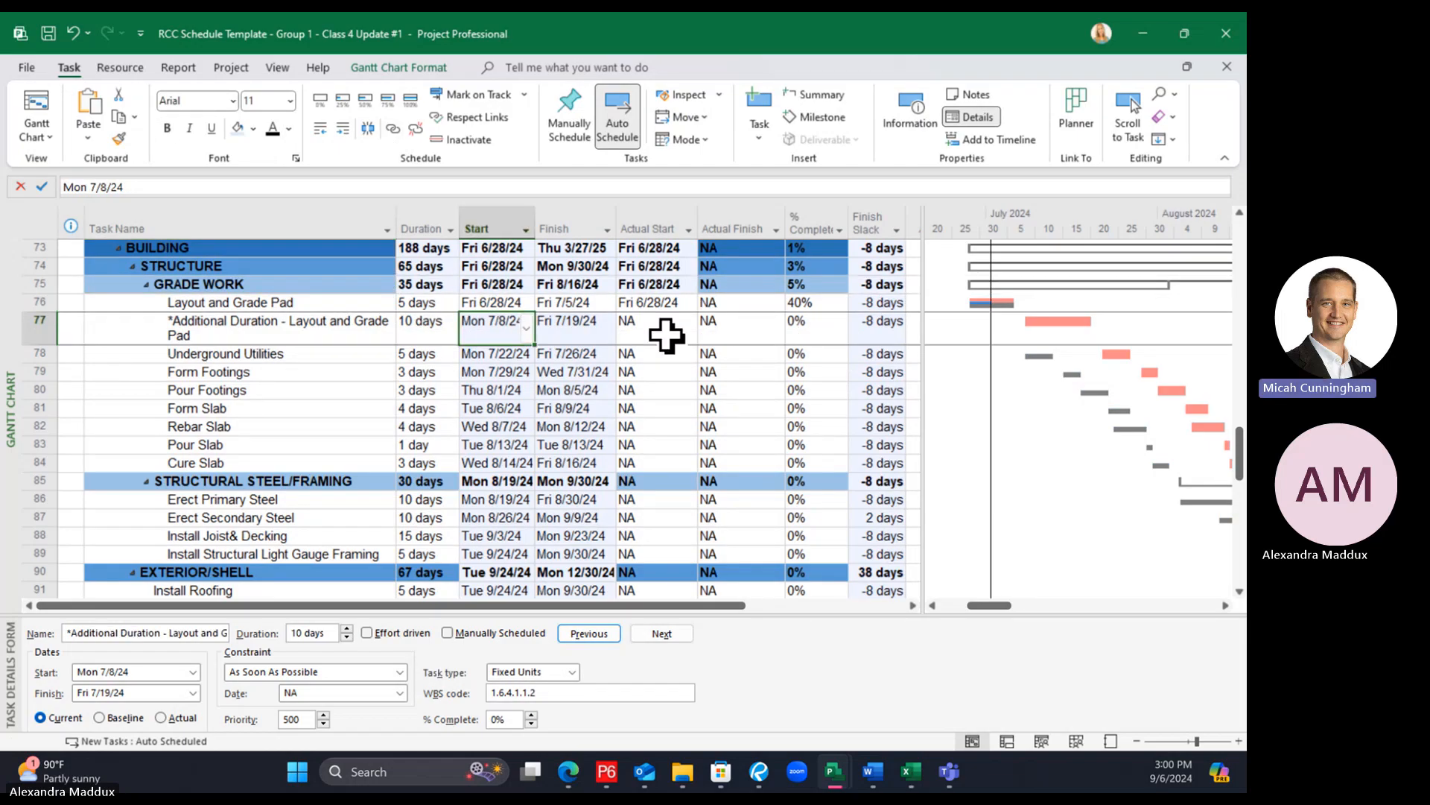
pyautogui.click(285, 268)
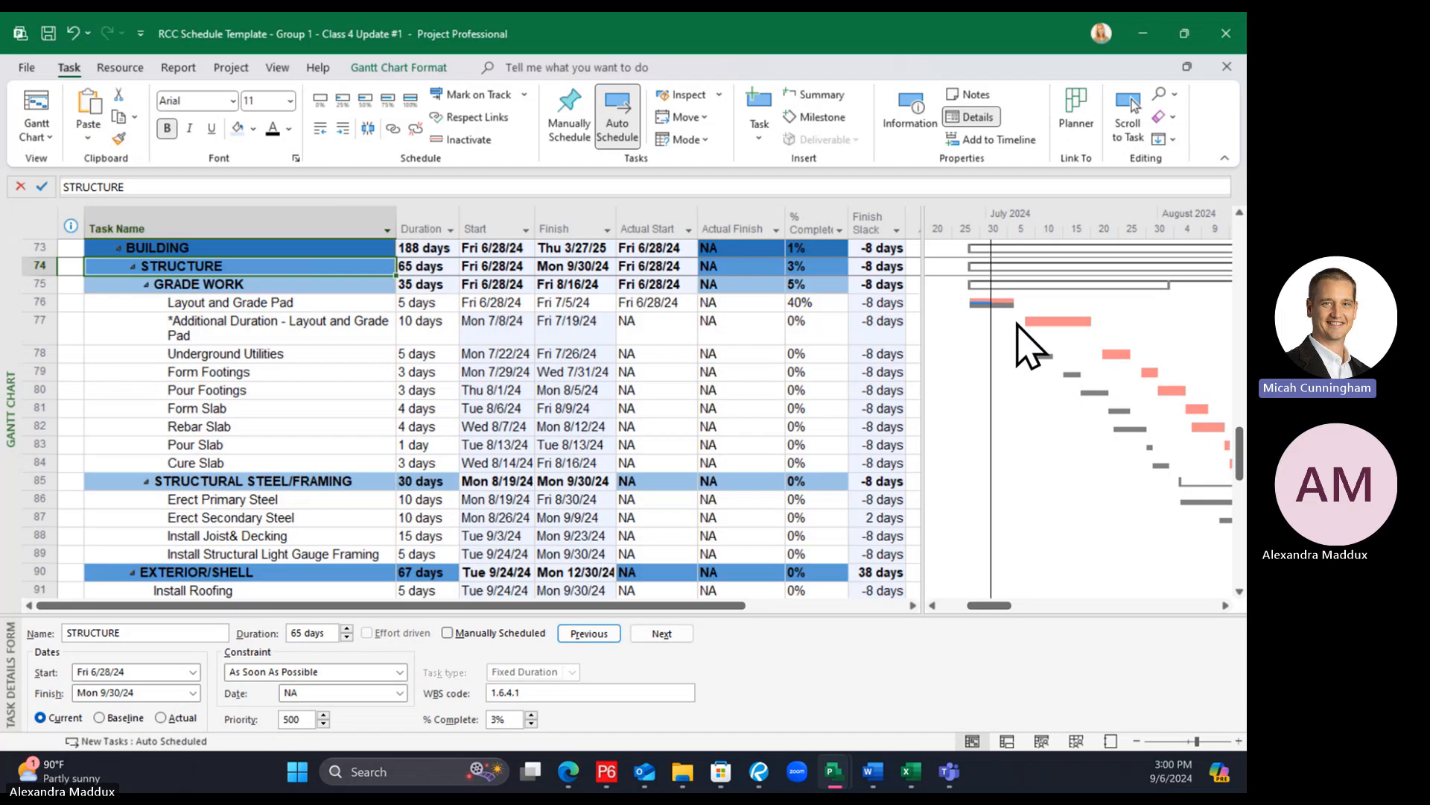
pyautogui.click(77, 329)
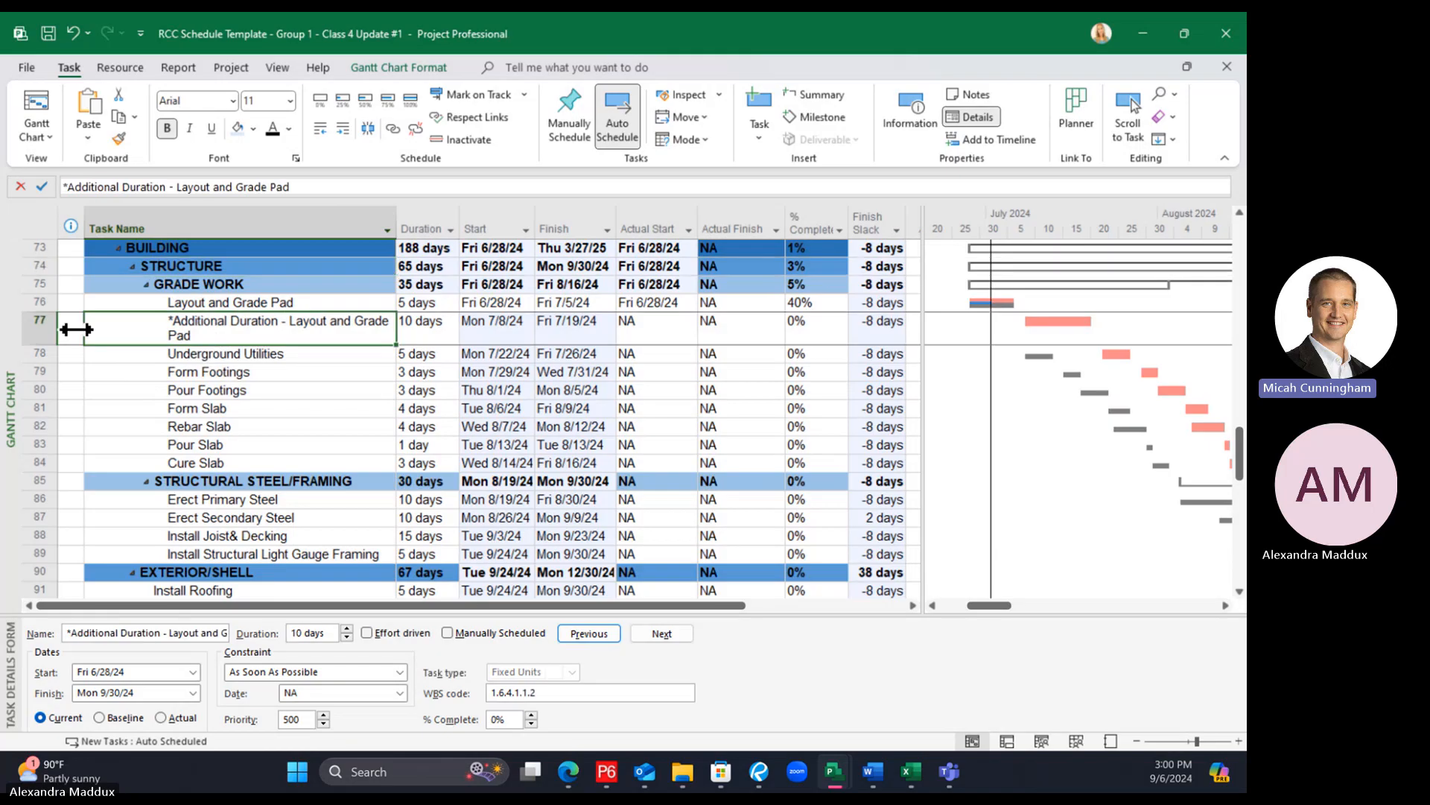
pyautogui.click(53, 332)
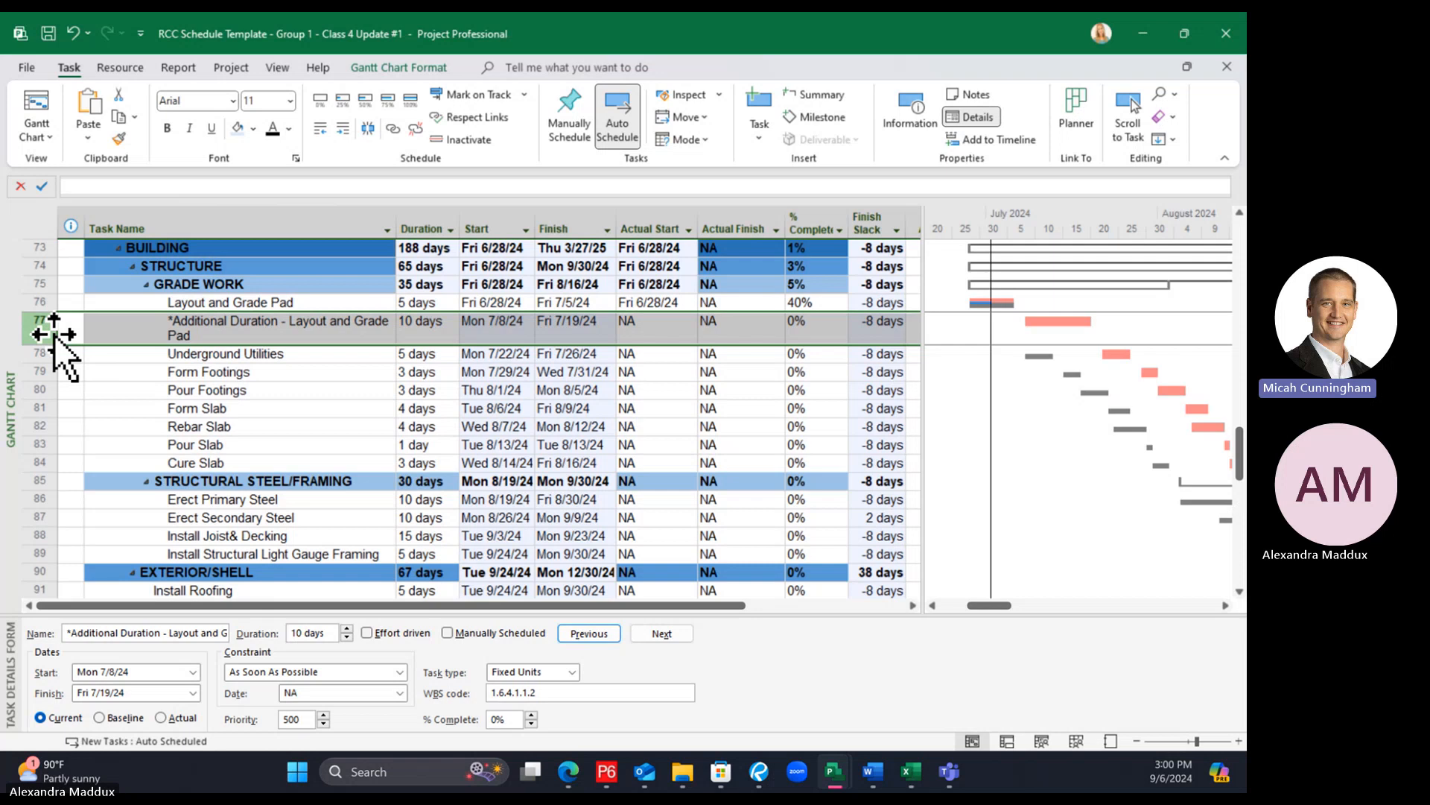
pyautogui.press('Delete')
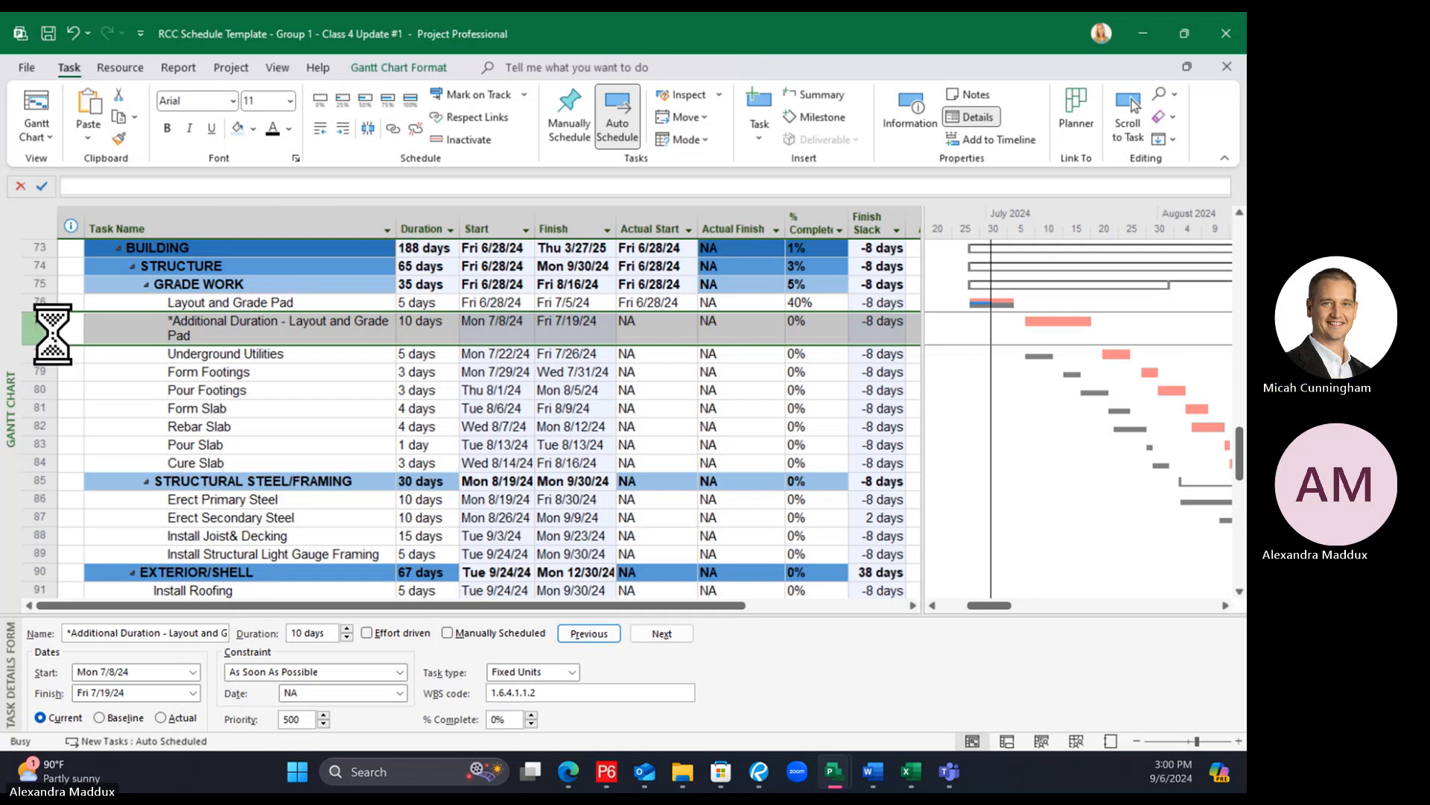
pyautogui.click(246, 249)
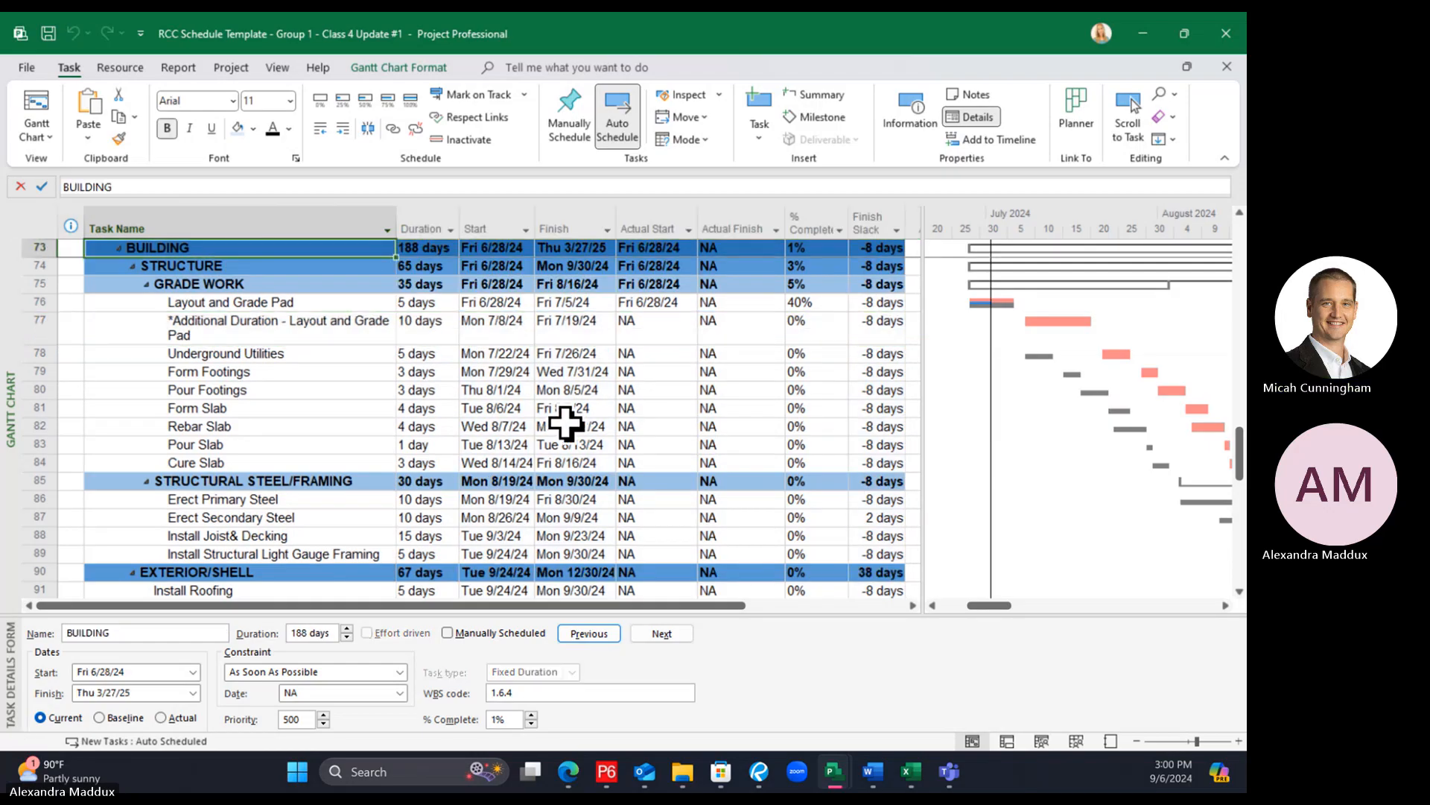
pyautogui.click(310, 329)
pyautogui.click(893, 337)
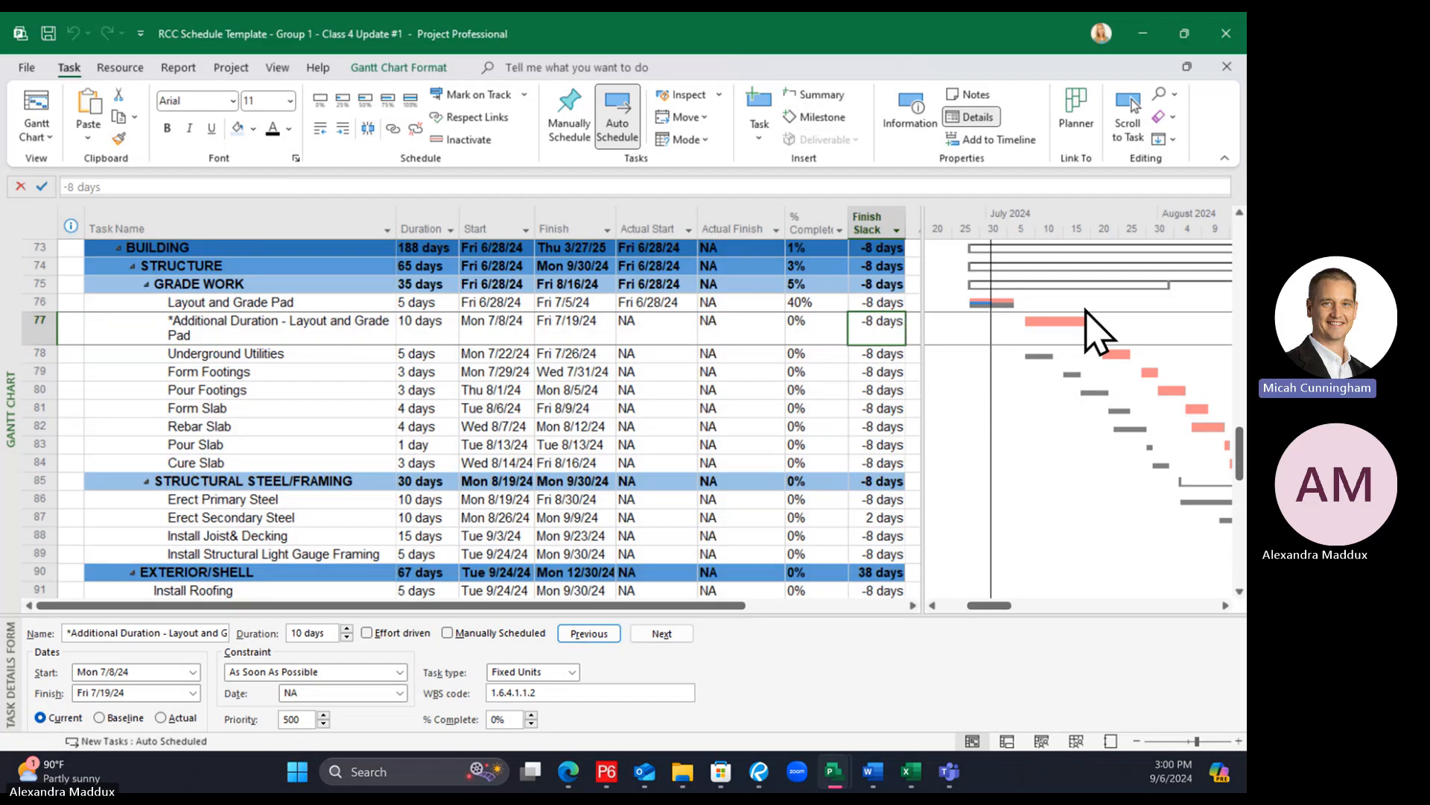
pyautogui.click(202, 266)
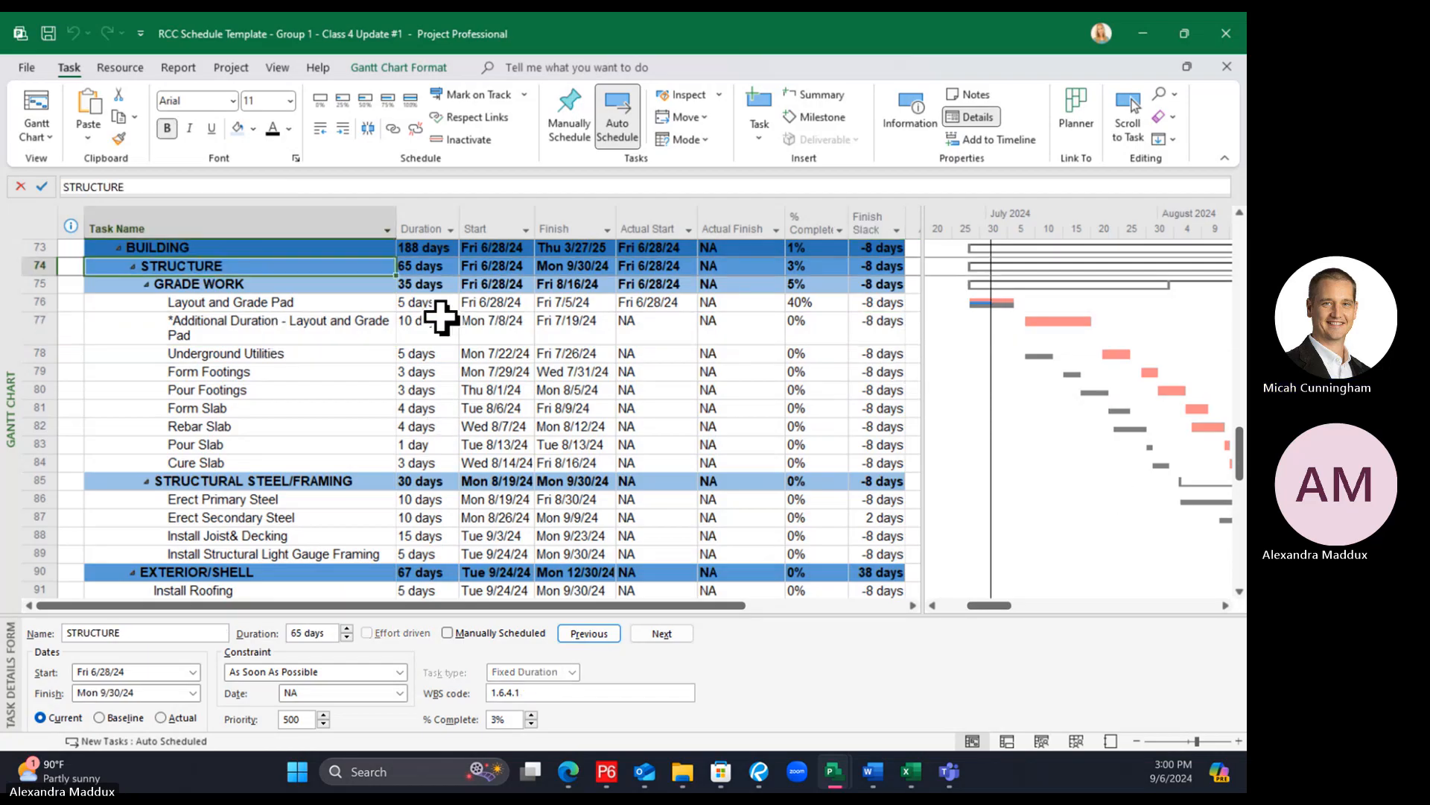